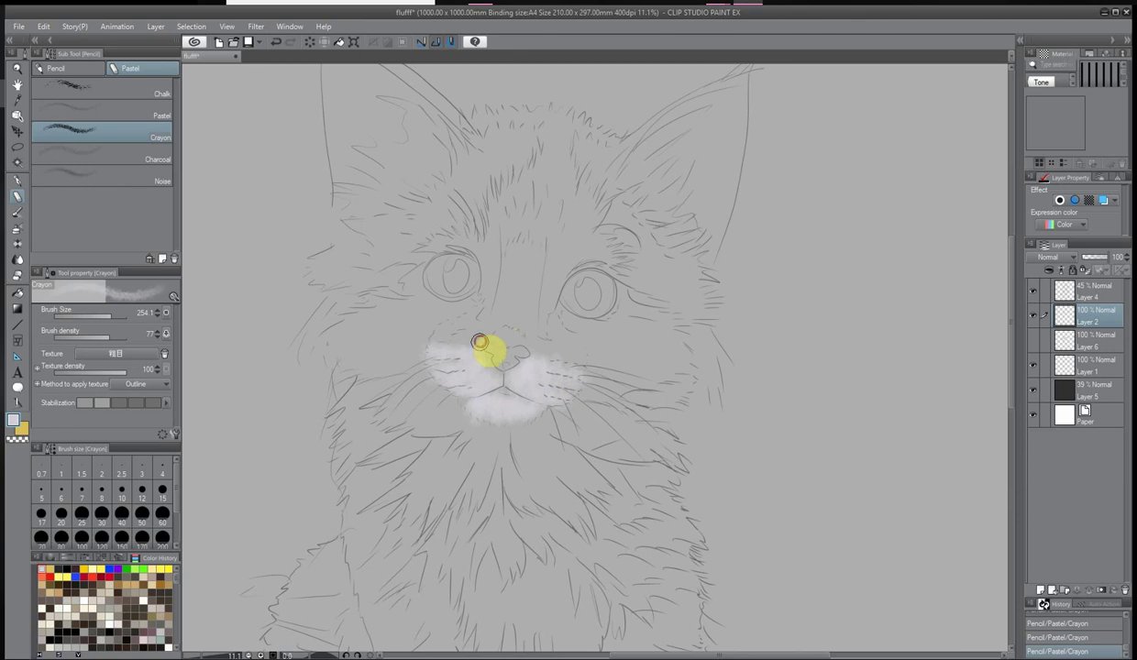
Paint a pale base coat with the Crayon over the kitten's muzzle, cheeks, eye surrounds, forehead and ears on Layer 2
mouse_move(483, 339)
left_mouse_down()
mouse_move(516, 251)
mouse_move(562, 310)
mouse_move(585, 206)
mouse_move(500, 335)
mouse_move(428, 331)
mouse_move(407, 351)
mouse_move(302, 364)
mouse_move(454, 350)
mouse_move(569, 431)
mouse_move(643, 382)
mouse_move(628, 359)
mouse_move(712, 405)
mouse_move(554, 387)
left_mouse_up()
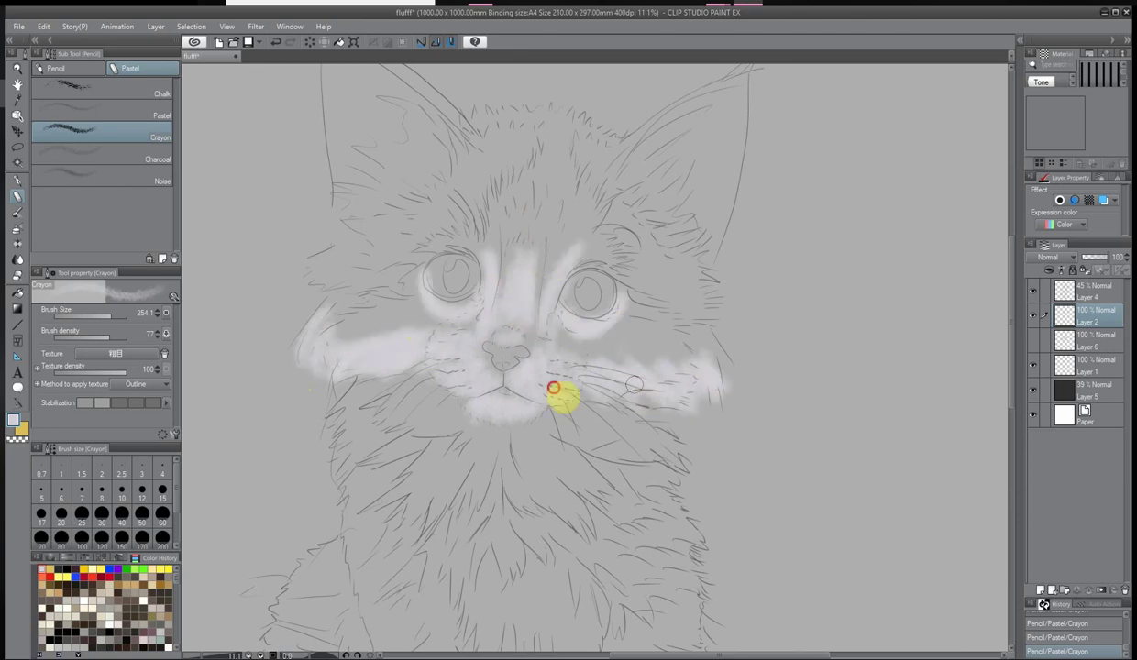
mouse_move(421, 236)
left_mouse_down()
mouse_move(495, 258)
mouse_move(576, 192)
mouse_move(611, 224)
mouse_move(641, 284)
mouse_move(369, 262)
mouse_move(390, 238)
mouse_move(380, 176)
mouse_move(485, 208)
mouse_move(712, 134)
mouse_move(611, 224)
mouse_move(701, 303)
mouse_move(500, 190)
mouse_move(579, 197)
mouse_move(545, 183)
left_mouse_up()
mouse_move(542, 123)
left_mouse_down()
mouse_move(573, 112)
mouse_move(558, 334)
mouse_move(363, 320)
mouse_move(716, 405)
left_mouse_up()
scroll(716, 406, "up", 1)
mouse_move(644, 188)
left_mouse_down()
mouse_move(326, 85)
mouse_move(333, 304)
mouse_move(698, 190)
mouse_move(746, 139)
mouse_move(379, 134)
left_mouse_up()
scroll(431, 470, "down", 4)
scroll(357, 380, "up", 4)
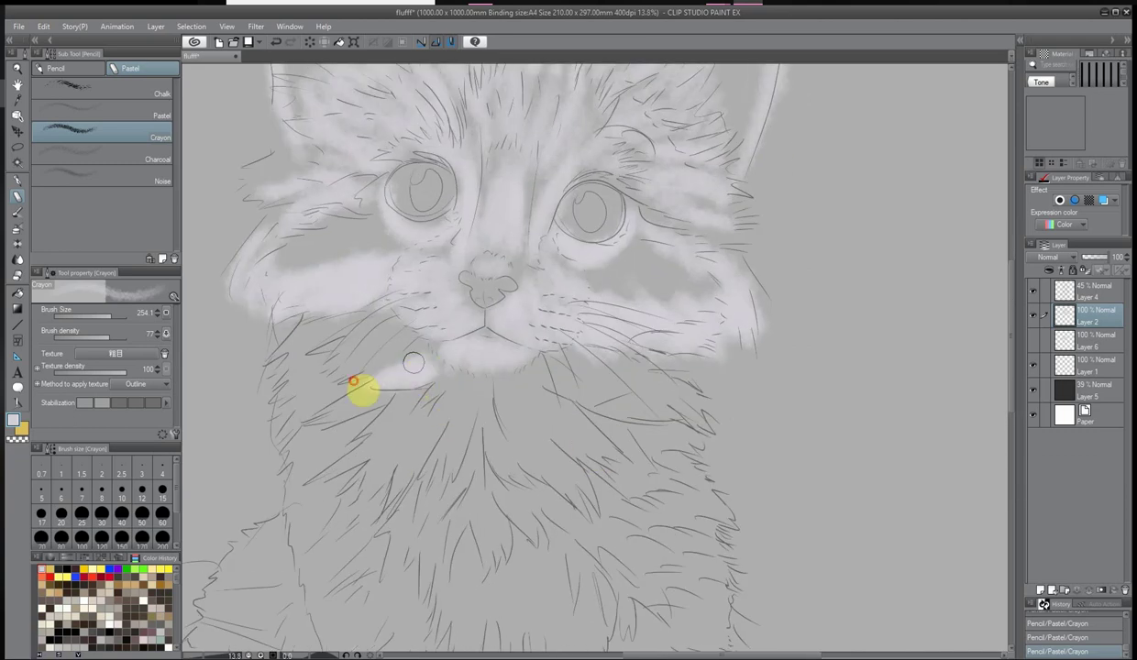
Extend the pale base coat over the neck ruff and down the central chest fur to a point
mouse_move(509, 394)
left_mouse_down()
mouse_move(668, 414)
mouse_move(421, 403)
mouse_move(421, 526)
mouse_move(621, 447)
mouse_move(650, 477)
mouse_move(376, 563)
left_mouse_up()
scroll(720, 397, "down", 3)
scroll(719, 397, "down", 1)
mouse_move(550, 395)
left_mouse_down()
mouse_move(556, 474)
mouse_move(617, 399)
mouse_move(589, 487)
mouse_move(605, 479)
mouse_move(570, 522)
left_mouse_up()
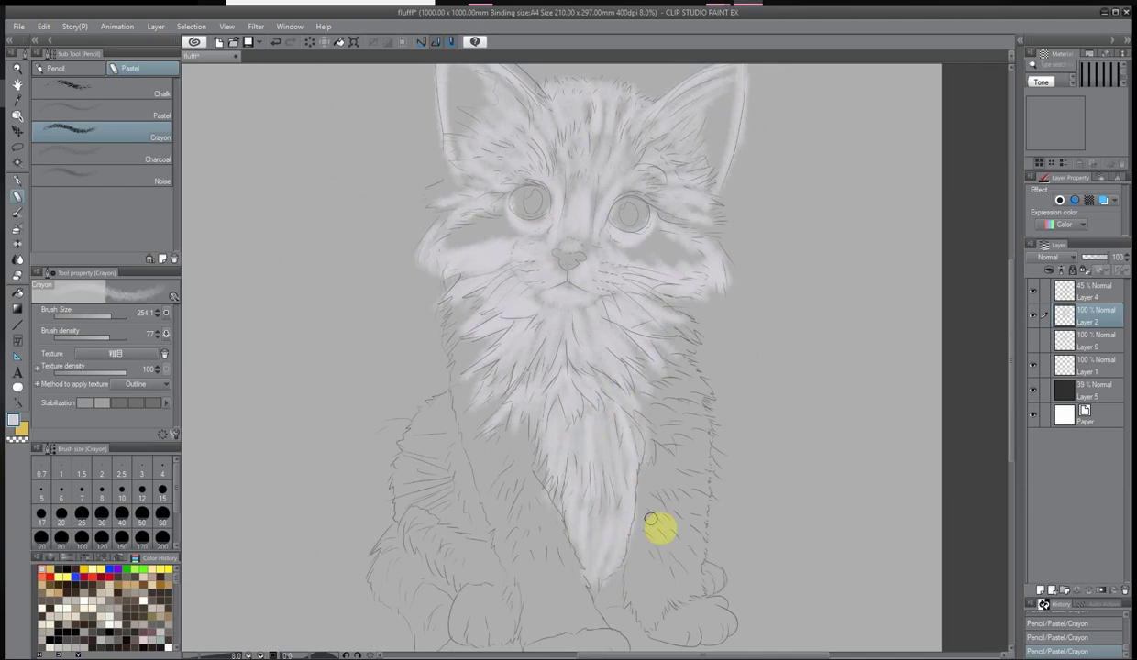
Paint pale fur bands on both front legs and fill the front paws with the pale base colour
mouse_move(502, 417)
left_mouse_down()
mouse_move(540, 465)
mouse_move(545, 580)
mouse_move(683, 460)
mouse_move(674, 423)
mouse_move(639, 578)
left_mouse_up()
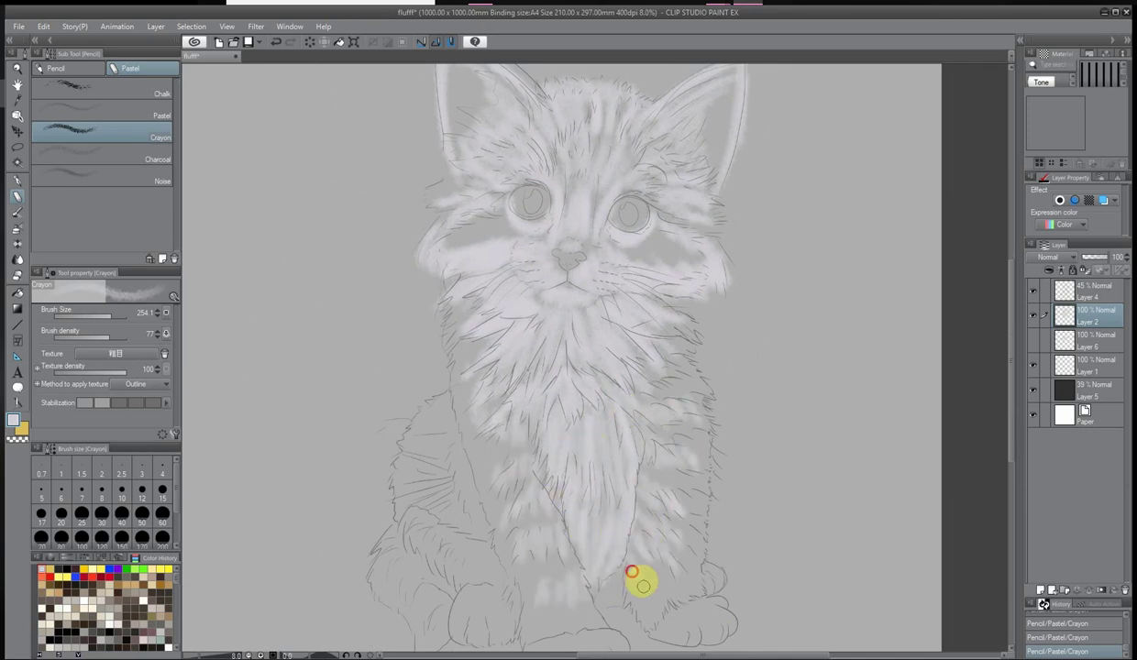
scroll(746, 553, "up", 1)
mouse_move(747, 553)
left_mouse_down()
mouse_move(527, 558)
mouse_move(584, 560)
mouse_move(716, 519)
mouse_move(724, 475)
left_mouse_up()
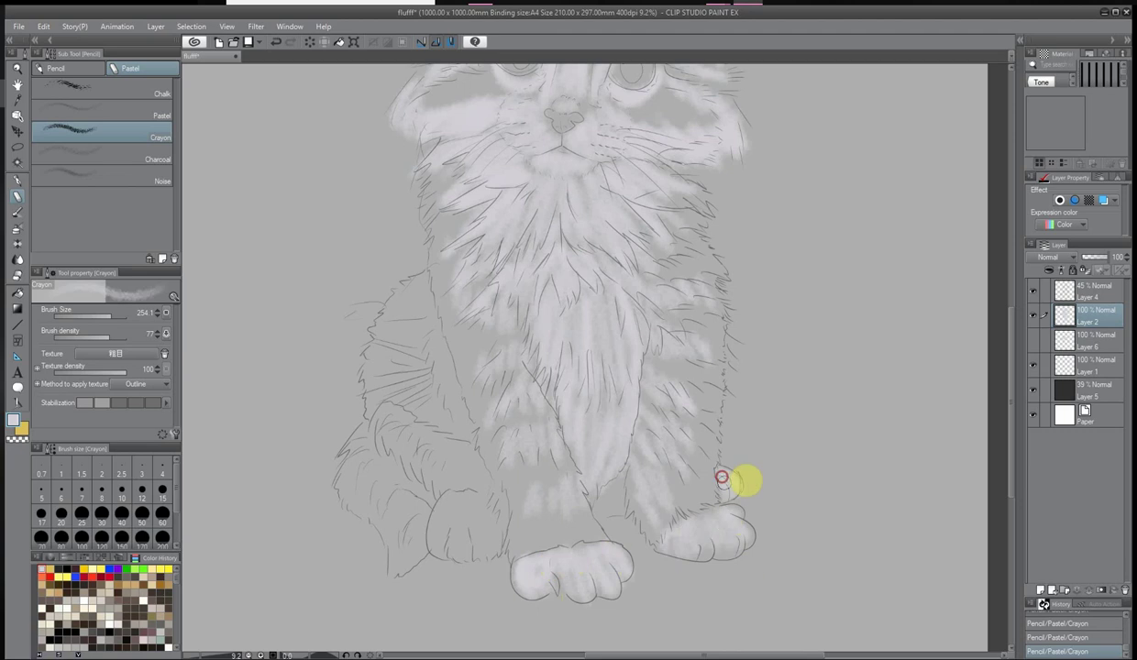
Cover the haunch, hind leg, hind paw and tail area with pale base strokes
left_click_drag(422, 286, 375, 395)
left_click_drag(459, 402, 439, 555)
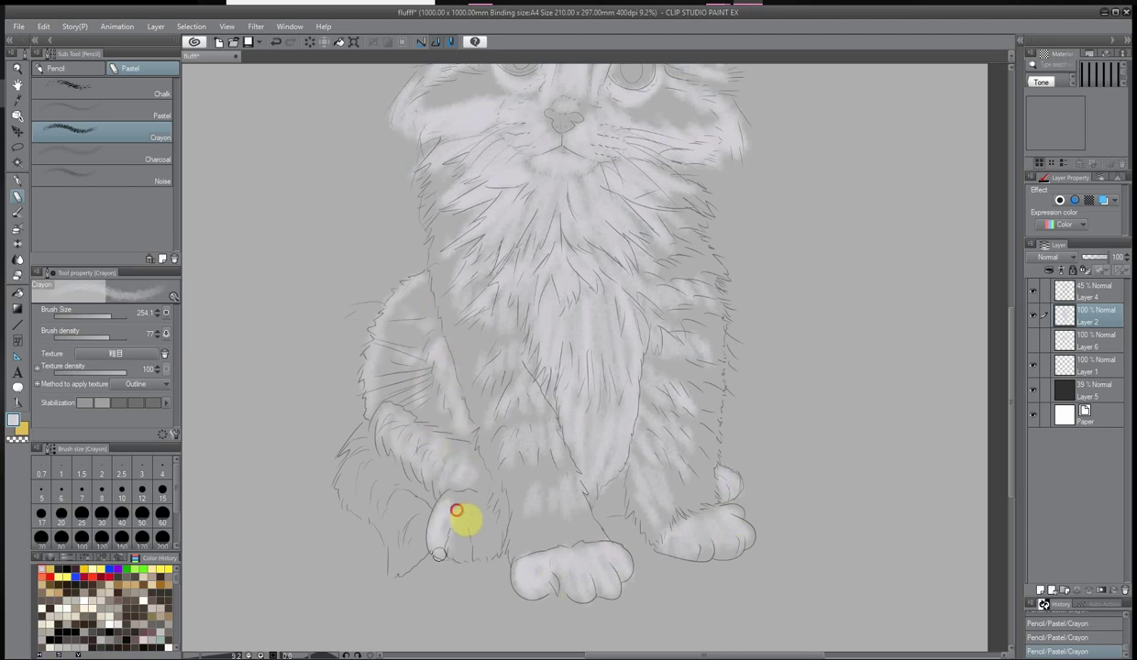
mouse_move(467, 504)
left_mouse_down()
mouse_move(368, 492)
mouse_move(425, 545)
mouse_move(438, 592)
left_mouse_up()
Choose a dark purple-brown, reduce the Crayon size to about 168, and outline both eyes and fill the right-hand cheek patch
scroll(508, 119, "up", 1)
left_click(574, 246)
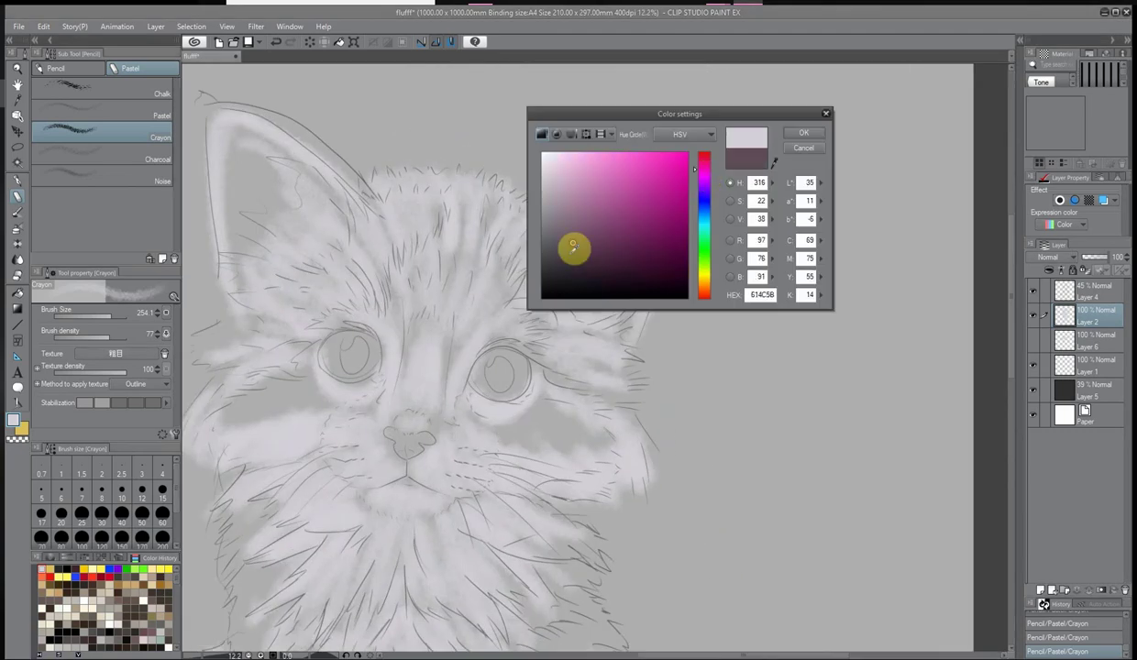
key("Return")
mouse_move(469, 420)
left_mouse_down()
mouse_move(545, 413)
mouse_move(586, 438)
left_mouse_up()
left_click(107, 316)
left_click_drag(545, 367, 468, 390)
left_click_drag(317, 330, 390, 381)
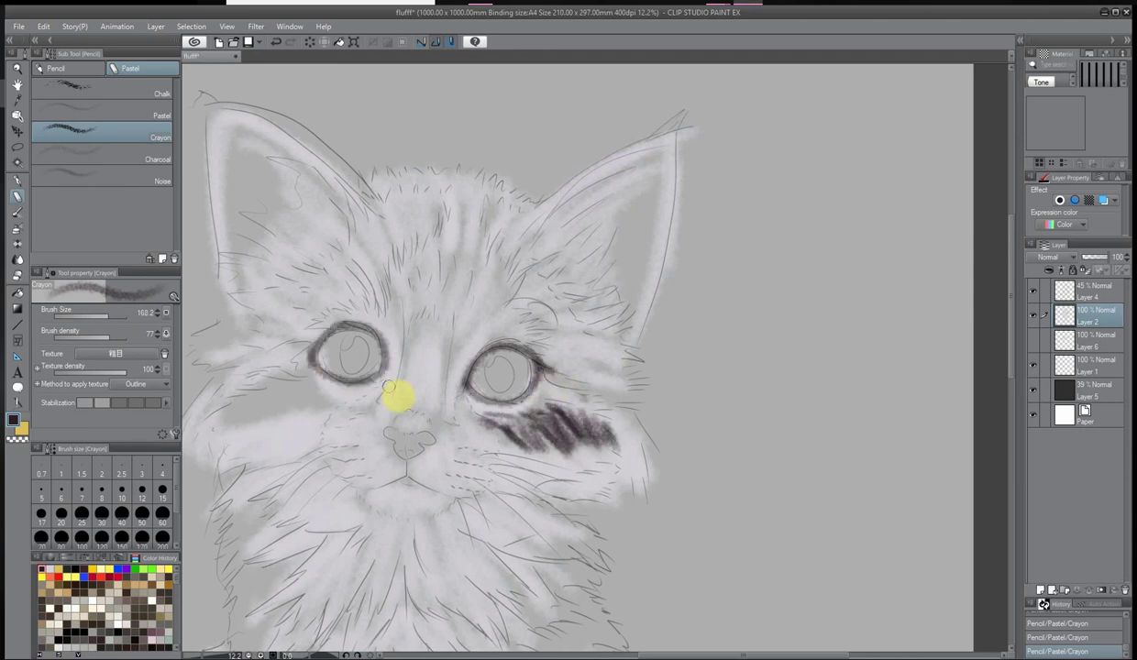
Paint the dark stripes beside the left-hand eye and across its cheek, and darken the inner corners of both eyes
left_click_drag(220, 360, 303, 332)
left_click_drag(317, 393, 192, 436)
mouse_move(340, 376)
left_mouse_down()
mouse_move(393, 386)
mouse_move(381, 344)
left_mouse_up()
left_click_drag(454, 353, 440, 412)
Paint dark vertical tabby stripes down the forehead toward the nose bridge and darken the mouth line
mouse_move(394, 188)
left_mouse_down()
mouse_move(411, 312)
mouse_move(430, 293)
left_mouse_up()
mouse_move(468, 197)
left_mouse_down()
mouse_move(493, 227)
mouse_move(450, 293)
left_mouse_up()
mouse_move(504, 206)
left_mouse_down()
mouse_move(481, 303)
mouse_move(390, 381)
left_mouse_up()
mouse_move(451, 286)
left_mouse_down()
mouse_move(408, 479)
mouse_move(415, 449)
mouse_move(393, 488)
mouse_move(386, 474)
mouse_move(407, 488)
mouse_move(397, 466)
mouse_move(431, 319)
left_mouse_up()
left_click(406, 501, "alt")
left_click(316, 328, "alt")
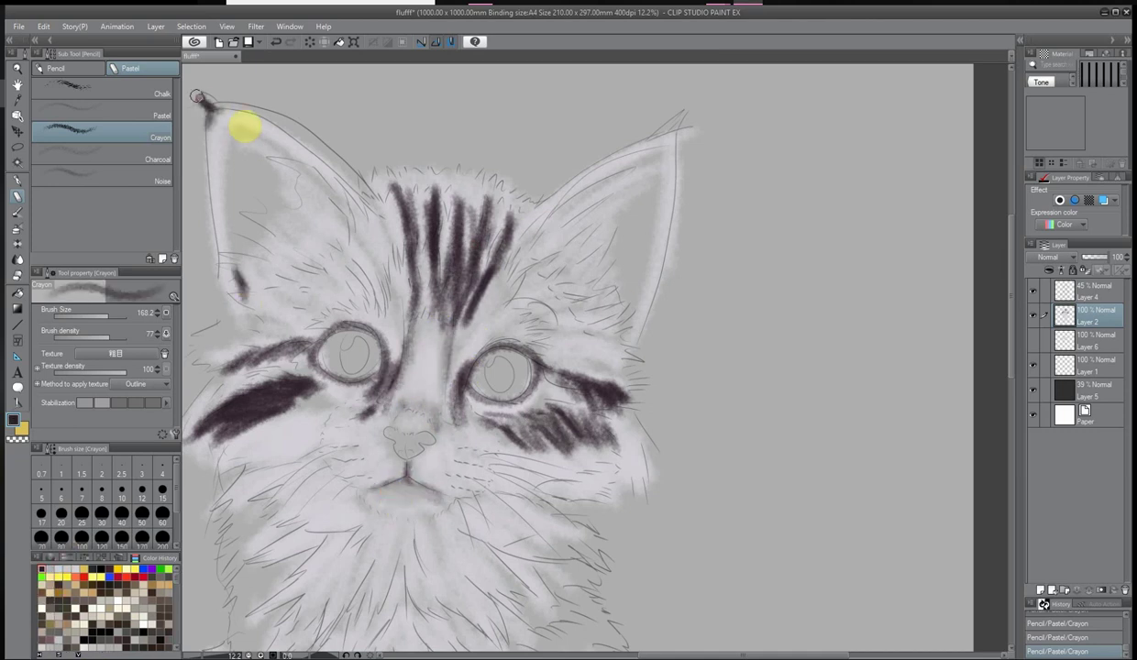
Darken the tips and upper edges of both ears and add a dark mark at the right-hand ear's lower edge
left_click_drag(198, 96, 376, 200)
left_click_drag(683, 120, 646, 142)
left_click_drag(635, 270, 628, 330)
Paint dark stripe patches down both sides of the kitten's neck and shoulders
left_click_drag(262, 449, 241, 535)
left_click_drag(266, 482, 238, 587)
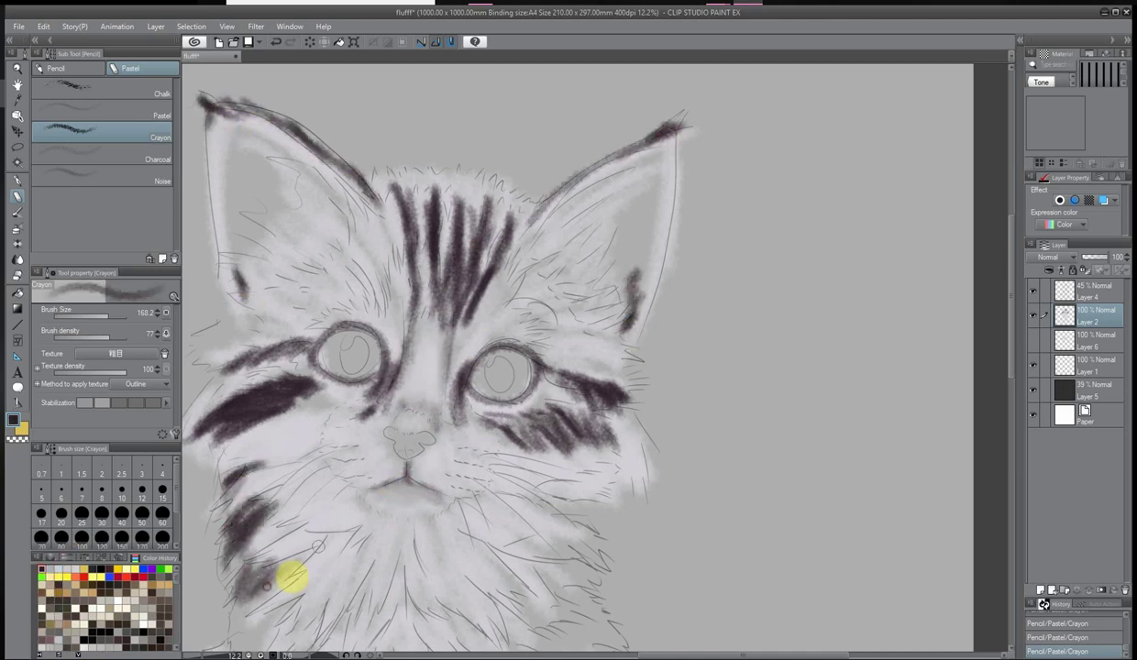
scroll(598, 498, "down", 5)
scroll(598, 498, "up", 5)
left_click_drag(605, 332, 642, 385)
left_click_drag(596, 394, 646, 451)
Paint dark markings along the left-hand flank, over the haunch and across the tail
mouse_move(357, 390)
left_mouse_down()
mouse_move(332, 463)
mouse_move(388, 518)
mouse_move(417, 591)
left_mouse_up()
scroll(386, 297, "down", 1)
mouse_move(431, 380)
left_mouse_down()
mouse_move(443, 499)
mouse_move(463, 485)
left_mouse_up()
left_click_drag(379, 534, 365, 596)
left_click_drag(399, 577, 424, 610)
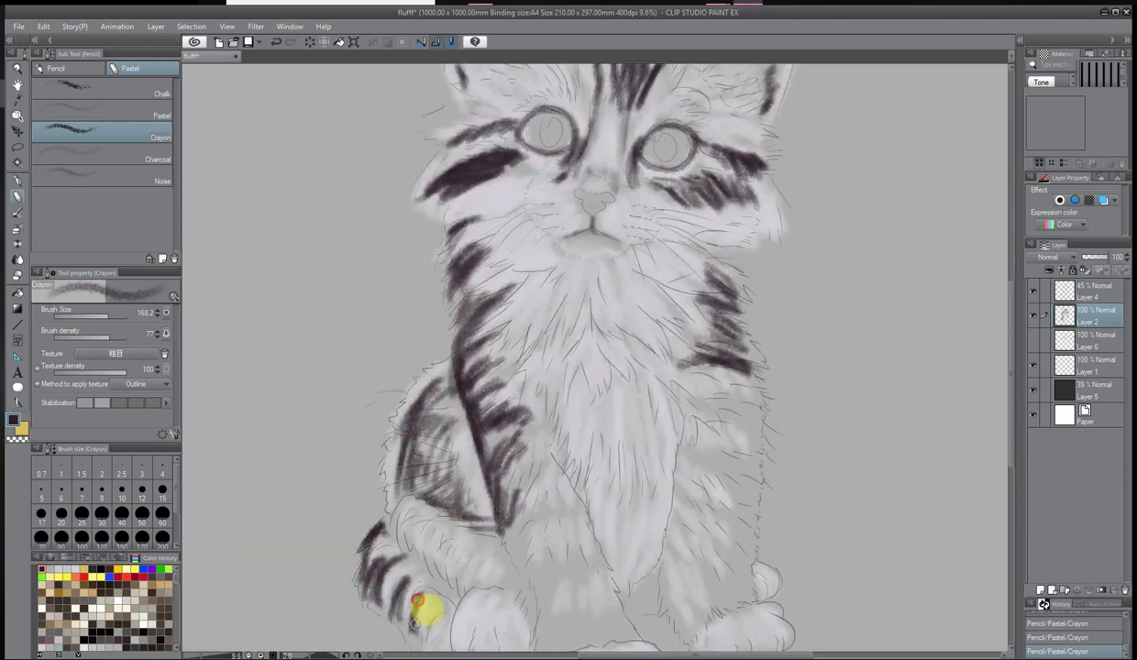
Add dark horizontal stripe bands to both front legs above the paws
scroll(424, 609, "down", 1)
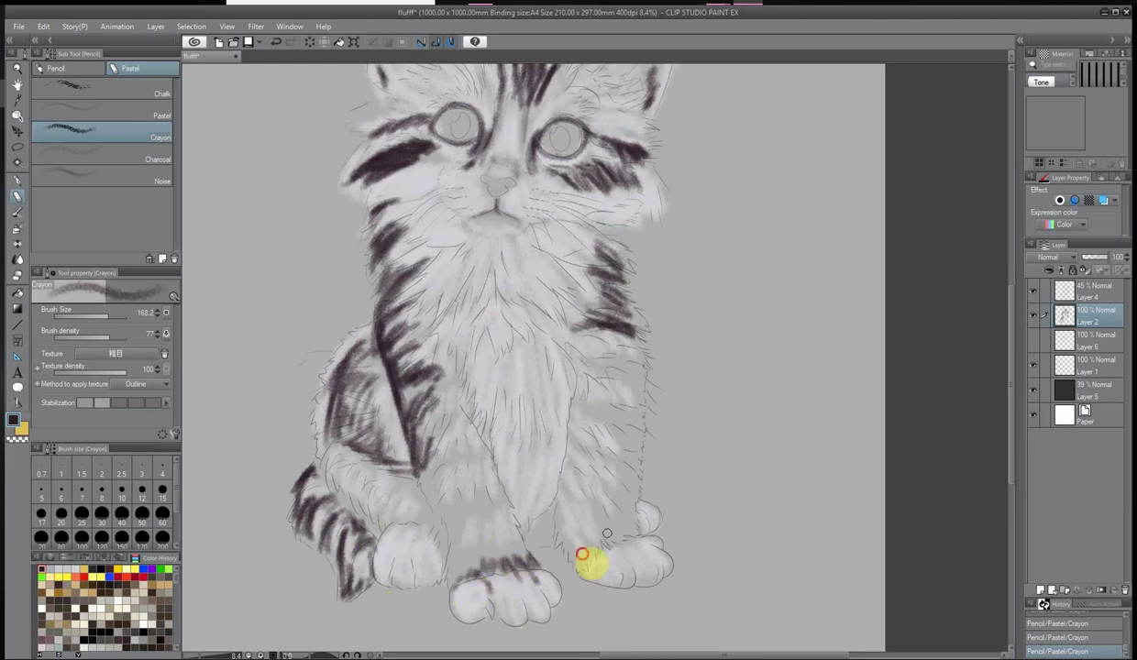
left_click_drag(431, 550, 489, 508)
left_click_drag(417, 445, 454, 491)
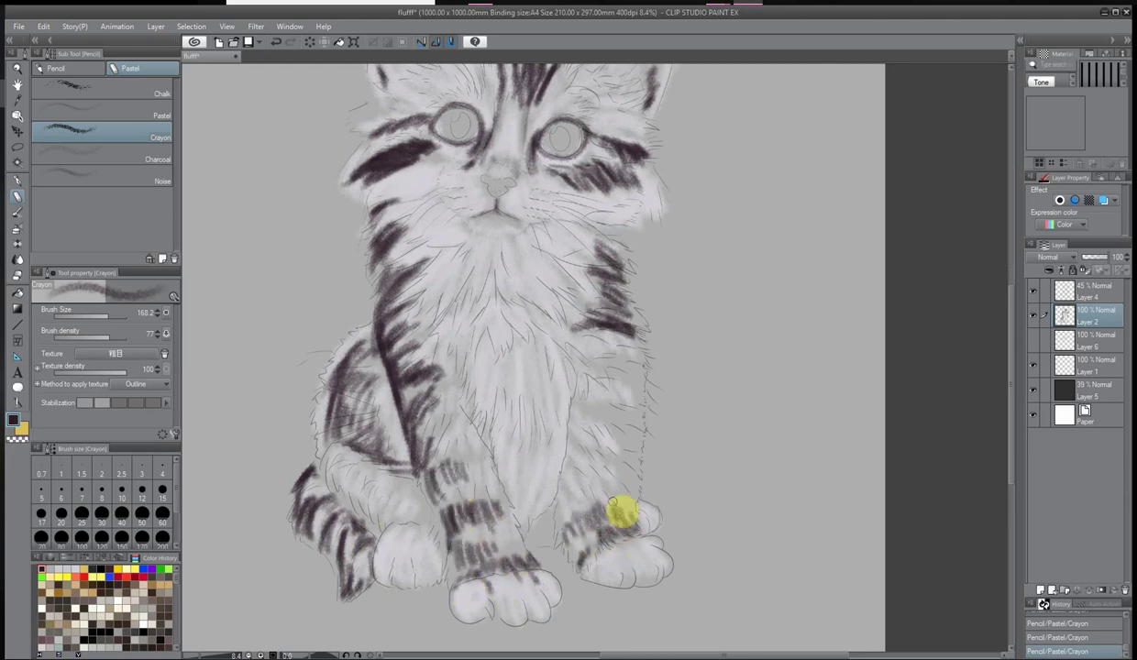
mouse_move(616, 513)
left_mouse_down()
mouse_move(587, 413)
mouse_move(632, 459)
left_mouse_up()
Switch to the Soft airbrush, choose a pale blue, and tint the inner ears, chest and face fur
scroll(624, 460, "down", 2)
key("b")
scroll(495, 302, "up", 2)
left_click(700, 195)
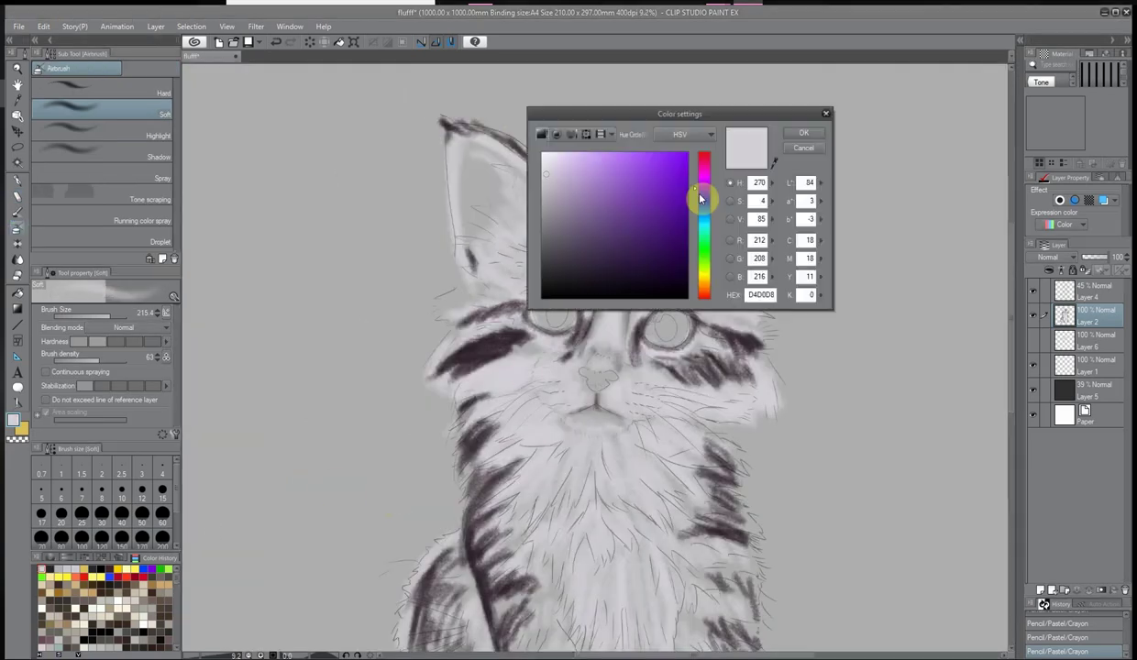
left_click(807, 128)
left_click_drag(523, 501, 639, 435)
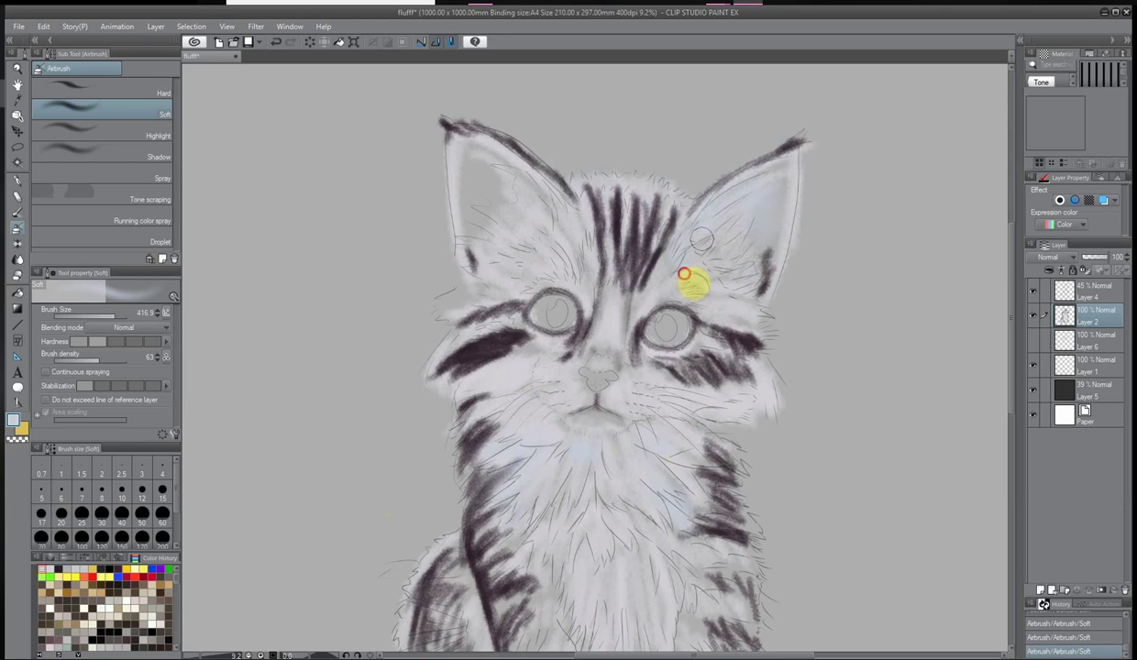
left_click_drag(701, 240, 635, 246)
scroll(462, 495, "down", 1)
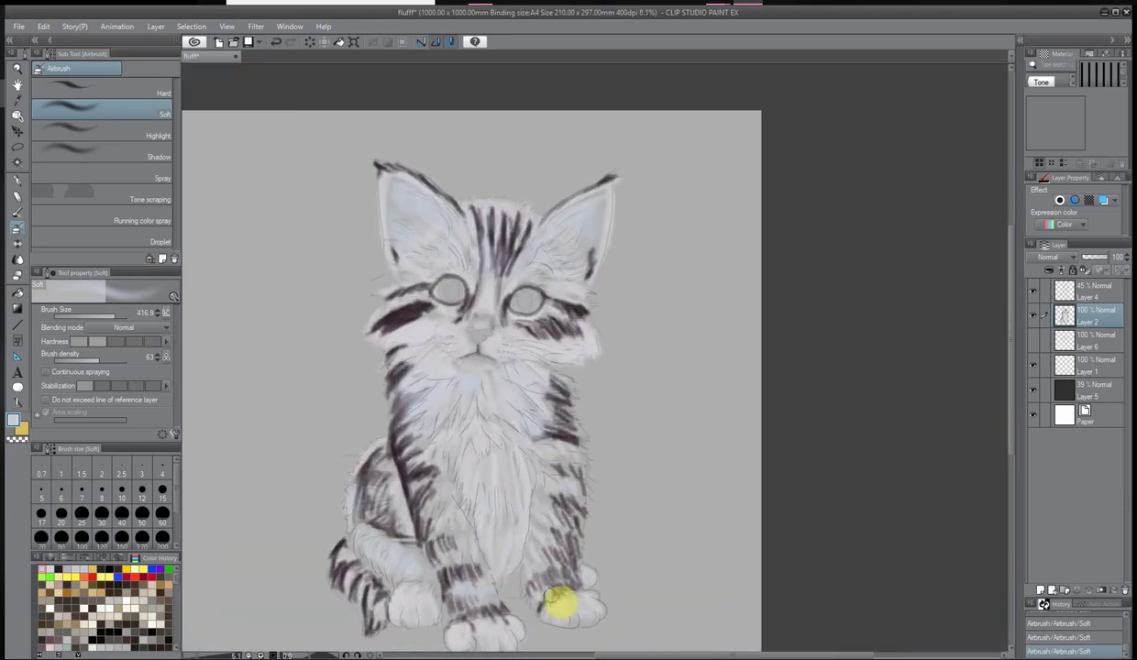
Airbrush warm cream, peach and mauve-grey tints over the muzzle, inner ears, chest and haunch, and shade between the front legs
left_click(350, 553, "alt")
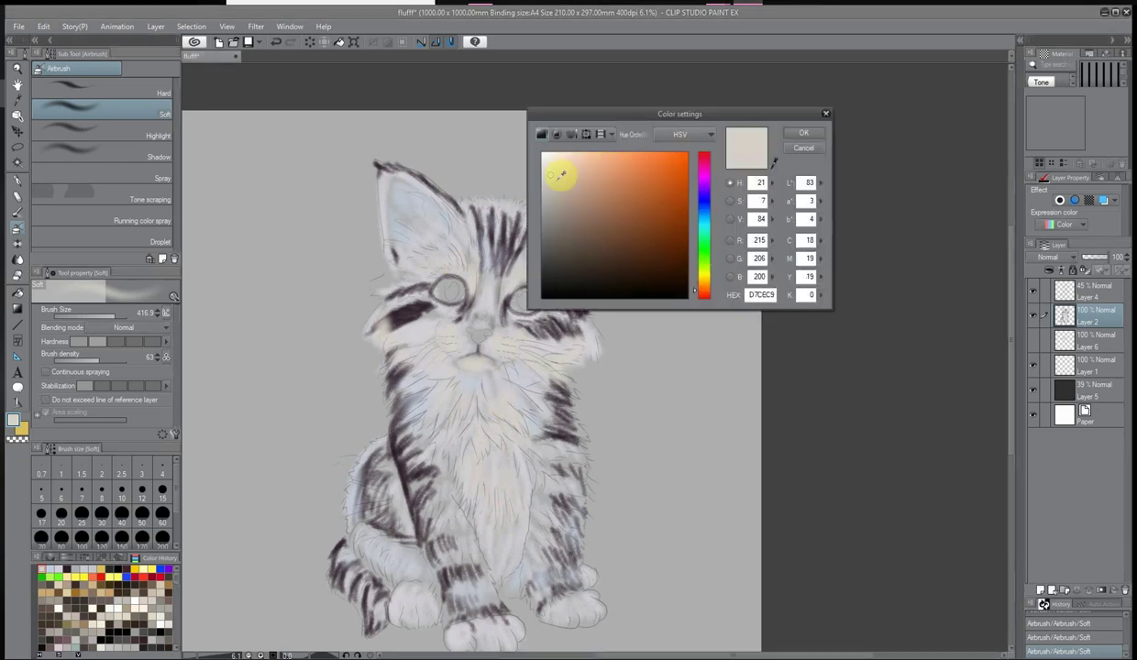
left_click(521, 522, "alt")
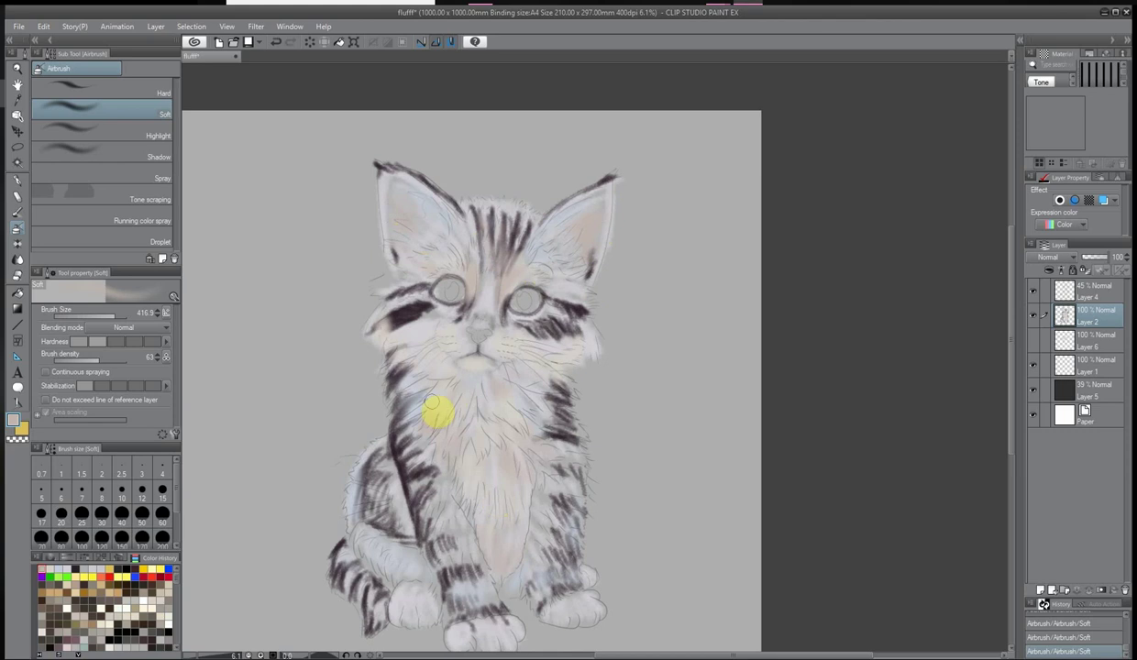
key("ctrl+shift+c")
left_click(803, 134)
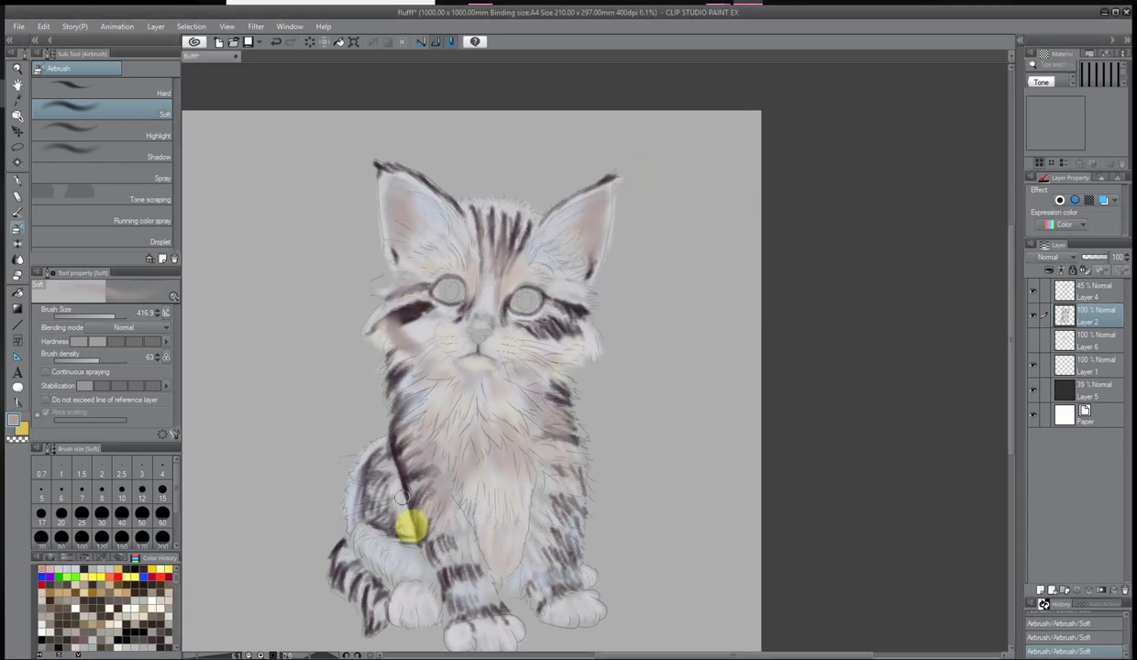
left_click_drag(402, 497, 361, 474)
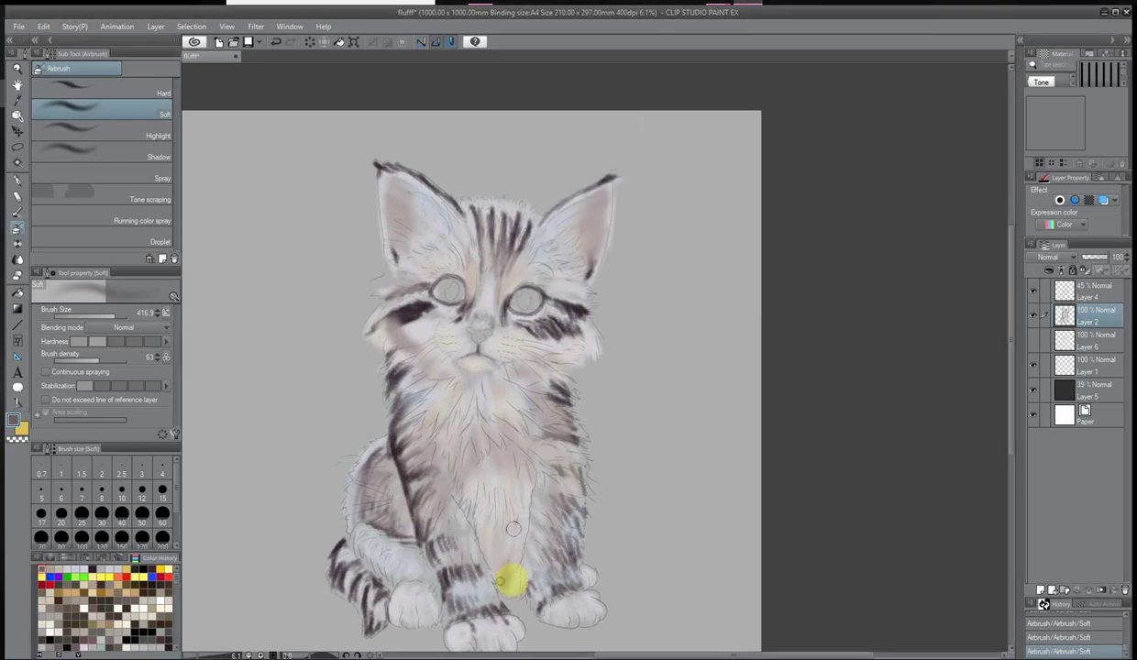
left_click_drag(512, 579, 526, 593)
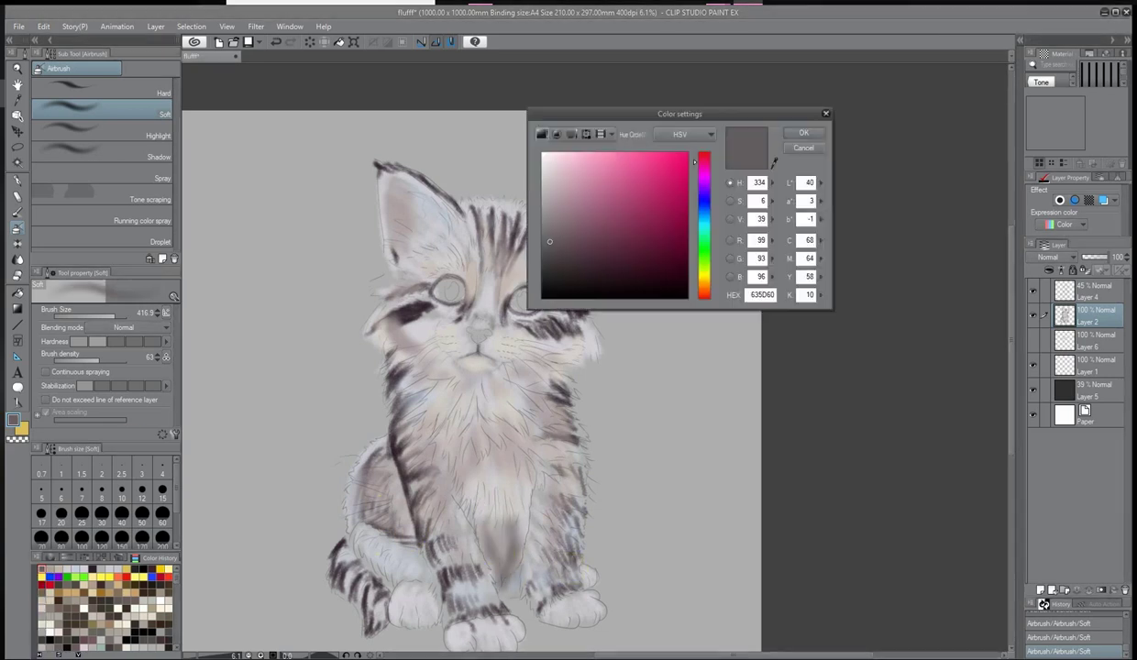
Choose a dark grey and airbrush over the stripes on the face, flank, haunch, legs and tail to deepen them
key("Return")
mouse_move(401, 398)
left_mouse_down()
mouse_move(431, 532)
mouse_move(411, 464)
mouse_move(492, 286)
left_mouse_up()
left_click_drag(562, 350, 568, 319)
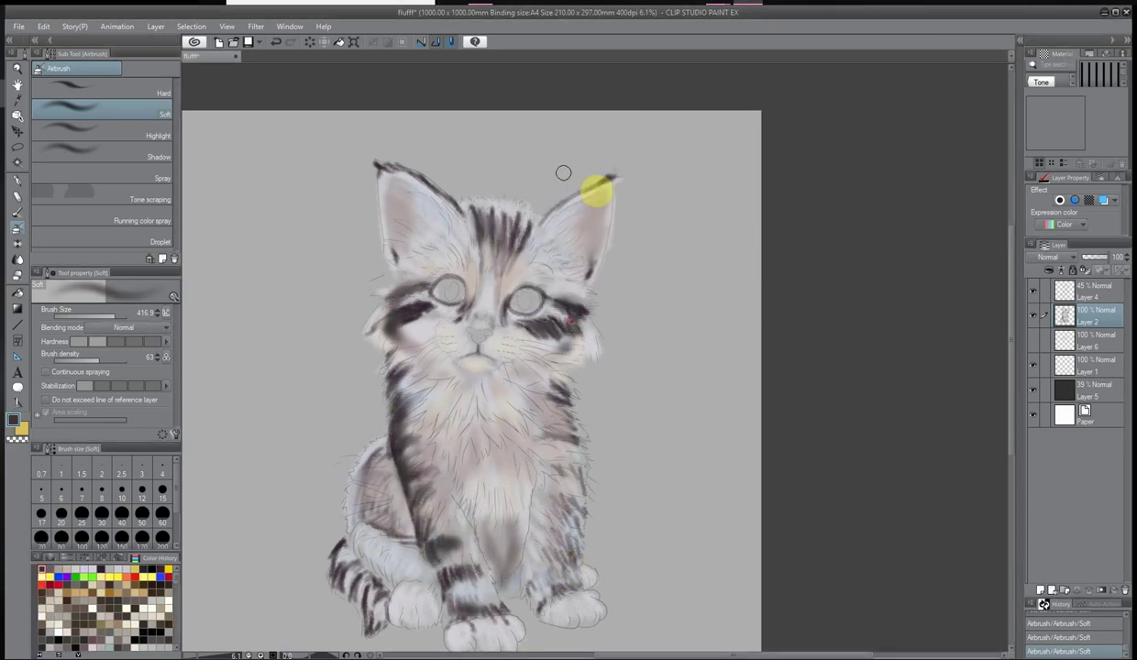
left_click_drag(341, 509, 376, 632)
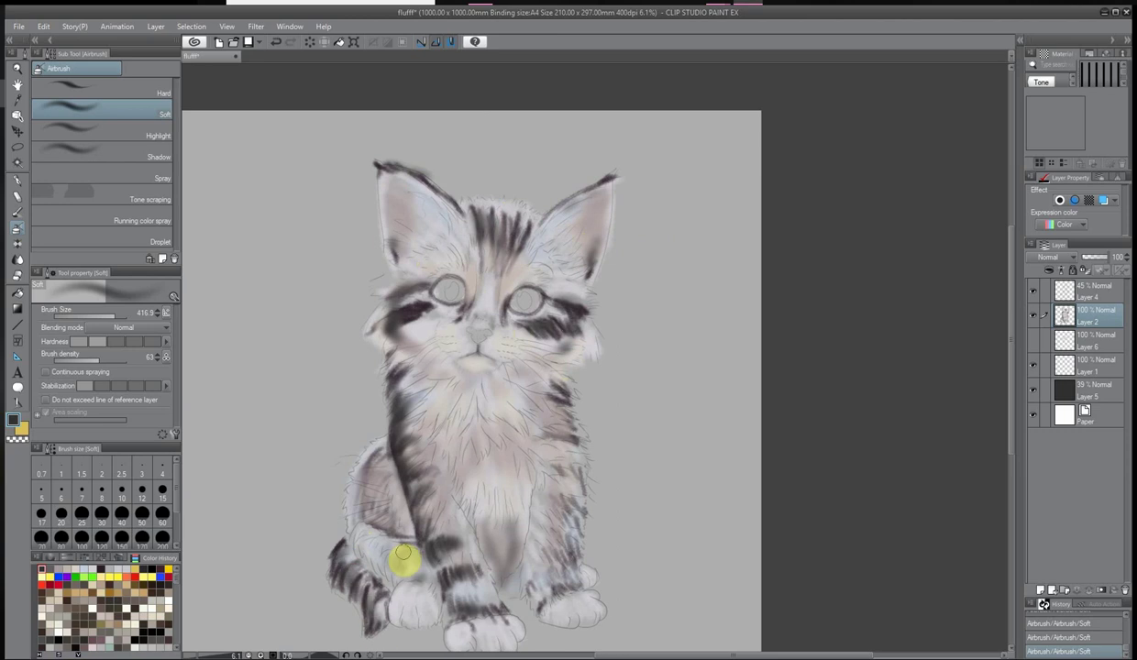
mouse_move(555, 557)
left_mouse_down()
mouse_move(573, 502)
mouse_move(554, 464)
mouse_move(567, 453)
mouse_move(538, 512)
mouse_move(480, 573)
mouse_move(393, 477)
left_mouse_up()
Erase stray colour outside the left-hand ear's outline with the Hard eraser
scroll(440, 220, "up", 3)
key("e")
left_click_drag(403, 137, 284, 84)
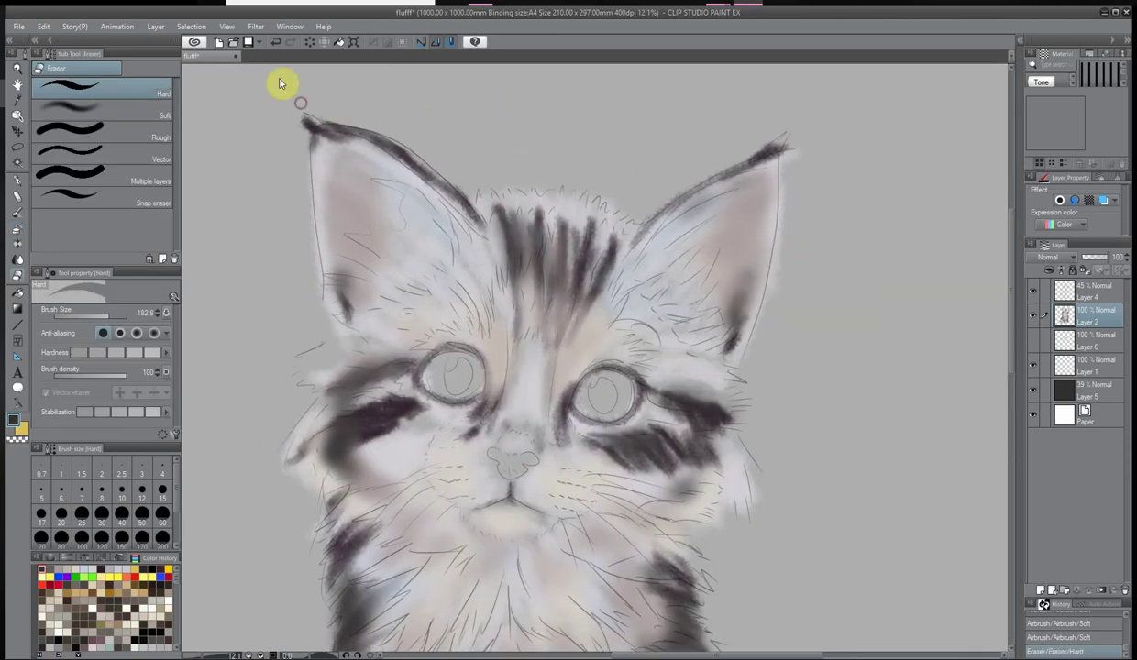
Choose a pale blue and highlight the upper chest and ruff with the Soft airbrush
scroll(325, 413, "down", 5)
key("ctrl+0")
left_click(14, 420)
left_click(600, 147)
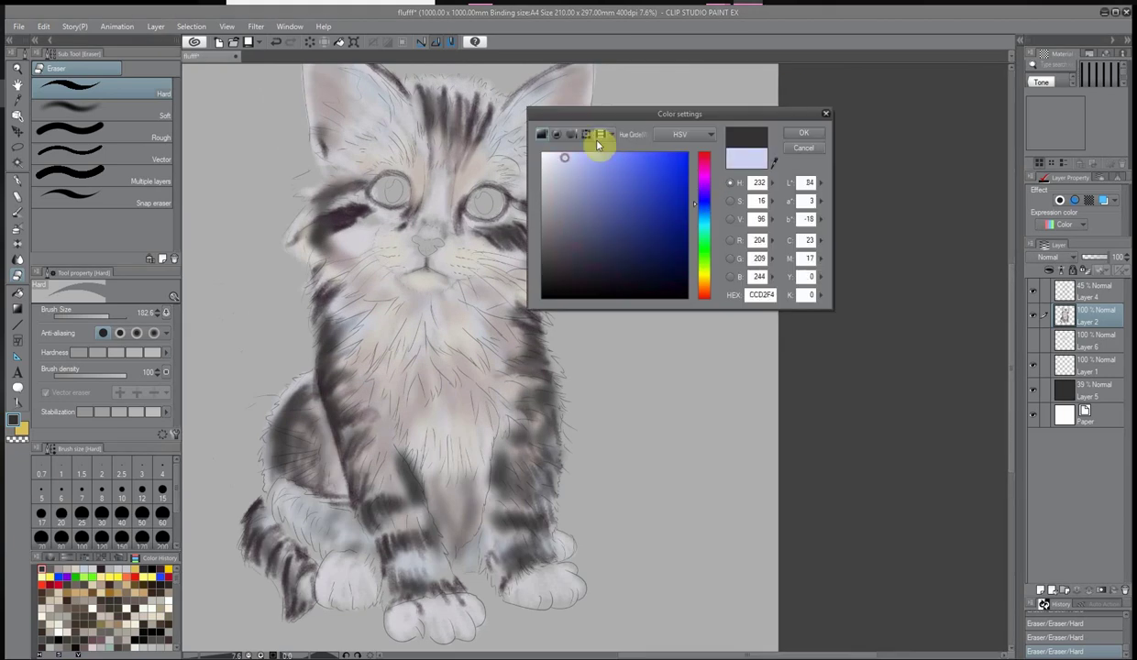
key("Return")
scroll(353, 335, "up", 1)
key("b")
scroll(426, 436, "up", 2)
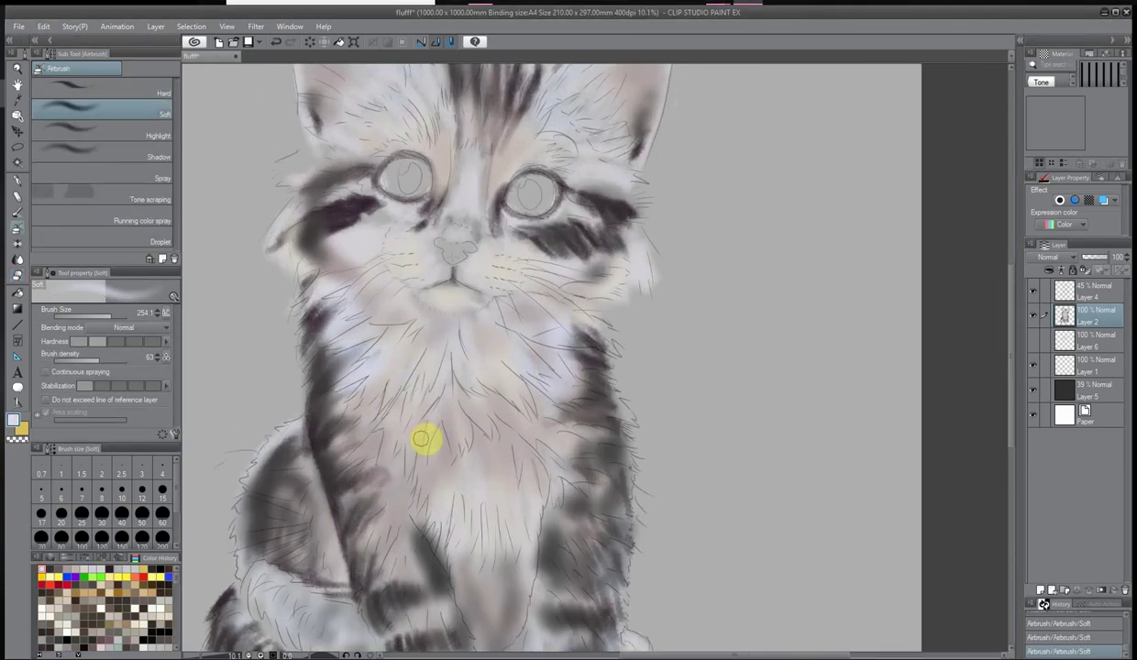
Choose a pale yellowish white and airbrush it over the front paws
scroll(490, 224, "down", 2)
scroll(395, 511, "up", 3)
left_click(14, 420)
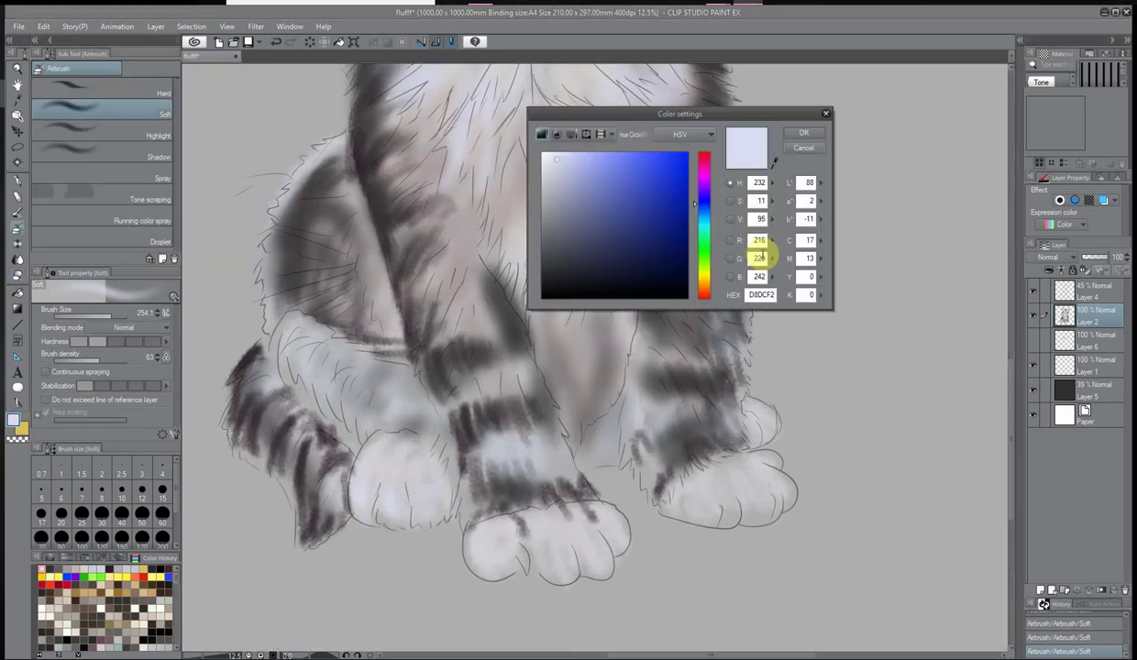
left_click(703, 266)
left_click(535, 152)
key("Return")
left_click(556, 563)
left_click(724, 499)
Adjust the colour to a light cream and airbrush the pale bands between the front-leg stripes
left_click(14, 420)
left_click(744, 284)
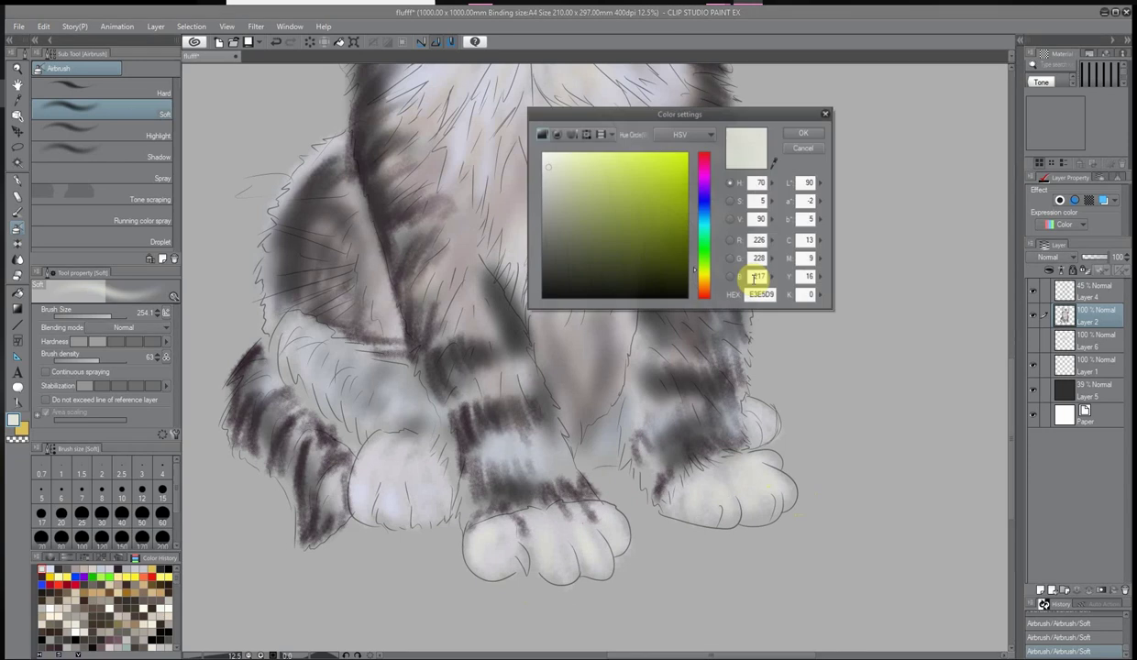
key("Return")
left_click(647, 450)
left_click(559, 524)
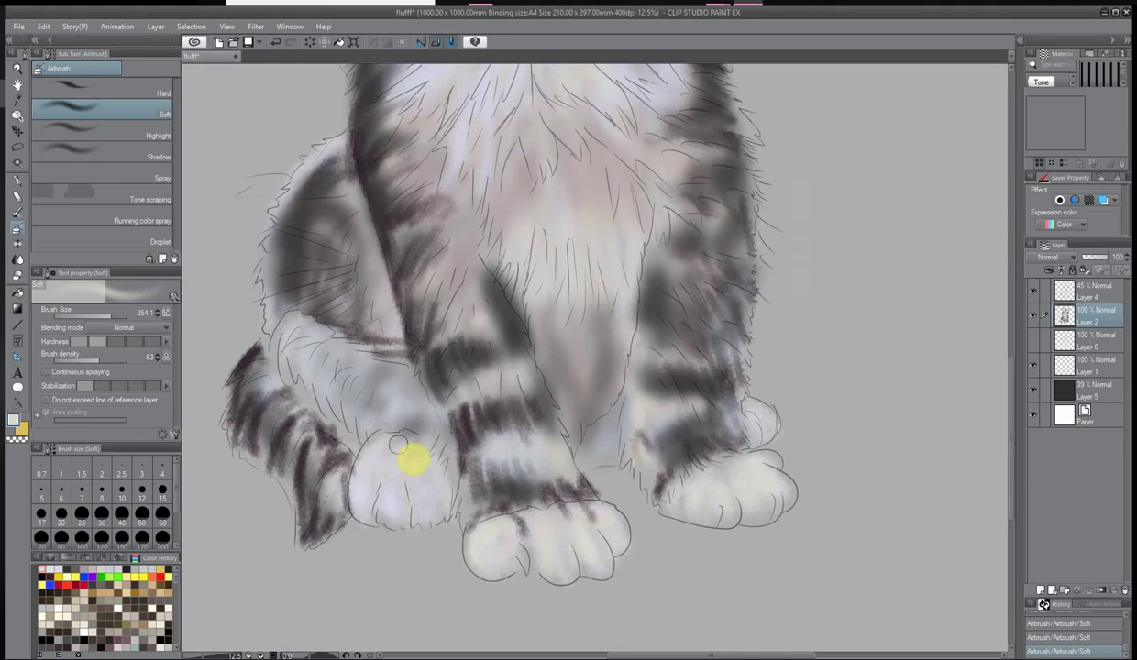
Choose a light taupe and airbrush it over the front leg, haunch and hind paw fur
left_click(14, 420)
key("Return")
mouse_move(490, 379)
left_mouse_down()
mouse_move(540, 465)
mouse_move(445, 284)
mouse_move(375, 336)
mouse_move(283, 257)
mouse_move(338, 252)
mouse_move(351, 176)
left_mouse_up()
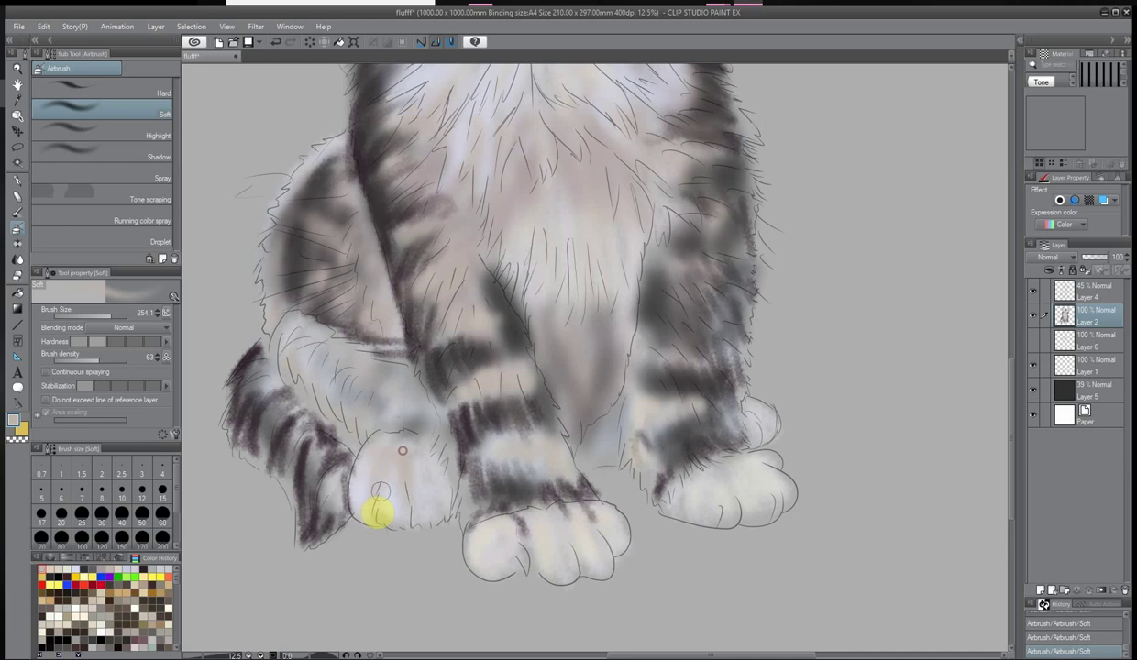
Choose a warm light beige and airbrush soft tints over the chest, cheeks and inner ears
scroll(254, 419, "down", 5)
scroll(484, 292, "up", 5)
left_click(14, 420)
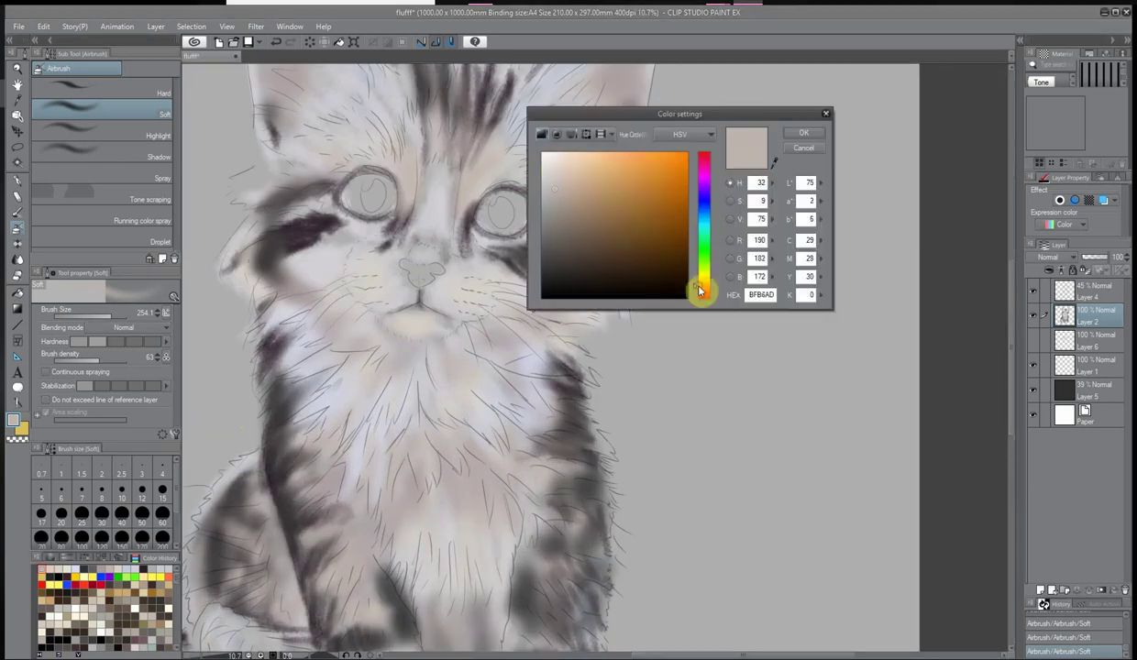
key("Return")
scroll(434, 507, "up", 2)
scroll(556, 499, "down", 2)
scroll(506, 548, "up", 1)
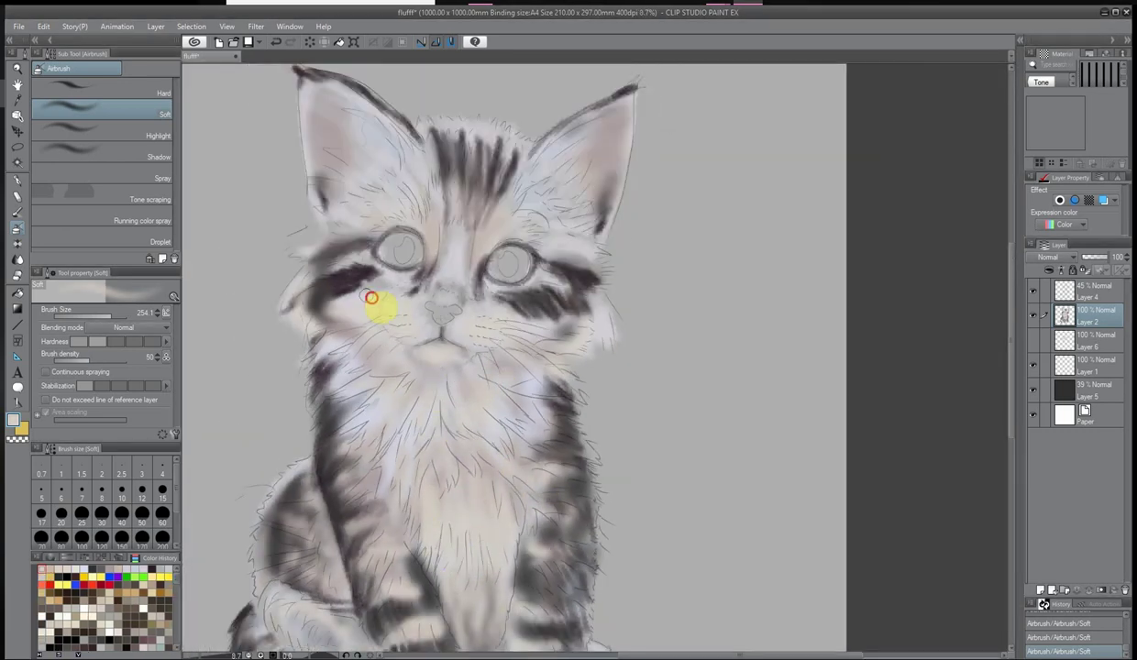
scroll(576, 186, "down", 3)
scroll(690, 386, "up", 4)
scroll(347, 444, "up", 1)
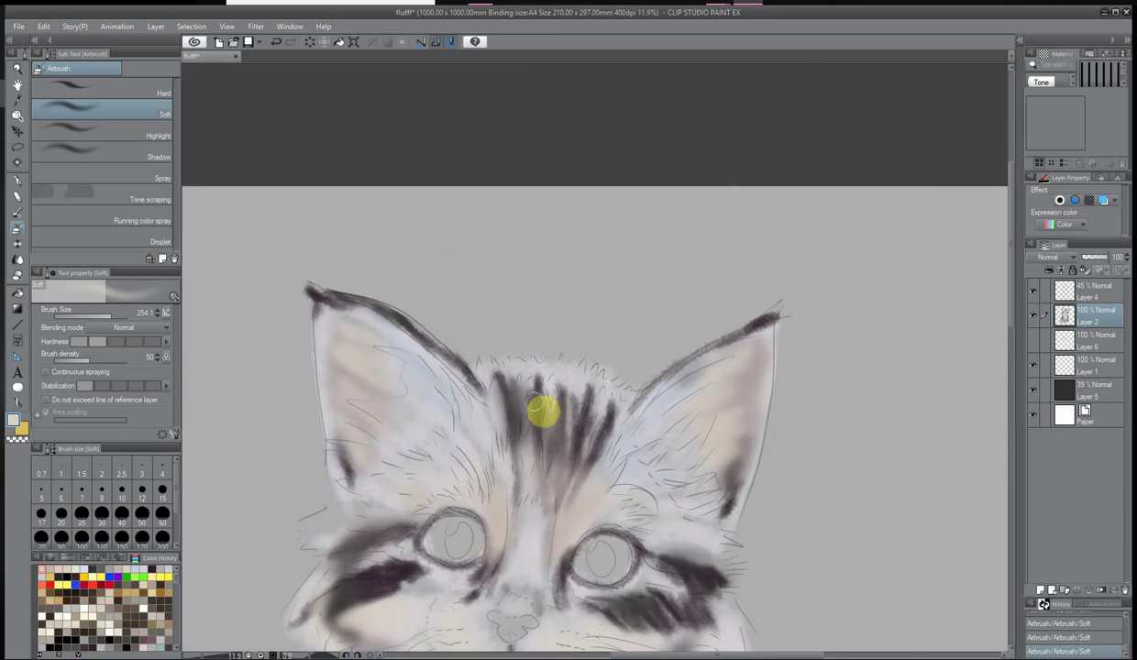
Choose a pale lilac and airbrush the fur between and around the forehead stripes to lighten it
left_click(14, 422)
key("Return")
left_click_drag(480, 498, 600, 467)
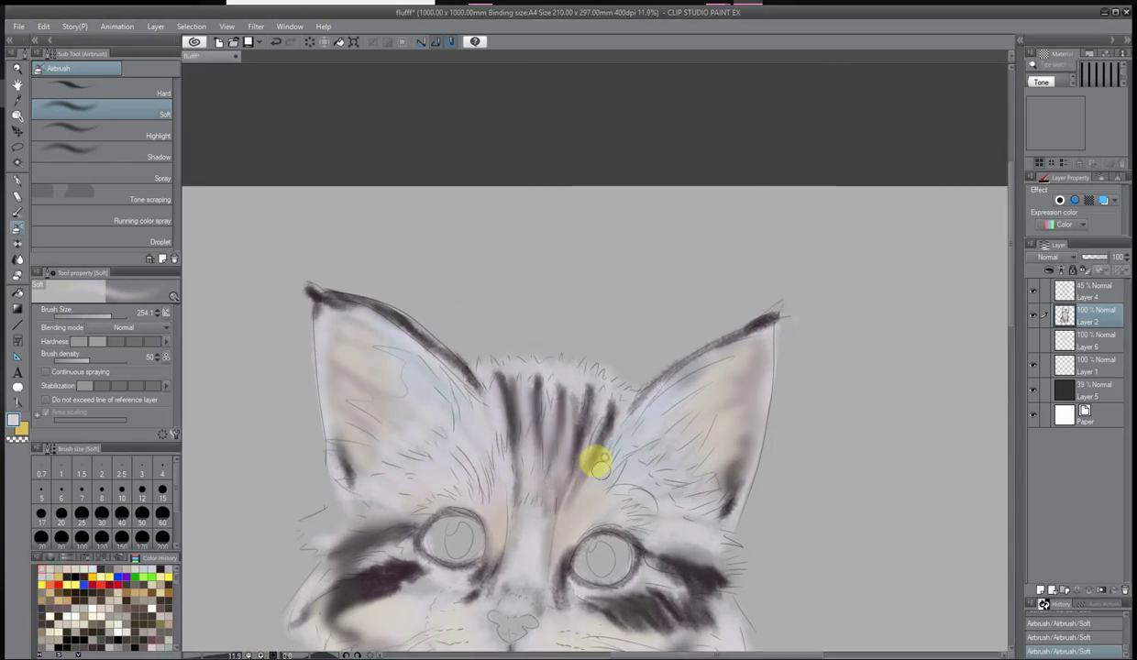
scroll(588, 564, "down", 3)
scroll(588, 564, "up", 3)
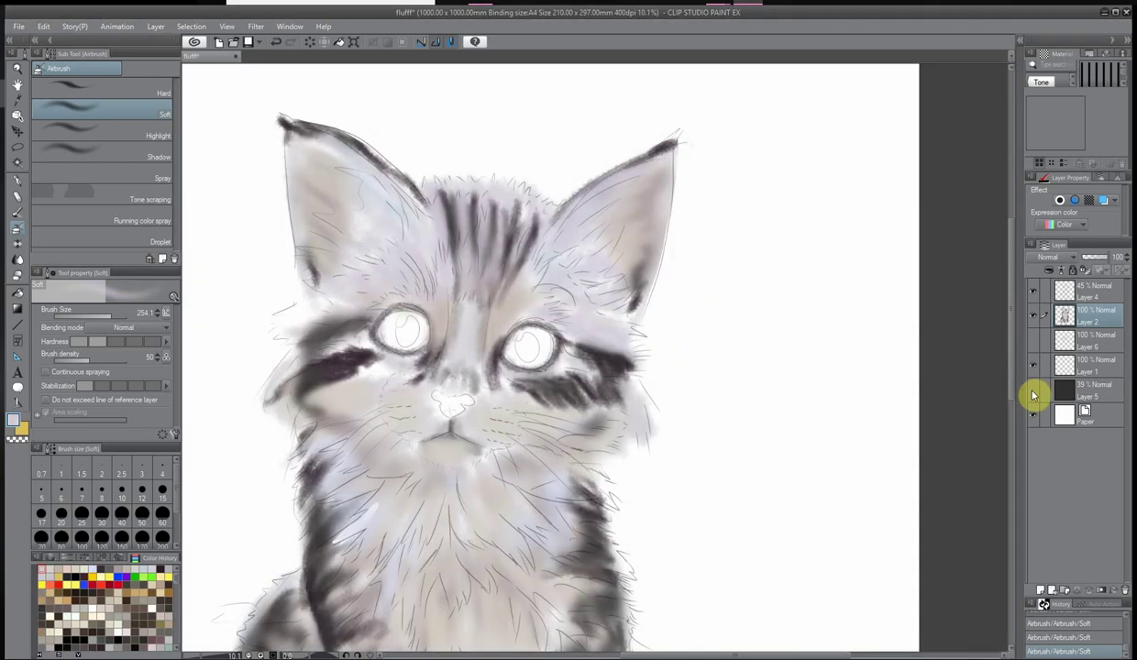
Airbrush pale lilac over the muzzle and cheek fur, and tint the chest with a light grey
left_click_drag(518, 373, 510, 439)
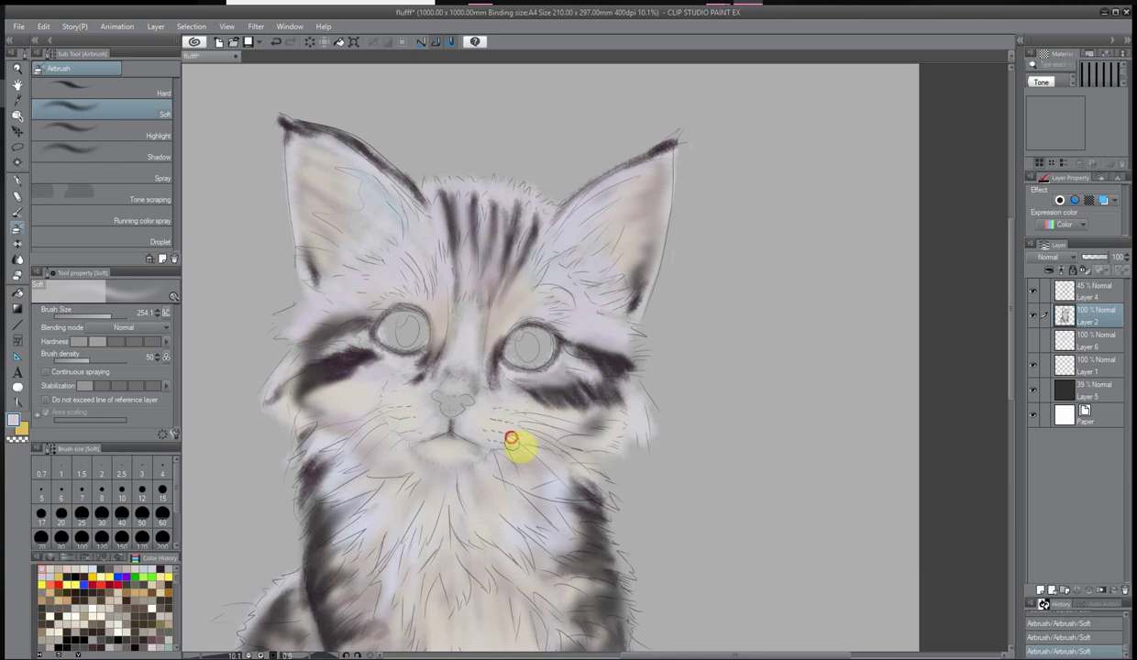
scroll(569, 456, "down", 1)
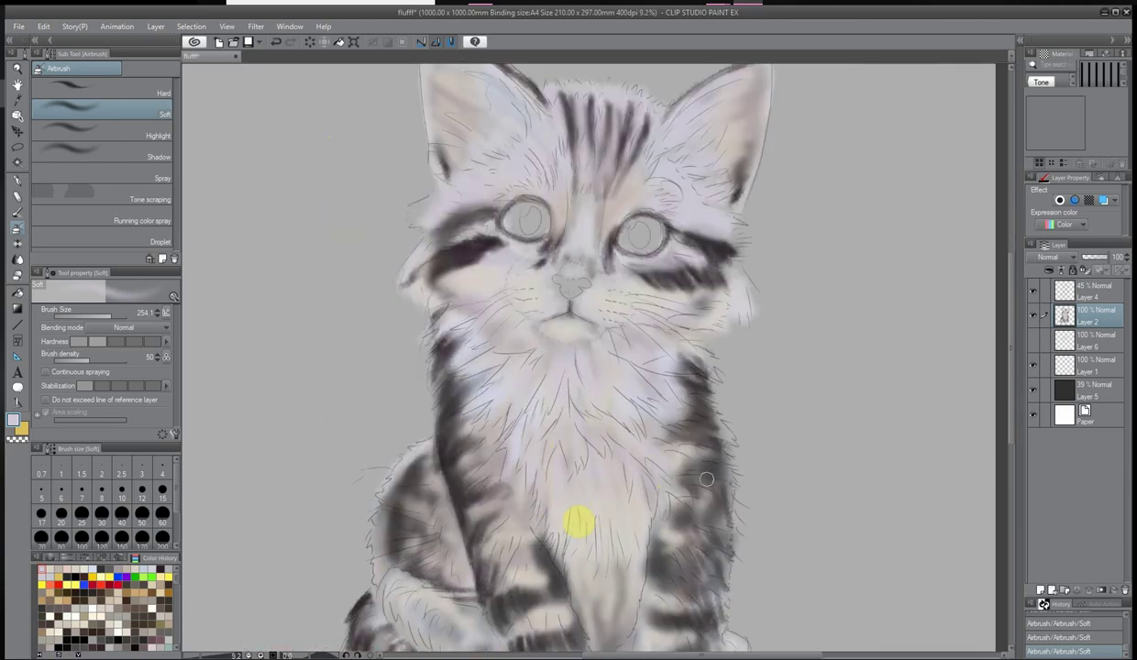
double_click(12, 420)
left_click(706, 279)
key("Return")
left_click_drag(640, 630, 634, 554)
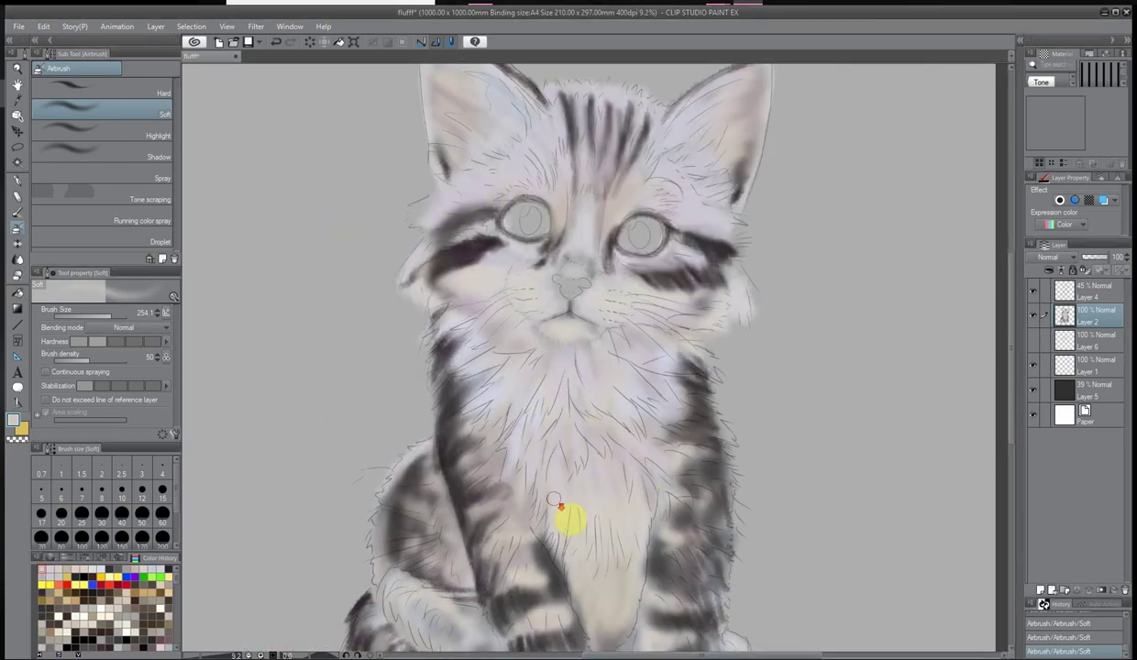
Choose a dark grey and airbrush shading over the haunch and the gap between the front legs
scroll(555, 499, "down", 1)
double_click(13, 420)
left_click(576, 215)
key("Return")
mouse_move(517, 485)
left_mouse_down()
mouse_move(478, 464)
mouse_move(474, 381)
mouse_move(482, 539)
mouse_move(651, 534)
left_mouse_up()
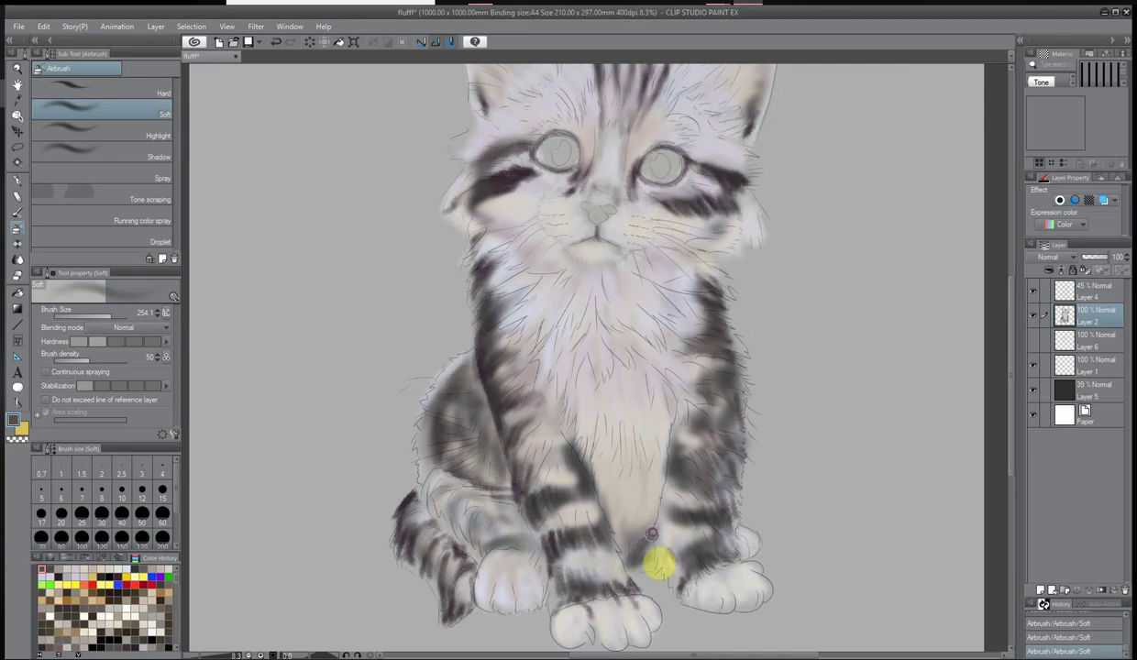
Choose a light grey and airbrush the fur beside the nose bridge and inner eye corner
scroll(843, 291, "up", 2)
double_click(13, 420)
left_click(558, 158)
key("Return")
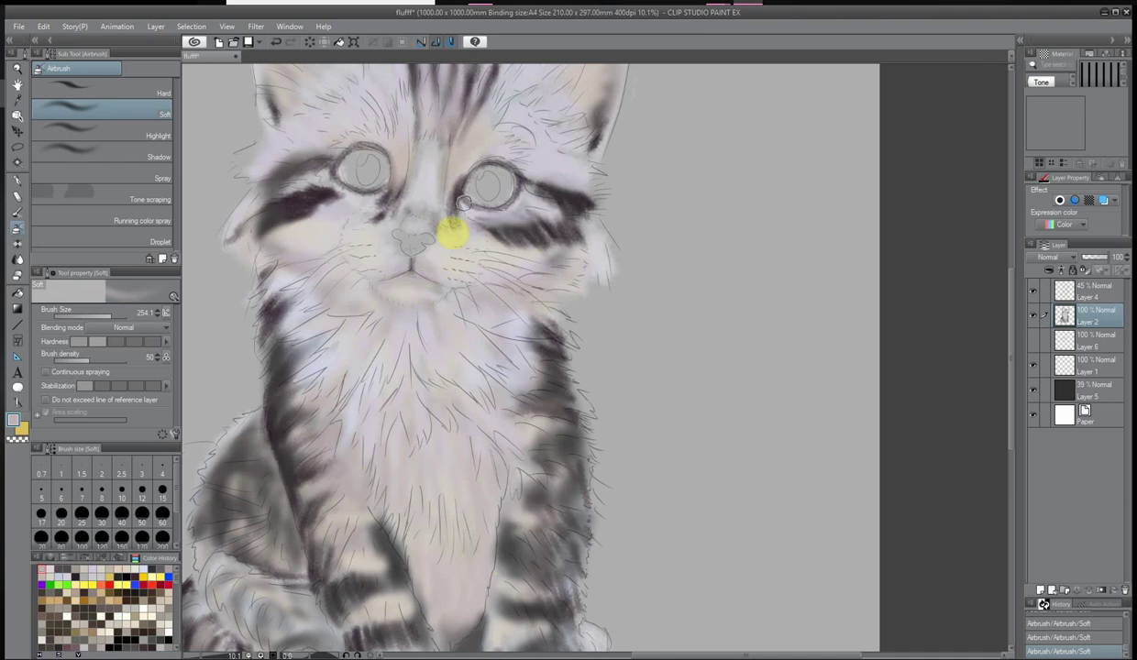
Choose a dusty pink and airbrush the insides of both ears
scroll(349, 231, "down", 3)
scroll(571, 146, "up", 4)
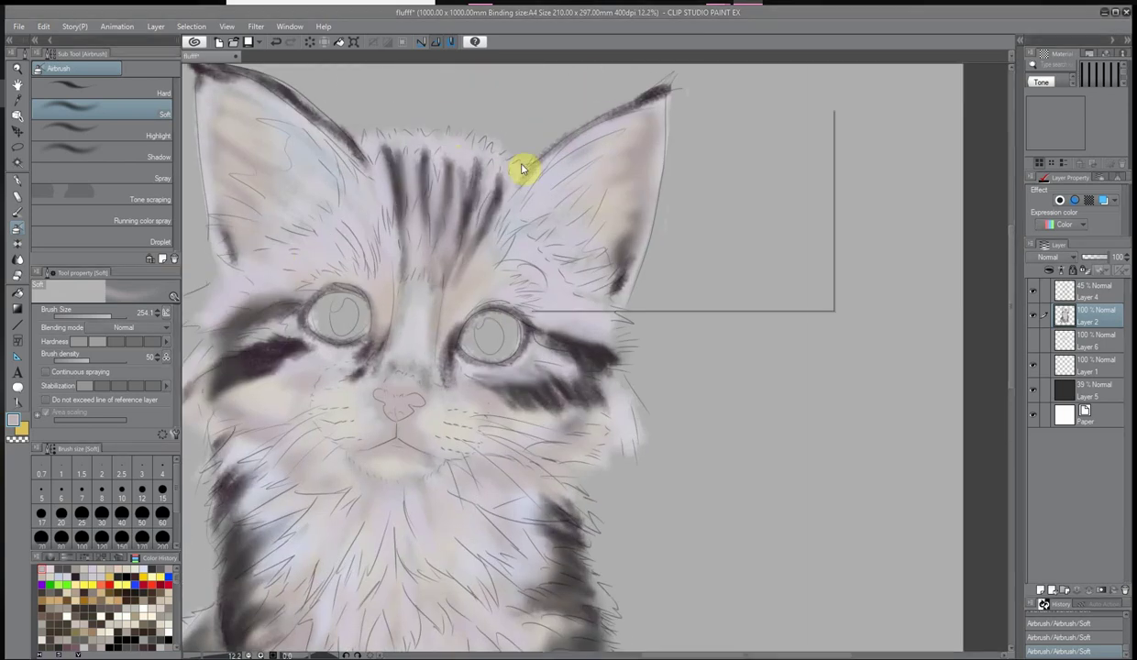
left_click(810, 145)
left_click_drag(257, 226, 234, 105)
left_click_drag(605, 137, 646, 134)
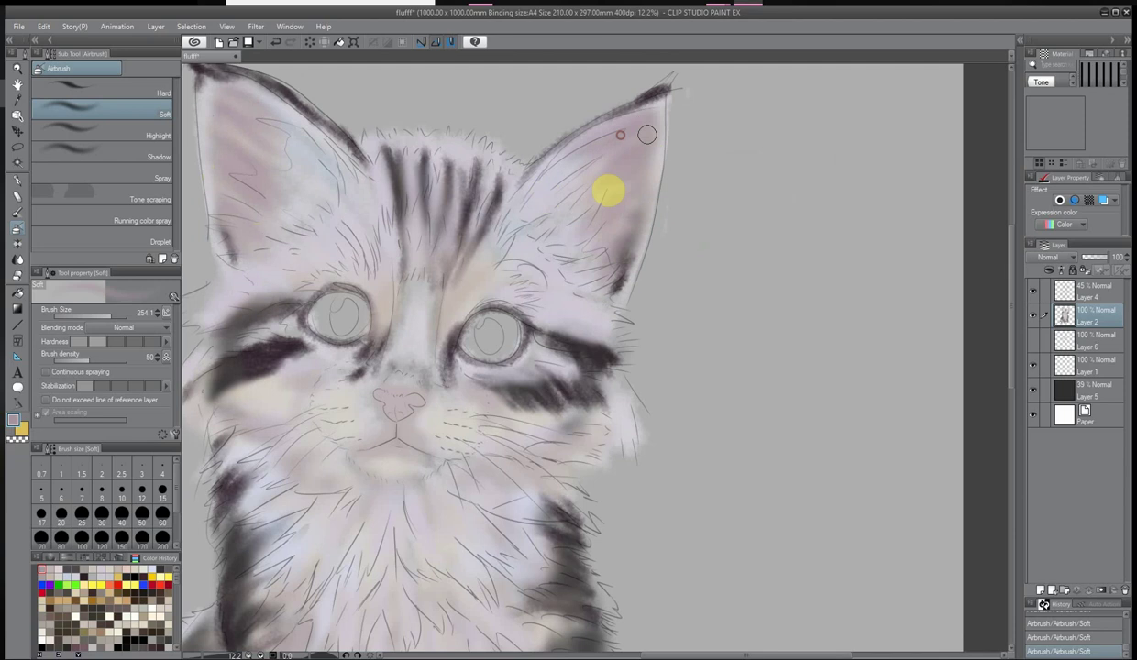
Adjust the colour to a greyish mauve and airbrush soft shading over the forehead stripes, brows and sides of the face
left_click(794, 121)
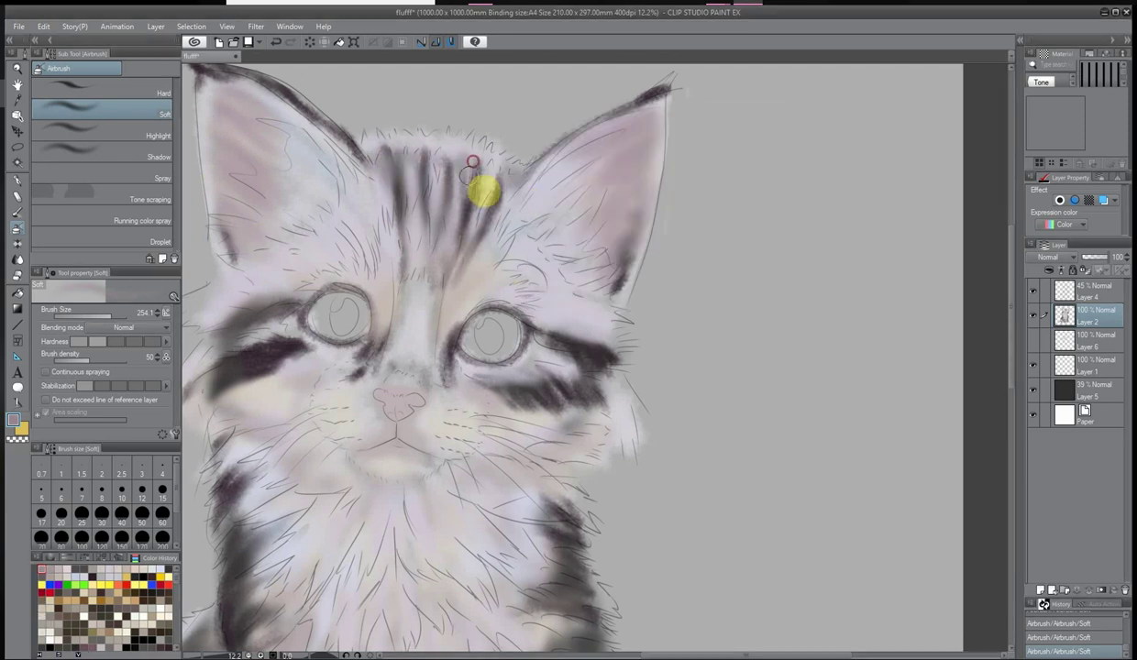
left_click_drag(482, 183, 598, 307)
scroll(574, 536, "down", 4)
scroll(279, 436, "up", 3)
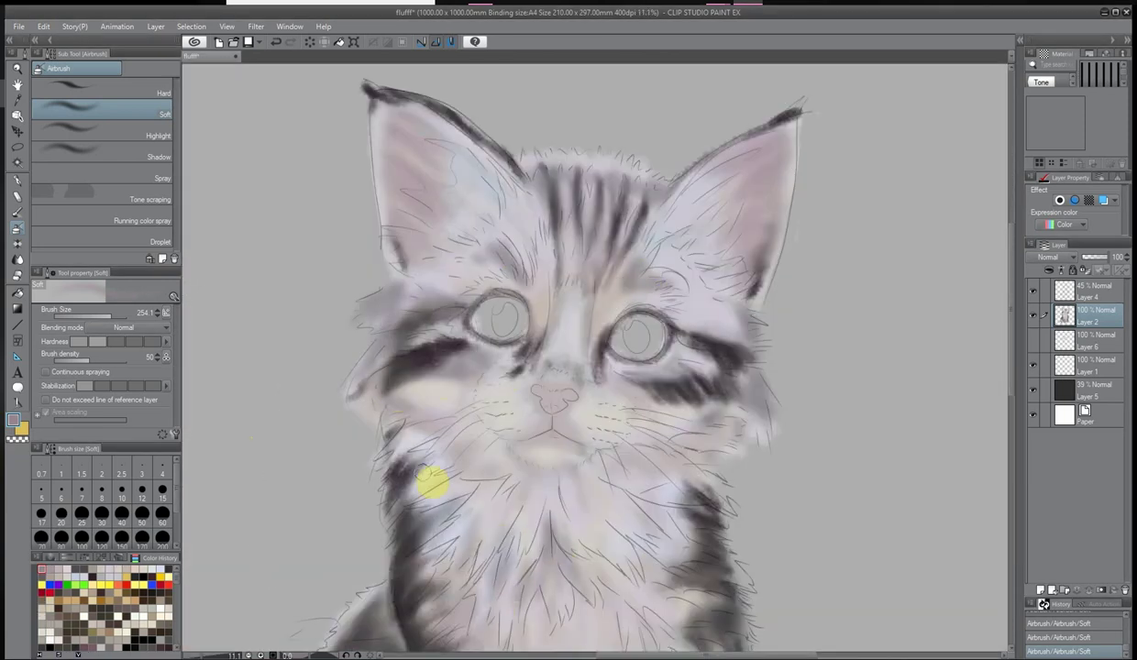
scroll(664, 480, "down", 2)
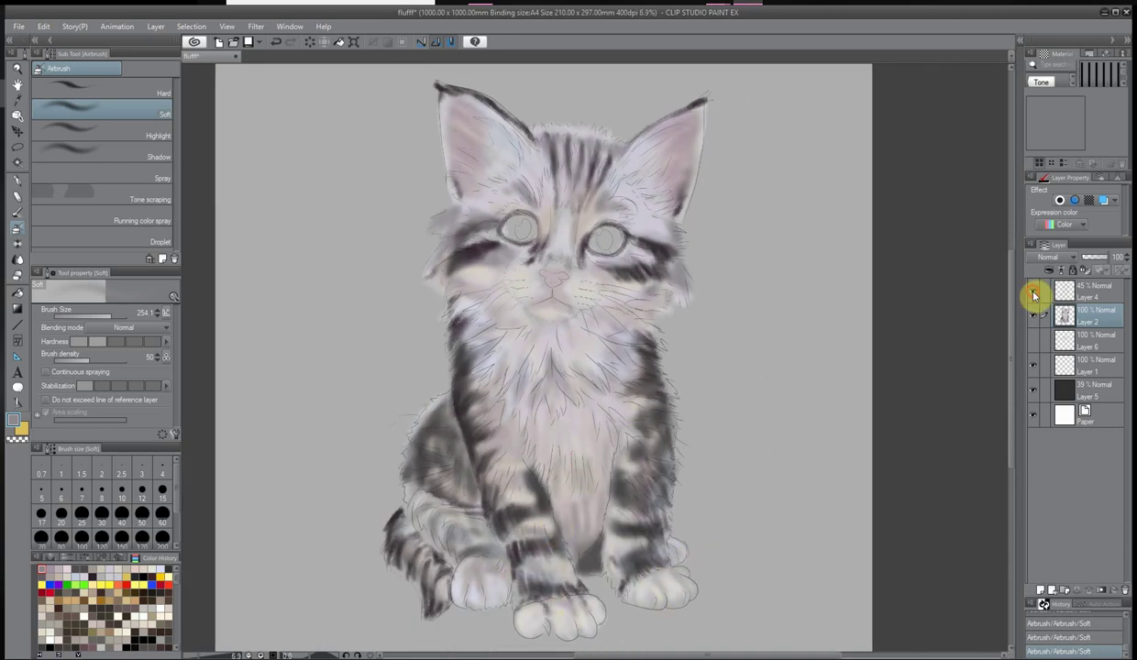
Airbrush a warm cream over the cheeks, eye area and chest, and a light taupe over the front leg
left_click(621, 163)
key("Return")
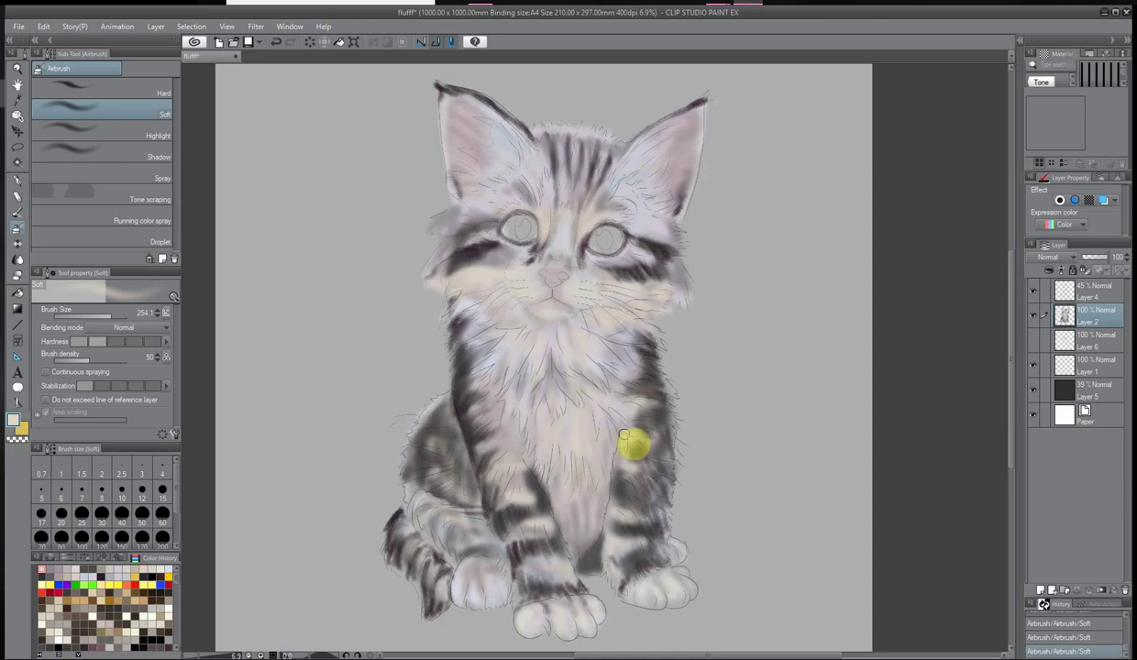
left_click(13, 420)
left_click(672, 170)
key("Return")
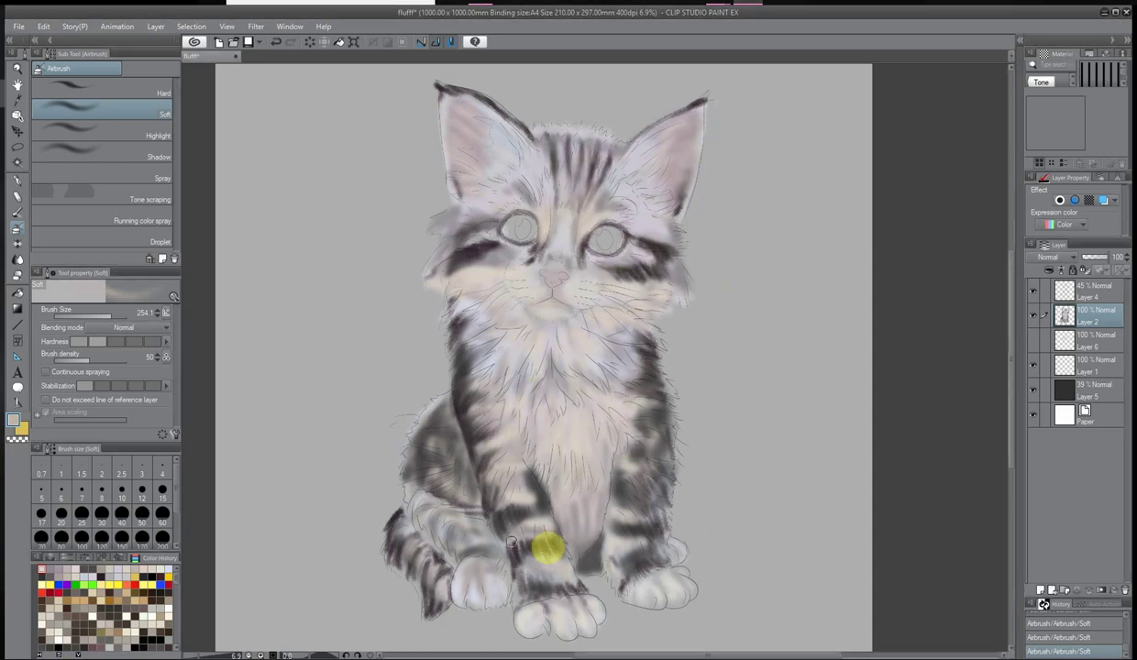
Choose a pinkish grey and airbrush tints over the haunch, front legs, paws and the fur below the ears
scroll(470, 382, "up", 1)
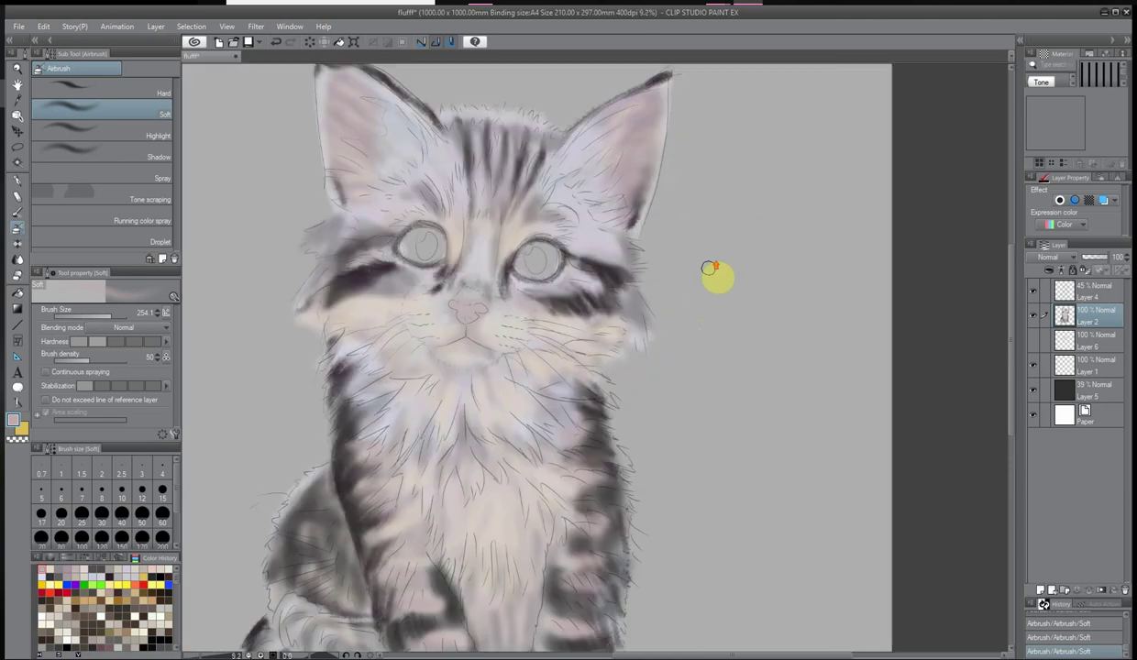
left_click_drag(343, 498, 385, 499)
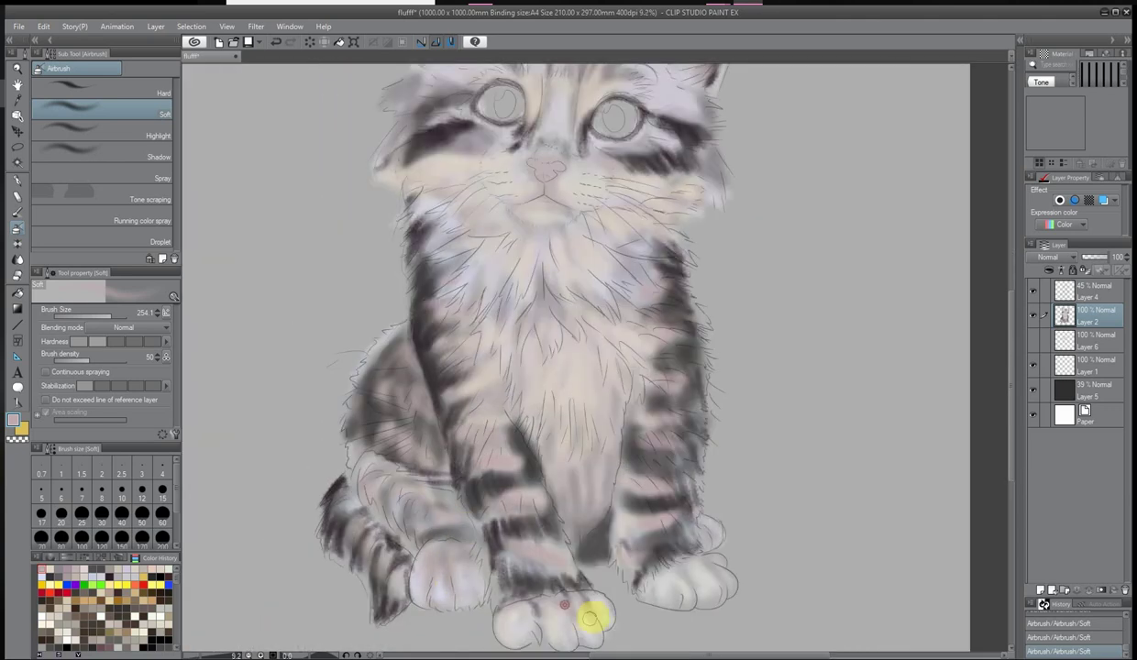
scroll(704, 479, "down", 2)
scroll(427, 360, "up", 3)
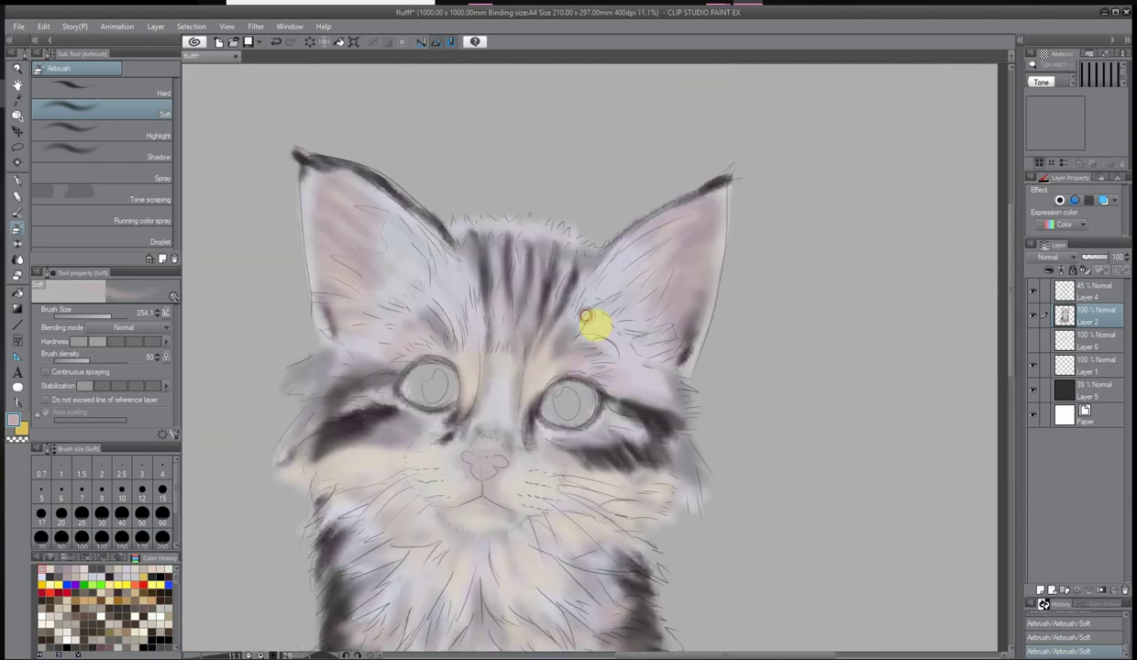
left_click(575, 507)
Choose a pale blue and airbrush cool tints over the cheek tufts, neck, hind leg and forehead fur
scroll(663, 559, "down", 1)
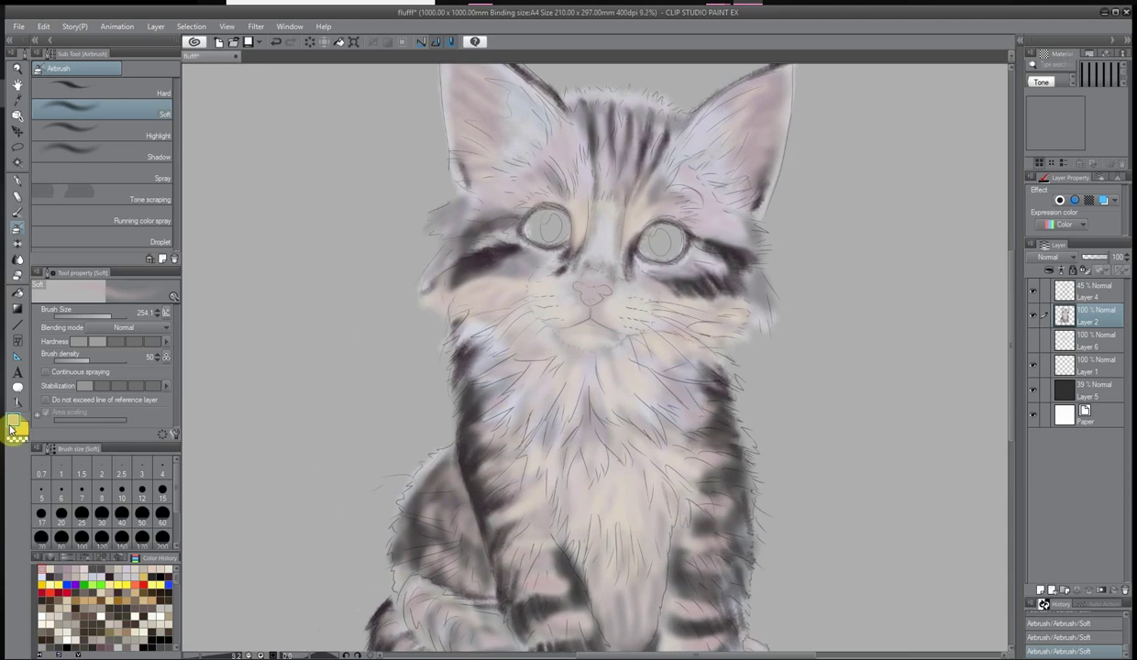
double_click(13, 420)
left_click(563, 168)
key("Return")
left_click(563, 430)
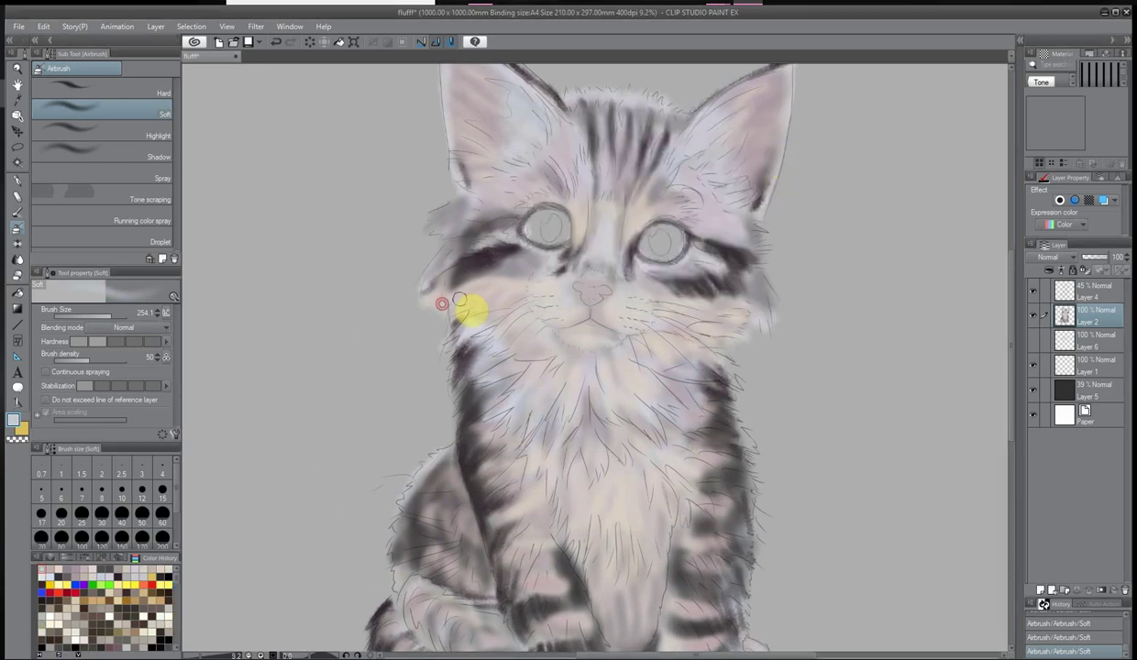
left_click_drag(730, 232, 712, 356)
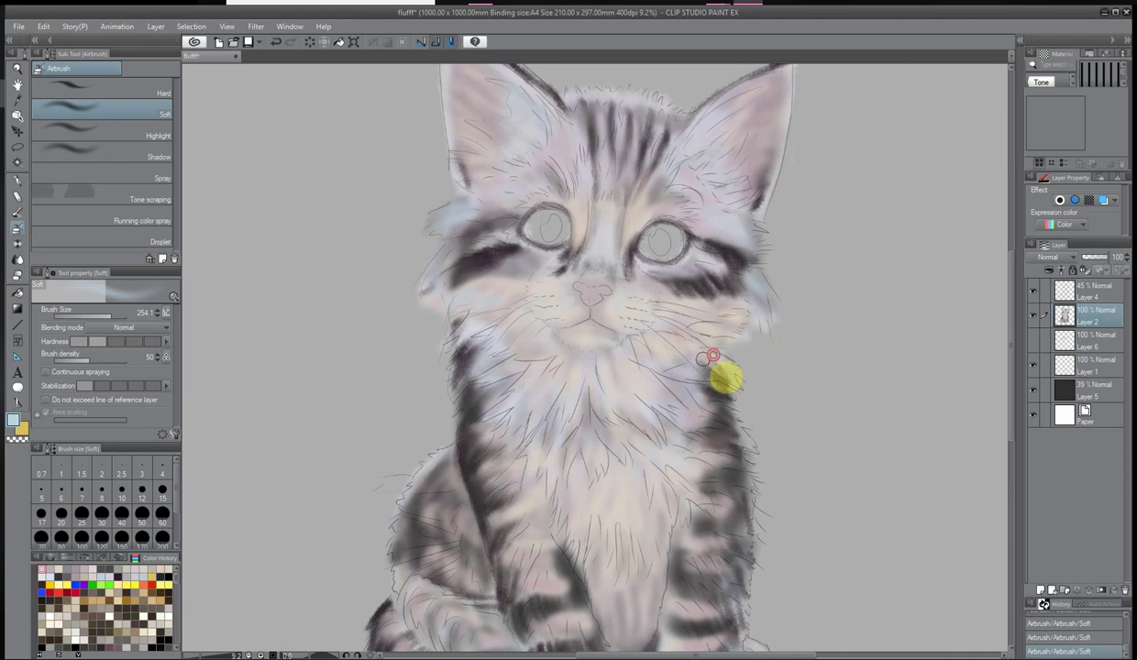
scroll(420, 594, "down", 1)
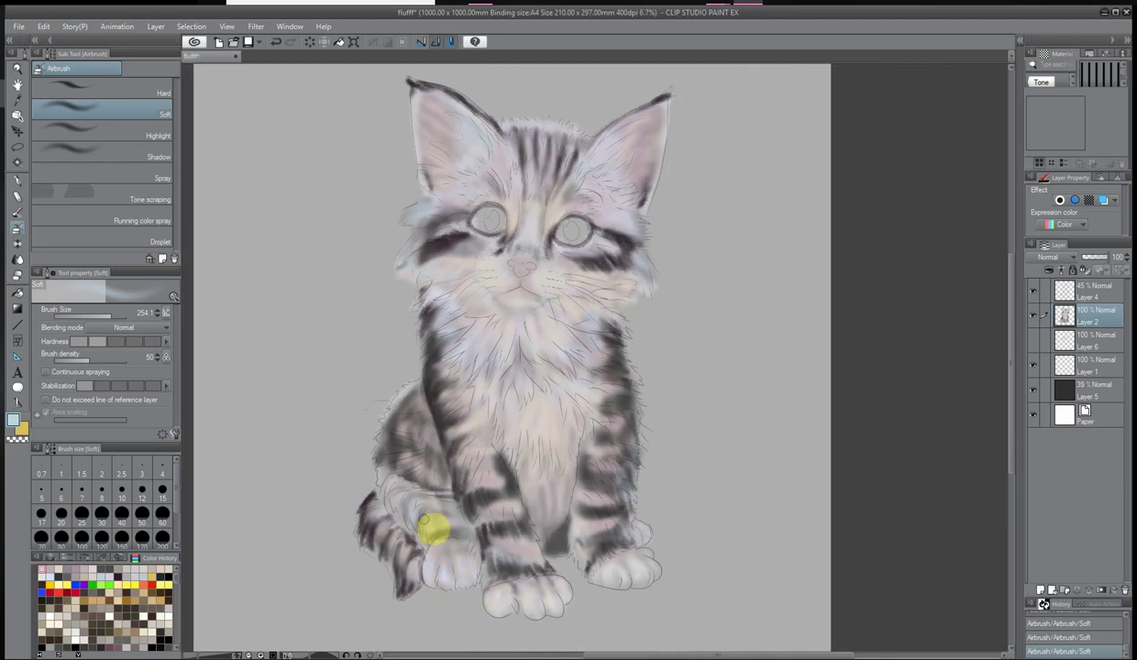
scroll(610, 445, "up", 1)
scroll(591, 386, "up", 1)
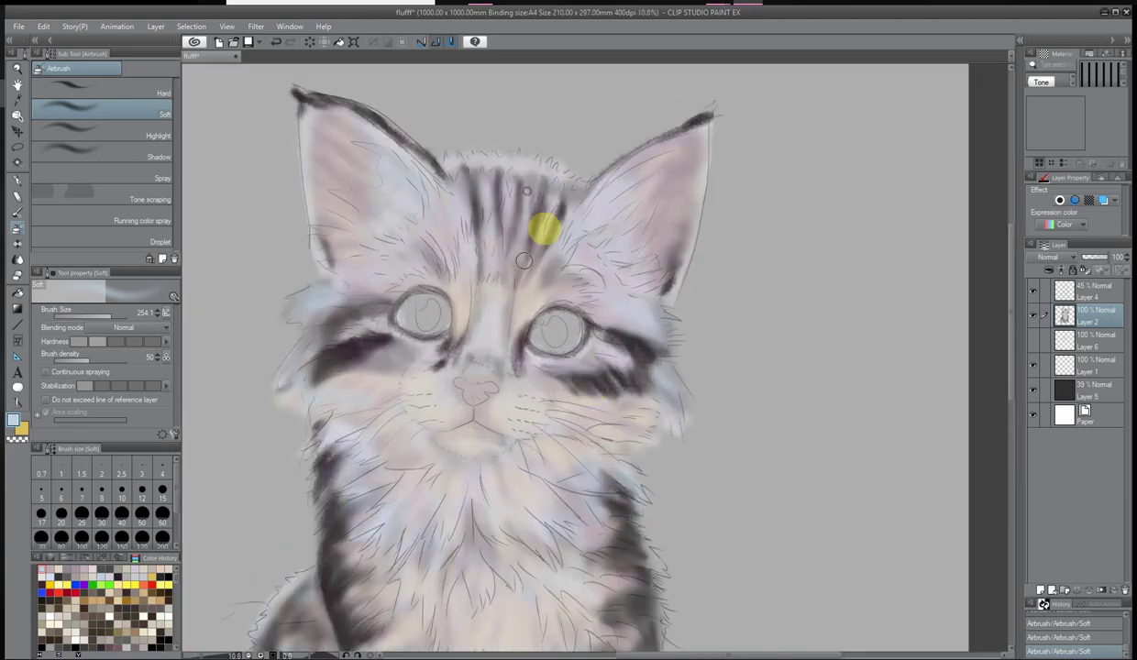
Choose a pale lilac and airbrush it over the face, chest, front legs and hind paw
scroll(618, 592, "down", 3)
left_click(733, 181)
left_click(483, 231)
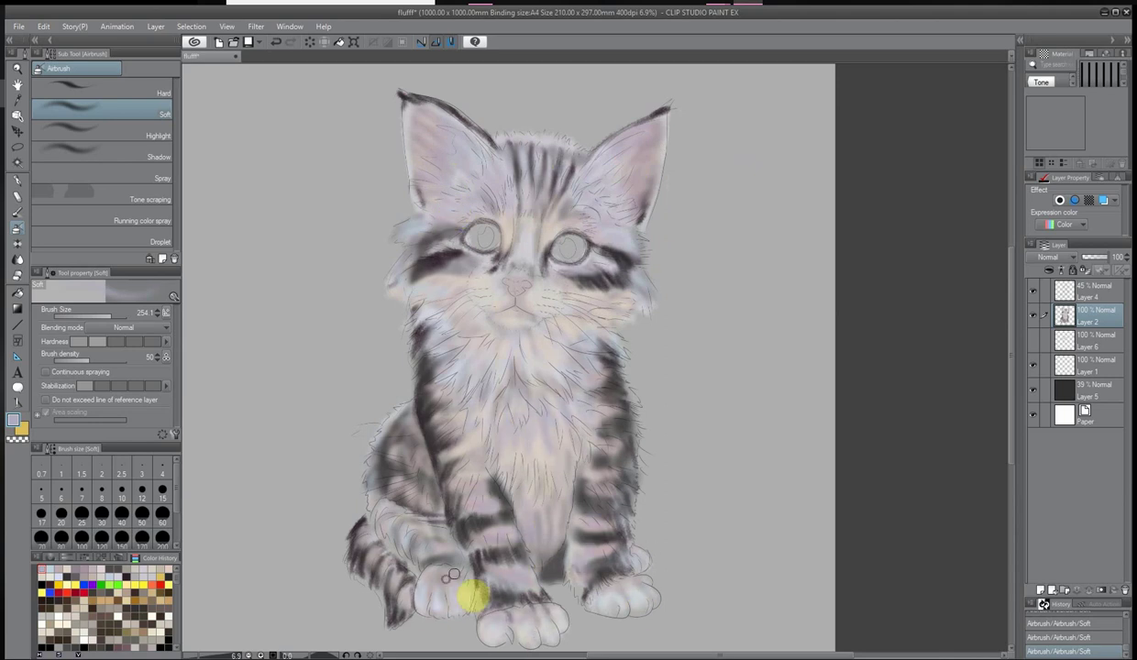
Set the opacity of the dark background layer, Layer 5, to 43%
left_click(1091, 390)
mouse_move(1096, 258)
left_mouse_down()
mouse_move(1120, 261)
mouse_move(1089, 257)
left_mouse_up()
Choose a pale cream and airbrush it on Layer 2 around the eyes, muzzle, nose bridge and cheeks
scroll(679, 165, "up", 4)
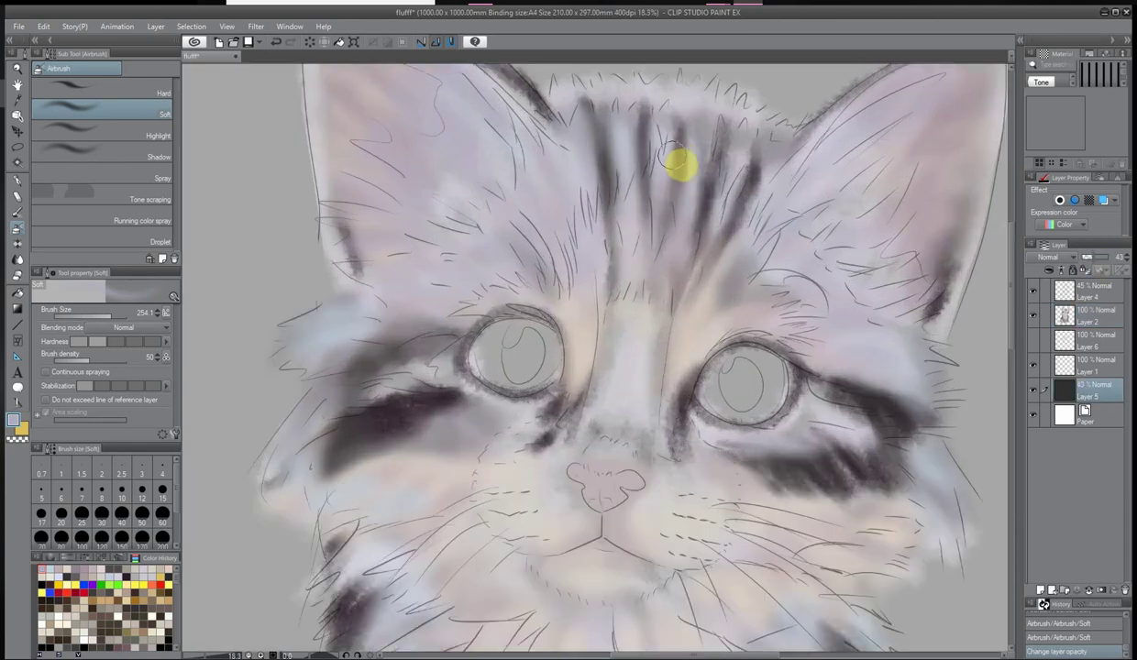
left_click(569, 148)
left_click(806, 124)
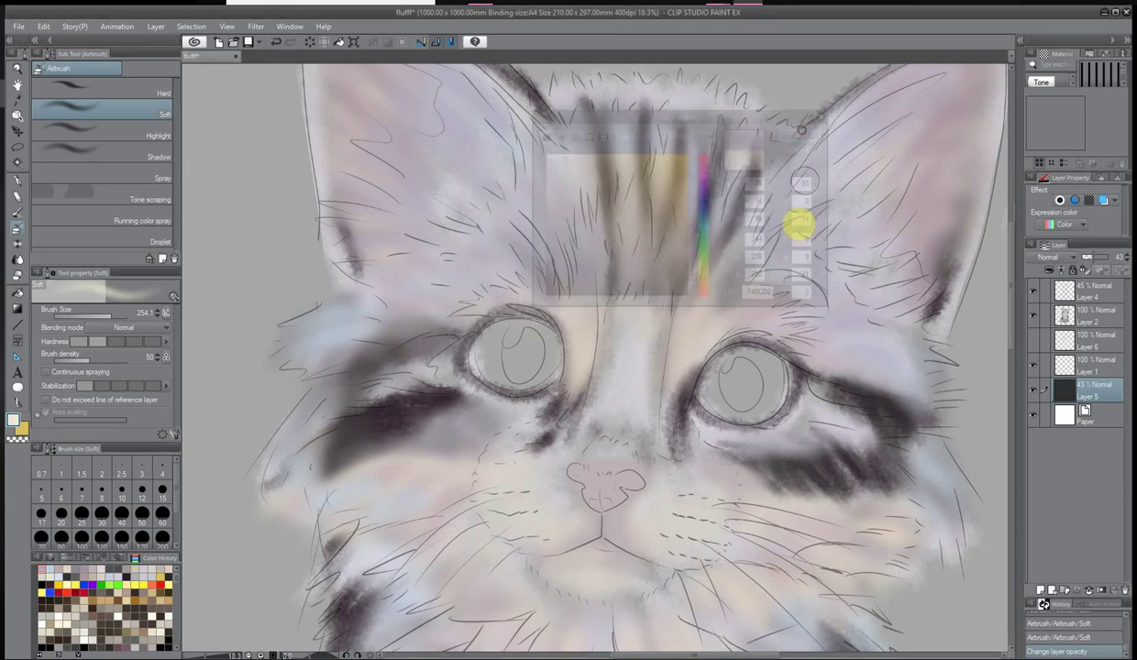
left_click(1099, 319)
mouse_move(550, 404)
left_mouse_down()
mouse_move(578, 343)
mouse_move(713, 393)
mouse_move(578, 500)
mouse_move(651, 525)
mouse_move(409, 538)
mouse_move(756, 528)
mouse_move(476, 325)
mouse_move(804, 337)
left_mouse_up()
scroll(614, 308, "down", 2)
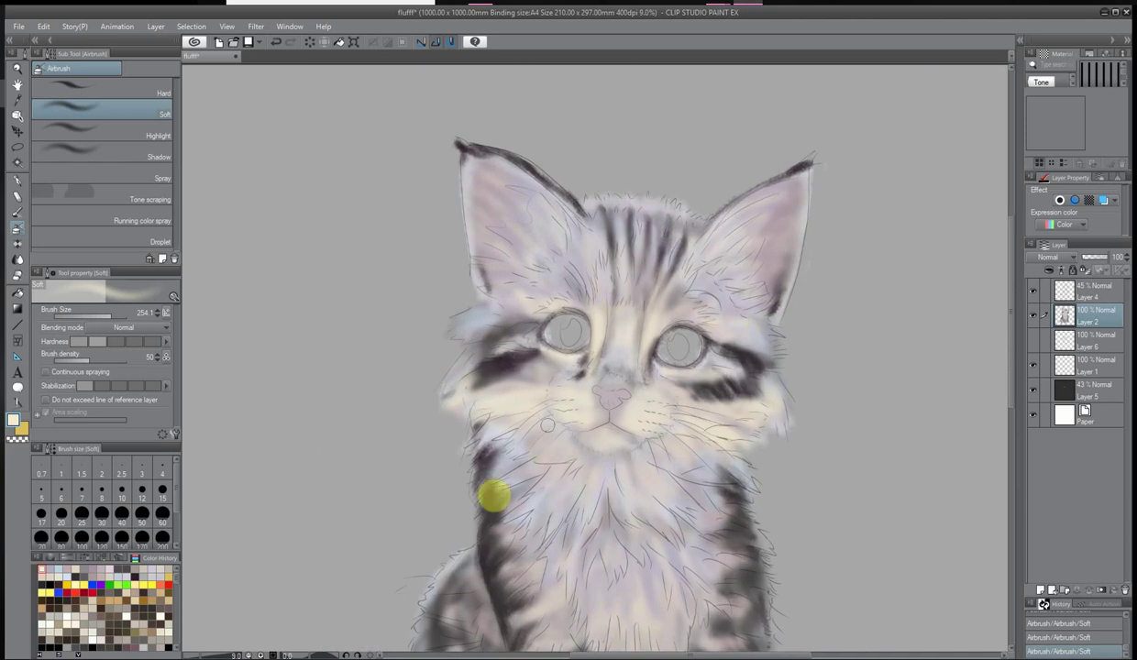
Airbrush pale cream highlights along the ear edges, forehead, lower eyelids, chest and hind leg
scroll(738, 576, "down", 1)
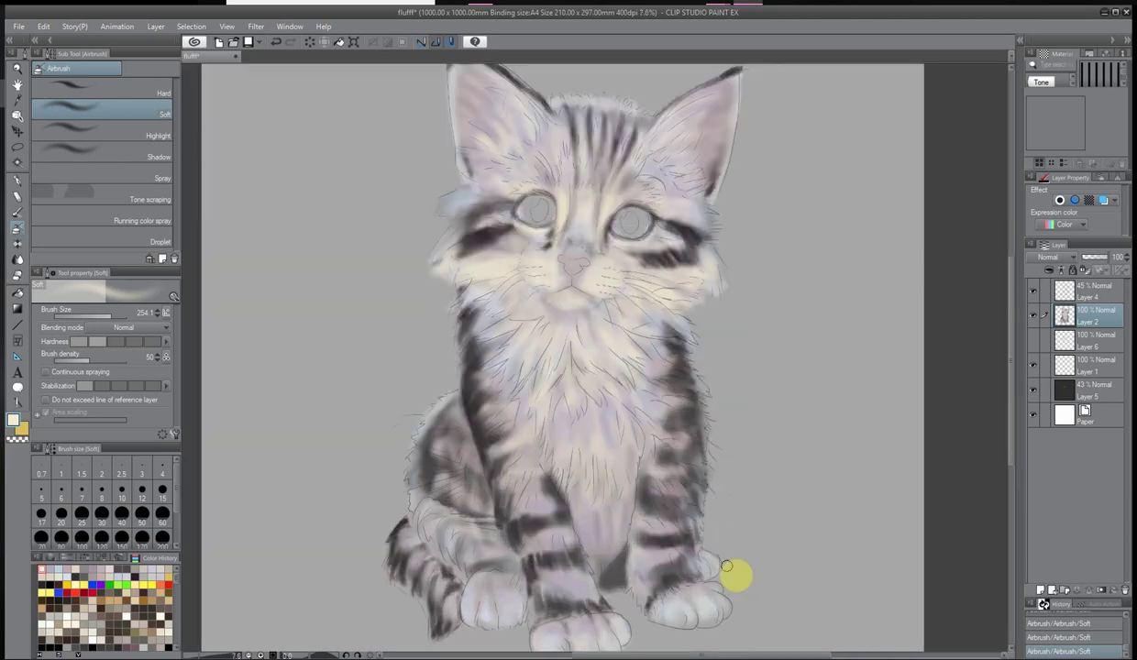
left_click_drag(639, 172, 575, 112)
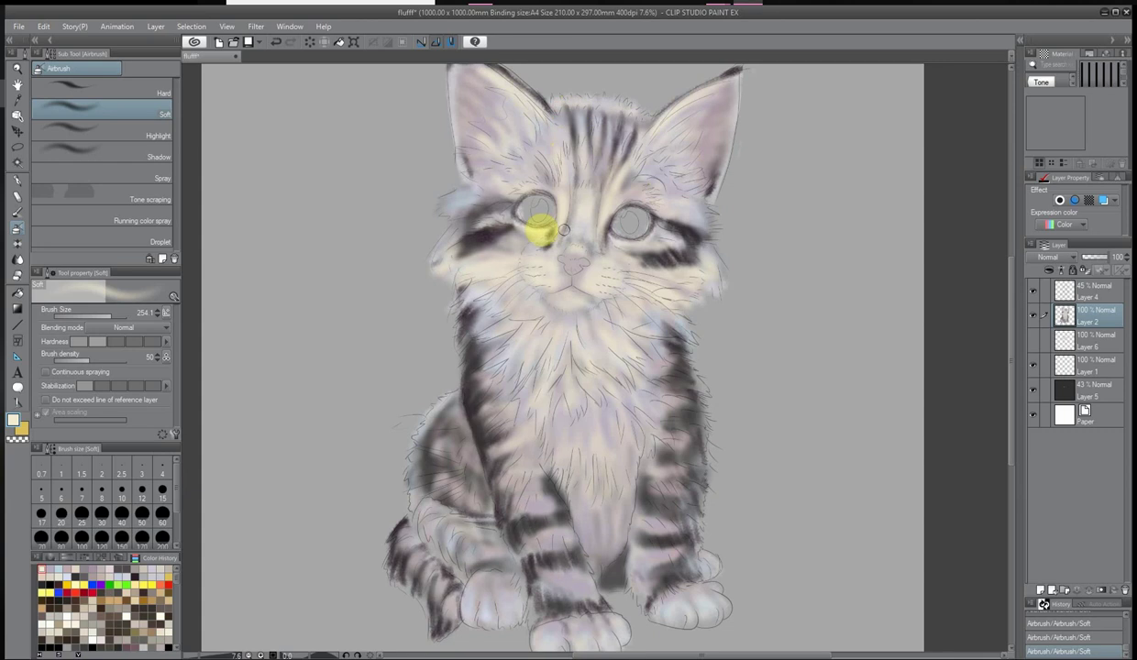
mouse_move(541, 440)
left_mouse_down()
mouse_move(605, 444)
mouse_move(639, 353)
left_mouse_up()
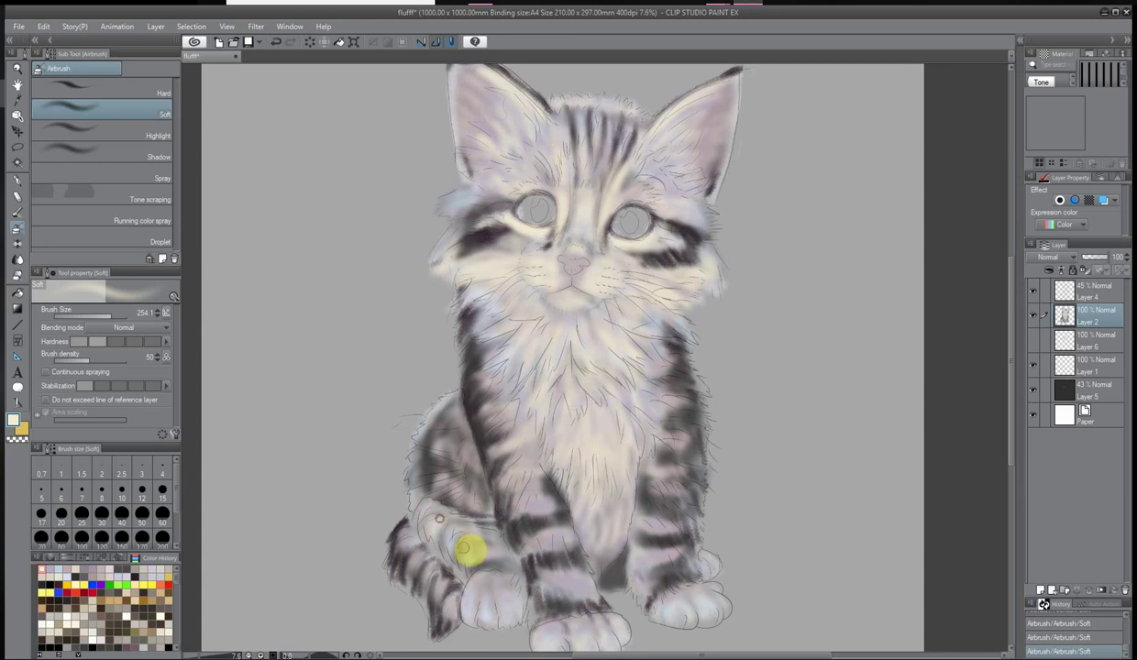
scroll(602, 597, "down", 1)
scroll(463, 550, "up", 1)
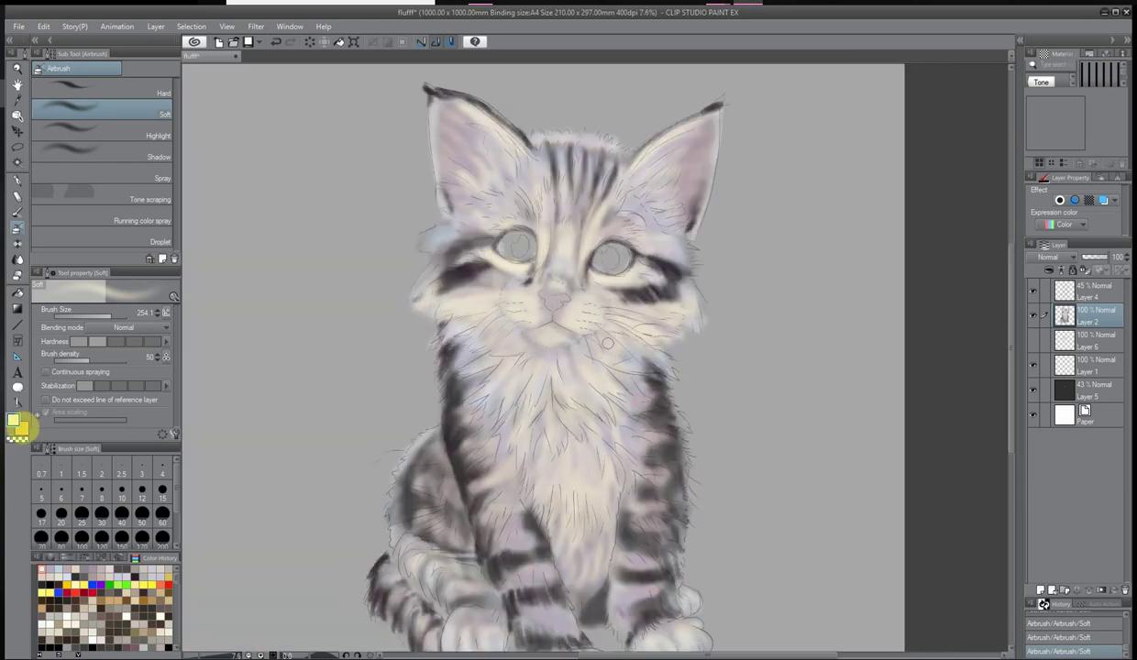
Choose a very pale lilac and airbrush it over the cheeks, chin, chest and front-leg fur
left_click(19, 422)
left_click(19, 422)
key("Return")
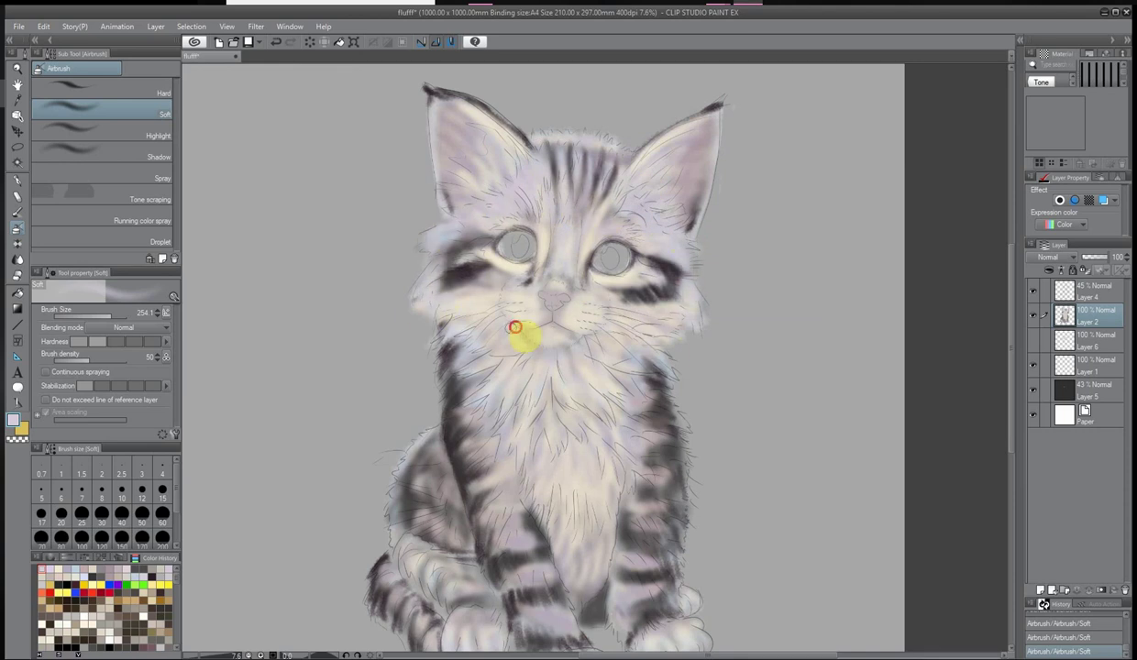
scroll(529, 241, "up", 3)
scroll(609, 343, "down", 3)
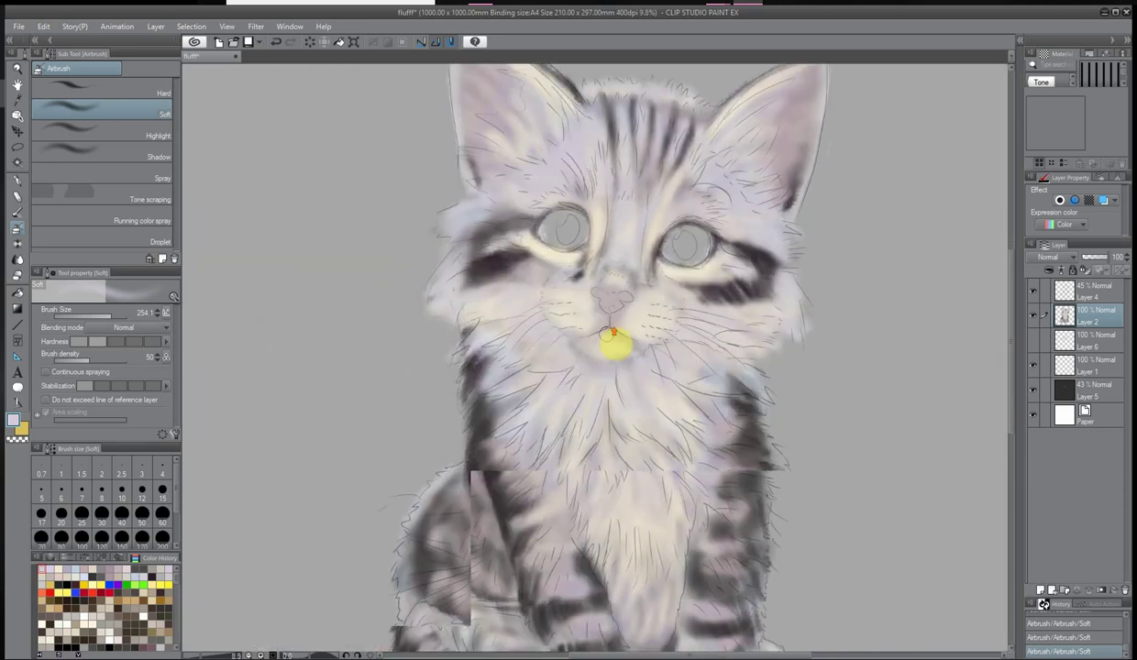
scroll(641, 381, "up", 2)
mouse_move(641, 382)
left_mouse_down()
mouse_move(596, 493)
mouse_move(477, 486)
mouse_move(410, 381)
mouse_move(721, 324)
mouse_move(732, 397)
left_mouse_up()
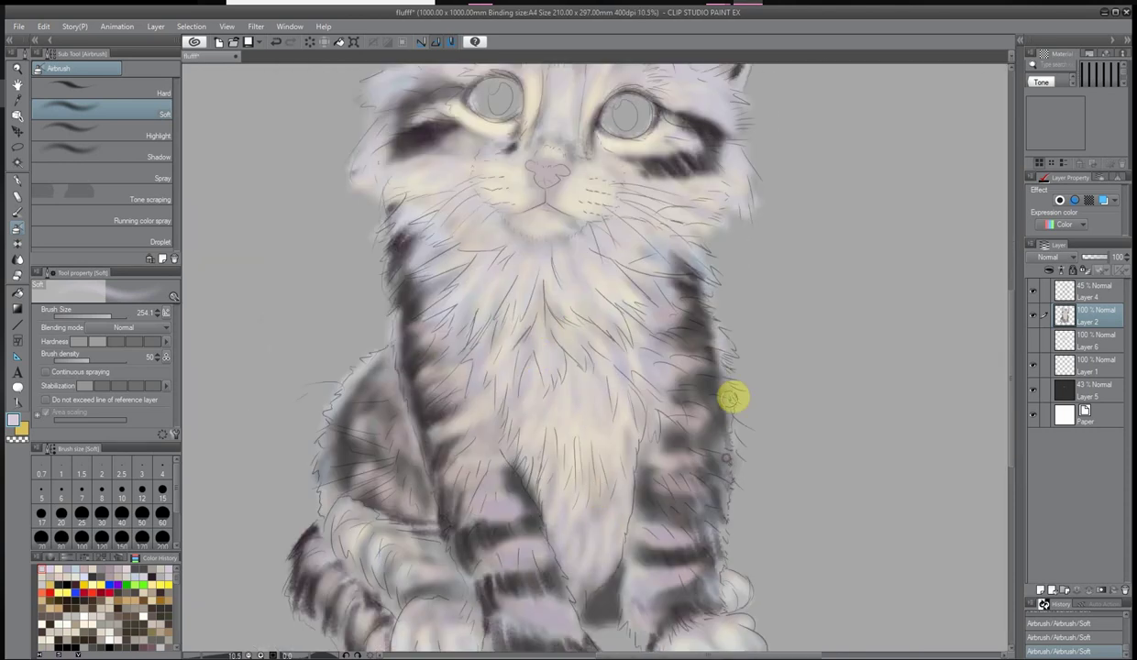
scroll(716, 525, "down", 3)
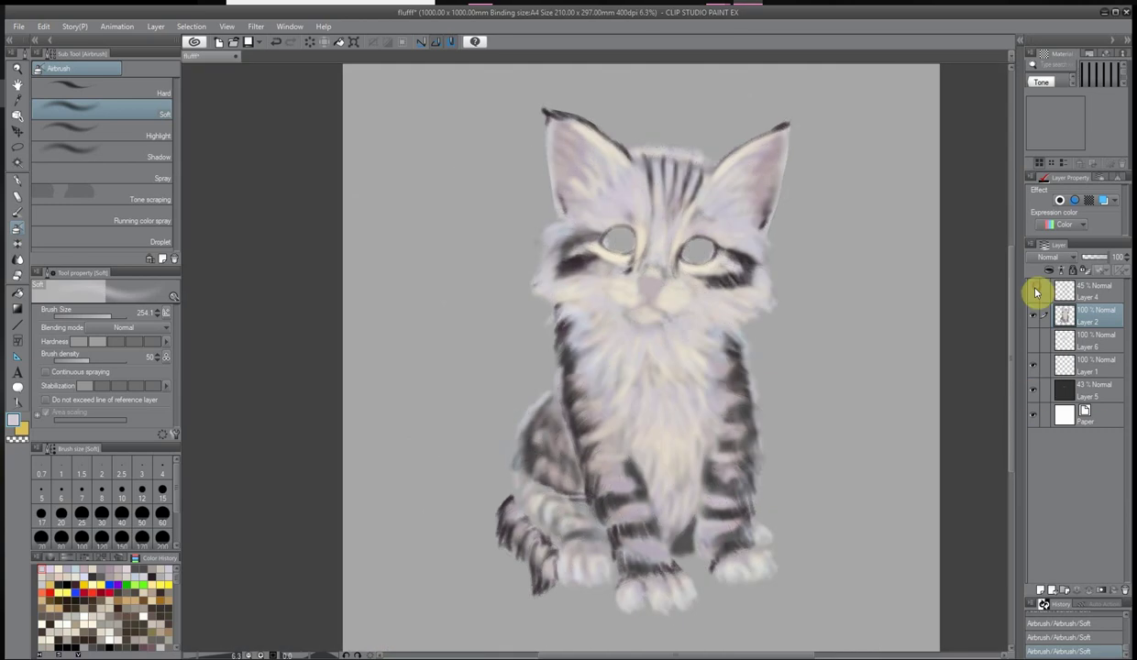
Choose the near-black brown 272420 and airbrush the eye outlines and the cheek stripes beside both eyes at brush size 94.4
scroll(812, 204, "up", 2)
double_click(14, 419)
left_click(708, 297)
left_click(568, 178)
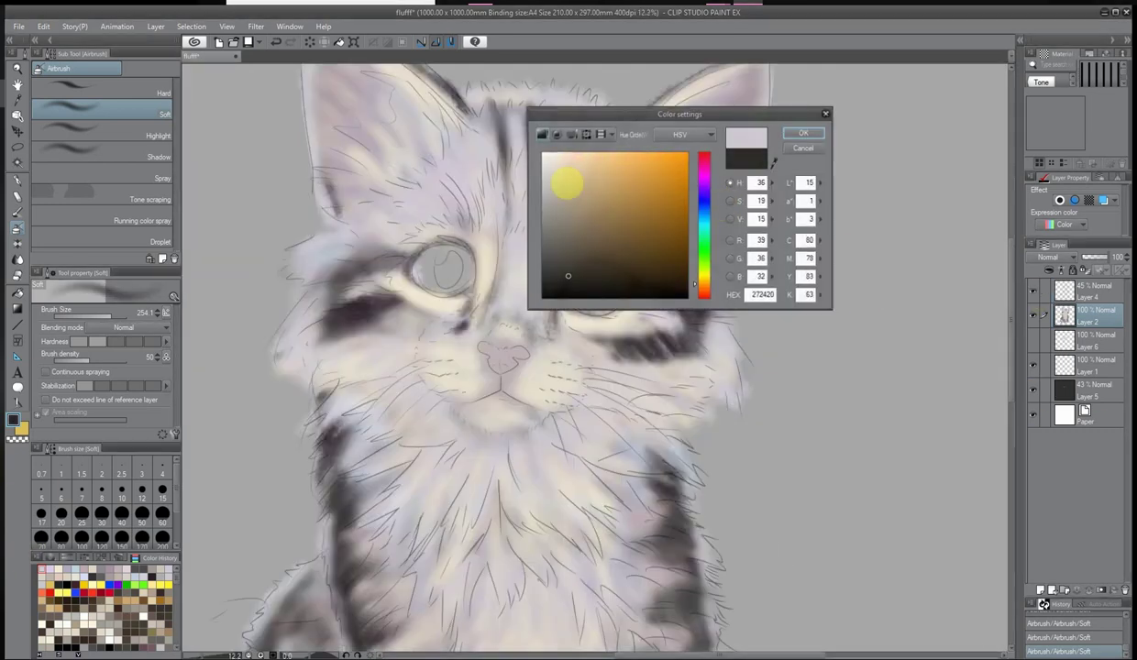
left_click(805, 119)
mouse_move(393, 344)
left_mouse_down()
mouse_move(461, 224)
mouse_move(478, 272)
mouse_move(612, 264)
mouse_move(627, 295)
left_mouse_up()
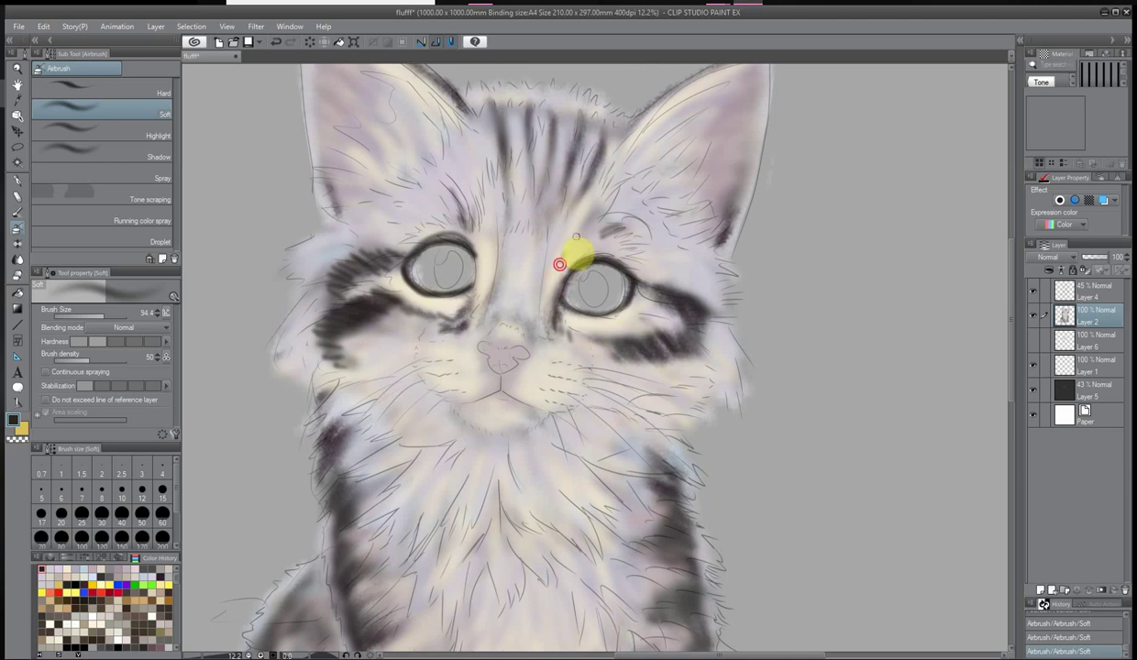
Airbrush the near-black brown along the outer ear rims, the forehead stripes and the short markings above the eyes
scroll(486, 259, "down", 2)
scroll(225, 95, "up", 3)
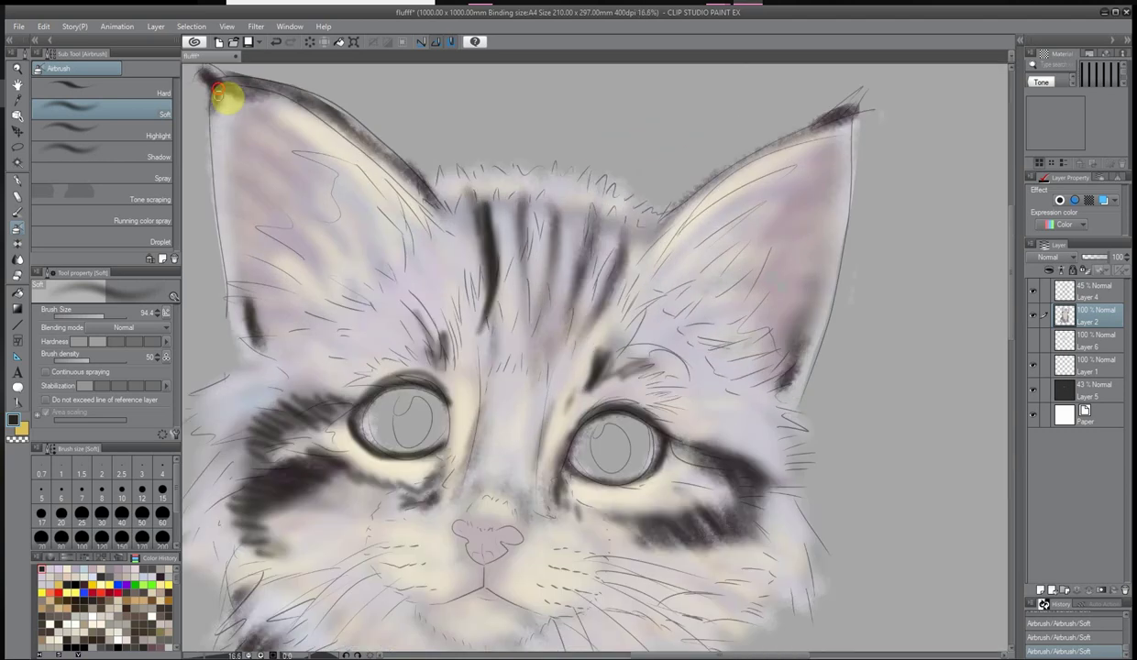
left_click_drag(330, 114, 435, 215)
left_click_drag(490, 332, 470, 195)
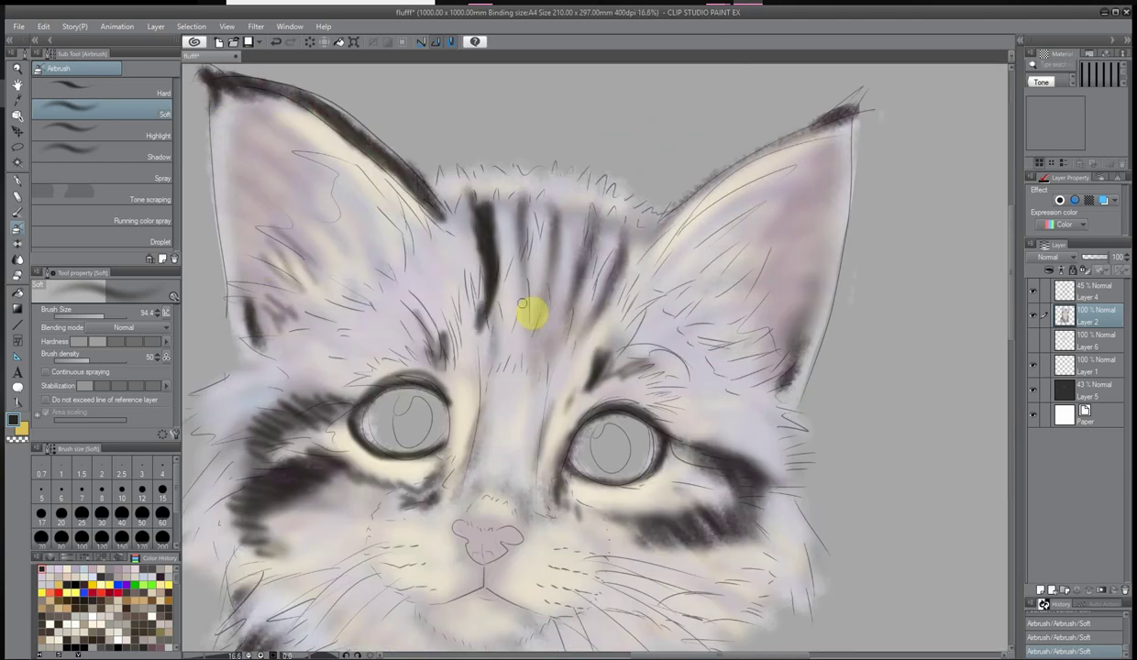
mouse_move(509, 364)
left_mouse_down()
mouse_move(513, 224)
mouse_move(541, 333)
mouse_move(555, 229)
mouse_move(601, 241)
mouse_move(572, 291)
mouse_move(596, 295)
left_mouse_up()
left_click_drag(676, 229, 728, 264)
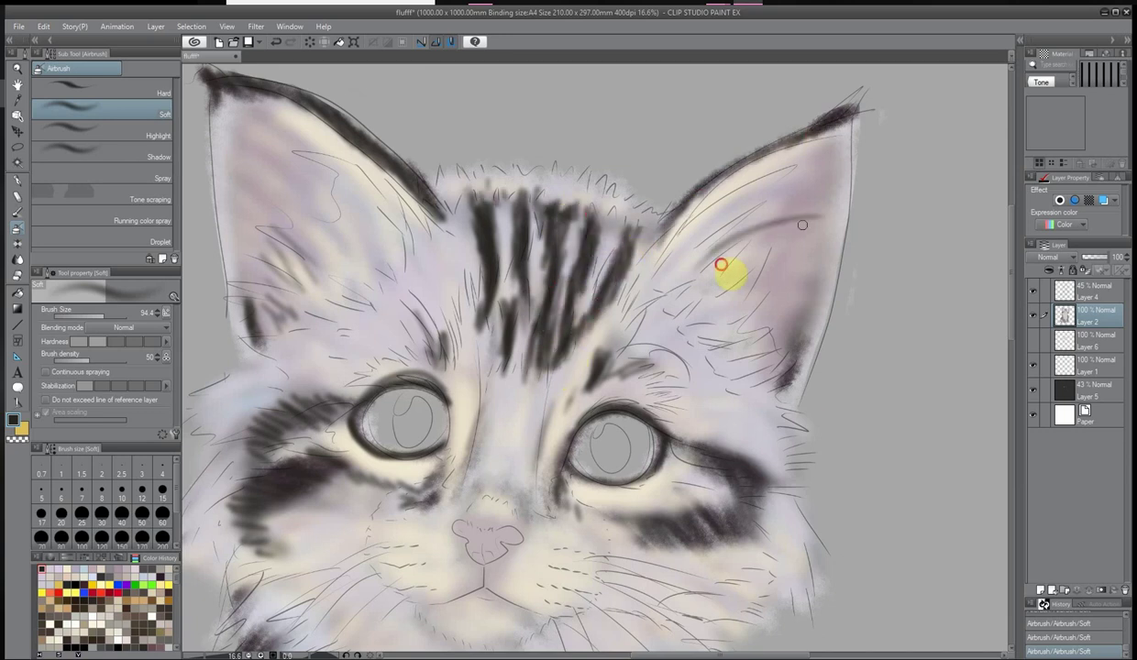
mouse_move(743, 483)
left_mouse_down()
mouse_move(784, 508)
mouse_move(648, 523)
mouse_move(668, 566)
mouse_move(784, 450)
left_mouse_up()
Darken the shoulder and upper front-leg stripes on both sides of the chest with short fur-like airbrush strokes
scroll(458, 378, "down", 2)
mouse_move(406, 376)
left_mouse_down()
mouse_move(431, 449)
mouse_move(425, 507)
mouse_move(463, 570)
mouse_move(463, 605)
left_mouse_up()
scroll(616, 275, "down", 2)
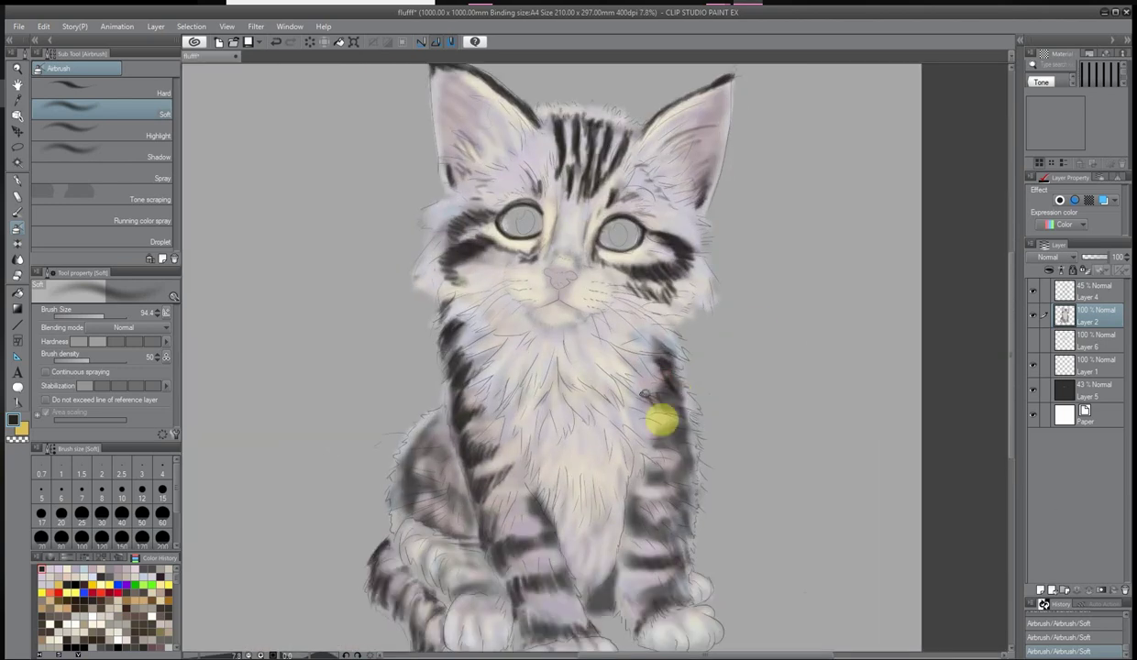
left_click_drag(662, 420, 693, 472)
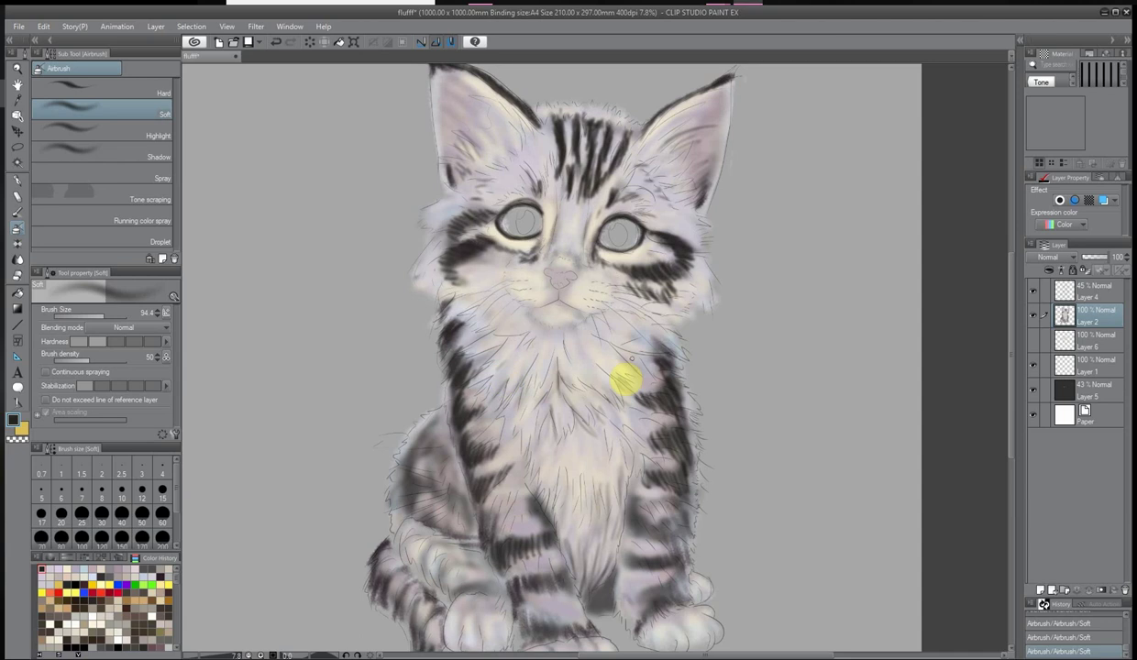
Airbrush dark fringed bands across the lower part of both front legs
scroll(661, 297, "up", 4)
scroll(330, 332, "down", 4)
scroll(598, 507, "up", 1)
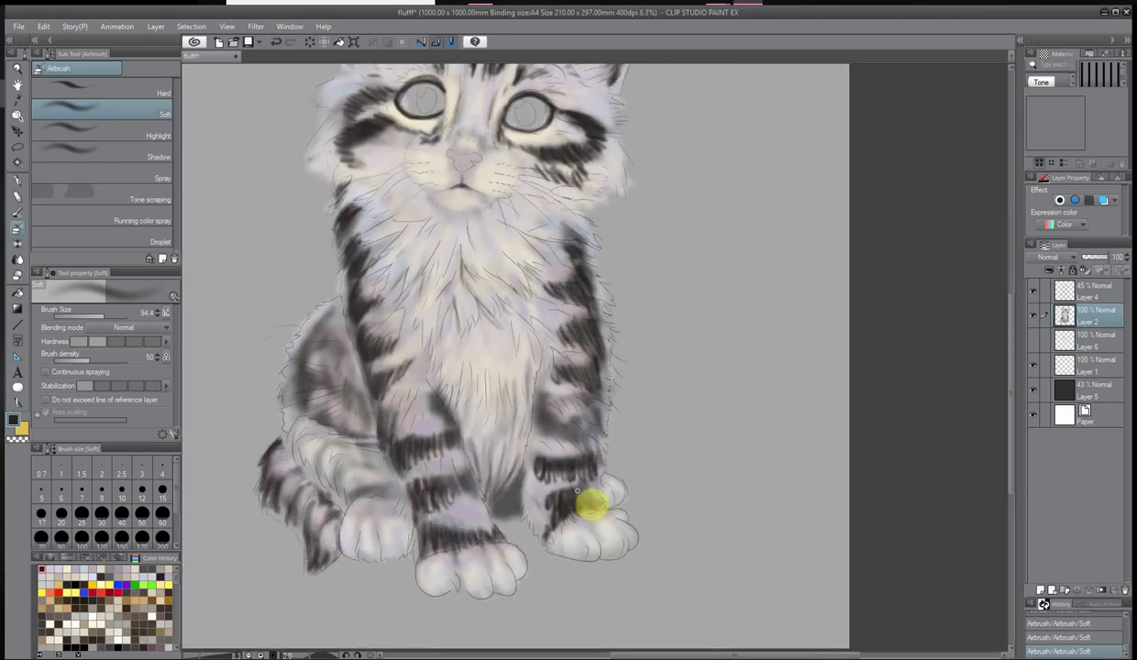
scroll(577, 493, "down", 2)
scroll(413, 300, "up", 3)
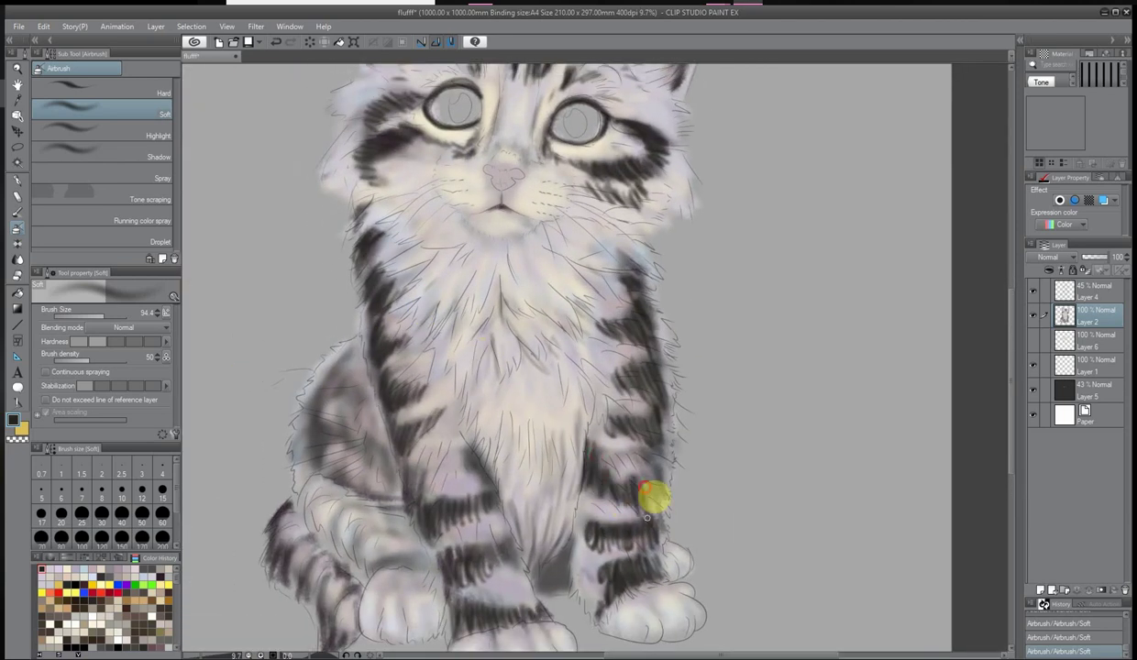
Airbrush dark fur strokes over the hind-leg stripes, the haunch and the tail
mouse_move(353, 346)
left_mouse_down()
mouse_move(321, 431)
mouse_move(373, 482)
mouse_move(423, 443)
mouse_move(370, 334)
mouse_move(275, 298)
left_mouse_up()
scroll(253, 385, "up", 4)
scroll(506, 275, "down", 3)
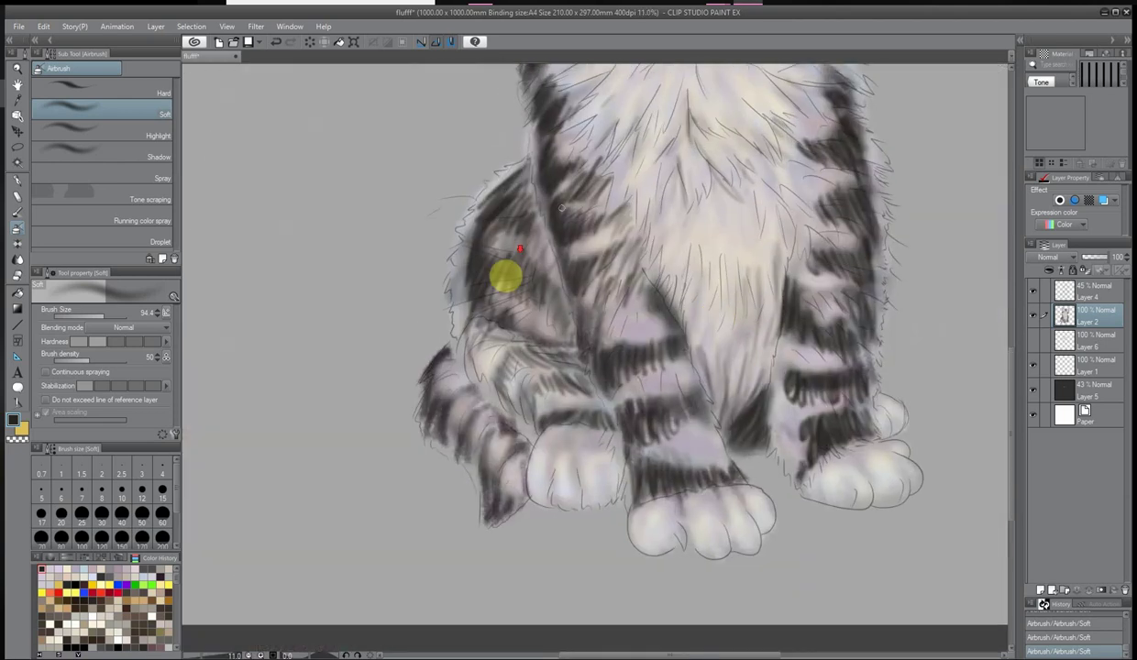
left_click_drag(506, 275, 493, 469)
mouse_move(403, 518)
left_mouse_down()
mouse_move(444, 473)
mouse_move(467, 495)
mouse_move(461, 542)
mouse_move(478, 575)
mouse_move(483, 552)
mouse_move(508, 554)
mouse_move(432, 417)
mouse_move(479, 481)
mouse_move(444, 454)
mouse_move(436, 355)
left_mouse_up()
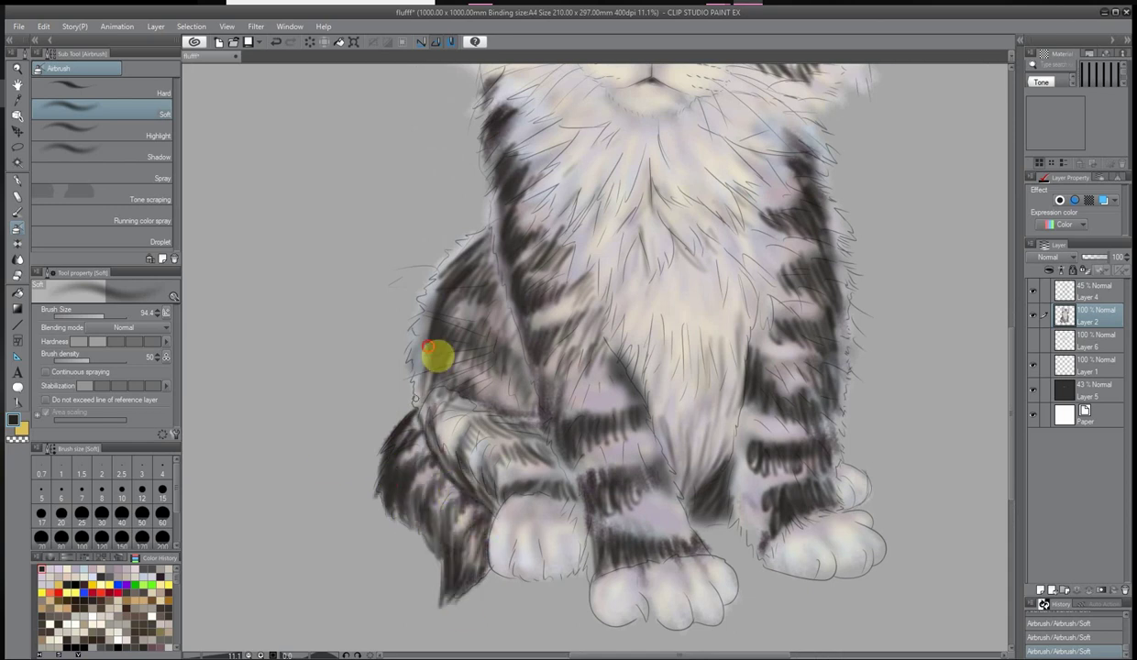
Airbrush dark toe creases and claw marks on the paws and deepen the stripes just above them
scroll(599, 355, "up", 4)
mouse_move(376, 541)
left_mouse_down()
mouse_move(412, 424)
mouse_move(530, 434)
mouse_move(665, 647)
left_mouse_up()
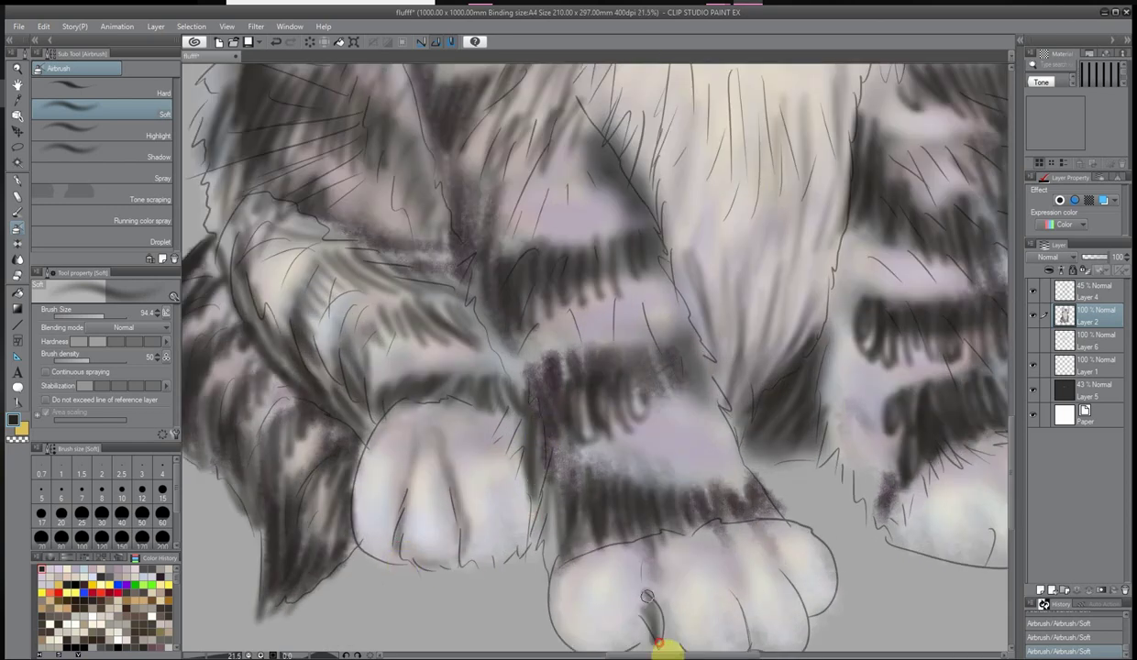
scroll(711, 553, "down", 5)
scroll(730, 330, "up", 4)
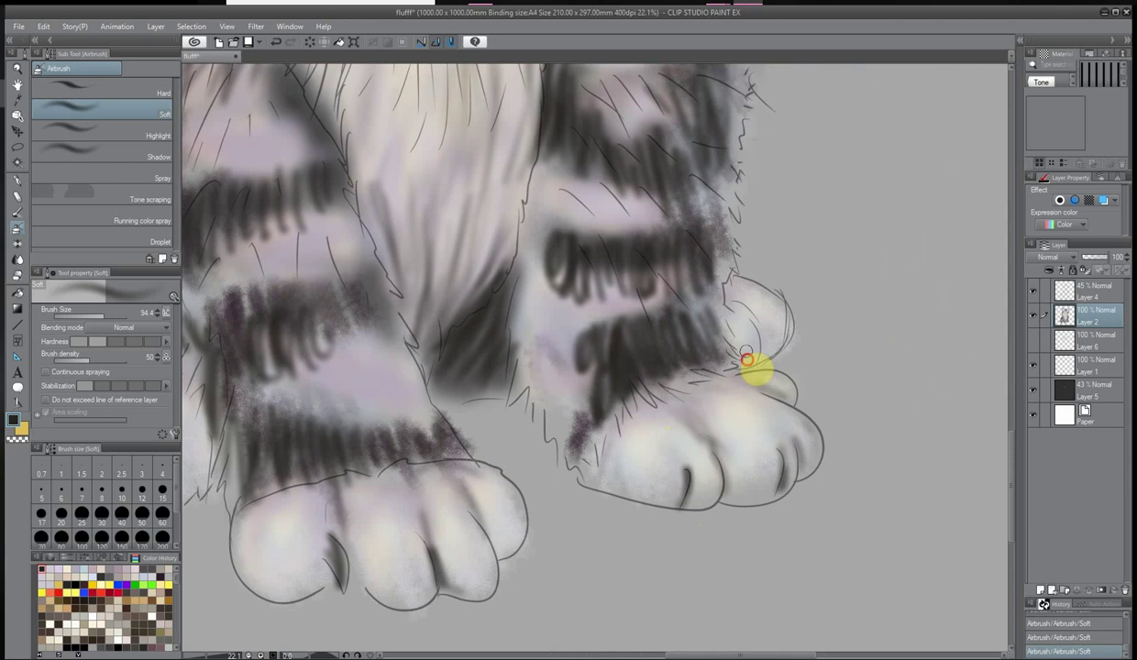
scroll(642, 385, "down", 5)
scroll(600, 152, "up", 5)
scroll(520, 285, "down", 6)
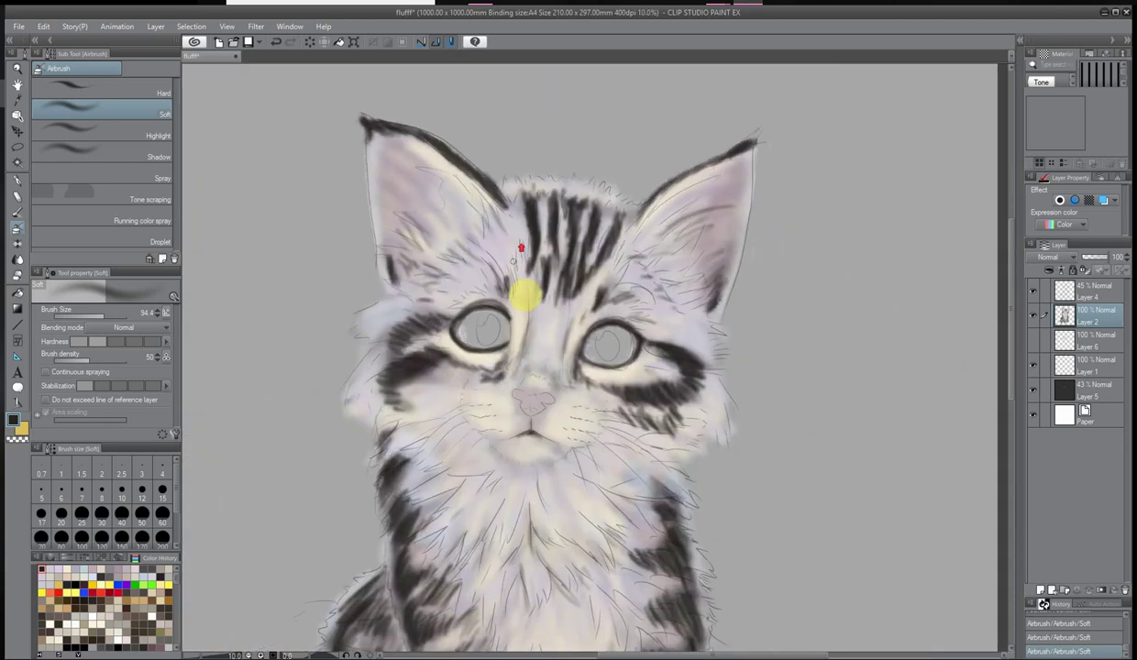
Choose muted grey-mauve tones and airbrush shading inside the ears, on the nose bridge and in the chest fur at brush size 275.9
scroll(385, 514, "up", 1)
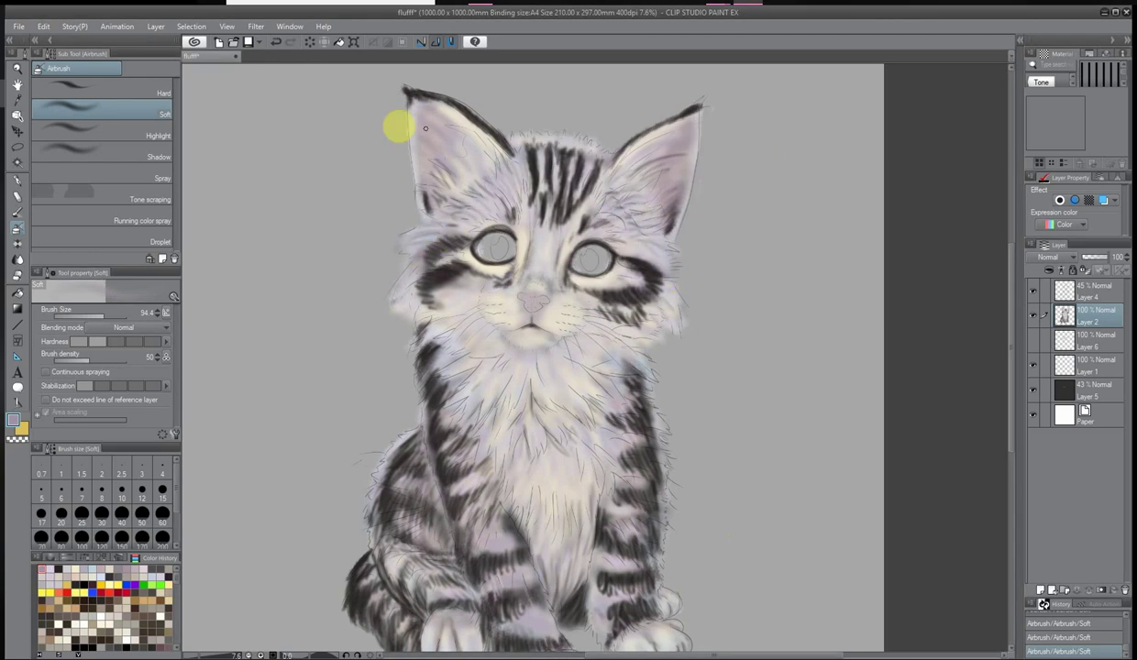
scroll(633, 183, "up", 1)
left_click(558, 233)
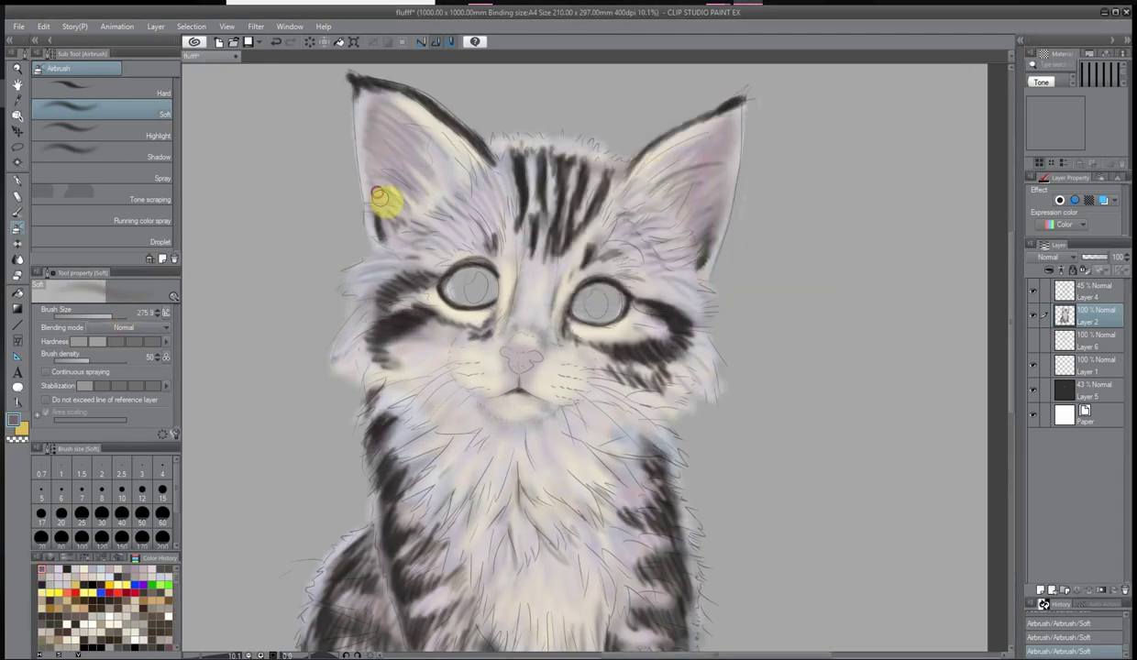
mouse_move(377, 194)
left_mouse_down()
mouse_move(474, 114)
mouse_move(728, 151)
mouse_move(692, 232)
mouse_move(435, 226)
mouse_move(649, 242)
left_mouse_up()
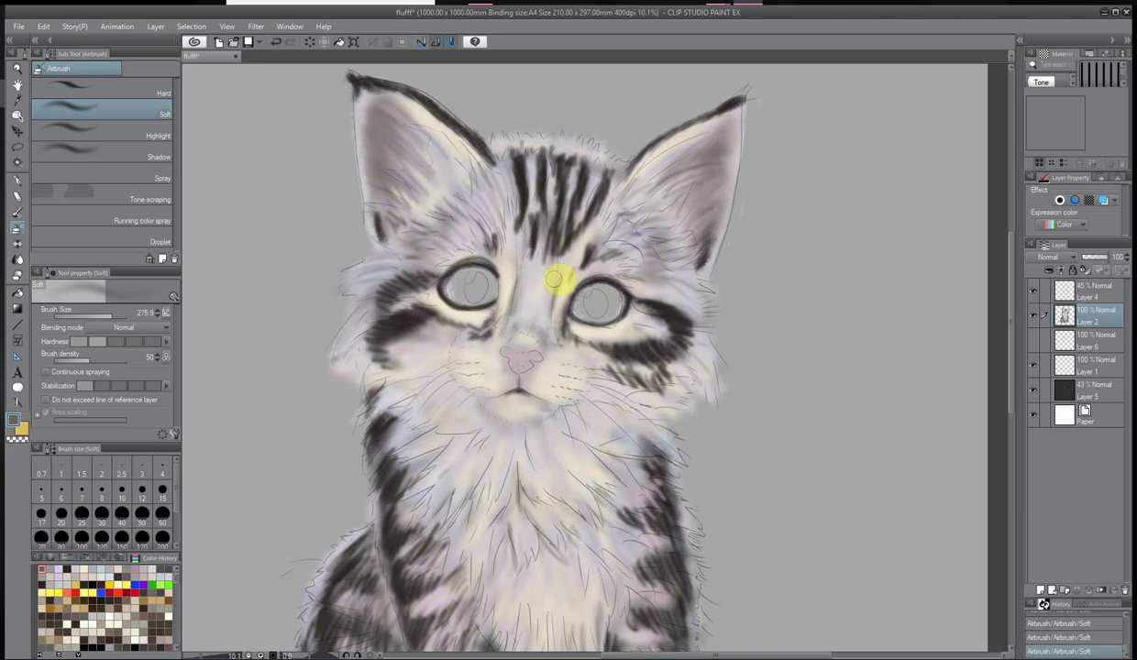
left_click_drag(338, 364, 509, 428)
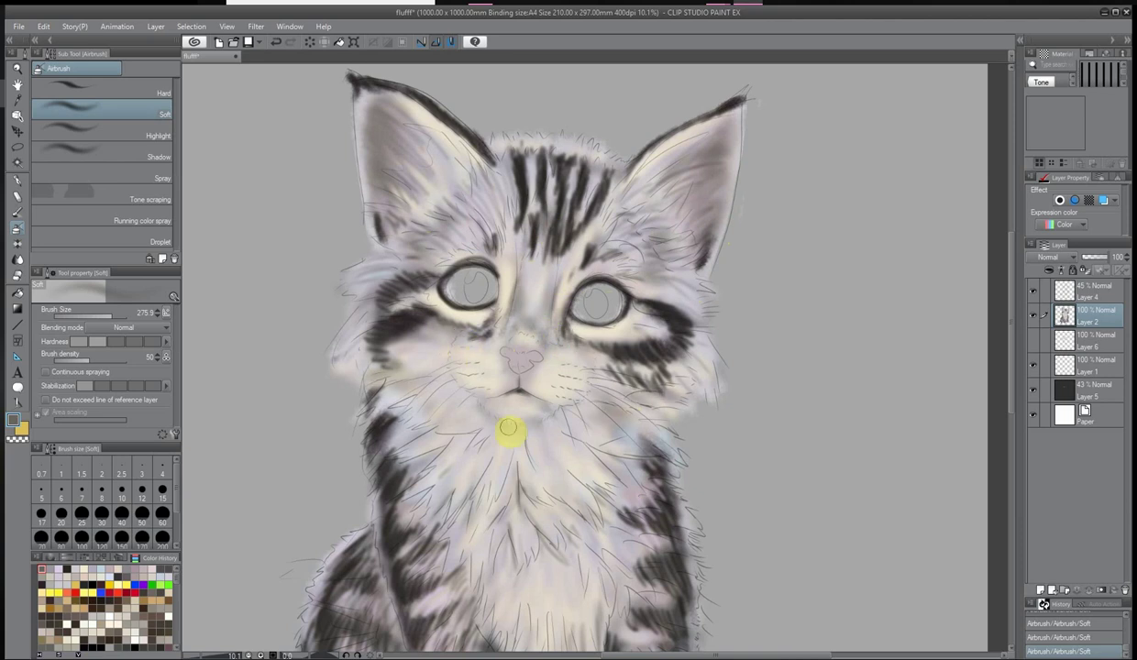
left_click_drag(453, 485, 570, 544)
Choose a creamy off-white and airbrush it over the chest, muzzle, cheeks and lower eyelids
scroll(387, 491, "down", 2)
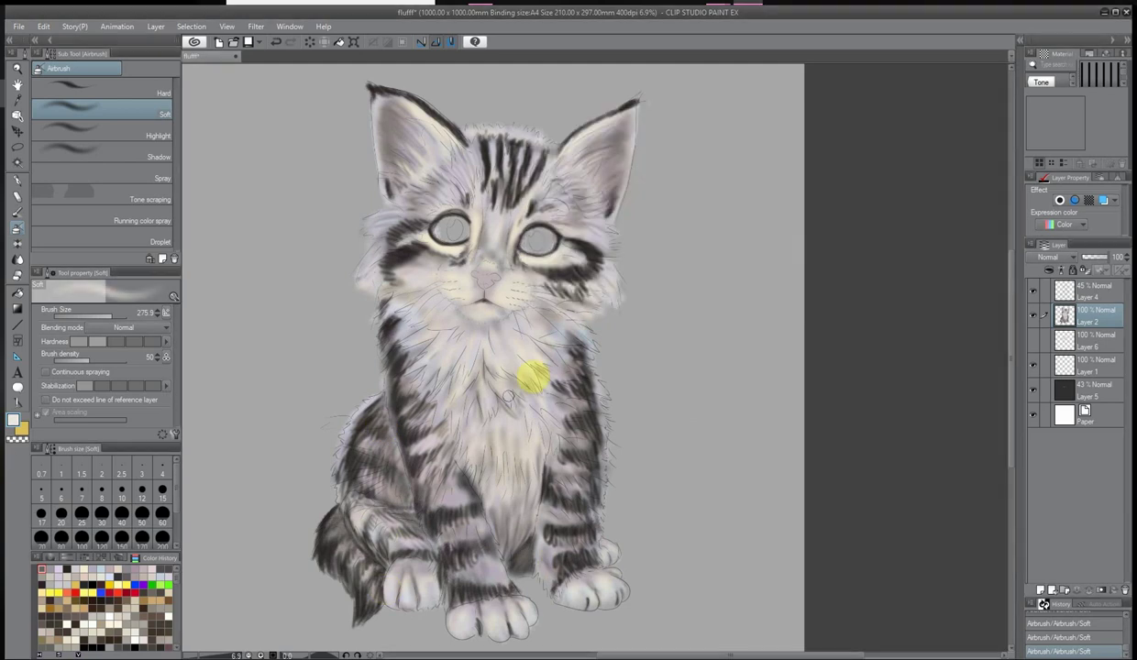
left_click_drag(467, 431, 519, 478)
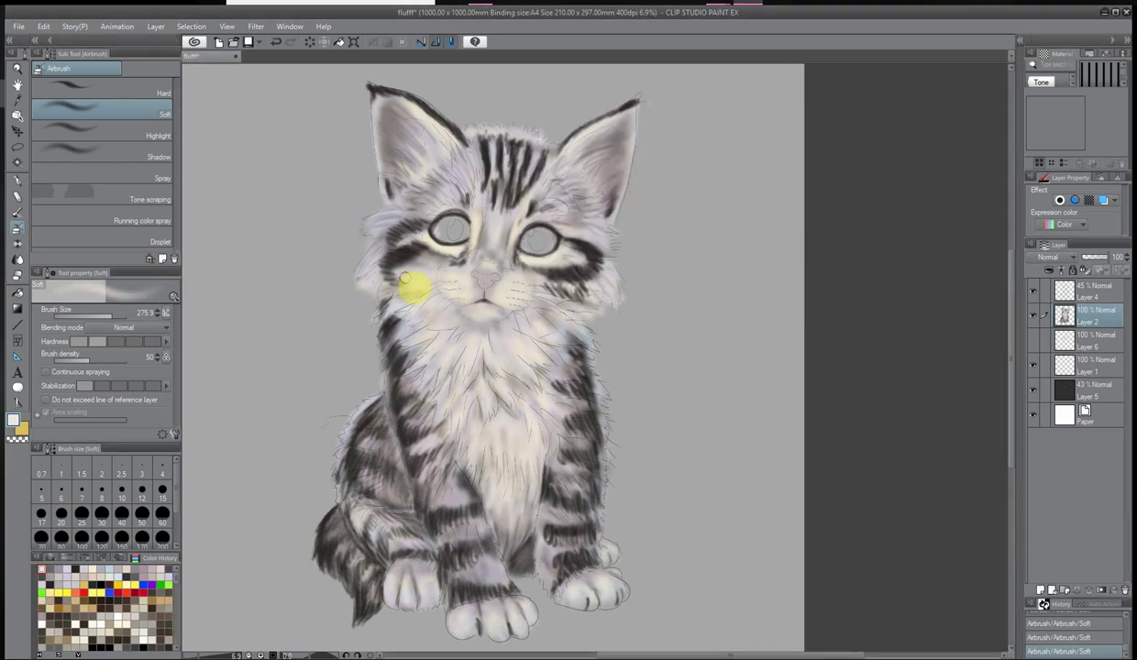
scroll(404, 278, "up", 3)
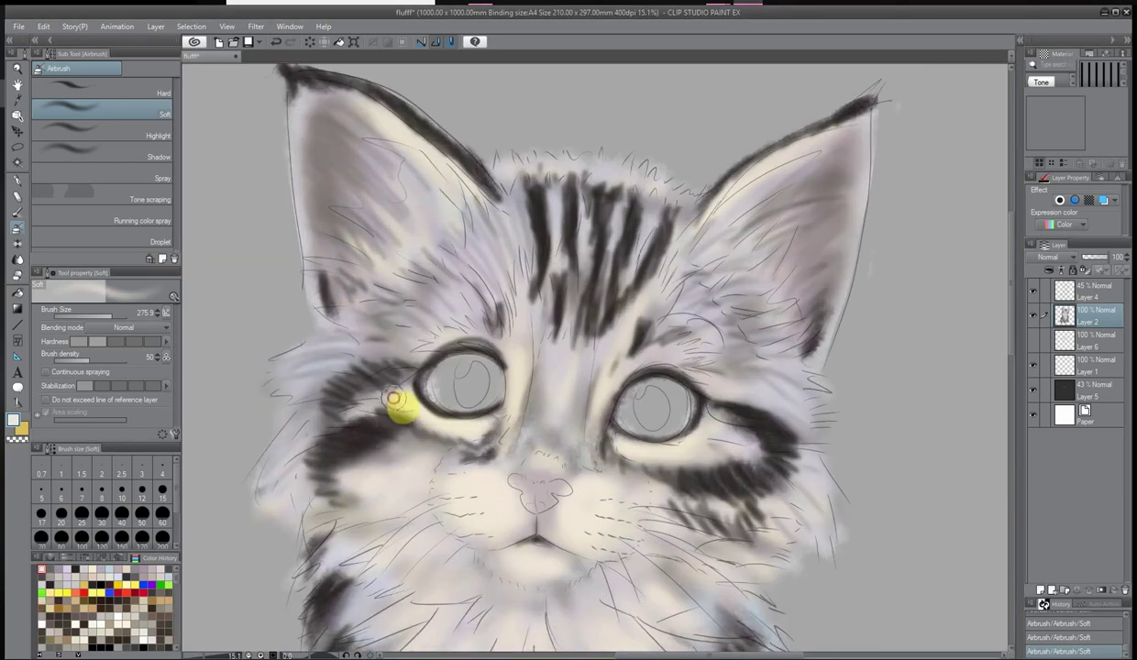
scroll(596, 477, "down", 2)
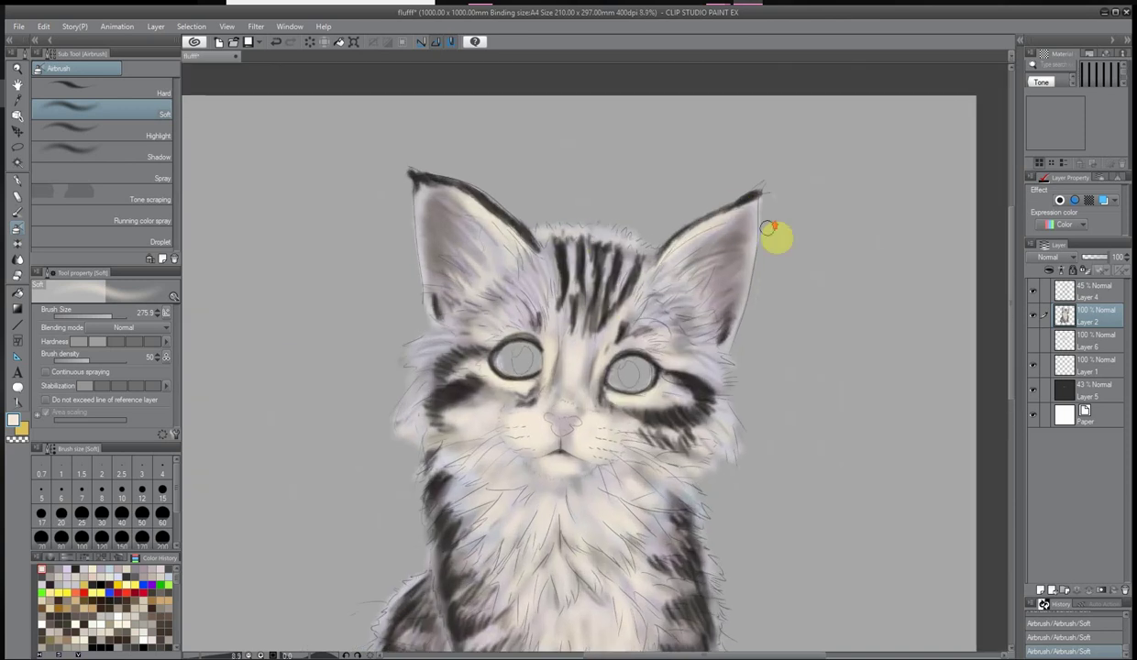
Choose a near-white and airbrush highlights on the inner-ear fur, forehead, chest, front legs and paws
key("Return")
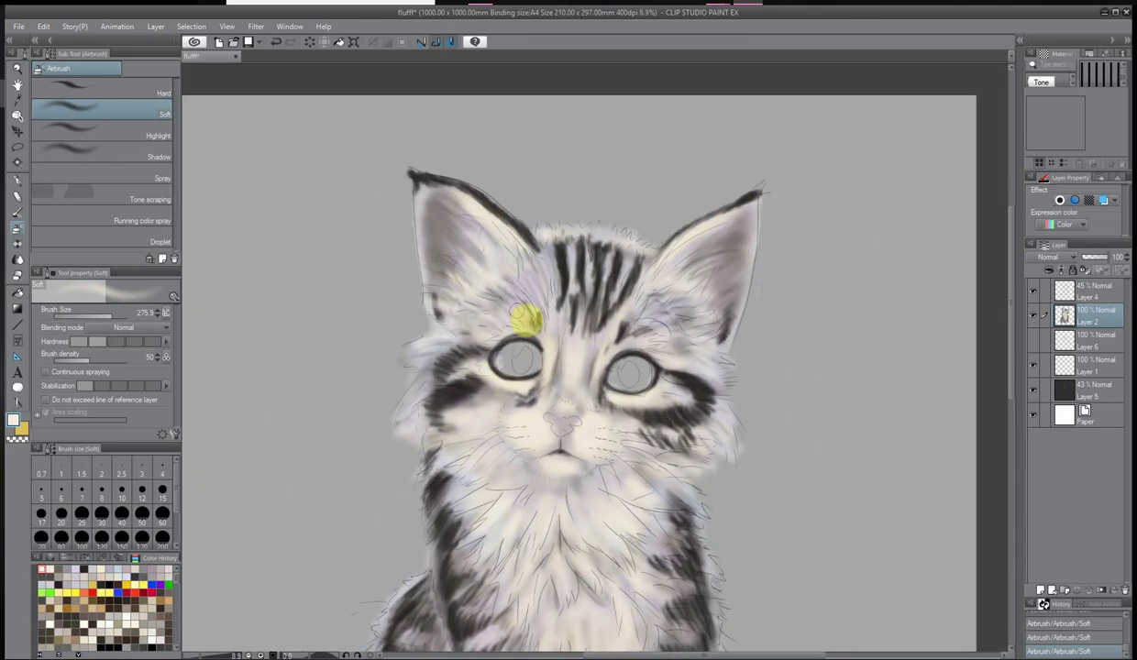
scroll(523, 474, "down", 1)
left_click(18, 420)
left_click(804, 135)
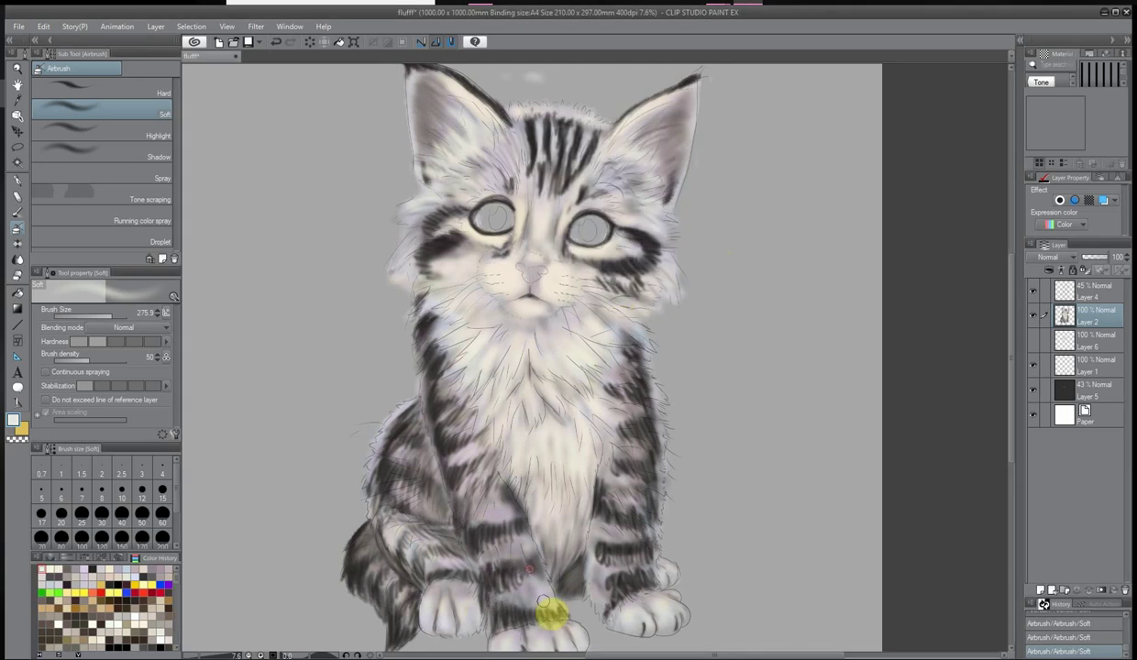
scroll(473, 588, "up", 1)
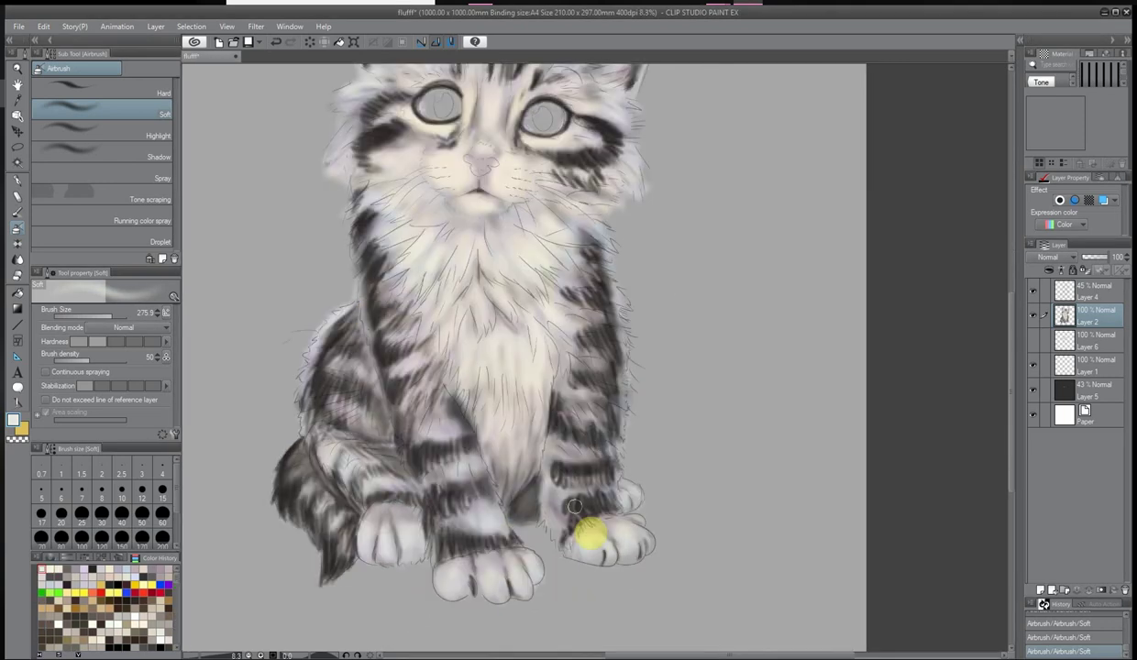
scroll(647, 337, "up", 1)
Choose the pale lilac E4DEE8 and airbrush it over the legs, shoulder and forehead fur
left_click(18, 420)
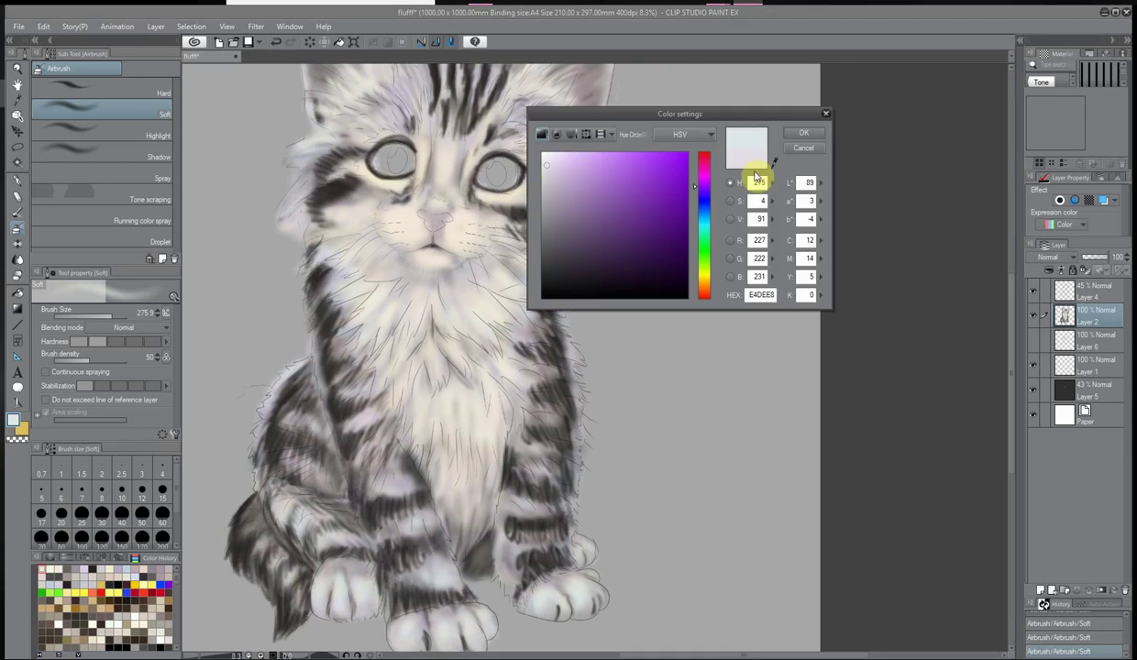
left_click(804, 134)
mouse_move(532, 410)
left_mouse_down()
mouse_move(534, 362)
mouse_move(409, 264)
left_mouse_up()
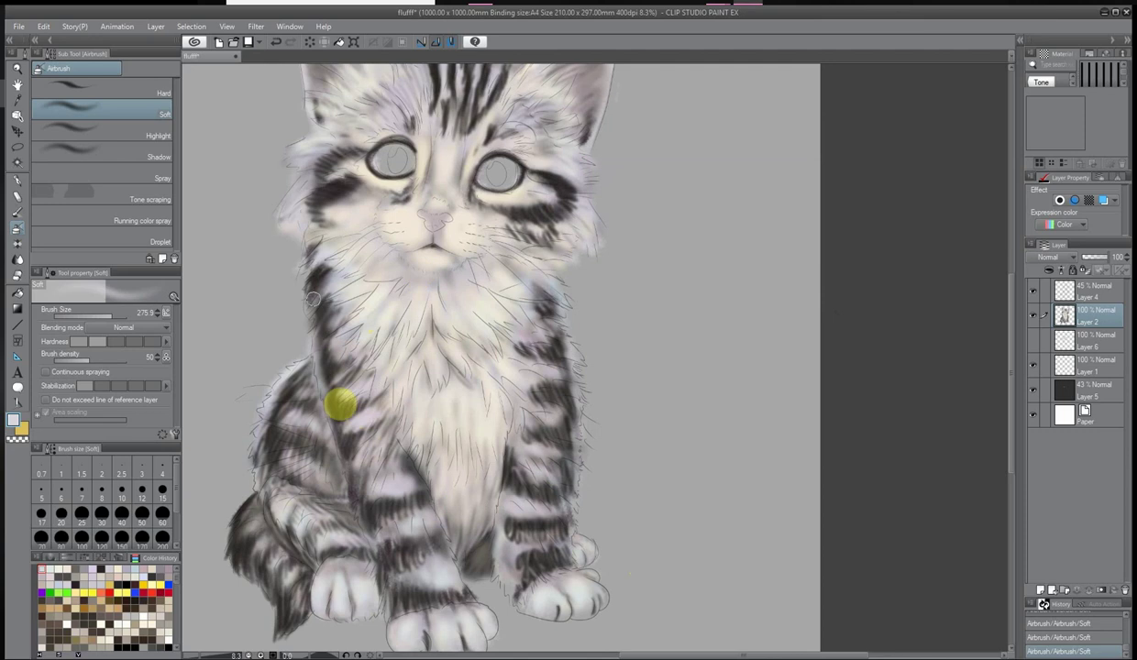
scroll(545, 261, "up", 2)
scroll(572, 218, "up", 1)
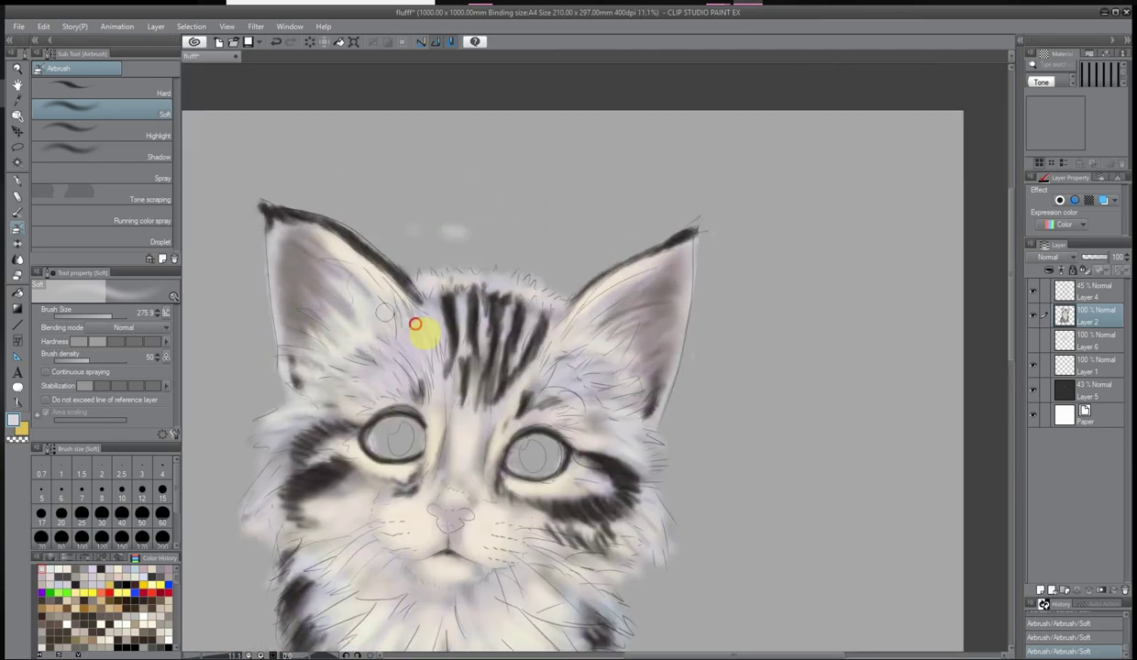
Choose a slightly deeper lilac and airbrush it between the stripes on the front legs, lower chest and haunch
scroll(550, 321, "down", 3)
scroll(655, 518, "up", 2)
scroll(743, 333, "down", 1)
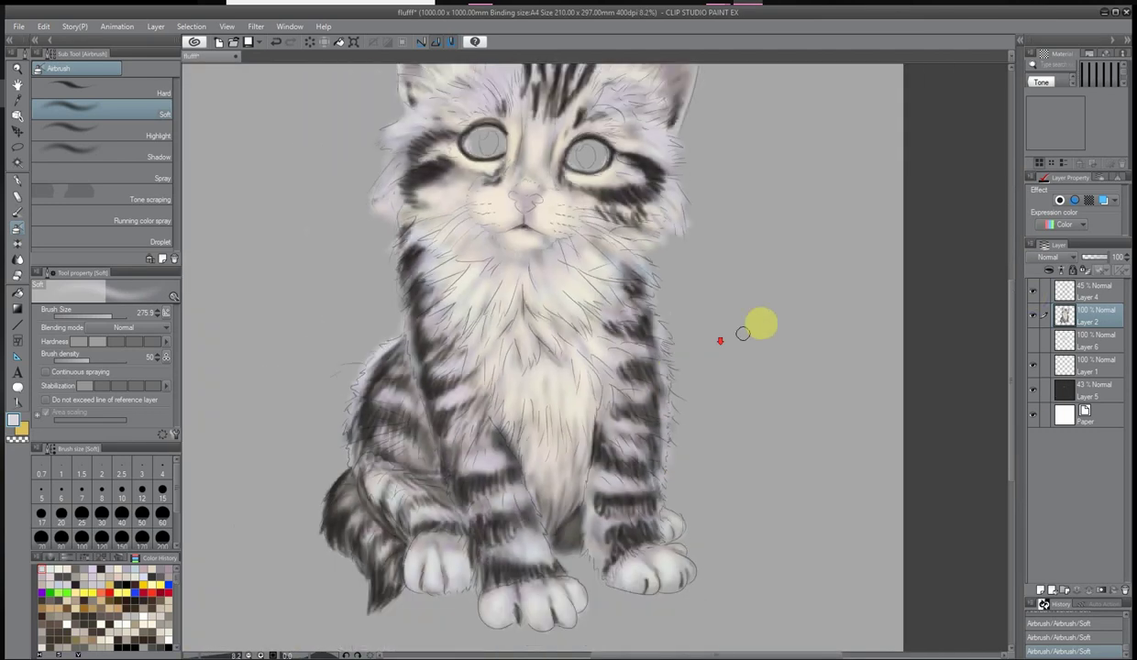
scroll(743, 334, "up", 1)
left_click(785, 160)
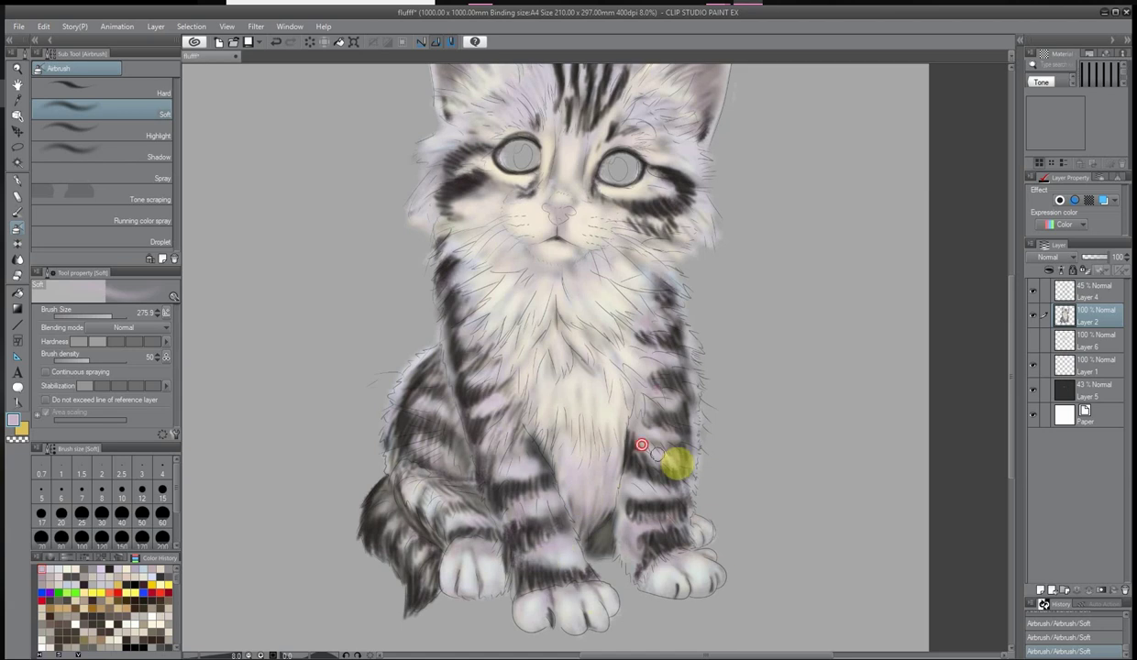
Choose the greyish brown 9F8E88 and airbrush it inside the ears, under the chin and over the shoulder, leg and haunch fur
scroll(380, 510, "down", 1)
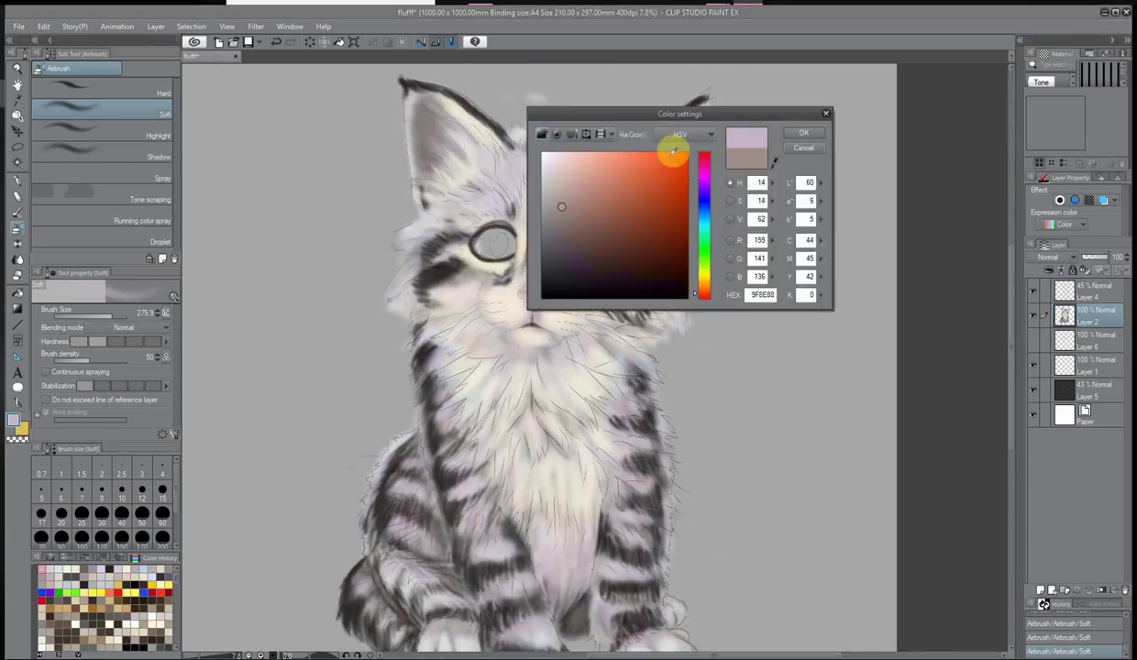
left_click(672, 152)
scroll(664, 459, "down", 1)
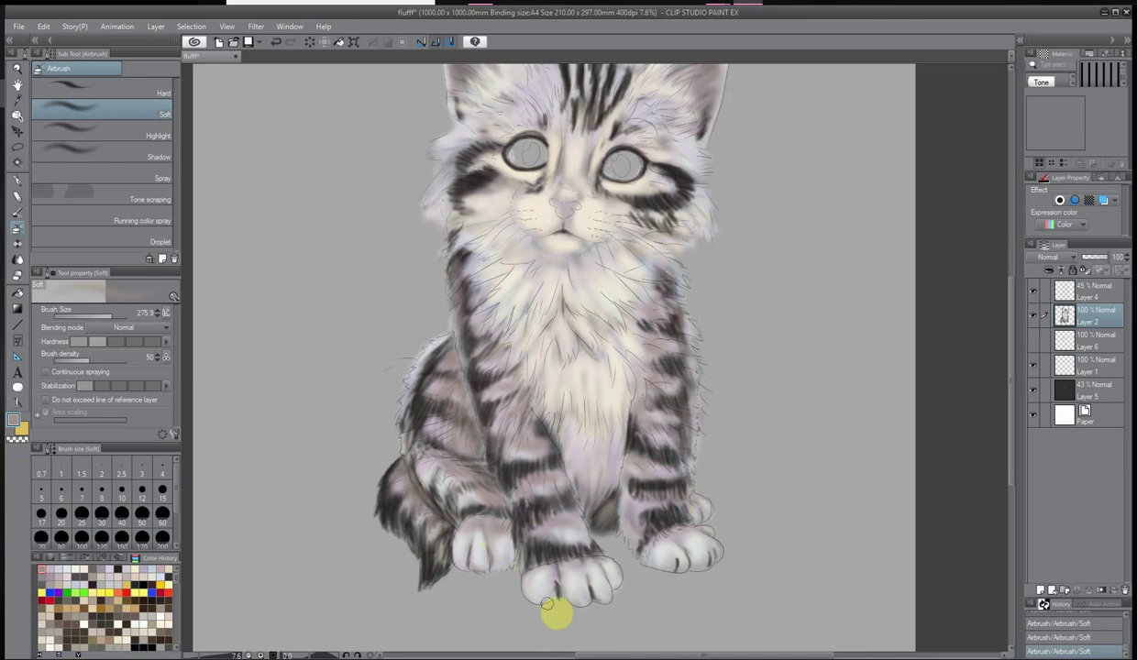
scroll(406, 315, "up", 5)
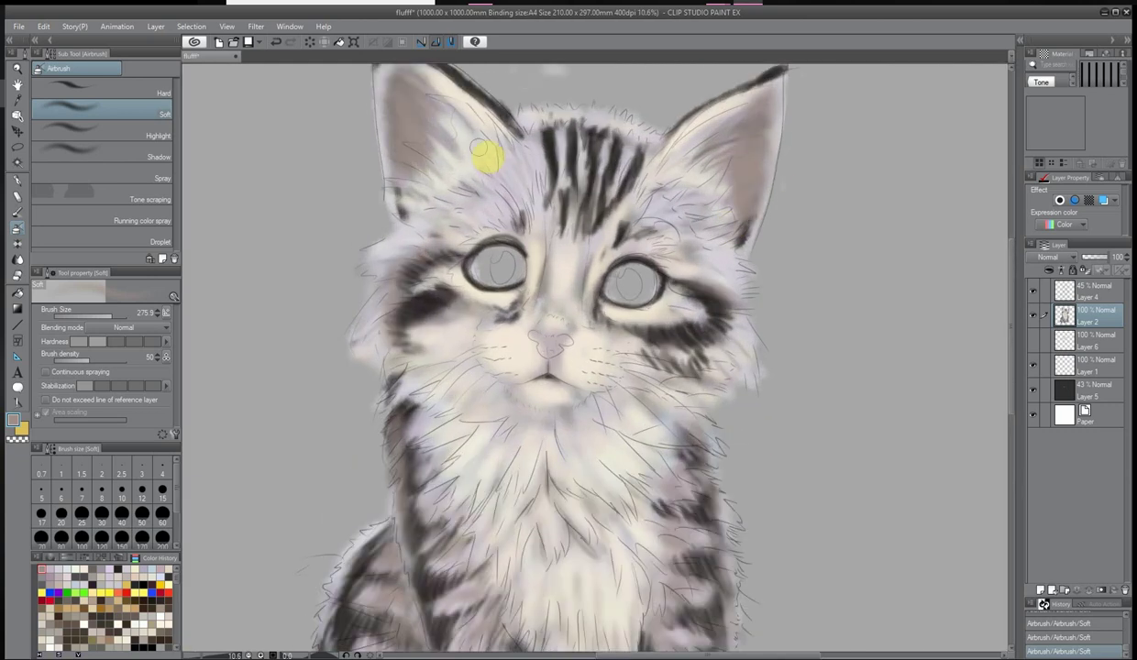
scroll(495, 528, "down", 1)
scroll(532, 311, "up", 2)
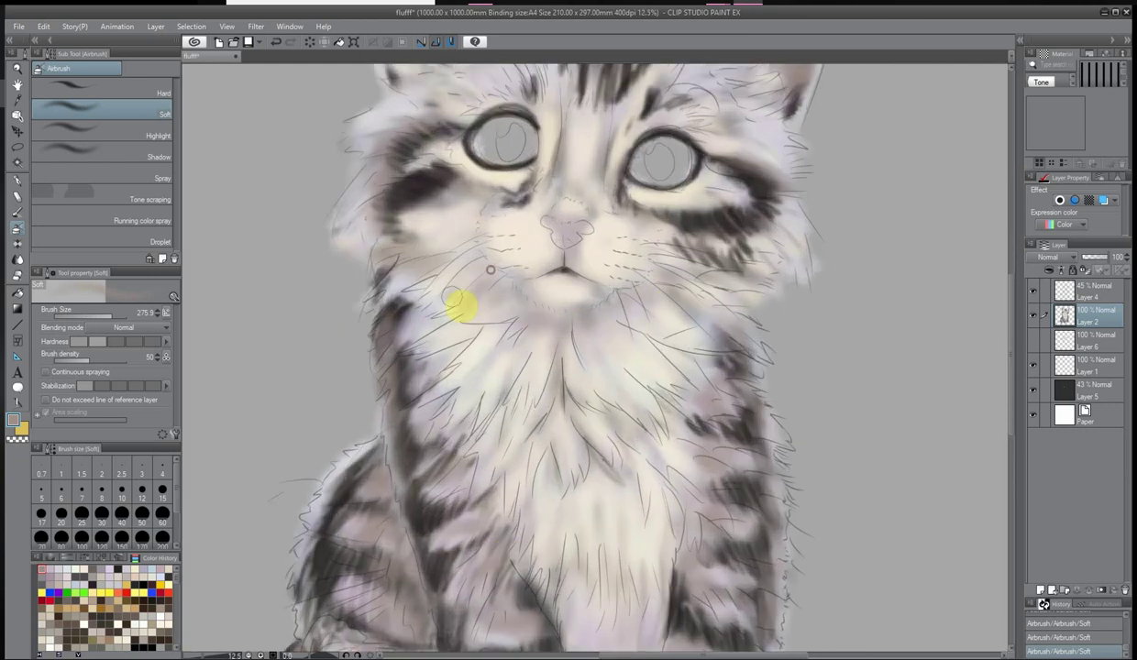
scroll(733, 419, "down", 3)
scroll(746, 406, "up", 1)
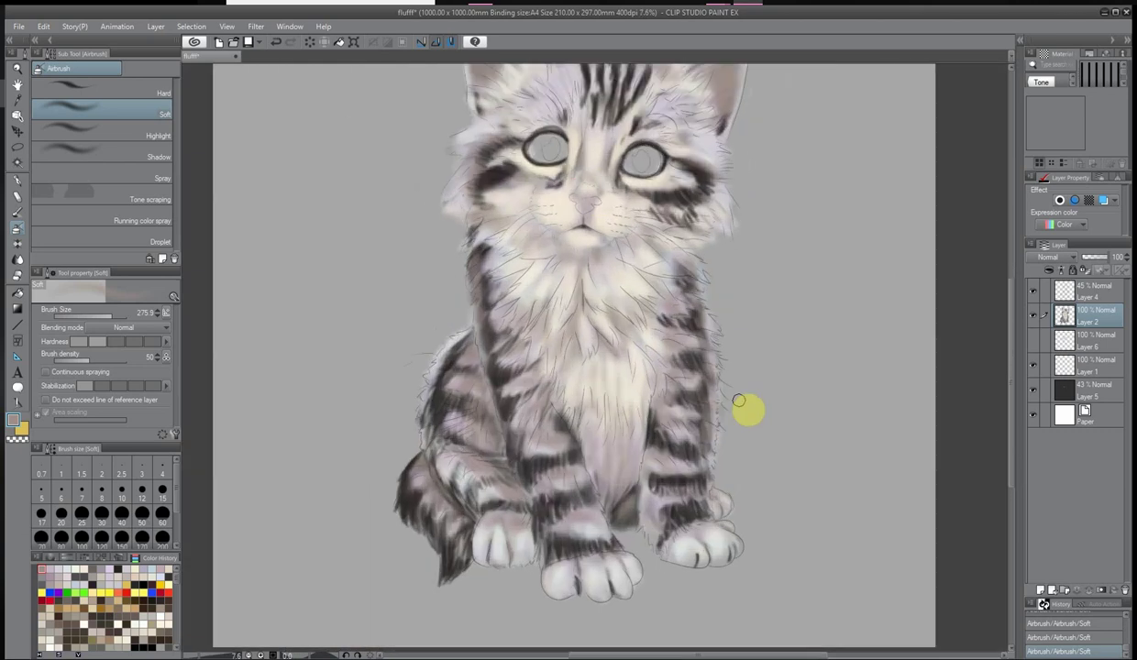
Choose the pale pinkish white F4E9E5 and airbrush soft highlights over the kitten's face, chest, leg and paw fur
scroll(807, 459, "down", 1)
left_click(1033, 389)
left_click(1033, 389)
scroll(695, 140, "up", 2)
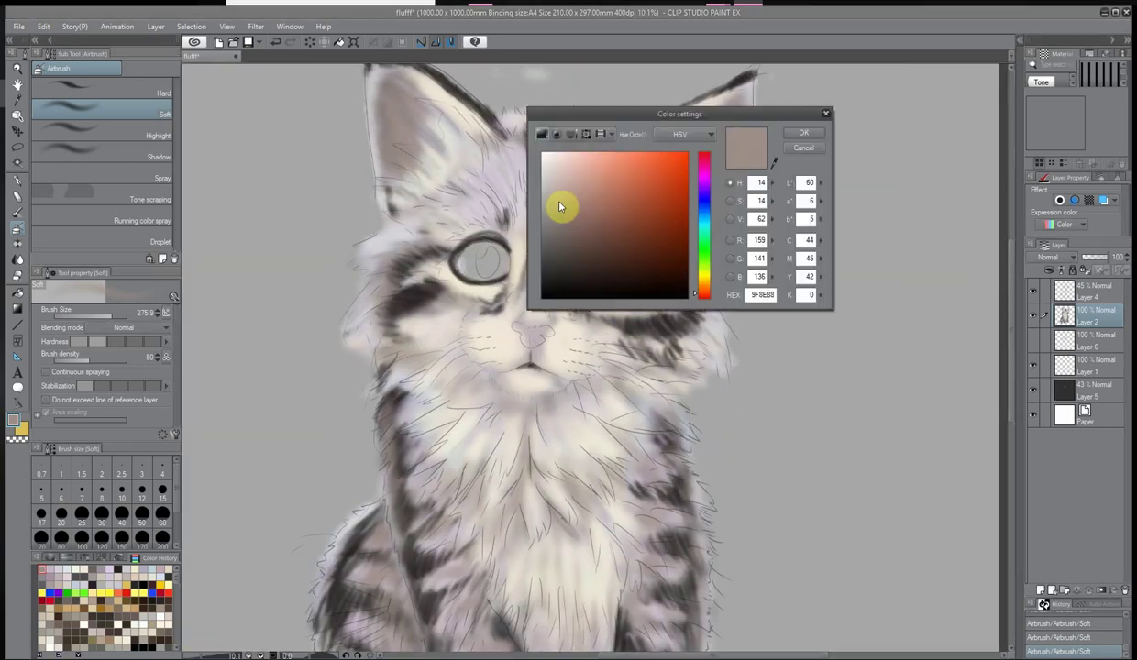
left_click(559, 202)
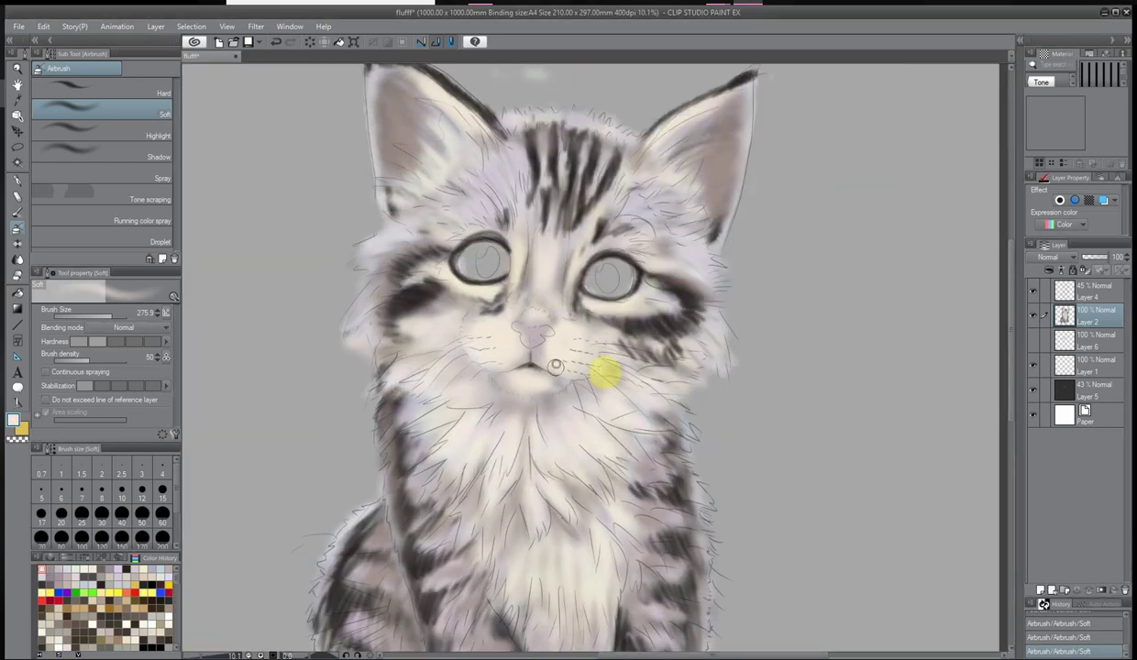
scroll(612, 314, "down", 1)
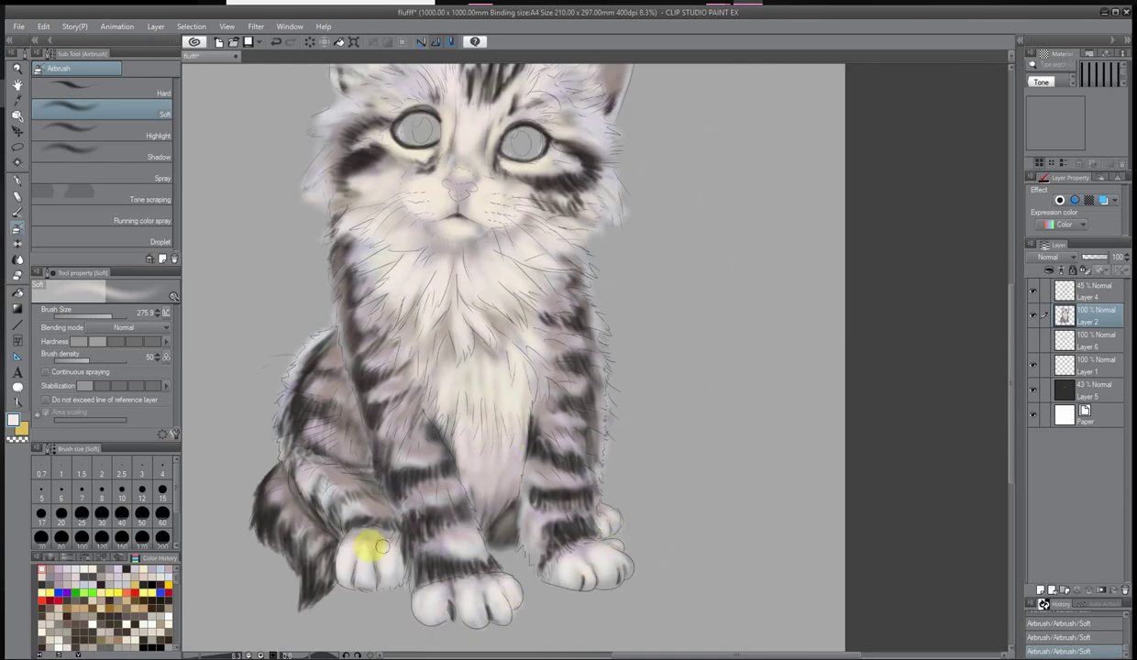
scroll(385, 468, "down", 1)
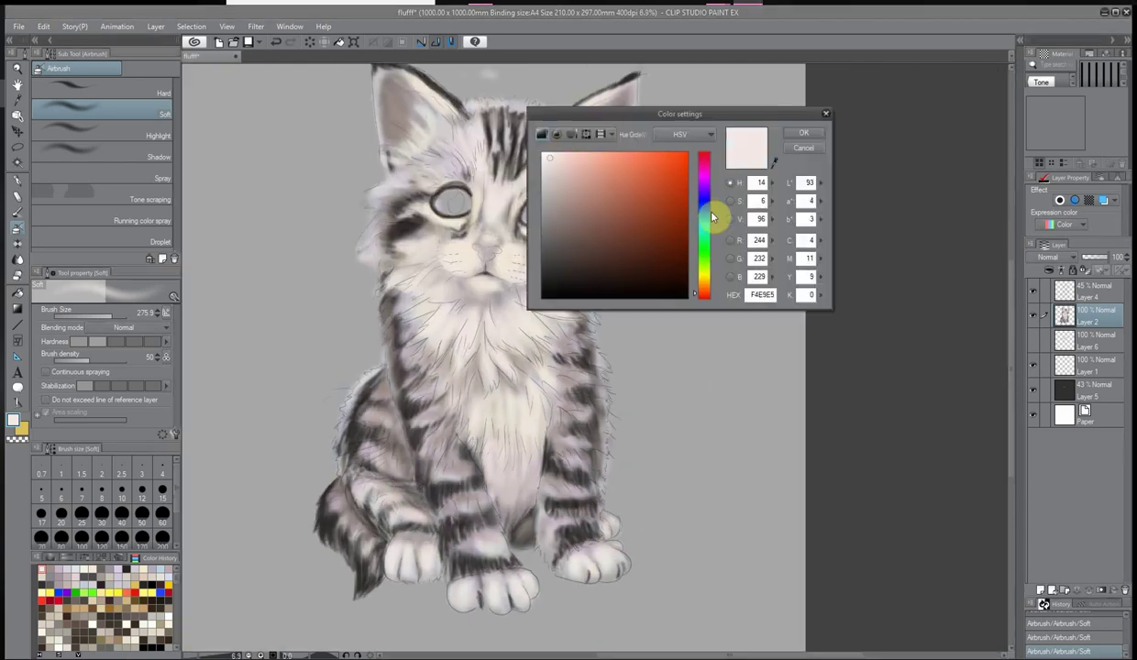
Choose the pale blue-grey DDE4E7 and a darker cool grey, and airbrush cool tints over the ears, face and chest
left_click(703, 218)
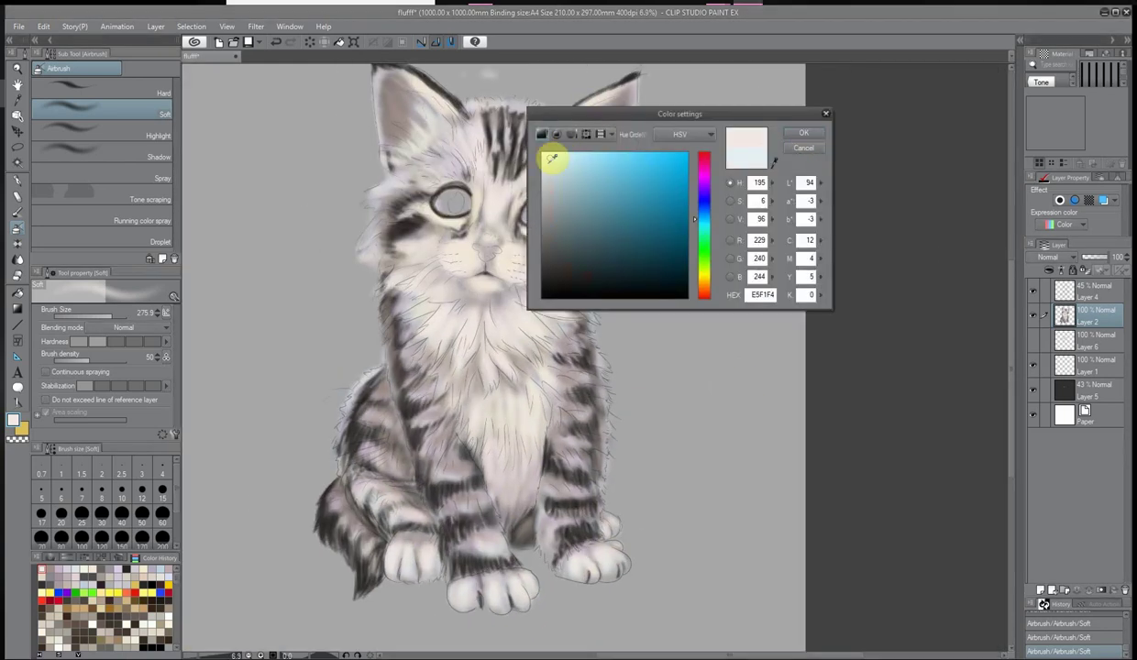
key("Return")
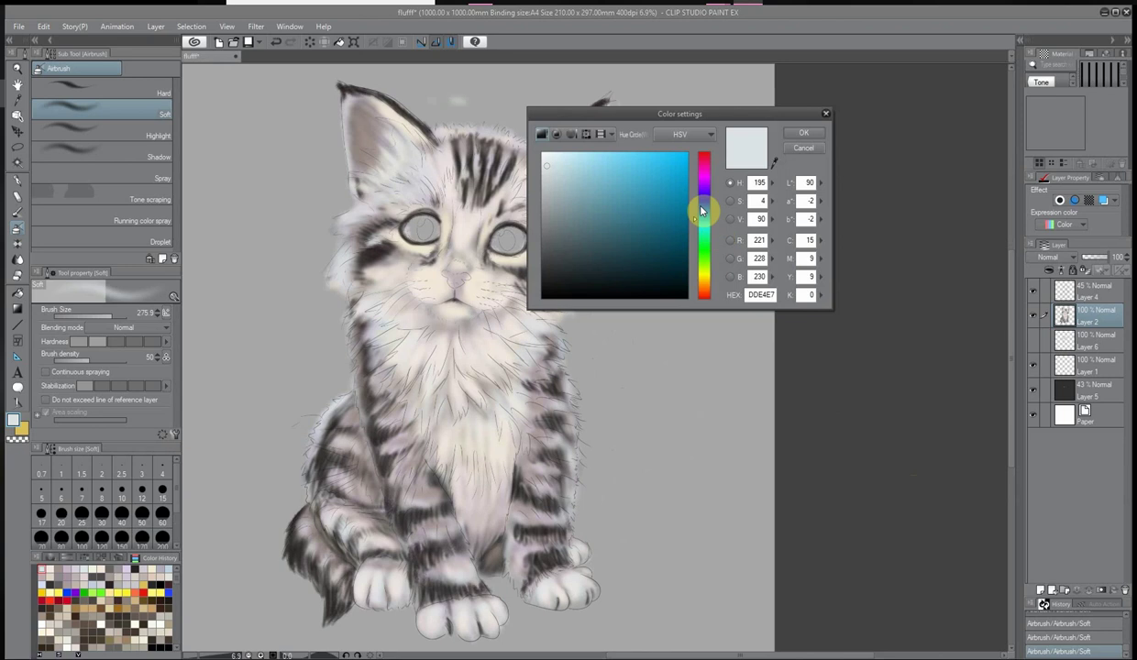
key("Return")
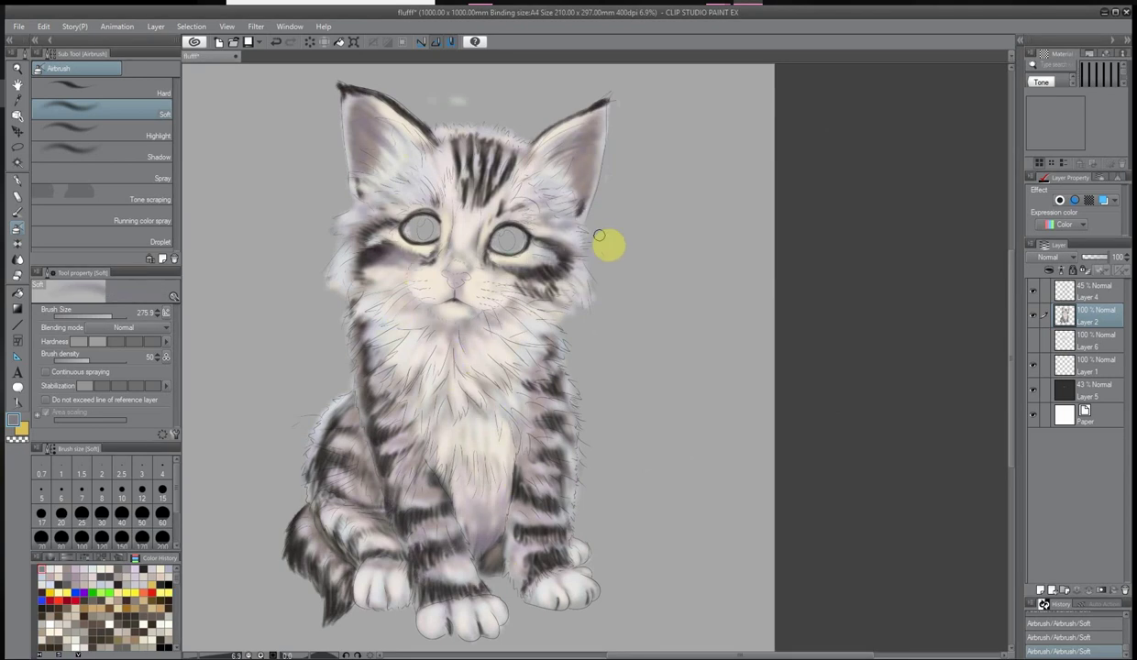
On the grey backdrop Layer 5, erase a band along the kitten's outline with the hard eraser
scroll(526, 609, "down", 2)
left_click(1034, 390)
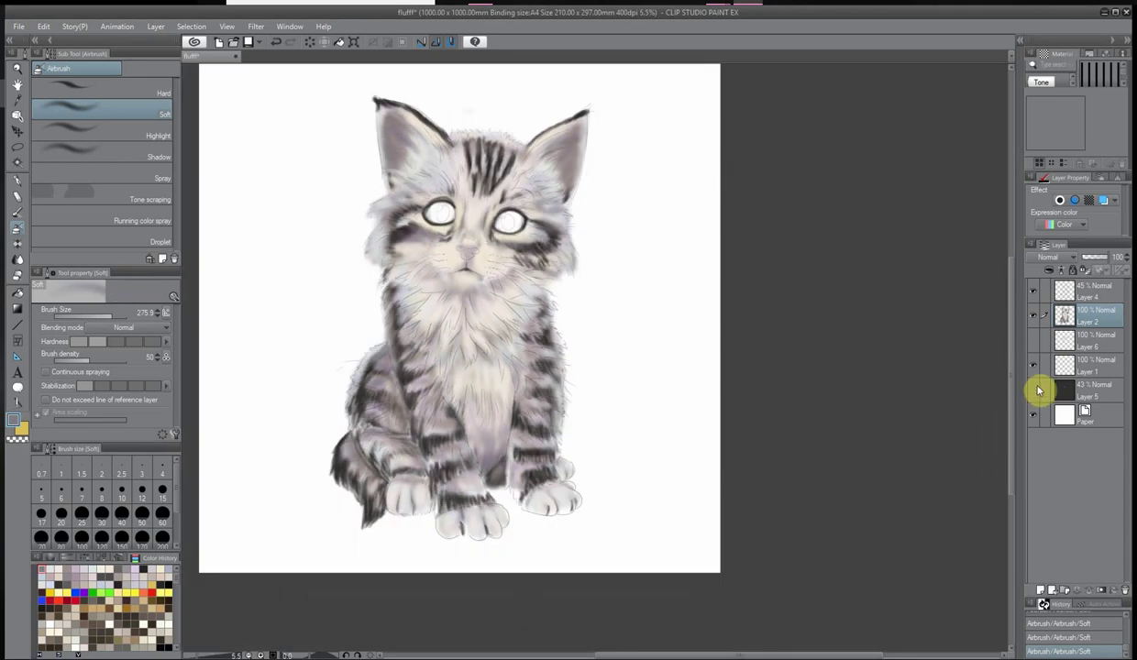
left_click(1033, 390)
left_click(1091, 390)
left_click(17, 274)
mouse_move(372, 223)
left_mouse_down()
mouse_move(378, 315)
mouse_move(326, 461)
mouse_move(376, 524)
mouse_move(427, 517)
left_mouse_up()
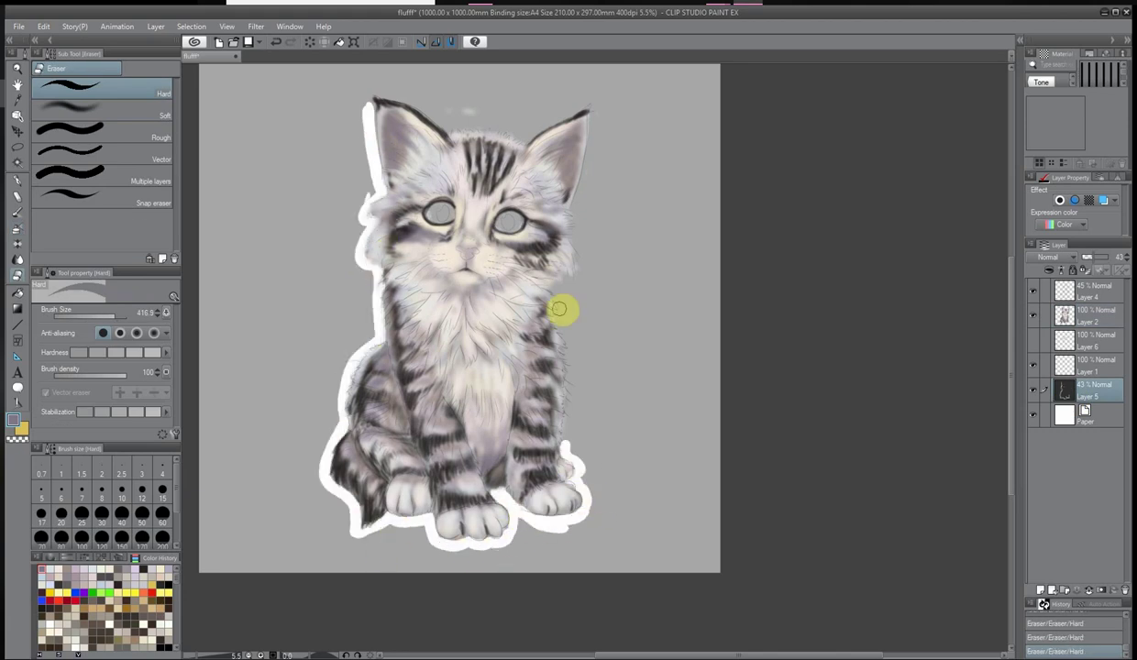
left_click_drag(560, 309, 605, 137)
scroll(242, 126, "up", 4)
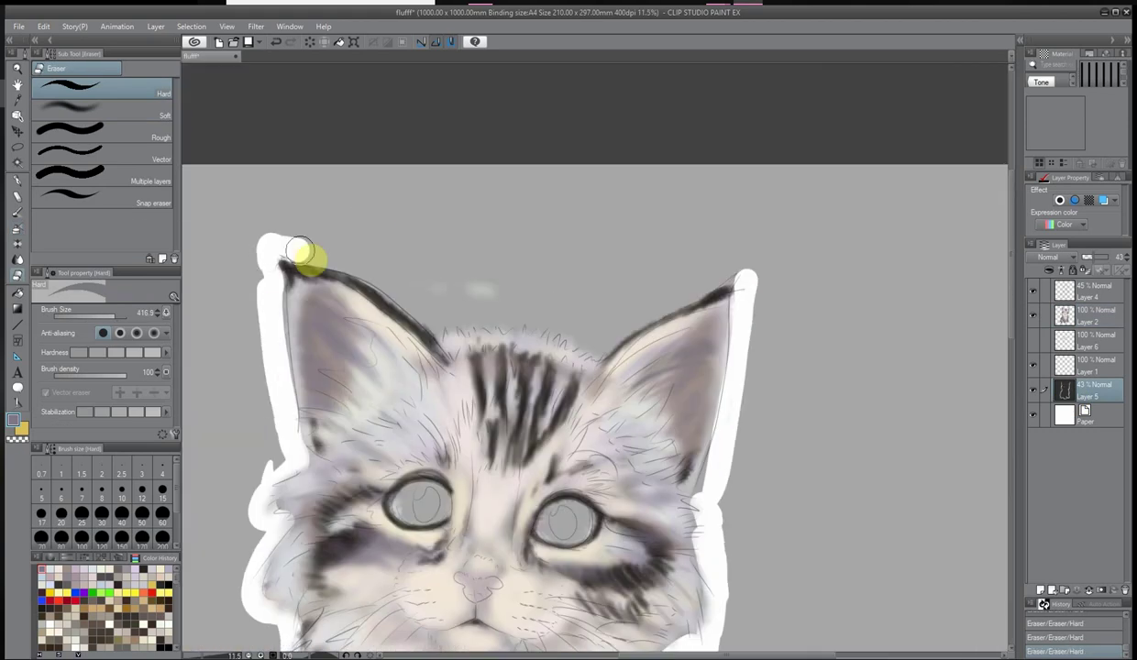
Lasso the remaining backdrop areas around the kitten on Layer 5 and delete them, leaving only the grey silhouette
scroll(608, 360, "down", 5)
left_click(17, 149)
mouse_move(609, 228)
left_mouse_down()
mouse_move(491, 508)
mouse_move(583, 343)
left_mouse_up()
key("Delete")
key("ctrl+d")
scroll(826, 394, "up", 2)
mouse_move(419, 453)
left_mouse_down()
mouse_move(363, 228)
mouse_move(440, 101)
left_mouse_up()
key("Delete")
key("ctrl+d")
left_click_drag(682, 490, 367, 604)
key("Delete")
scroll(889, 234, "up", 1)
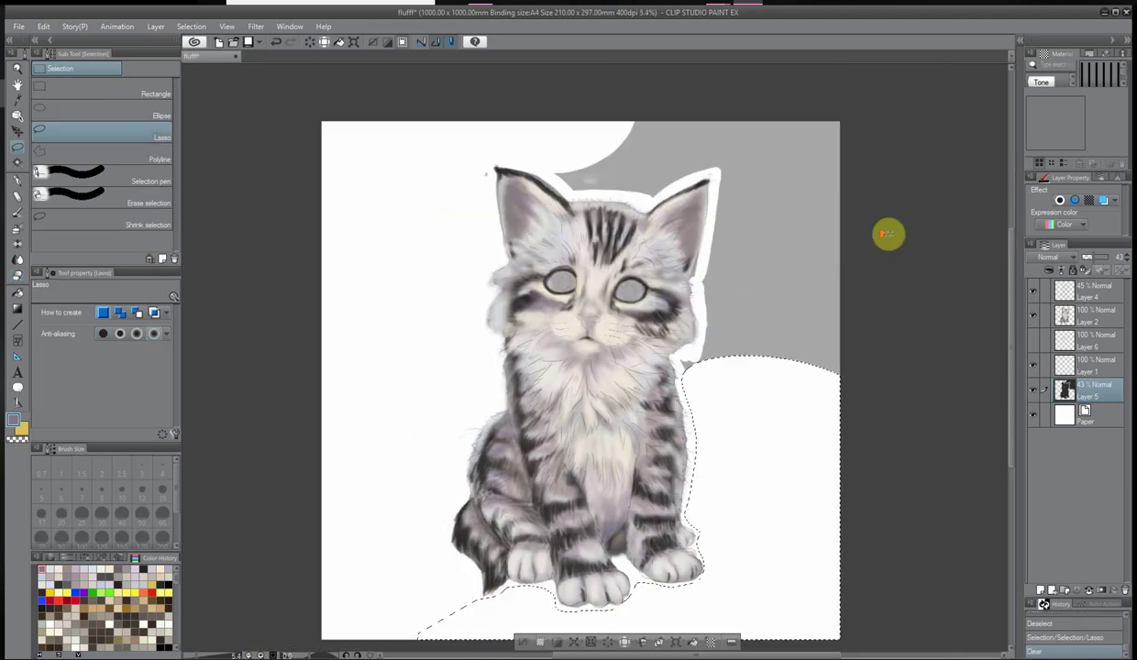
key("ctrl+d")
left_click_drag(585, 120, 559, 264)
left_click_drag(637, 476, 550, 106)
key("Delete")
Set the Layer 5 silhouette to 100% opacity, place it directly beneath the painted Layer 2 and merge the two layers
left_click(1033, 315)
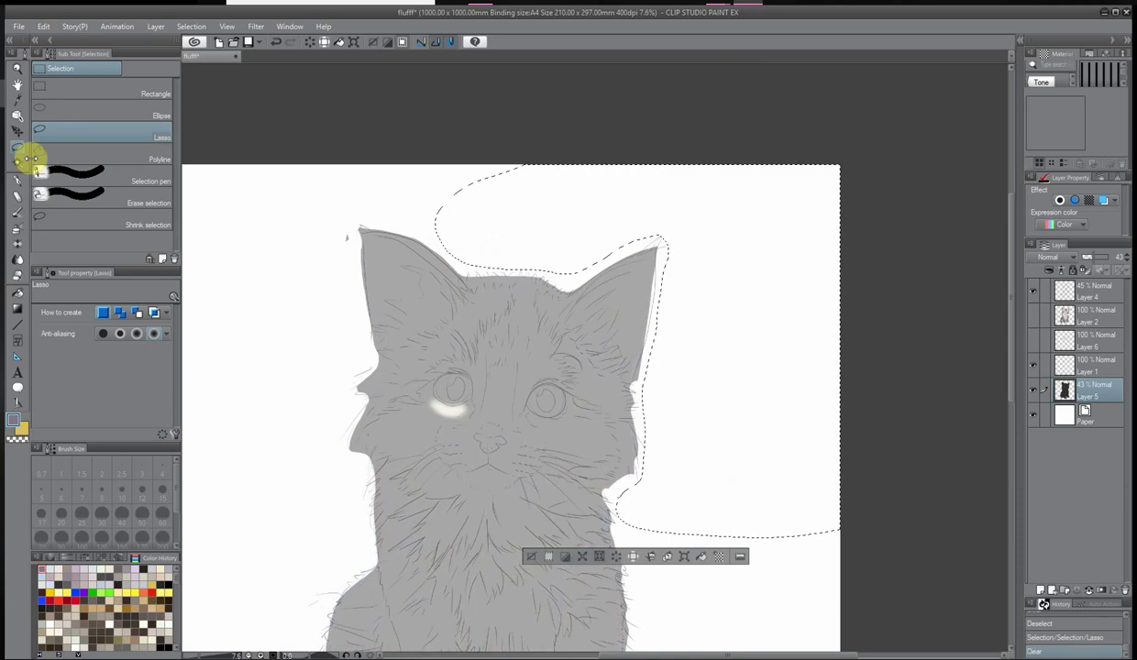
left_click(19, 160)
left_click(400, 265)
left_click_drag(1096, 256, 1110, 257)
scroll(1003, 309, "down", 2)
right_click(1114, 363)
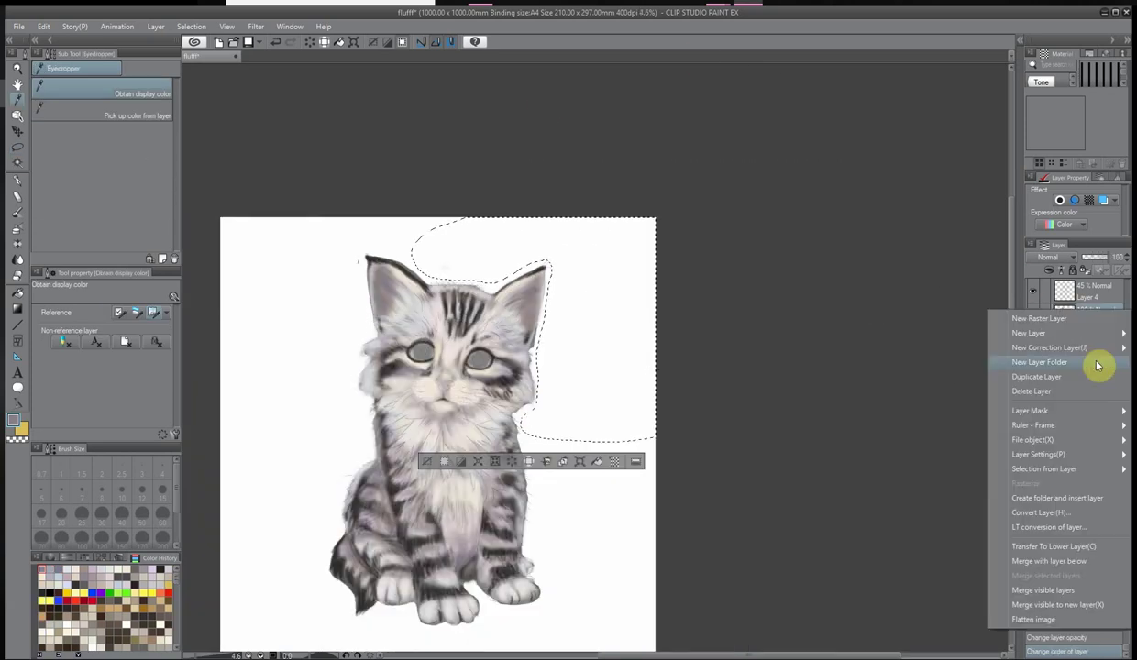
left_click(1093, 367)
scroll(964, 399, "down", 1)
Add a new raster layer beneath the kitten, clear the selection and fill the layer with grey as a backdrop
key("ctrl+shift+n")
left_click(18, 291)
key("ctrl+d")
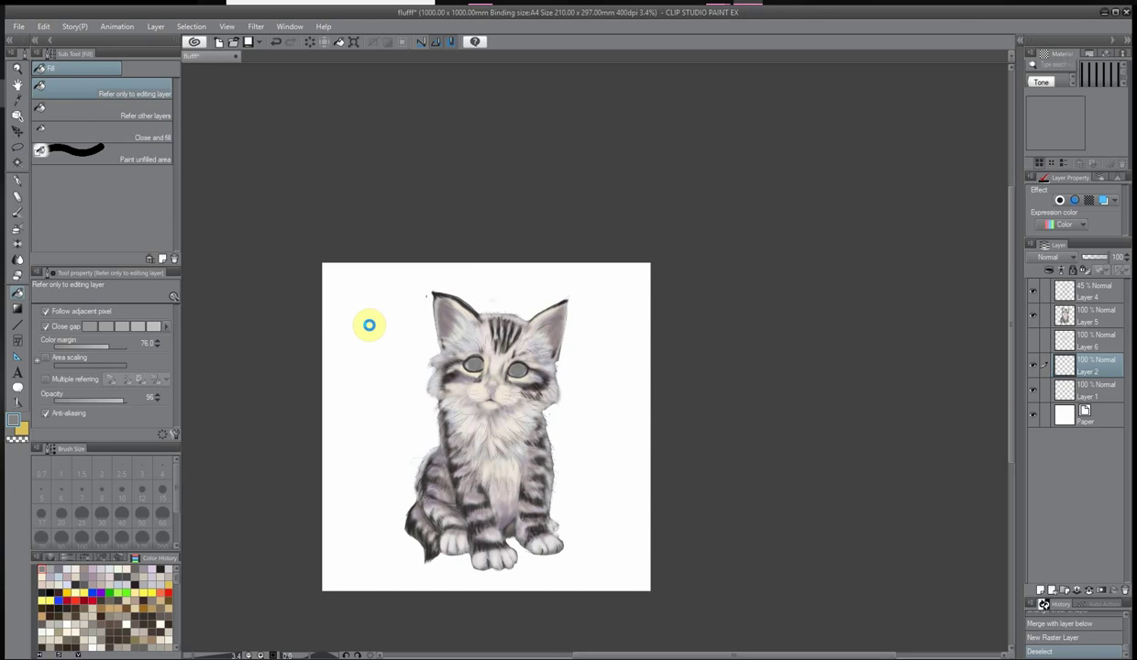
left_click(456, 135)
scroll(642, 275, "up", 2)
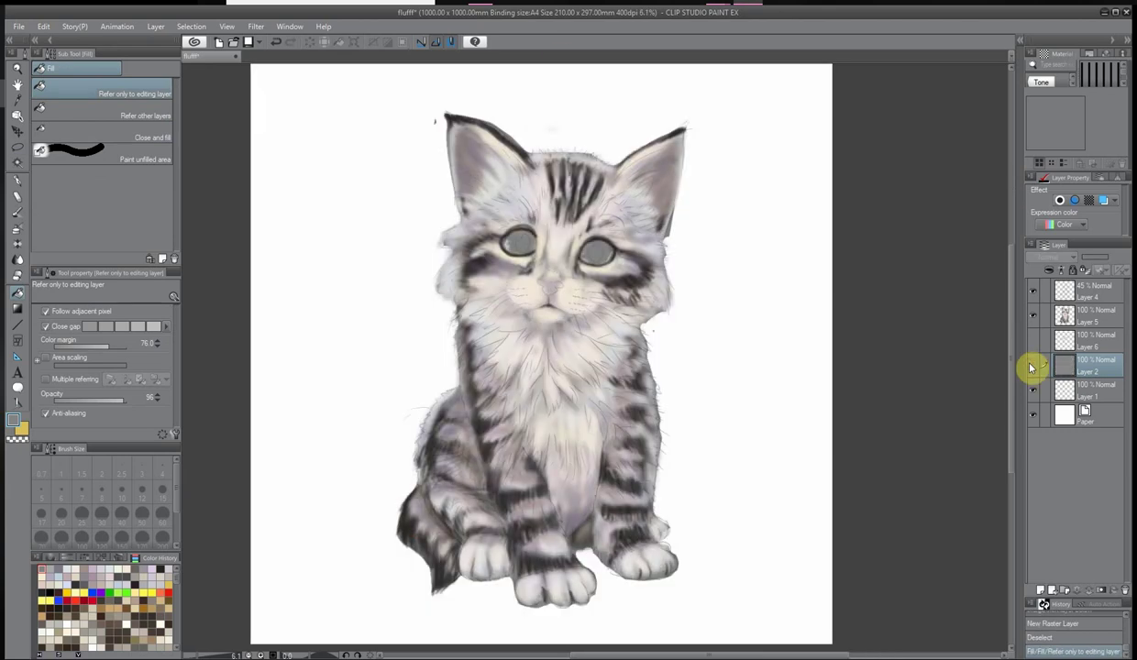
Lower the grey backdrop layer's opacity to 61% and compare the kitten with the backdrop hidden and shown
left_click_drag(1111, 257, 1099, 256)
scroll(733, 271, "down", 1)
scroll(734, 268, "up", 1)
left_click(1033, 364)
left_click(1033, 364)
scroll(921, 300, "up", 2)
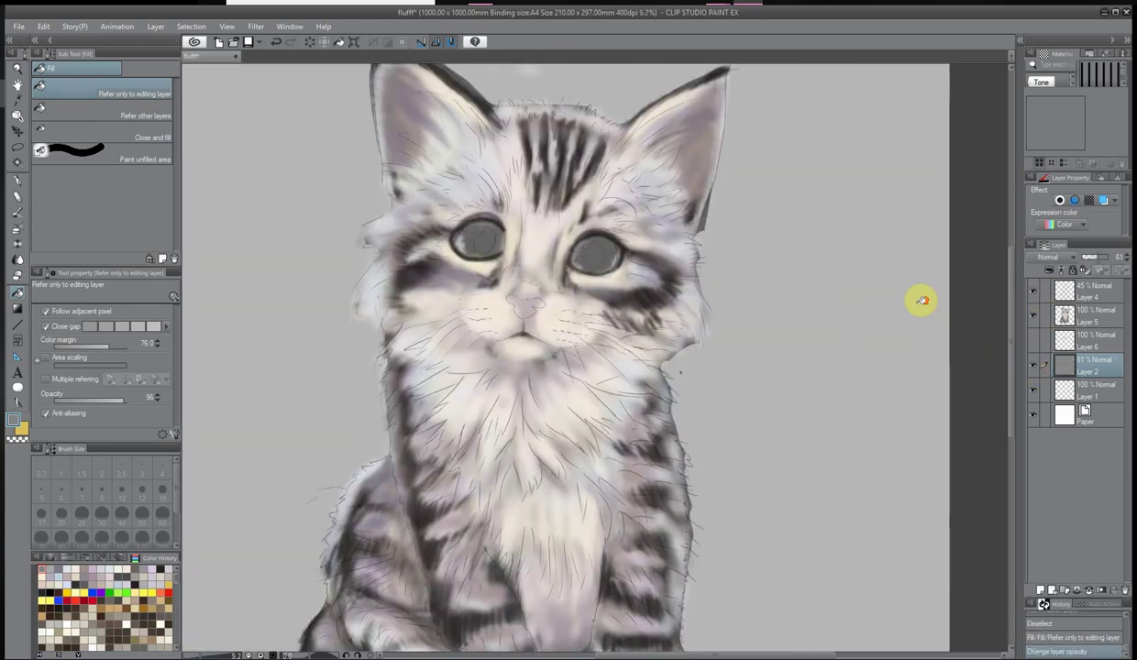
Choose the warm off-white EAE6E4 as the painting colour
scroll(889, 366, "down", 2)
key("i")
double_click(14, 420)
left_click(55, 495)
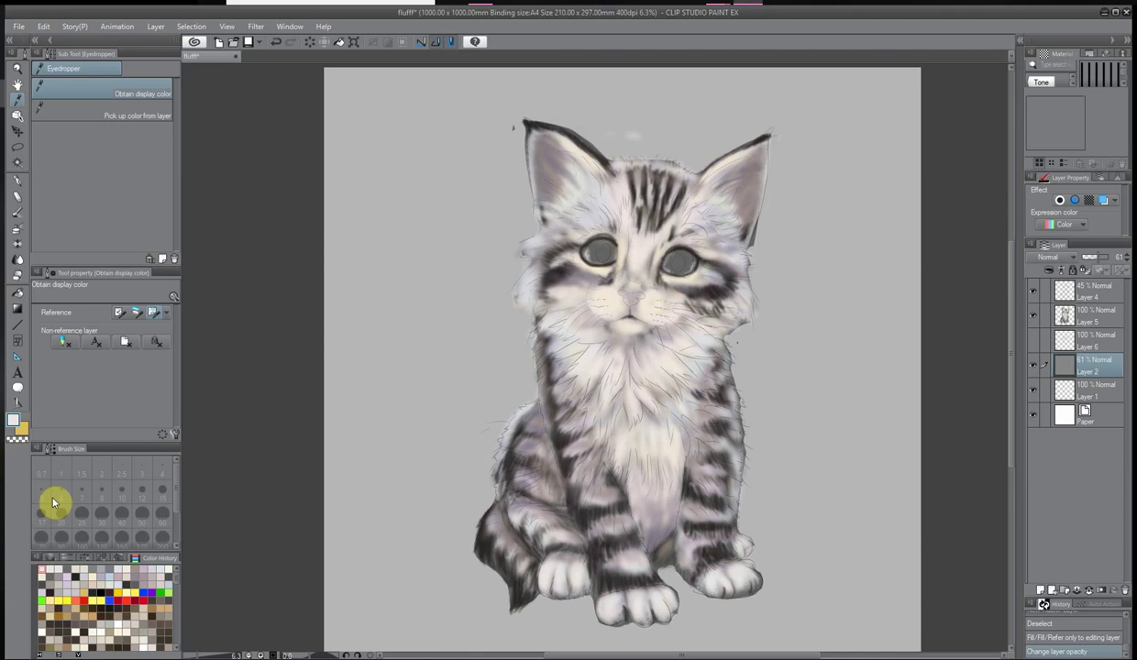
double_click(14, 420)
left_click(700, 293)
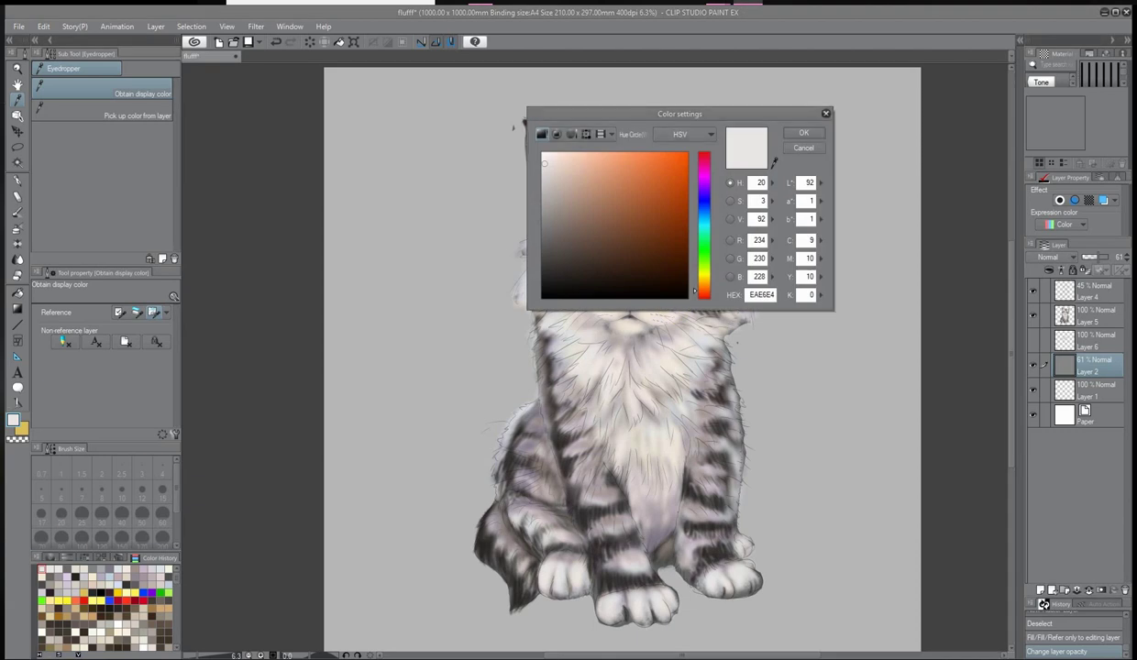
left_click(803, 132)
On the merged kitten layer, airbrush near-black over the stripes of the haunch, tail and front legs to deepen them
key("b")
scroll(315, 411, "up", 2)
left_click(1096, 314)
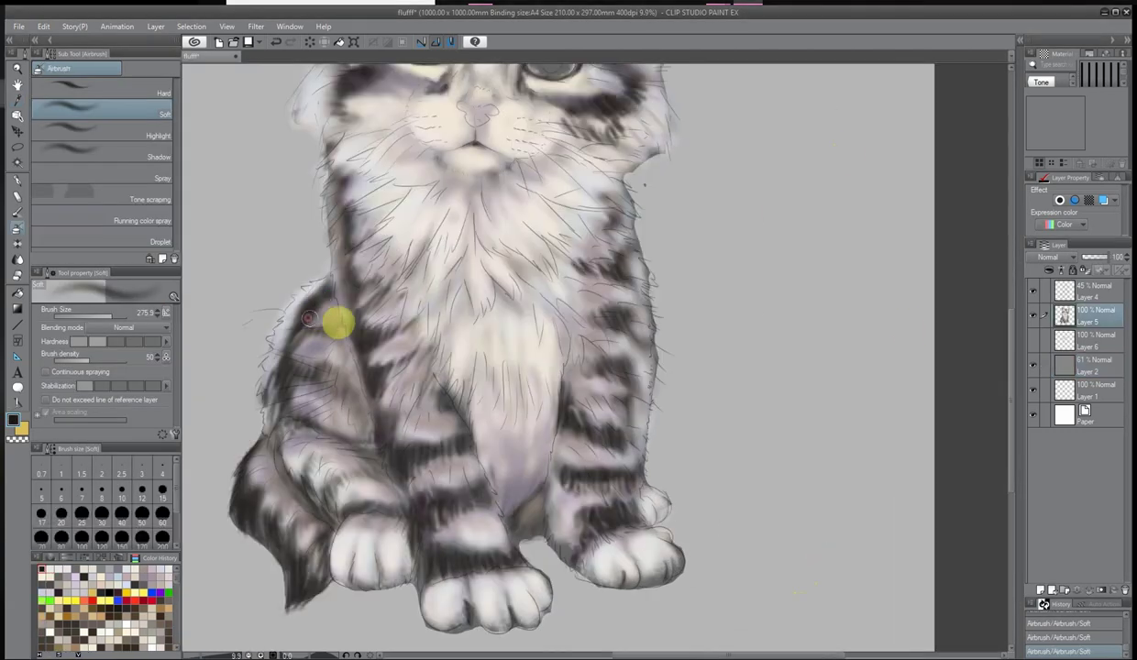
mouse_move(309, 319)
left_mouse_down()
mouse_move(335, 363)
mouse_move(294, 439)
mouse_move(307, 396)
mouse_move(378, 474)
mouse_move(267, 483)
mouse_move(272, 542)
mouse_move(423, 520)
mouse_move(449, 414)
mouse_move(378, 356)
mouse_move(386, 284)
mouse_move(332, 192)
left_mouse_up()
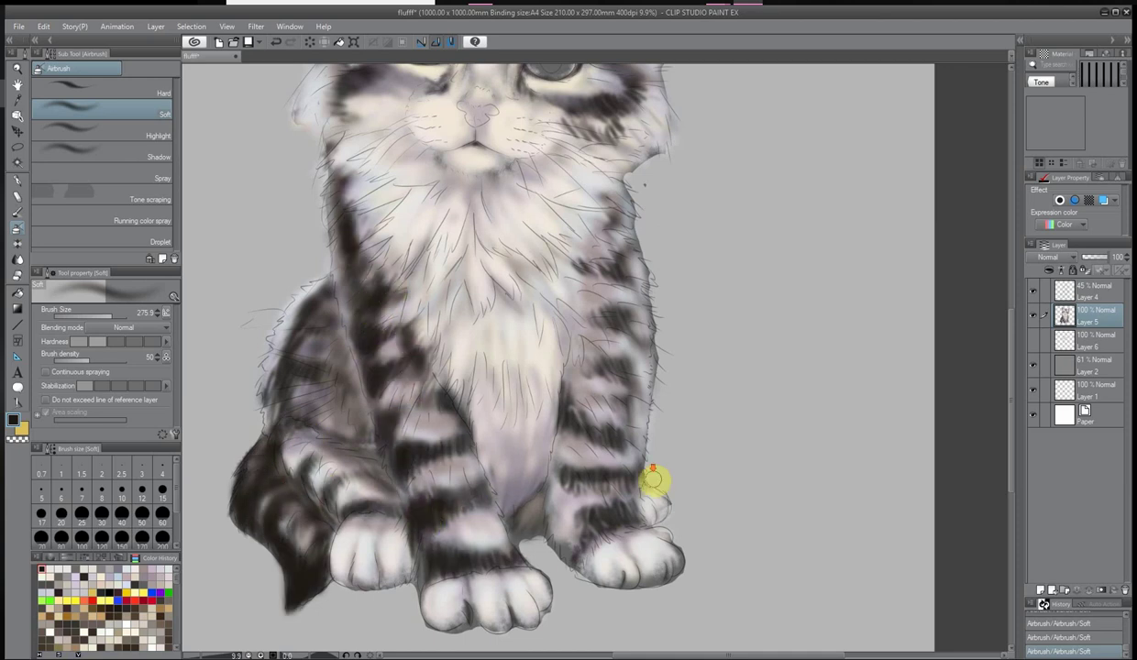
scroll(652, 479, "up", 1)
mouse_move(300, 489)
left_mouse_down()
mouse_move(272, 431)
mouse_move(248, 271)
left_mouse_up()
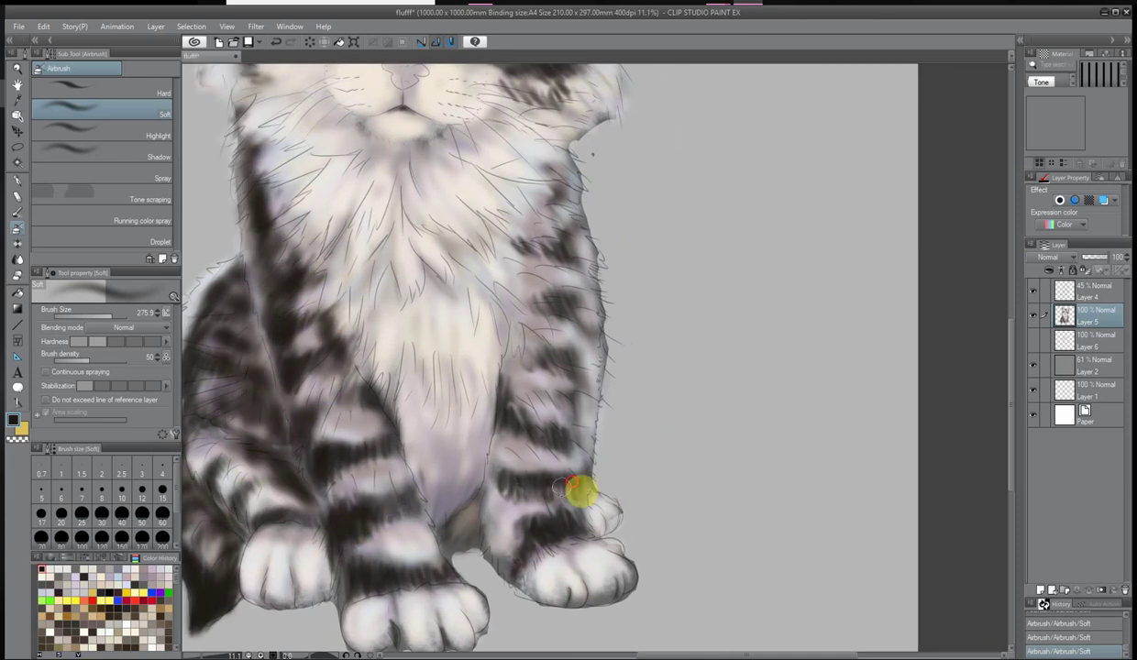
mouse_move(579, 493)
left_mouse_down()
mouse_move(604, 399)
mouse_move(550, 248)
left_mouse_up()
Airbrush near-black over the forehead, eye and cheek stripes and darken the inner ears
scroll(652, 268, "down", 5)
scroll(403, 426, "up", 7)
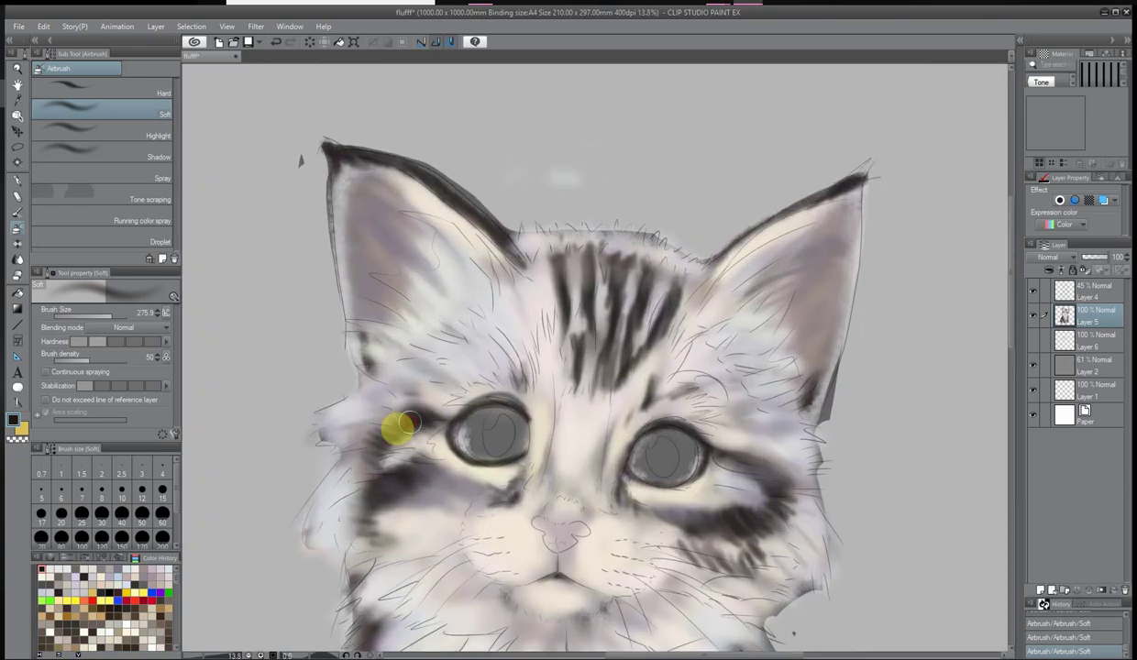
mouse_move(408, 422)
left_mouse_down()
mouse_move(381, 538)
mouse_move(369, 520)
mouse_move(549, 473)
mouse_move(439, 511)
mouse_move(720, 505)
mouse_move(749, 566)
mouse_move(781, 505)
mouse_move(753, 469)
mouse_move(679, 520)
mouse_move(709, 469)
mouse_move(684, 394)
mouse_move(583, 331)
mouse_move(621, 259)
mouse_move(674, 294)
mouse_move(708, 266)
mouse_move(811, 332)
mouse_move(792, 262)
mouse_move(381, 322)
mouse_move(357, 172)
mouse_move(531, 344)
mouse_move(705, 393)
mouse_move(387, 389)
left_mouse_up()
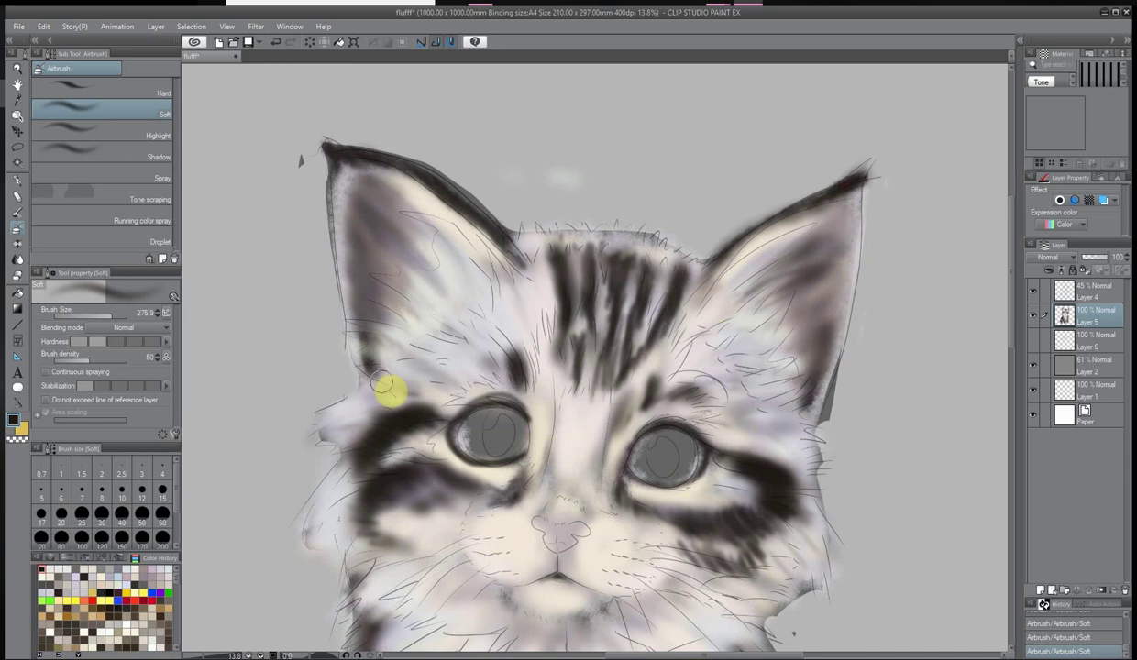
scroll(383, 385, "down", 5)
Choose a mid grey-brown and airbrush soft shading on the cheeks, under the chin and down the chest fur
scroll(572, 317, "up", 3)
left_click(708, 251)
key("Return")
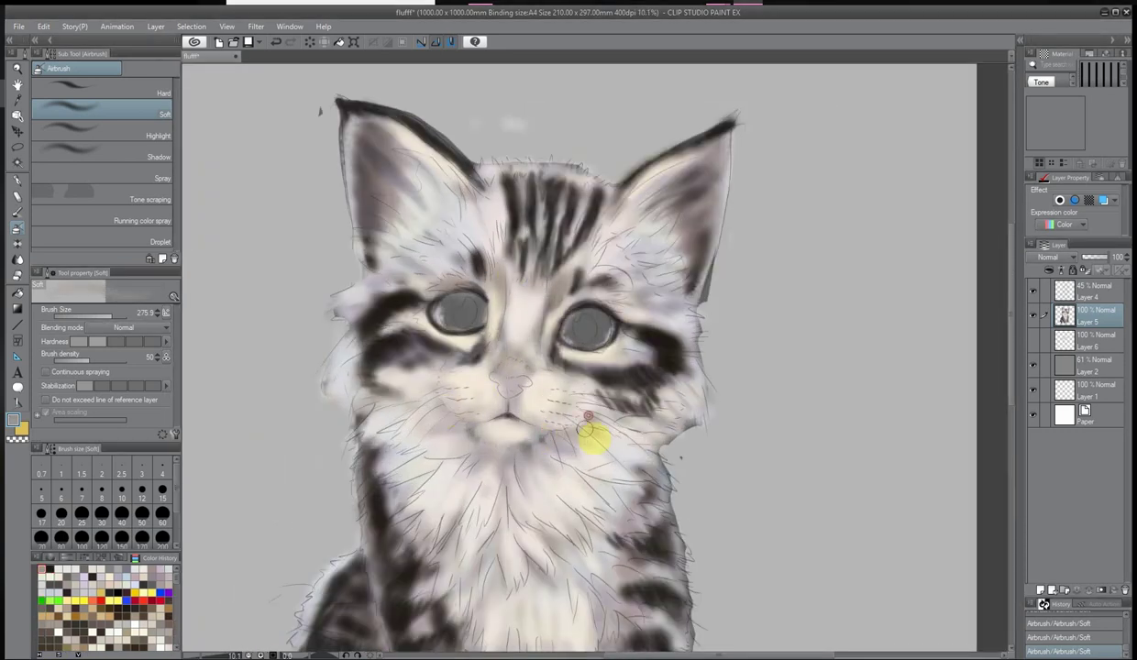
left_click_drag(589, 417, 645, 394)
mouse_move(442, 481)
left_mouse_down()
mouse_move(510, 548)
mouse_move(568, 537)
left_mouse_up()
scroll(726, 464, "down", 3)
left_click_drag(522, 482, 551, 563)
scroll(672, 297, "down", 2)
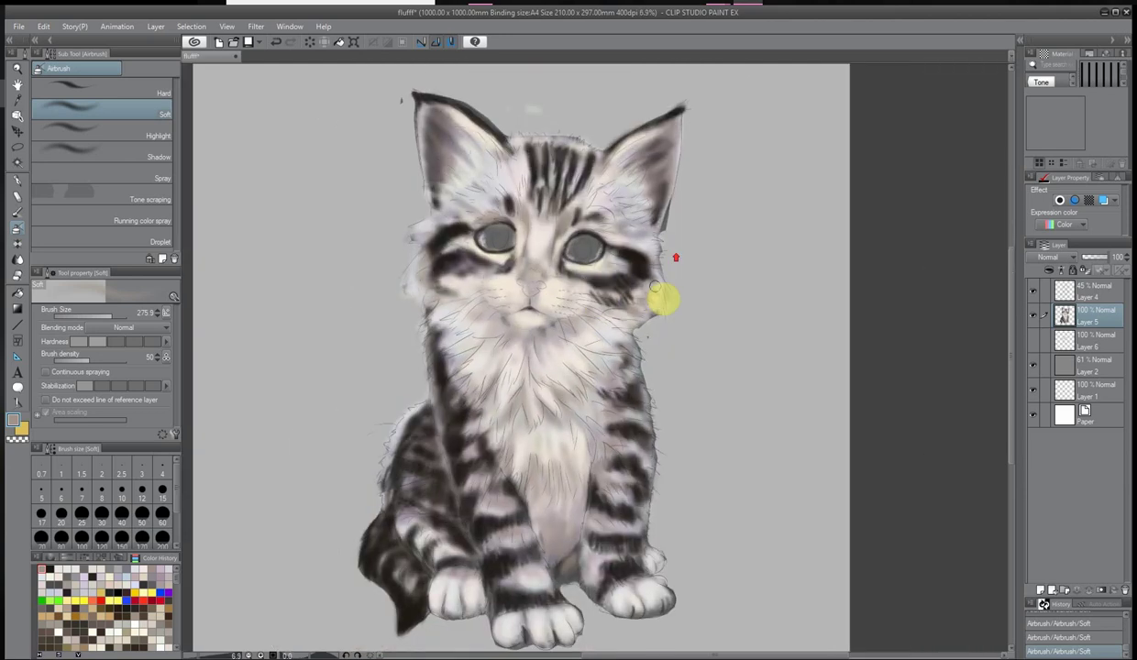
Airbrush grey-brown shading around the toes and between the stripes on the legs, haunch and tail
scroll(476, 215, "up", 4)
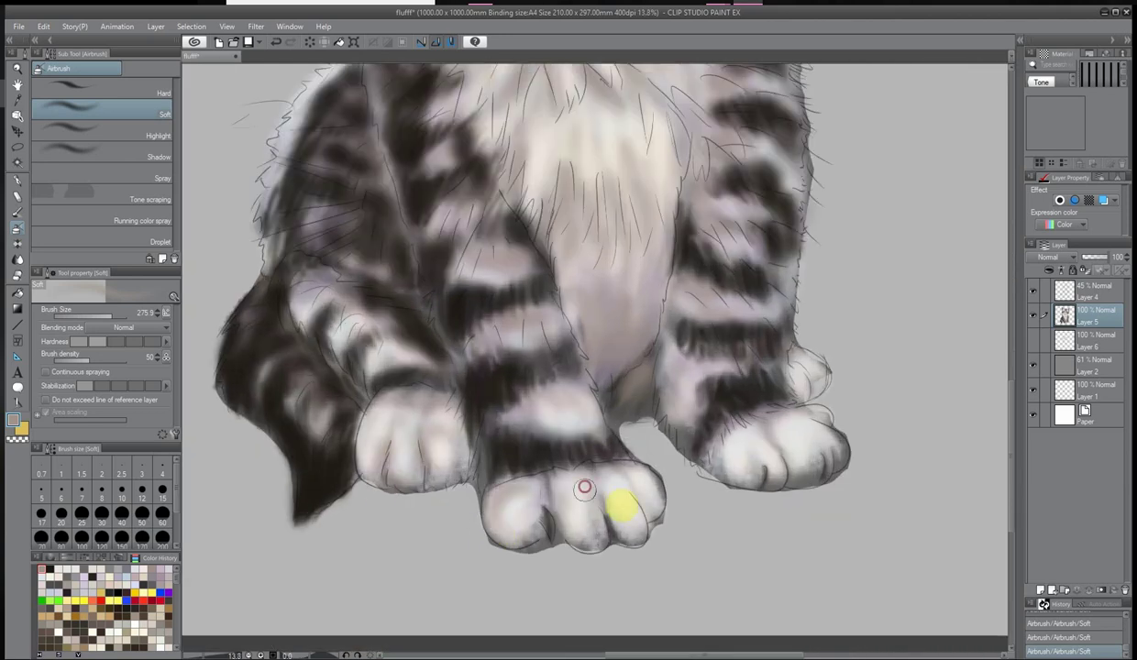
left_click(435, 218)
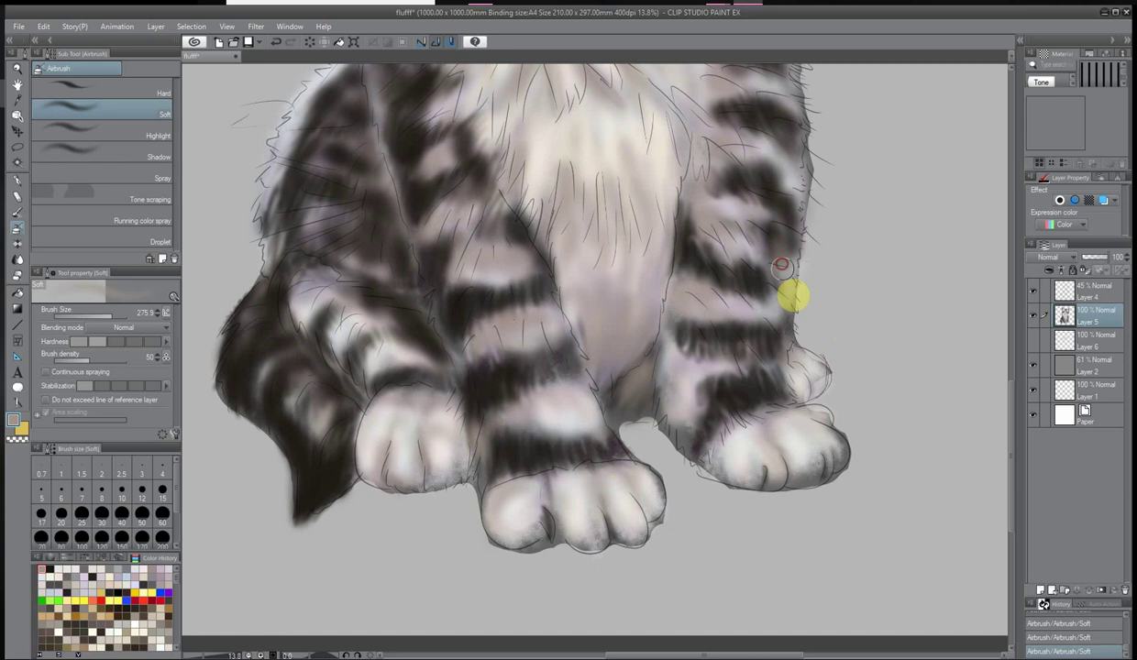
scroll(623, 336, "down", 1)
left_click_drag(295, 323, 311, 497)
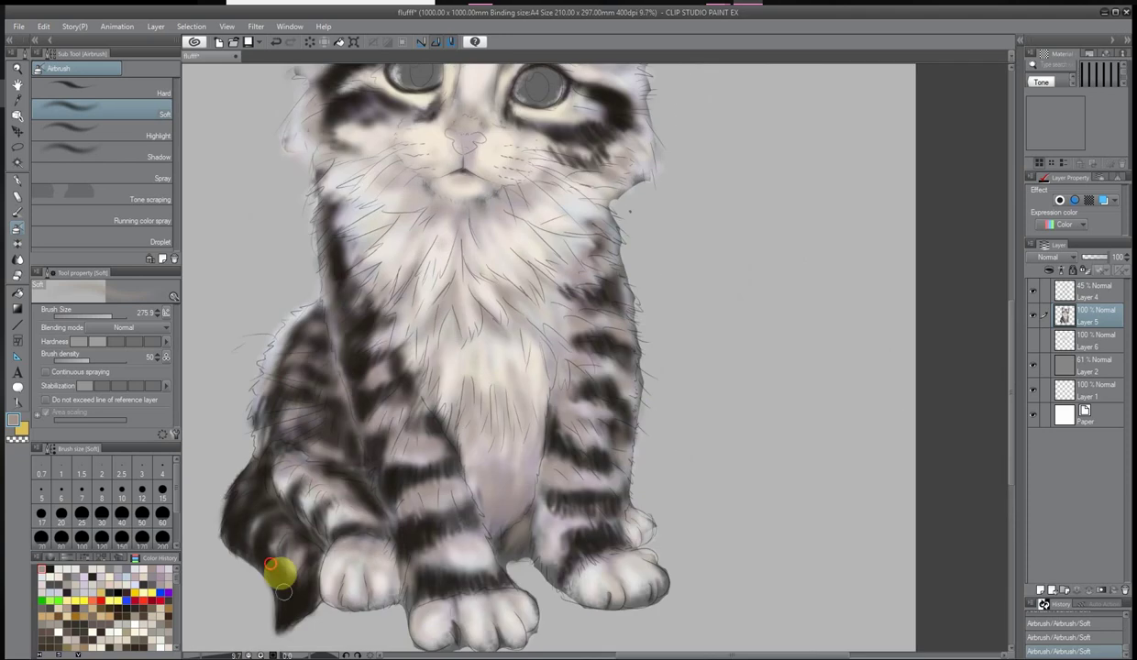
Choose the reddish brown 883B15 and airbrush the kitten's nose and the centre of its mouth
scroll(581, 294, "down", 2)
scroll(520, 314, "up", 4)
left_click_drag(463, 493, 523, 509)
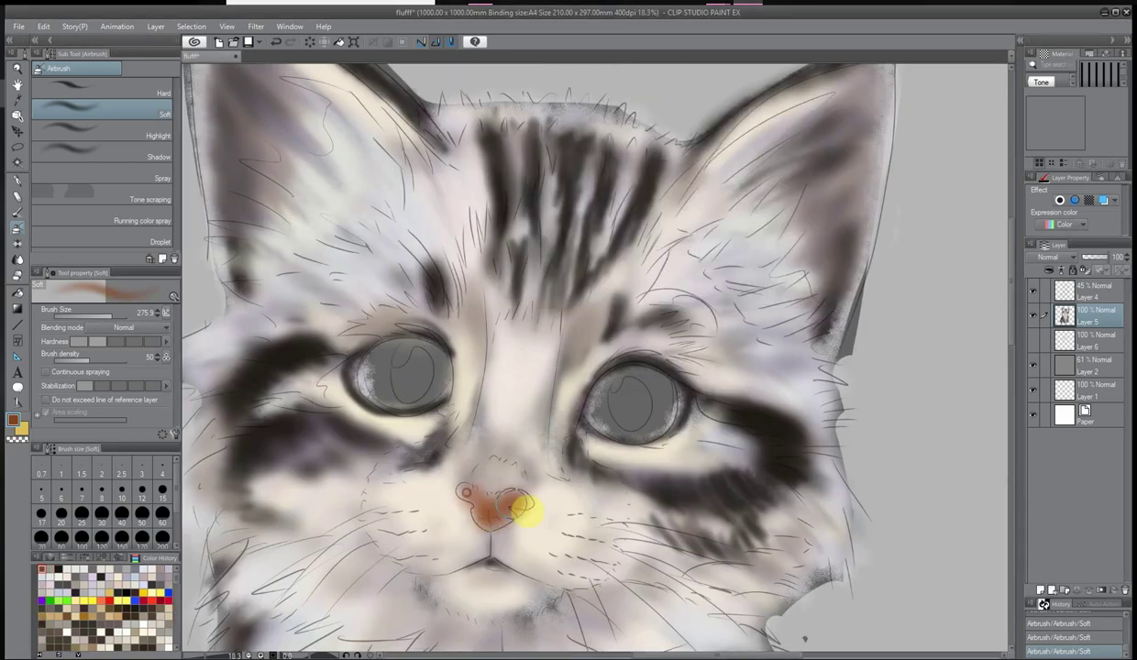
scroll(472, 155, "down", 3)
scroll(473, 155, "up", 2)
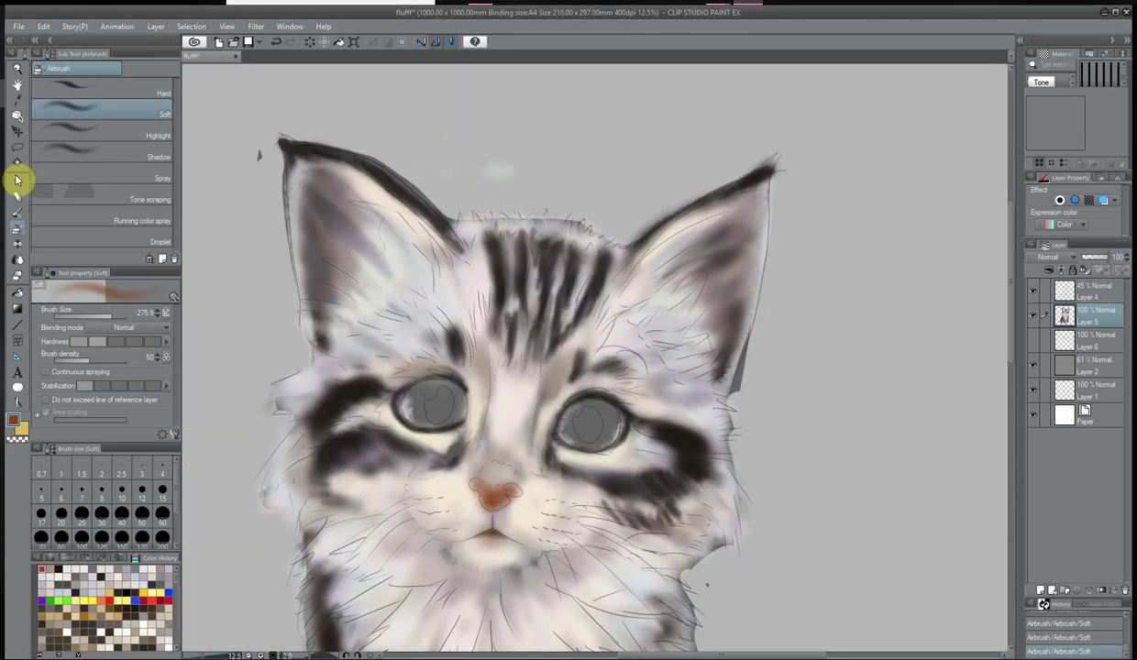
Switch to the Oil paint 2 brush, choose a new painting colour and duplicate the kitten layer
left_click(18, 180)
key("b")
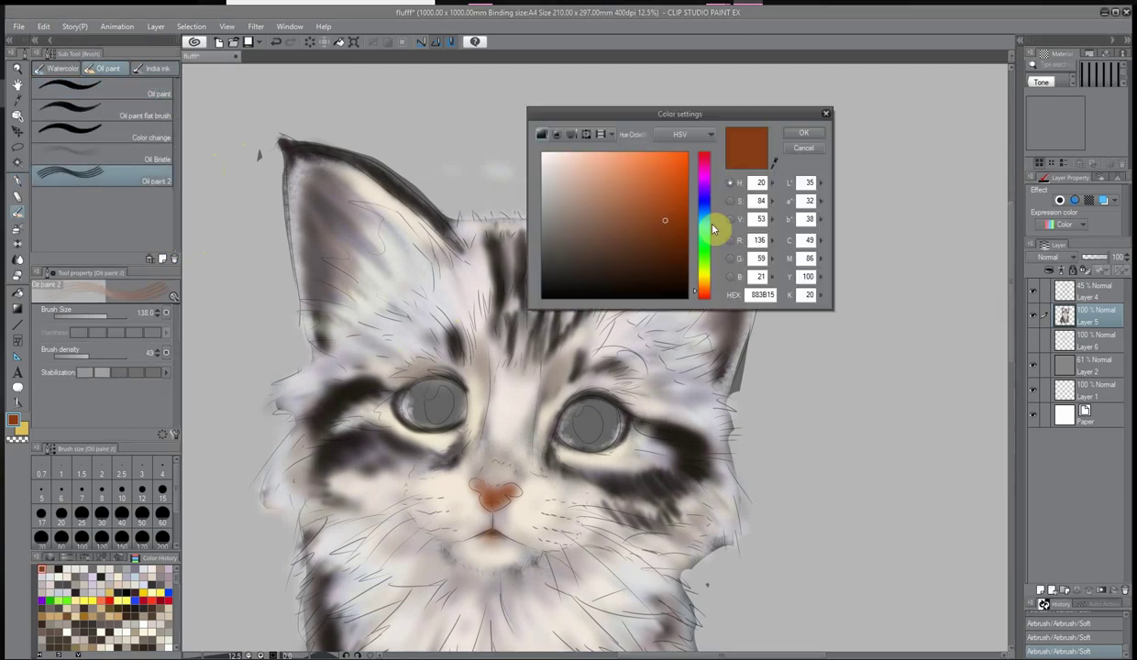
left_click(711, 229)
left_click_drag(773, 176, 766, 184)
left_click(1068, 316)
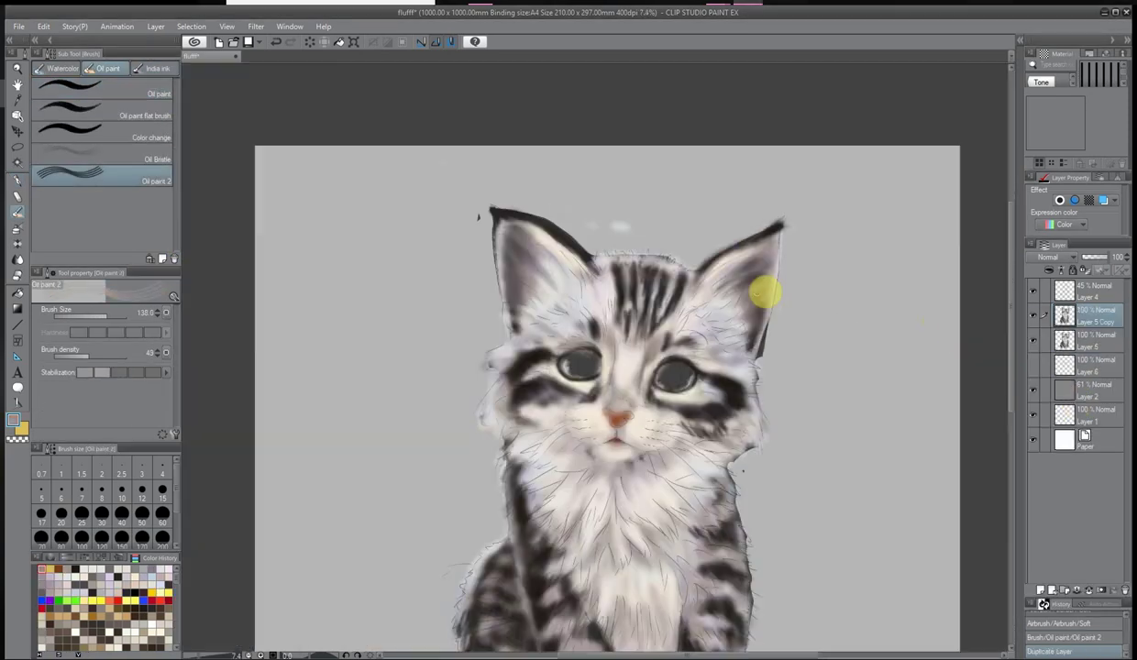
Set the Oil paint 2 brush size to 416.9 and paint pale lilac and near-white fur strands over the ears, forehead and cheeks
scroll(761, 292, "up", 5)
mouse_move(621, 311)
left_mouse_down()
mouse_move(364, 471)
mouse_move(646, 450)
mouse_move(655, 317)
mouse_move(783, 416)
mouse_move(840, 427)
mouse_move(909, 534)
mouse_move(624, 385)
mouse_move(478, 291)
left_mouse_up()
scroll(478, 290, "down", 3)
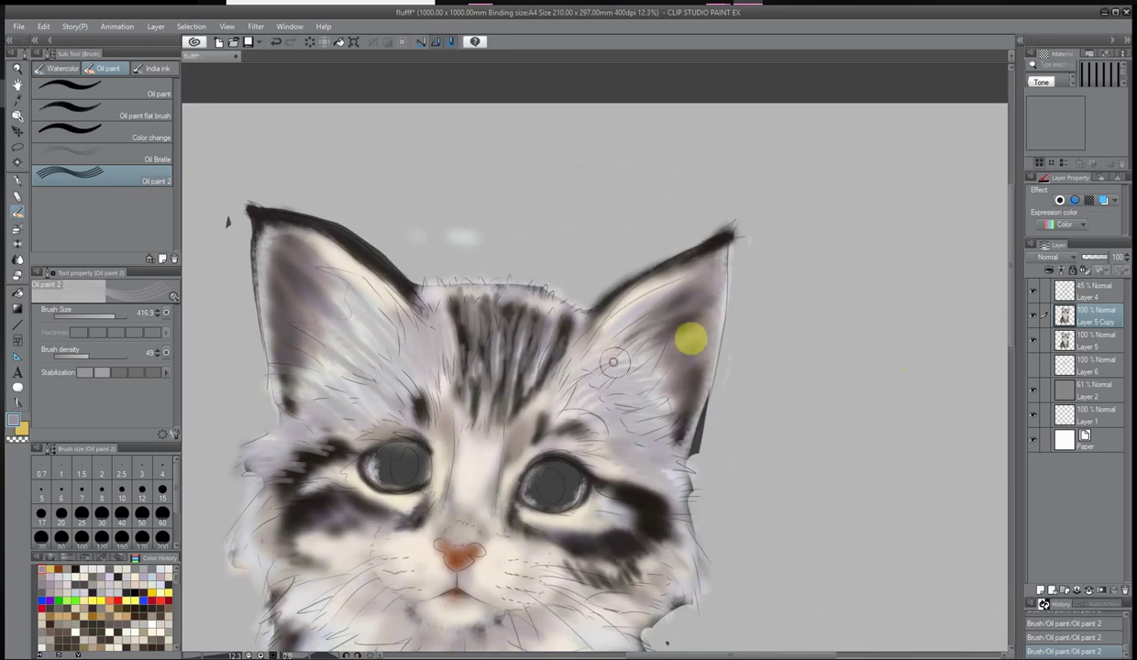
scroll(652, 457, "up", 1)
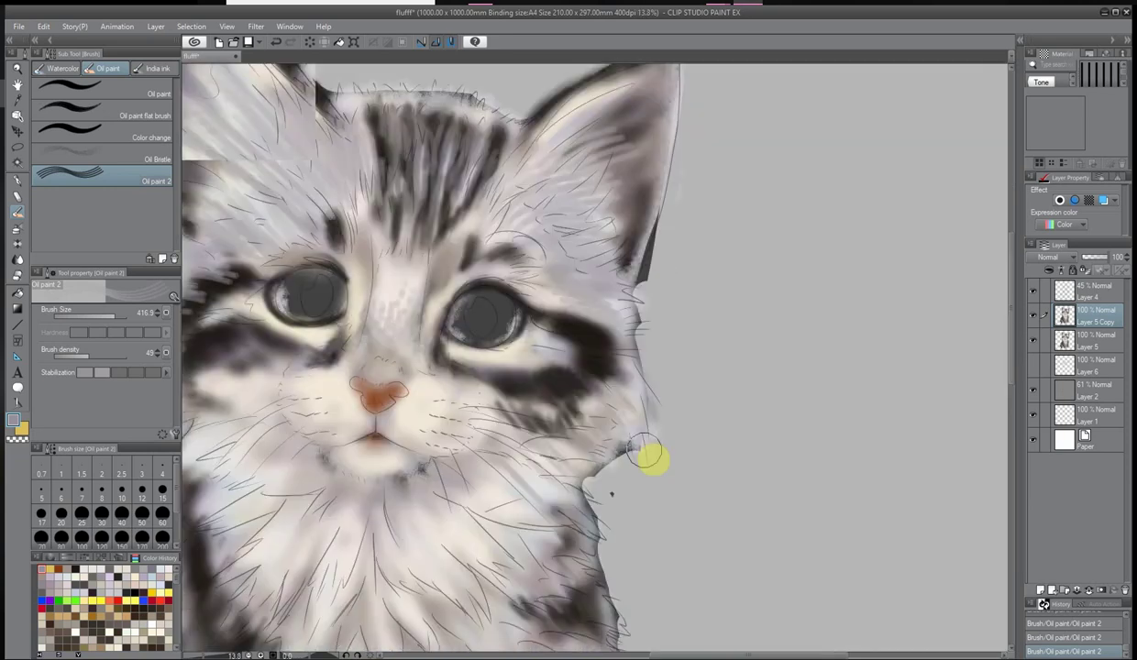
left_click(794, 147)
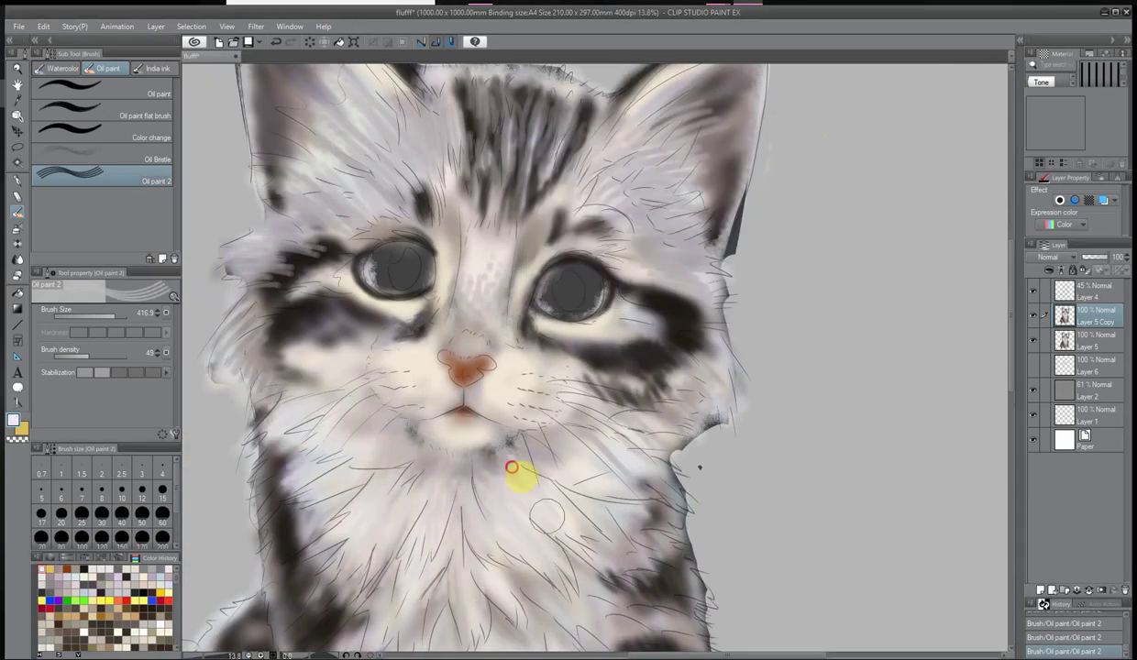
Paint near-white fur strands over the chest and front legs, setting the brush size to 198.4 and the density to 33
scroll(665, 629, "down", 2)
mouse_move(528, 516)
left_mouse_down()
mouse_move(481, 529)
mouse_move(499, 611)
left_mouse_up()
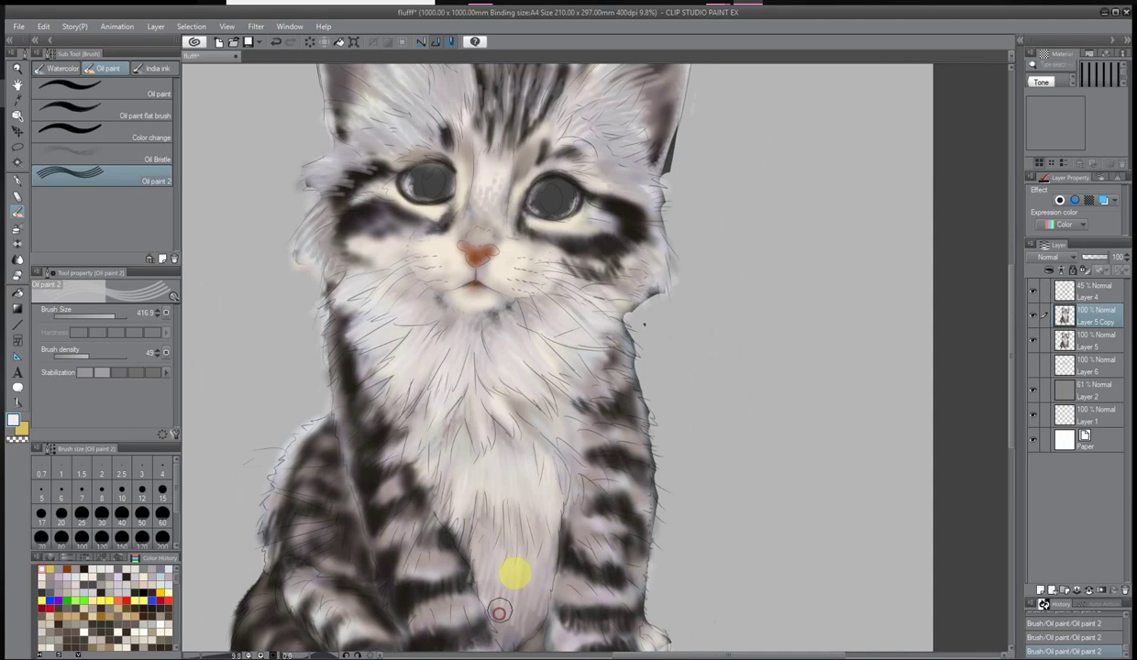
mouse_move(328, 532)
left_mouse_down()
mouse_move(384, 491)
mouse_move(452, 566)
left_mouse_up()
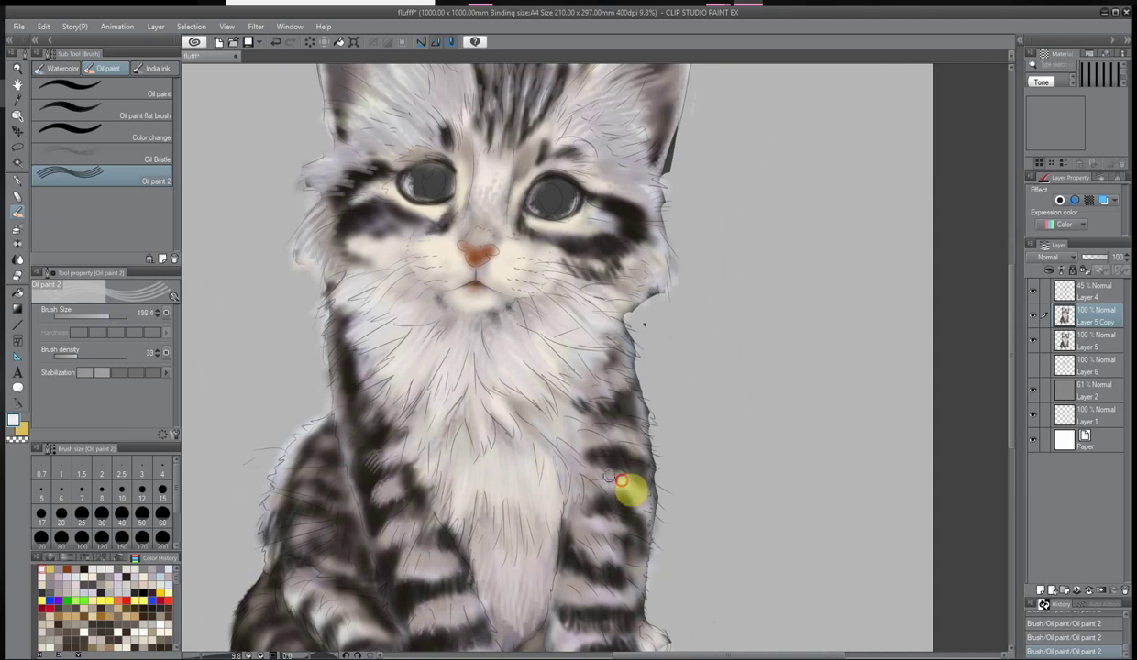
scroll(312, 188, "down", 1)
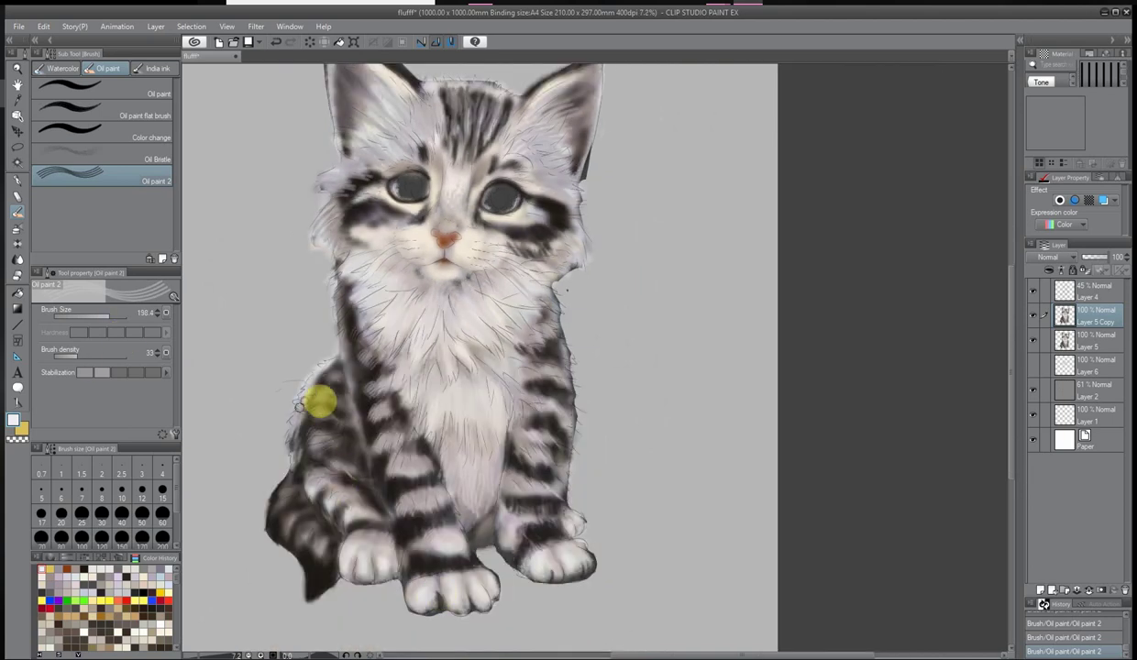
Paint cream-white fur strands over the bridge of the nose, around both eyes and across the dark cheek markings
scroll(465, 127, "up", 2)
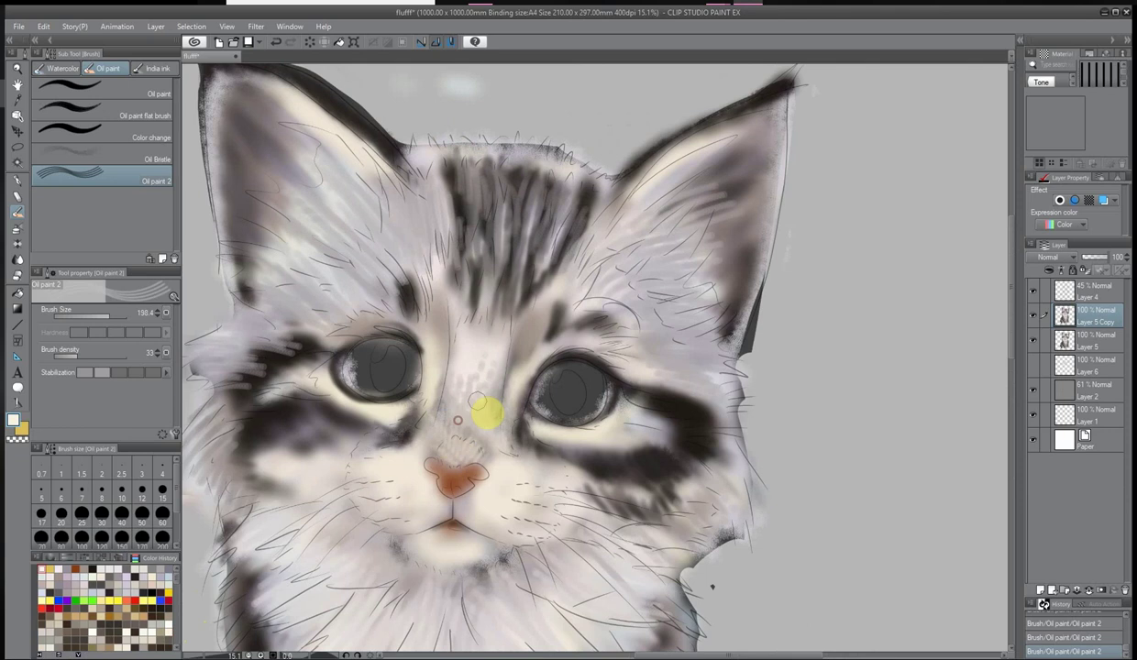
mouse_move(570, 431)
left_mouse_down()
mouse_move(325, 380)
mouse_move(266, 381)
left_mouse_up()
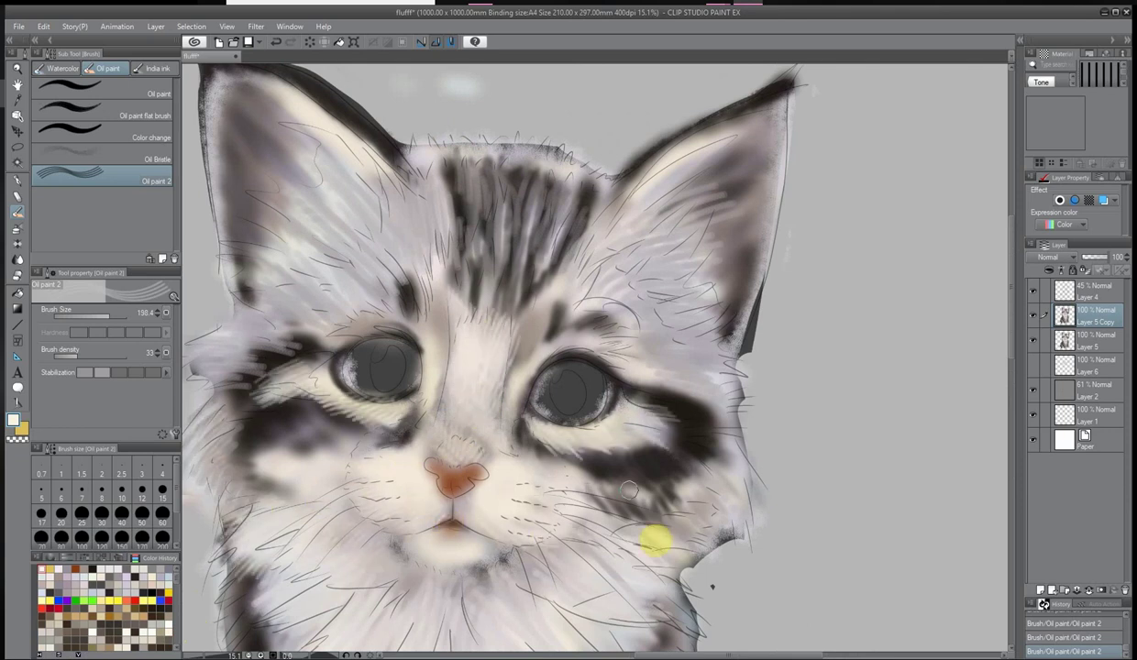
scroll(655, 542, "down", 3)
scroll(279, 554, "up", 2)
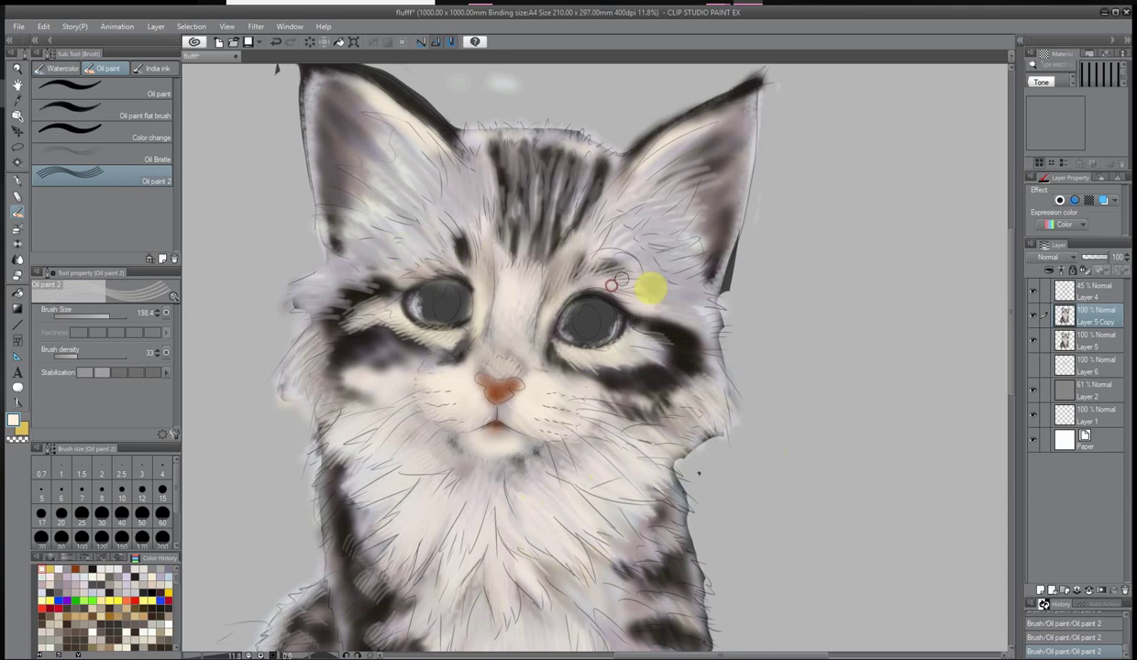
scroll(741, 282, "down", 5)
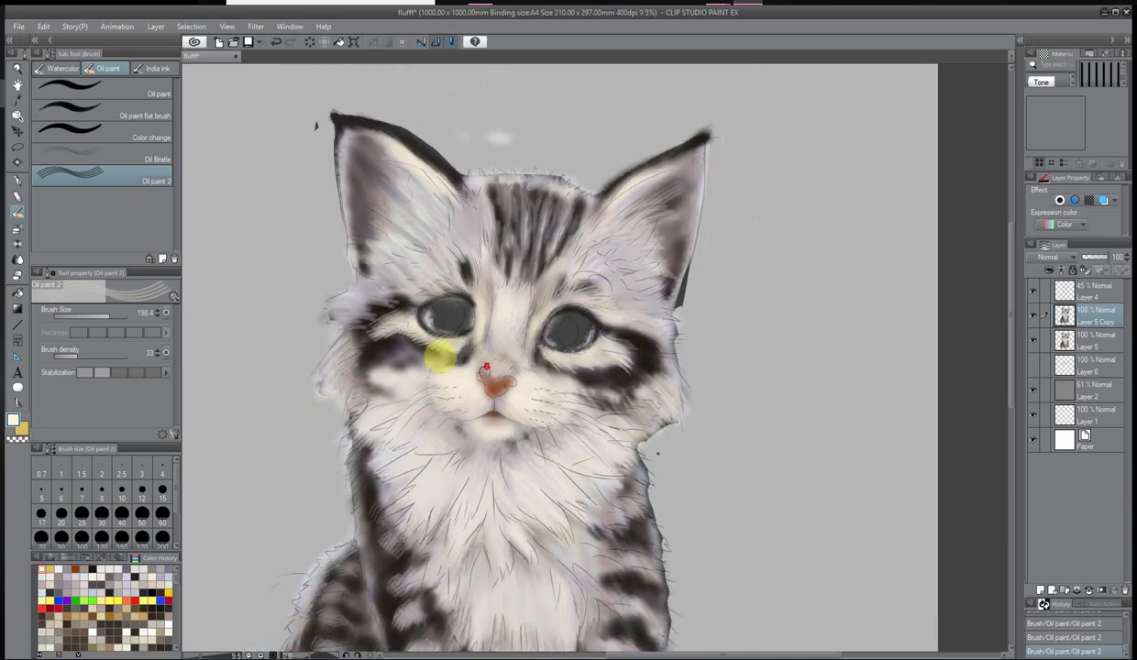
Paint cream-white fur strands over the chest, the striped front legs, the paws and the haunch
scroll(920, 326, "up", 5)
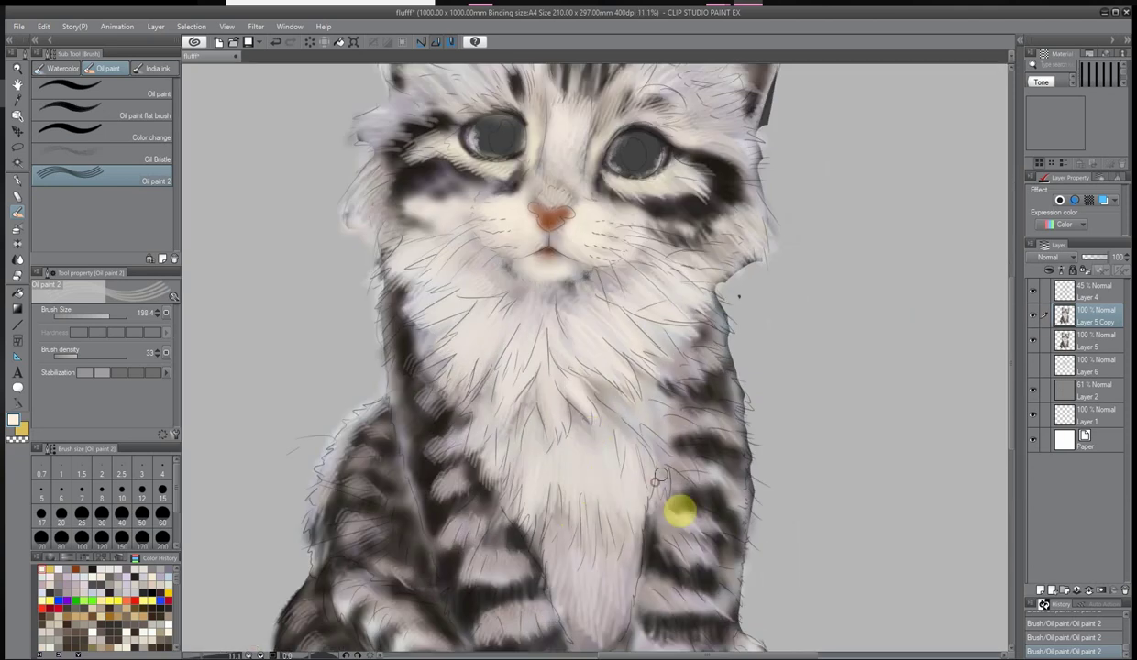
scroll(439, 619, "down", 3)
scroll(439, 618, "up", 3)
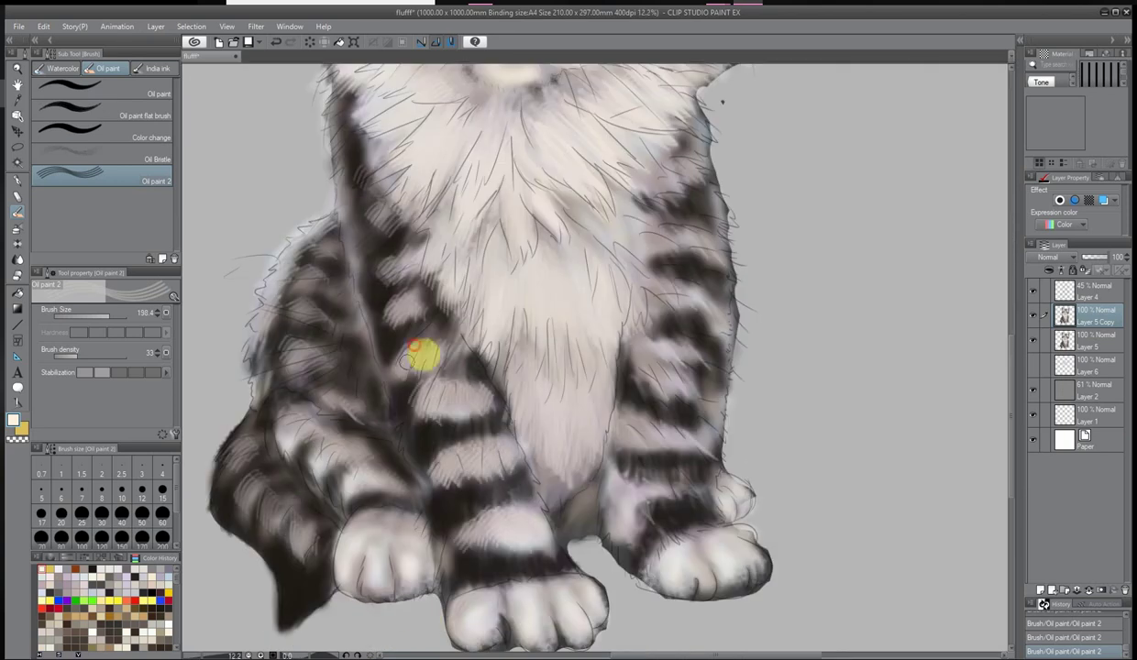
left_click_drag(713, 335, 717, 459)
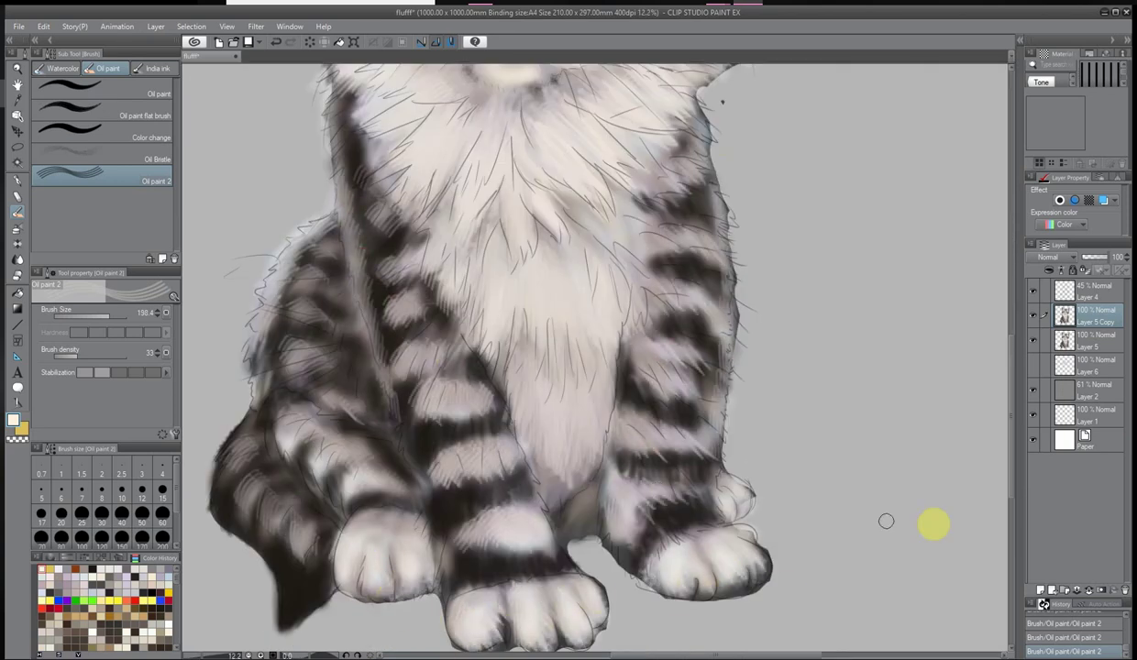
scroll(886, 521, "down", 3)
scroll(609, 464, "up", 2)
scroll(381, 388, "up", 2)
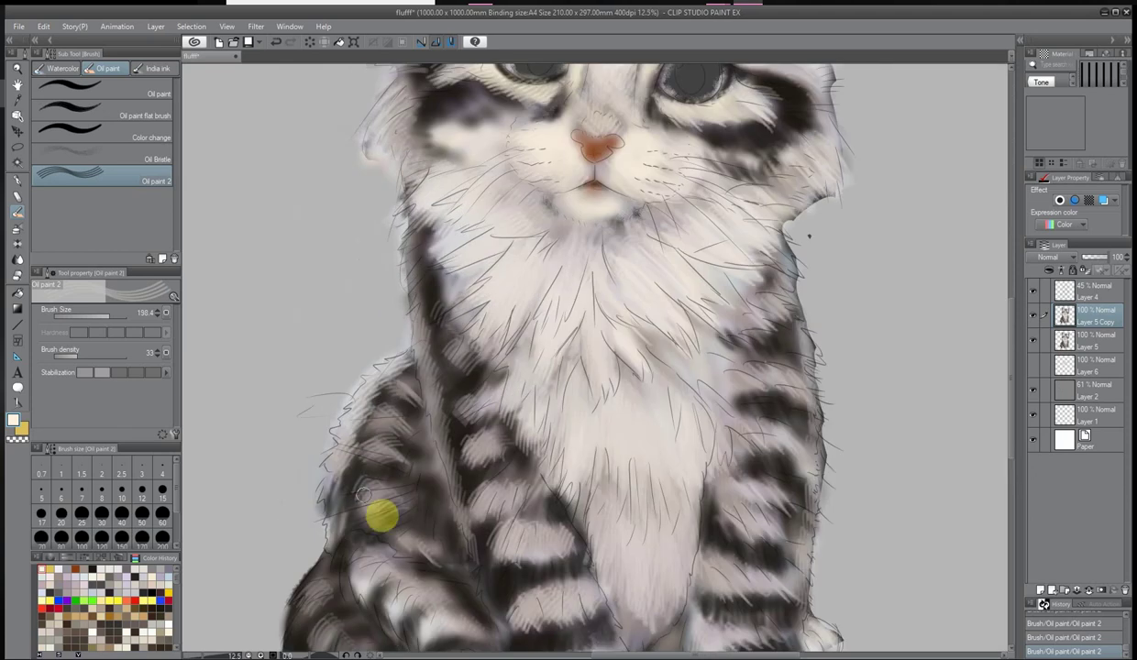
Add fine fur strands over the ears, forehead stripes and cheeks, blending the dark markings around the eyes
scroll(470, 129, "up", 2)
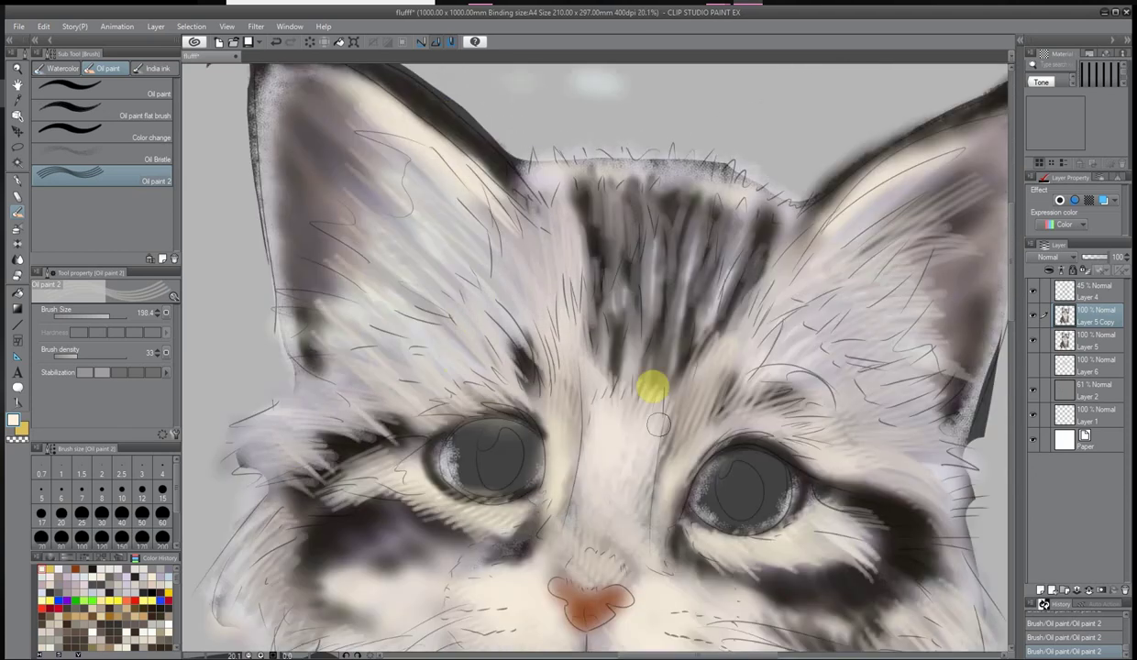
scroll(652, 387, "down", 1)
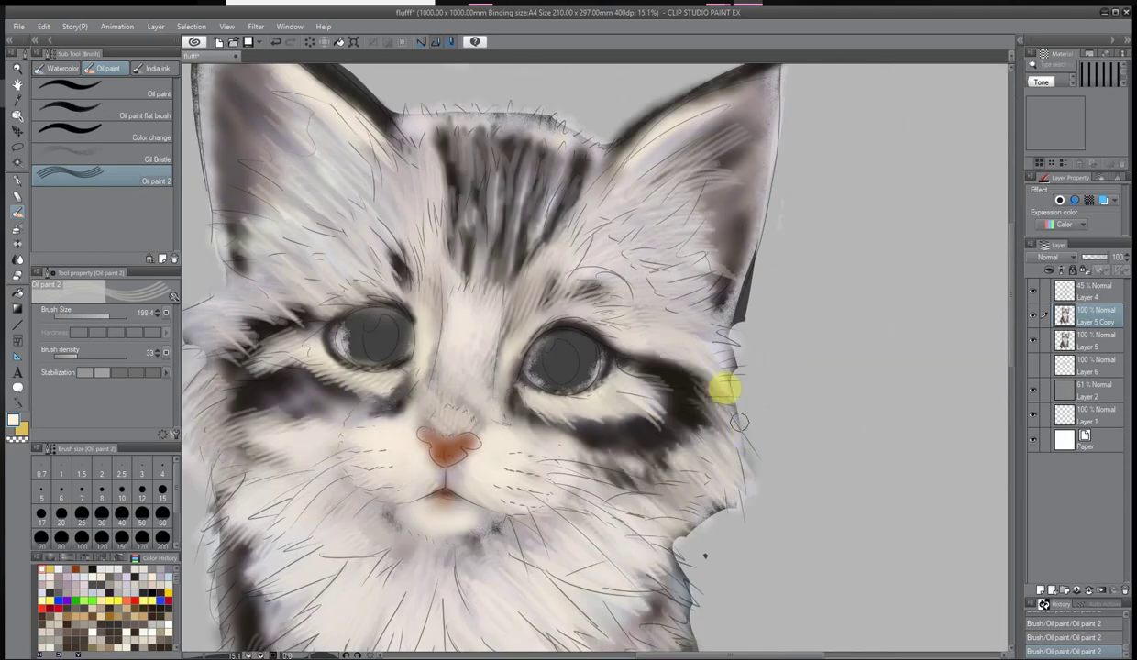
scroll(725, 390, "down", 1)
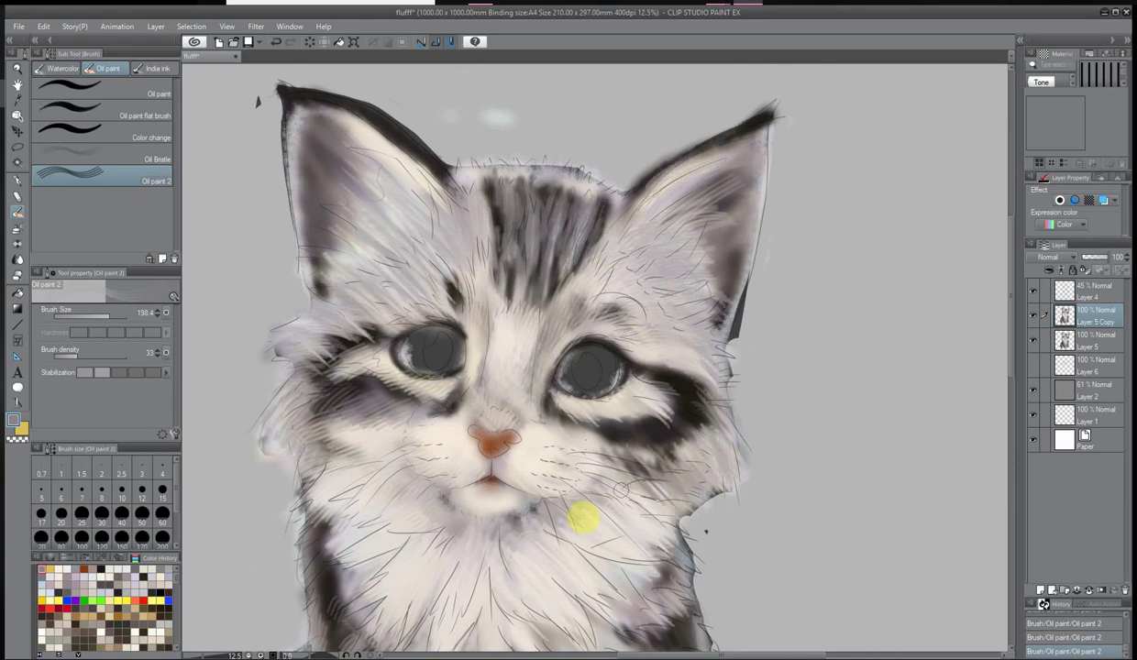
Paint grey fur strands under the chin and over the chest, haunch and tail
left_click_drag(584, 520, 520, 316)
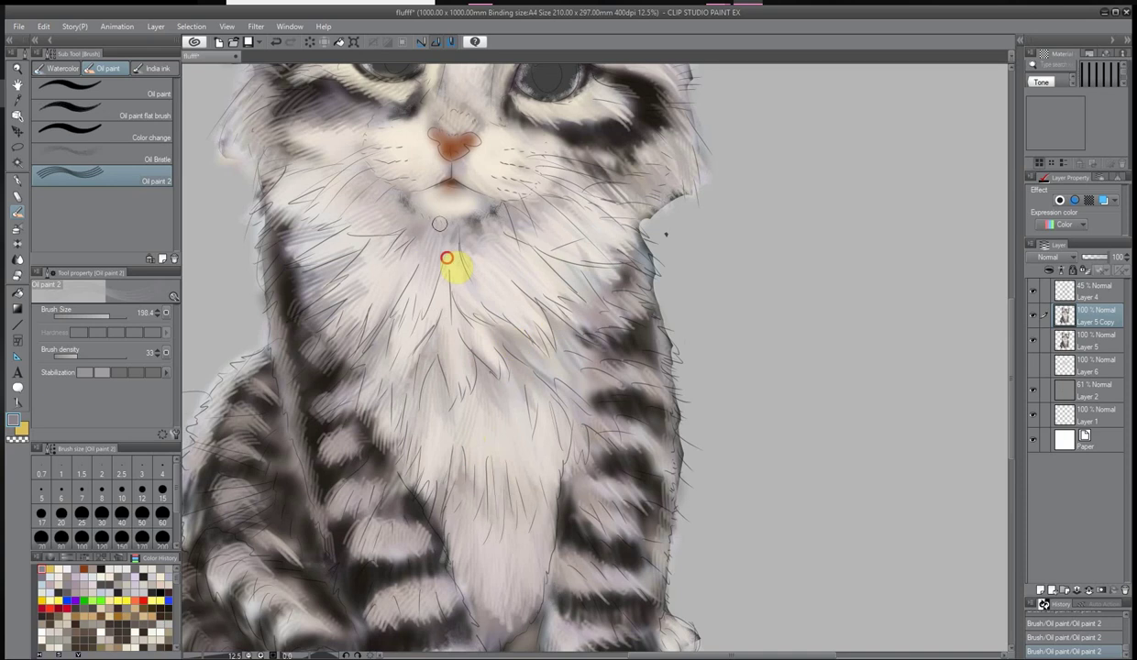
scroll(546, 489, "down", 2)
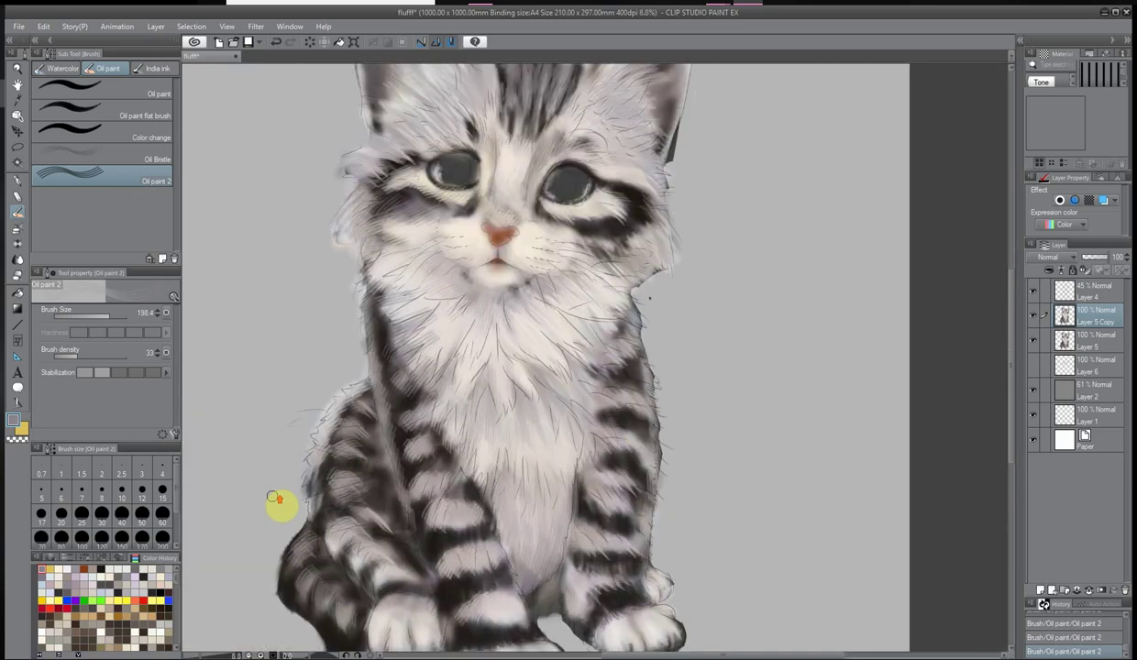
scroll(279, 502, "up", 1)
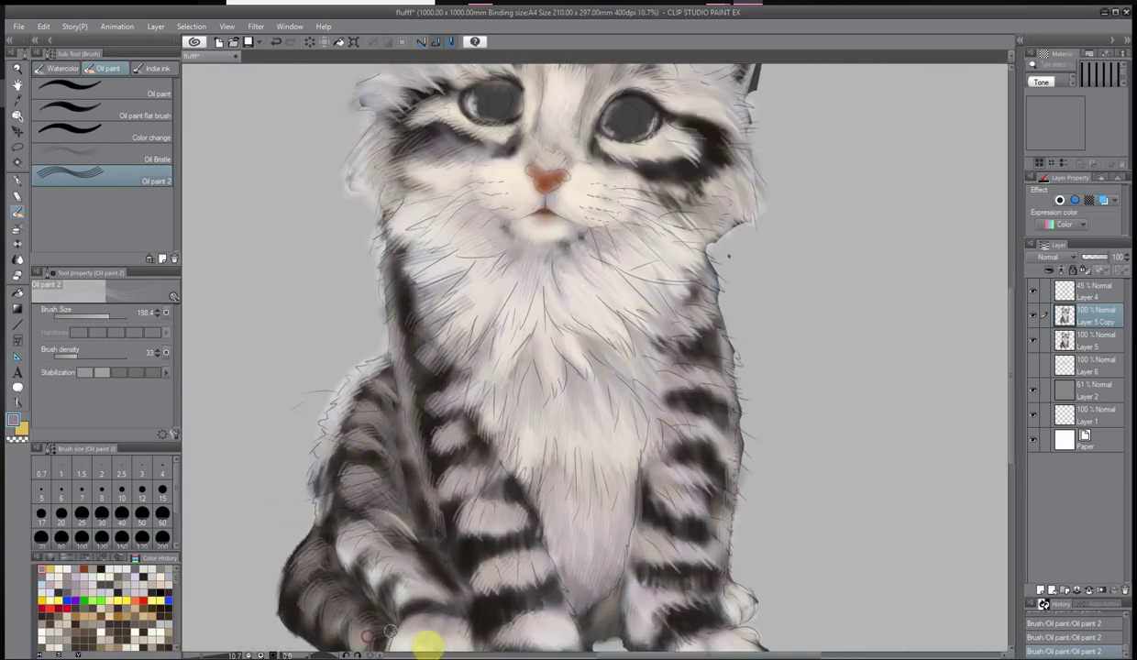
left_click_drag(426, 639, 437, 507)
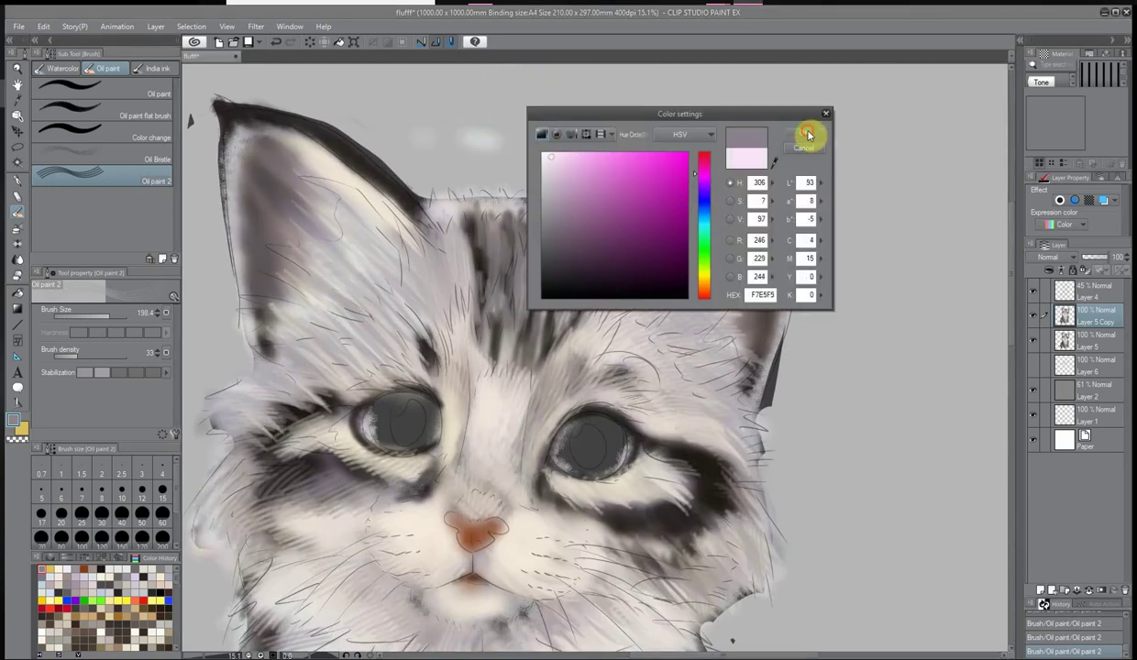
Choose the pale pink F7E5F5 and paint light fur strands over the eye markings, forehead and cheeks
left_click(807, 135)
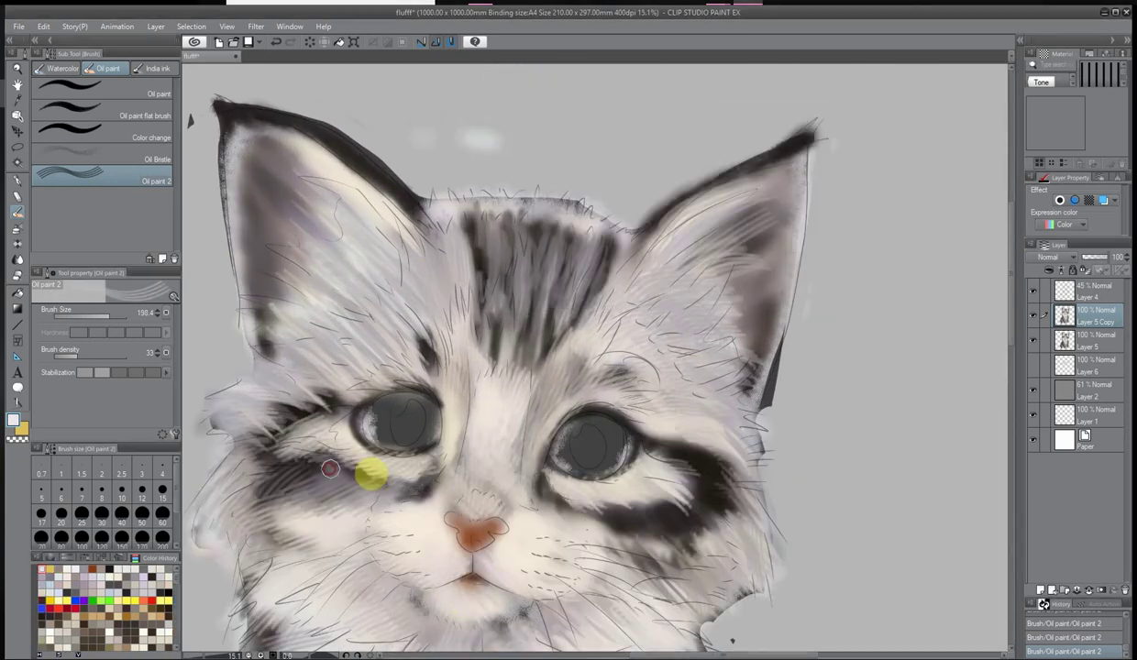
left_click(812, 132)
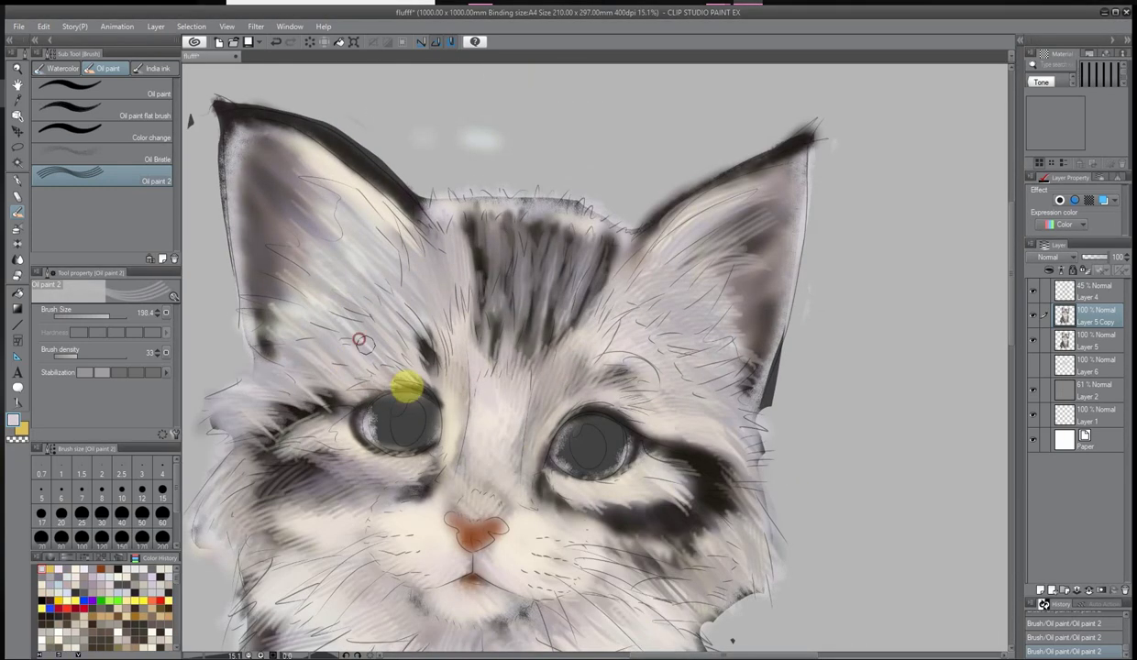
scroll(436, 509, "up", 1)
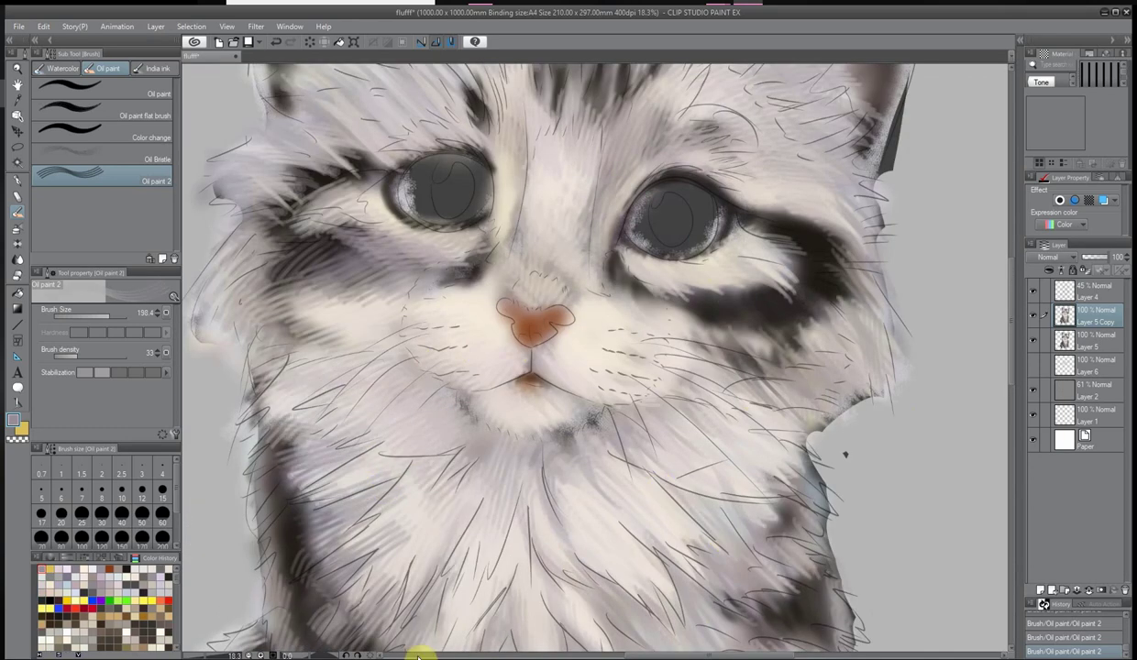
Switch to the Oil Bristle brush, set its size to 23.2 and paint fine strands over the muzzle and chest
left_click(107, 165)
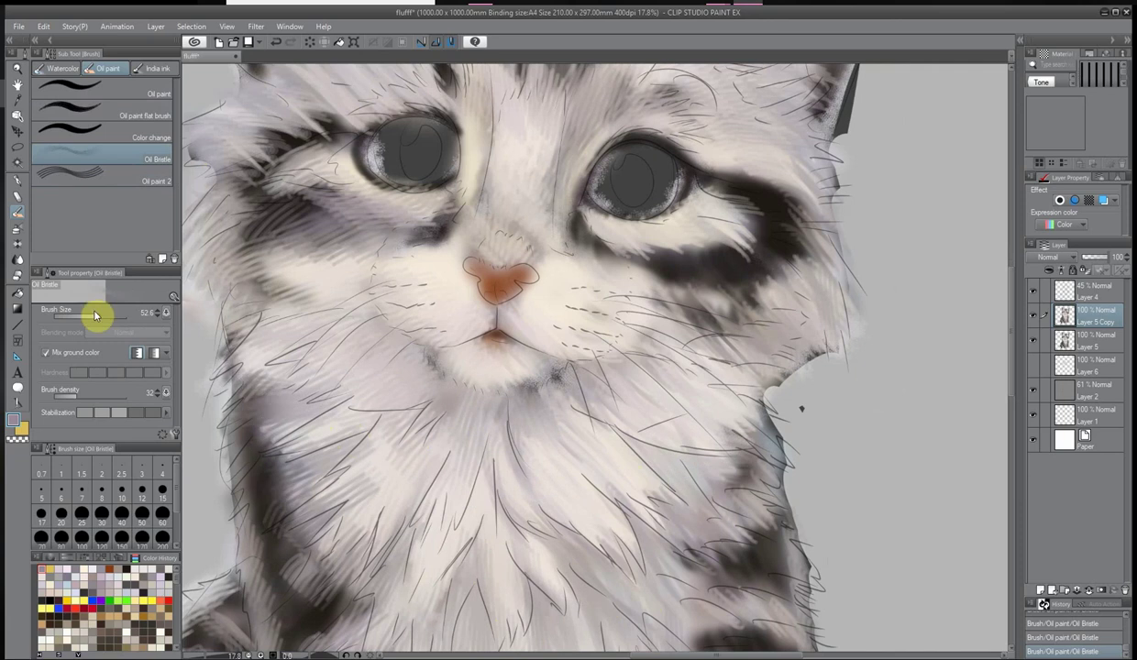
scroll(705, 550, "down", 3)
scroll(582, 125, "up", 3)
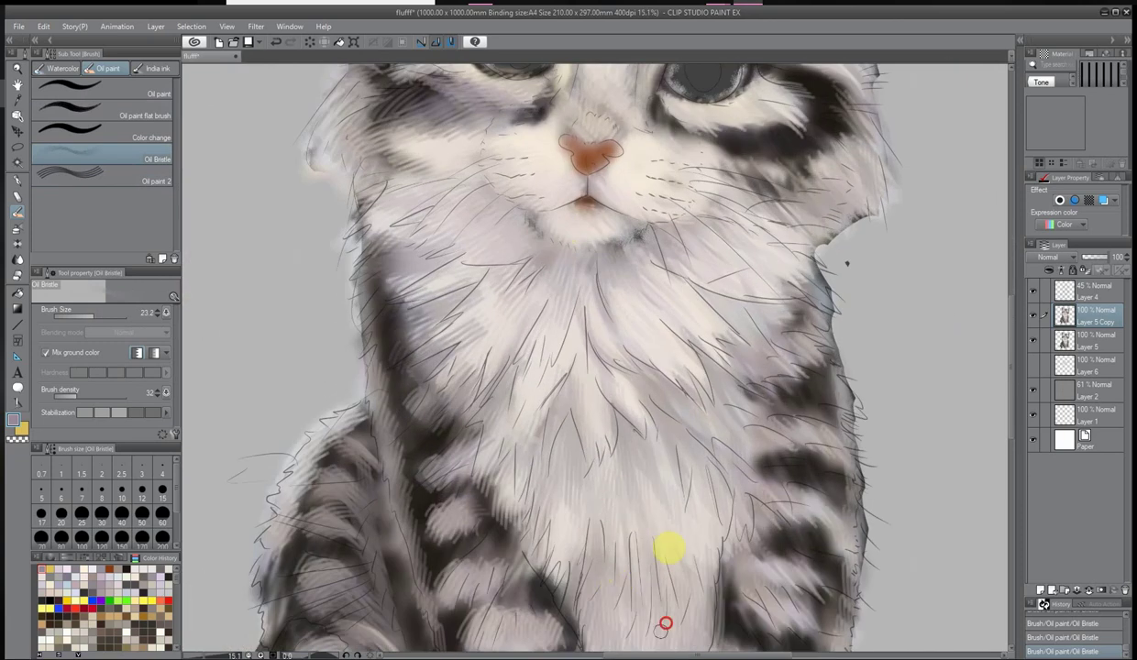
scroll(738, 546, "down", 2)
scroll(490, 462, "up", 1)
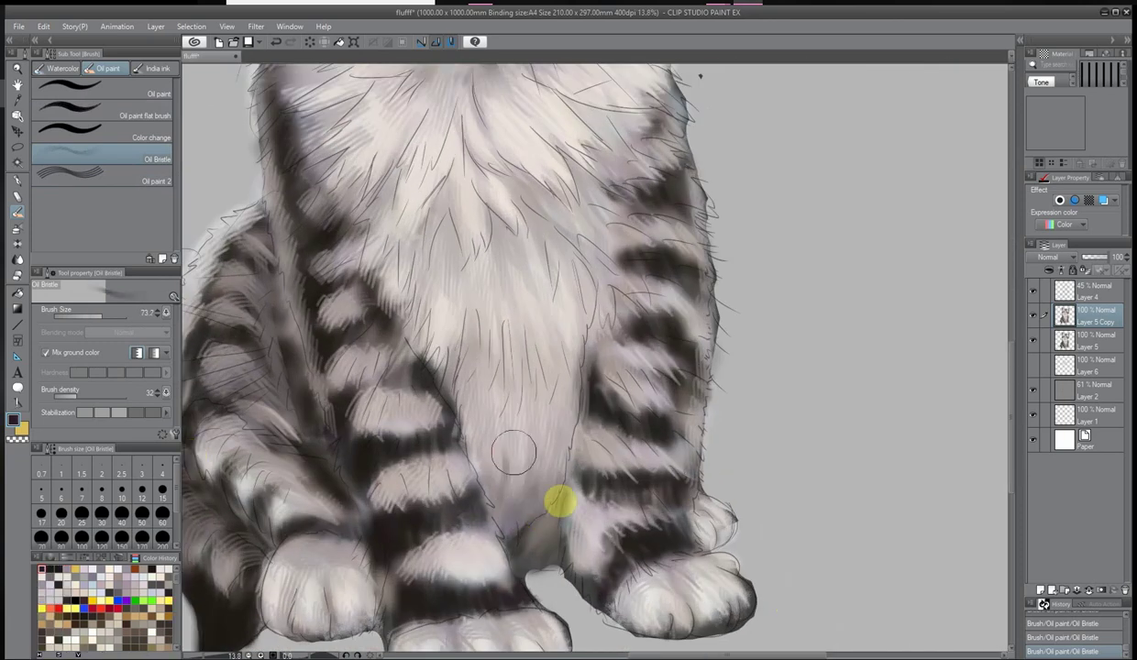
Set the Oil Bristle density to 51 and brush soft shading into the lower chest, between the front legs and under the chin
left_click(89, 396)
mouse_move(518, 413)
left_mouse_down()
mouse_move(459, 401)
mouse_move(564, 293)
left_mouse_up()
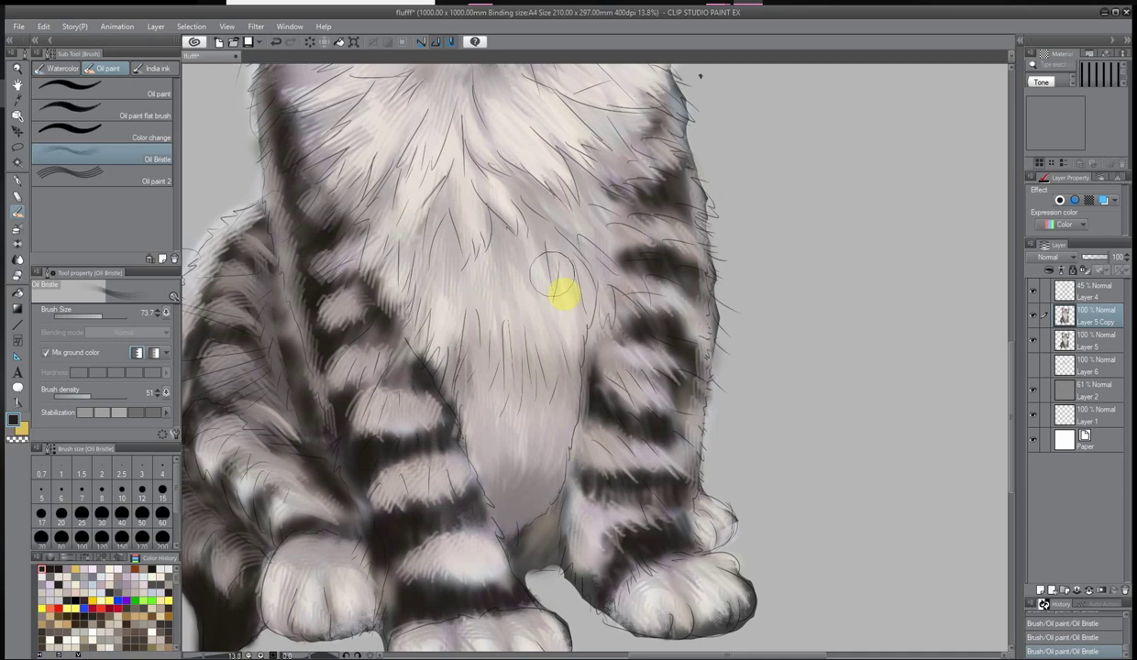
scroll(596, 230, "up", 4)
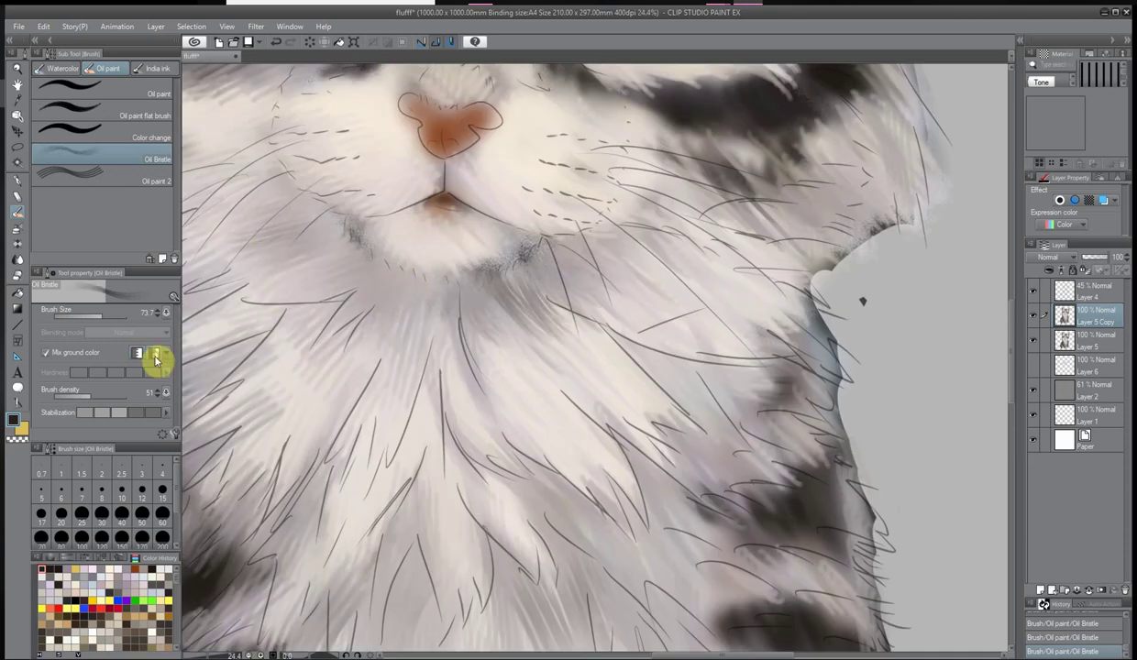
left_click(316, 190)
scroll(633, 302, "down", 5)
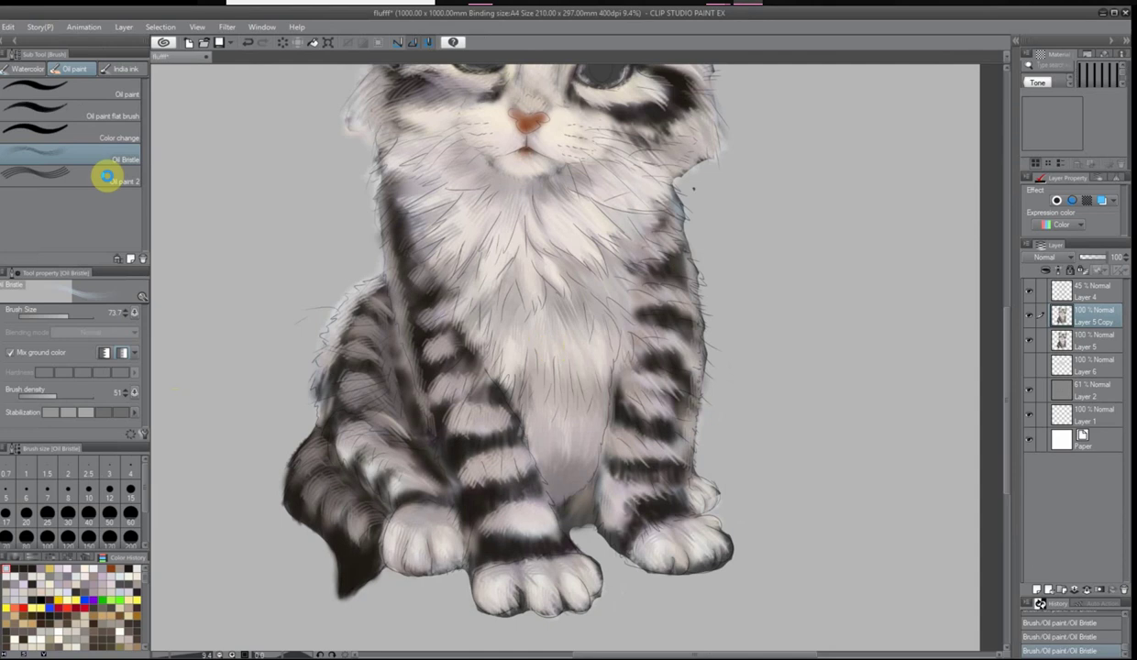
Paint pale blue fur strands over the forehead, cheeks and chest with Oil Bristle at size 35.1 and density 93
scroll(454, 538, "up", 2)
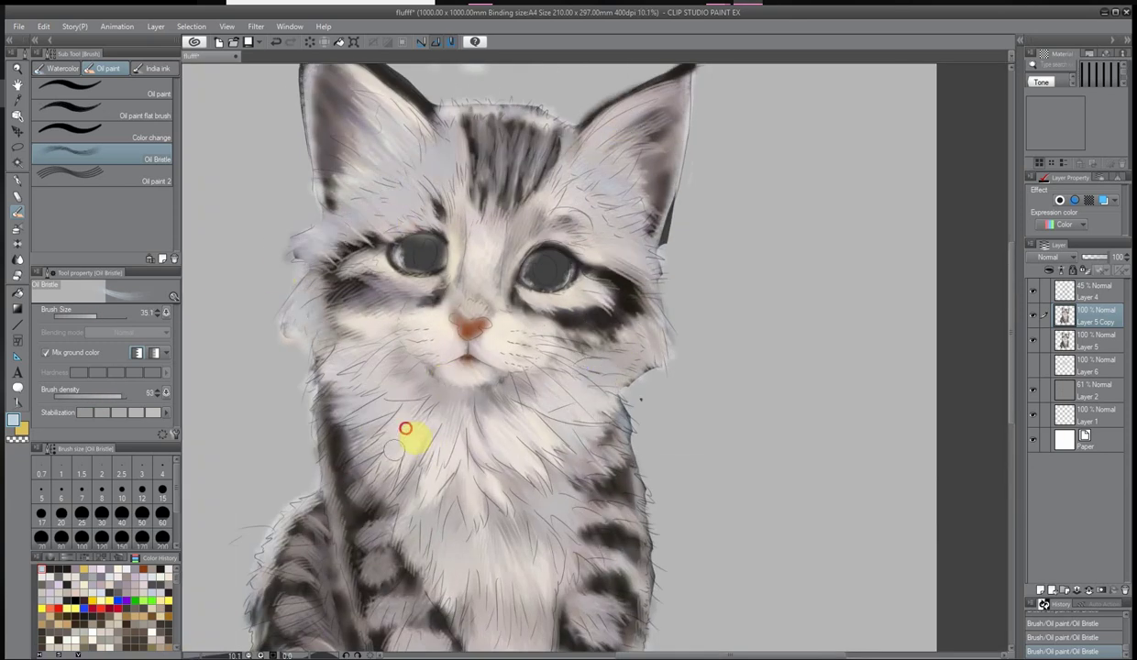
scroll(341, 414, "down", 2)
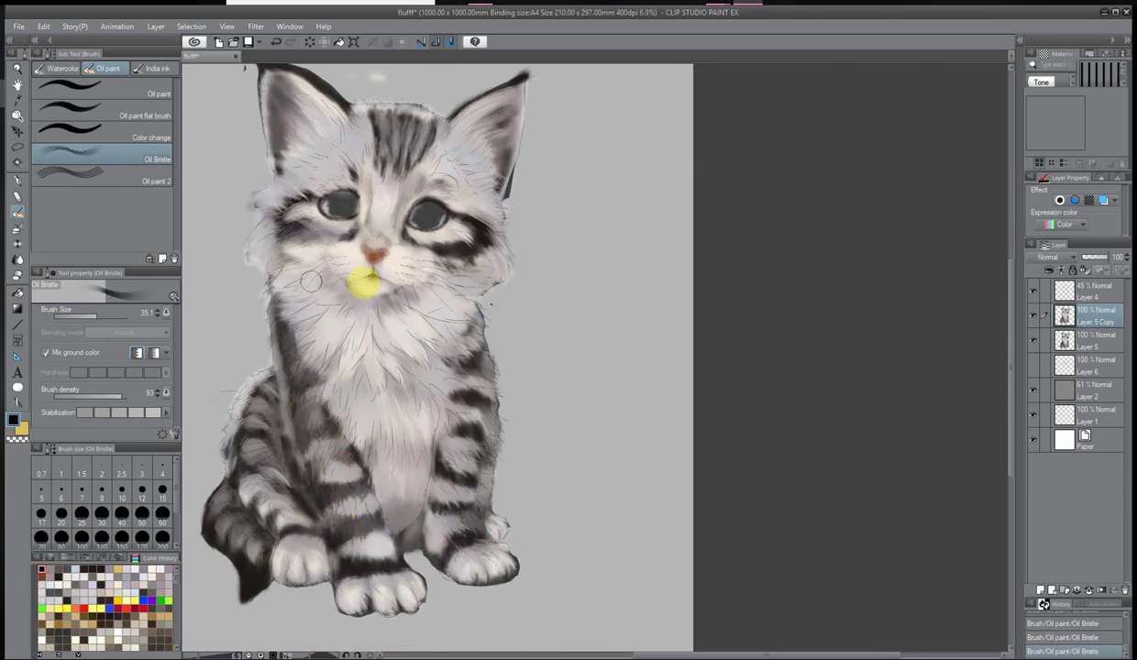
scroll(332, 515, "up", 3)
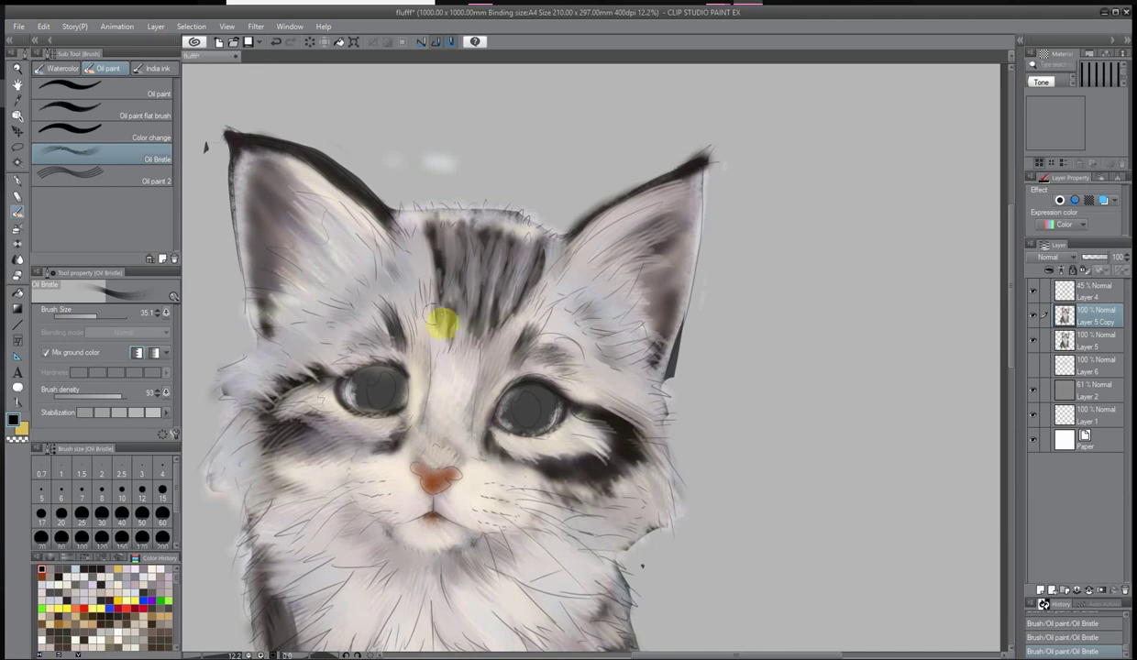
Add a new raster layer and paint black fur strands over the forehead stripes, eye markings and front leg stripes
key("ctrl+shift+n")
mouse_move(441, 259)
left_mouse_down()
mouse_move(467, 275)
mouse_move(541, 247)
mouse_move(574, 440)
mouse_move(380, 435)
left_mouse_up()
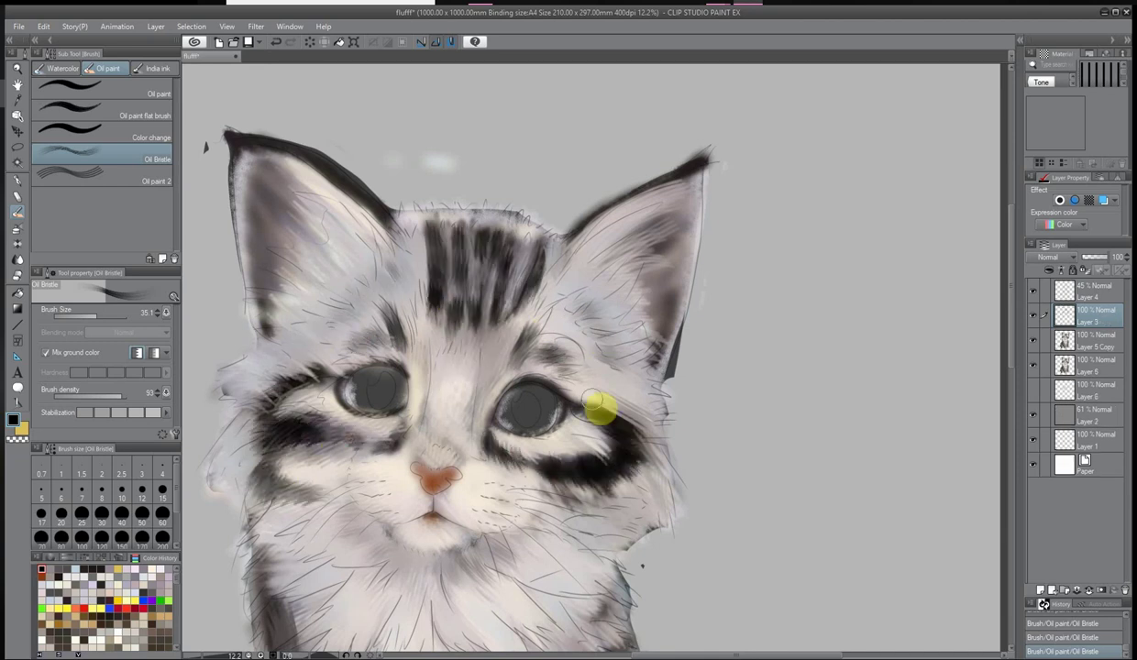
scroll(513, 367, "down", 1)
scroll(545, 114, "down", 2)
scroll(502, 508, "up", 1)
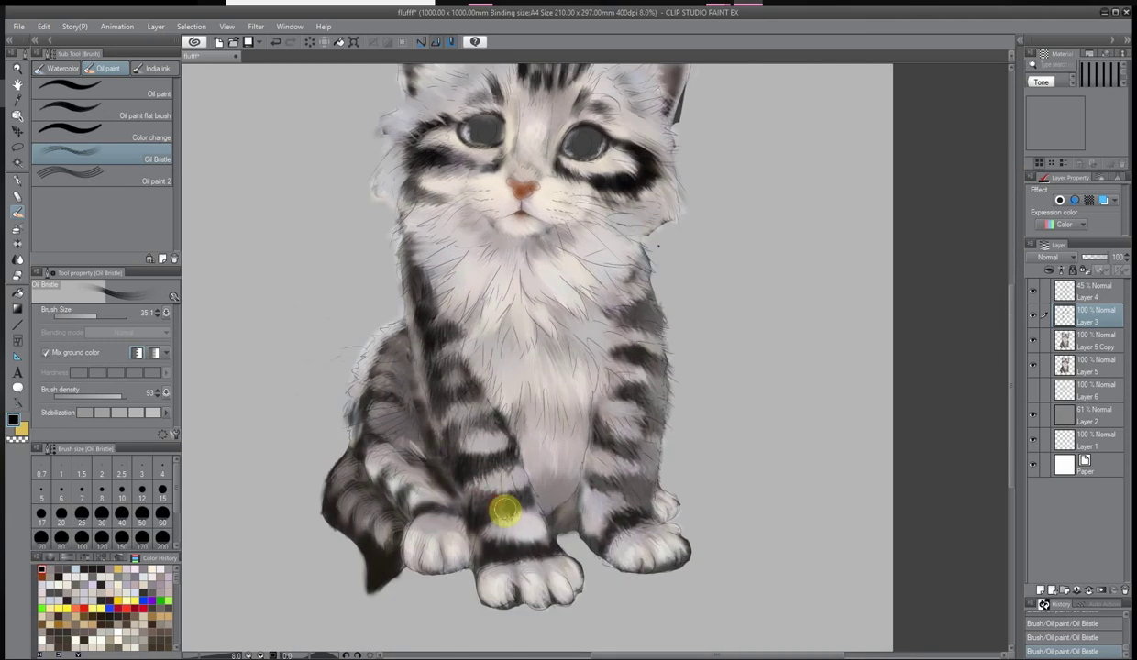
mouse_move(502, 508)
left_mouse_down()
mouse_move(611, 443)
mouse_move(631, 490)
mouse_move(657, 371)
left_mouse_up()
Paint black fur strands over the haunch stripes and merge the stripe layer with the layer below
mouse_move(419, 462)
left_mouse_down()
mouse_move(394, 364)
mouse_move(357, 420)
mouse_move(358, 521)
left_mouse_up()
scroll(481, 444, "down", 1)
right_click(1035, 318)
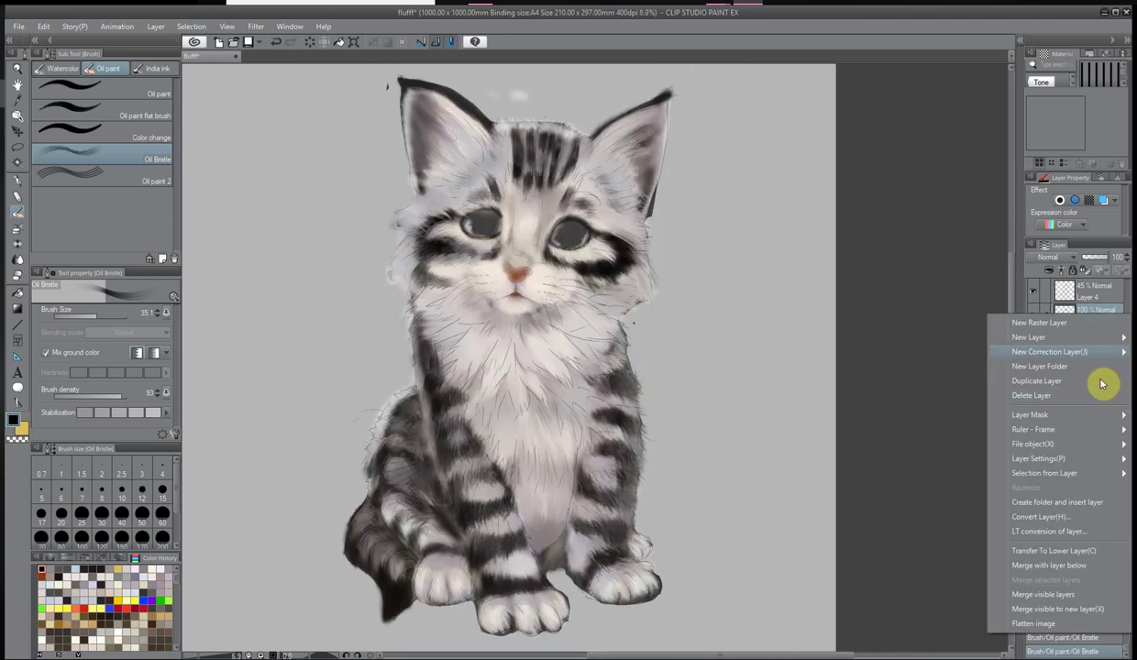
left_click(1095, 381)
Pick a pale blue and paint light fur strands along the outer edge of the chest and shoulder
scroll(587, 229, "up", 2)
left_click(330, 424, "alt")
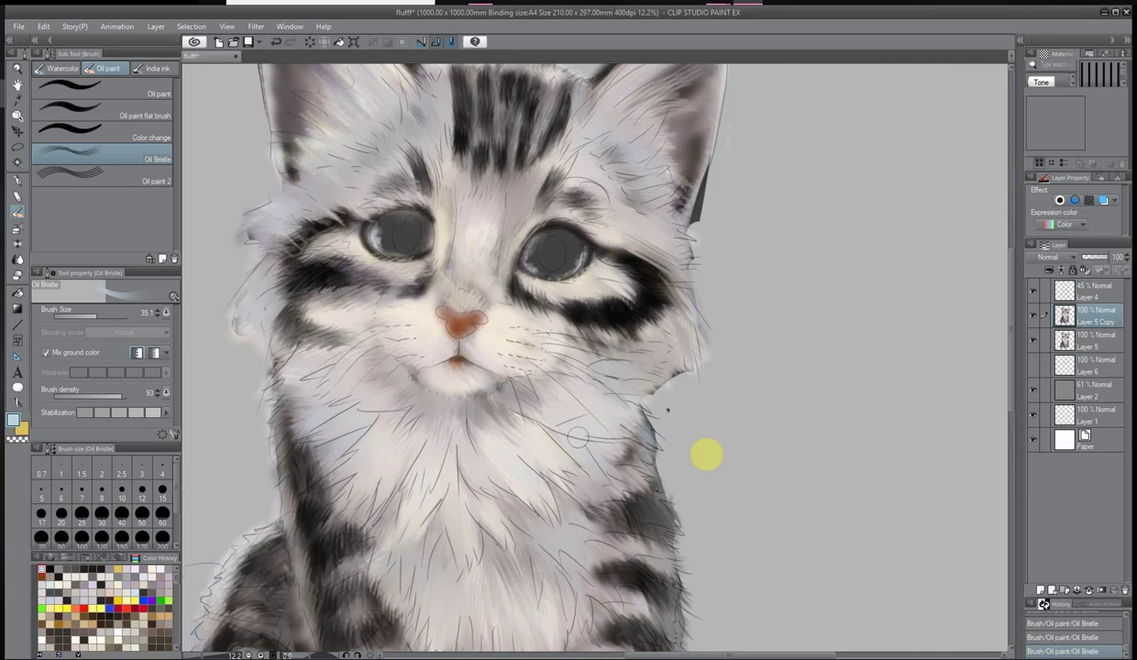
left_click_drag(301, 550, 277, 490)
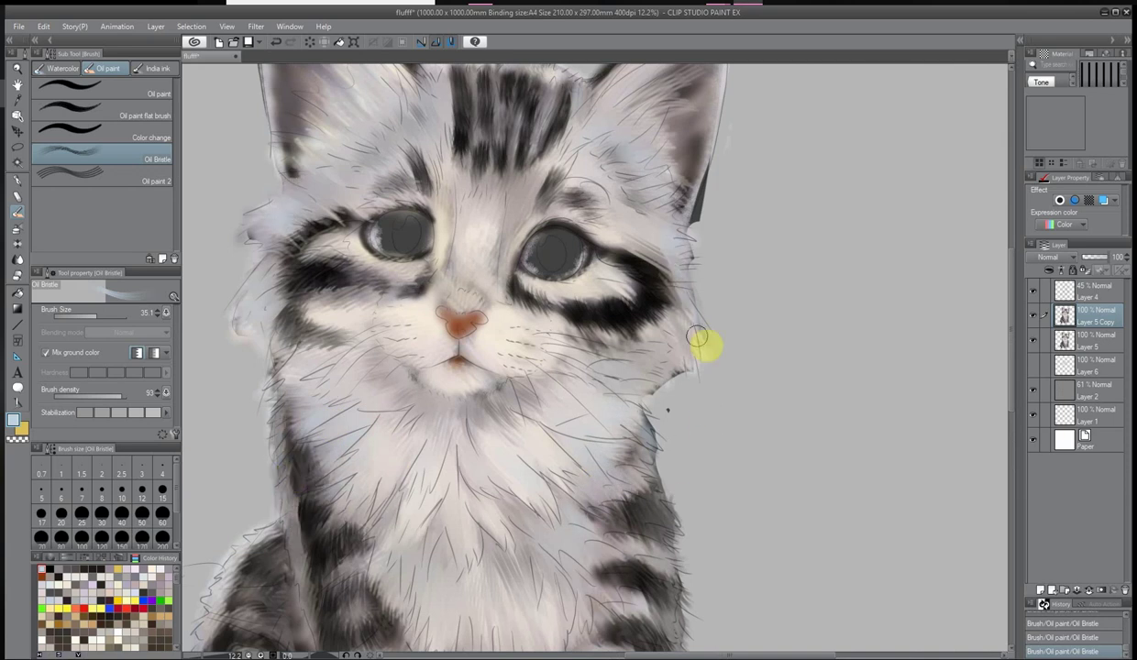
Add a new raster layer and paint pale peach fur strands over the chest and the light gaps between the front leg stripes
key("ctrl+shift+n")
scroll(479, 576, "up", 1)
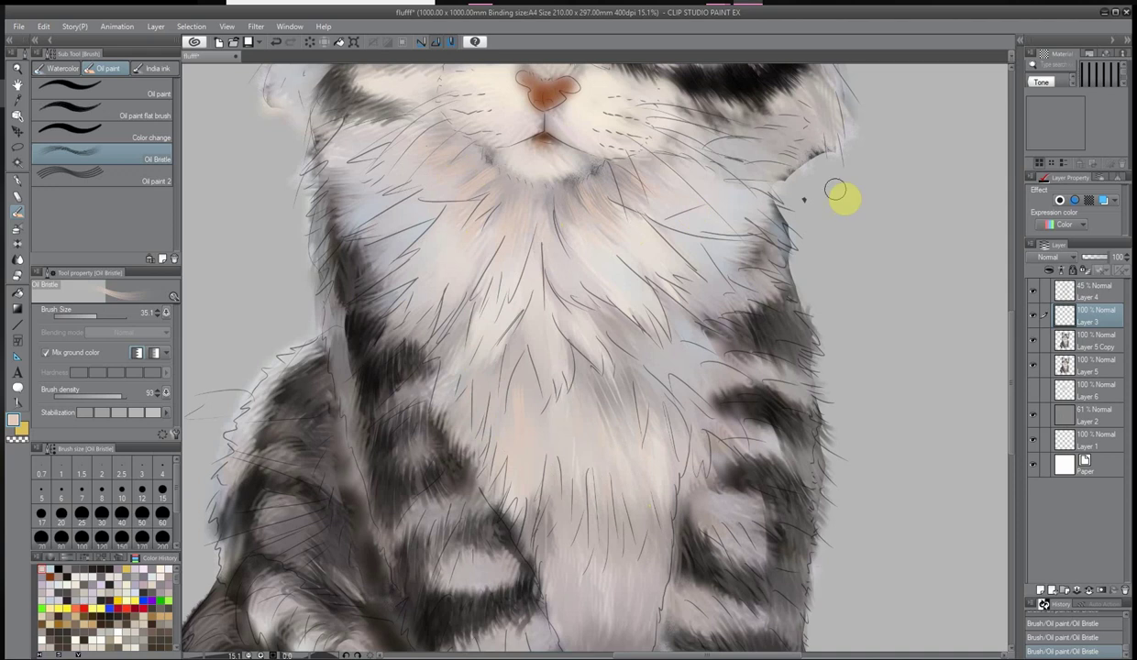
scroll(616, 403, "down", 2)
scroll(568, 508, "up", 1)
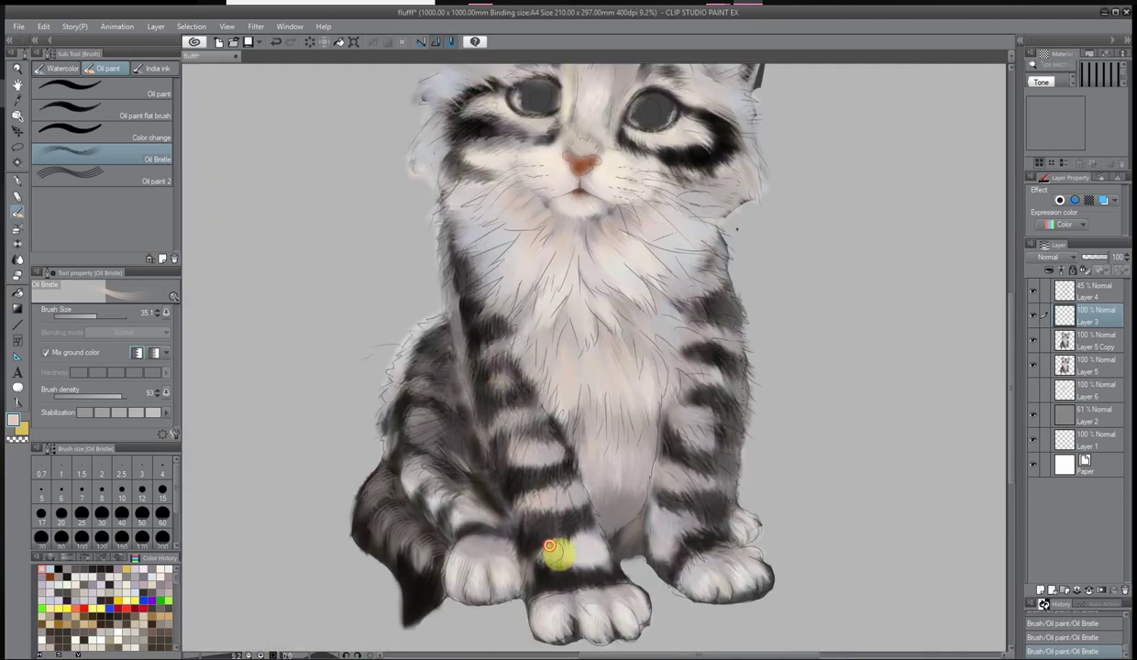
left_click_drag(724, 410, 744, 290)
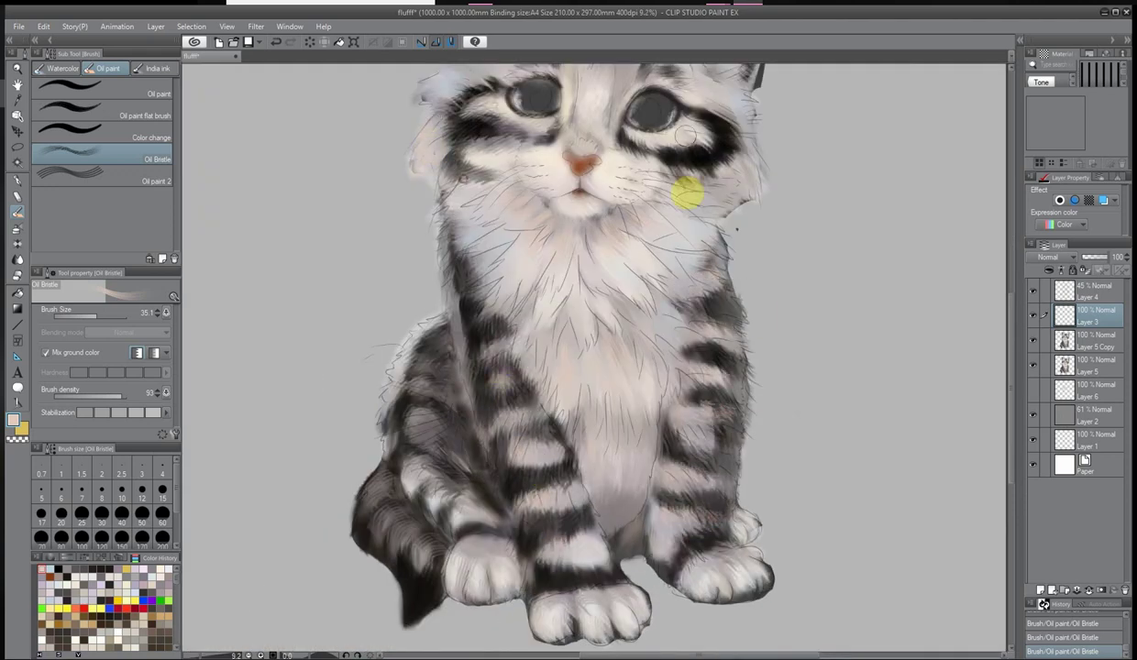
Paint pale peach fur strands inside both ears, over the nose bridge and along the tail
scroll(642, 257, "down", 3)
scroll(333, 234, "up", 5)
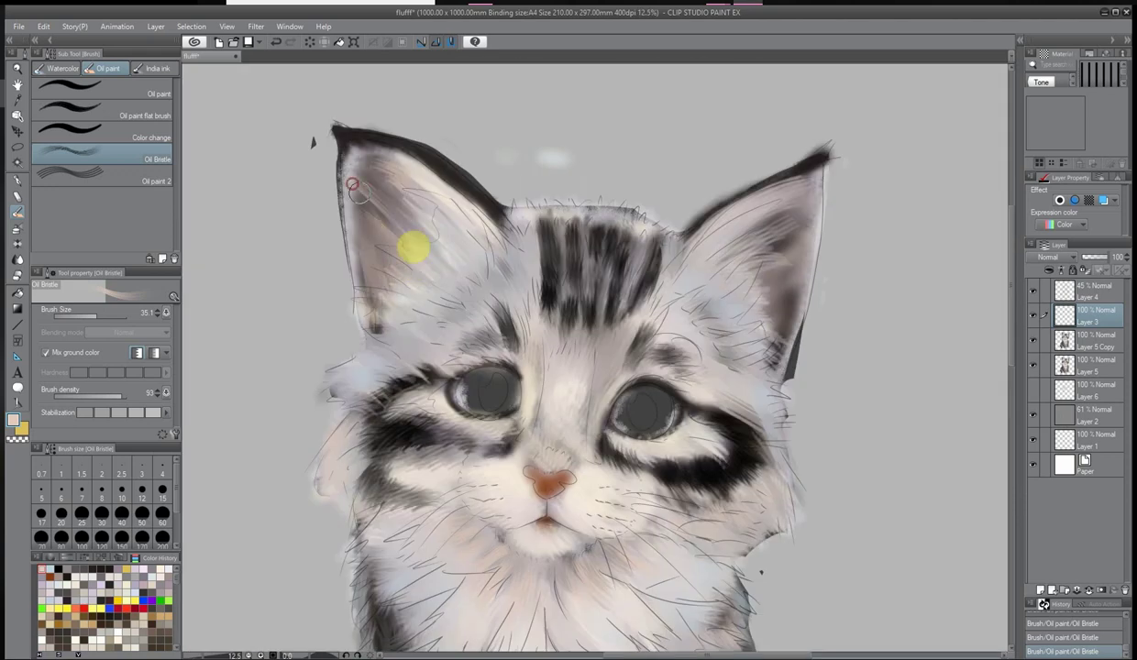
mouse_move(765, 206)
left_mouse_down()
mouse_move(774, 408)
mouse_move(838, 188)
left_mouse_up()
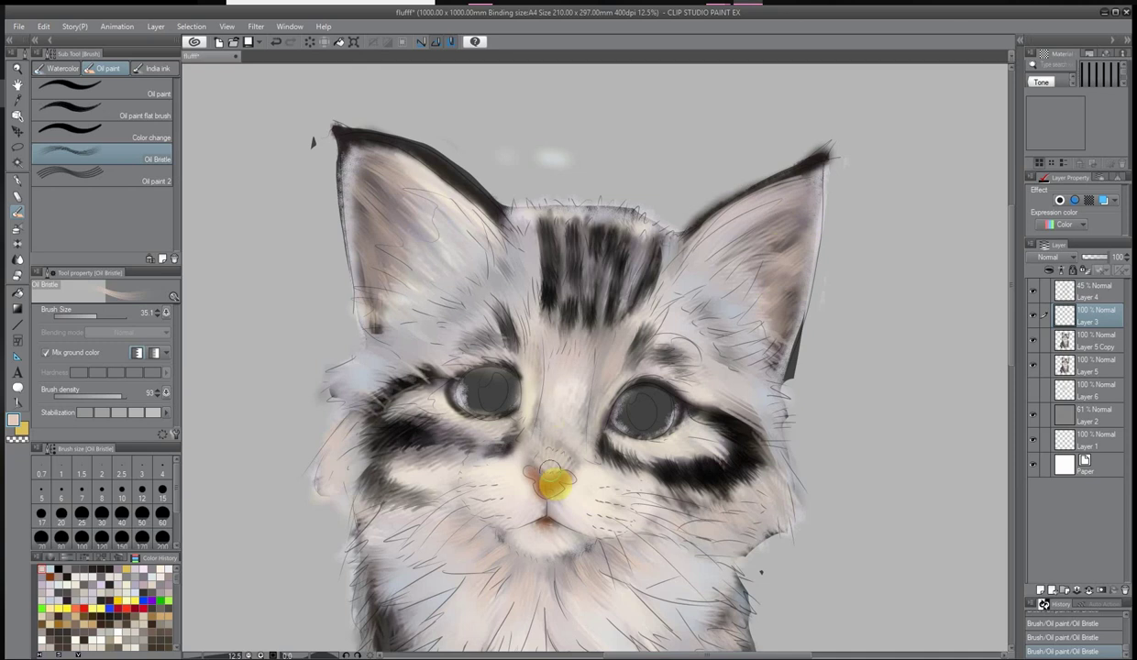
scroll(412, 473, "down", 3)
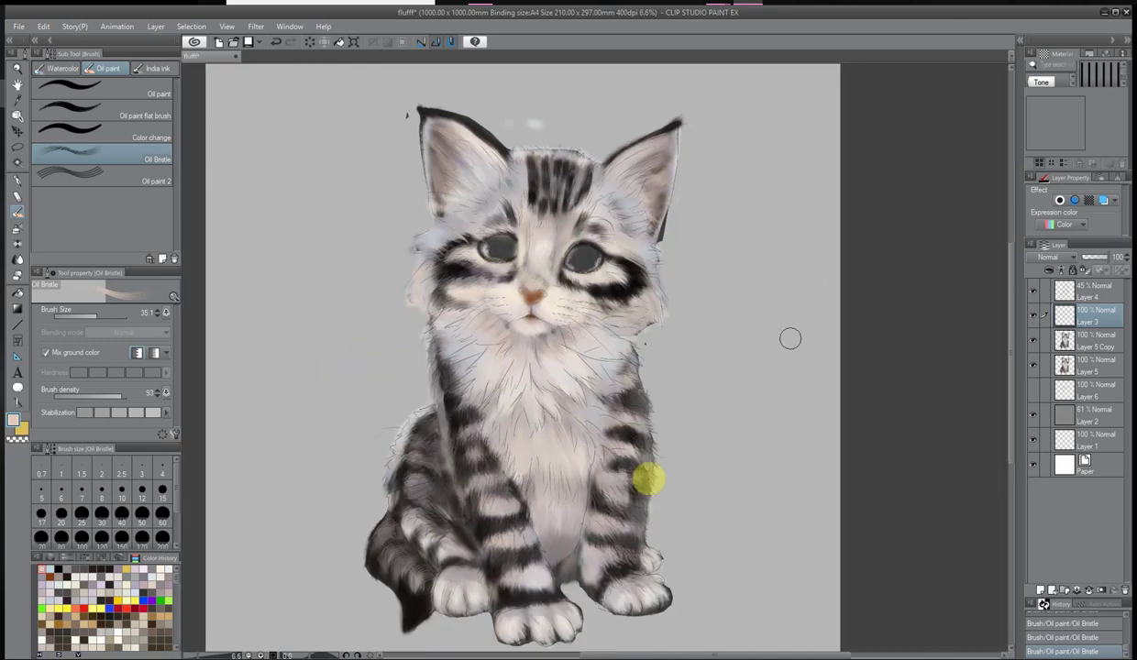
scroll(548, 295, "up", 2)
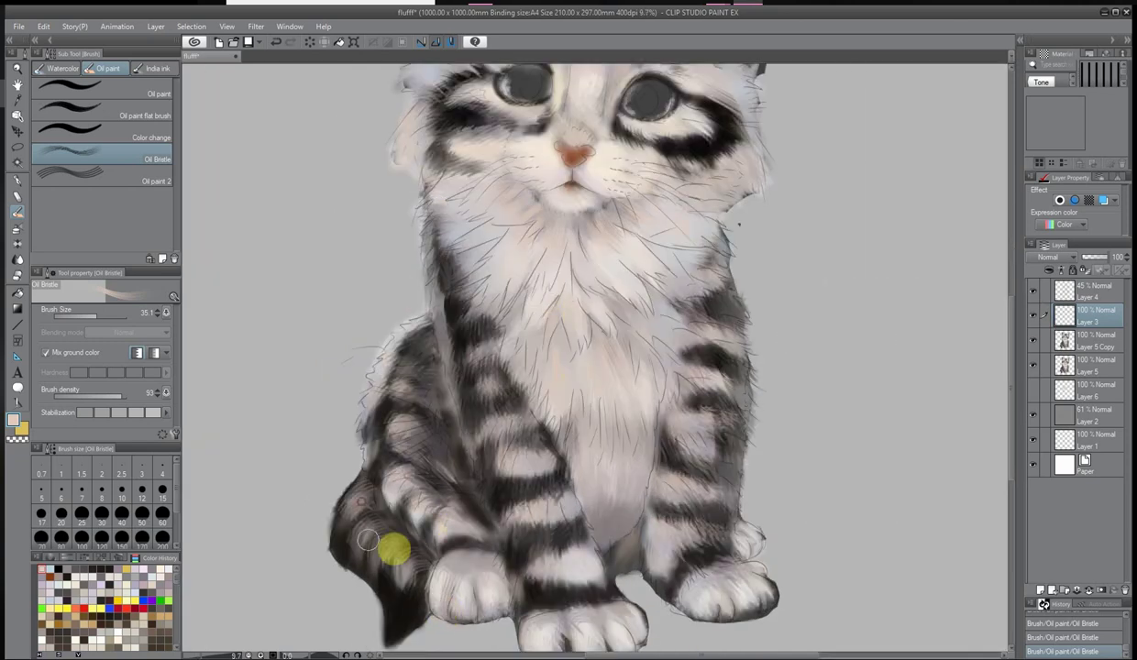
Pick a light cream and paint fur strands over the chest, cheeks, brows and forehead
scroll(781, 300, "up", 1)
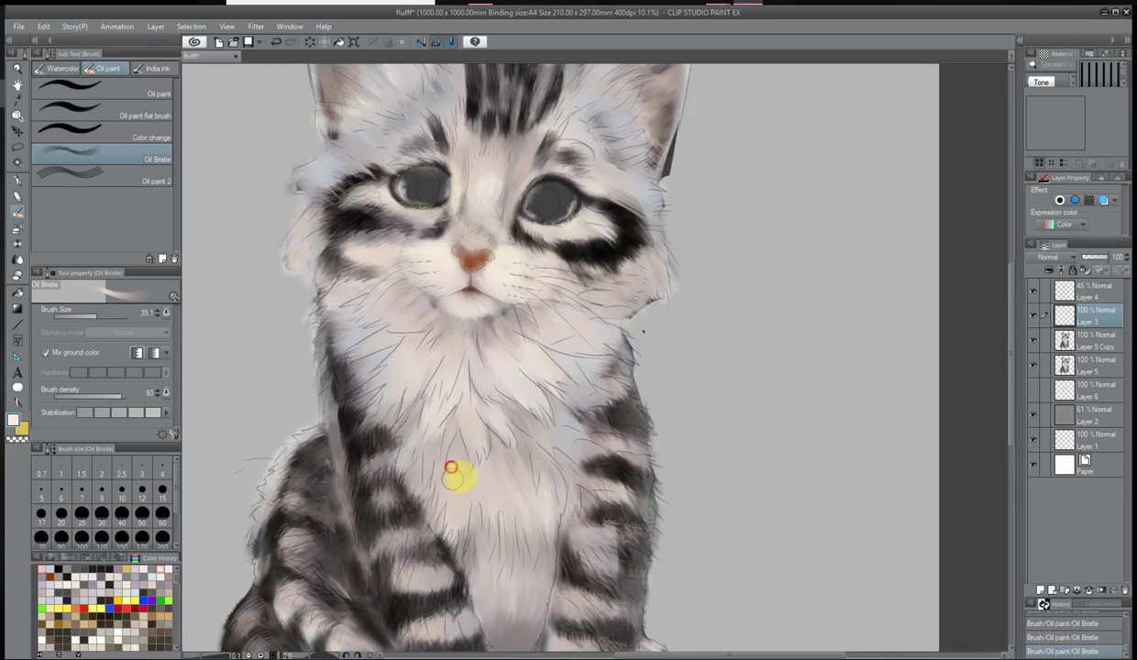
left_click_drag(477, 568, 532, 642)
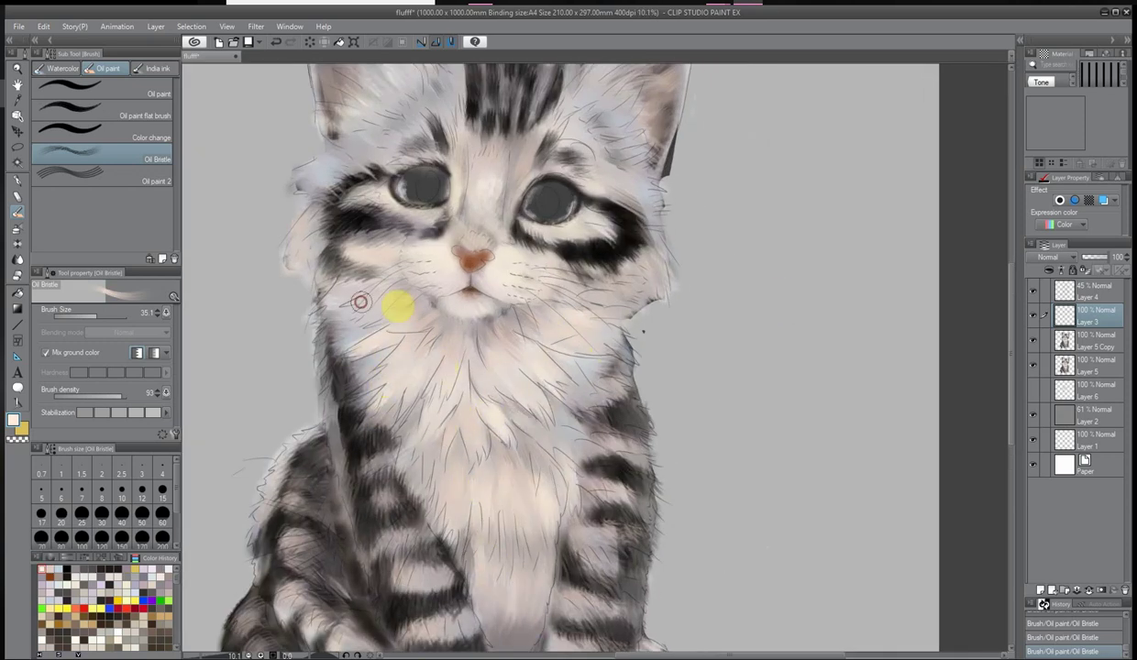
scroll(470, 360, "up", 3)
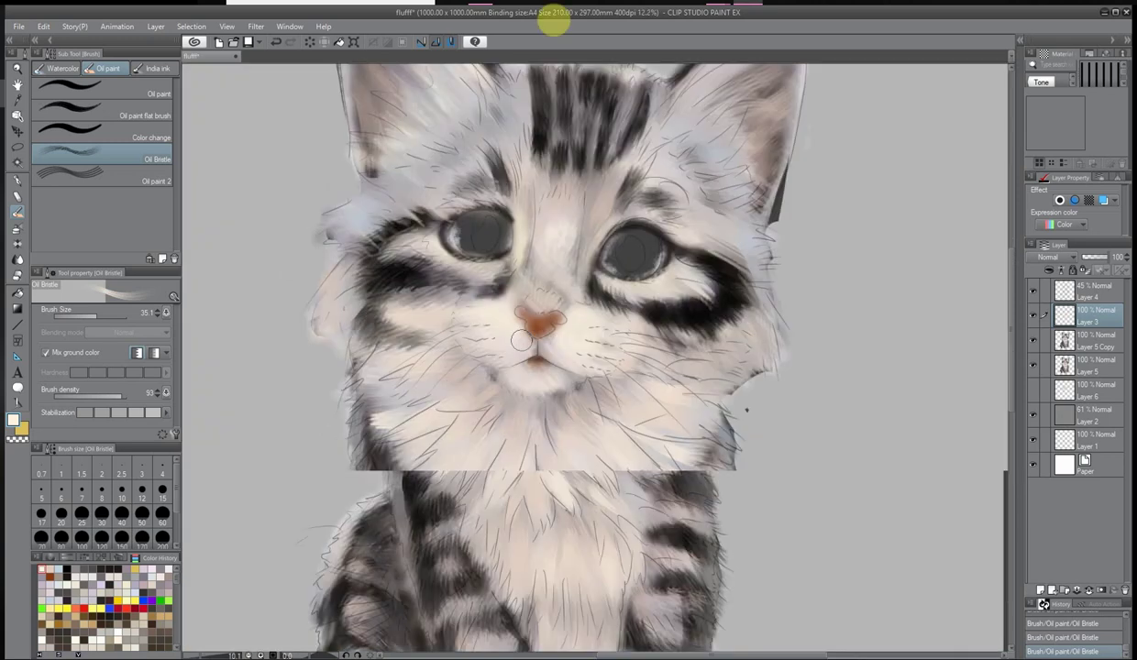
left_click_drag(451, 287, 358, 253)
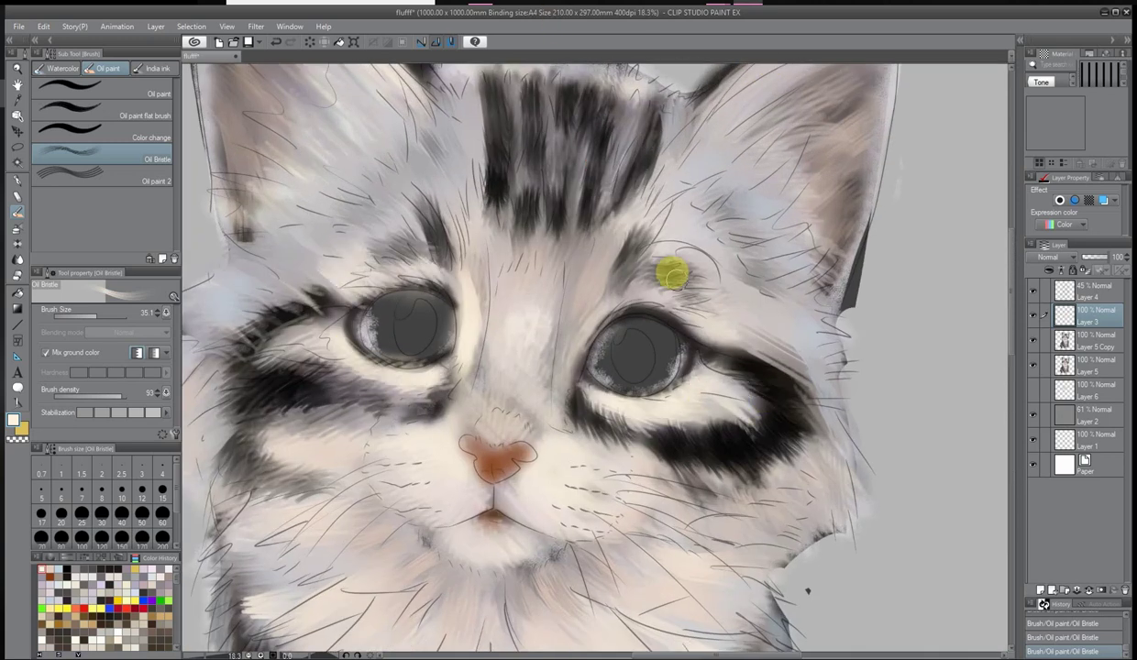
scroll(520, 242, "down", 2)
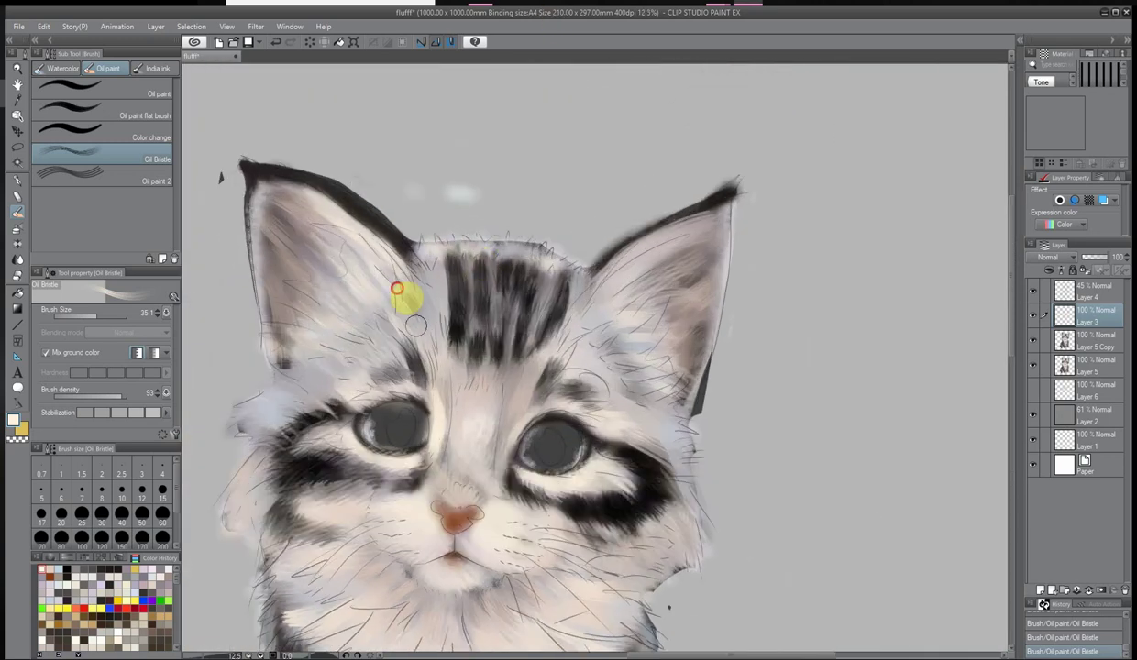
scroll(750, 208, "down", 2)
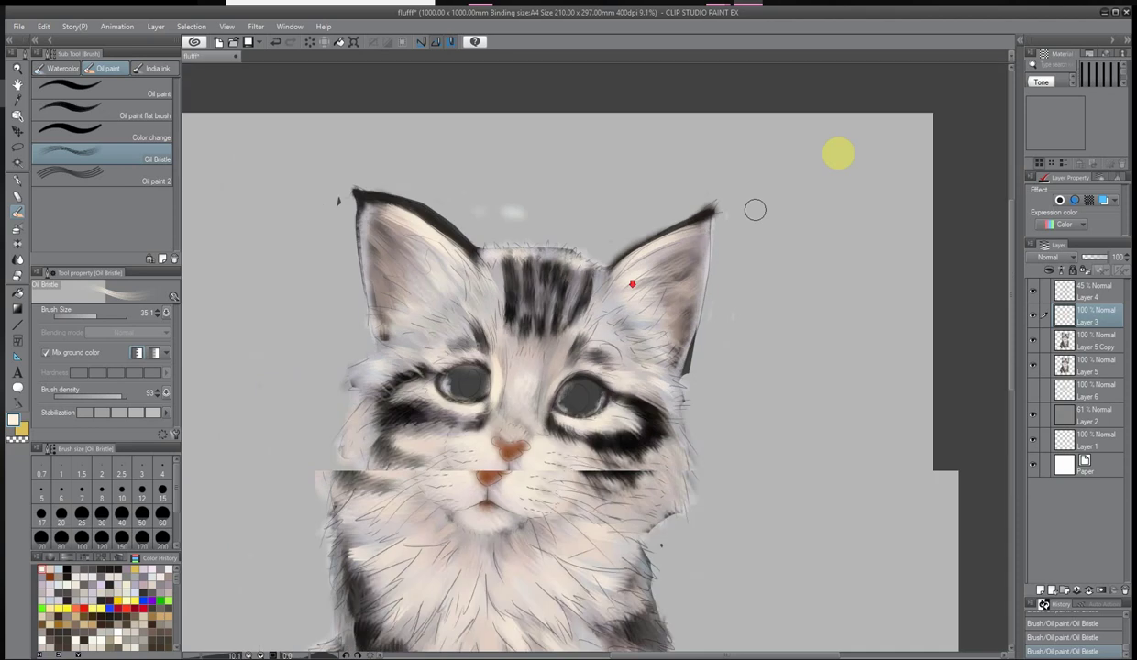
Pick a soft pinkish beige and paint fur strands between the leg and haunch stripes and inside the ears
left_click(14, 421)
key("Return")
mouse_move(500, 468)
left_mouse_down()
mouse_move(457, 432)
mouse_move(473, 550)
left_mouse_up()
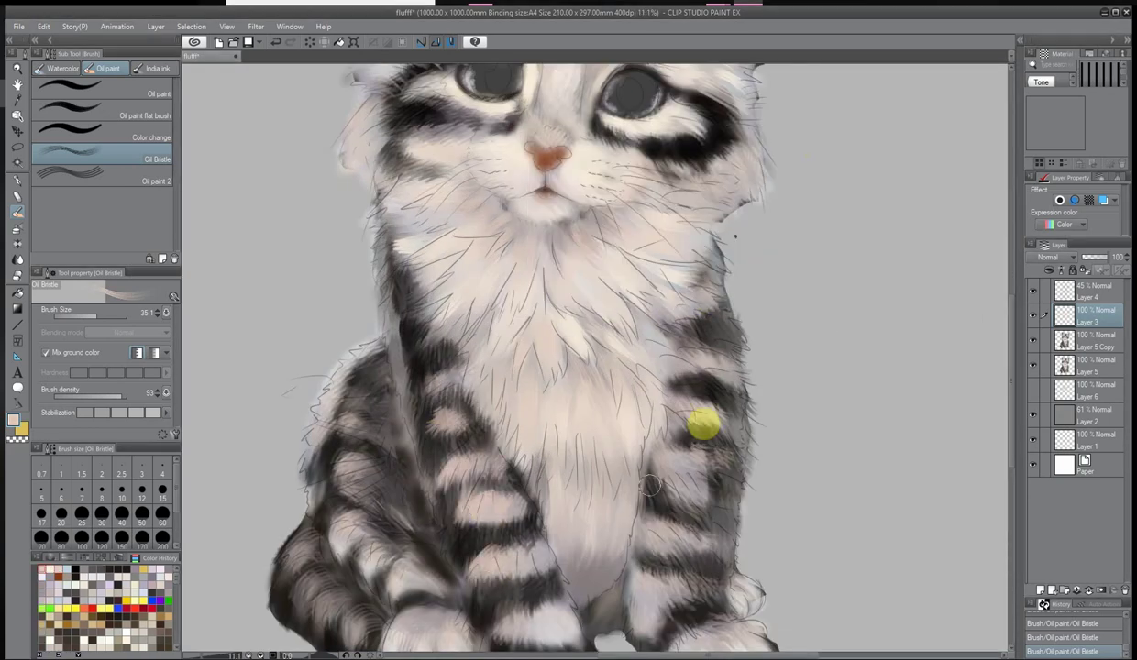
scroll(715, 410, "down", 2)
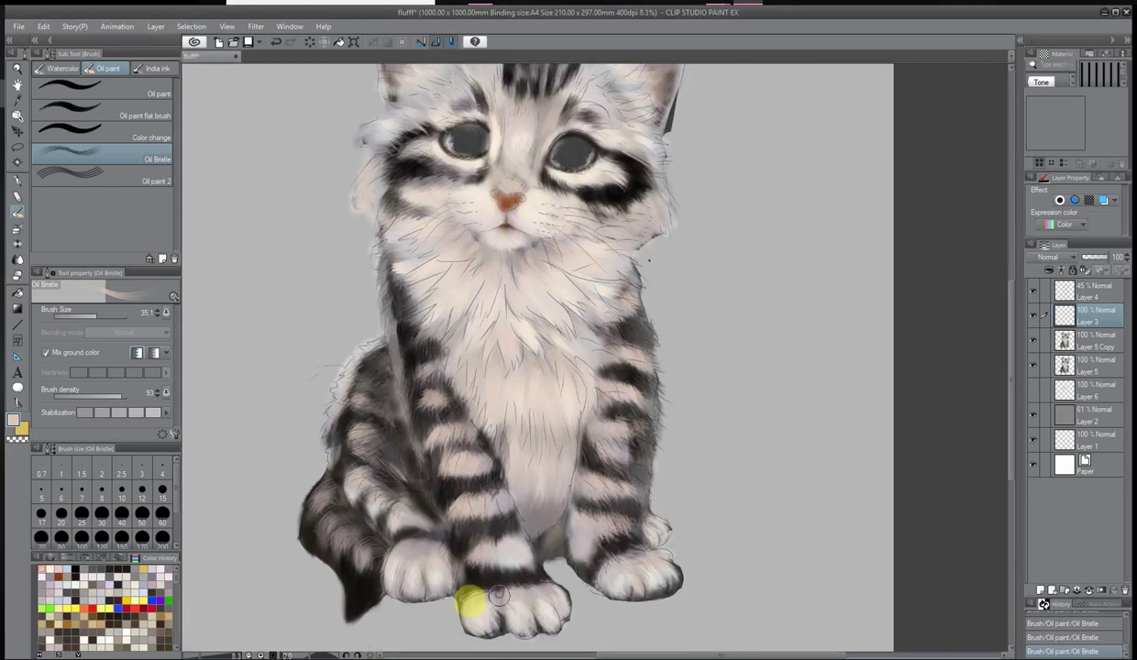
scroll(503, 74, "up", 3)
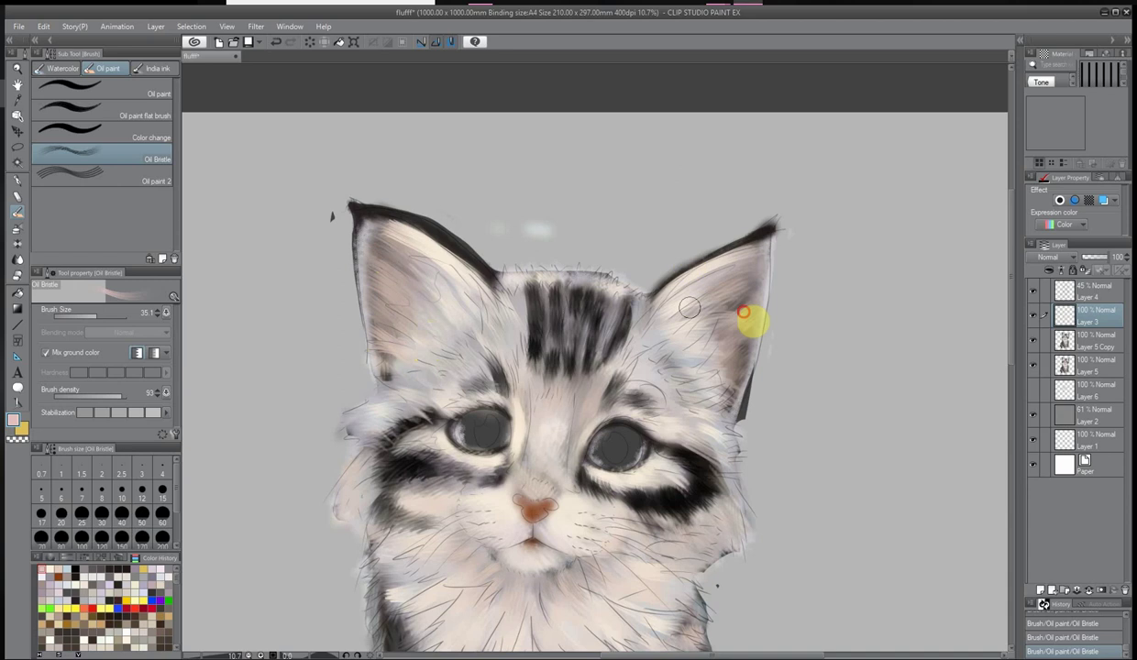
Pick a very pale blue and paint fur strands over the forehead, brows, cheeks and ear bases
left_click(106, 575)
mouse_move(452, 399)
left_mouse_down()
mouse_move(691, 381)
mouse_move(548, 314)
mouse_move(605, 362)
mouse_move(376, 508)
mouse_move(722, 526)
left_mouse_up()
mouse_move(460, 537)
left_mouse_down()
mouse_move(710, 443)
mouse_move(678, 504)
left_mouse_up()
scroll(465, 361, "down", 2)
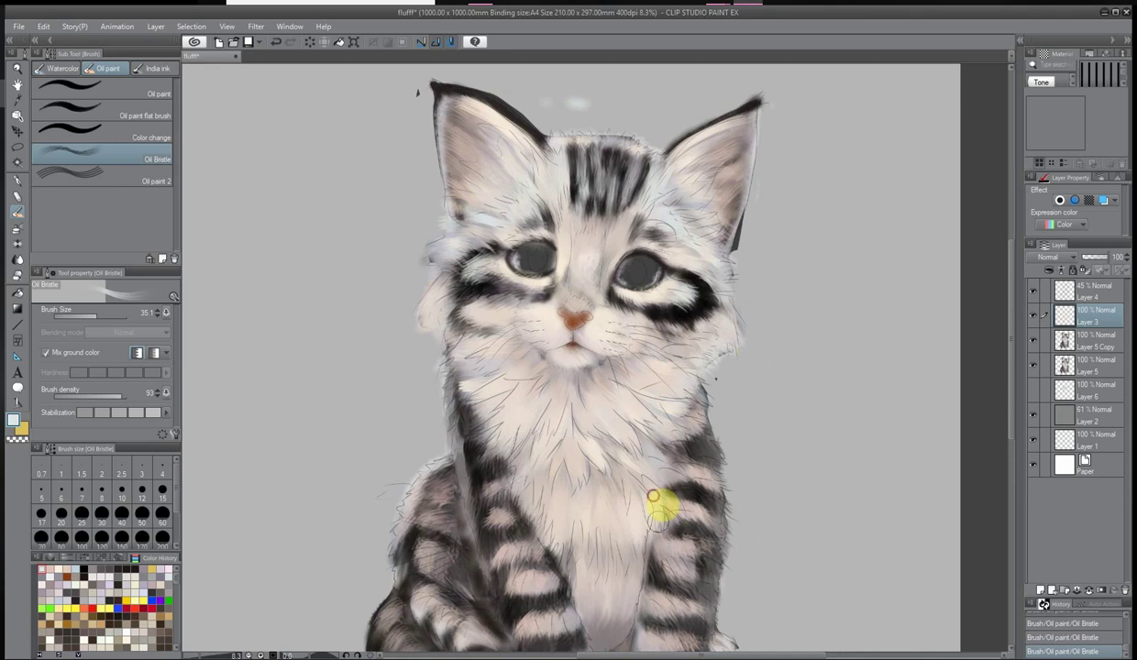
Paint very pale blue fur strands along the outer edges of the shoulder, haunch and front legs
scroll(520, 476, "down", 2)
scroll(495, 450, "up", 3)
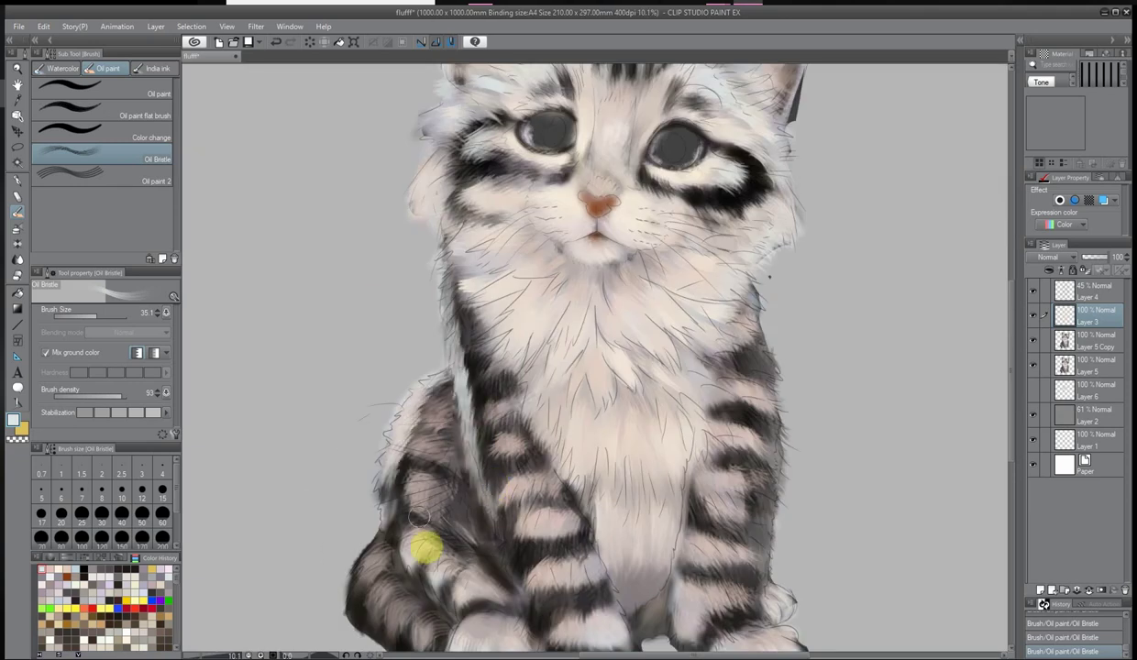
mouse_move(425, 548)
left_mouse_down()
mouse_move(489, 574)
mouse_move(419, 647)
left_mouse_up()
scroll(617, 297, "up", 2)
scroll(733, 320, "down", 2)
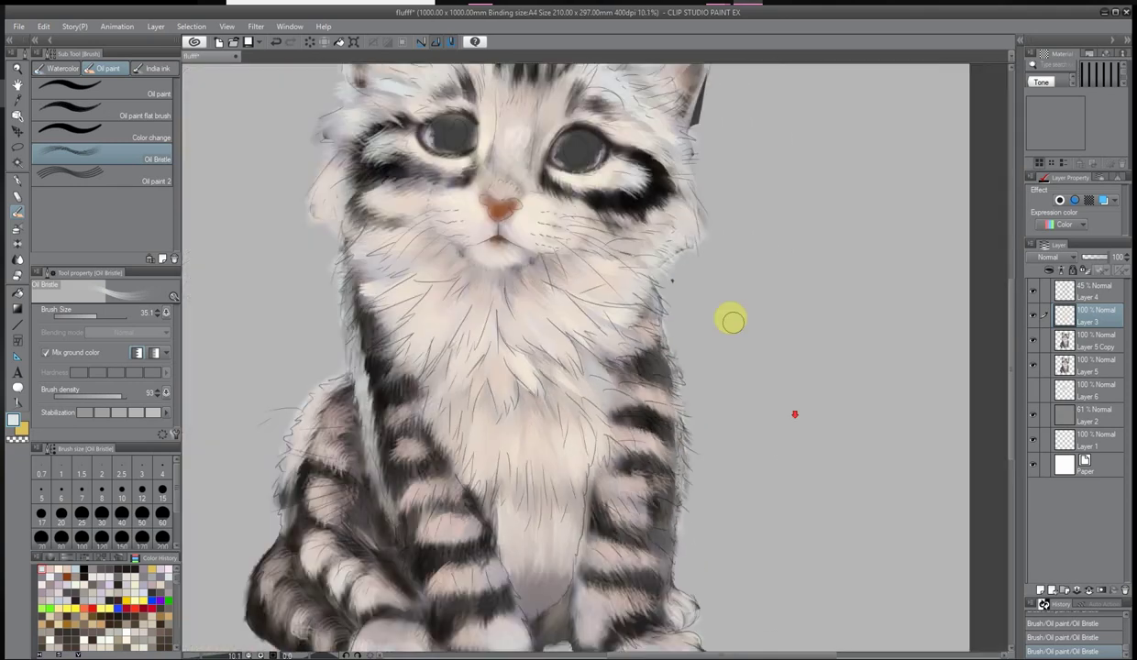
scroll(733, 320, "down", 1)
scroll(649, 317, "down", 5)
scroll(383, 348, "up", 4)
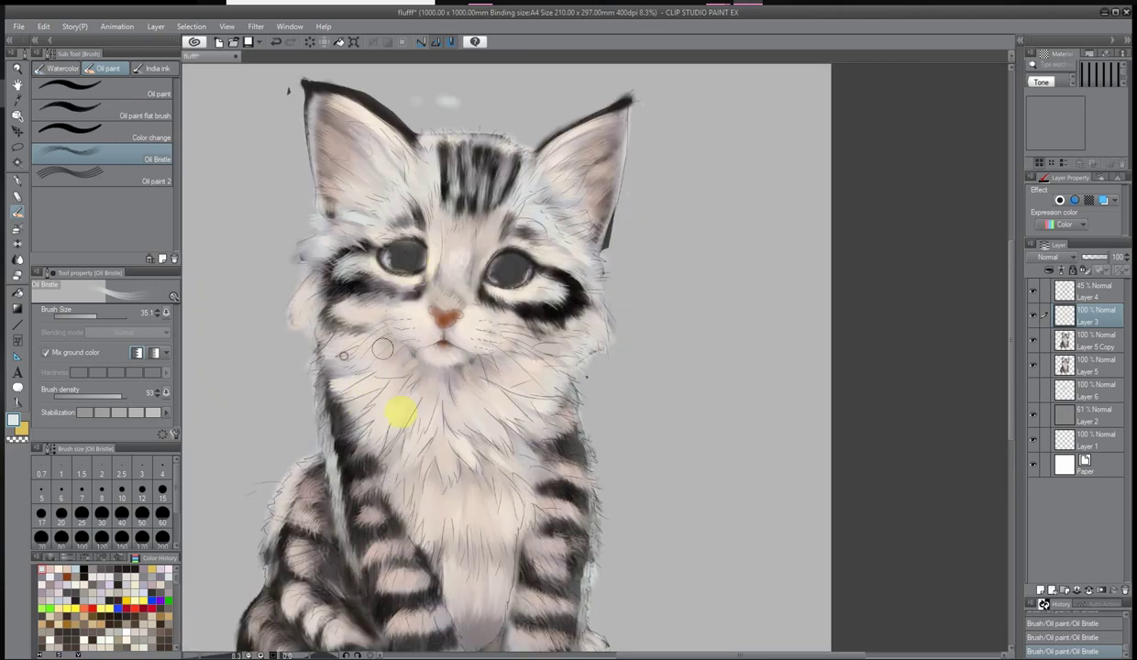
Merge the light fur layer with the layer below and add a new raster layer above it
scroll(547, 425, "down", 2)
right_click(1036, 318)
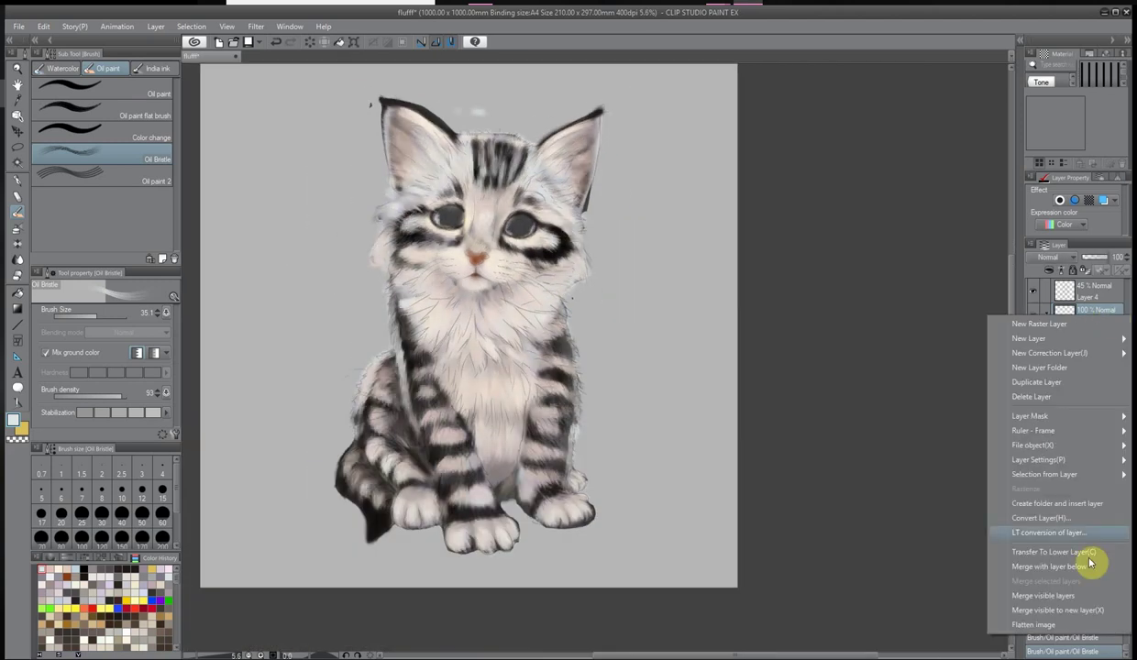
left_click(1053, 564)
scroll(439, 187, "up", 3)
scroll(439, 188, "down", 3)
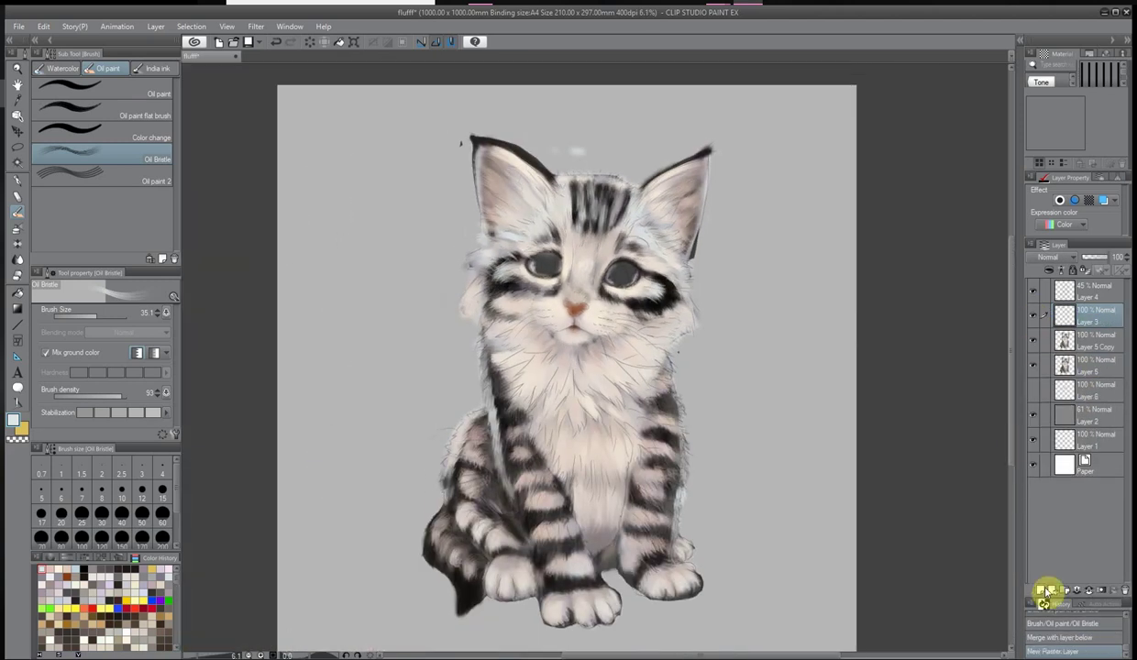
key("Return")
Paint black fur strands over the leg stripes and fine dark and cream strands over the muzzle's whisker spots
scroll(740, 589, "up", 2)
left_click(559, 261)
key("Return")
scroll(529, 508, "up", 2)
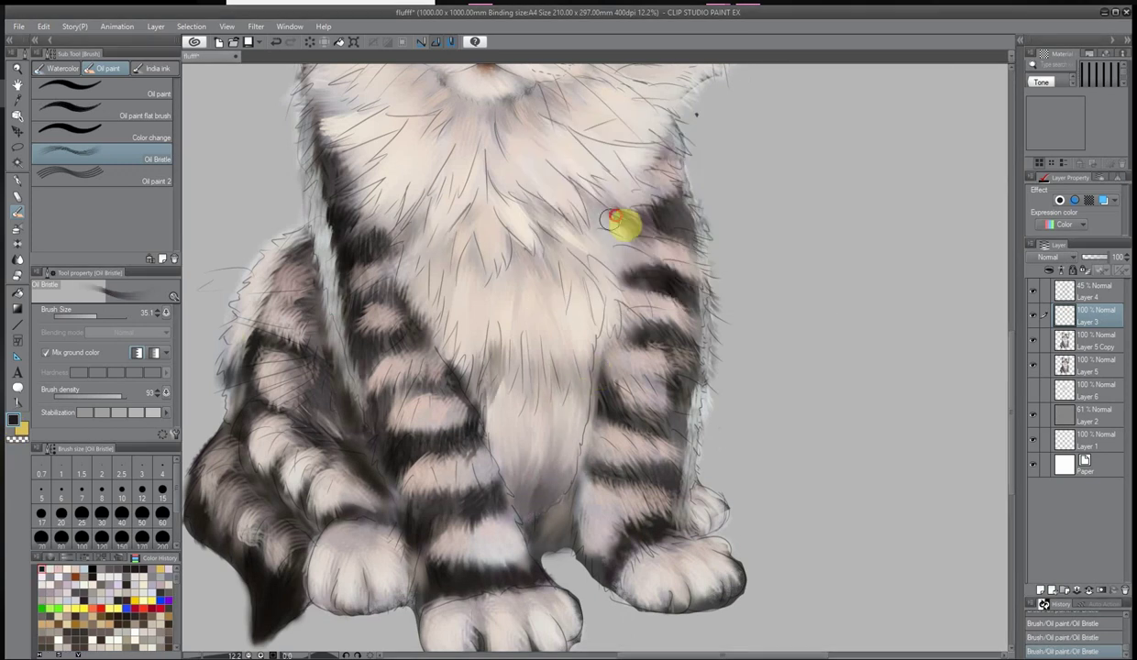
scroll(487, 326, "up", 5)
scroll(431, 208, "up", 3)
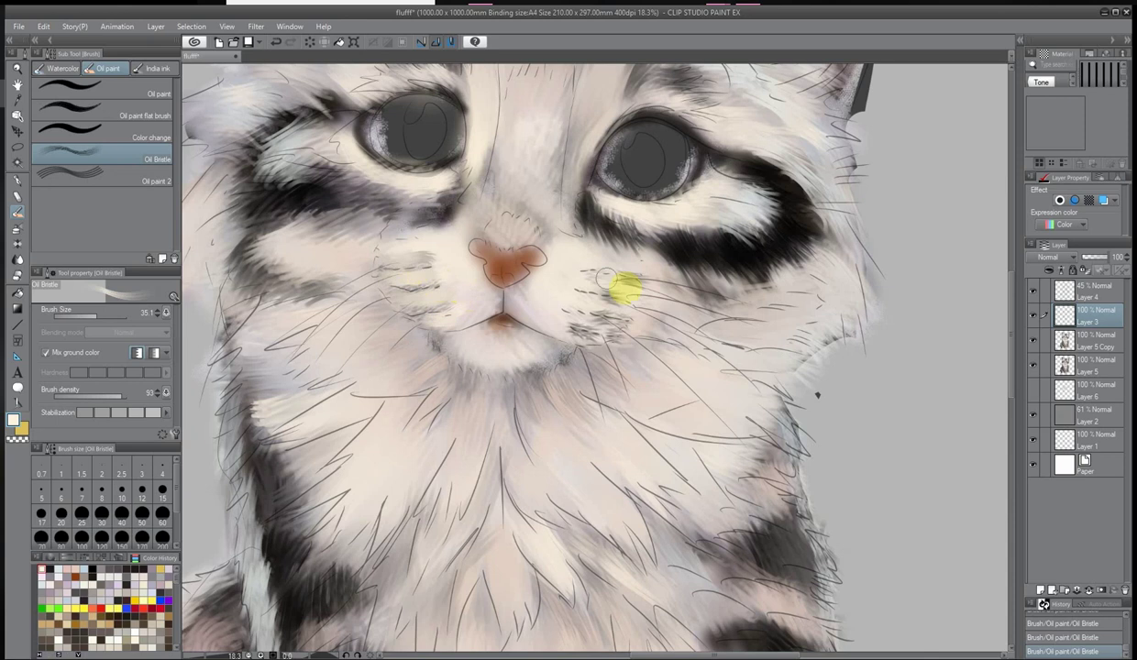
Sample black from the kitten's markings and paint fur strands over the eye markings, forehead stripes and brow marks
left_click(368, 223, "alt")
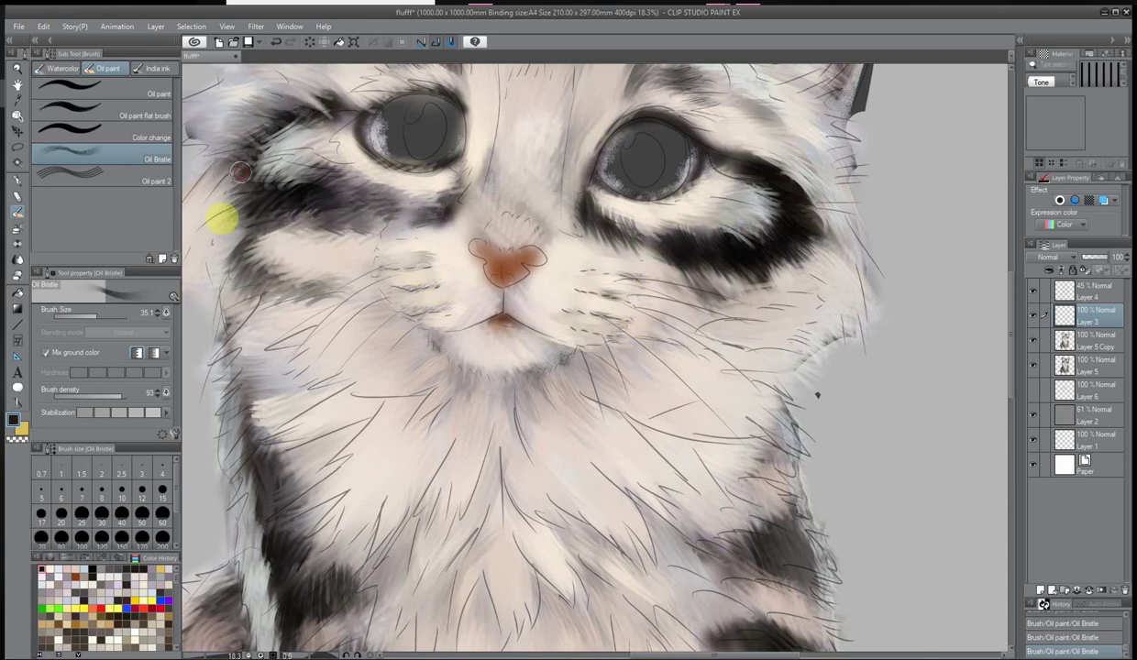
scroll(482, 452, "down", 3)
scroll(439, 194, "up", 3)
mouse_move(439, 194)
left_mouse_down()
mouse_move(578, 287)
mouse_move(520, 271)
mouse_move(594, 292)
mouse_move(642, 266)
left_mouse_up()
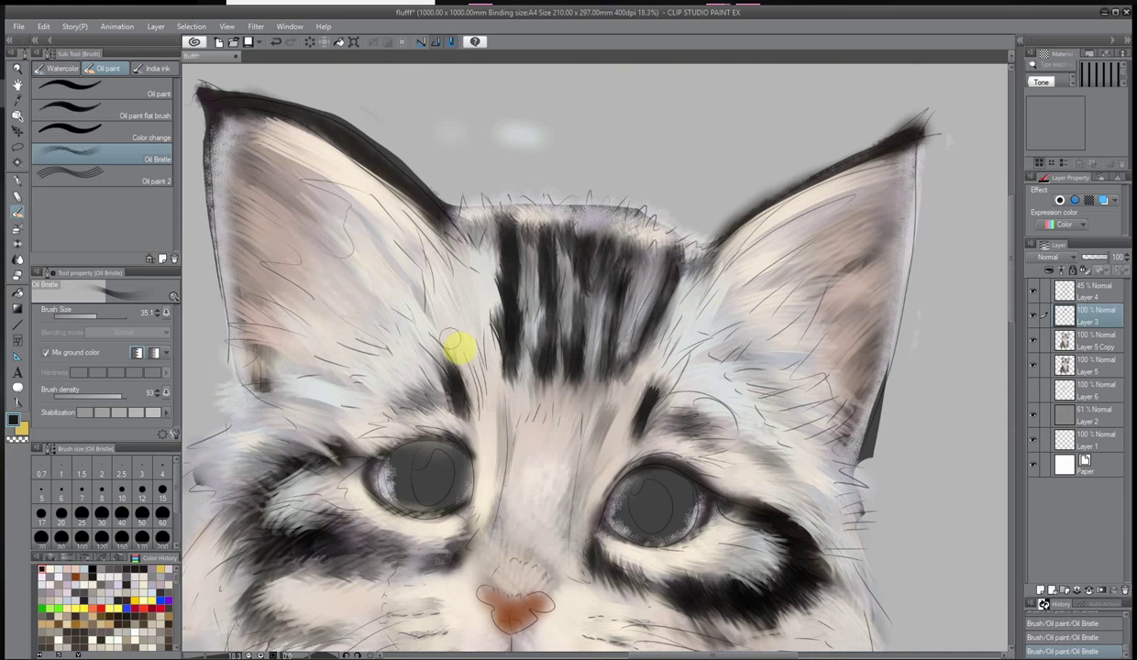
Paint black fur strands at the inner ear bases and edges, and add a dark stripe on the outer cheek
left_click_drag(275, 344, 252, 395)
left_click_drag(216, 128, 248, 261)
left_click_drag(862, 174, 903, 236)
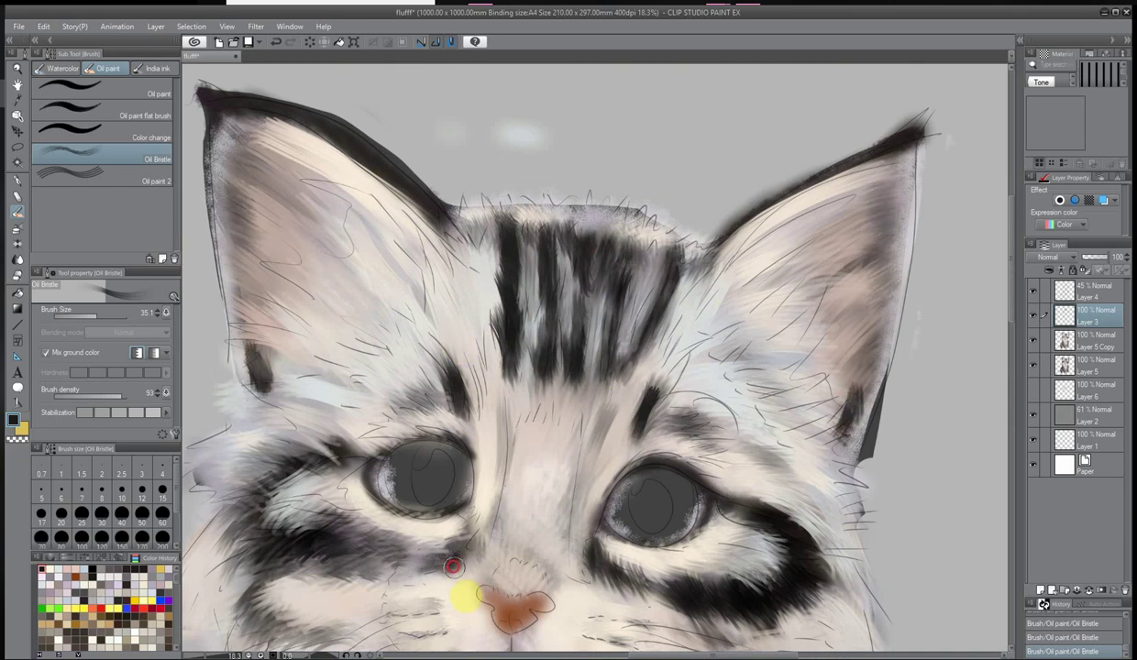
scroll(519, 440, "down", 3)
scroll(526, 406, "up", 3)
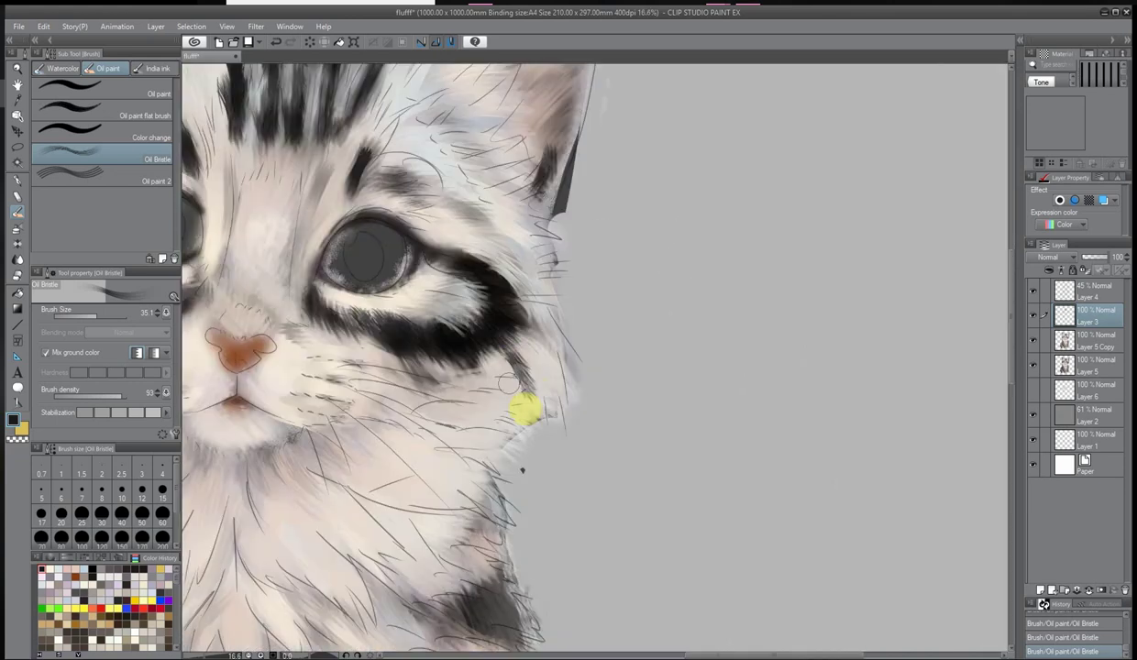
scroll(547, 311, "down", 4)
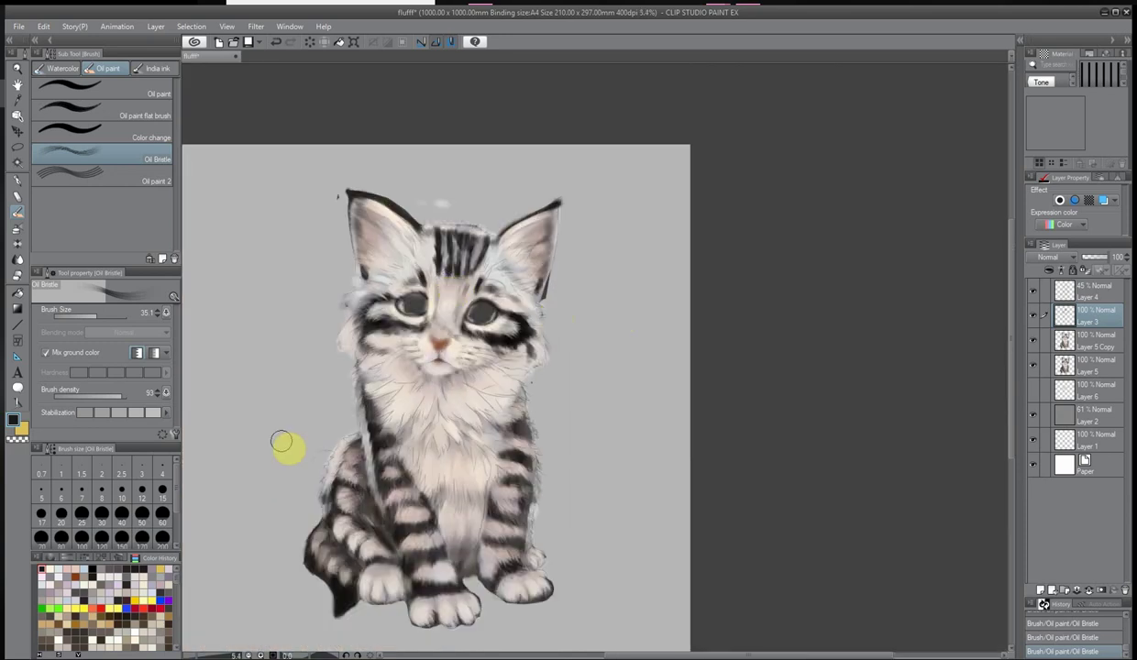
Switch to white and paint bright fur strands over the chest, cheeks, forehead, nose bridge and muzzle
key("x")
scroll(454, 385, "up", 3)
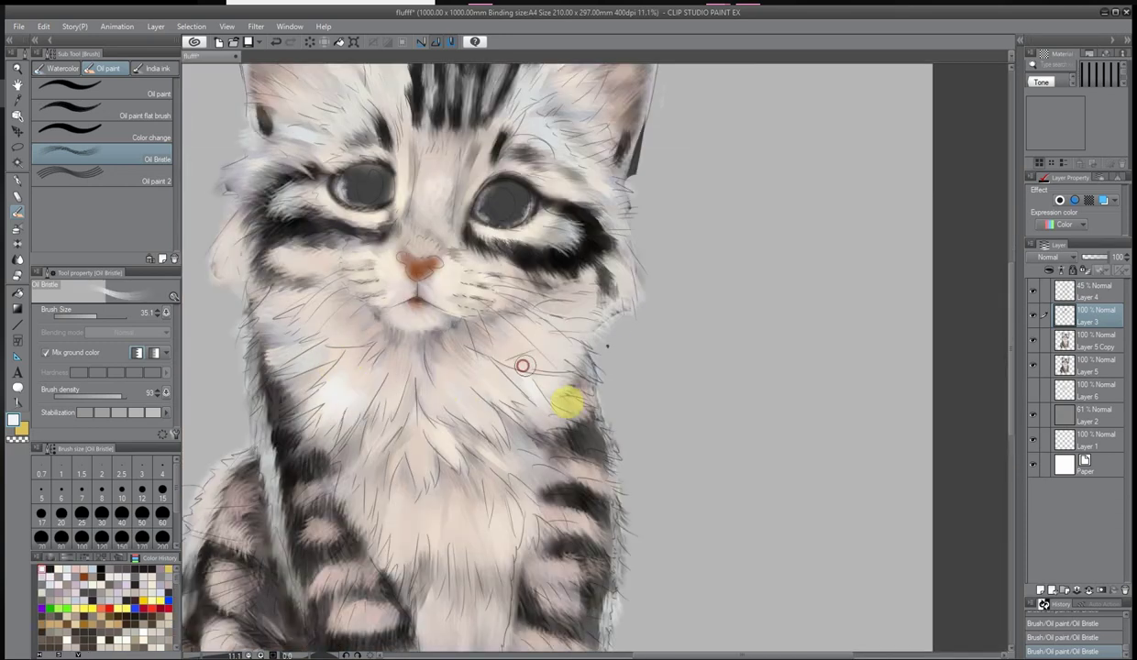
scroll(483, 220, "down", 1)
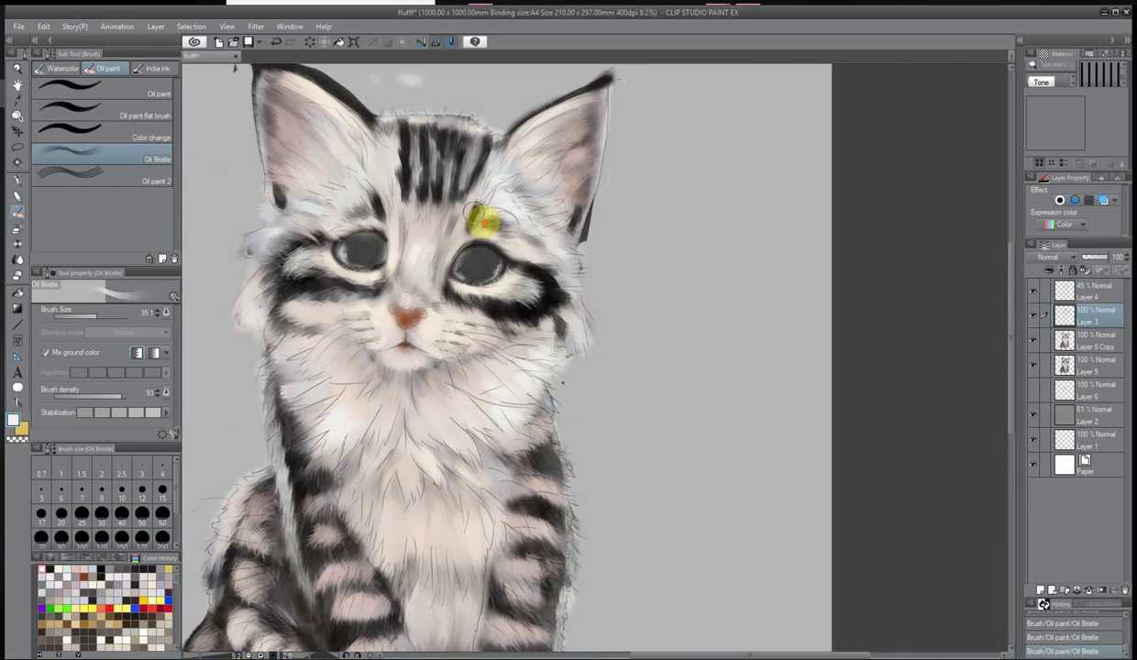
scroll(418, 561, "down", 3)
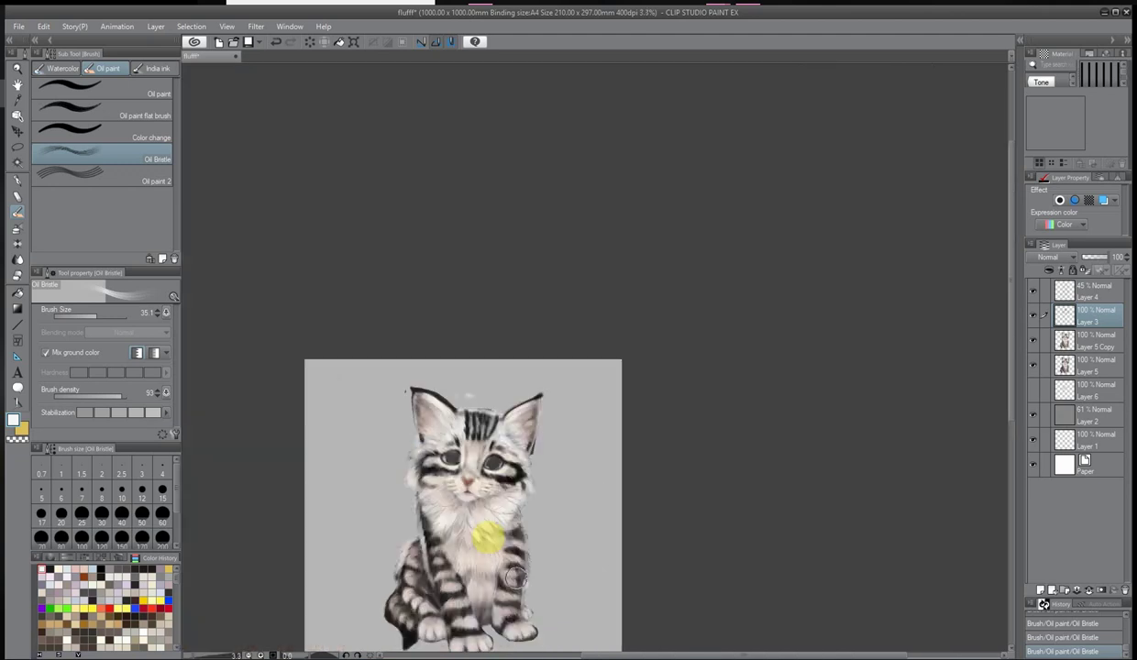
scroll(483, 533, "up", 2)
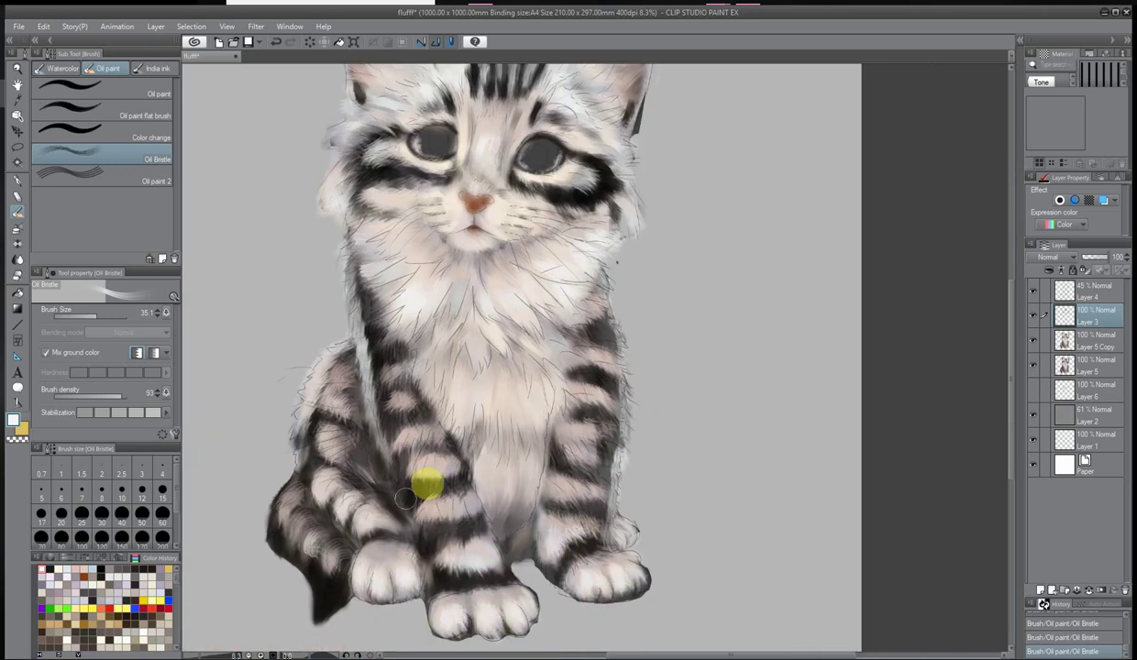
scroll(404, 498, "up", 3)
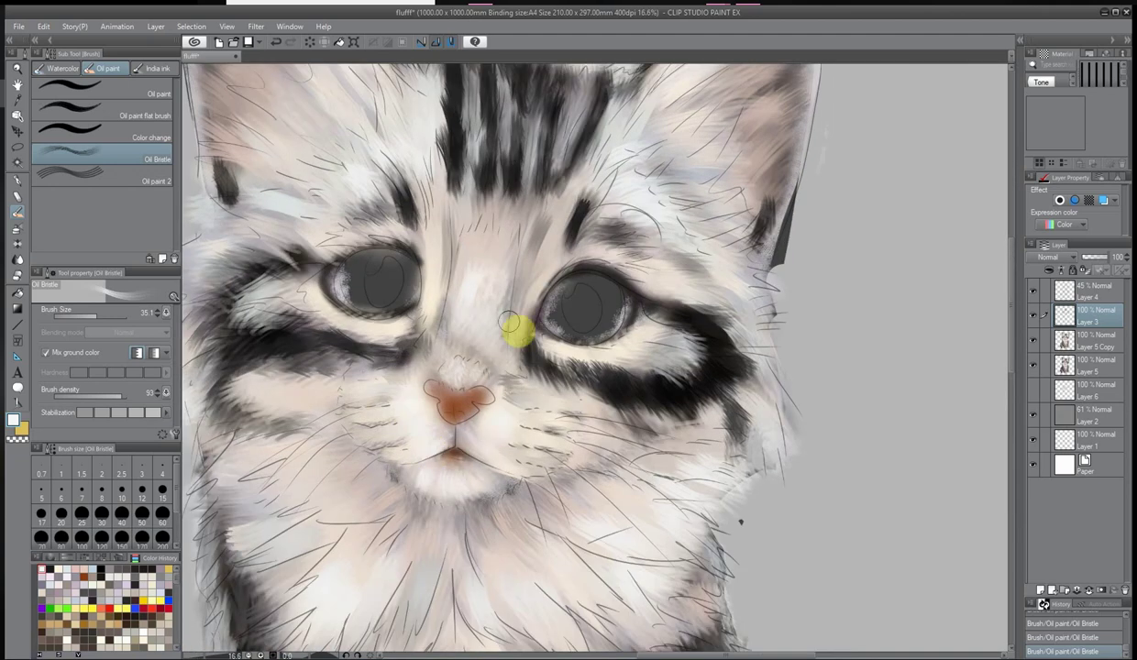
Lower the opacity of the new fur layer to 73%
key("ctrl+0")
left_click(1091, 255)
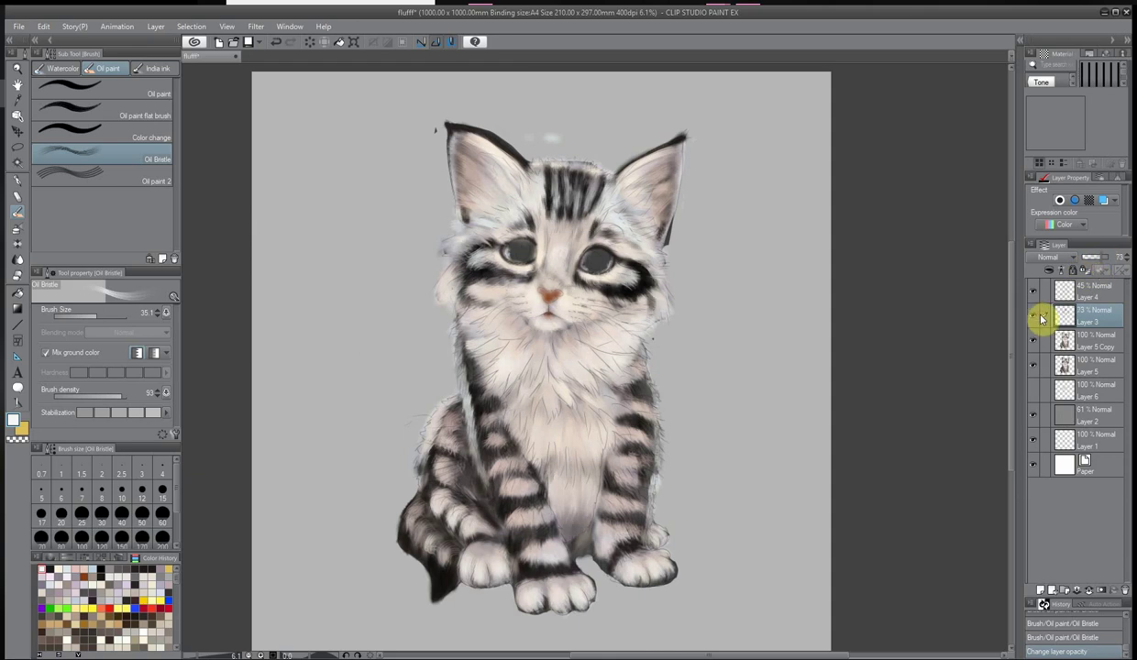
Merge the white fur layer into the one below and paint purplish-grey chest strands on a new raster layer
key("ctrl+e")
key("ctrl+shift+n")
key("ctrl+plus")
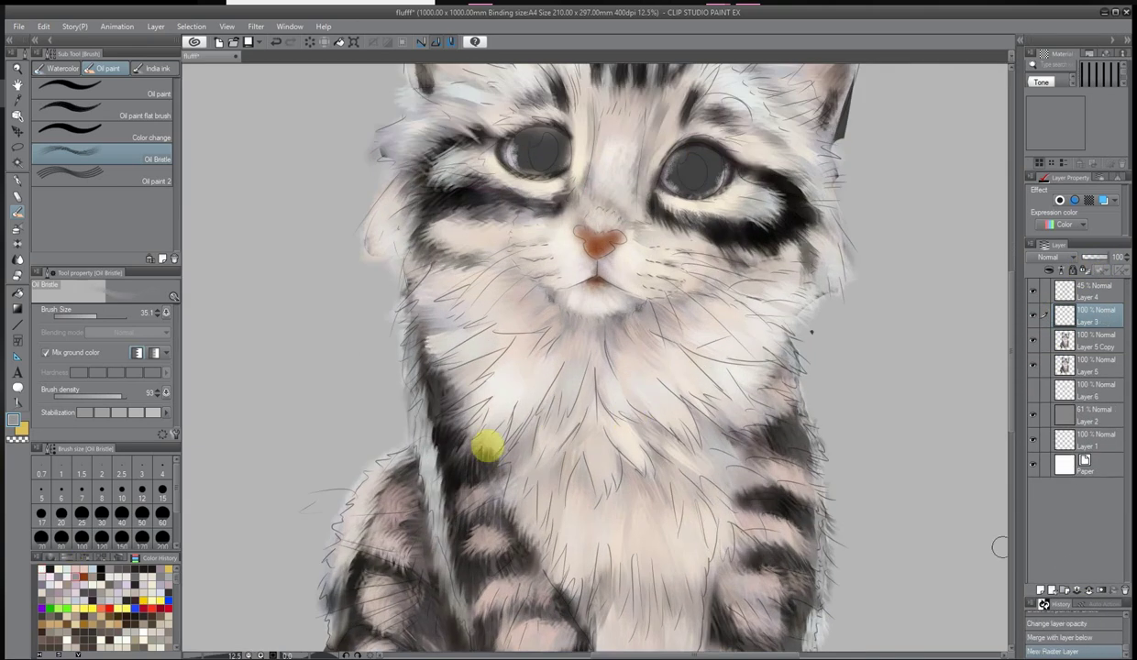
mouse_move(487, 447)
left_mouse_down()
mouse_move(521, 478)
mouse_move(618, 490)
mouse_move(697, 440)
left_mouse_up()
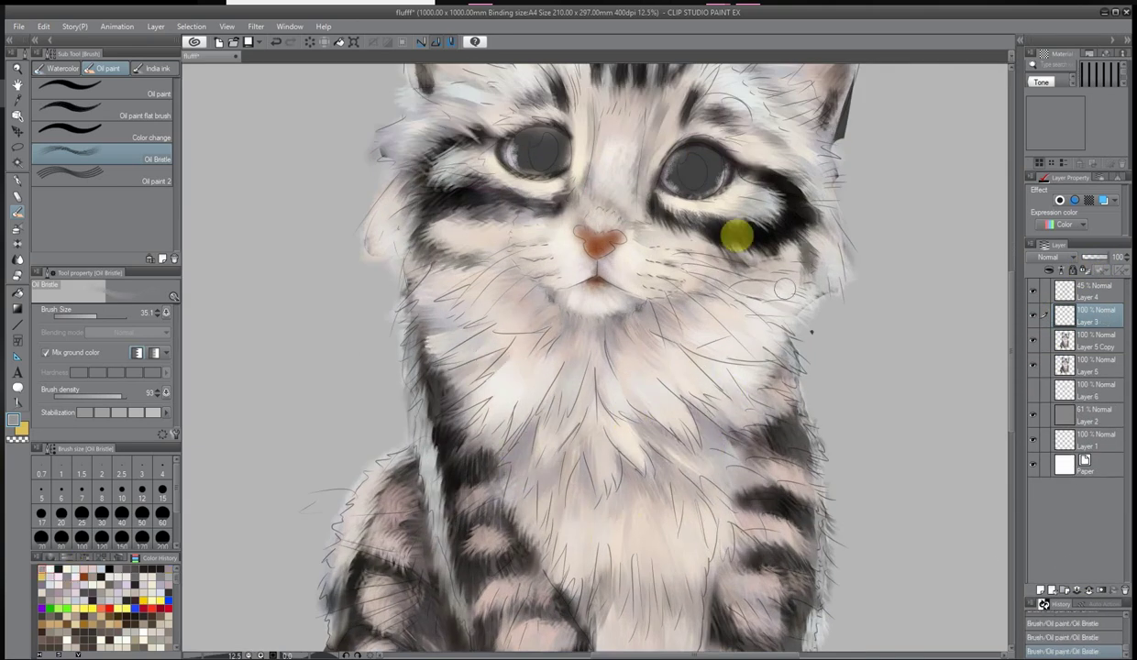
Compare the painting with and without the line sketch layer and lower that layer's opacity to 30%
key("ctrl+minus")
left_click(1032, 292)
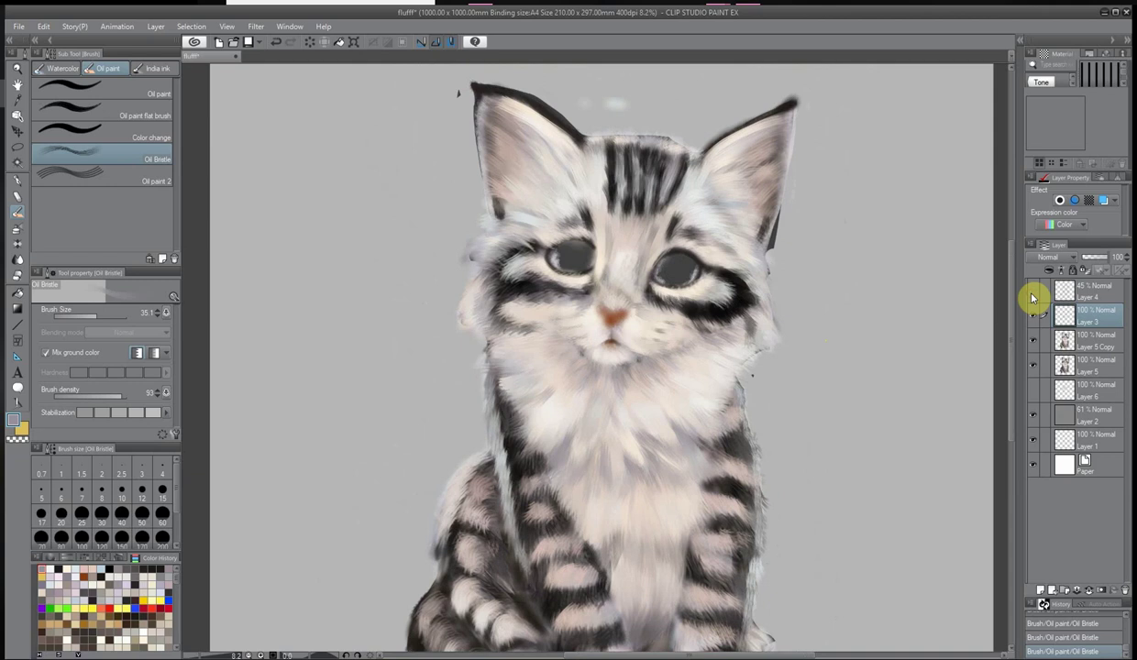
left_click(1033, 291)
Paint purplish-grey bristle strands inside the ears, above the eyes, along the nose bridge and over the cheeks and chest
key("ctrl+plus")
key("ctrl+plus")
key("ctrl+plus")
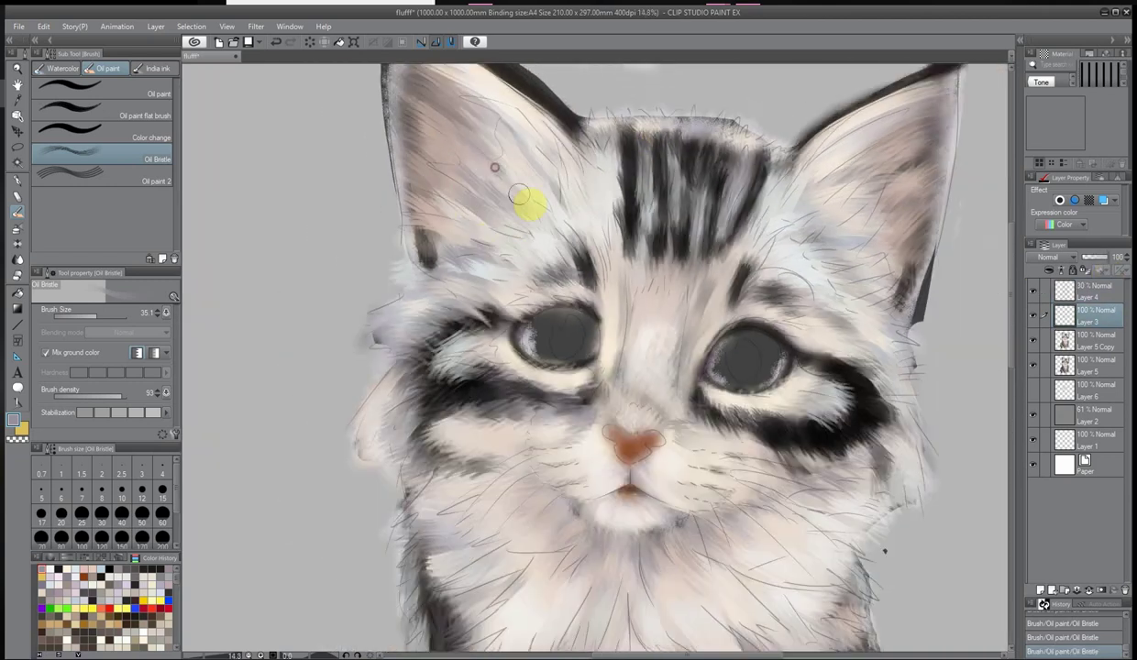
left_click_drag(518, 195, 602, 139)
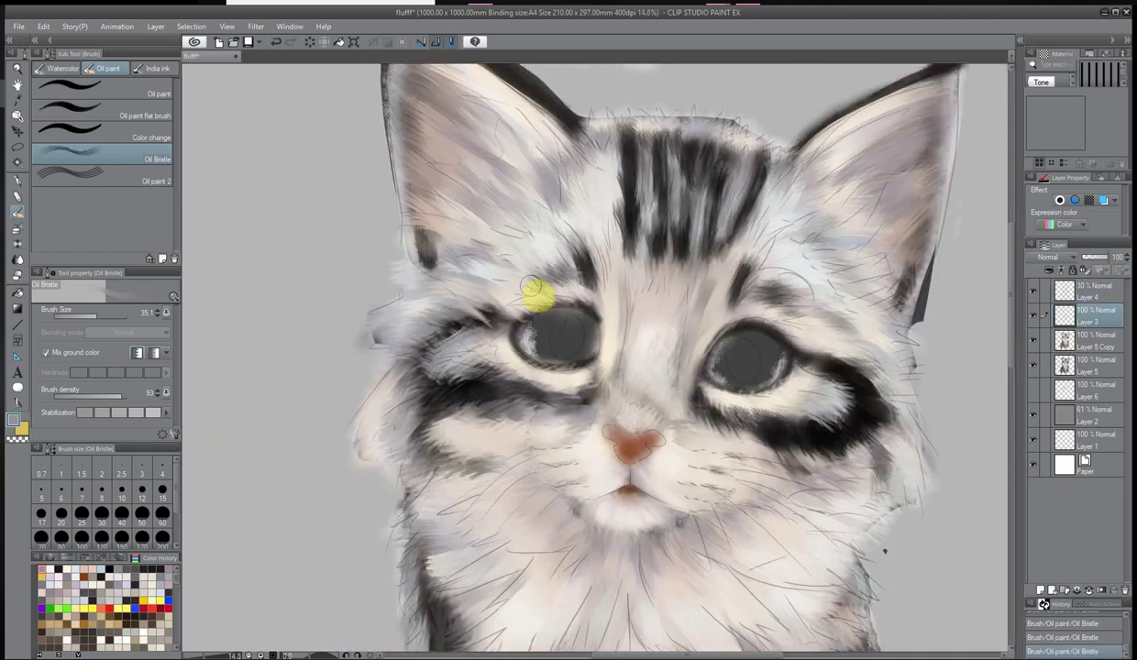
left_click_drag(424, 541, 469, 616)
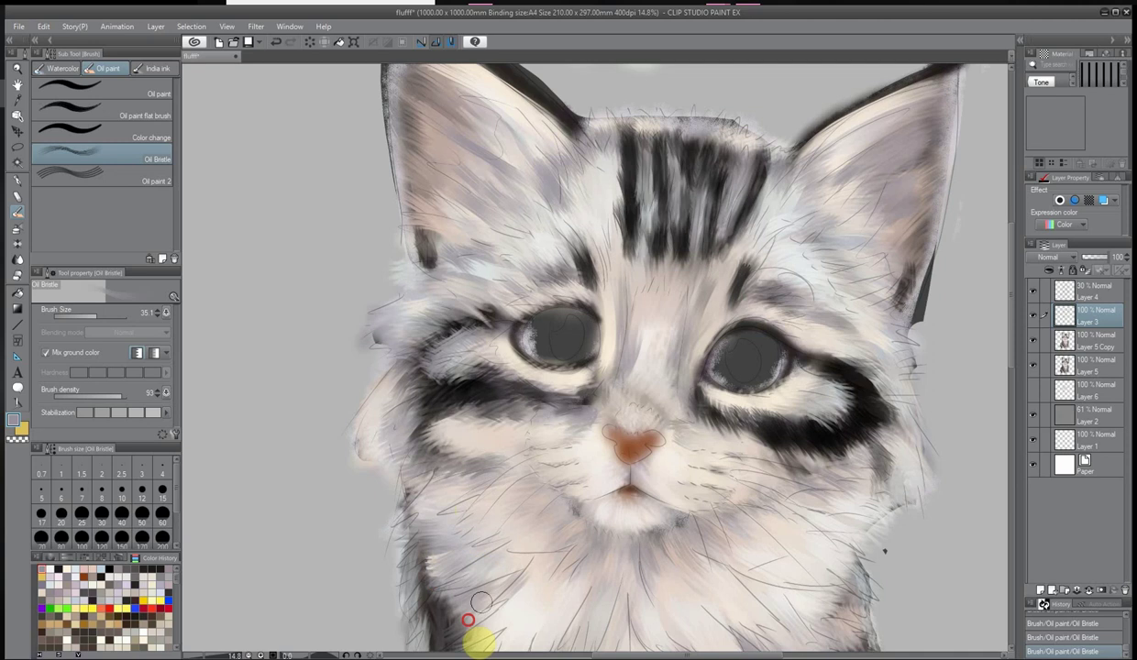
scroll(875, 528, "down", 3)
scroll(750, 229, "up", 2)
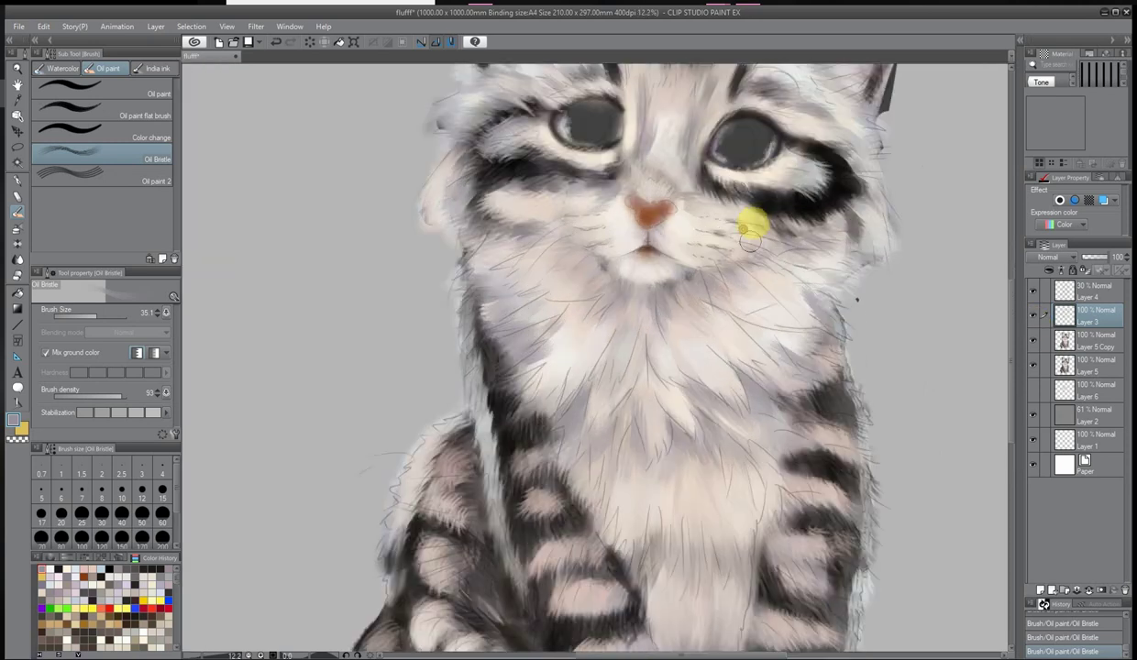
scroll(781, 442, "down", 3)
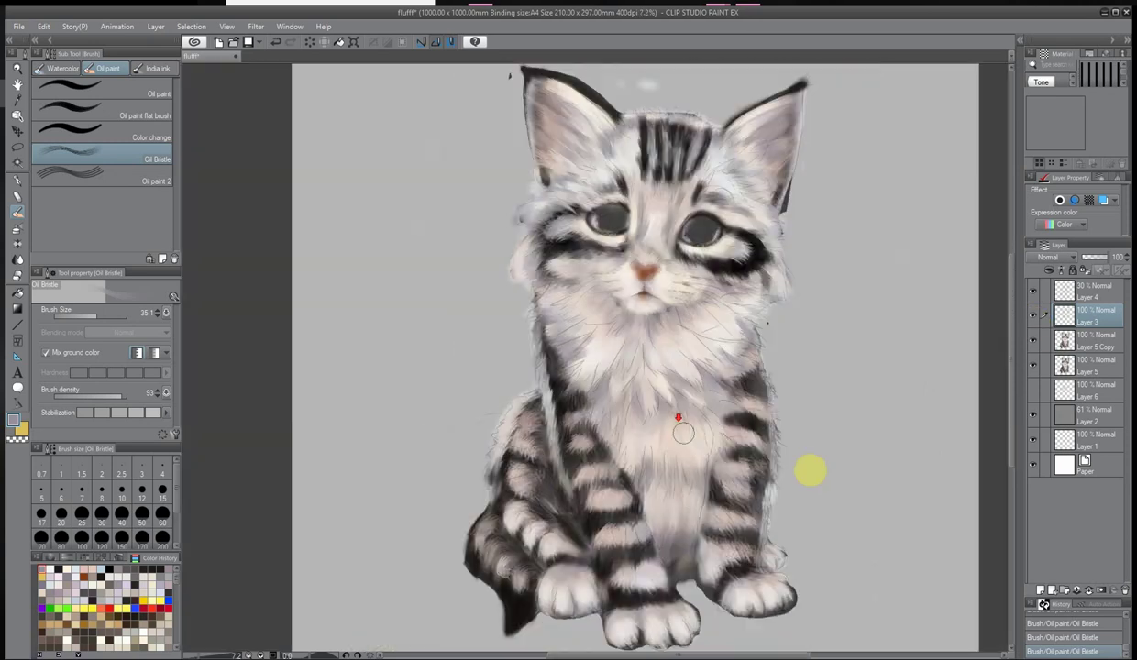
Paint purplish-grey fur strands over the belly, front legs, hind leg and tail
scroll(637, 563, "up", 3)
scroll(522, 228, "down", 3)
scroll(363, 243, "up", 3)
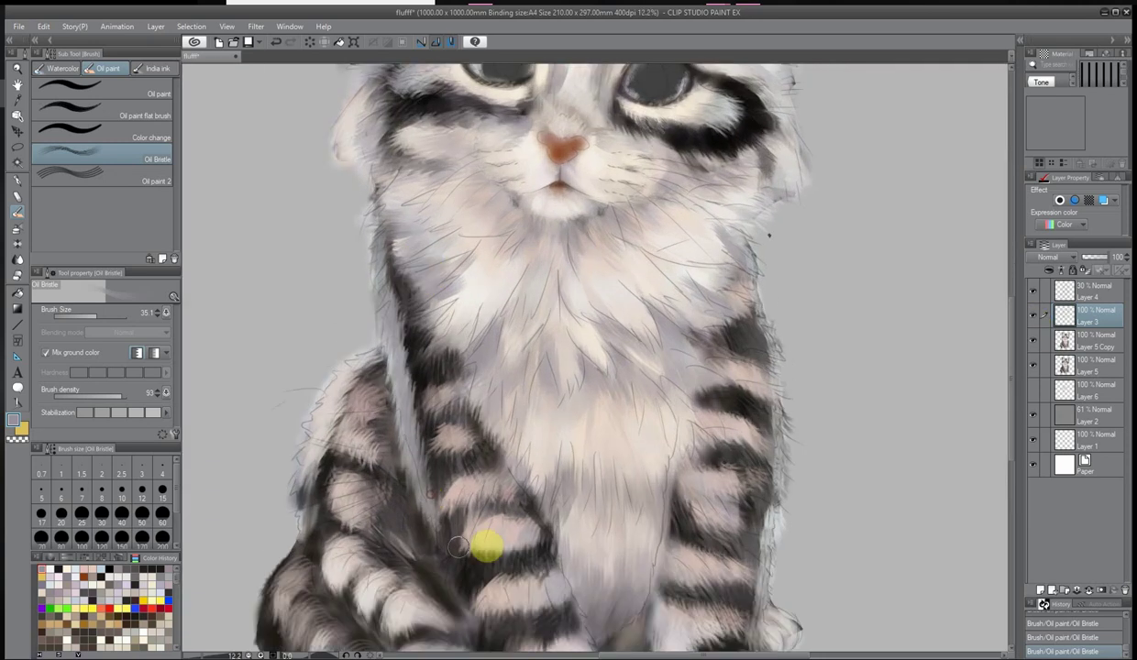
left_click_drag(477, 559, 406, 386)
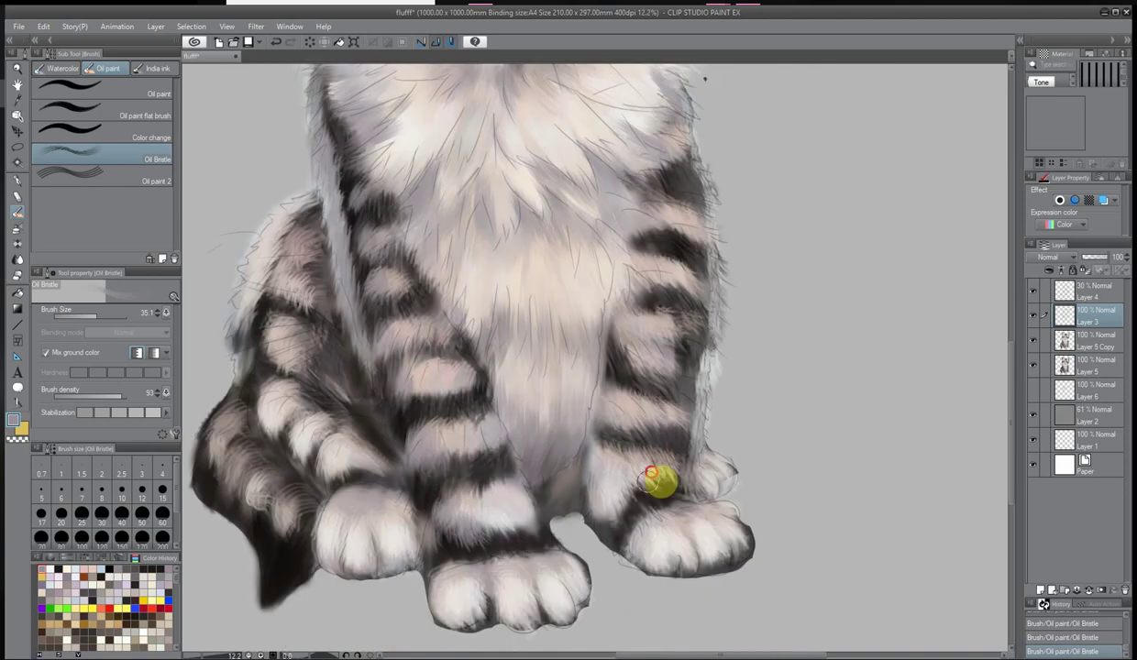
scroll(301, 323, "down", 3)
scroll(321, 454, "up", 3)
scroll(321, 454, "up", 1)
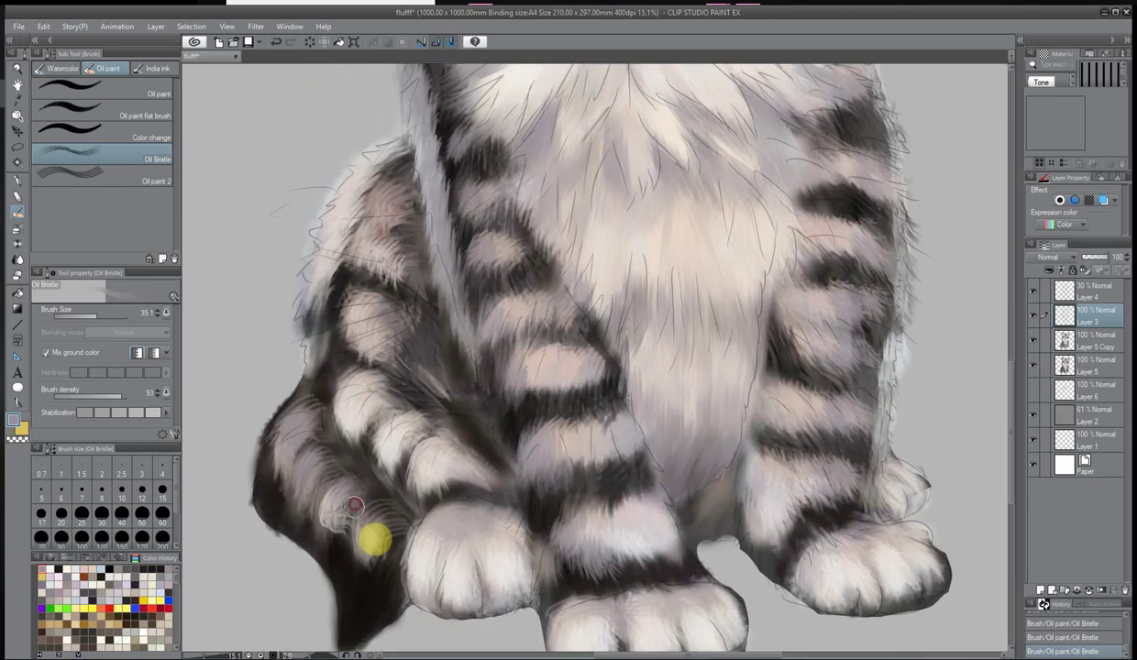
scroll(381, 181, "down", 3)
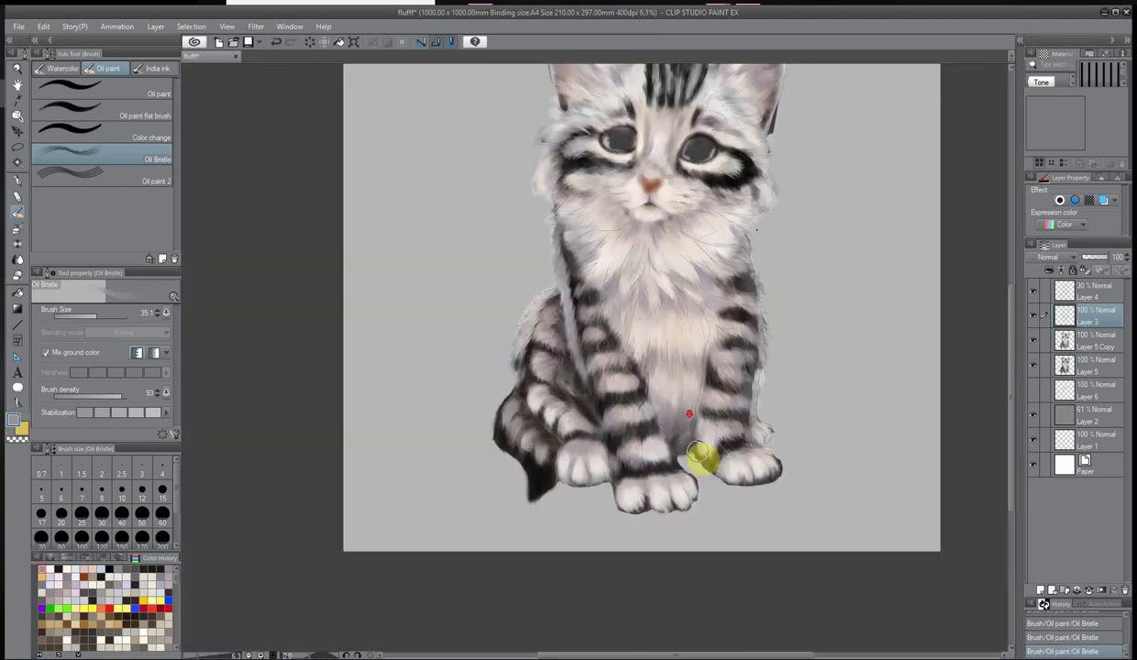
Switch to a pale pink, add a new raster layer and paint pink fur strands over the face and cheeks
scroll(698, 457, "up", 5)
key("Return")
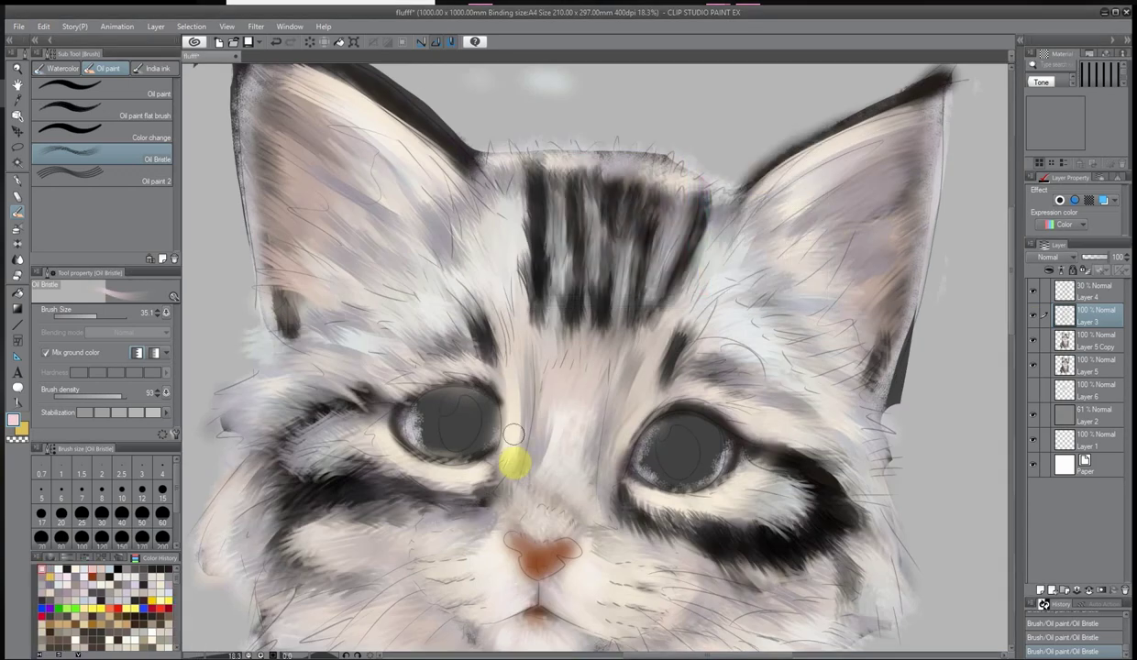
left_click(1040, 590)
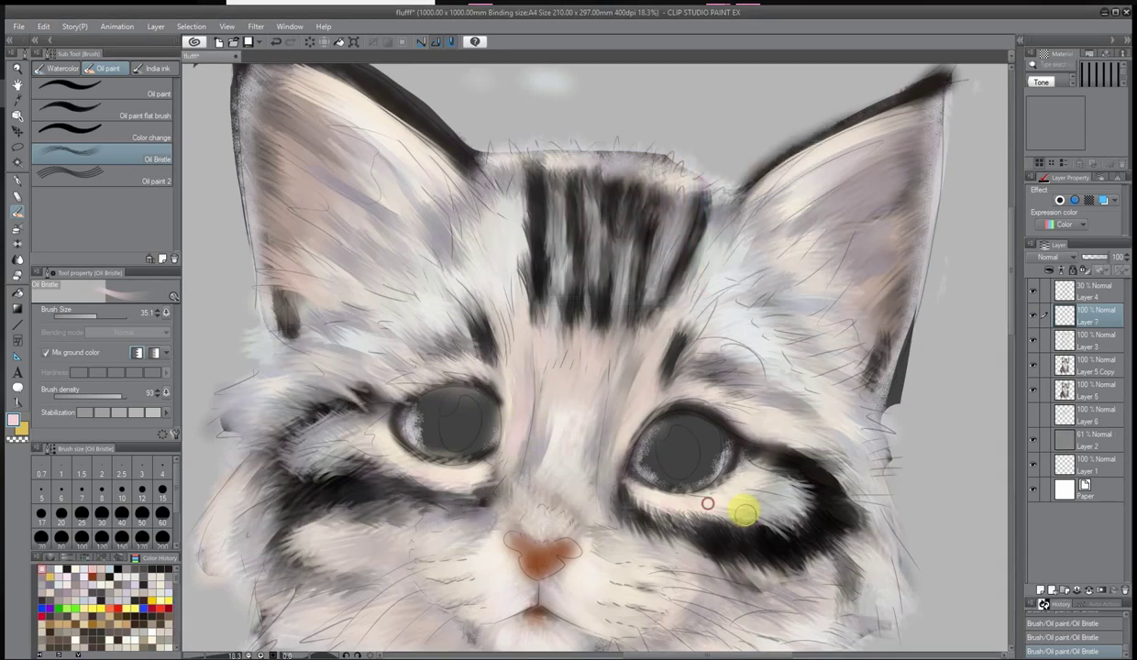
scroll(632, 352, "down", 2)
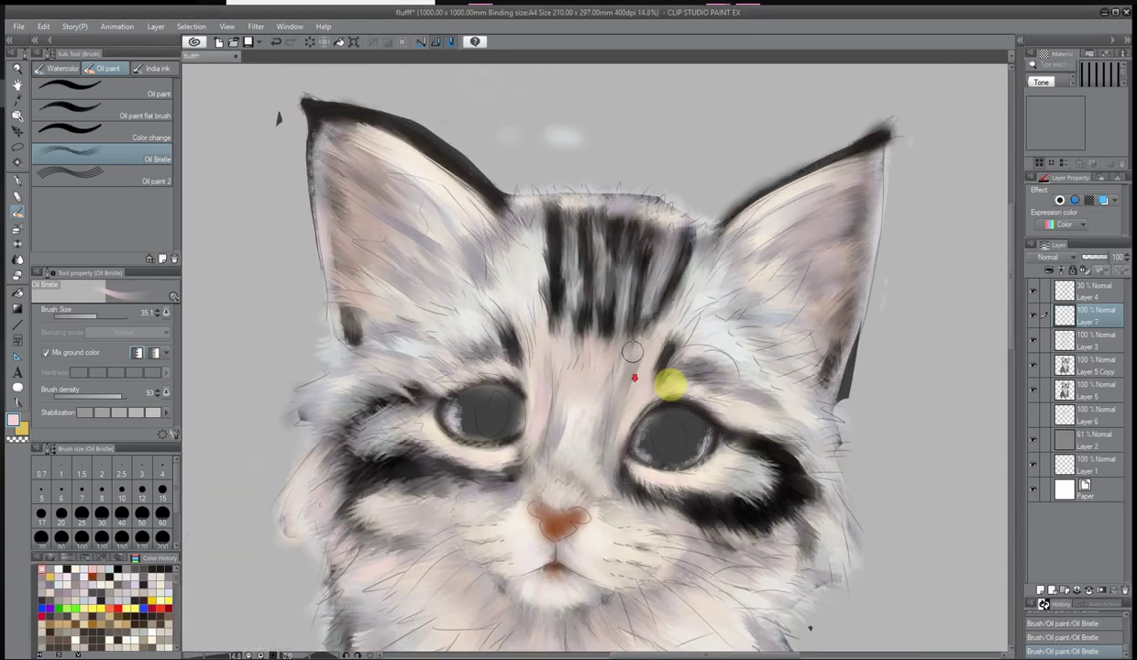
scroll(633, 351, "down", 1)
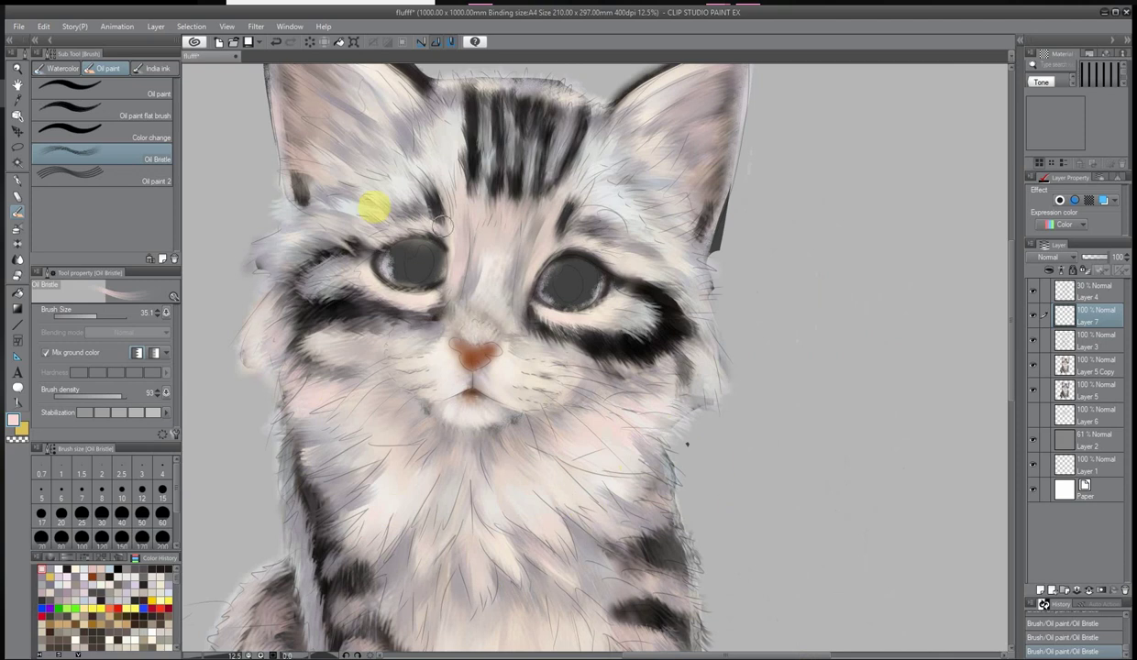
scroll(396, 353, "up", 1)
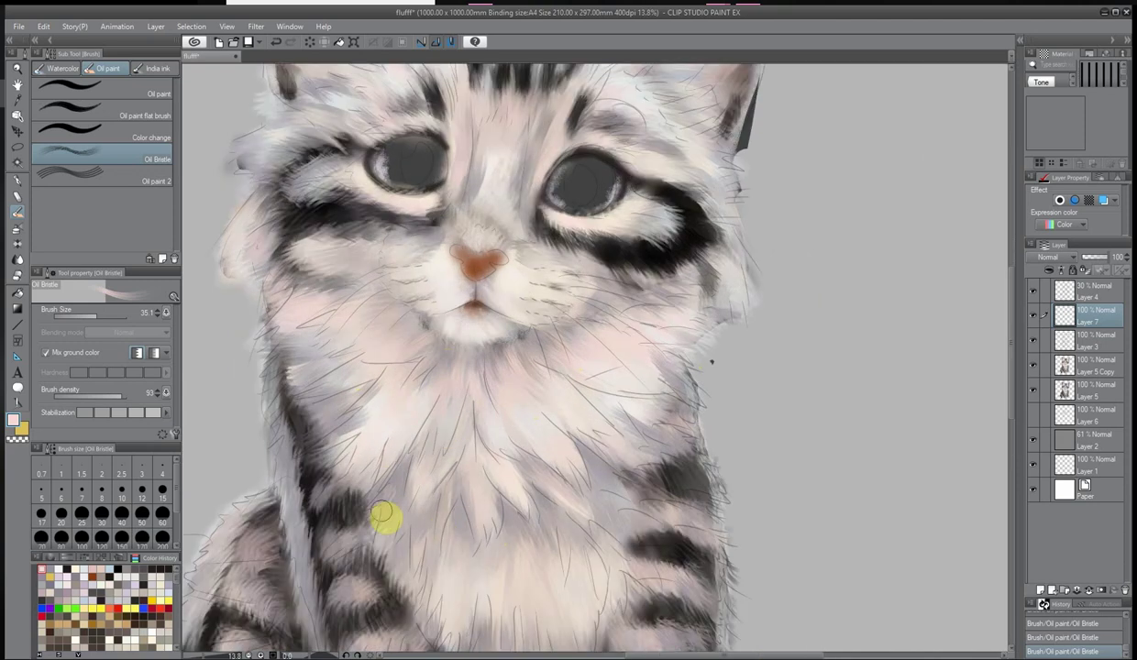
Paint pale pink fur strands over the chest, belly, legs and muzzle
scroll(447, 451, "down", 2)
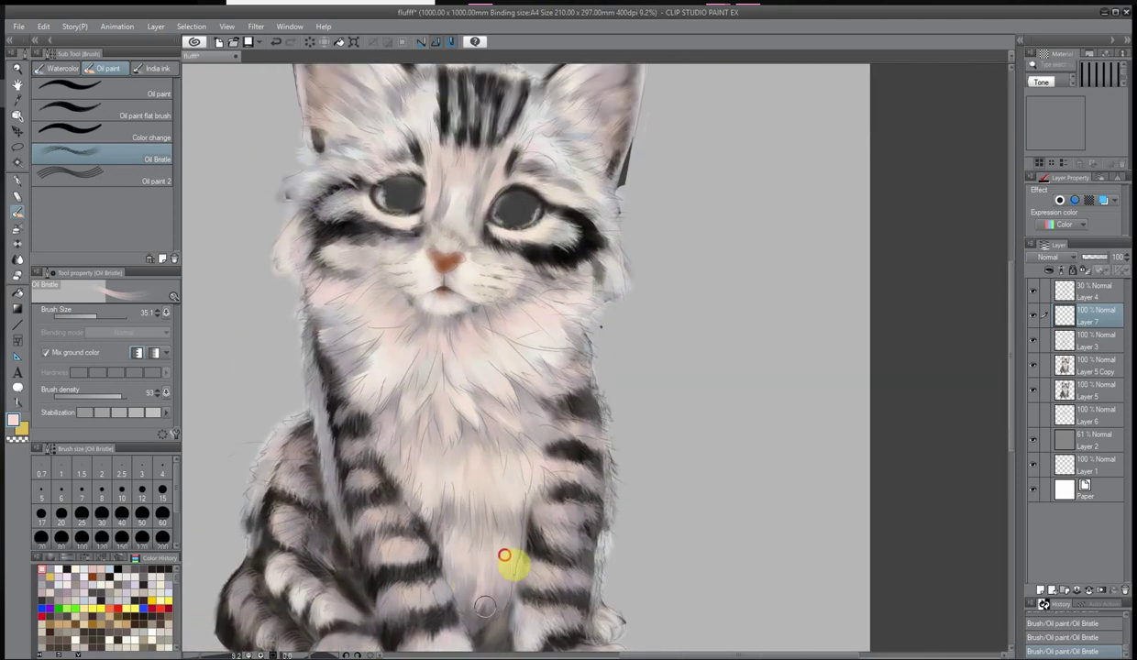
scroll(267, 495, "down", 2)
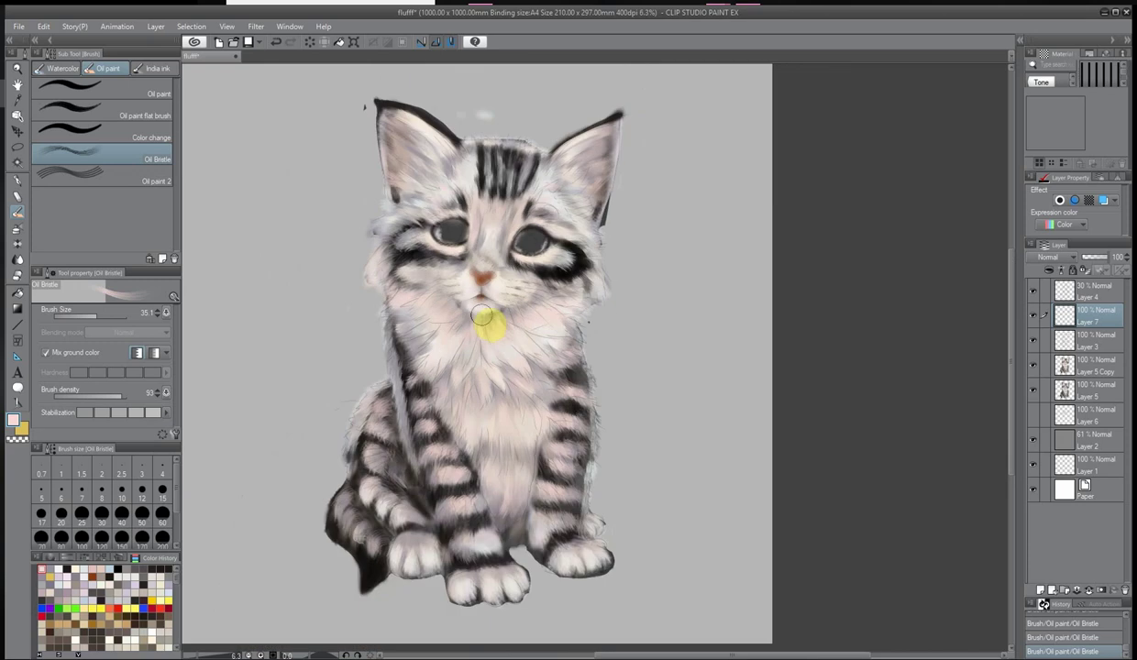
scroll(440, 128, "up", 2)
scroll(436, 133, "up", 5)
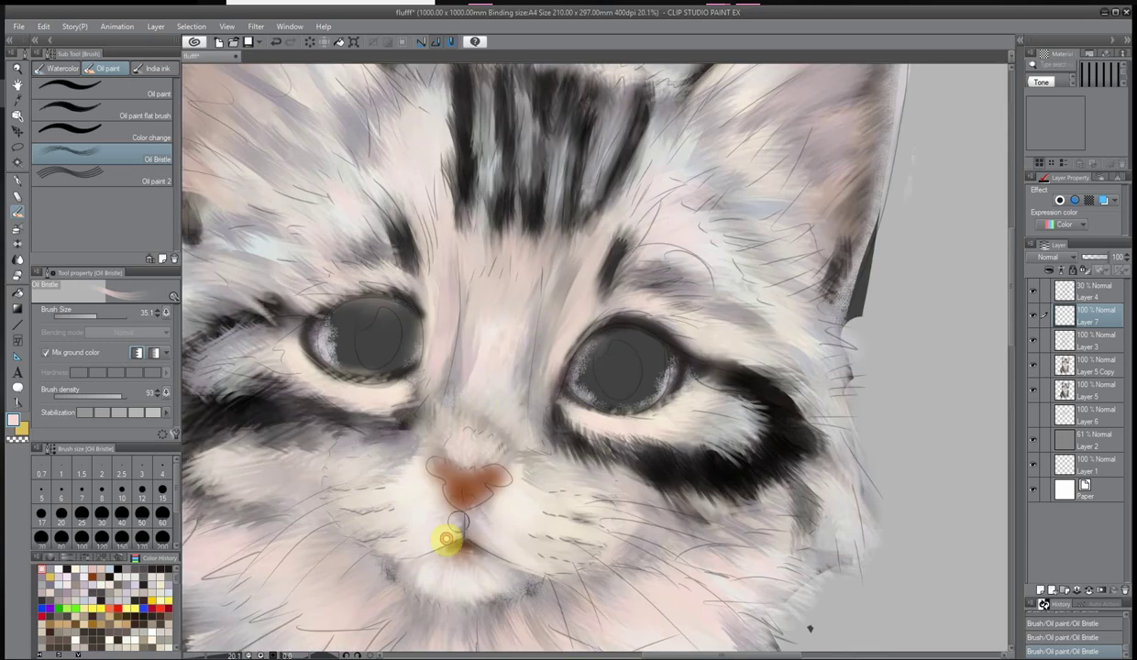
Lower the pink fur layer's opacity, then merge it and the grey fur layer down into Layer 5 Copy
scroll(591, 587, "down", 5)
scroll(589, 325, "up", 1)
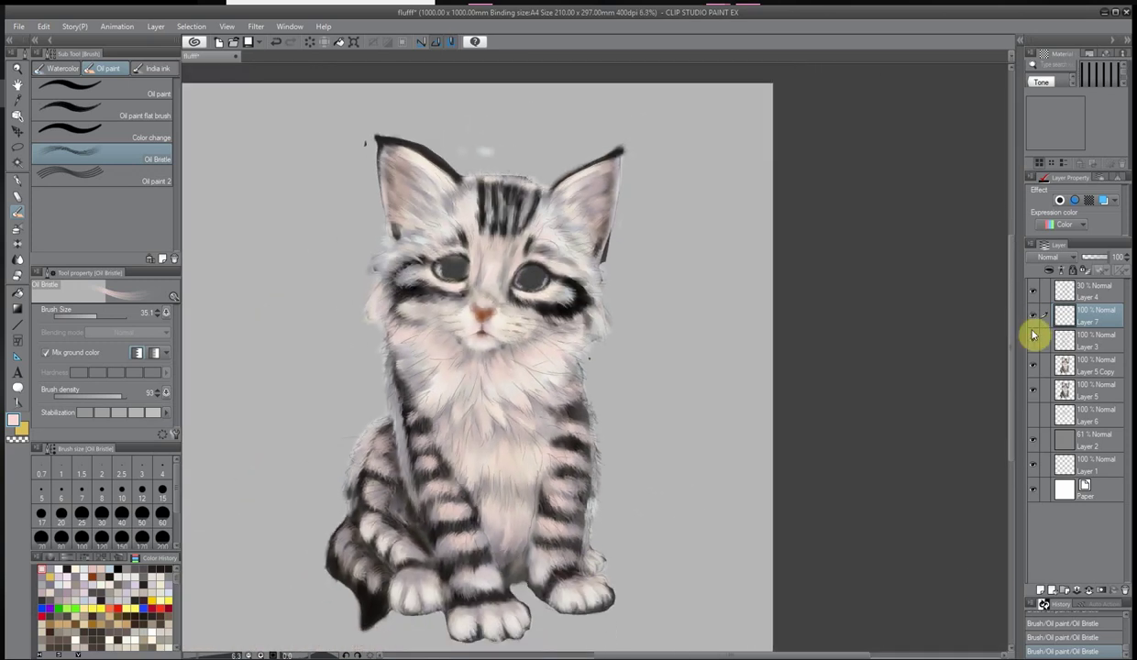
right_click(1033, 319)
left_click(1035, 323)
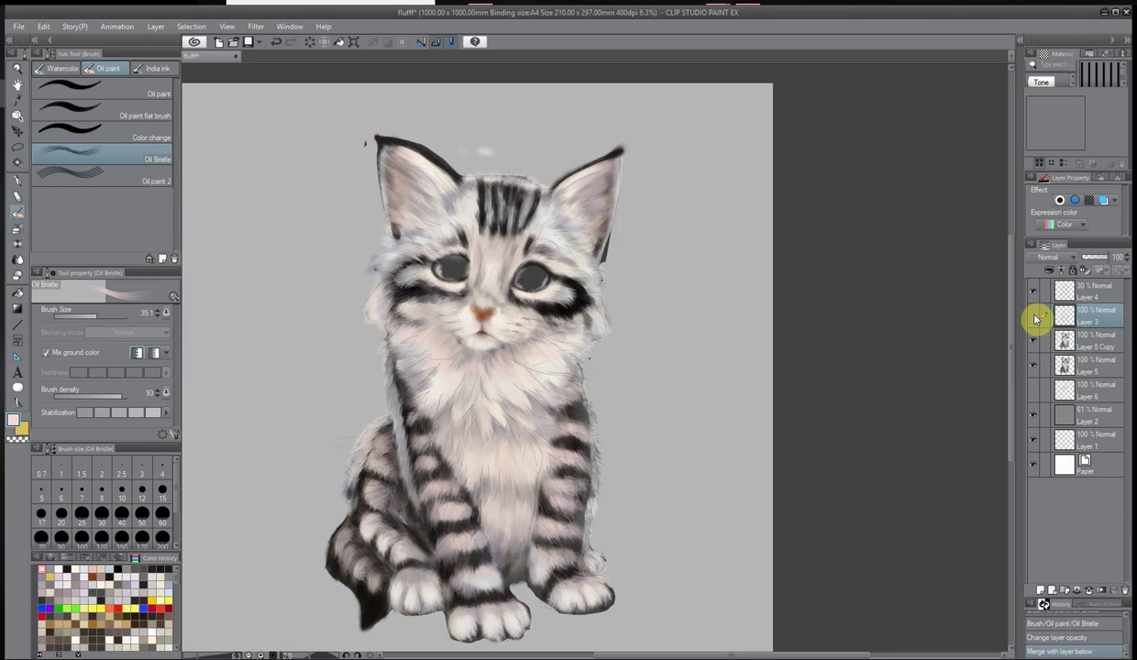
right_click(1077, 336)
key("Escape")
key("ctrl+e")
Select Layer 5 Copy together with Layer 5 and erase stray paint outside the kitten's left outline with the Hard eraser
scroll(558, 236, "up", 2)
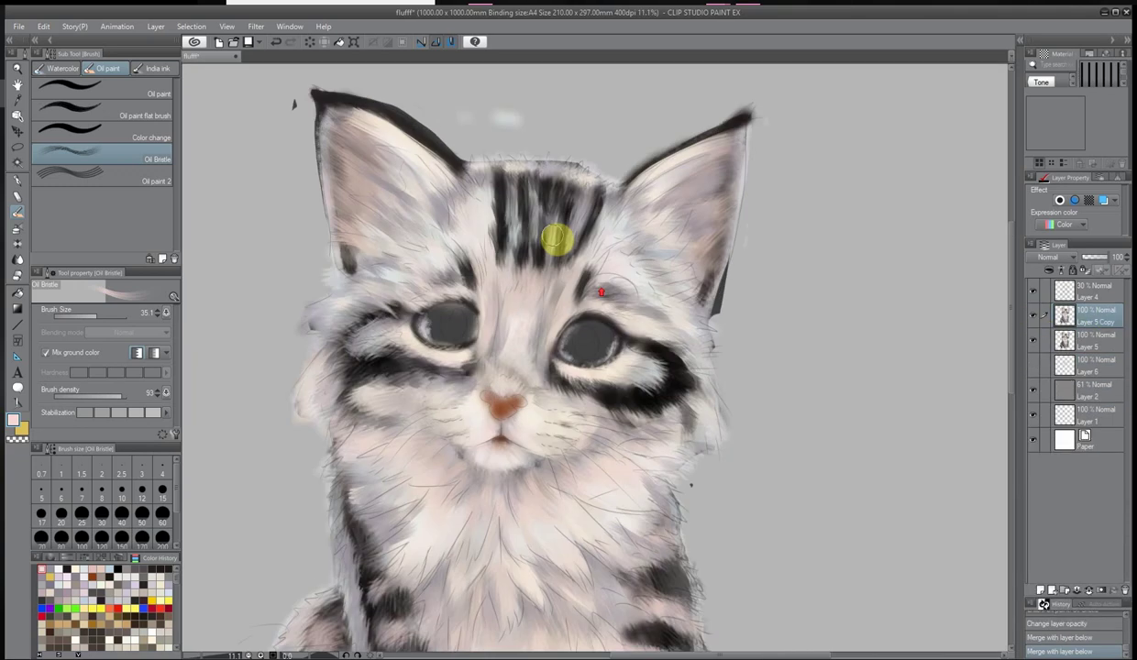
scroll(639, 401, "down", 2)
scroll(701, 403, "up", 5)
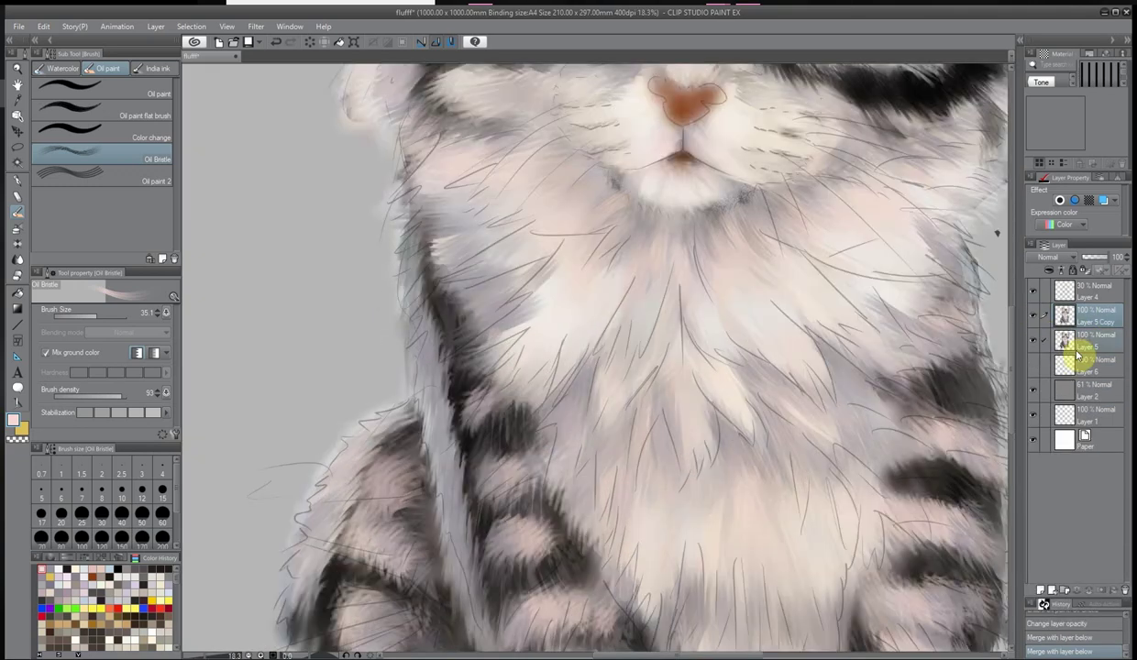
key("e")
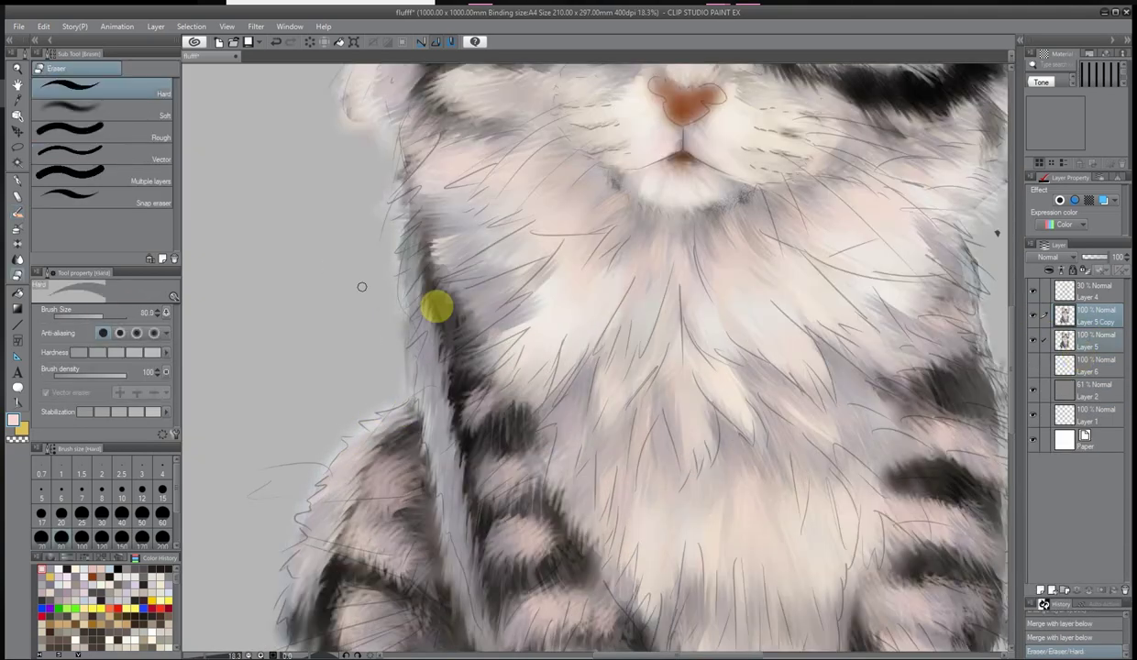
scroll(361, 287, "up", 1)
left_click_drag(361, 287, 404, 497)
scroll(368, 293, "down", 1)
left_click_drag(363, 221, 463, 465)
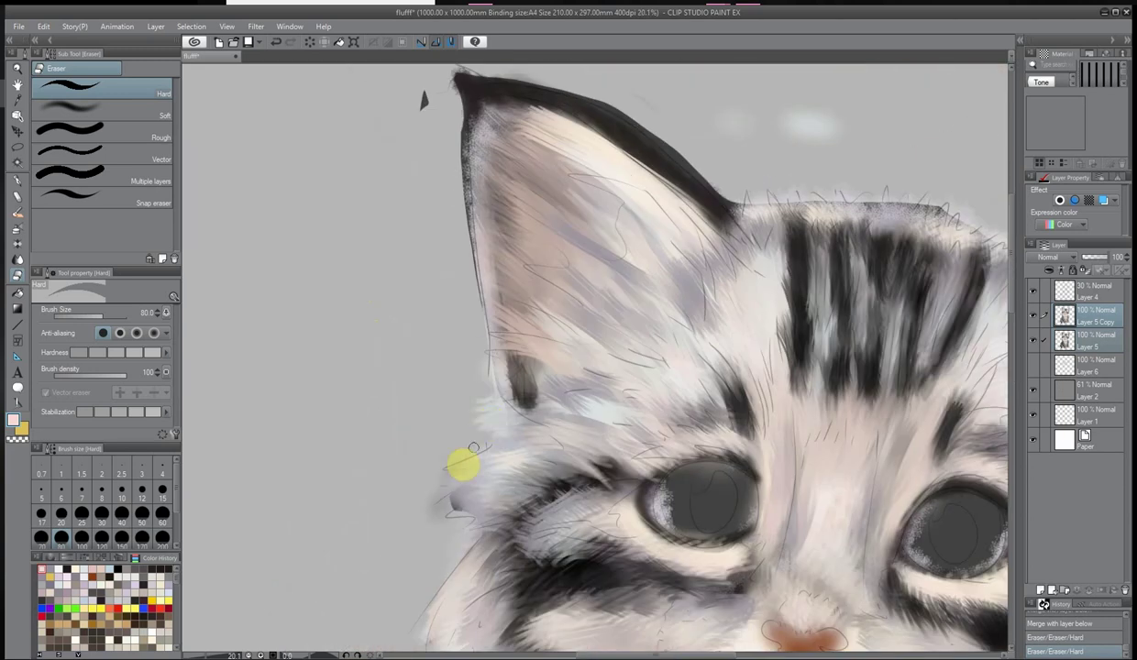
Erase stray paint outside the kitten's head and right body outline with the Hard eraser
scroll(747, 136, "down", 3)
scroll(475, 257, "up", 2)
left_click_drag(475, 257, 635, 209)
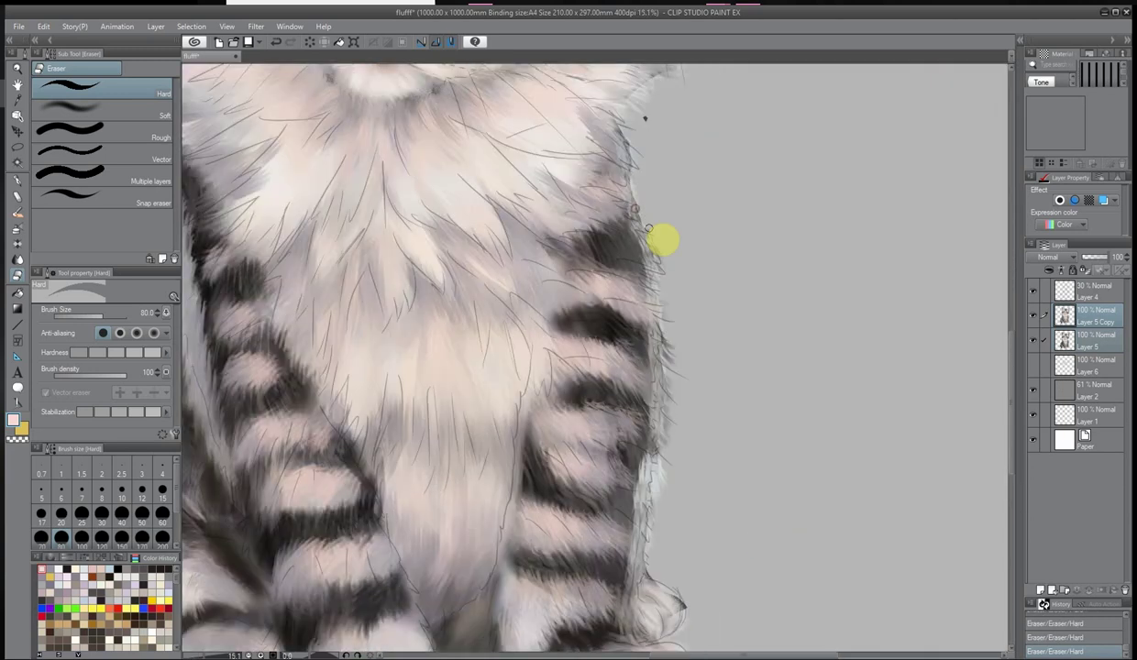
scroll(667, 516, "down", 1)
scroll(385, 261, "down", 2)
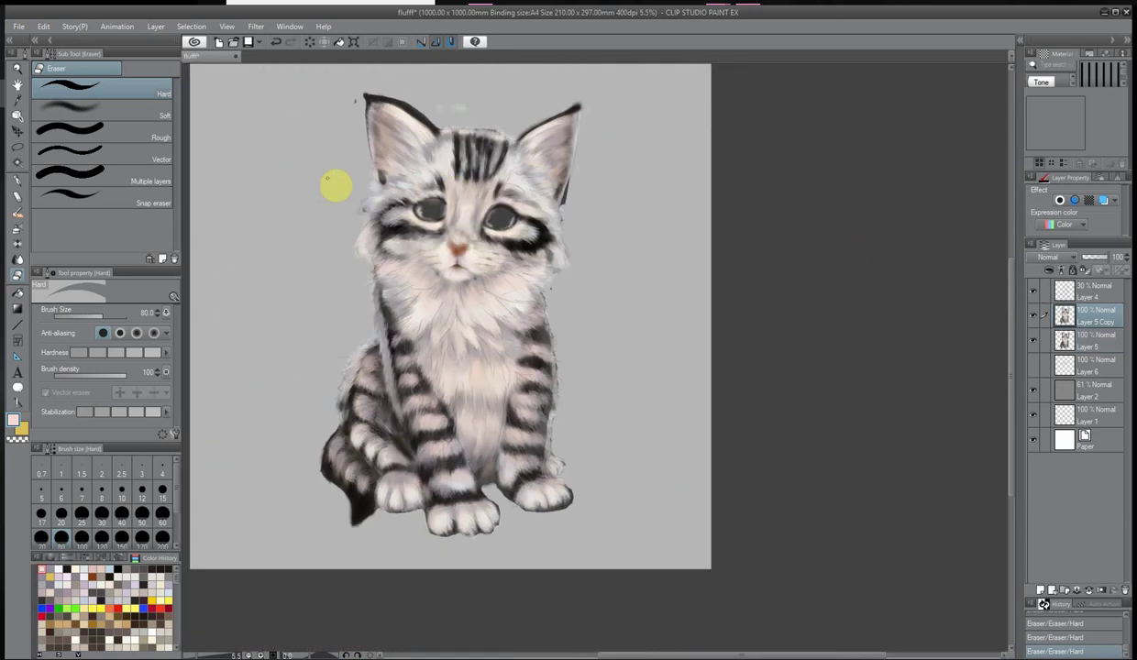
Add a new raster layer, pick a darker purplish grey and paint Oil Bristle shadow strands on the chest fur
scroll(335, 182, "up", 3)
scroll(426, 188, "down", 2)
scroll(837, 318, "up", 2)
key("b")
left_click(1040, 590)
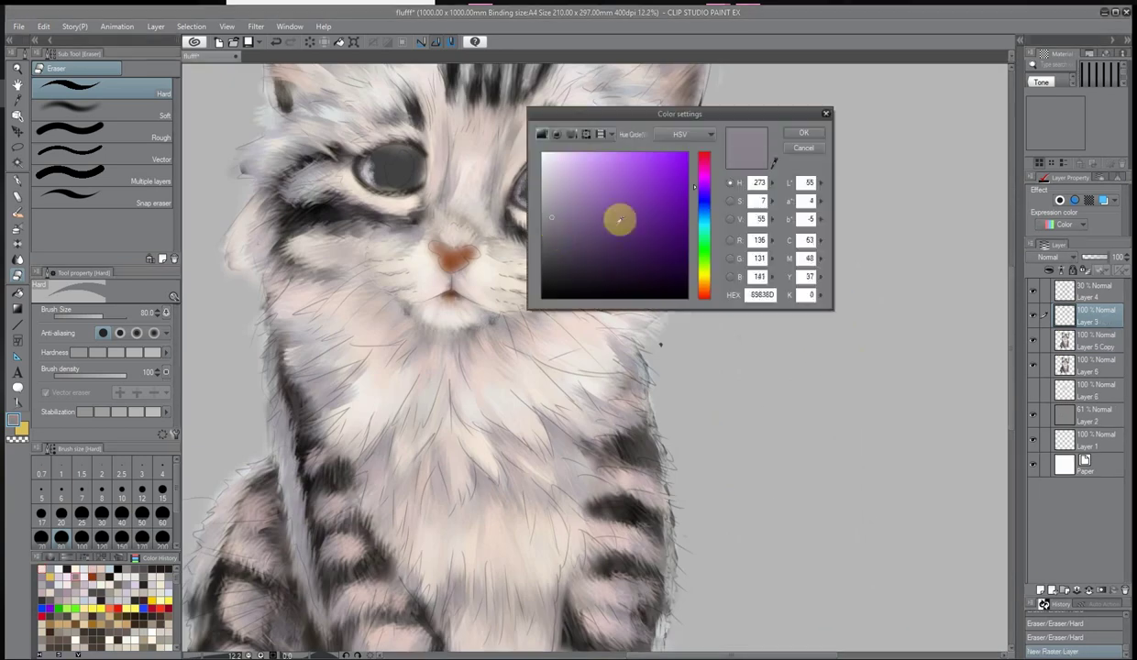
left_click(617, 221)
key("Return")
mouse_move(344, 386)
left_mouse_down()
mouse_move(288, 354)
mouse_move(342, 474)
mouse_move(626, 408)
mouse_move(439, 331)
left_mouse_up()
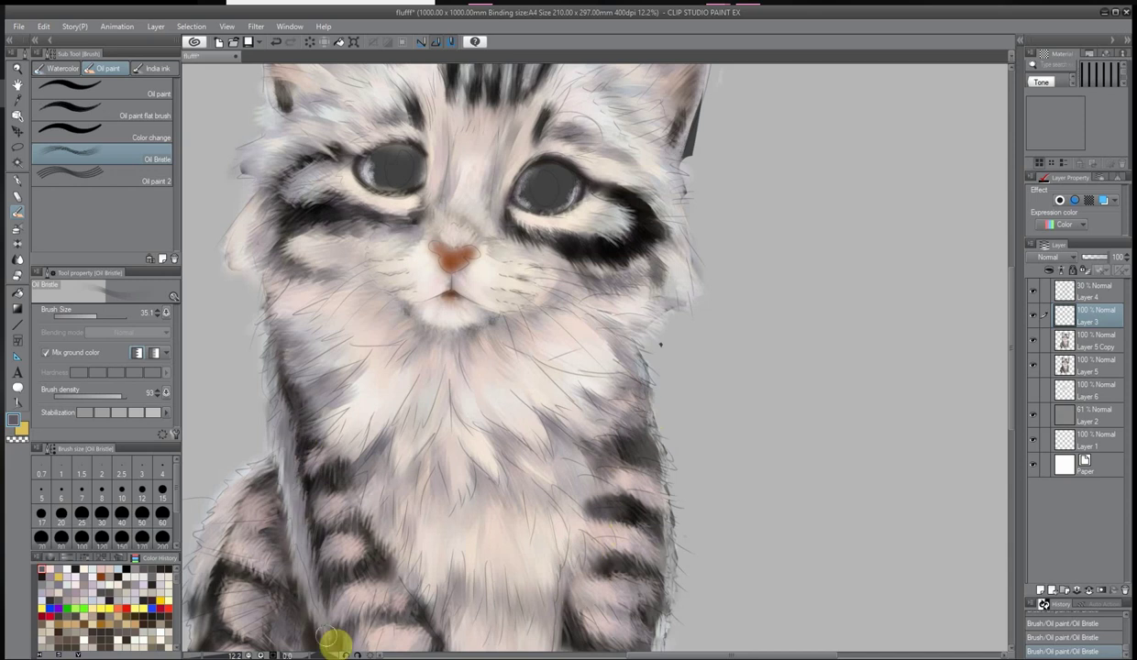
Paint dark purplish-grey strands over the ears, brows, forehead, nose bridge and cheeks
scroll(367, 605, "down", 5)
mouse_move(518, 571)
left_mouse_down()
mouse_move(573, 426)
mouse_move(588, 310)
left_mouse_up()
scroll(972, 134, "down", 4)
scroll(514, 128, "up", 5)
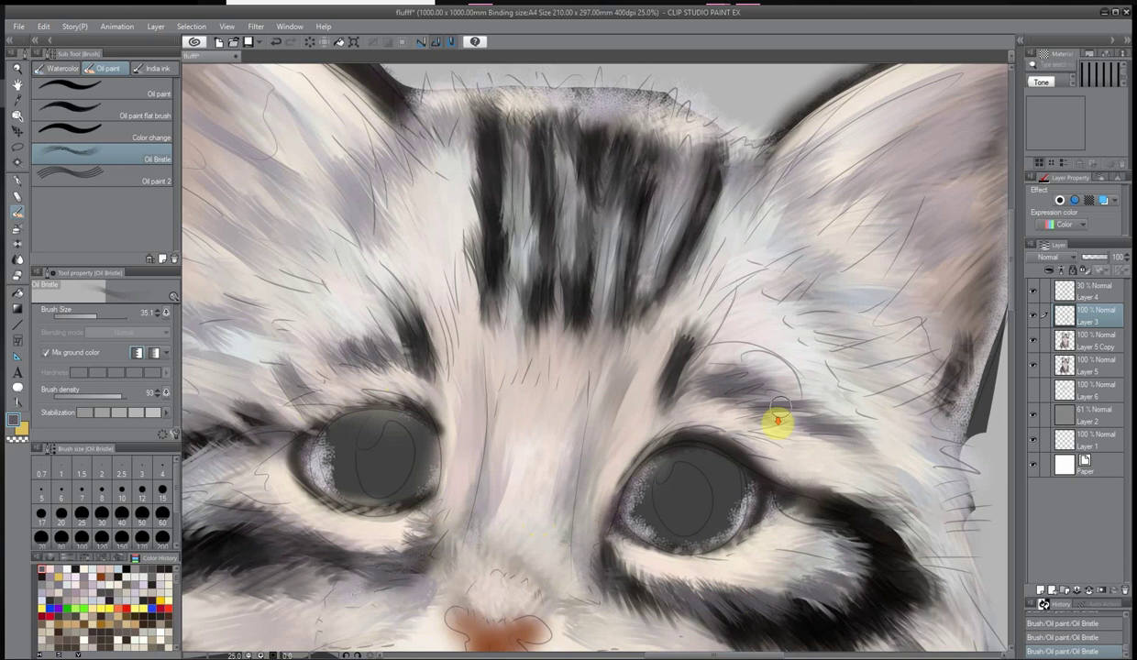
scroll(577, 267, "down", 2)
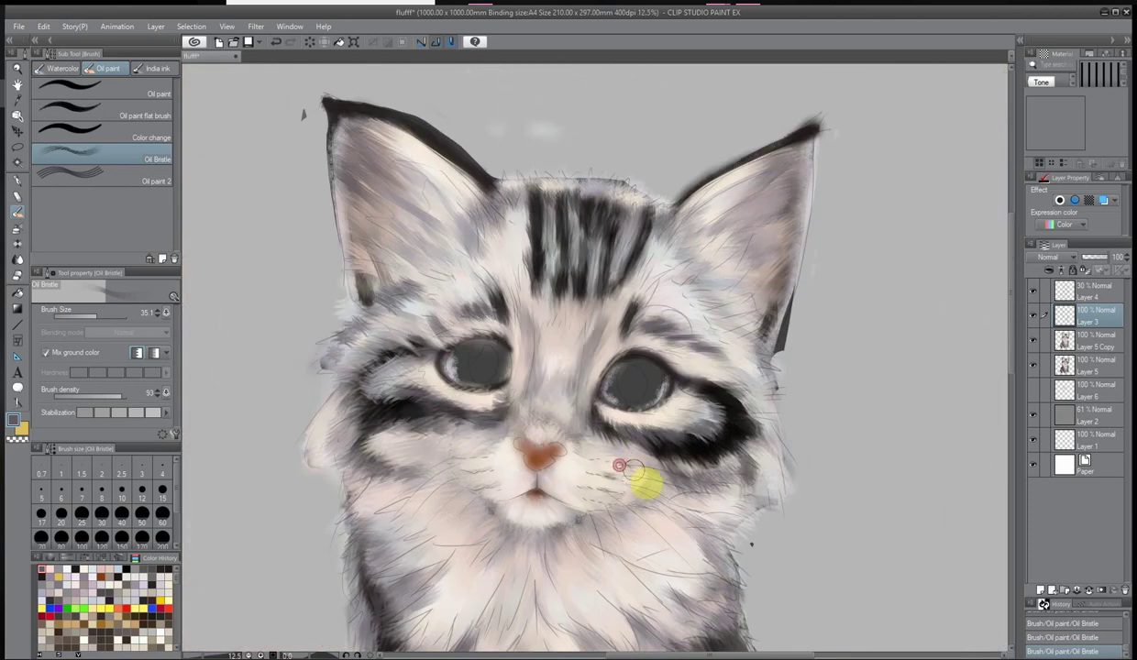
Paint dark purplish-grey shadow strands along the chest sides, belly, legs and hind flank
scroll(588, 539, "down", 4)
scroll(550, 513, "up", 4)
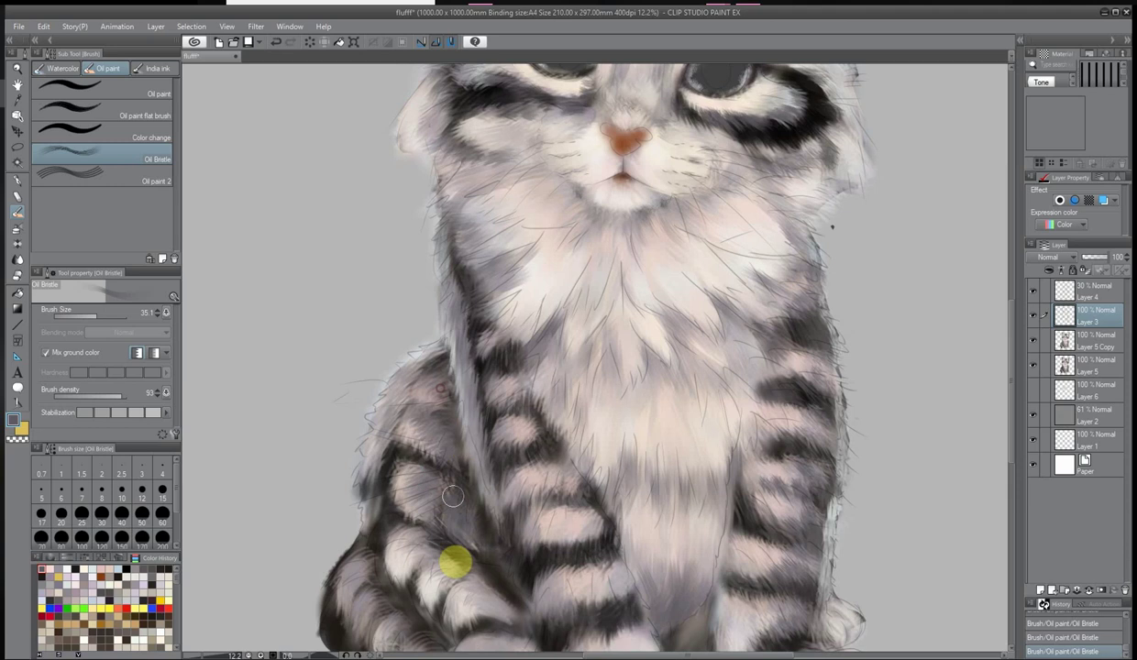
scroll(453, 496, "down", 3)
scroll(596, 495, "up", 4)
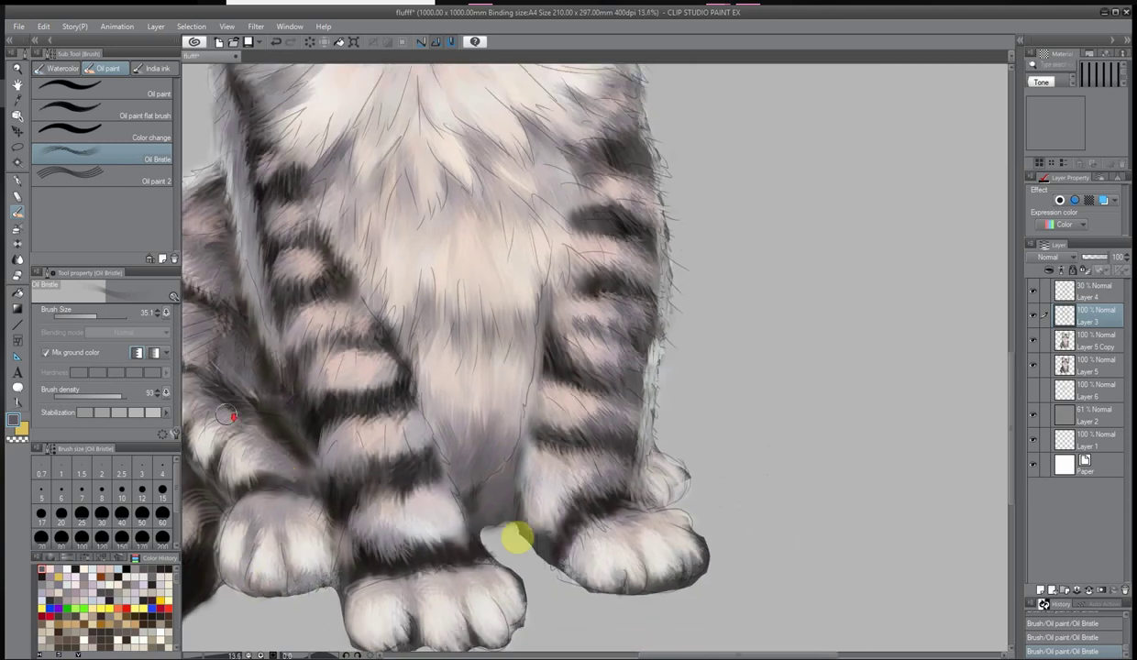
scroll(363, 447, "down", 1)
scroll(386, 507, "down", 3)
scroll(642, 193, "up", 3)
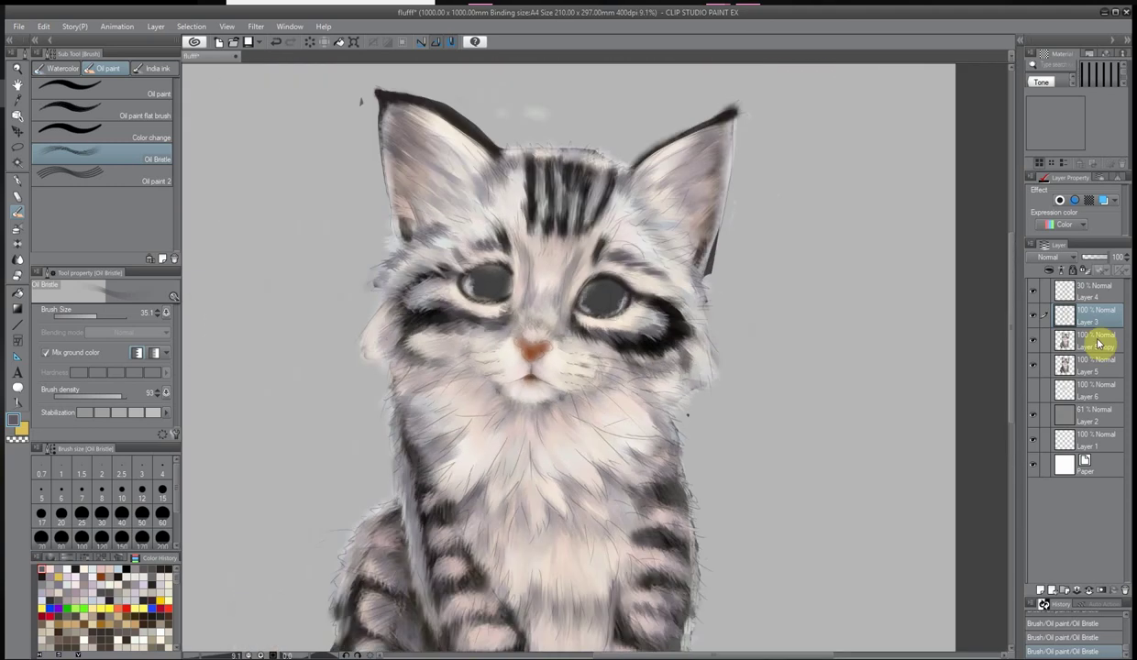
Add a new vector layer and paint pale white and cream Oil Bristle strands over the kitten's chest and face
scroll(431, 475, "up", 2)
scroll(685, 400, "down", 4)
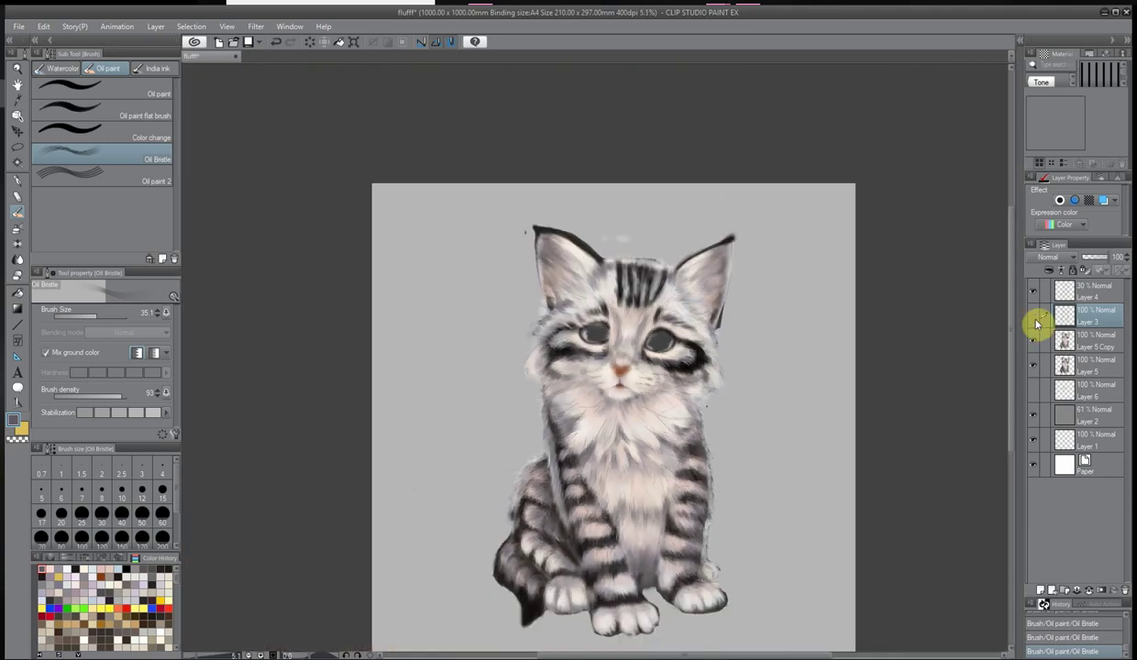
key("ctrl+shift+n")
scroll(423, 419, "up", 4)
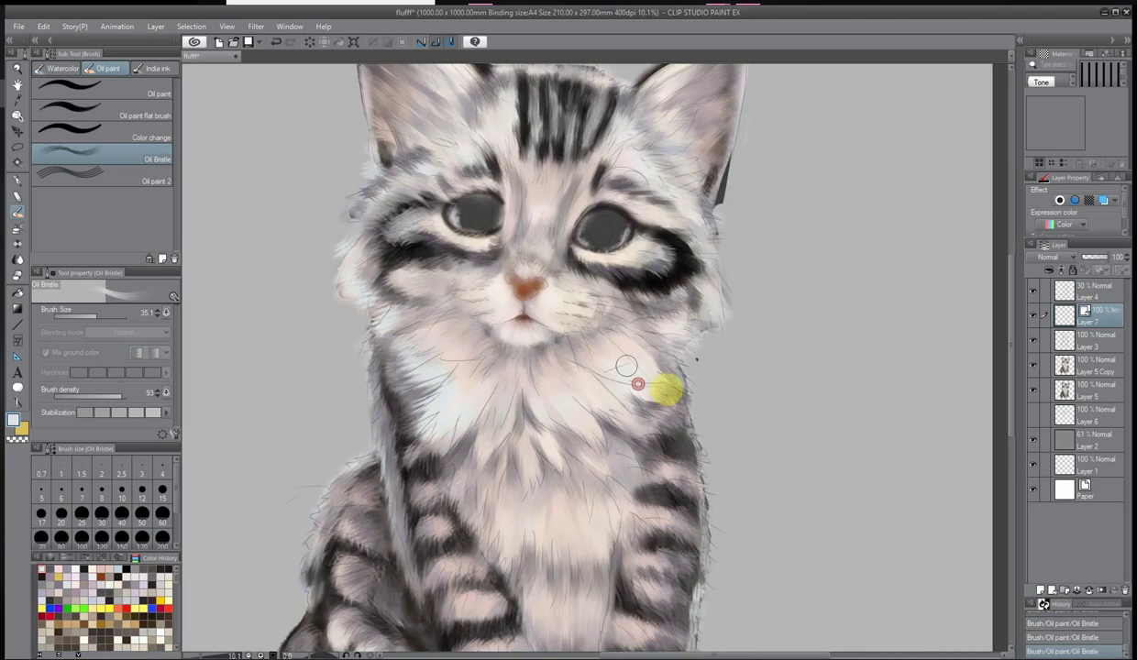
left_click_drag(516, 399, 477, 367)
left_click(706, 267)
left_click(784, 145)
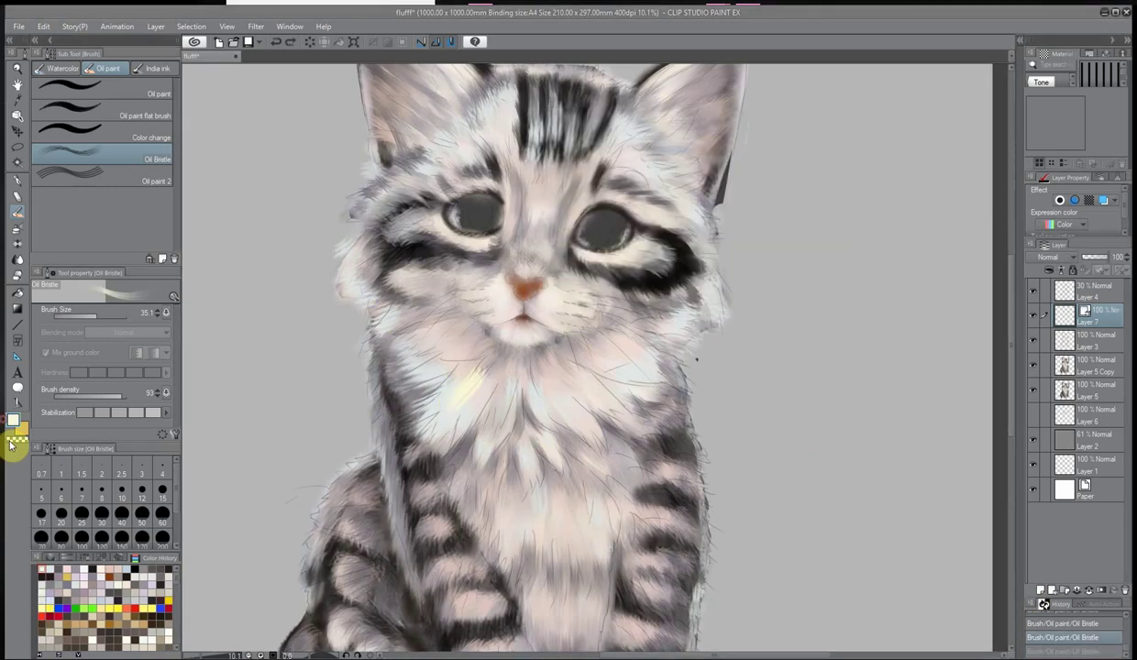
Try lowering the new vector layer's opacity to 55% and merging the visible layers
left_click(1091, 257)
scroll(723, 337, "down", 2)
right_click(1080, 317)
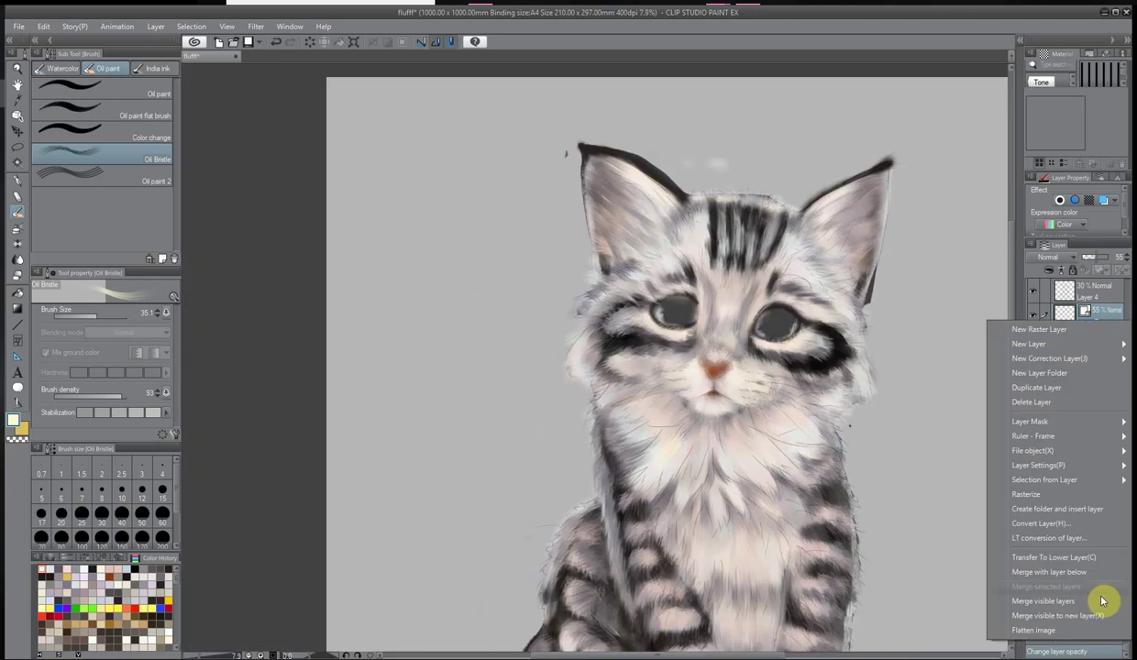
key("Escape")
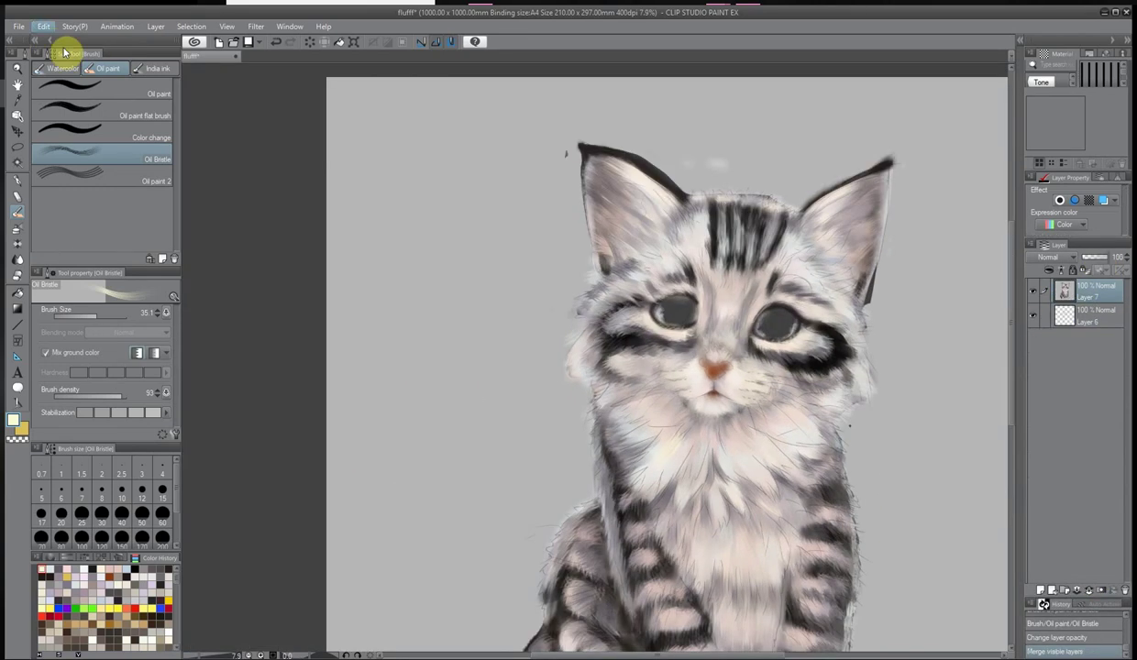
Add a raster layer and paint cream Oil Bristle highlight strands over the chest, belly, legs and hind flank
left_click(1088, 590)
key("ctrl+shift+n")
scroll(734, 385, "down", 4)
scroll(825, 413, "up", 5)
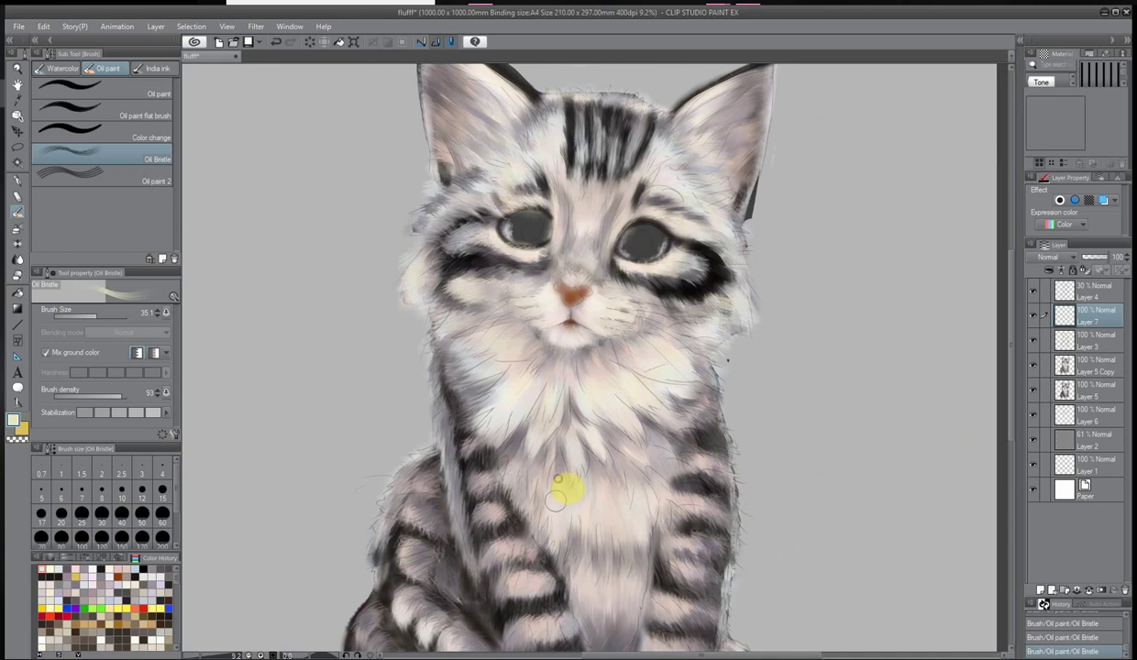
scroll(723, 566, "down", 3)
scroll(713, 546, "up", 4)
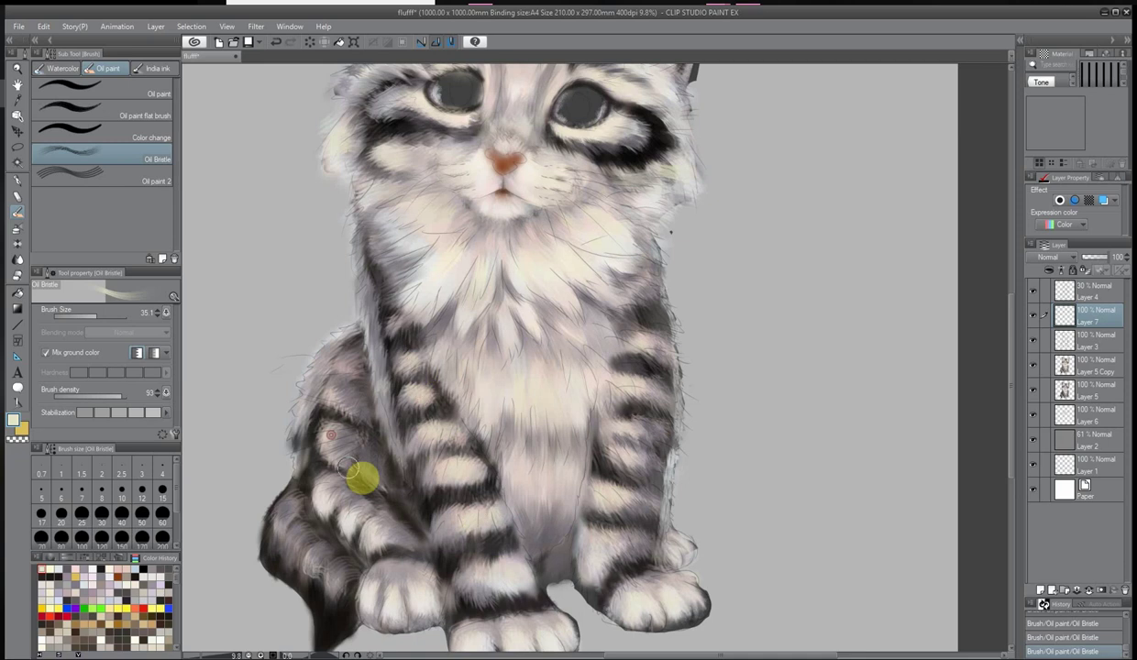
Paint cream highlight strands over the ears, forehead, brows, nose bridge and cheeks
scroll(363, 476, "down", 3)
scroll(409, 449, "up", 5)
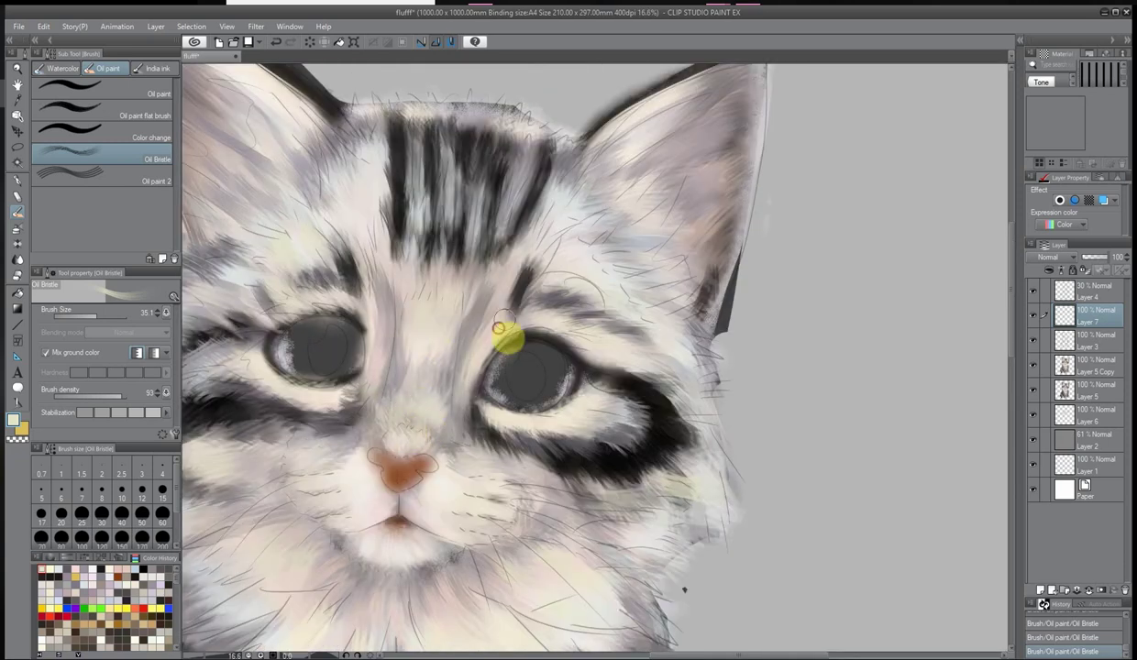
scroll(384, 264, "down", 1)
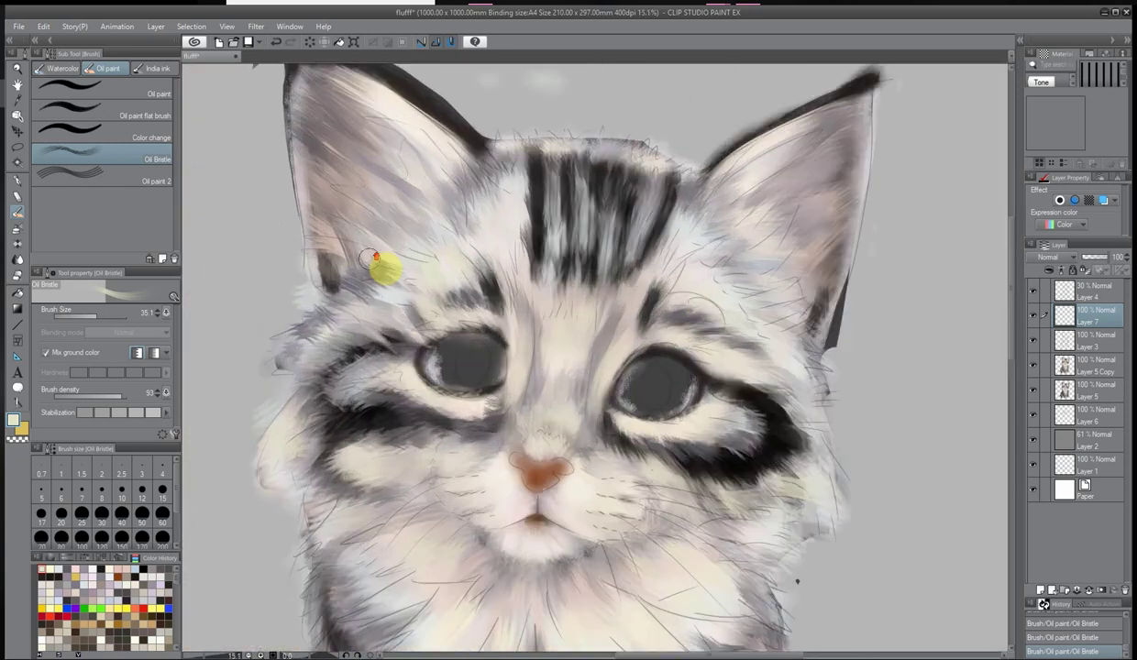
scroll(380, 327, "up", 2)
scroll(869, 390, "down", 3)
scroll(668, 375, "up", 2)
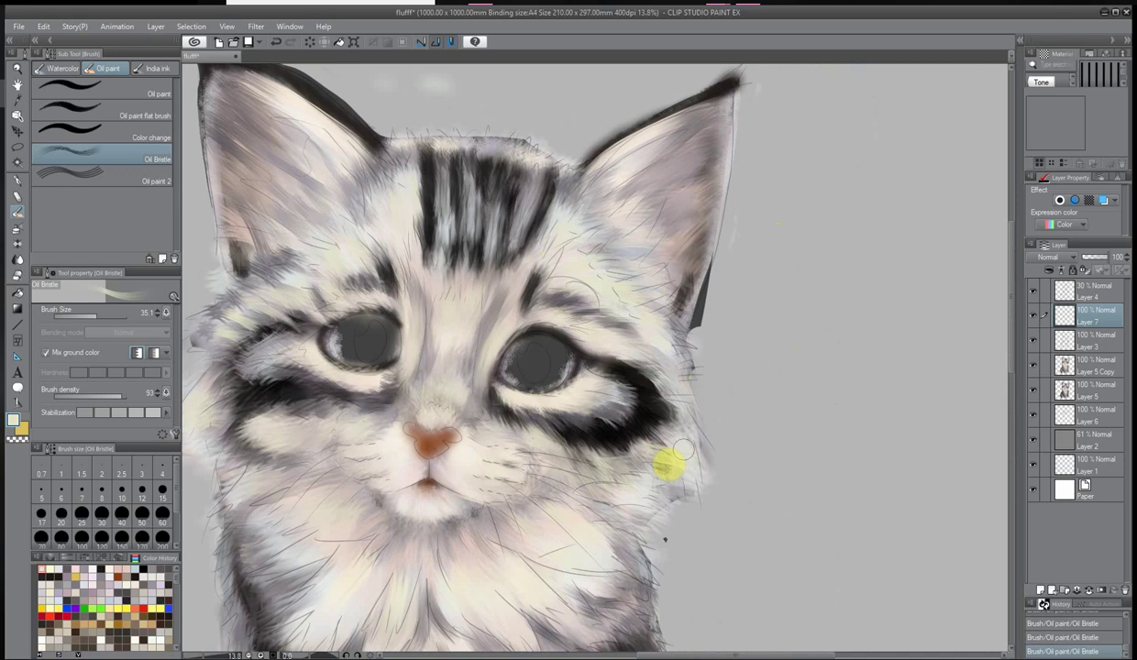
Reduce the cream strand layer to 66% opacity and merge Layer 3 and Layer 7 into Layer 5 Copy
scroll(406, 521, "down", 4)
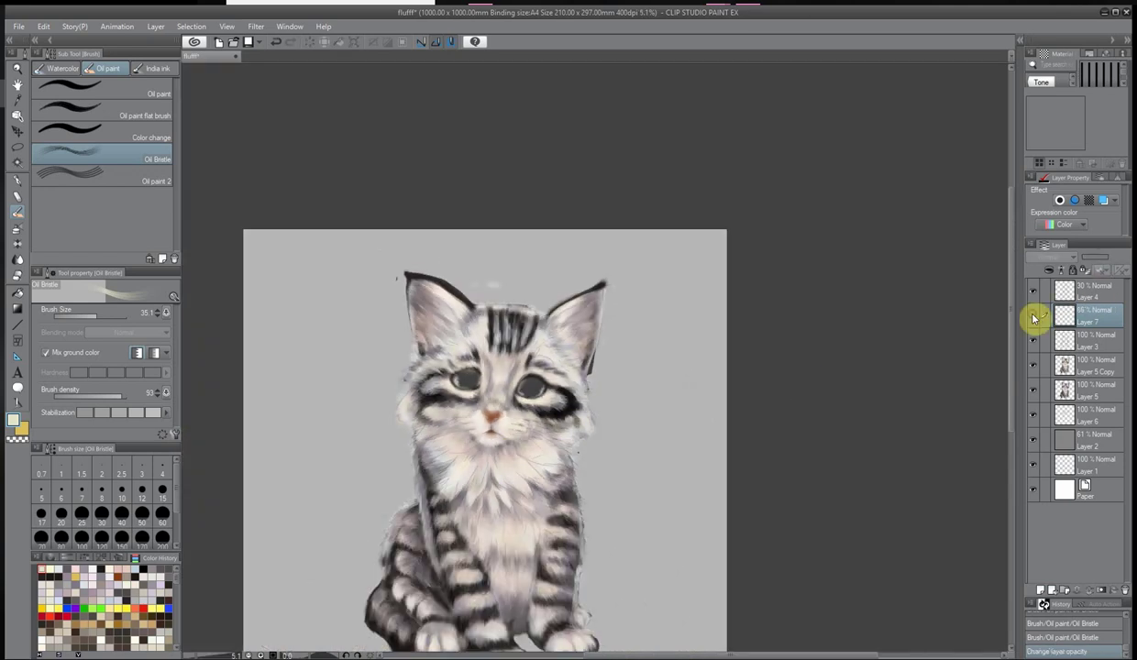
left_click(1066, 339)
key("ctrl+e")
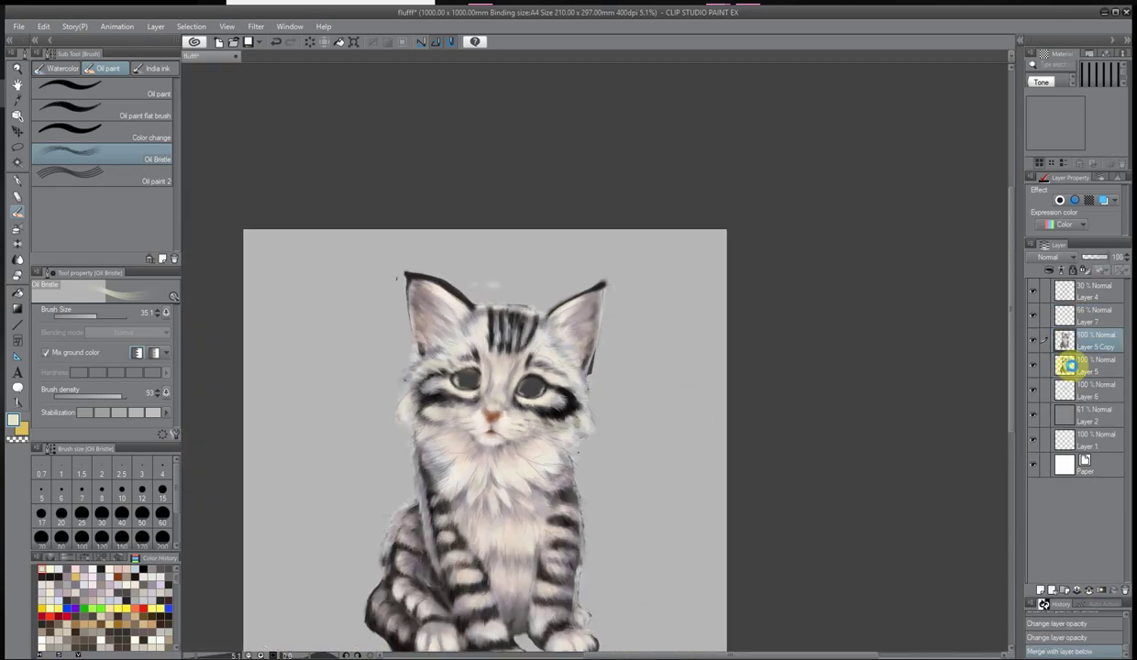
key("ctrl+e")
key("ctrl+z")
left_click(1114, 323)
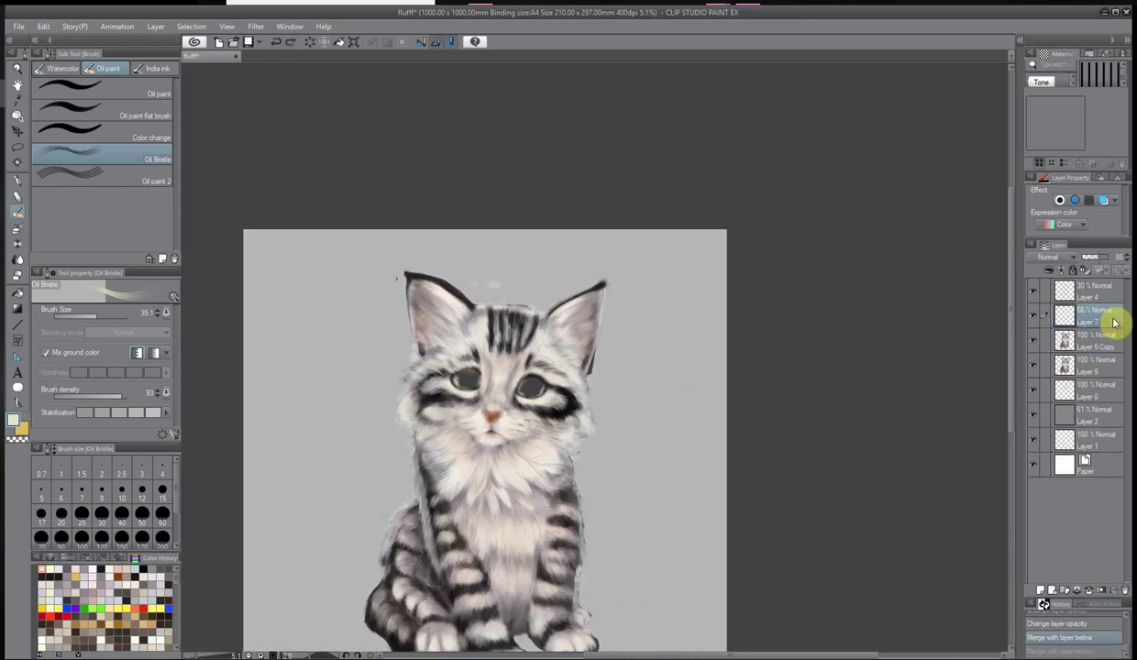
key("ctrl+e")
Add a raster layer and paint pinkish-grey Oil Bristle strands over the paws and lower legs
scroll(558, 330, "up", 3)
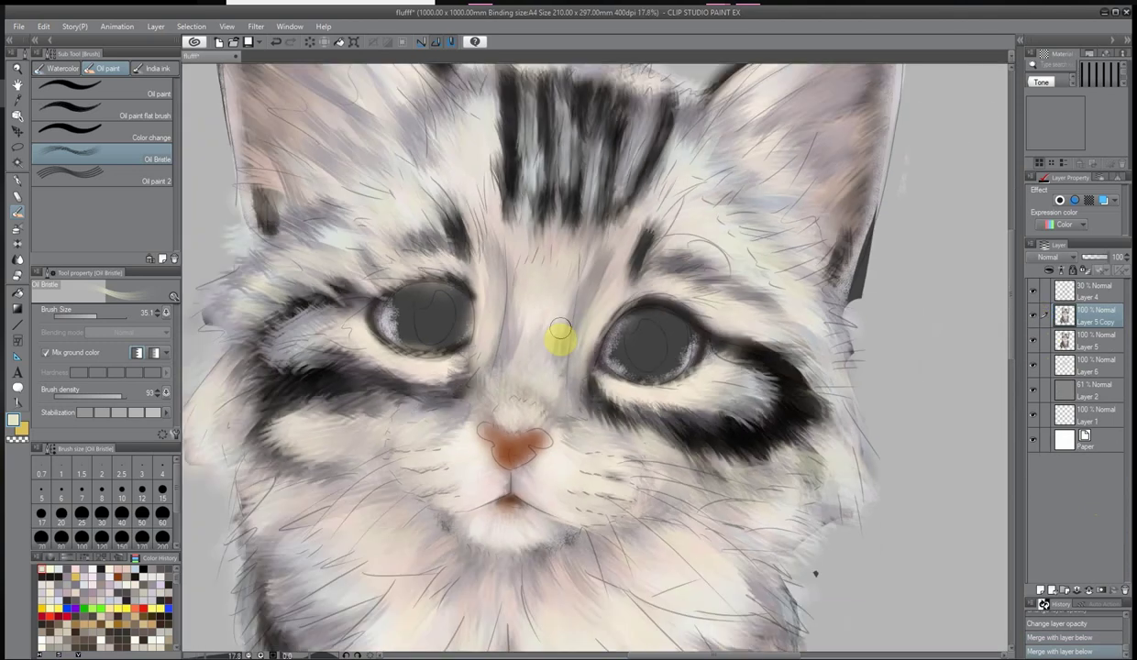
scroll(570, 623, "down", 5)
scroll(693, 93, "down", 5)
scroll(419, 499, "up", 5)
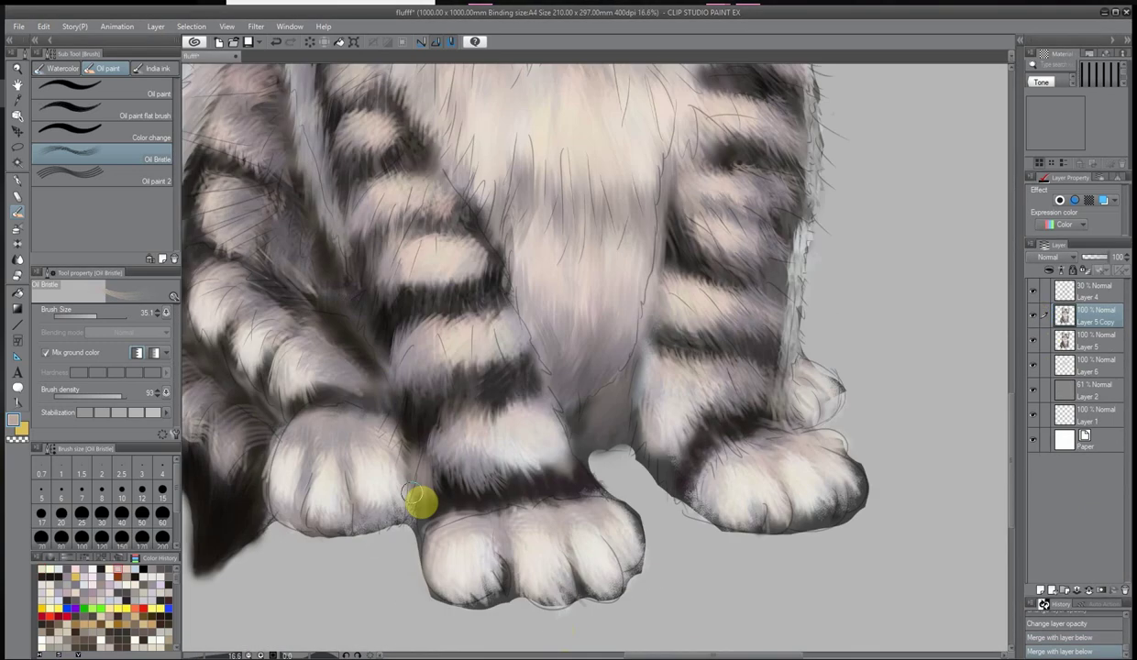
left_click(1043, 590)
left_click_drag(468, 576, 527, 594)
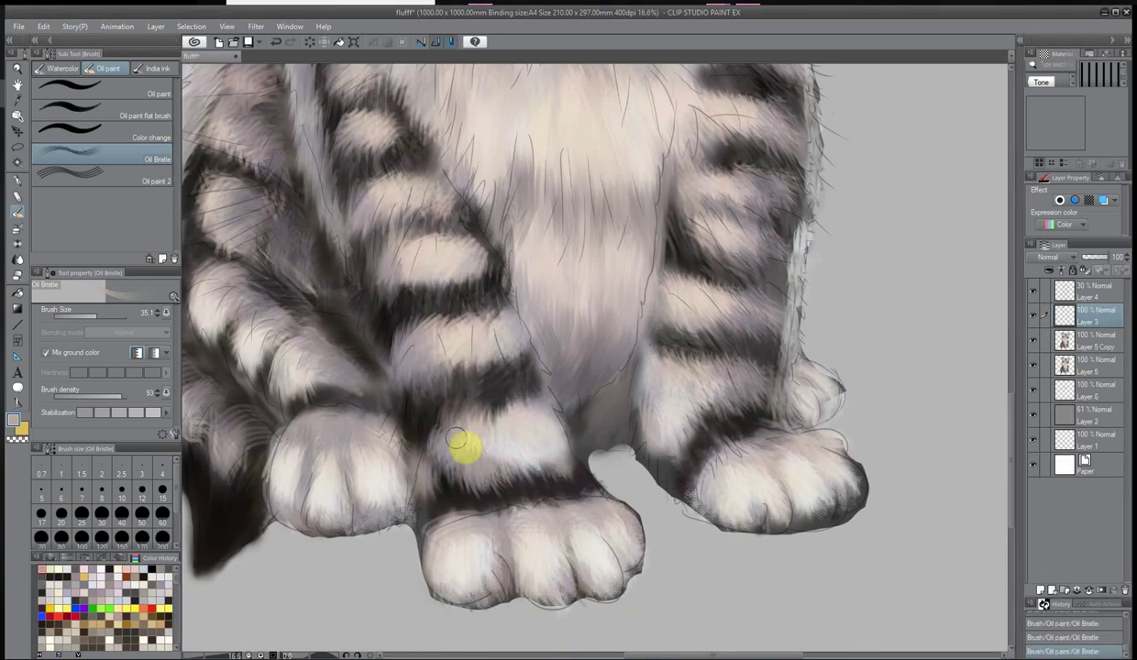
scroll(763, 380, "up", 3)
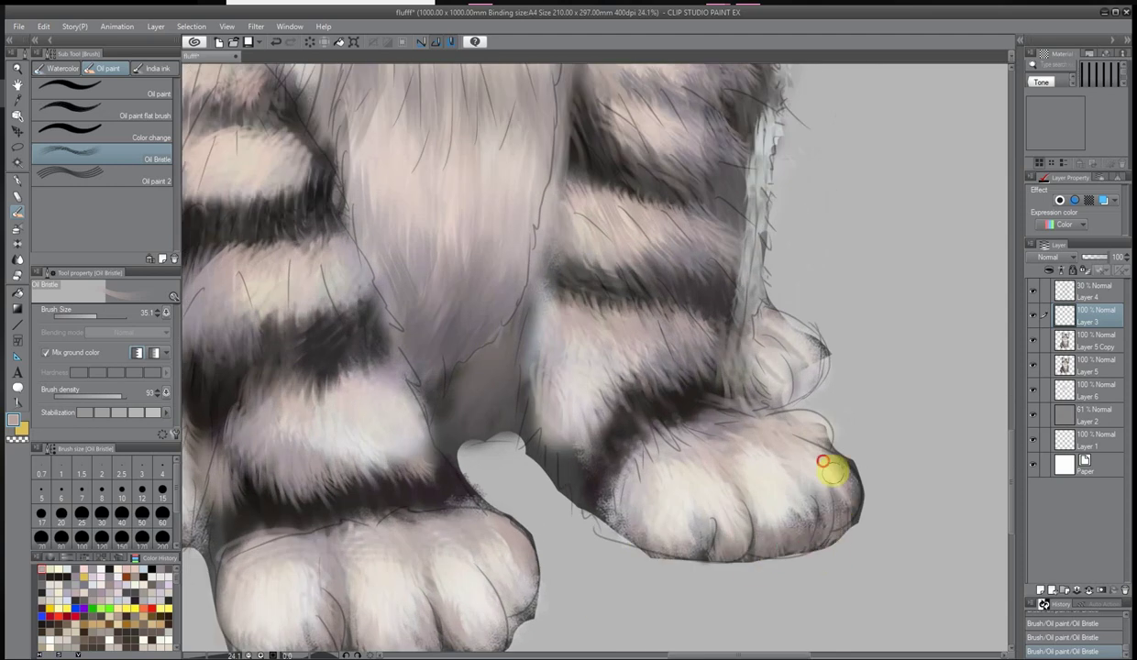
scroll(500, 165, "down", 3)
scroll(476, 397, "down", 4)
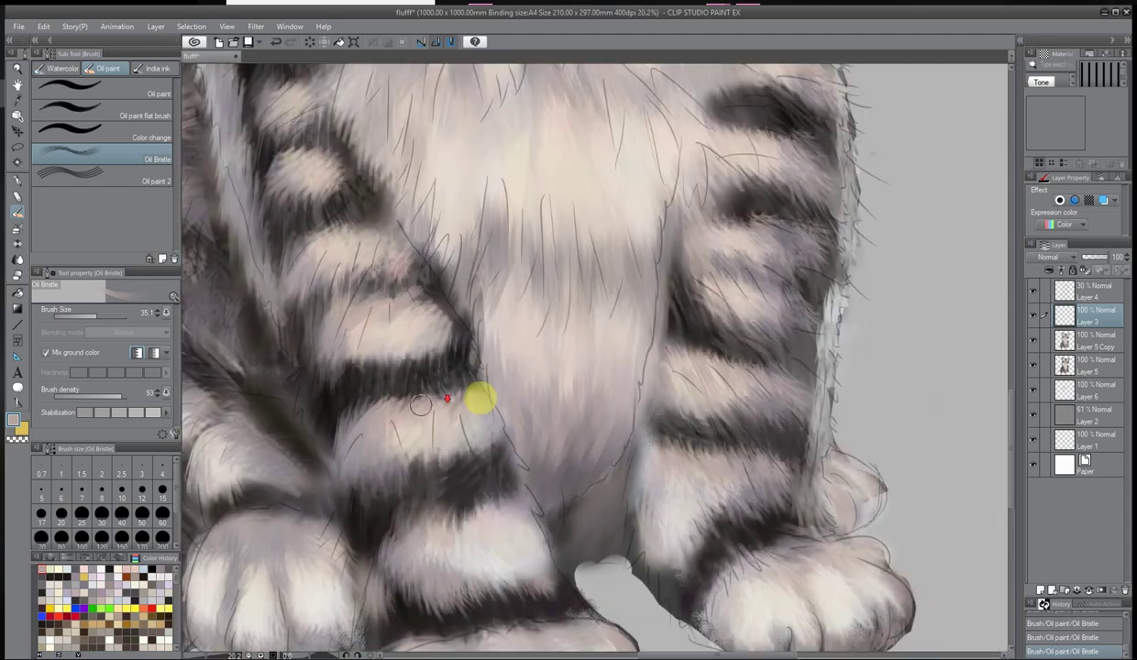
Paint pinkish-grey strands around the eyes, forehead, ears and cheeks
scroll(628, 127, "up", 5)
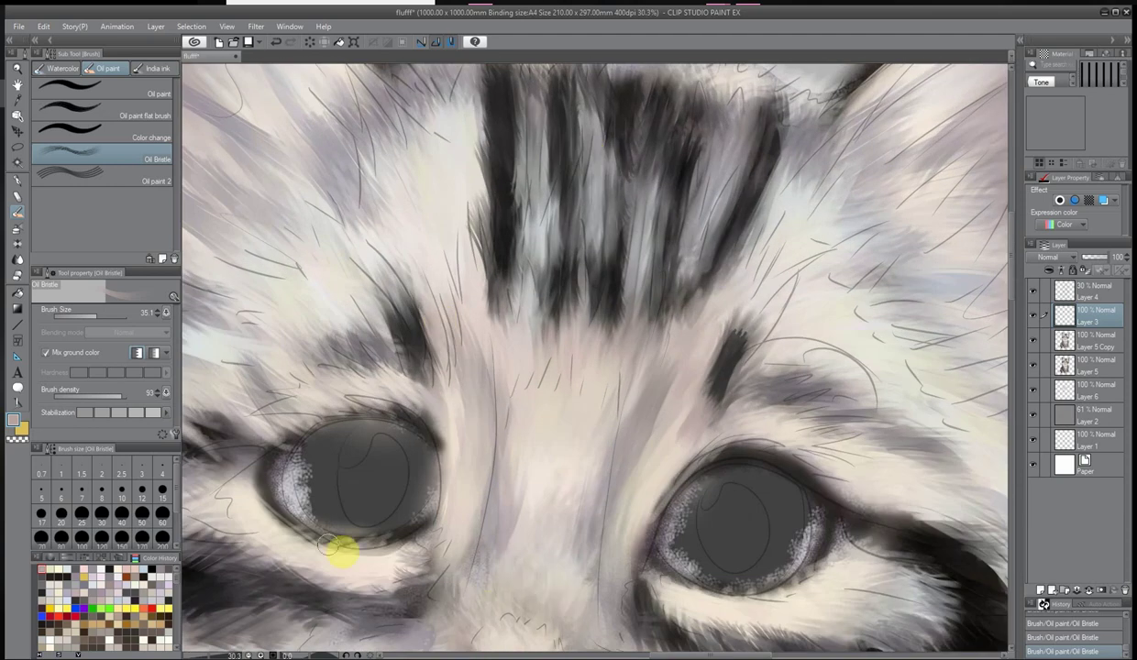
scroll(642, 431, "down", 2)
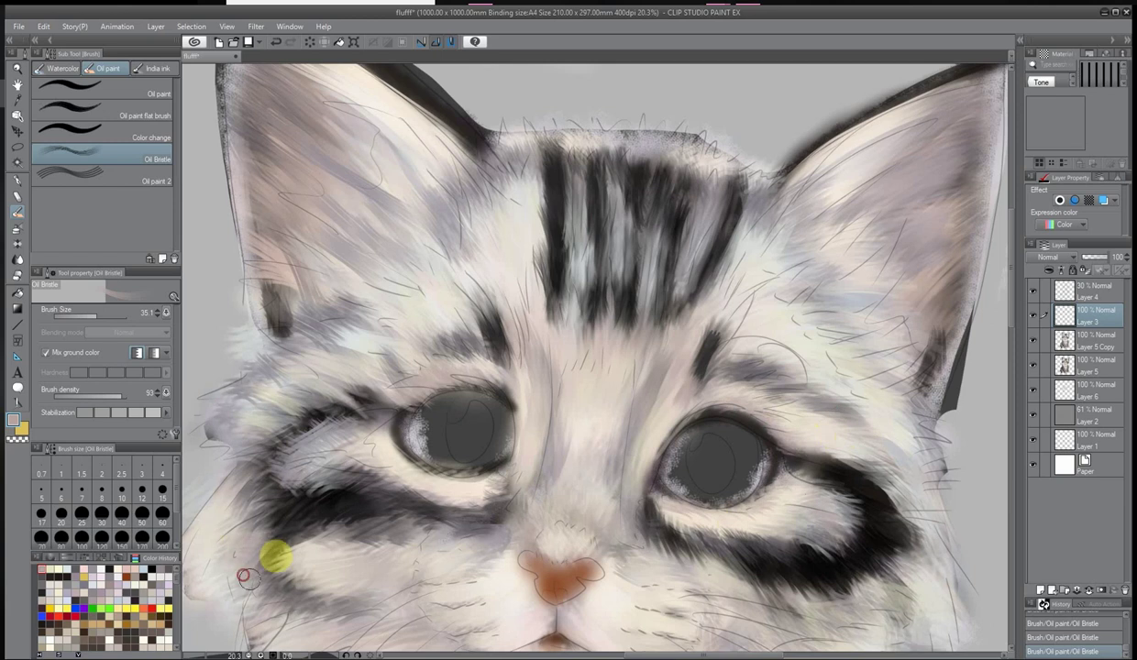
scroll(541, 327, "down", 3)
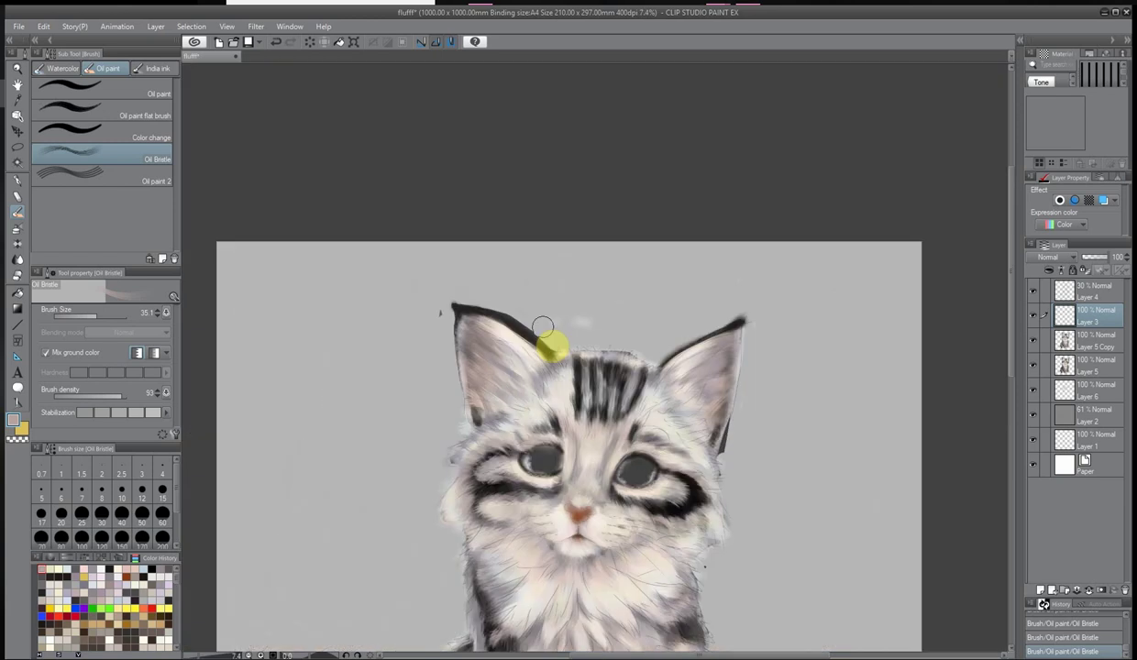
Paint pinkish-grey strands along the chest edges, hind flank and both front legs
scroll(550, 331, "up", 3)
scroll(584, 508, "down", 3)
scroll(322, 350, "up", 4)
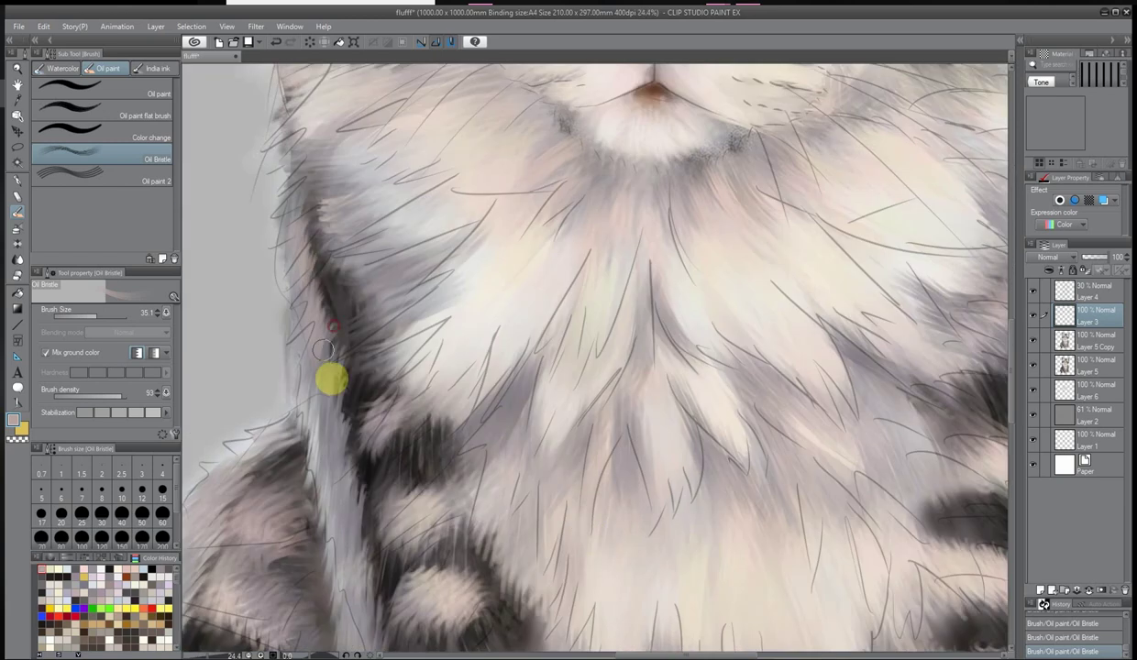
scroll(393, 462, "down", 3)
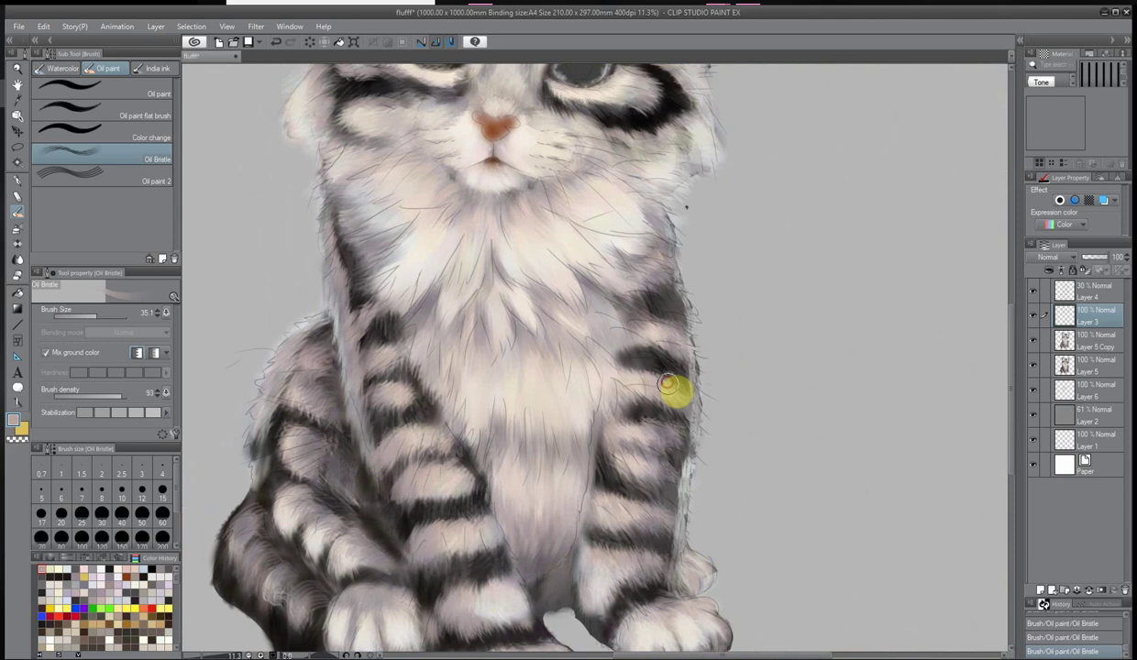
scroll(553, 546, "down", 3)
Set the pinkish-grey strand layer's opacity to 98% and add more strands on the muzzle and cheeks
left_click_drag(1107, 257, 1100, 264)
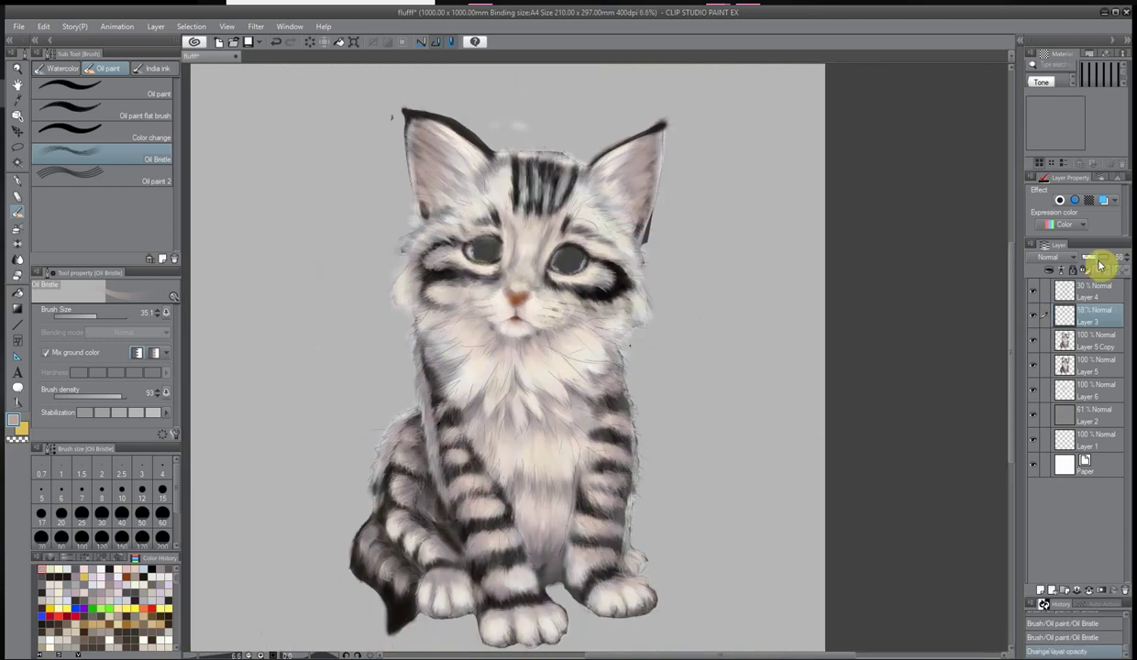
scroll(512, 410, "up", 5)
left_click(500, 402)
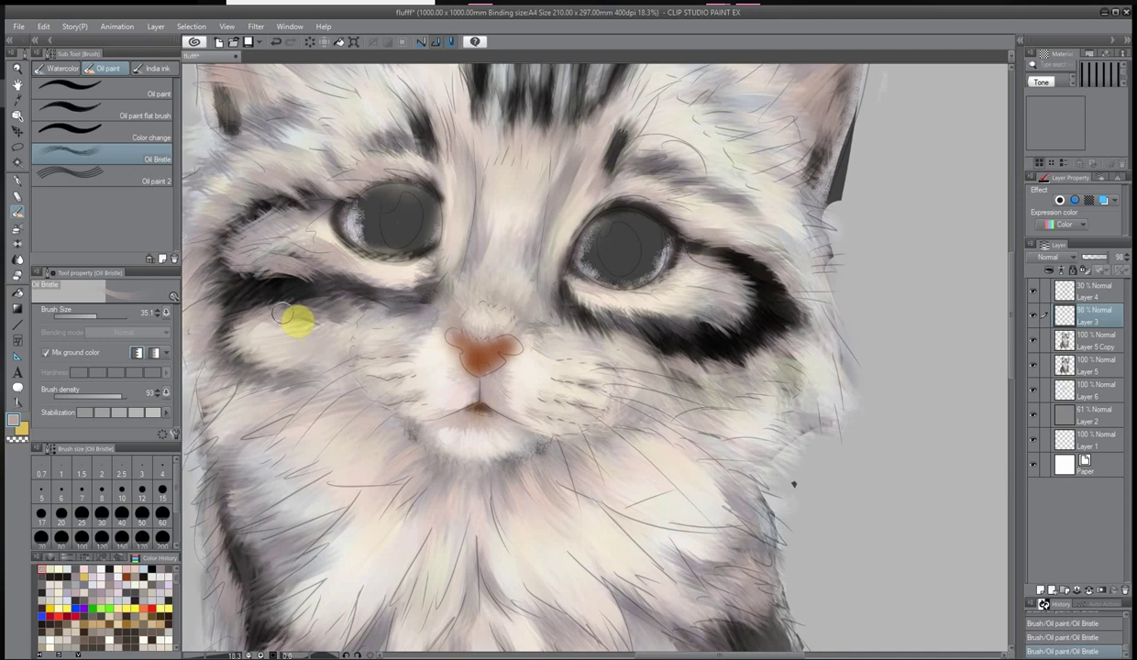
Check the strand layer against the whole kitten, merge it into Layer 5 Copy and hide sketch Layer 4
scroll(837, 381, "down", 4)
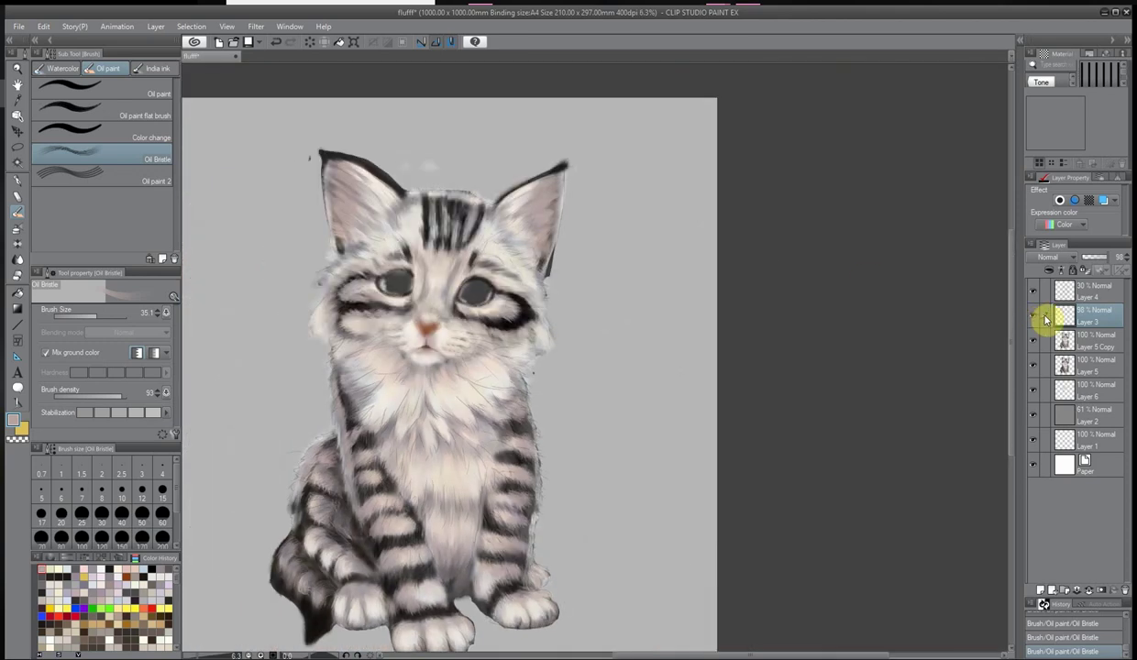
right_click(1045, 319)
left_click(1059, 356)
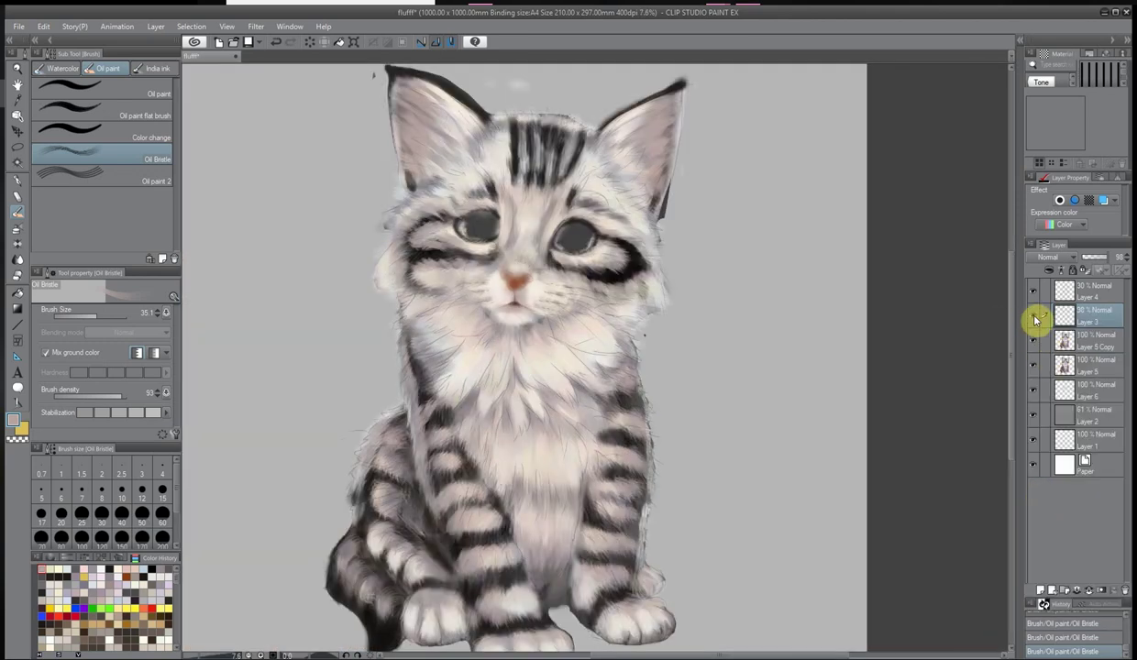
right_click(1036, 320)
left_click(1035, 324)
scroll(894, 330, "down", 1)
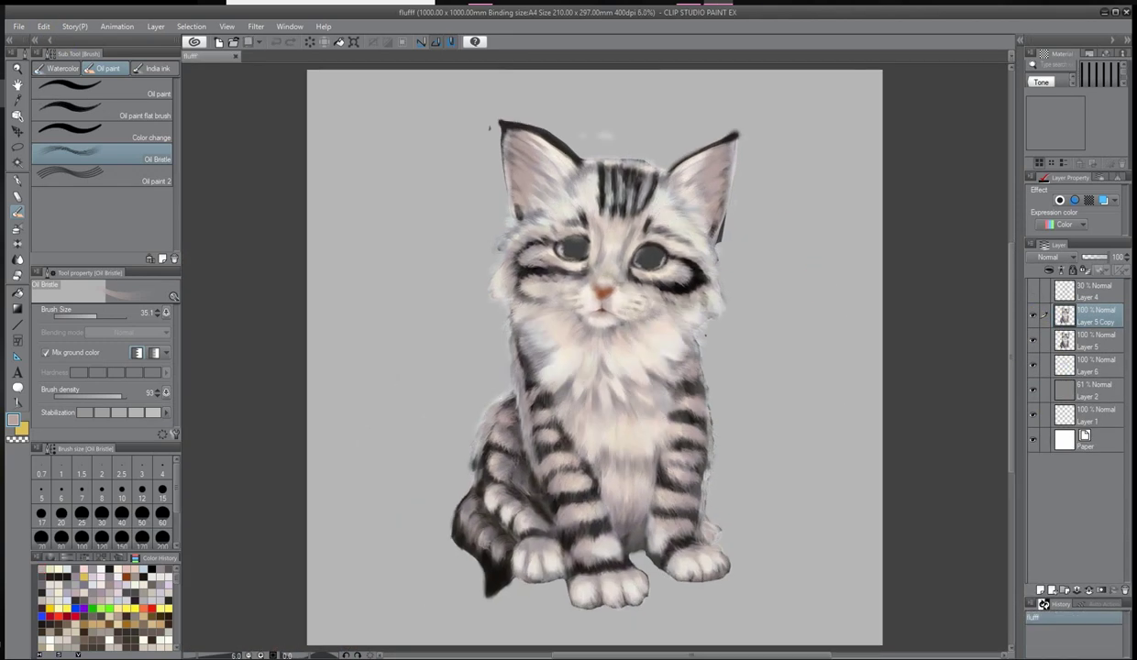
Start a mesh transformation on Layer 5 Copy and move the upper lattice points to widen and reshape the head and ears
key("ctrl+shift+t")
left_click_drag(748, 118, 780, 120)
left_click_drag(649, 117, 658, 115)
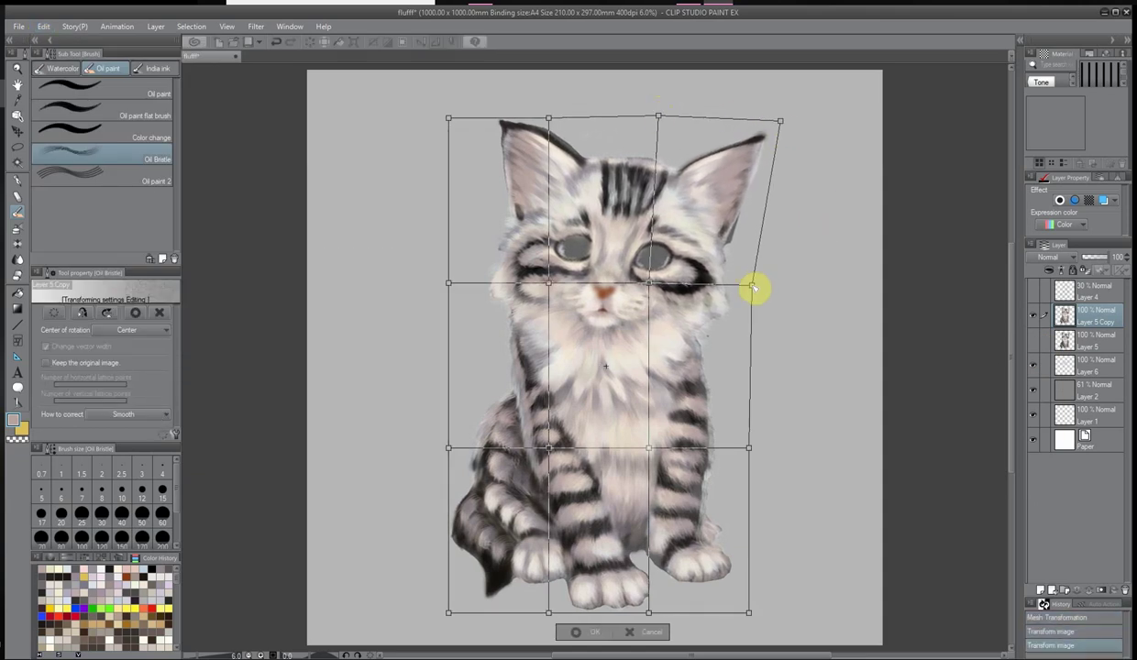
left_click_drag(752, 288, 751, 286)
left_click_drag(549, 118, 546, 117)
left_click_drag(449, 118, 463, 115)
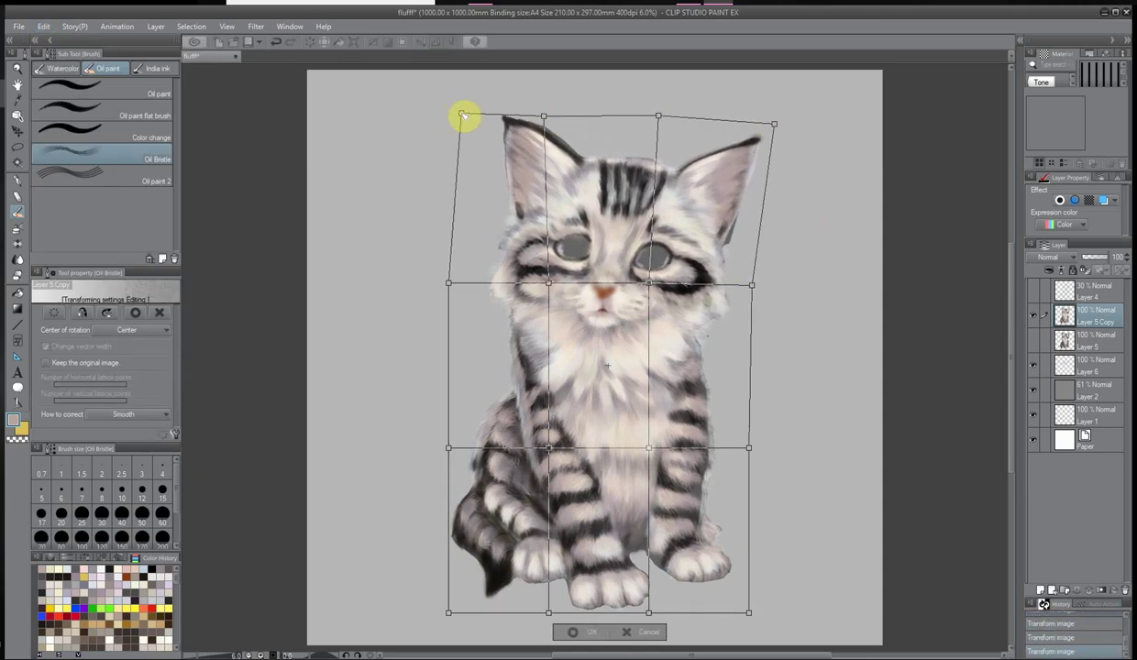
Shift the lattice points around eye level to tilt and widen the face, and apply the mesh transformation
left_click_drag(449, 282, 446, 276)
left_click_drag(751, 285, 751, 293)
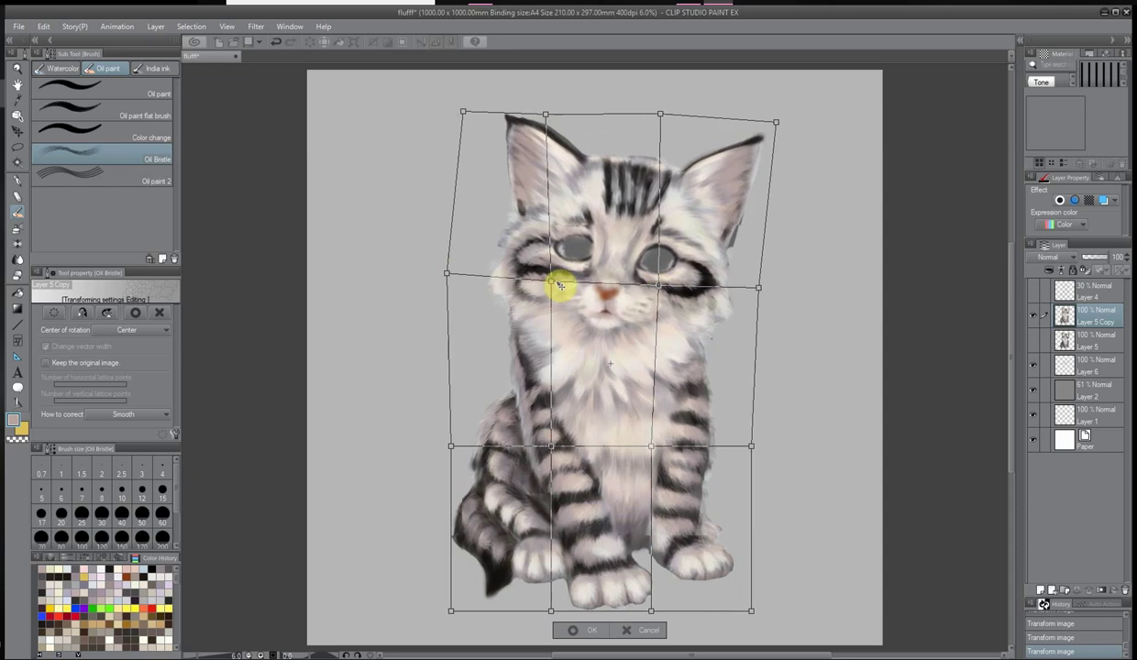
scroll(716, 241, "down", 2)
scroll(702, 165, "up", 3)
mouse_move(702, 165)
left_mouse_down()
mouse_move(713, 165)
mouse_move(586, 162)
mouse_move(690, 157)
left_mouse_up()
scroll(632, 459, "down", 2)
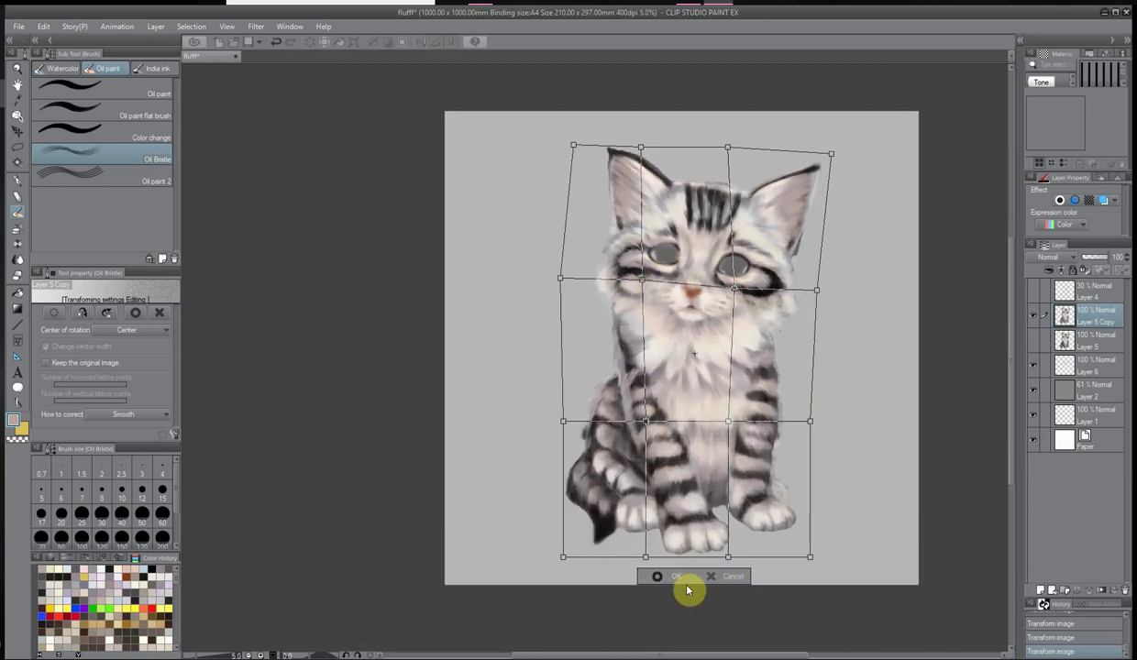
left_click(670, 575)
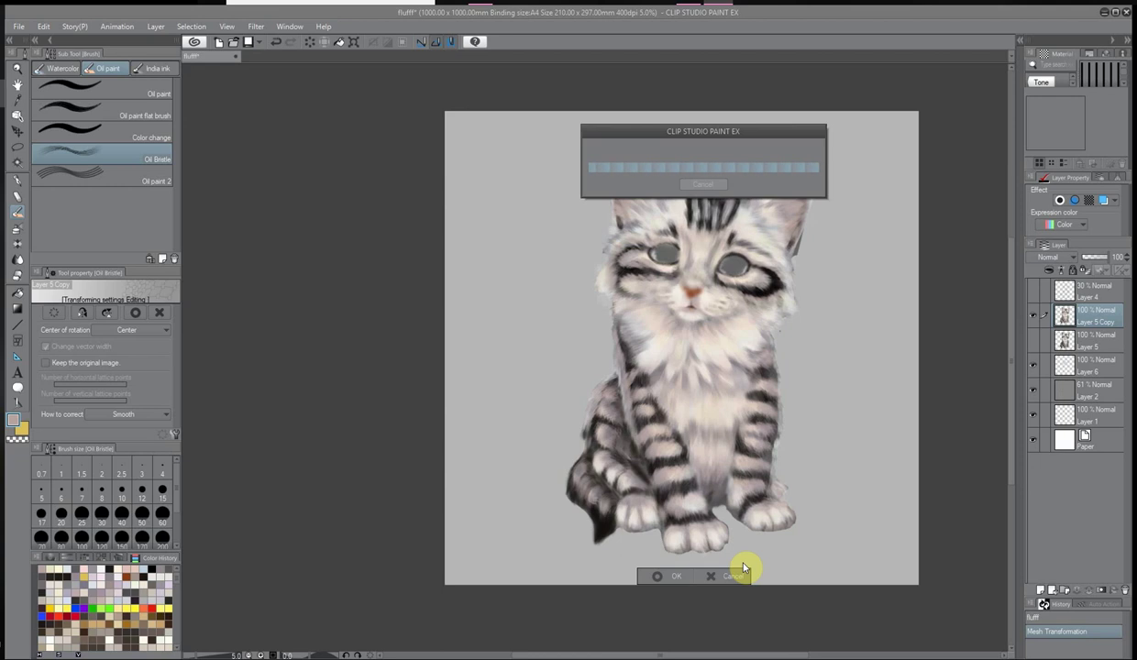
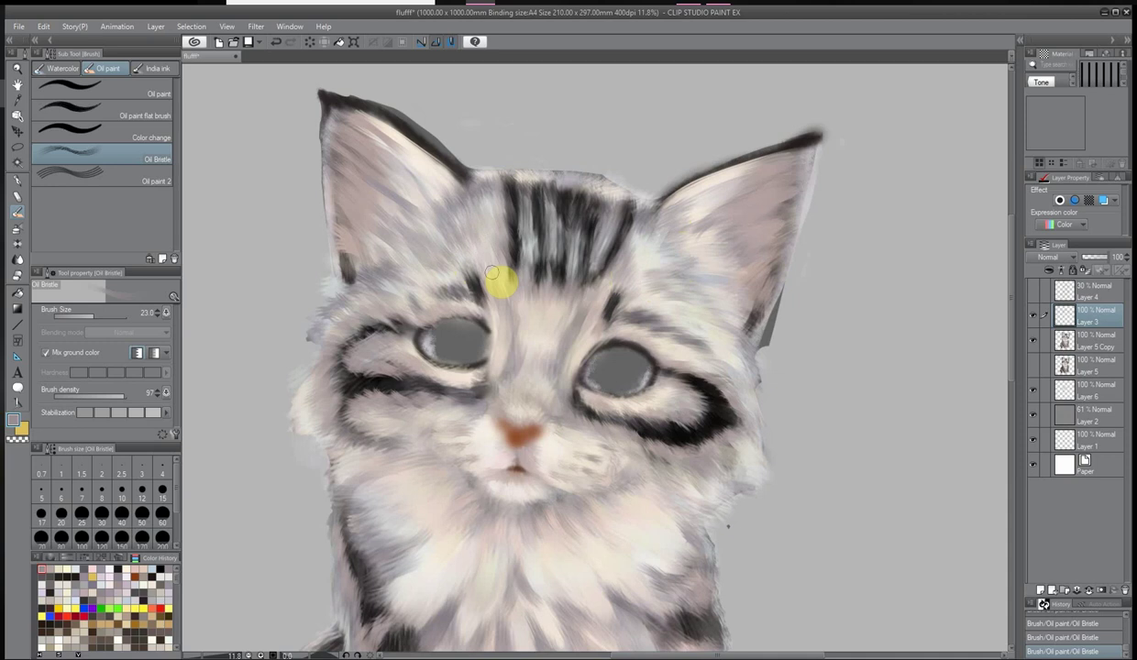
Paint grey Oil Bristle strands inside the ears and between the fur tufts of the kitten's chest ruff
left_click_drag(747, 225, 779, 166)
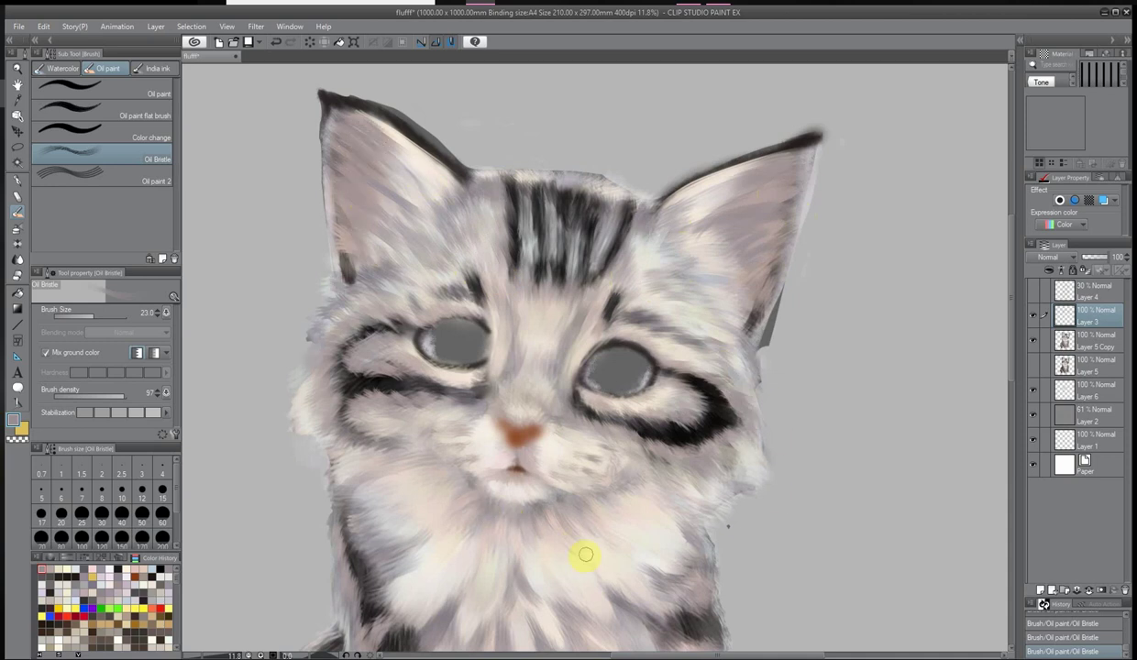
left_click_drag(342, 466, 443, 500)
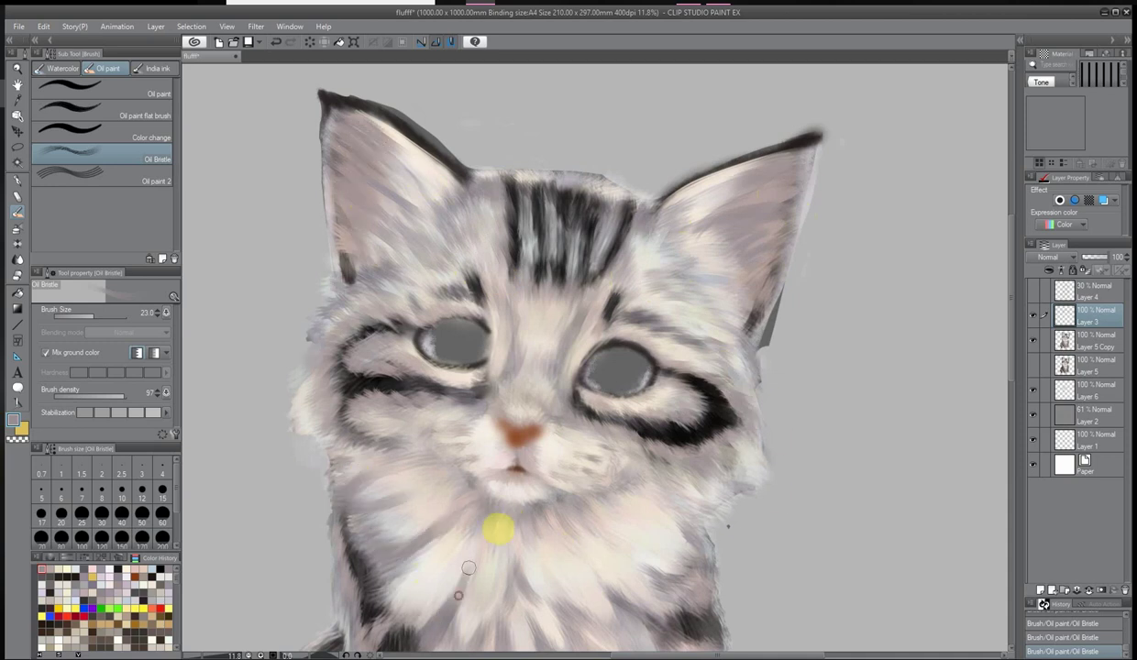
left_click_drag(661, 504, 665, 588)
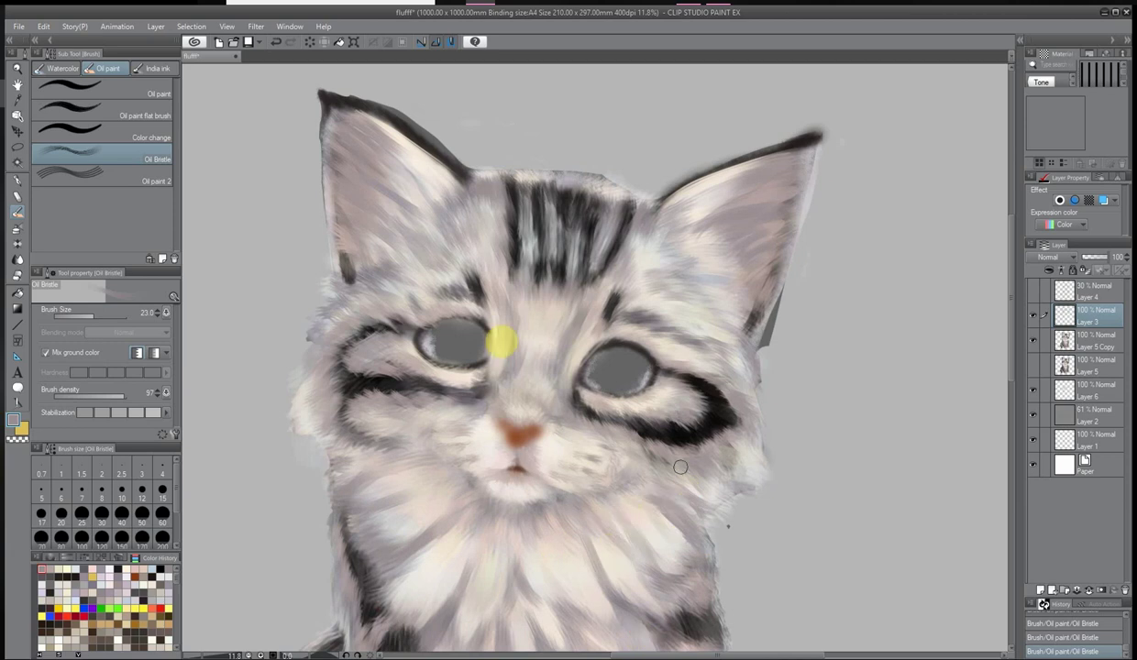
Add grey bristle strands down the lower chest and belly and over the pale bands of the front legs
scroll(680, 467, "down", 5)
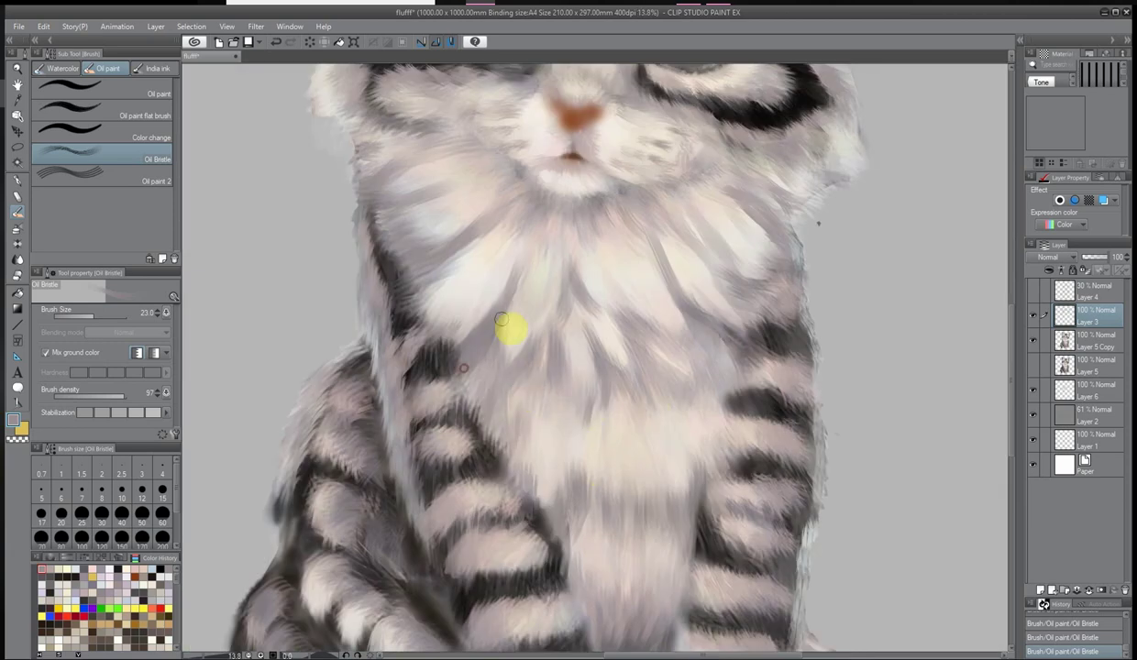
left_click_drag(502, 319, 602, 517)
scroll(706, 266, "down", 5)
scroll(525, 406, "up", 6)
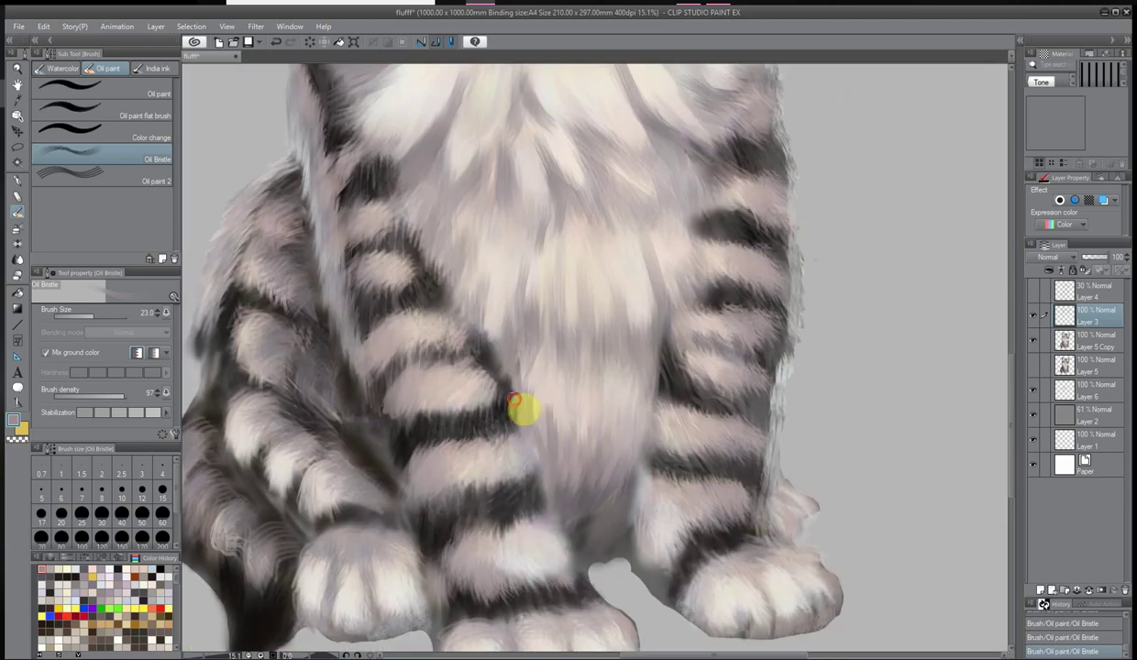
mouse_move(633, 496)
left_mouse_down()
mouse_move(439, 603)
mouse_move(543, 565)
left_mouse_up()
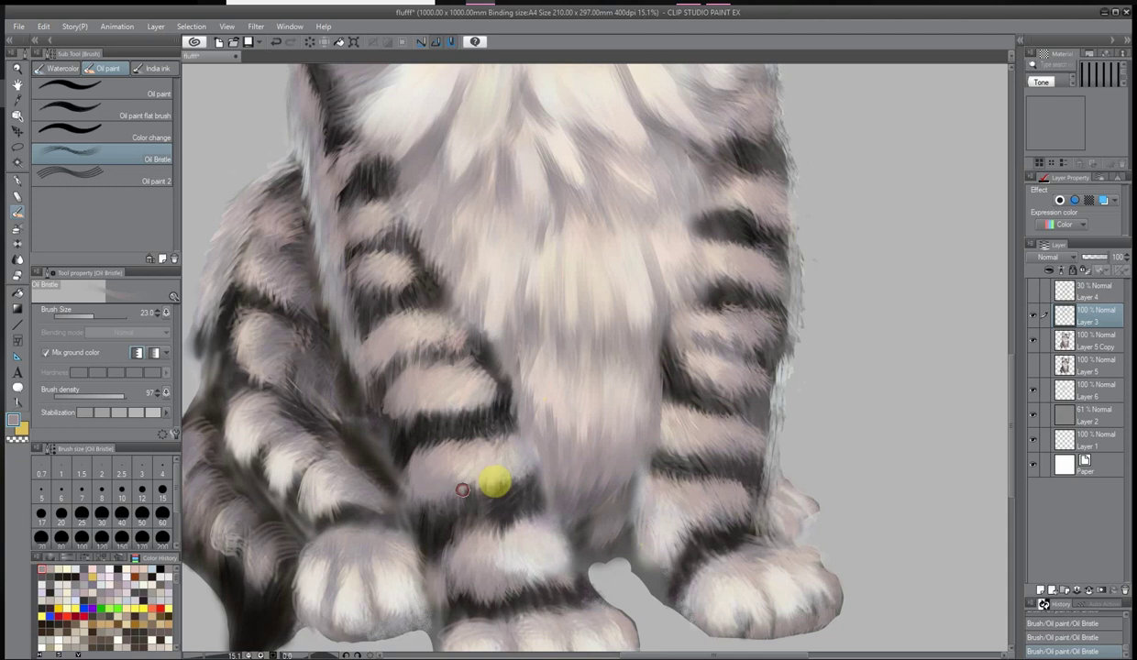
mouse_move(462, 489)
left_mouse_down()
mouse_move(408, 415)
mouse_move(408, 345)
left_mouse_up()
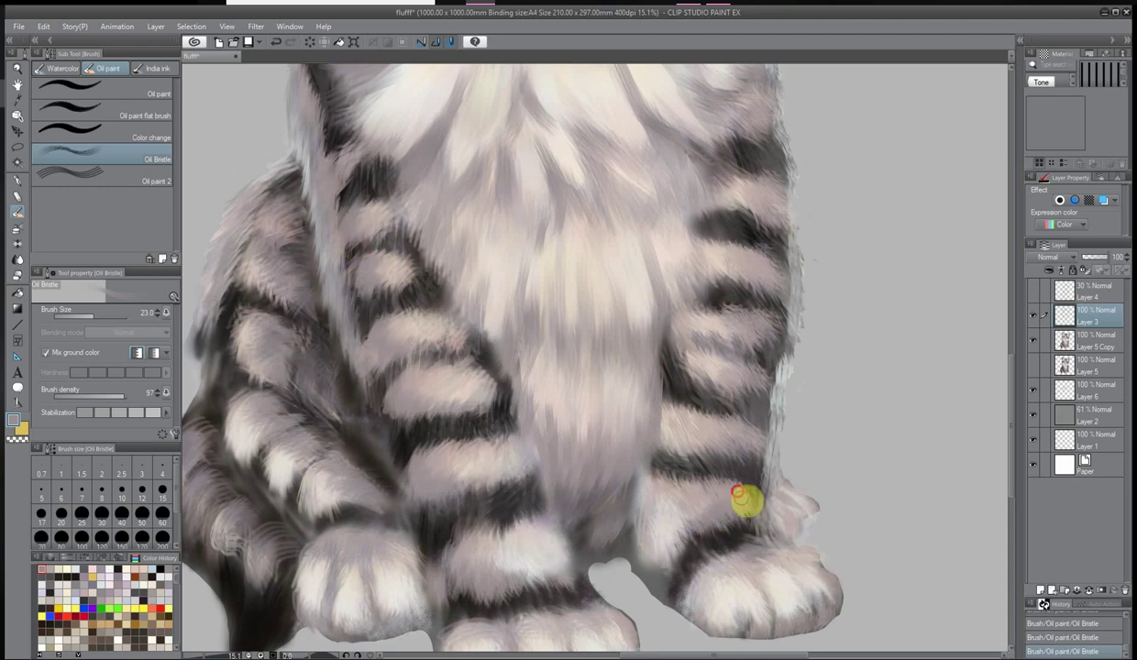
Choose a darker grey paint colour and deepen the gaps between the fur tufts under the chin and on the chest
scroll(744, 123, "down", 5)
scroll(275, 452, "up", 3)
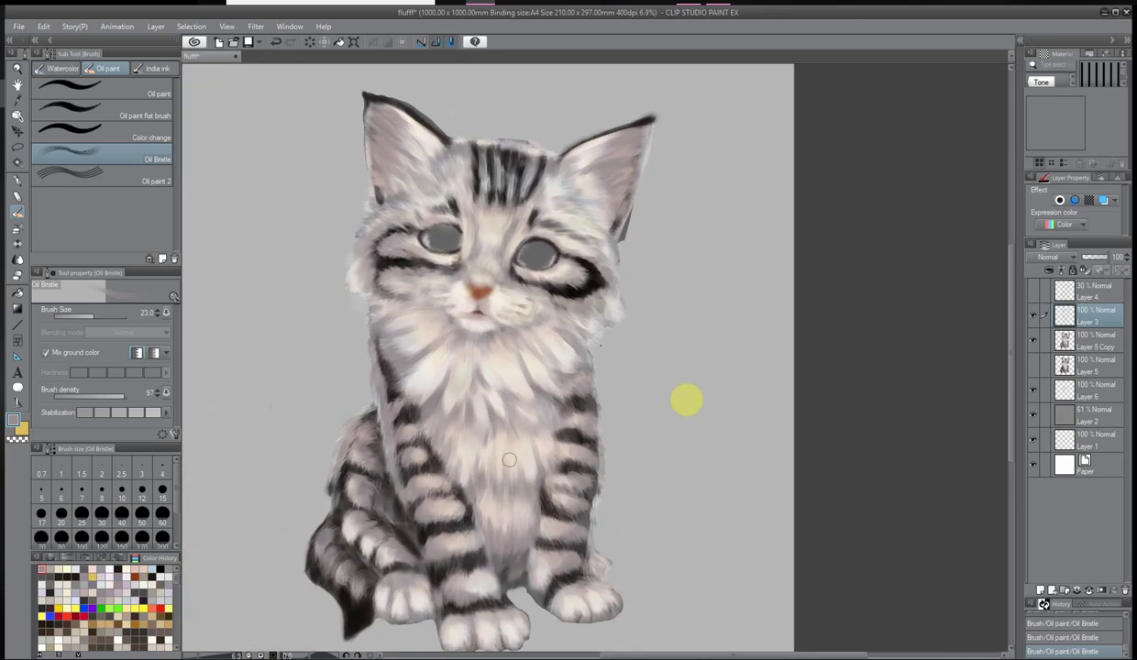
left_click(13, 420)
key("Return")
scroll(408, 323, "up", 3)
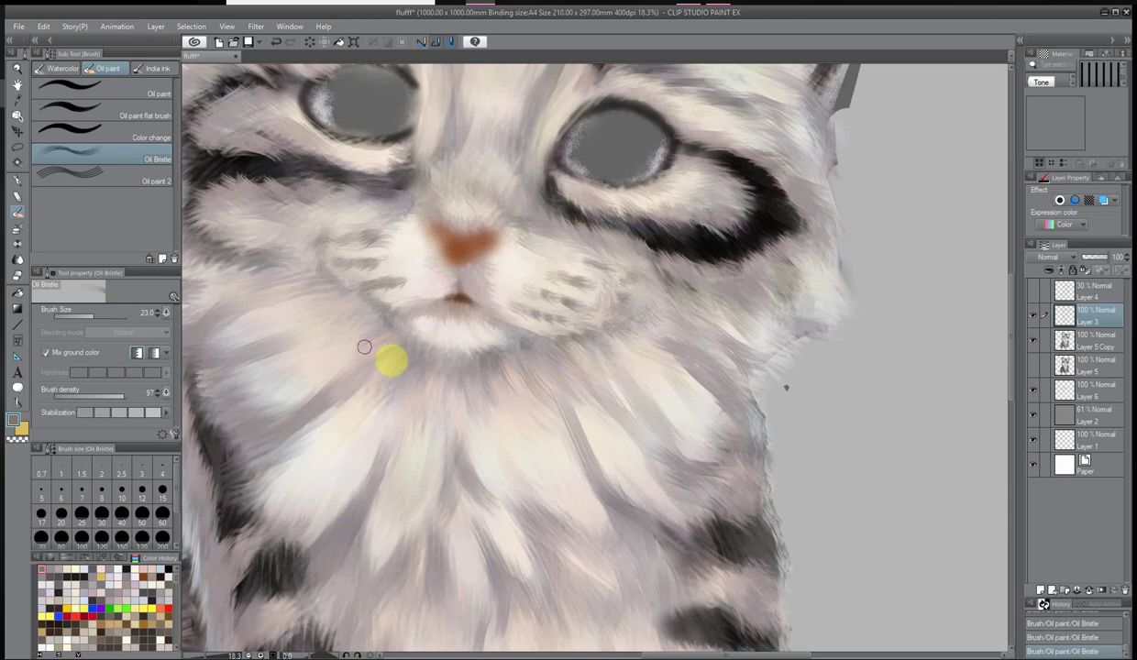
scroll(518, 310, "down", 2)
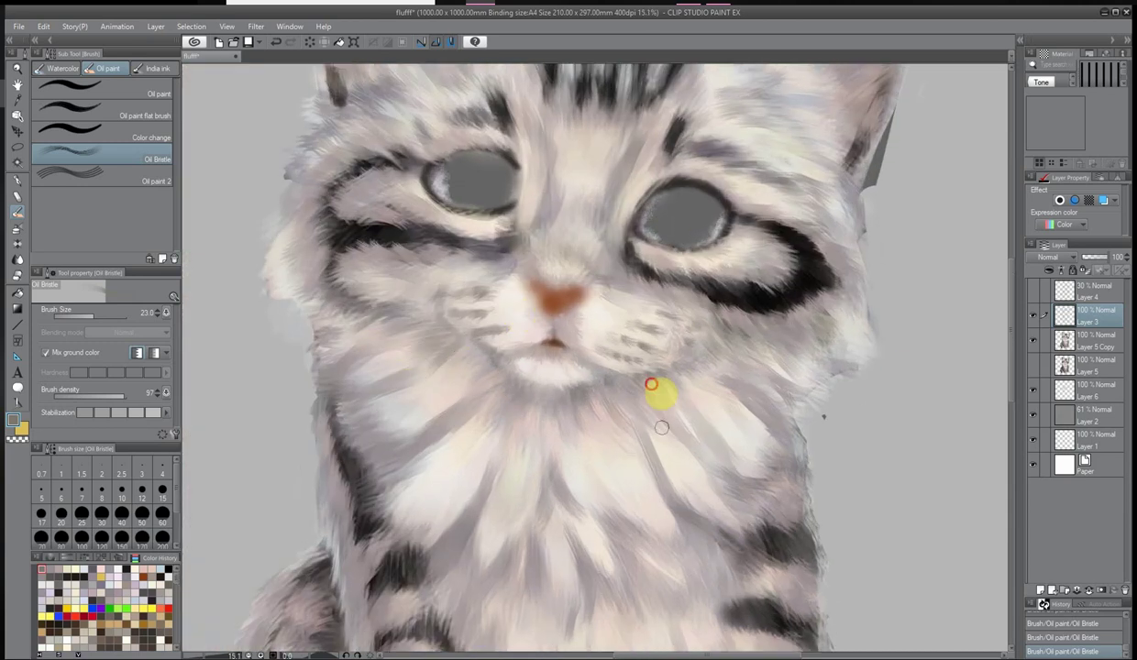
left_click(14, 422)
left_click(816, 125)
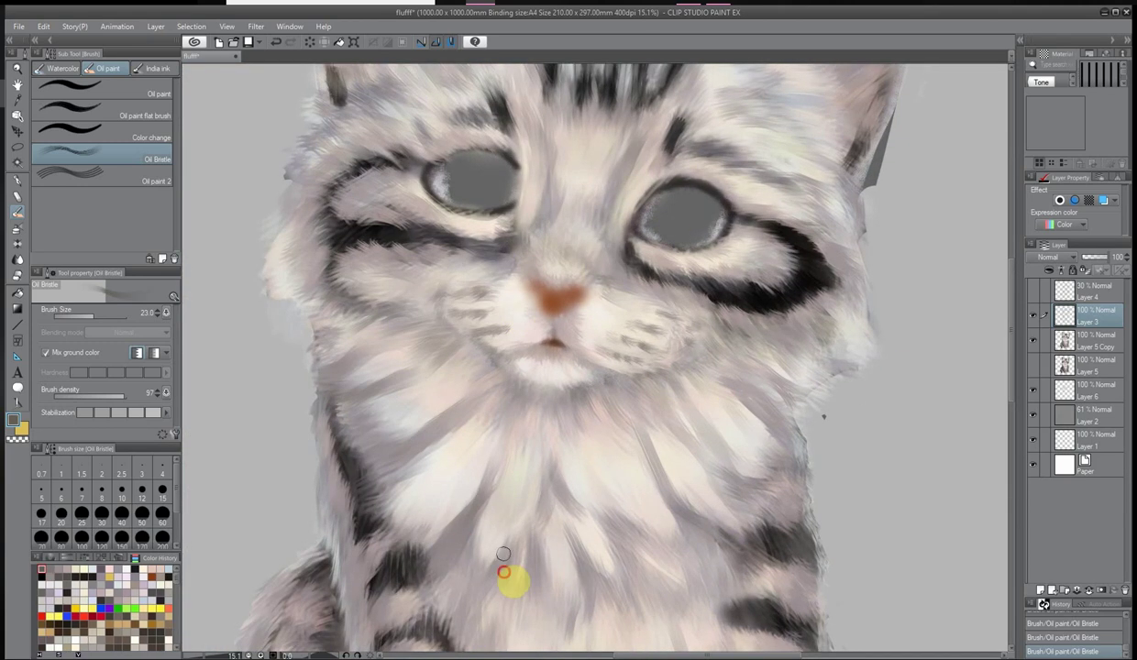
scroll(252, 373, "down", 3)
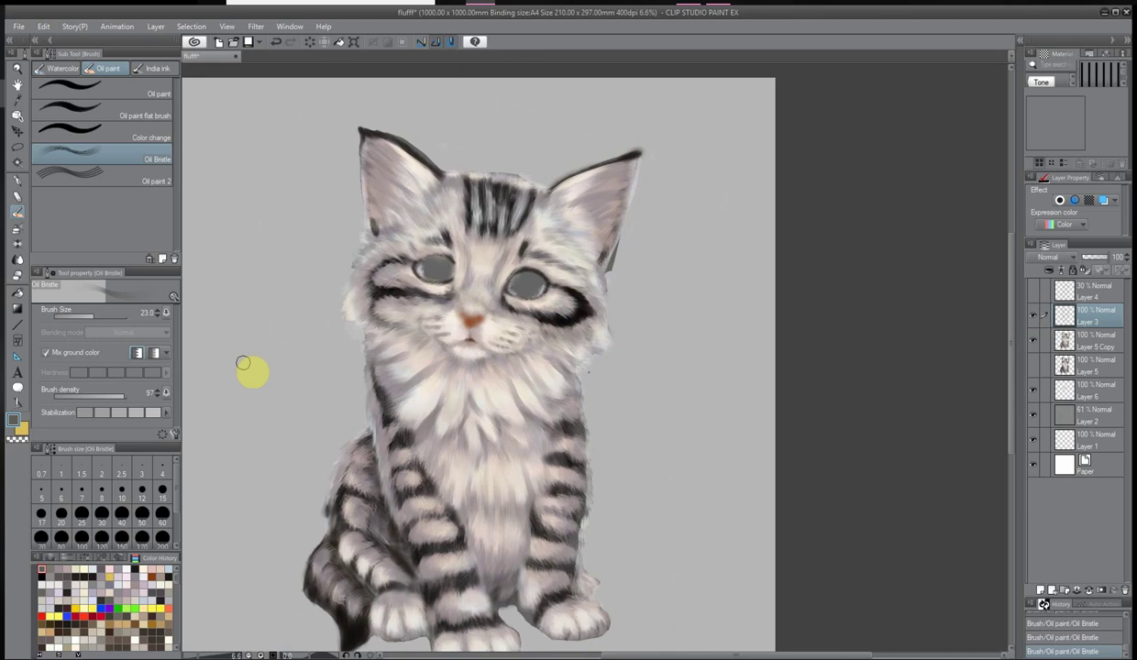
Add darker grey strands on the lower chest, around the brows, along the nose bridge and through the forehead stripes
scroll(365, 449, "up", 3)
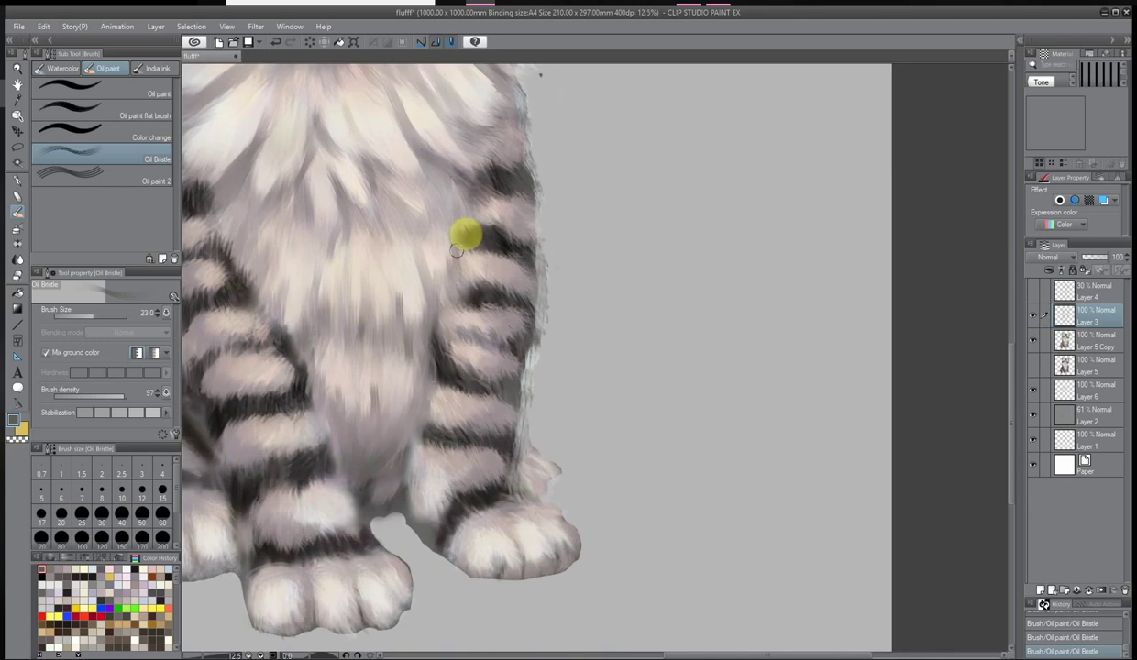
scroll(431, 236, "down", 3)
scroll(406, 235, "up", 5)
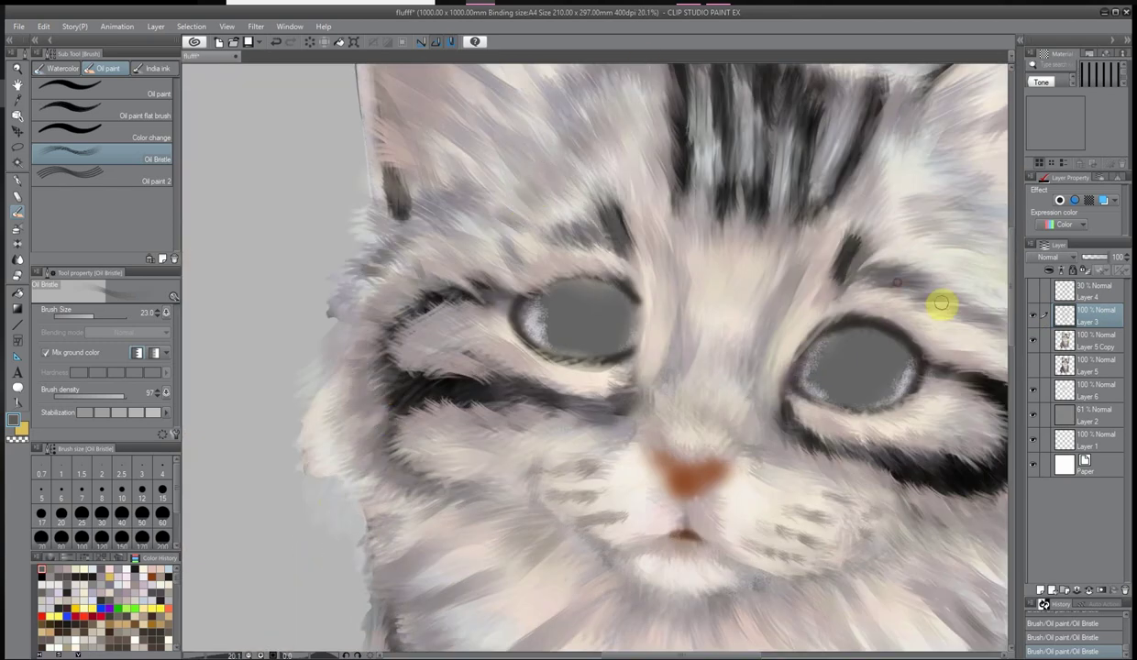
scroll(507, 263, "down", 2)
scroll(507, 264, "up", 2)
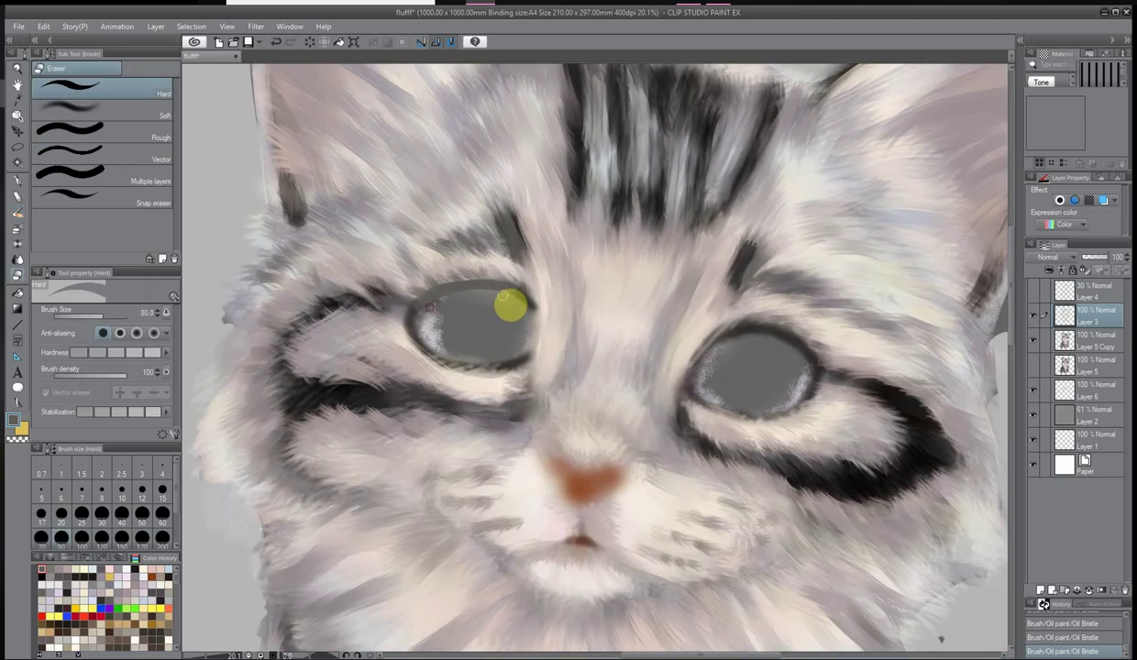
left_click_drag(679, 259, 666, 301)
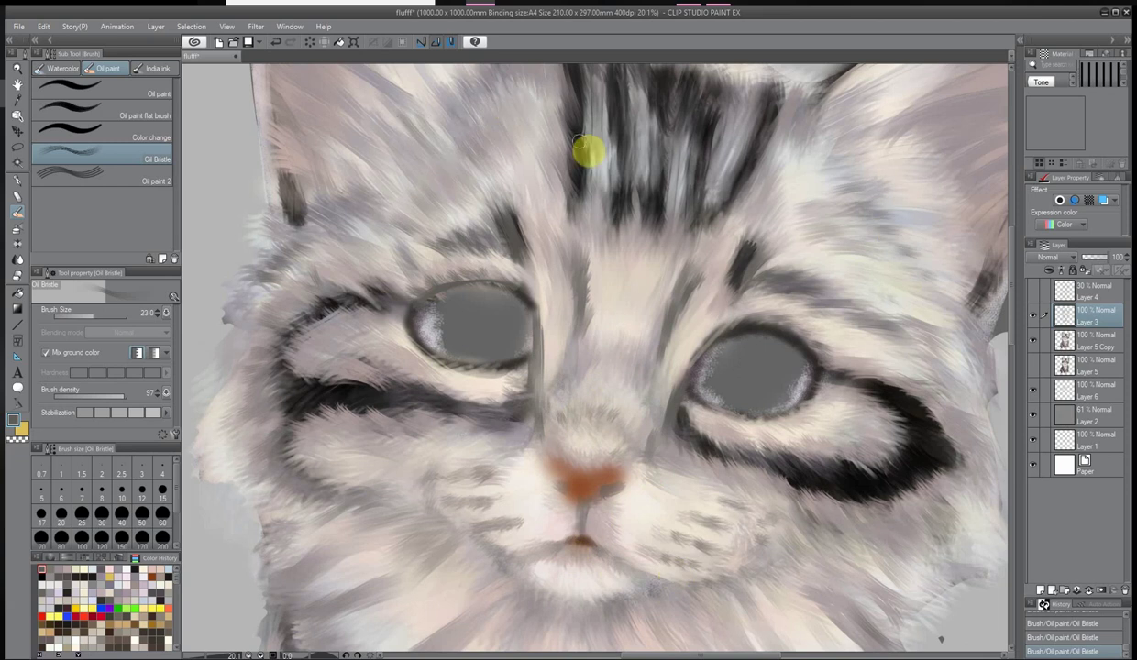
mouse_move(588, 152)
left_mouse_down()
mouse_move(487, 202)
mouse_move(664, 217)
left_mouse_up()
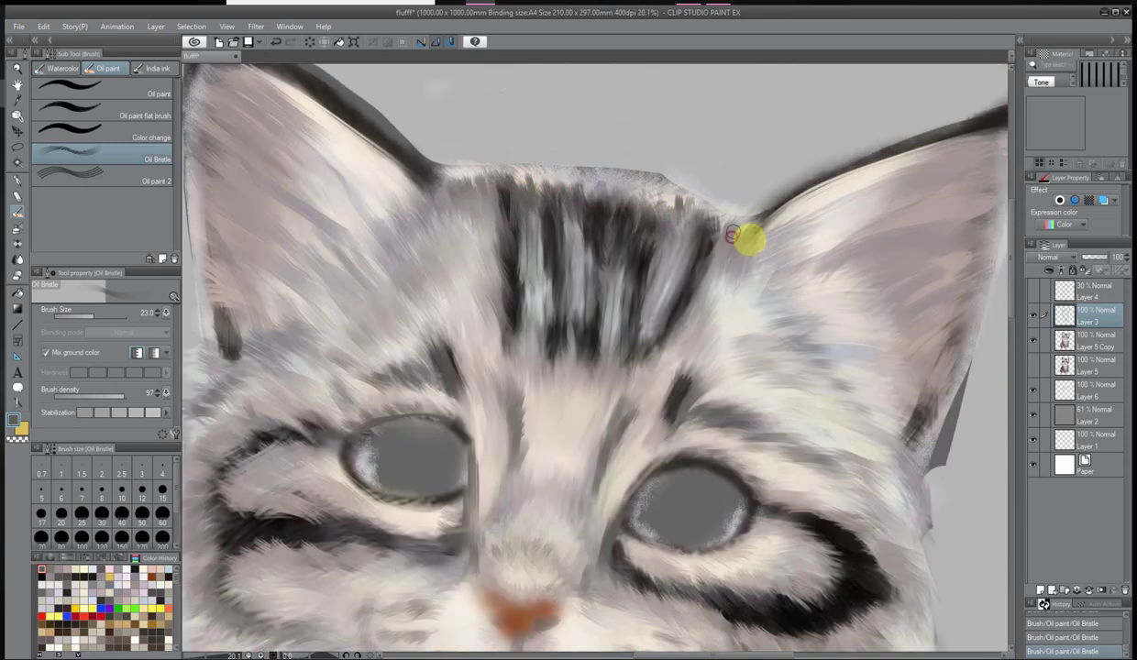
Paint dark grey strands along the top of the head and inside both ears
scroll(730, 235, "down", 3)
scroll(756, 538, "up", 3)
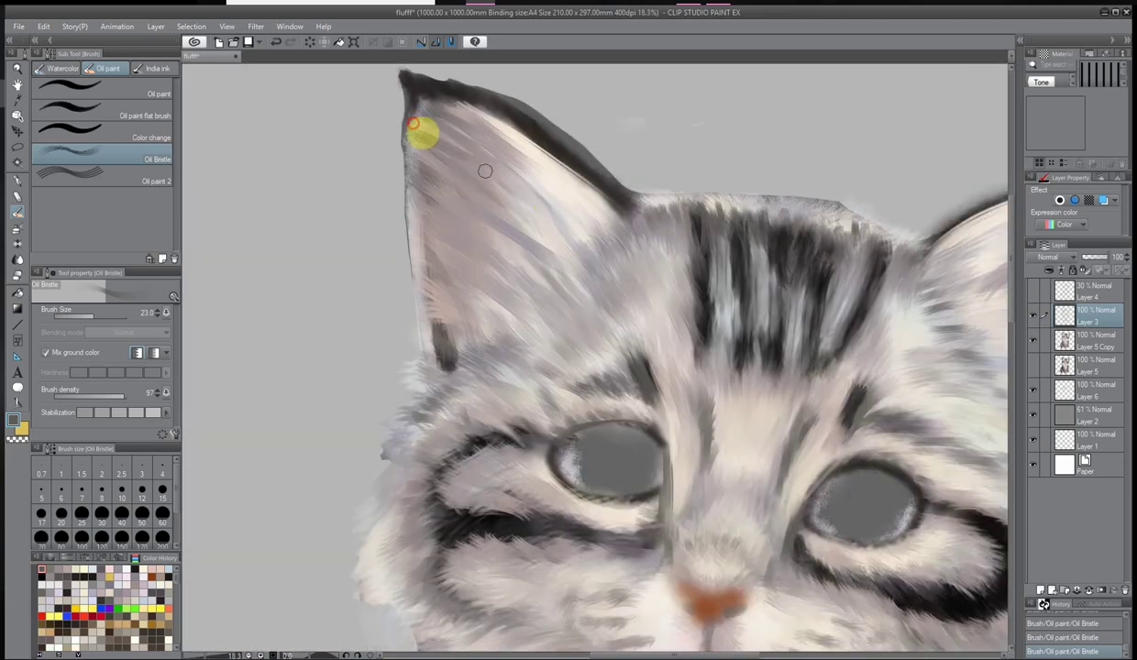
mouse_move(433, 290)
left_mouse_down()
mouse_move(485, 330)
mouse_move(437, 208)
mouse_move(496, 119)
left_mouse_up()
key("h")
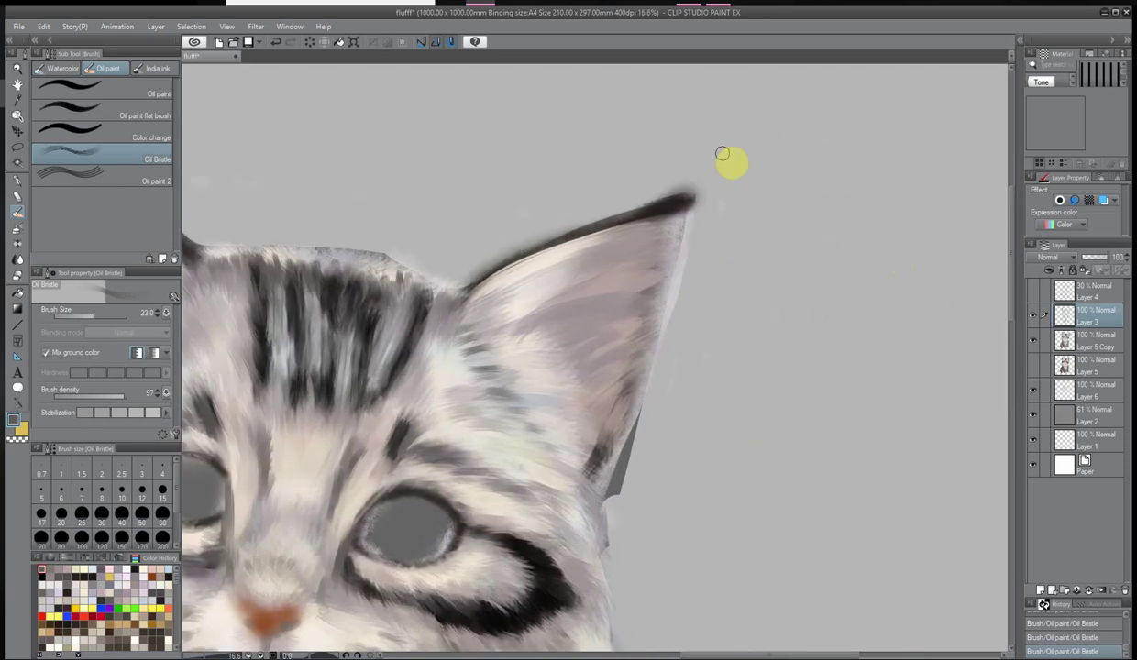
Add dark grey strands to the chest fur, the legs and between the toes of the paws
scroll(426, 479, "down", 1)
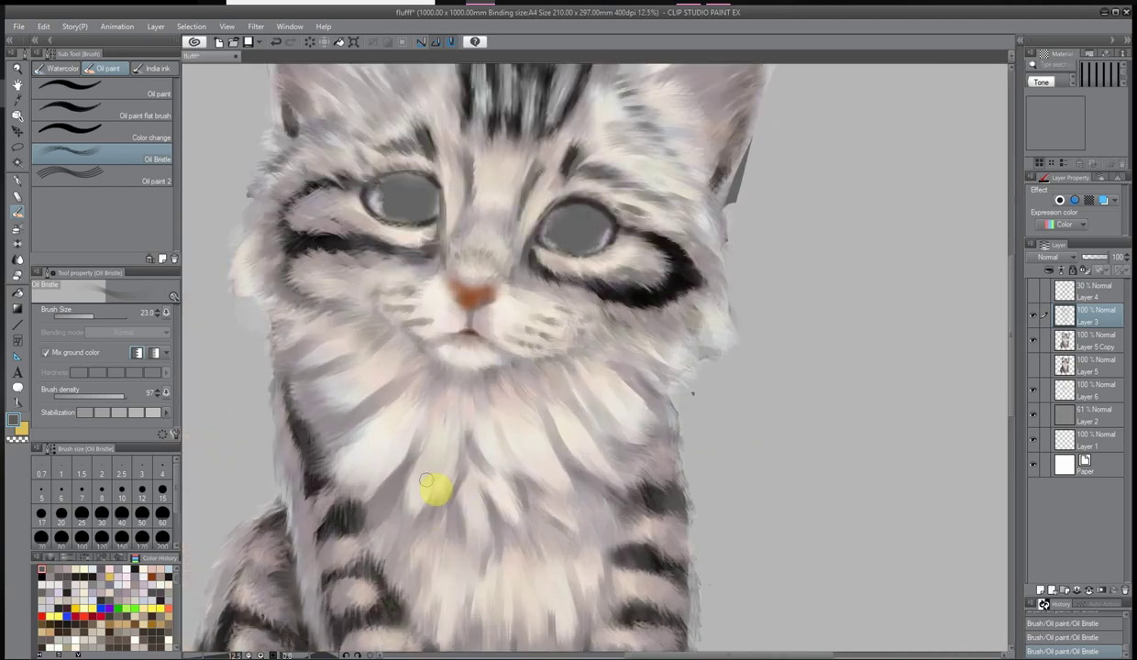
scroll(714, 436, "down", 3)
scroll(415, 548, "up", 3)
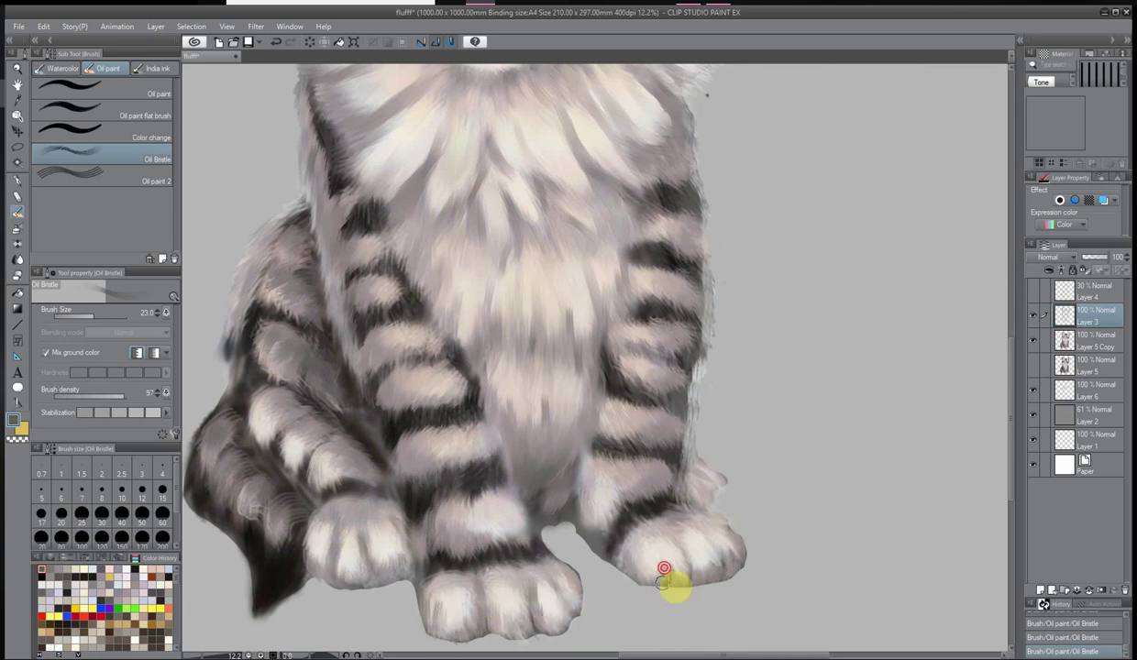
scroll(518, 472, "down", 3)
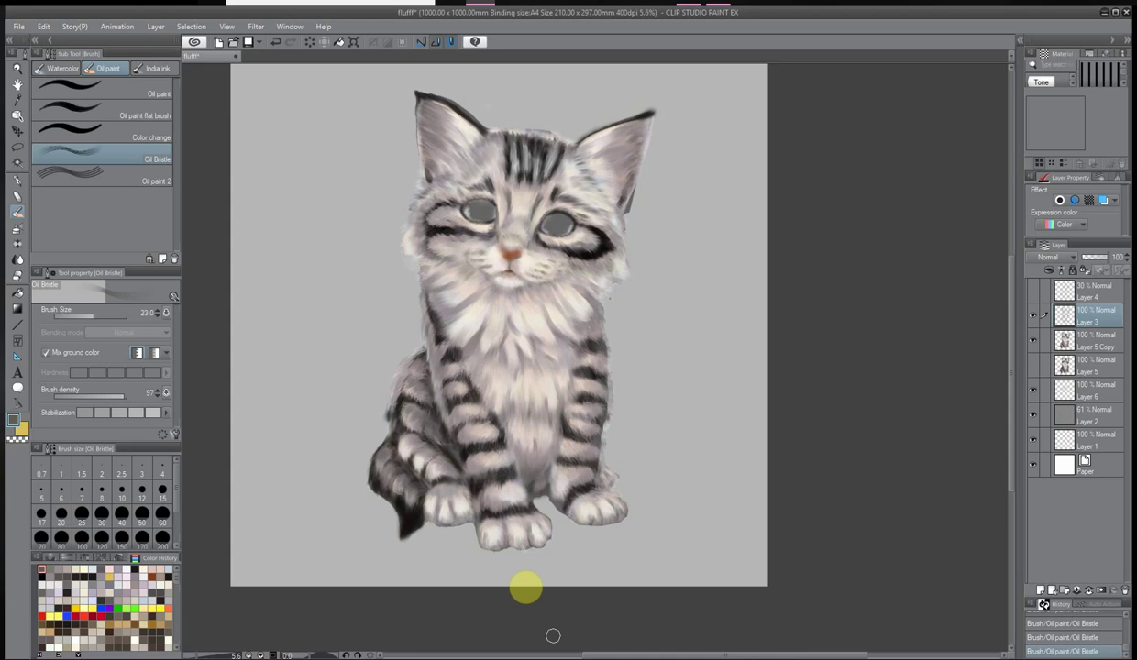
Pick dark purple 211828, add a new raster layer above Layer 3 and paint dark strands along the shoulder and foreleg edge
scroll(508, 419, "up", 3)
mouse_move(422, 267)
left_mouse_down()
mouse_move(460, 356)
mouse_move(467, 419)
mouse_move(431, 386)
left_mouse_up()
left_click(609, 262)
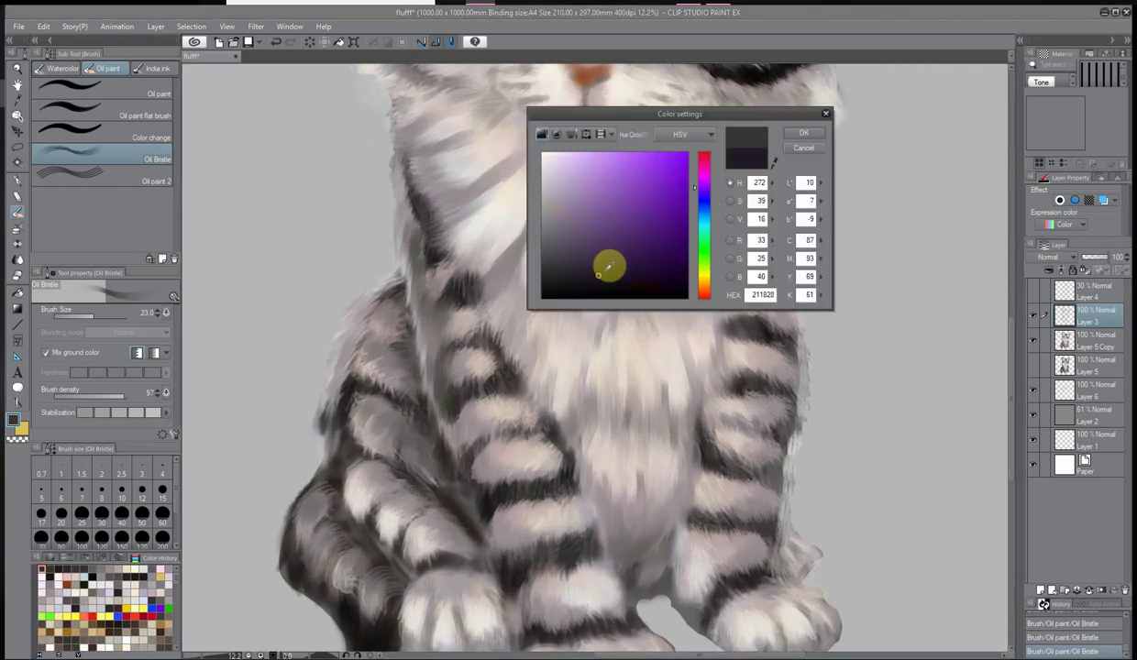
key("Return")
key("ctrl+shift+n")
mouse_move(421, 264)
left_mouse_down()
mouse_move(432, 304)
mouse_move(426, 273)
mouse_move(419, 314)
mouse_move(467, 422)
mouse_move(451, 443)
mouse_move(486, 472)
left_mouse_up()
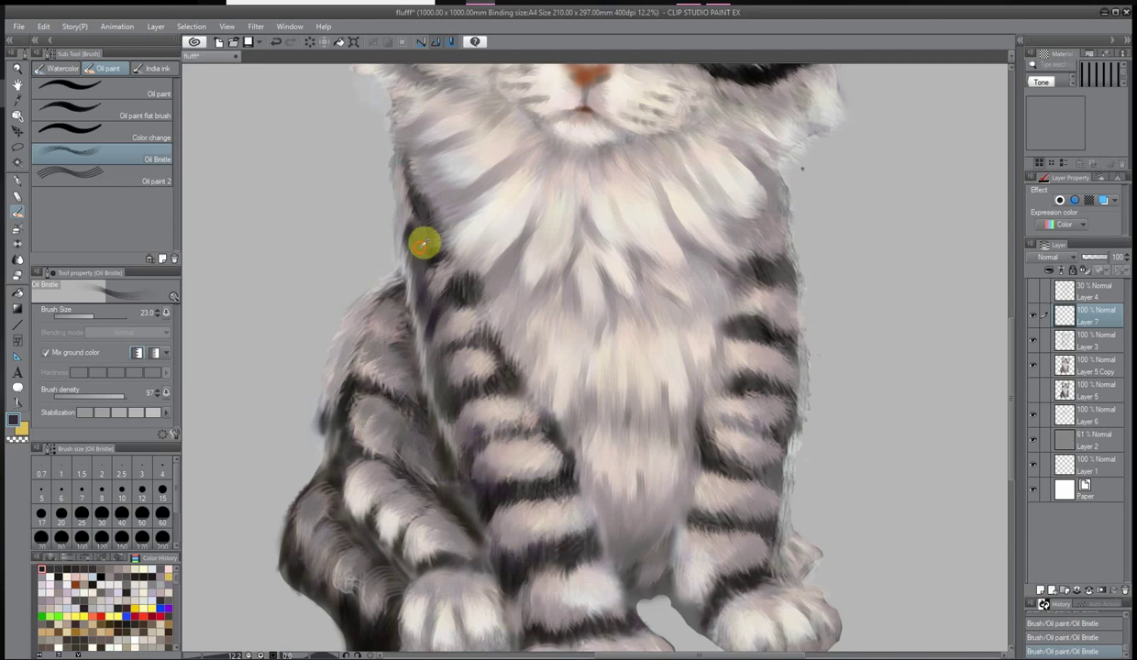
left_click(817, 147)
left_click(449, 295)
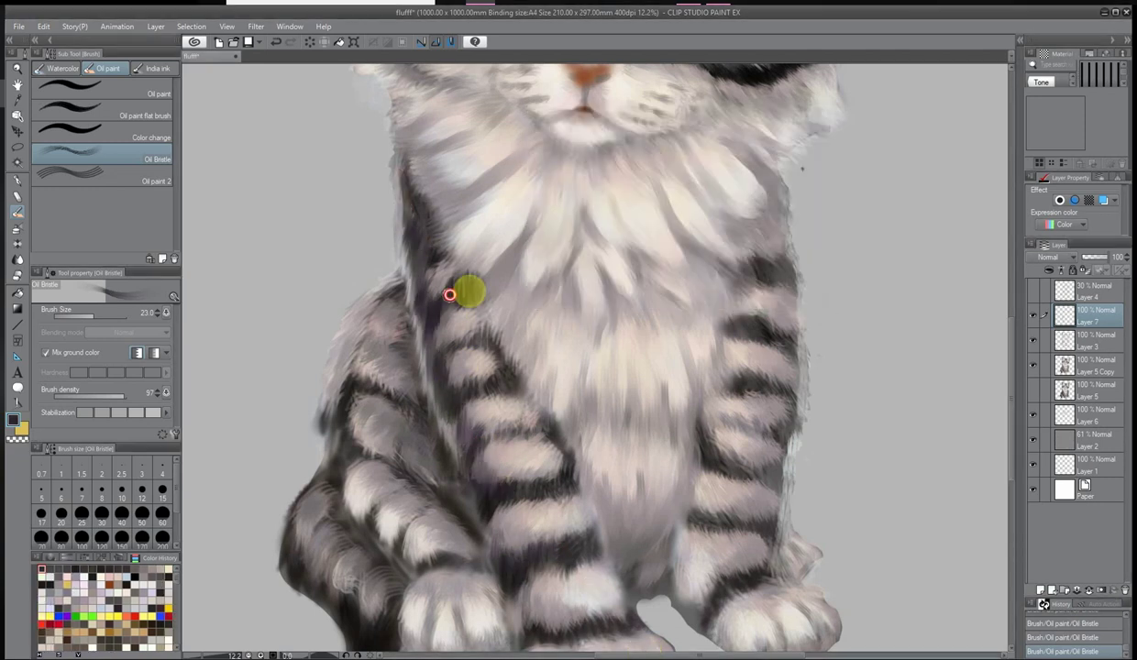
Darken the tabby stripes on both front legs and shoulders with near-black bristle strands on Layer 7
mouse_move(450, 294)
left_mouse_down()
mouse_move(500, 556)
mouse_move(520, 452)
mouse_move(626, 550)
mouse_move(337, 323)
mouse_move(401, 350)
mouse_move(465, 426)
mouse_move(369, 312)
mouse_move(325, 429)
mouse_move(292, 343)
mouse_move(335, 547)
mouse_move(393, 368)
mouse_move(383, 269)
mouse_move(469, 337)
left_mouse_up()
mouse_move(733, 421)
left_mouse_down()
mouse_move(735, 307)
mouse_move(764, 274)
left_mouse_up()
key("ctrl+0")
scroll(627, 305, "up", 5)
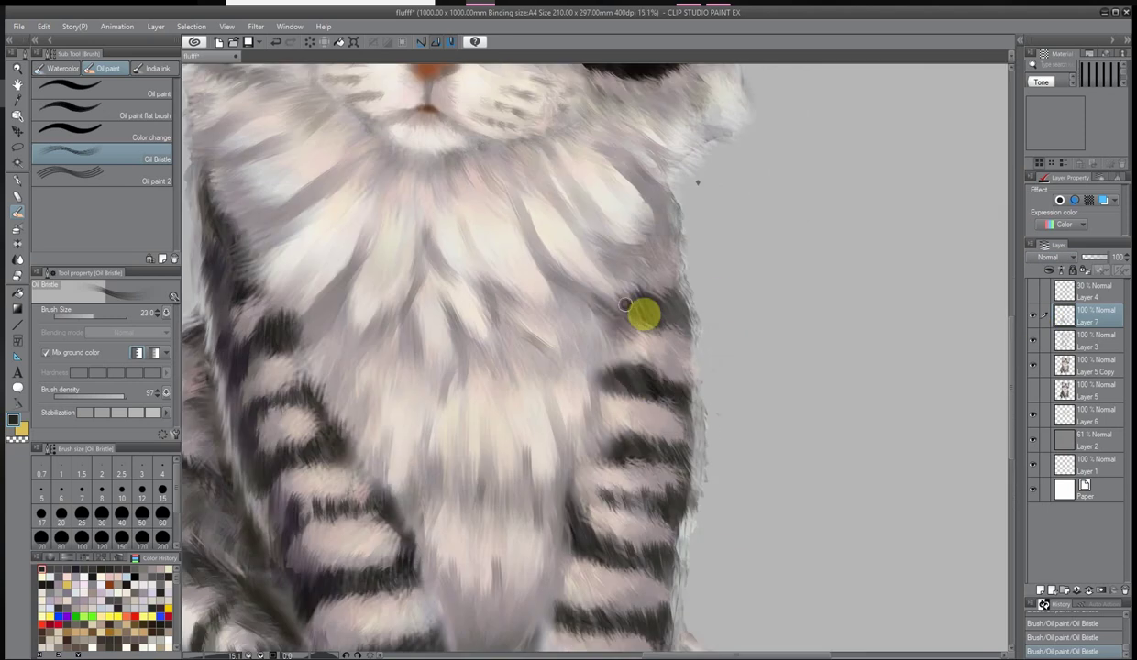
mouse_move(685, 310)
left_mouse_down()
mouse_move(431, 126)
mouse_move(278, 389)
mouse_move(362, 339)
mouse_move(437, 325)
mouse_move(498, 285)
mouse_move(338, 381)
mouse_move(261, 475)
mouse_move(354, 310)
left_mouse_up()
Darken the stripes around the eyes and on the forehead, and add near-black strands along the ear rims and tips
mouse_move(623, 364)
left_mouse_down()
mouse_move(648, 447)
mouse_move(785, 458)
mouse_move(831, 501)
left_mouse_up()
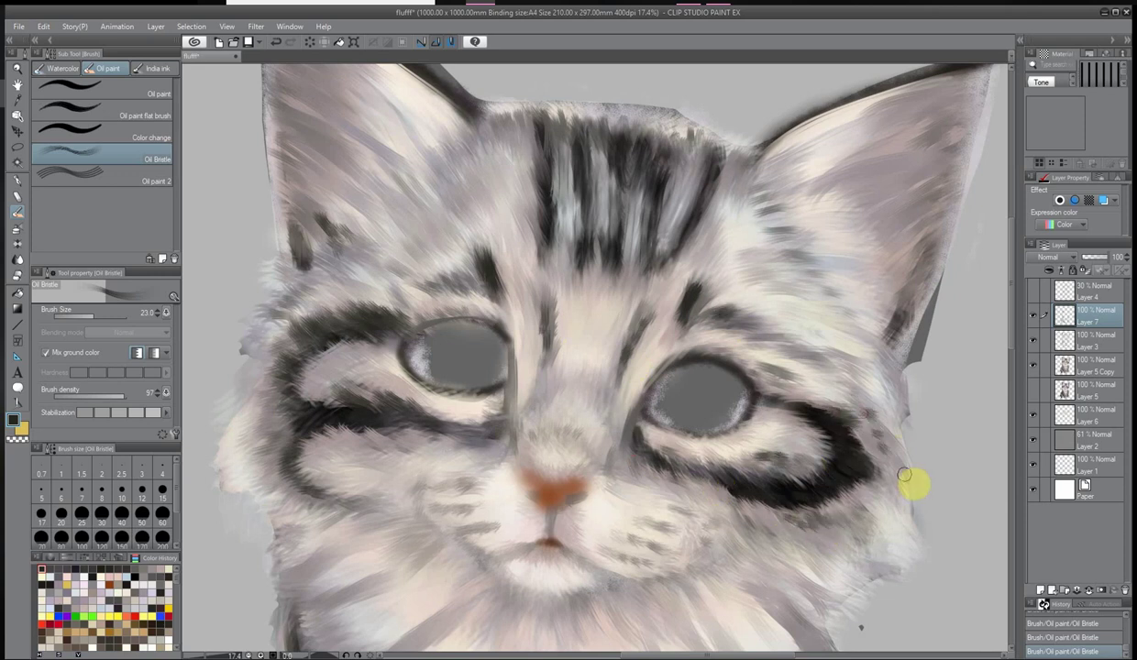
mouse_move(527, 112)
left_mouse_down()
mouse_move(534, 186)
mouse_move(584, 247)
mouse_move(600, 158)
mouse_move(672, 158)
left_mouse_up()
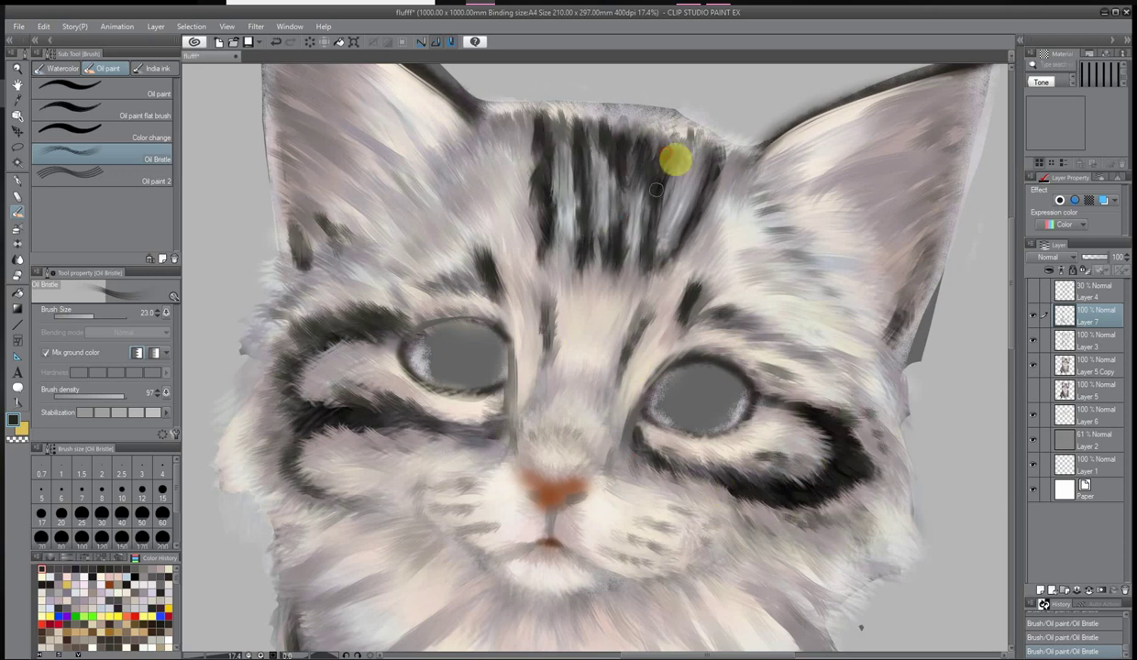
scroll(640, 240, "down", 2)
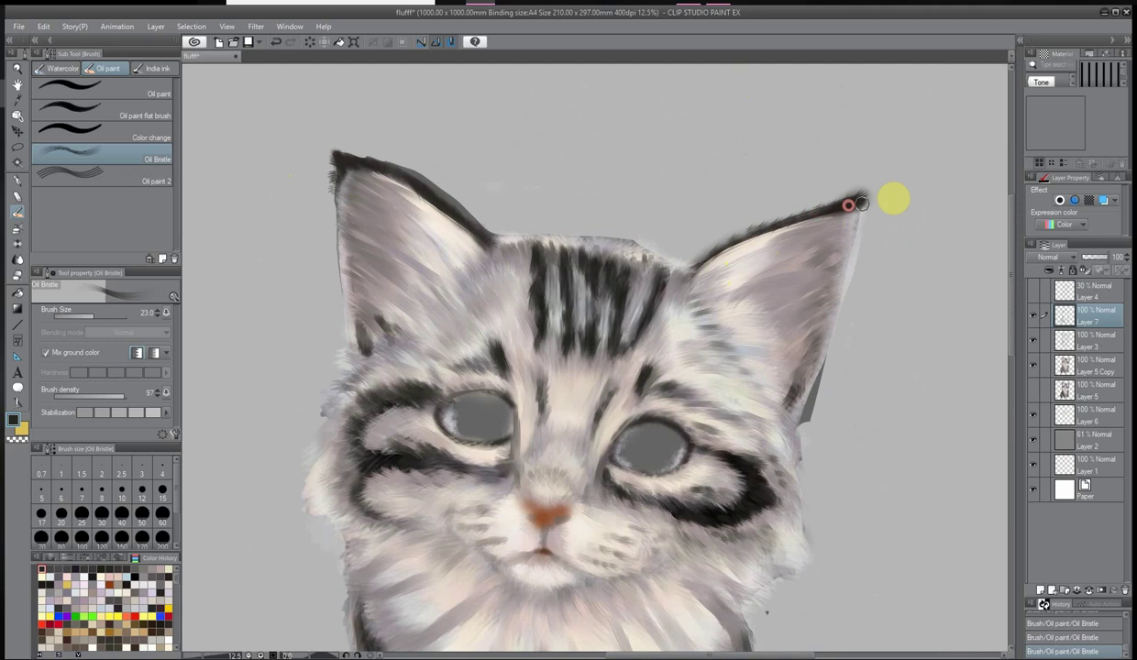
scroll(529, 572, "down", 3)
scroll(532, 573, "up", 1)
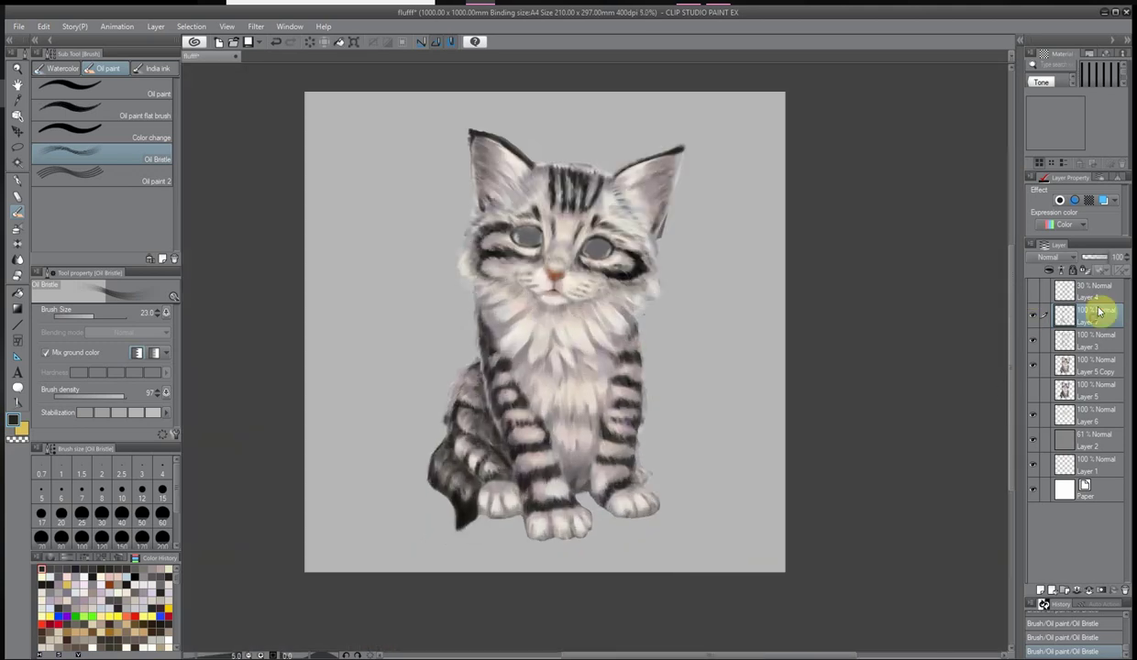
Set Layer 7's opacity to 68%, merge Layer 3 and Layer 7 down into Layer 5 Copy, and hide Layer 6
left_click_drag(1095, 257, 1077, 257)
right_click(1078, 339)
left_click(1102, 318)
key("ctrl+e")
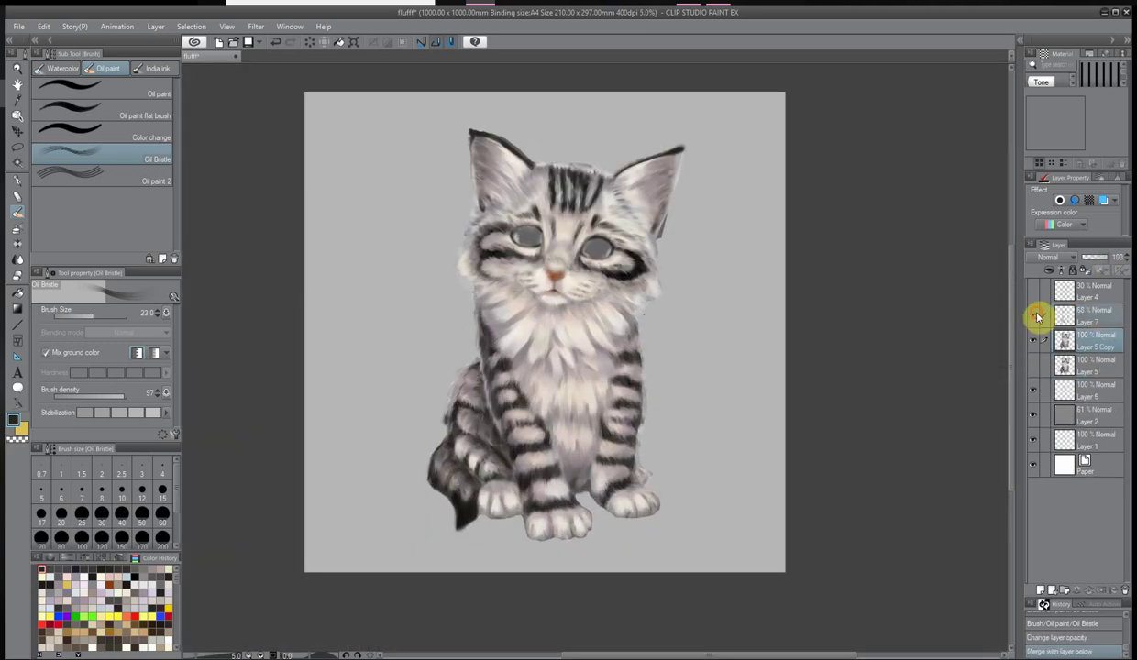
right_click(1038, 317)
left_click(1111, 581)
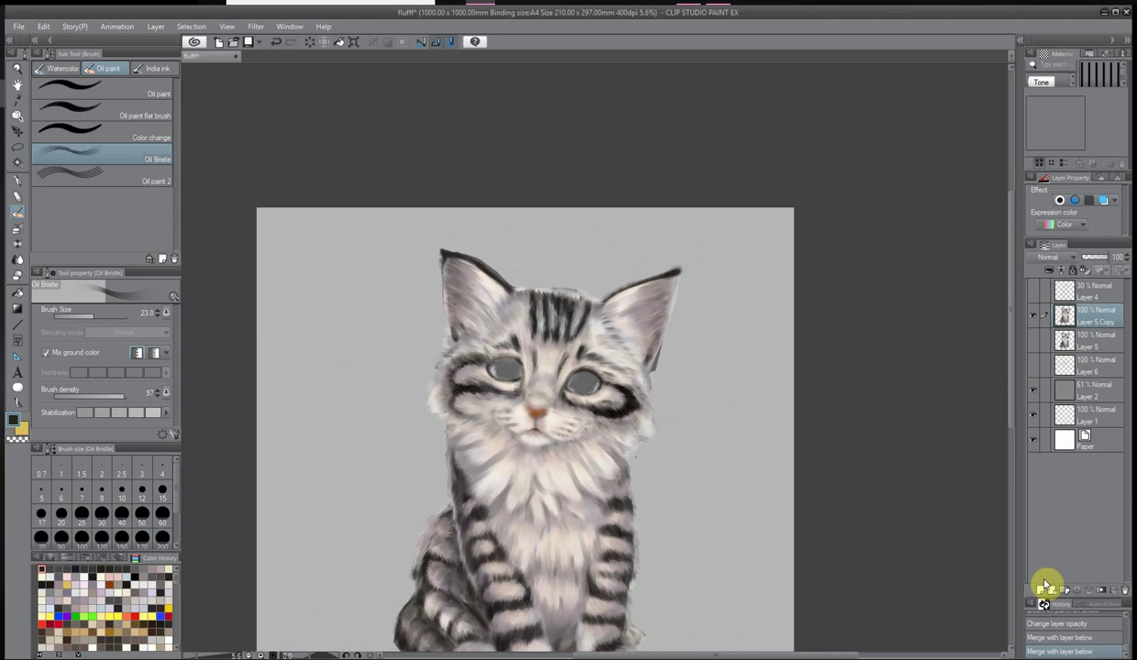
Add a new raster layer above Layer 5 Copy, pick pale lavender E6DAF3 and paint light bristle strands between the left ear and forehead stripes
left_click(1041, 589)
left_click(13, 419)
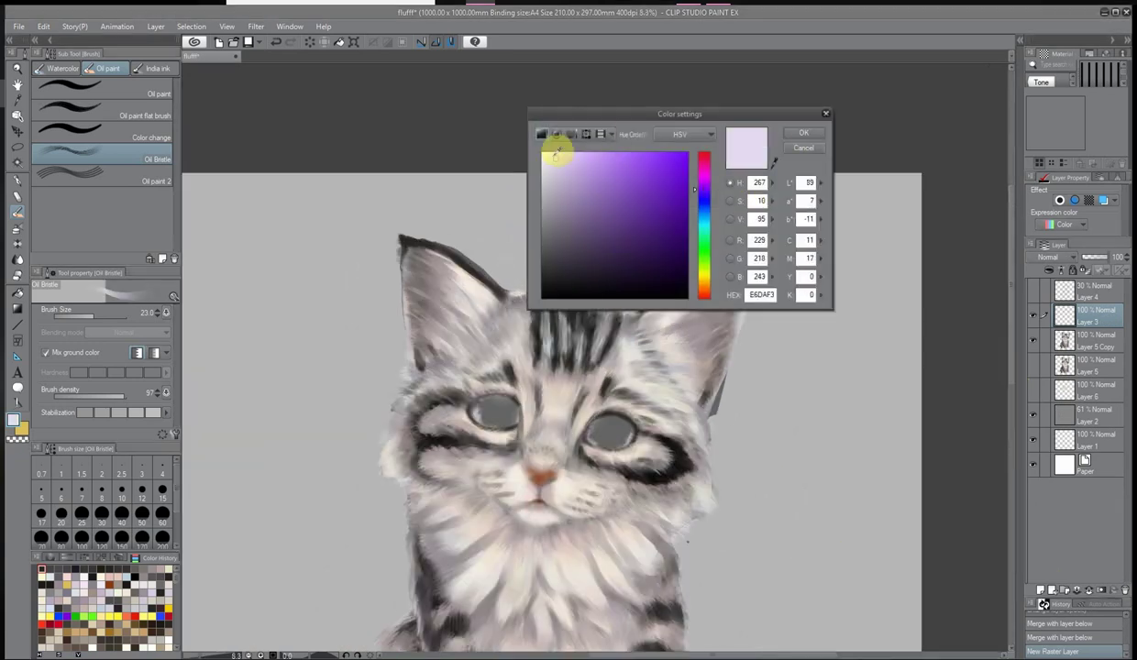
key("Return")
scroll(431, 259, "up", 4)
mouse_move(431, 258)
left_mouse_down()
mouse_move(507, 313)
mouse_move(534, 225)
left_mouse_up()
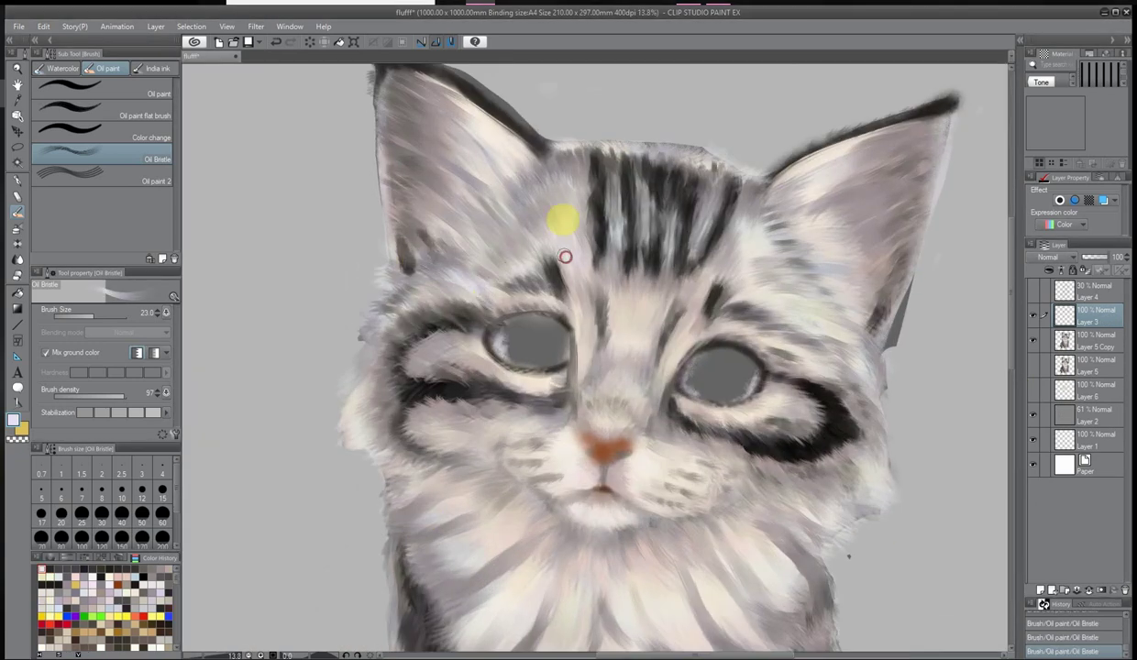
right_click(542, 193)
left_click(601, 127)
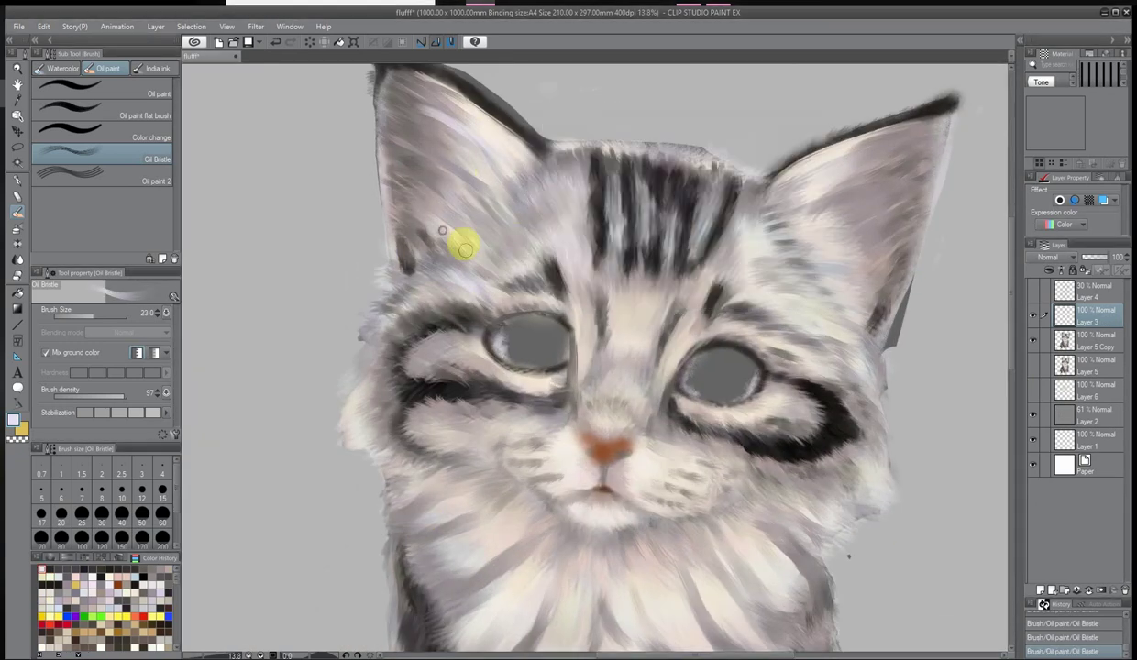
Paint pale lavender strands between the forehead stripes, above the right eye, inside the right ear and across the cheeks and muzzle
left_click_drag(636, 326, 629, 289)
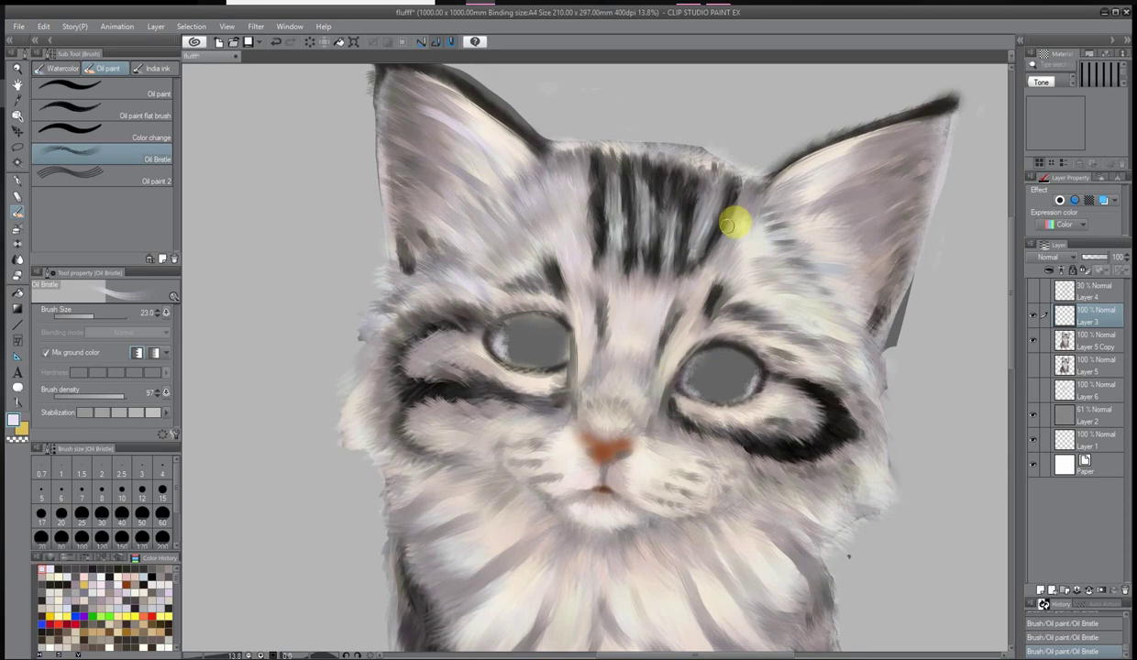
left_click_drag(796, 299, 810, 231)
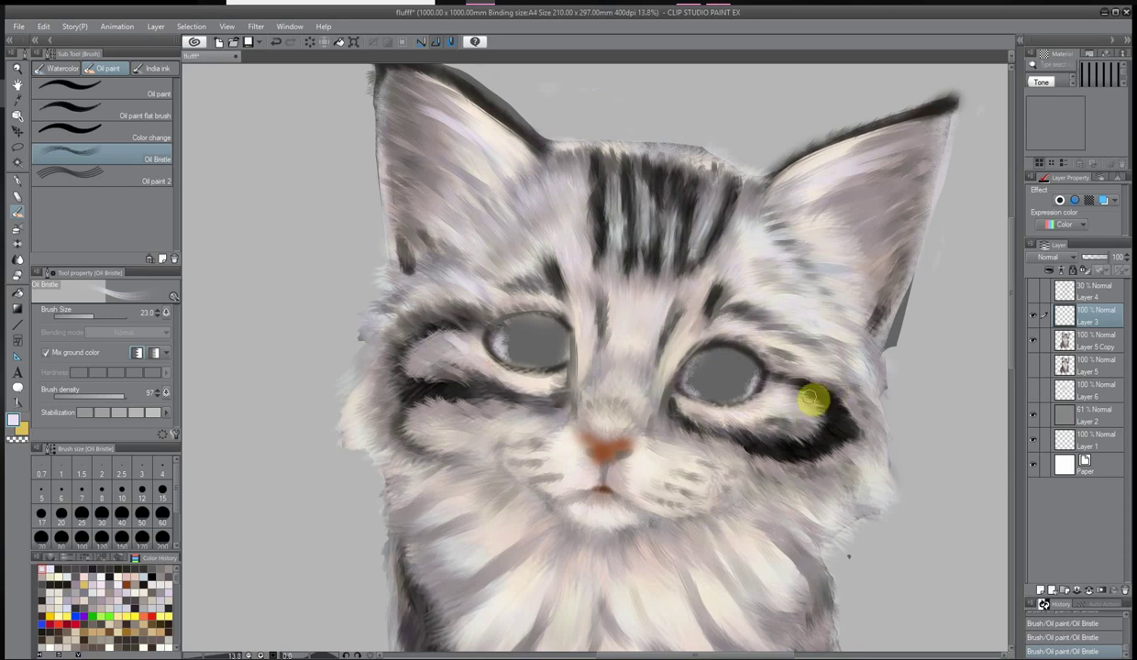
left_click_drag(653, 184, 701, 259)
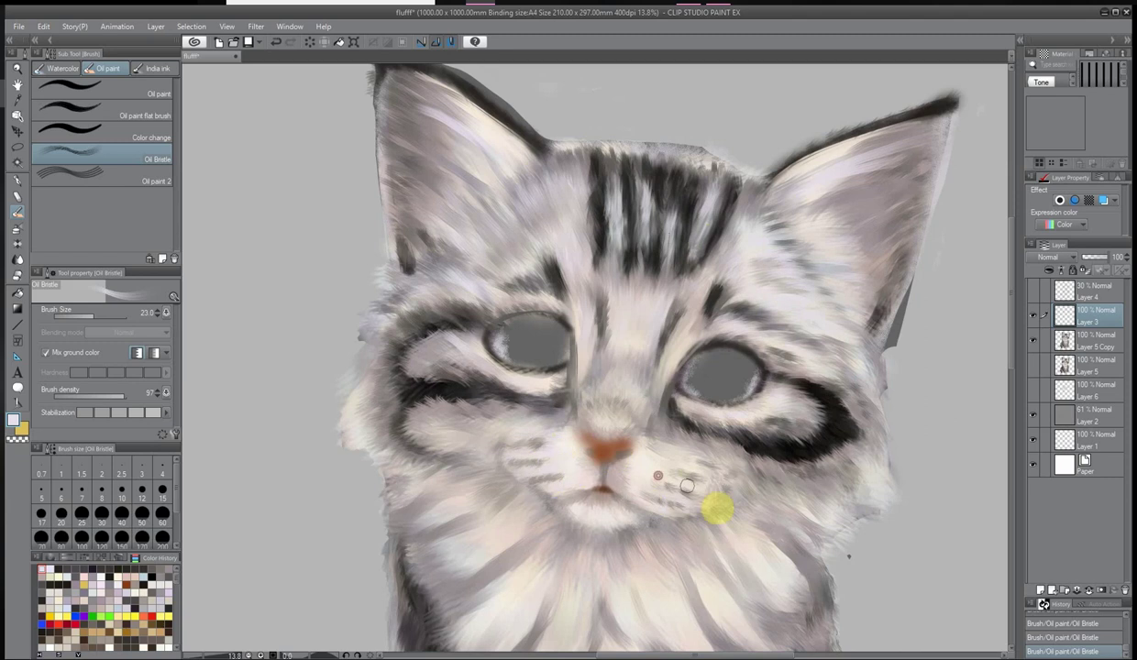
scroll(673, 176, "down", 3)
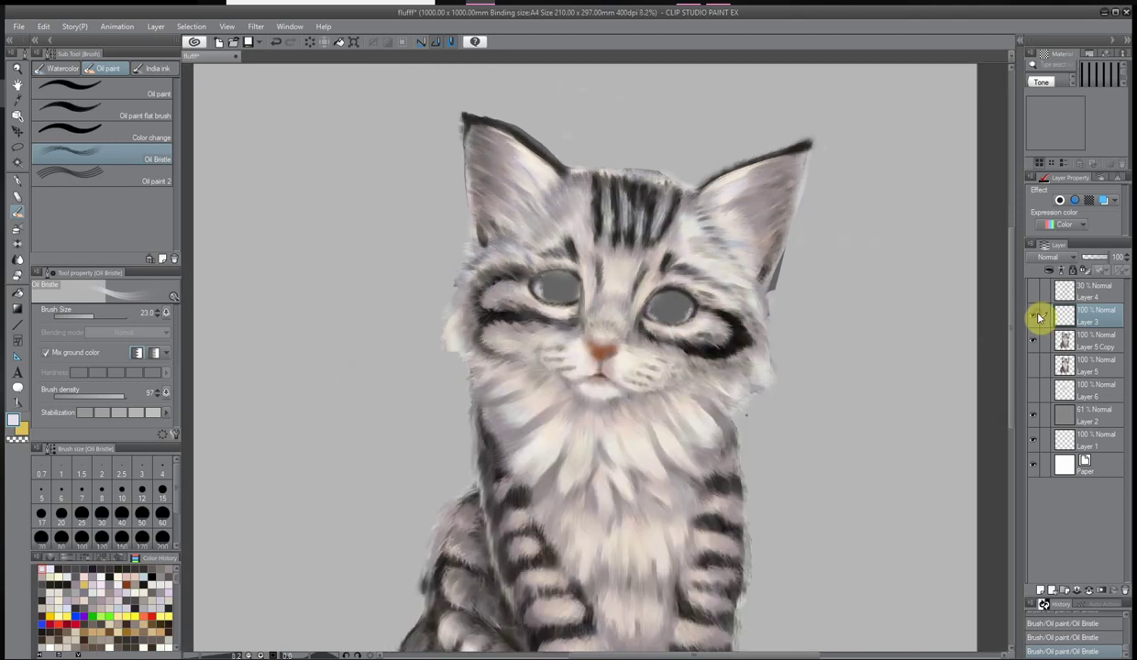
Brush pale lavender strands through the chest ruff and down the left edge of the neck
scroll(460, 320, "up", 3)
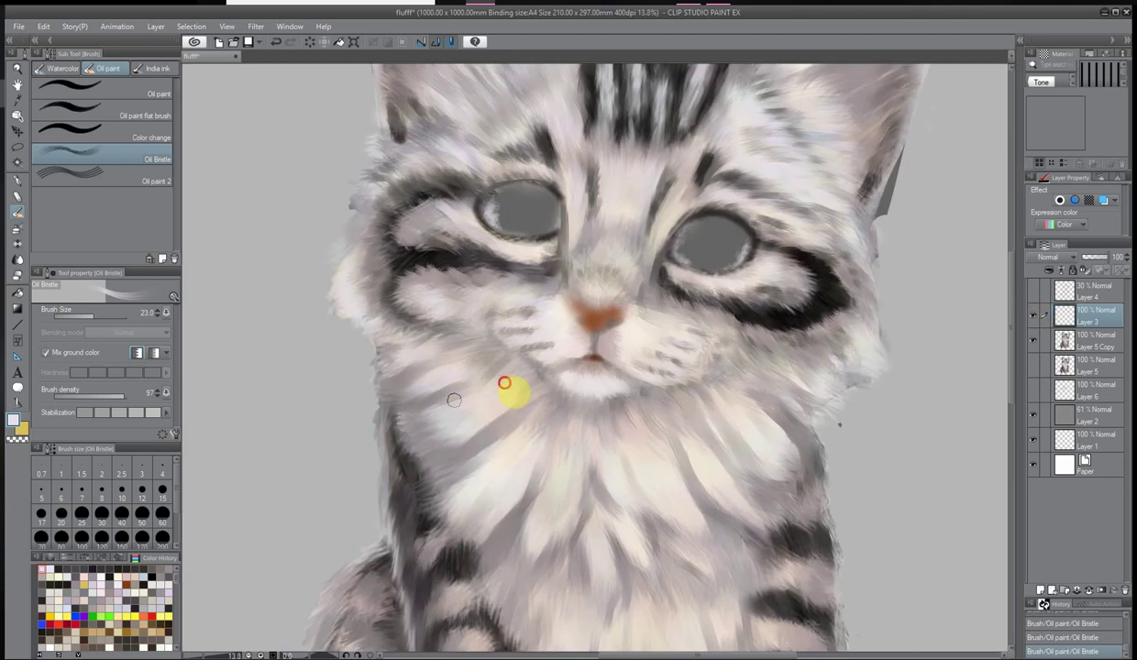
left_click_drag(381, 419, 396, 576)
scroll(782, 608, "down", 2)
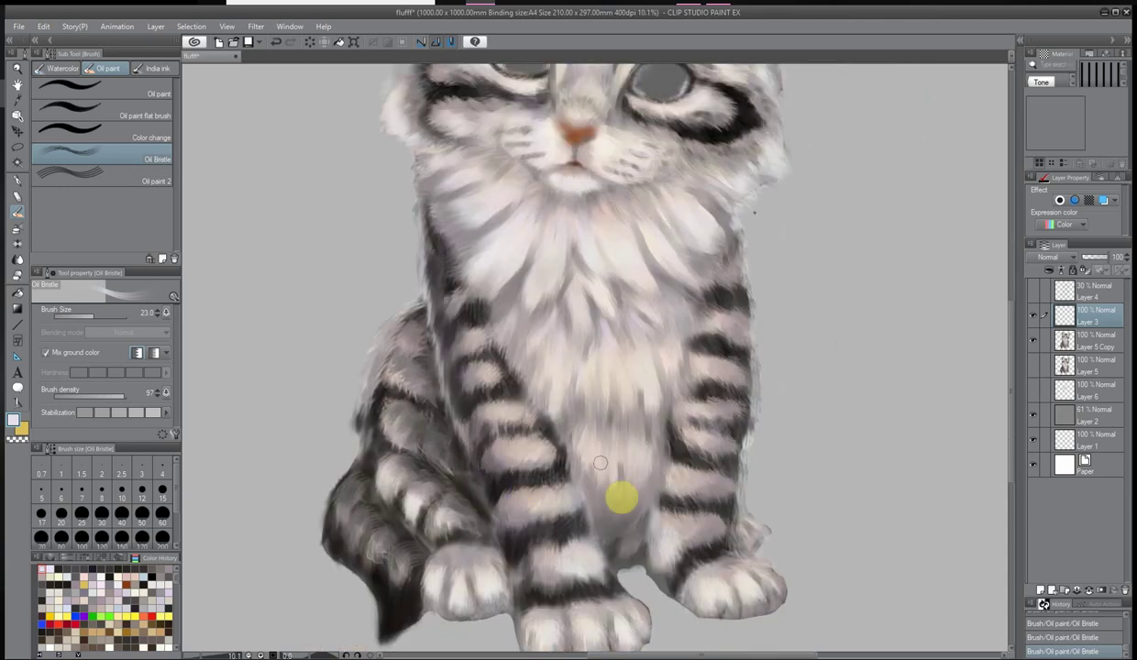
Paint pale lavender fur strokes over the chest, legs and paws with the Oil Bristle brush
left_click(680, 523)
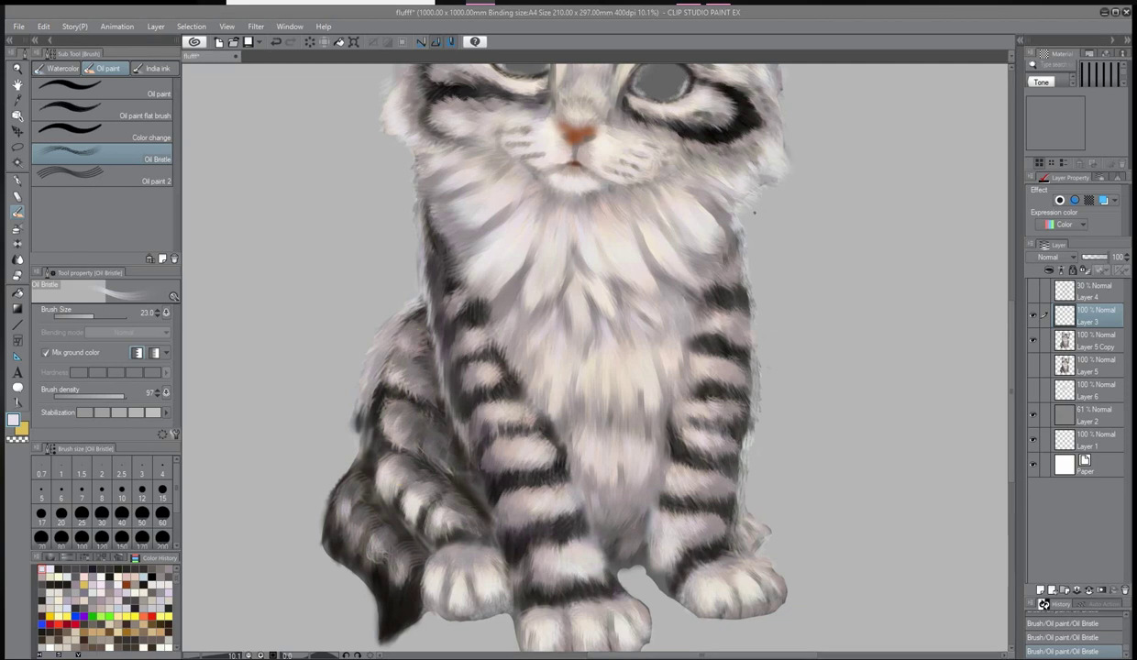
scroll(541, 564, "down", 1)
scroll(353, 401, "up", 3)
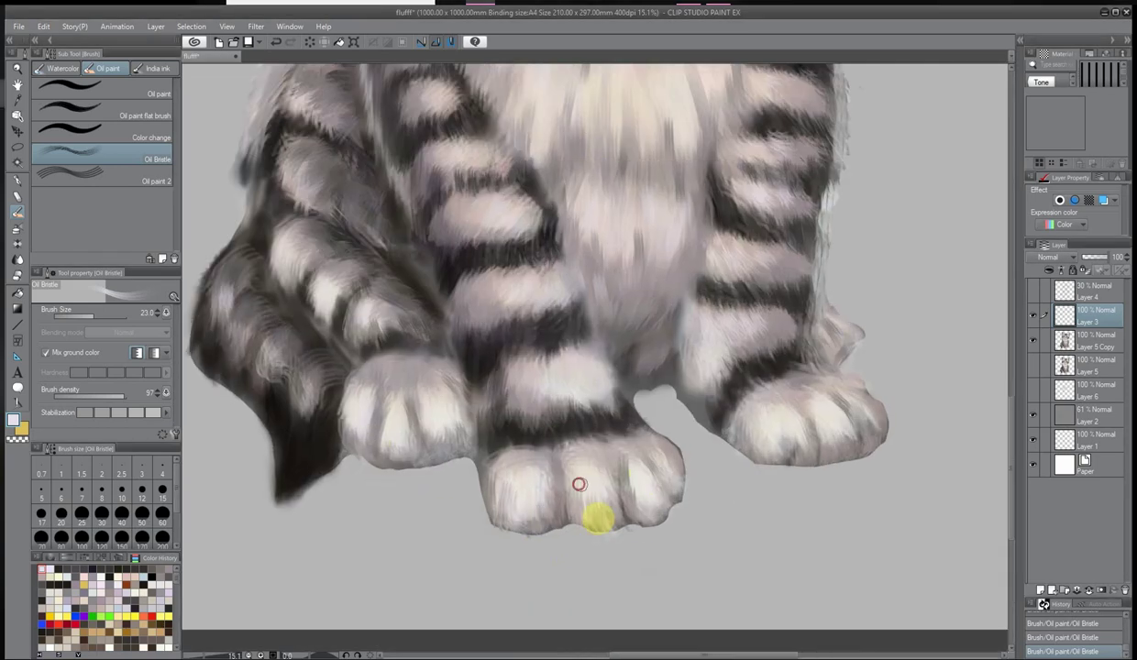
scroll(306, 424, "down", 3)
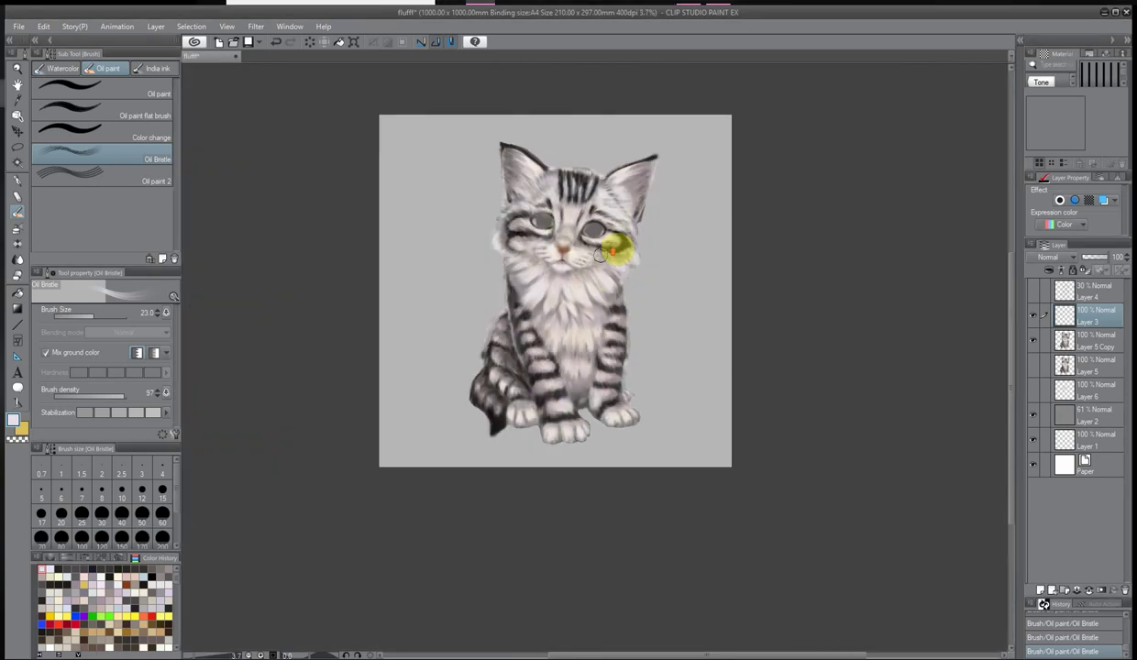
Lower Layer 3's opacity to 70%, merge it with the layer below and add a new raster layer
scroll(608, 241, "up", 2)
right_click(1091, 311)
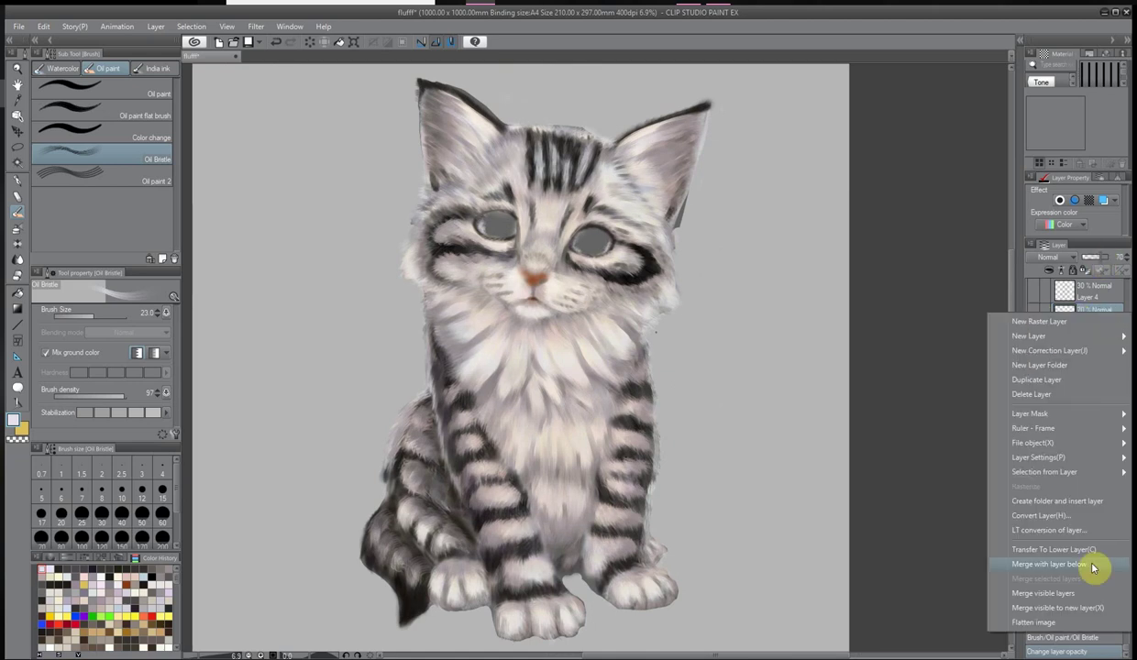
left_click(1097, 569)
left_click(1040, 590)
Choose a pale cream colour with hue 47 and paint fur strokes over the face, forehead and ears
scroll(584, 82, "down", 2)
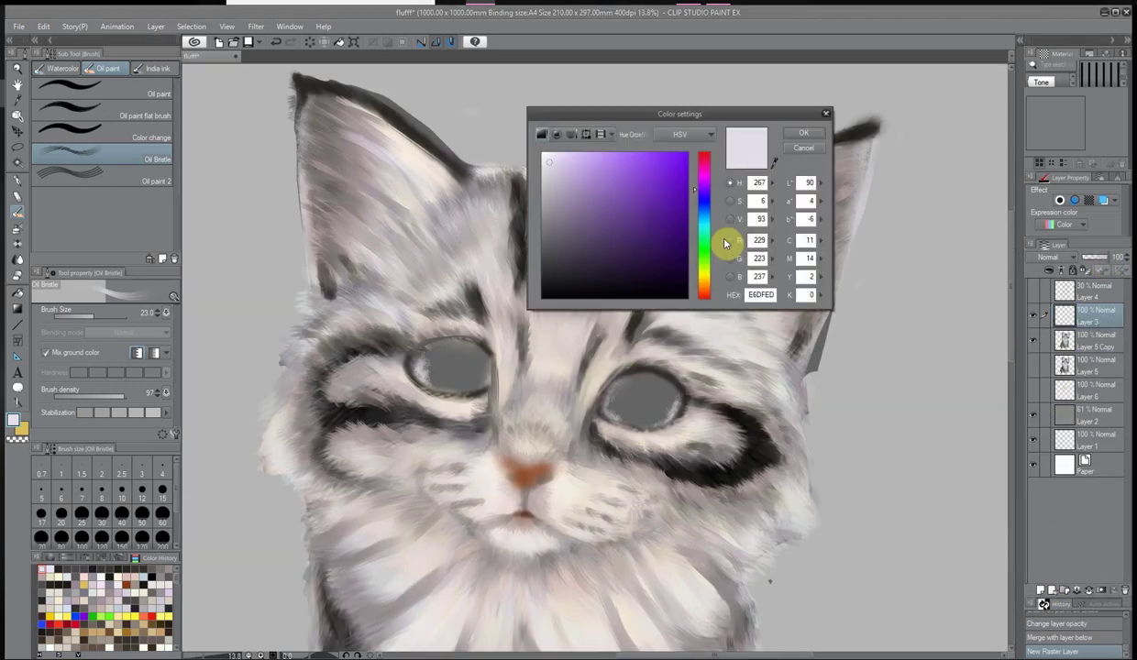
left_click_drag(712, 241, 713, 163)
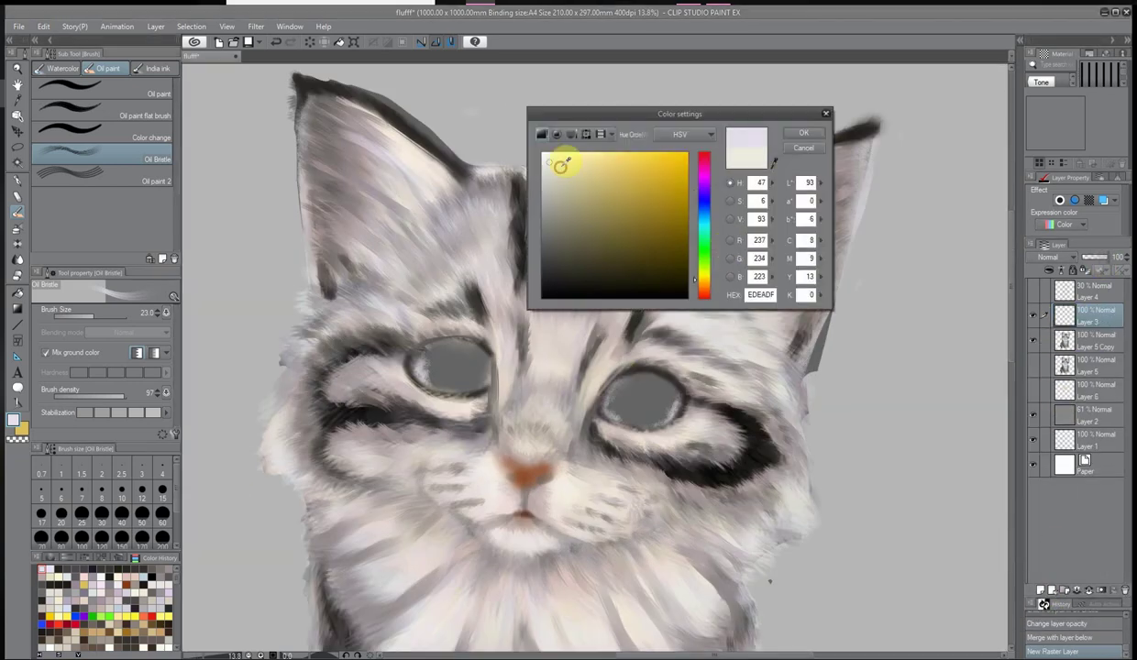
left_click(802, 119)
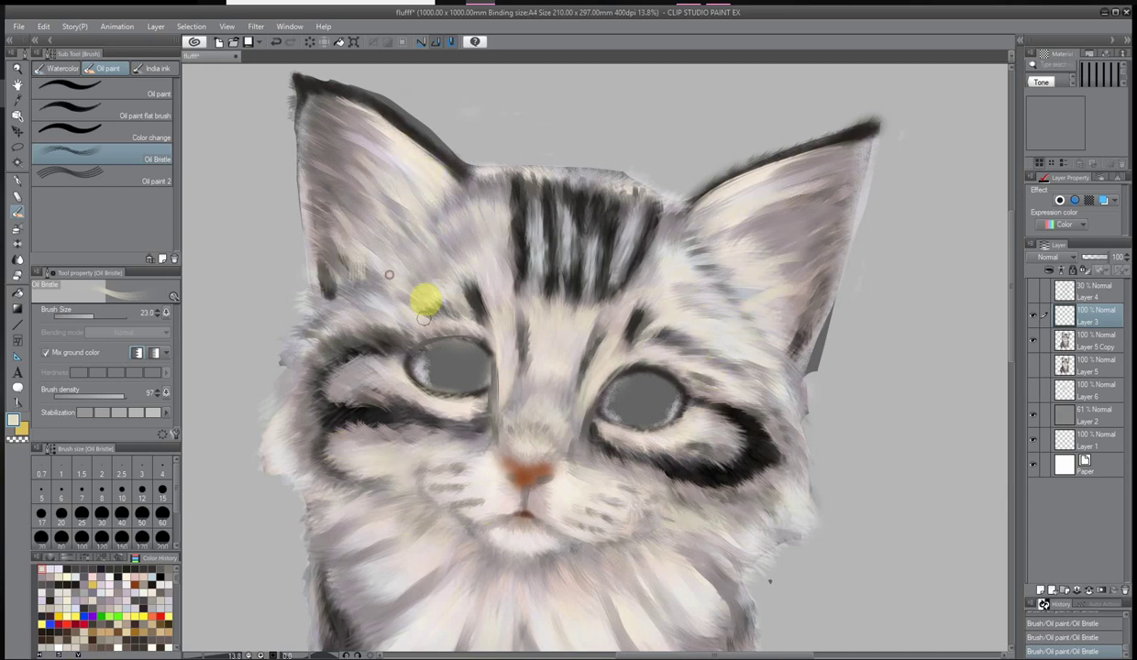
left_click(419, 519)
Continue the pale cream fur strokes over the neck, chest, striped legs, tail and paws
left_click_drag(509, 625, 589, 483)
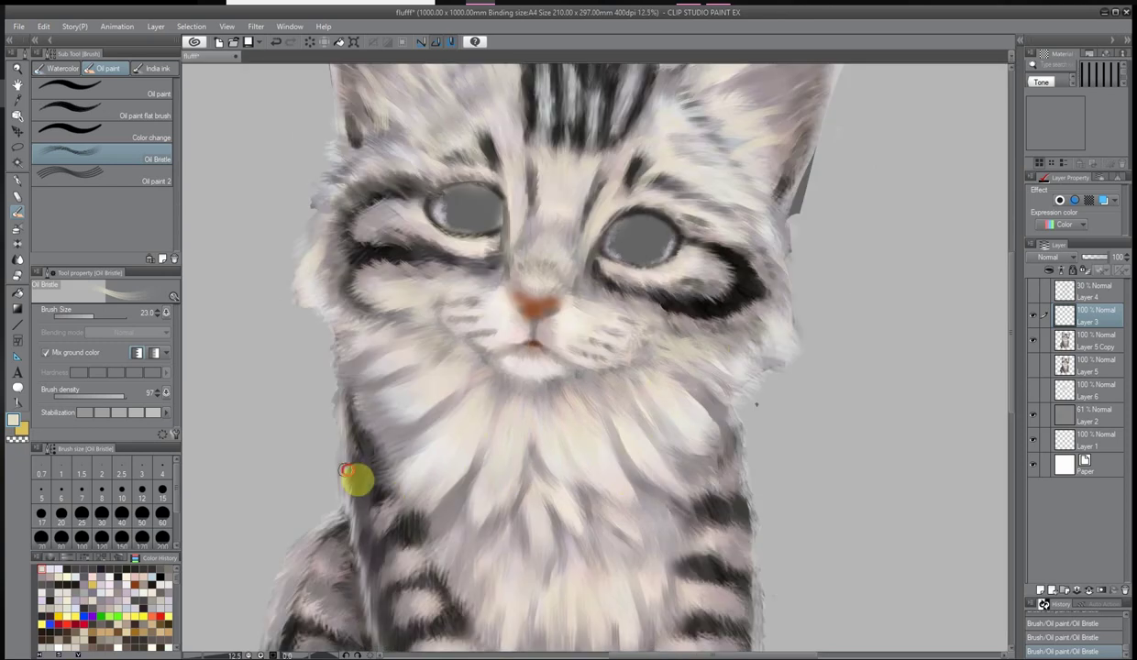
scroll(583, 572, "down", 3)
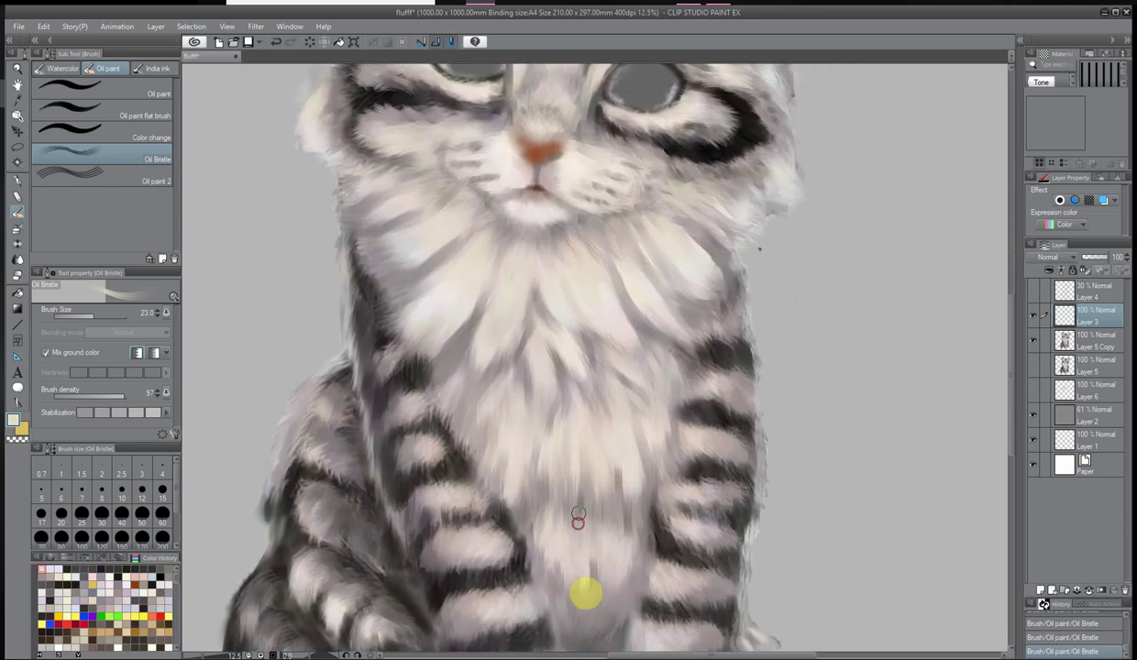
scroll(707, 373, "down", 4)
scroll(411, 364, "up", 4)
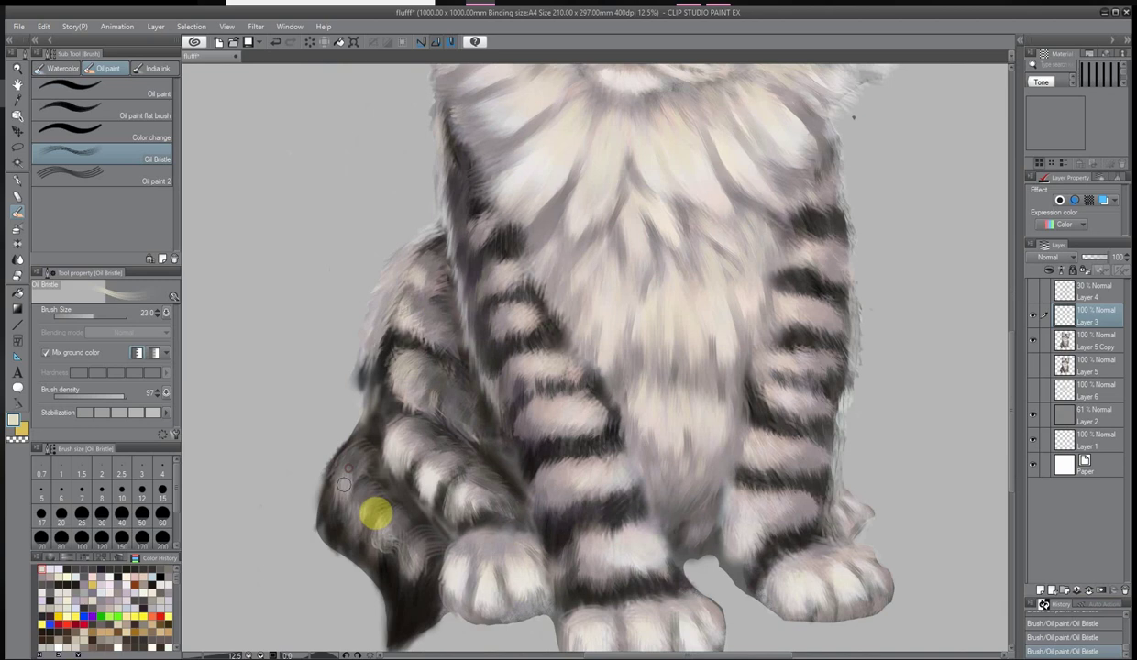
scroll(550, 307, "down", 2)
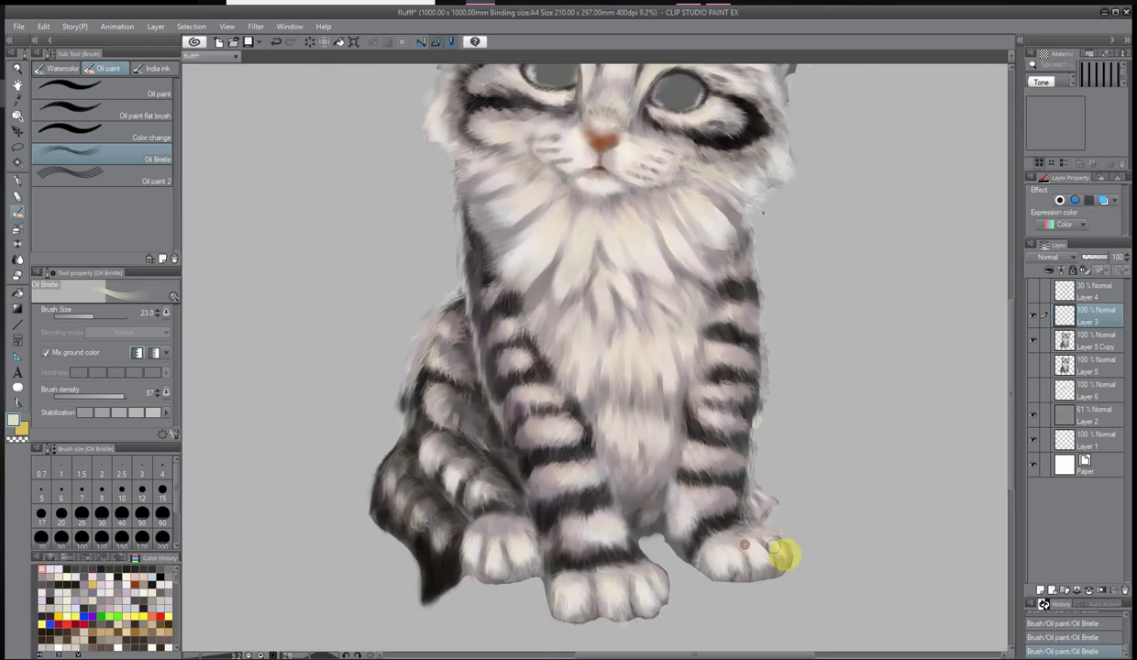
scroll(287, 494, "down", 2)
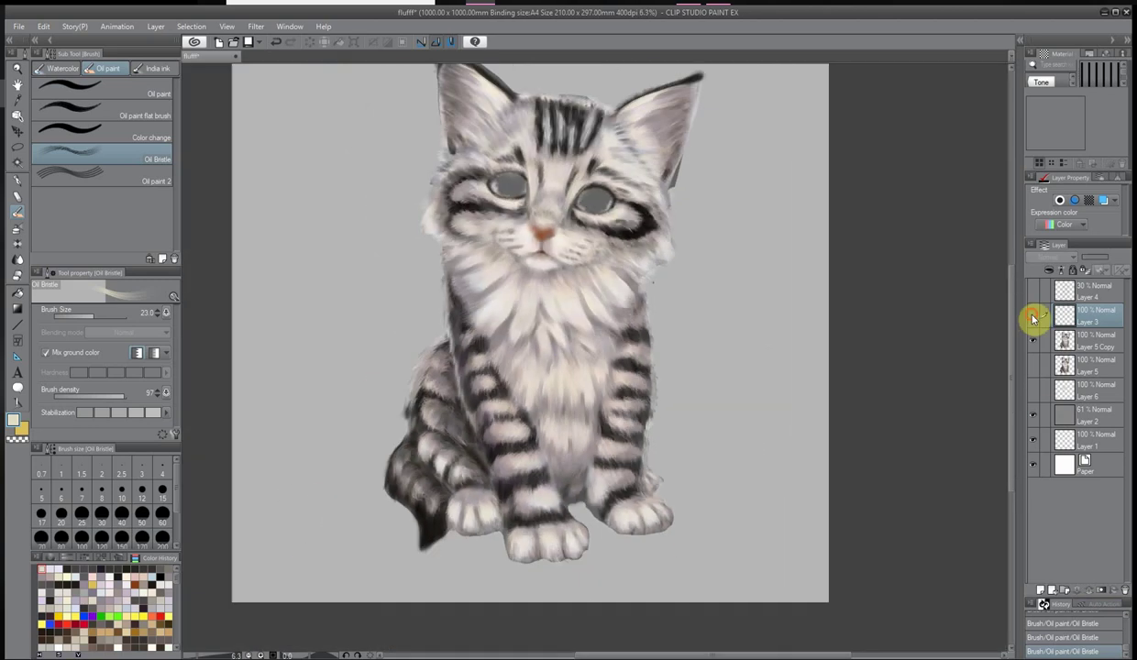
Paint brighter cream highlights into the kitten's body and face fur
scroll(573, 152, "up", 3)
left_click(409, 495)
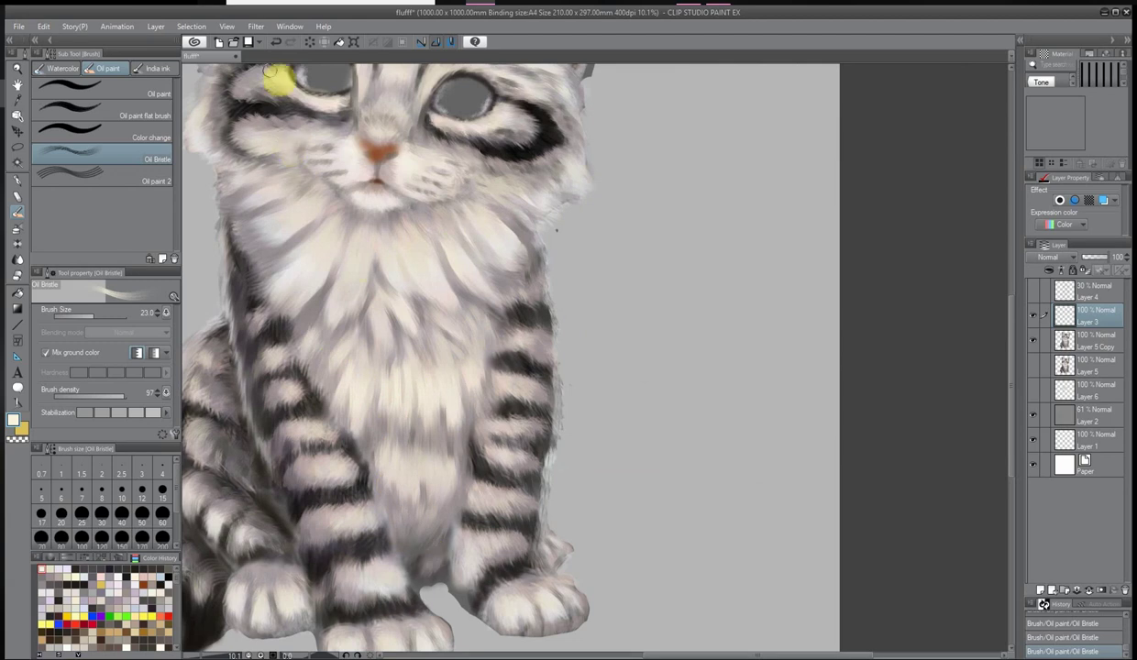
scroll(589, 290, "down", 3)
Choose a muted greyish purple and shade between the fur tufts on the face and upper chest
left_click(14, 420)
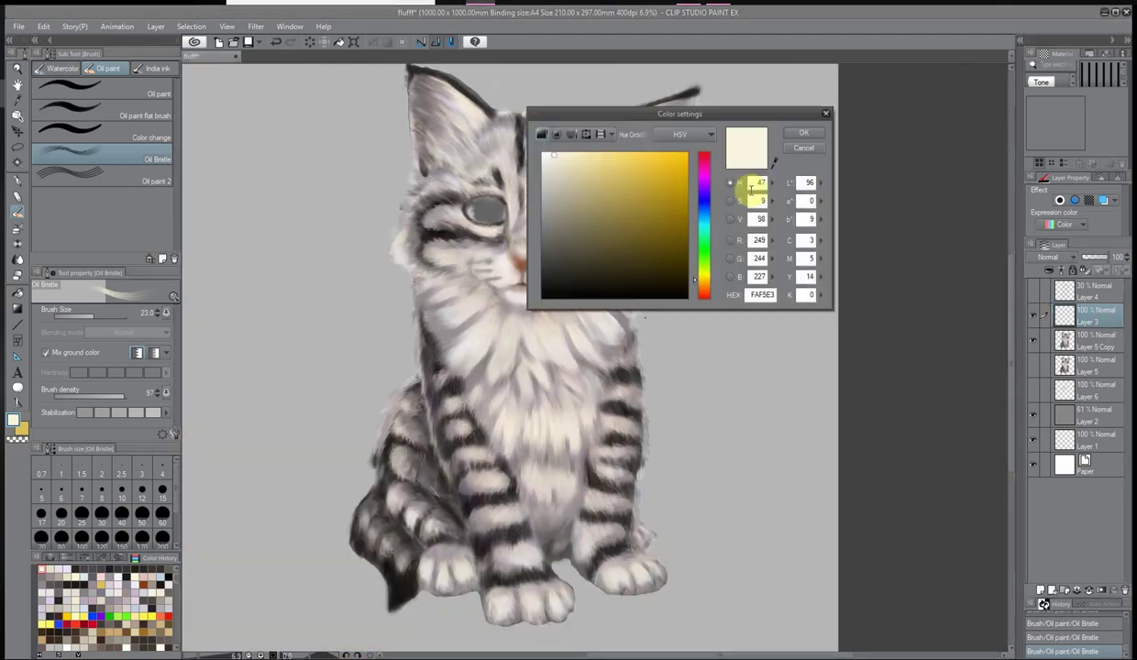
left_click(563, 198)
key("Return")
scroll(578, 220, "up", 3)
left_click(672, 430)
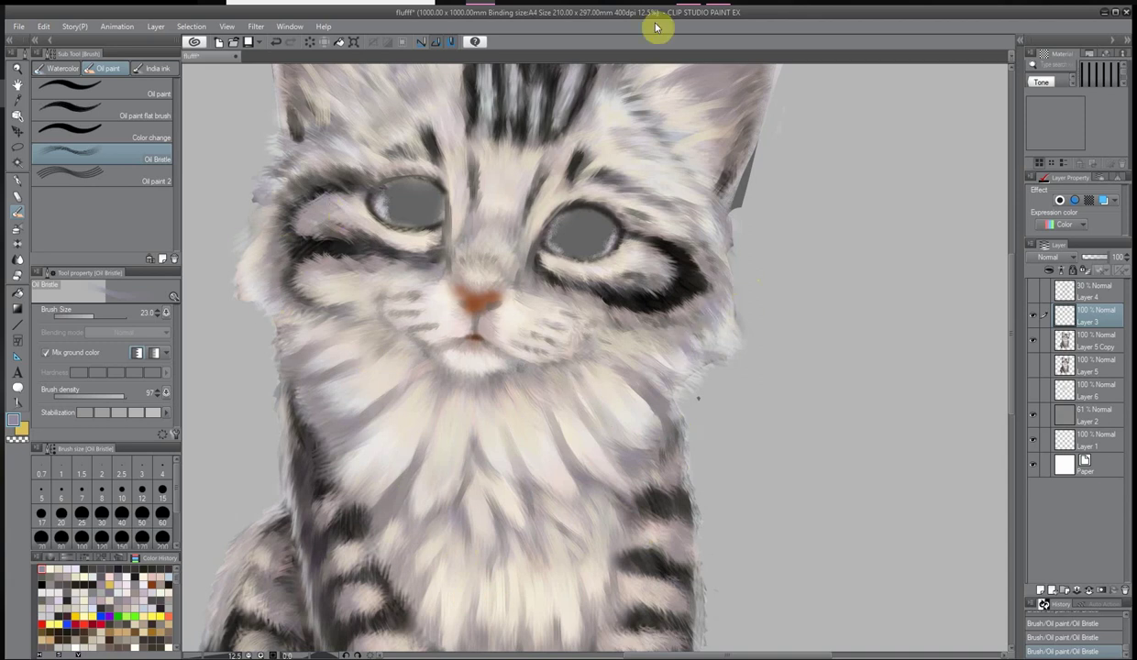
scroll(449, 393, "up", 1)
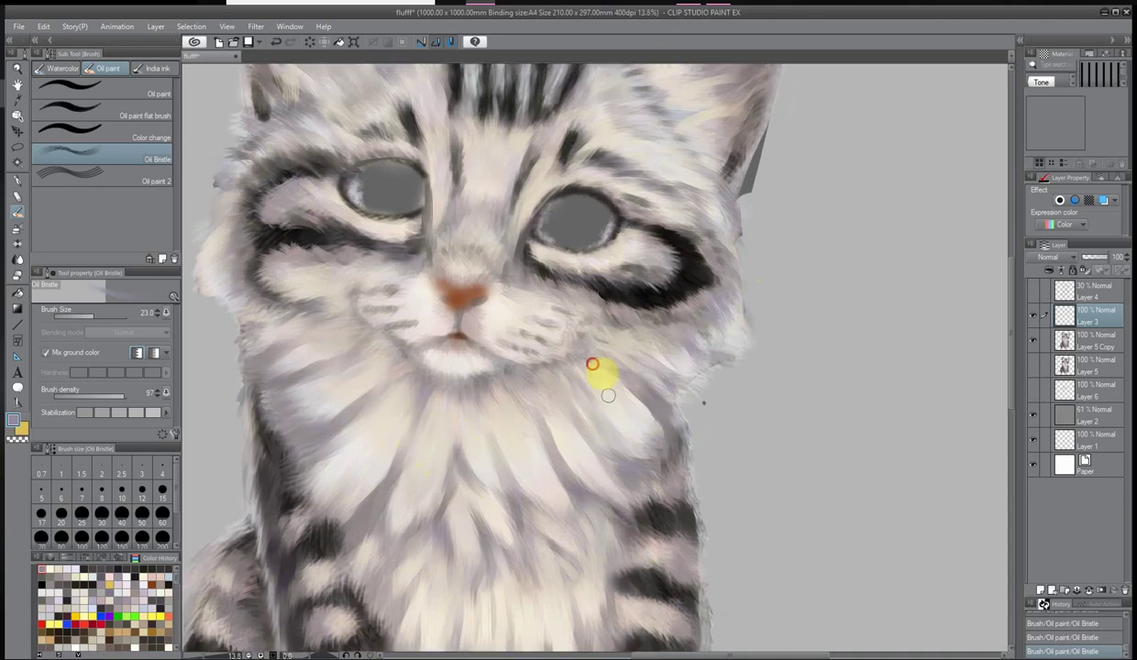
Extend the greyish-purple fur shading to the forehead, ears, chest and front legs
scroll(738, 429, "down", 3)
scroll(718, 152, "up", 3)
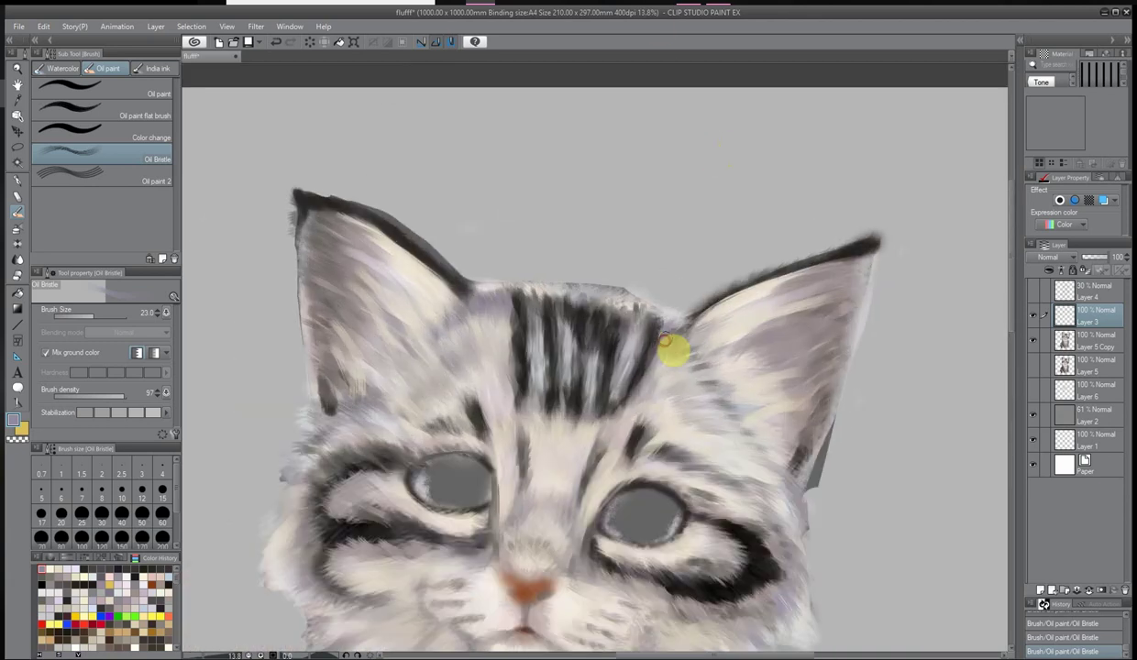
scroll(456, 477, "down", 3)
scroll(444, 579, "up", 2)
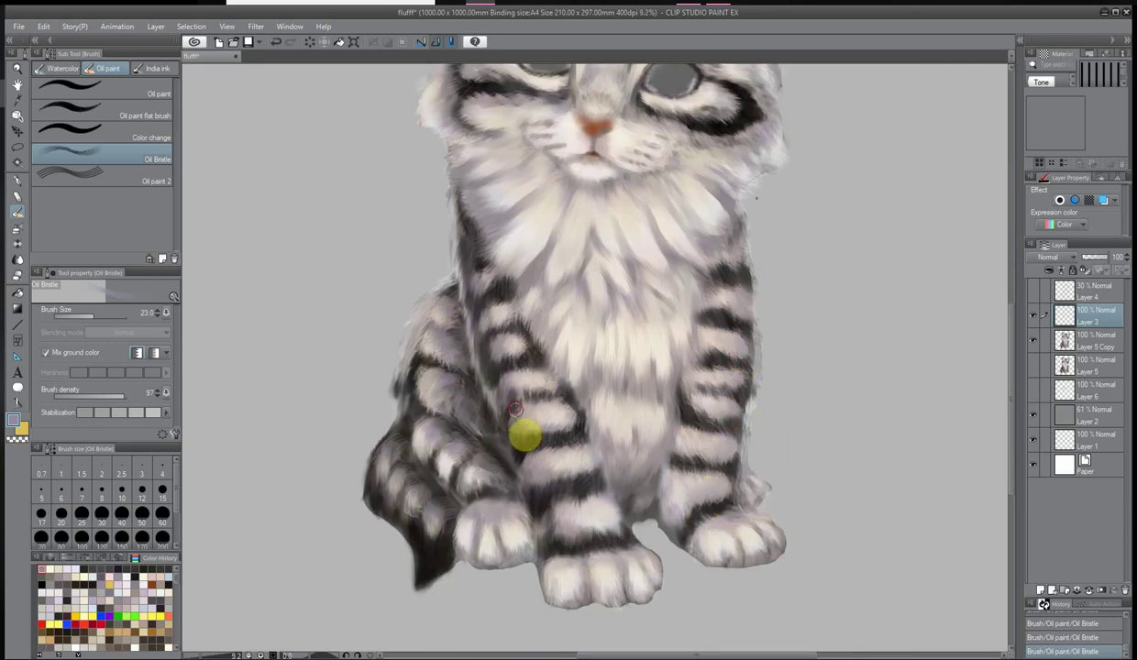
Lower the opacity of Layer 3 and merge it with the painted kitten layer below
key("ctrl+0")
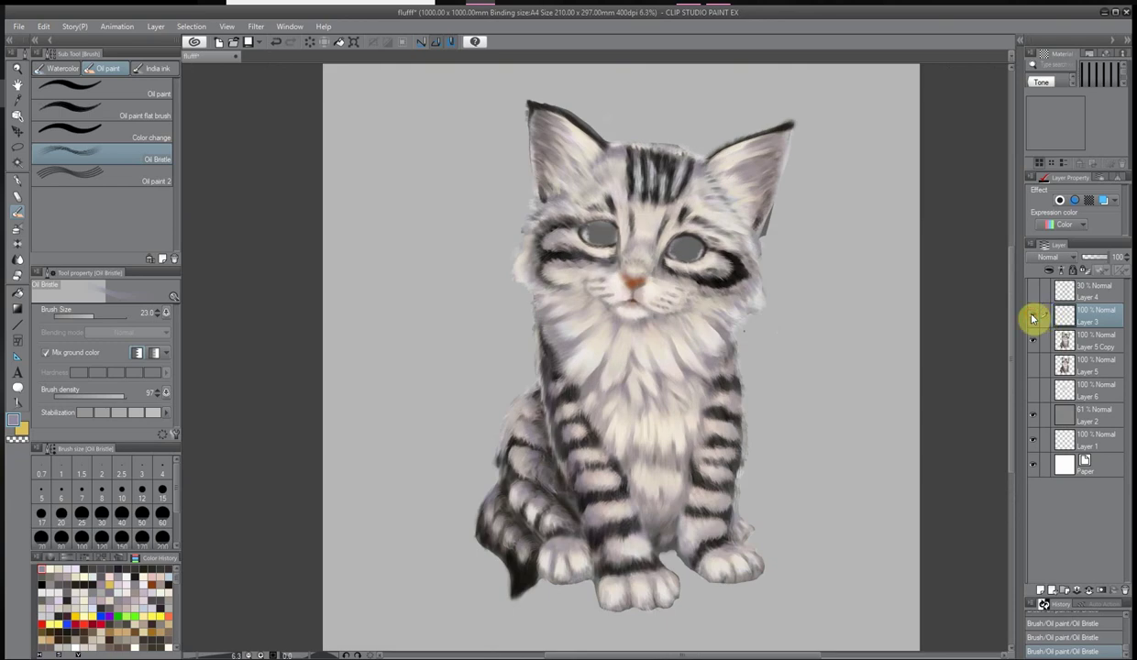
right_click(1033, 318)
left_click(1074, 533)
scroll(794, 300, "down", 3)
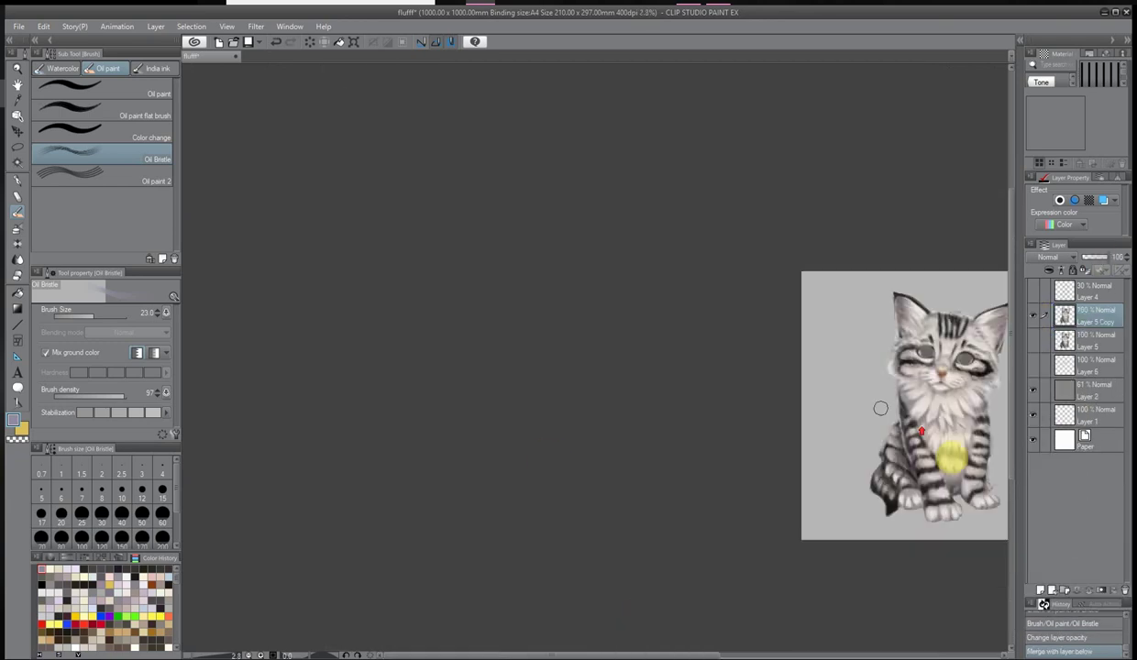
key("ctrl+0")
Paint the mouth opening and lip line dark red on a new raster layer, and set its opacity to 70%
scroll(578, 280, "up", 3)
left_click(624, 242)
left_click_drag(587, 550, 607, 556)
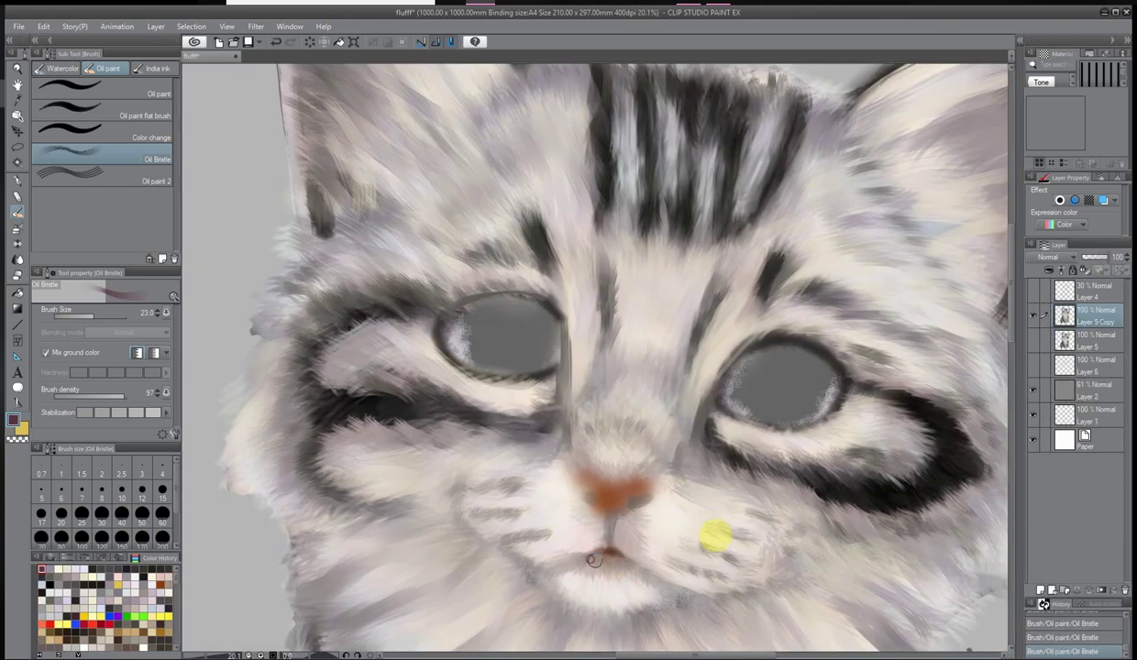
key("ctrl+shift+n")
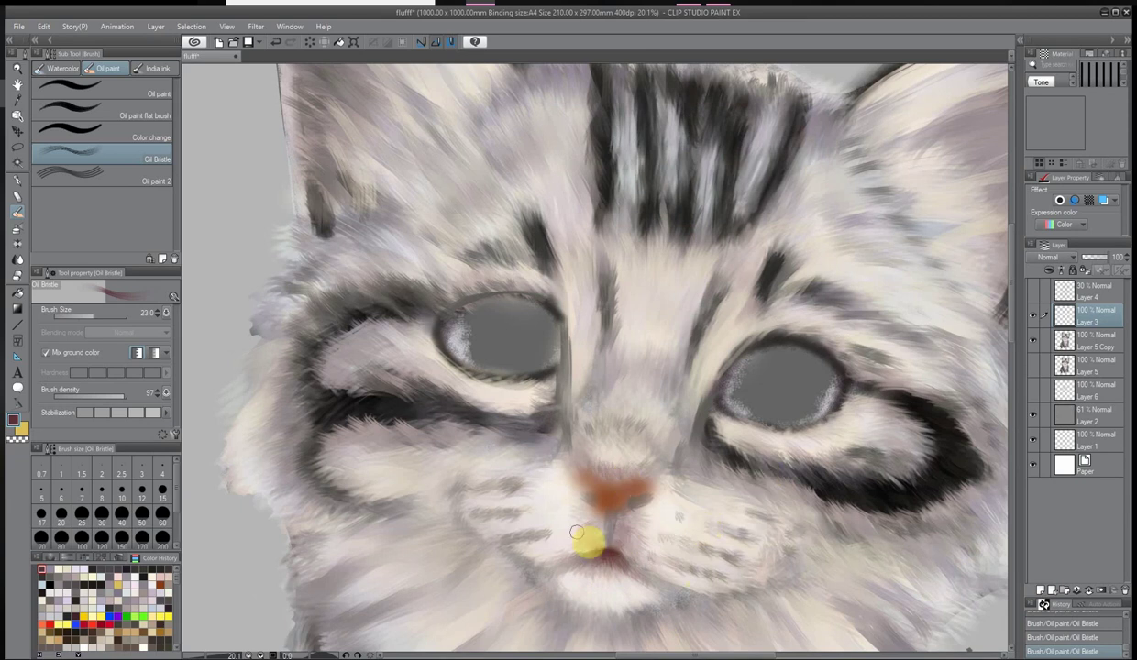
left_click(160, 87)
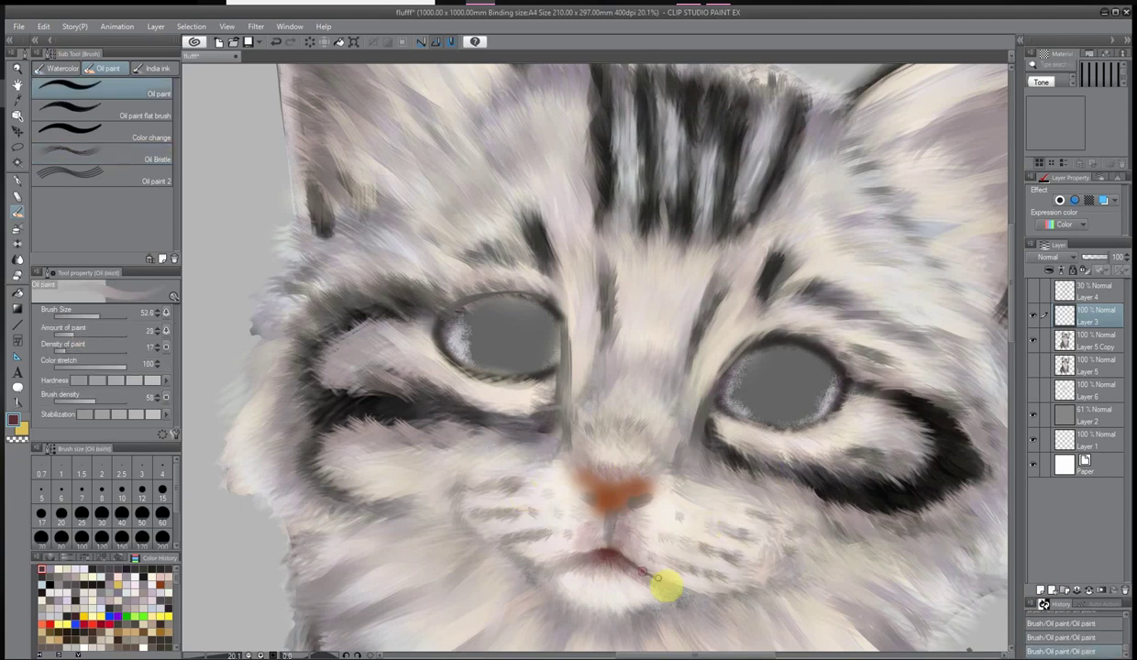
left_click(1099, 260)
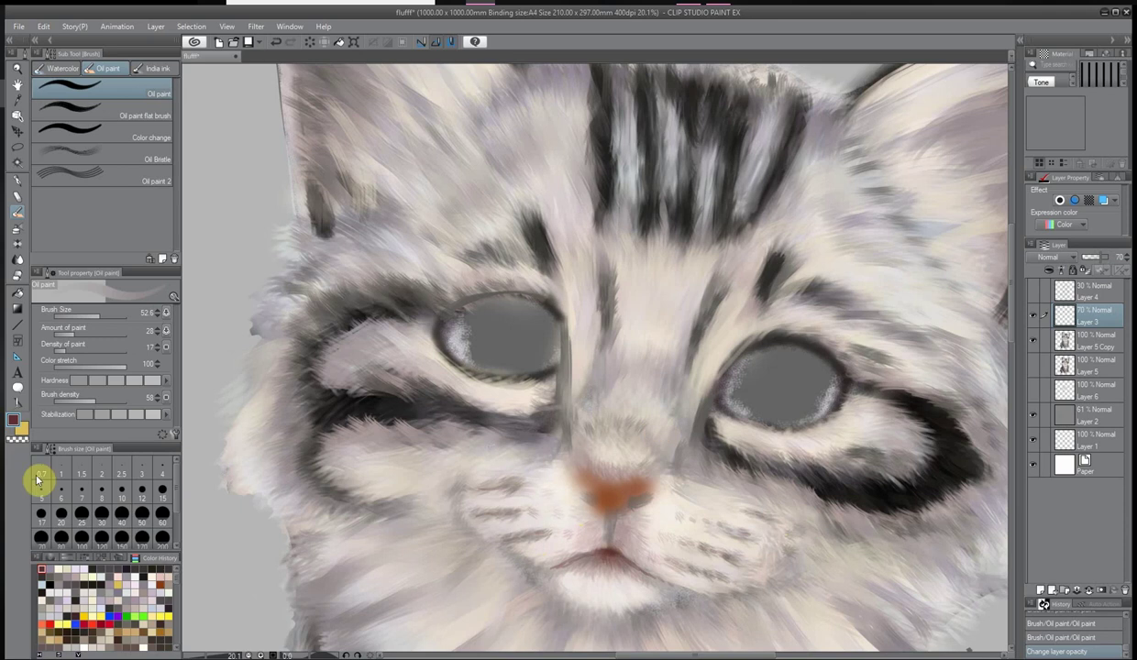
Paint the nostrils and the line from the nose down to the mouth in a near-black tone
left_click_drag(609, 495, 611, 522)
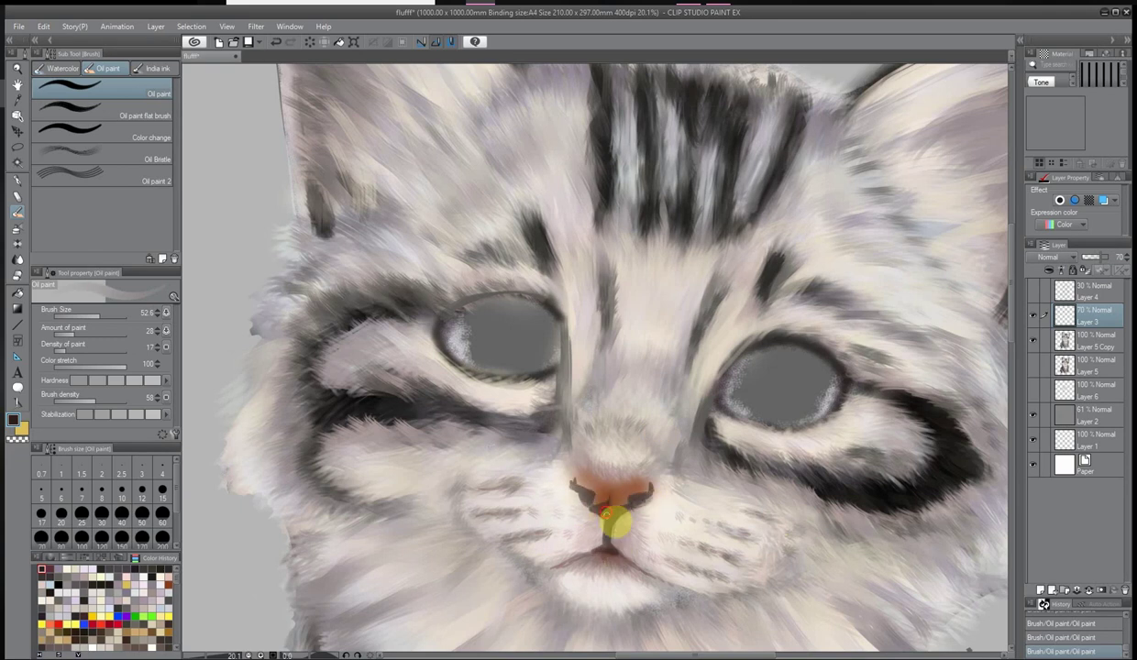
scroll(437, 392, "up", 2)
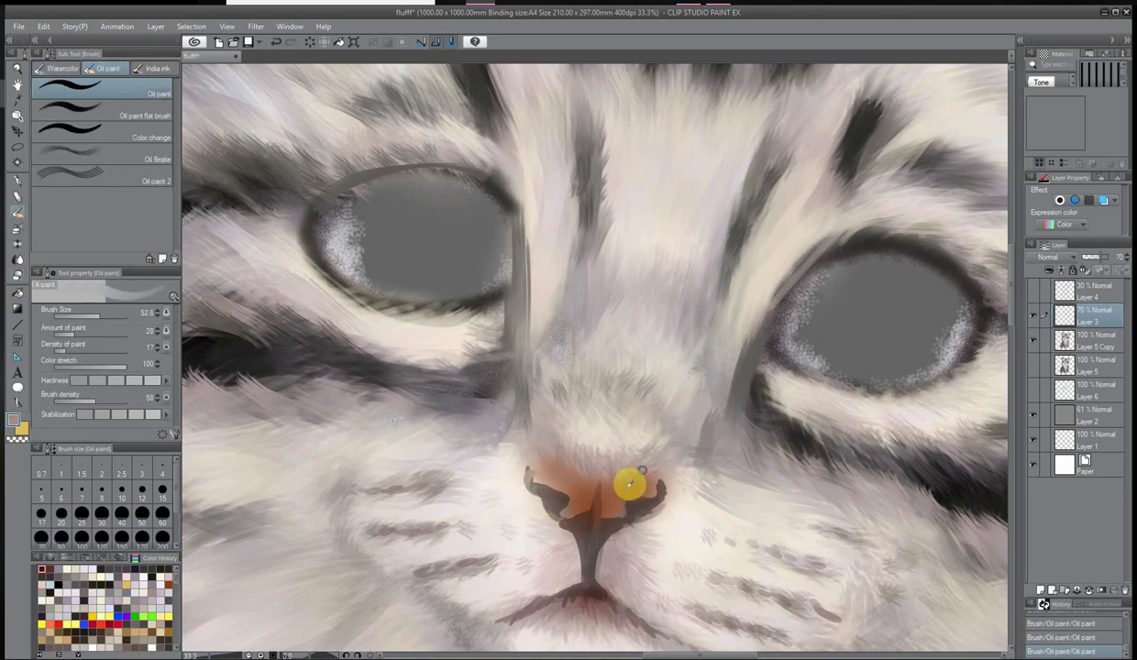
Fill the nose with orange sampled from it and shade it with dark red using the Oil paint brush
left_click(596, 504, "alt")
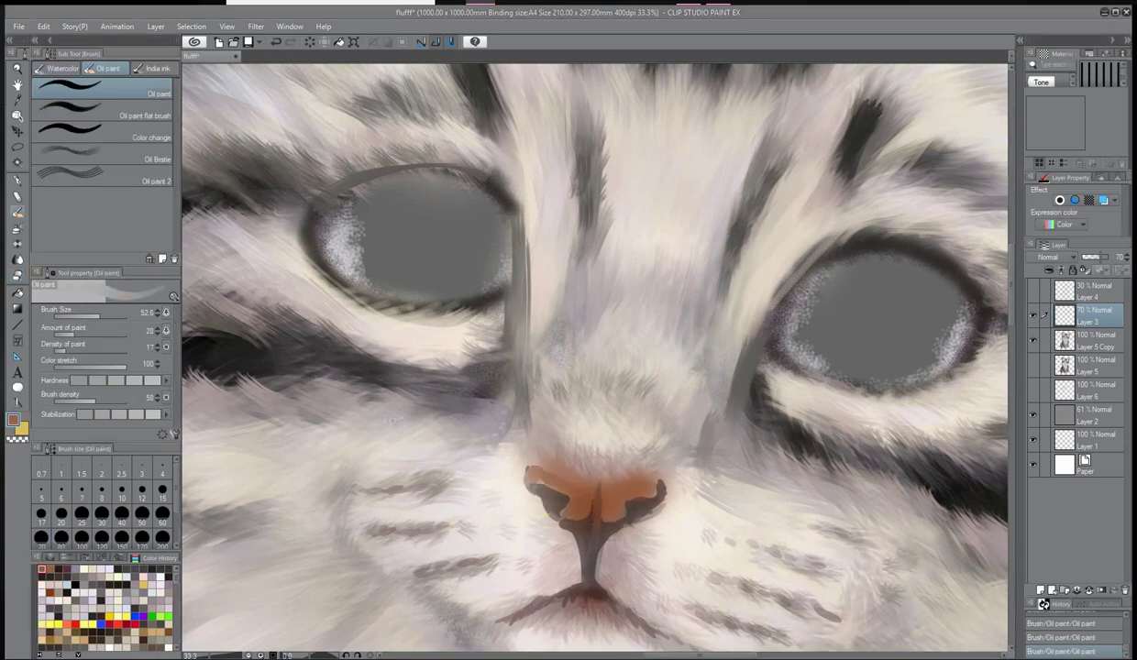
key("ctrl+shift+c")
left_click(803, 147)
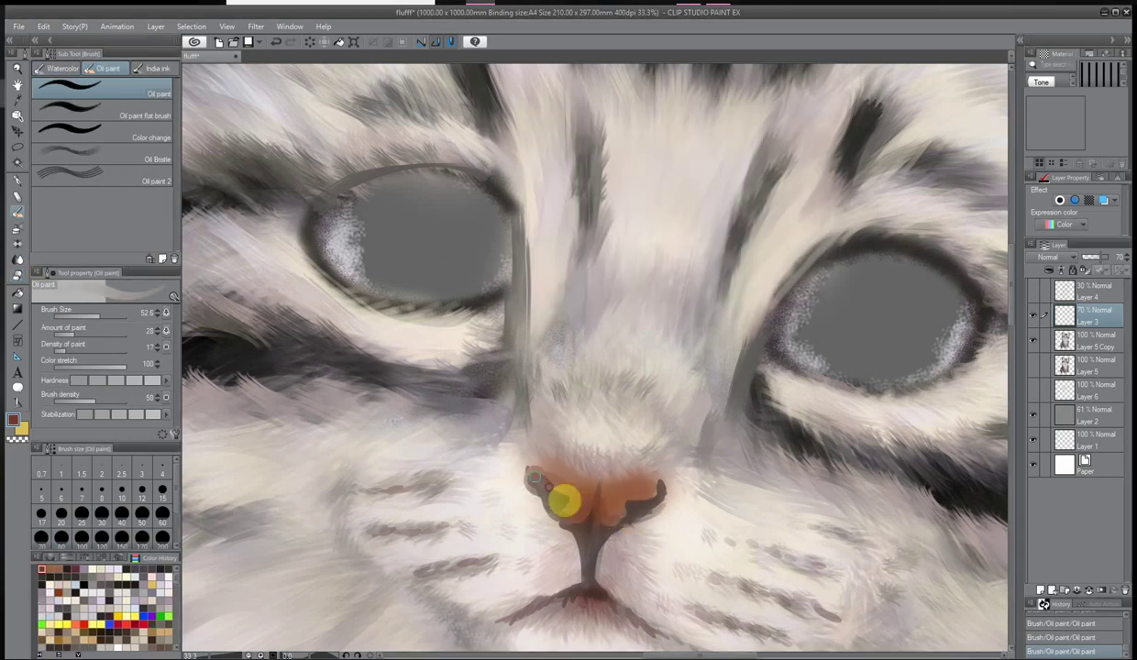
Choose lighter orange tones and paint them over the upper part of the nose
key("ctrl+shift+c")
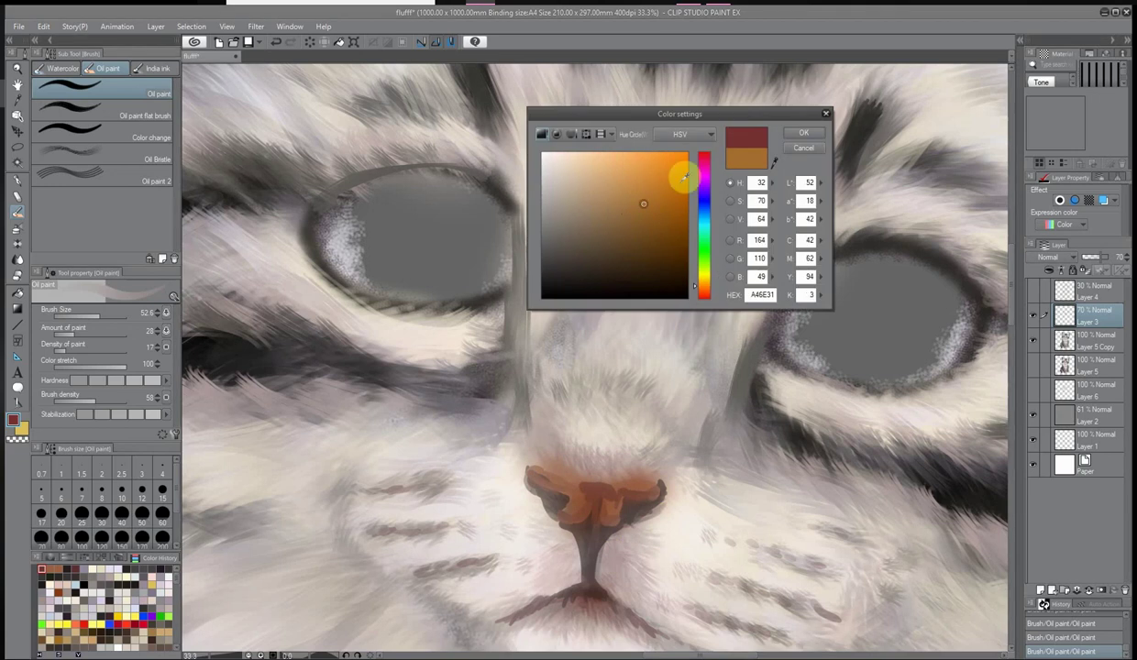
left_click(627, 178)
key("Return")
key("ctrl+shift+c")
left_click(705, 287)
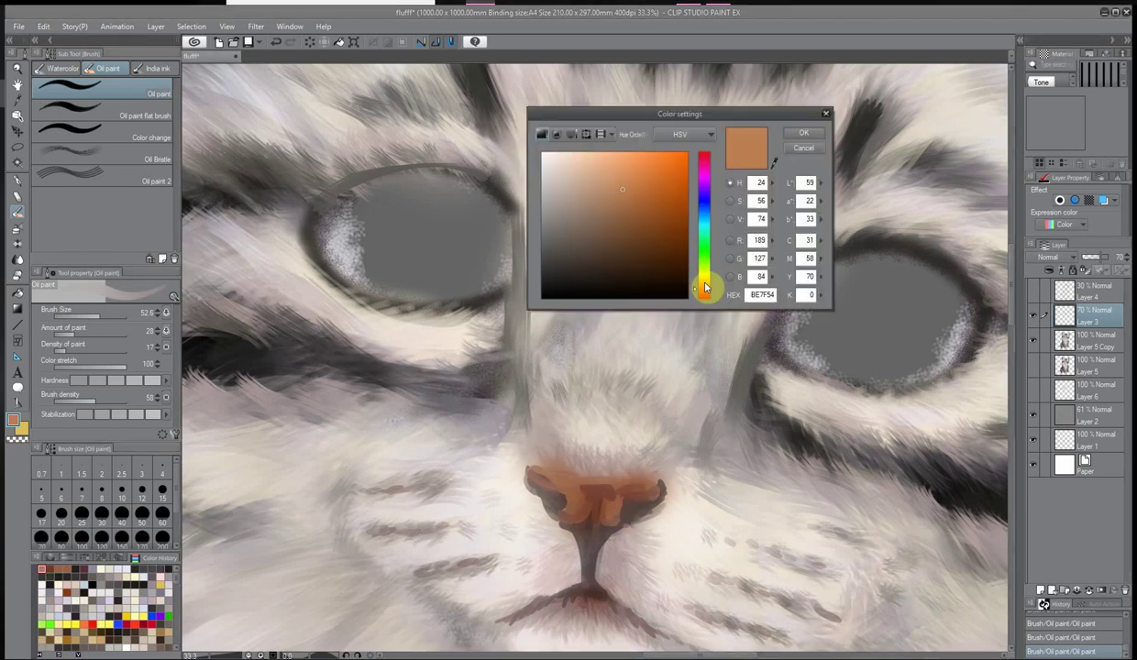
key("Return")
Choose a salmon pink and add soft strokes to the nose and lower lip
key("ctrl+shift+c")
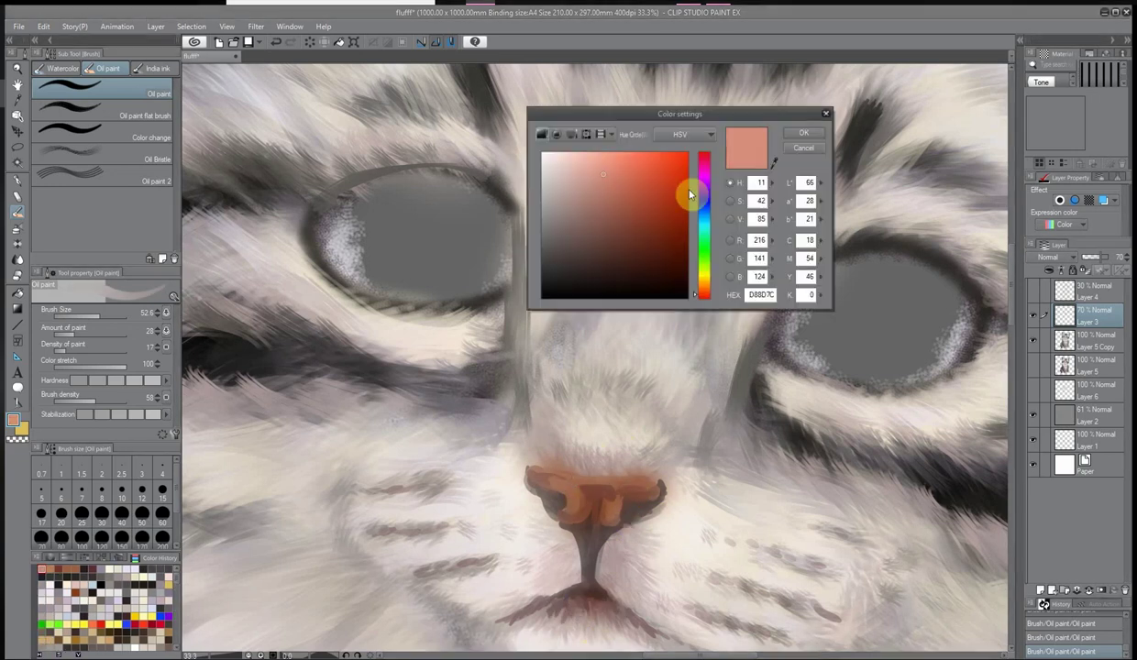
key("Return")
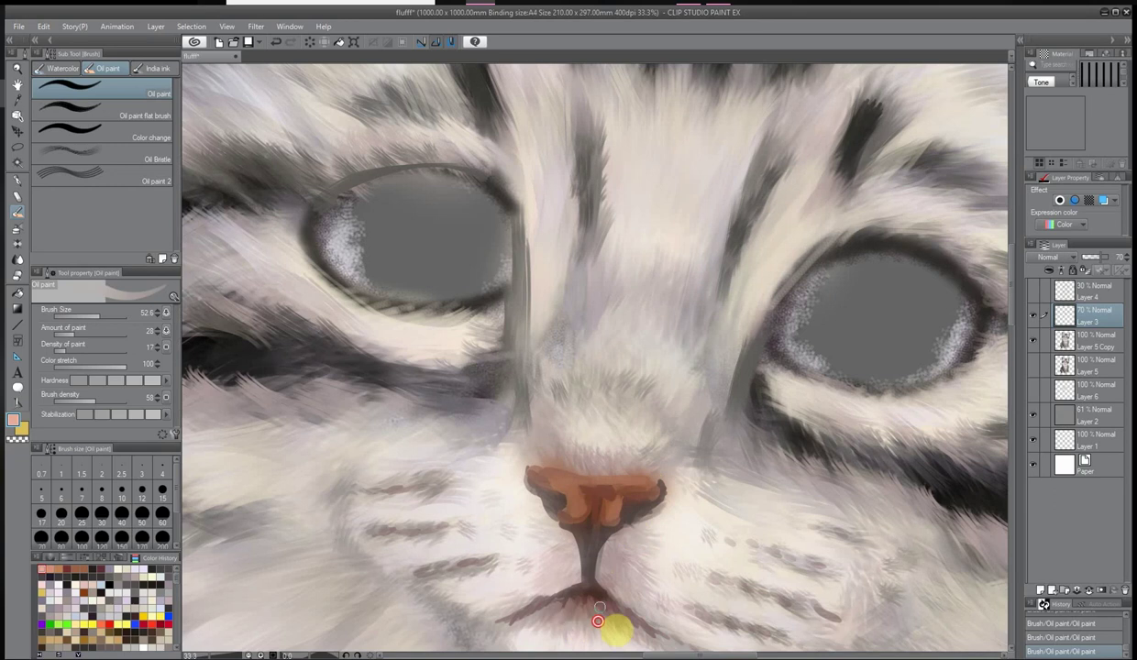
scroll(699, 532, "down", 3)
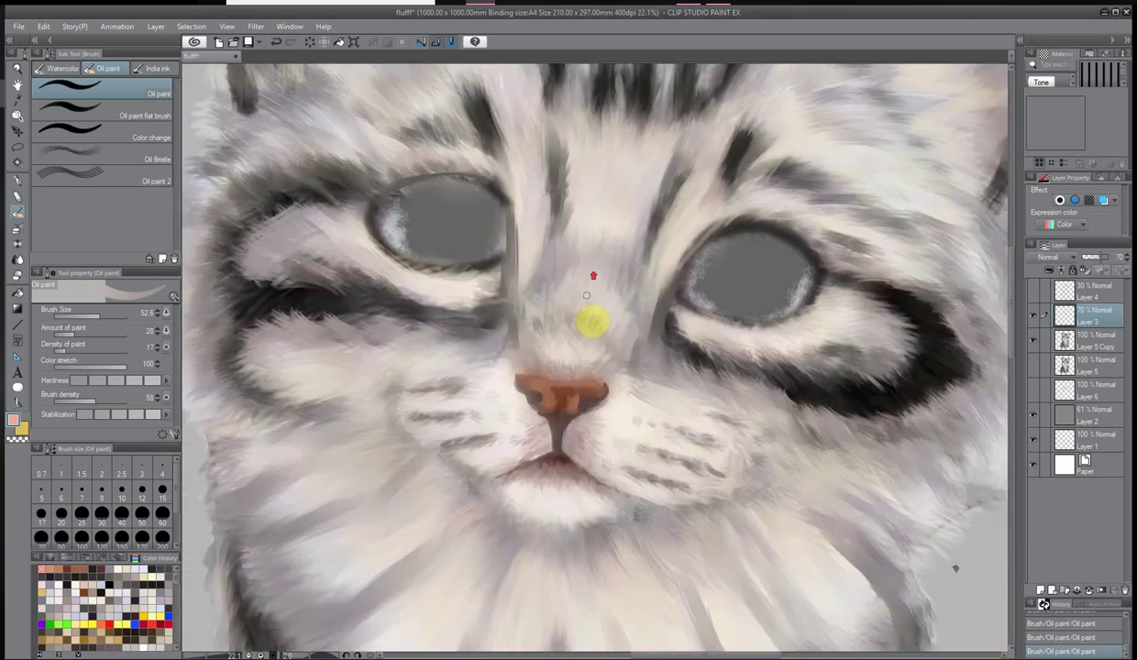
Highlight the nose's upper edge with a pale pink and deepen its lower edge with dark reddish brown
scroll(591, 323, "up", 4)
key("ctrl+shift+c")
key("Return")
mouse_move(511, 413)
left_mouse_down()
mouse_move(539, 430)
mouse_move(519, 400)
mouse_move(592, 415)
left_mouse_up()
left_click(550, 533)
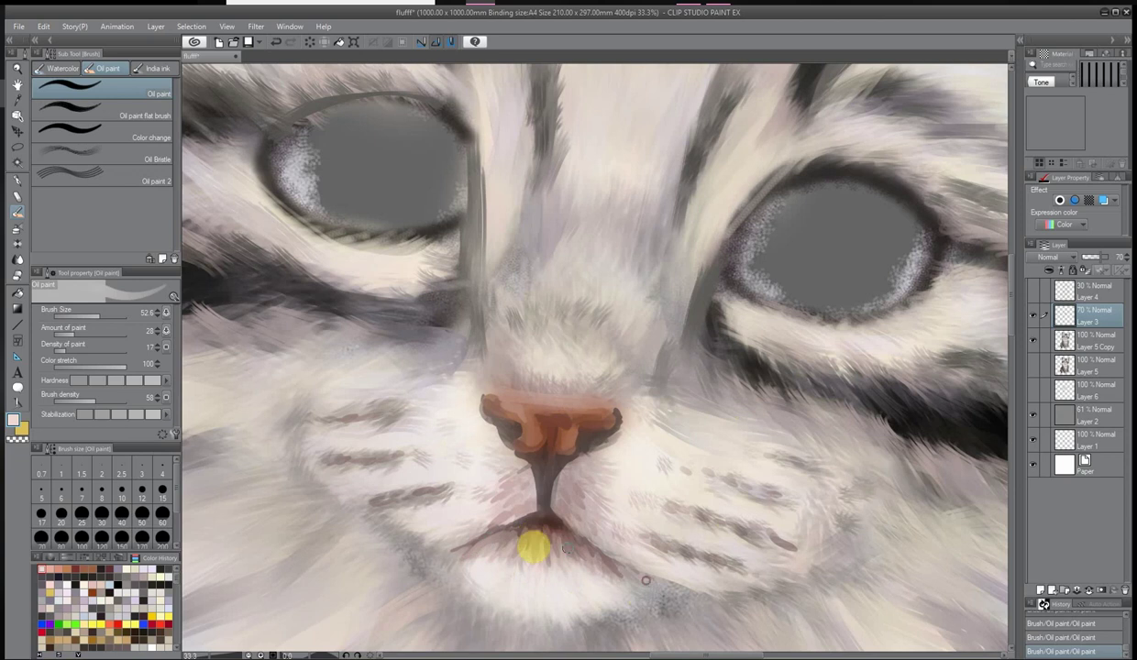
mouse_move(562, 483)
left_mouse_down()
mouse_move(553, 474)
mouse_move(591, 443)
left_mouse_up()
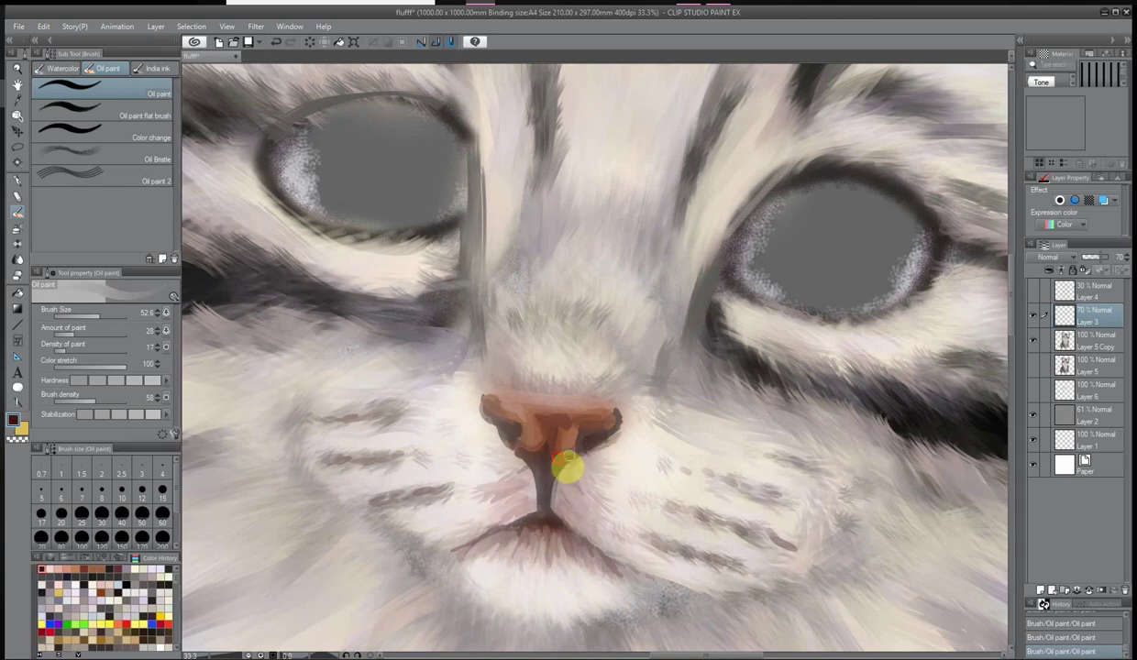
Clean up the nose edges with the Hard eraser, then soften the nose's upper rim with muted pink Oil paint strokes
key("e")
scroll(550, 404, "down", 3)
scroll(520, 459, "up", 5)
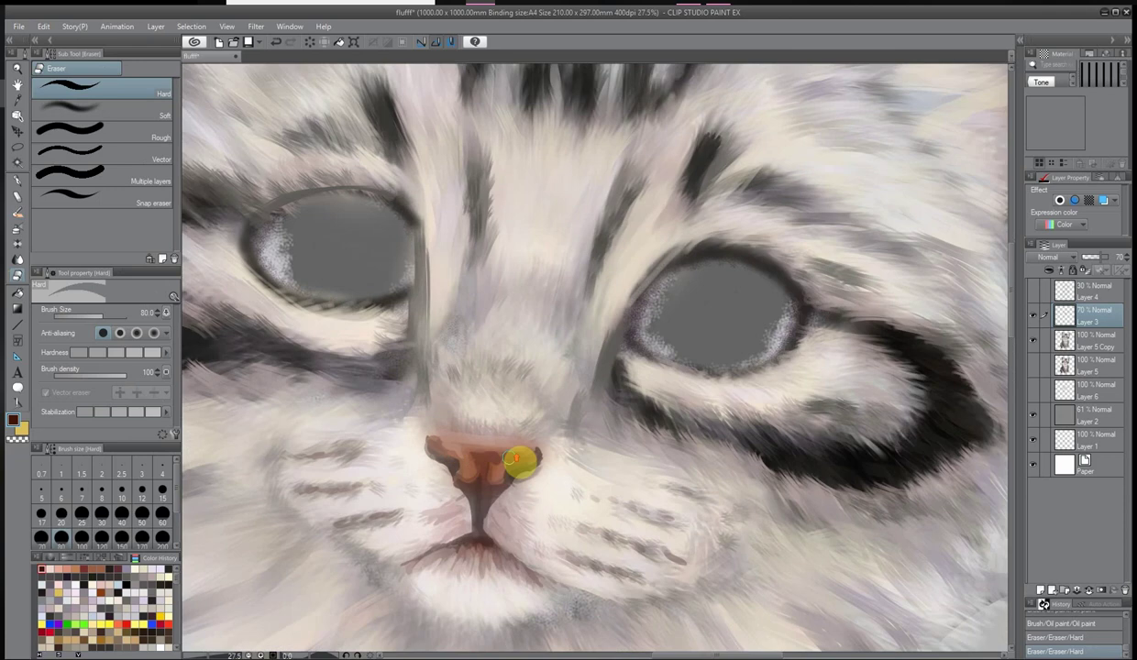
key("b")
left_click(428, 477)
mouse_move(457, 422)
left_mouse_down()
mouse_move(462, 534)
mouse_move(489, 553)
mouse_move(502, 510)
mouse_move(449, 459)
left_mouse_up()
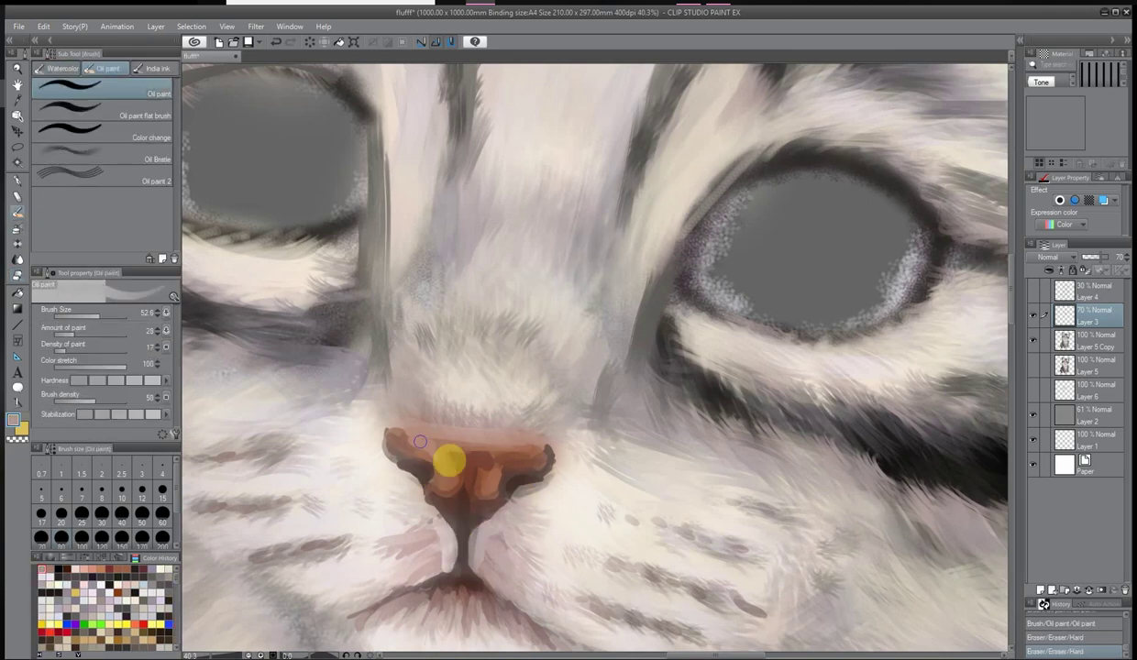
left_click_drag(394, 431, 459, 427)
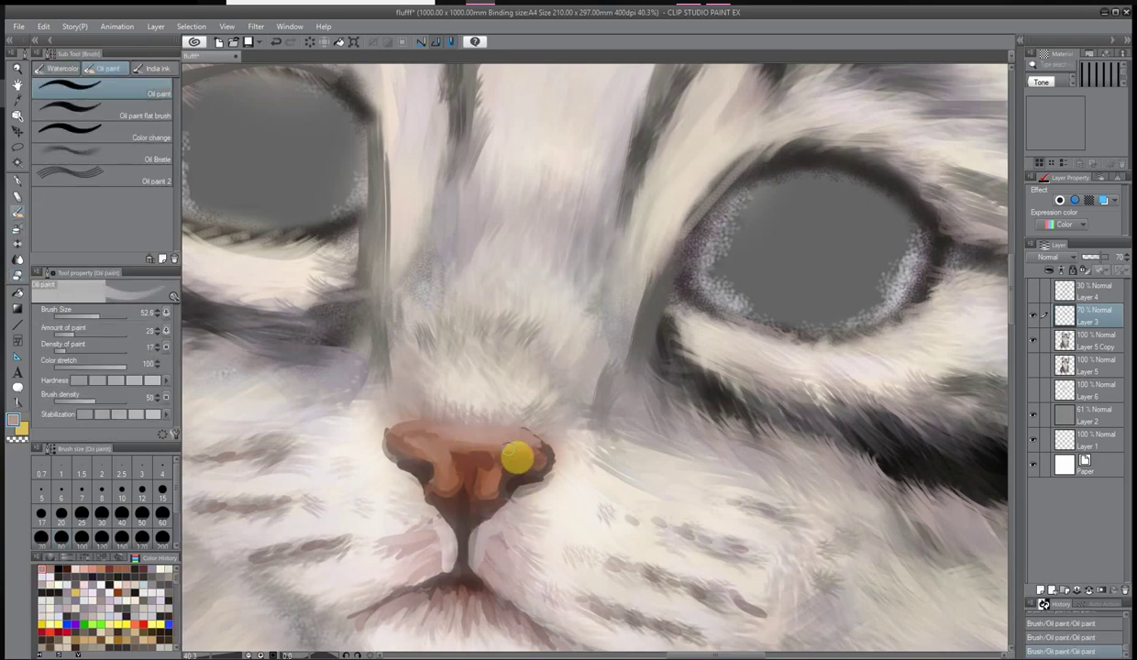
scroll(609, 367, "down", 5)
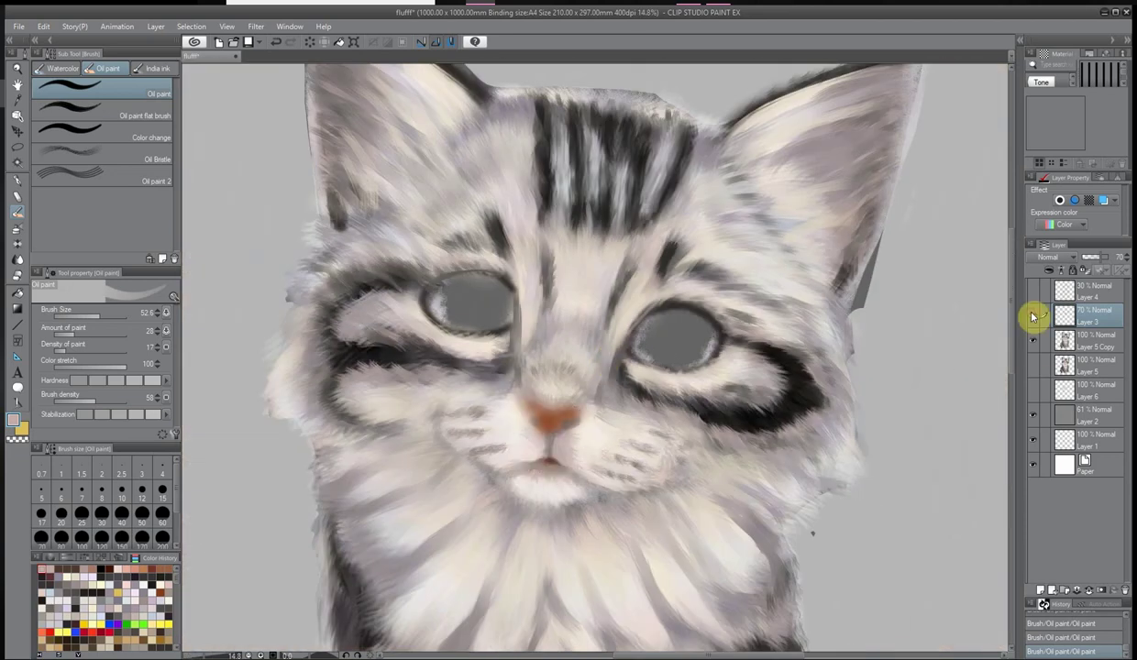
Merge the nose and mouth detail layer, Layer 3, into Layer 5 Copy beneath it
scroll(686, 353, "up", 1)
scroll(558, 261, "up", 2)
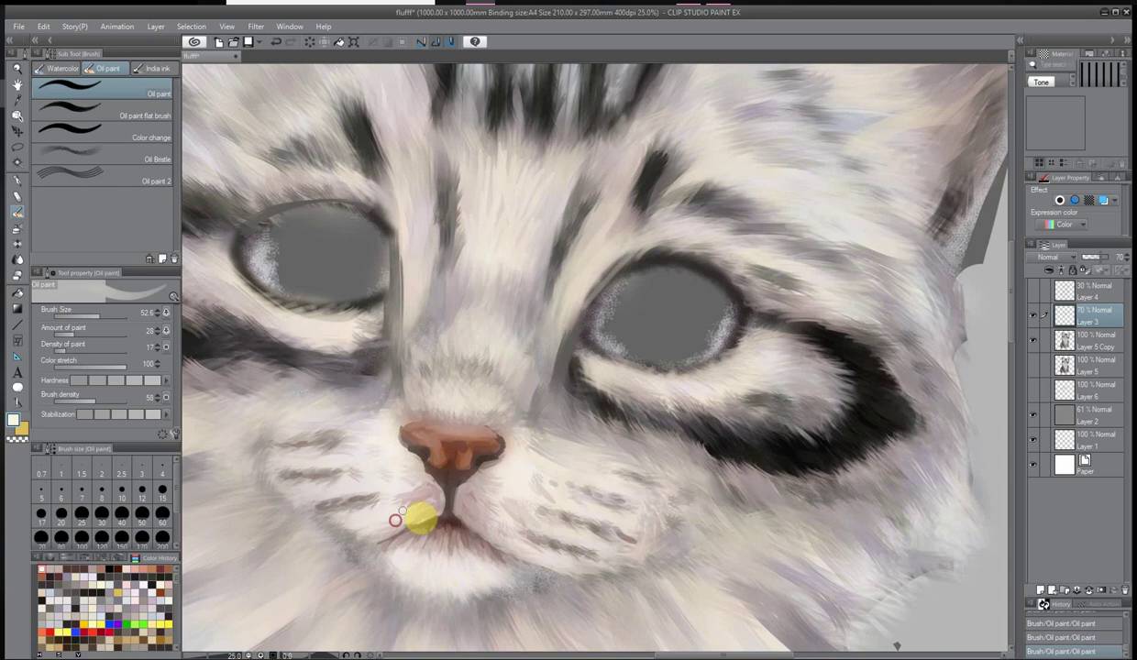
scroll(511, 407, "down", 3)
right_click(1036, 319)
left_click(1036, 493)
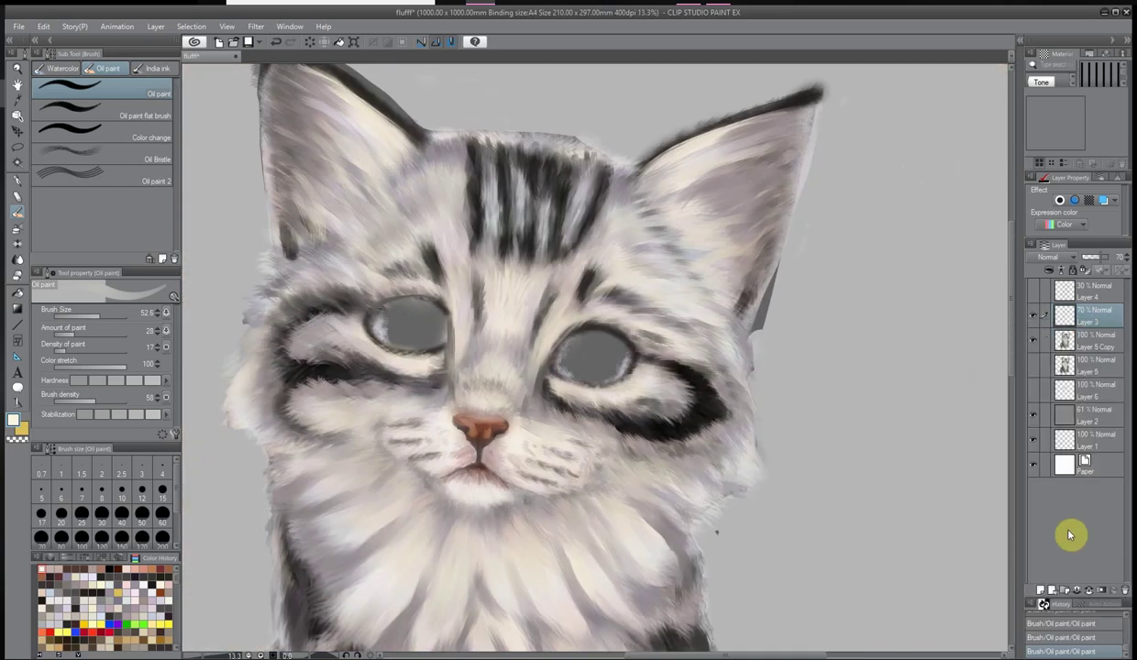
scroll(546, 432, "up", 2)
scroll(515, 450, "down", 3)
Create a new layer and outline both eyes in thick black with the Oil paint brush
left_click(1041, 591)
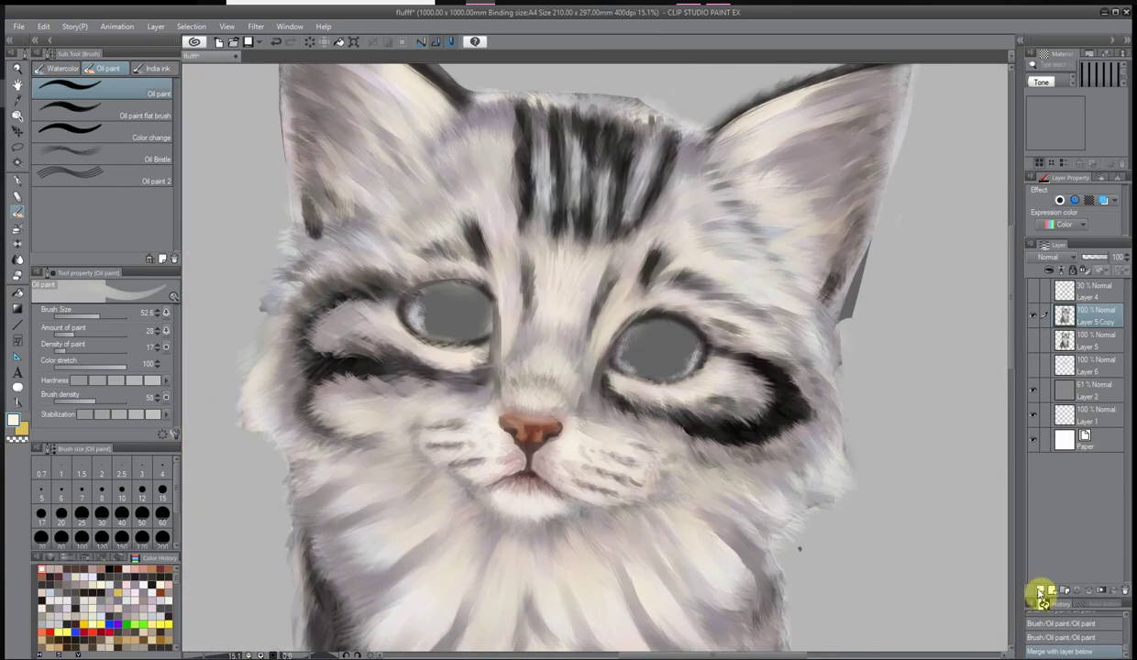
scroll(510, 324, "up", 3)
mouse_move(419, 304)
left_mouse_down()
mouse_move(418, 378)
mouse_move(432, 361)
mouse_move(301, 245)
left_mouse_up()
mouse_move(680, 421)
left_mouse_down()
mouse_move(766, 373)
mouse_move(632, 348)
left_mouse_up()
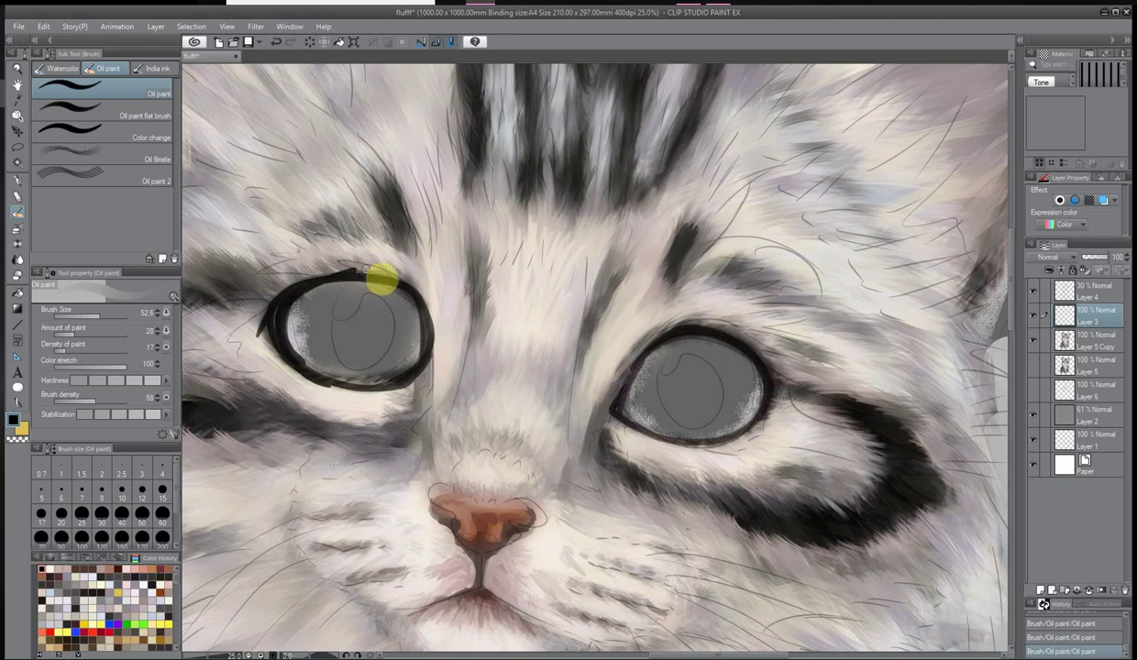
Refine the black eye outlines by trimming their edges with the Hard eraser and repainting with the Oil paint brush
left_click(17, 273)
left_click_drag(312, 279, 287, 317)
key("b")
scroll(216, 224, "up", 1)
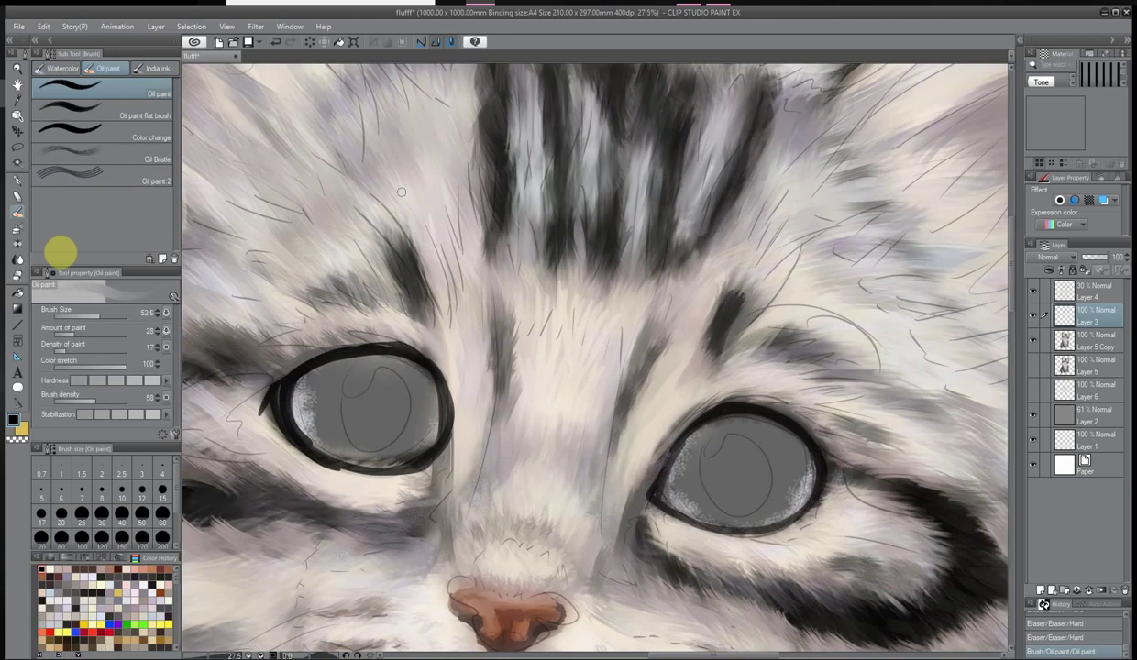
key("e")
left_click_drag(303, 359, 406, 367)
key("b")
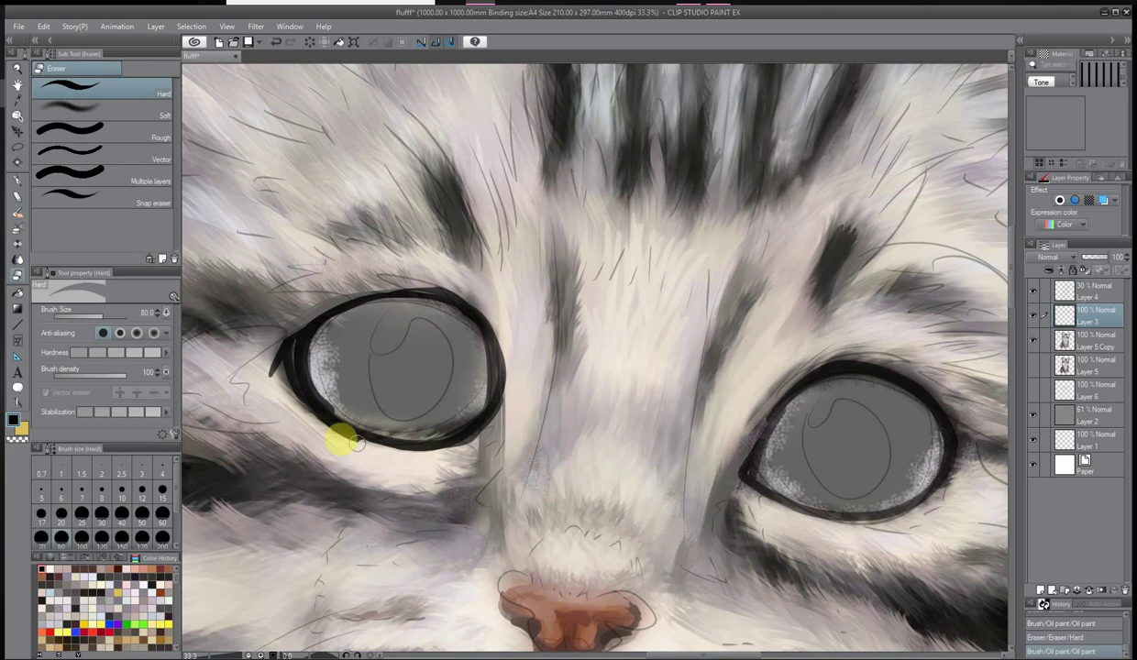
Add short black lash strokes along the upper lids of both eyes with the G-pen
key("p")
left_click_drag(400, 281, 440, 291)
left_click_drag(825, 365, 926, 371)
key("e")
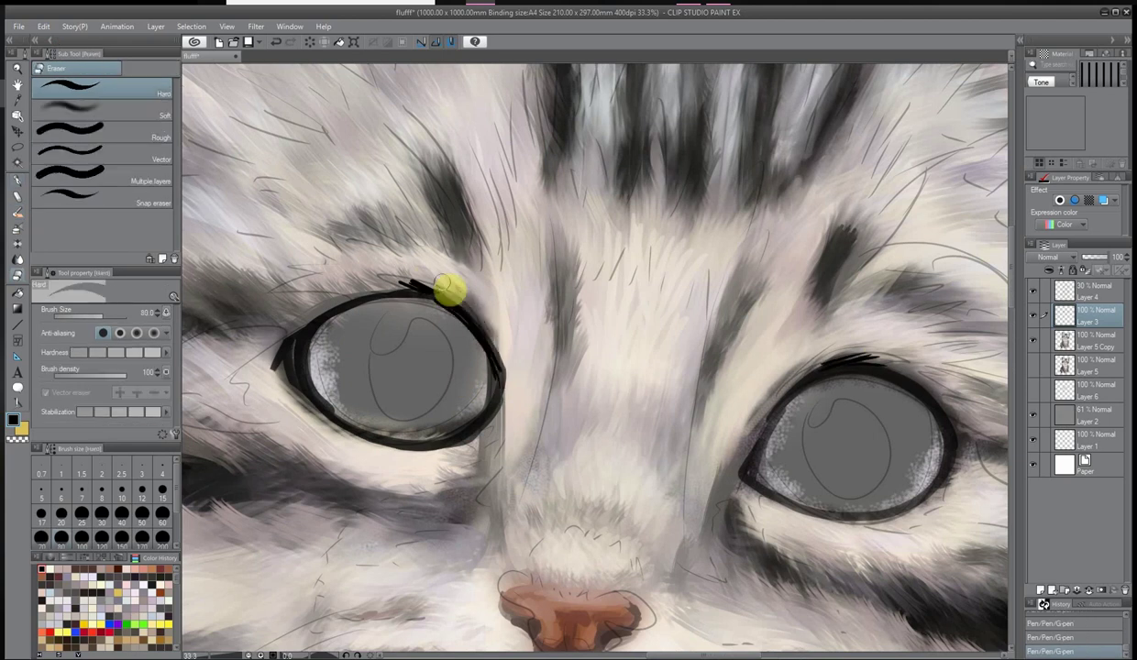
Draw an oval pupil outline in the kitten's eye on the picture's left side and fill it with black
scroll(581, 325, "down", 3)
mouse_move(449, 287)
left_mouse_down()
mouse_move(371, 299)
mouse_move(409, 292)
mouse_move(380, 373)
left_mouse_up()
scroll(817, 399, "up", 3)
key("b")
key("p")
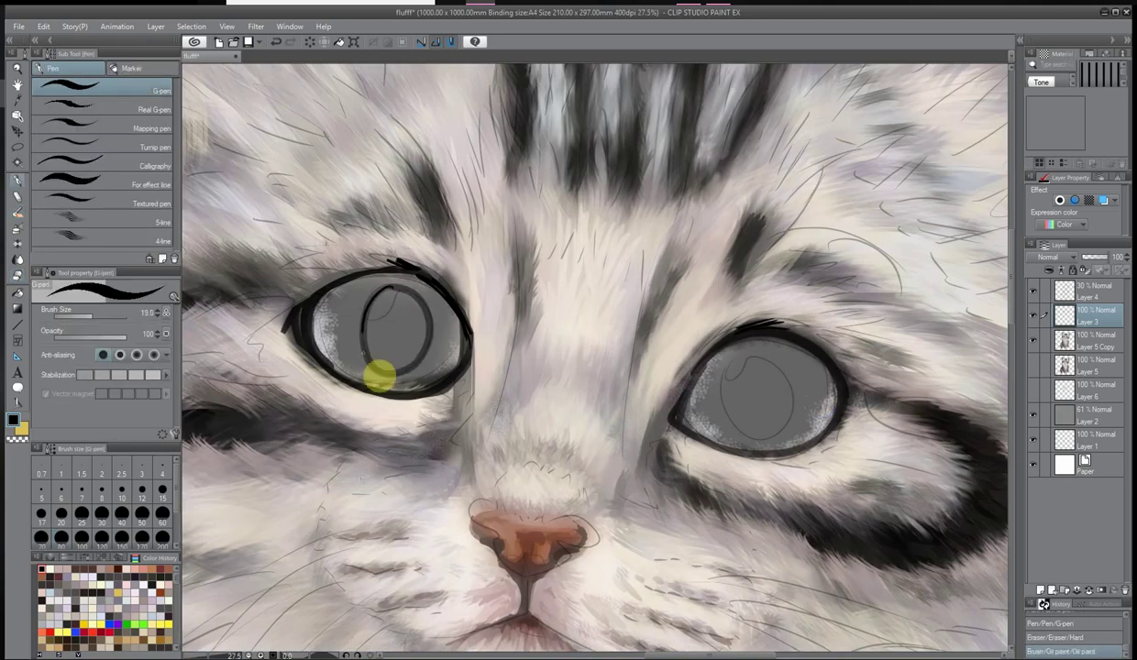
key("g")
left_click(393, 333)
Draw a matching oval pupil in the other eye with the G-pen and fill it with black
key("p")
key("ctrl+z")
mouse_move(728, 393)
left_mouse_down()
mouse_move(767, 366)
mouse_move(804, 410)
mouse_move(807, 374)
left_mouse_up()
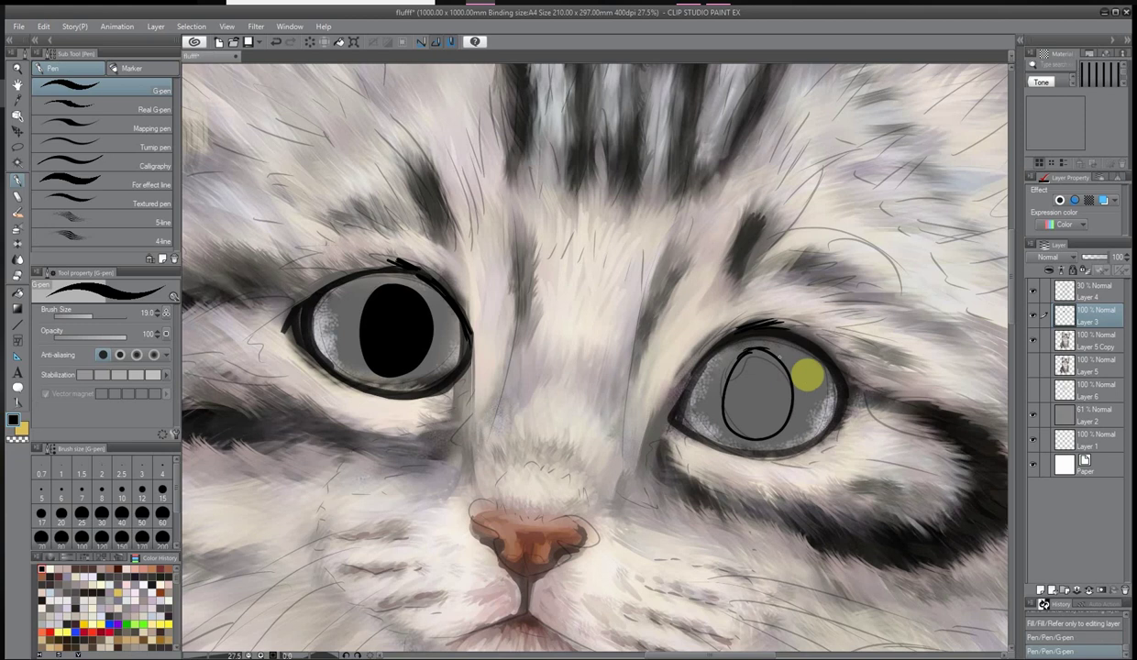
key("g")
left_click(747, 380)
Lasso the second pupil and shift it slightly upward within its eye
key("m")
scroll(794, 348, "down", 3)
scroll(734, 367, "up", 2)
left_click_drag(655, 381, 655, 367)
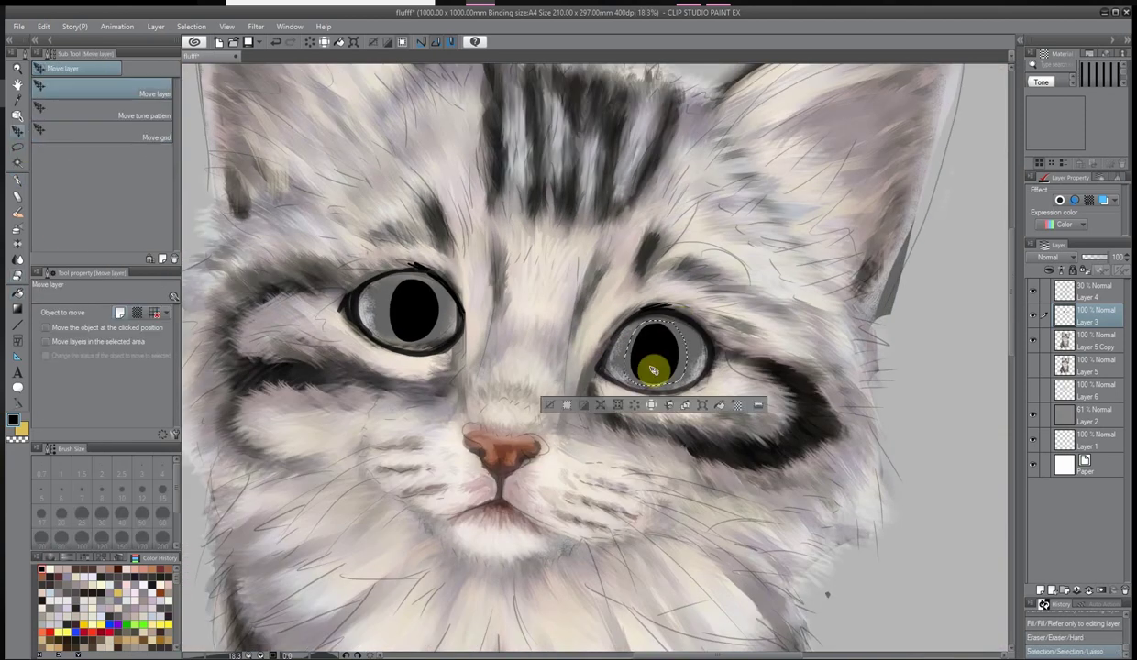
Adjust the second pupil's placement, rotate it by 6.3 degrees and clear the selection
scroll(654, 368, "down", 1)
left_click(43, 25)
left_click(134, 267)
left_click_drag(563, 369, 582, 403)
scroll(582, 404, "down", 2)
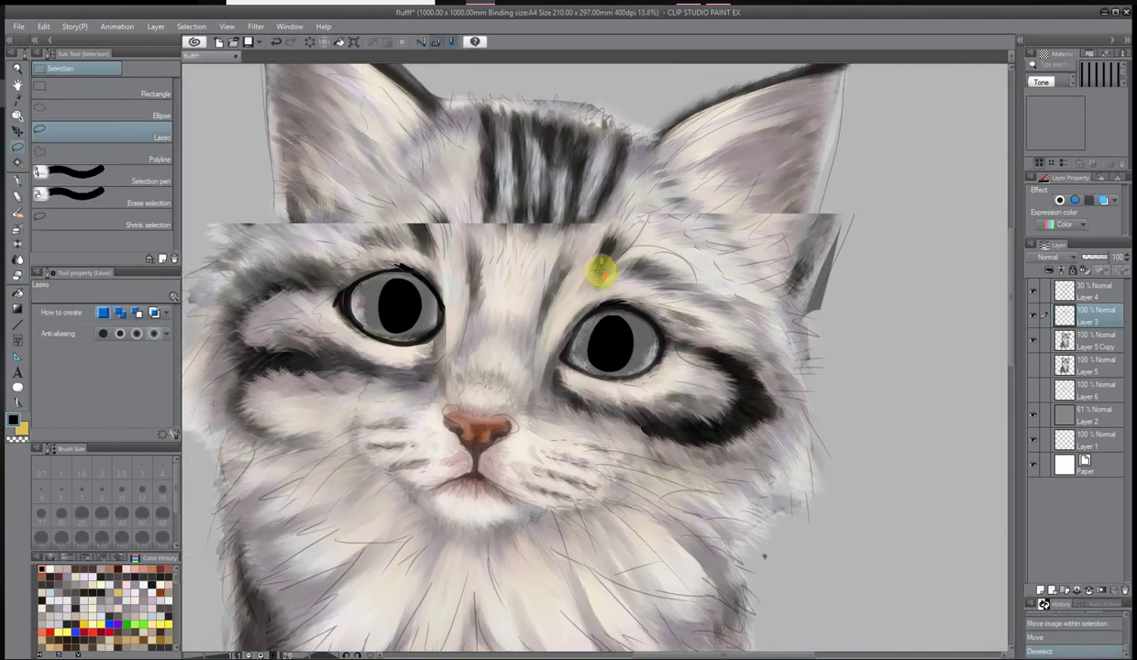
key("ctrl+z")
key("ctrl+z")
left_click(565, 359)
key("ctrl+d")
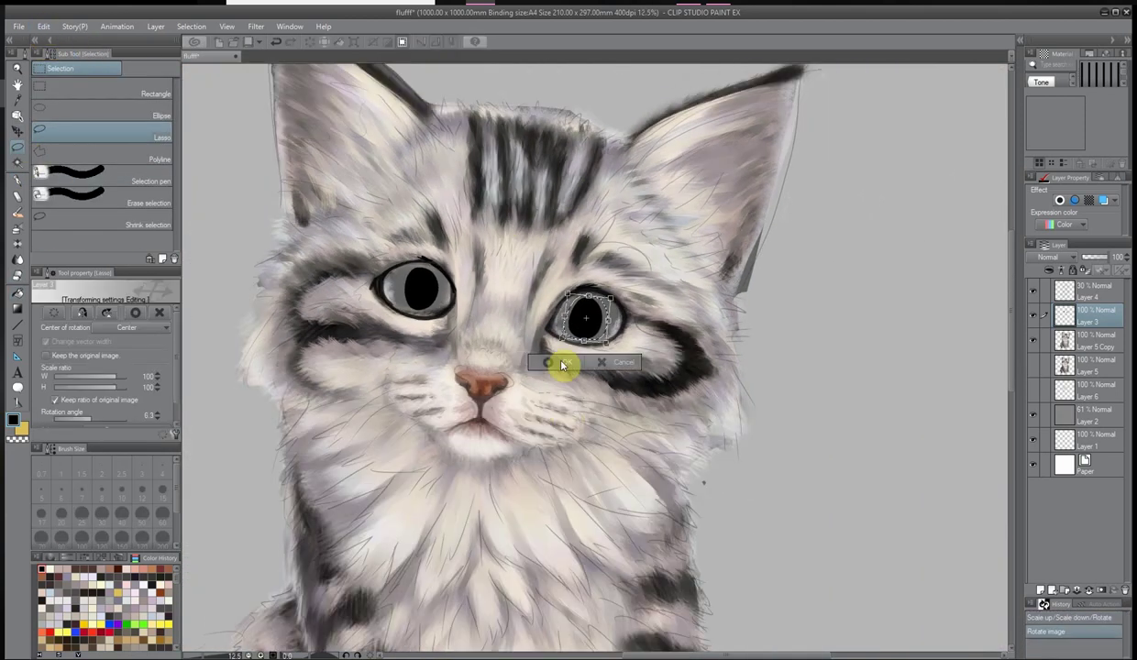
Create a new layer and spray a soft off-white highlight at the top of each pupil with the Soft airbrush
scroll(443, 211, "up", 1)
left_click(1041, 591)
key("b")
left_click(419, 314)
left_click(599, 332)
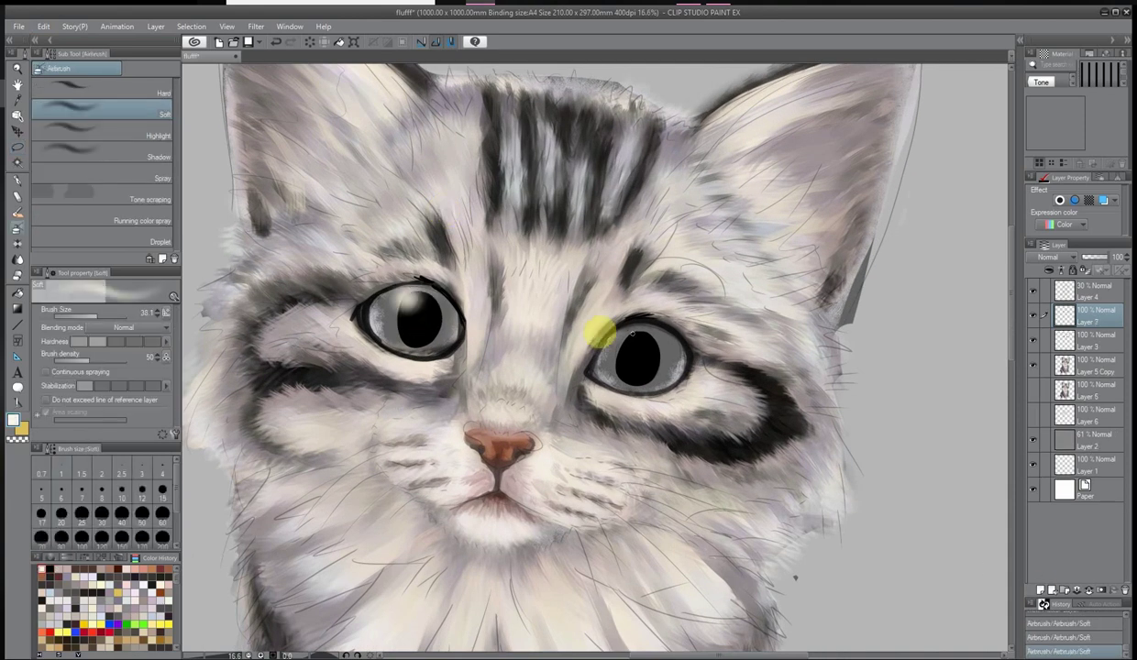
Add another layer, choose a medium blue and tint both irises with a large Soft airbrush
key("ctrl+shift+n")
left_click(13, 420)
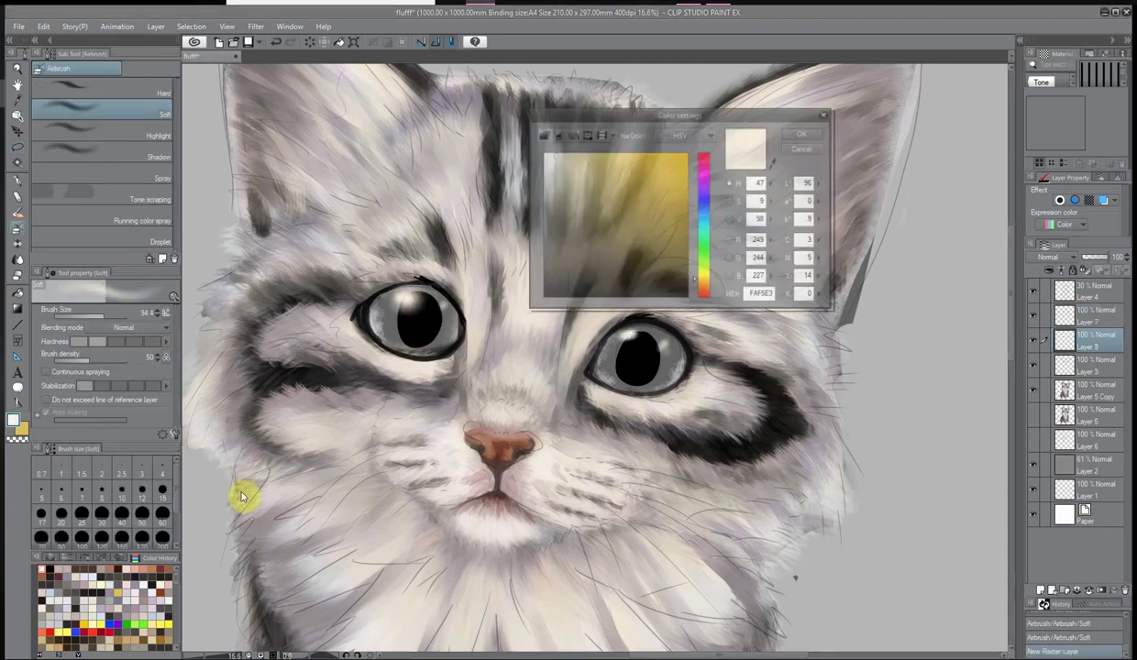
left_click(694, 248)
left_click(654, 198)
left_click(807, 145)
left_click(114, 315)
left_click_drag(371, 316, 467, 326)
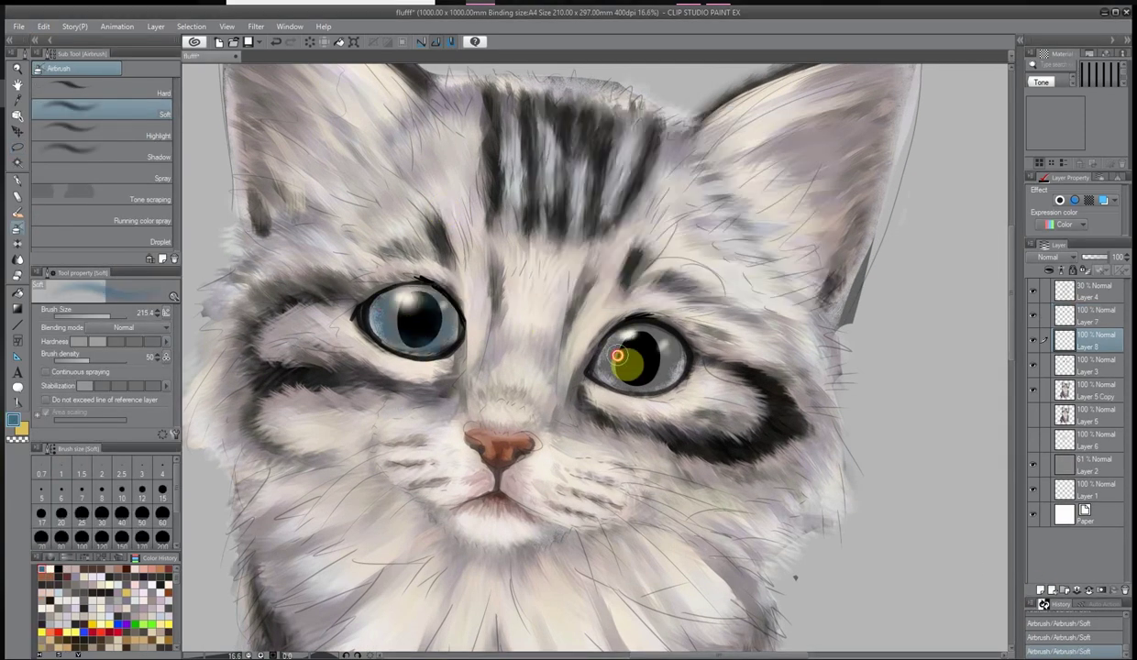
left_click_drag(618, 356, 617, 376)
Choose a darker blue and airbrush shading around the edges of both irises
left_click(14, 420)
left_click(706, 224)
left_click(807, 123)
left_click(122, 312)
left_click_drag(376, 320, 396, 346)
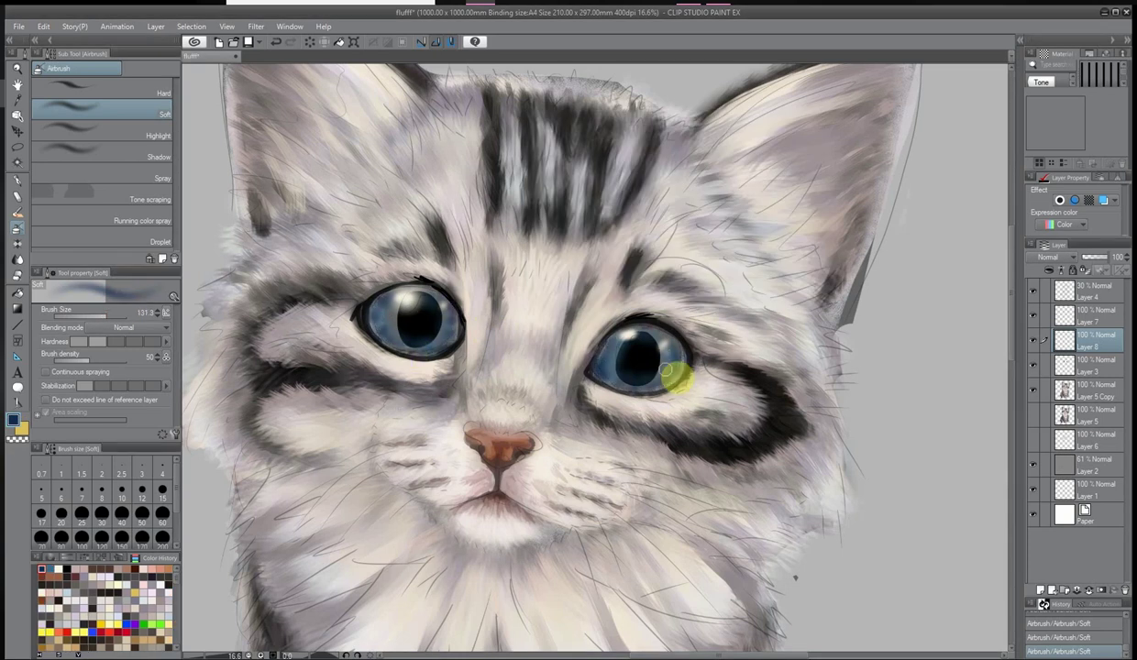
Soften the eye highlights with the Soft eraser and move the blue iris layer, Layer 8, below Layer 3
left_click(1064, 315)
left_click(1034, 341)
left_click(1034, 340)
key("e")
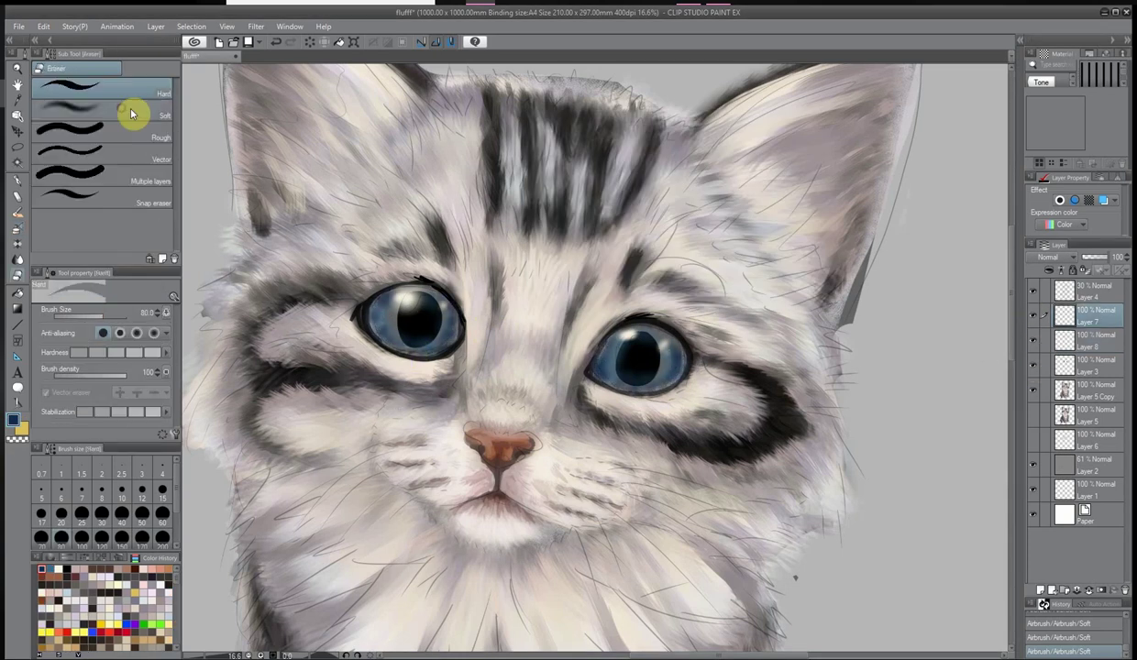
left_click_drag(1042, 366, 1041, 376)
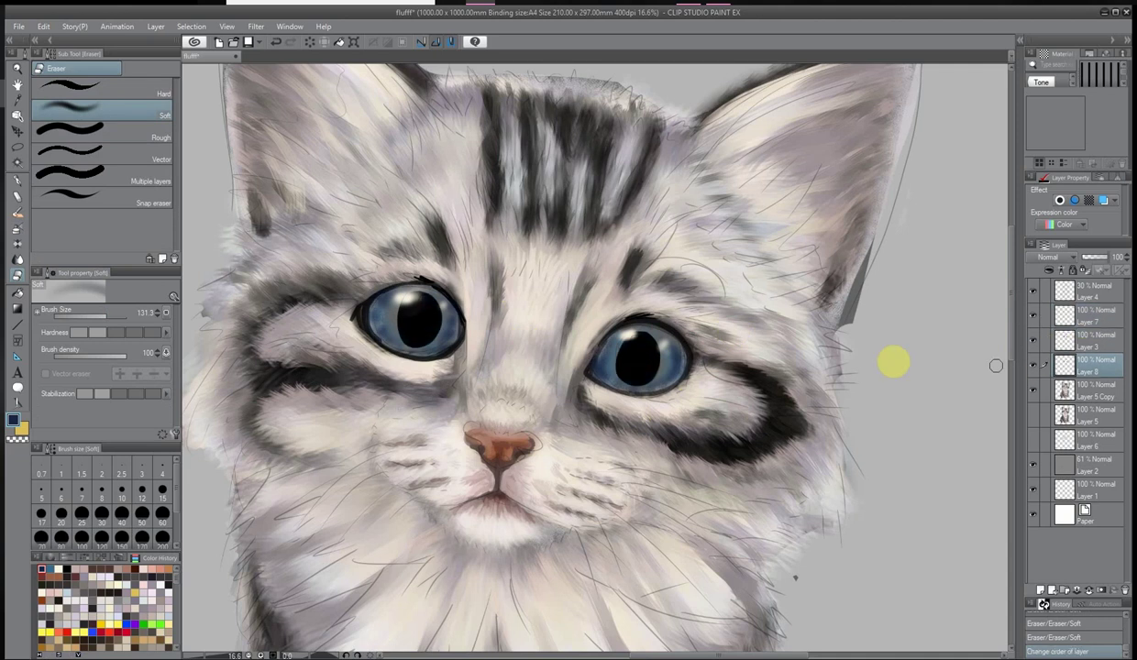
Choose a light teal and paint lighter patches into the irises with the Oil paint brush
key("ctrl+plus")
left_click(16, 210)
left_click(14, 420)
left_click(703, 231)
left_click(812, 134)
left_click(361, 311)
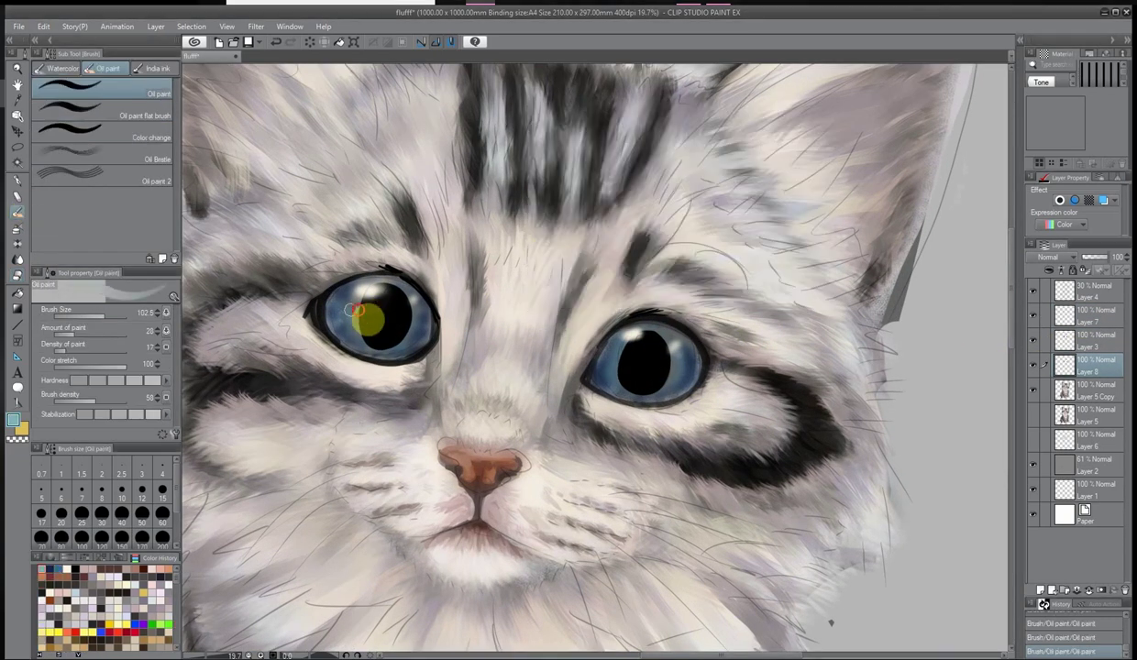
Blend greenish tones into both irises with the Soft airbrush
key("b")
left_click(14, 420)
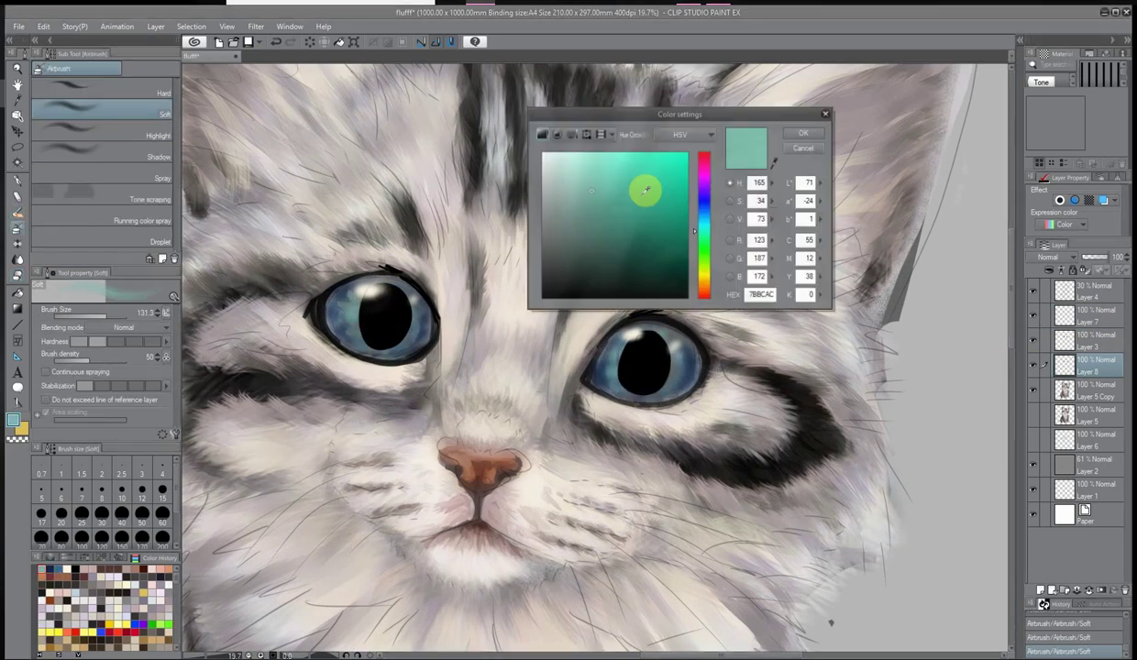
left_click(393, 298)
left_click(807, 136)
Pick darker blue tones and shade the upper part of the irises with the Soft airbrush
key("y")
left_click(14, 420)
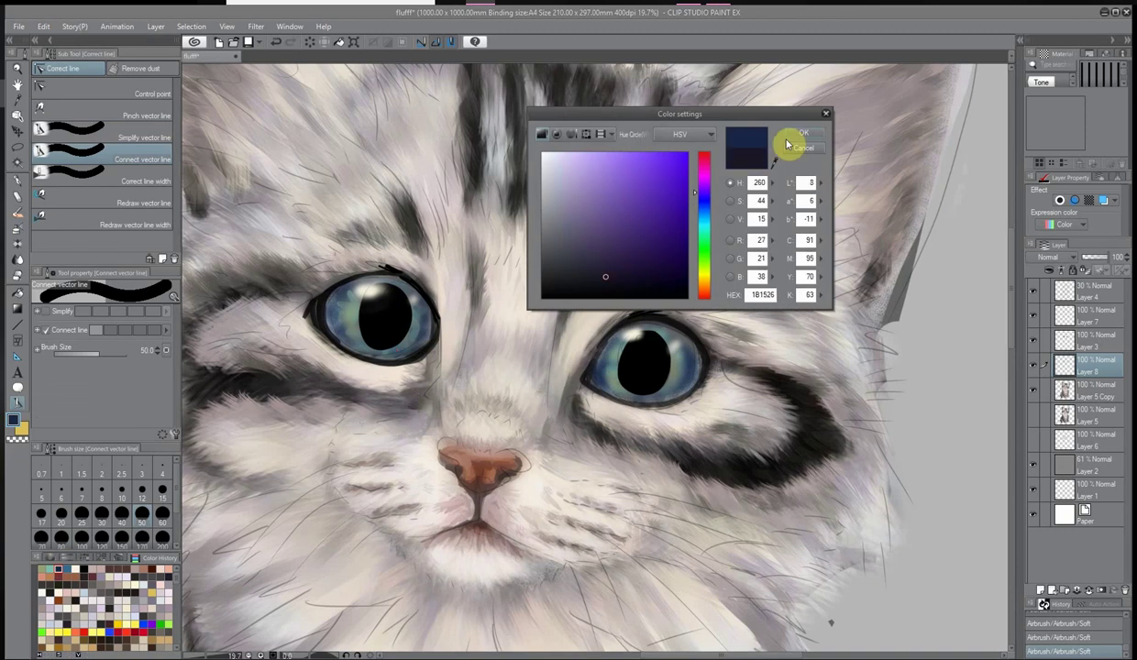
left_click(807, 136)
left_click(18, 231)
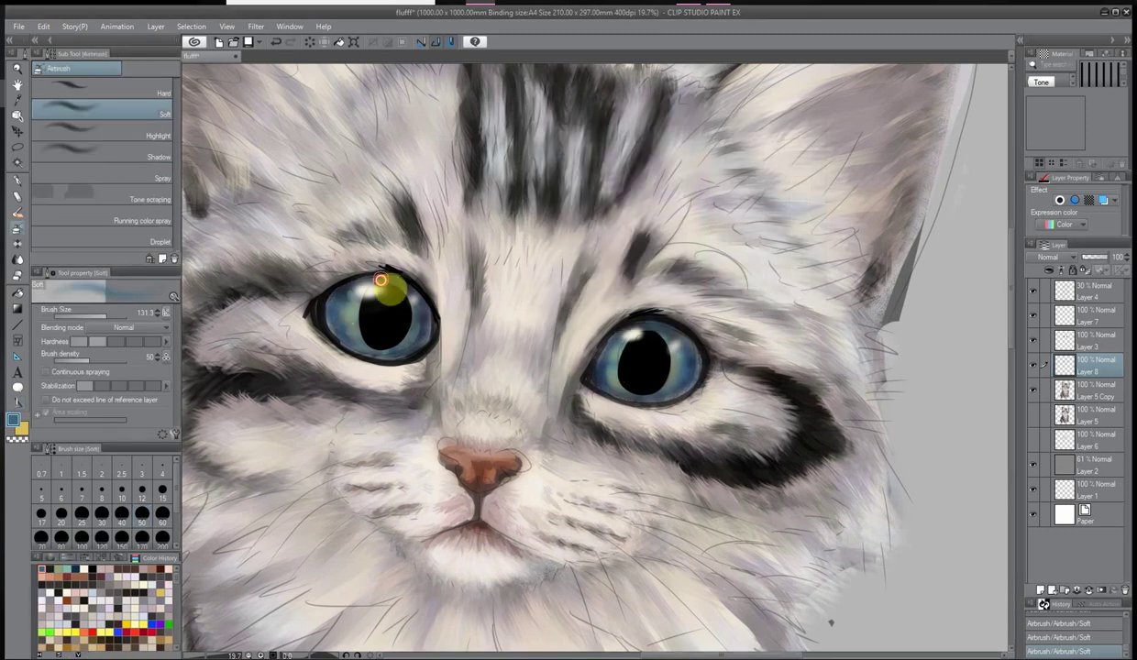
Lower the iris layer's opacity to 86% and hide the line sketch on Layer 4
scroll(376, 376, "down", 3)
left_click(1106, 256)
scroll(535, 247, "up", 2)
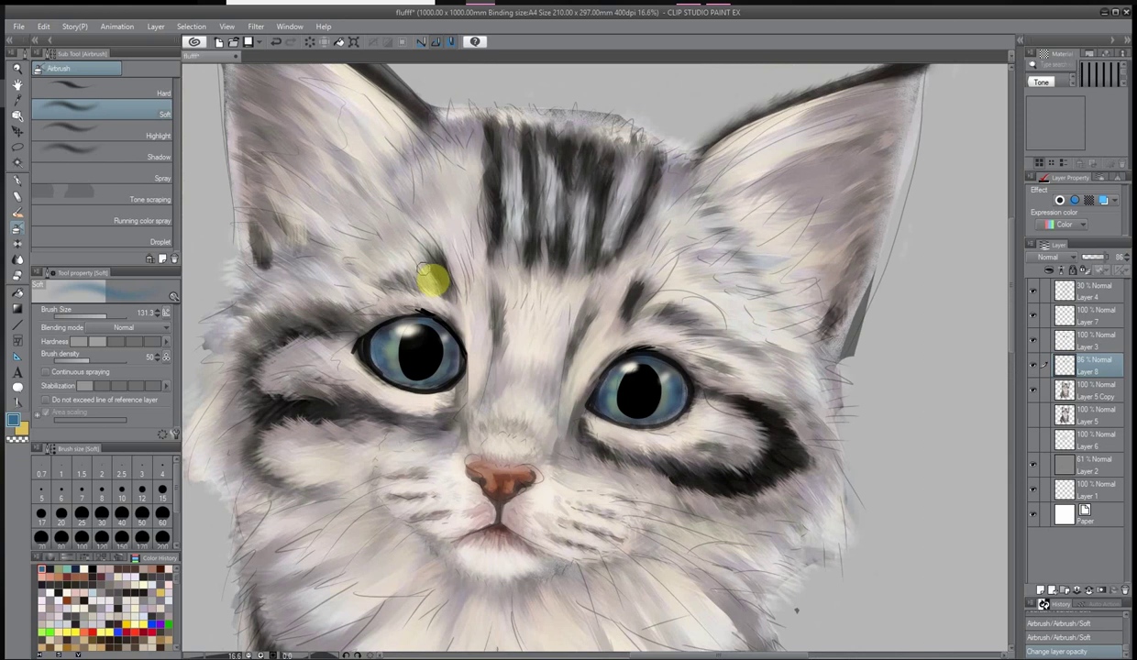
scroll(457, 376, "down", 1)
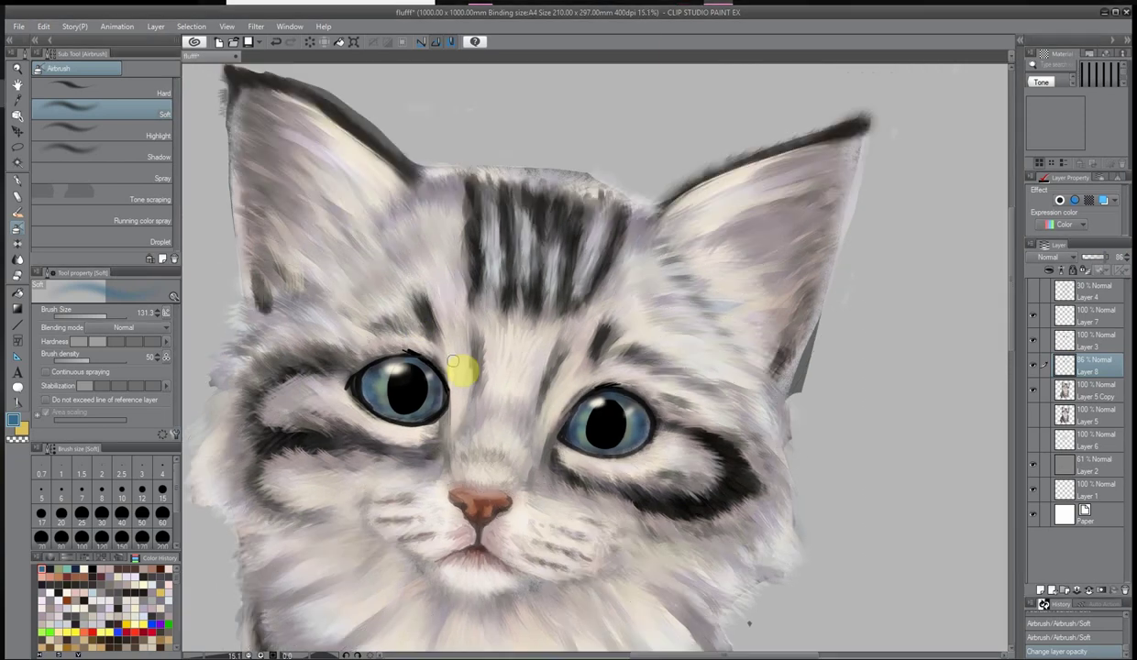
scroll(304, 457, "up", 3)
Create a new layer above the iris layer and add blue Chalk strokes to the iris on the picture's left side
left_click(1033, 365)
left_click(16, 275)
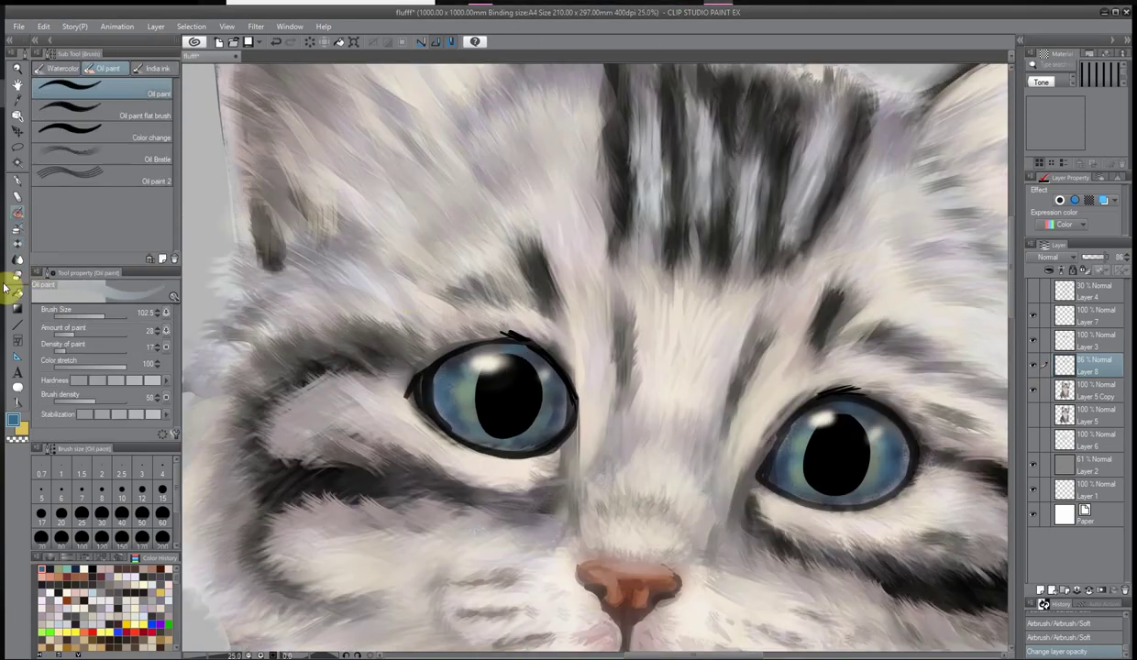
left_click(17, 197)
key("ctrl+shift+n")
left_click_drag(465, 396, 472, 420)
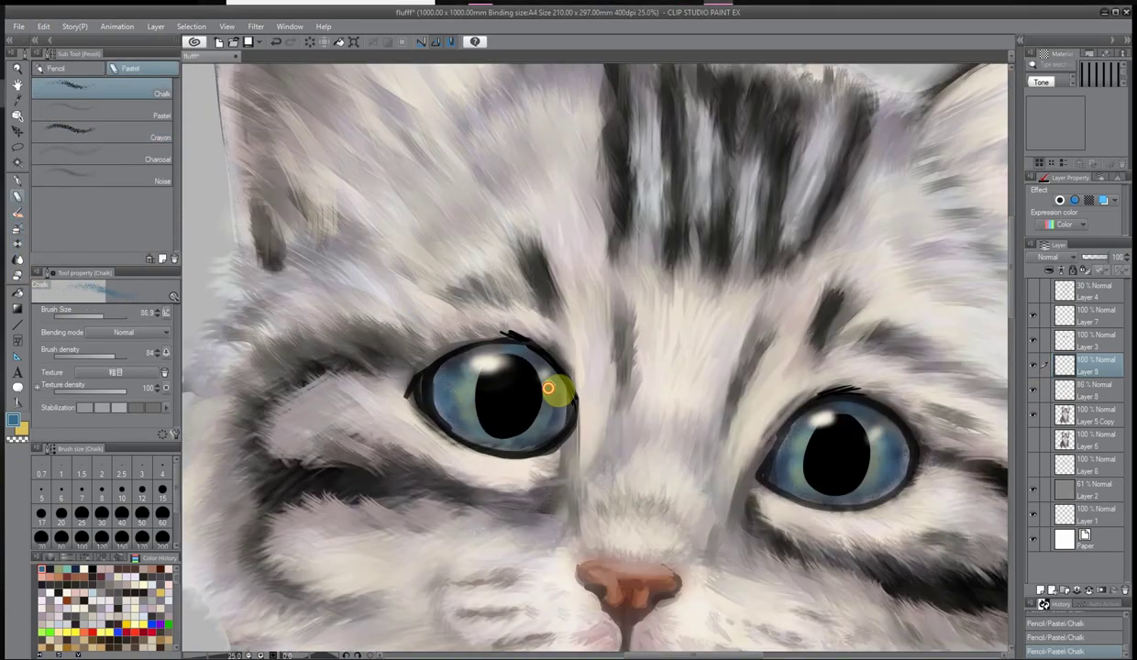
Texture both irises with Crayon strokes in dark blue, pale green and pale yellow
left_click(142, 126)
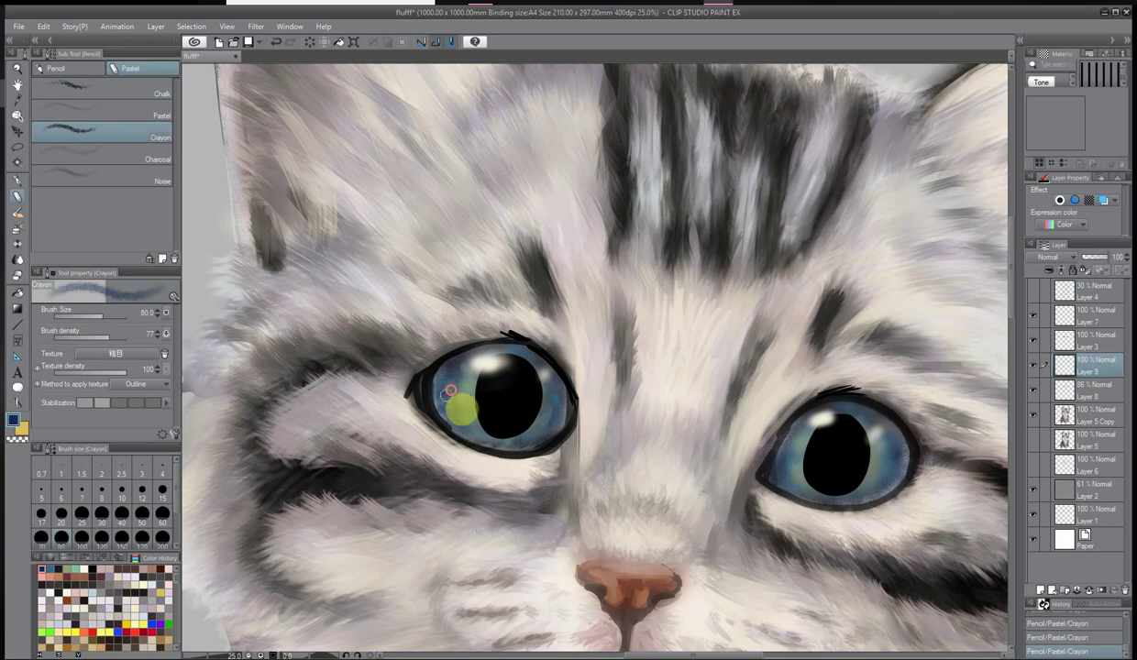
left_click(18, 424)
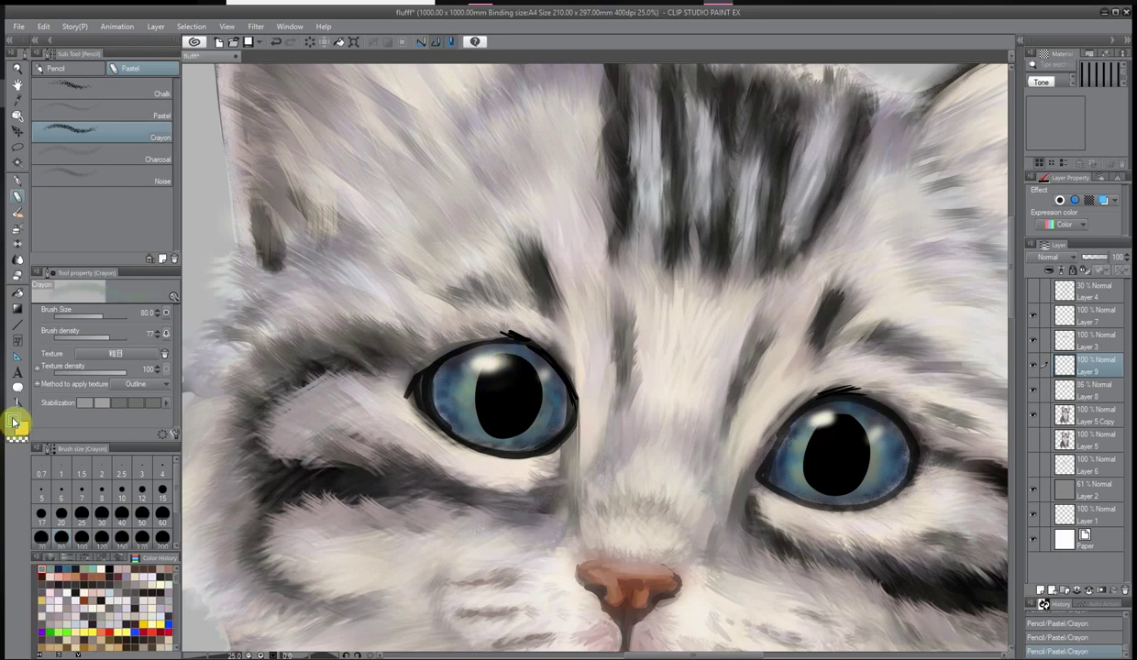
left_click(579, 183)
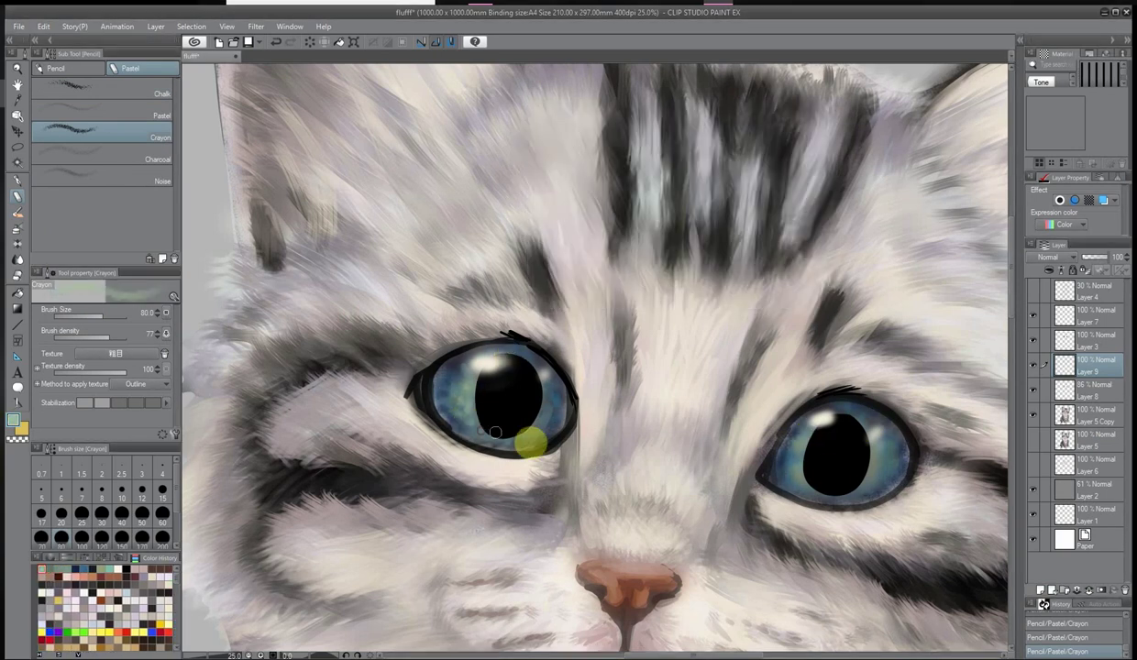
left_click(611, 169)
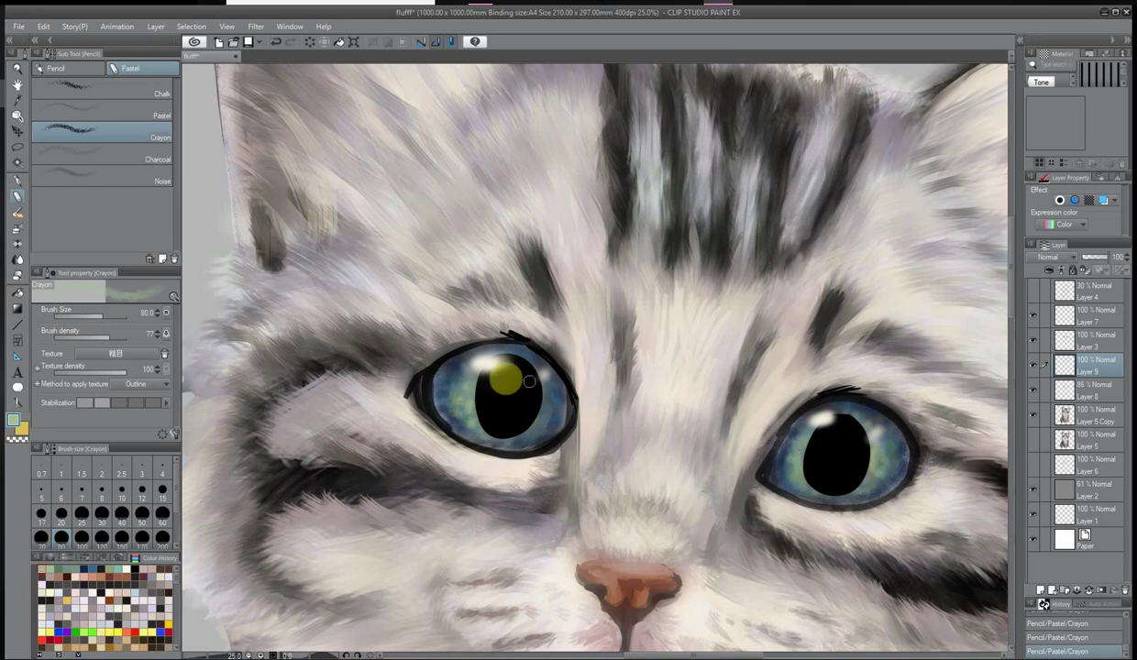
left_click(639, 160)
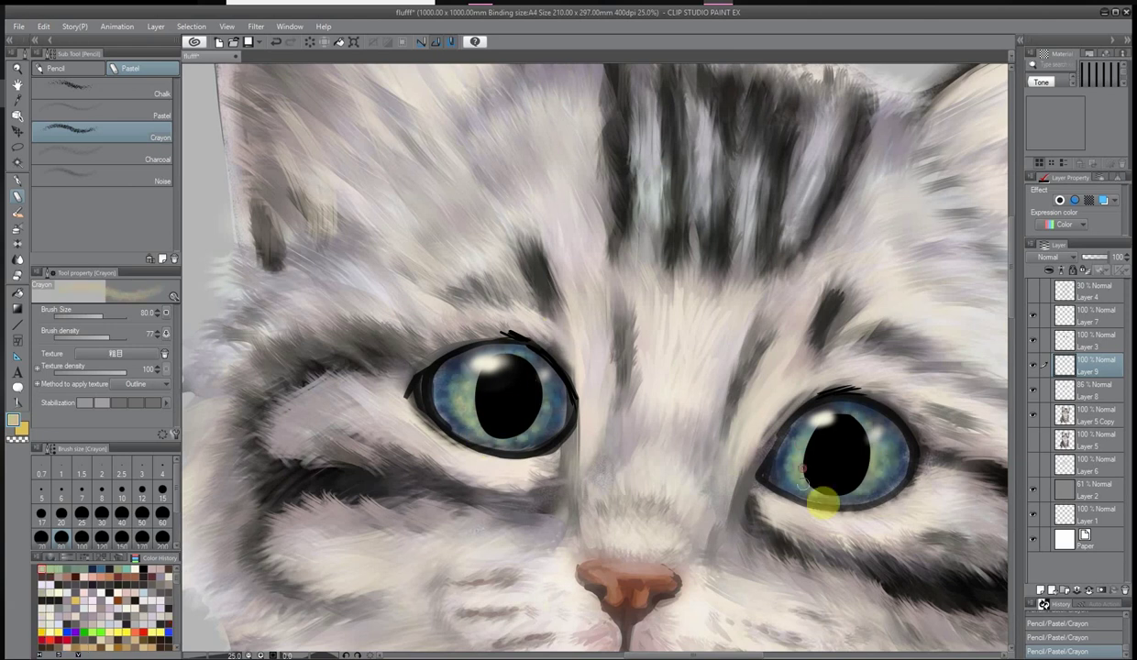
Add more Crayon texture to both irises in brown, dark blue and mid blue at brush size 80
left_click(650, 202)
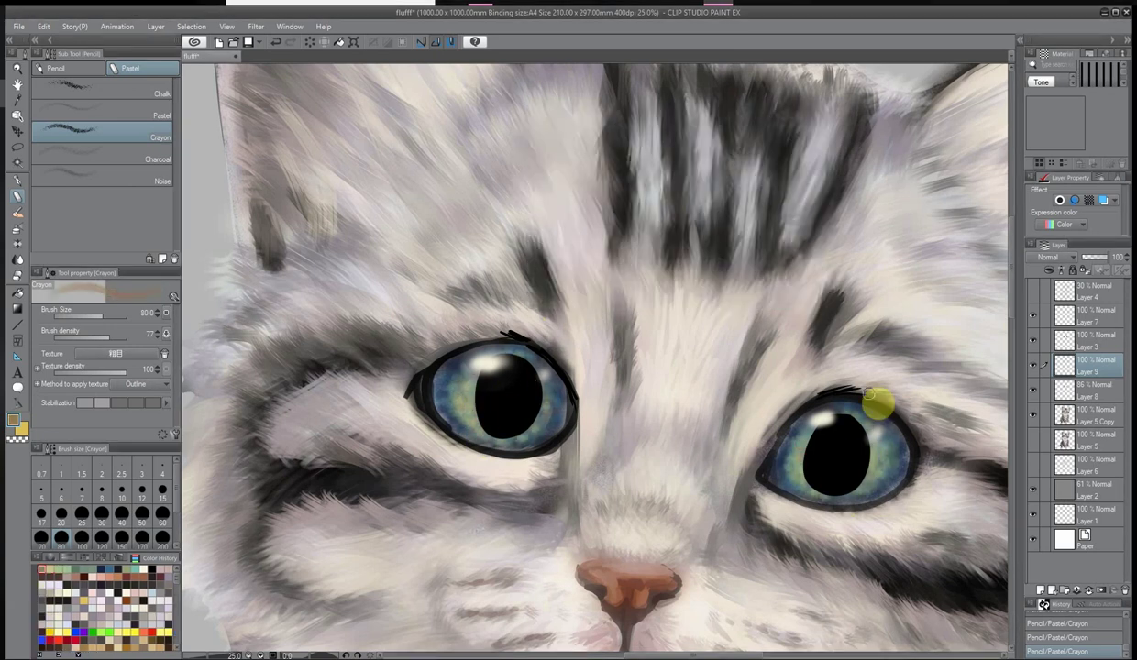
left_click(453, 389)
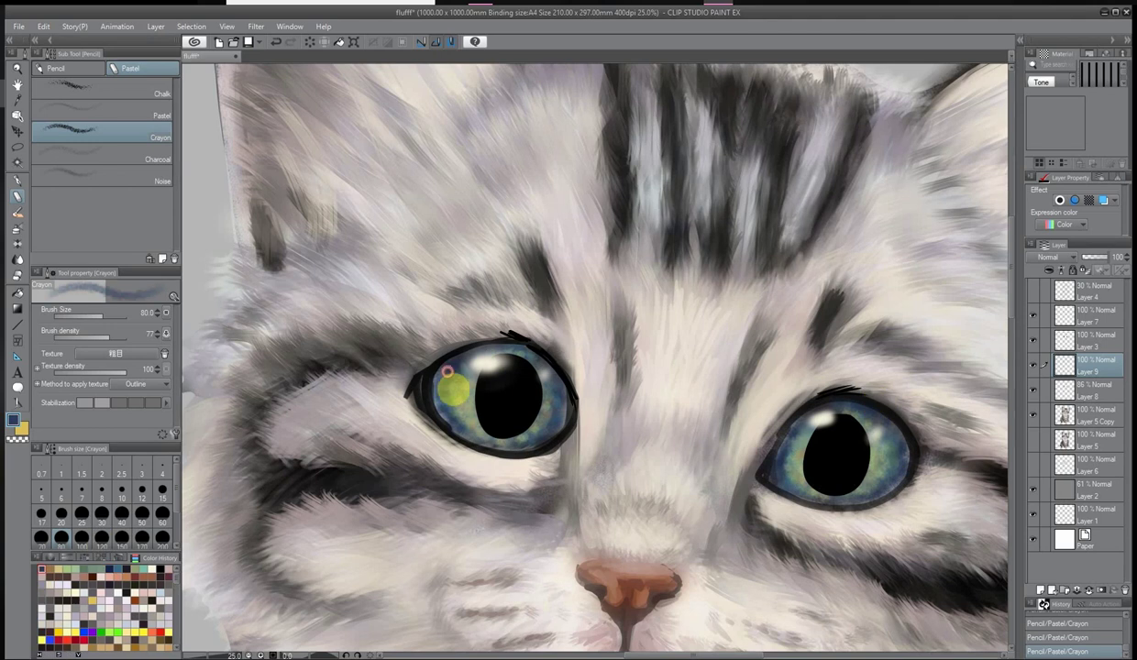
left_click(445, 396)
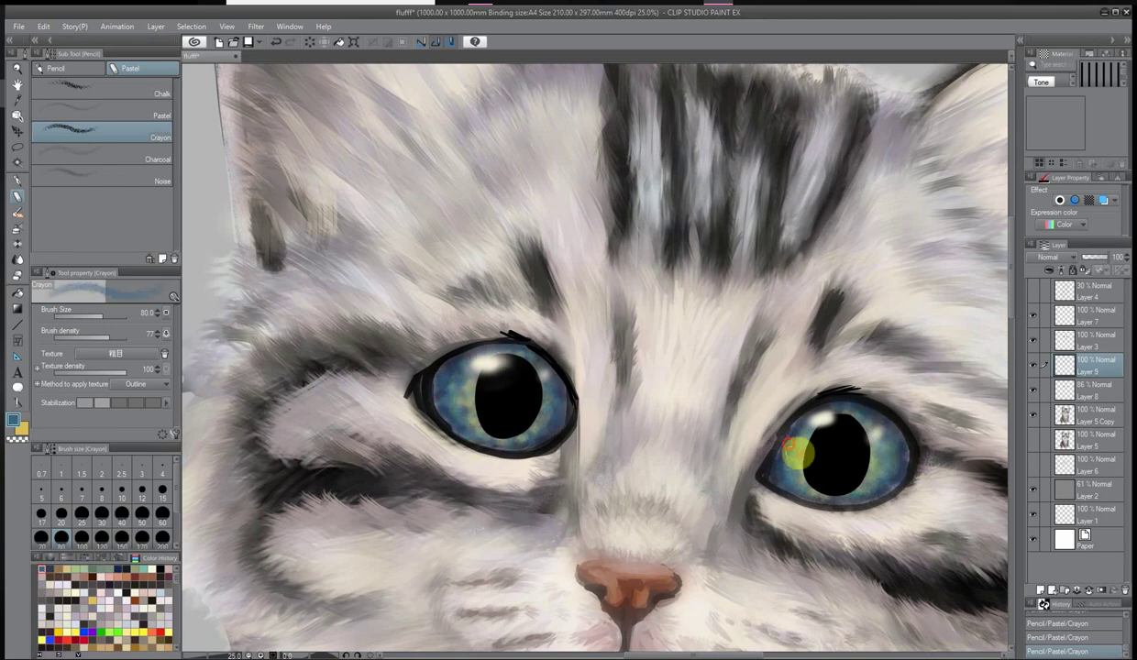
Lower the opacity of the iris texture layer and add pale Crayon touches to both irises
left_click_drag(1108, 258, 1097, 258)
scroll(690, 347, "up", 2)
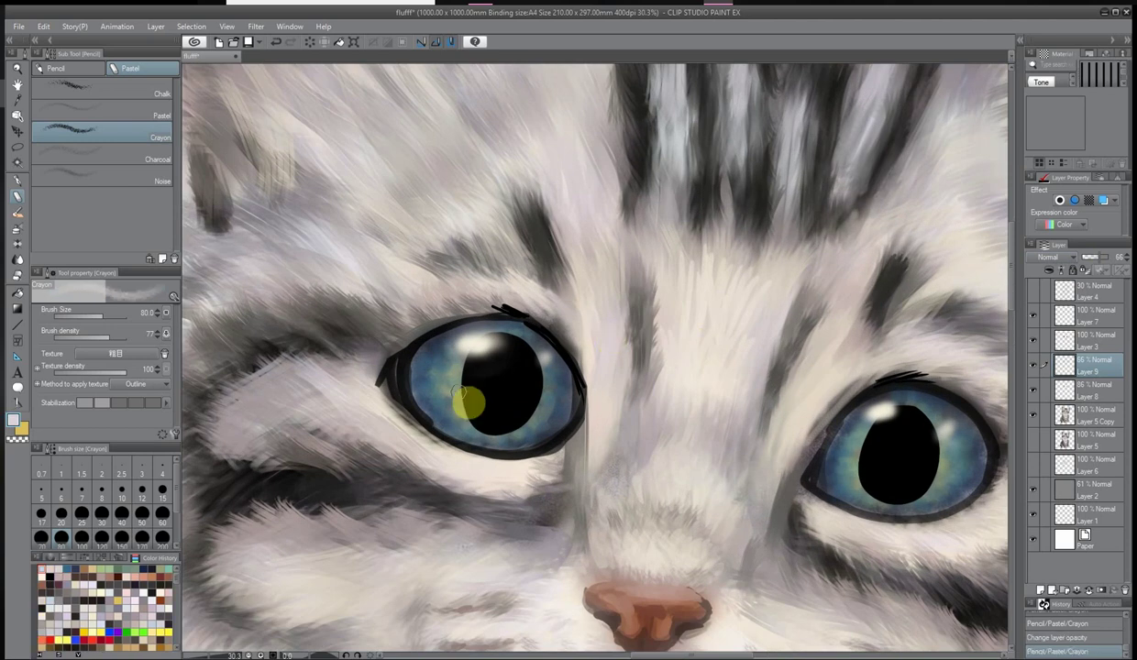
left_click(913, 418)
scroll(553, 393, "down", 2)
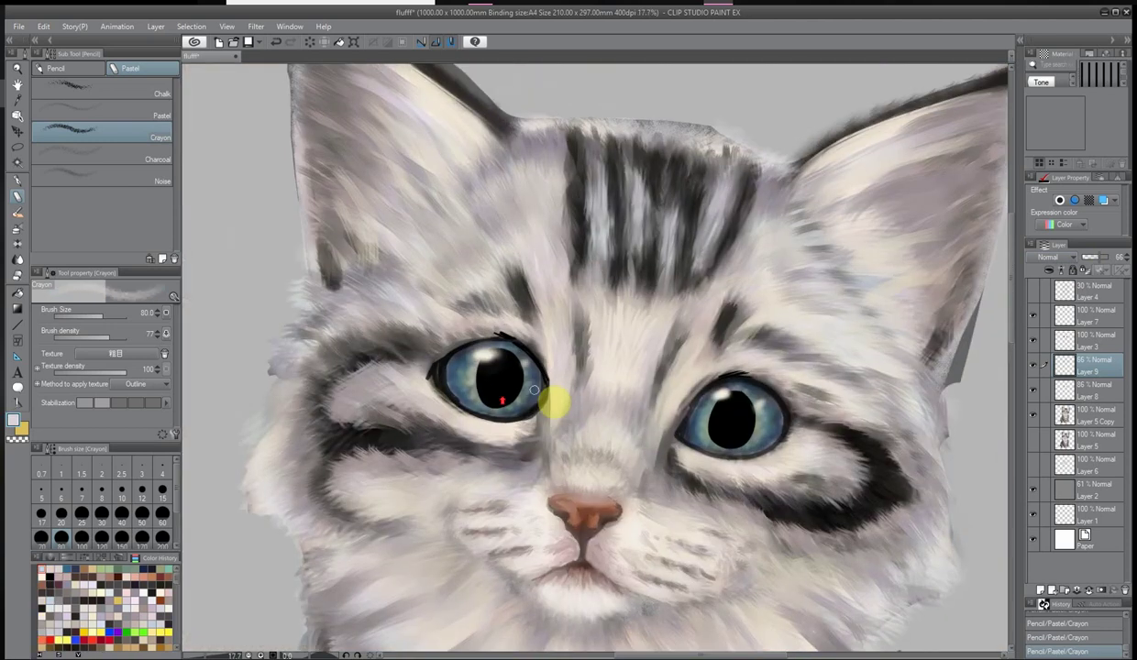
Merge the iris texture layer into the iris layer below and create a new layer above it
scroll(553, 393, "up", 2)
right_click(1091, 363)
left_click(1091, 325)
scroll(872, 310, "down", 1)
left_click(1040, 590)
Draw thick black outlines with pointed corners around both eyes using the G-pen at size 53
key("p")
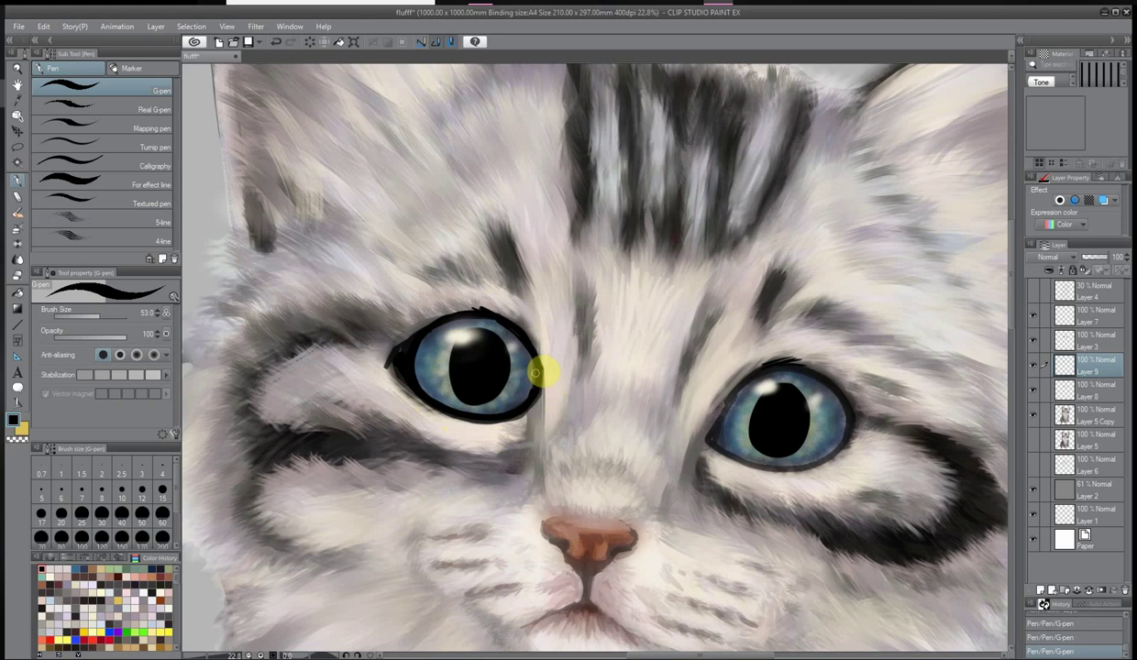
left_click(43, 25)
left_click(845, 465)
left_click(738, 433)
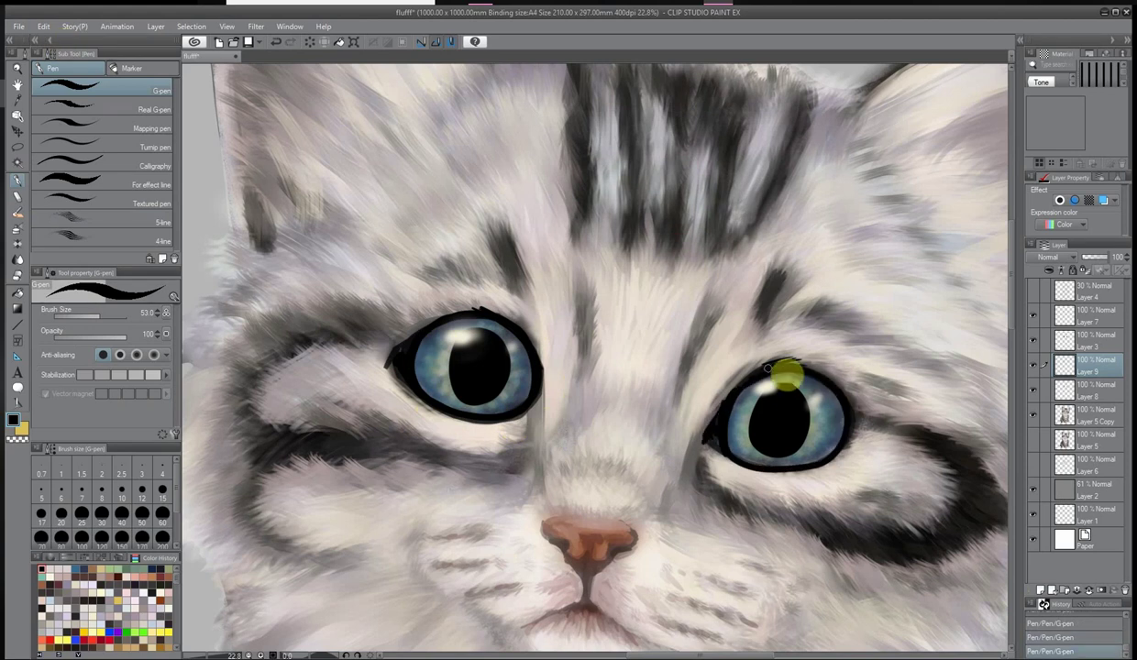
left_click_drag(868, 417, 704, 438)
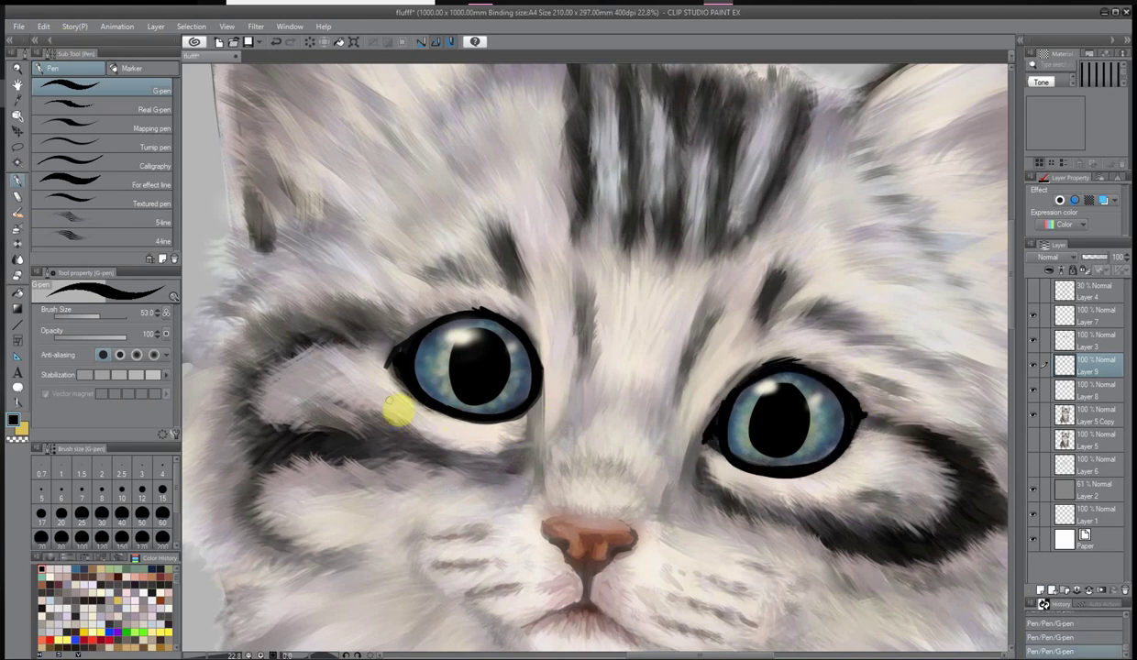
scroll(399, 413, "down", 1)
left_click(1091, 340)
scroll(535, 356, "up", 2)
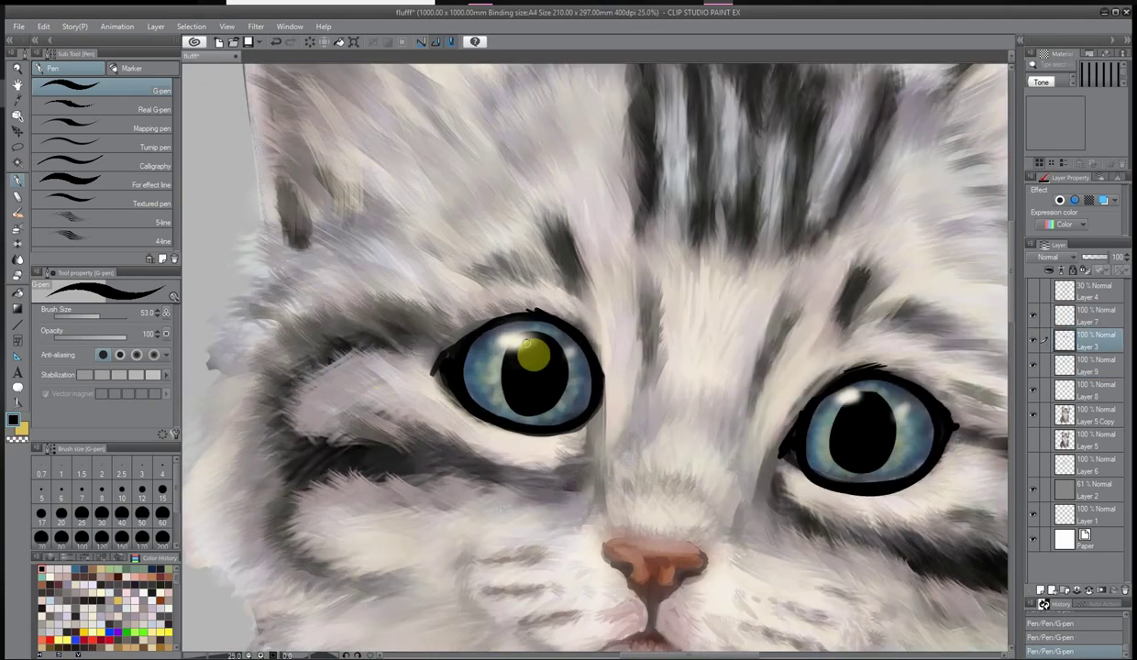
Select the four eye layers, lasso the eye on the picture's left side, reposition it and deselect
scroll(548, 358, "down", 1)
scroll(349, 298, "down", 2)
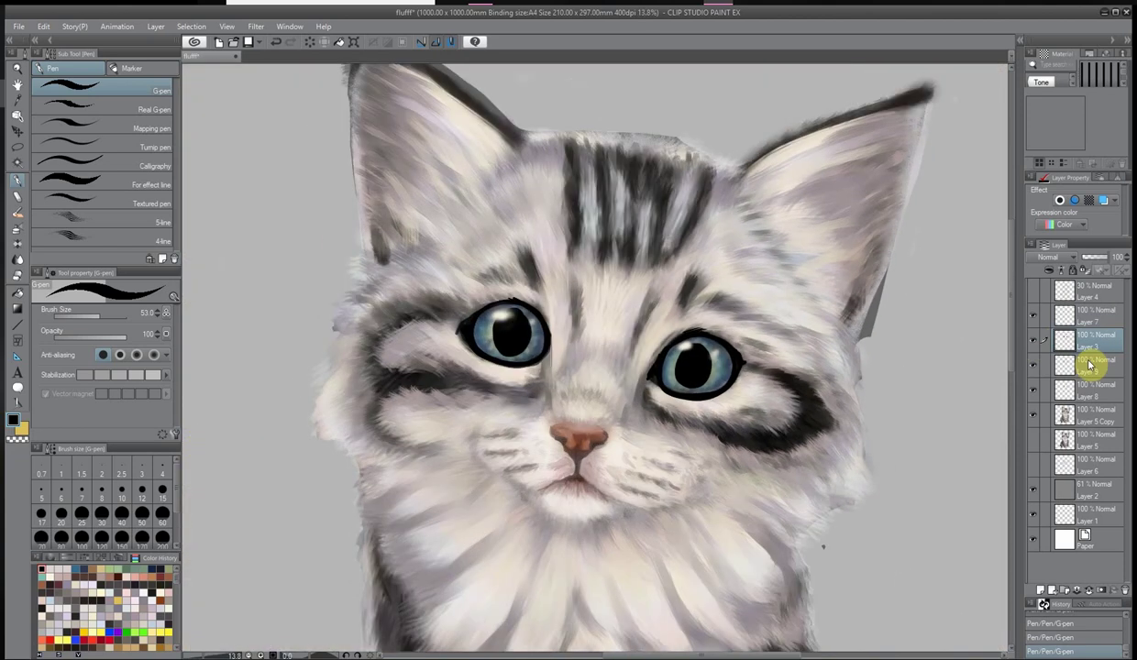
left_click(1091, 315)
left_click(17, 147)
left_click_drag(543, 277, 525, 343)
key("k")
scroll(526, 344, "down", 2)
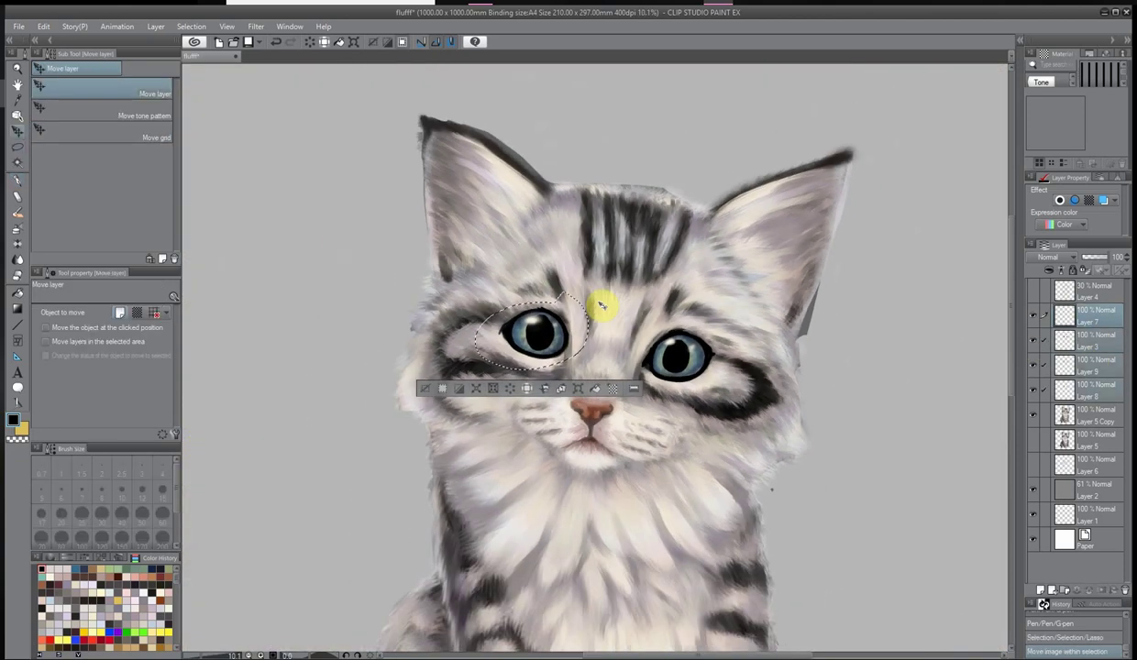
scroll(602, 304, "up", 2)
left_click(43, 25)
left_click(261, 264)
scroll(657, 378, "down", 1)
scroll(626, 386, "up", 1)
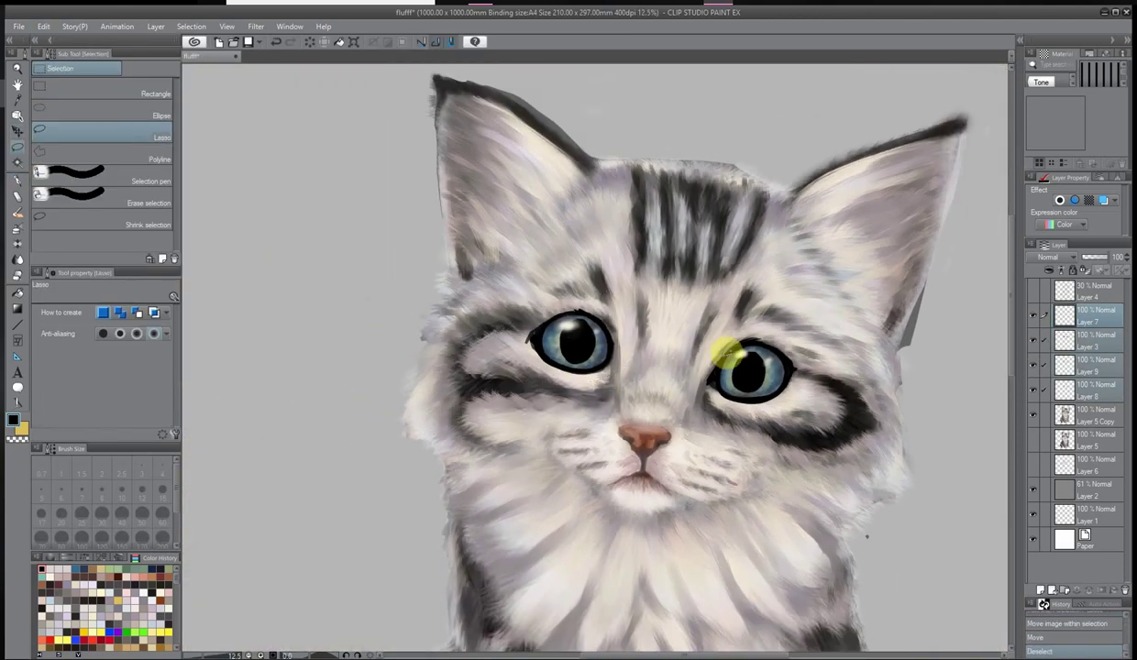
Clean up the eye edges and the outer corner of the picture's left eye with the Soft eraser
scroll(376, 314, "up", 3)
left_click(1062, 334)
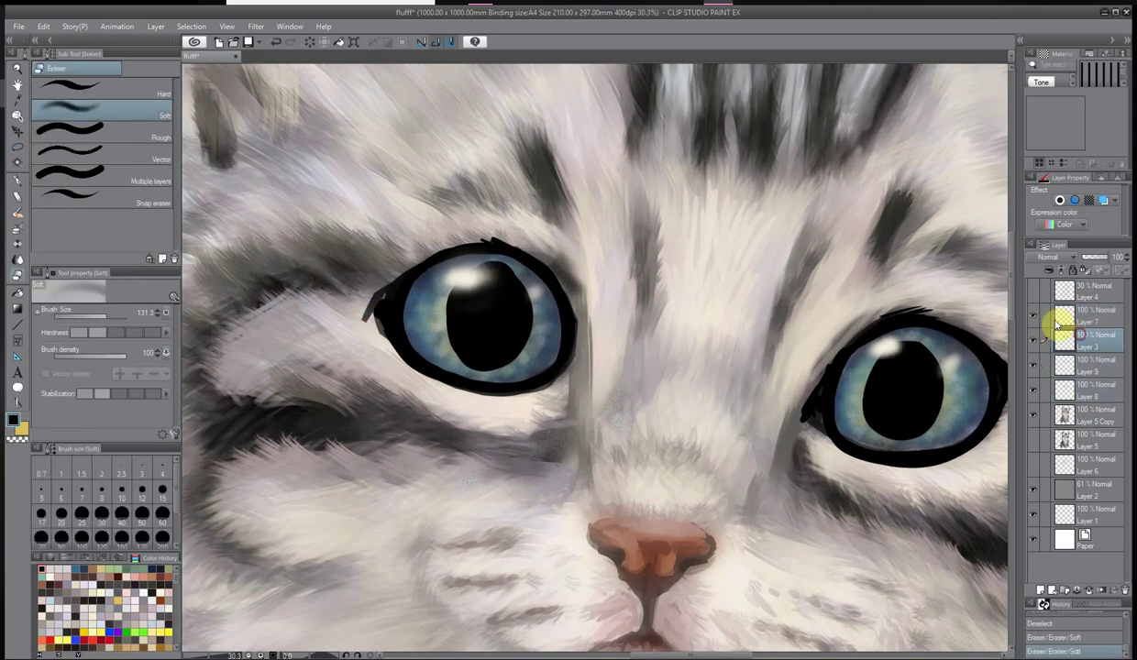
scroll(484, 395, "down", 2)
scroll(466, 274, "up", 1)
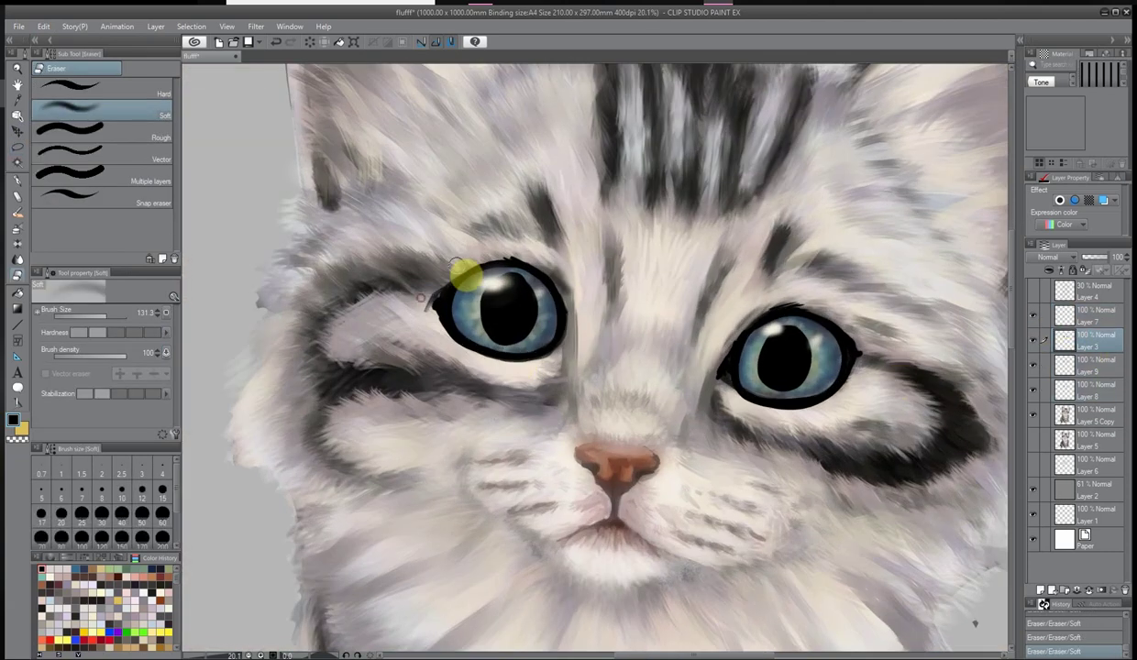
left_click(1054, 365)
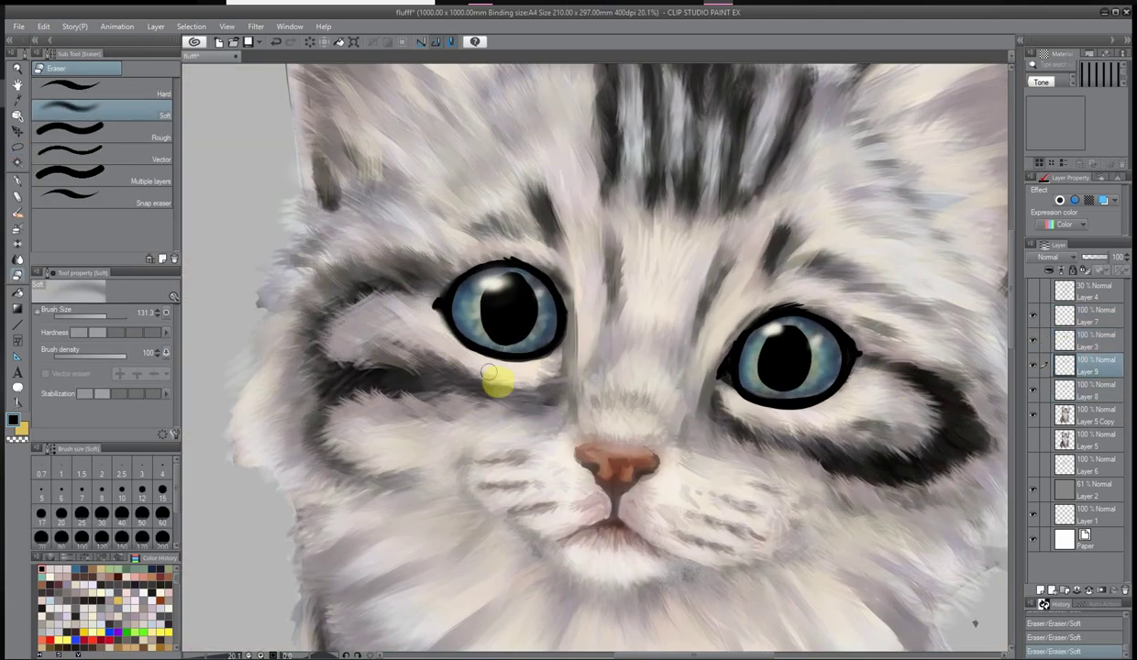
scroll(504, 340, "down", 2)
scroll(519, 304, "up", 2)
left_click(1062, 335)
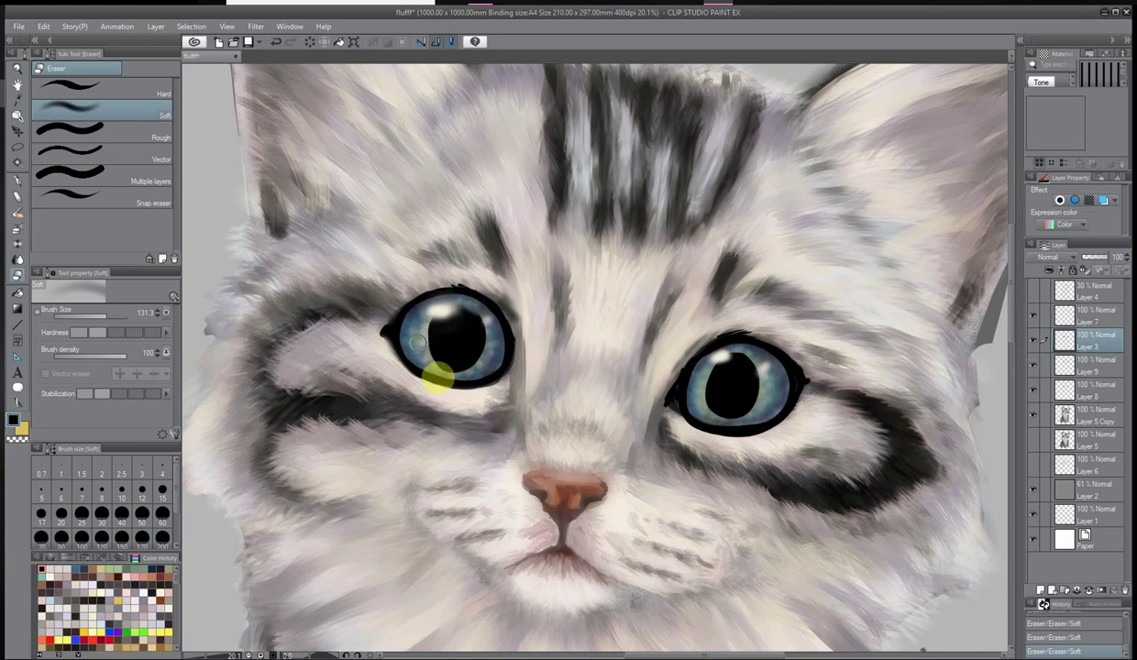
scroll(438, 371, "down", 2)
left_click(1054, 365)
Thicken the inner corners of the eye outlines on Layer 9 with black G-pen strokes
scroll(761, 304, "up", 2)
key("p")
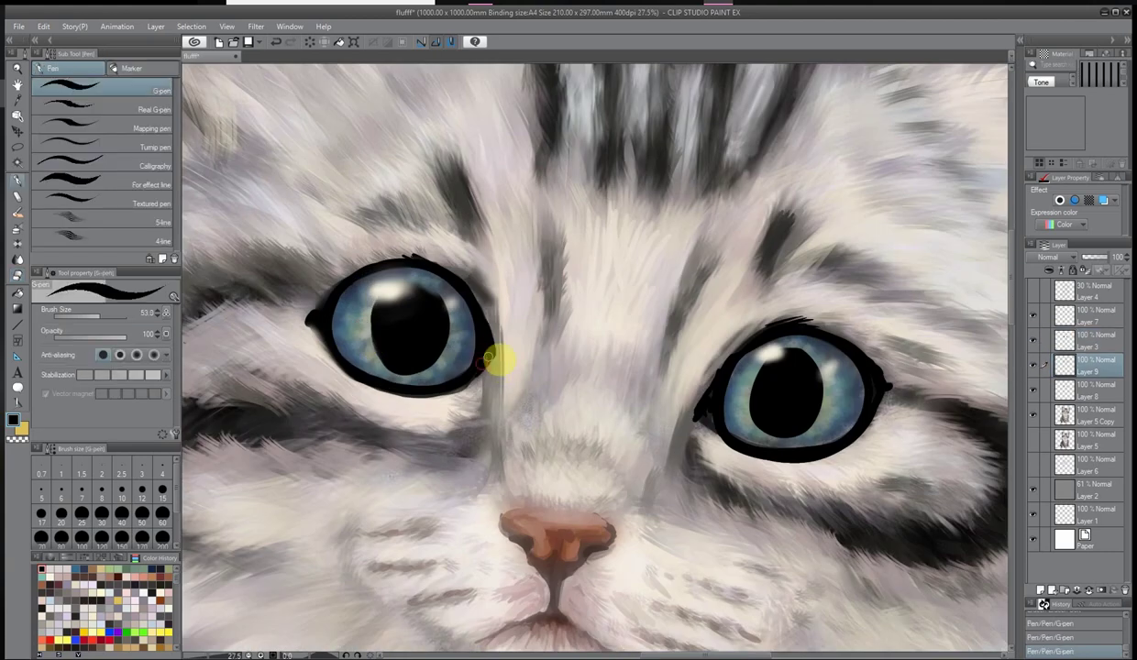
scroll(730, 279, "down", 1)
left_click(44, 26)
left_click(58, 43)
scroll(691, 449, "down", 2)
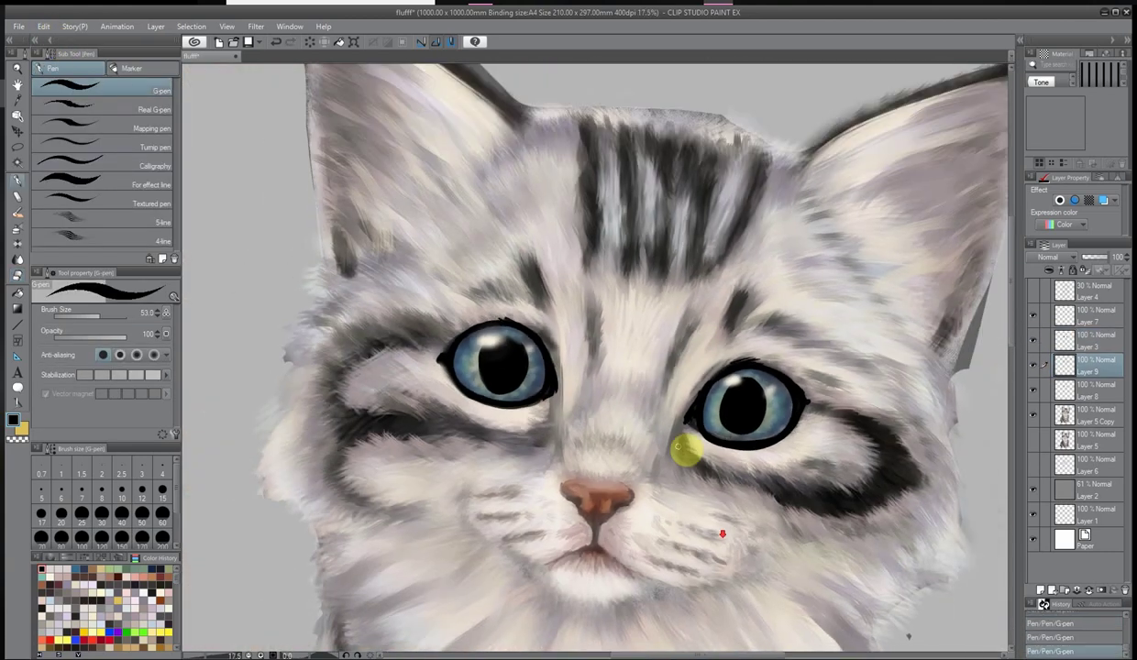
Lasso the eye on the picture's left side across the four eye layers, rotate it slightly, apply and deselect
left_click(26, 147)
left_click_drag(413, 302, 408, 307)
left_click(43, 26)
left_click(239, 264)
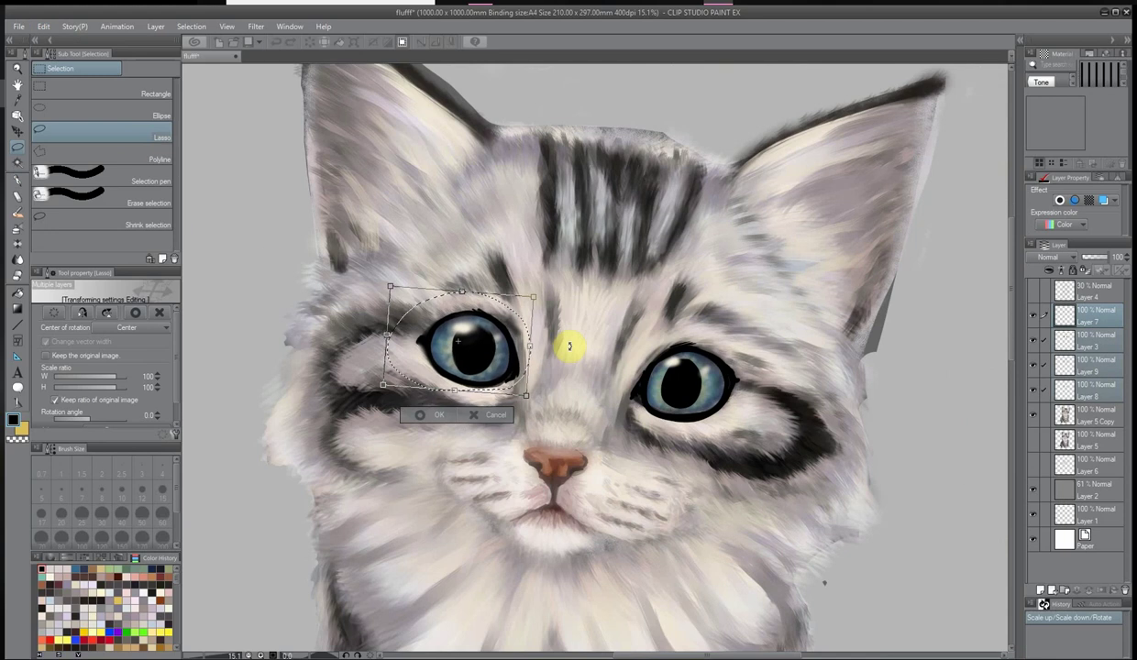
mouse_move(571, 343)
left_mouse_down()
mouse_move(400, 297)
mouse_move(366, 305)
left_mouse_up()
key("Return")
key("ctrl+d")
scroll(528, 144, "down", 1)
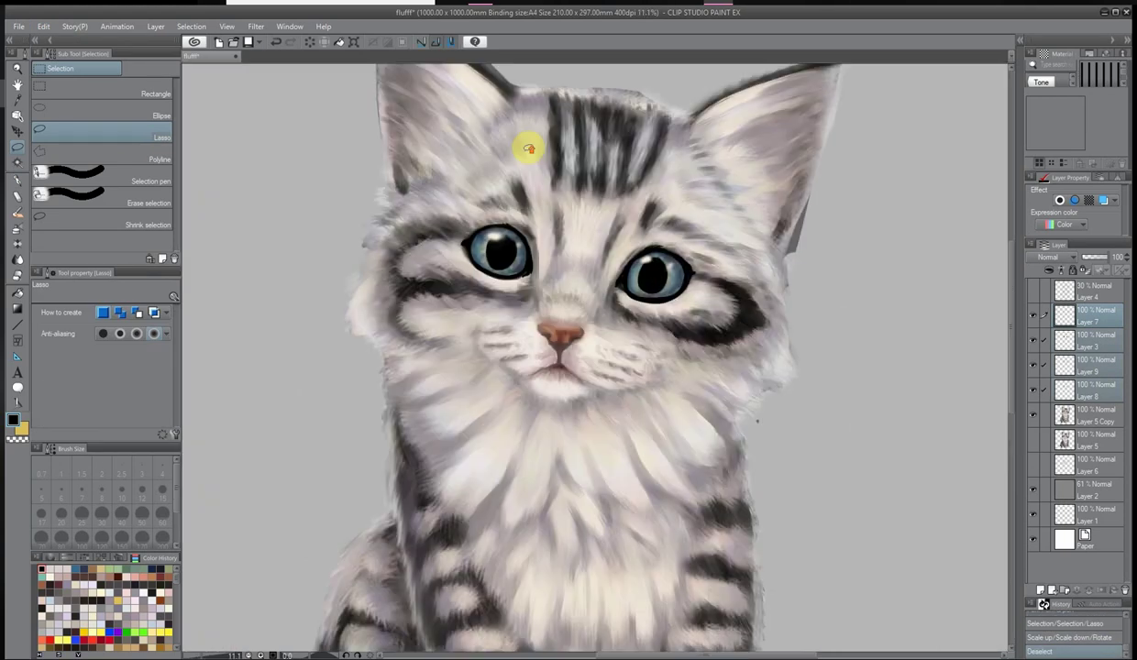
Set Layer 3's opacity to 98% and soften the pupil edges with the Soft eraser at density 21
scroll(751, 325, "up", 3)
scroll(748, 344, "up", 2)
left_click(1091, 342)
left_click_drag(1096, 257, 1115, 253)
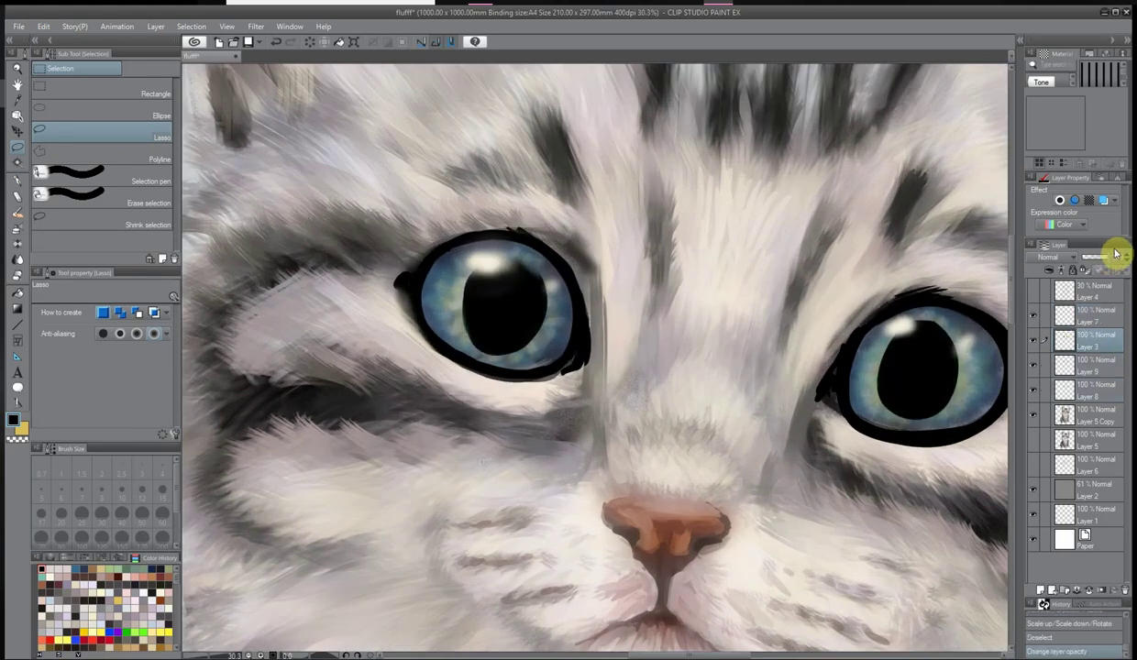
left_click(18, 293)
left_click(101, 318)
left_click_drag(521, 330, 542, 312)
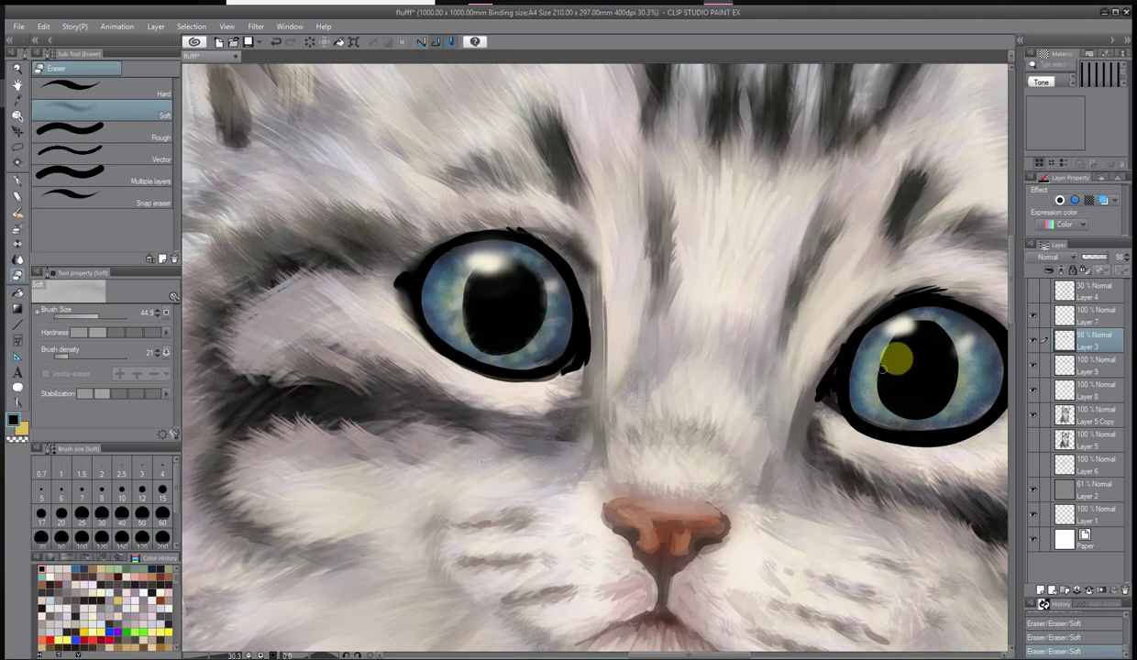
Refine both eyes on Layer 3 with black G-pen strokes
left_click(18, 179)
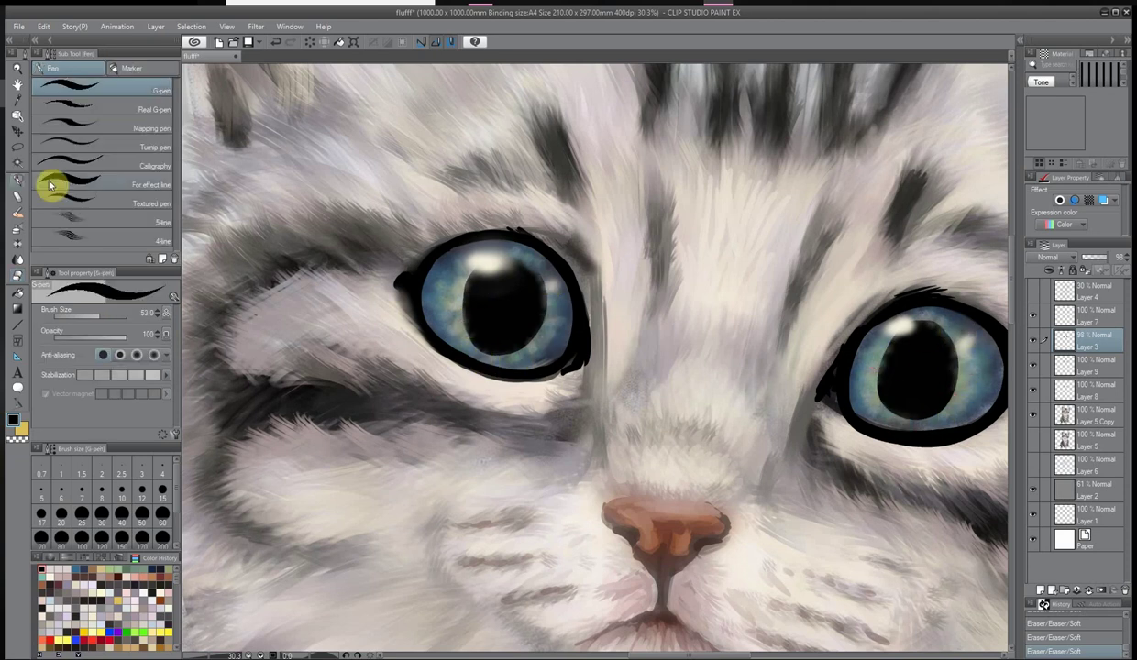
scroll(940, 362, "down", 3)
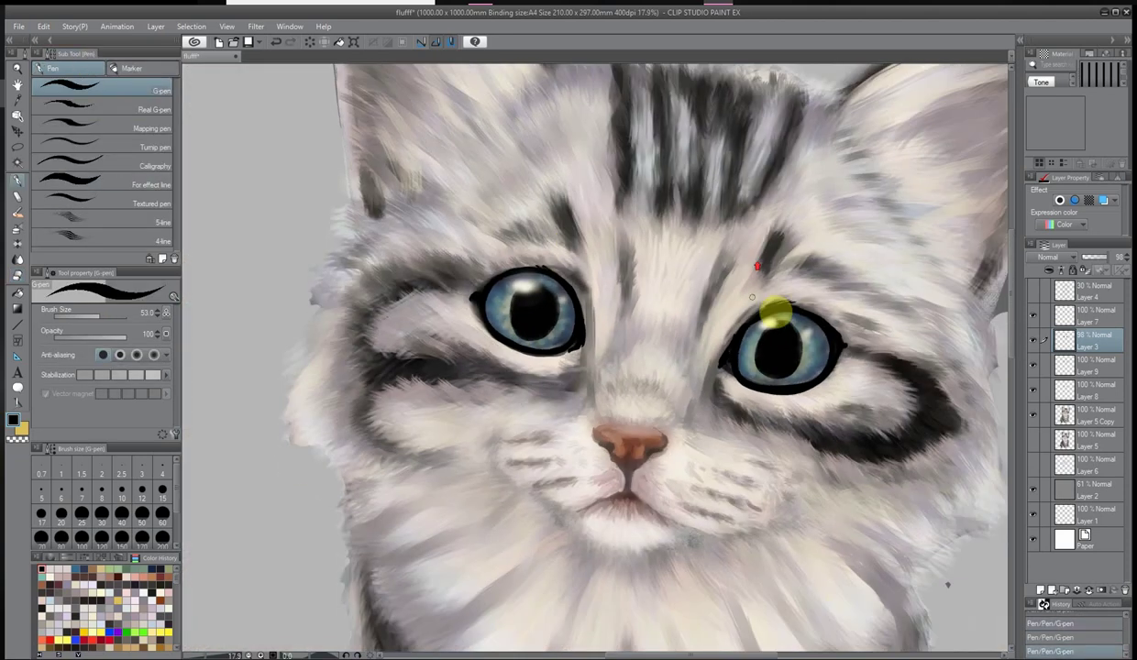
scroll(769, 312, "up", 4)
scroll(531, 302, "down", 5)
Merge the eye layers into one and create a new raster layer between it and Layer 5 Copy
right_click(1108, 310)
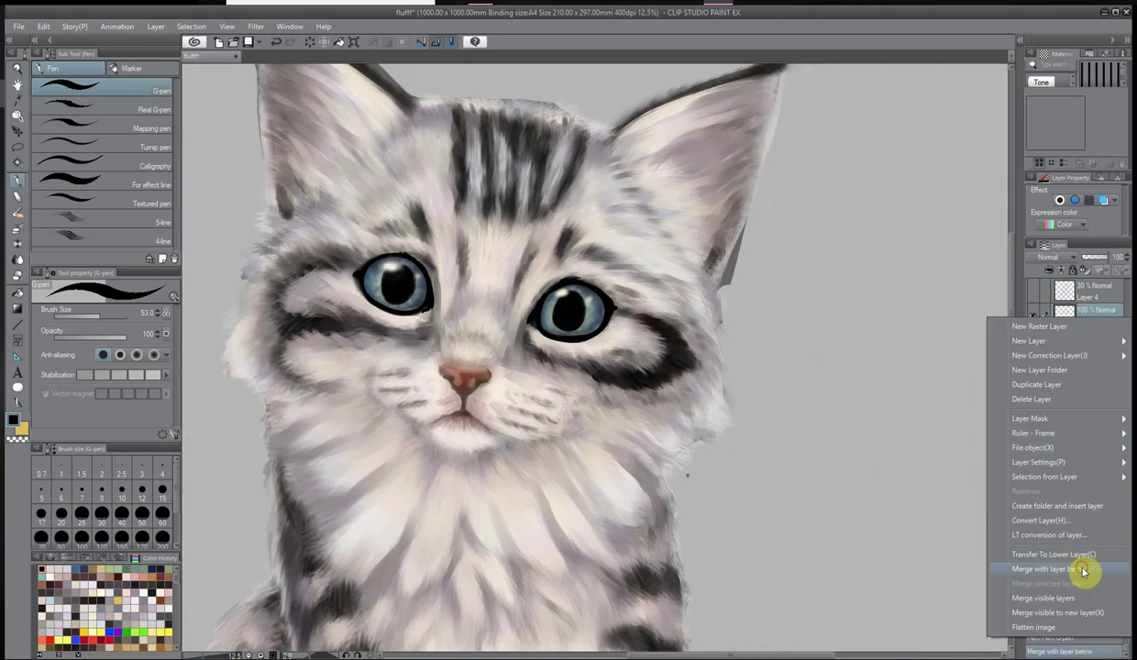
left_click(1084, 573)
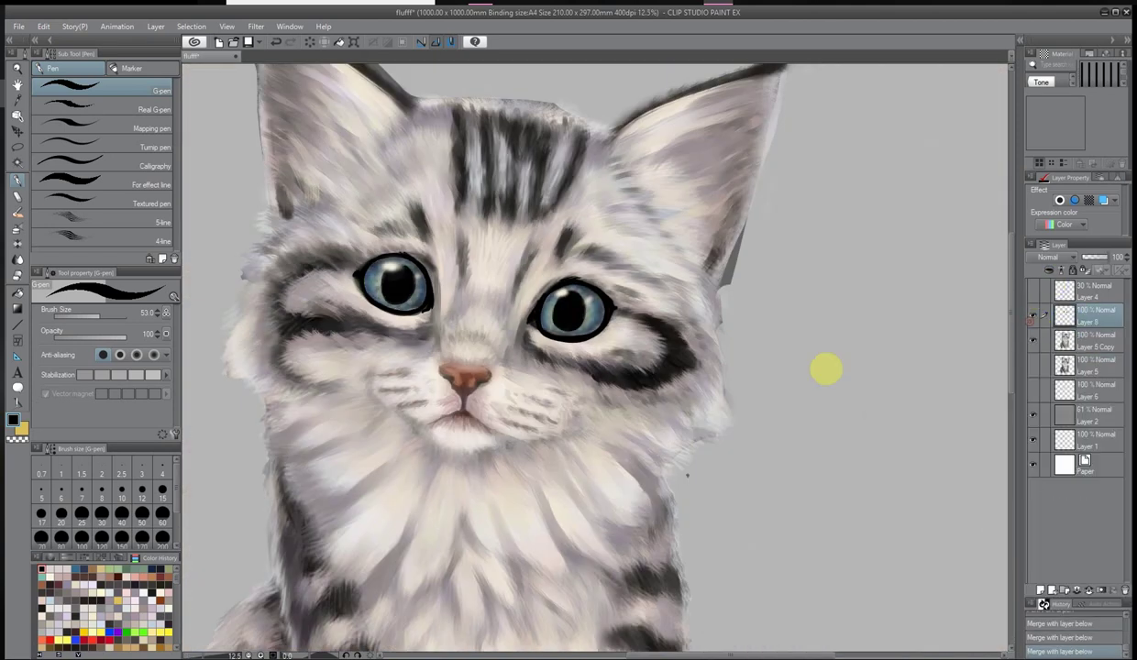
left_click(1045, 589)
Darken the stripes around both eyes, on the forehead and on the cheek with black Oil Bristle strokes at size 23
scroll(546, 363, "down", 3)
scroll(583, 289, "up", 4)
scroll(583, 289, "up", 3)
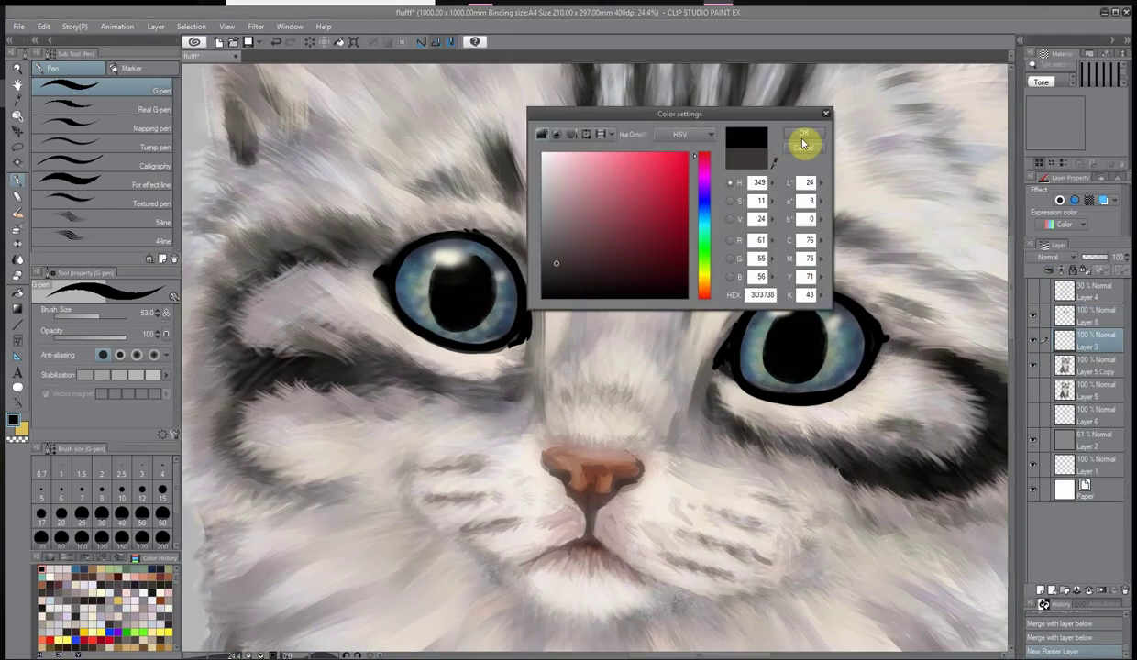
key("b")
left_click_drag(444, 241, 464, 241)
left_click_drag(385, 256, 403, 238)
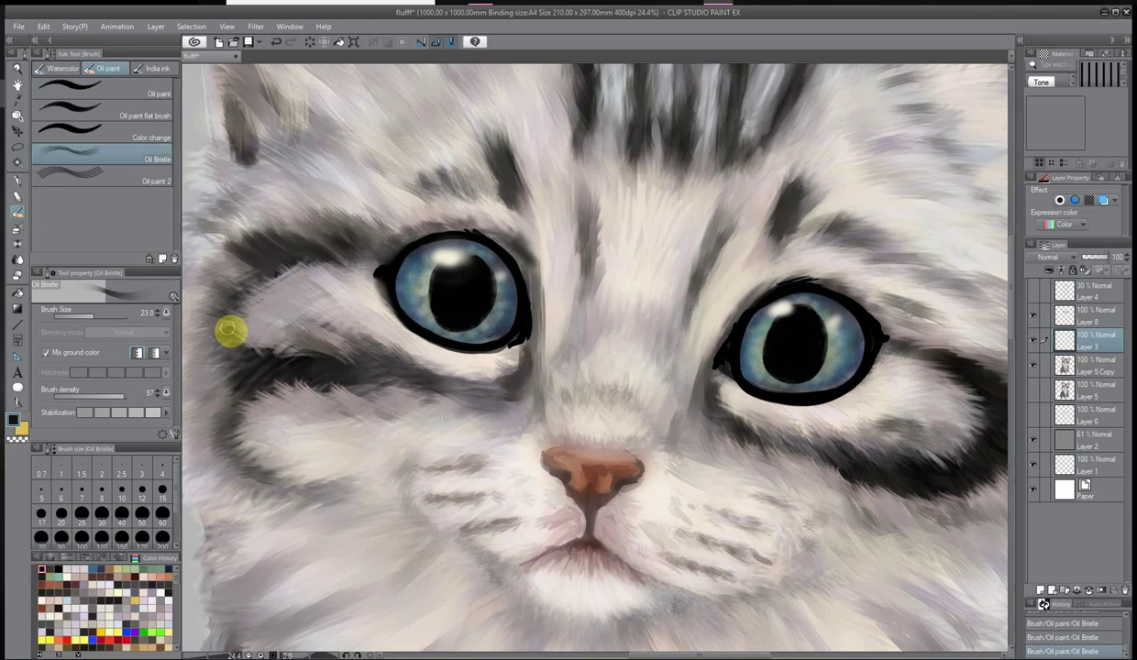
mouse_move(234, 330)
left_mouse_down()
mouse_move(240, 357)
mouse_move(313, 350)
mouse_move(503, 379)
left_mouse_up()
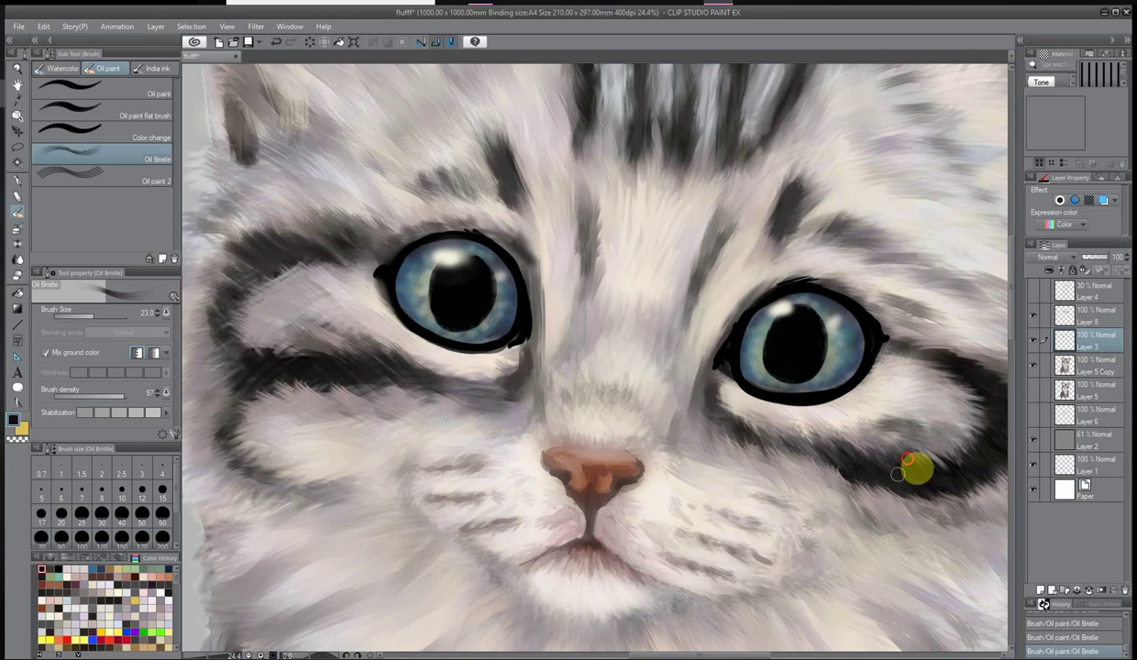
scroll(633, 483, "down", 4)
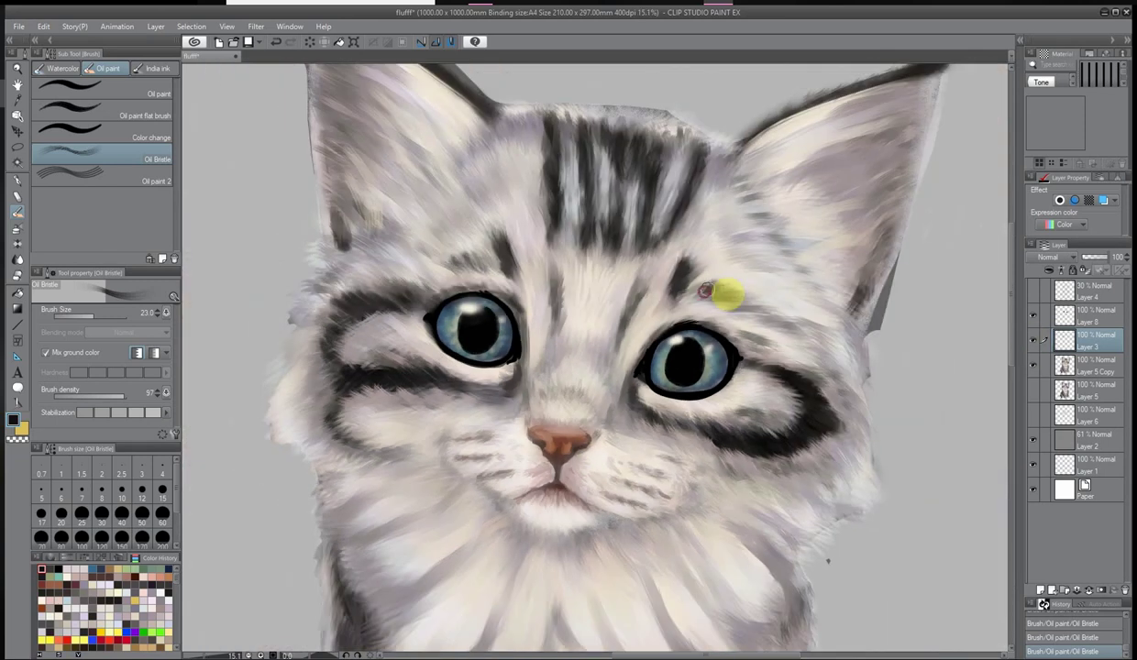
mouse_move(581, 230)
left_mouse_down()
mouse_move(621, 134)
mouse_move(543, 98)
mouse_move(647, 154)
mouse_move(708, 133)
left_mouse_up()
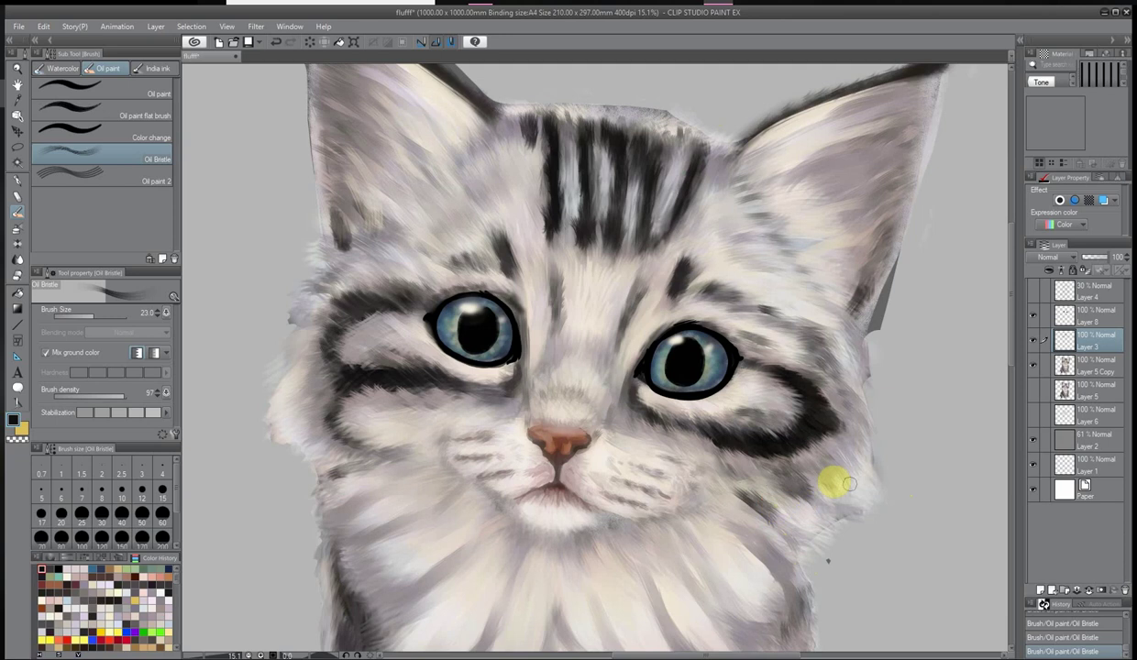
Darken the stripes on both front legs and along the chest's edge with black Oil Bristle strokes
scroll(849, 483, "down", 3)
scroll(532, 431, "up", 3)
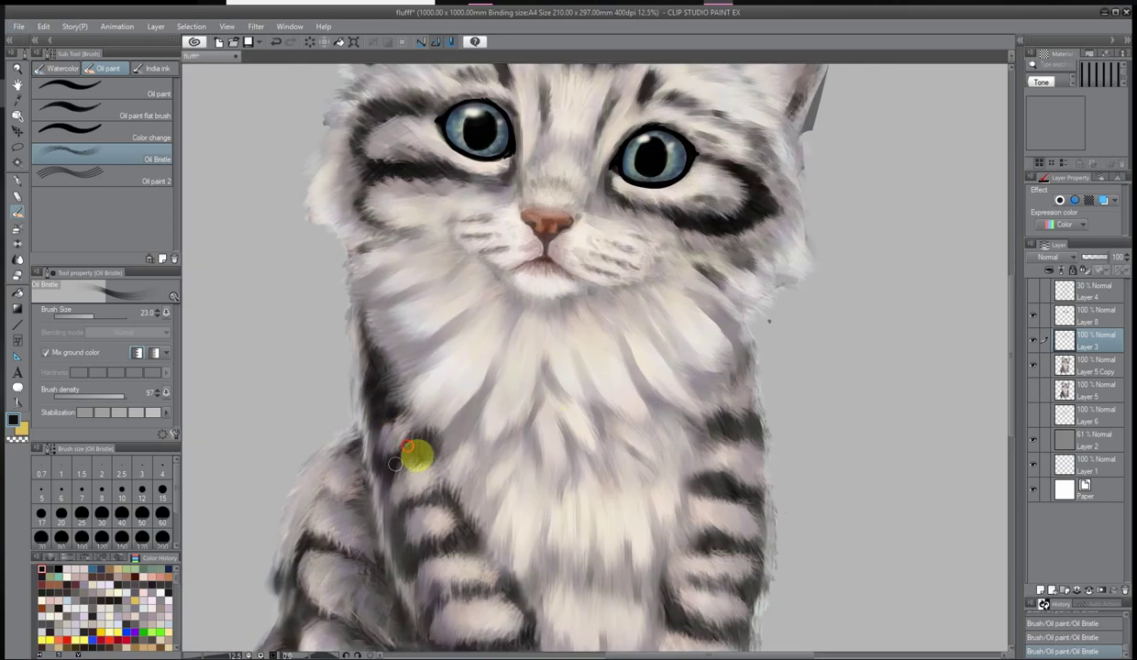
scroll(741, 449, "down", 2)
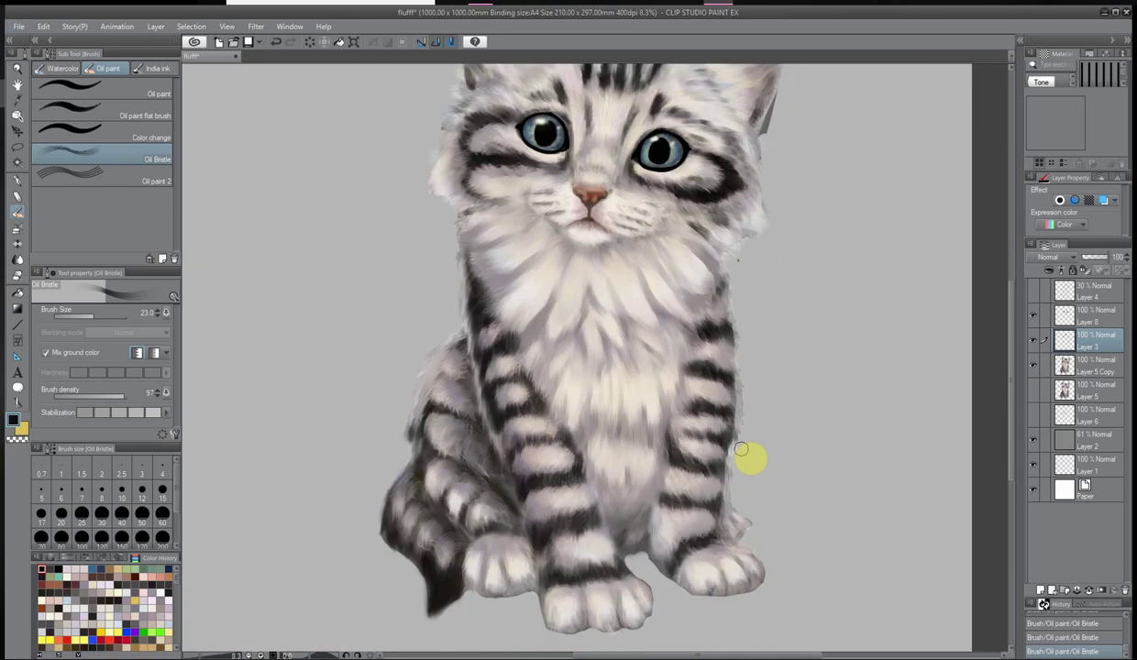
scroll(422, 458, "down", 3)
scroll(394, 500, "up", 3)
Darken the stripes on the tail and hind leg with black Oil Bristle strokes
mouse_move(395, 500)
left_mouse_down()
mouse_move(304, 460)
mouse_move(418, 364)
mouse_move(388, 386)
mouse_move(460, 445)
left_mouse_up()
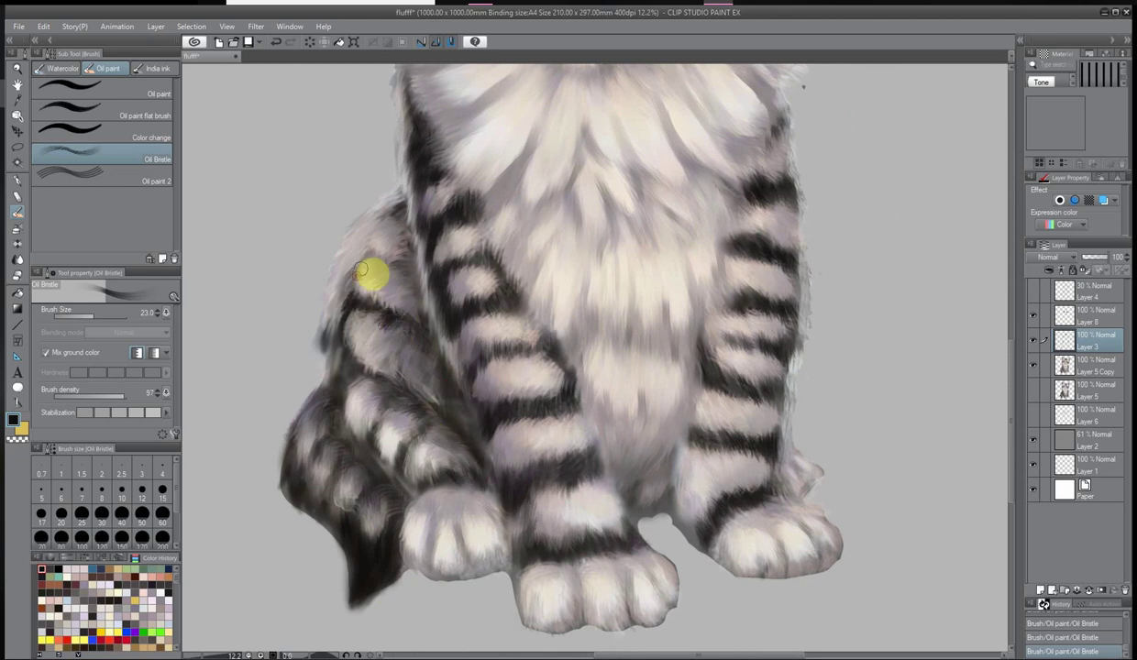
left_click_drag(378, 268, 386, 221)
scroll(386, 221, "down", 3)
scroll(561, 426, "up", 3)
mouse_move(570, 326)
left_mouse_down()
mouse_move(586, 439)
mouse_move(567, 610)
left_mouse_up()
scroll(567, 611, "down", 3)
scroll(620, 244, "up", 3)
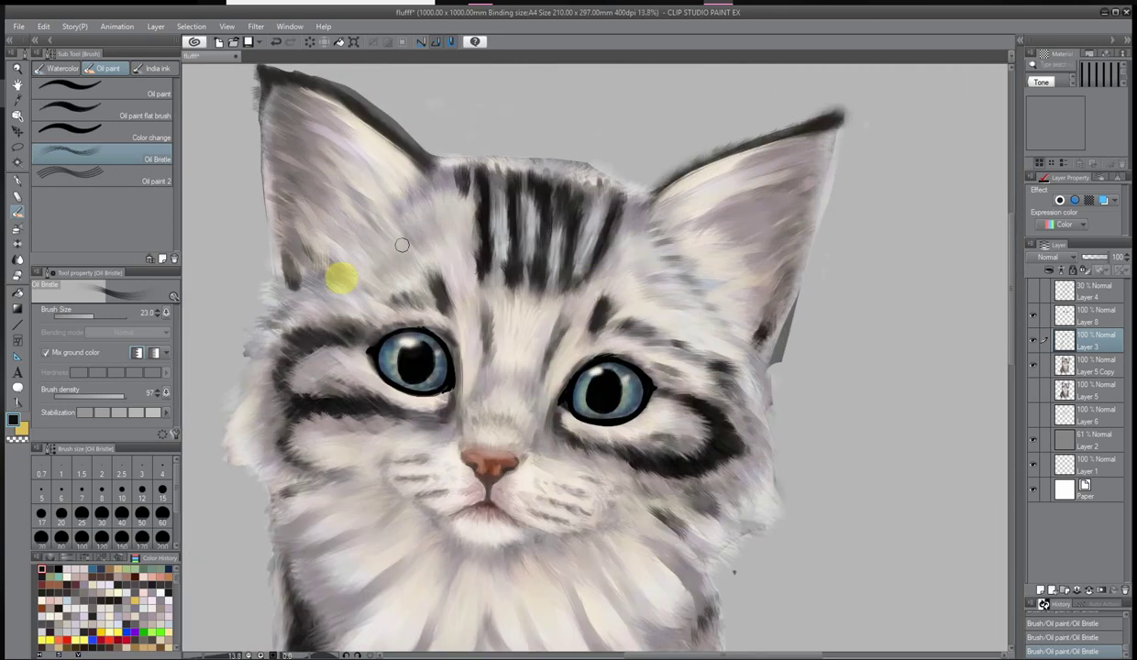
Merge Layer 3 with the darkened stripes into Layer 5 Copy
scroll(623, 385, "down", 3)
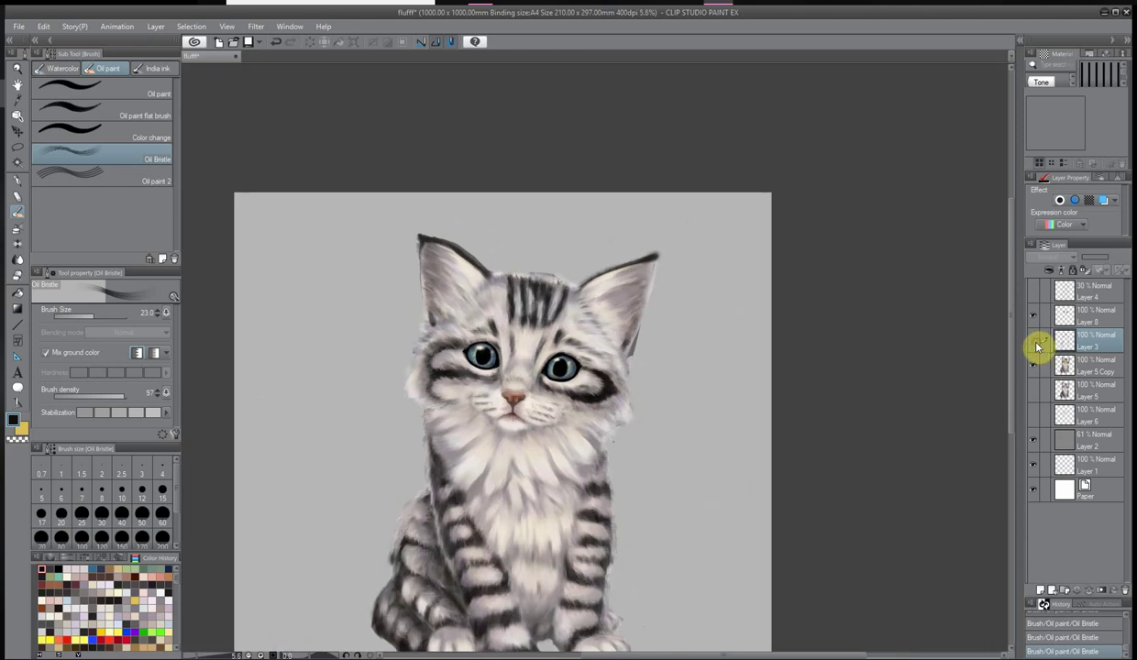
right_click(1105, 356)
left_click(1084, 236)
scroll(604, 323, "down", 1)
scroll(289, 654, "up", 1)
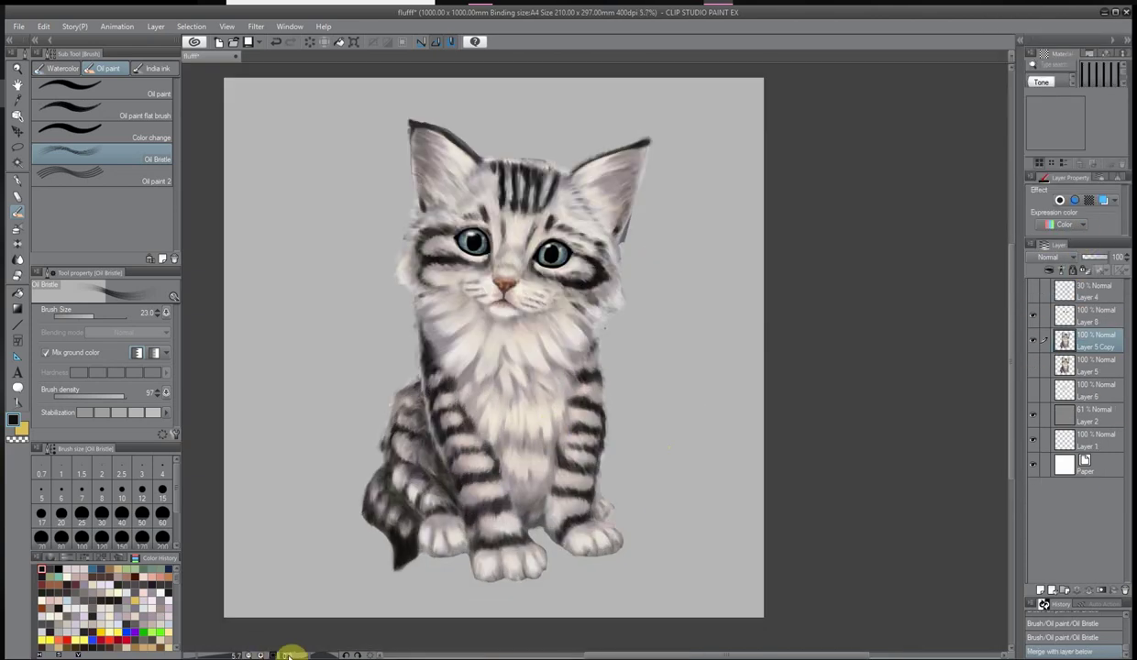
Check the kitten's tonal contrast by previewing Layer 5 Copy in gray and black-and-white expression colours, and restore it to Color
left_click(1068, 223)
left_click(1077, 254)
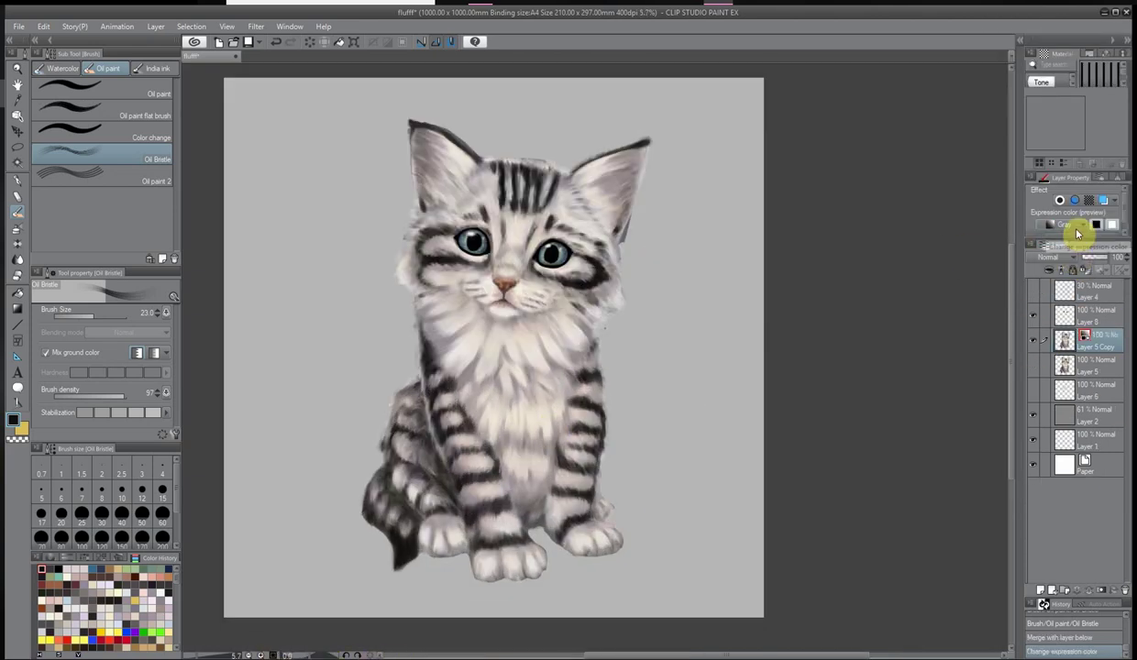
left_click(1068, 223)
left_click(1078, 235)
left_click(1068, 224)
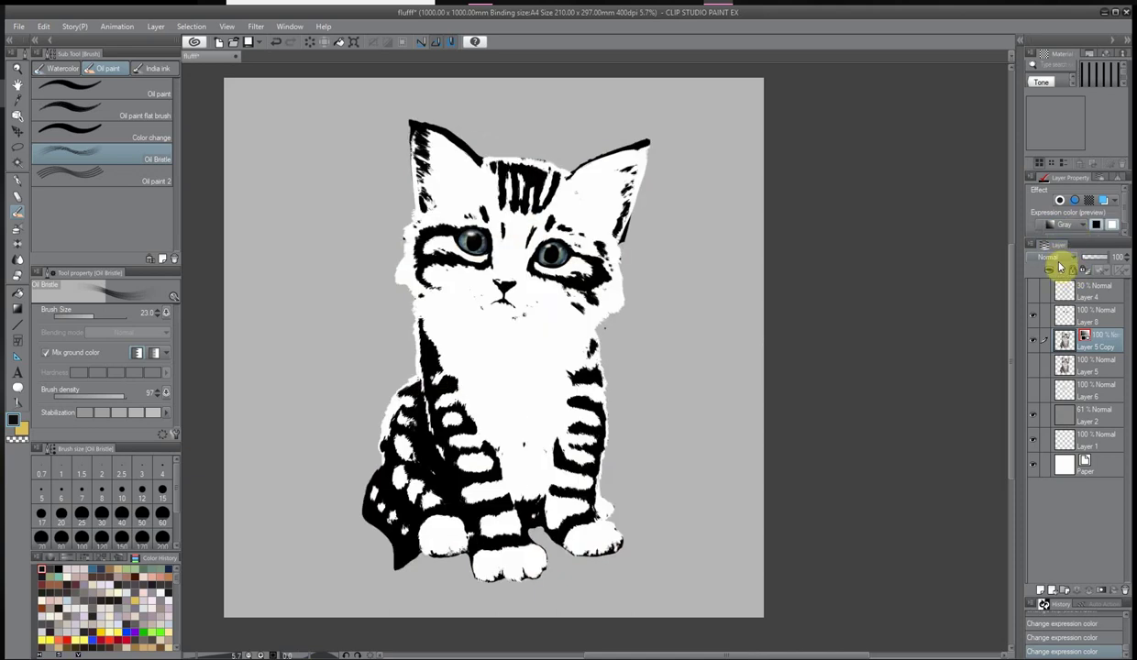
left_click(1066, 261)
left_click(1056, 218)
Lasso the kitten's right-hand ear and reshape it with Mesh Transformation so that it tilts slightly outward
scroll(601, 139, "up", 2)
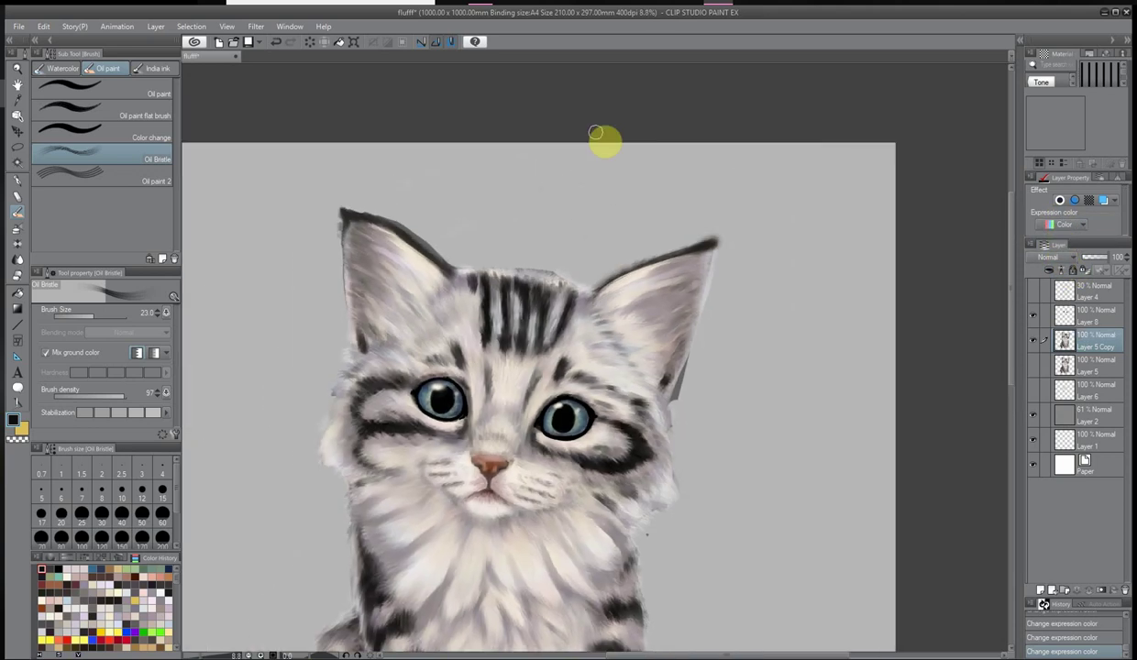
key("m")
mouse_move(641, 267)
left_mouse_down()
mouse_move(655, 363)
mouse_move(641, 270)
left_mouse_up()
scroll(513, 210, "down", 1)
left_click(44, 26)
left_click(275, 303)
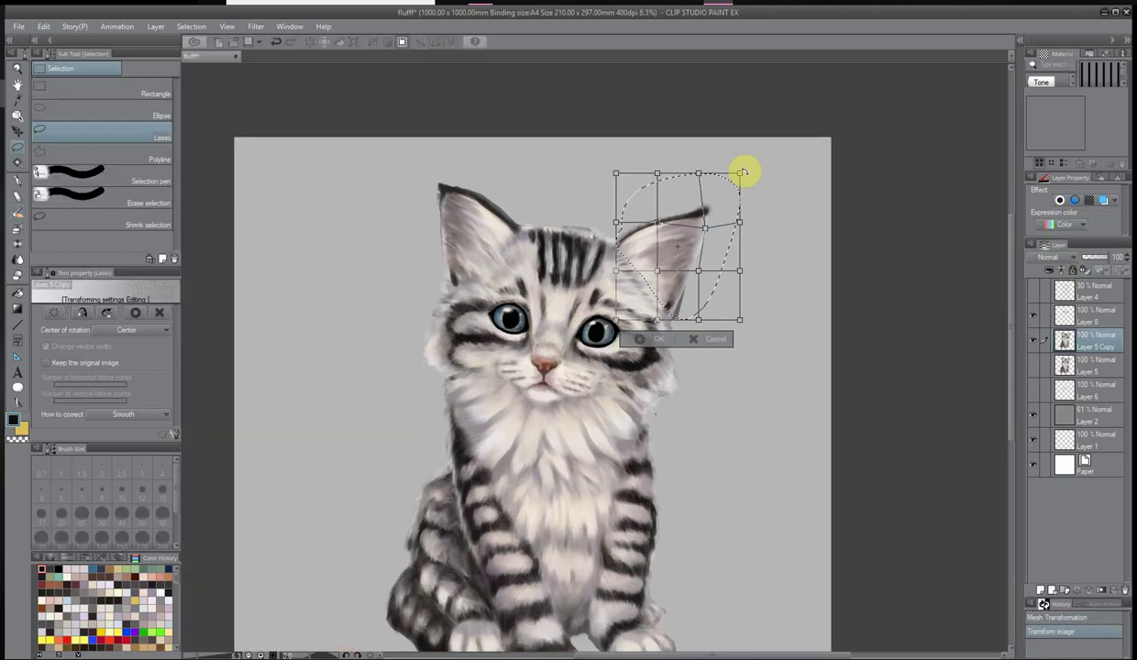
mouse_move(743, 170)
left_mouse_down()
mouse_move(711, 185)
mouse_move(747, 287)
left_mouse_up()
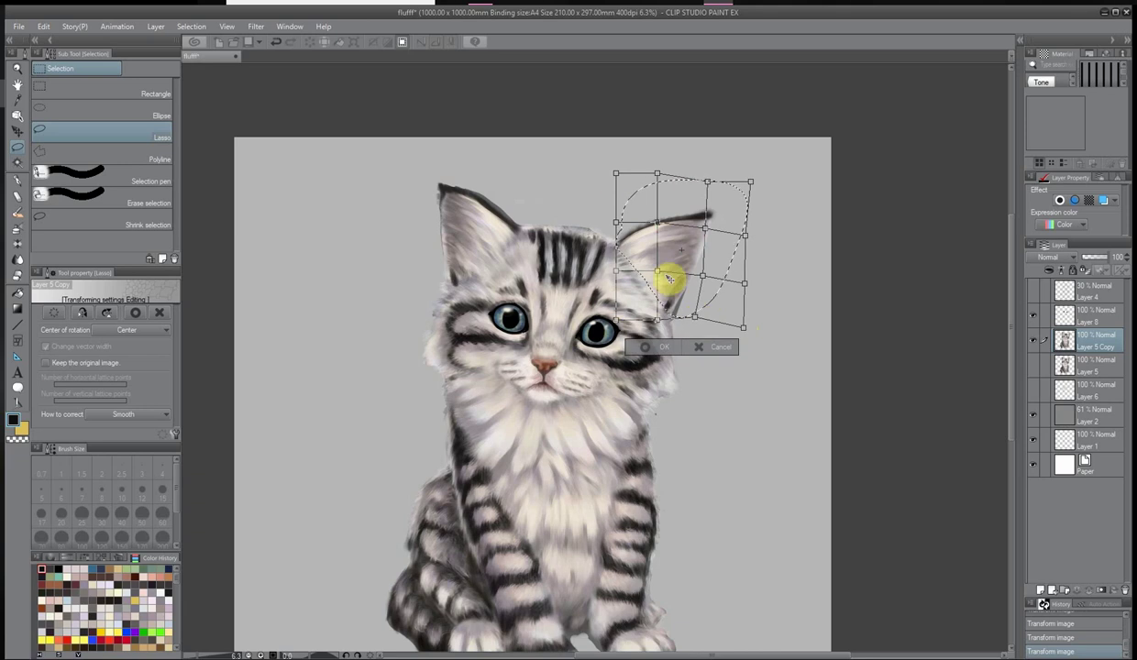
scroll(623, 220, "down", 1)
scroll(735, 212, "up", 1)
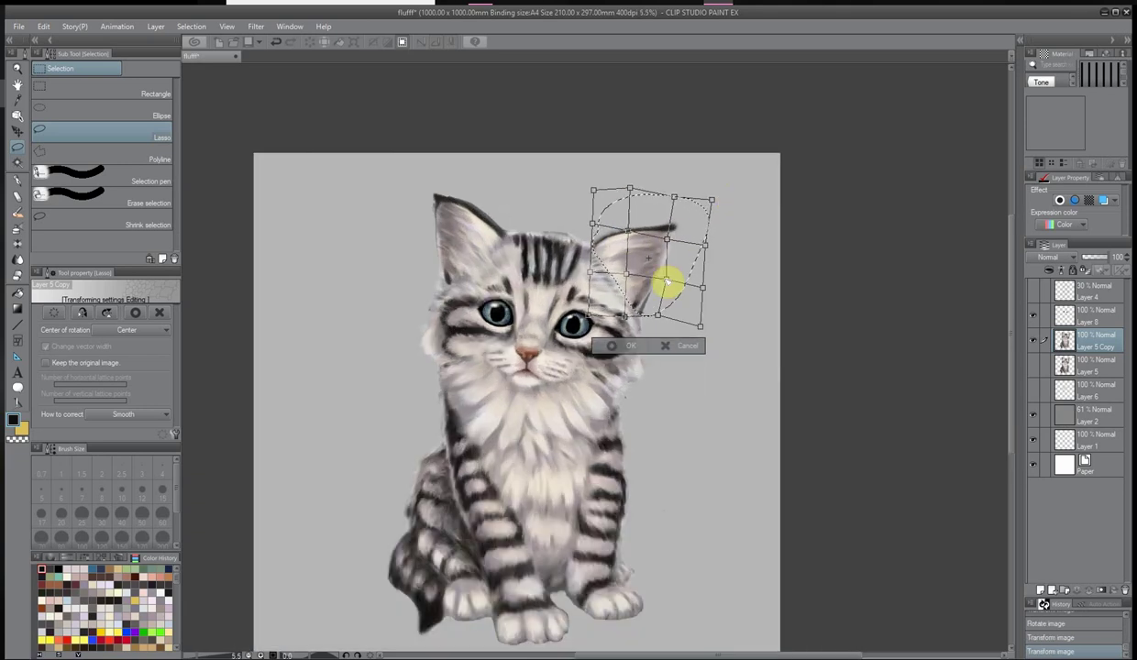
key("Return")
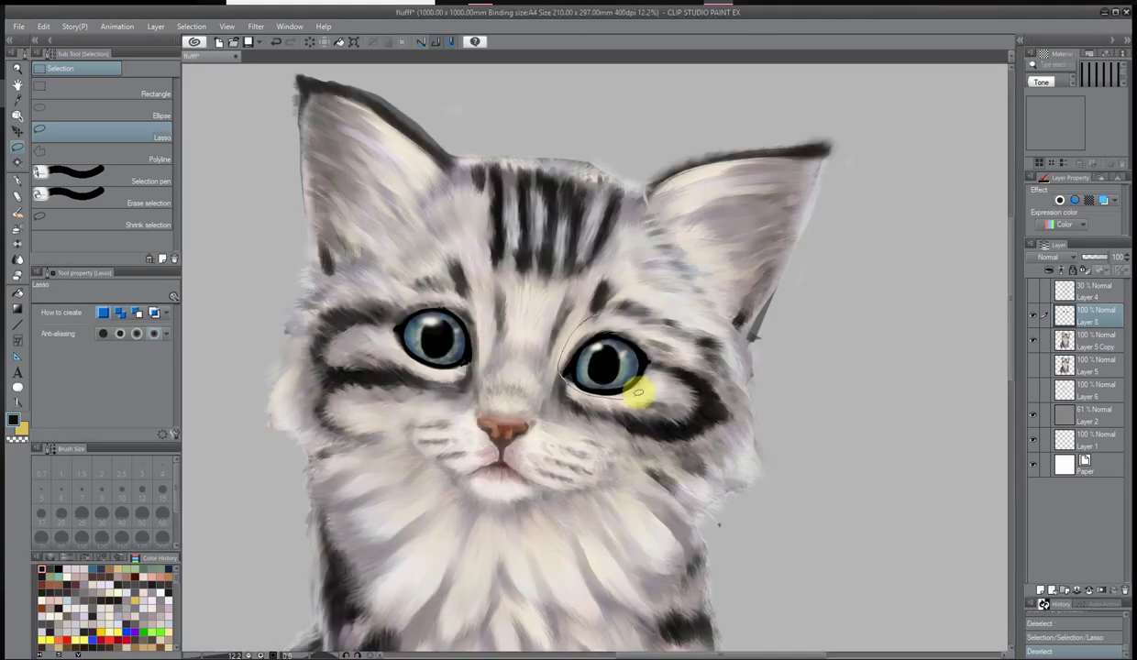
left_click_drag(637, 392, 609, 368)
key("ctrl+d")
scroll(736, 322, "up", 3)
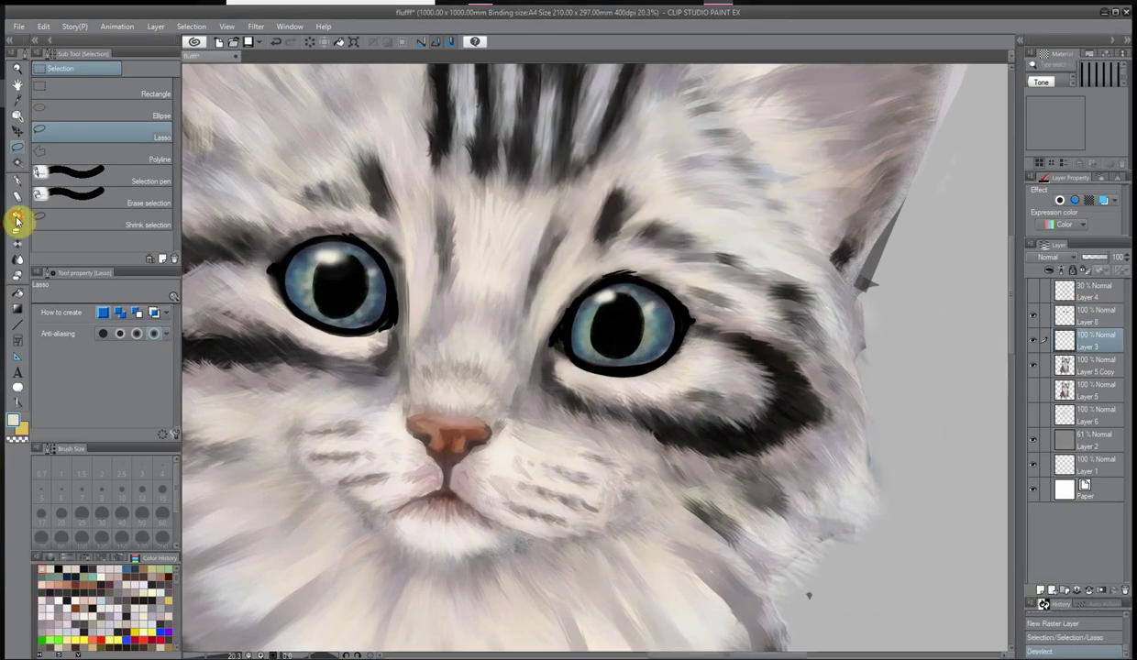
Paint pale Oil Bristle fur strokes at size 23 over the brow, nose bridge and muzzle on the new raster layer above Layer 5 Copy
left_click(17, 212)
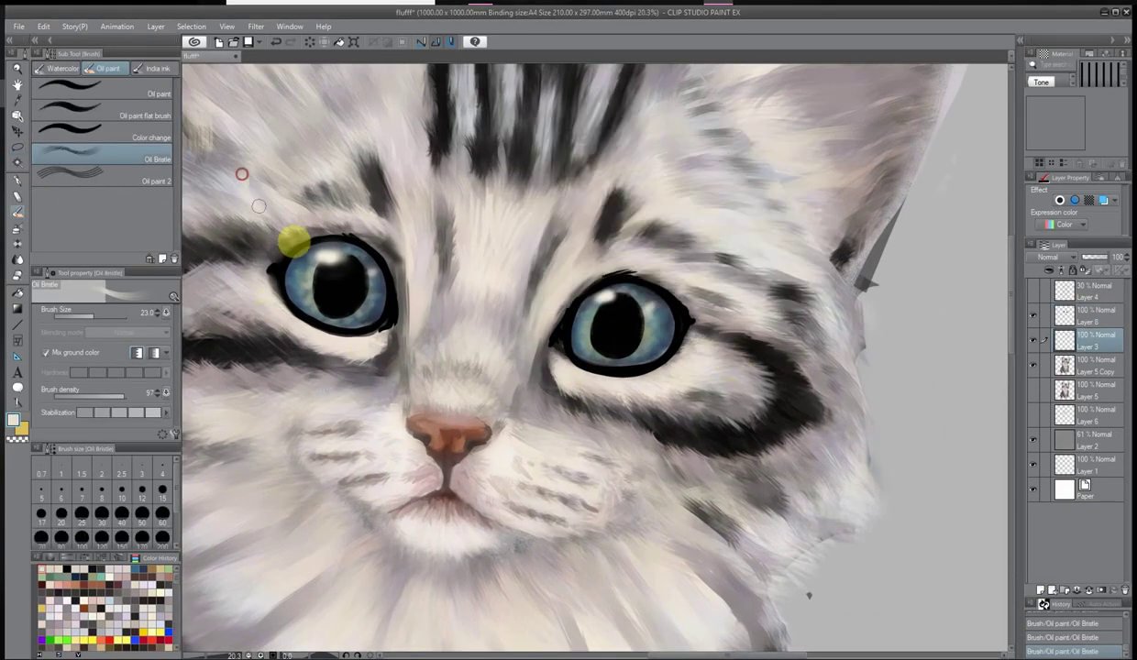
mouse_move(241, 173)
left_mouse_down()
mouse_move(431, 246)
mouse_move(428, 388)
left_mouse_up()
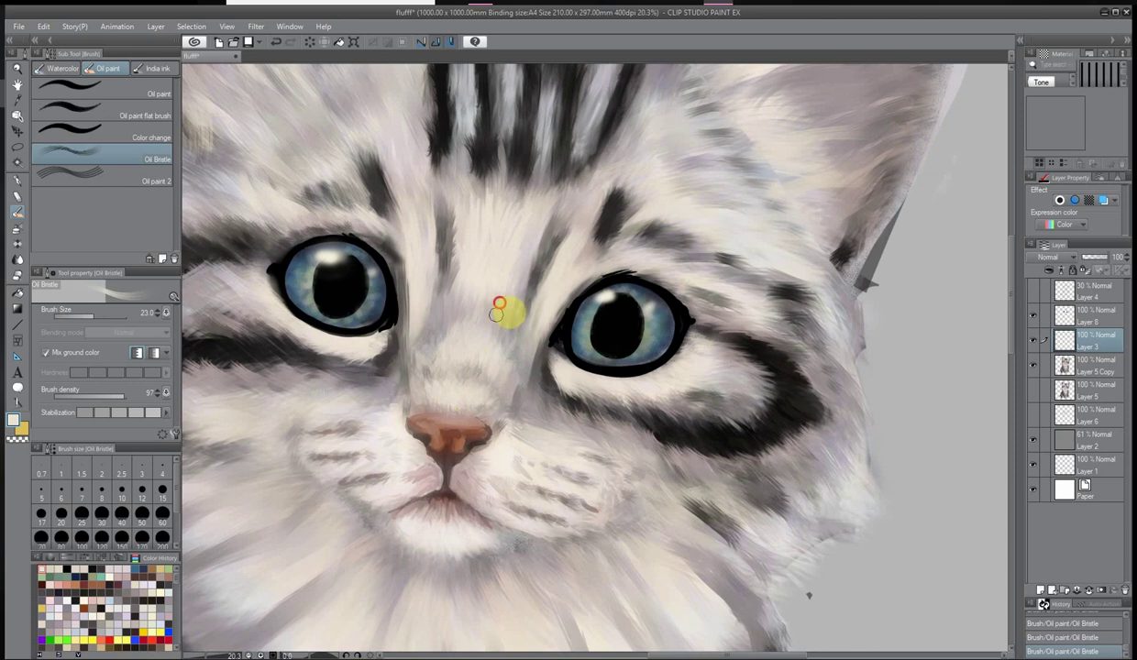
scroll(462, 525, "down", 2)
scroll(462, 526, "up", 4)
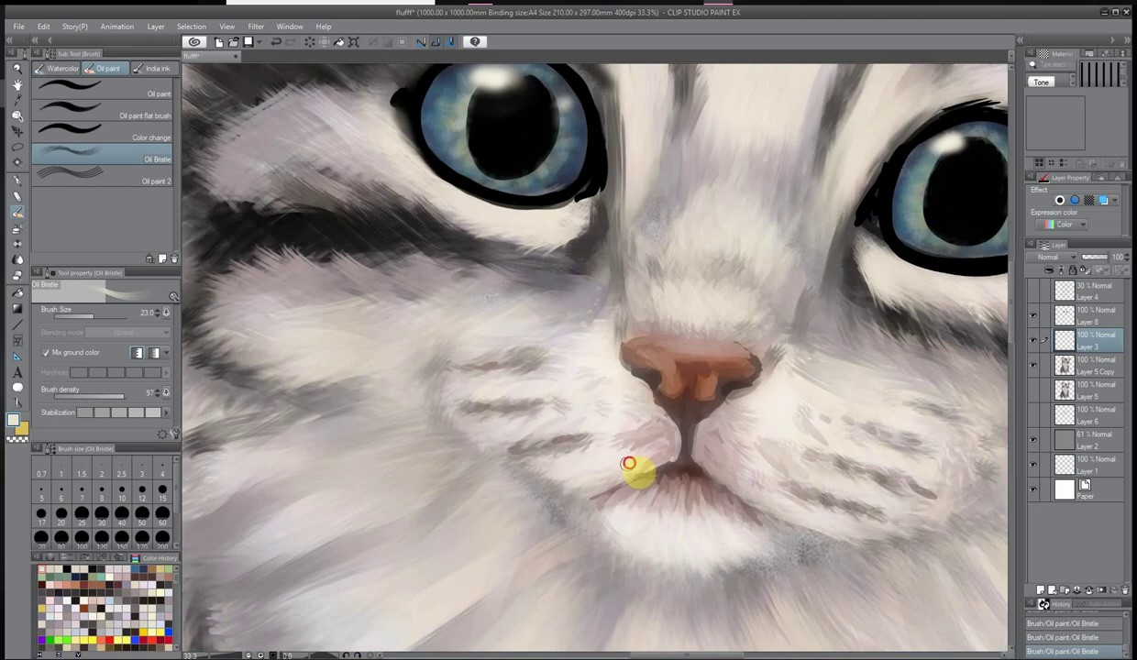
left_click_drag(554, 474, 475, 475)
scroll(427, 424, "down", 4)
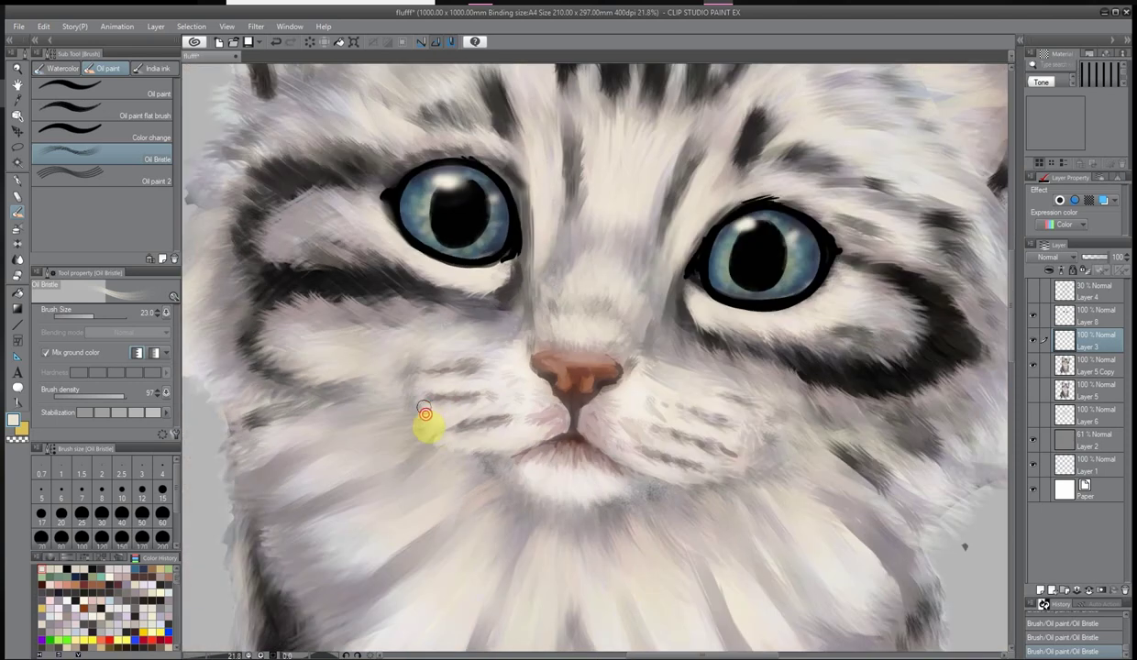
Blend more pale Oil Bristle strokes into the whisker area, the cheeks and the fur around both eyes
scroll(421, 433, "up", 3)
scroll(460, 478, "down", 3)
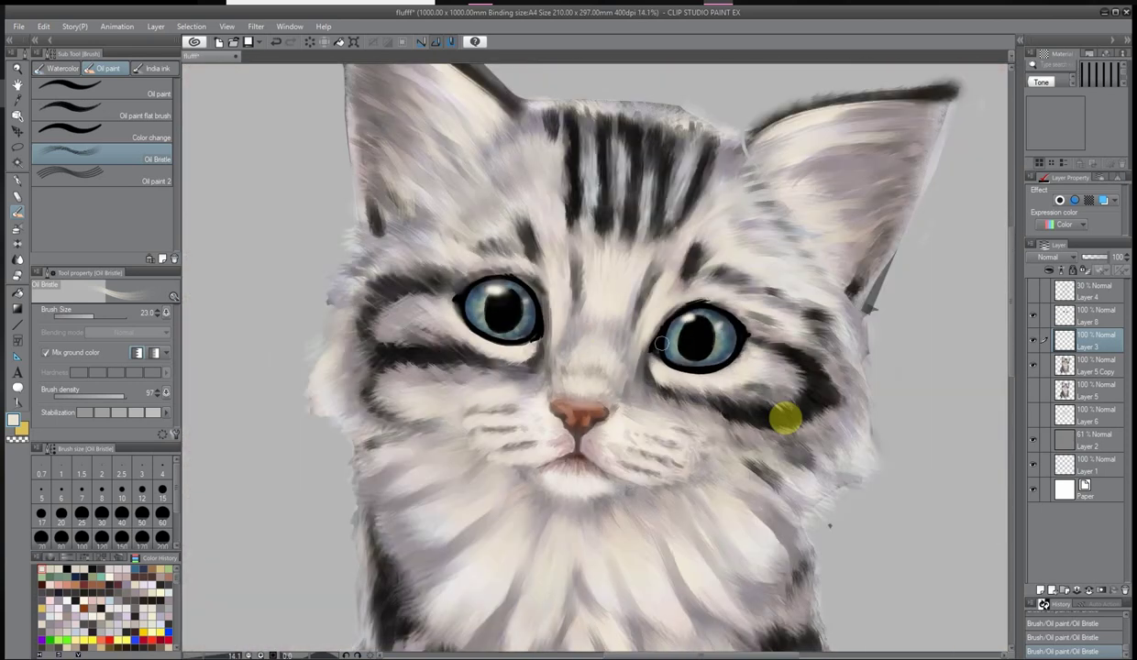
scroll(281, 424, "up", 2)
left_click_drag(650, 459, 796, 464)
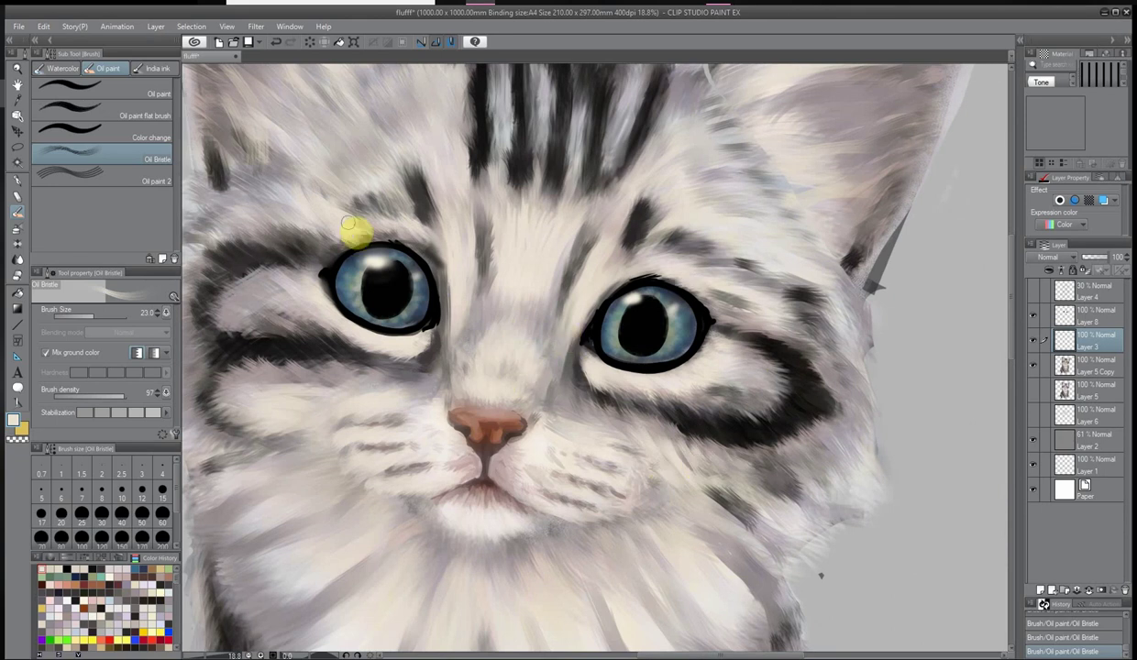
left_click(652, 144)
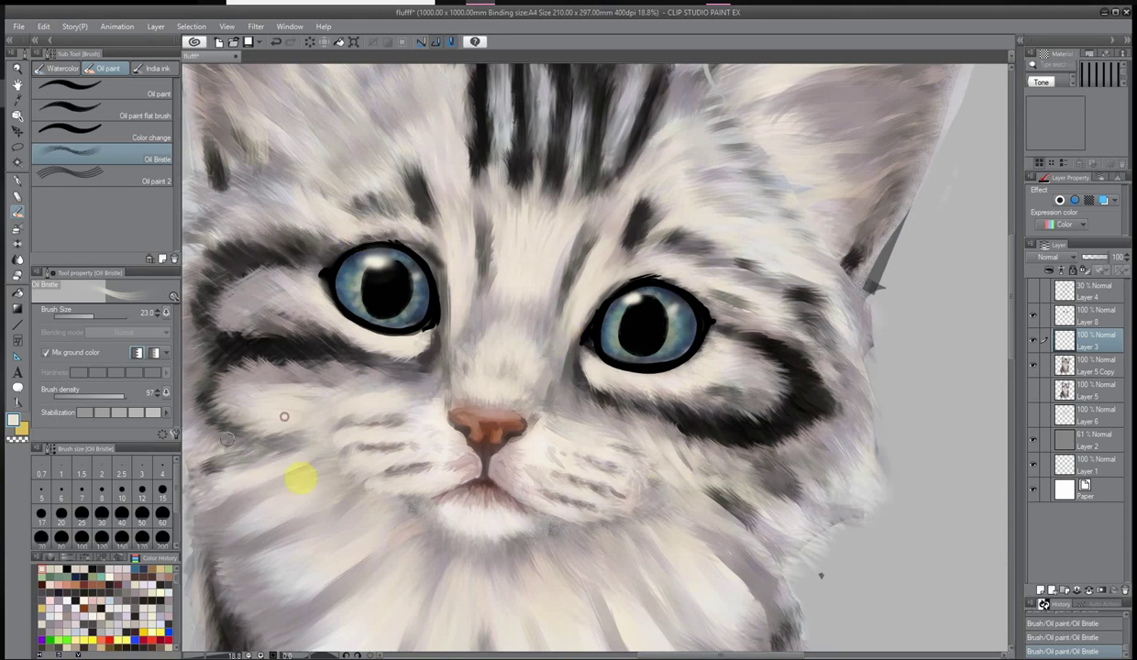
scroll(404, 536, "down", 2)
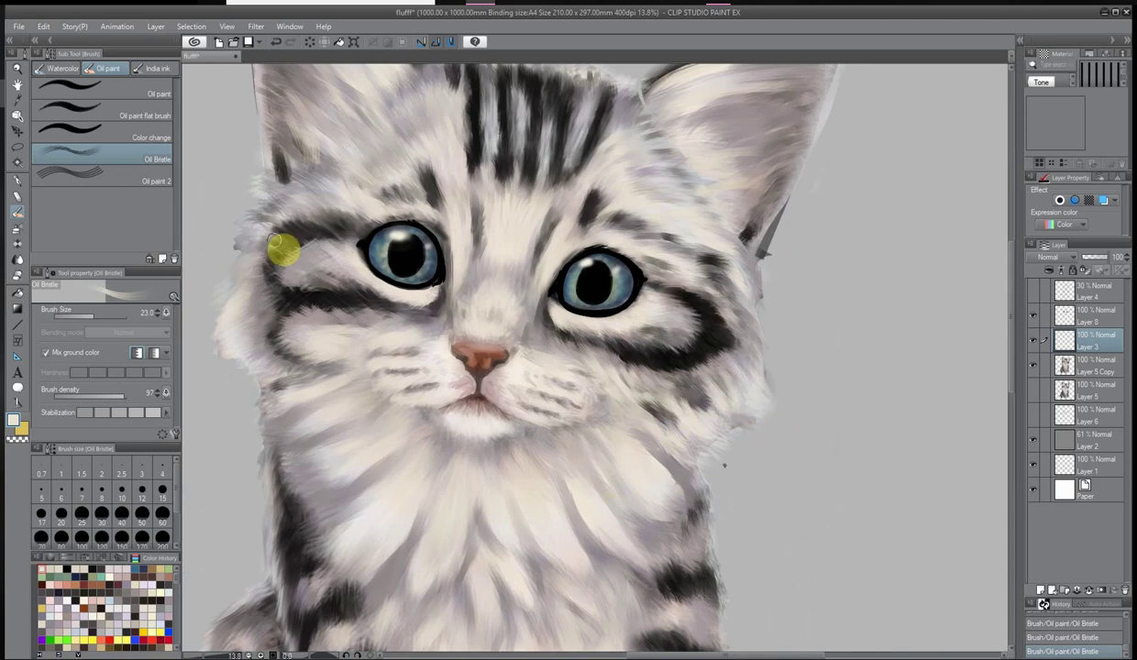
Trim the ragged outer edge of the right-hand cheek on Layer 5 Copy with the Hard eraser at size 80
key("e")
key("alt+[")
key("e")
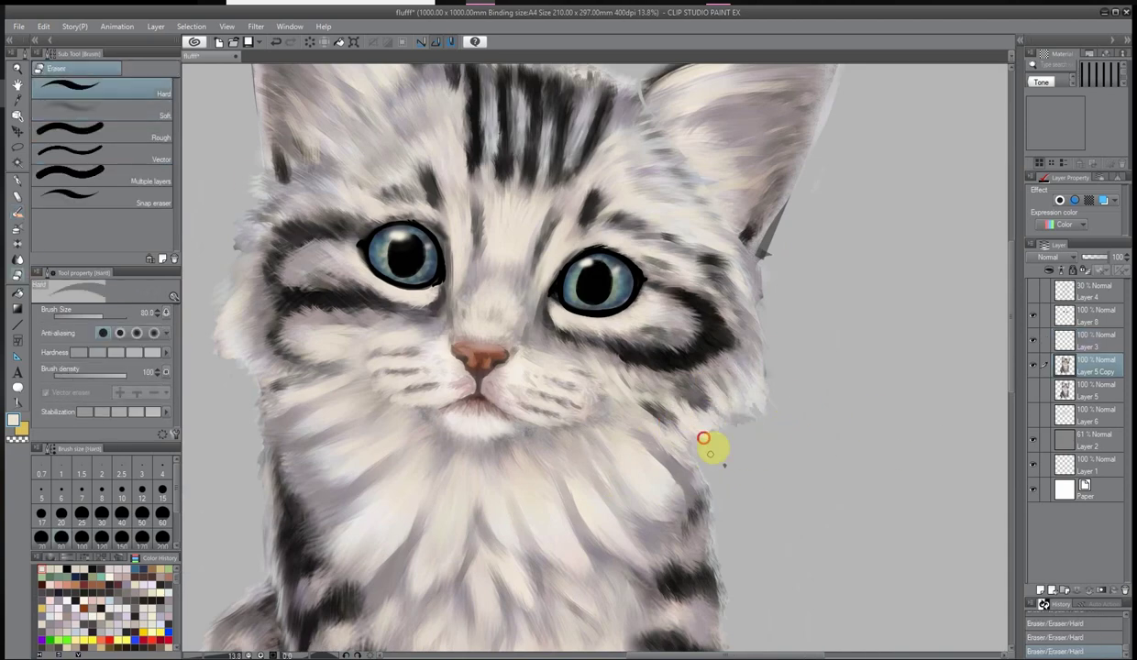
scroll(704, 438, "down", 1)
Rework the fur where the right-hand cheek meets the neck on Layer 3, using the Hard eraser and pale Oil Bristle strokes
key("alt+]")
left_click(21, 211)
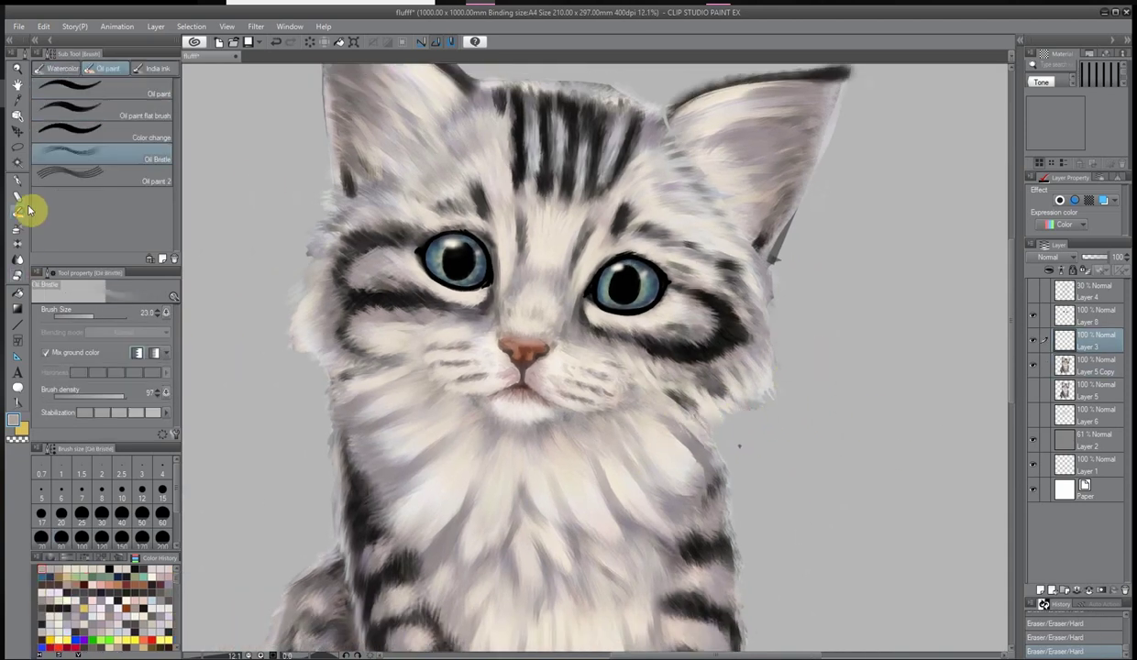
key("e")
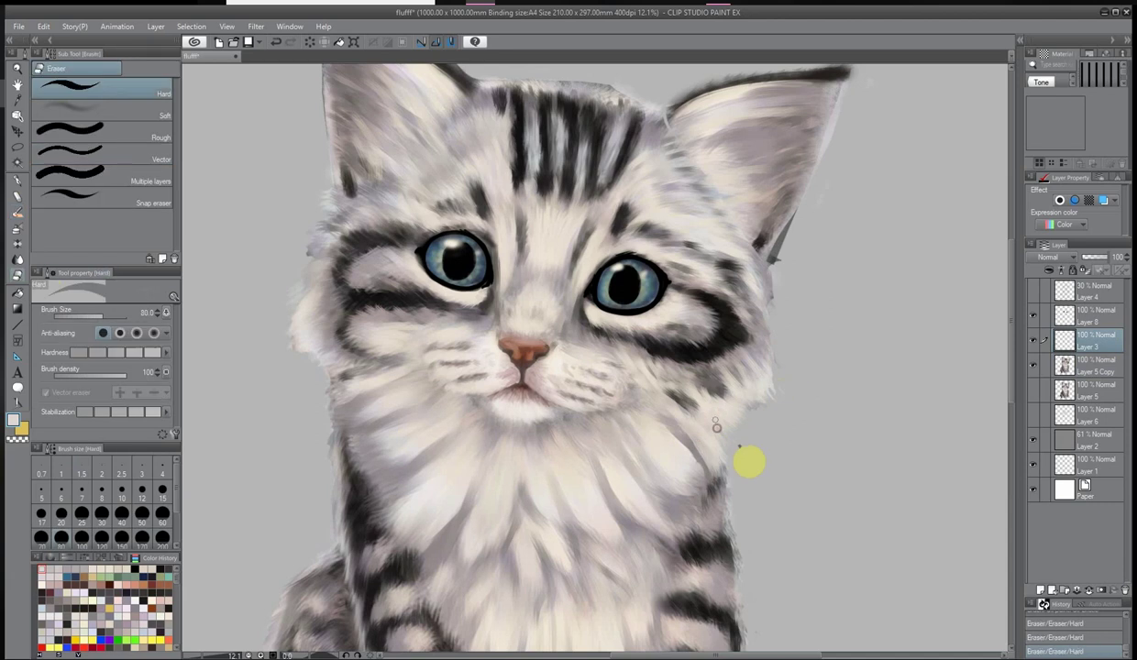
key("b")
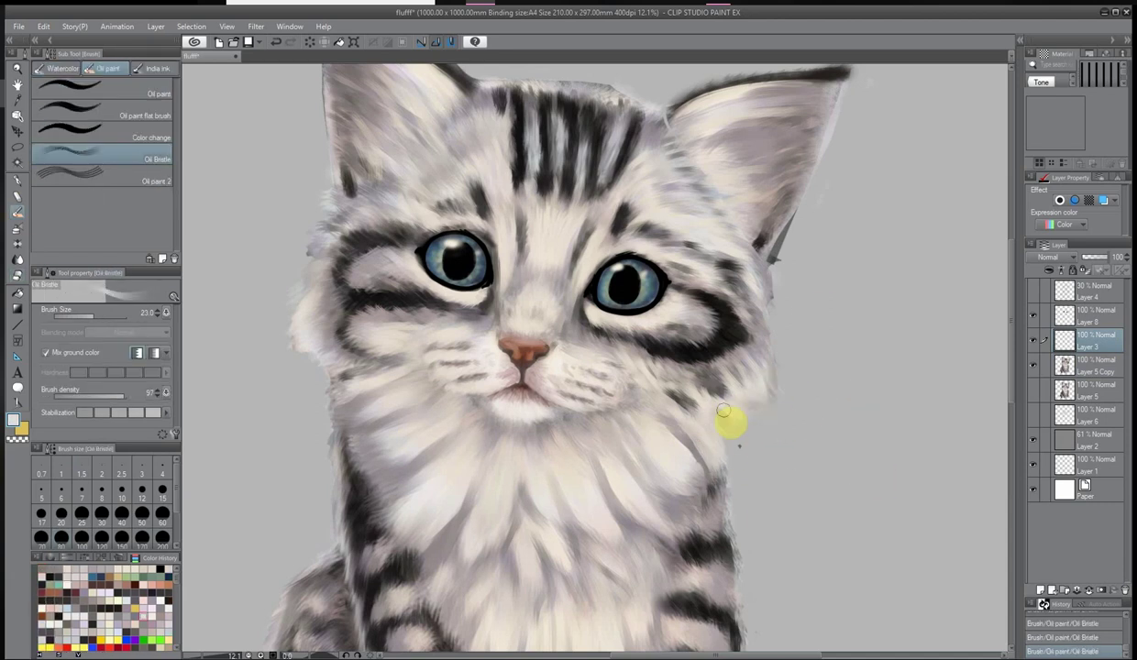
mouse_move(742, 421)
left_mouse_down()
mouse_move(317, 338)
mouse_move(515, 324)
mouse_move(667, 430)
mouse_move(545, 417)
left_mouse_up()
Add pale fur to the left-hand cheek on a new raster layer and merge it and Layer 3 into Layer 5 Copy
key("ctrl+shift+n")
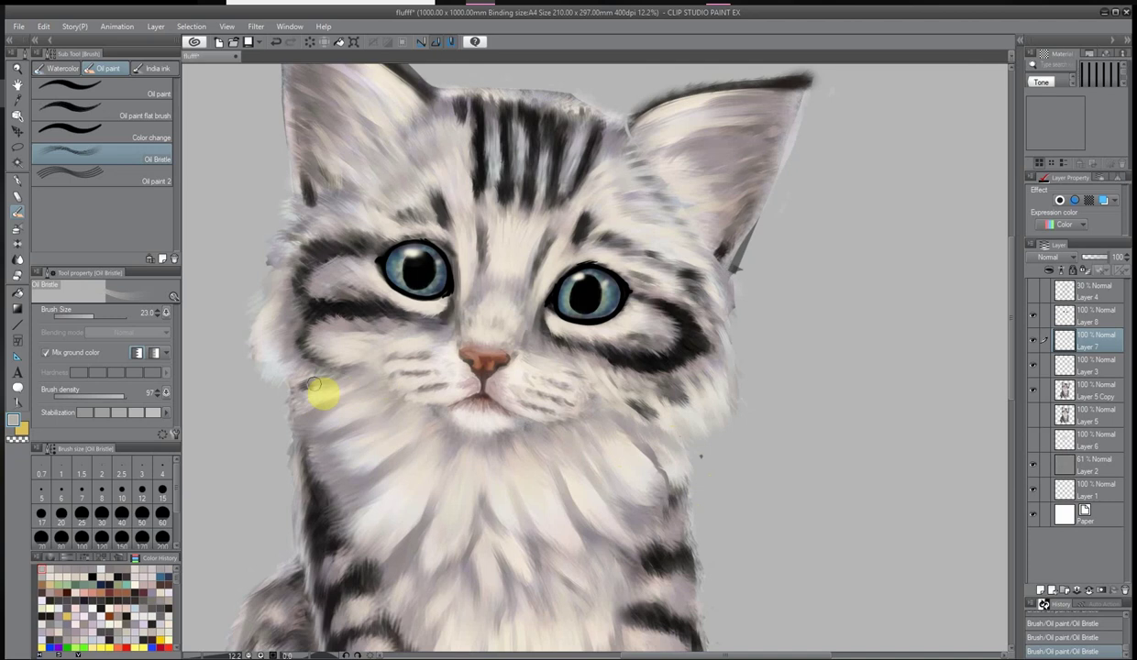
scroll(428, 430, "down", 1)
key("ctrl+minus")
key("ctrl+e")
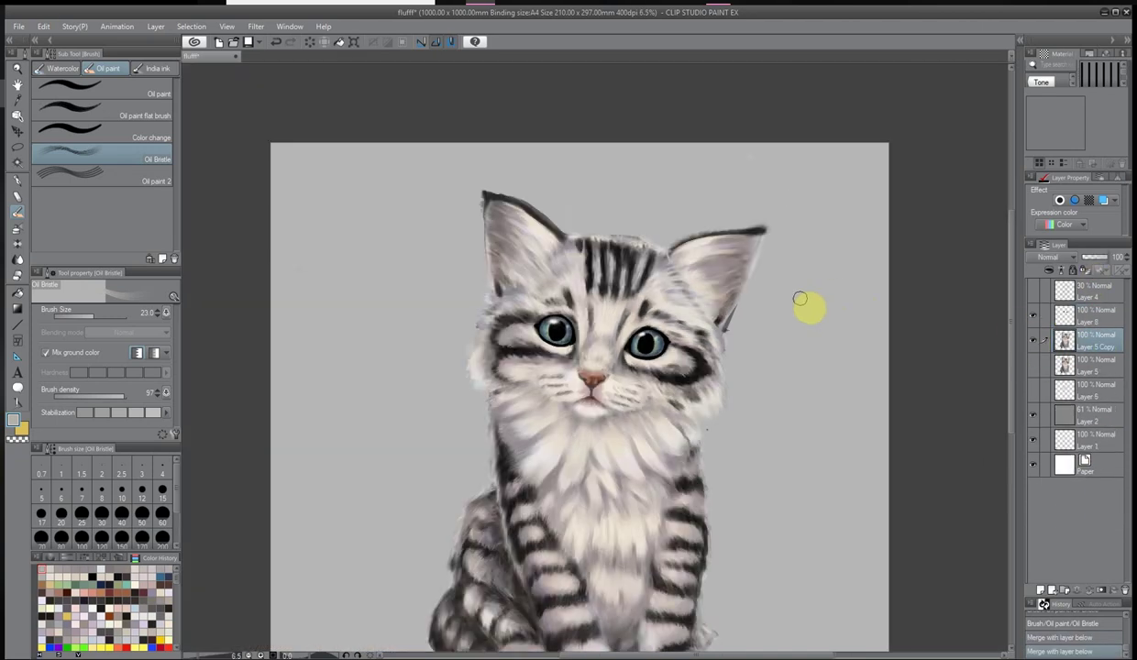
Create a new raster layer above Layer 5 Copy and darken the kitten's back and hind-leg stripes with black Oil Bristle strokes at size 23
key("ctrl+0")
left_click(1041, 589)
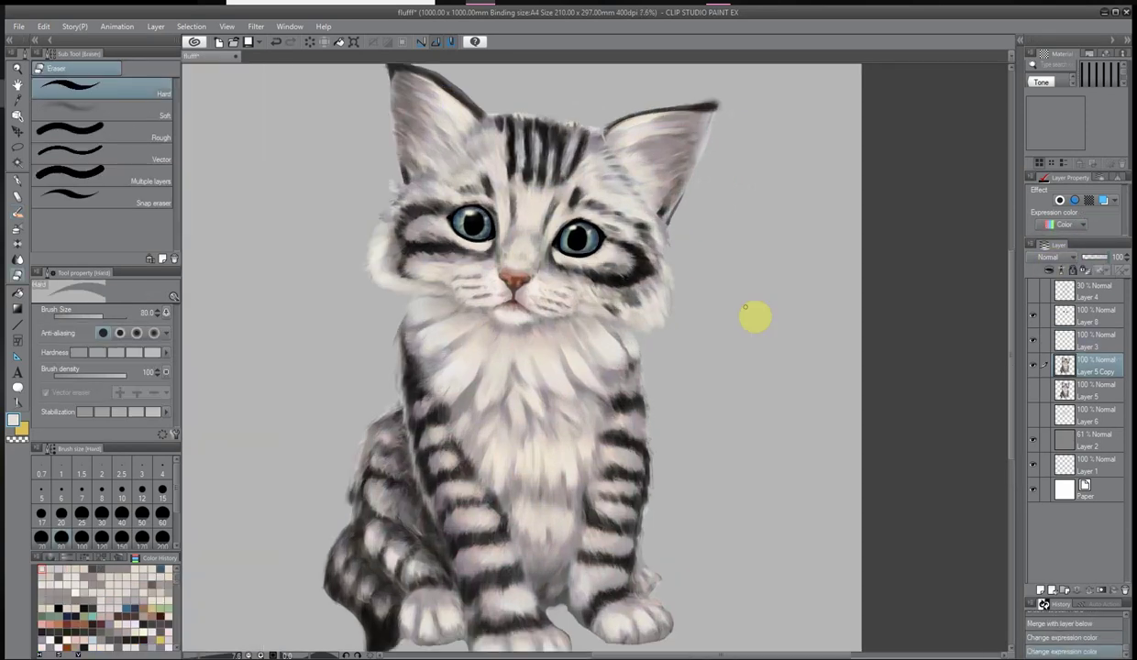
scroll(754, 318, "up", 5)
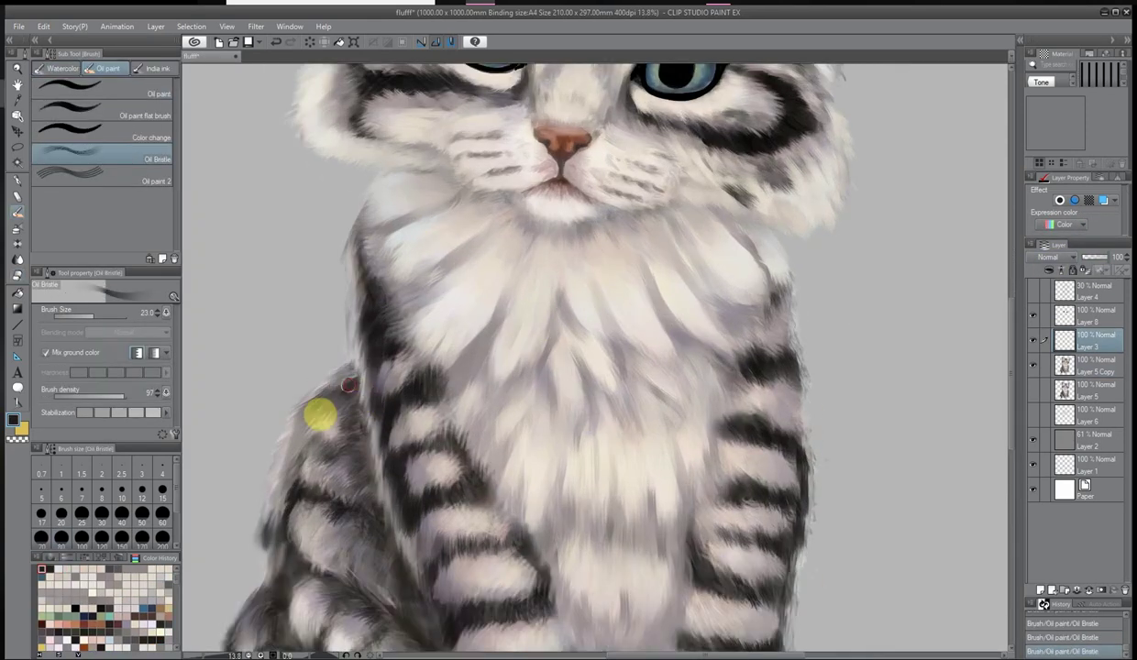
mouse_move(348, 385)
left_mouse_down()
mouse_move(323, 451)
mouse_move(285, 485)
mouse_move(319, 570)
mouse_move(381, 562)
mouse_move(363, 424)
left_mouse_up()
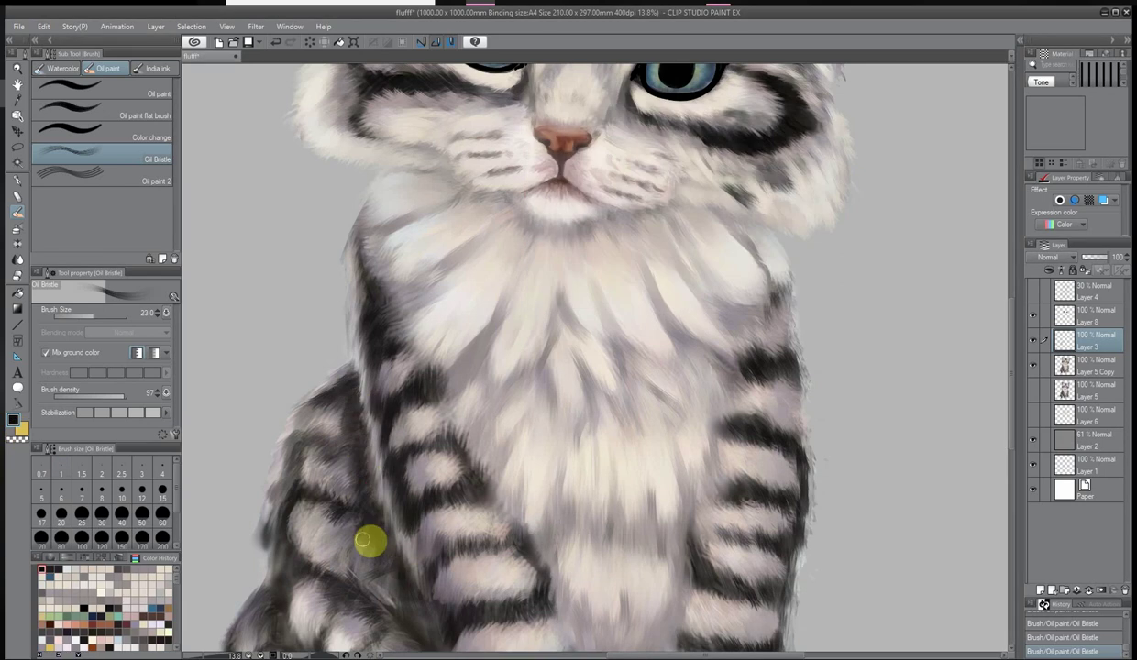
scroll(367, 540, "down", 1)
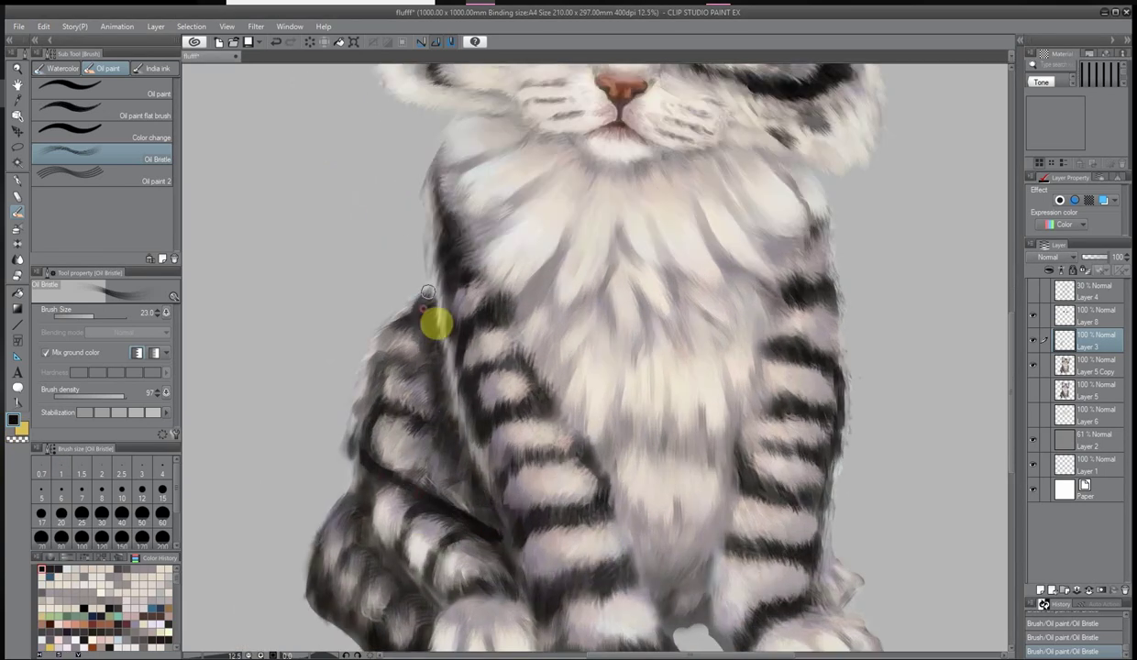
Set the brush colour to dark purplish gray 393745 and shade the gaps between the chest tufts up to the right-hand shoulder
left_click(429, 373, "alt")
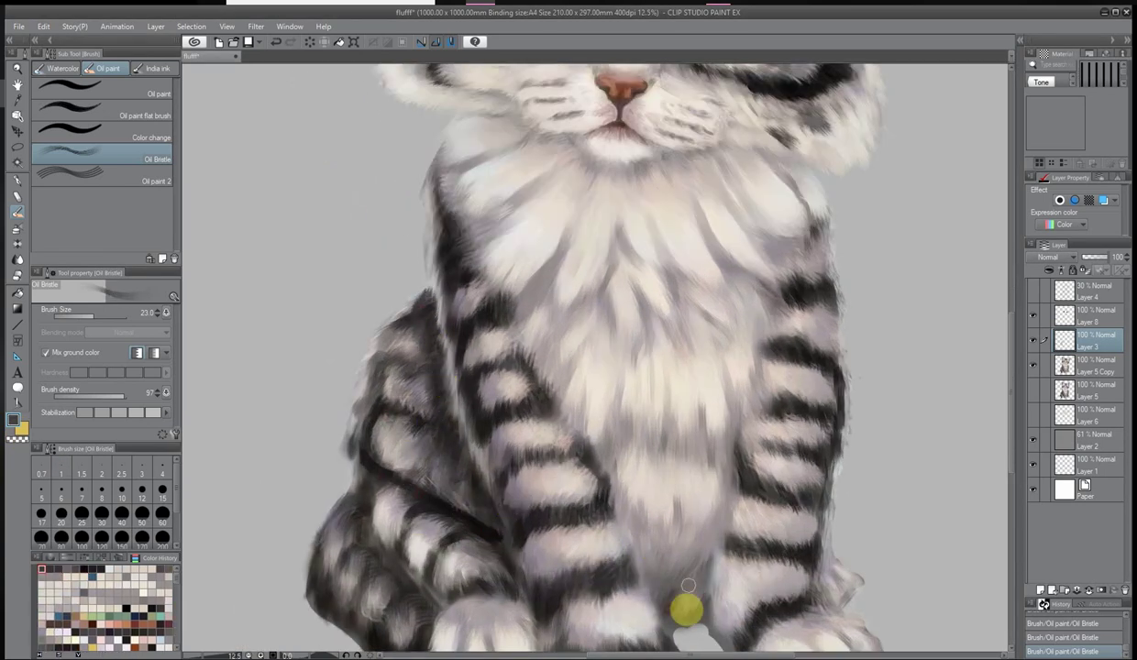
scroll(565, 117, "down", 1)
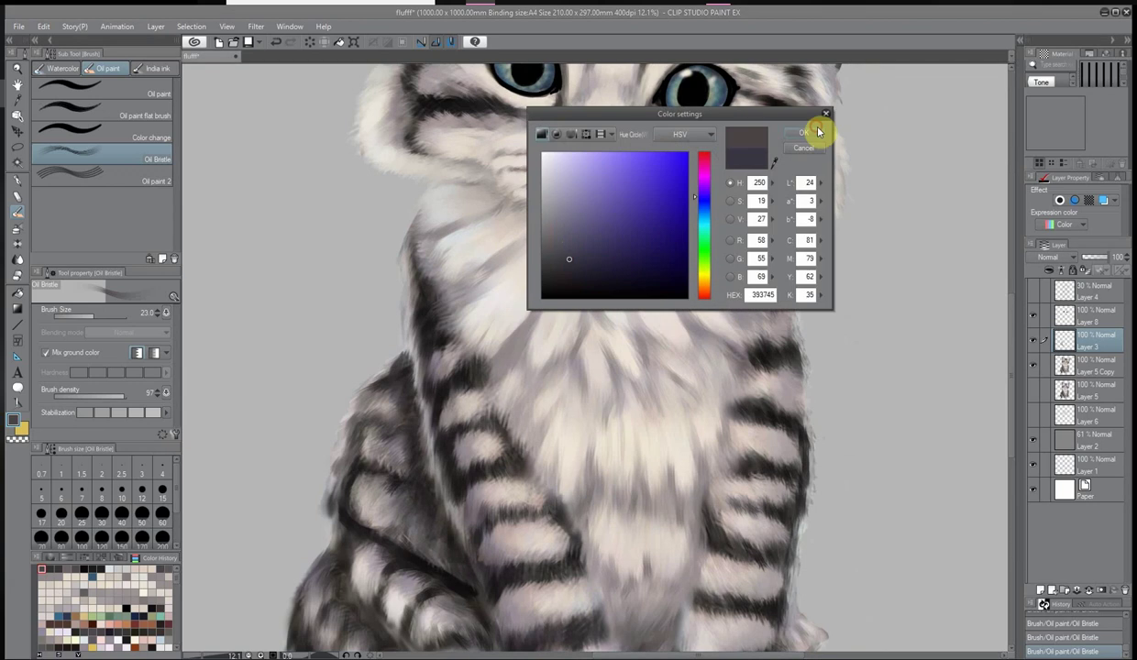
left_click(807, 124)
left_click_drag(676, 376, 767, 259)
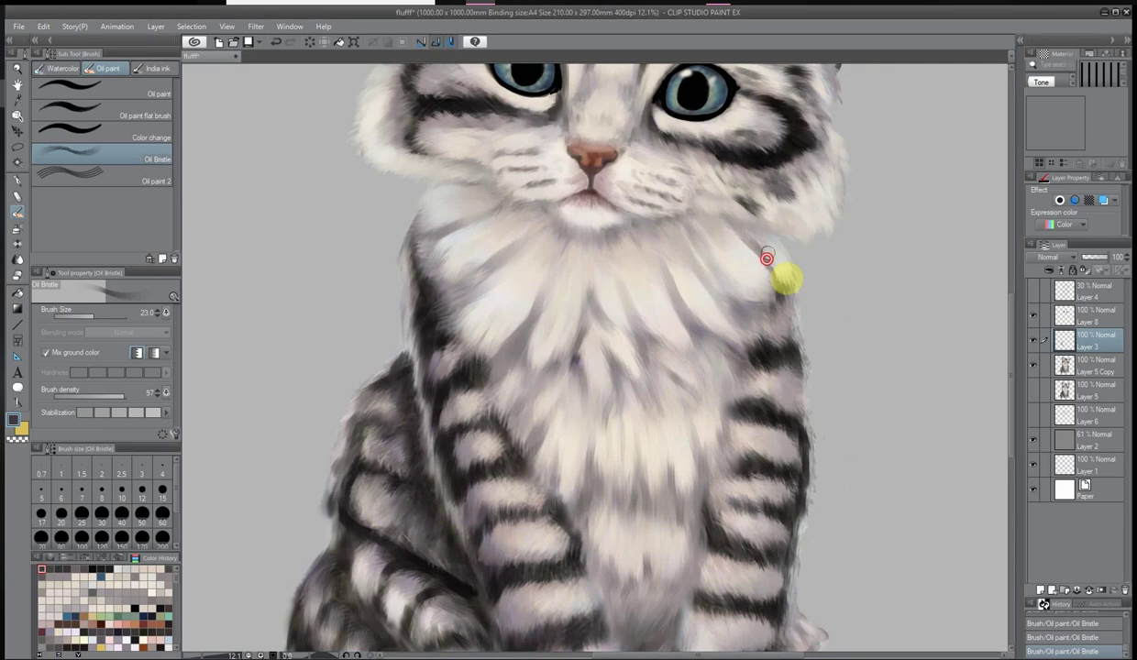
Paint lighter Oil Bristle fur strokes under the chin, across the upper chest and along the right-hand shoulder, using tones sampled from the fur
left_click_drag(537, 211, 650, 198)
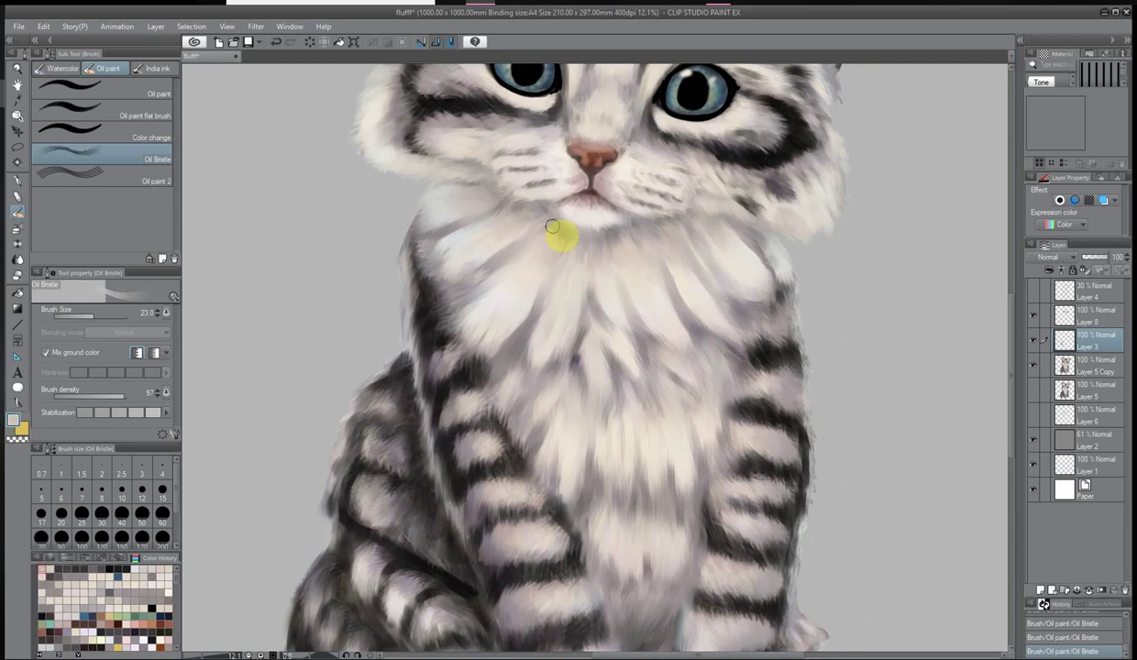
left_click_drag(532, 289, 601, 258)
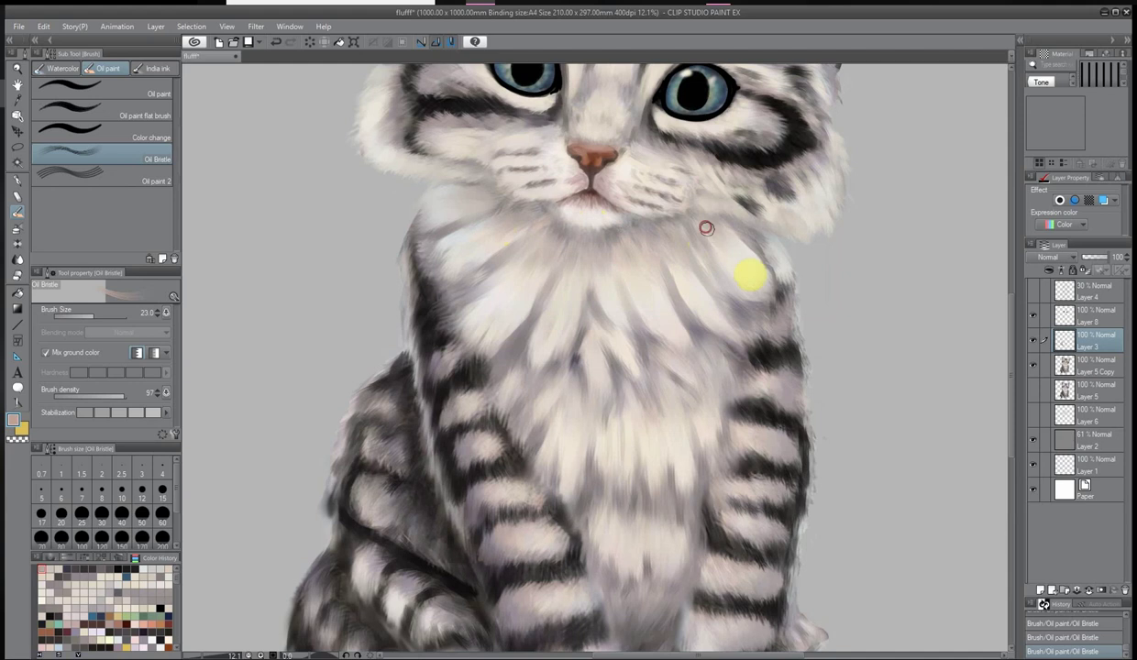
left_click(792, 310, "alt")
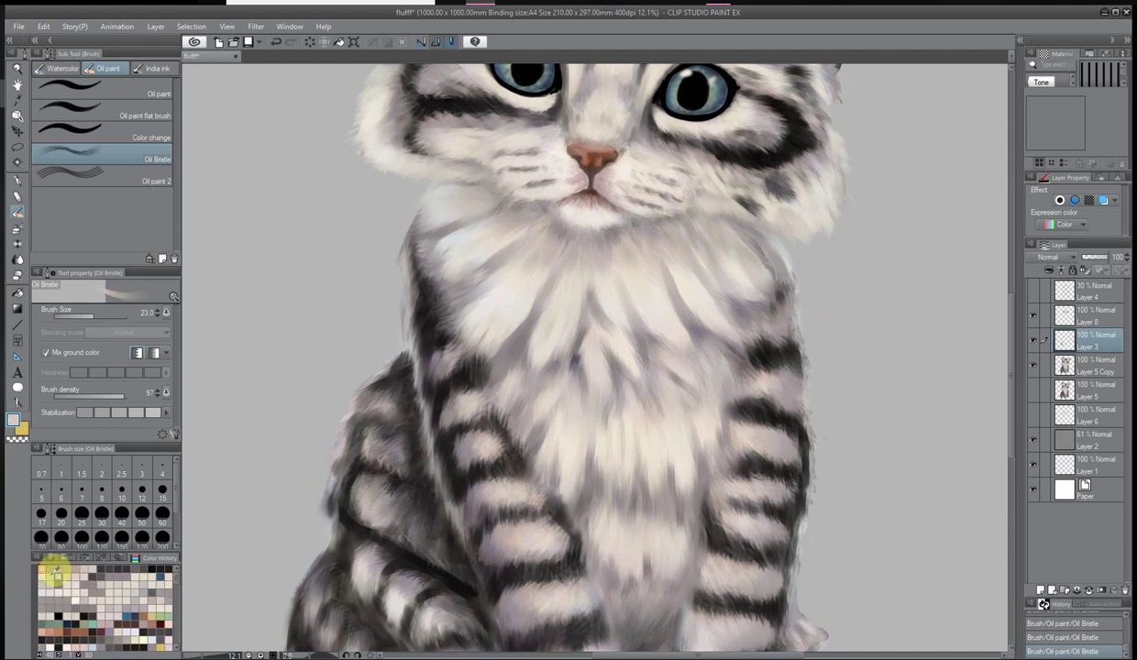
left_click_drag(747, 243, 807, 301)
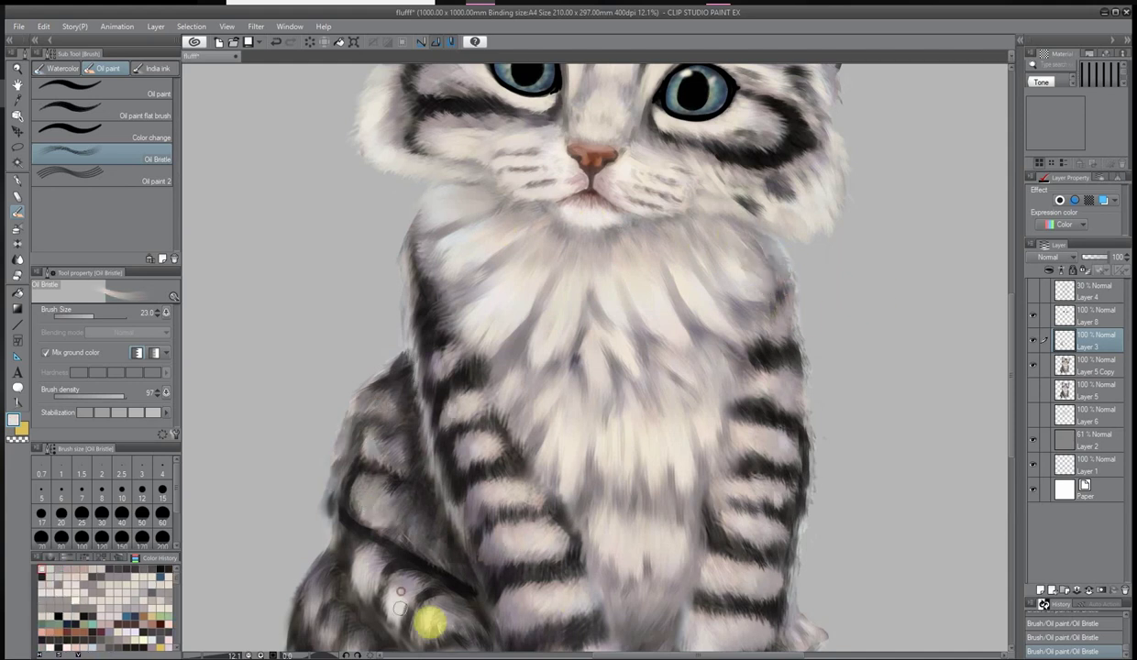
Merge Layer 3 into Layer 5 Copy and add a new raster layer for painting in a warm cream colour
scroll(321, 530, "down", 1)
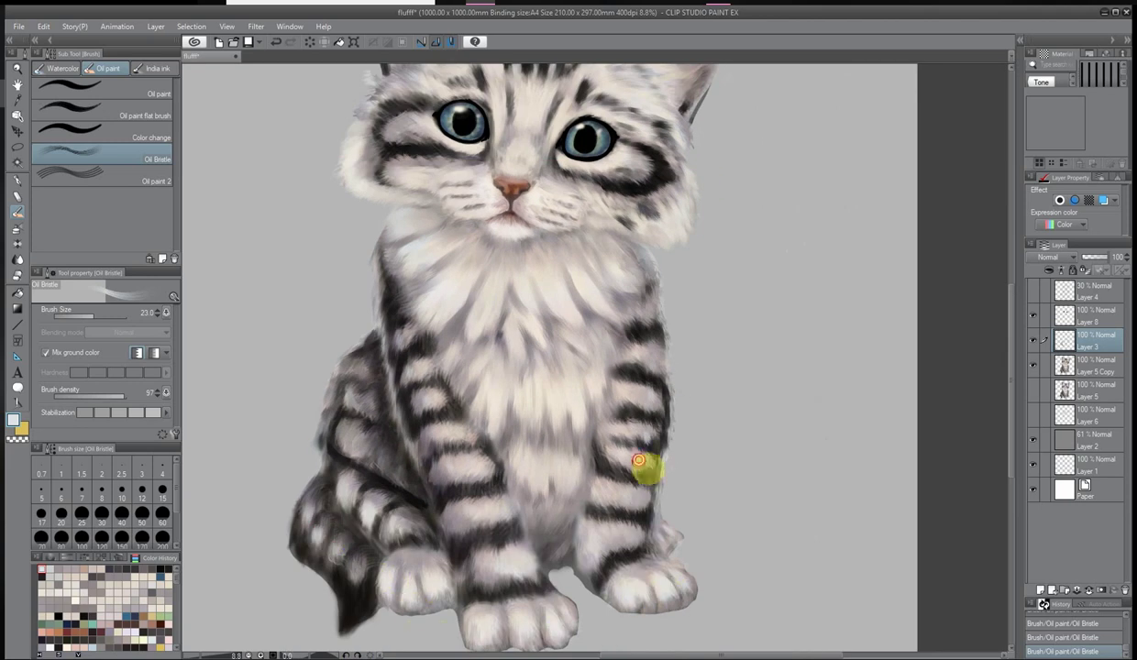
scroll(496, 313, "down", 1)
scroll(500, 314, "down", 1)
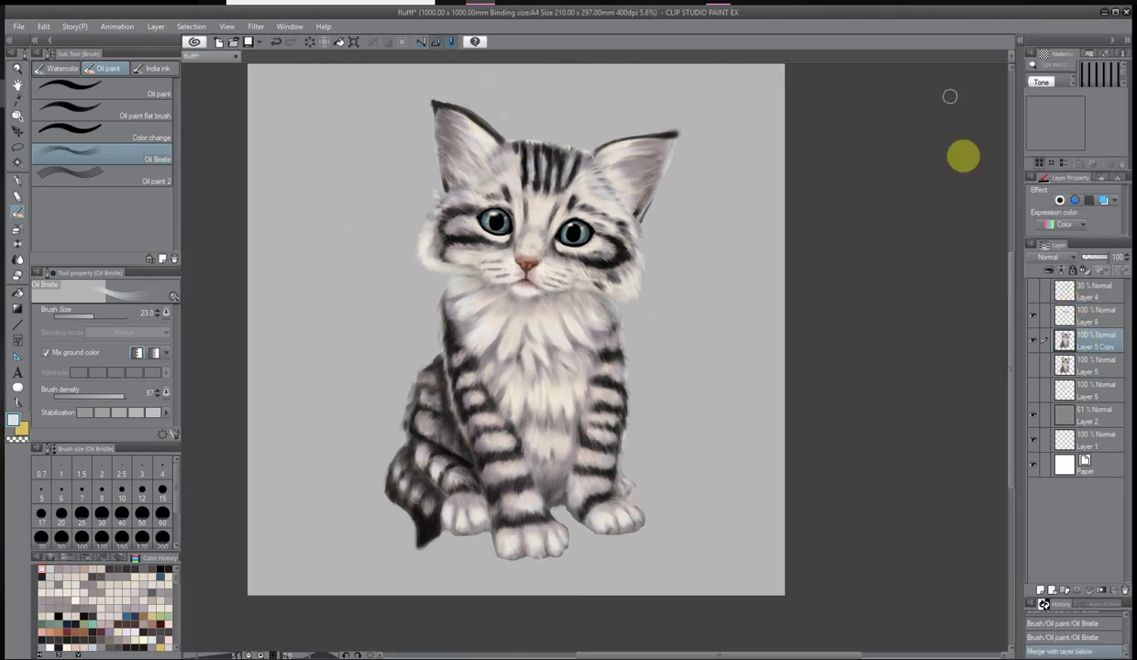
key("ctrl+e")
scroll(552, 221, "up", 3)
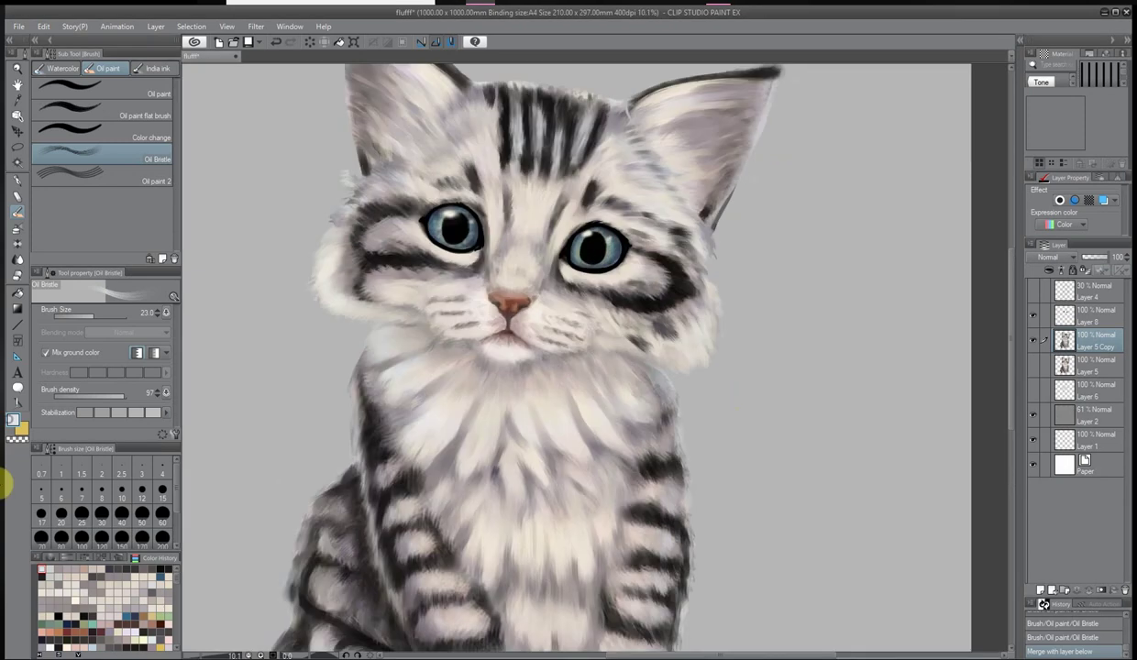
left_click(817, 147)
key("ctrl+shift+n")
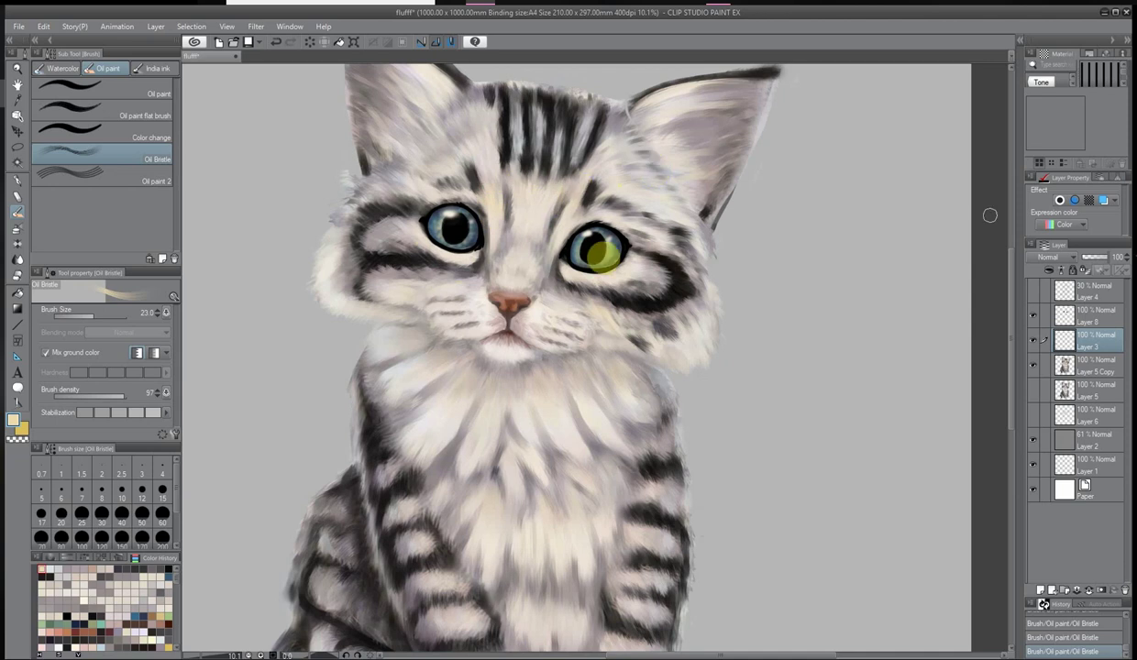
Paint warm cream Oil Bristle strokes at size 23 over the kitten's face, chest and front legs
scroll(990, 214, "up", 1)
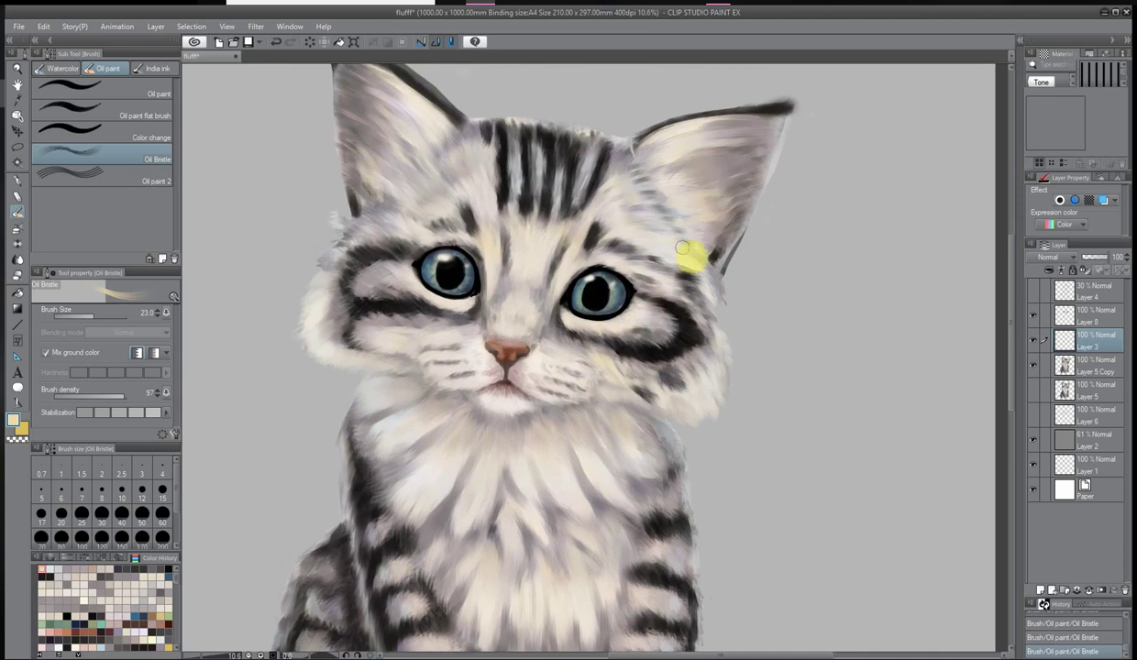
scroll(262, 373, "down", 2)
scroll(381, 386, "up", 4)
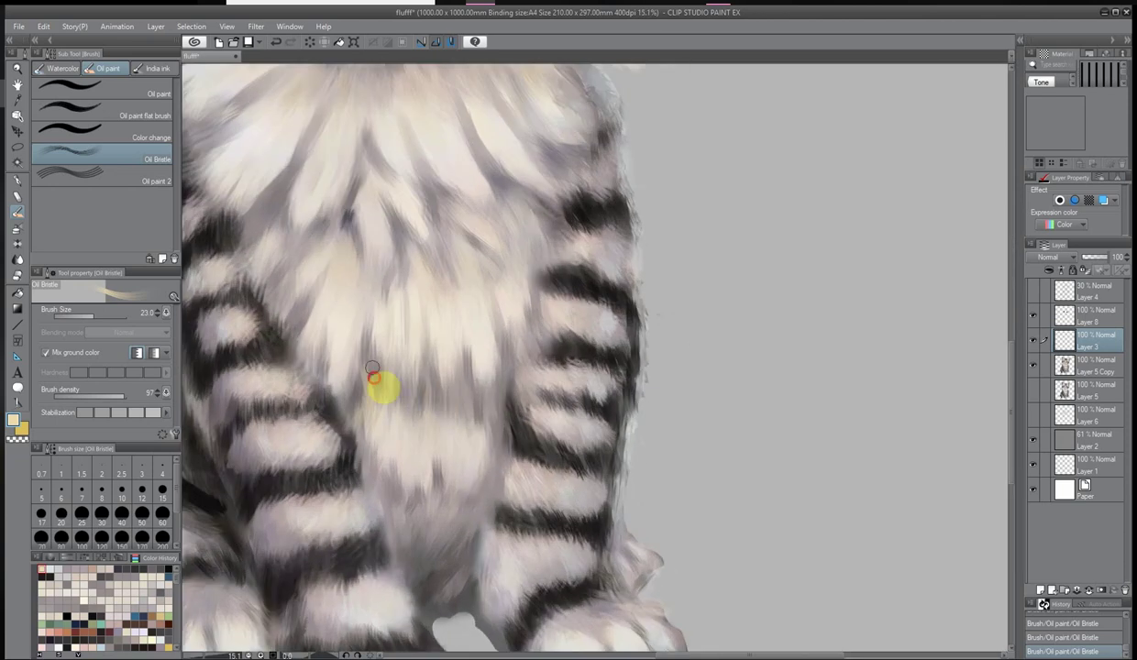
scroll(484, 516, "down", 1)
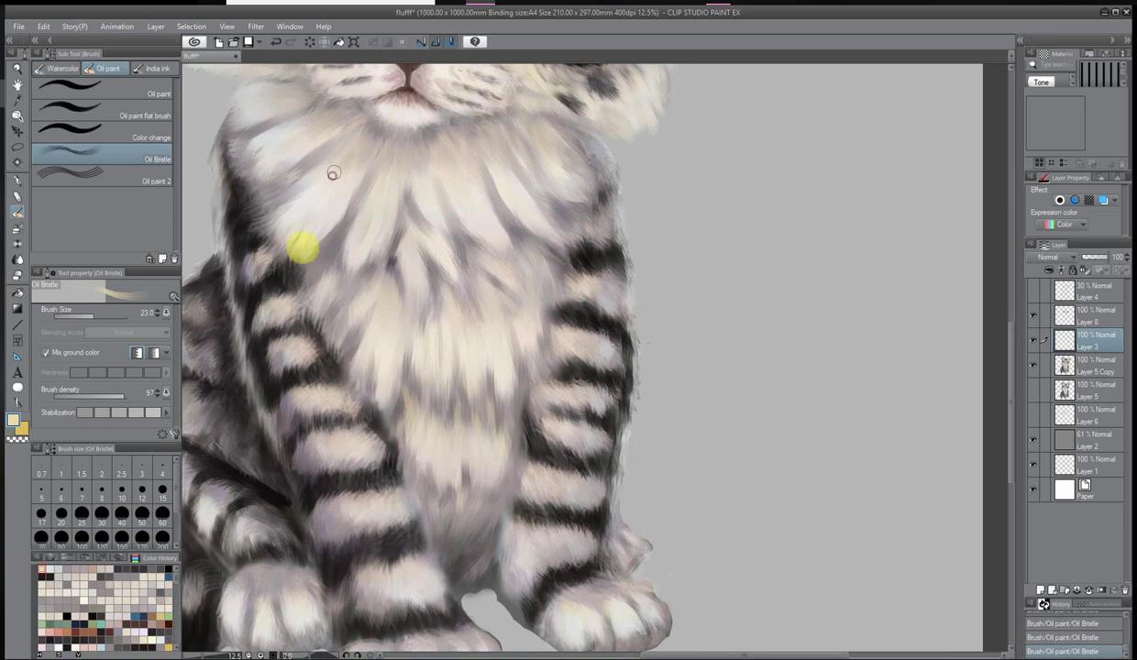
scroll(530, 117, "up", 2)
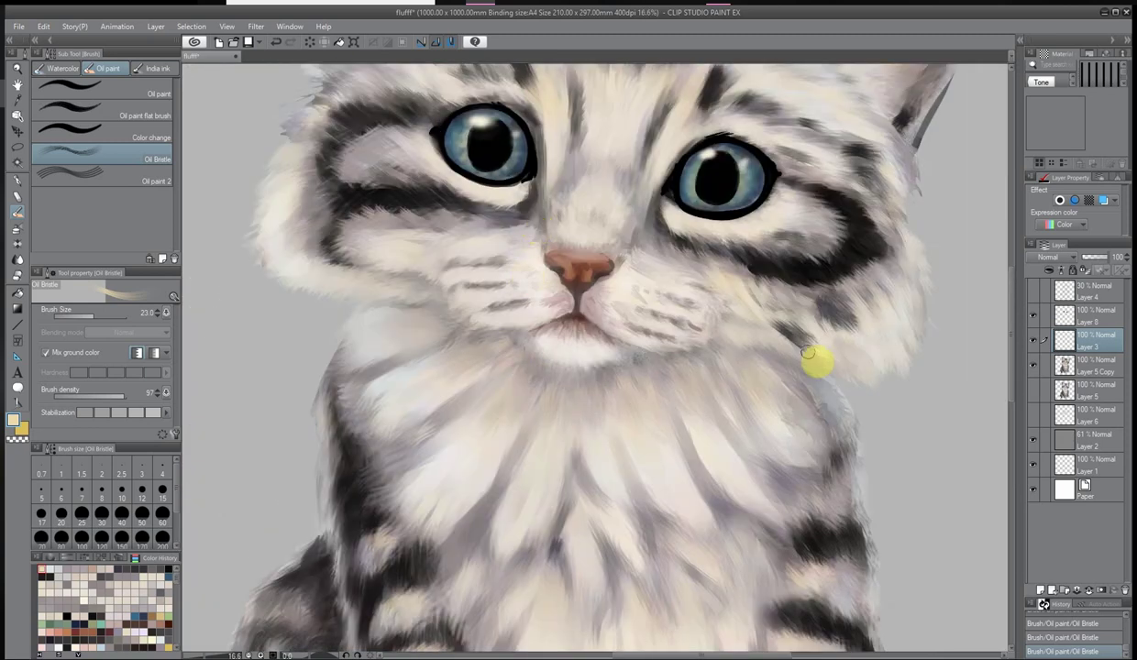
scroll(563, 304, "down", 5)
Set the cream fur layer's opacity to 55%, merge it with the layer below and create a new raster layer
left_click(1098, 260)
right_click(1038, 338)
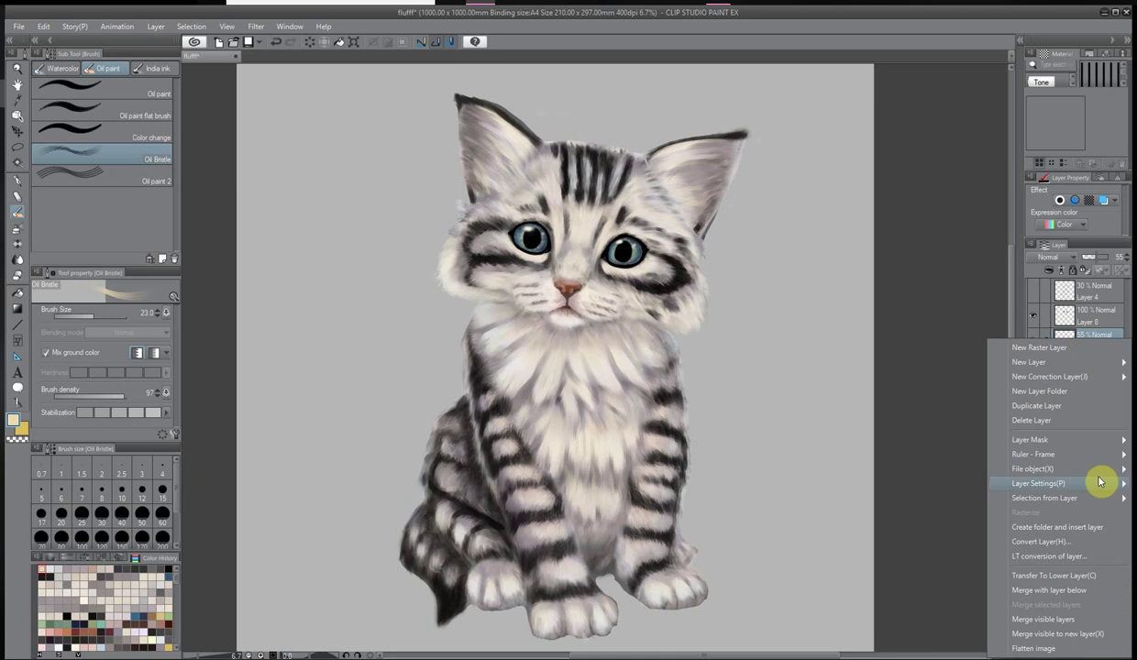
left_click(1097, 477)
left_click(1039, 590)
Add more warm cream Oil Bristle strokes to the chest, striped legs, haunch and face on the new layer
scroll(480, 527, "up", 1)
scroll(480, 527, "up", 2)
mouse_move(431, 258)
left_mouse_down()
mouse_move(445, 332)
mouse_move(481, 292)
left_mouse_up()
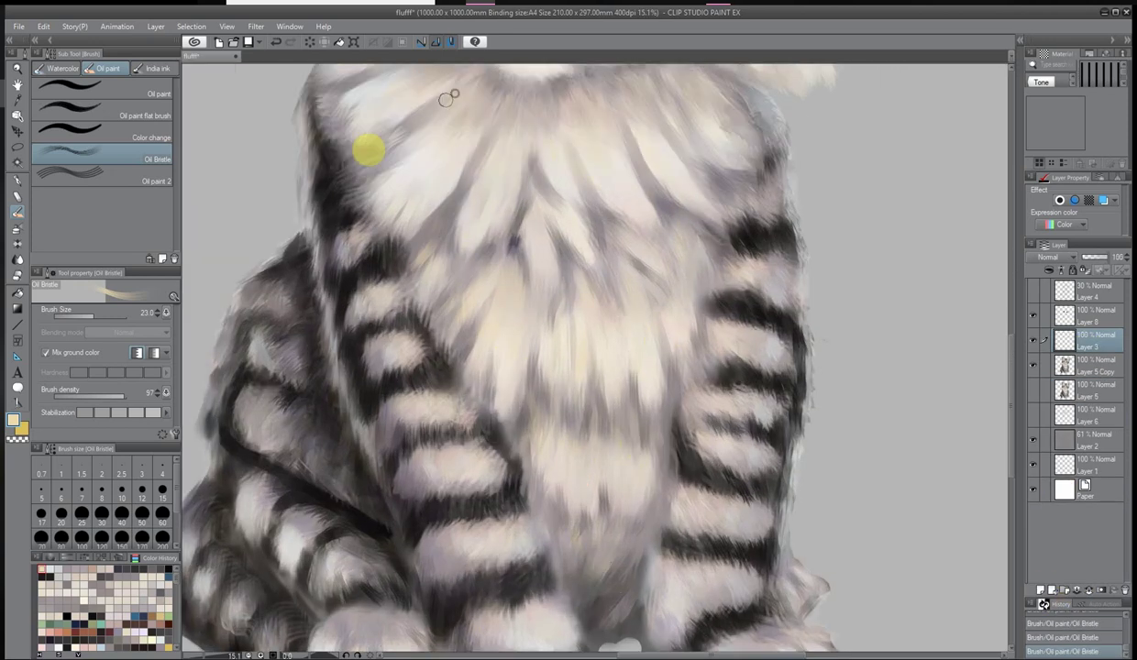
scroll(358, 249, "down", 3)
scroll(535, 424, "up", 2)
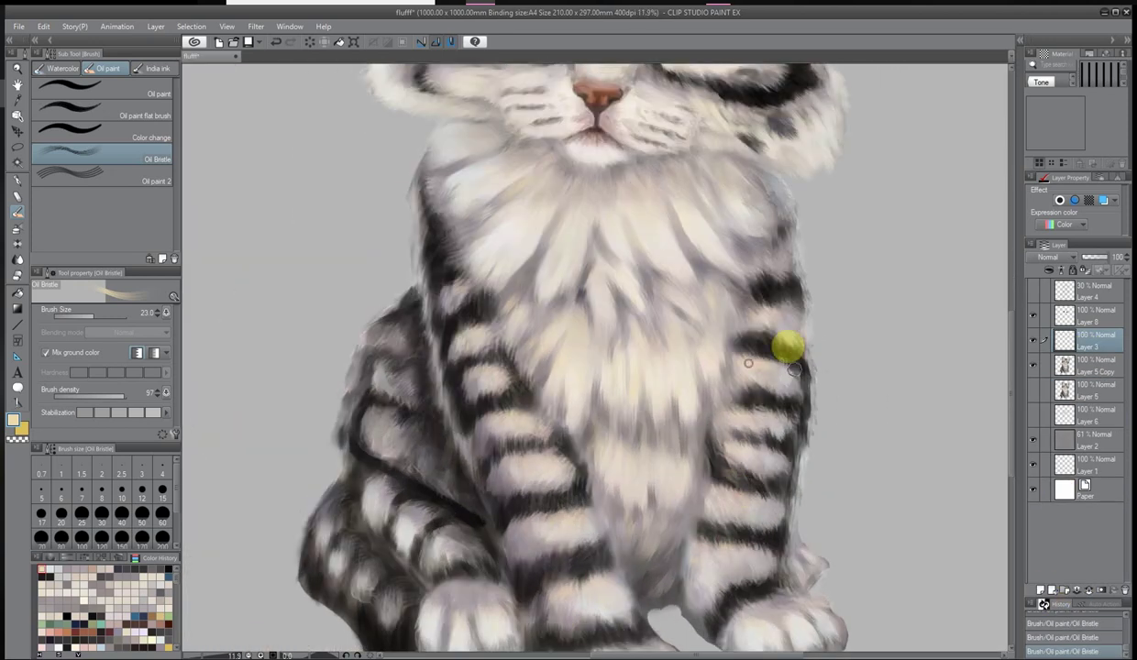
mouse_move(748, 363)
left_mouse_down()
mouse_move(380, 431)
mouse_move(340, 544)
left_mouse_up()
scroll(515, 613, "down", 3)
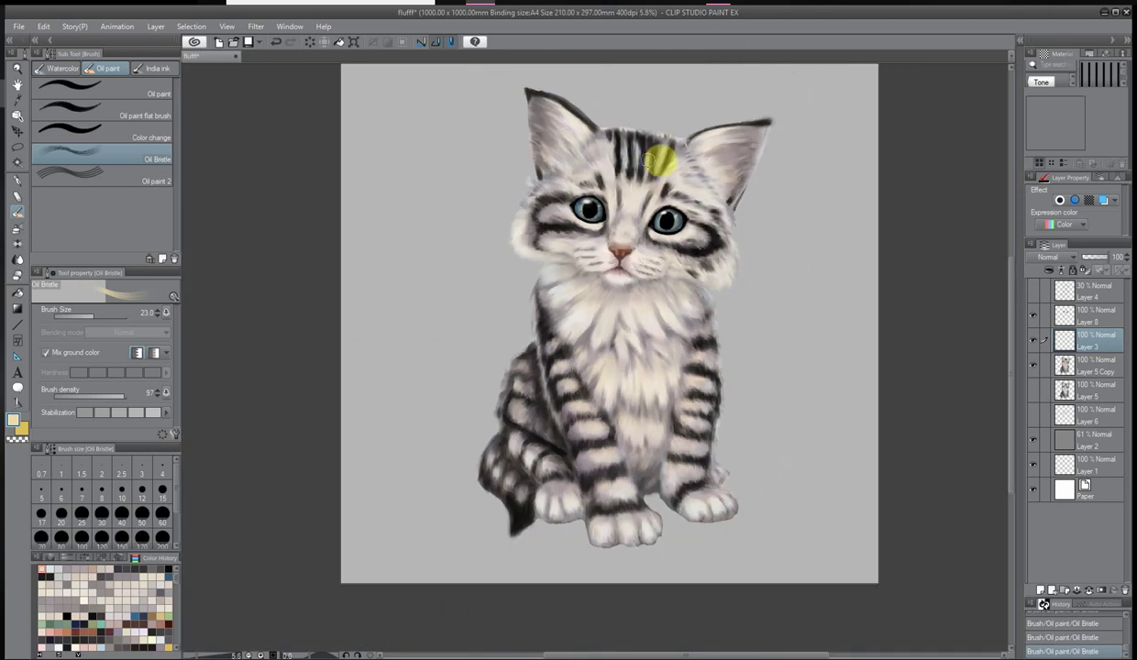
scroll(502, 285, "up", 3)
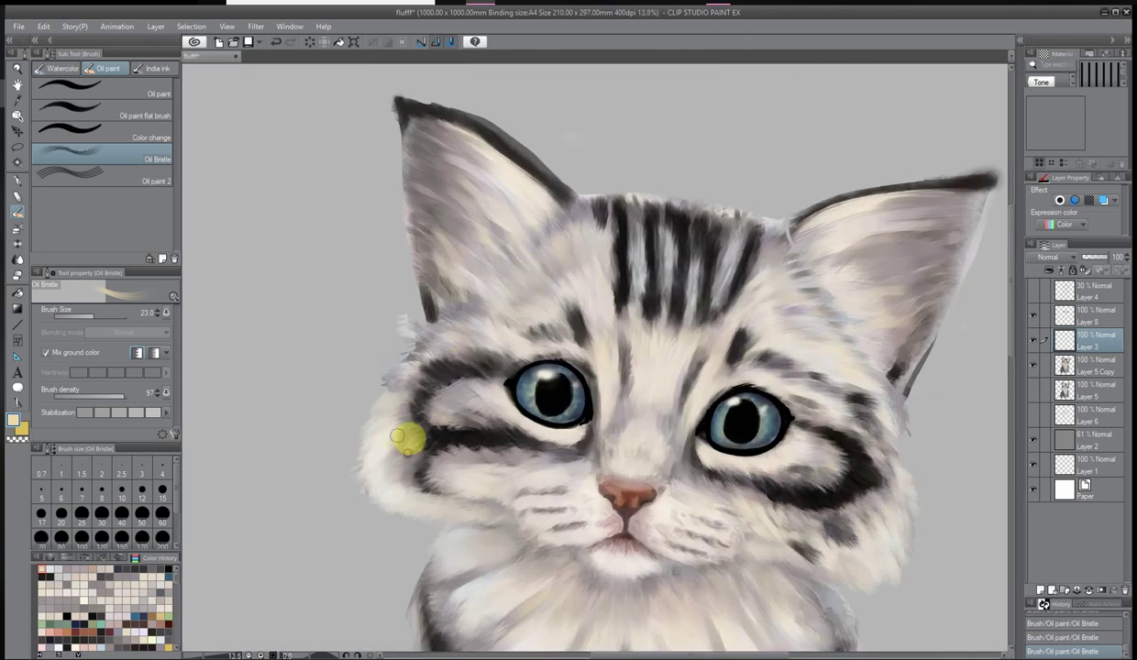
Set the cream fur layer's opacity to 70% and merge it into Layer 5 Copy
scroll(433, 388, "down", 3)
left_click(1082, 257)
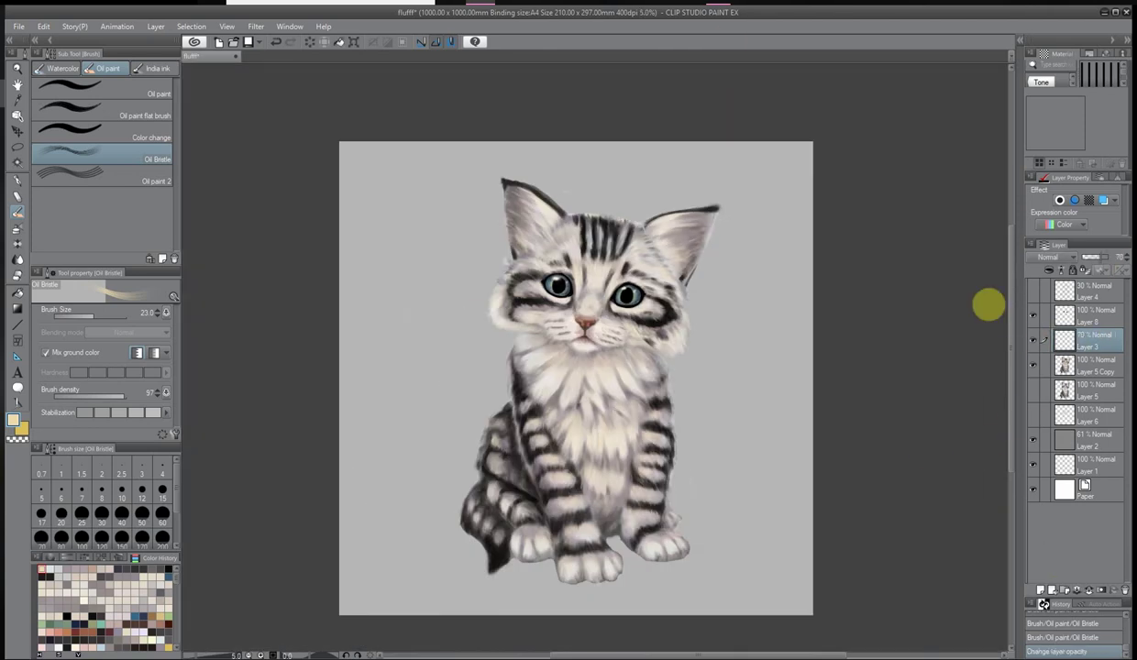
key("ctrl+z")
key("ctrl+z")
key("ctrl+z")
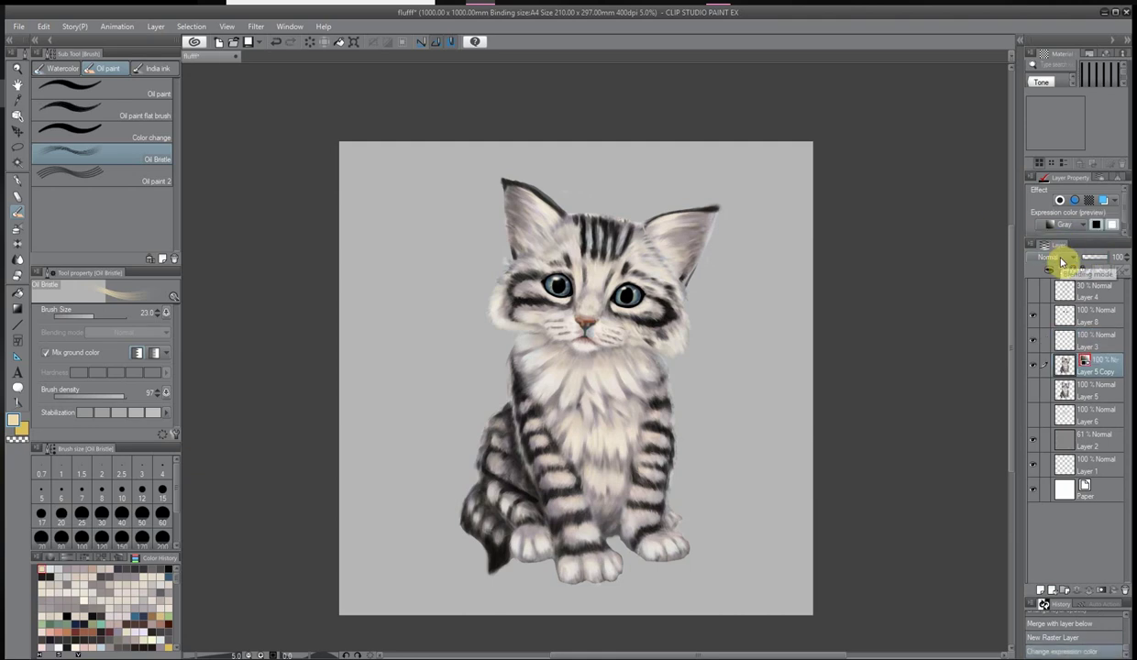
Shade beneath the left-hand cheek, muzzle and chin with gray Oil Bristle strokes on a new raster layer above Layer 5 Copy
left_click(226, 25)
mouse_move(303, 40)
left_click(465, 119)
scroll(322, 106, "up", 2)
scroll(800, 369, "down", 2)
scroll(821, 377, "up", 1)
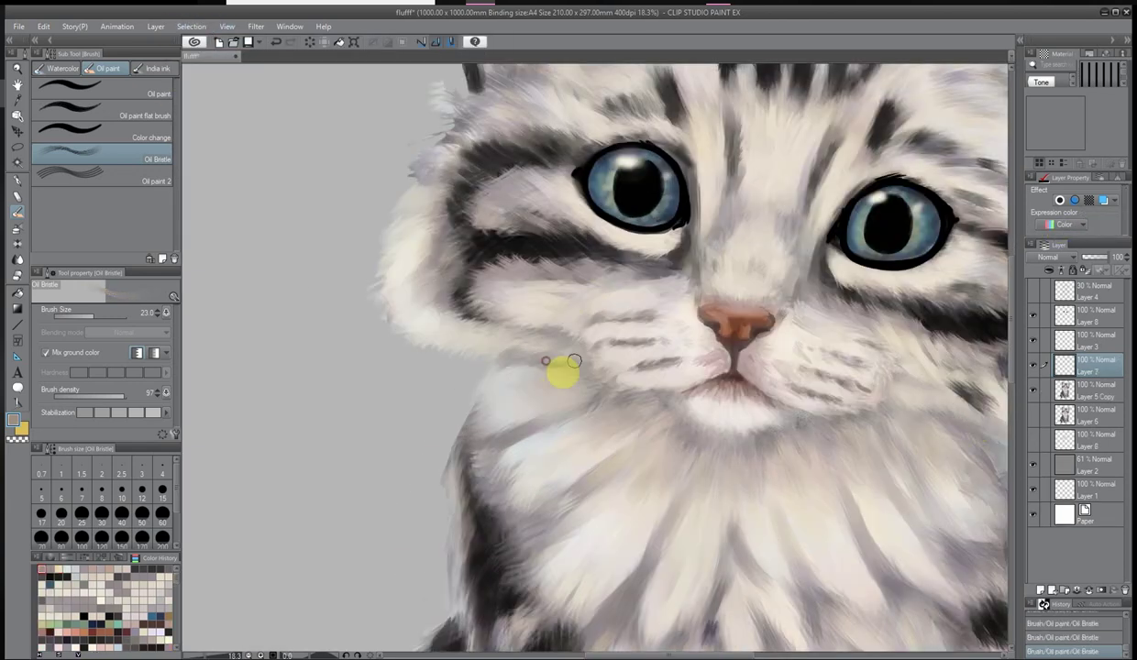
mouse_move(546, 362)
left_mouse_down()
mouse_move(500, 368)
mouse_move(595, 355)
mouse_move(499, 362)
mouse_move(518, 395)
mouse_move(532, 371)
mouse_move(601, 368)
left_mouse_up()
key("ctrl+0")
scroll(507, 355, "up", 3)
mouse_move(507, 355)
left_mouse_down()
mouse_move(451, 359)
mouse_move(500, 396)
left_mouse_up()
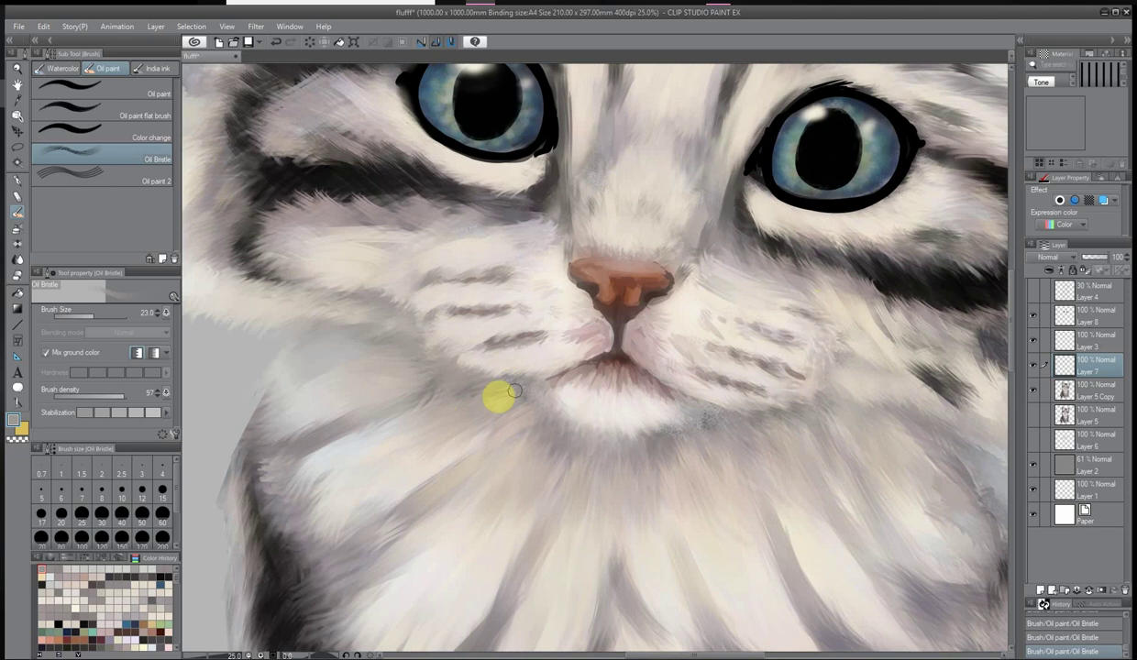
Darken the inside of both ears with dark gray-brown strokes and add pale fur along the left-hand ear's inner edge
key("ctrl+0")
scroll(769, 323, "up", 2)
scroll(672, 213, "down", 3)
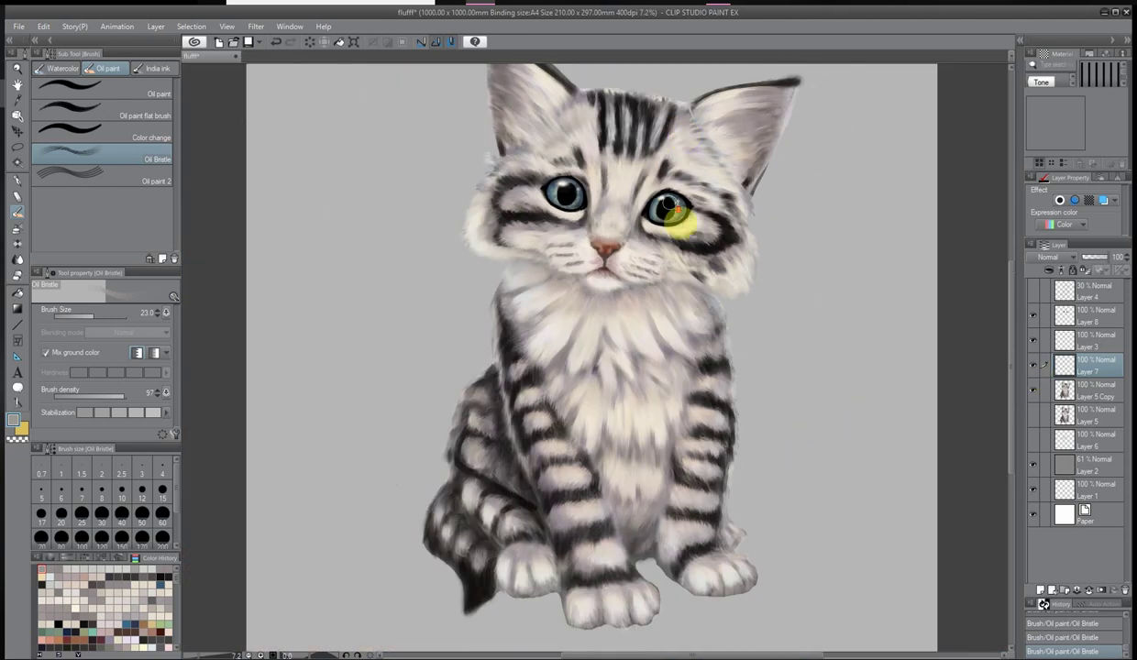
scroll(678, 220, "up", 2)
left_click(609, 236)
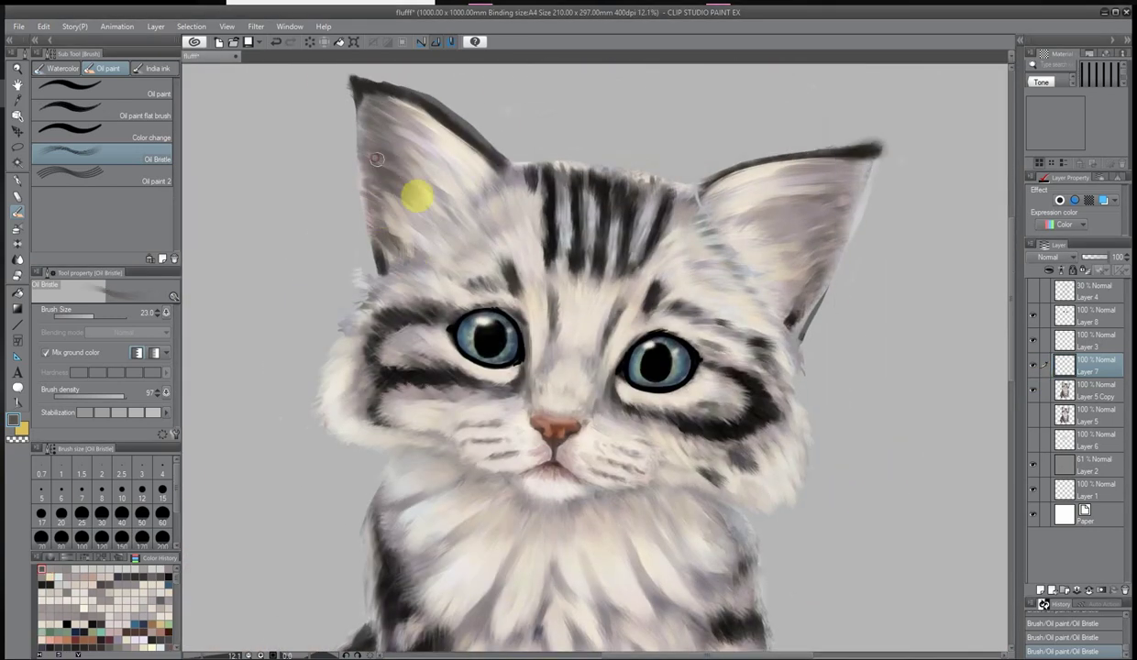
mouse_move(417, 196)
left_mouse_down()
mouse_move(370, 139)
mouse_move(406, 223)
left_mouse_up()
mouse_move(761, 201)
left_mouse_down()
mouse_move(827, 197)
mouse_move(843, 172)
mouse_move(820, 264)
left_mouse_up()
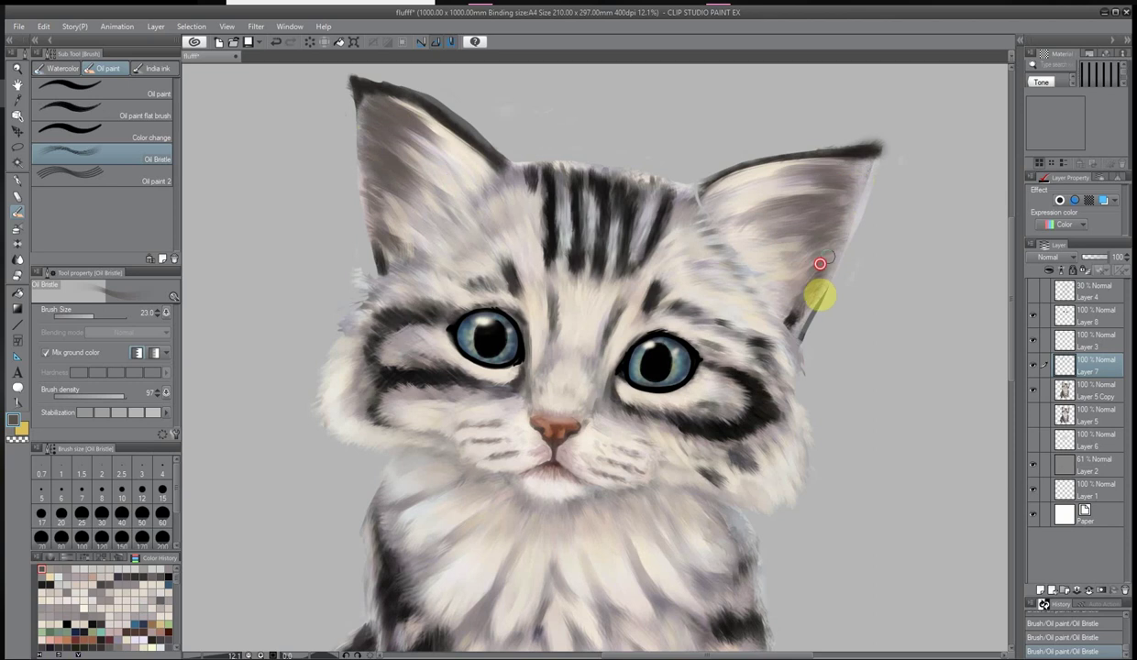
left_click(806, 316, "alt")
left_click_drag(395, 109, 456, 153)
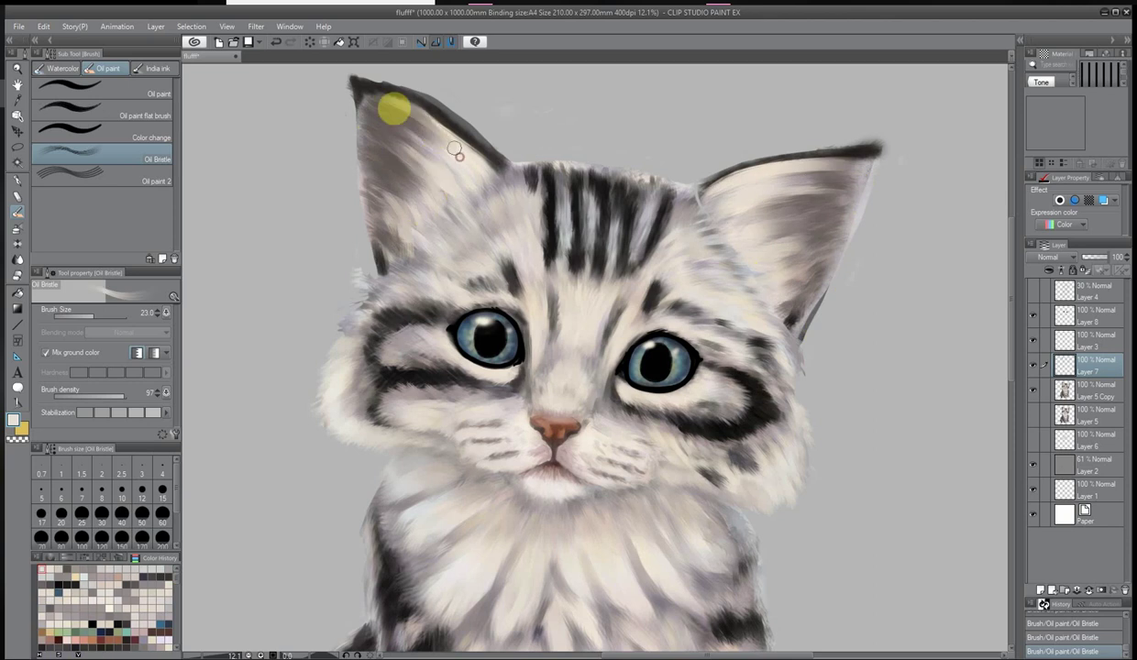
Shade and highlight the nose bridge and forehead using tones sampled from the surrounding fur
scroll(455, 152, "down", 1)
scroll(411, 343, "up", 4)
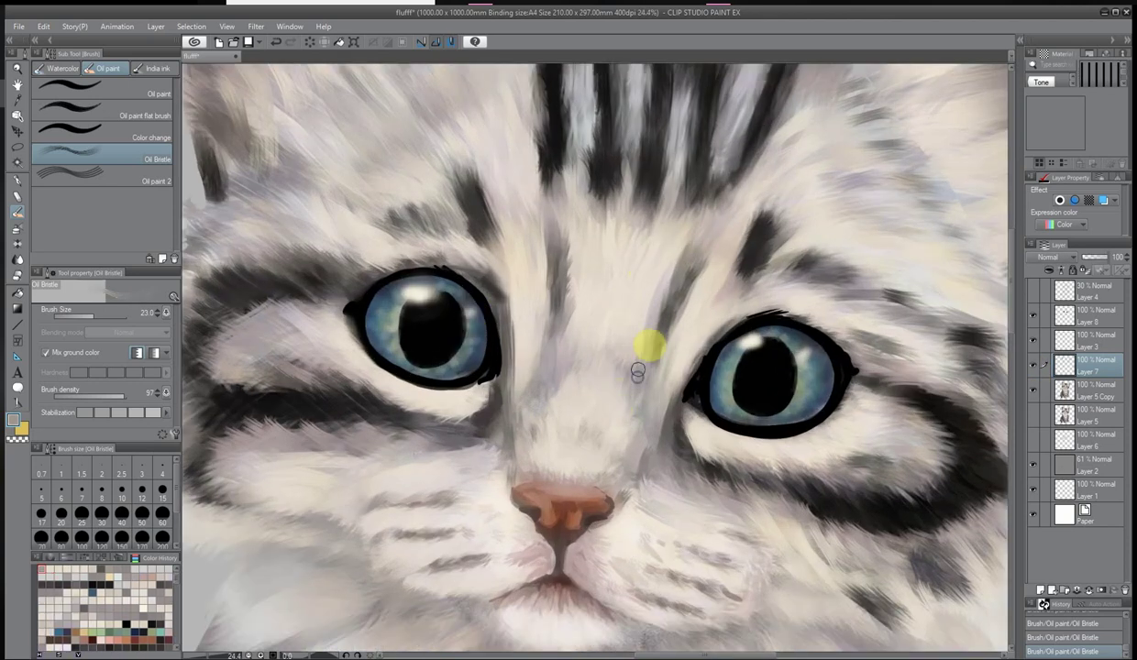
left_click(583, 378, "alt")
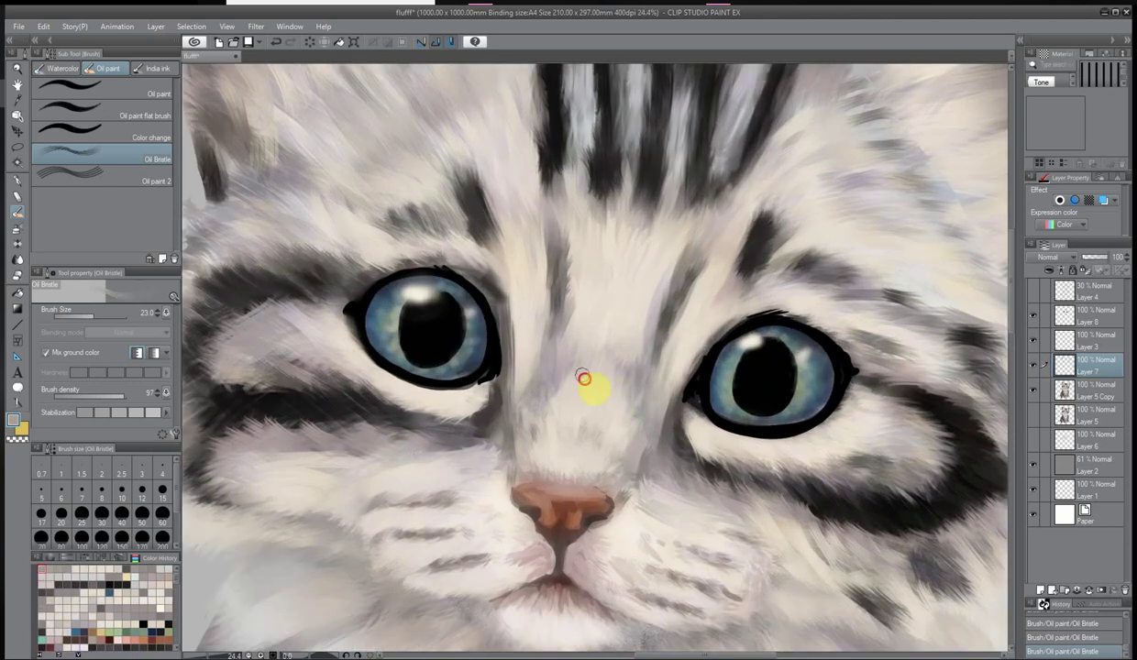
left_click(583, 303, "alt")
left_click(546, 449, "alt")
left_click(611, 470, "alt")
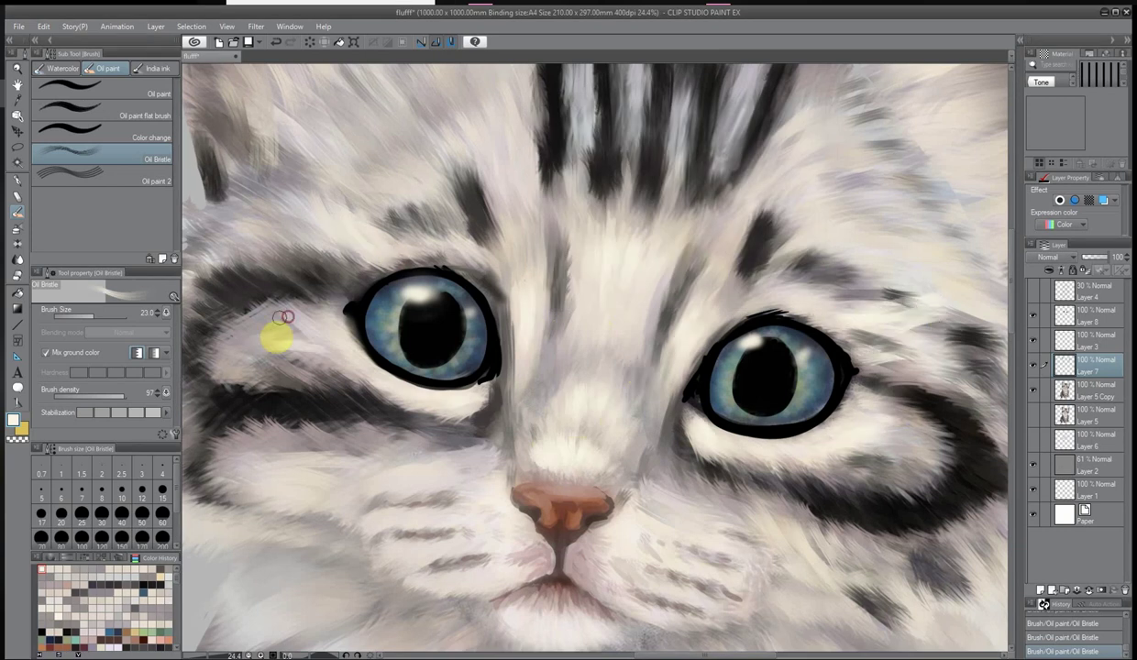
Brighten the muzzle, chin and chest tufts with near-white Oil Bristle strokes
scroll(279, 330, "down", 5)
scroll(503, 409, "up", 4)
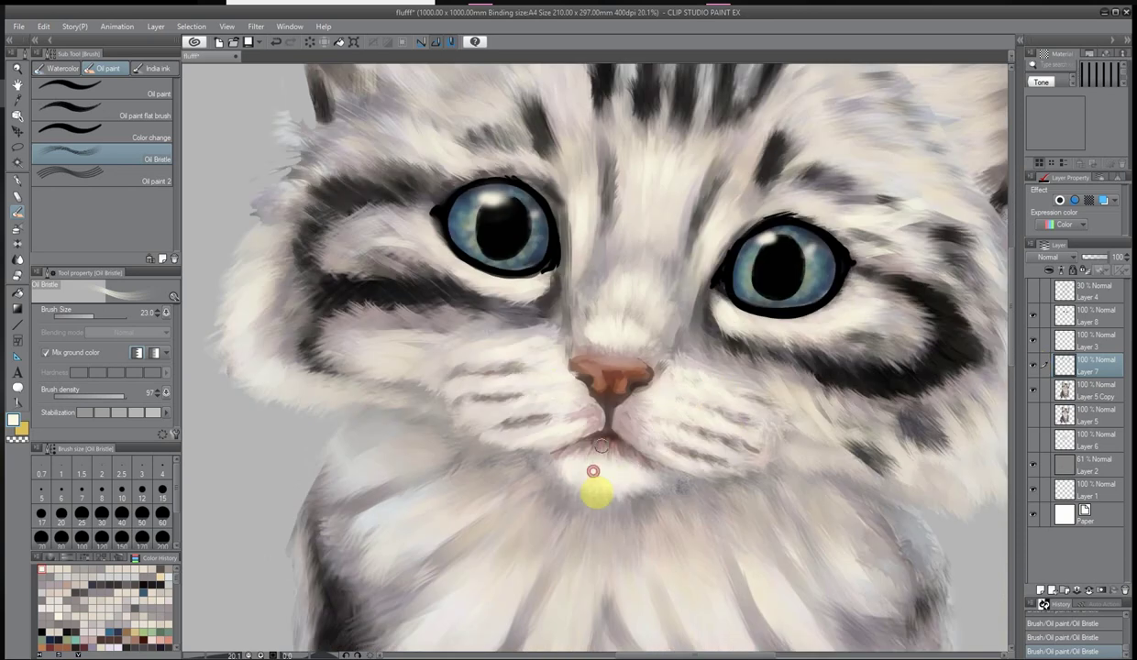
scroll(515, 368, "down", 6)
scroll(515, 368, "up", 6)
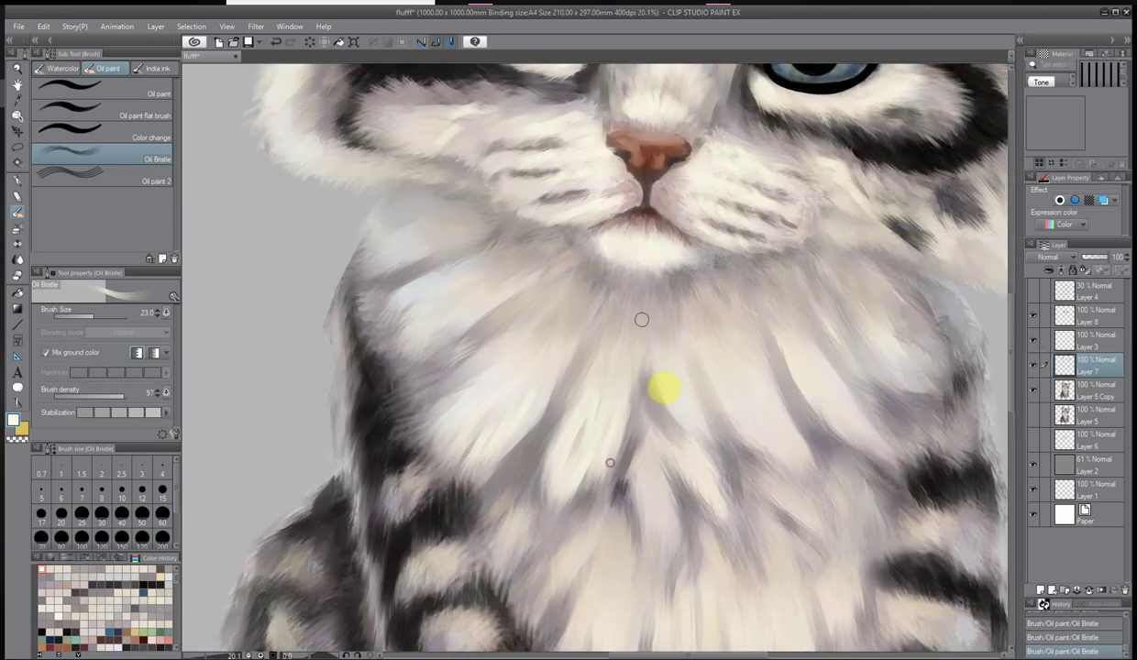
scroll(779, 523, "down", 2)
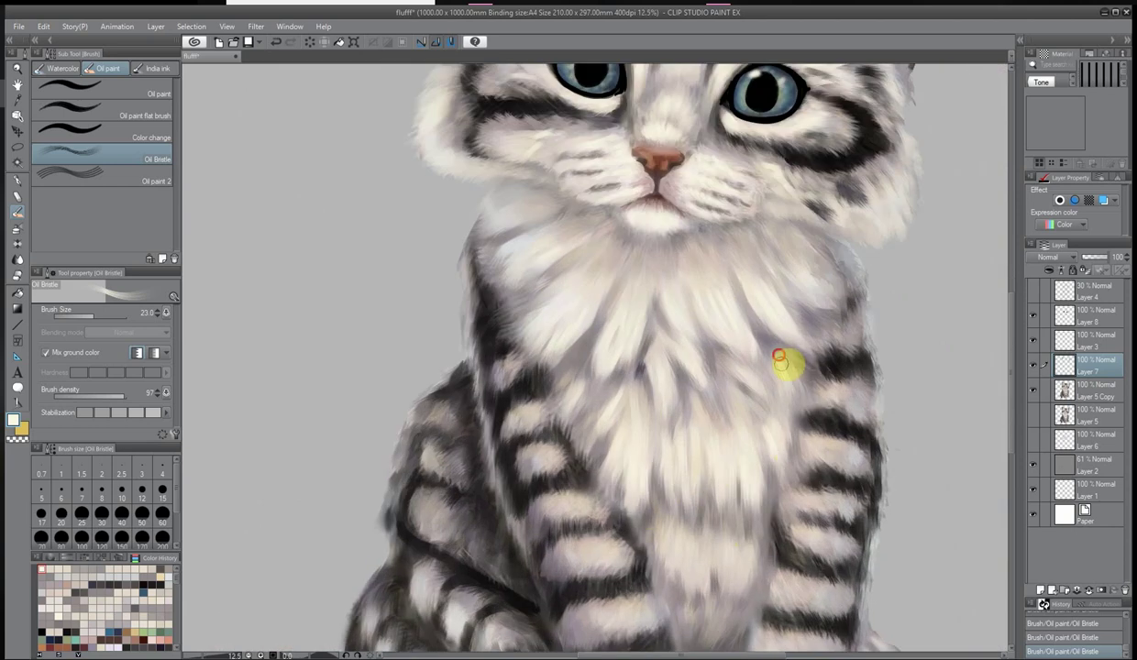
scroll(778, 321, "down", 1)
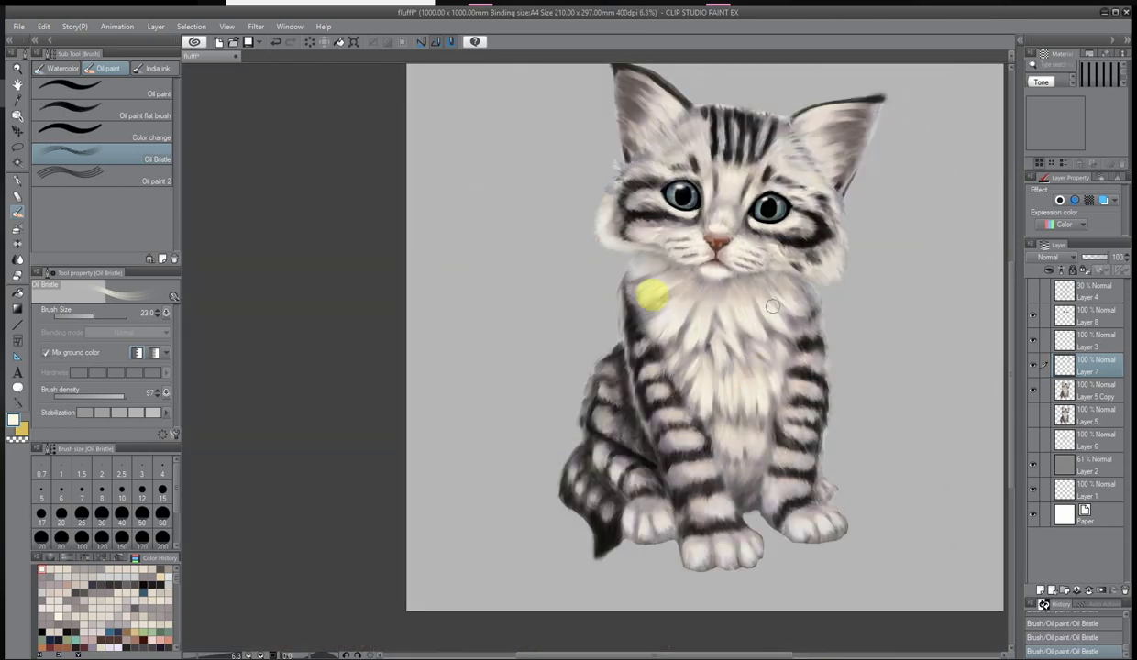
Blend the neck, shoulder and chest fur down to the lower belly with softer tones sampled from the coat
scroll(711, 262, "up", 2)
left_click_drag(741, 360, 650, 347)
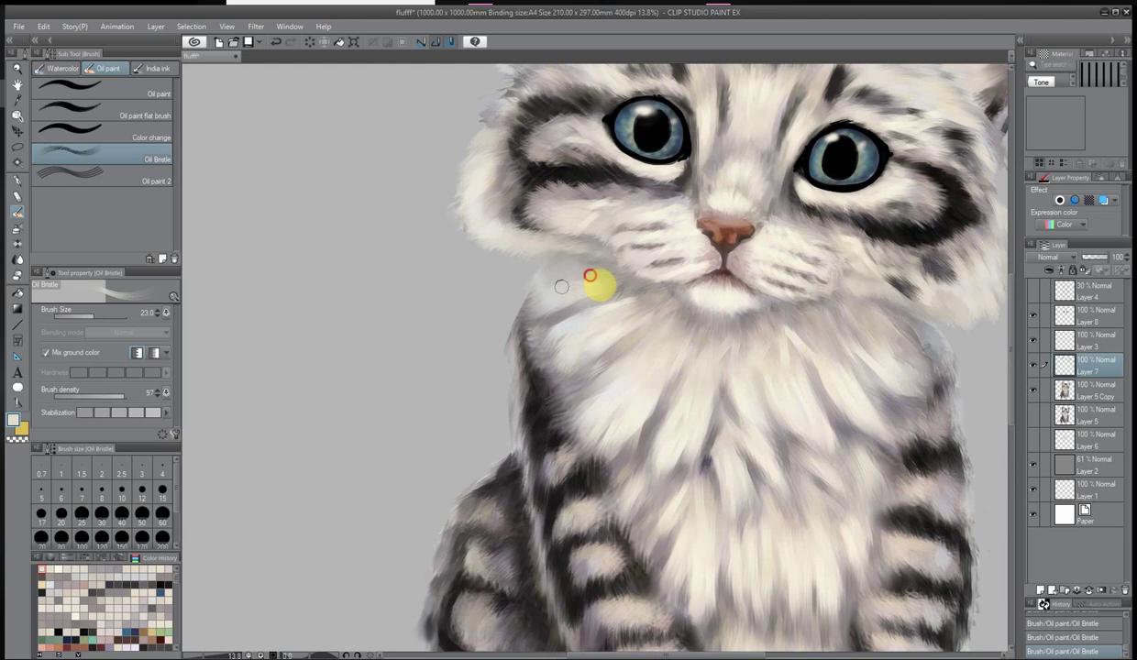
left_click_drag(759, 357, 634, 295)
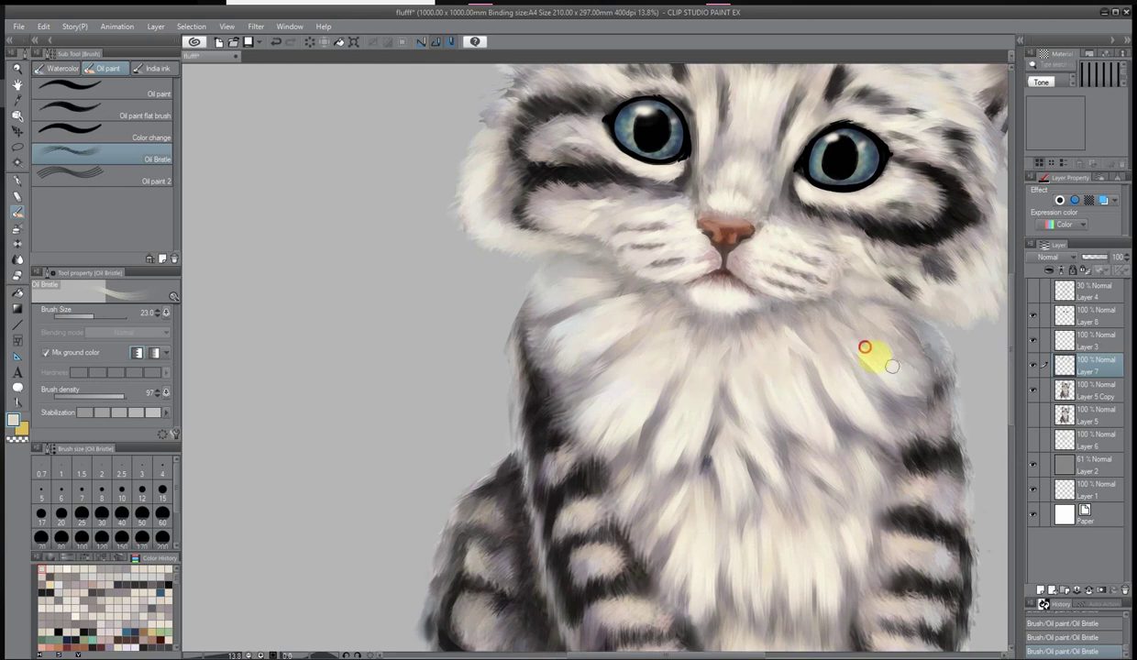
left_click(804, 297)
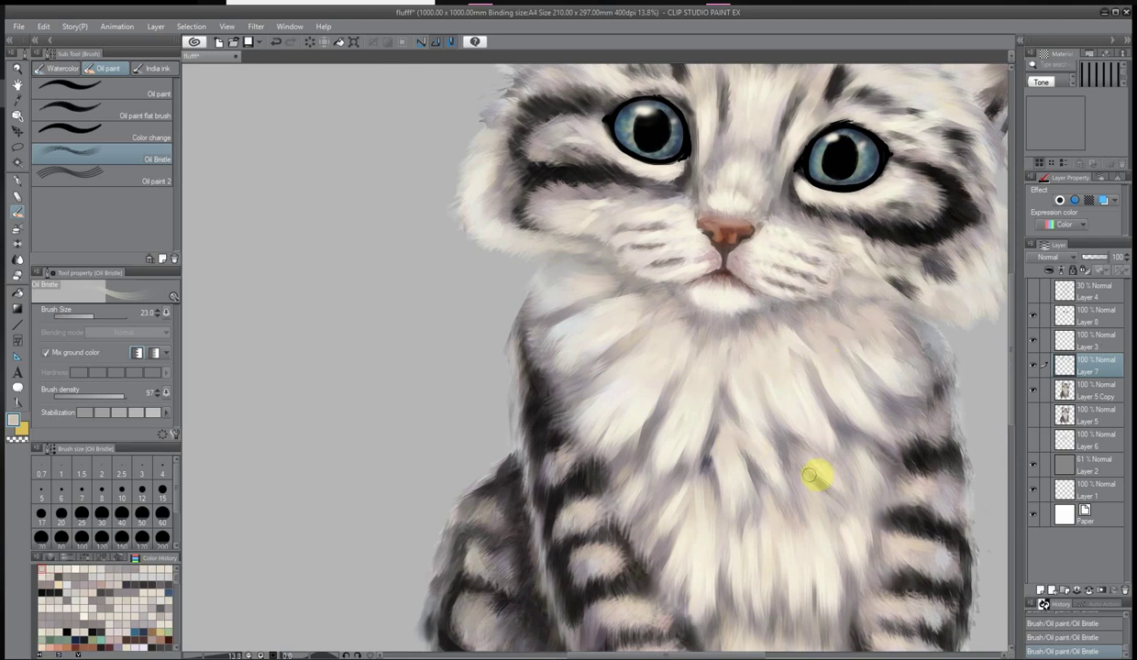
scroll(871, 541, "down", 2)
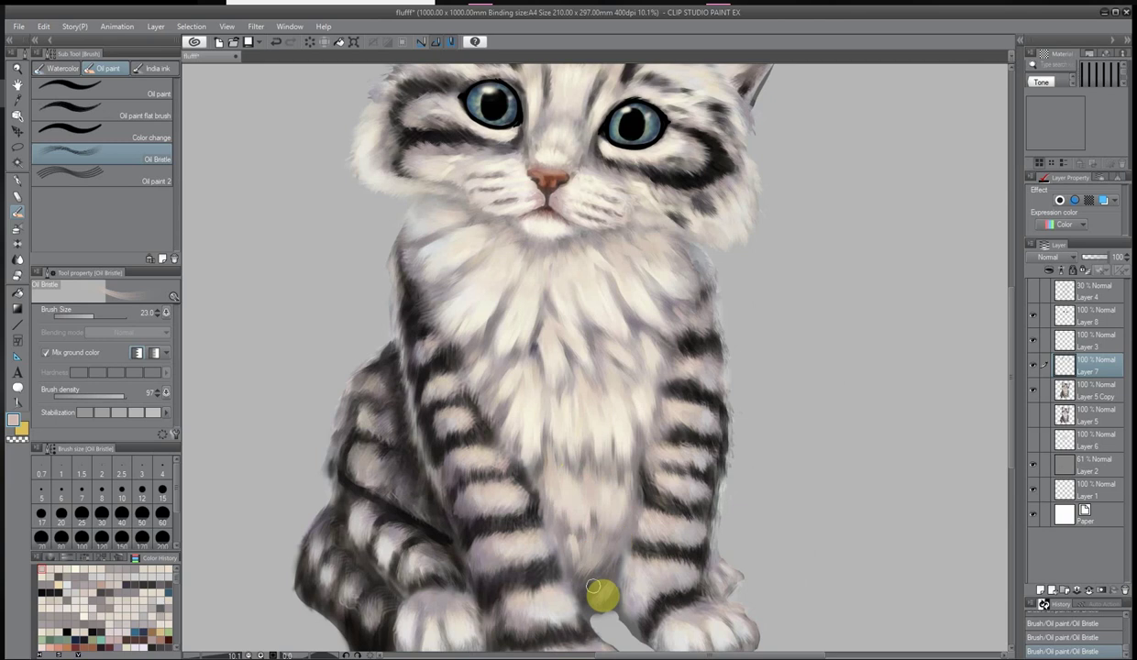
scroll(622, 380, "down", 3)
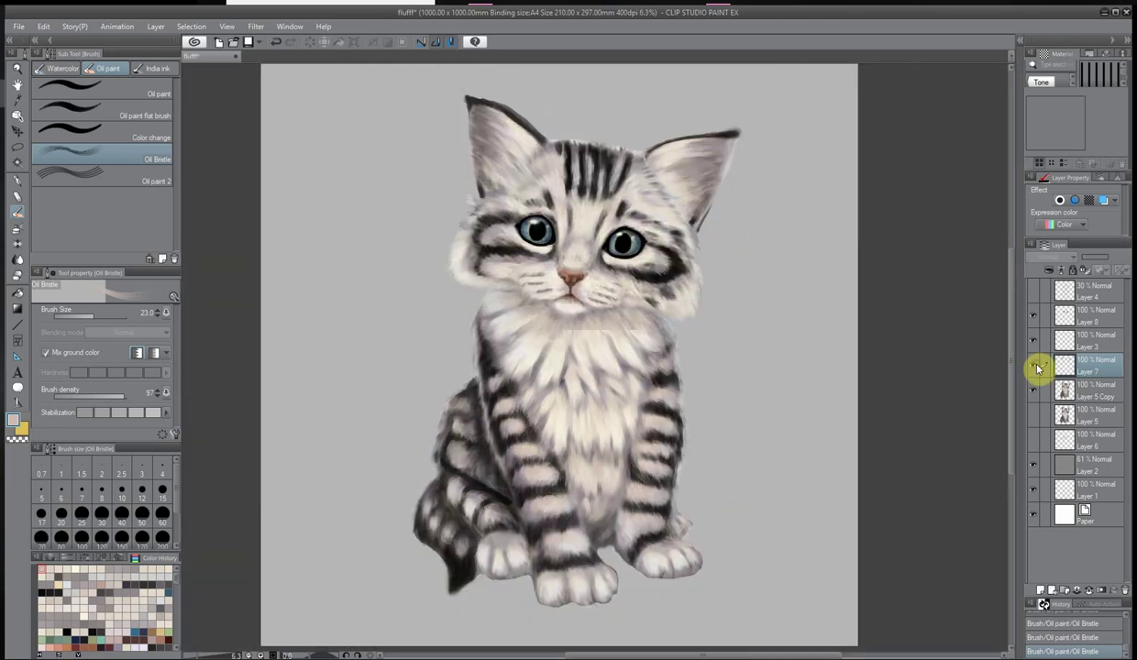
Touch up the fur around the right-hand ear and cheek and lower Layer 7's opacity
scroll(661, 122, "up", 4)
scroll(661, 122, "up", 3)
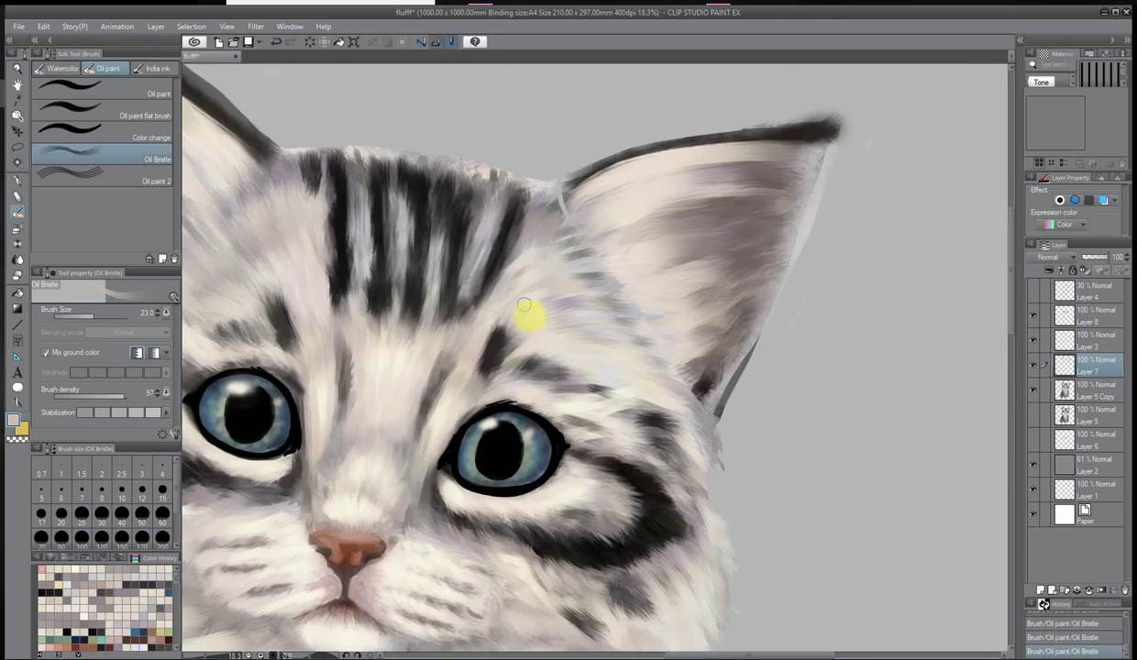
left_click_drag(668, 328, 685, 317)
left_click_drag(584, 592, 828, 555)
key("ctrl+0")
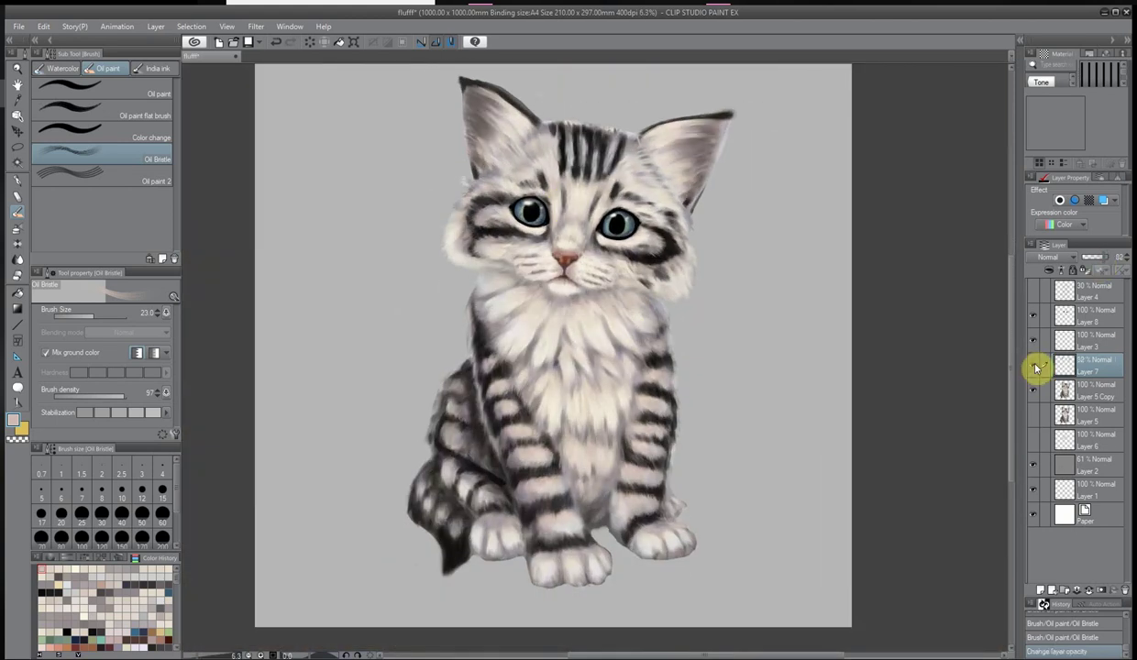
Merge Layer 7 into the layer below and refine the nose bridge and face fur on Layer 3 with Oil Bristle strokes
left_click(1035, 341)
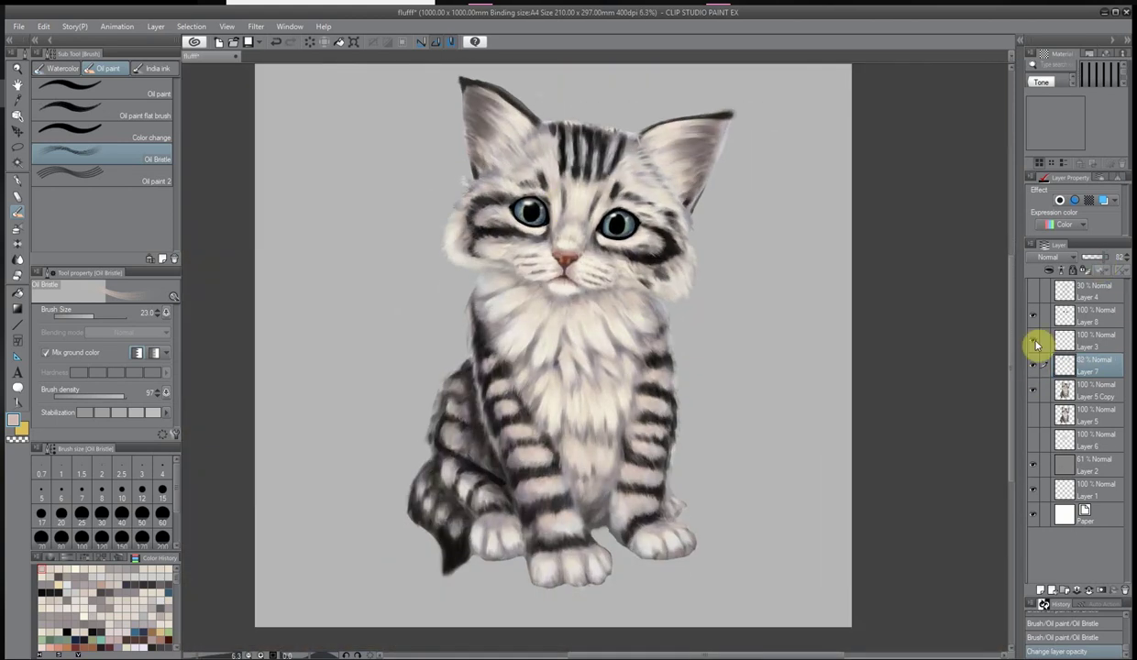
key("ctrl+e")
mouse_move(520, 591)
left_mouse_down()
mouse_move(579, 564)
mouse_move(576, 417)
left_mouse_up()
left_click_drag(554, 431, 536, 451)
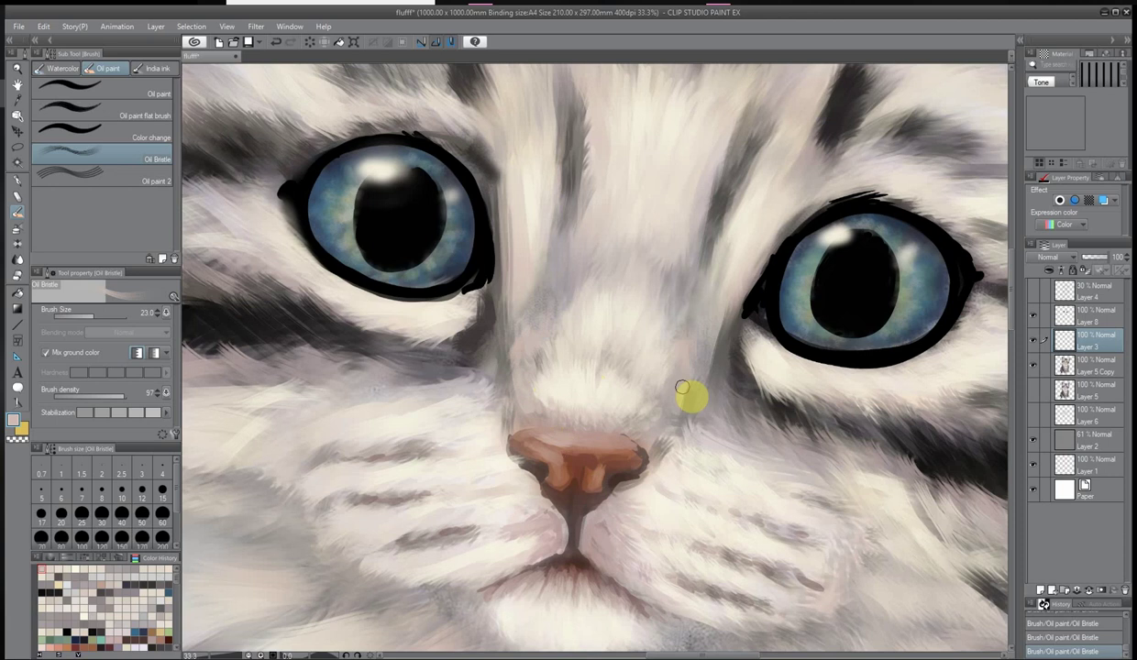
mouse_move(479, 296)
left_mouse_down()
mouse_move(520, 376)
mouse_move(411, 486)
left_mouse_up()
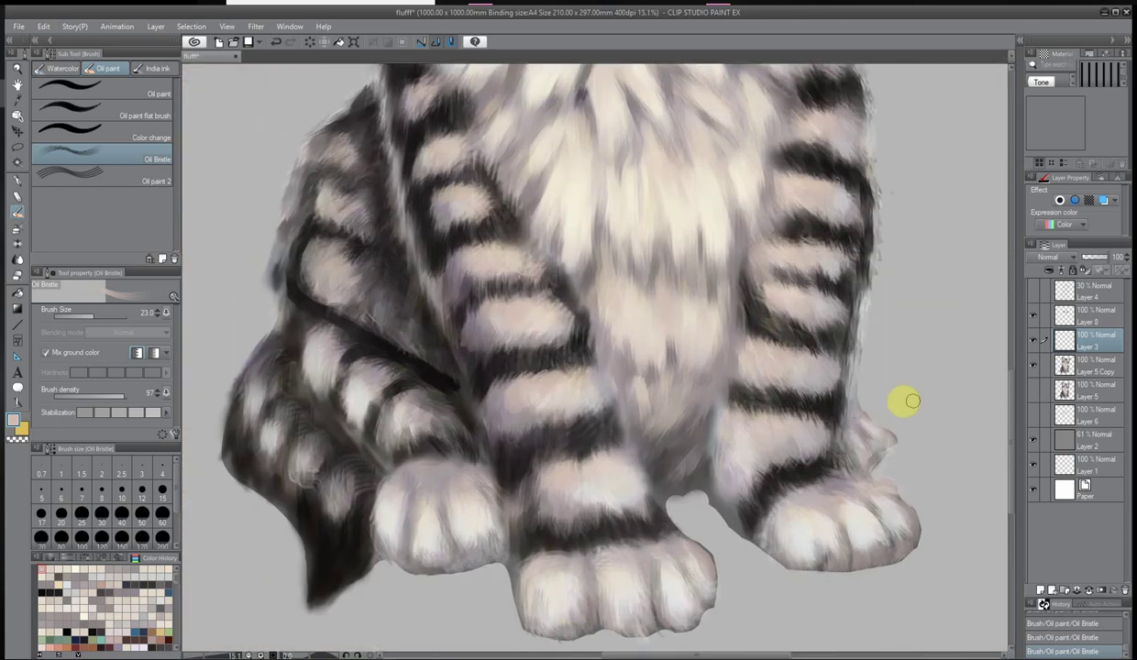
Clean stray paint with the Hard eraser, hide the grey Layer 2 backdrop, and merge Layer 3 into Layer 5 Copy
key("e")
key("alt+bracketleft")
key("alt+bracketright")
key("ctrl+0")
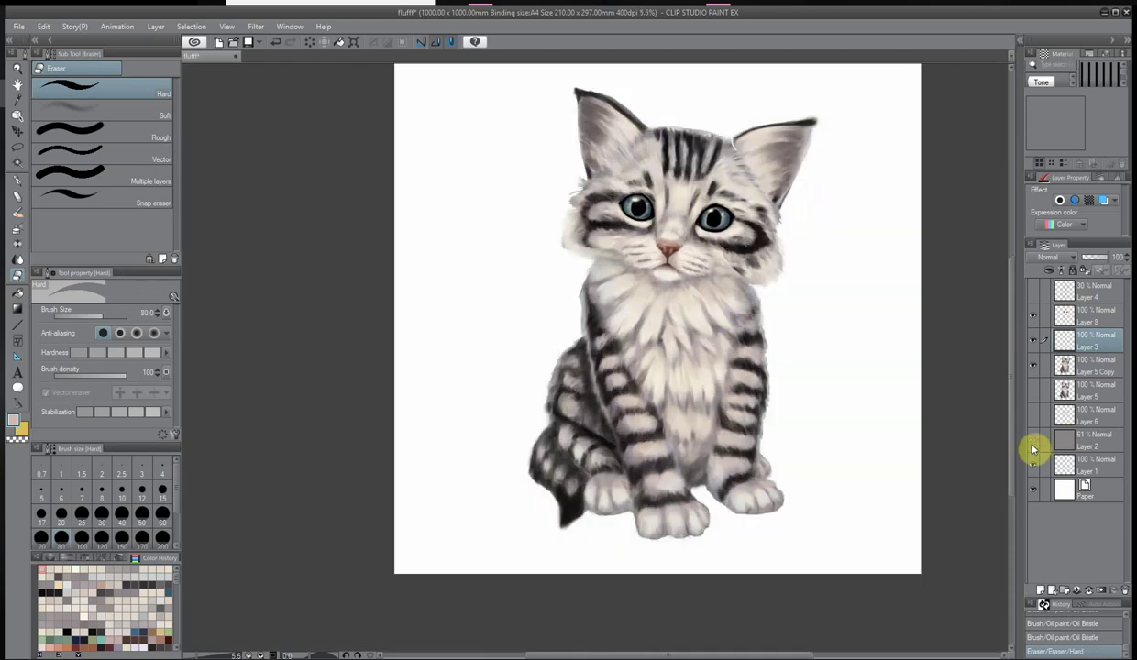
scroll(780, 246, "up", 4)
right_click(1091, 340)
left_click(1091, 579)
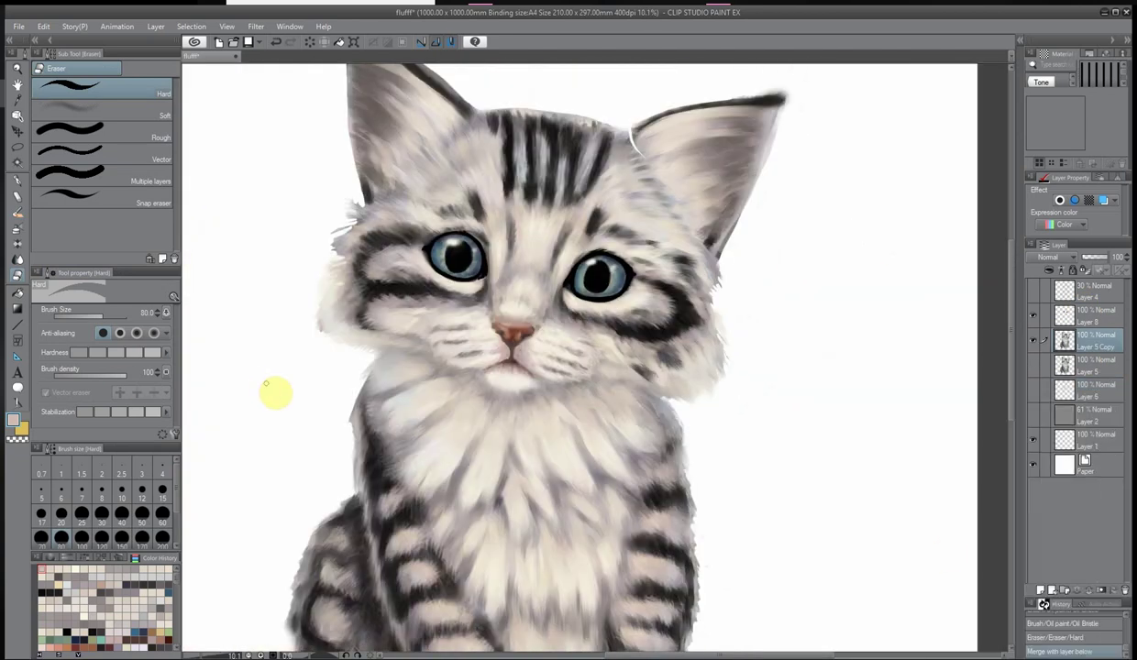
Undo and restore the layer merge, and trim the kitten's outer fur edge on Layer 5 Copy with the Hard eraser
scroll(330, 278, "up", 2)
scroll(654, 656, "down", 6)
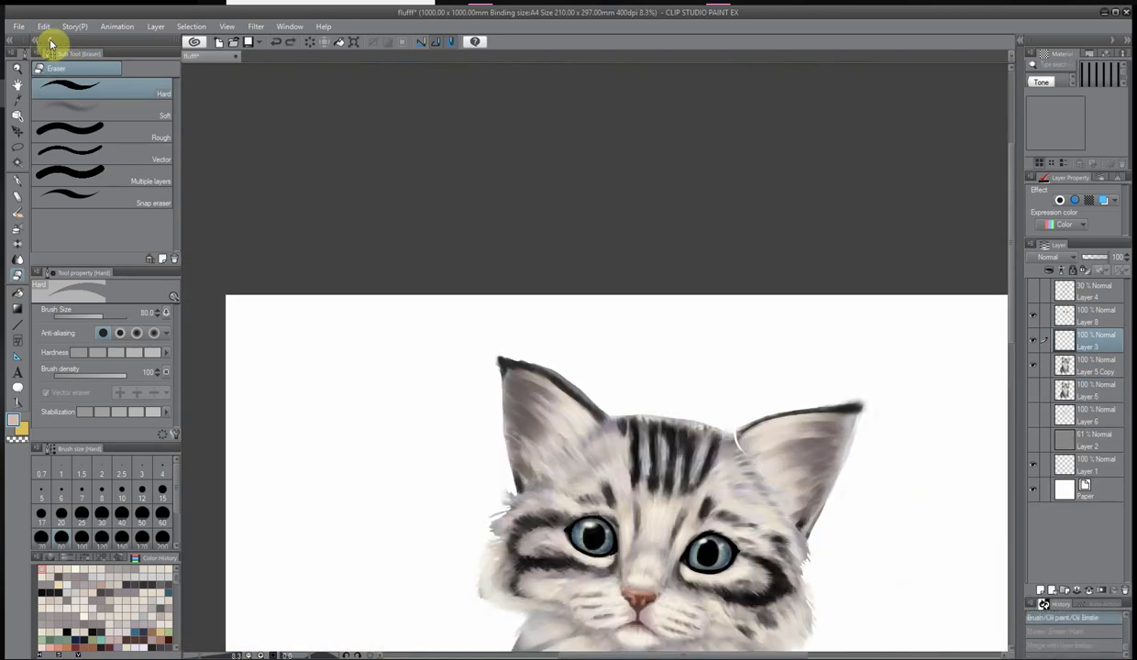
left_click(43, 25)
key("Escape")
key("ctrl+0")
scroll(652, 272, "up", 3)
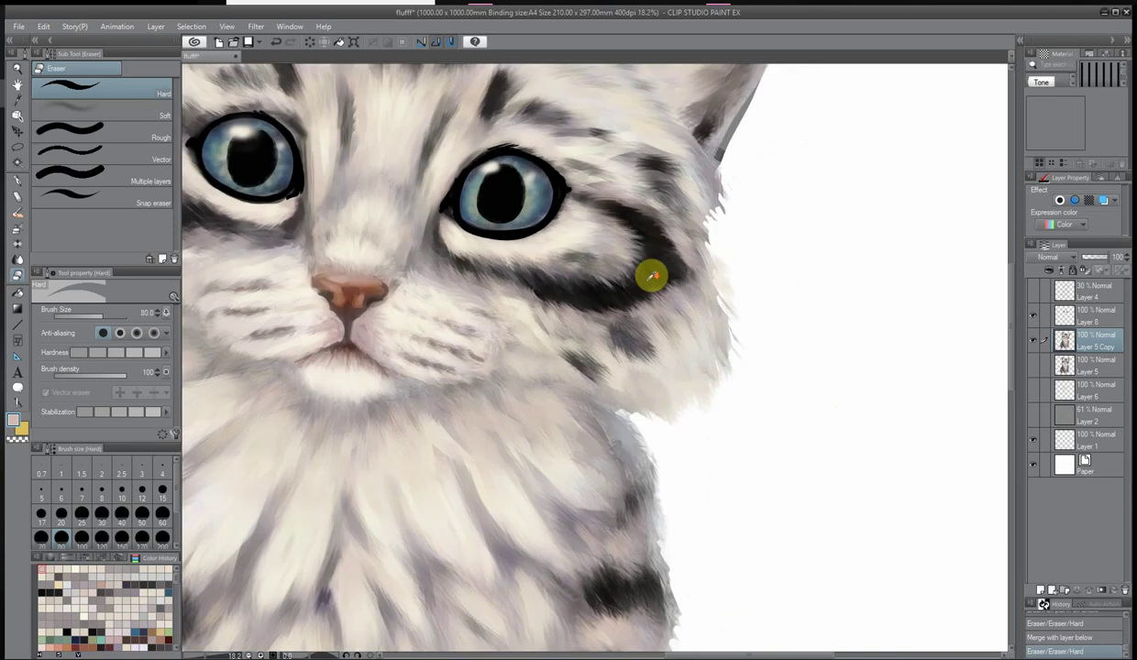
scroll(642, 385, "down", 1)
scroll(690, 402, "down", 3)
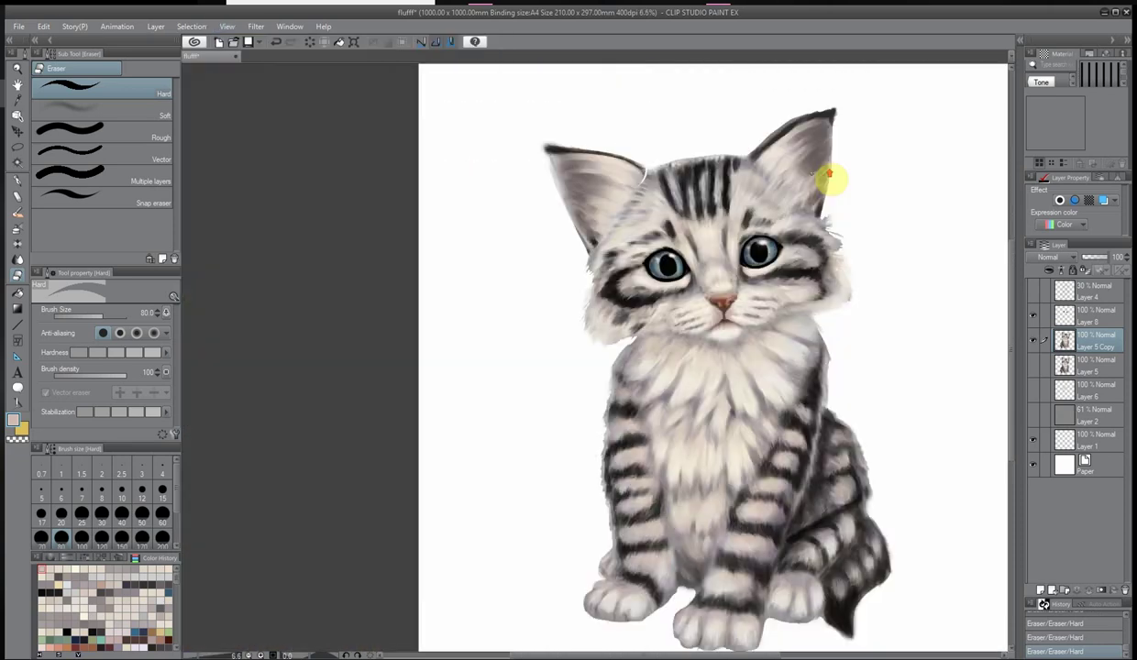
Fill the white gap between the ear base and the forehead with Oil Bristle fur in a sampled tone
scroll(589, 406, "up", 3)
scroll(870, 304, "down", 3)
scroll(515, 274, "up", 5)
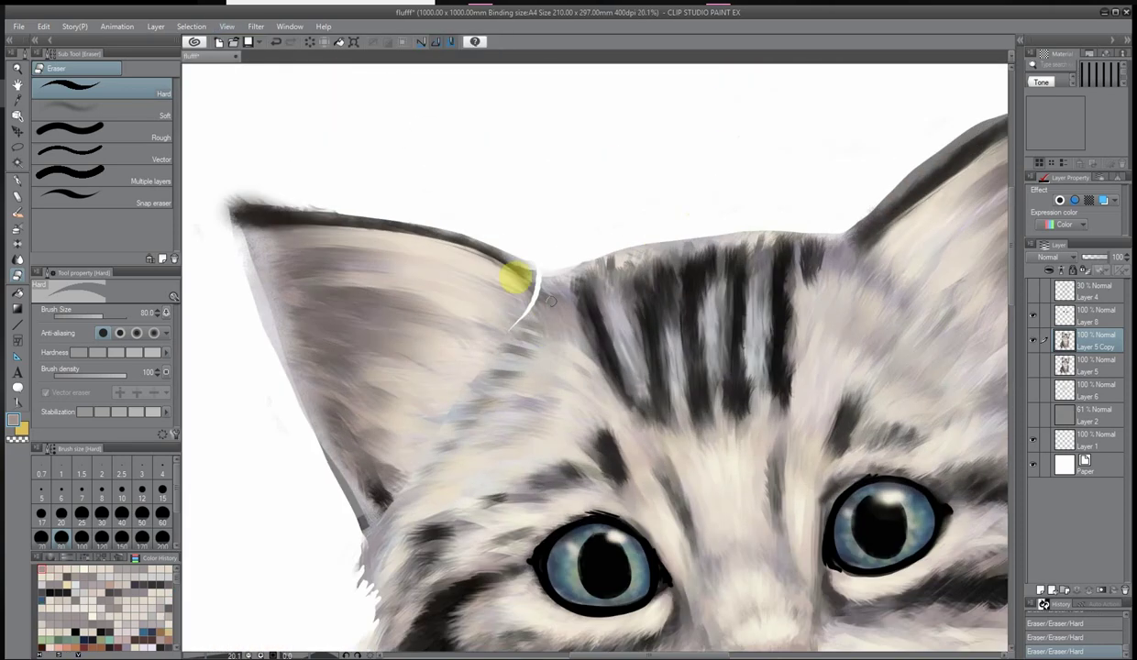
key("b")
scroll(541, 285, "down", 4)
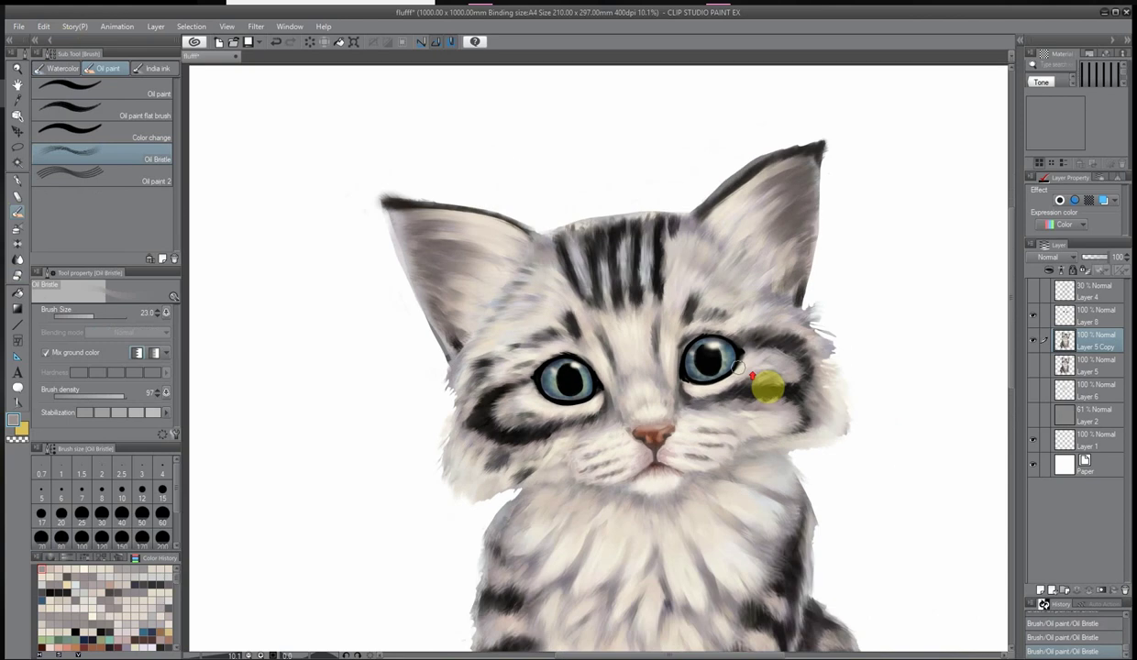
Erase rough edges around the cheeks, neck and shoulder on Layer 5 Copy with the Hard eraser at size 80
scroll(761, 386, "up", 2)
key("e")
scroll(917, 284, "down", 4)
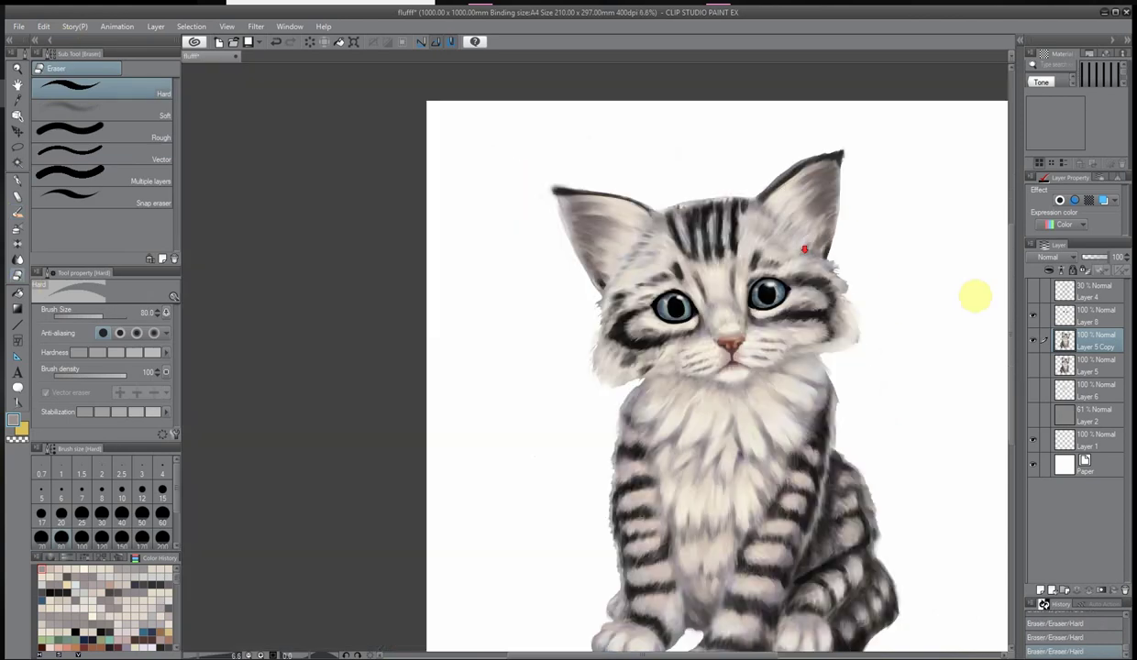
scroll(871, 330, "up", 3)
scroll(365, 385, "down", 3)
scroll(412, 275, "up", 3)
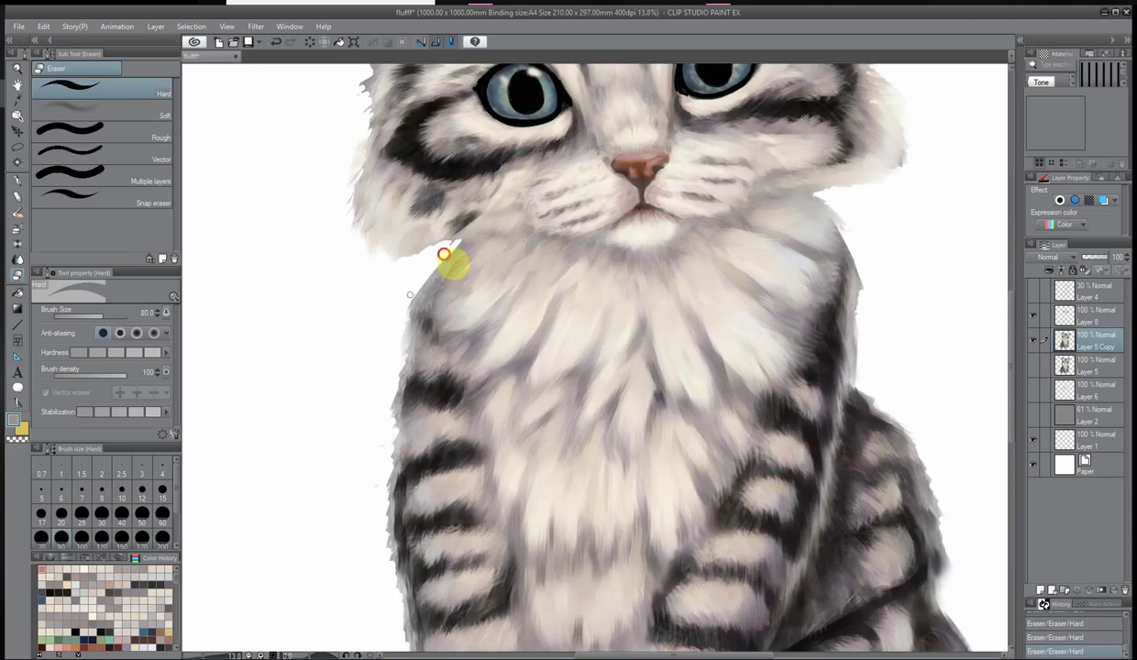
scroll(921, 260, "down", 2)
Add a new raster layer and paint Oil Bristle fur where both cheeks meet the neck, using sampled coat tones
left_click(1040, 590)
left_click(18, 211)
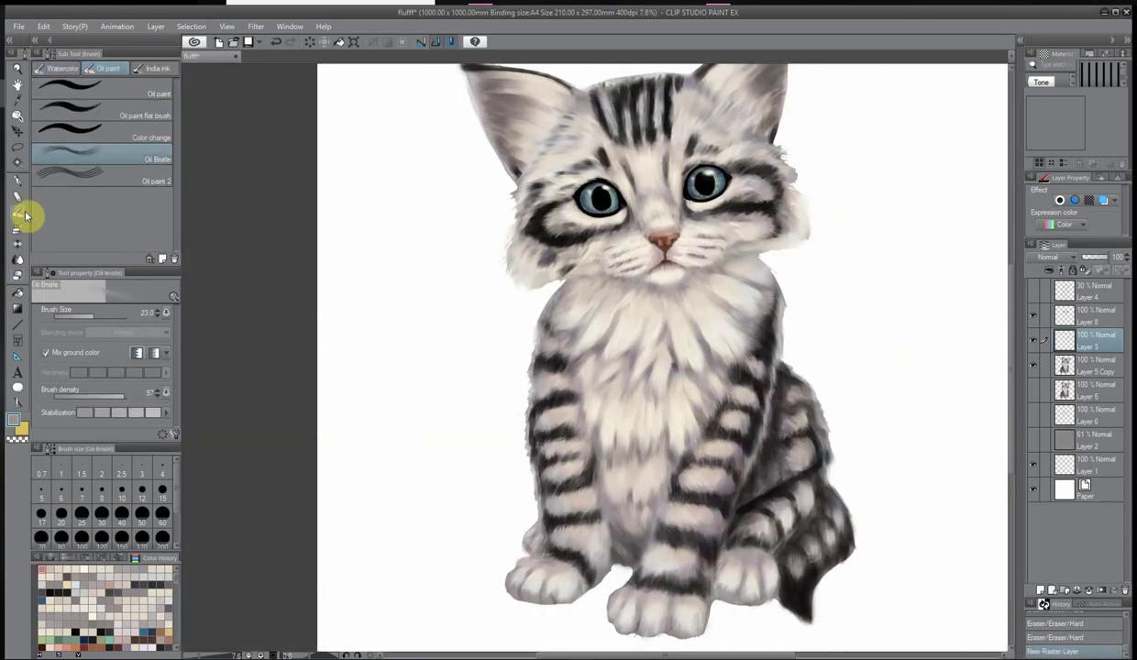
scroll(408, 316, "up", 2)
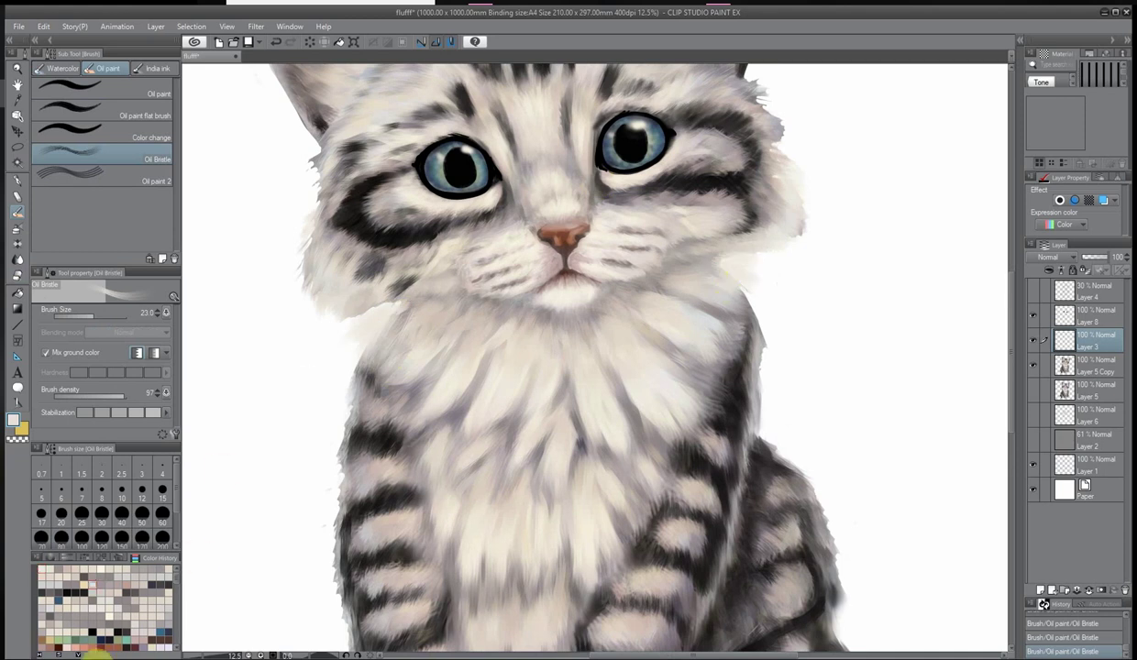
left_click(382, 336, "alt")
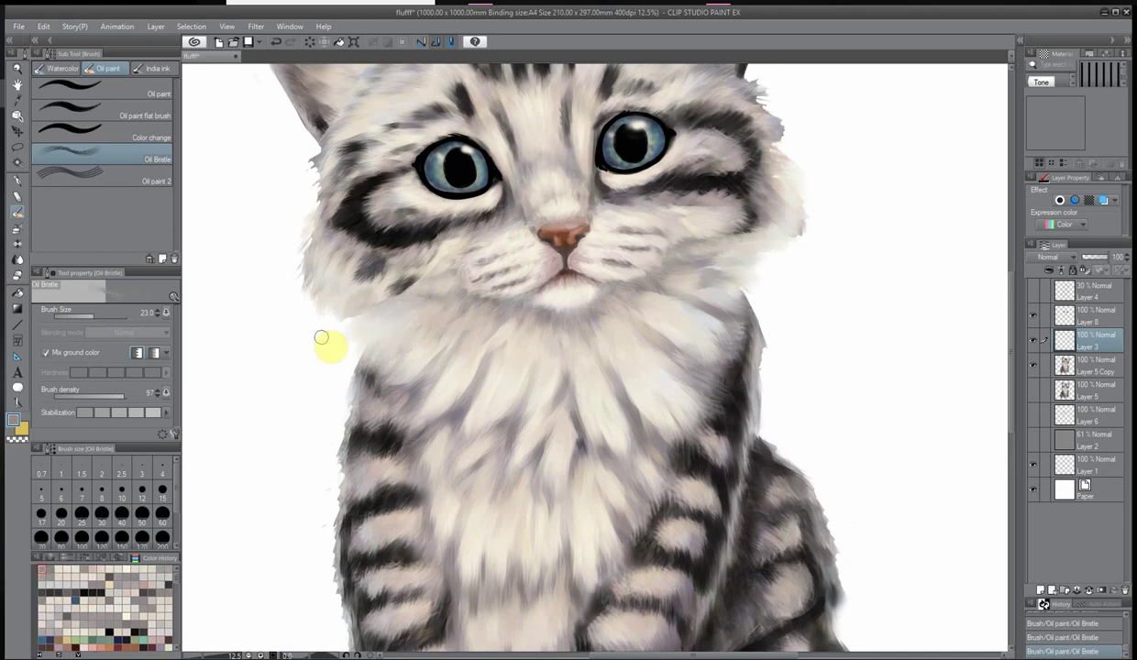
left_click(398, 330, "alt")
left_click(721, 235, "alt")
left_click(718, 330, "alt")
left_click(763, 268, "alt")
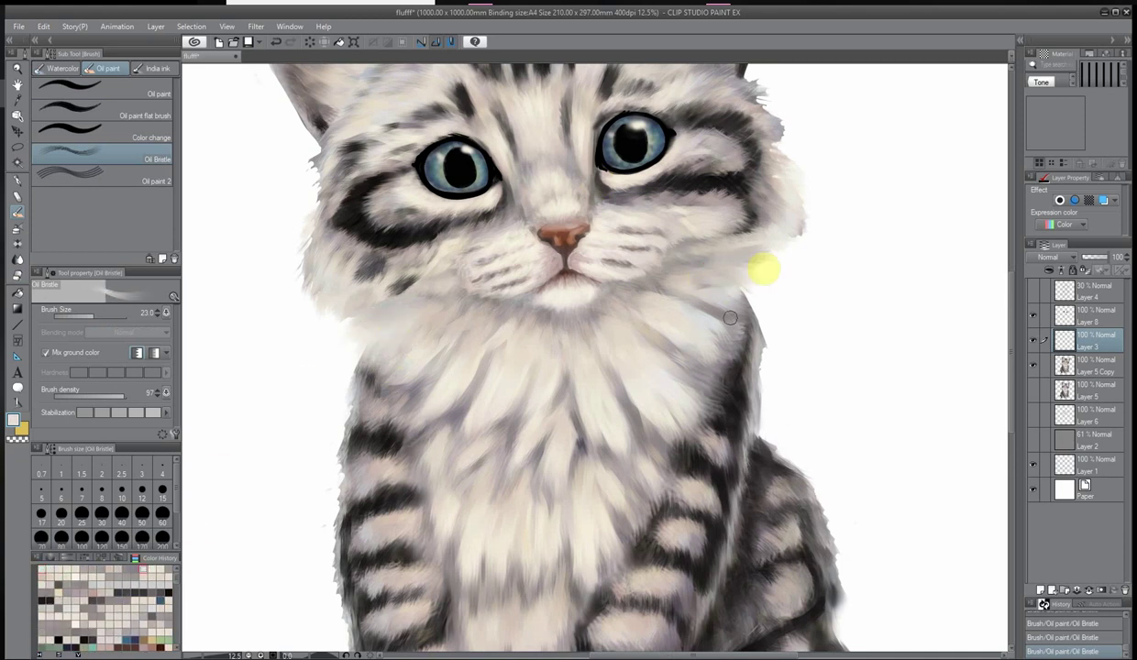
left_click(658, 383, "alt")
scroll(408, 336, "down", 2)
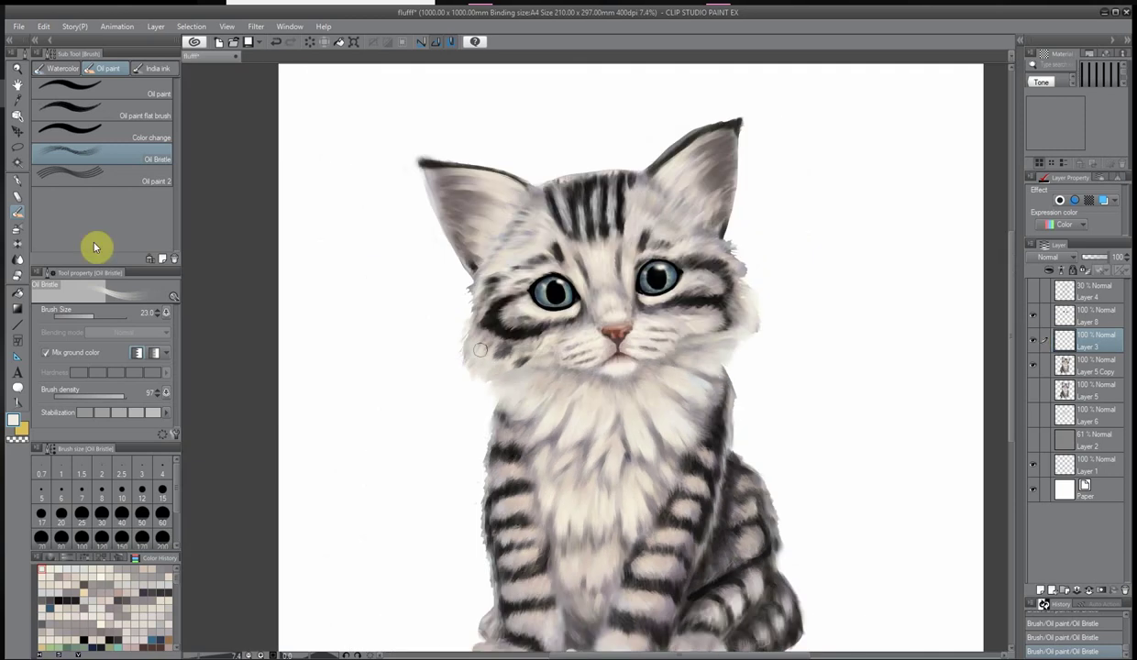
Soften the lower cheek and neck fur on both sides with muted tones sampled from the coat
scroll(520, 304, "up", 3)
left_click(422, 387, "alt")
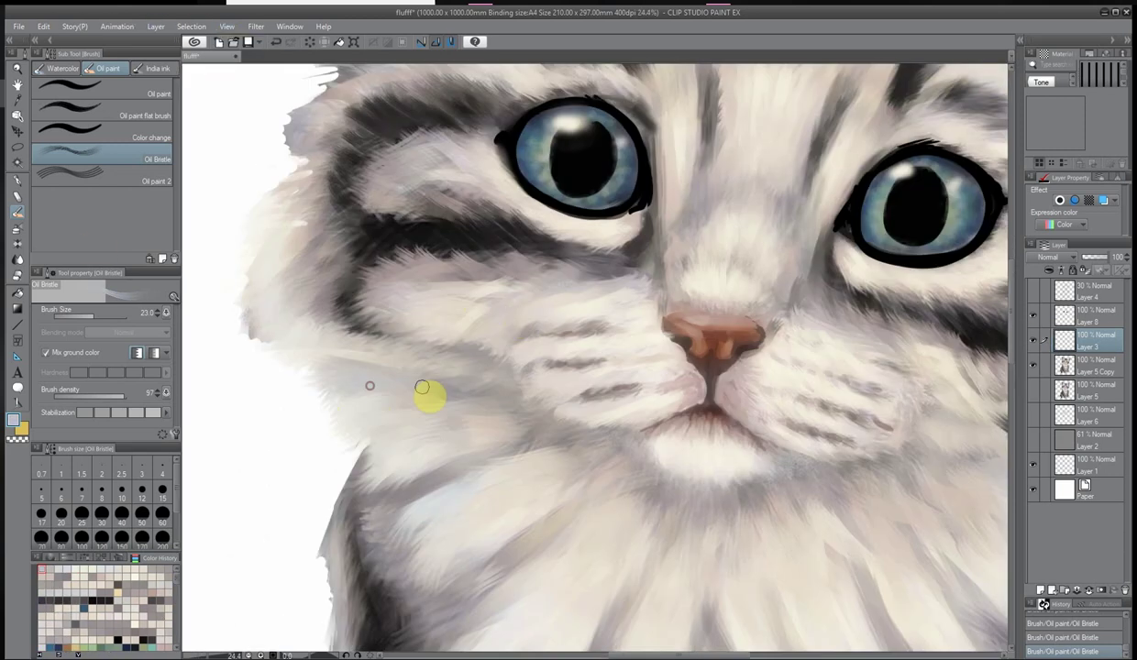
scroll(355, 437, "down", 2)
left_click(862, 317, "alt")
left_click(16, 423)
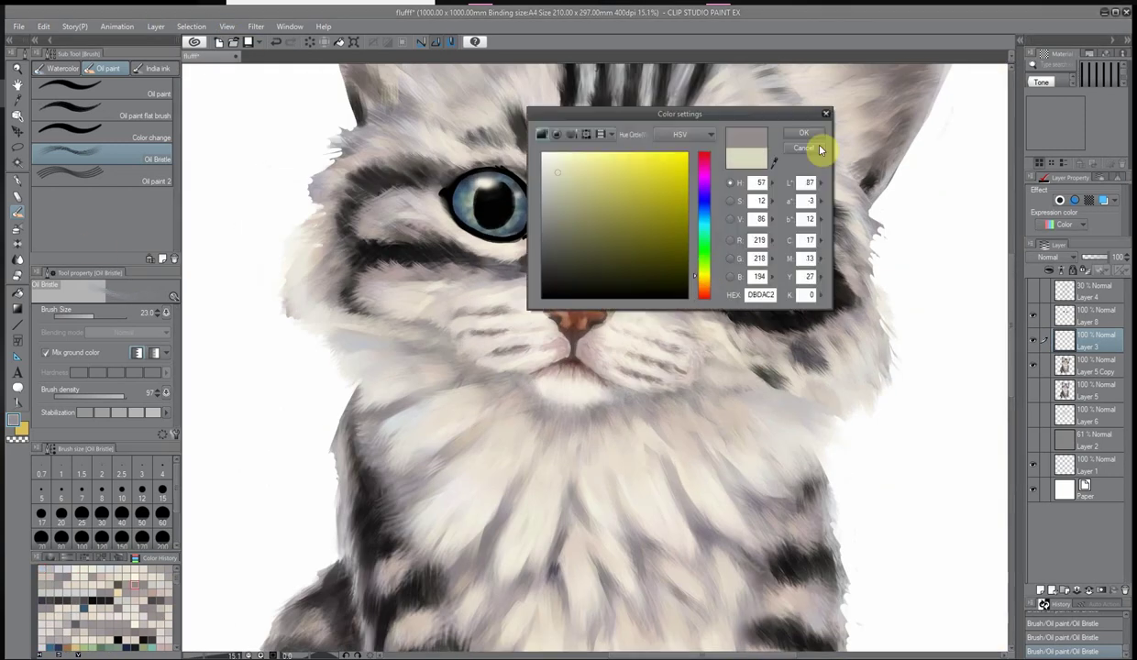
left_click(795, 143)
left_click(770, 404)
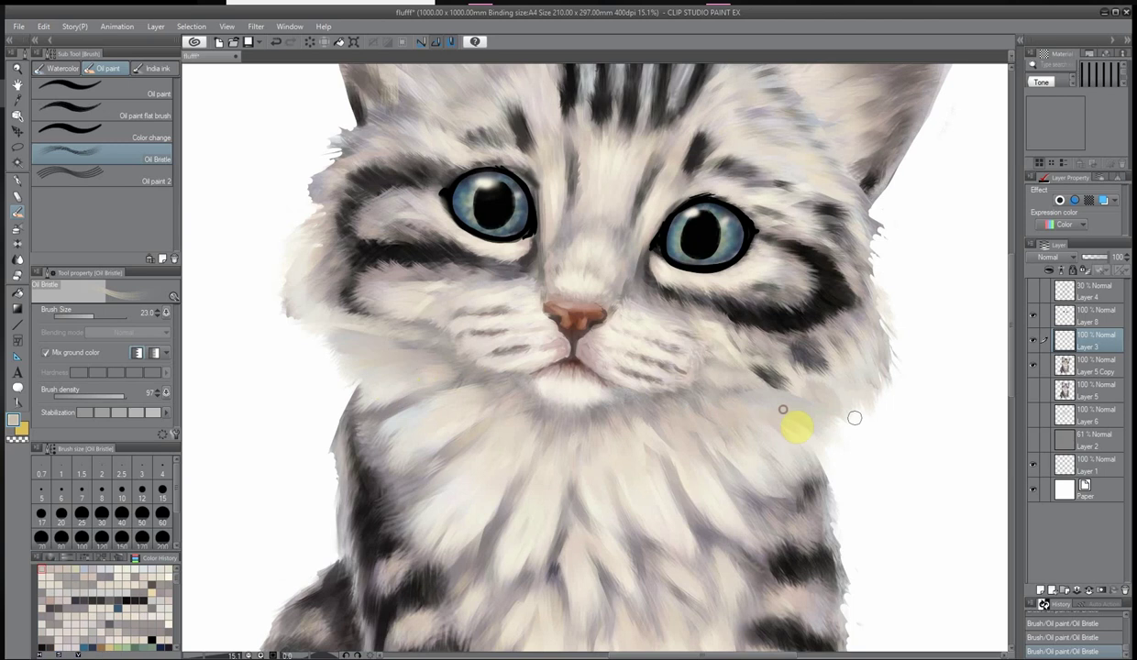
Widen the brush palettes slightly and add dark and light sampled strokes to the fur below both cheeks
left_click_drag(183, 587, 188, 591)
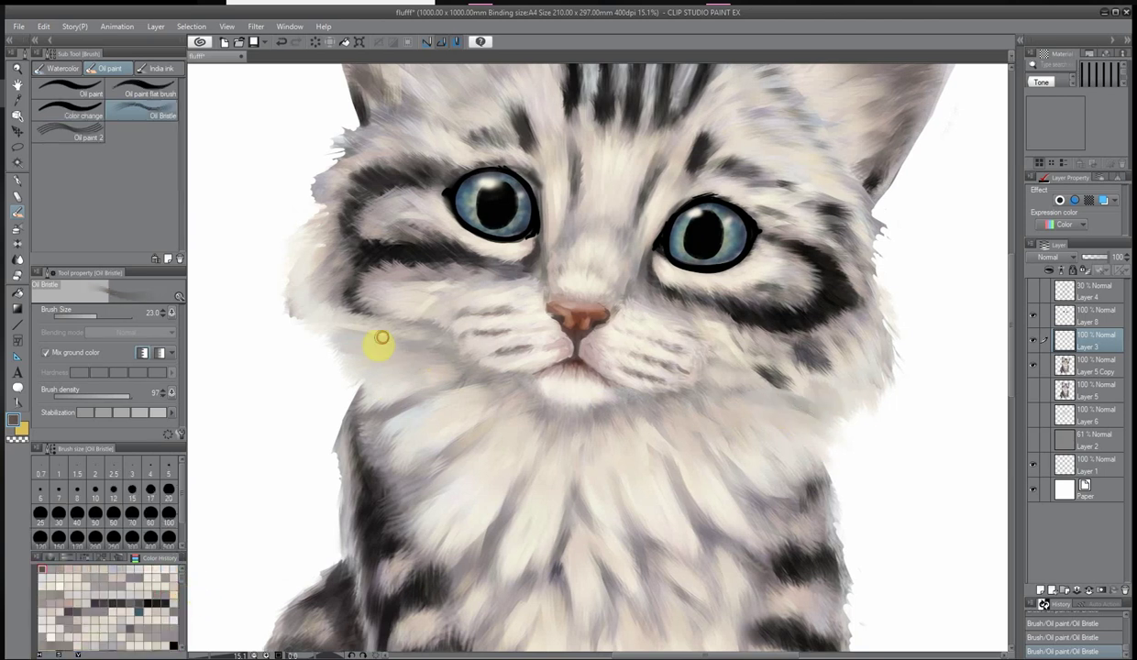
left_click(355, 319, "alt")
left_click(534, 241, "alt")
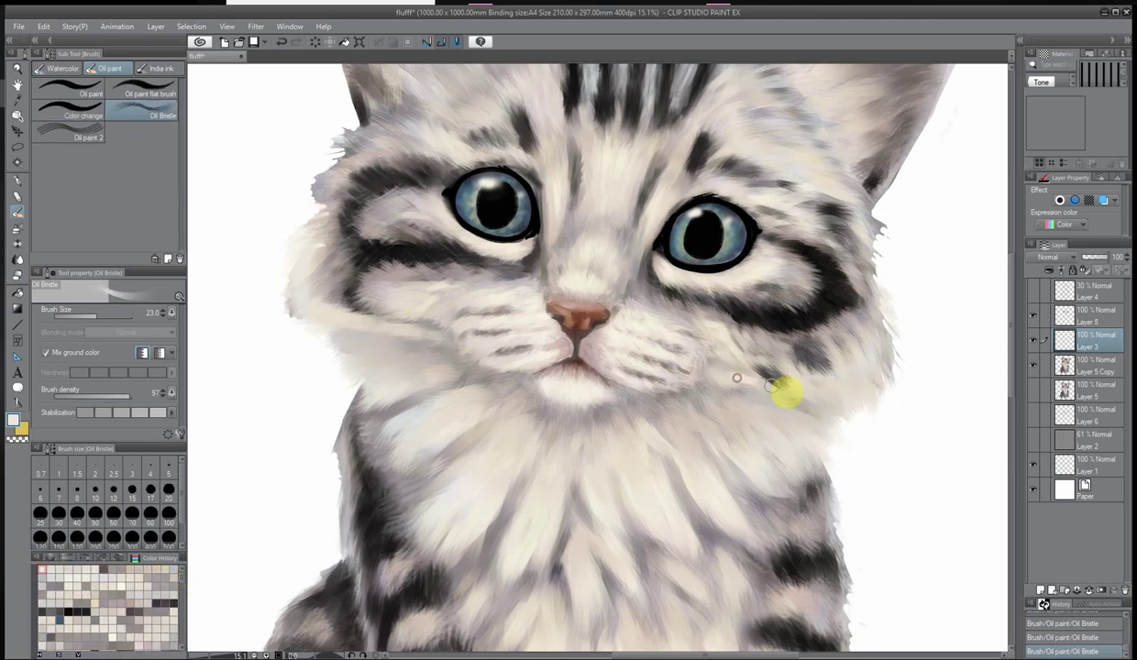
scroll(786, 392, "down", 3)
scroll(693, 297, "up", 2)
scroll(508, 364, "down", 3)
left_click(255, 25)
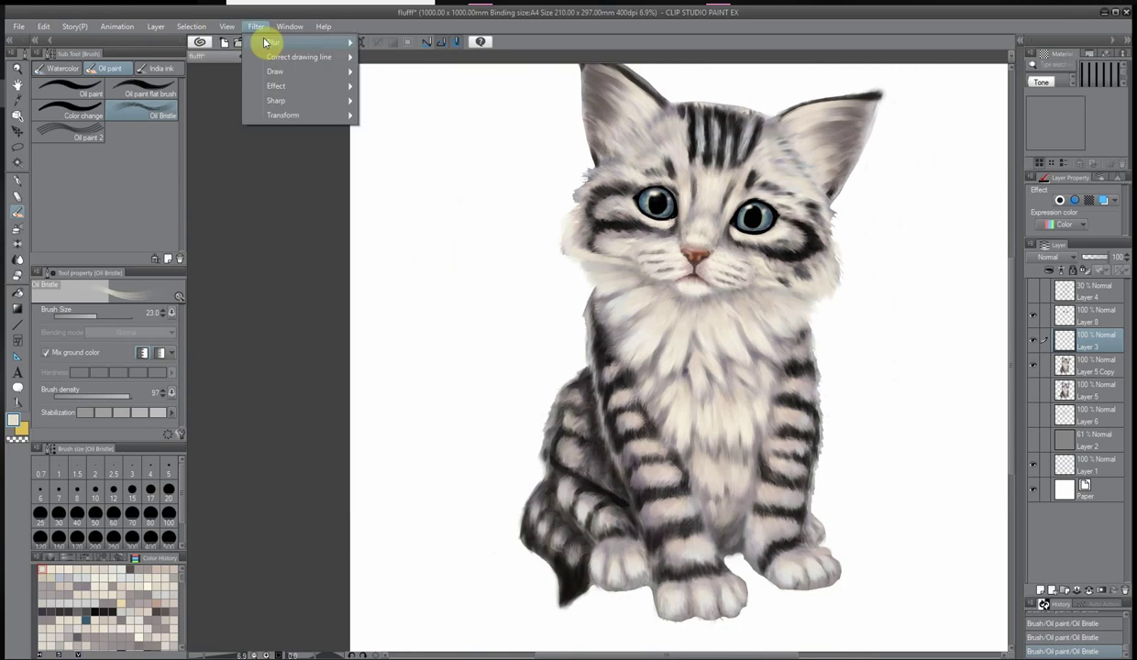
key("Escape")
Blend the neck fur beneath the cheeks and beside the chin with Oil Bristle strokes in sampled tones
scroll(444, 254, "up", 3)
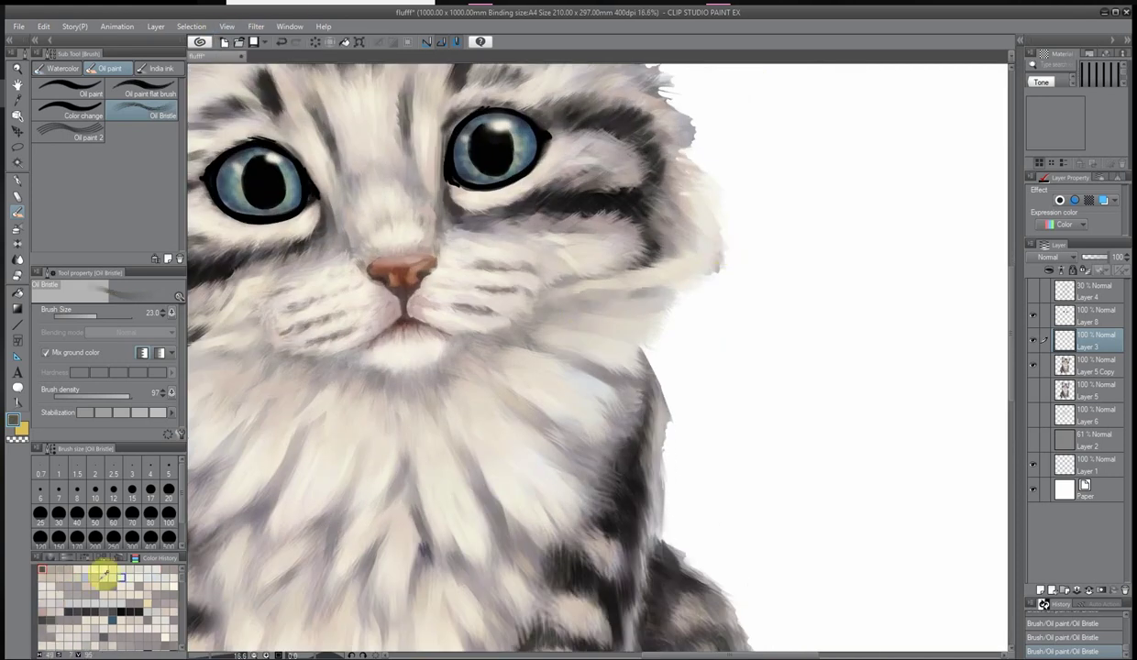
left_click(632, 321, "alt")
scroll(457, 386, "up", 1)
left_click(463, 363, "alt")
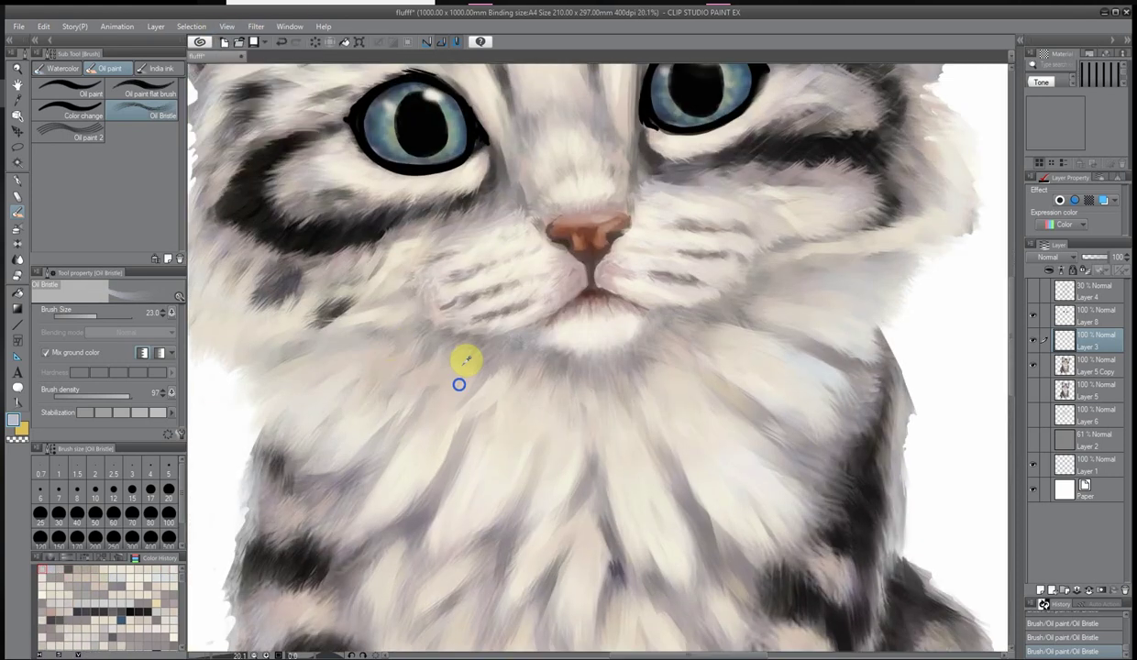
scroll(741, 304, "down", 2)
scroll(533, 245, "down", 1)
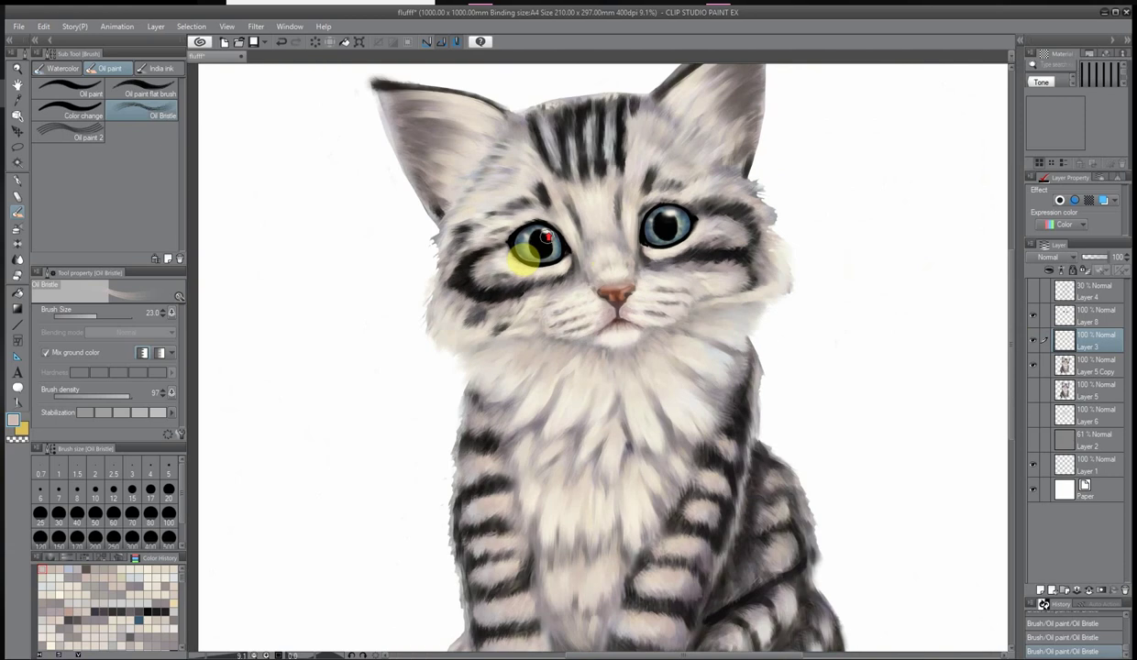
Paint soft fur strokes below the chin and toggle Layer 3's visibility to compare the result
scroll(582, 420, "up", 3)
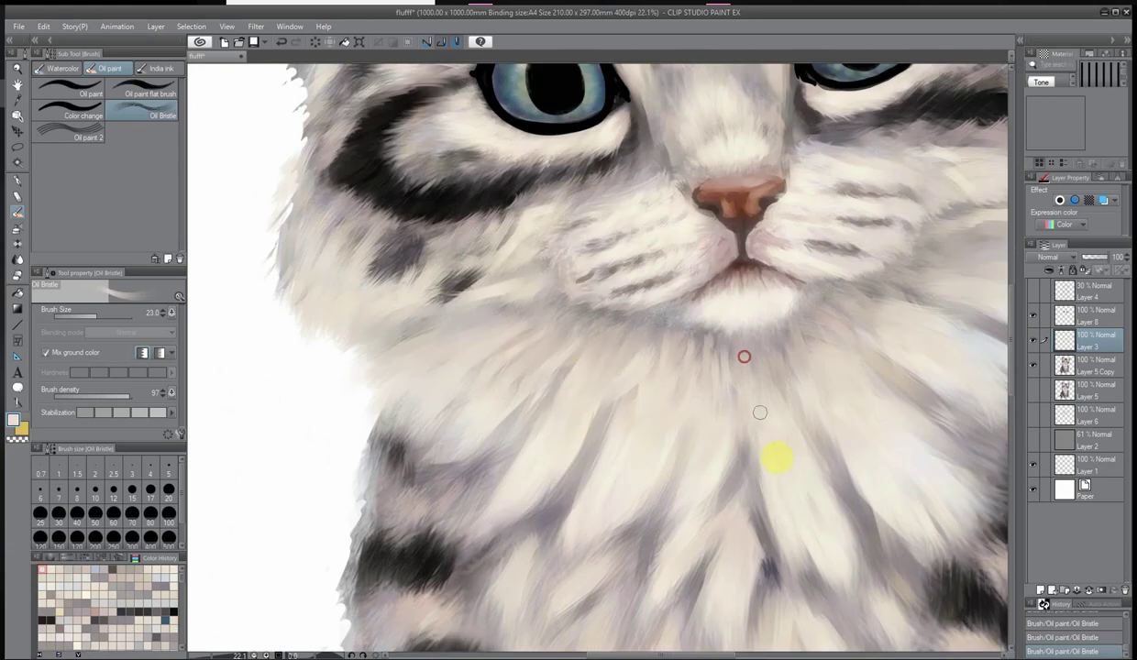
scroll(1012, 386, "down", 2)
scroll(609, 262, "down", 2)
scroll(1035, 343, "down", 1)
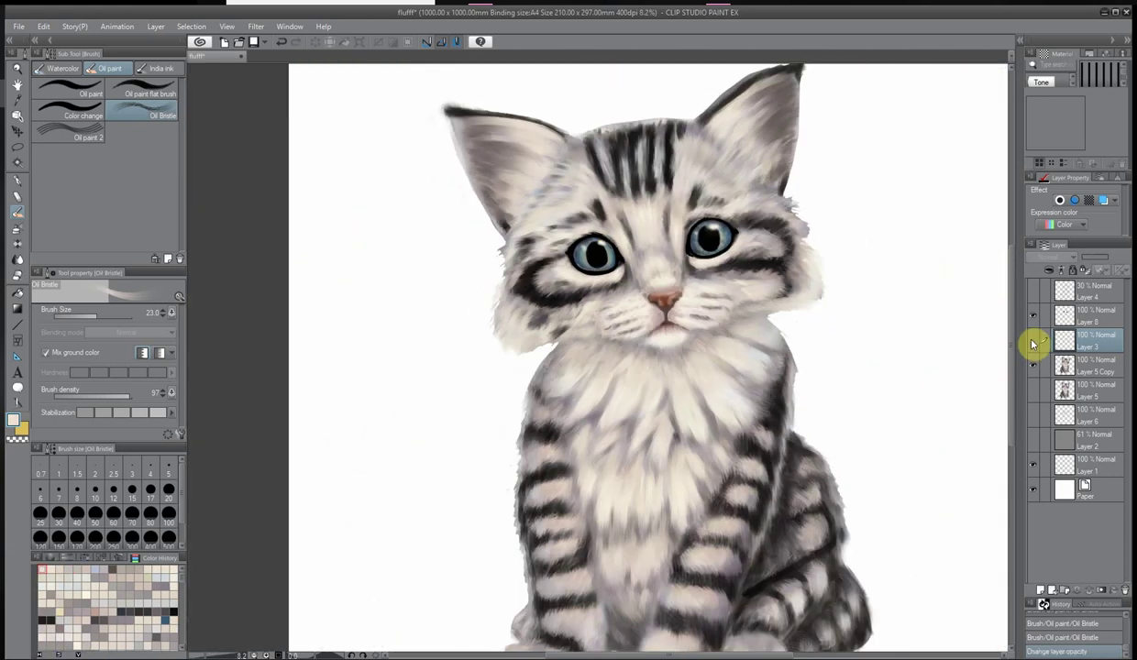
scroll(830, 221, "down", 1)
Choose a pale blue-white and paint cool highlights into the cheek and neck fur on Layer 3
scroll(332, 385, "up", 3)
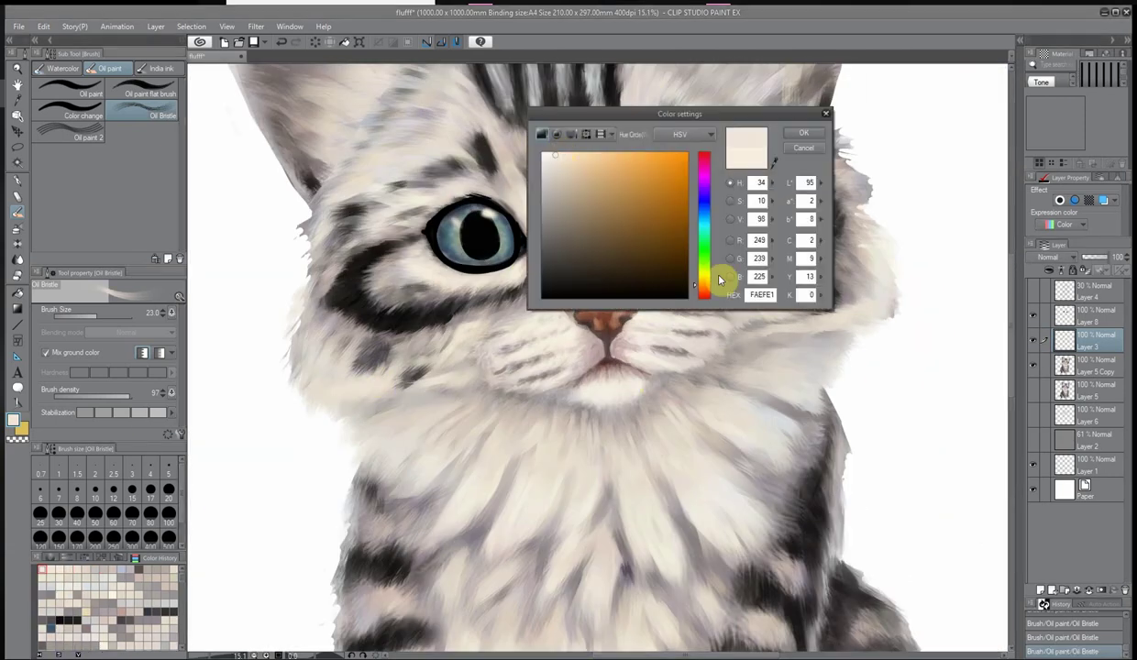
left_click(723, 278)
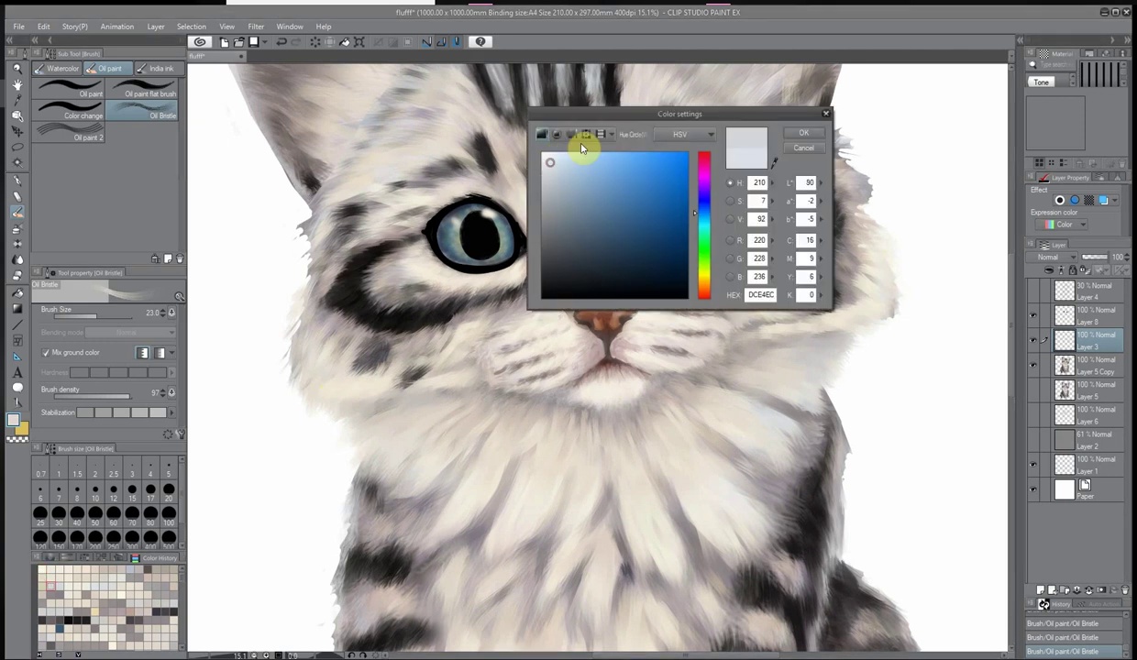
left_click(581, 147)
scroll(795, 242, "down", 3)
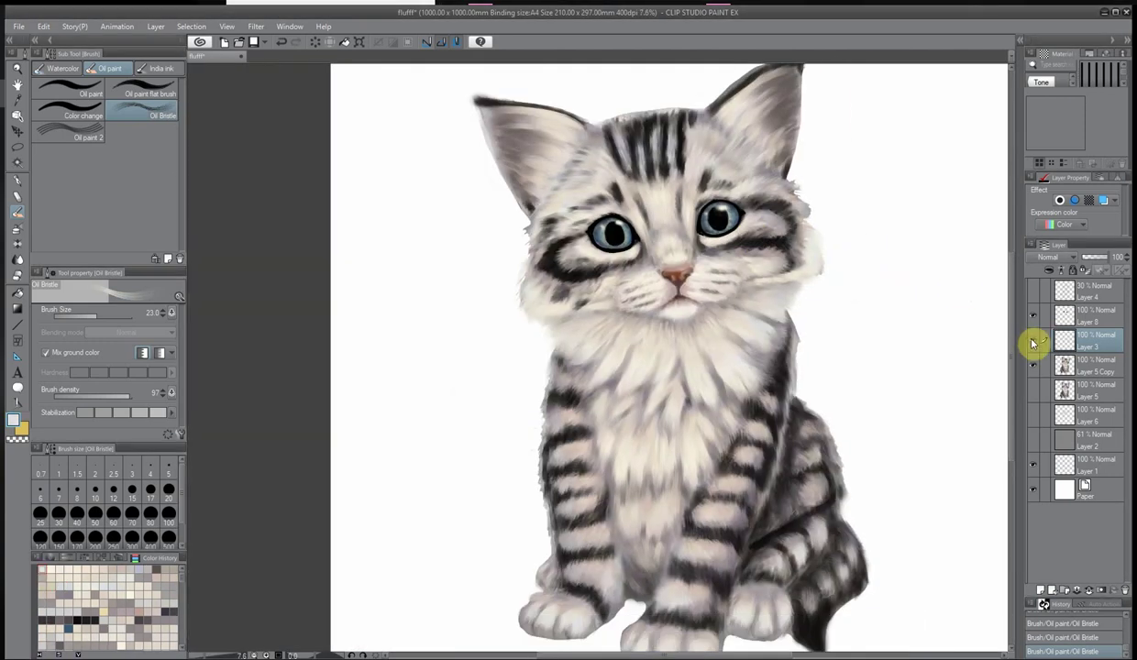
Merge Layer 3 down, add a new raster layer, and refine the cheek, throat and chest fur with Oil Bristle
scroll(633, 237, "up", 5)
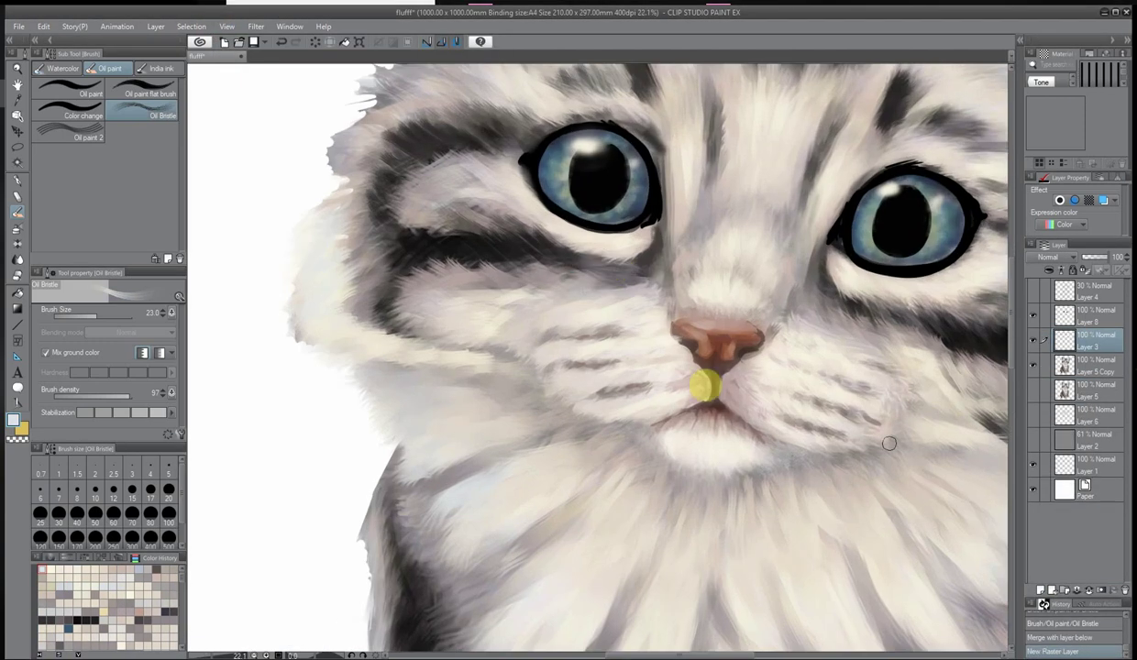
mouse_move(363, 343)
left_mouse_down()
mouse_move(345, 228)
mouse_move(436, 396)
left_mouse_up()
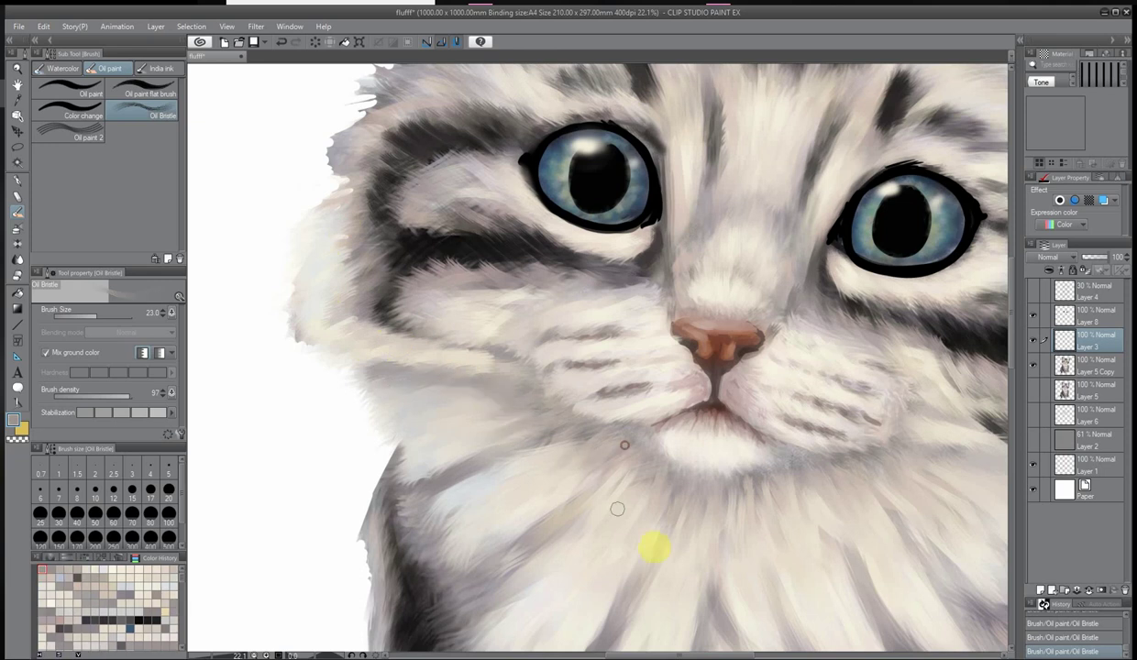
left_click_drag(570, 496, 613, 449)
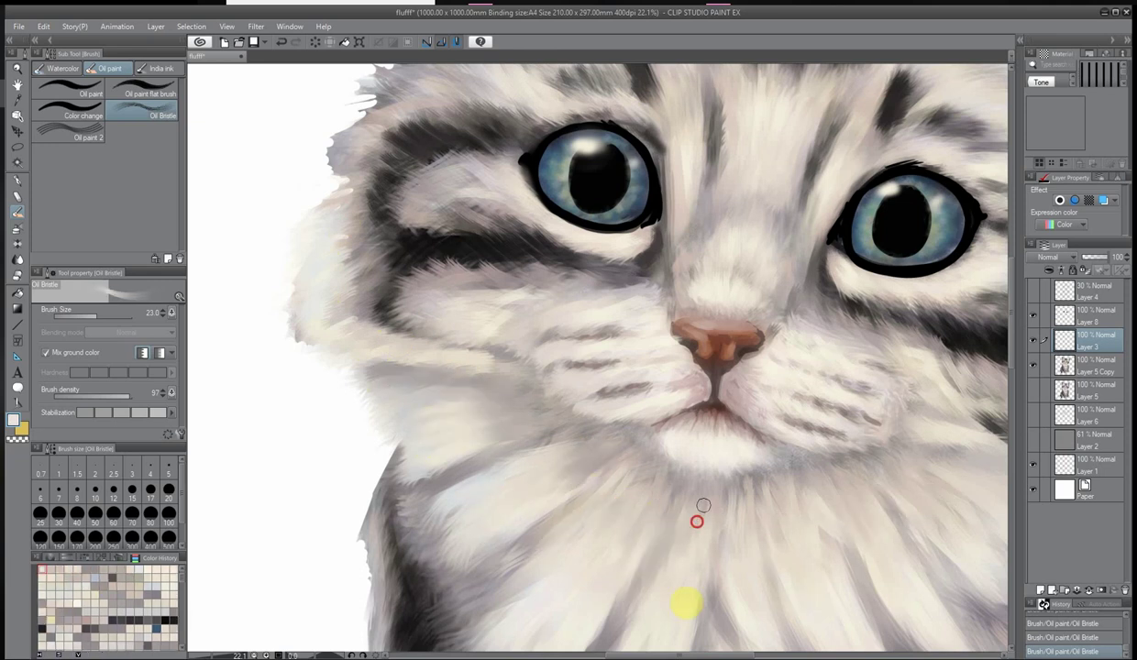
scroll(858, 476, "down", 2)
left_click_drag(702, 554, 749, 581)
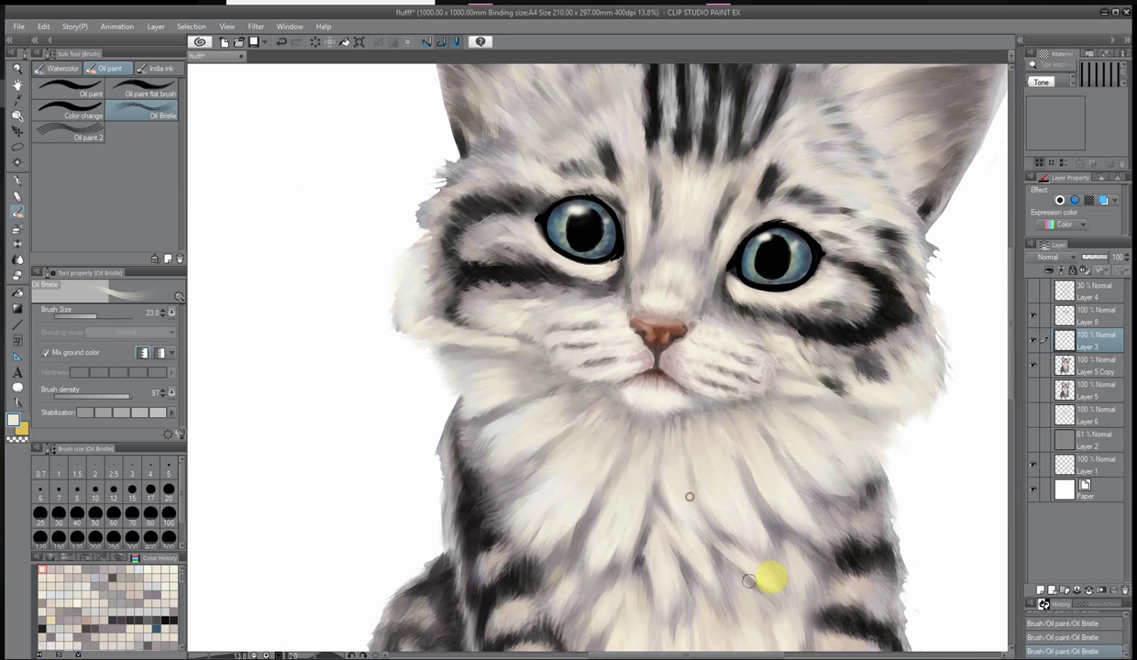
Finish the chest fur strokes, then lower Layer 3's opacity and merge it into Layer 5 Copy
left_click_drag(567, 579, 647, 449)
scroll(685, 538, "down", 2)
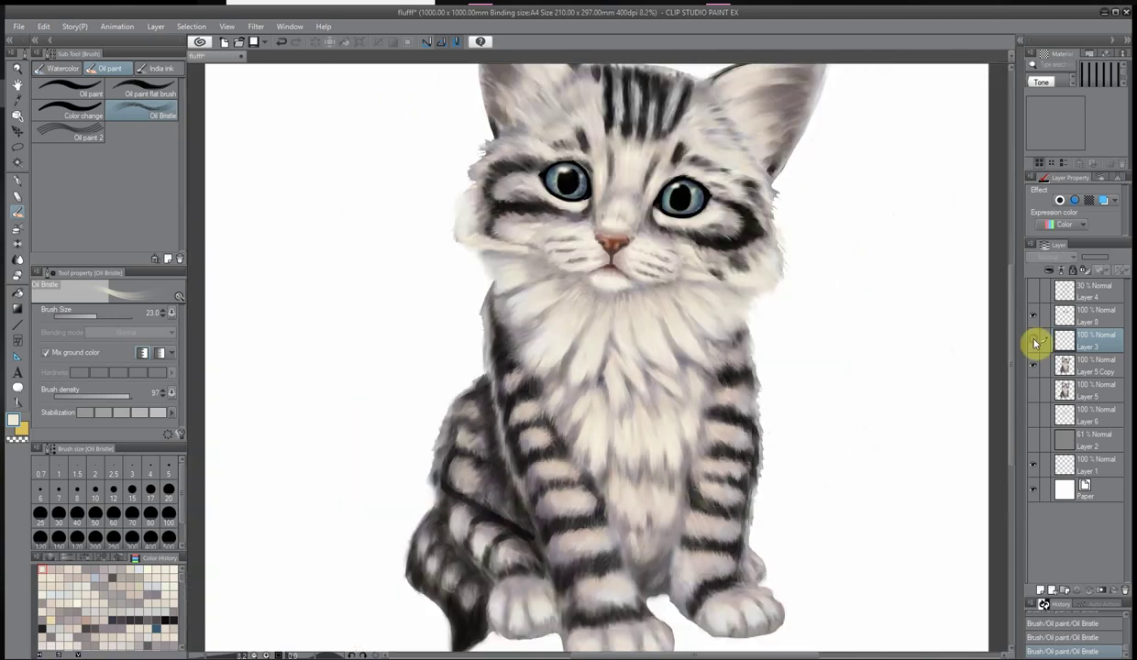
left_click_drag(1117, 256, 1100, 257)
left_click_drag(1039, 342, 1041, 324)
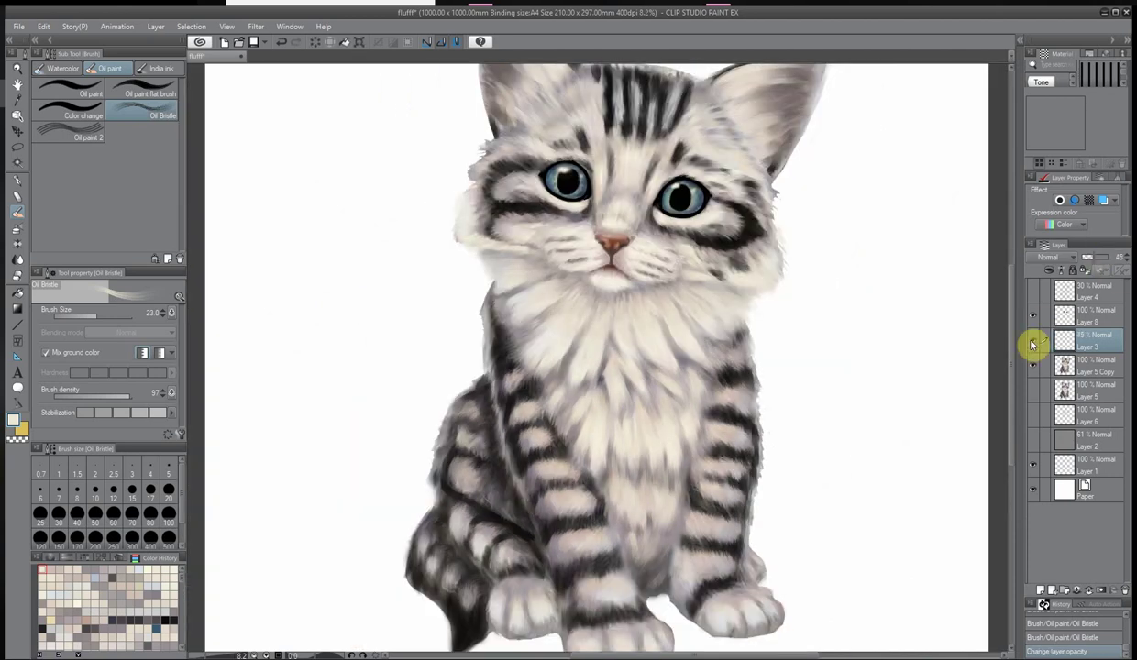
right_click(1033, 344)
left_click(1069, 401)
scroll(718, 275, "down", 1)
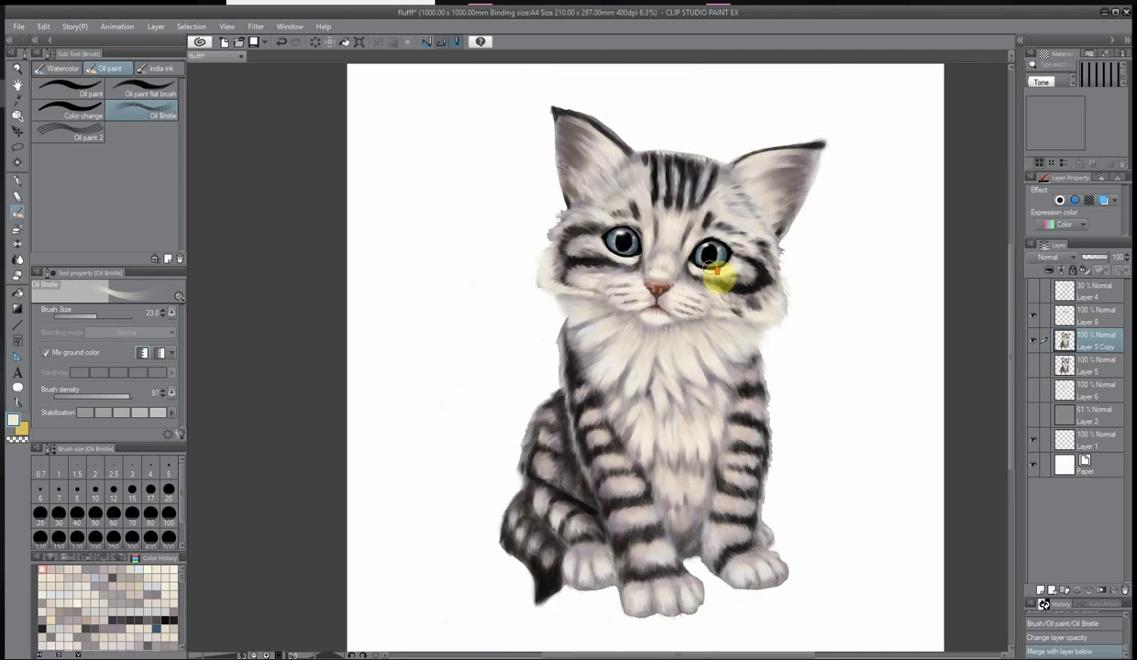
Undo the last brush stroke and paint a pale grey edge along the kitten's outer ear with Oil Bristle
scroll(710, 437, "up", 3)
left_click(43, 25)
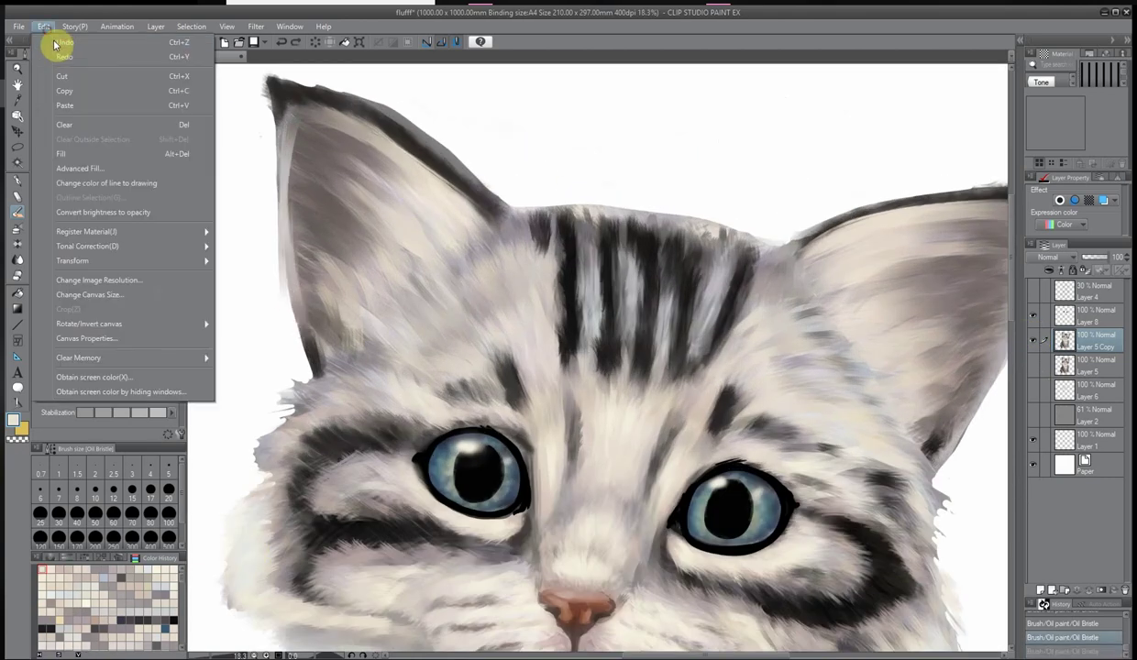
key("Escape")
scroll(809, 287, "down", 2)
scroll(810, 287, "up", 2)
left_click_drag(728, 358, 790, 180)
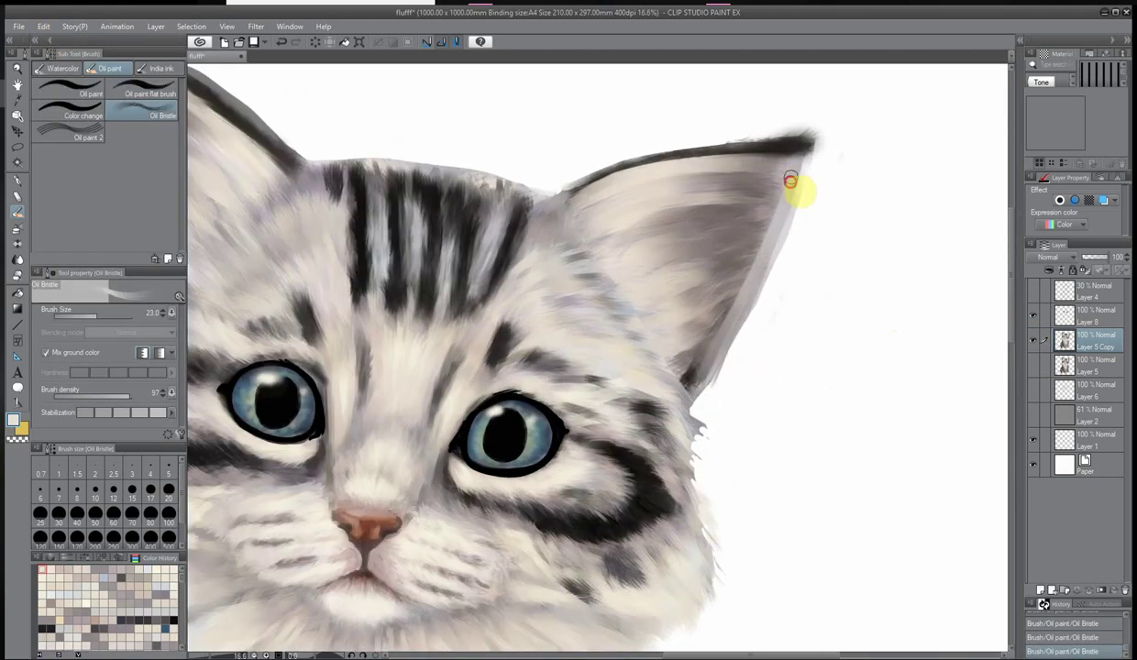
Add a new raster layer, sample a fur tone, and paint short hairs along the top of the head
key("ctrl+shift+n")
left_click(338, 178, "alt")
mouse_move(338, 178)
left_mouse_down()
mouse_move(421, 161)
mouse_move(495, 175)
mouse_move(333, 165)
mouse_move(382, 160)
mouse_move(537, 176)
left_mouse_up()
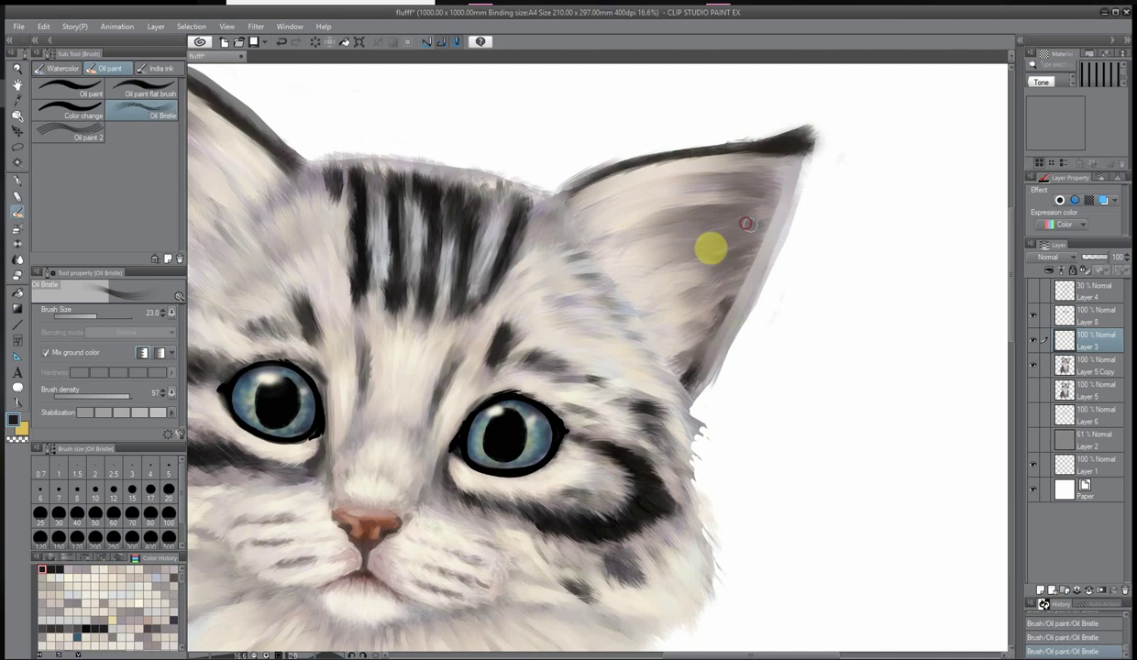
Erase the smudged grey fringe outside the dark ear outline on Layer 5 Copy with the hard eraser
scroll(871, 302, "down", 3)
scroll(495, 168, "up", 5)
key("e")
left_click(519, 185, "ctrl+shift")
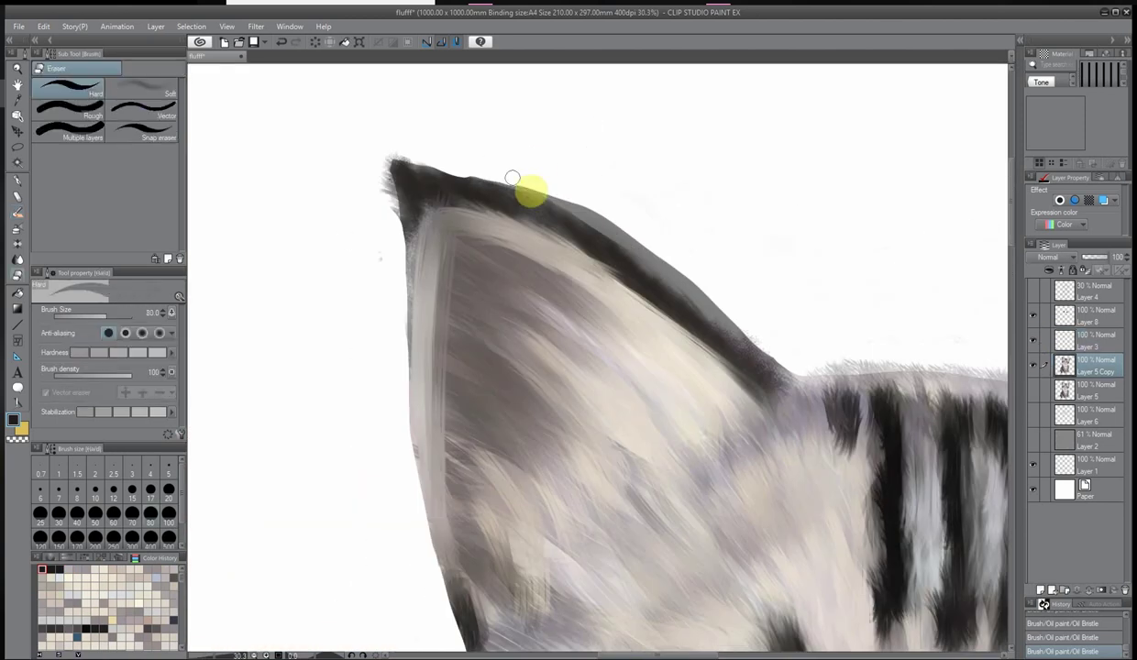
left_click_drag(520, 185, 771, 365)
left_click(43, 26)
left_click(64, 66)
Paint short black fur strokes along the ear's tip and outer edges on Layer 3 with Oil Bristle
key("b")
left_click(393, 152, "ctrl+shift")
mouse_move(393, 153)
left_mouse_down()
mouse_move(700, 304)
mouse_move(760, 380)
mouse_move(407, 304)
left_mouse_up()
scroll(411, 337, "down", 2)
left_click_drag(385, 165, 452, 310)
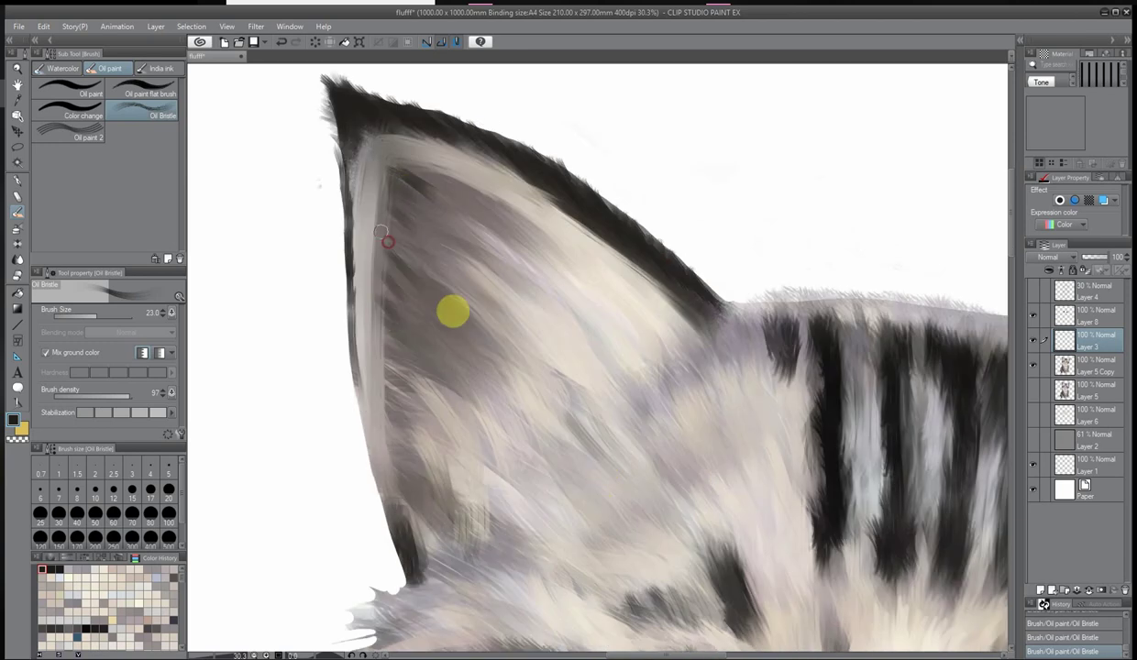
scroll(598, 356, "down", 2)
Choose a dark violet-grey and work it into the forehead and cheek stripes with Oil Bristle
left_click(13, 420)
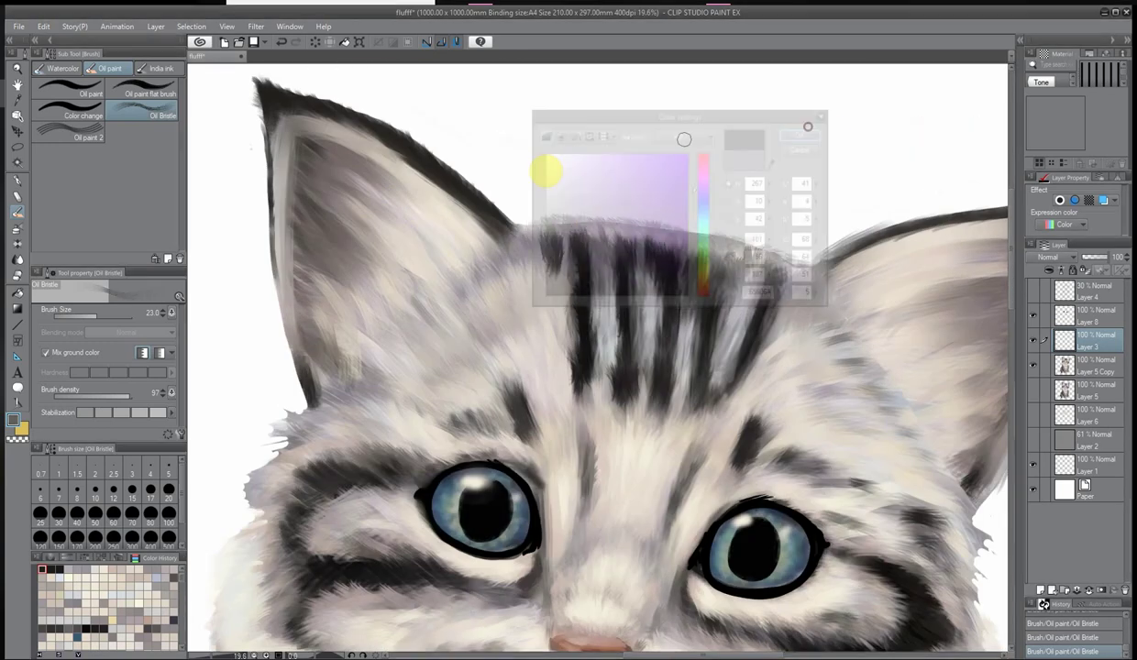
left_click(673, 183)
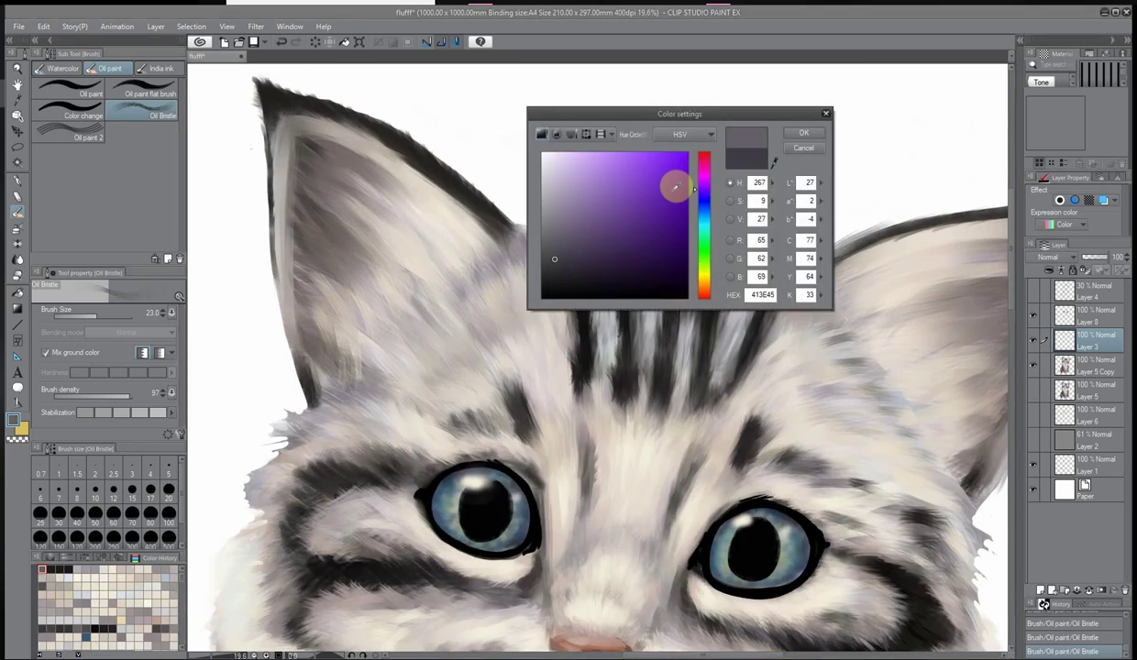
key("Return")
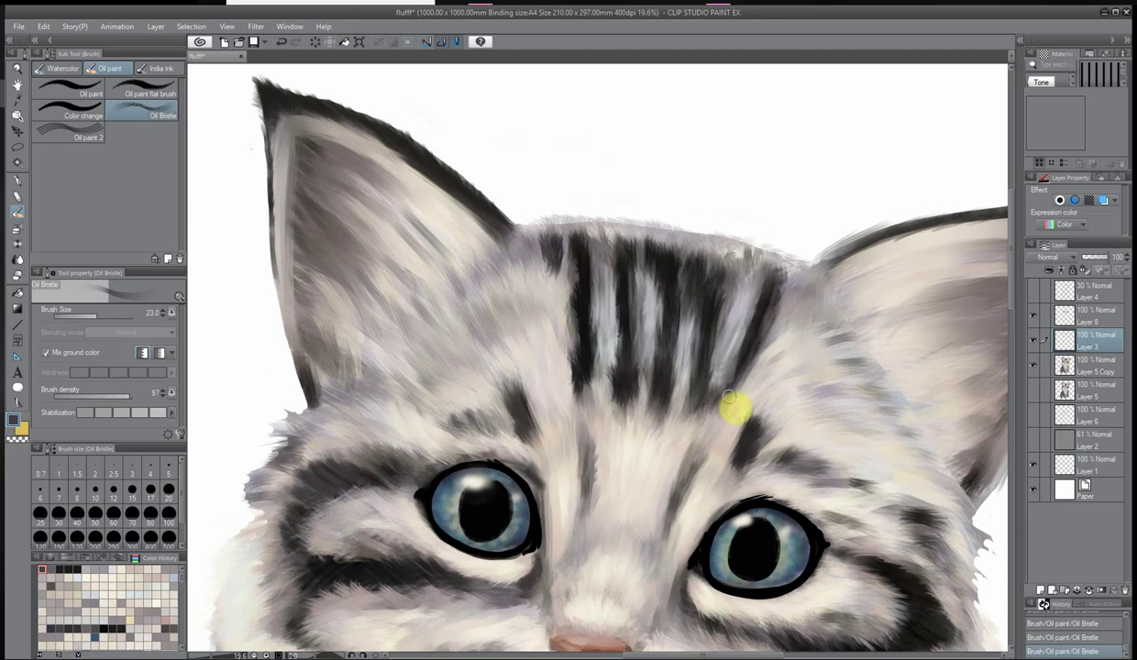
scroll(419, 538, "down", 3)
scroll(330, 254, "up", 3)
scroll(546, 299, "down", 1)
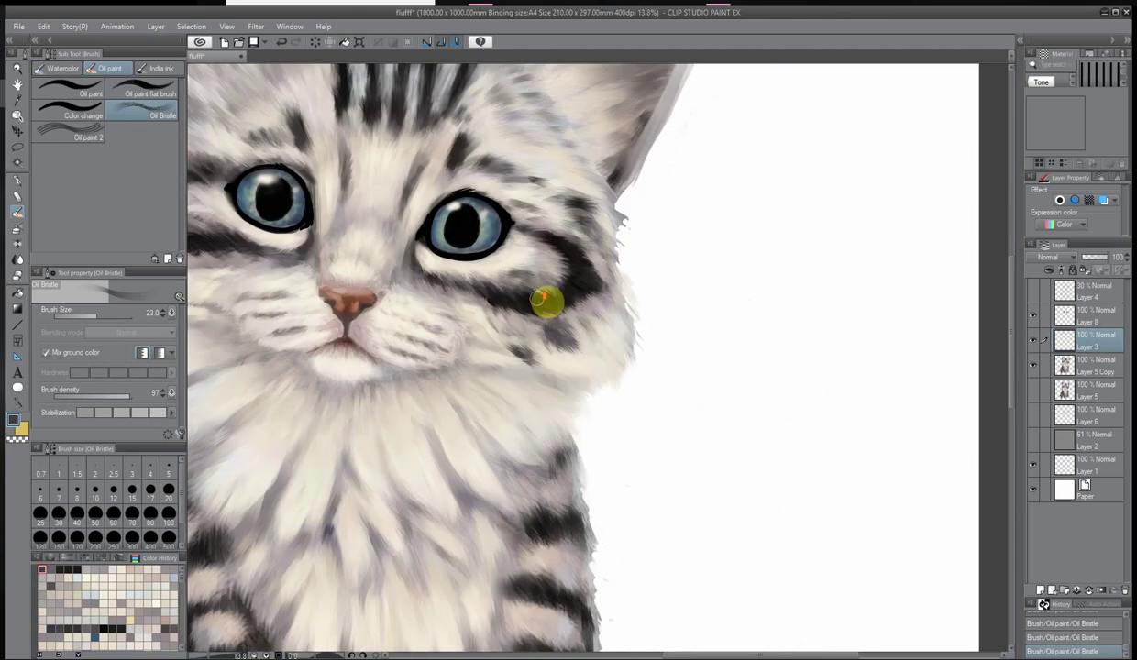
Paint dark violet-grey accents between the chest tufts and onto the shoulder stripes on Layer 3
scroll(617, 194, "up", 1)
left_click_drag(463, 386, 492, 394)
scroll(442, 400, "down", 2)
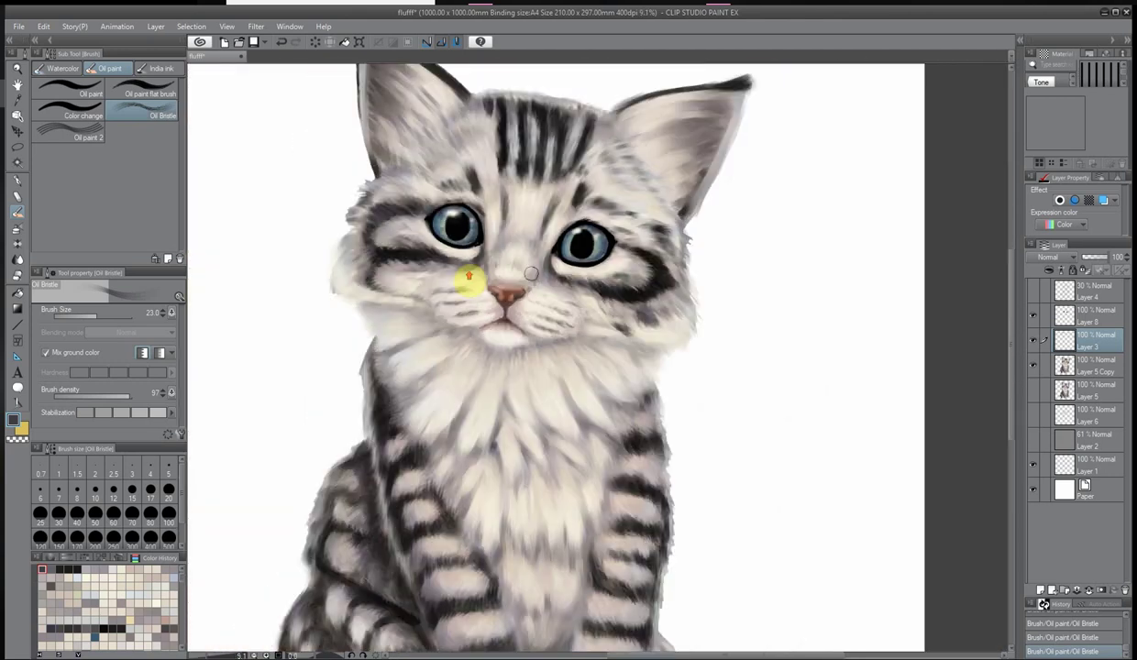
scroll(465, 280, "up", 2)
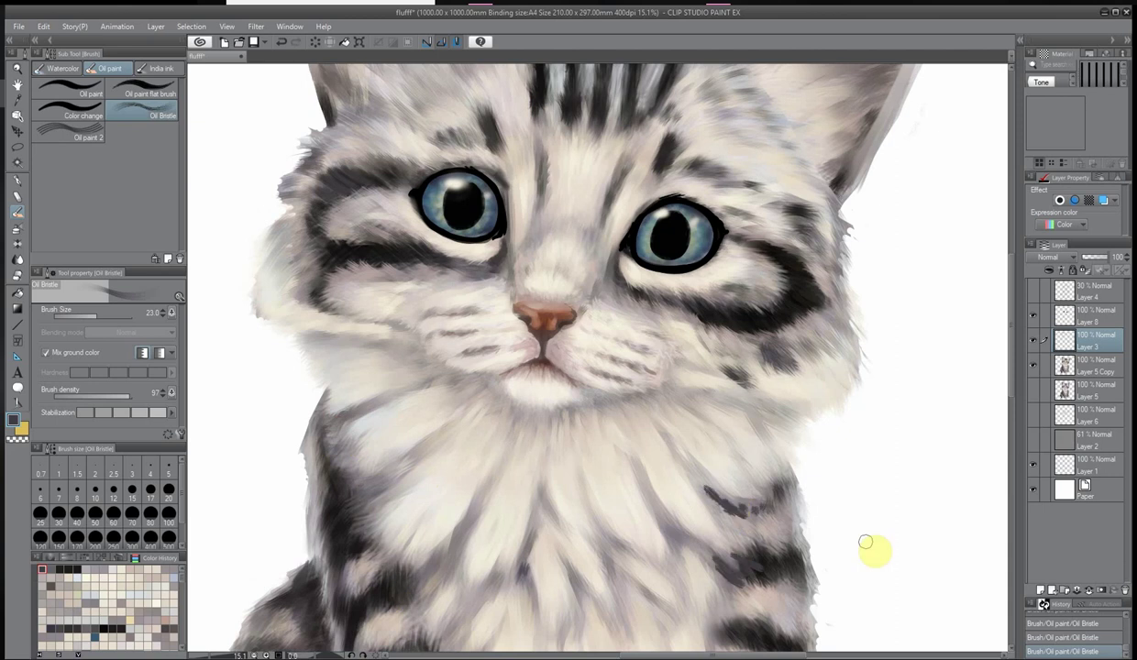
scroll(876, 545, "down", 2)
scroll(540, 477, "up", 2)
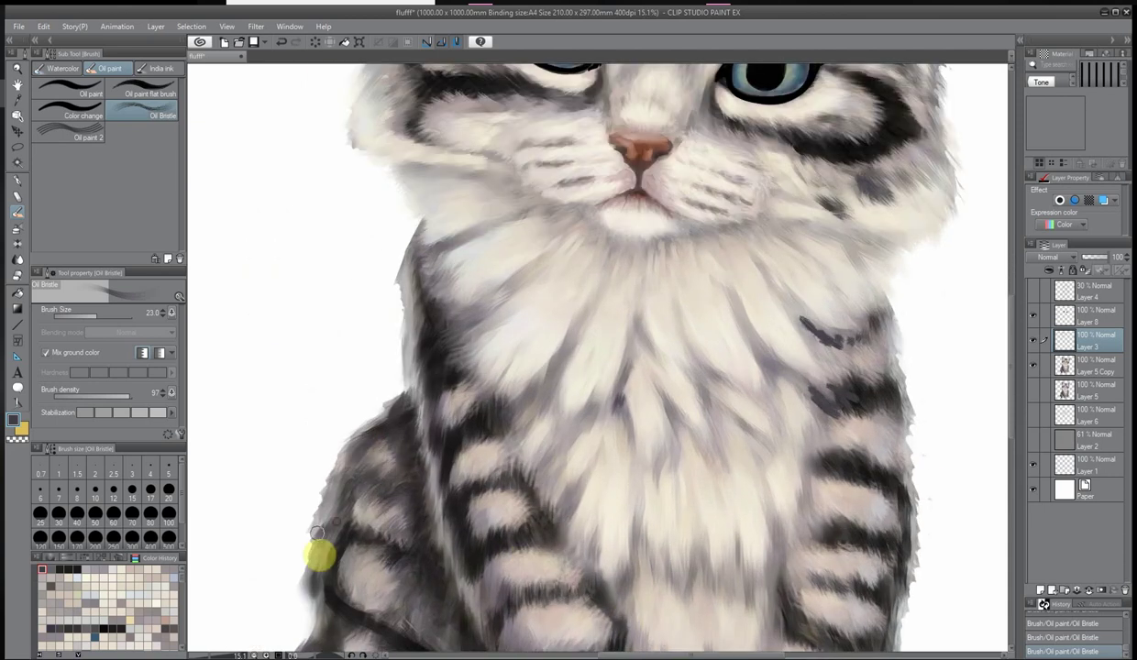
Define the toes with dark strokes on all the paws and toggle Layer 3's visibility to compare
scroll(457, 192, "down", 2)
scroll(275, 342, "up", 2)
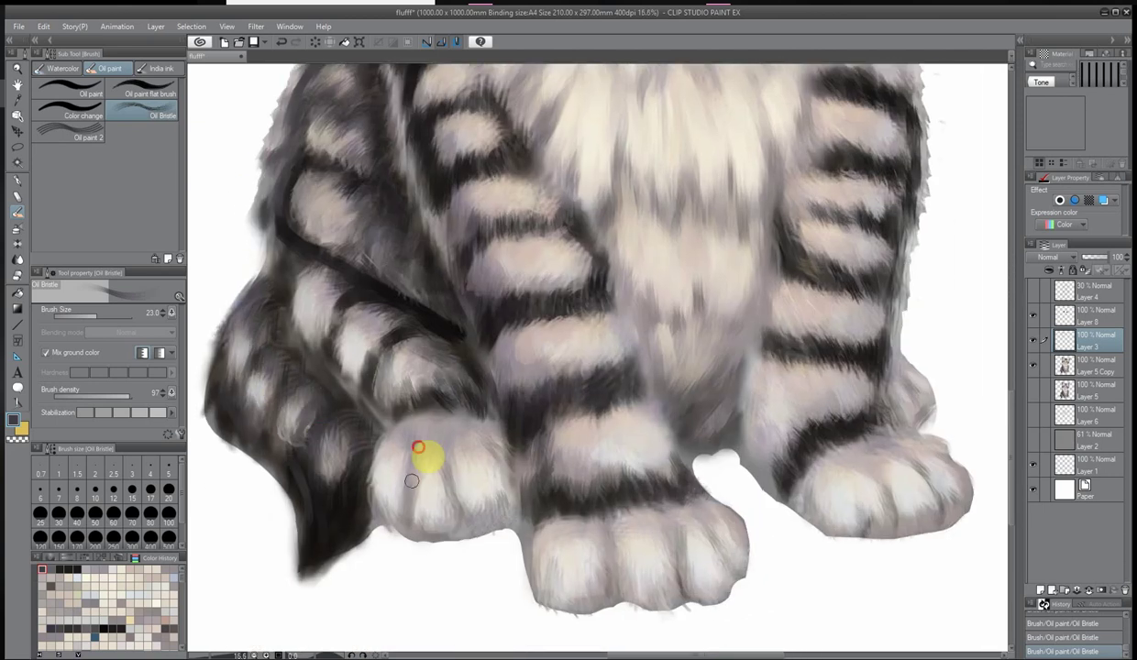
mouse_move(410, 490)
left_mouse_down()
mouse_move(494, 447)
mouse_move(445, 430)
mouse_move(475, 438)
mouse_move(465, 526)
mouse_move(427, 522)
mouse_move(548, 598)
left_mouse_up()
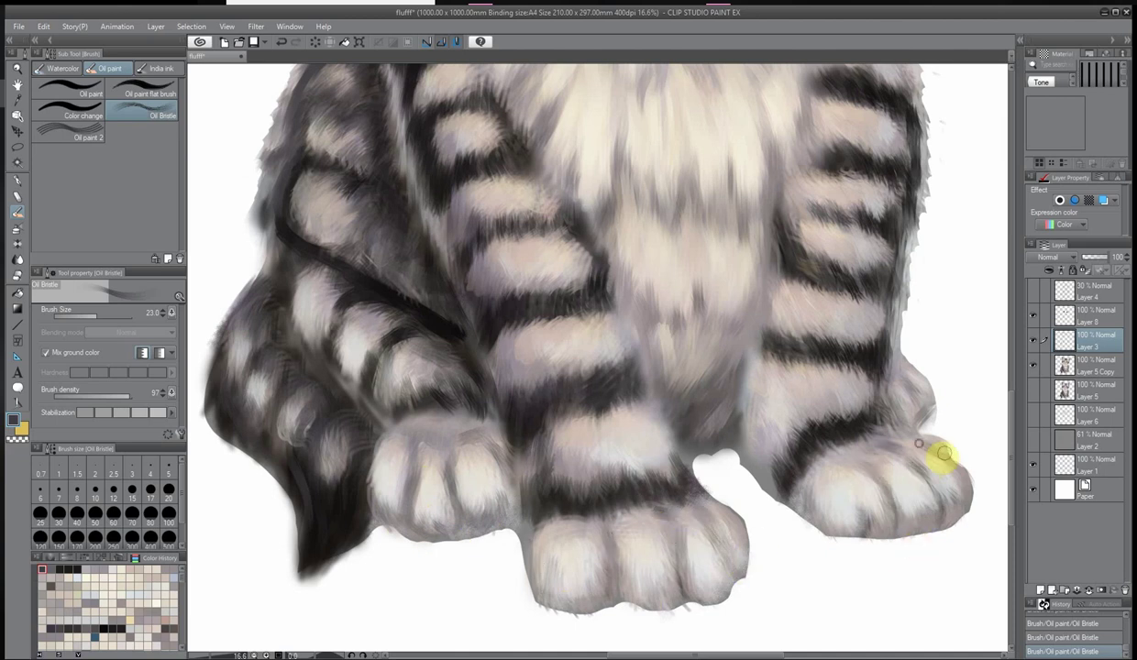
scroll(735, 422, "down", 5)
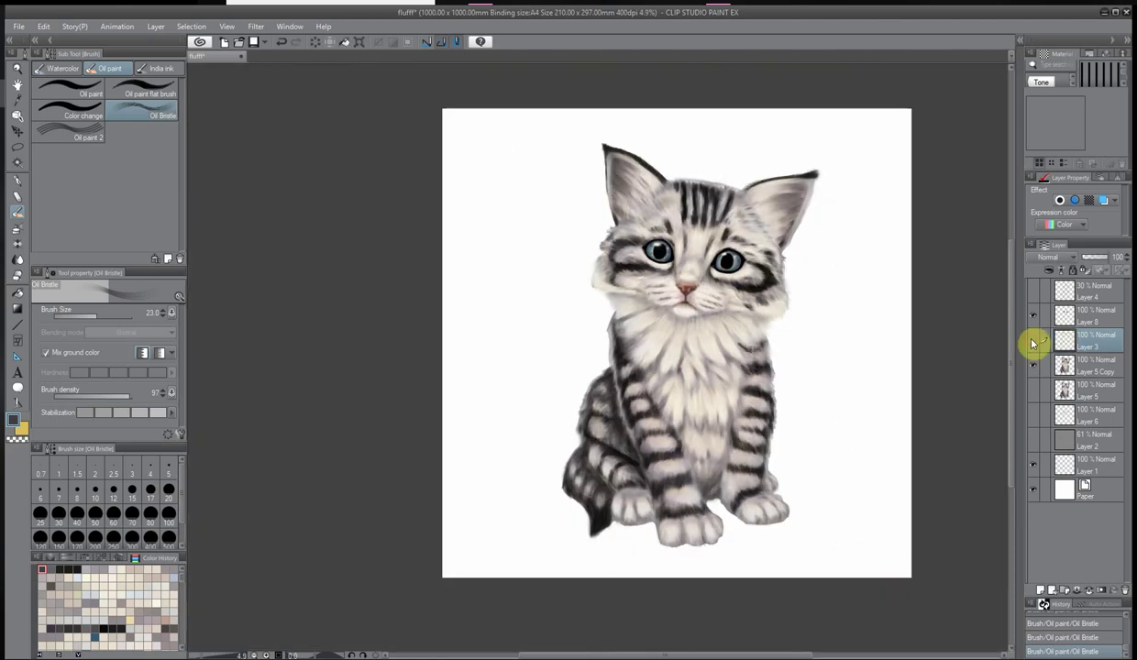
Add fine dark accents to the nose and muzzle fur, then transfer Layer 3's strokes to the lower layer
scroll(685, 248, "up", 5)
scroll(587, 254, "down", 4)
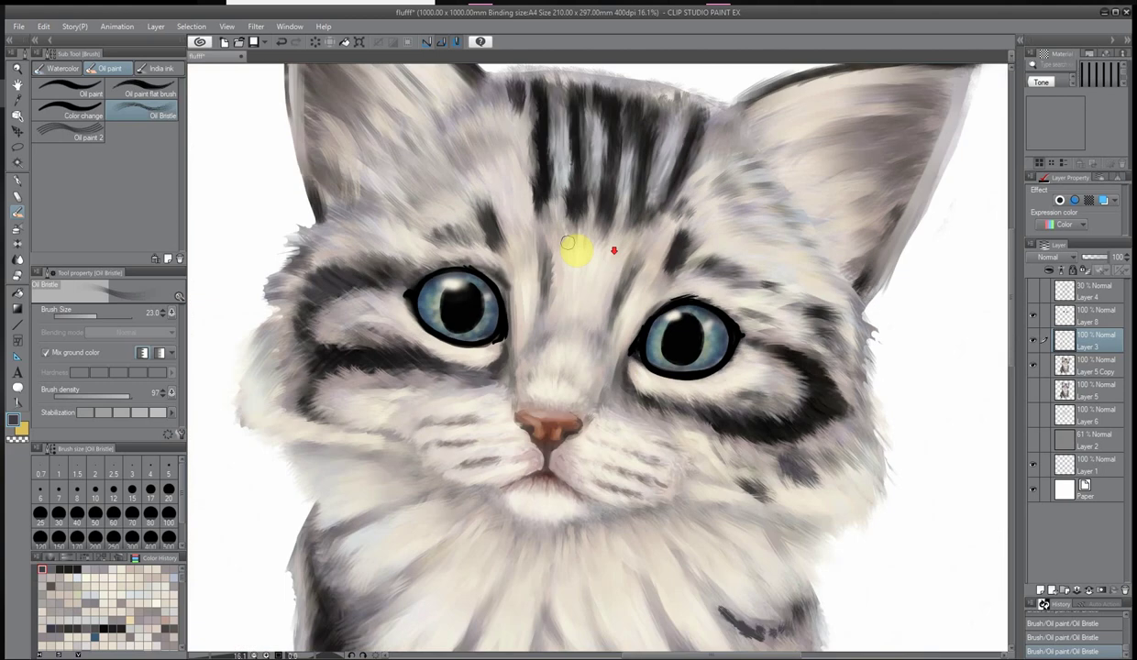
scroll(694, 399, "up", 6)
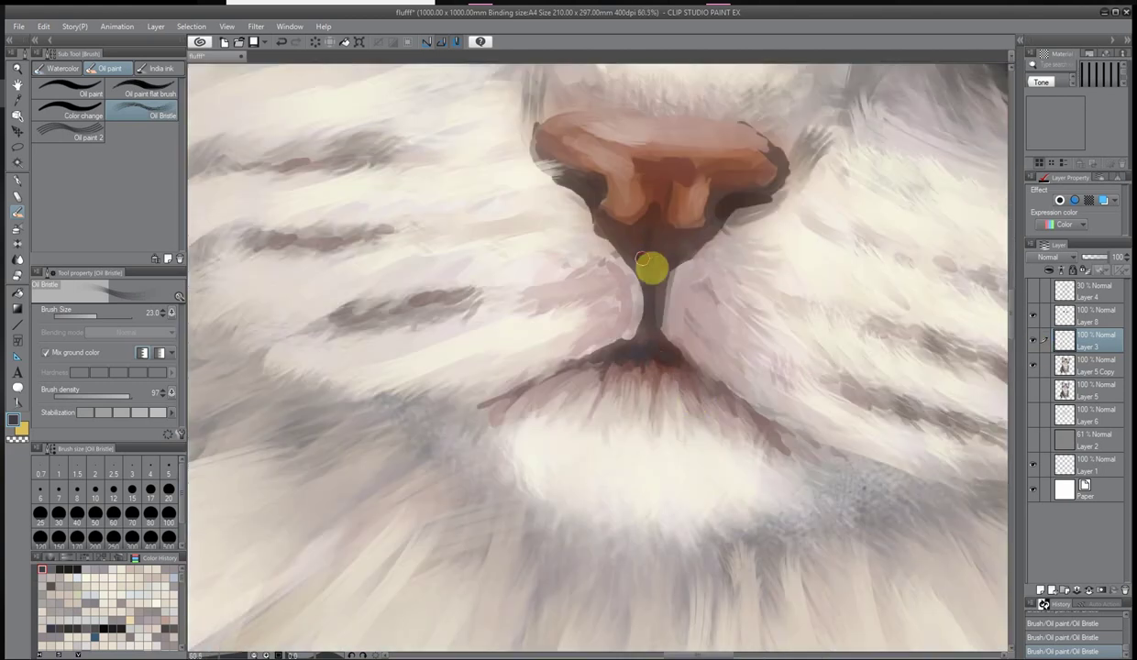
scroll(634, 347, "up", 3)
scroll(432, 195, "up", 3)
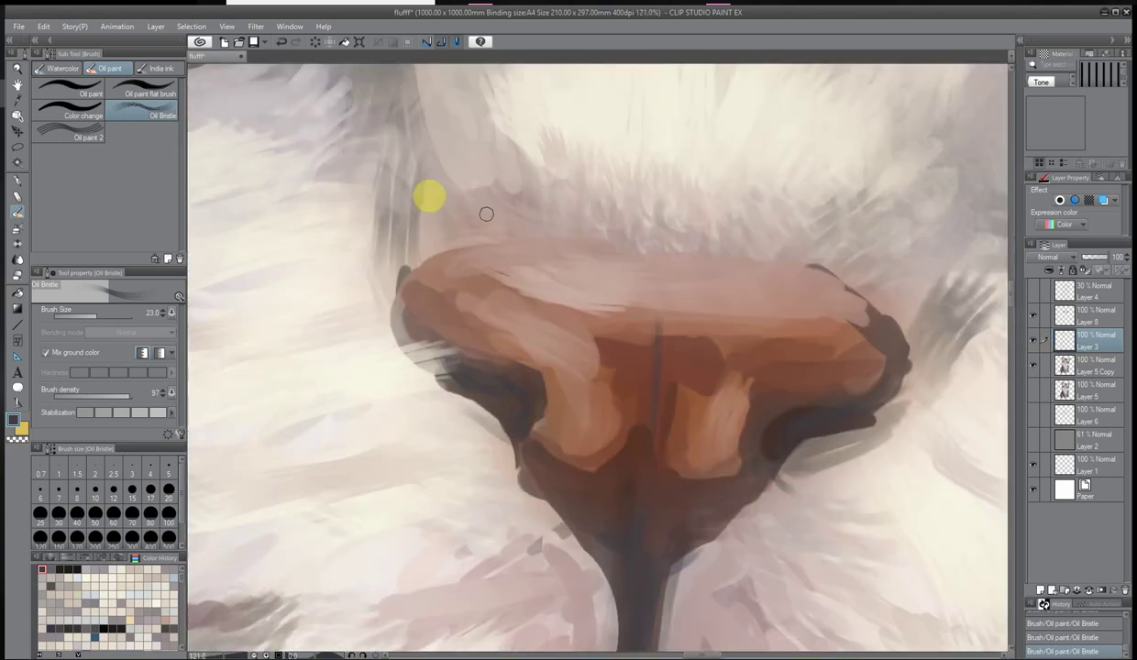
scroll(615, 622, "down", 3)
scroll(825, 449, "down", 2)
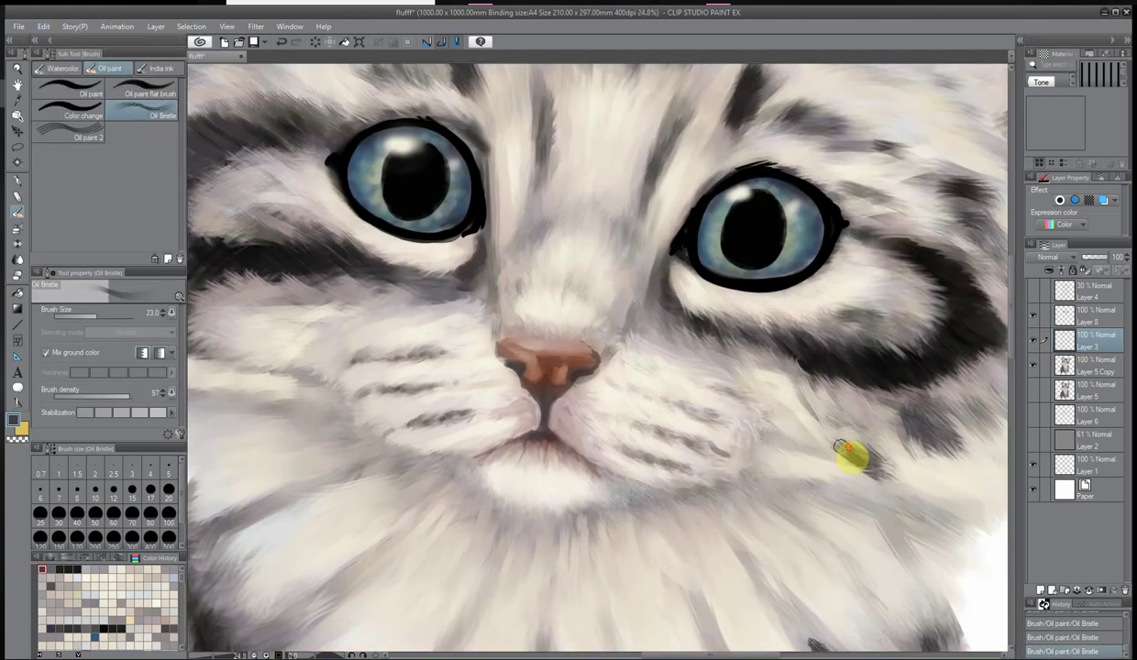
scroll(605, 435, "up", 2)
scroll(600, 431, "down", 5)
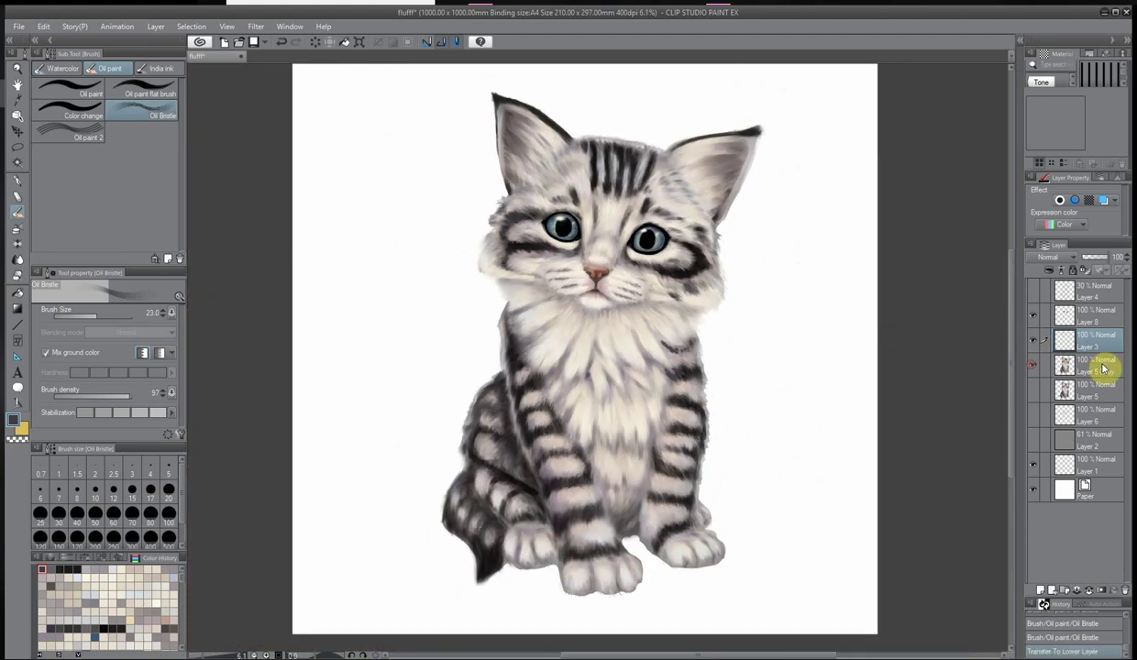
Select Layer 5 Copy, flip the canvas view horizontally, and erase stray edges below the protruding cheek fur
left_click(1103, 367)
left_click(1063, 224)
left_click(1078, 257)
left_click(226, 26)
left_click(509, 56)
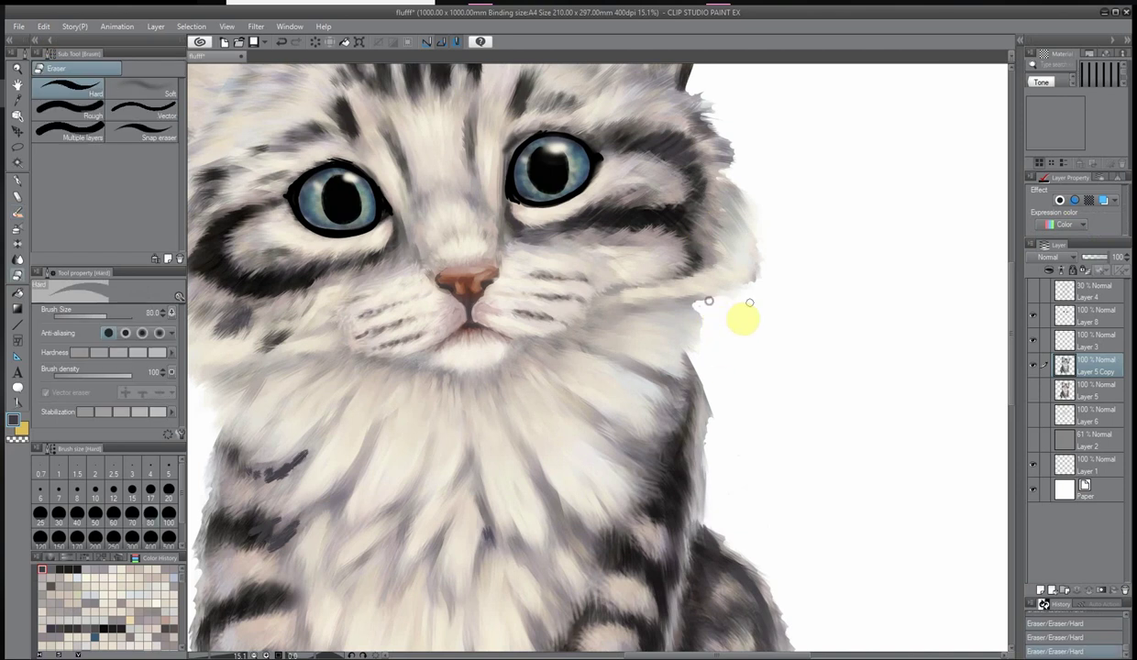
Add a new raster layer above Layer 5 Copy and paint soft grey Oil Bristle strokes into the fur
scroll(709, 300, "down", 2)
scroll(698, 157, "up", 1)
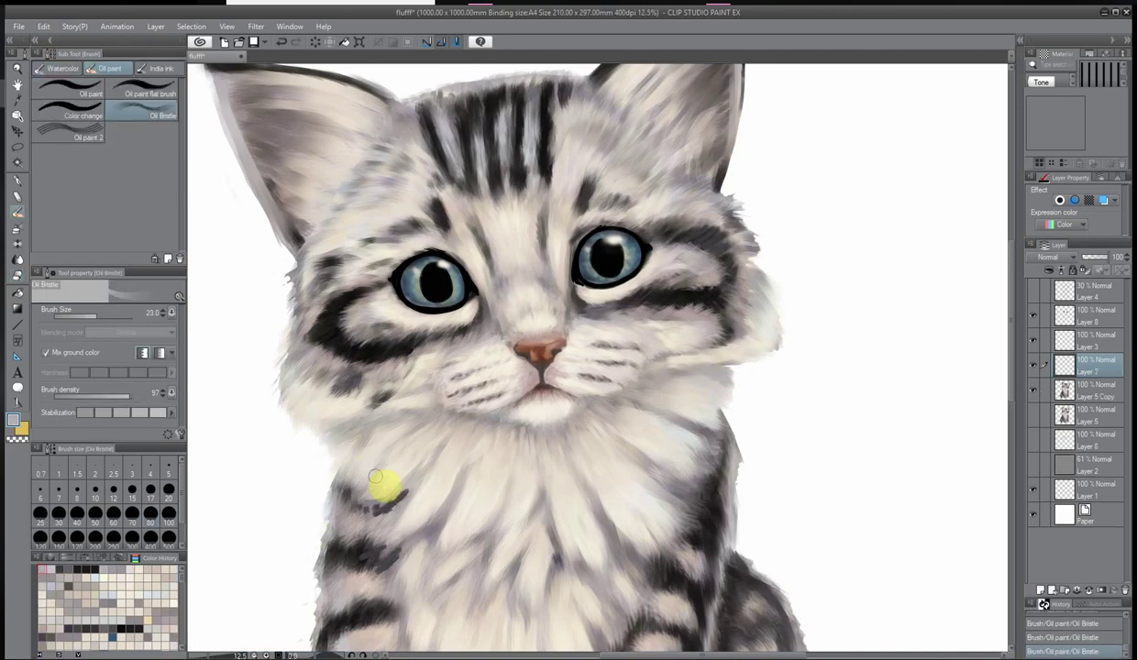
scroll(691, 264, "down", 3)
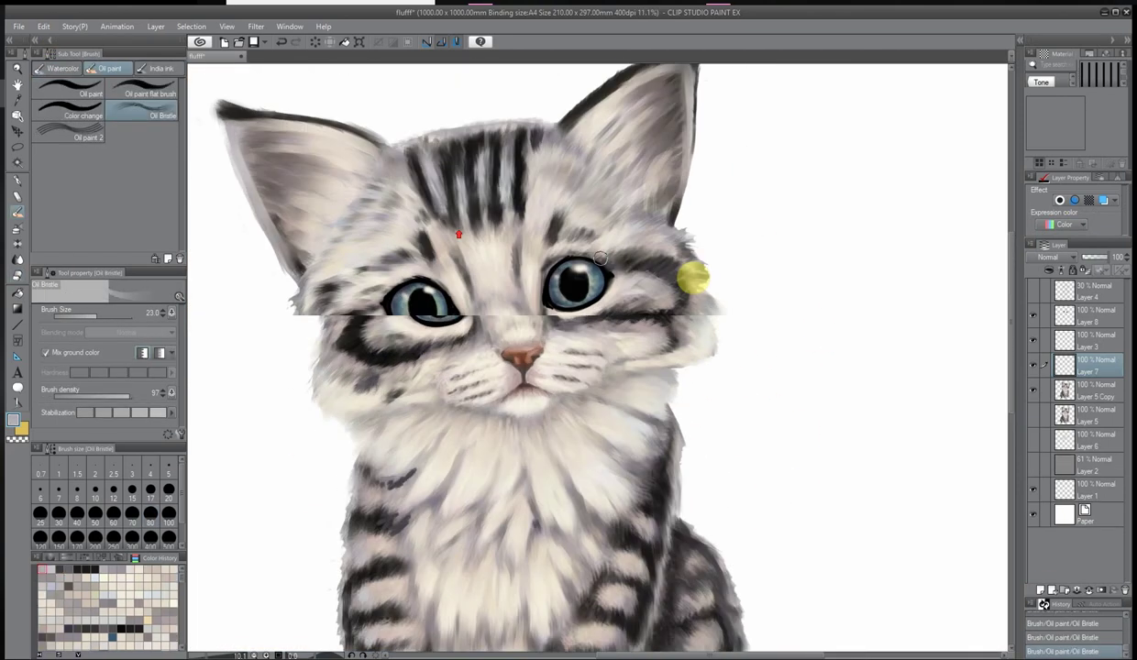
Clean up the edges of the paws and tail on Layer 5 Copy with the hard eraser
scroll(688, 509, "up", 4)
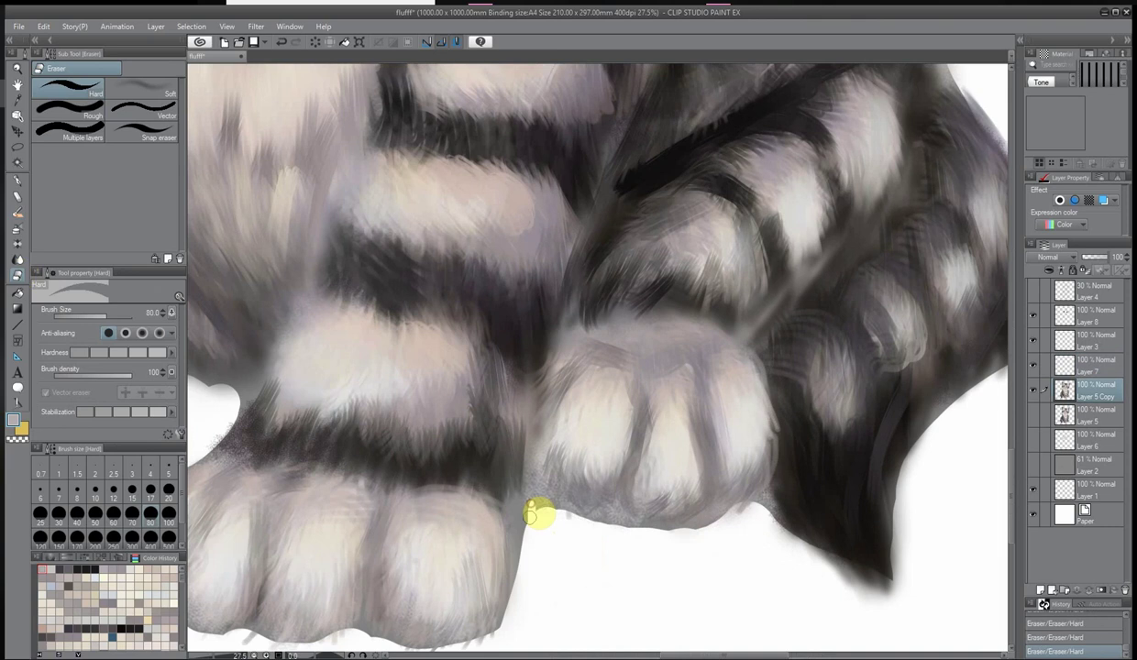
mouse_move(534, 515)
left_mouse_down()
mouse_move(639, 530)
mouse_move(759, 503)
mouse_move(747, 504)
mouse_move(845, 574)
mouse_move(769, 520)
mouse_move(903, 577)
mouse_move(908, 496)
left_mouse_up()
scroll(905, 513, "down", 3)
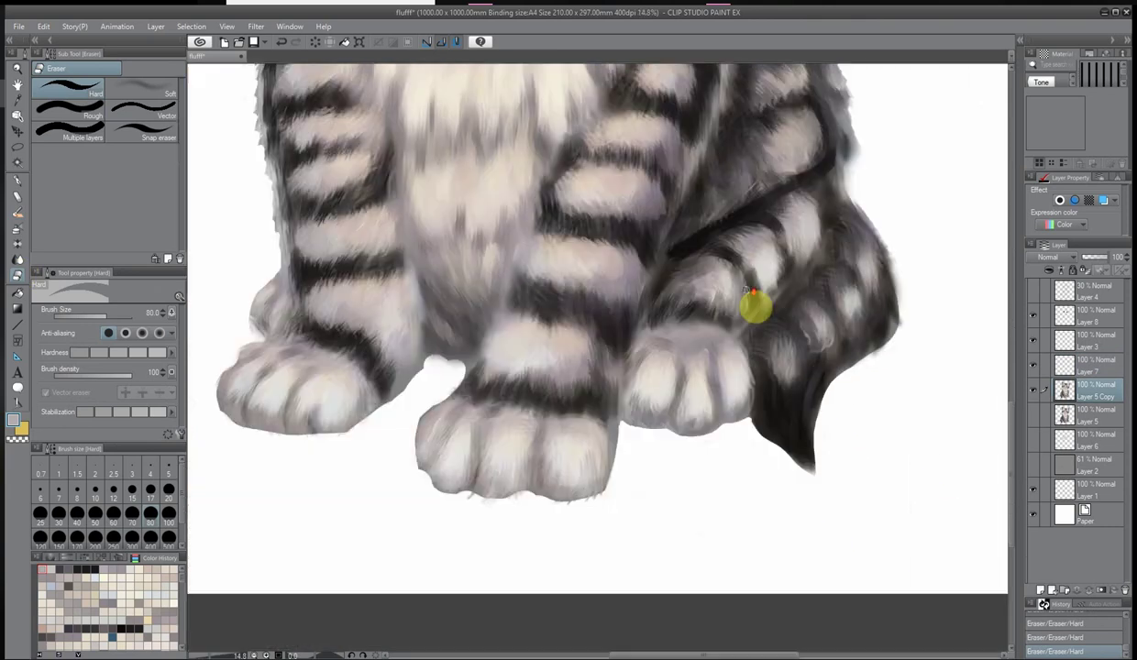
scroll(754, 307, "up", 2)
scroll(419, 503, "down", 3)
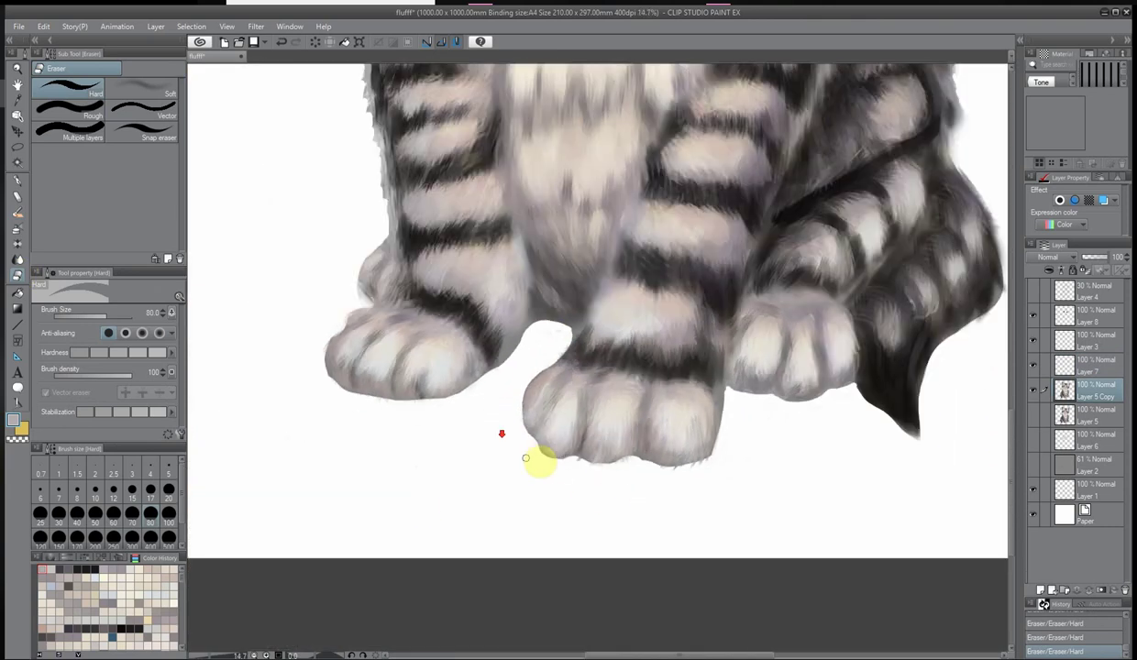
scroll(406, 432, "up", 4)
scroll(507, 75, "down", 1)
scroll(436, 526, "up", 2)
scroll(672, 178, "down", 3)
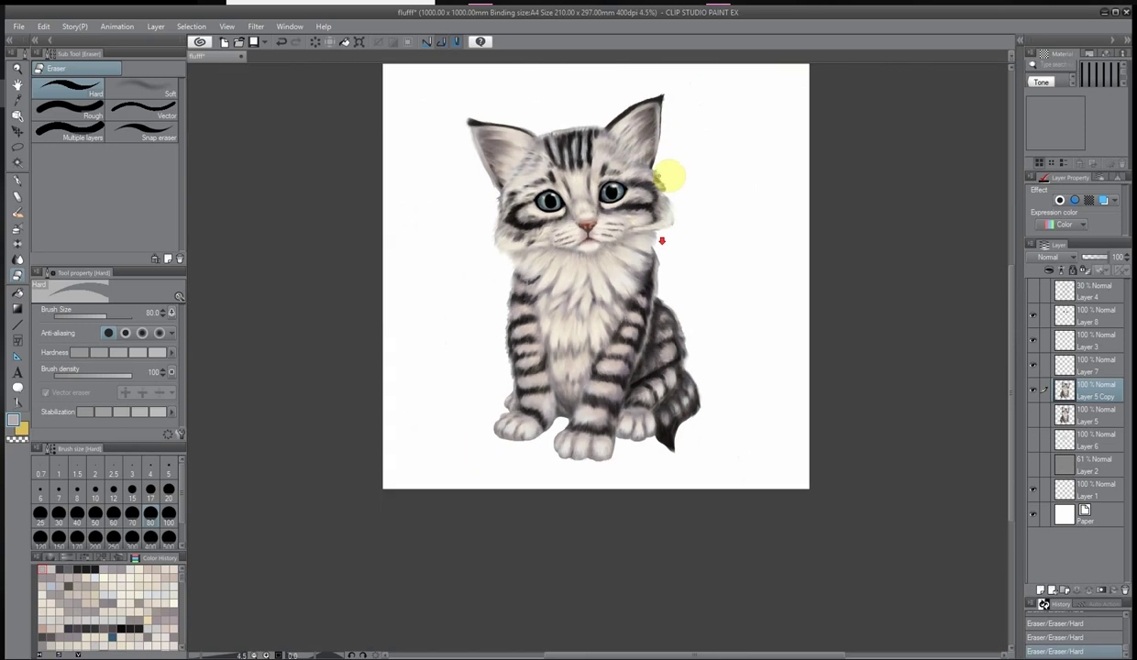
Flip the canvas view back and trim the fur outline beneath the cheek with the hard eraser
left_click(226, 26)
scroll(690, 237, "up", 3)
scroll(690, 237, "up", 2)
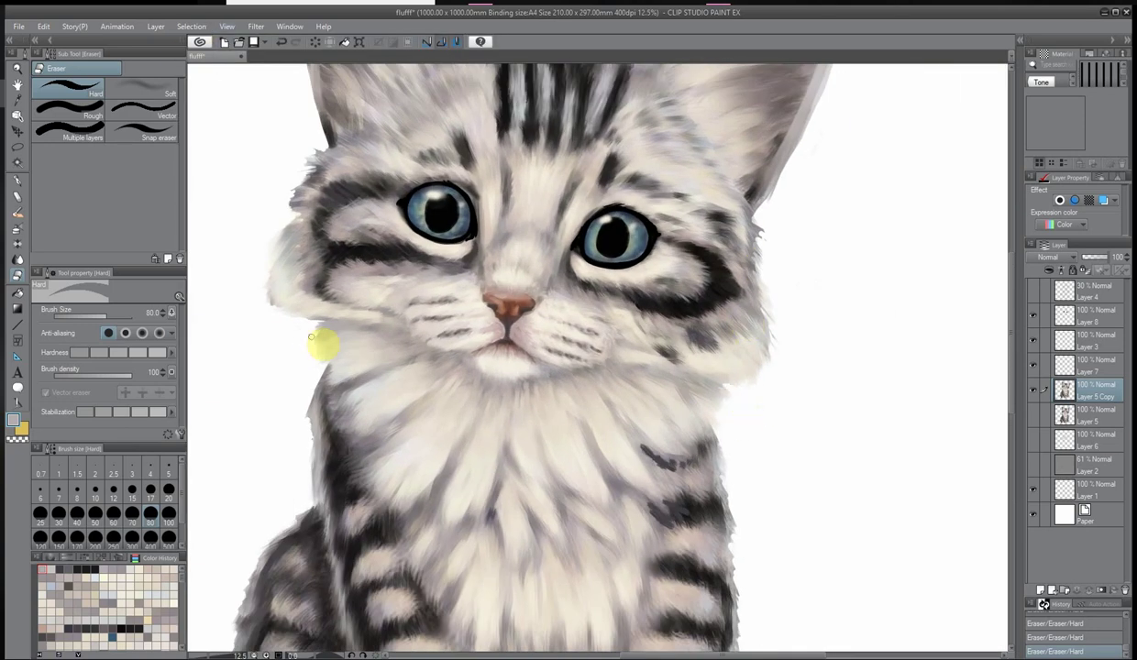
scroll(275, 321, "down", 1)
scroll(317, 292, "up", 2)
Blend pale fur strokes into the cheek on Layer 7 and darken the stripes around the eye with black Oil Bristle
left_click(1055, 367)
key("b")
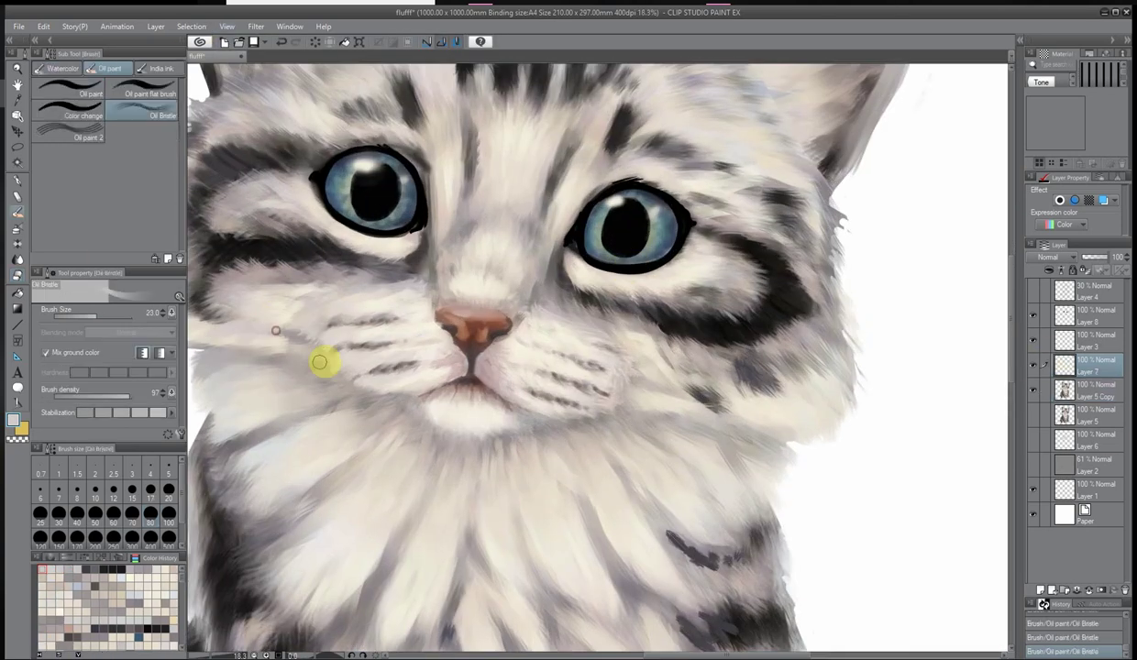
scroll(303, 350, "up", 1)
left_click(441, 355)
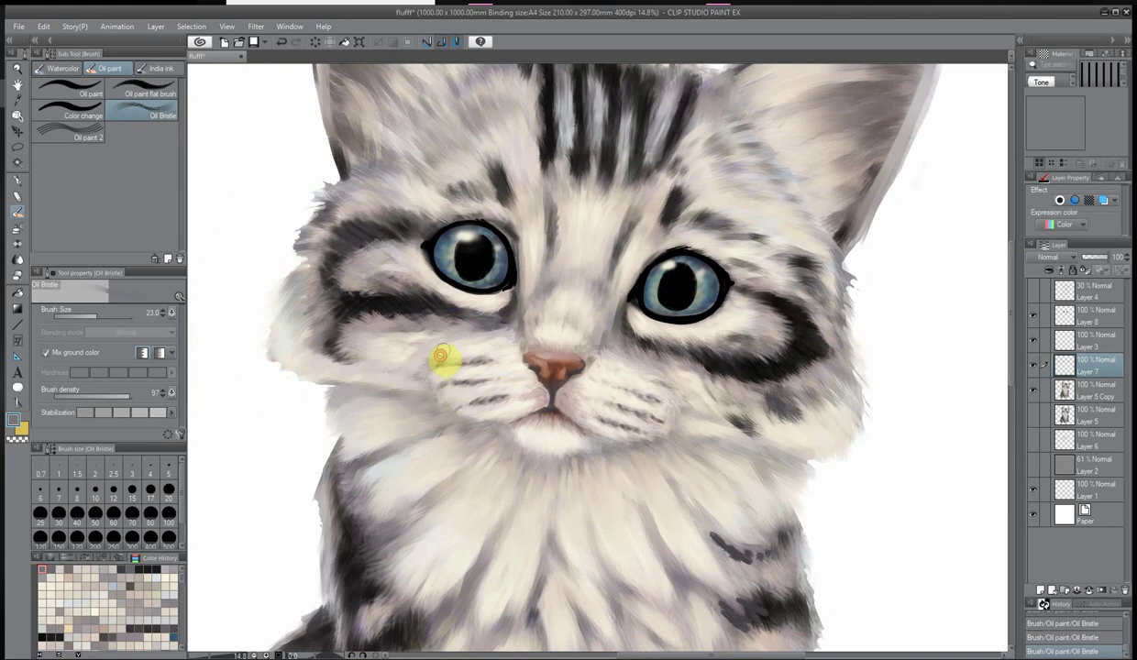
mouse_move(343, 300)
left_mouse_down()
mouse_move(335, 244)
mouse_move(403, 220)
left_mouse_up()
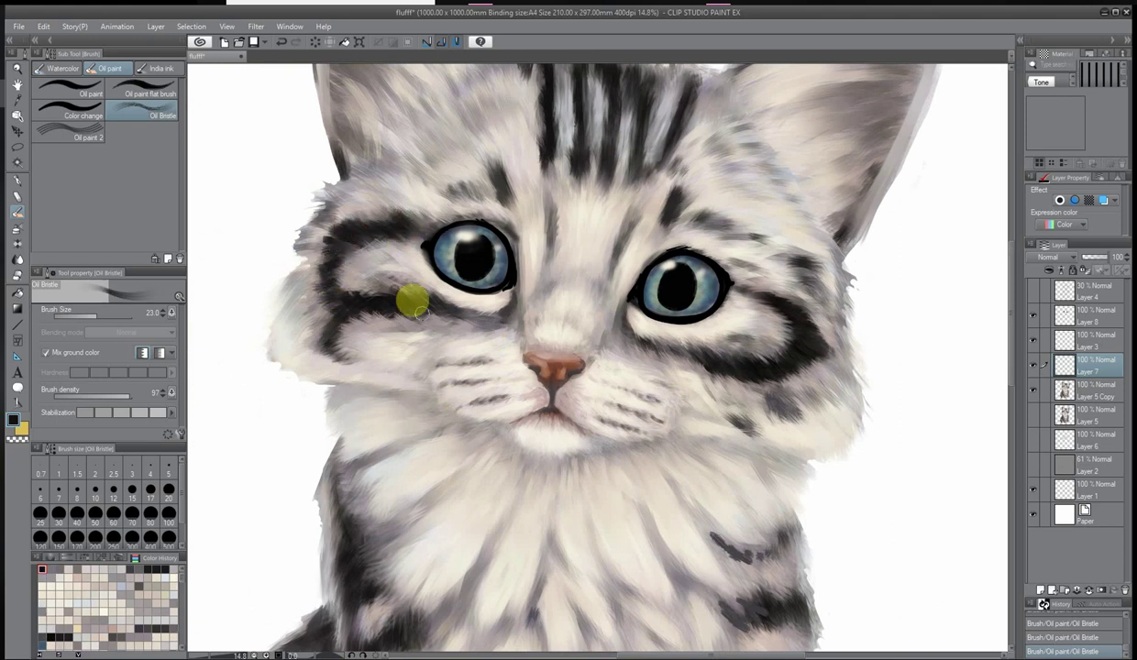
scroll(641, 381, "down", 5)
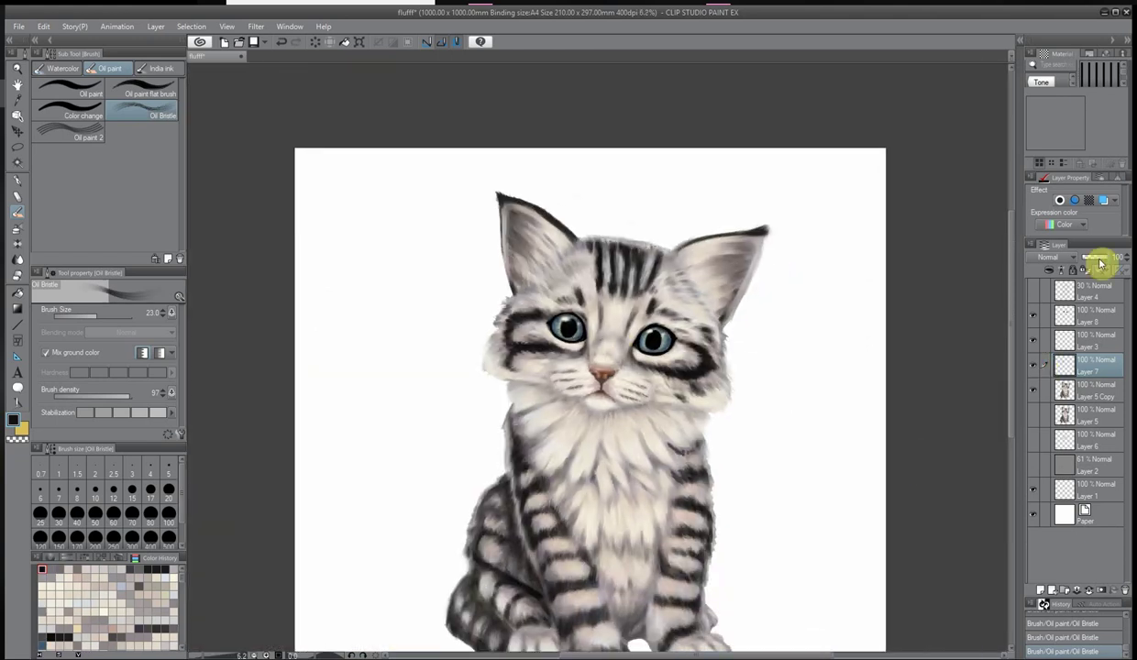
Deepen the dark stripes on the forehead, shoulder and upper foreleg with black Oil Bristle strokes on Layer 7
scroll(665, 266, "up", 7)
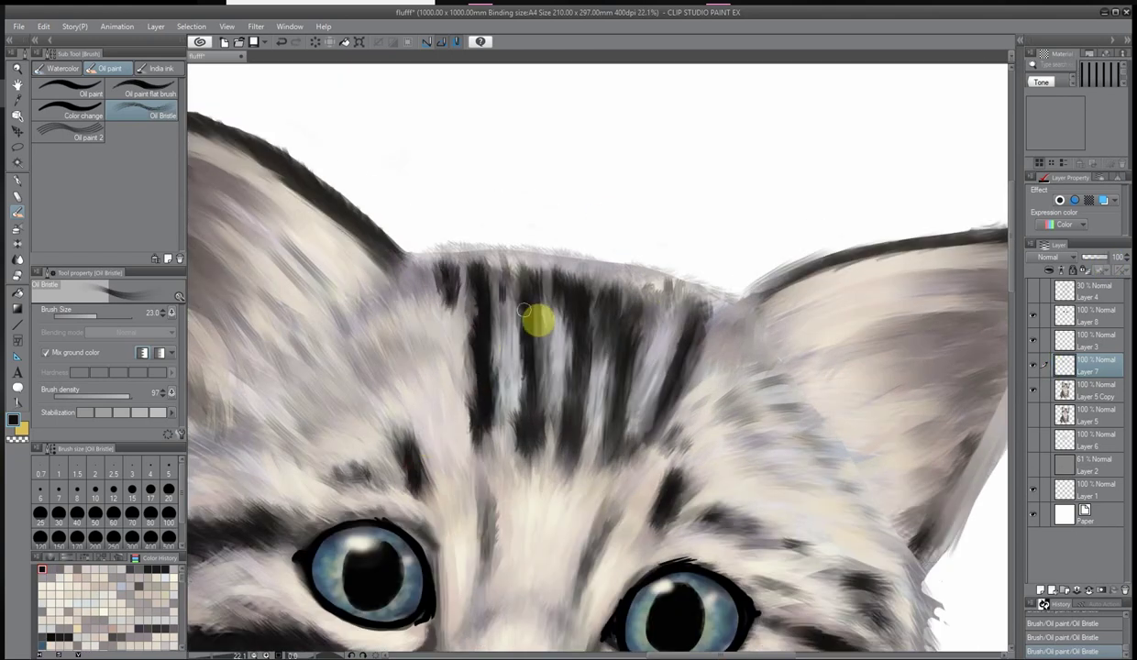
scroll(540, 475, "down", 4)
scroll(444, 330, "up", 3)
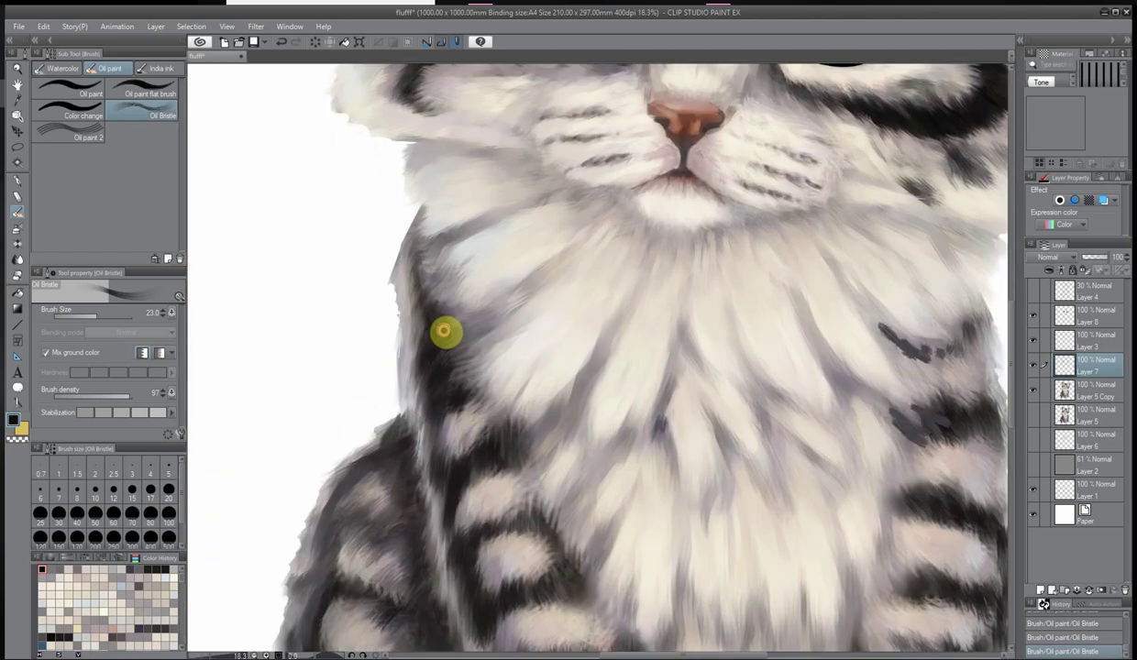
scroll(901, 376, "down", 5)
scroll(751, 466, "up", 5)
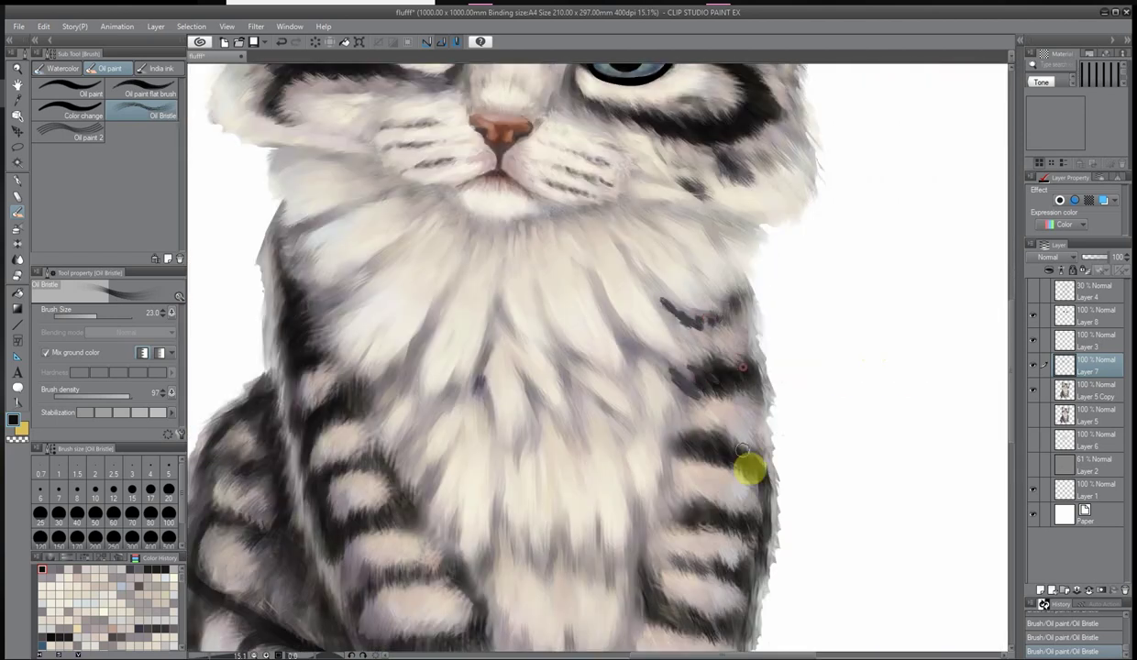
scroll(341, 530, "down", 4)
scroll(660, 380, "down", 2)
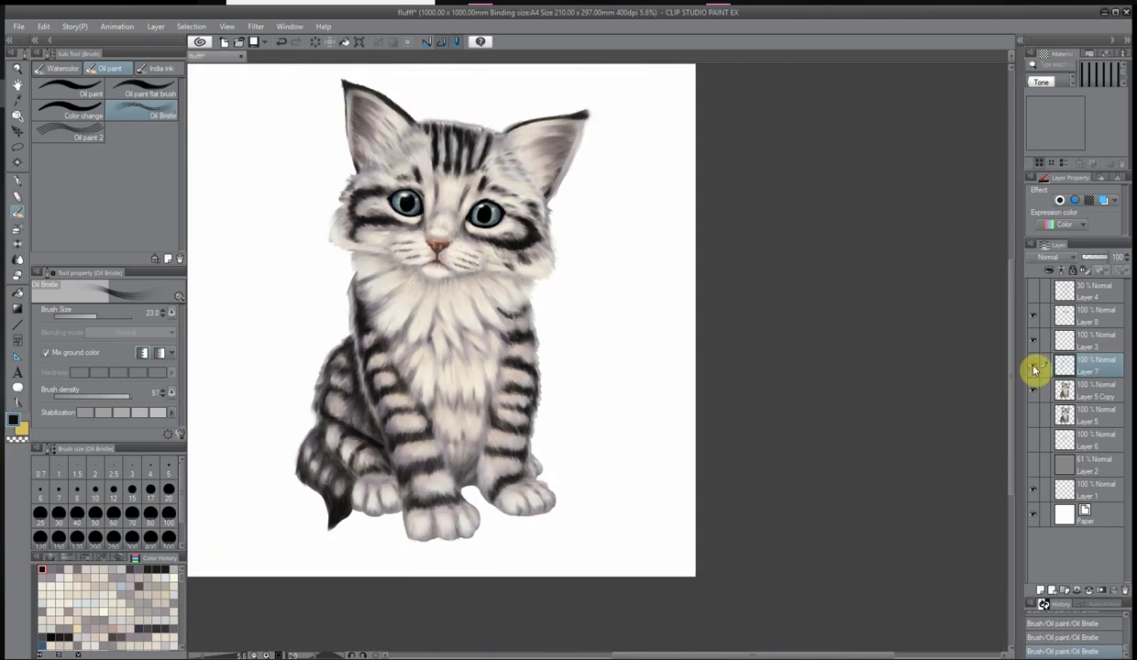
Darken the tail and the lower leg stripes with black Oil Bristle strokes on Layer 7
scroll(464, 448, "up", 5)
scroll(411, 637, "up", 1)
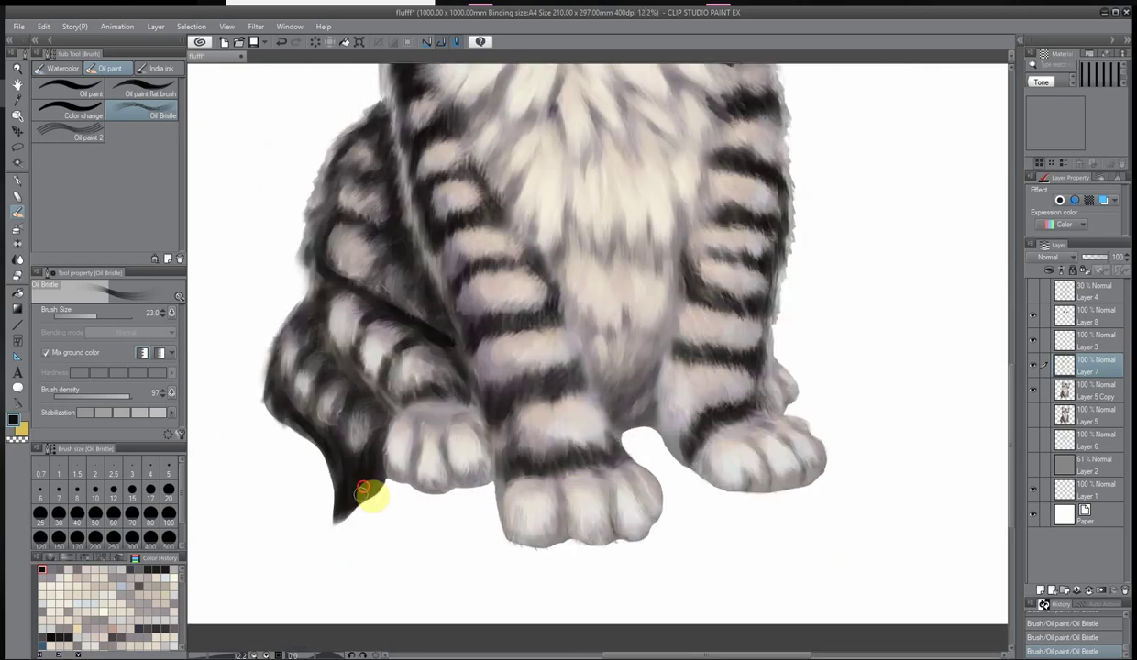
left_click_drag(381, 400, 323, 330)
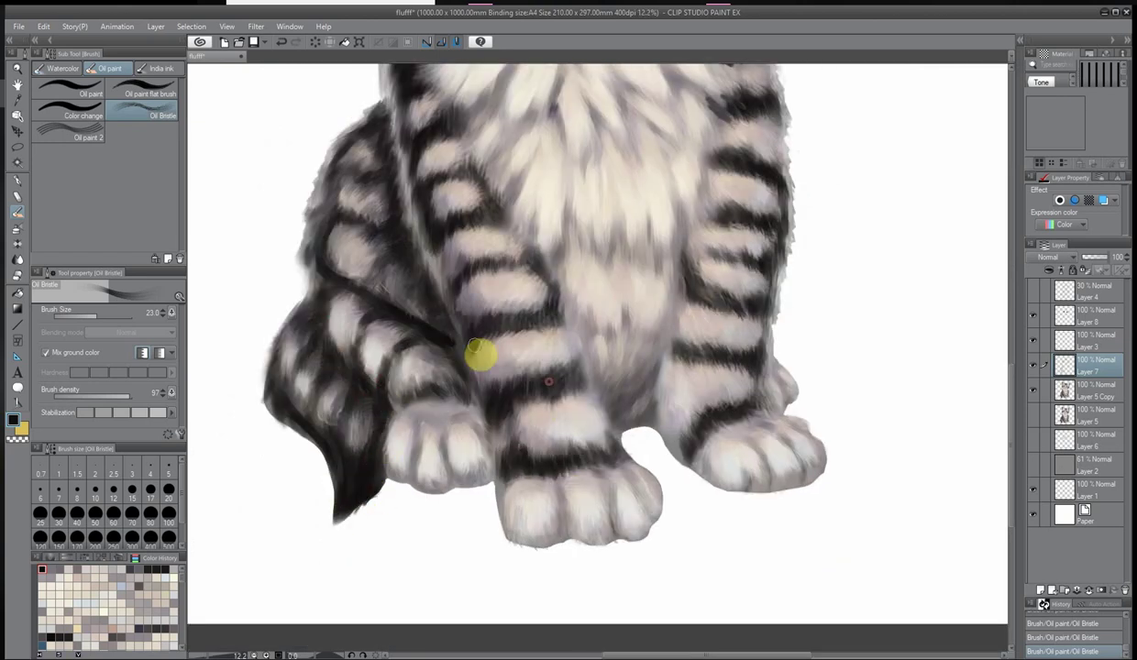
scroll(652, 431, "down", 3)
scroll(581, 452, "up", 4)
scroll(631, 242, "down", 5)
scroll(630, 243, "up", 1)
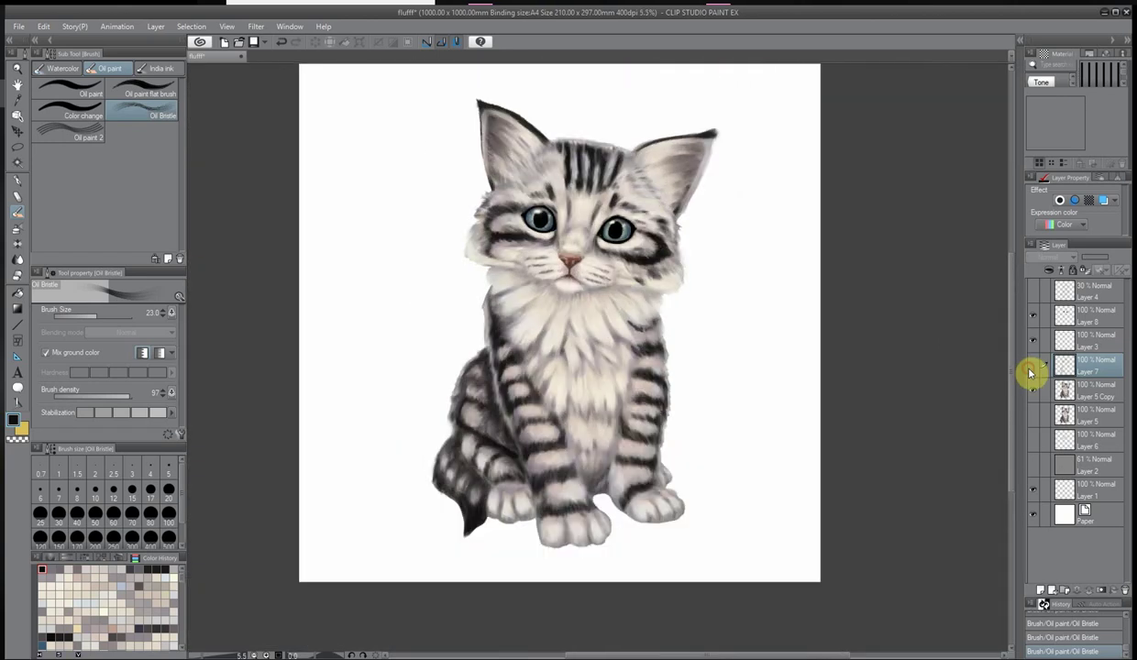
Merge Layer 7 into Layer 5 Copy and preview the merged layer in Gray before restoring its expression color to Color
right_click(1031, 371)
left_click(1088, 307)
left_click(1063, 223)
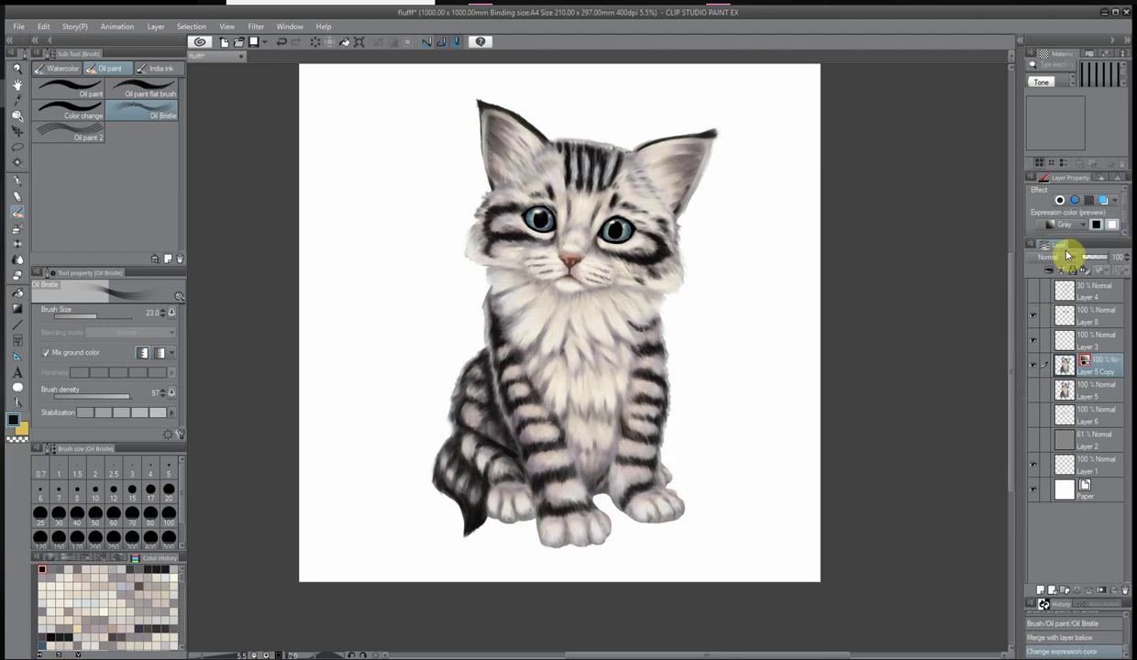
left_click(1071, 251)
scroll(508, 102, "up", 2)
scroll(508, 101, "down", 1)
left_click(1079, 228)
left_click(1071, 236)
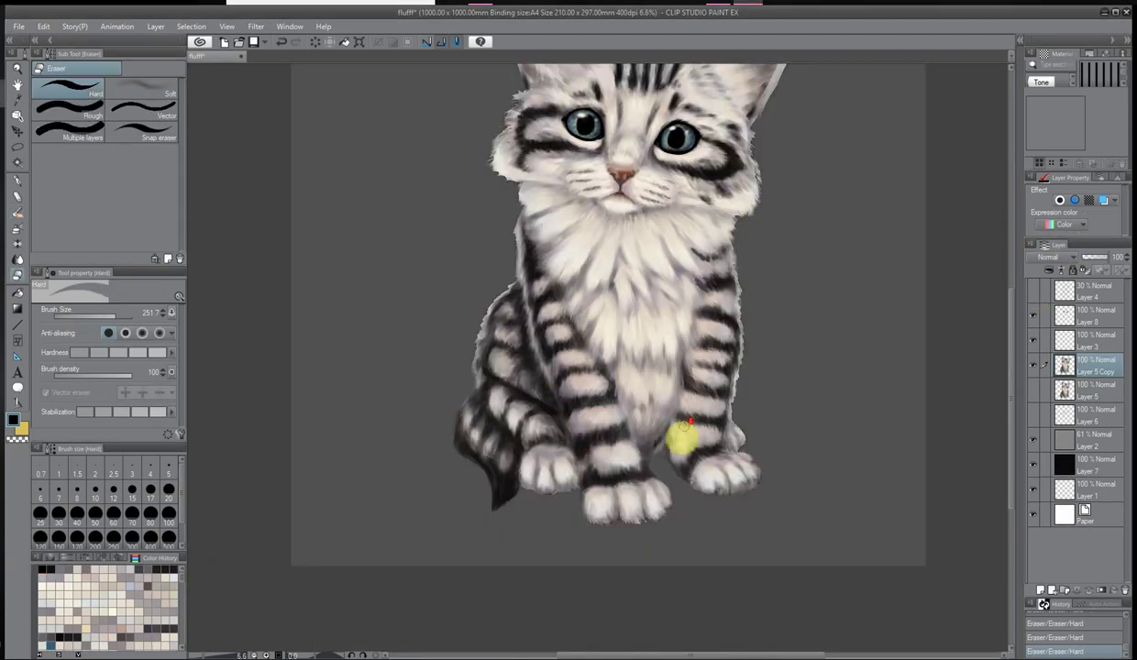
Clean stray marks around the kitten on Layer 5 Copy with the hard eraser, using the grey backdrop of Layer 2
scroll(680, 436, "up", 2)
scroll(792, 300, "down", 4)
scroll(655, 483, "up", 1)
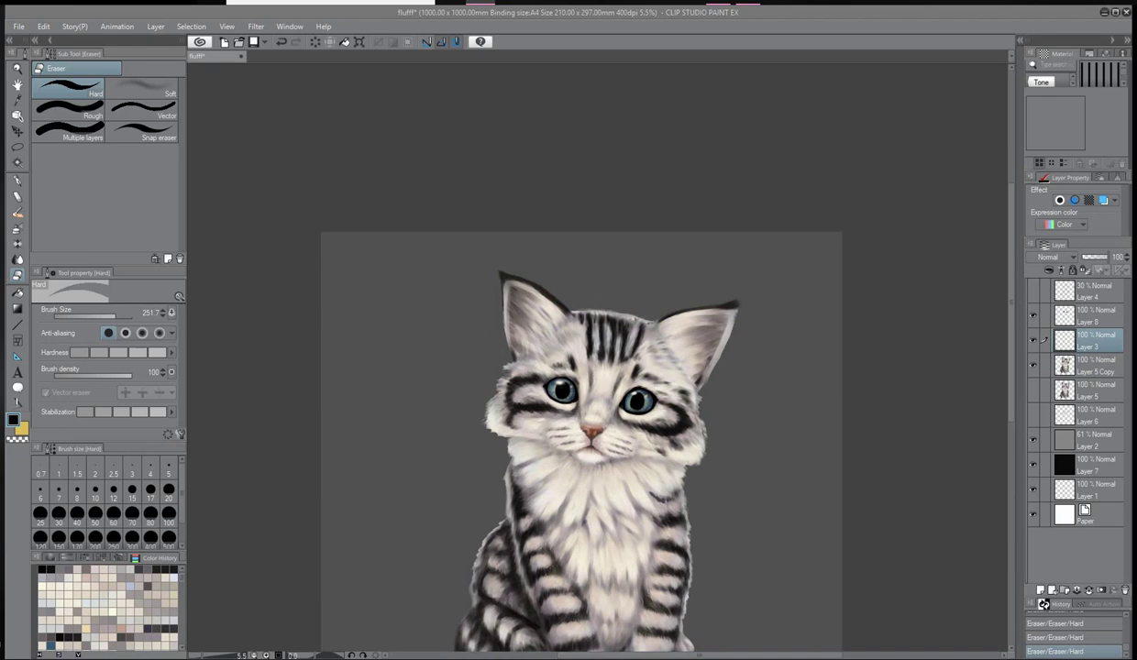
Paint soft pinkish-grey Oil Bristle strokes into the cheek, forehead and inner ear fur on Layer 3
scroll(528, 336, "up", 4)
key("b")
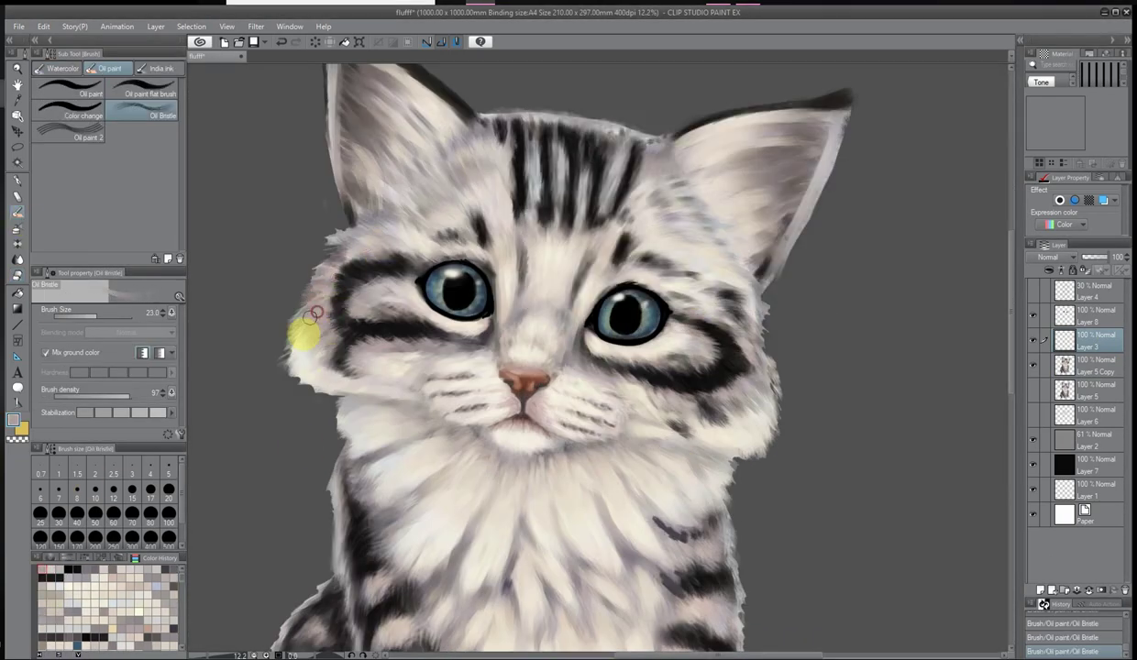
mouse_move(313, 314)
left_mouse_down()
mouse_move(307, 279)
mouse_move(328, 242)
left_mouse_up()
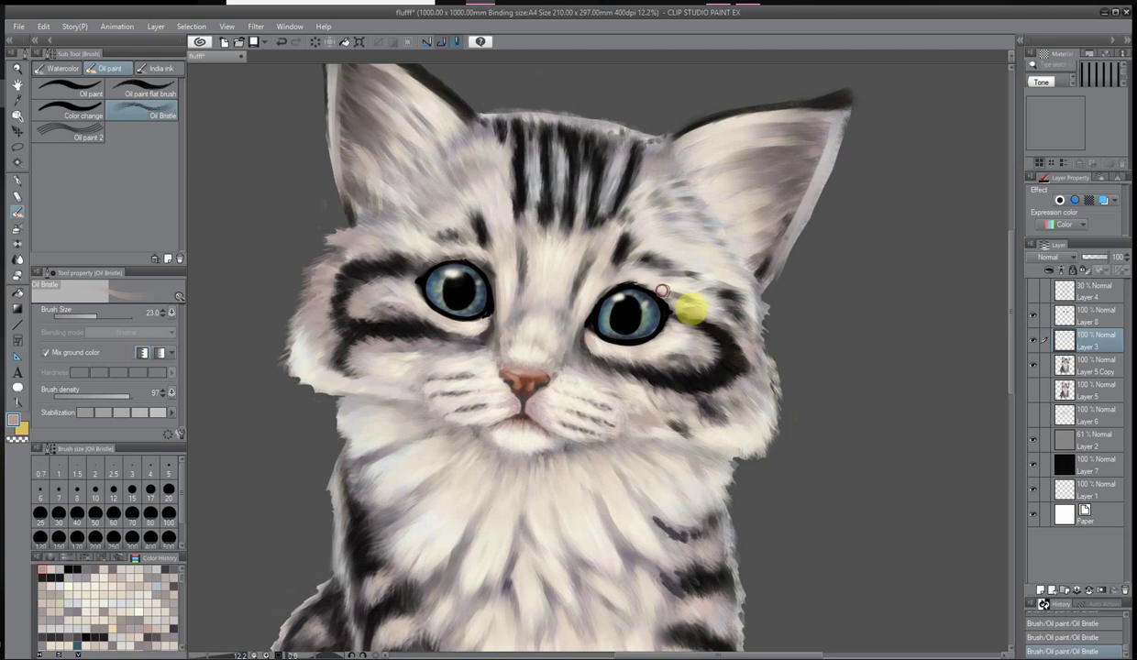
left_click_drag(594, 284, 531, 198)
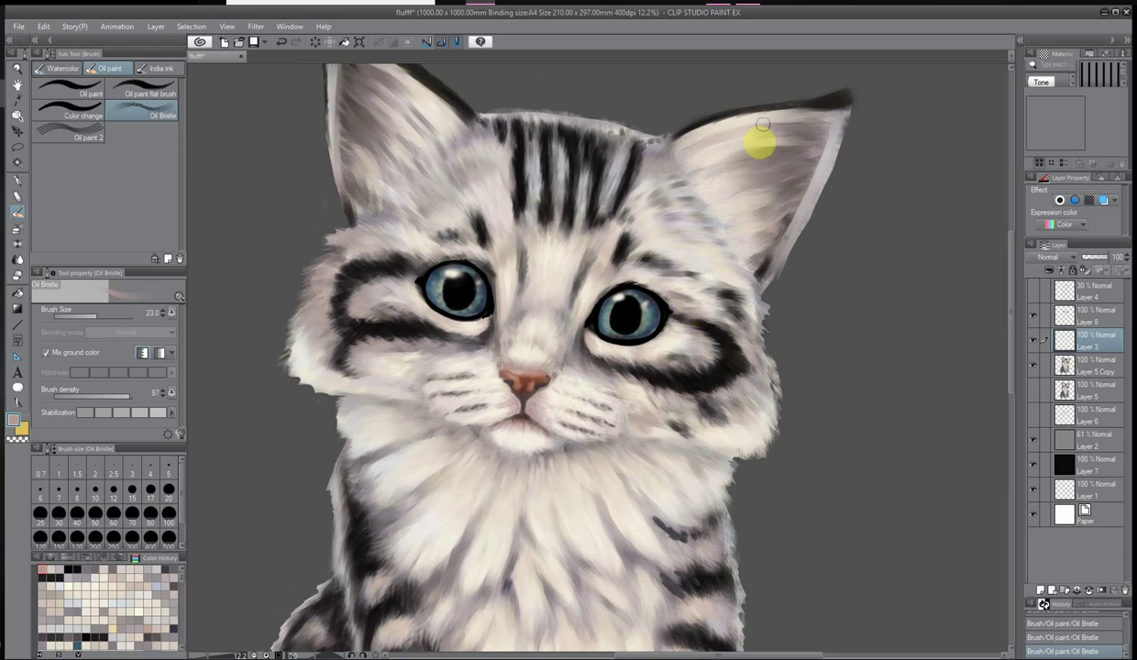
scroll(375, 202, "up", 3)
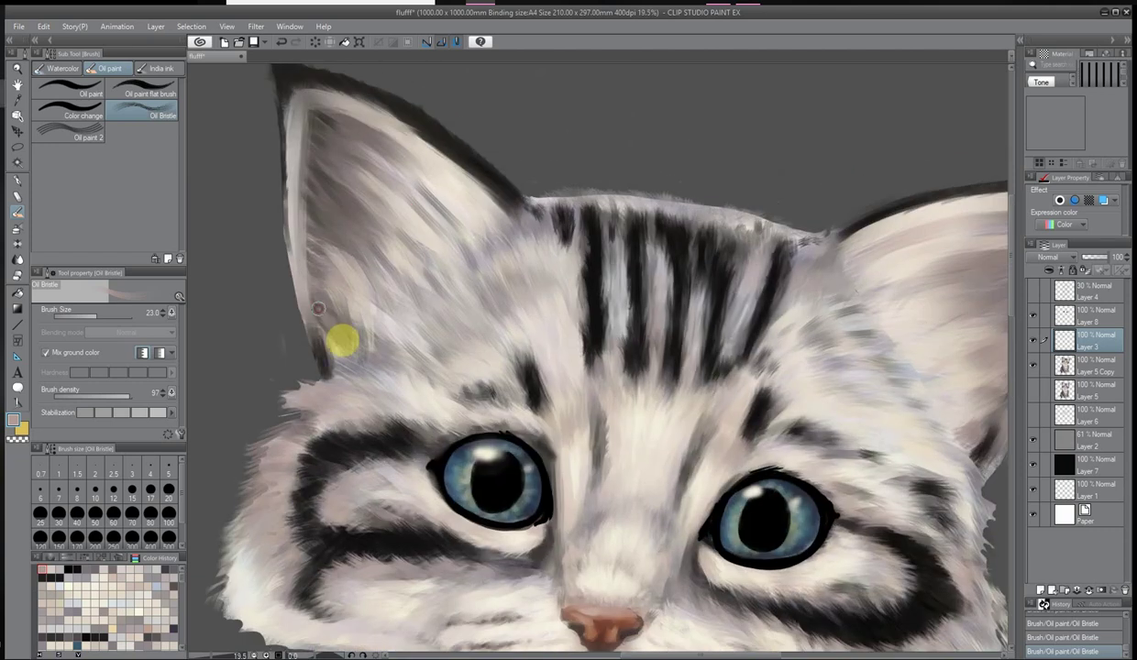
mouse_move(318, 308)
left_mouse_down()
mouse_move(327, 238)
mouse_move(375, 215)
mouse_move(296, 170)
mouse_move(361, 148)
mouse_move(392, 150)
mouse_move(452, 221)
mouse_move(467, 283)
mouse_move(406, 300)
left_mouse_up()
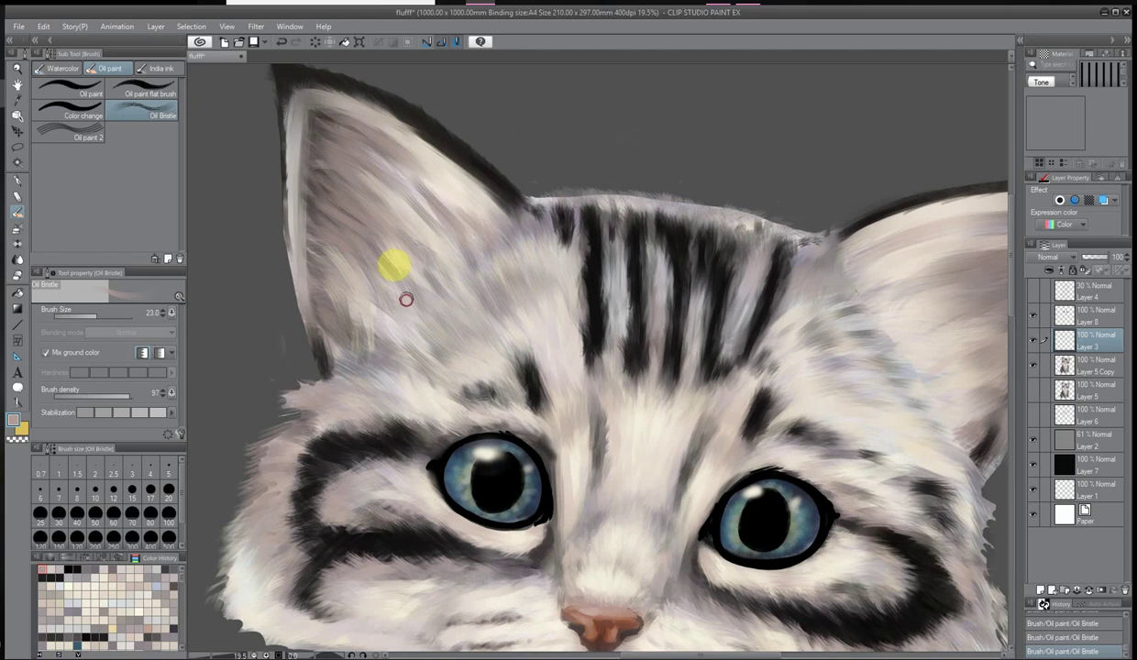
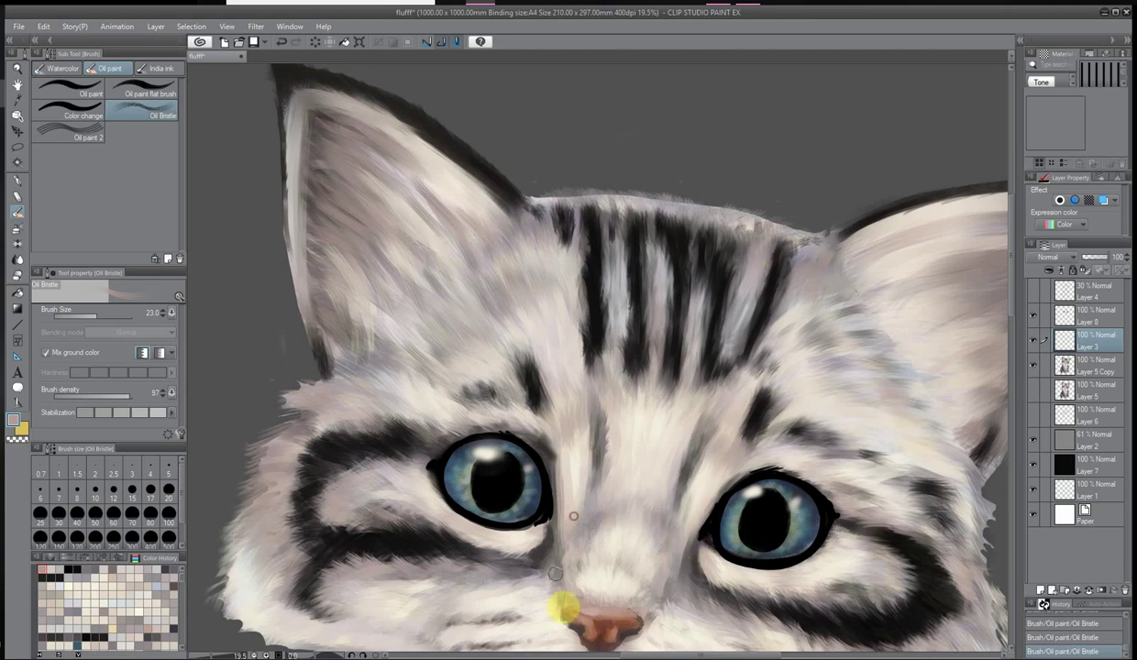
Add subtle pinkish-grey Oil Bristle strokes around the nose, muzzle and chin on Layer 3
scroll(555, 574, "up", 2)
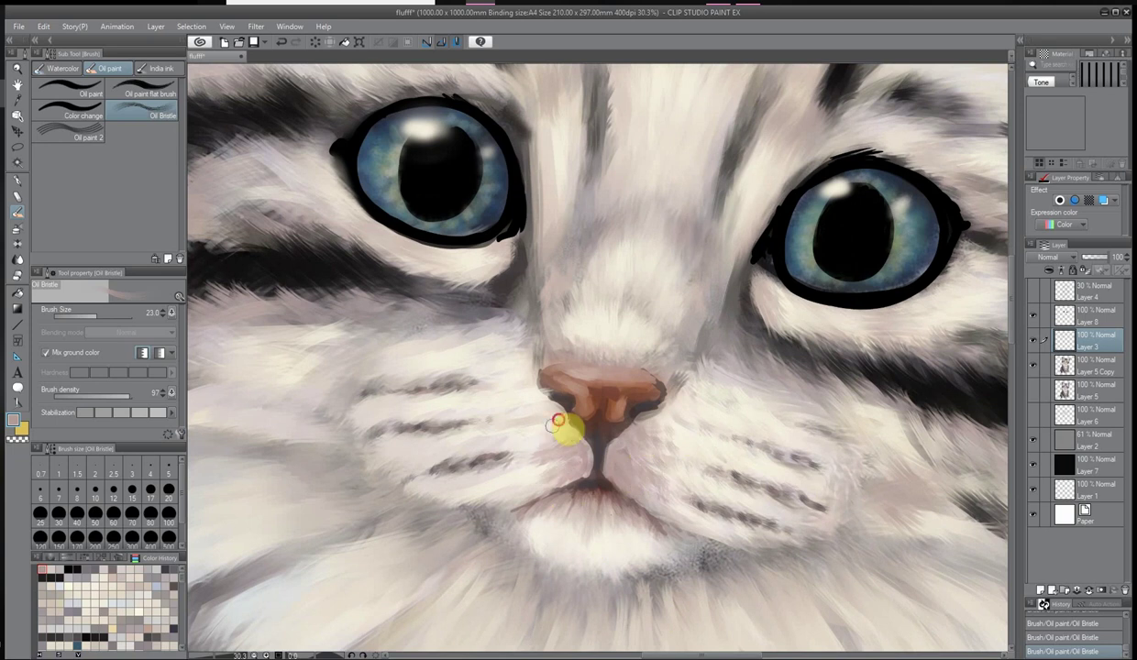
left_click_drag(558, 421, 500, 376)
left_click_drag(753, 555, 719, 631)
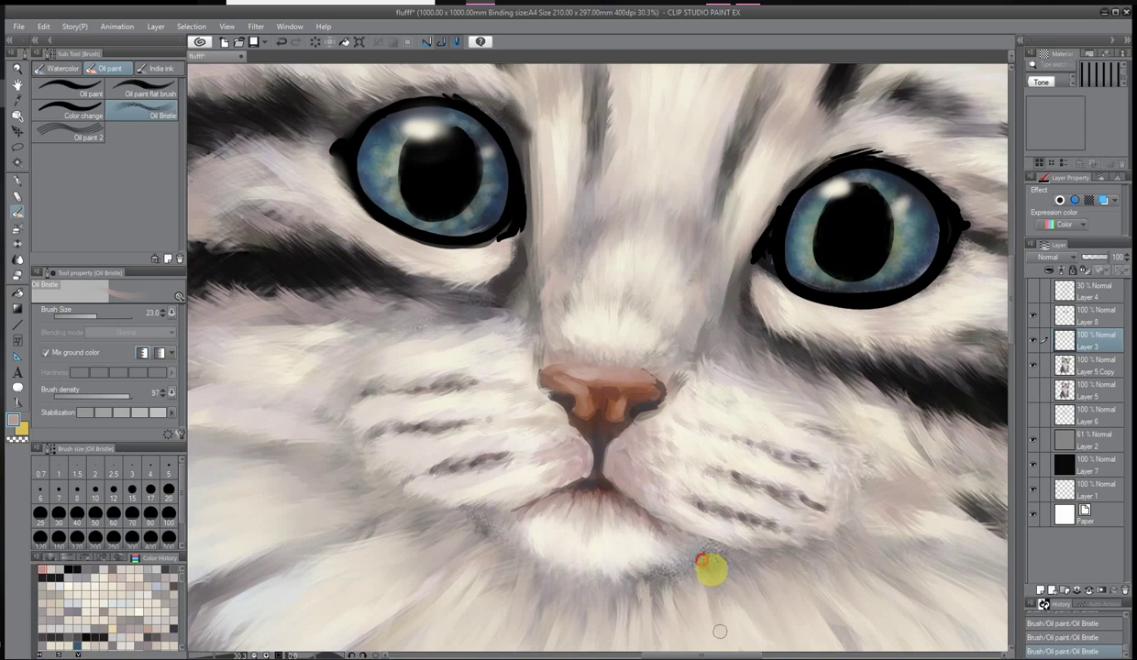
Brush pinkish-grey fur tones into the chest edges and the pale bands of both forelegs on Layer 3
scroll(467, 529, "down", 3)
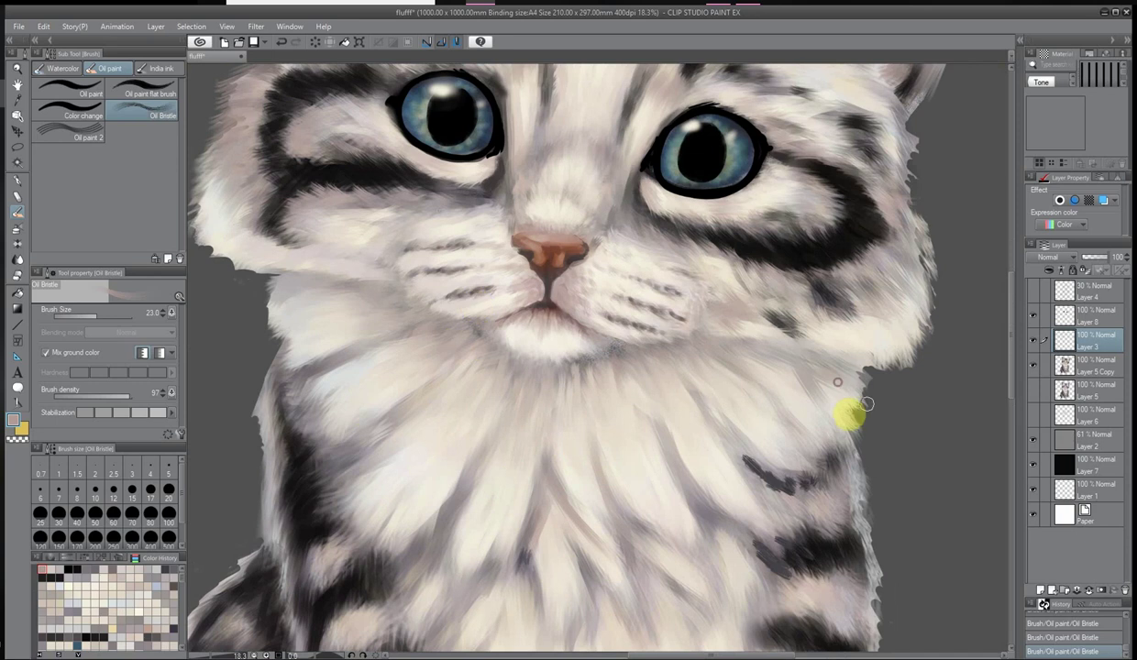
mouse_move(866, 403)
left_mouse_down()
mouse_move(813, 530)
mouse_move(852, 506)
mouse_move(790, 542)
mouse_move(843, 606)
left_mouse_up()
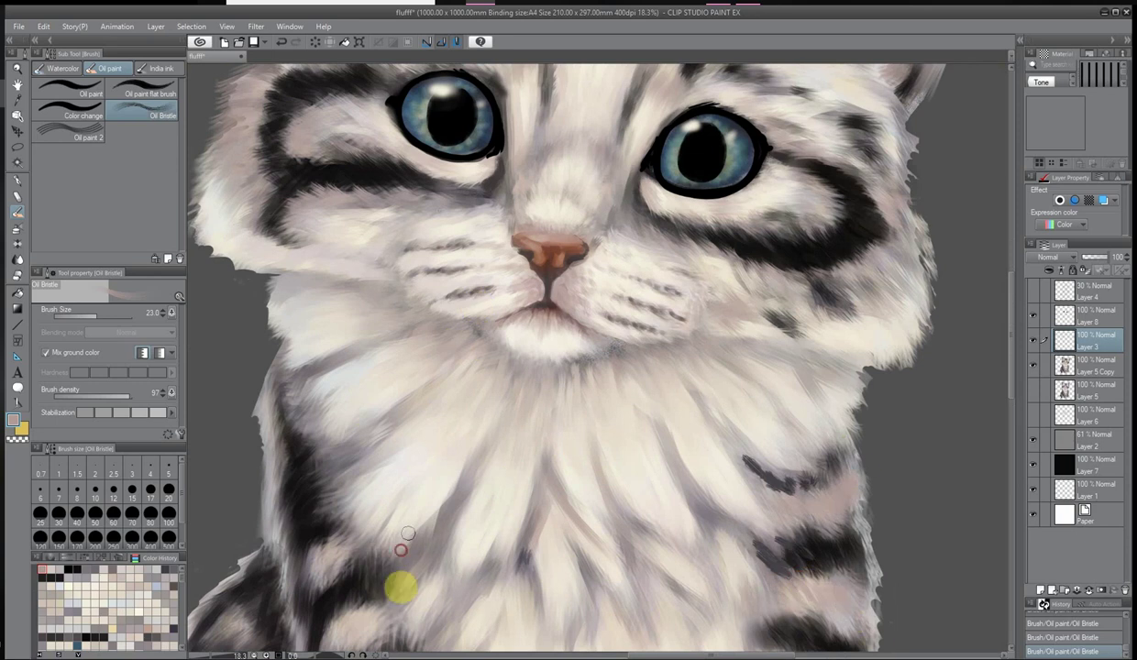
scroll(477, 454, "down", 3)
left_click_drag(465, 435, 486, 349)
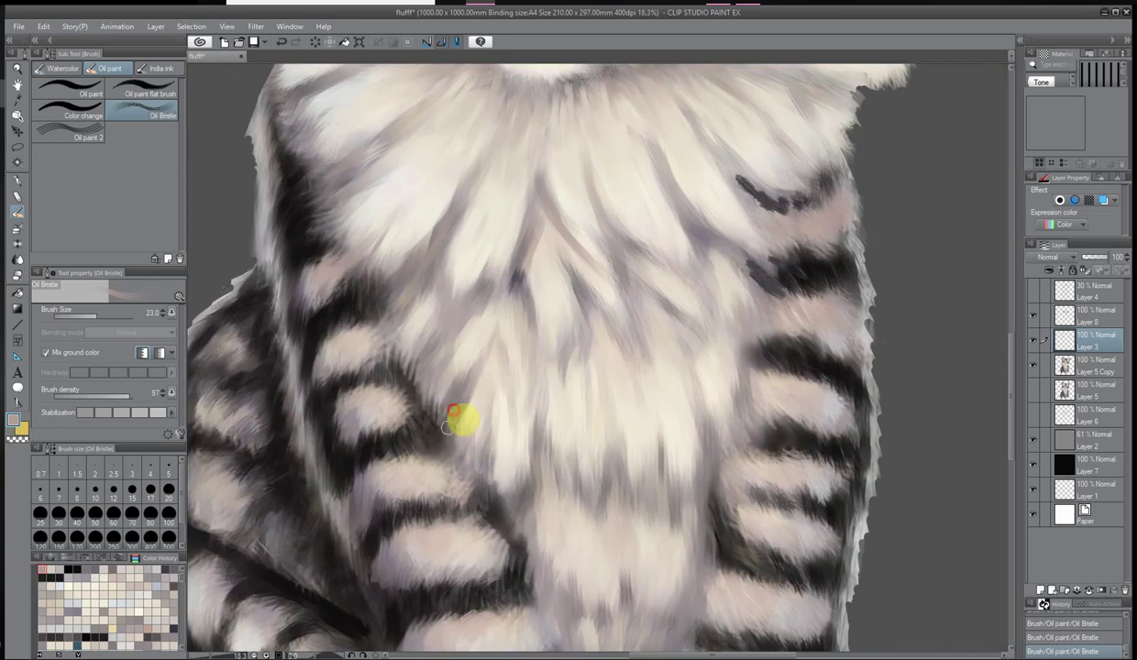
left_click_drag(613, 454, 603, 394)
left_click_drag(394, 413, 375, 389)
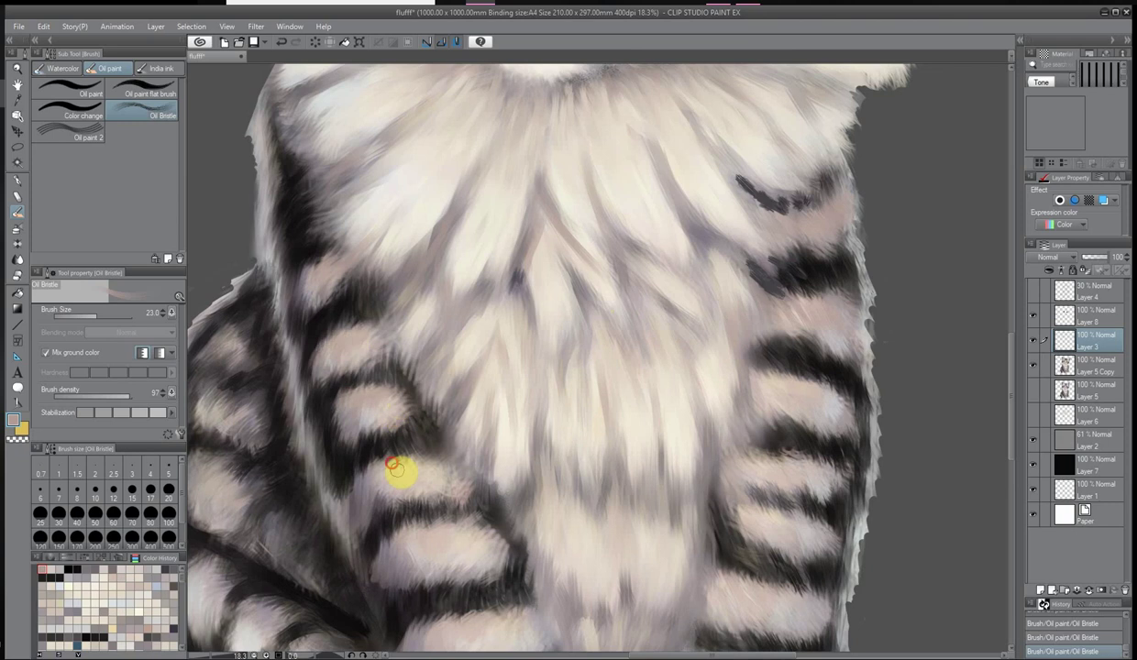
Paint pinkish-grey Oil Bristle strokes over the paws and lower belly on Layer 3
key("ctrl+0")
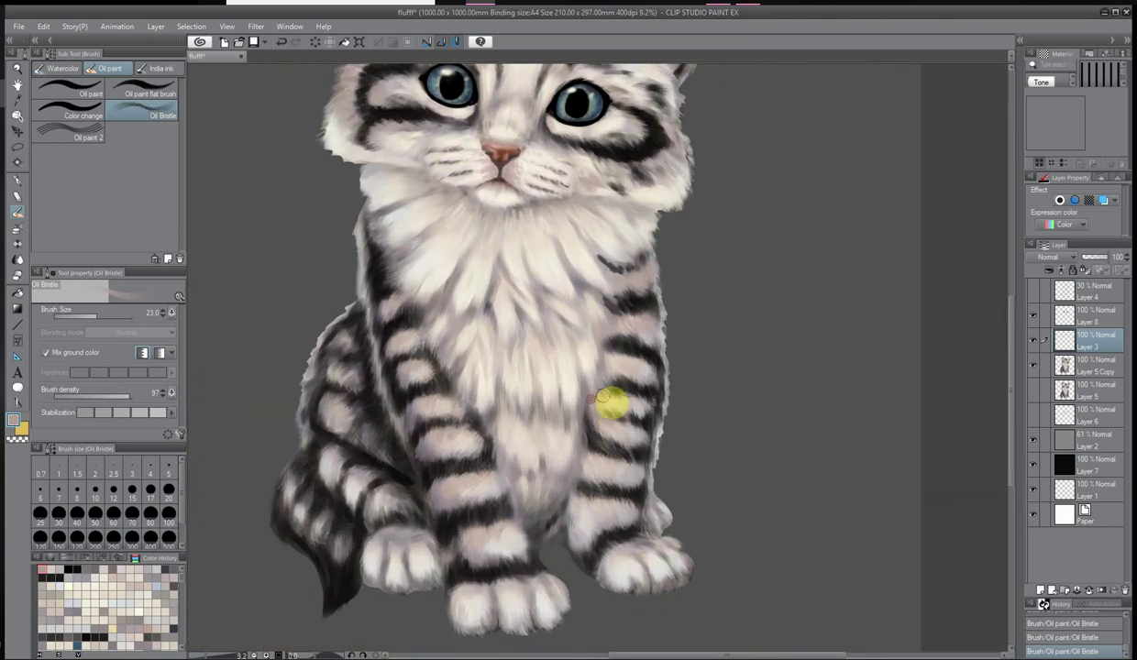
scroll(500, 386, "up", 3)
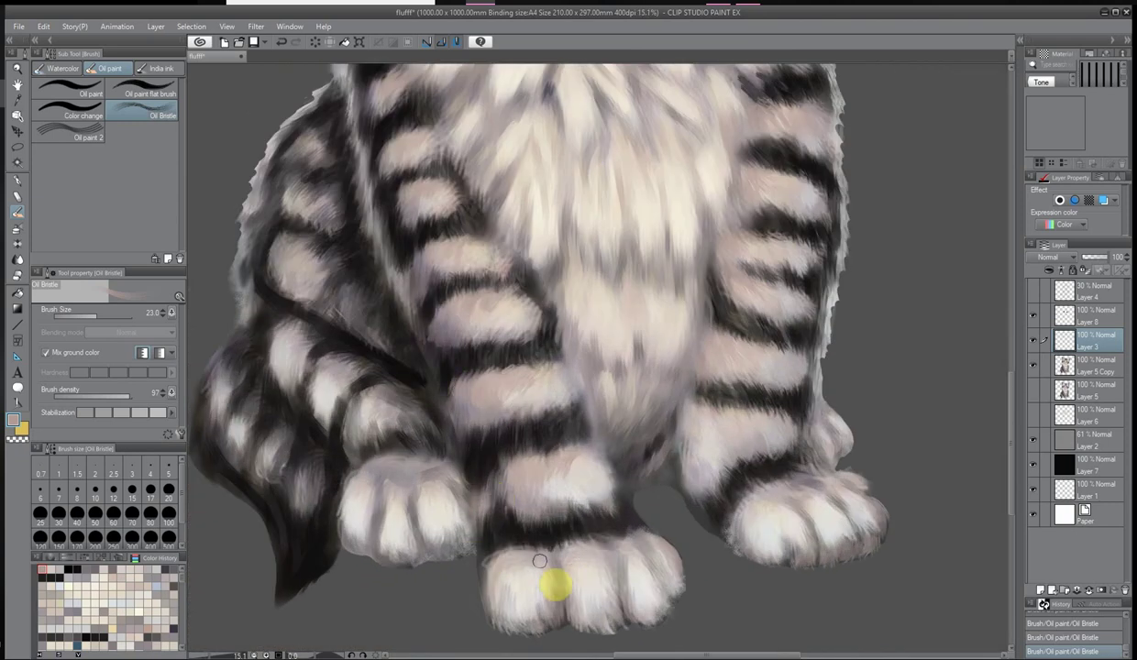
left_click_drag(852, 473, 845, 490)
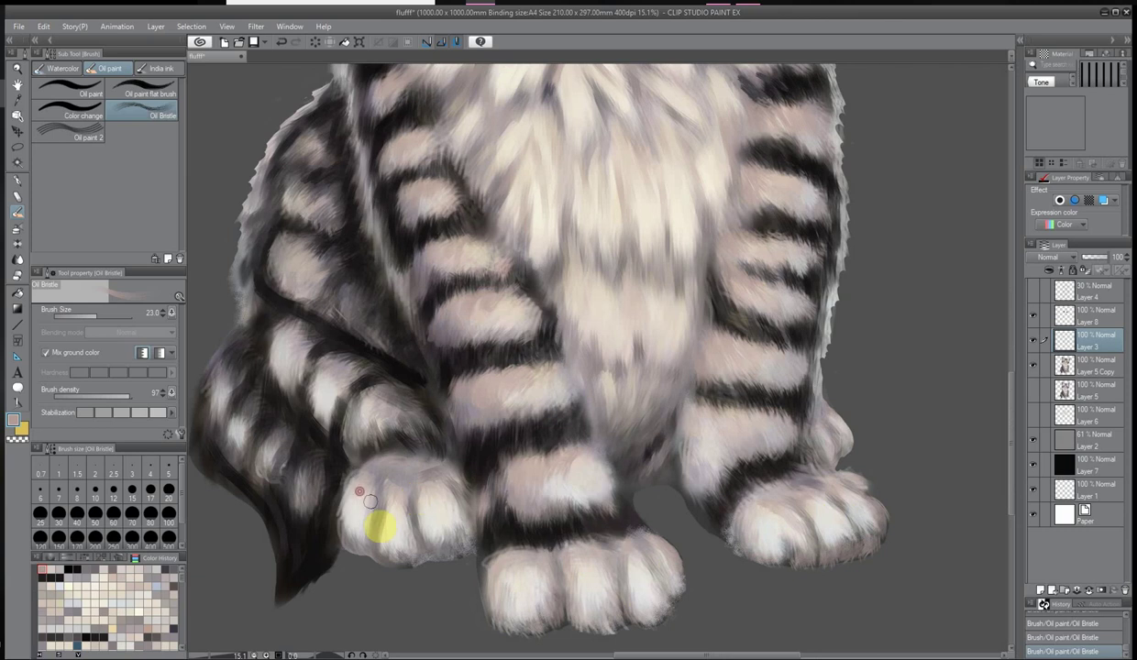
scroll(680, 261, "down", 2)
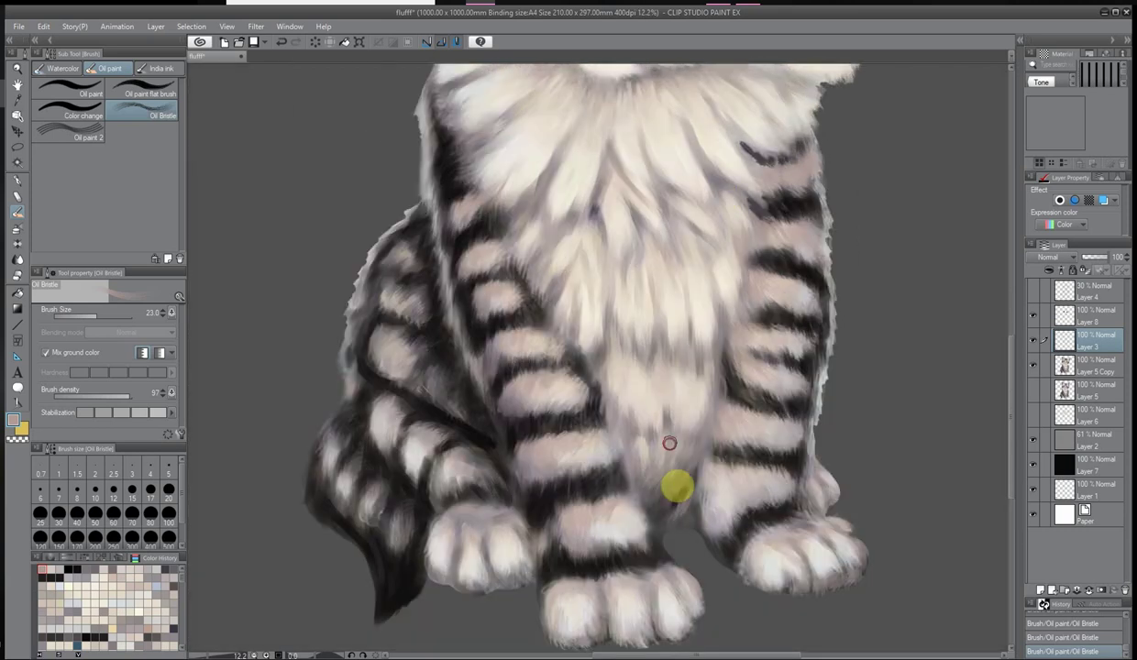
Merge Layer 3 into Layer 5 Copy and add a new raster layer above it
scroll(348, 337, "down", 3)
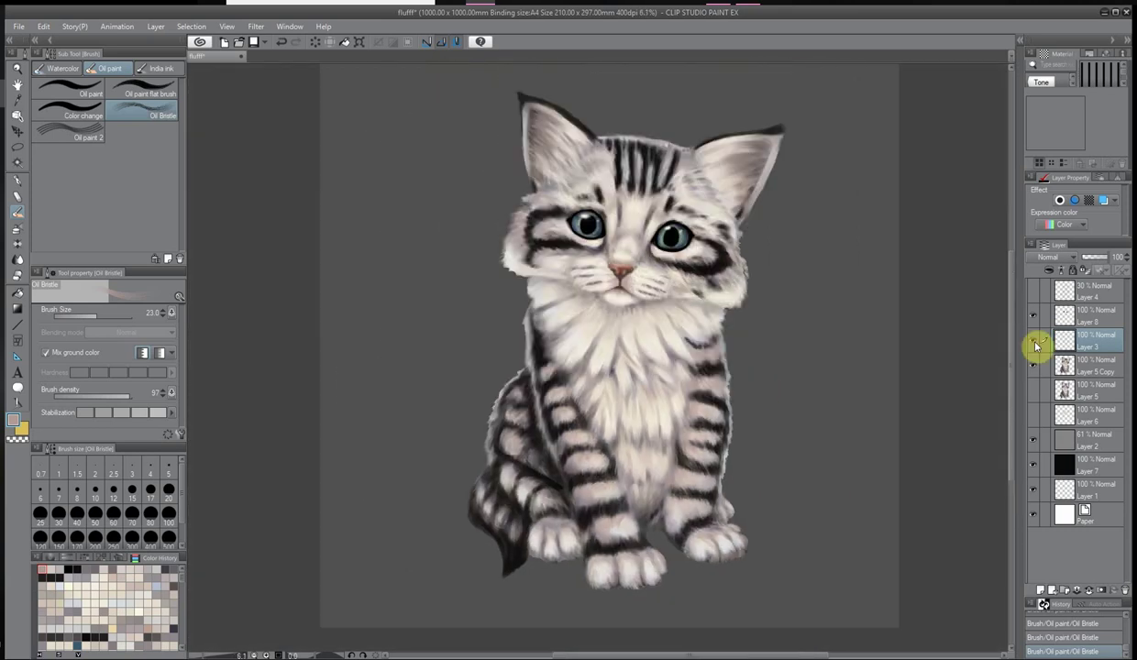
left_click(1040, 590)
scroll(515, 241, "up", 4)
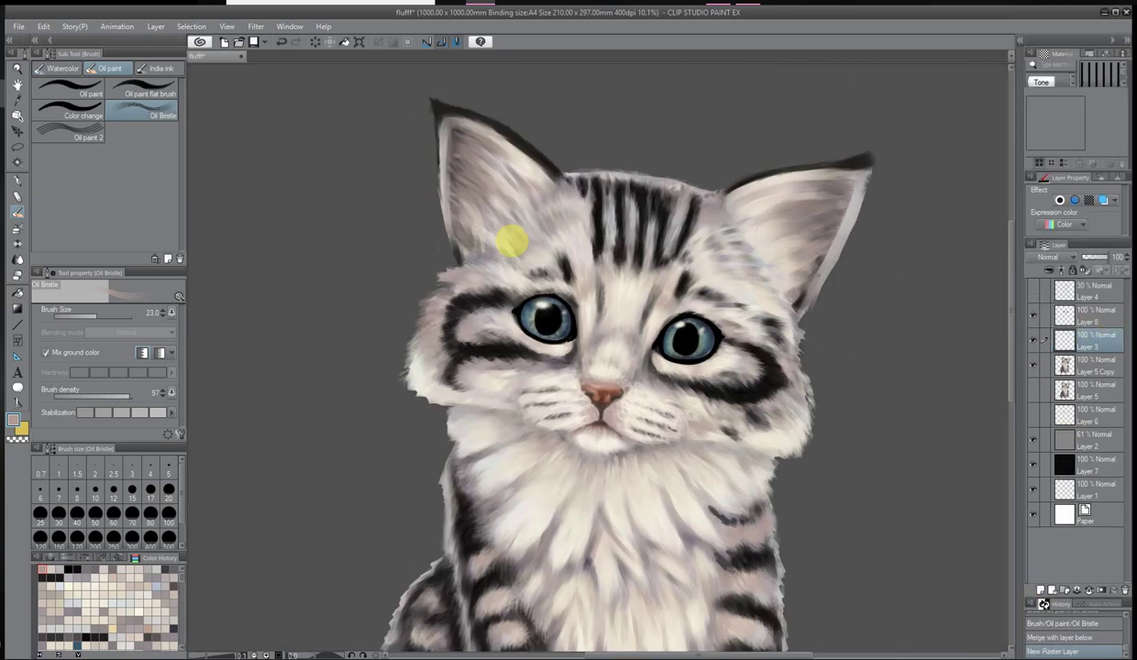
Pick a muted lavender and paint soft Oil Bristle strokes into the forehead, ear and cheek fur on the new layer
left_click(14, 420)
left_click(803, 139)
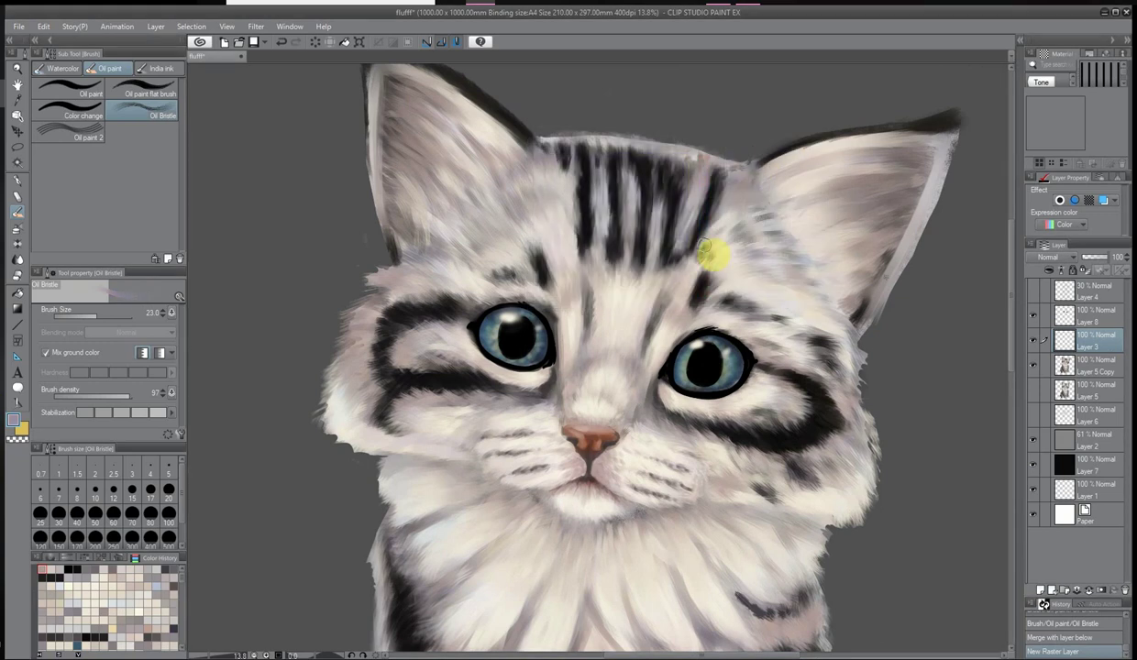
mouse_move(713, 248)
left_mouse_down()
mouse_move(373, 285)
mouse_move(520, 147)
left_mouse_up()
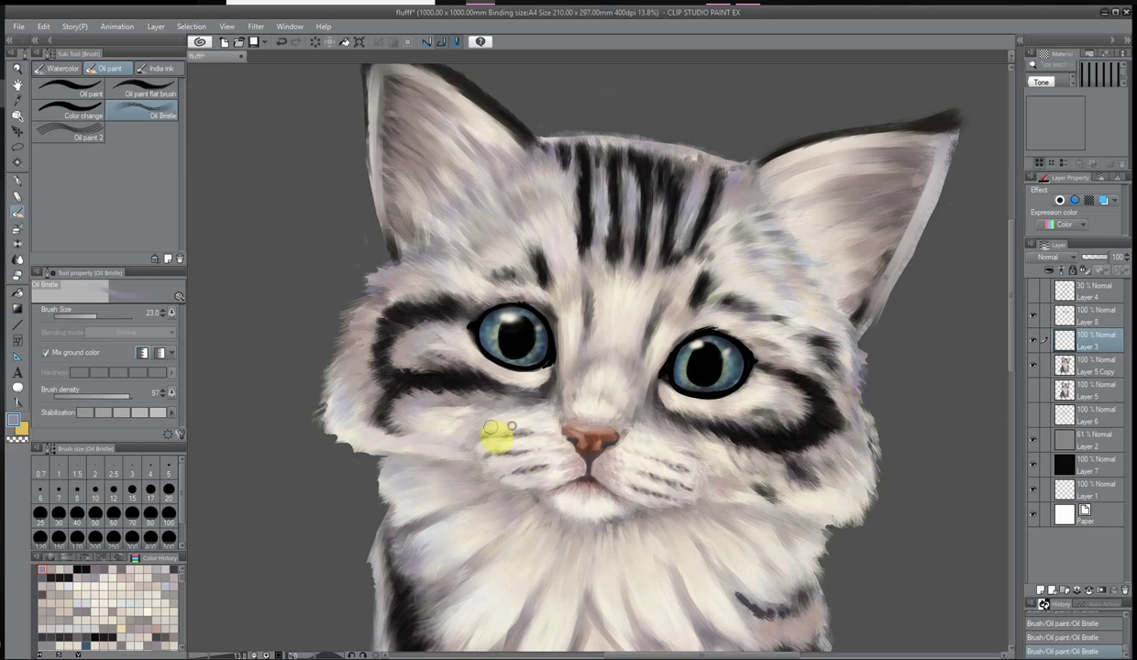
Brush soft lavender Oil Bristle strokes into the shaded fur of the forelegs, hind leg and paws on Layer 3
scroll(610, 383, "down", 4)
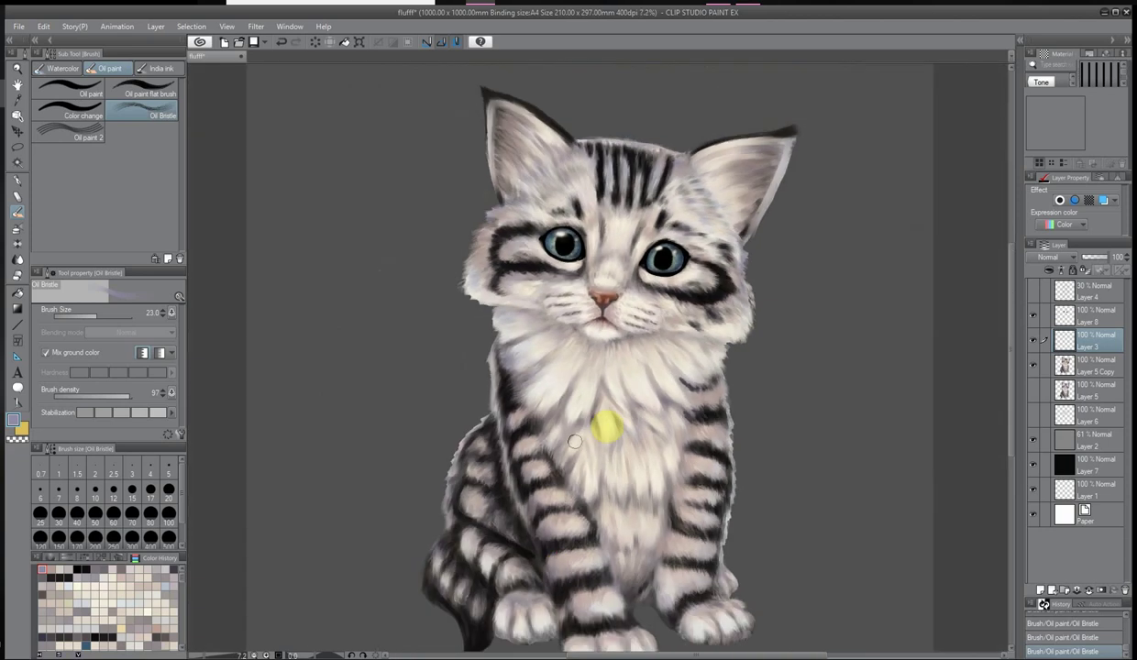
scroll(414, 554, "up", 2)
left_click_drag(749, 352, 736, 360)
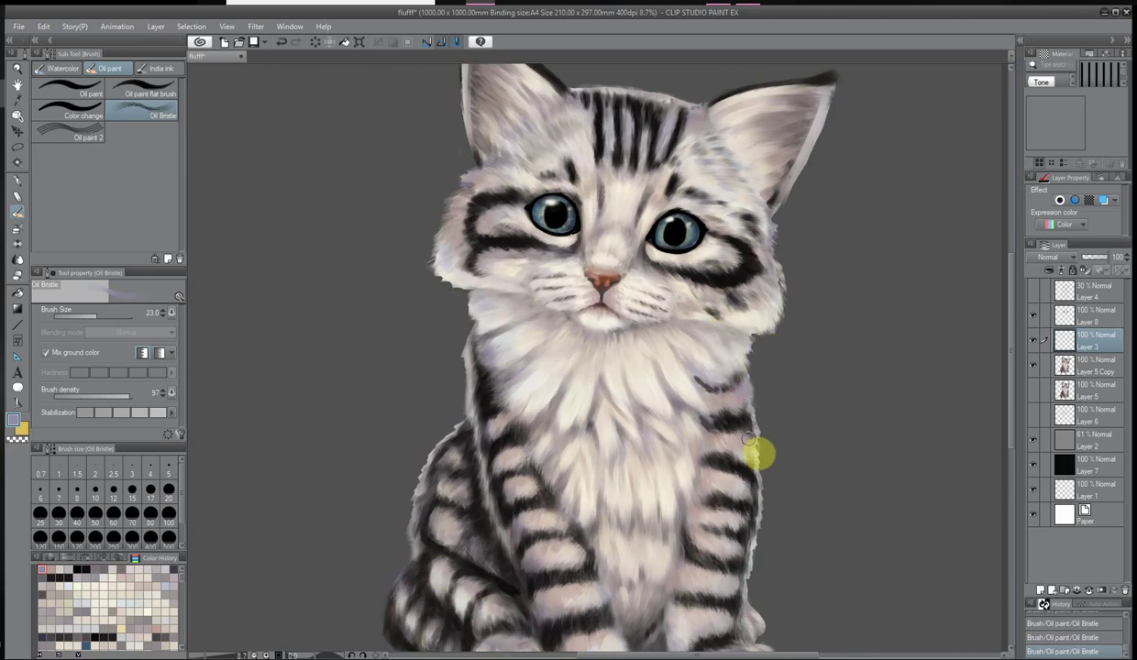
scroll(754, 448, "up", 3)
scroll(692, 625, "down", 3)
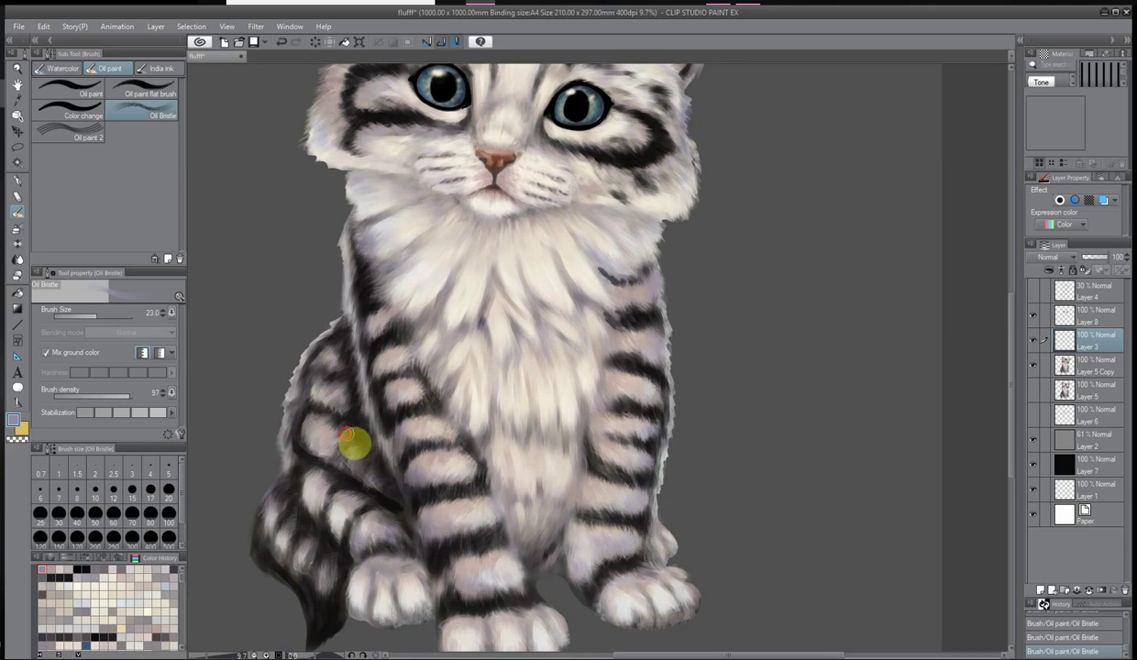
scroll(617, 591, "up", 1)
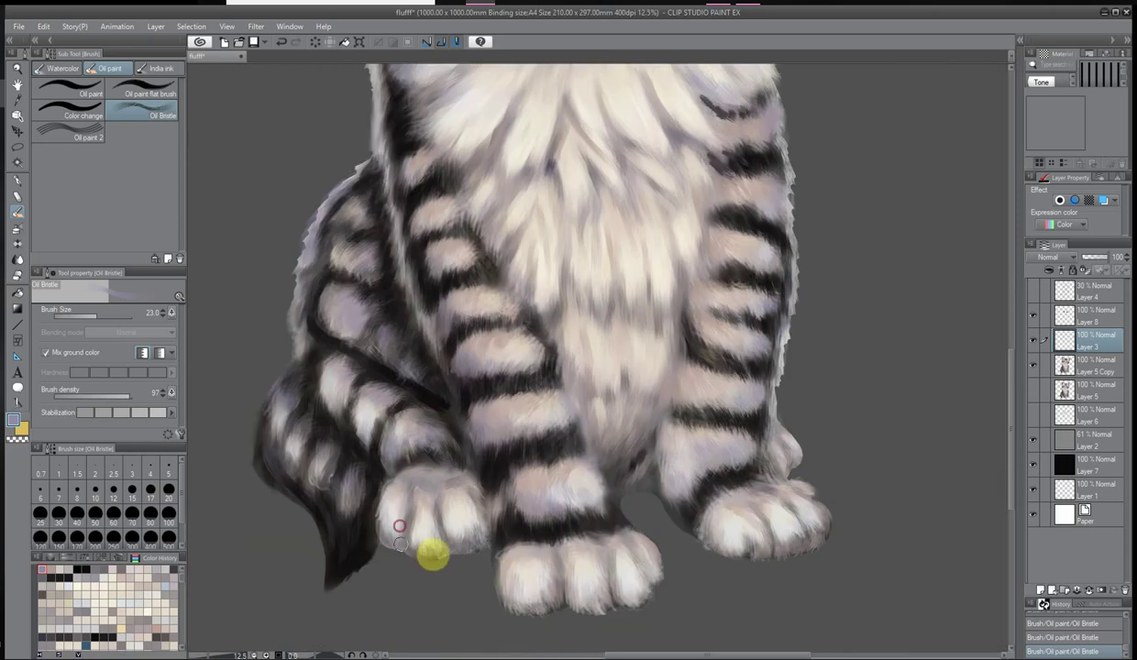
scroll(647, 532, "down", 3)
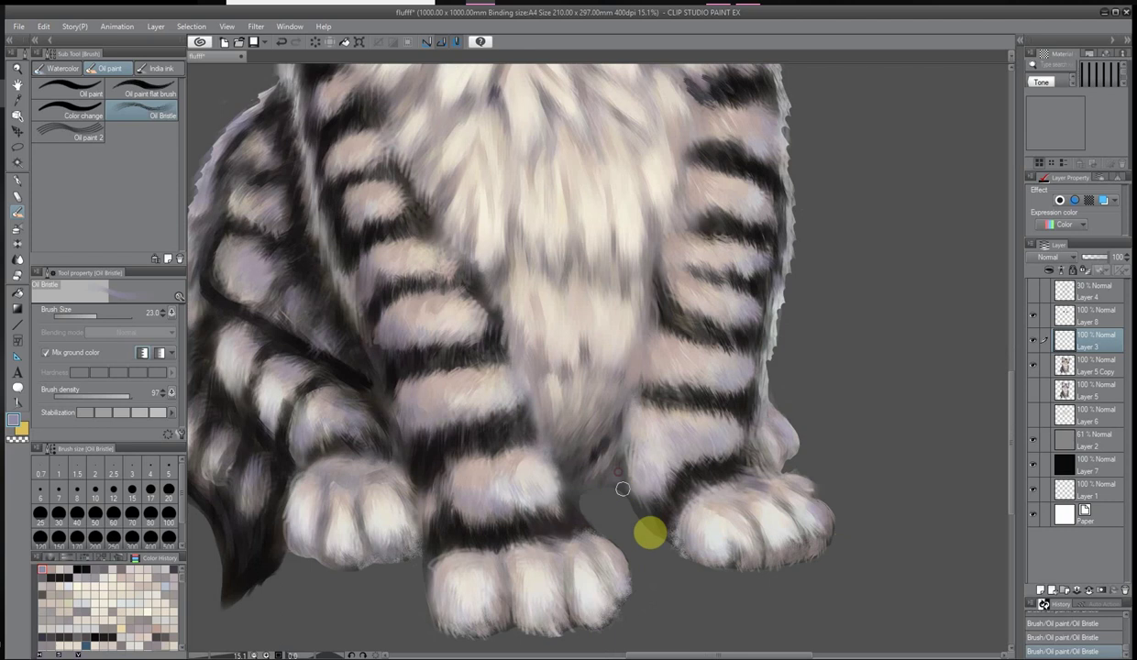
scroll(616, 254, "up", 3)
Pick the grey-green colour 8F9289 and brush subtle Oil Bristle shading into the chest, foreleg and face fur
double_click(14, 419)
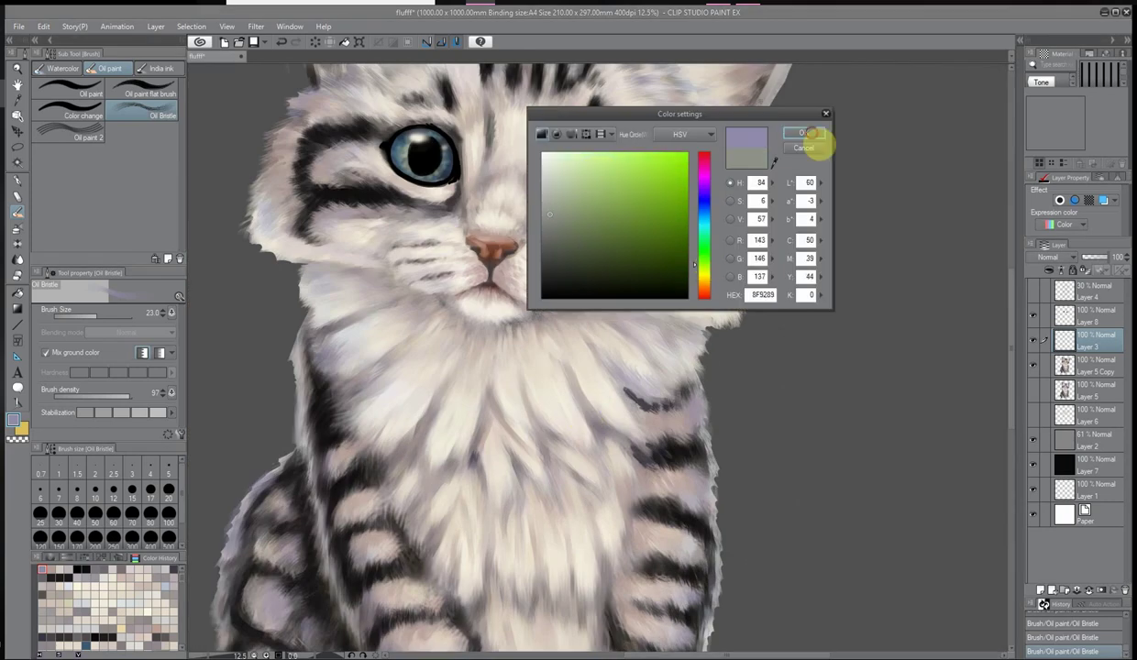
left_click(815, 140)
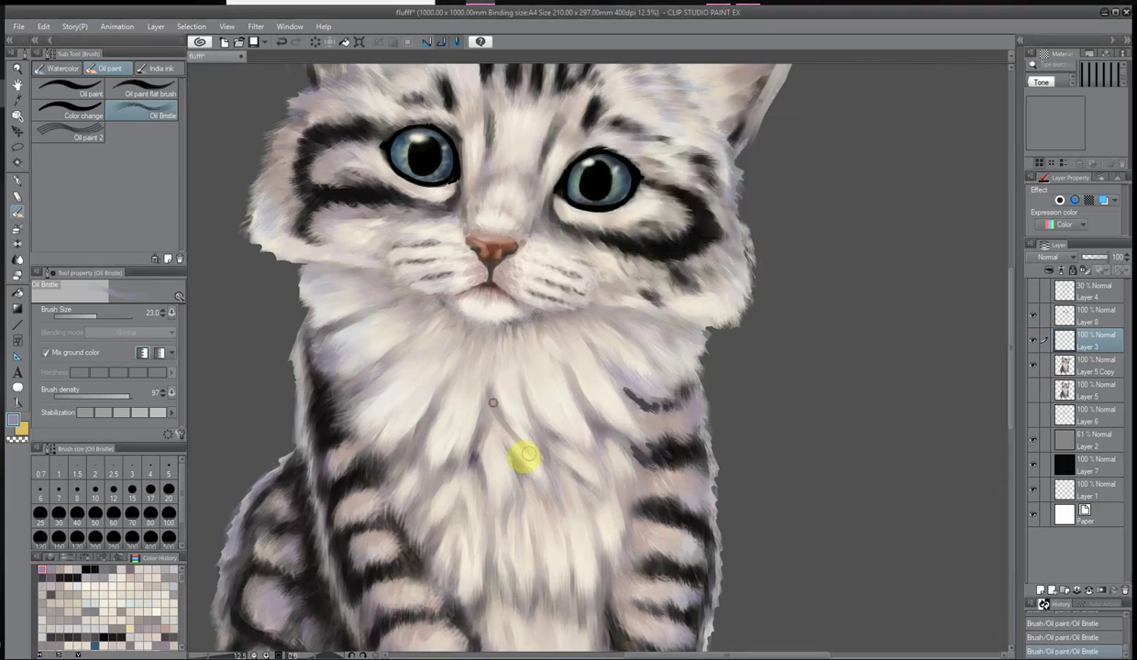
scroll(631, 389, "down", 2)
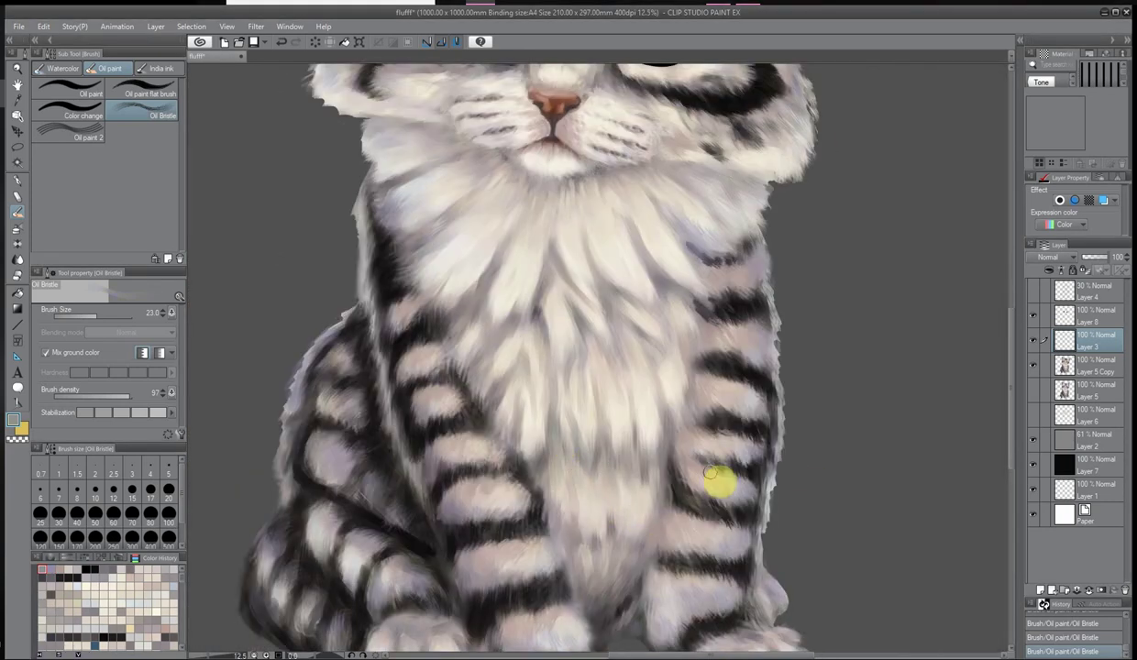
left_click_drag(594, 185, 604, 210)
scroll(670, 179, "up", 3)
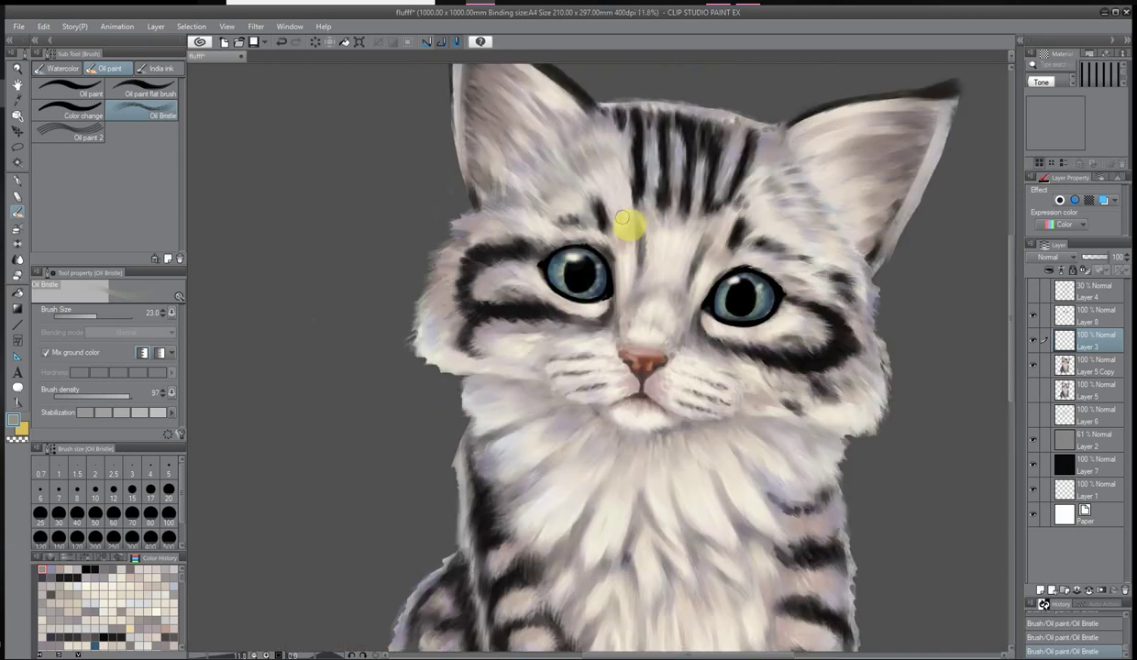
scroll(628, 224, "up", 3)
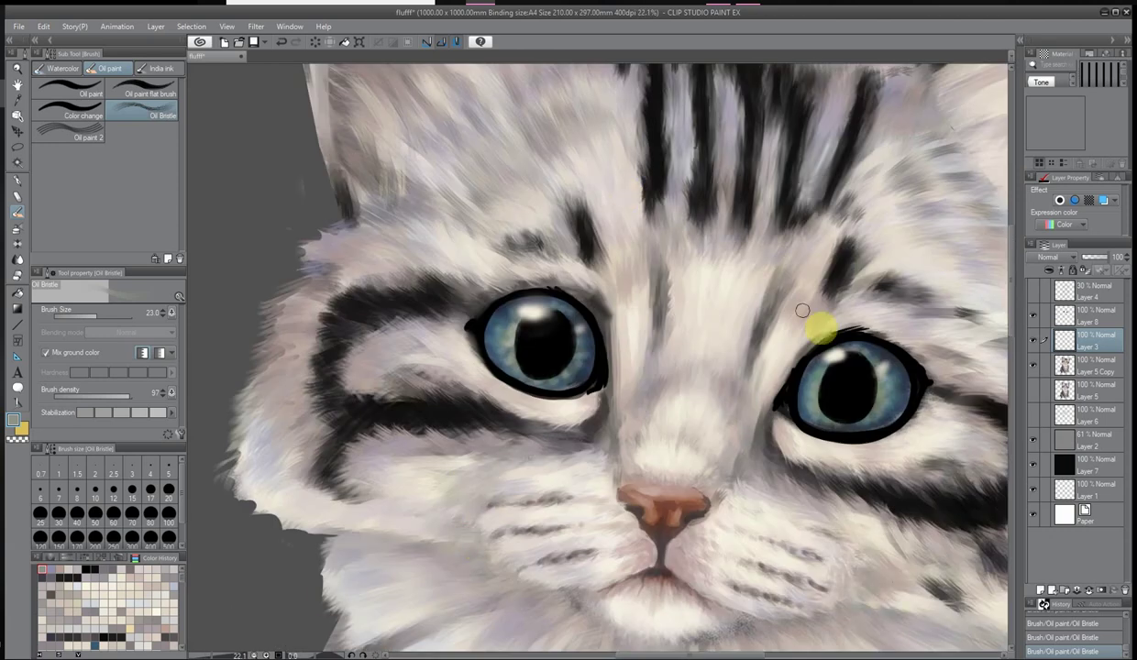
scroll(553, 423, "down", 4)
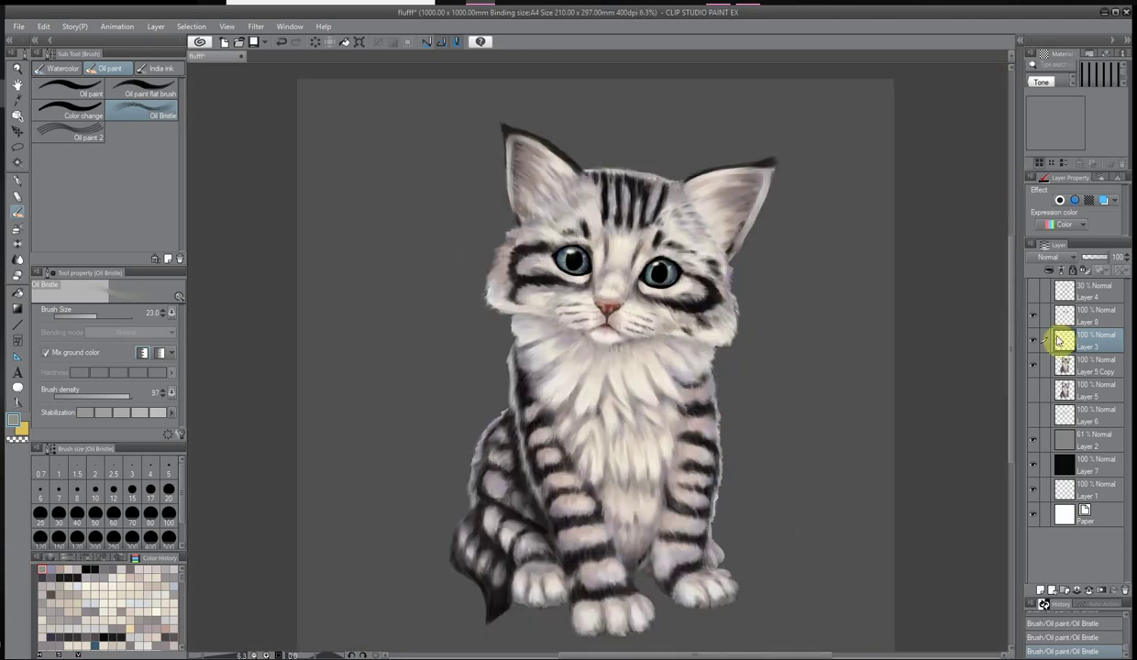
Lower Layer 3's opacity to 75%, merge it into Layer 5 Copy and add a new raster layer above
right_click(1039, 341)
left_click(1051, 520)
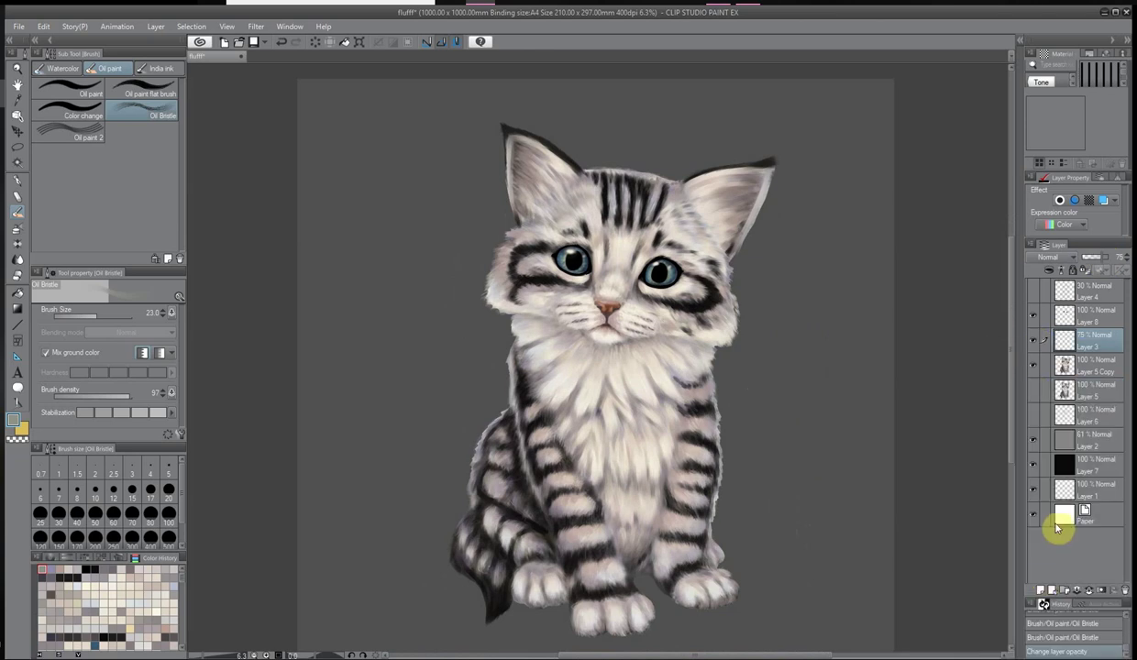
Pick a pale cream colour and paint Oil Bristle highlights into the foreleg bands, belly and chest fur
left_click(14, 425)
left_click(711, 285)
left_click(559, 149)
left_click(818, 143)
scroll(490, 508, "up", 5)
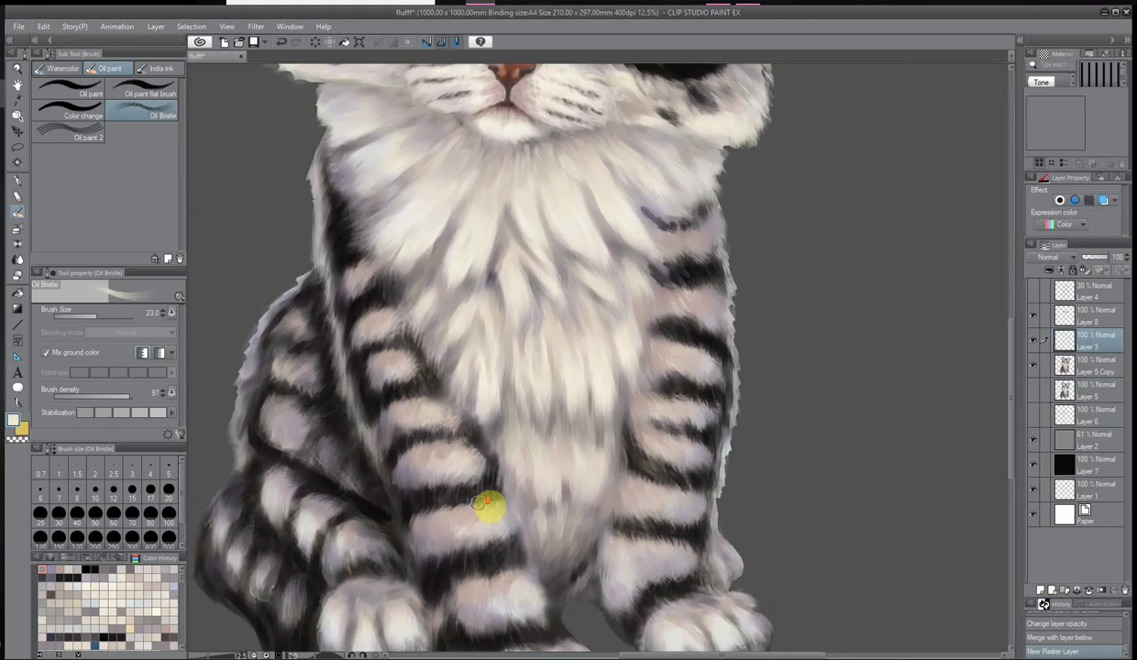
mouse_move(502, 458)
left_mouse_down()
mouse_move(529, 334)
mouse_move(728, 512)
mouse_move(496, 320)
left_mouse_up()
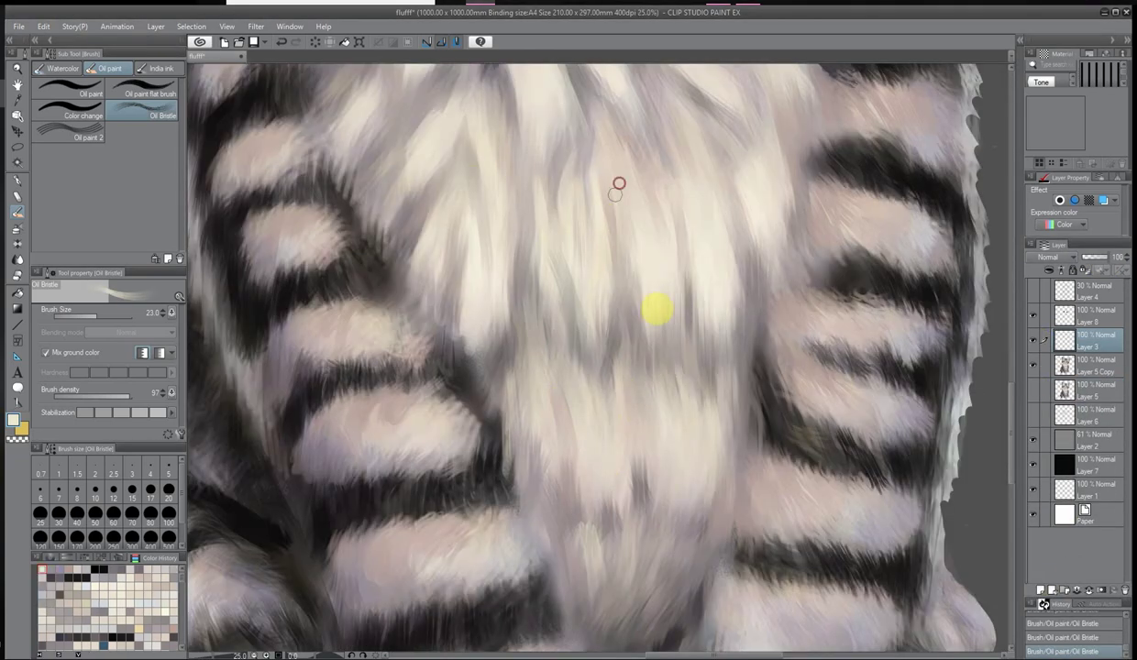
left_click_drag(585, 419, 634, 611)
scroll(579, 305, "down", 3)
scroll(465, 401, "up", 2)
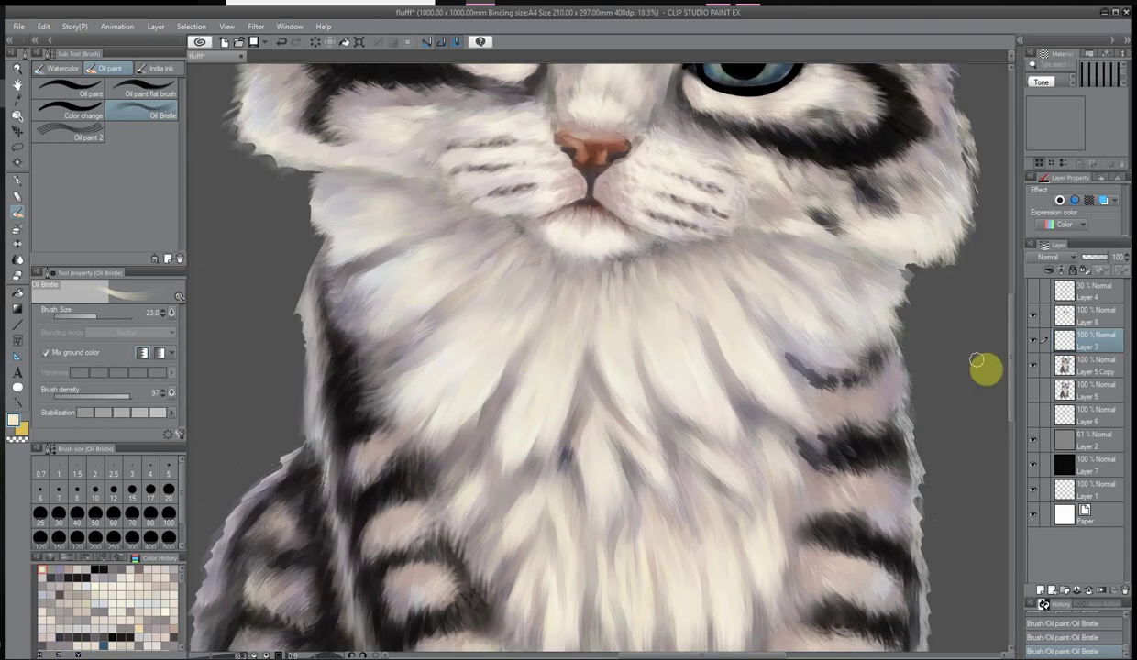
Brush pale cream Oil Bristle highlights into the fur around the nose bridge, eyes and forehead
scroll(691, 226, "down", 3)
scroll(709, 343, "up", 4)
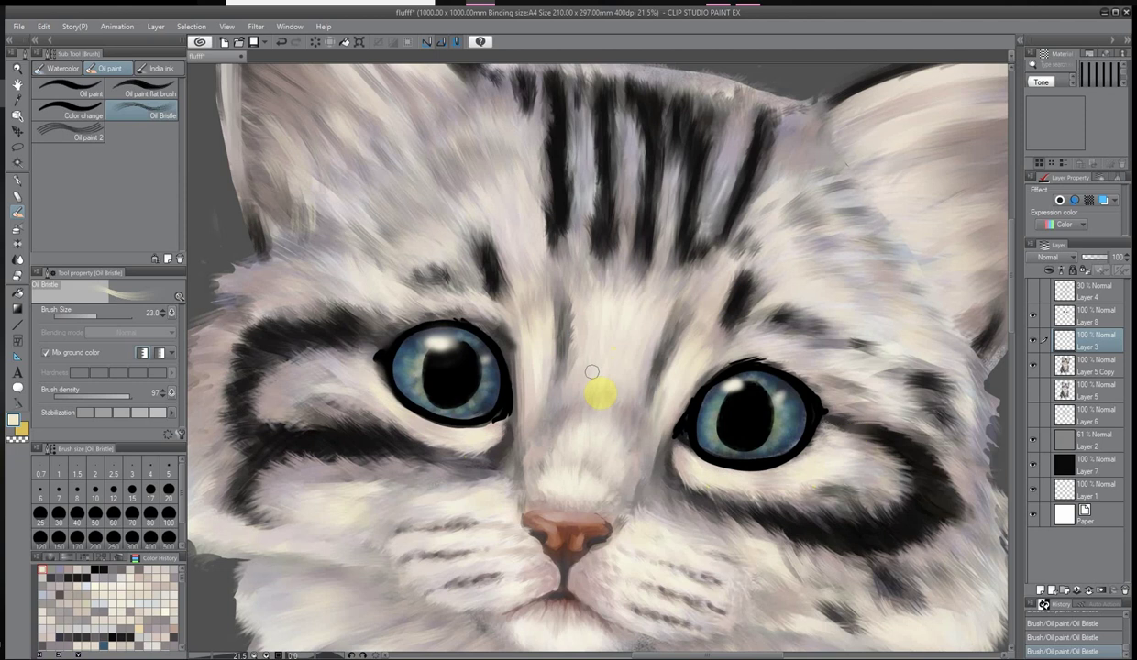
scroll(651, 534, "down", 3)
scroll(550, 220, "up", 3)
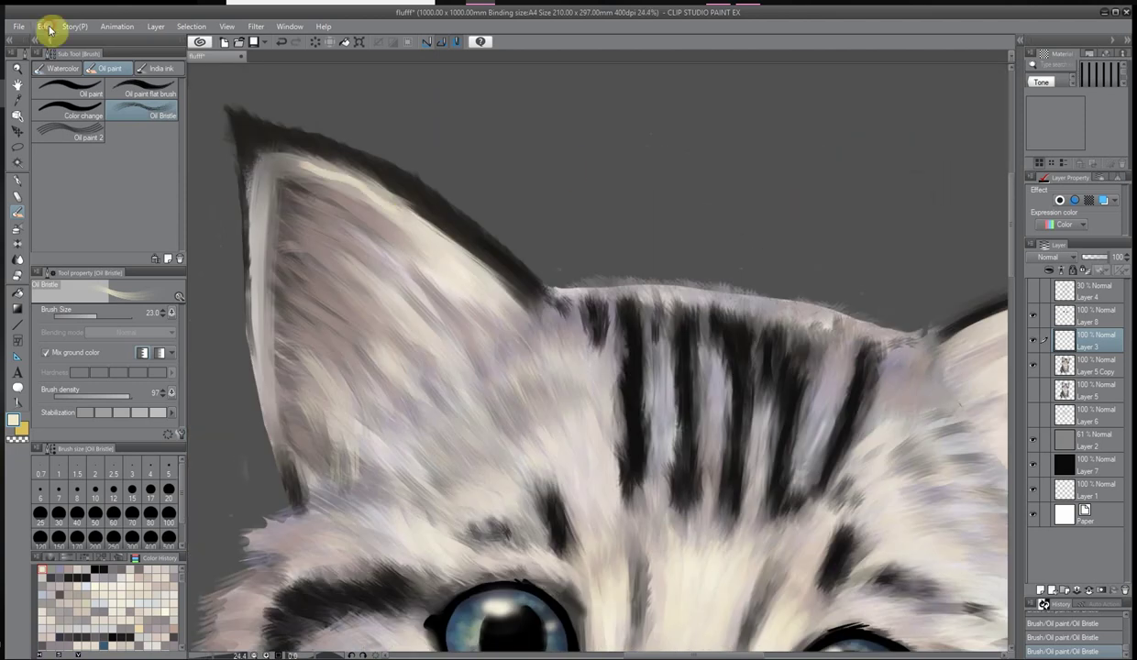
Paint cream highlights along the inner rims of both ears and into the cheek fur on Layer 3
left_click(43, 26)
left_click(43, 26)
left_click_drag(275, 178, 275, 438)
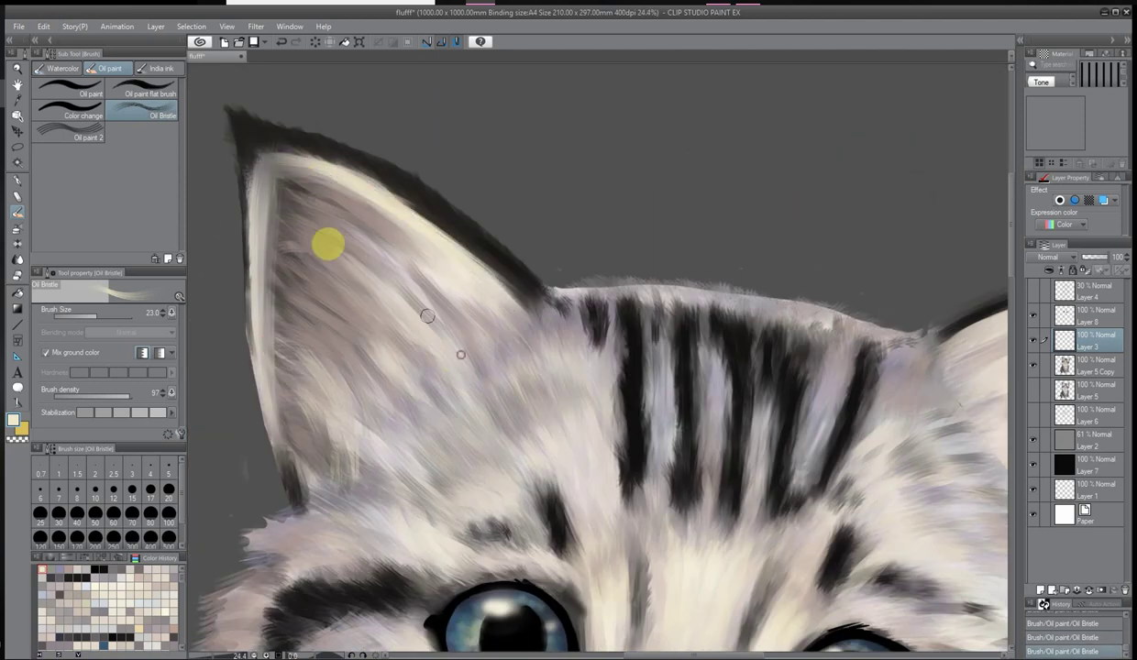
scroll(655, 343, "down", 3)
scroll(649, 503, "up", 2)
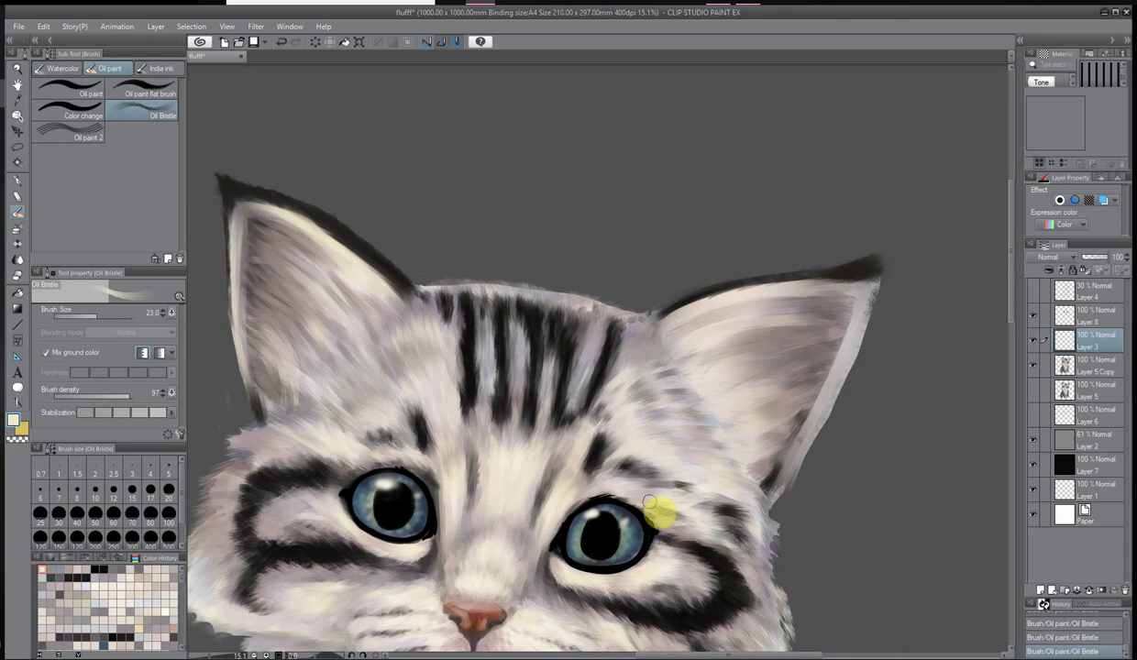
left_click_drag(866, 286, 779, 468)
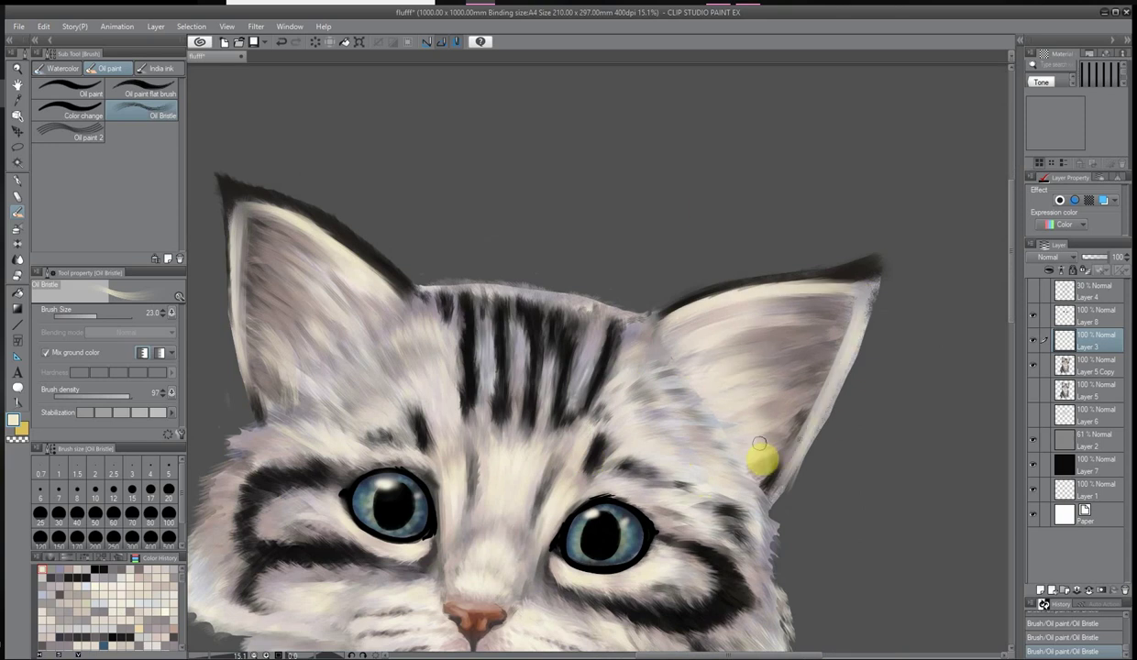
scroll(692, 584, "up", 2)
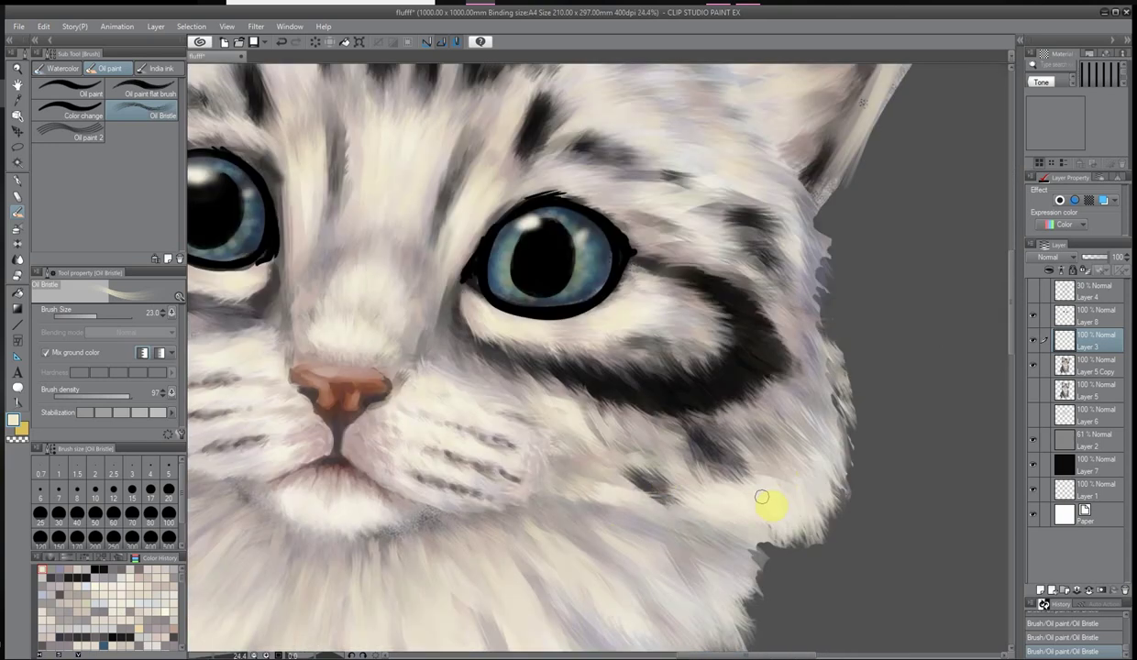
scroll(903, 446, "down", 4)
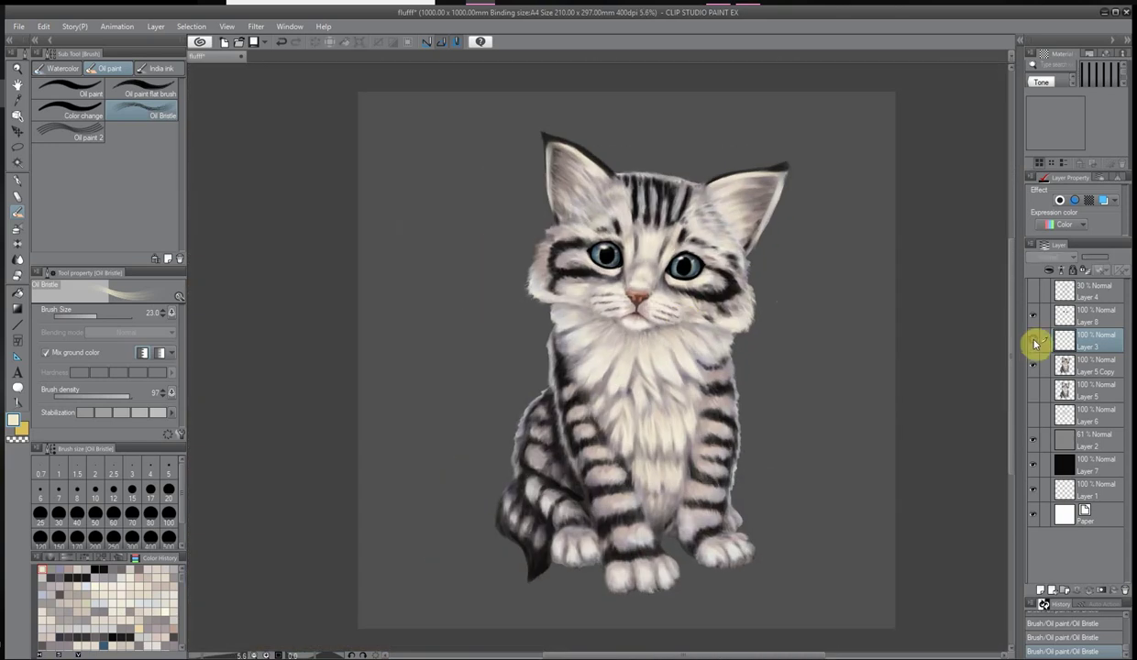
Brush cream Oil Bristle highlights into the lower body fur, leg bands, paws and tail on Layer 3
scroll(539, 332, "up", 1)
scroll(642, 209, "up", 5)
scroll(642, 183, "down", 5)
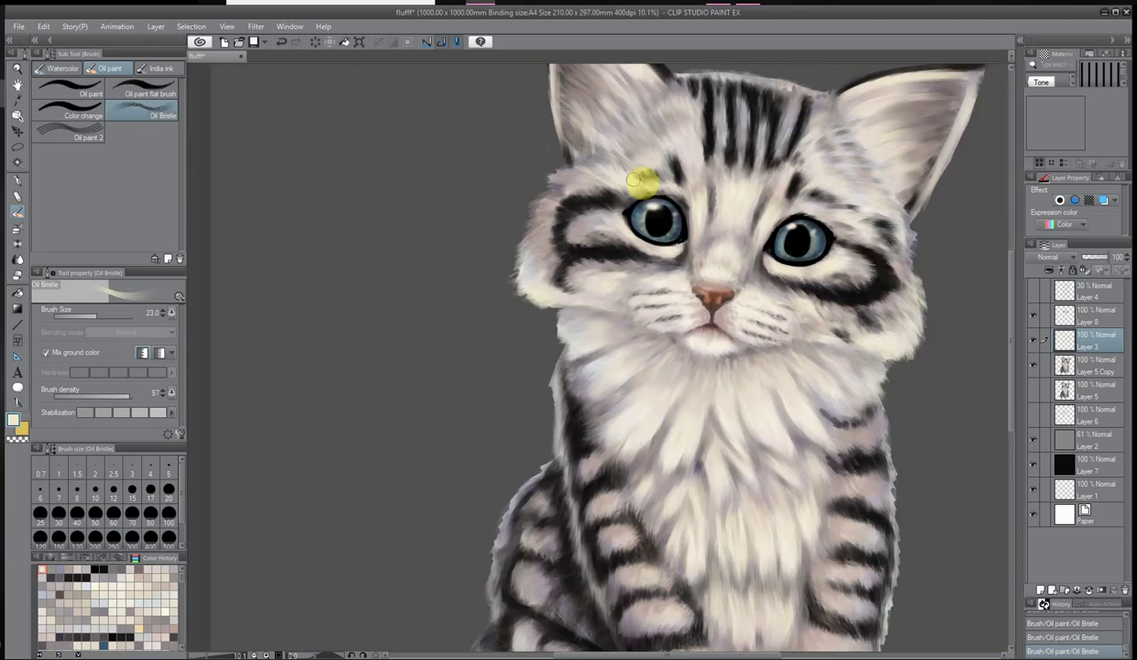
scroll(563, 403, "up", 3)
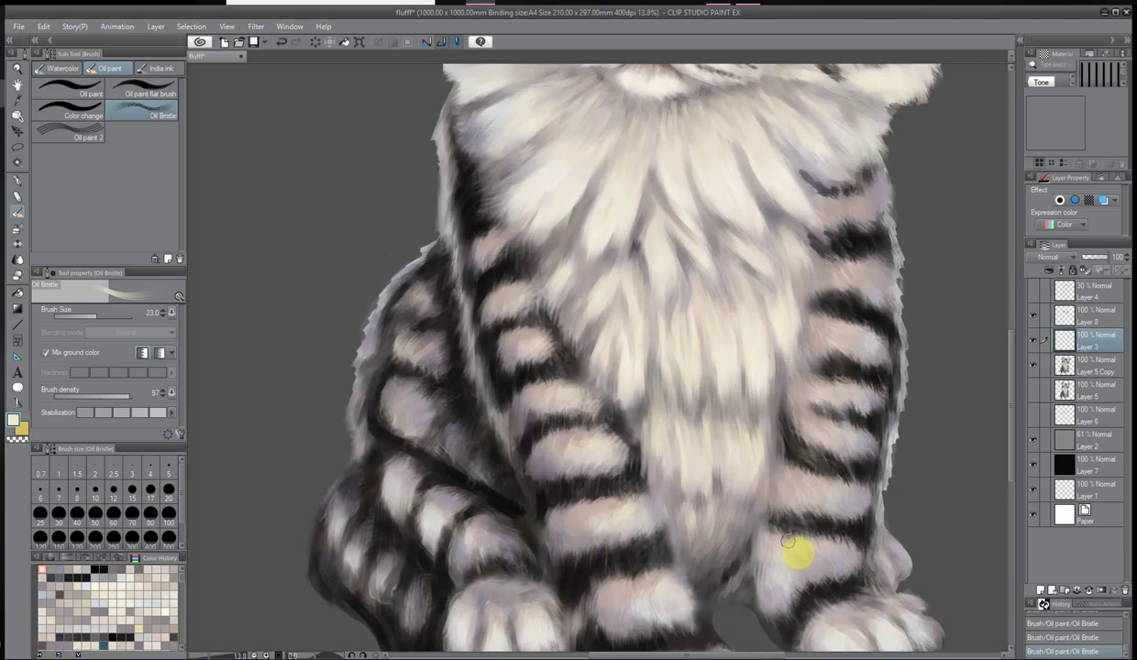
scroll(806, 385, "down", 1)
scroll(678, 477, "up", 2)
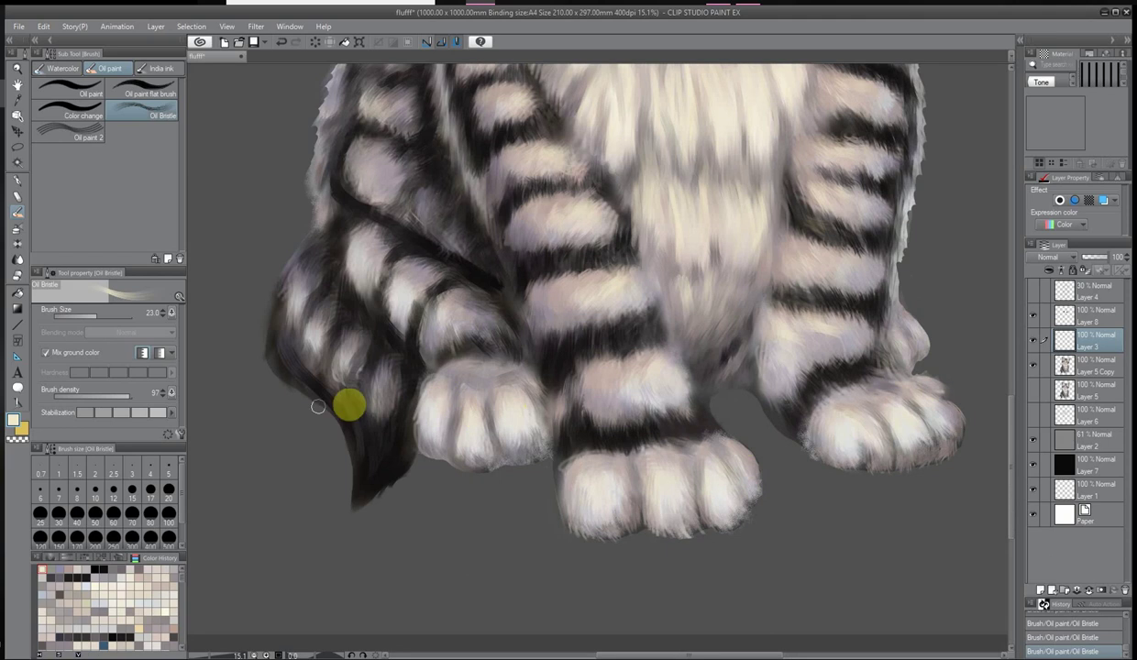
scroll(348, 401, "down", 4)
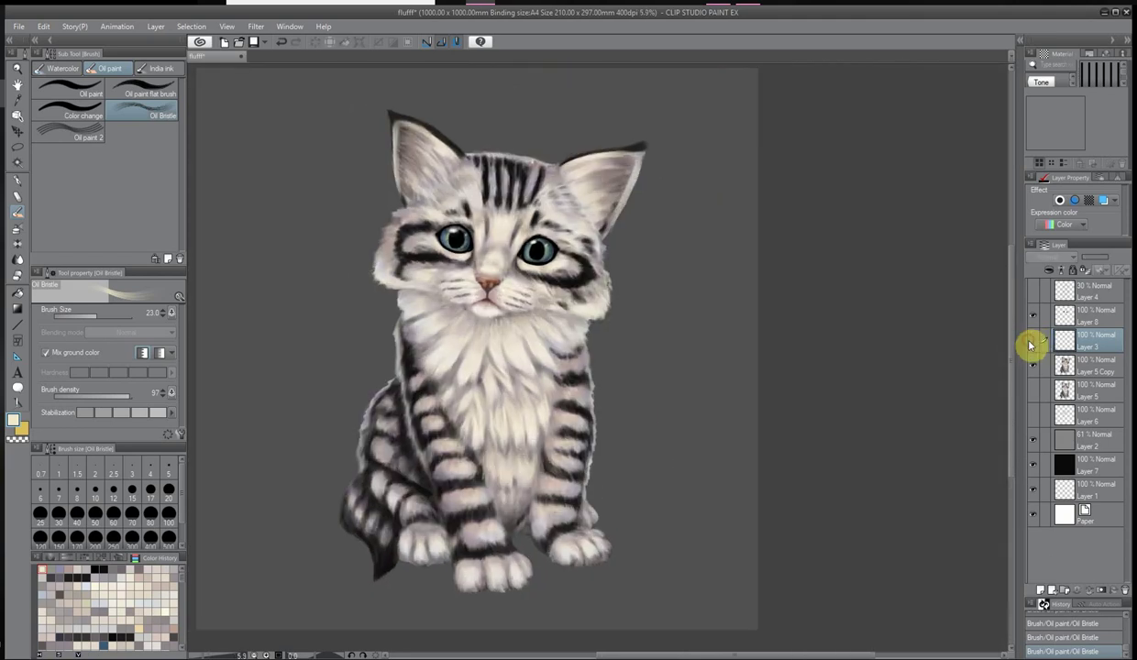
Switch to a pale lavender-blue colour and paint soft Oil Bristle strokes into the cheek and neck fur
right_click(1091, 340)
left_click(1094, 577)
key("ctrl+z")
scroll(339, 321, "up", 5)
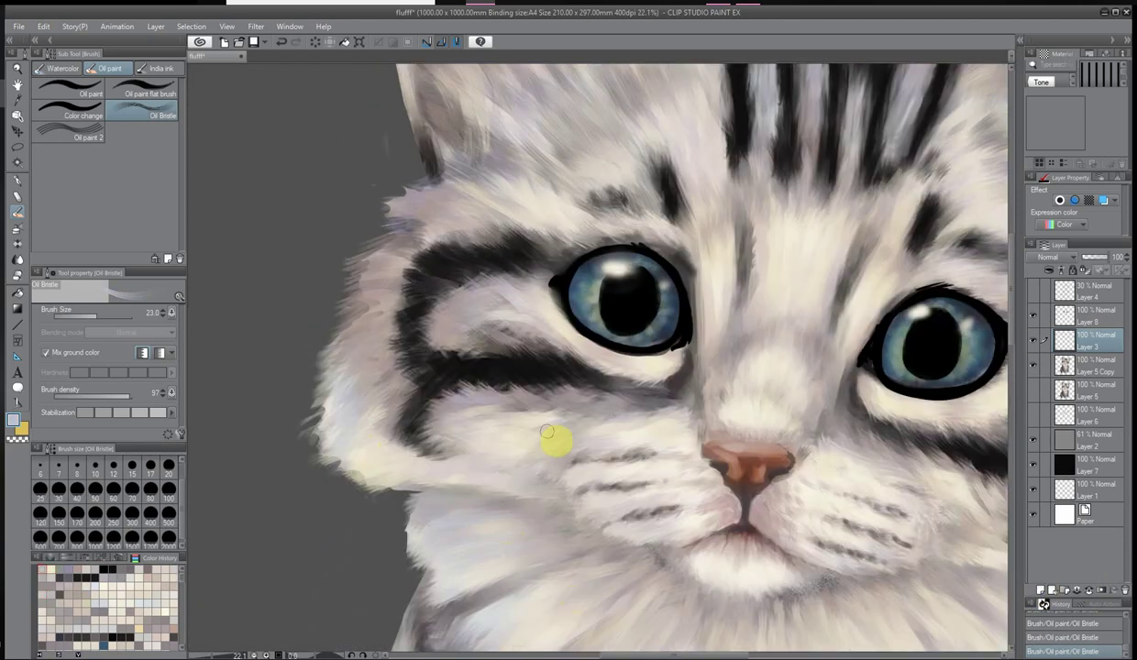
scroll(563, 285, "down", 4)
scroll(548, 465, "up", 4)
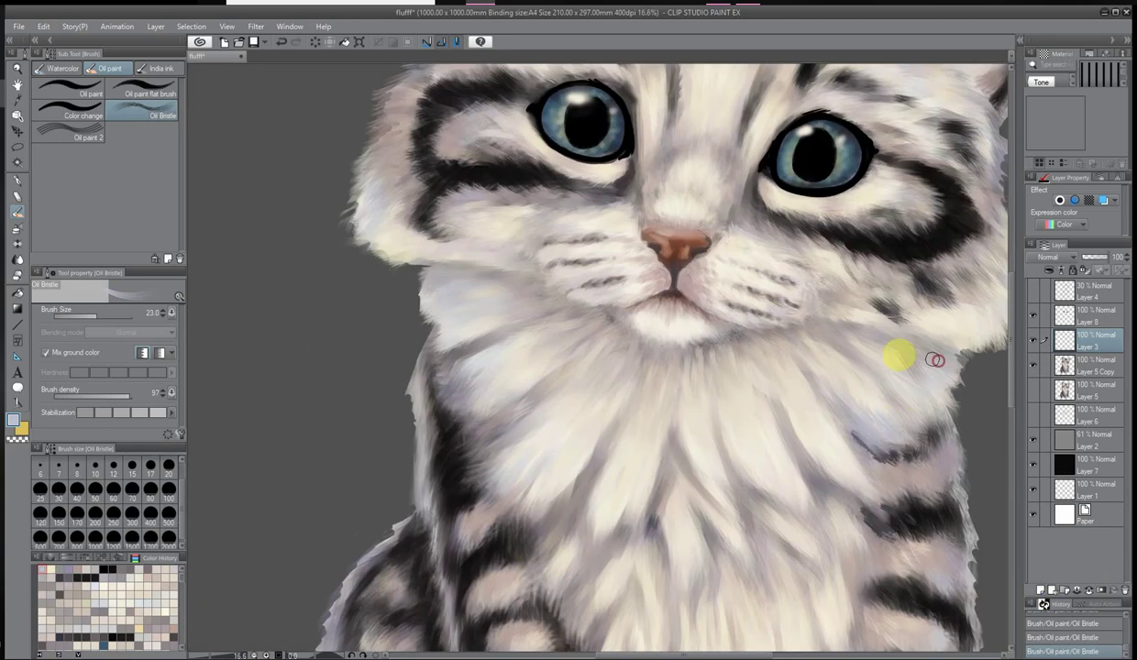
Brush pale lavender-blue Oil Bristle strokes through the chest and body fur on Layer 3
scroll(495, 573, "down", 3)
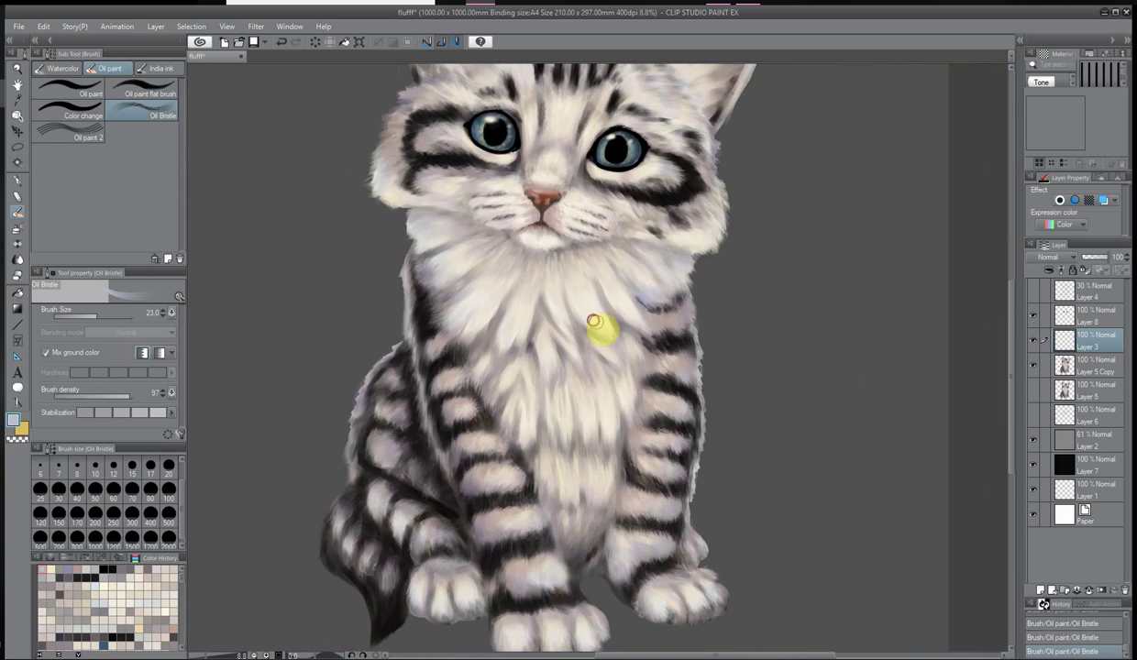
scroll(595, 321, "down", 3)
scroll(680, 152, "up", 3)
key("ctrl+minus")
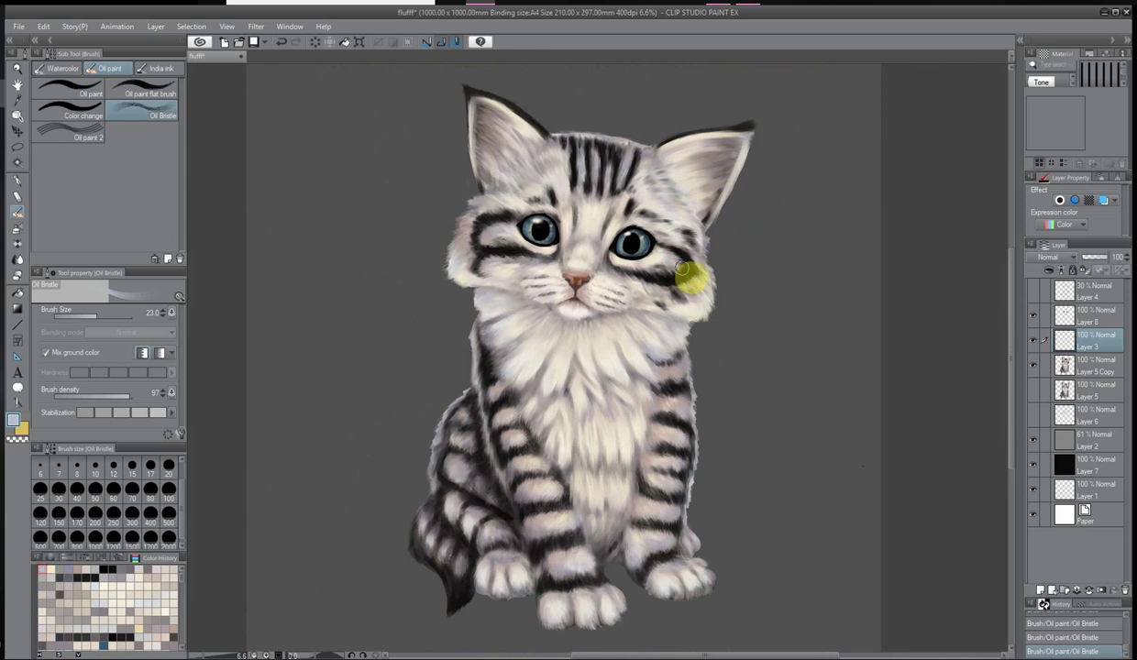
scroll(533, 223, "up", 3)
scroll(533, 223, "down", 3)
Merge Layer 3 into Layer 5 Copy and create another raster layer directly above it
key("ctrl+e")
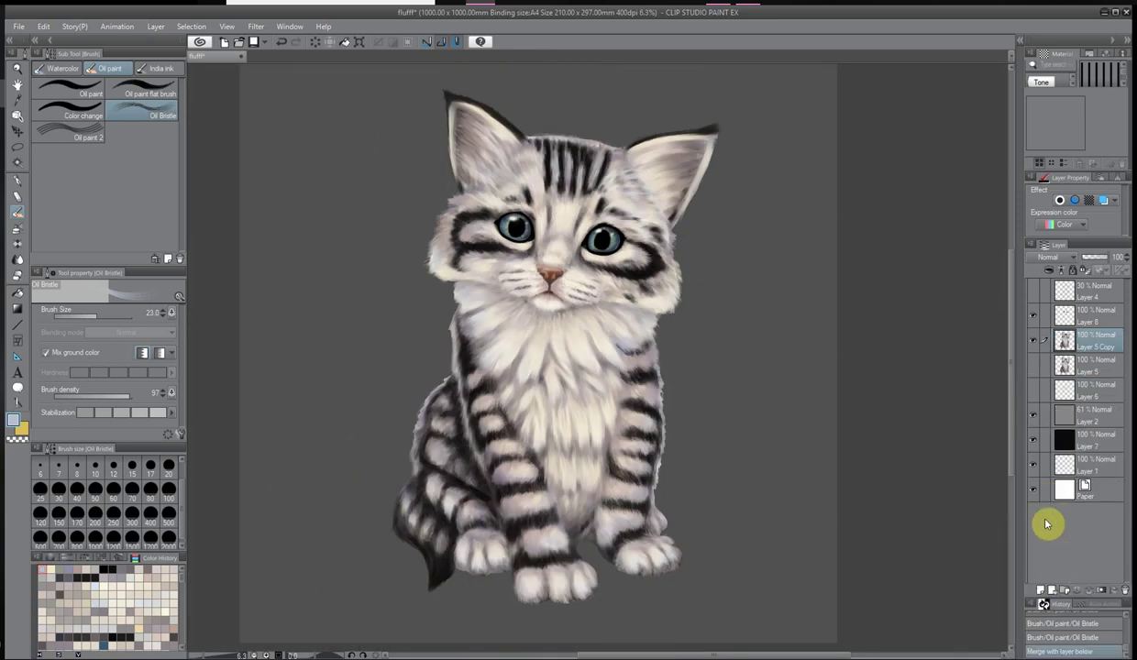
left_click(1040, 589)
Pick a muted mauve and paint fine Oil Bristle strokes into the head outline, cheek and muzzle fur on the new layer
scroll(563, 103, "up", 3)
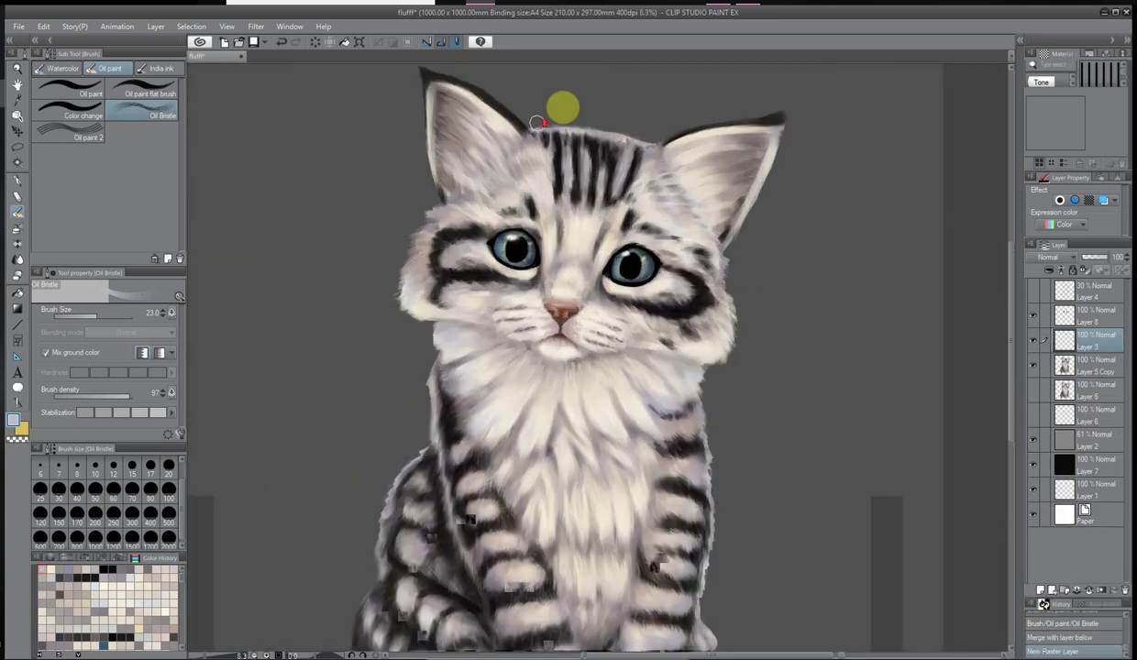
left_click(13, 421)
left_click(632, 192)
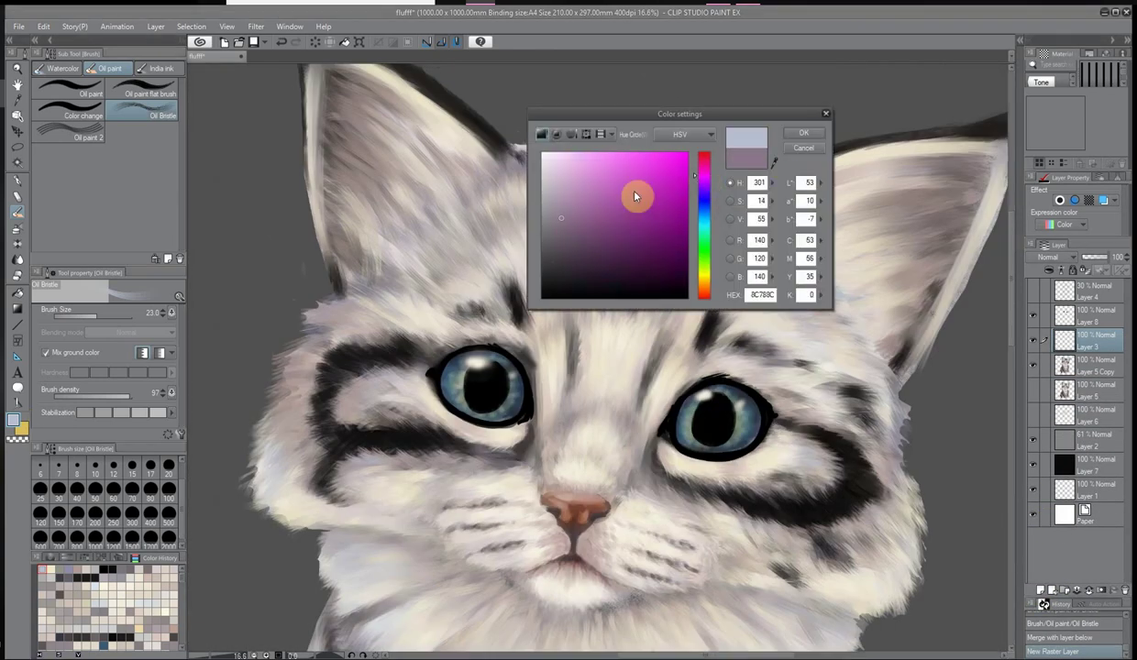
left_click(804, 133)
left_click_drag(351, 229, 335, 275)
left_click_drag(316, 298, 321, 323)
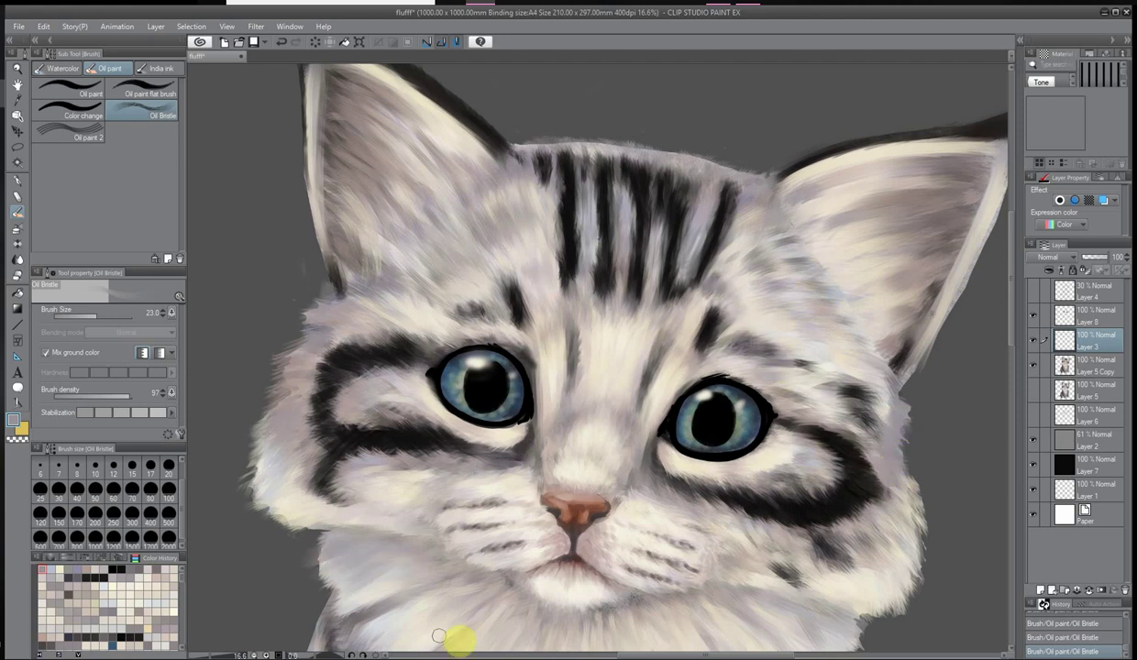
left_click_drag(657, 555, 680, 568)
mouse_move(523, 507)
left_mouse_down()
mouse_move(541, 464)
mouse_move(509, 484)
left_mouse_up()
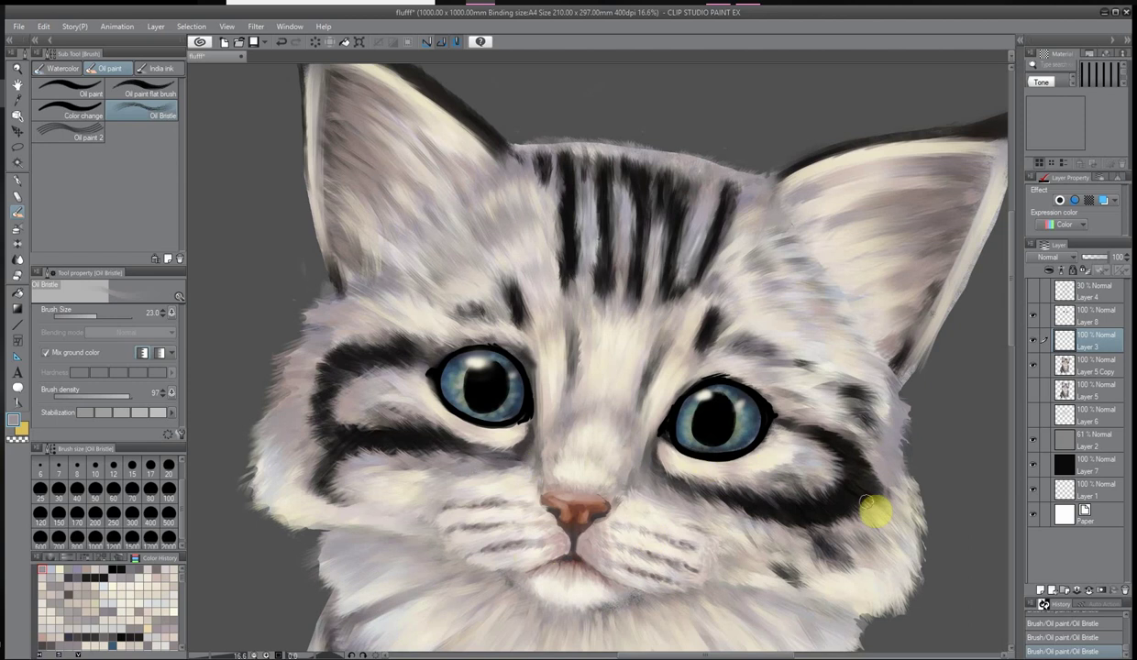
Reduce Layer 3's opacity to 57% and merge it into Layer 5 Copy
scroll(639, 157, "down", 2)
scroll(654, 347, "up", 1)
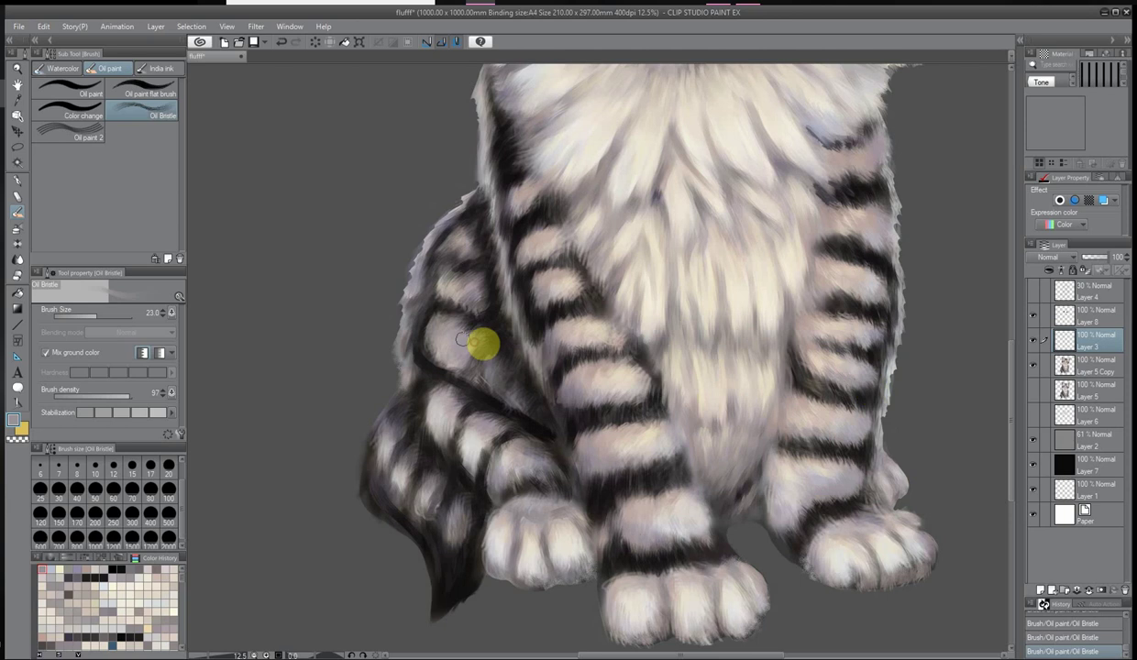
scroll(468, 335, "down", 1)
scroll(467, 336, "down", 1)
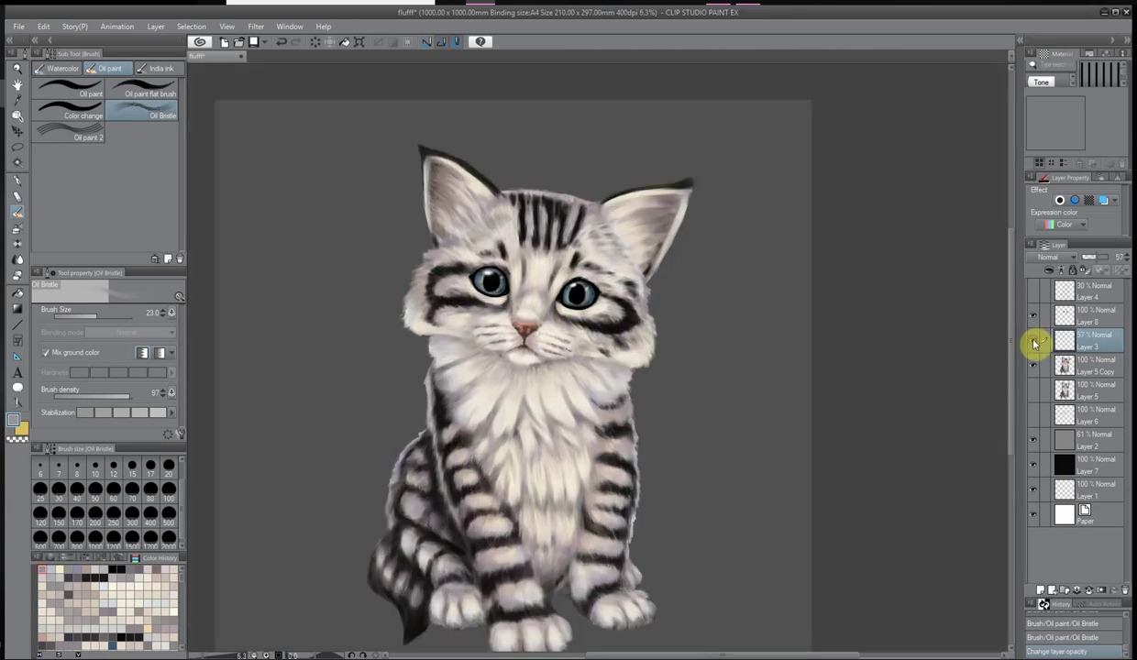
key("ctrl+e")
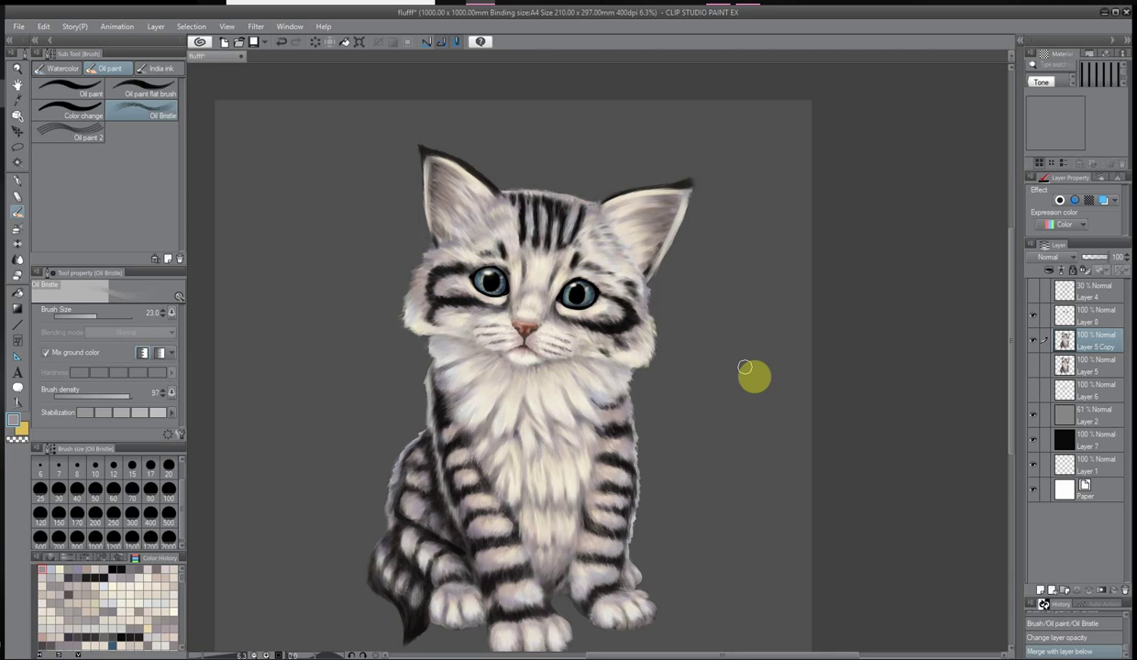
Create a raster layer above Layer 5 Copy and paint near-white Oil Bristle highlights into the neck and chest fur
scroll(404, 275, "up", 2)
key("ctrl+shift+n")
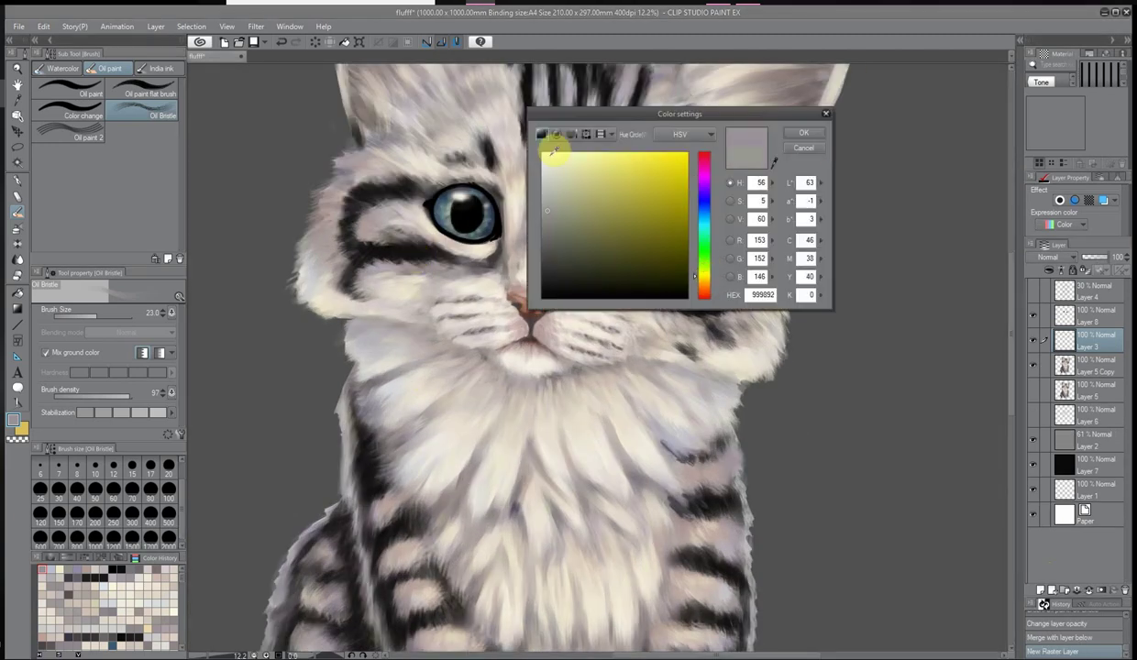
left_click(553, 149)
key("Return")
mouse_move(419, 472)
left_mouse_down()
mouse_move(462, 437)
mouse_move(431, 388)
left_mouse_up()
left_click_drag(341, 406, 414, 401)
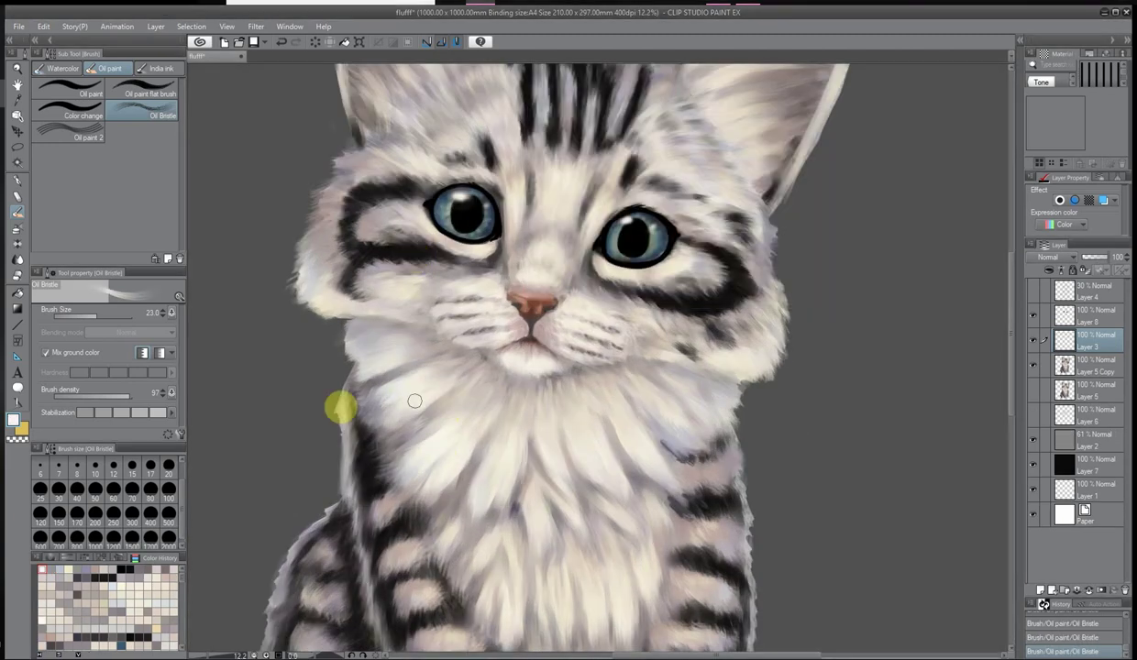
left_click_drag(532, 502, 547, 454)
left_click_drag(571, 399, 577, 386)
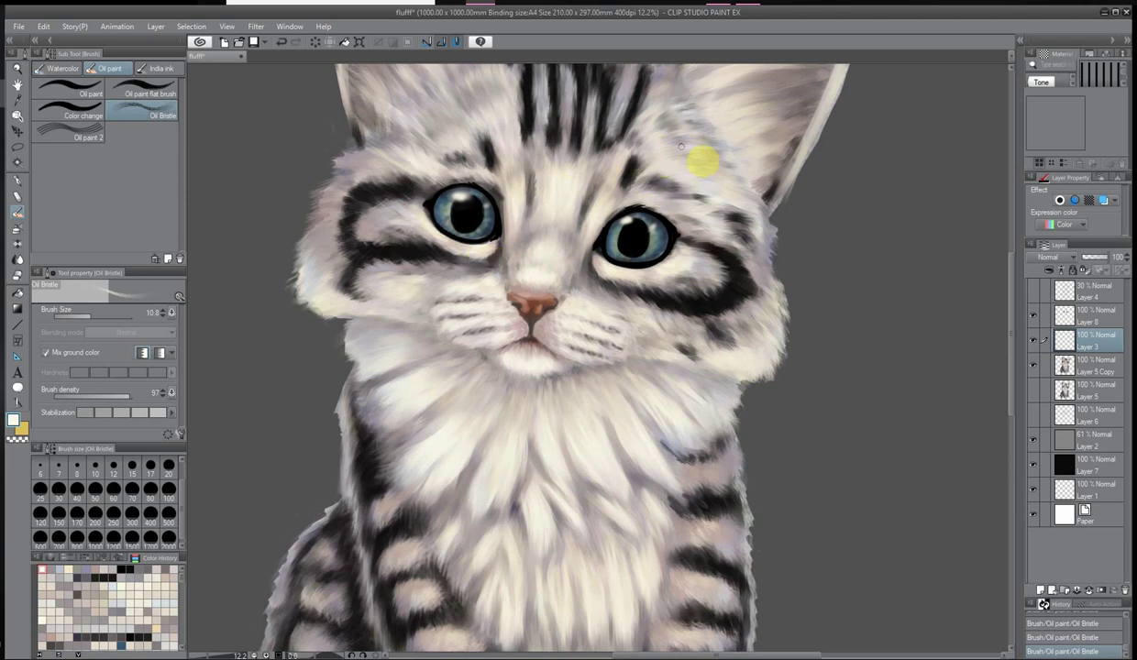
scroll(344, 607, "down", 2)
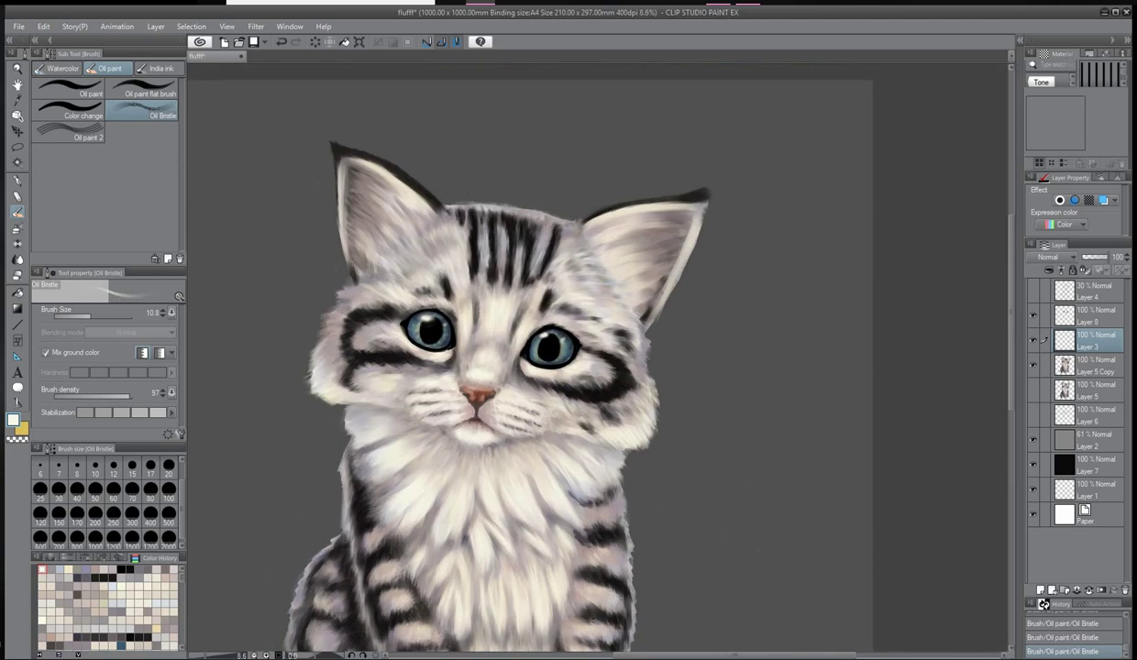
scroll(632, 215, "up", 3)
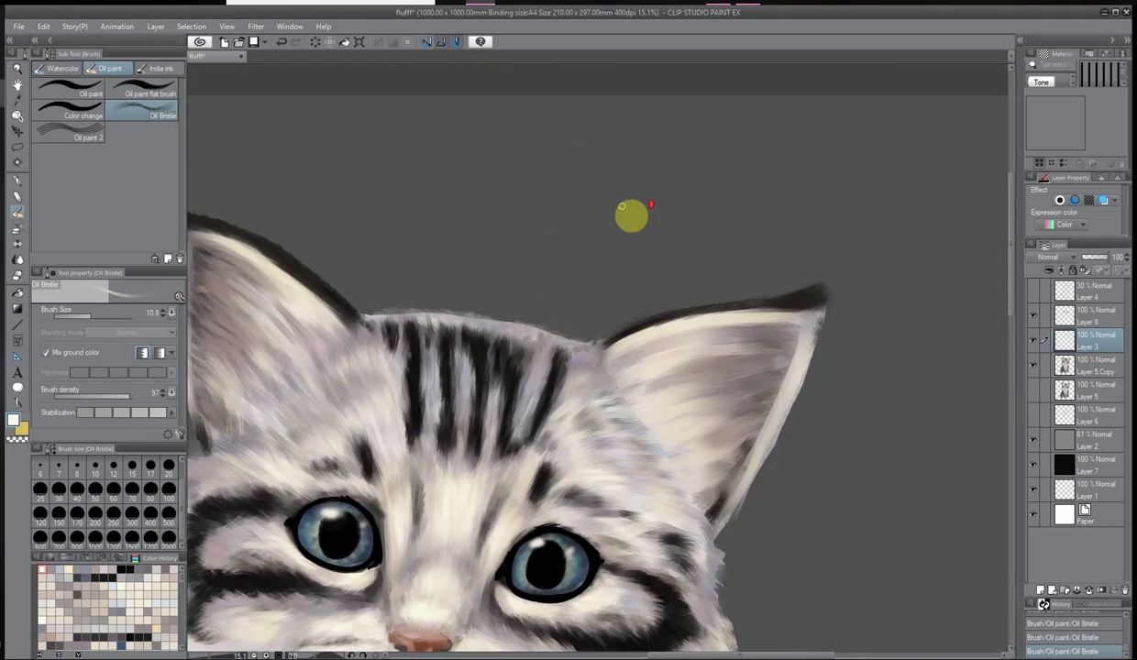
Refine the fur around the ears, forehead and neck with pale Oil Bristle strokes, setting the brush size to 15
left_click_drag(314, 274, 367, 312)
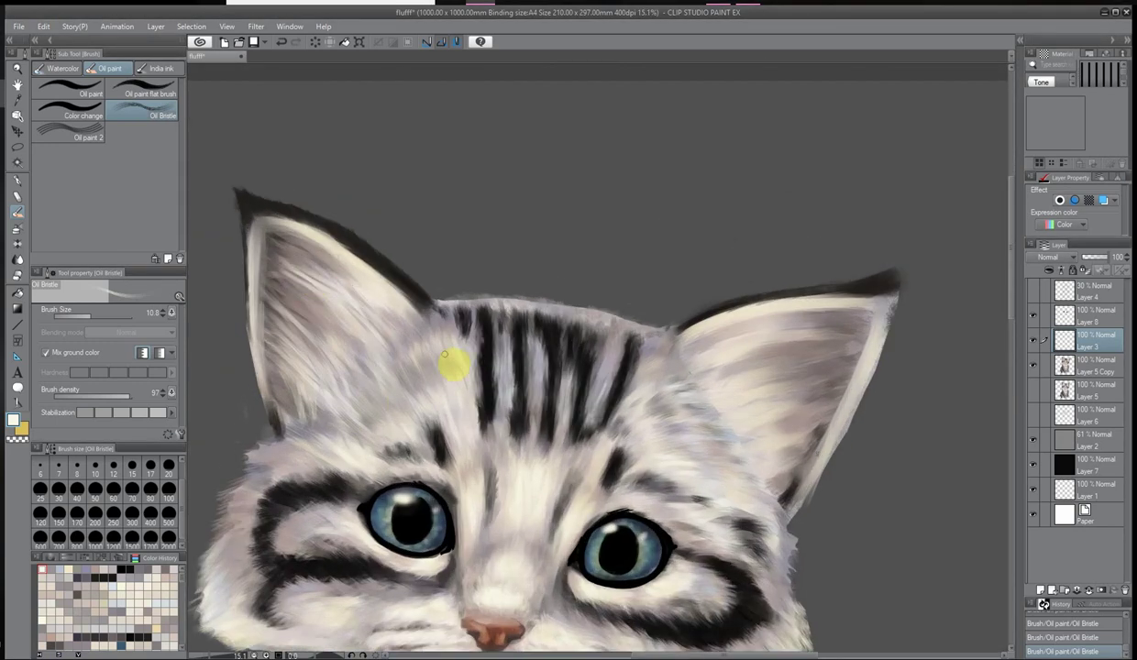
left_click_drag(690, 356, 854, 335)
left_click(165, 312)
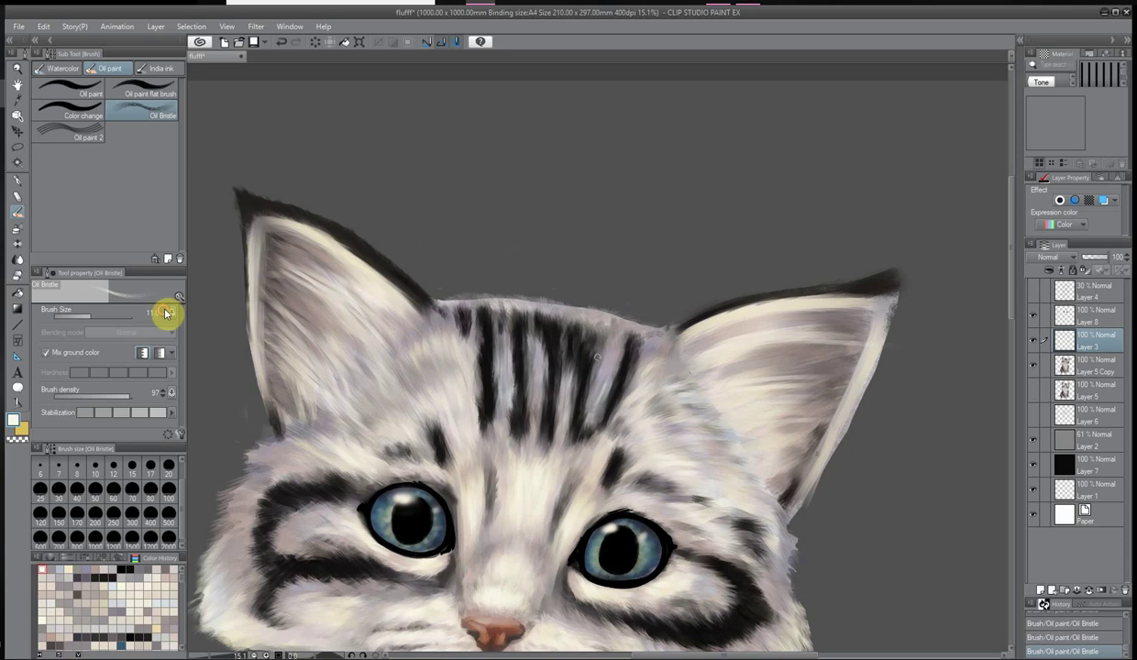
scroll(598, 325, "down", 3)
scroll(542, 530, "up", 3)
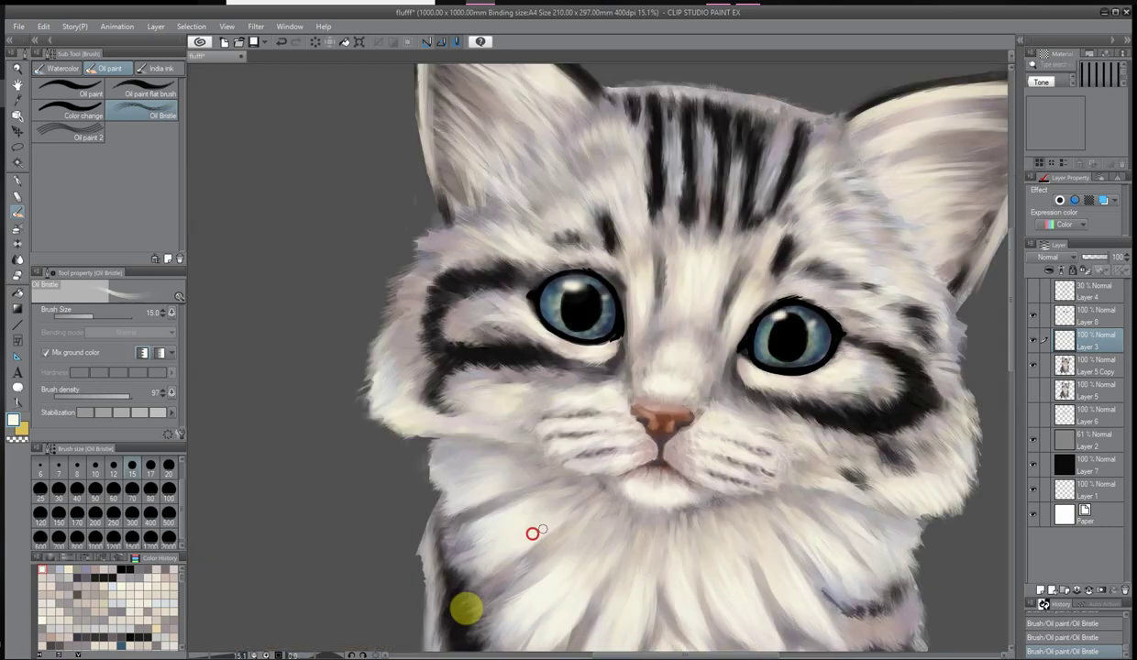
scroll(558, 515, "down", 3)
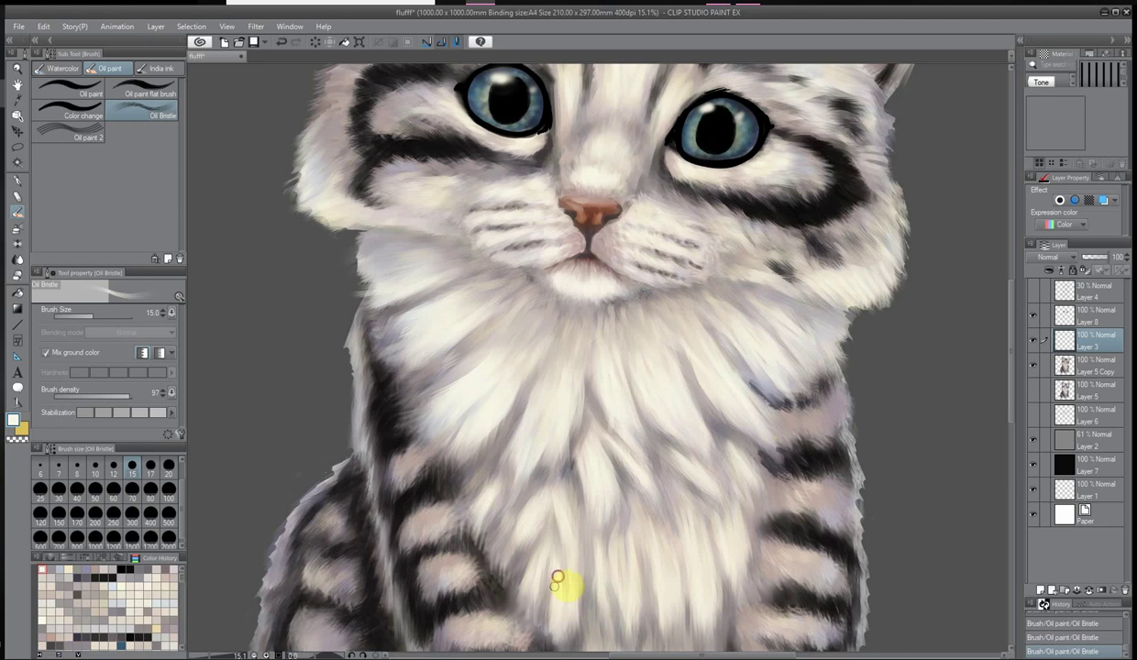
scroll(771, 417, "down", 3)
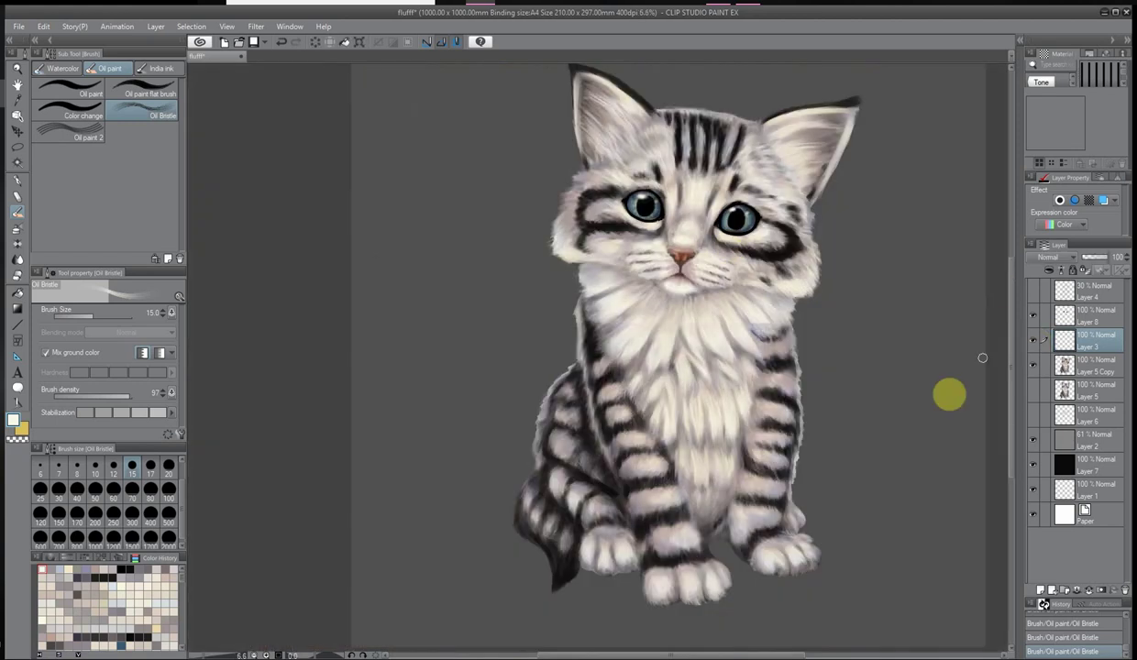
Touch up the fur on the belly, front legs and paws with pale Oil Bristle strokes
scroll(749, 456, "up", 3)
scroll(749, 456, "up", 2)
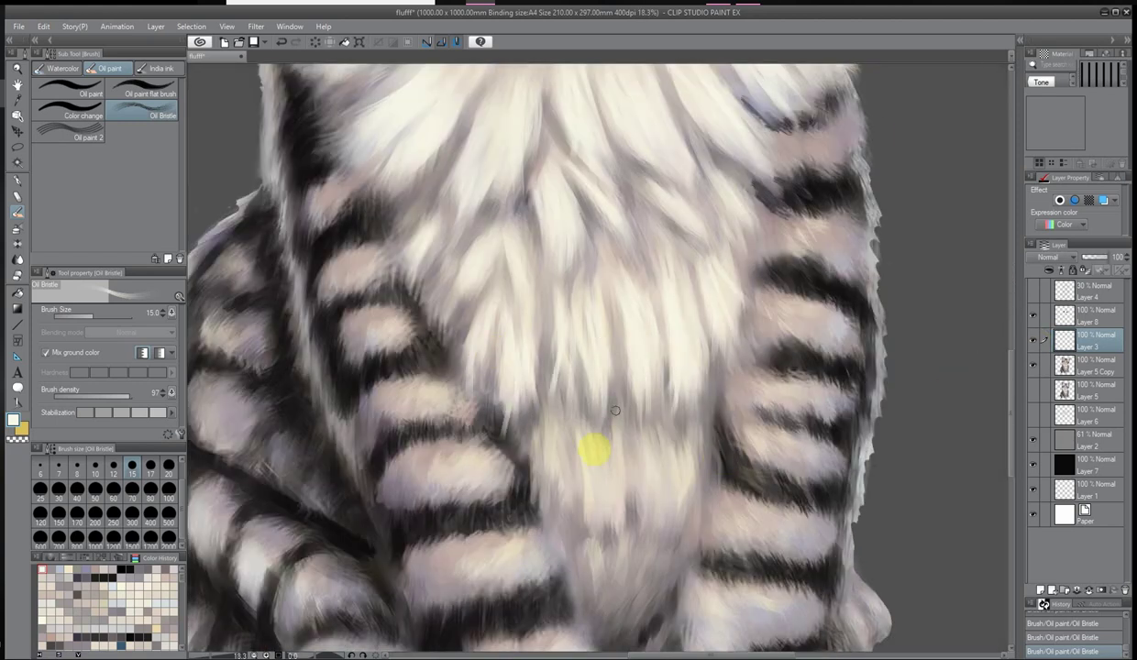
mouse_move(615, 410)
left_mouse_down()
mouse_move(610, 553)
mouse_move(661, 468)
mouse_move(791, 480)
left_mouse_up()
scroll(444, 394, "down", 3)
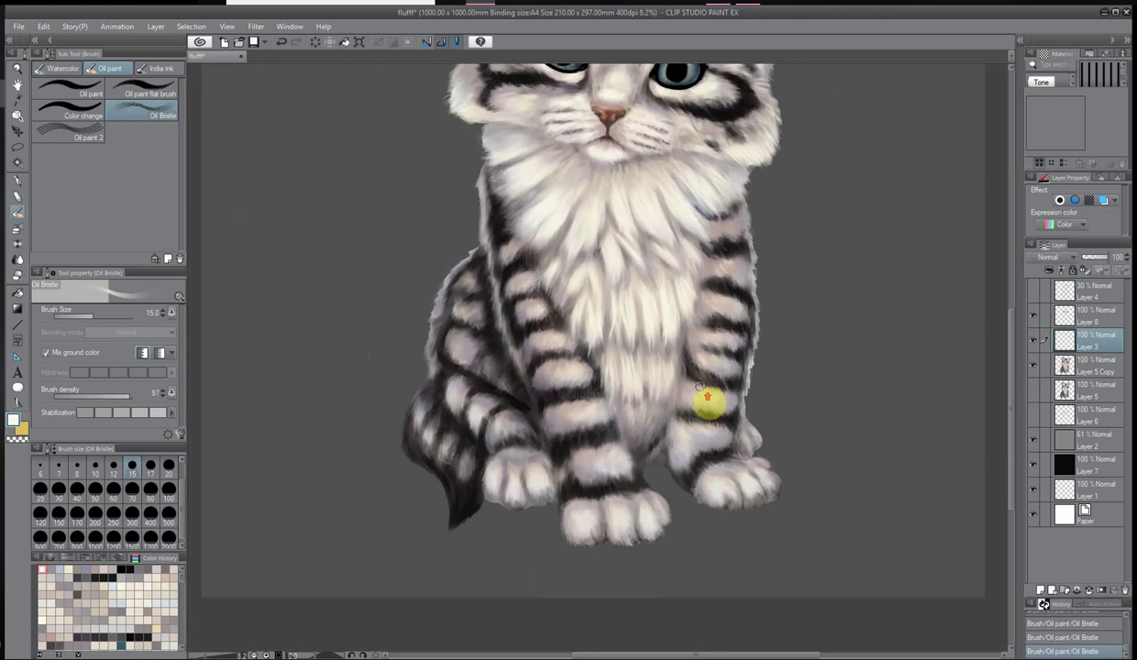
scroll(708, 399, "up", 2)
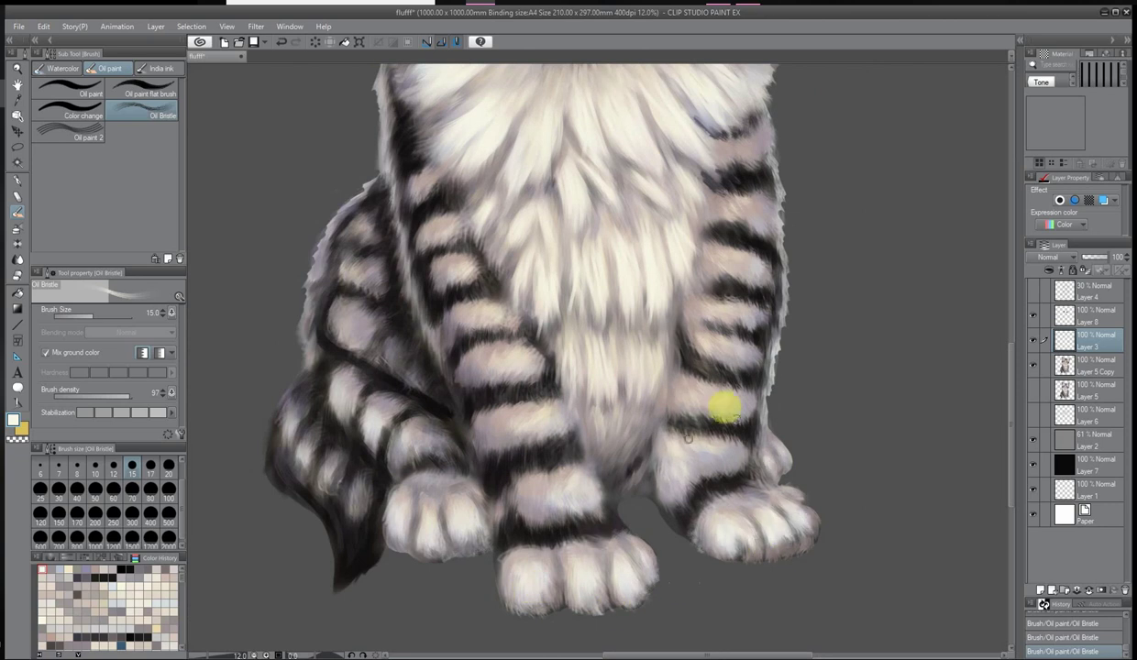
left_click(422, 517)
scroll(609, 376, "down", 3)
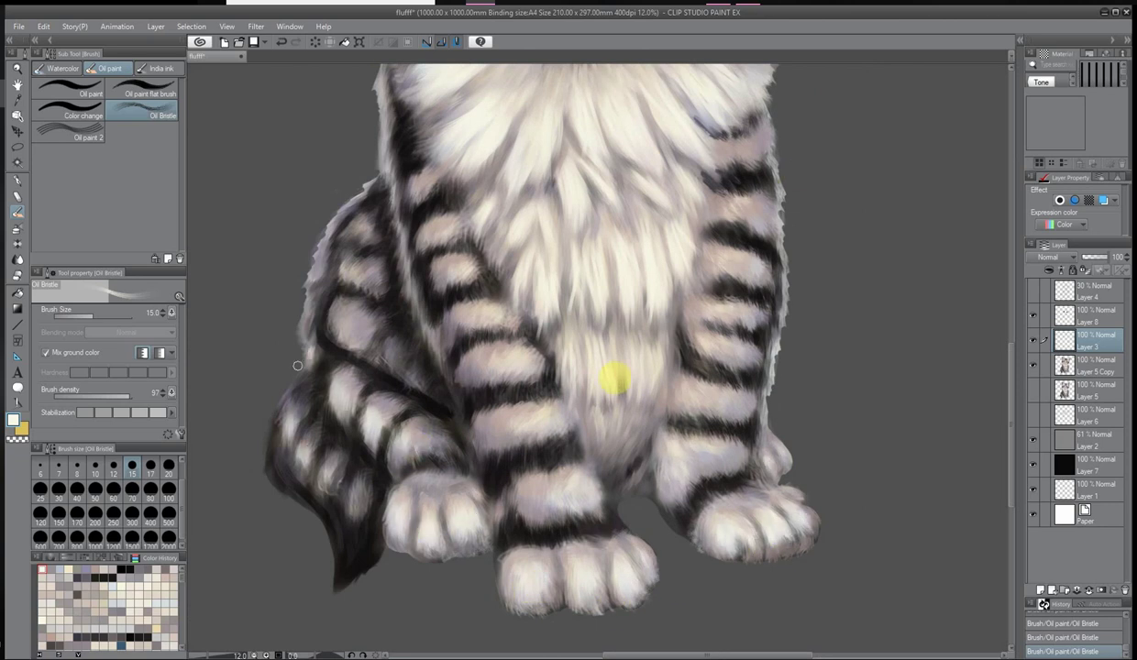
Merge Layer 3 into Layer 5 Copy, then set its expression color to Gray and mirror the canvas view to check the values
right_click(1037, 340)
left_click(1097, 236)
left_click(1068, 224)
left_click(1072, 260)
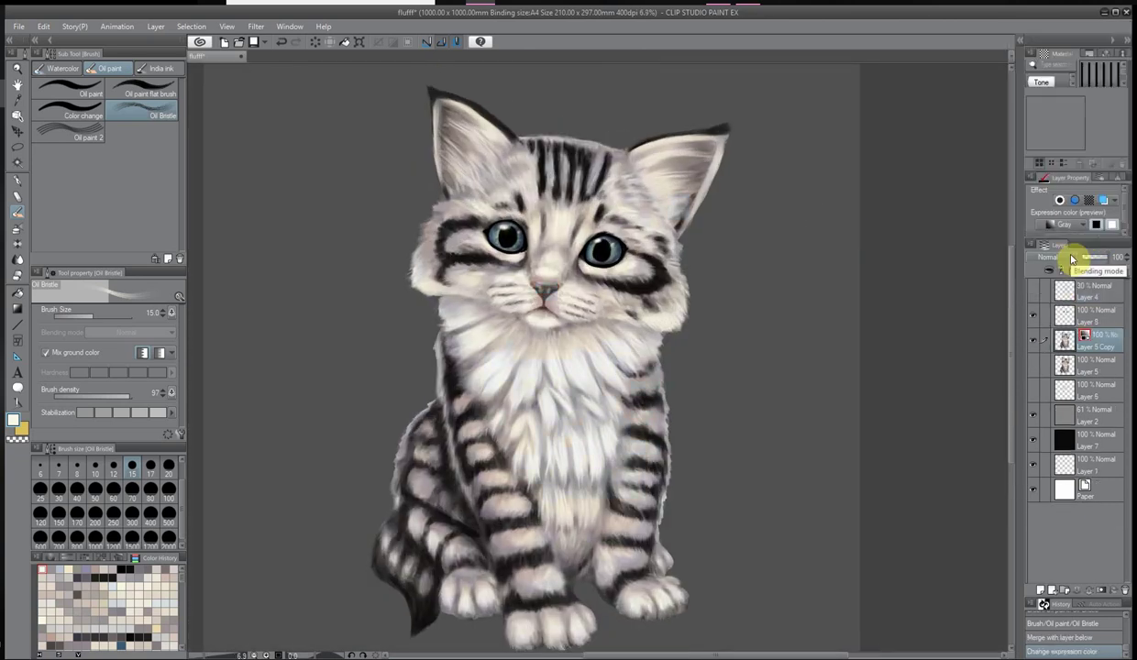
key("h")
scroll(816, 163, "up", 4)
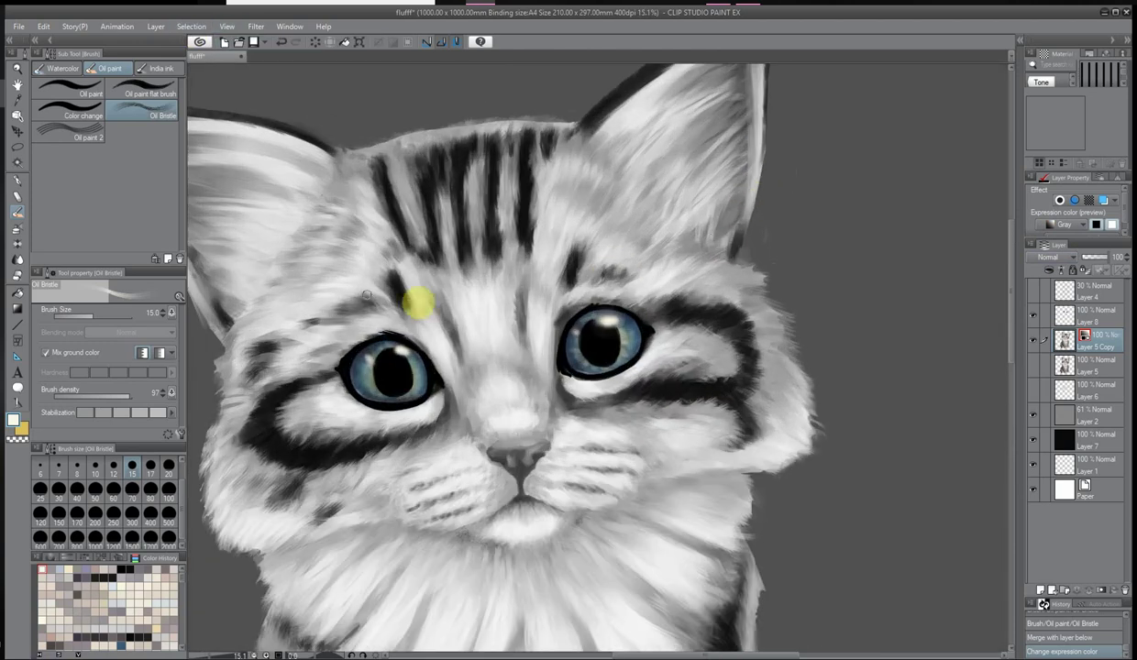
scroll(723, 376, "down", 3)
Set the merged layer's expression color back to Color and add a new raster layer above it
left_click(1068, 225)
left_click(1061, 246)
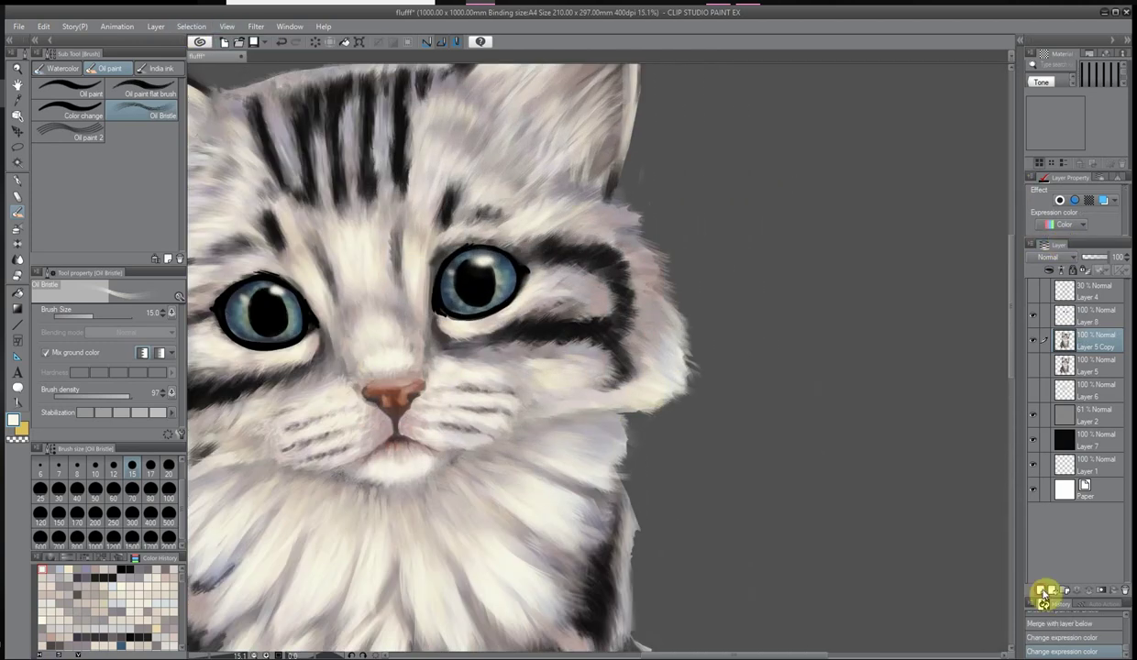
left_click(1055, 624)
Paint short pale fur strokes along the outer edge of the cheek beside the curved eye stripe
scroll(546, 186, "up", 1)
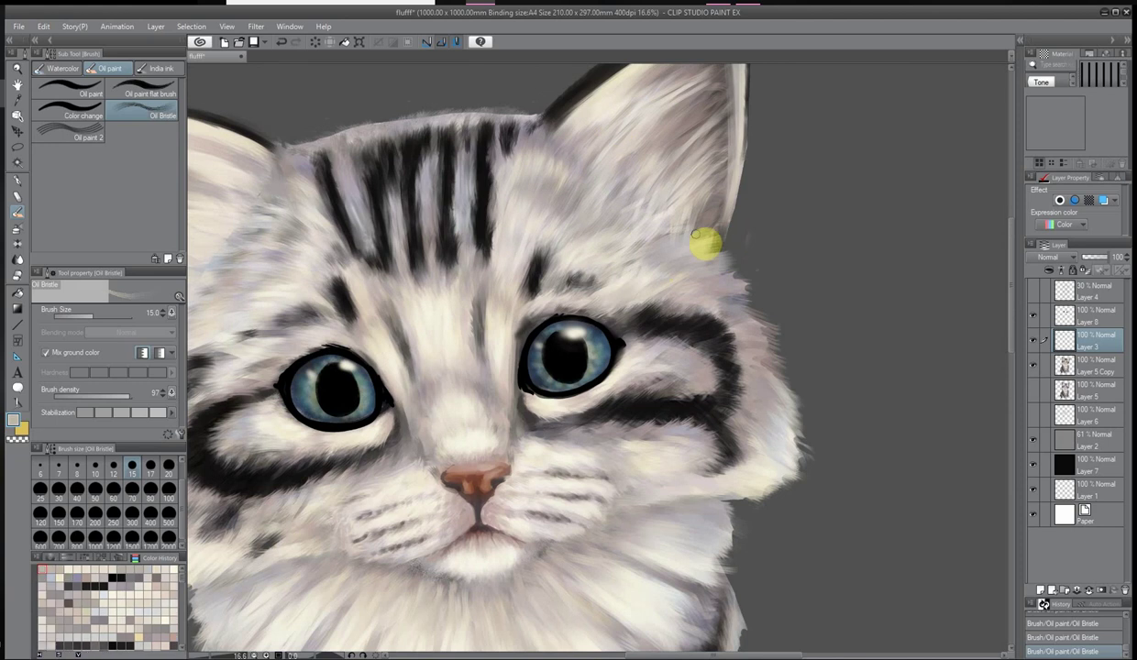
scroll(695, 241, "down", 2)
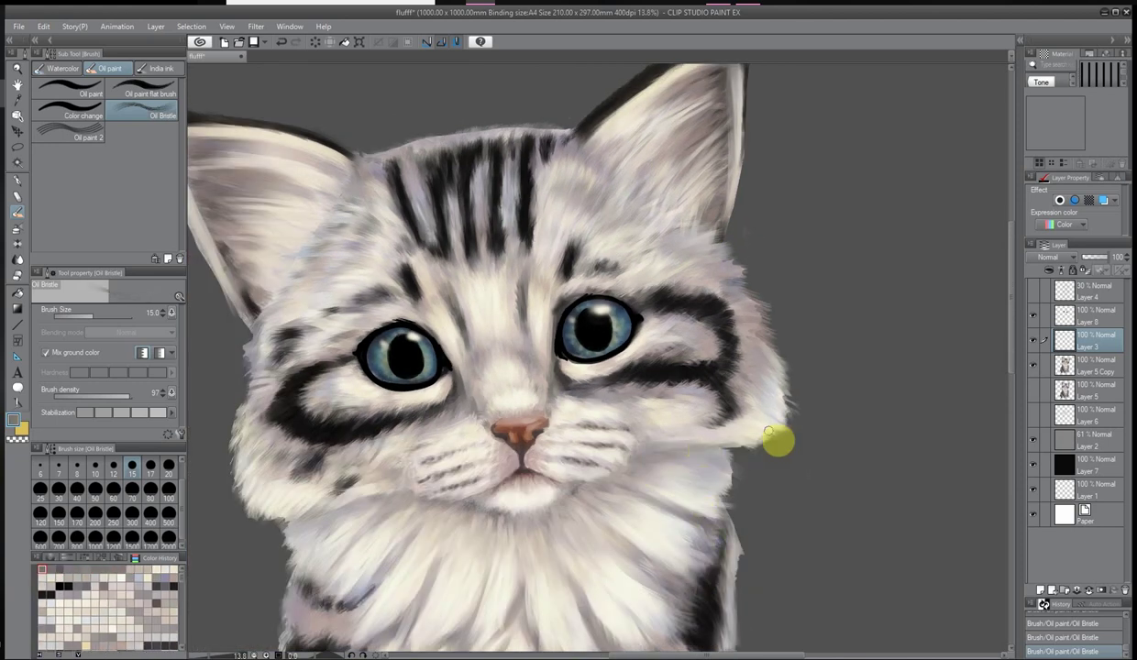
mouse_move(769, 431)
left_mouse_down()
mouse_move(806, 383)
mouse_move(671, 472)
mouse_move(698, 454)
mouse_move(655, 455)
mouse_move(689, 437)
mouse_move(751, 357)
left_mouse_up()
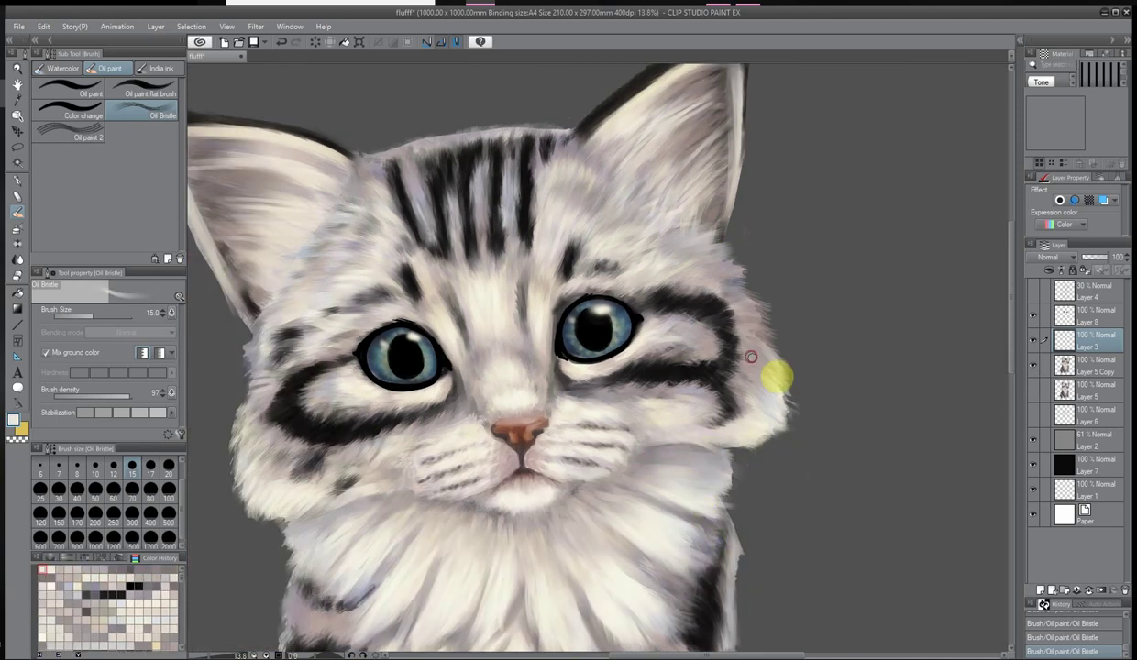
scroll(614, 214, "down", 1)
Erase the rough edge beneath the cheek and repaint the cheek fur with a light color sampled from the coat
key("e")
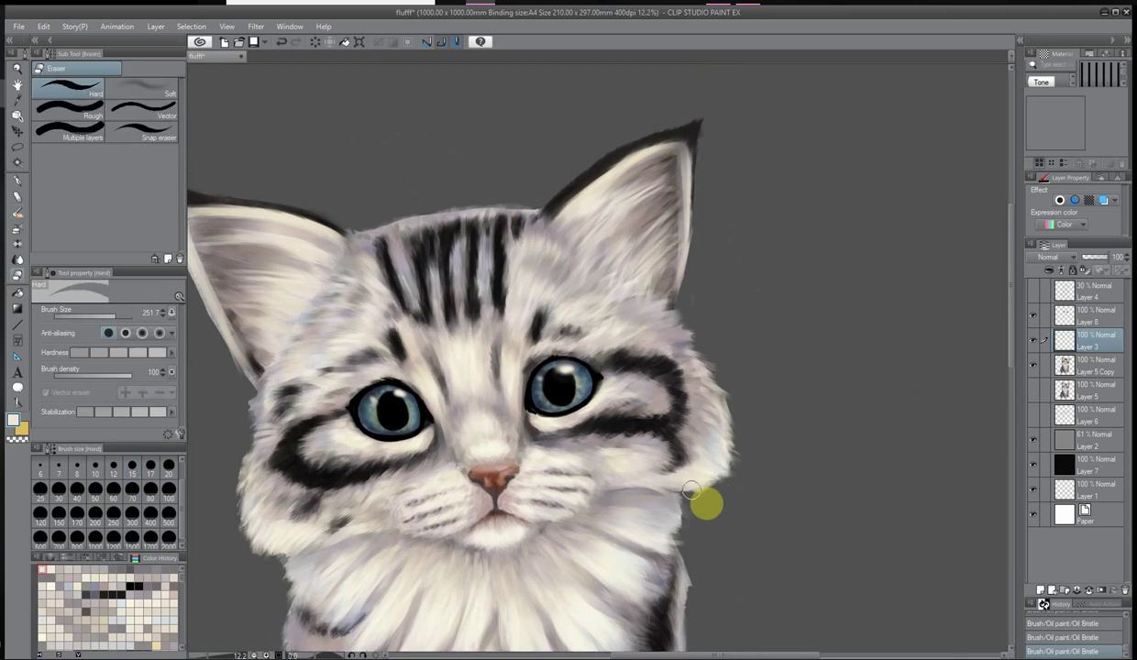
mouse_move(691, 492)
left_mouse_down()
mouse_move(680, 425)
mouse_move(627, 476)
mouse_move(627, 502)
mouse_move(683, 495)
mouse_move(651, 521)
mouse_move(679, 475)
mouse_move(667, 501)
left_mouse_up()
left_click(632, 483, "alt")
key("b")
mouse_move(683, 458)
left_mouse_down()
mouse_move(698, 434)
mouse_move(755, 431)
left_mouse_up()
scroll(709, 385, "up", 1)
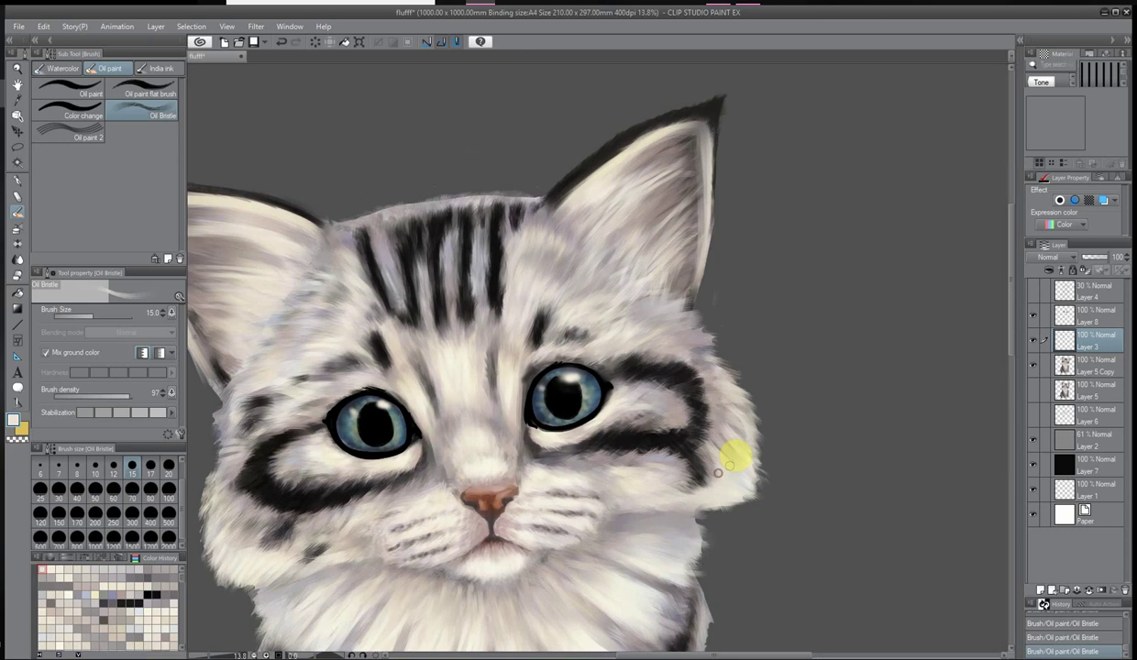
Blend pale and gray fur strokes into the lower cheek between the eye stripe and the muzzle
mouse_move(669, 487)
left_mouse_down()
mouse_move(722, 485)
mouse_move(707, 476)
mouse_move(684, 496)
left_mouse_up()
scroll(760, 401, "up", 1)
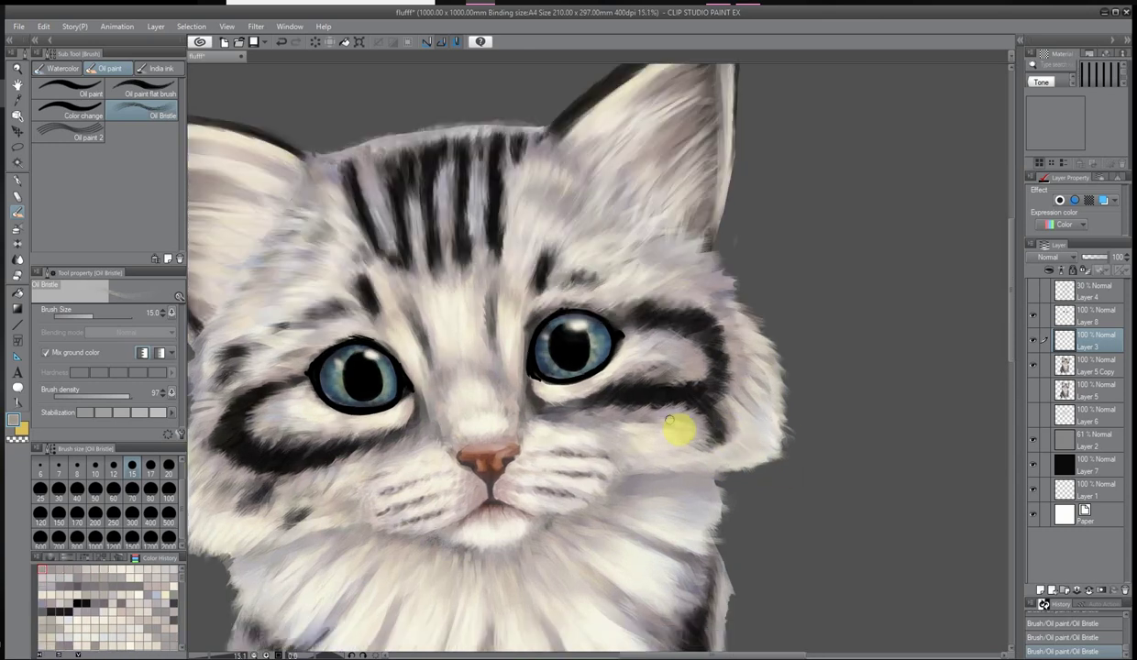
left_click_drag(678, 431, 646, 445)
scroll(661, 264, "down", 2)
Erase the uneven fur along the top of the head between the ears with the Hard eraser
scroll(660, 264, "up", 5)
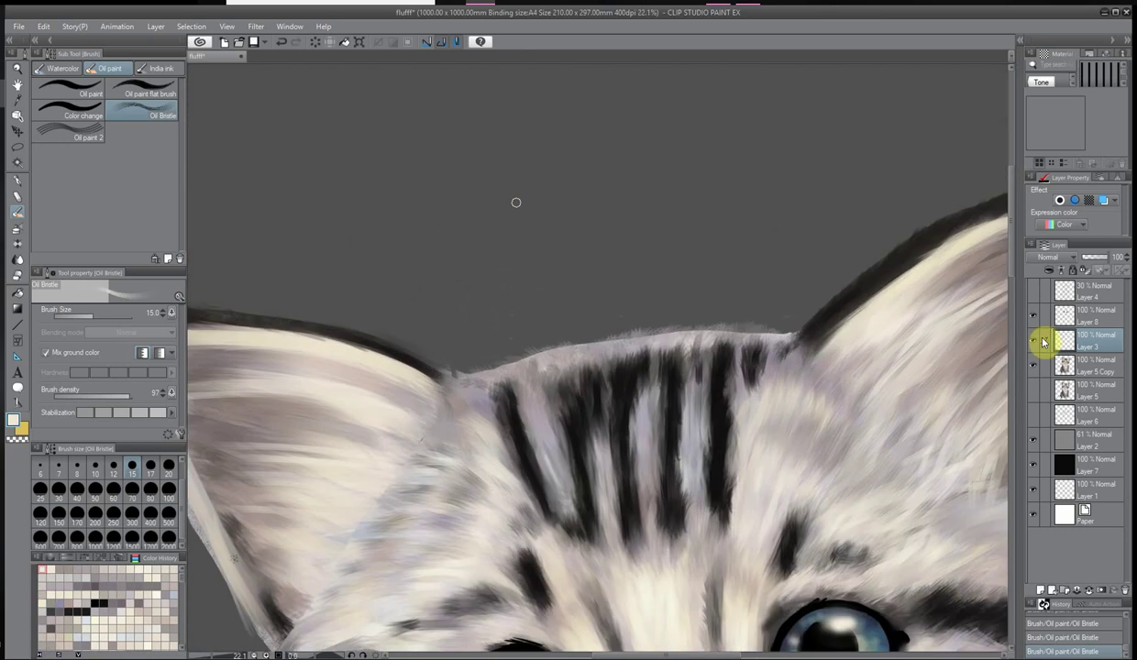
left_click(1063, 365)
key("e")
mouse_move(482, 374)
left_mouse_down()
mouse_move(788, 315)
mouse_move(711, 312)
left_mouse_up()
Extend the forehead stripes over the head's edge in a sampled dark color and add fur tufts beside the ear
left_click(503, 389, "alt")
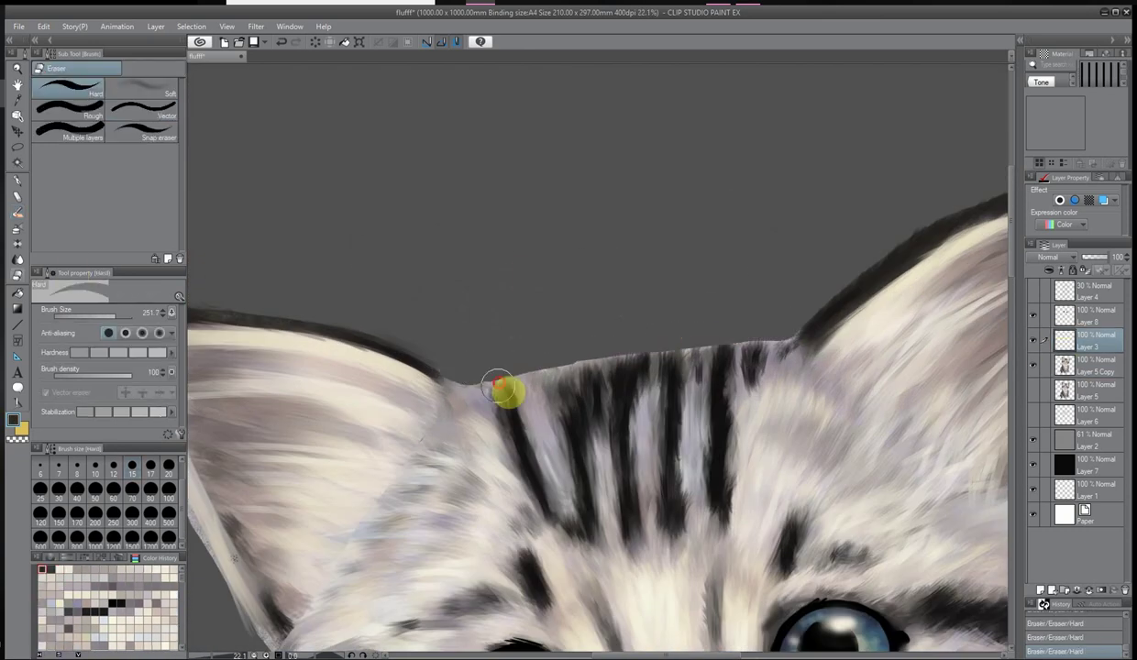
key("b")
left_click_drag(569, 371, 617, 357)
left_click(481, 383, "alt")
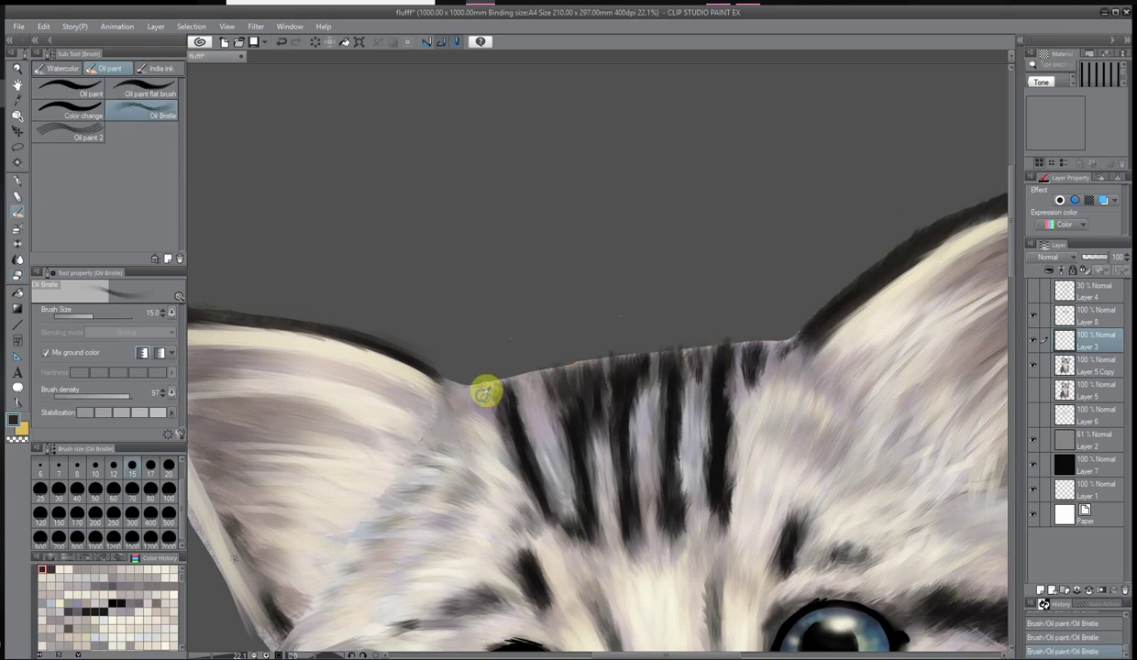
mouse_move(481, 383)
left_mouse_down()
mouse_move(683, 329)
mouse_move(698, 349)
mouse_move(789, 335)
mouse_move(503, 376)
mouse_move(617, 375)
mouse_move(653, 356)
mouse_move(777, 386)
mouse_move(503, 393)
mouse_move(570, 363)
mouse_move(677, 389)
left_mouse_up()
left_click(499, 389, "alt")
Sample the dark stripe color and paint more short dark tufts along the crown above the forehead stripes
scroll(591, 349, "down", 3)
scroll(575, 376, "up", 3)
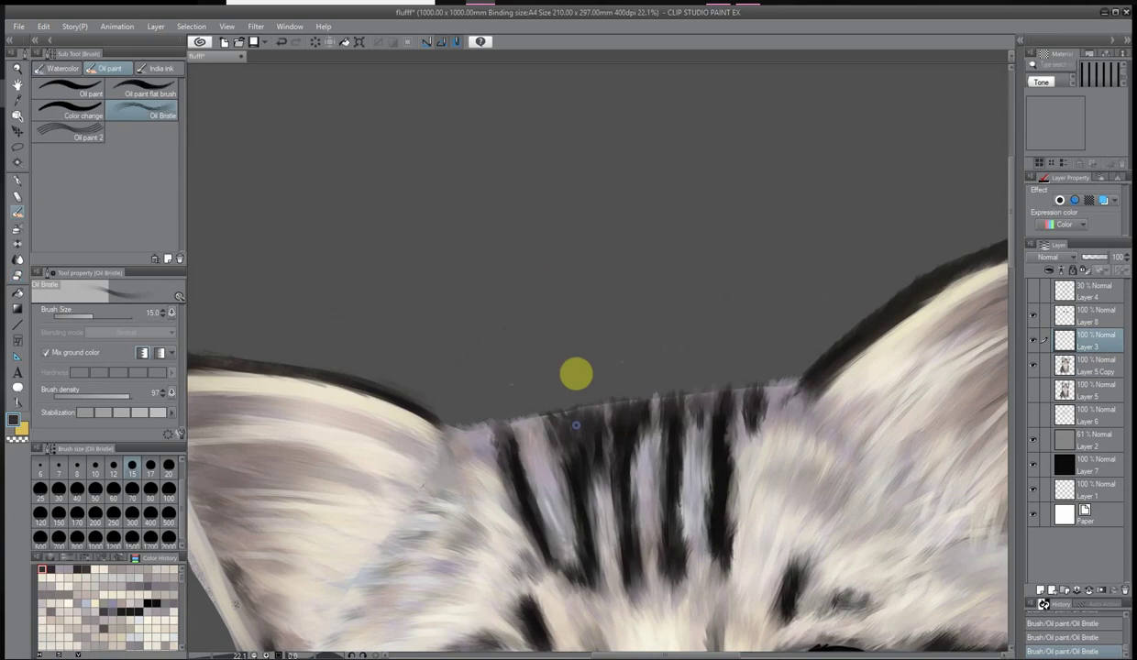
left_click(552, 412, "alt")
left_click_drag(552, 413, 642, 399)
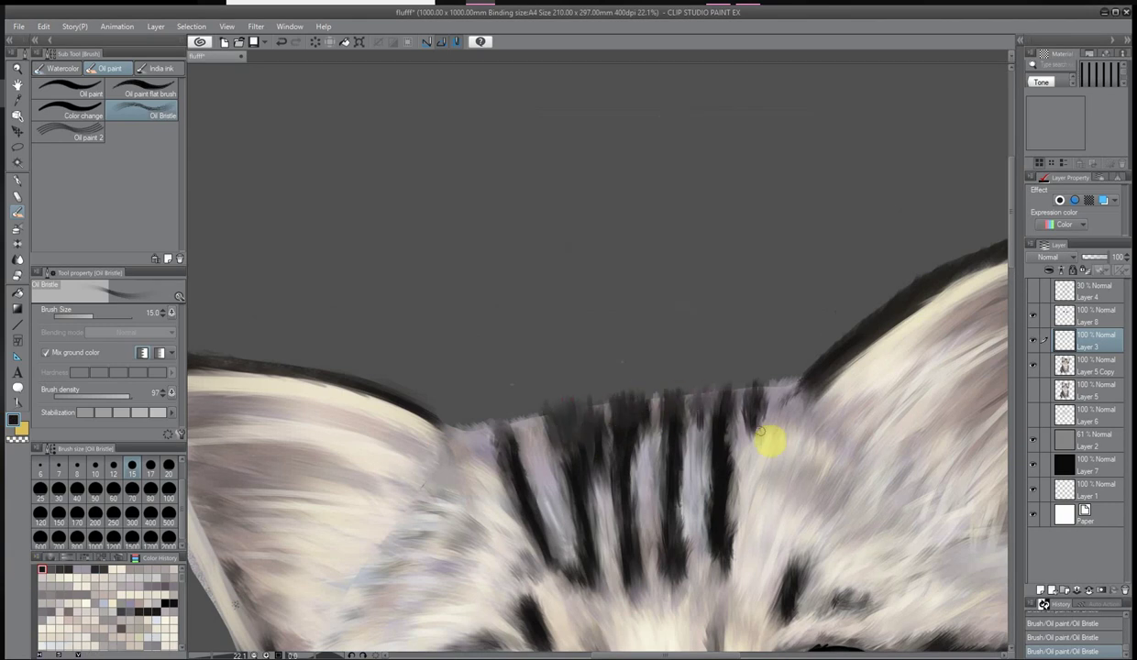
Add a raster layer beneath Layer 5 Copy and paint gray behind the head's fur tufts at brush size 63.2
scroll(768, 442, "down", 3)
key("ctrl+shift+n")
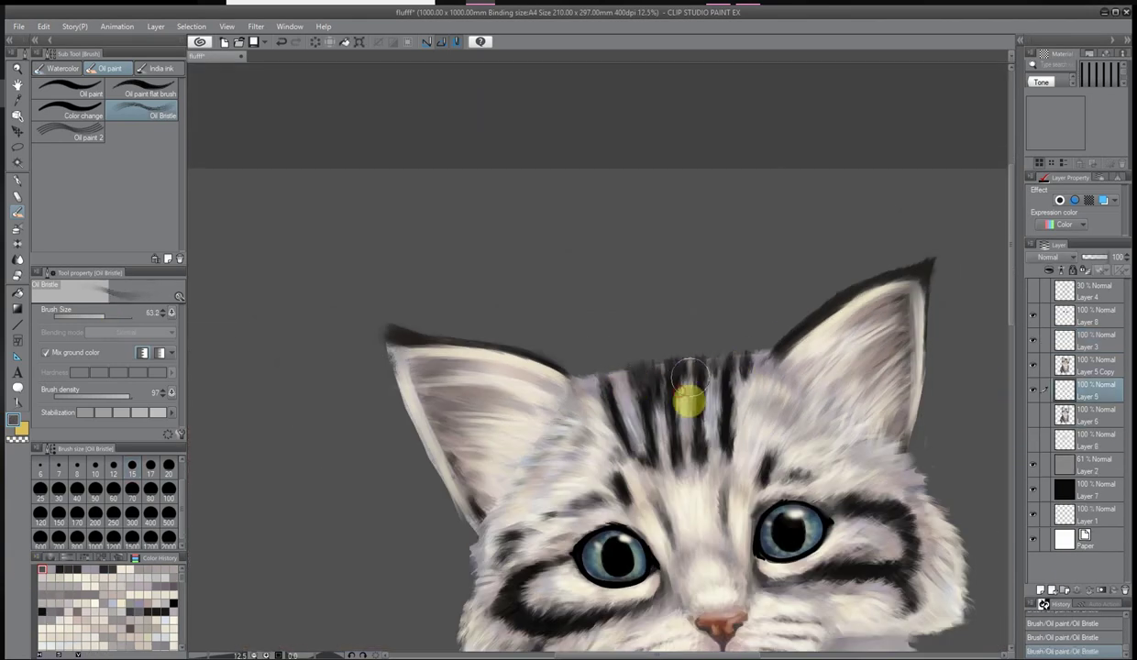
scroll(848, 355, "up", 2)
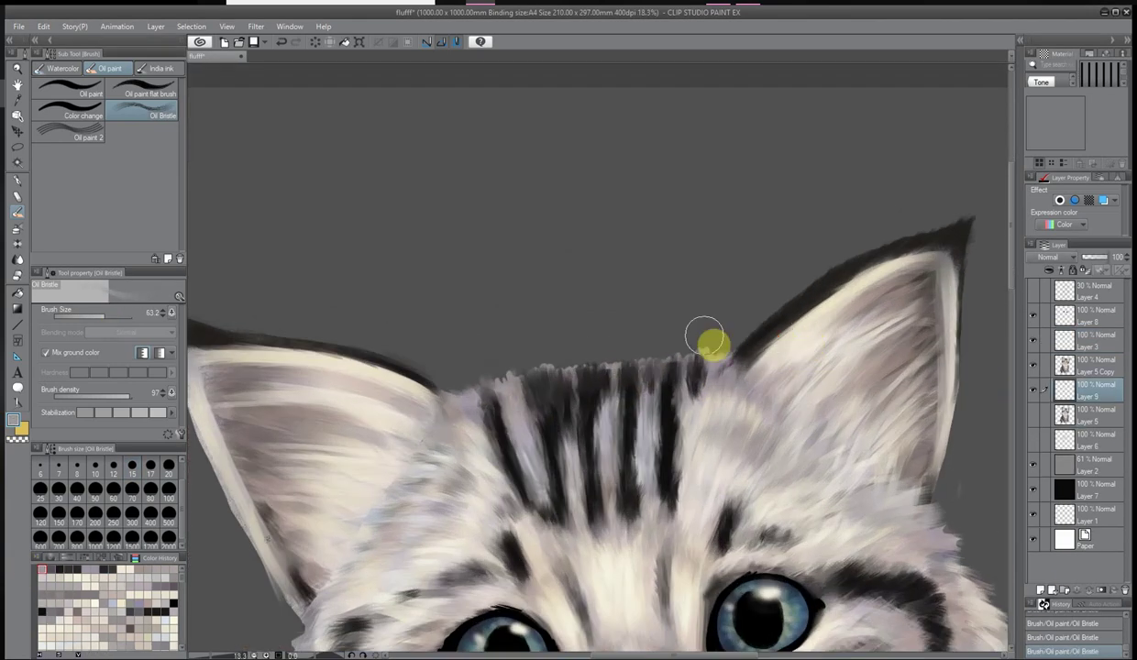
Return to Layer 3 and erase the stray fur on the crown near the base of the ear
key("e")
key("alt+bracketright")
key("alt+bracketright")
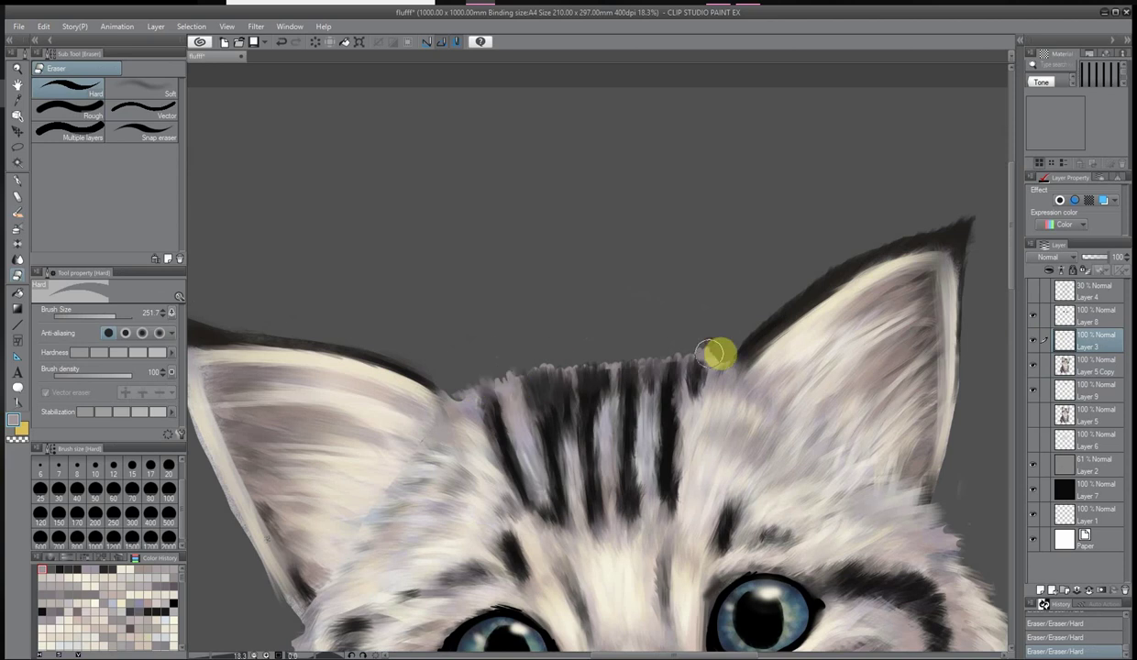
Merge Layer 3 and Layer 5 Copy down into Layer 9
scroll(816, 303, "down", 2)
right_click(1091, 340)
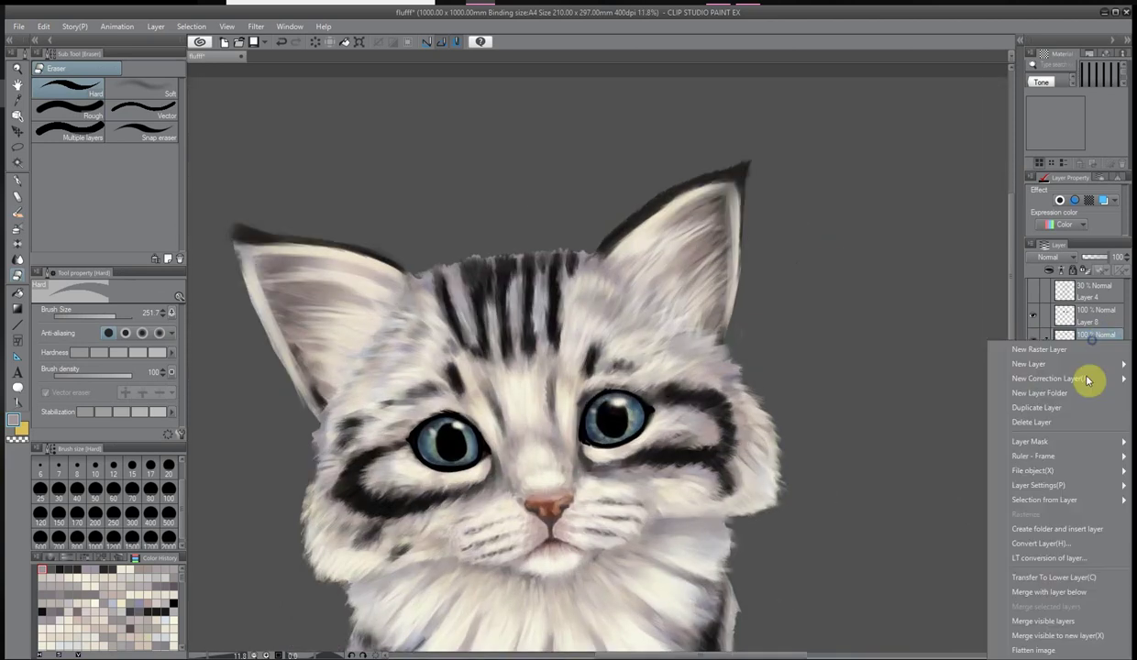
left_click(1048, 591)
Erase the stray paint outside the kitten's outline along the ear, neck and shoulder
scroll(267, 233, "up", 1)
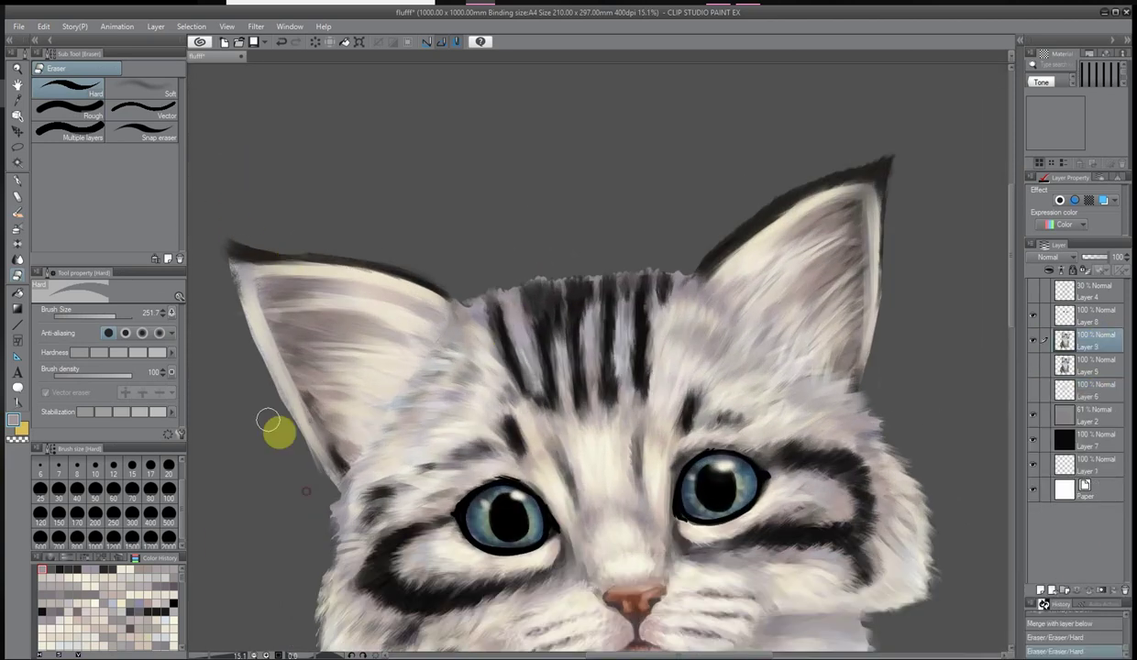
scroll(531, 339, "down", 2)
scroll(700, 368, "up", 3)
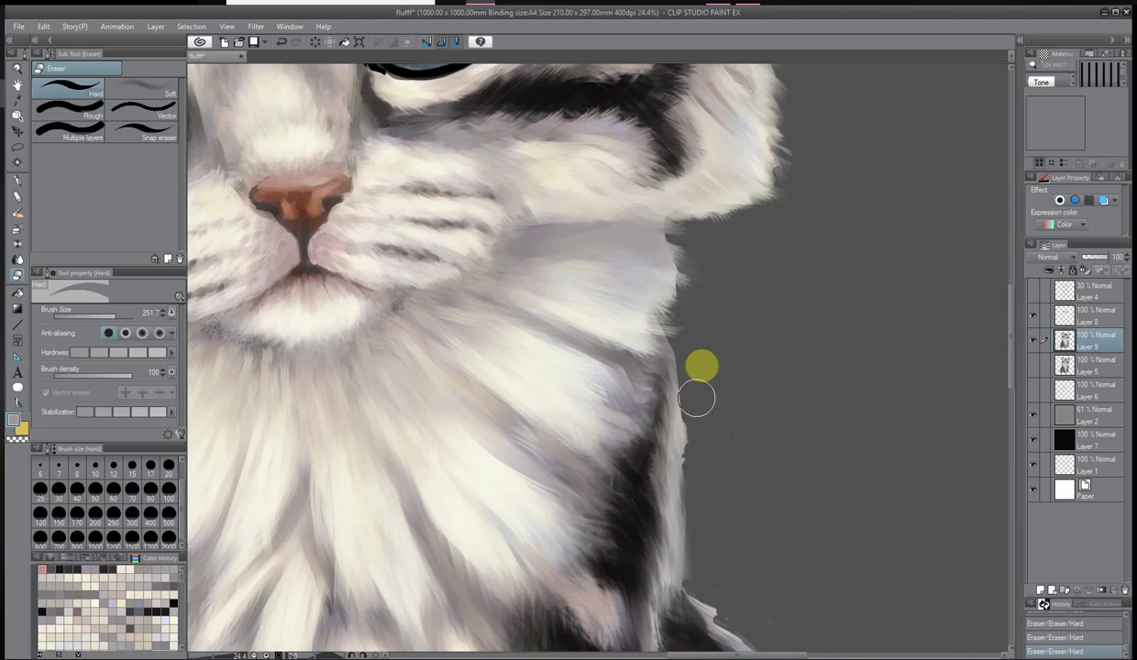
scroll(467, 278, "up", 1)
scroll(477, 284, "down", 2)
scroll(495, 550, "up", 2)
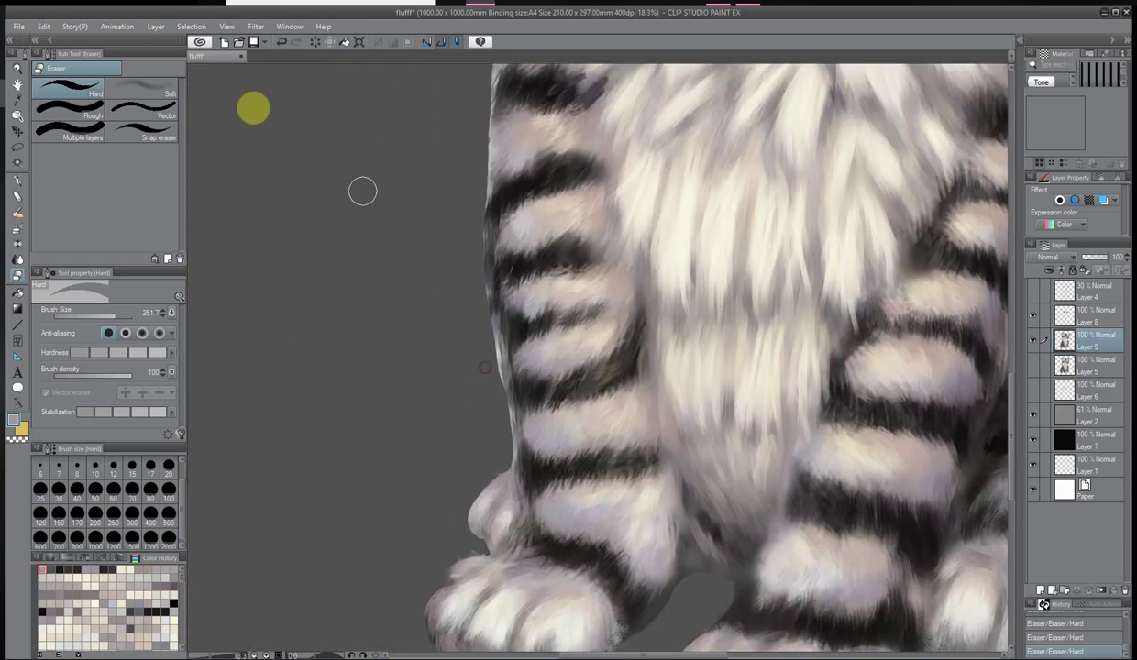
Erase the rough outer edges of the front leg, back and haunch
scroll(507, 463, "down", 1)
scroll(936, 393, "down", 2)
scroll(624, 116, "up", 4)
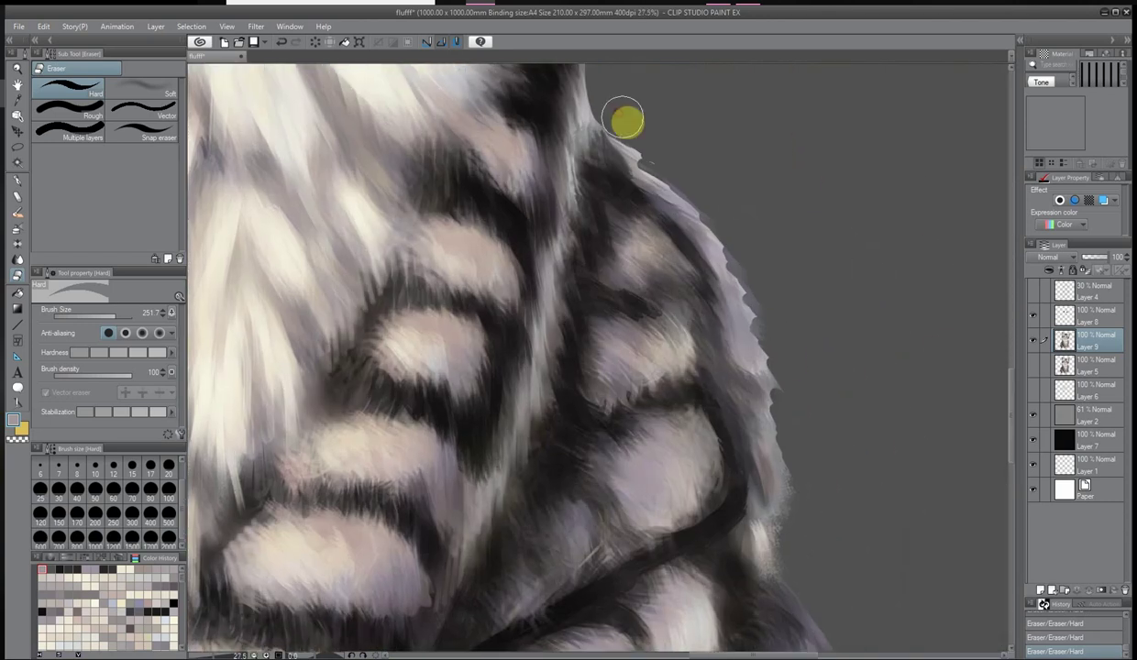
scroll(792, 431, "down", 4)
scroll(608, 426, "up", 3)
Add a new raster layer and darken the crown and ear base with black Oil Bristle strokes at size 18.5
left_click(1040, 589)
key("b")
left_click(142, 110)
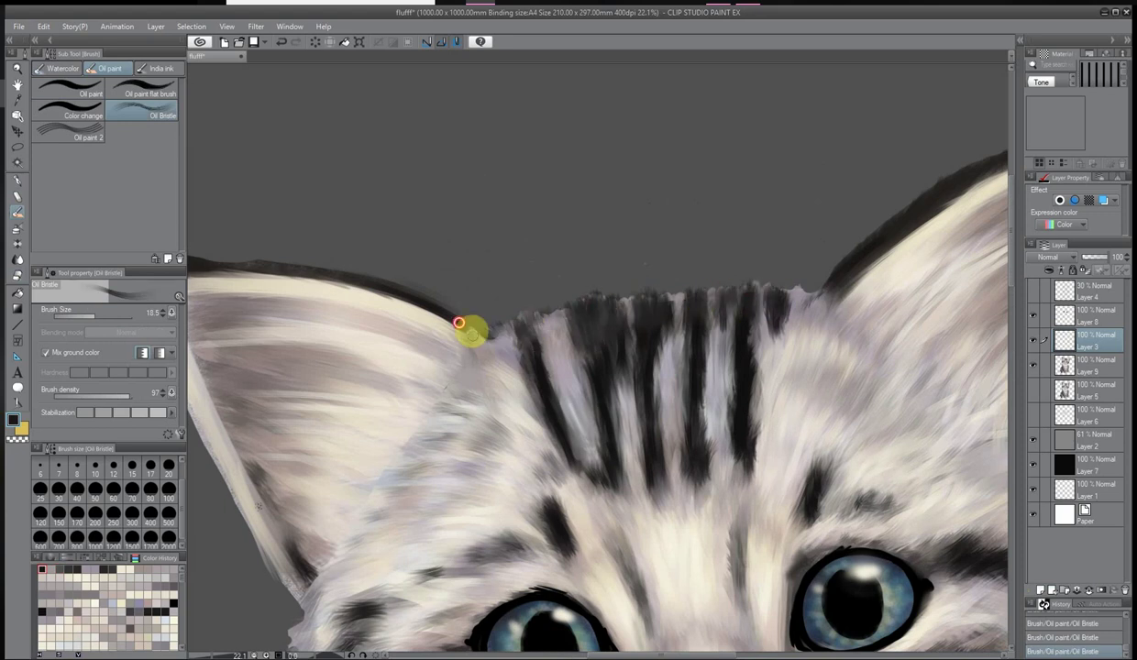
Darken the stripes along the kitten's outer front leg and near the paws with black Oil Bristle strokes
scroll(800, 292, "down", 5)
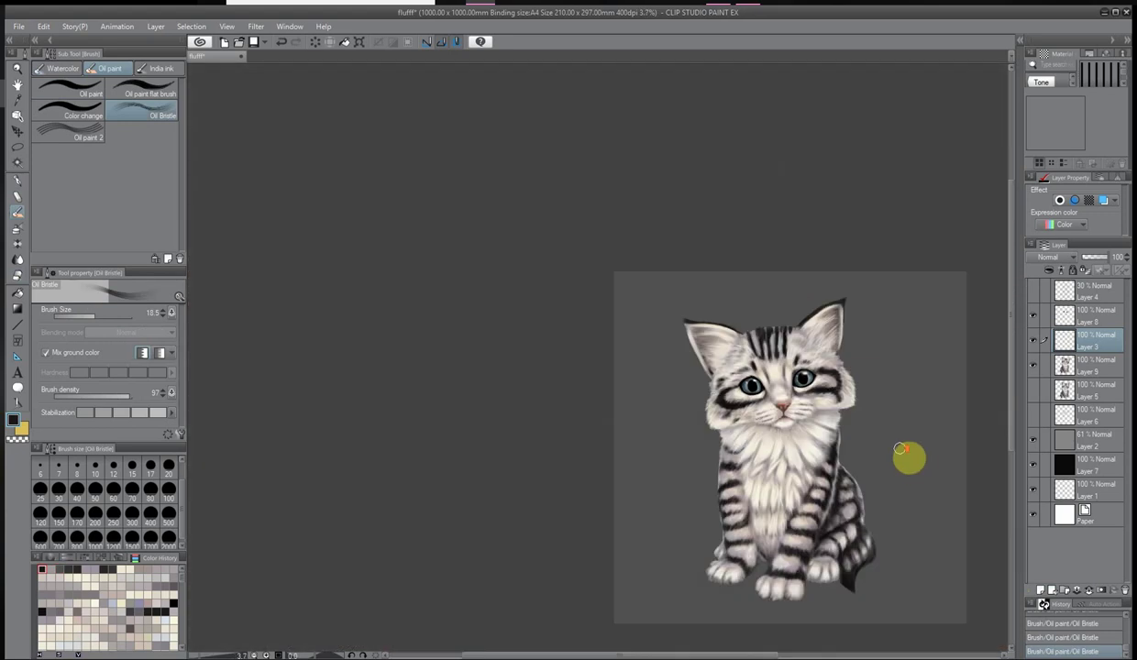
scroll(685, 515, "up", 5)
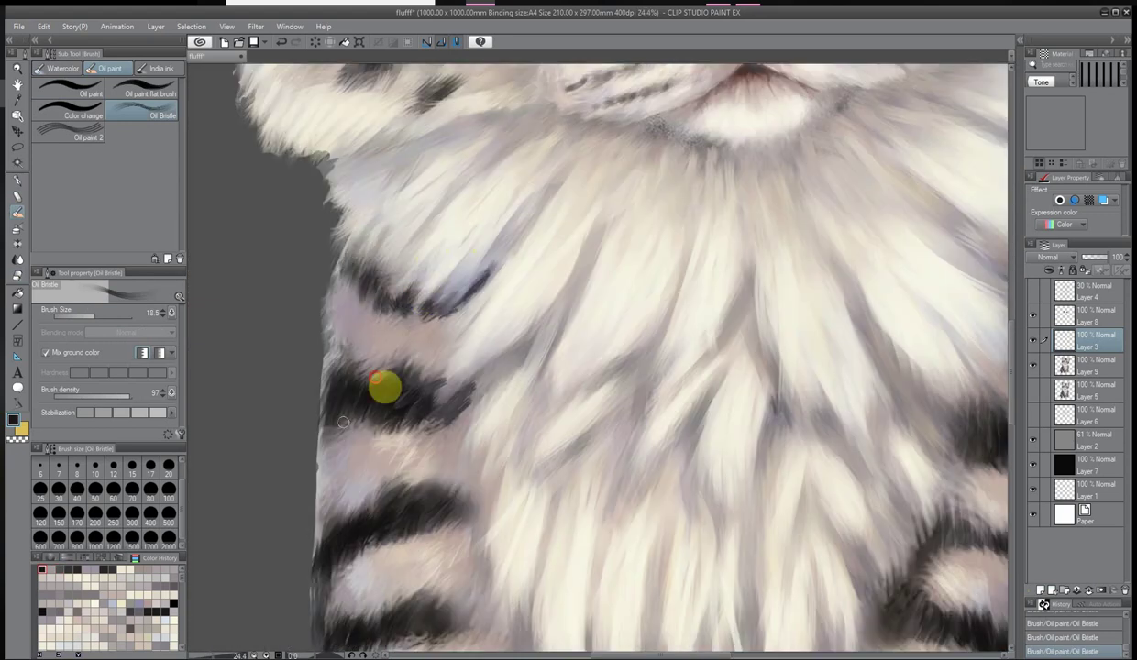
scroll(370, 529, "down", 3)
scroll(432, 432, "up", 4)
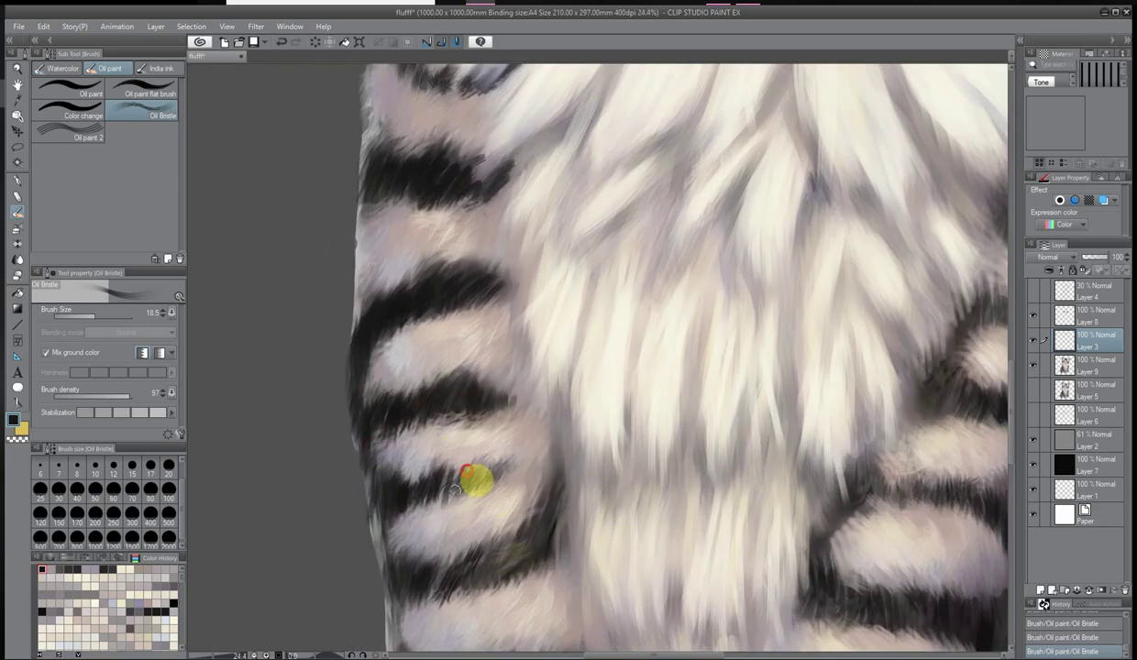
scroll(460, 560, "down", 4)
scroll(464, 267, "up", 3)
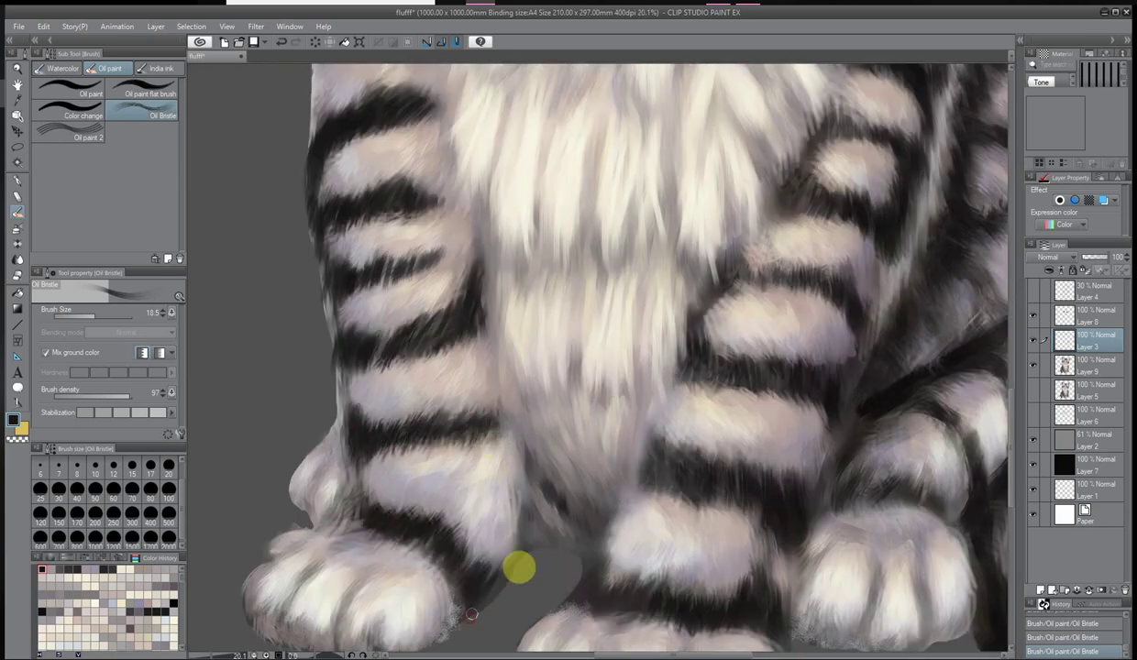
scroll(762, 551, "down", 4)
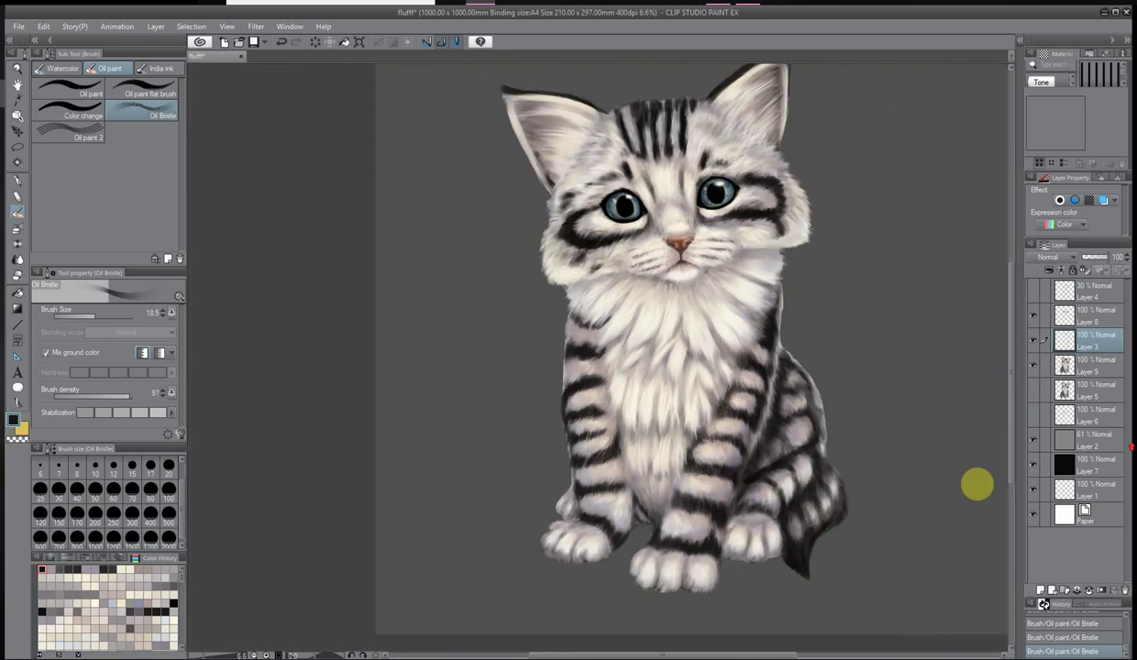
Deepen the black stripes on the inner front leg, back, haunch and tail with the Oil Bristle brush
scroll(587, 505, "up", 4)
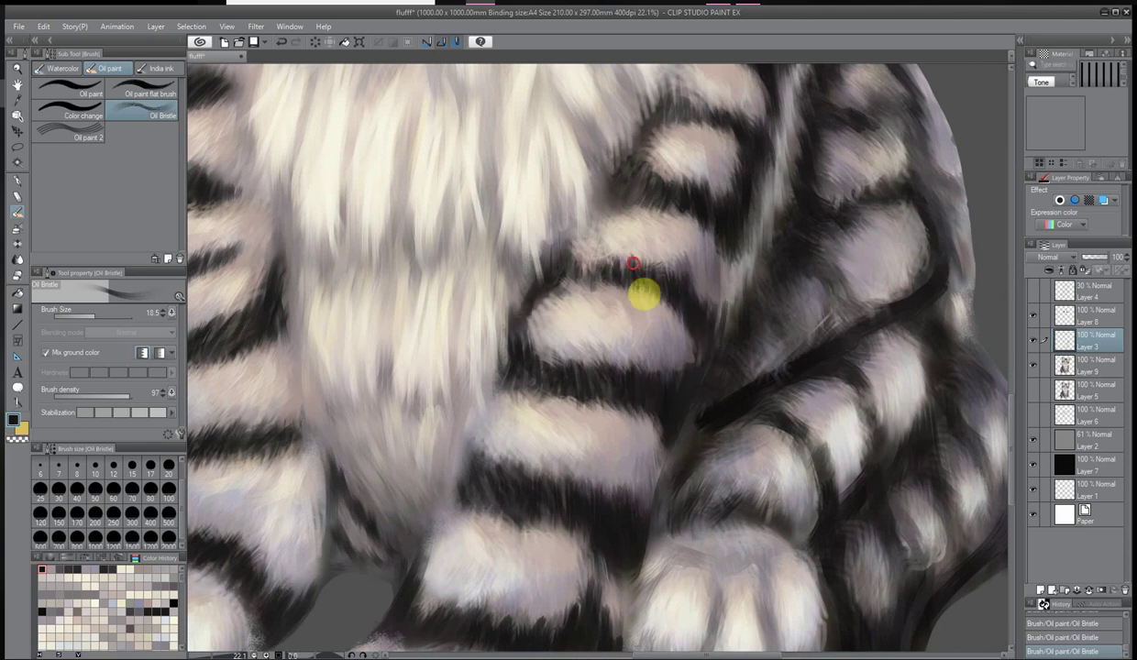
scroll(697, 262, "down", 4)
scroll(662, 499, "up", 3)
scroll(719, 412, "down", 4)
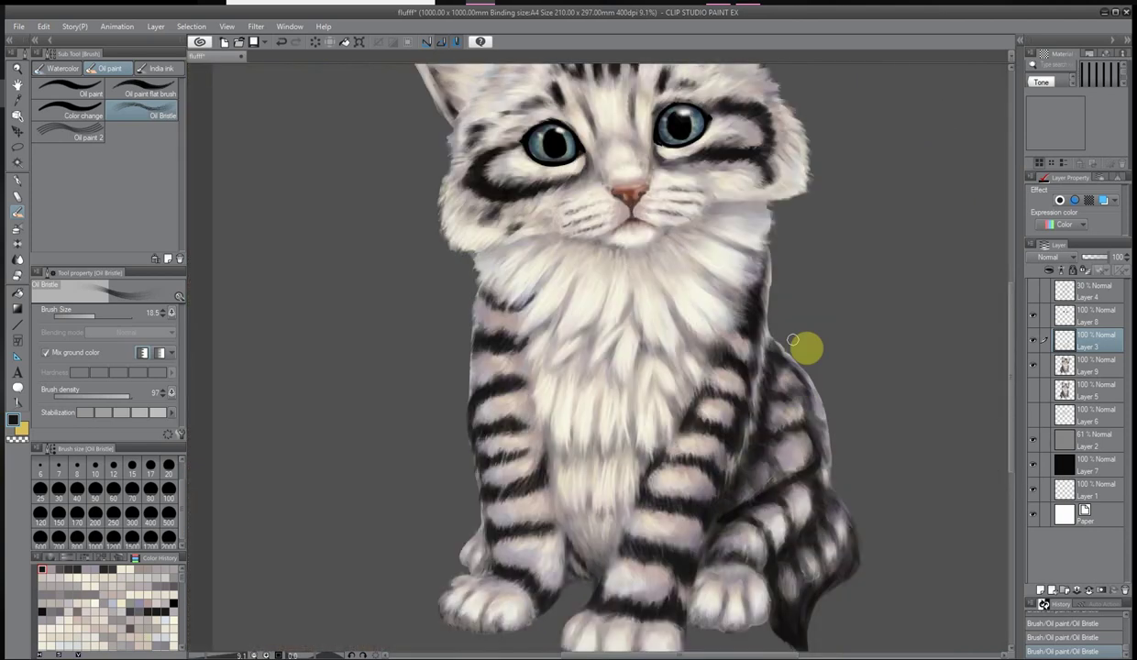
scroll(807, 346, "up", 4)
scroll(576, 291, "down", 4)
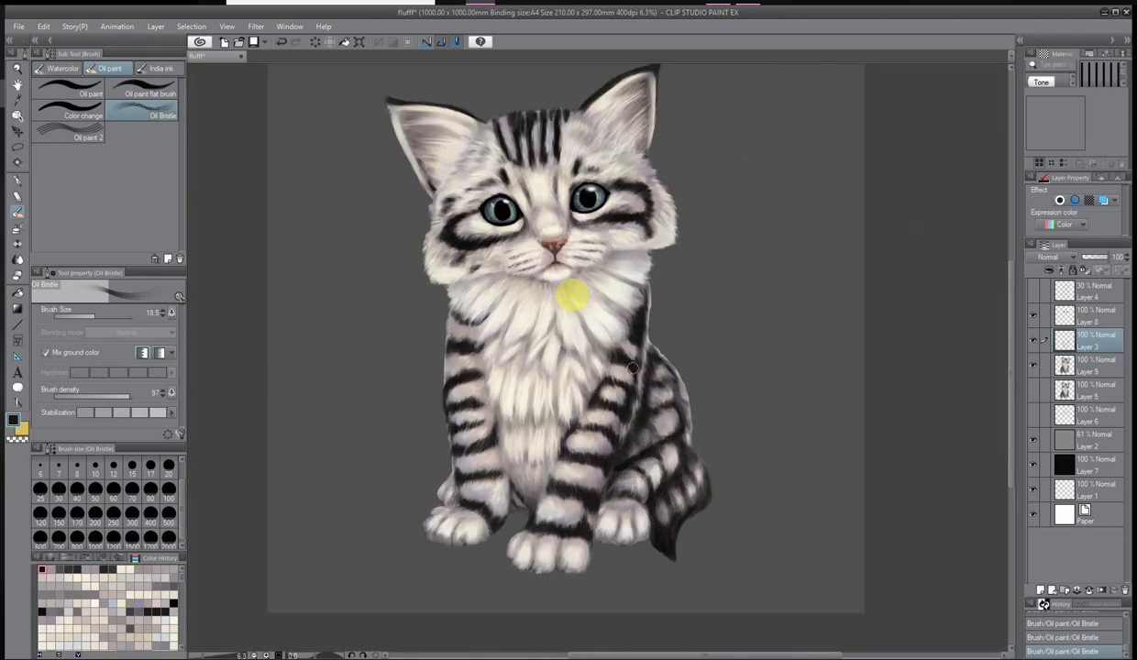
scroll(718, 446, "up", 4)
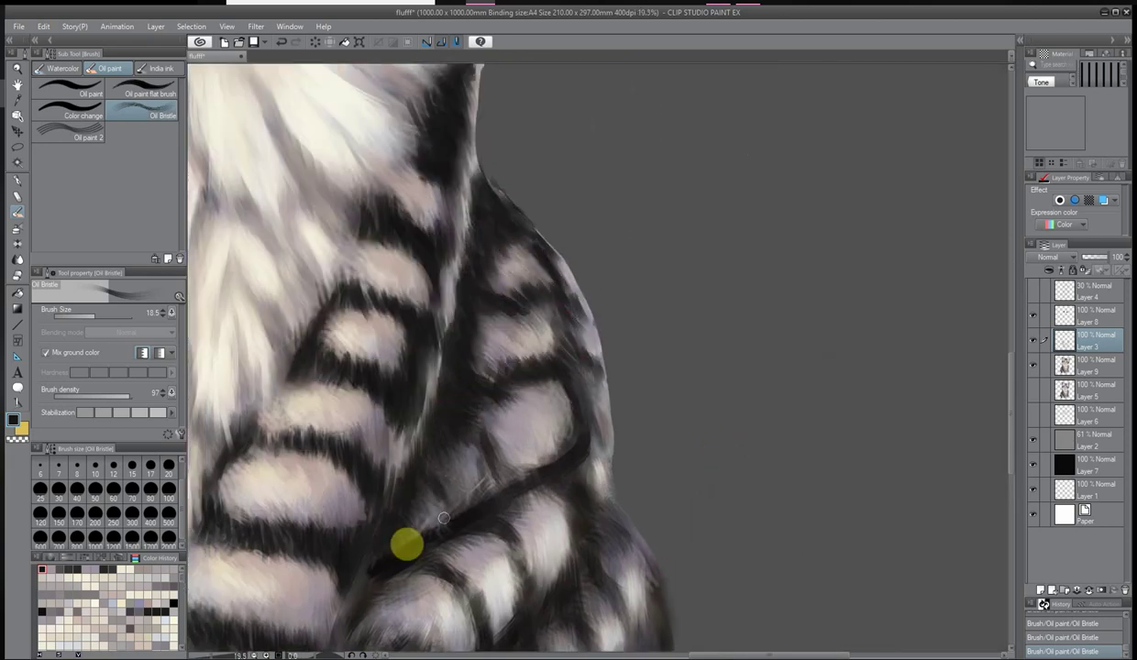
scroll(592, 389, "down", 1)
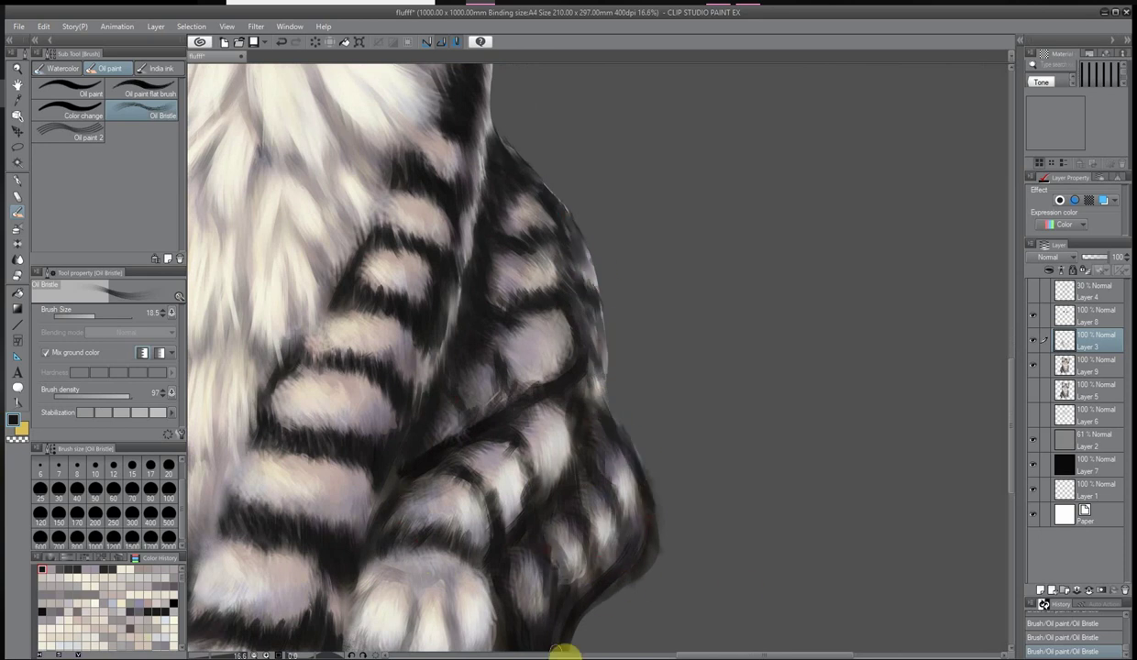
Lower Layer 3's opacity to 50% and add a new raster layer above it
scroll(564, 651, "down", 8)
left_click(1078, 256)
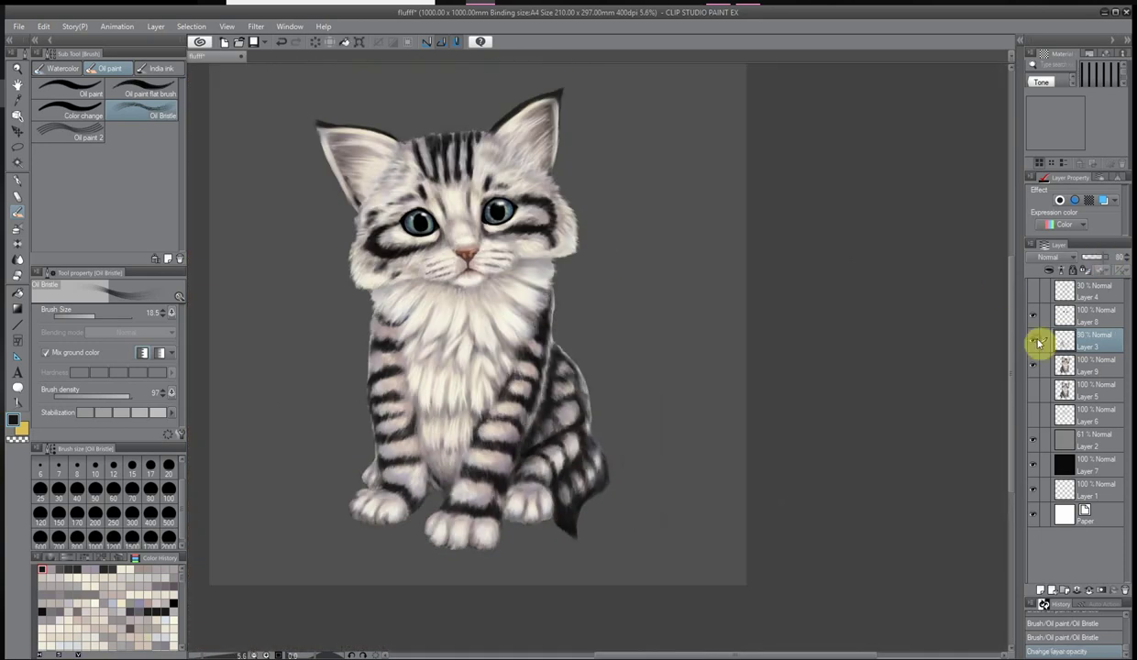
scroll(561, 94, "up", 7)
left_click(1041, 590)
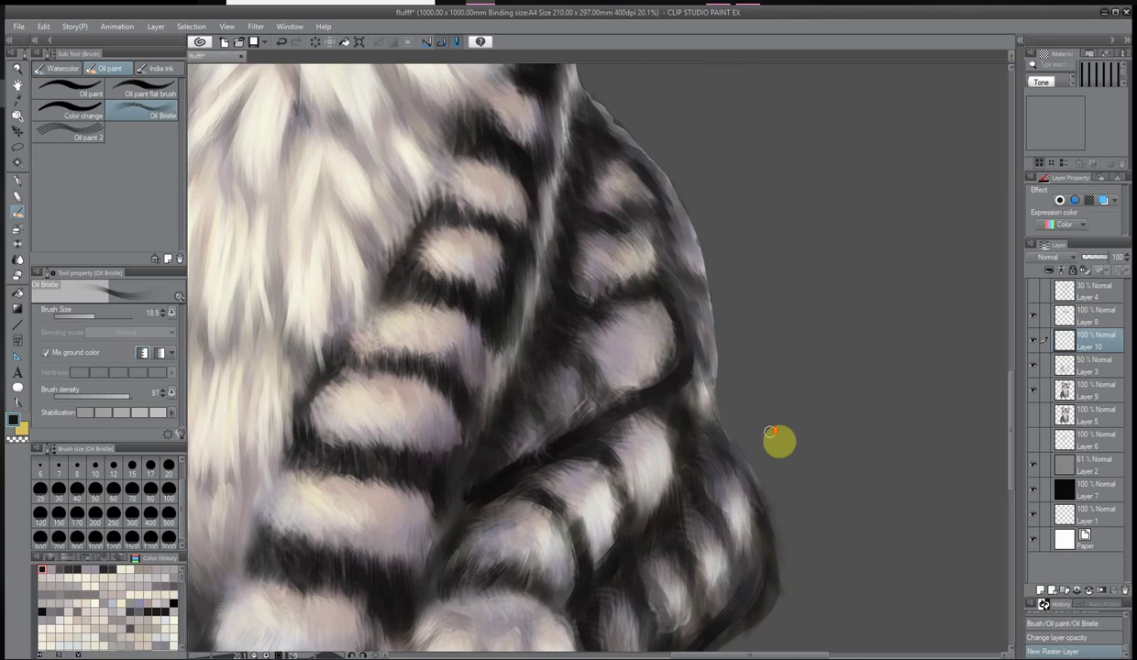
Strengthen the dark markings on the haunch, cheeks, crown and ears with black Oil Bristle strokes on Layer 10
scroll(713, 446, "down", 6)
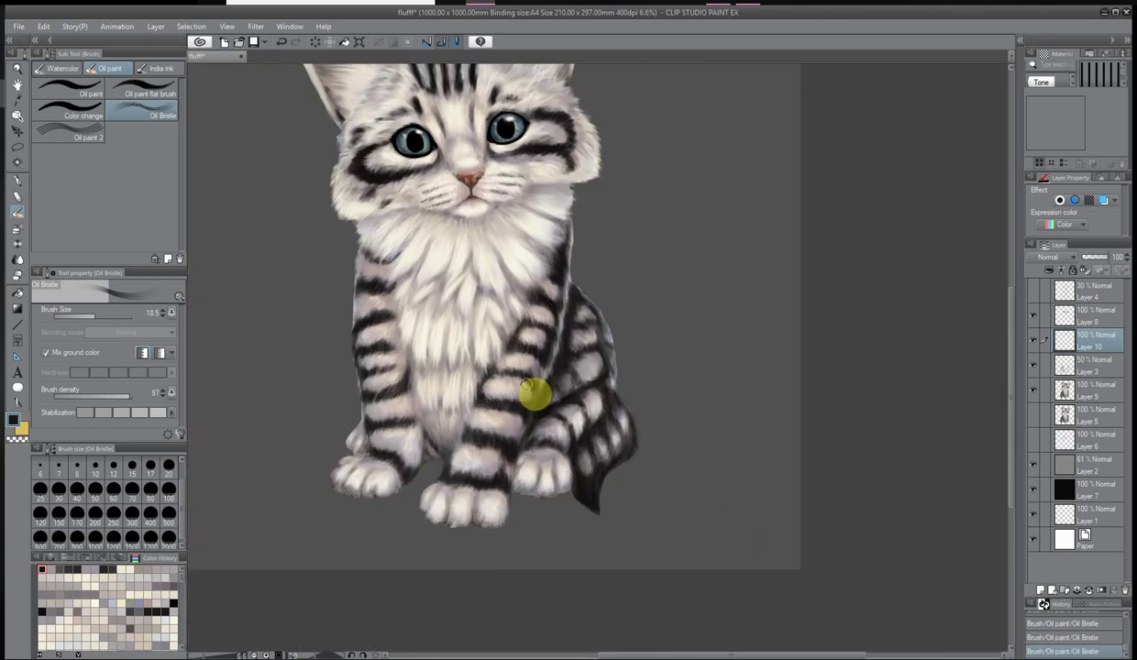
scroll(363, 180, "up", 7)
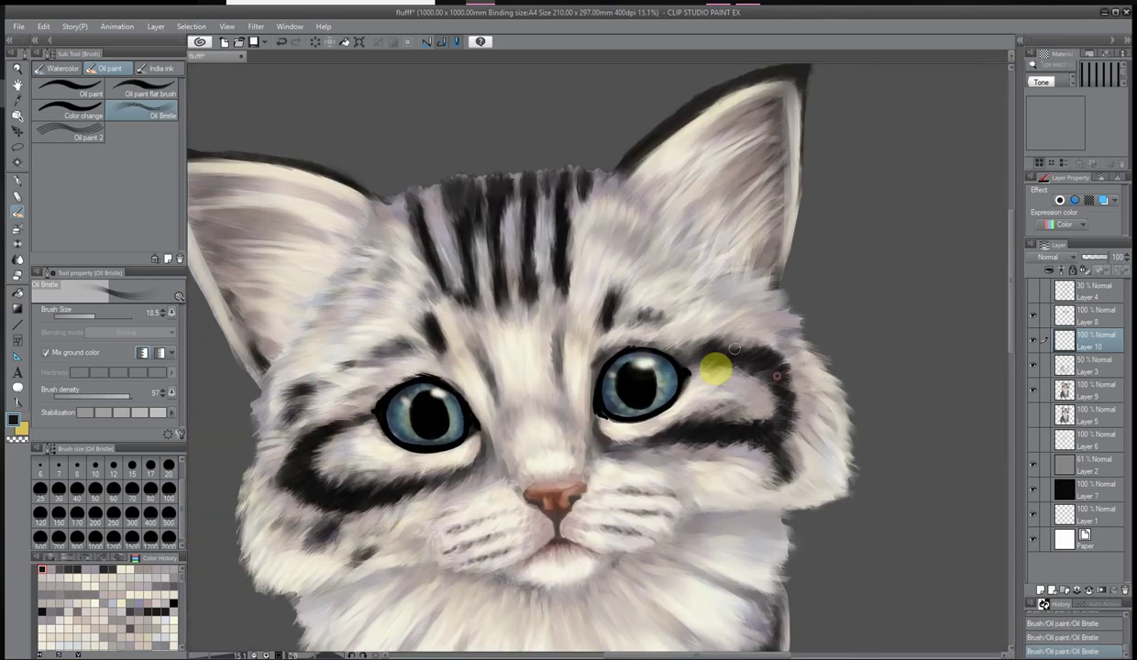
scroll(622, 171, "up", 3)
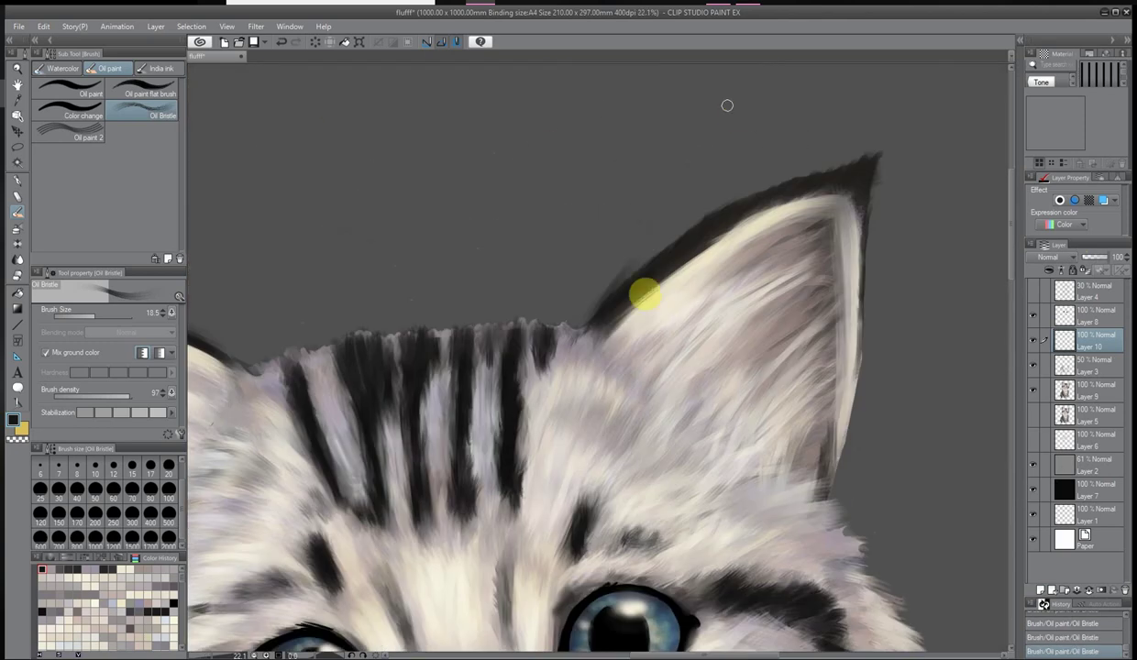
scroll(865, 213, "down", 2)
scroll(273, 261, "up", 4)
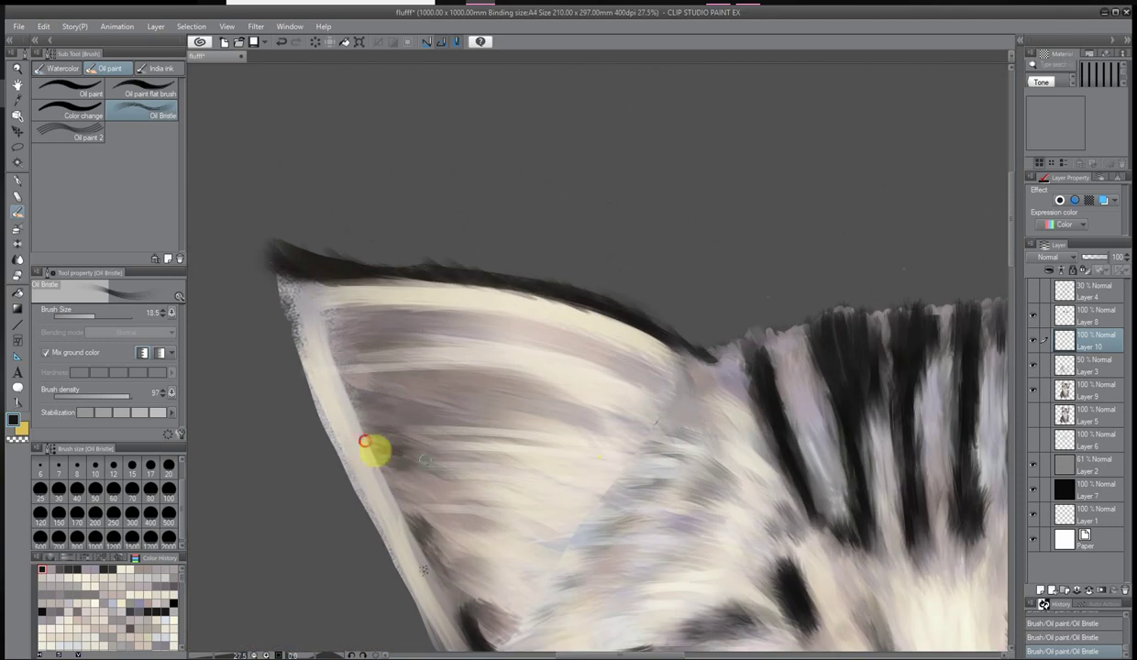
scroll(581, 373, "down", 4)
Add small dark accents around the eyes, nose and whisker stripes on the muzzle with the Oil Bristle brush
scroll(461, 396, "up", 5)
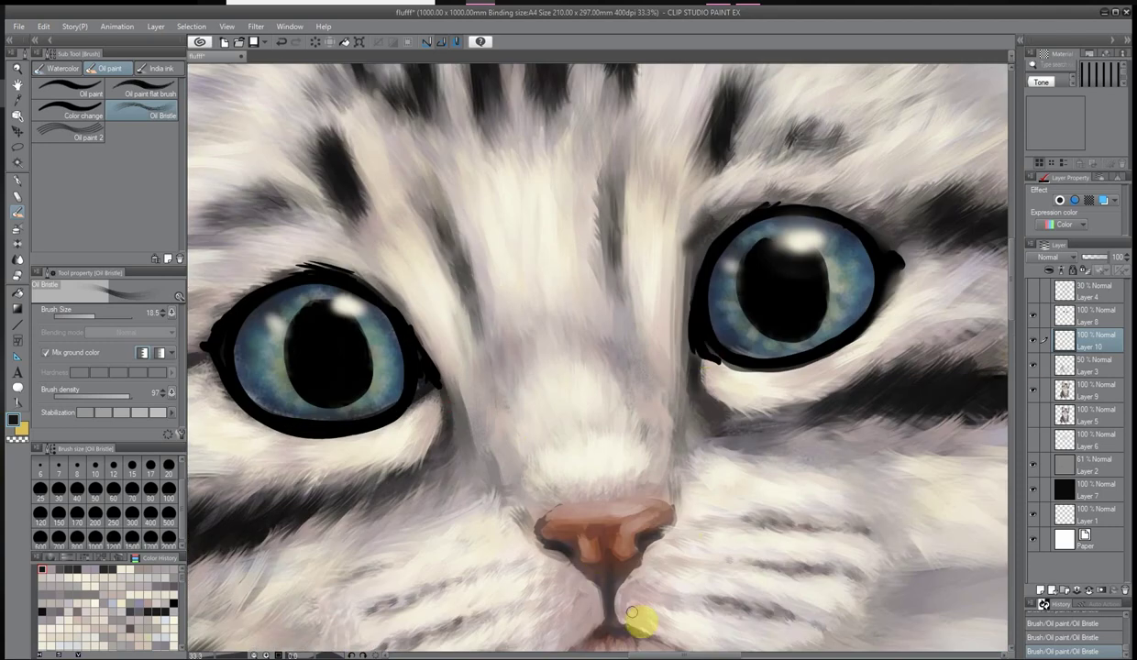
scroll(631, 612, "up", 2)
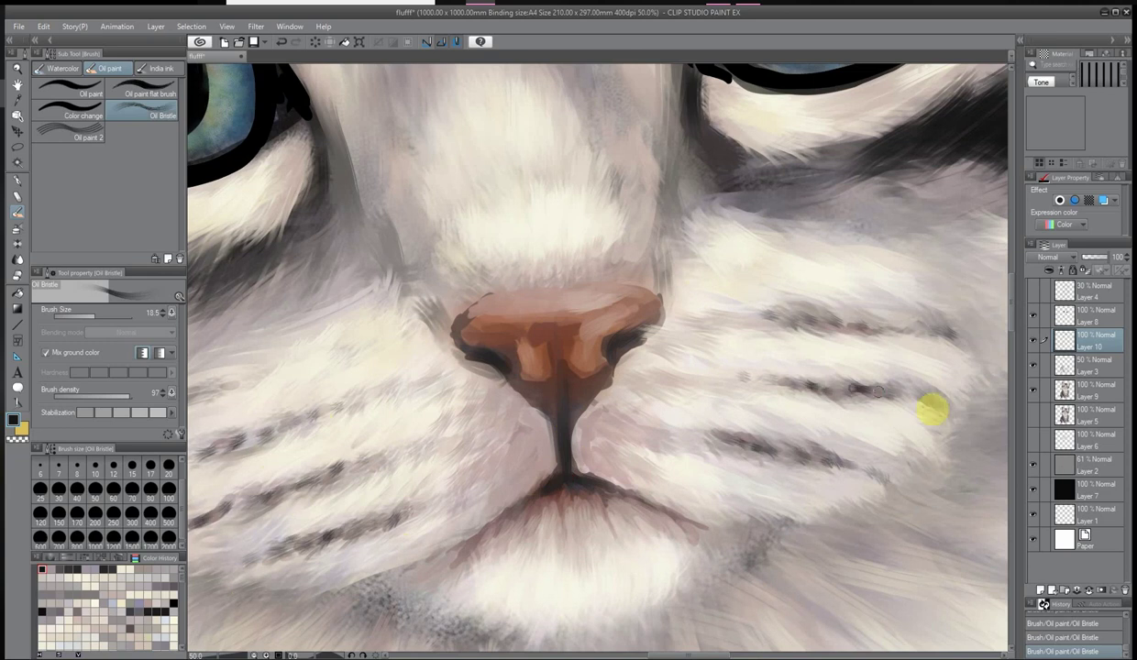
scroll(527, 330, "down", 4)
scroll(483, 380, "up", 2)
scroll(551, 348, "down", 3)
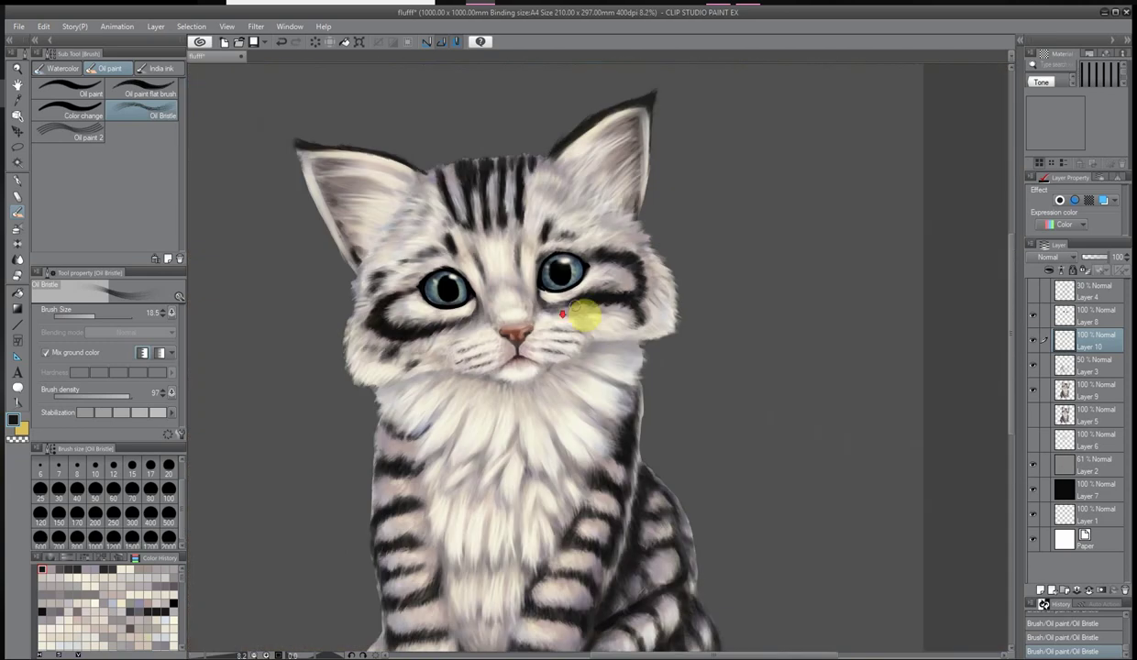
Merge Layer 10 and Layer 3 down into Layer 9 and flip the canvas view horizontally
key("ctrl+minus")
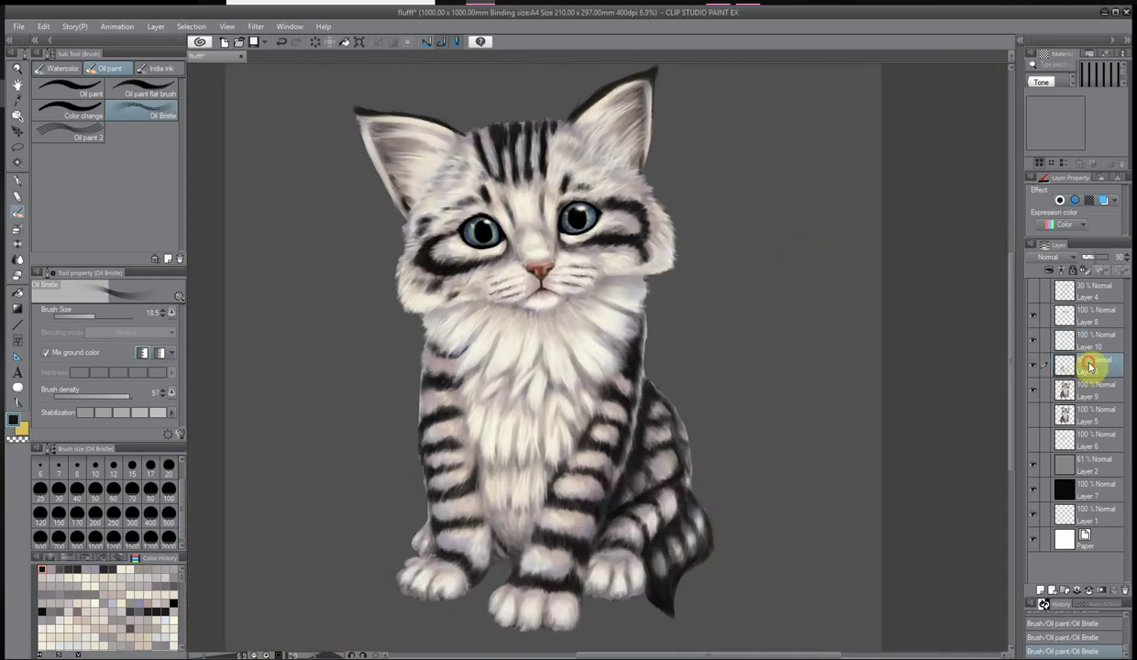
right_click(1035, 350)
left_click(1047, 585)
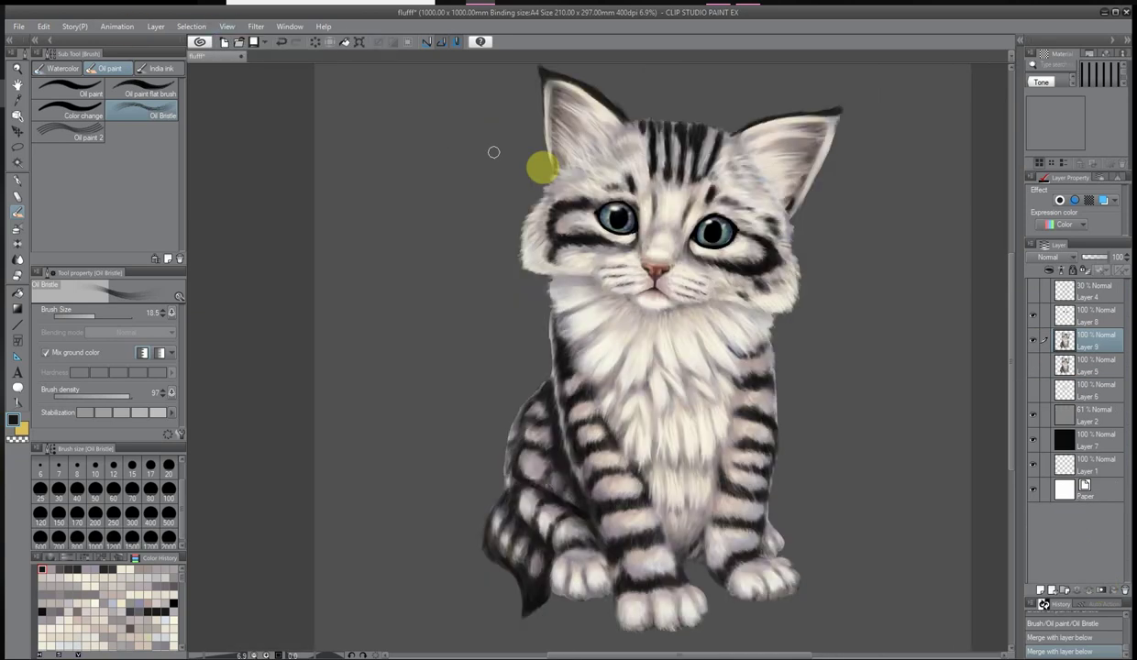
scroll(541, 168, "up", 3)
scroll(609, 241, "down", 4)
Try a mesh transformation on Layers 8 and 9, shifting the lattice points around the kitten's ears and cheeks
left_click(43, 26)
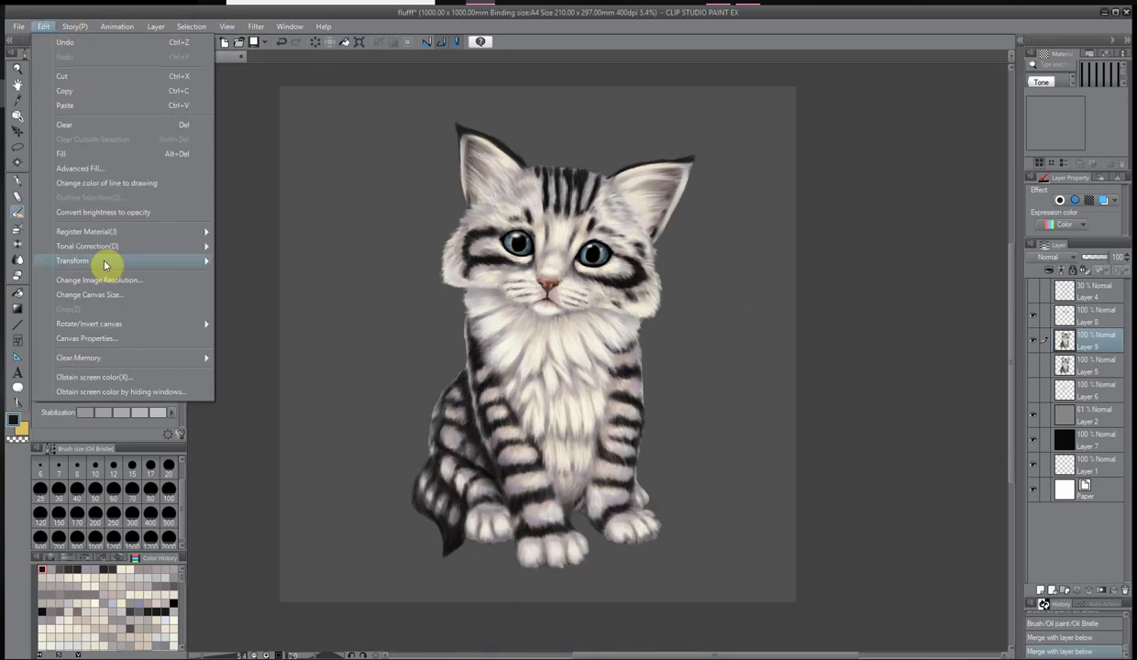
left_click(1086, 320)
scroll(690, 324, "up", 3)
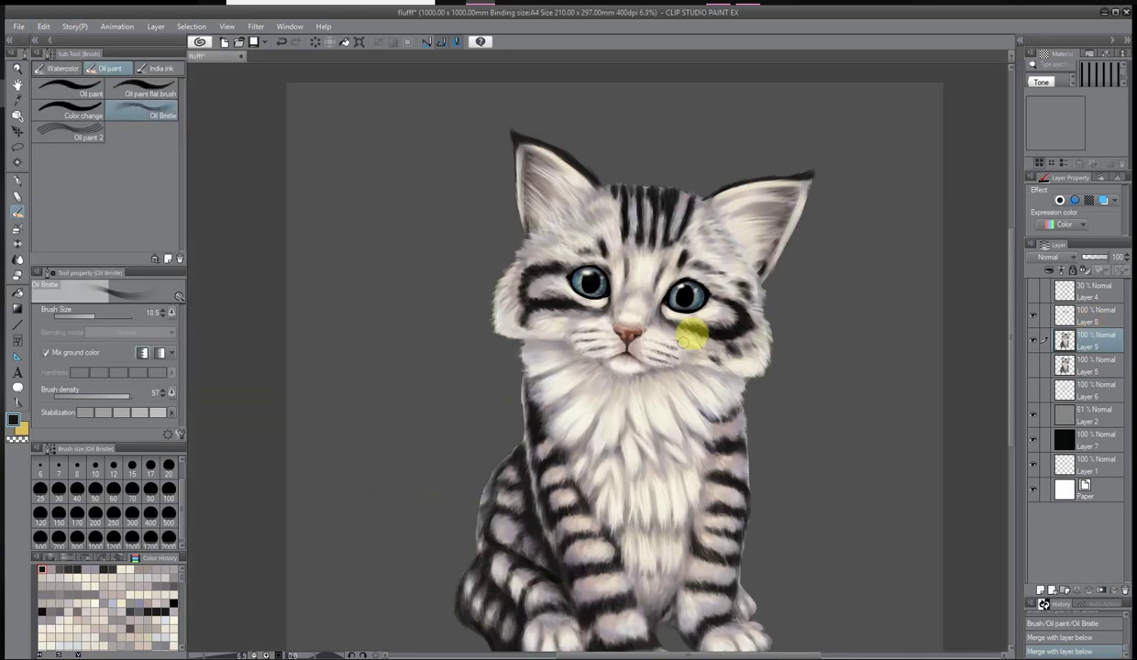
key("ctrl+shift+t")
scroll(400, 221, "down", 2)
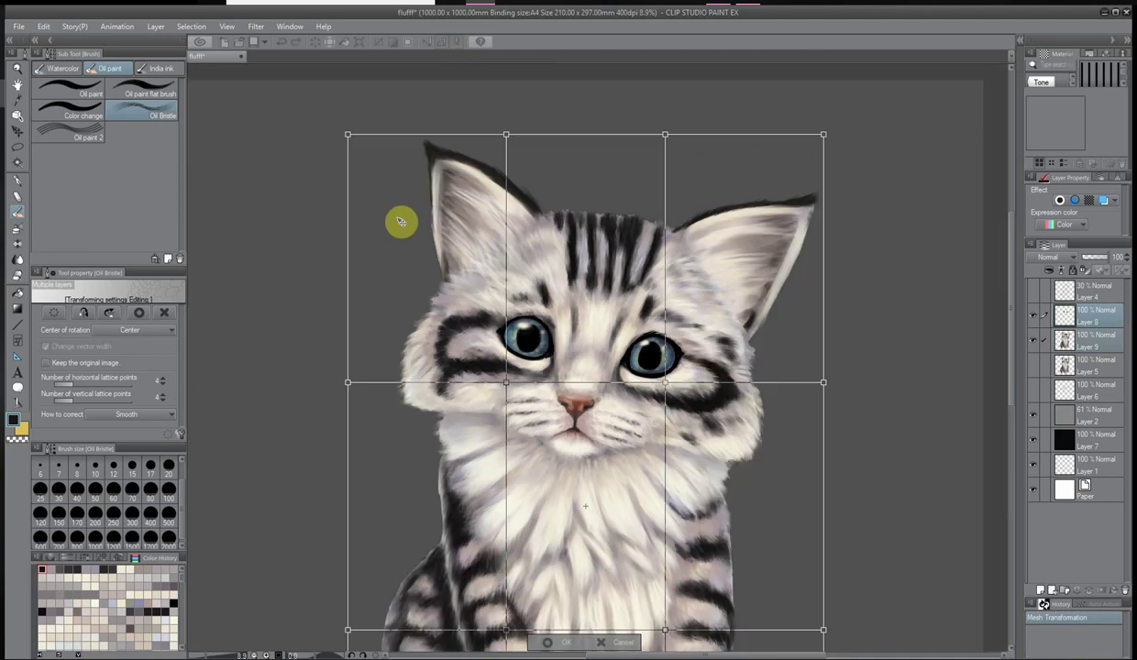
scroll(355, 117, "up", 1)
left_click_drag(355, 117, 361, 117)
left_click_drag(350, 412, 356, 416)
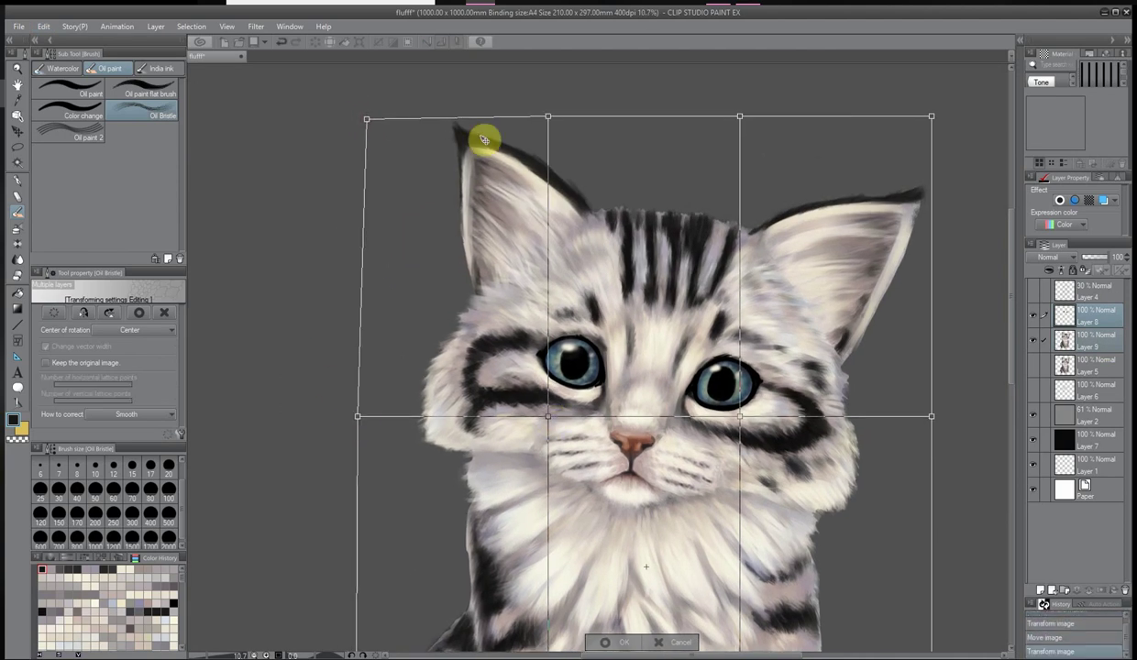
scroll(383, 115, "right", 2)
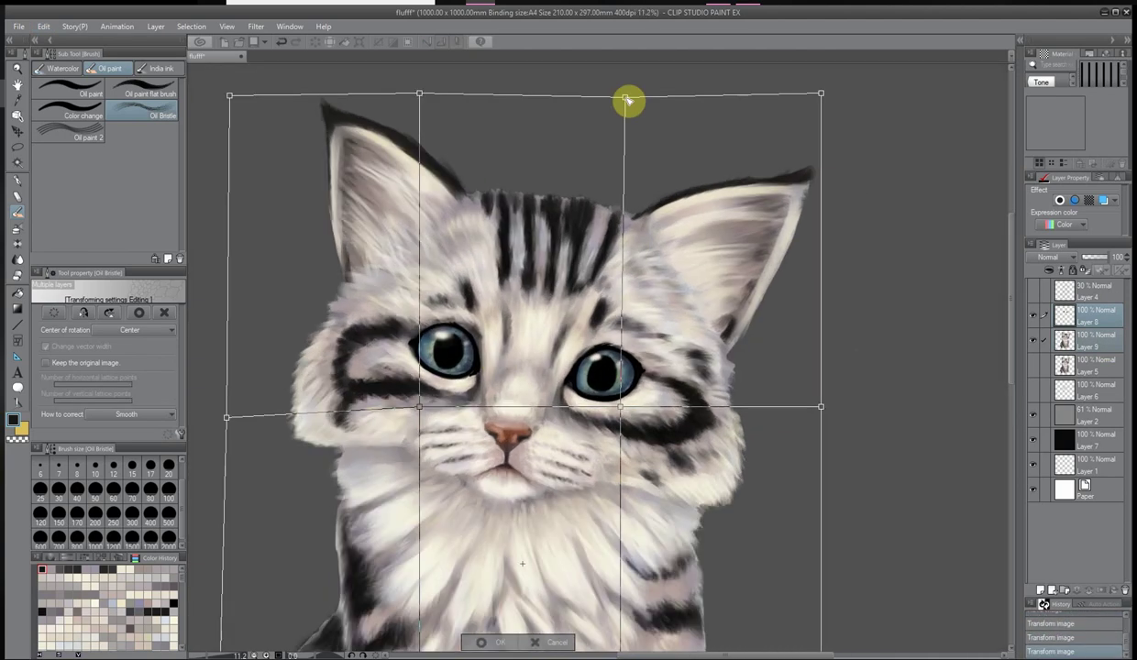
scroll(627, 102, "down", 2)
scroll(465, 114, "up", 1)
scroll(487, 300, "down", 1)
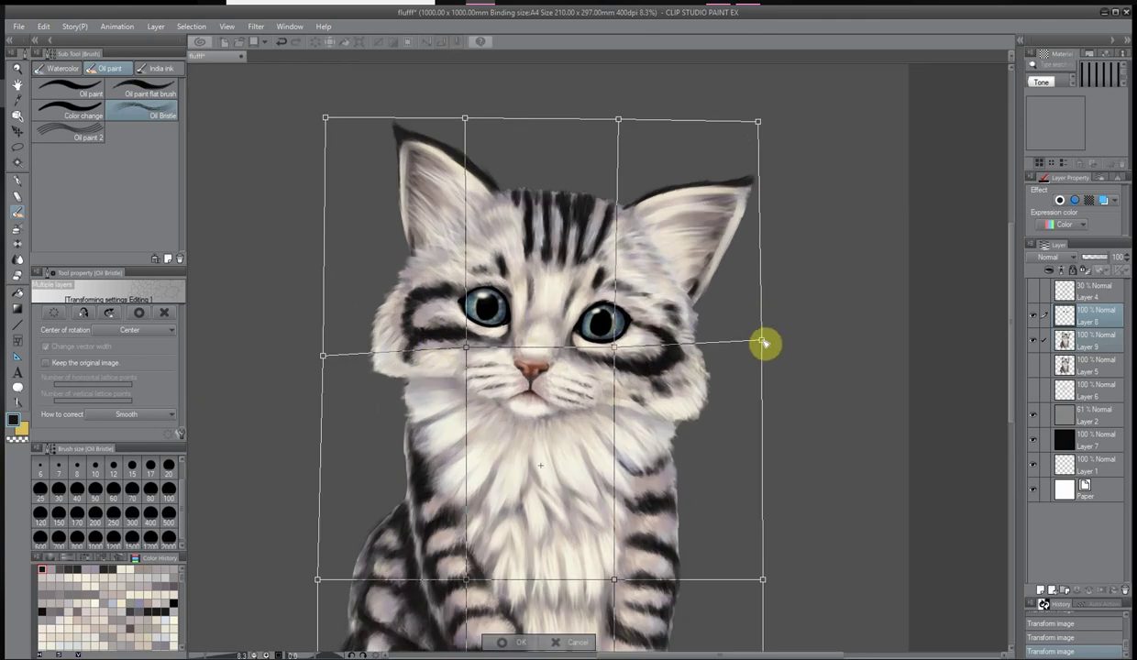
scroll(843, 445, "down", 2)
scroll(843, 445, "up", 1)
left_click(591, 641)
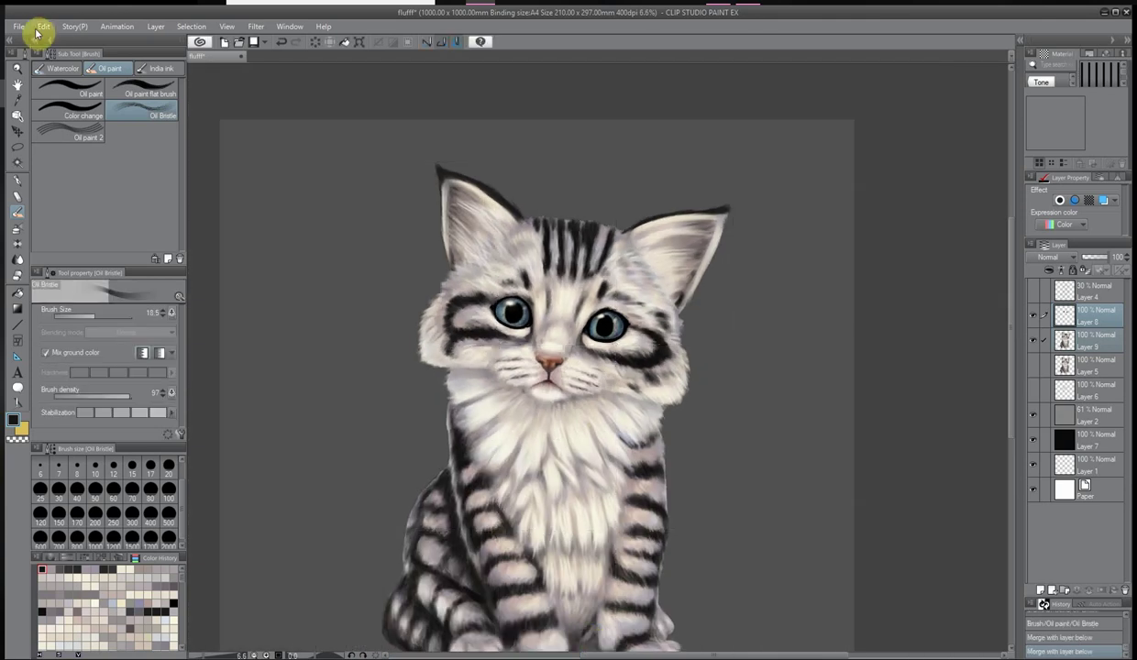
left_click(40, 28)
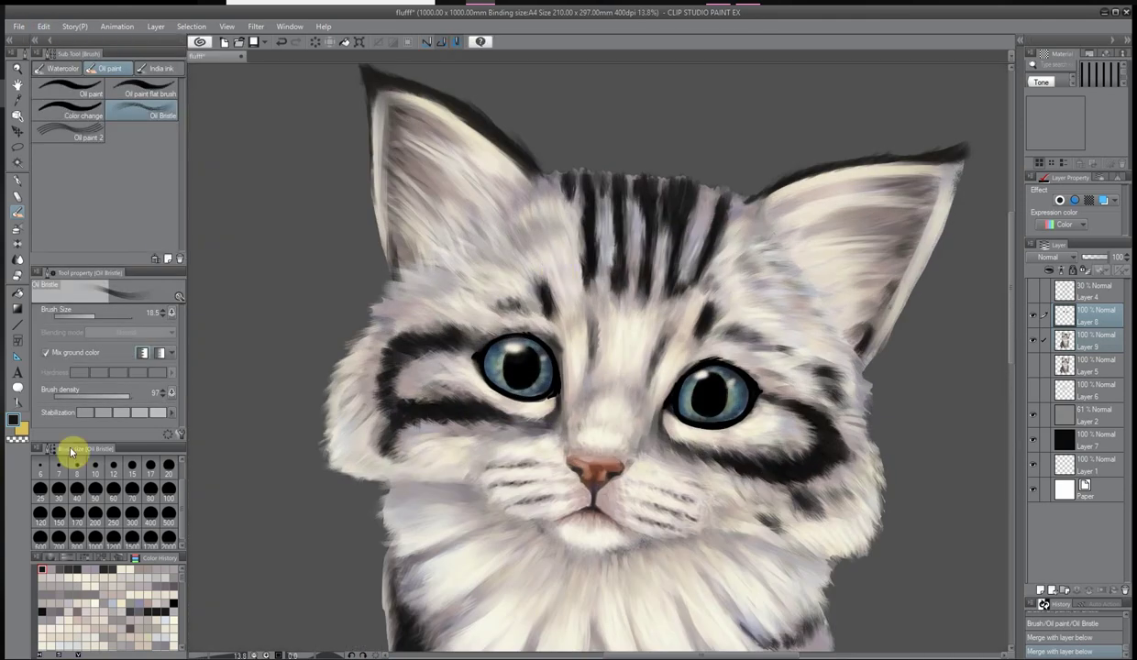
Select the kitten's silhouette and set up a Color burn layer at 73% opacity above Layer 9 for Soft airbrush shading
scroll(790, 342, "down", 3)
scroll(685, 355, "up", 2)
scroll(840, 371, "down", 1)
scroll(486, 185, "up", 1)
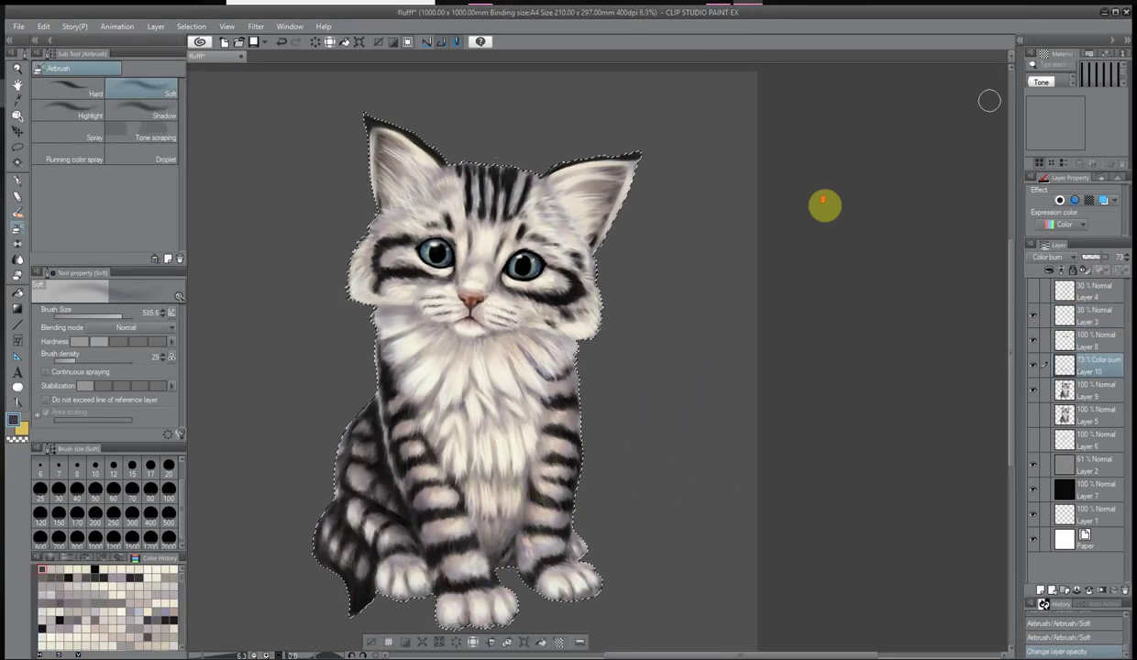
Shade the kitten's face, neck and shoulder with the Soft airbrush on the Color burn layer, reducing the brush size to 342.1
scroll(522, 138, "up", 2)
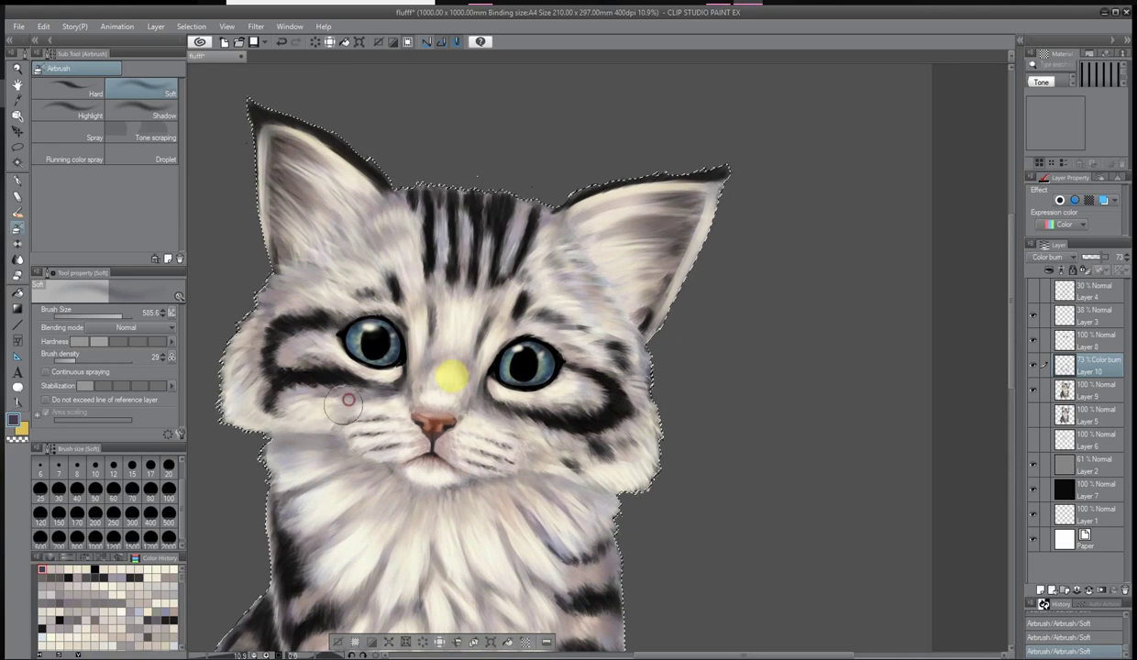
scroll(367, 480, "down", 2)
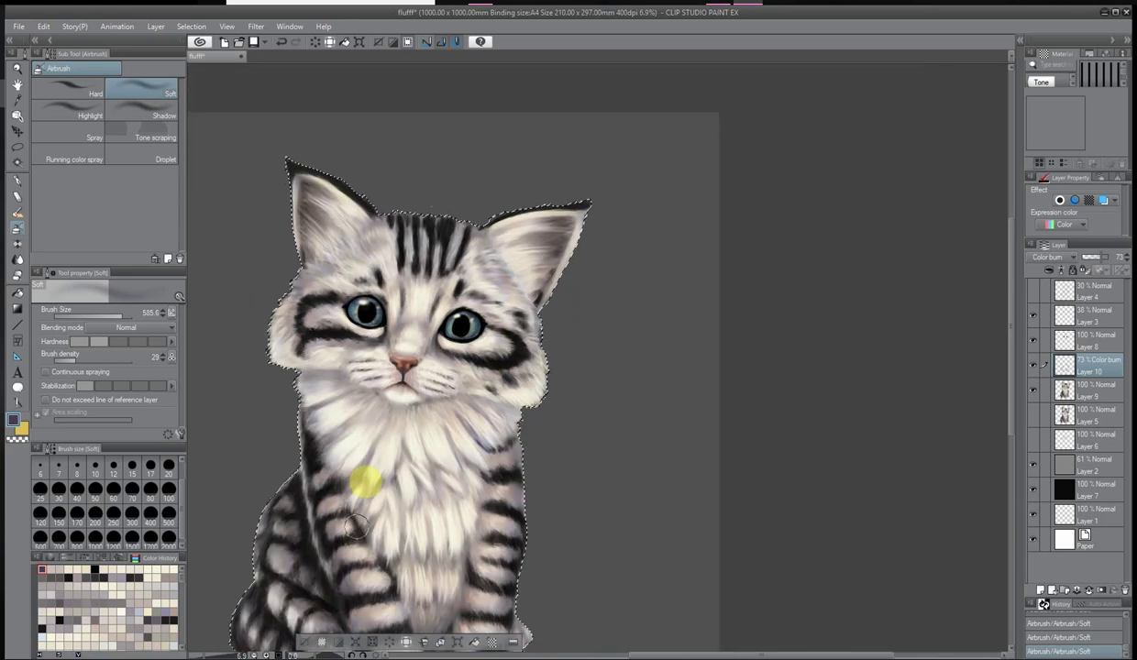
scroll(362, 421, "up", 3)
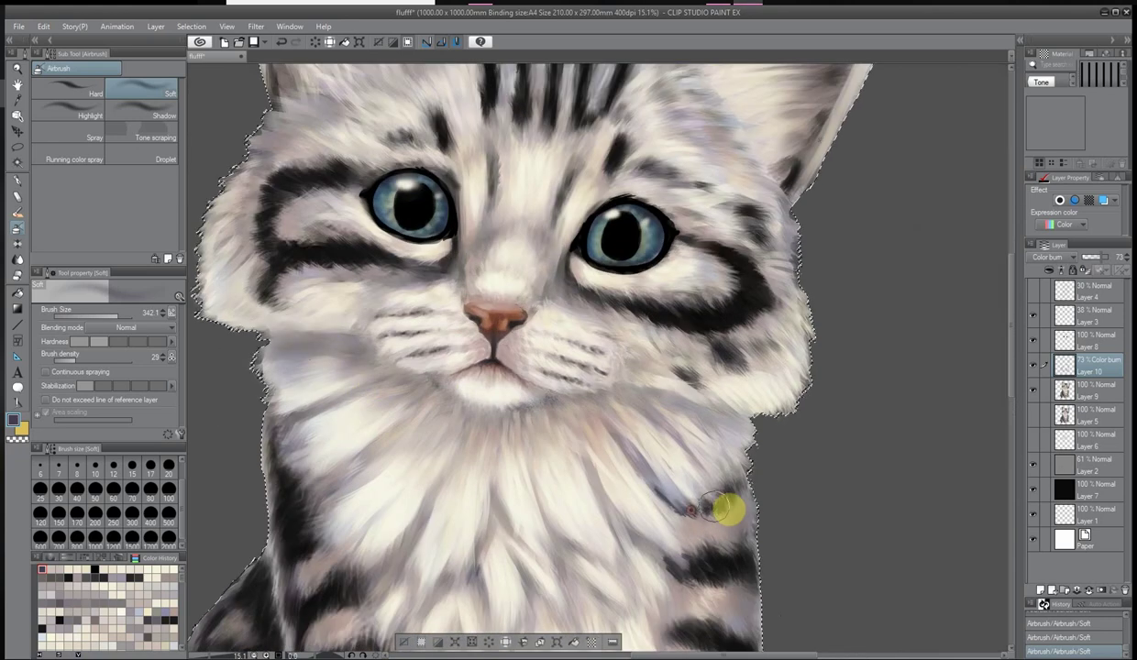
Set the Color burn layer to 57% opacity and brighten the kitten's fur with white Soft airbrush strokes on a new Color dodge layer
key("ctrl+0")
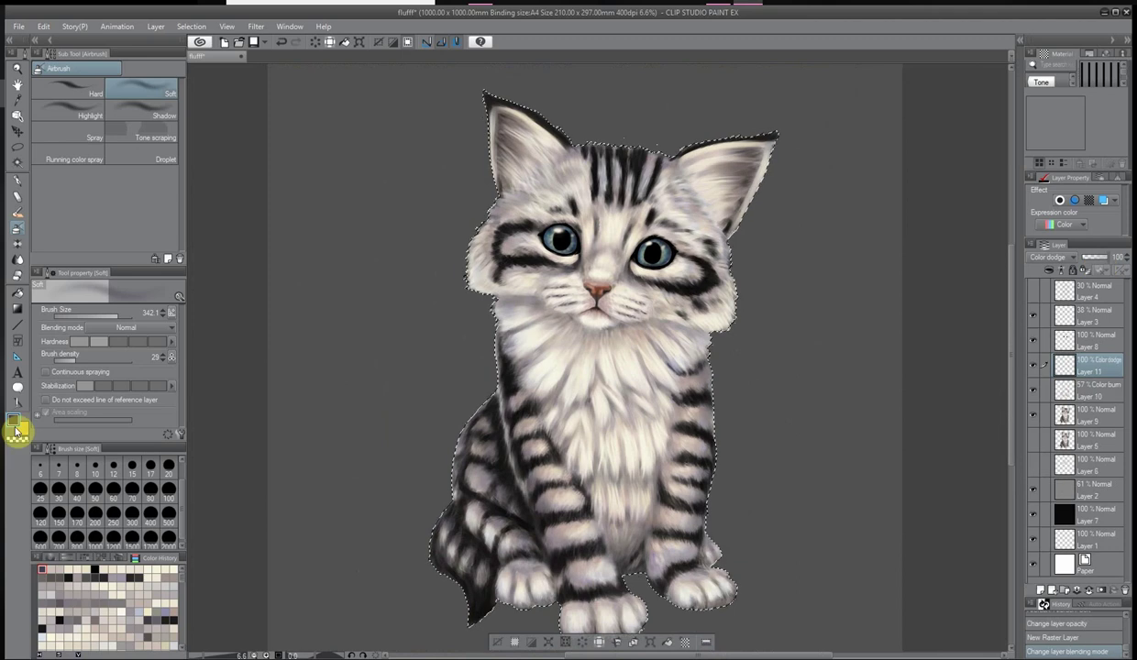
double_click(13, 420)
left_click(806, 137)
scroll(553, 452, "up", 1)
mouse_move(553, 452)
left_mouse_down()
mouse_move(685, 413)
mouse_move(680, 584)
mouse_move(568, 449)
mouse_move(541, 533)
mouse_move(680, 645)
left_mouse_up()
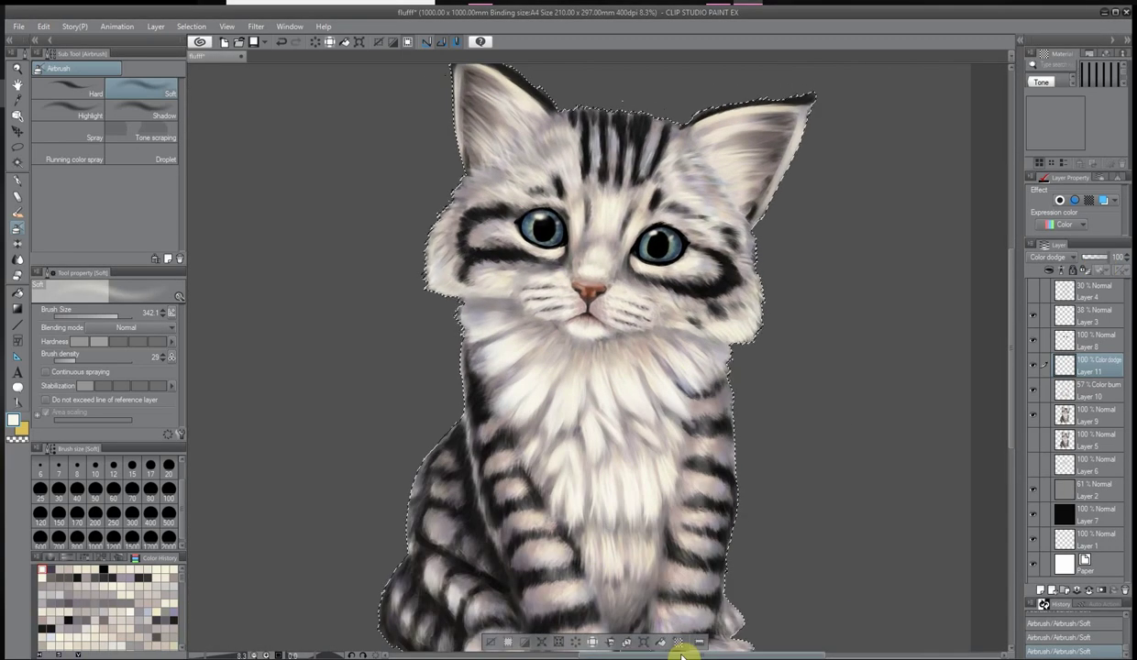
Brighten the kitten's body and legs with Soft airbrush strokes on the Color dodge layer and set its opacity to 55%
scroll(681, 644, "down", 1)
scroll(677, 484, "up", 1)
mouse_move(617, 520)
left_mouse_down()
mouse_move(632, 423)
mouse_move(511, 597)
mouse_move(569, 589)
mouse_move(686, 543)
mouse_move(465, 561)
mouse_move(465, 584)
mouse_move(605, 516)
mouse_move(539, 260)
mouse_move(488, 220)
mouse_move(569, 178)
mouse_move(618, 200)
mouse_move(561, 231)
left_mouse_up()
left_click_drag(538, 360, 531, 374)
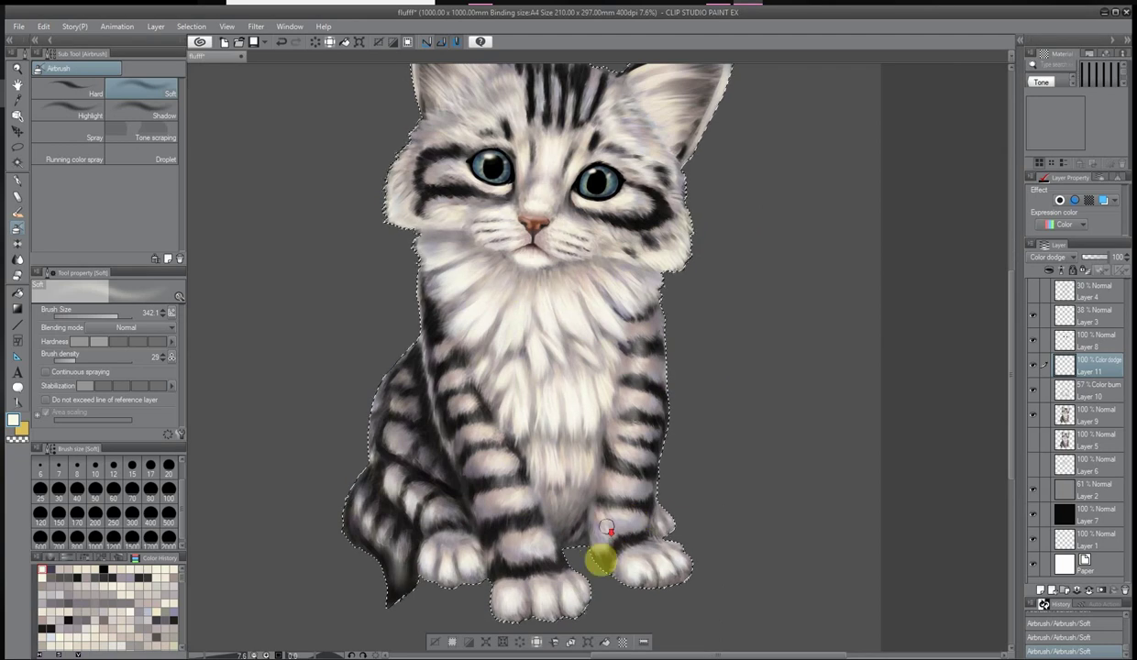
scroll(607, 529, "up", 1)
key("ctrl+z")
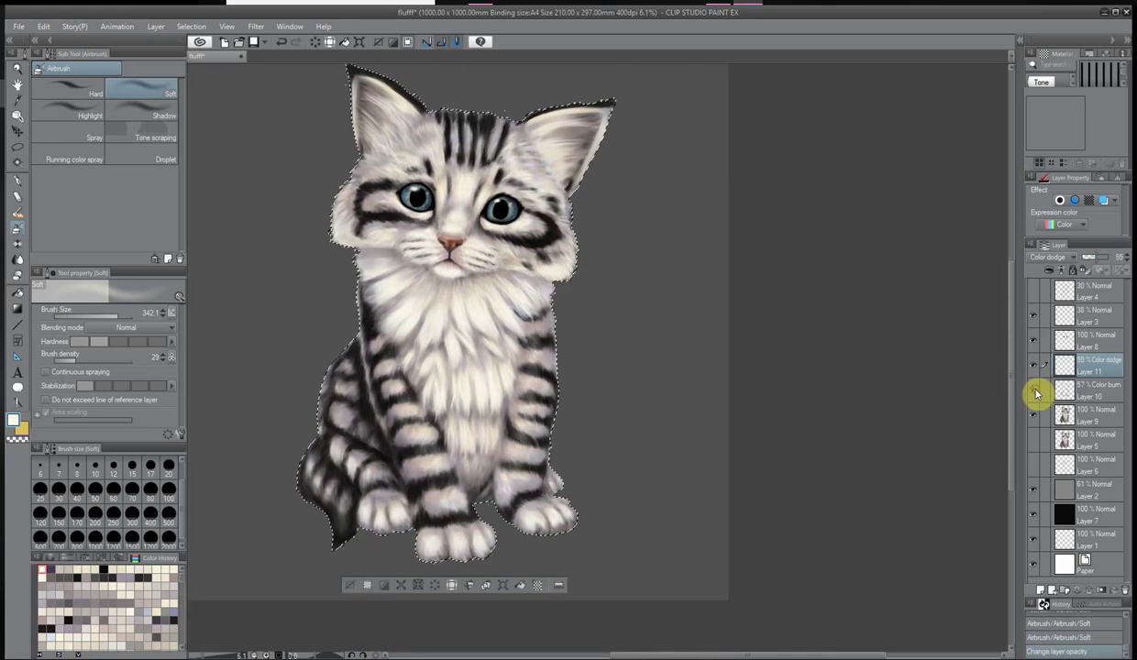
Merge the Color burn layer and the Color dodge layer down into Layer 9
left_click(1064, 389)
right_click(1045, 390)
key("Escape")
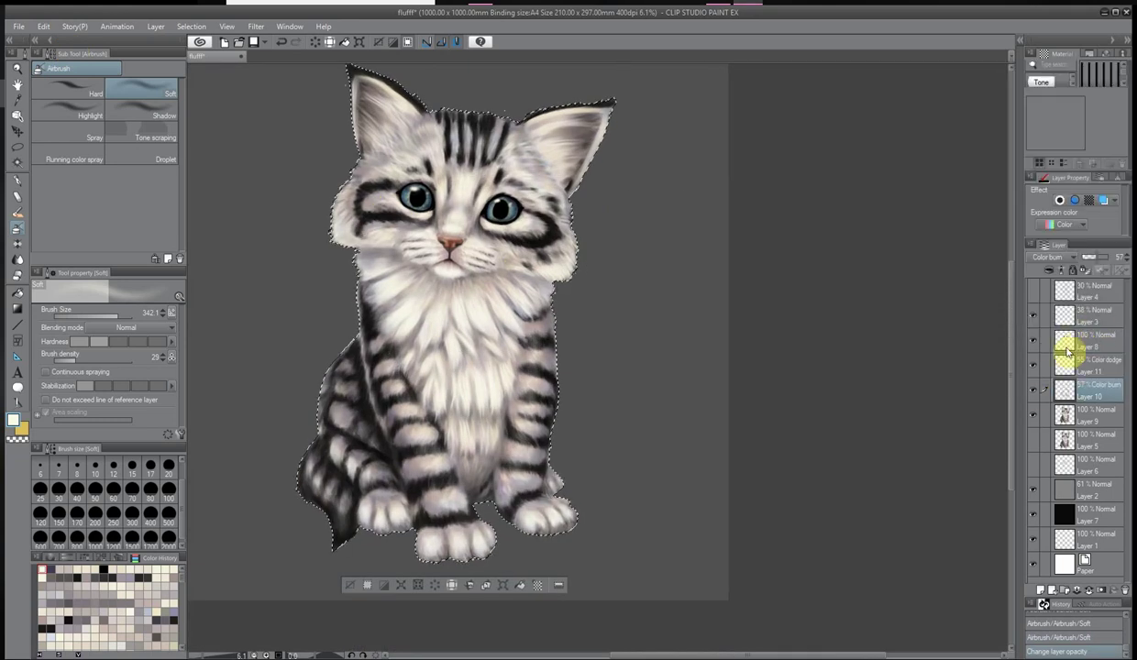
key("ctrl+e")
left_click(1045, 365)
key("ctrl+e")
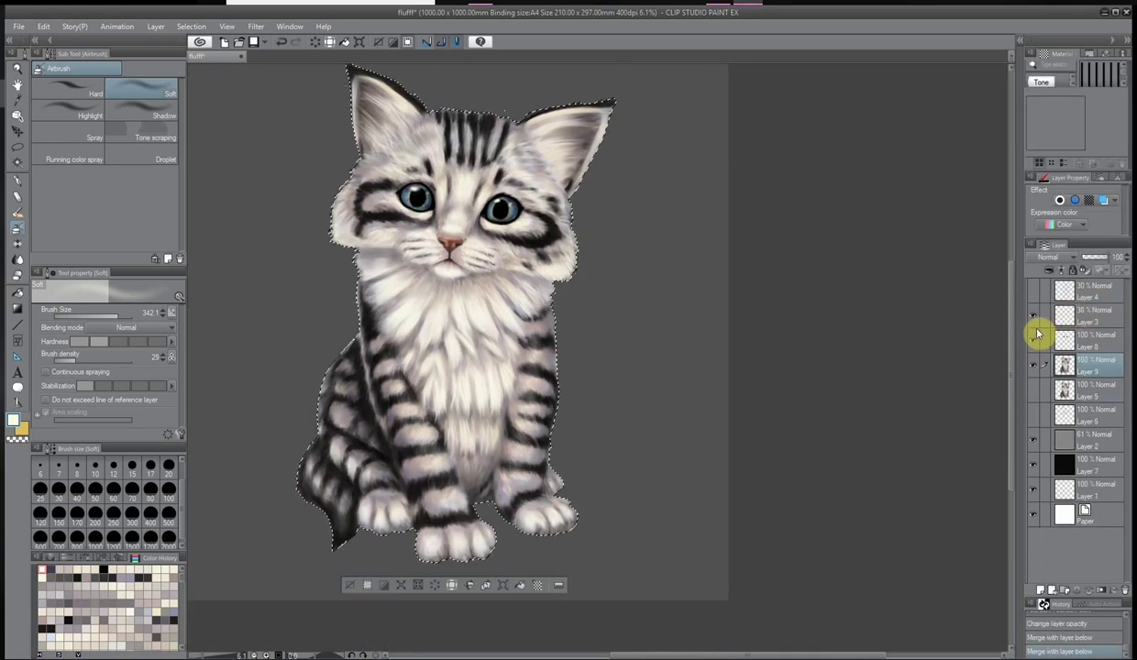
Add a Color dodge layer above Layer 9 and brighten the kitten's head and chest with pale cream Soft airbrush strokes
scroll(746, 313, "up", 1)
key("ctrl+shift+n")
left_click(1049, 257)
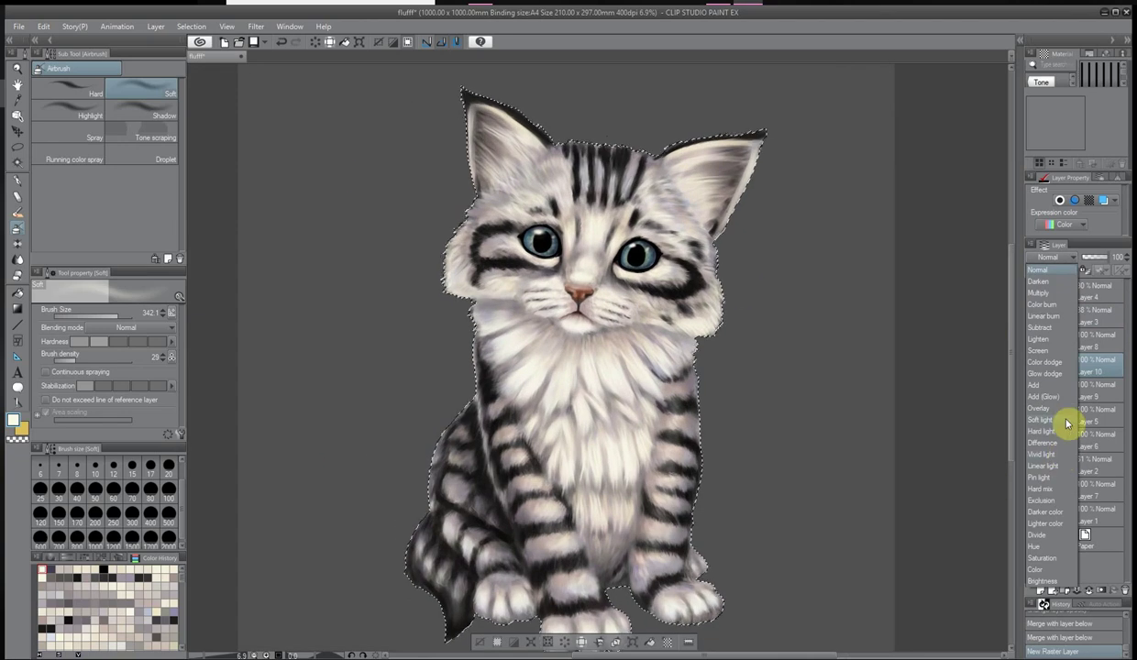
left_click(1070, 426)
scroll(669, 58, "up", 3)
left_click_drag(734, 179, 697, 183)
left_click_drag(404, 137, 423, 221)
left_click_drag(358, 275, 357, 440)
left_click_drag(495, 458, 501, 467)
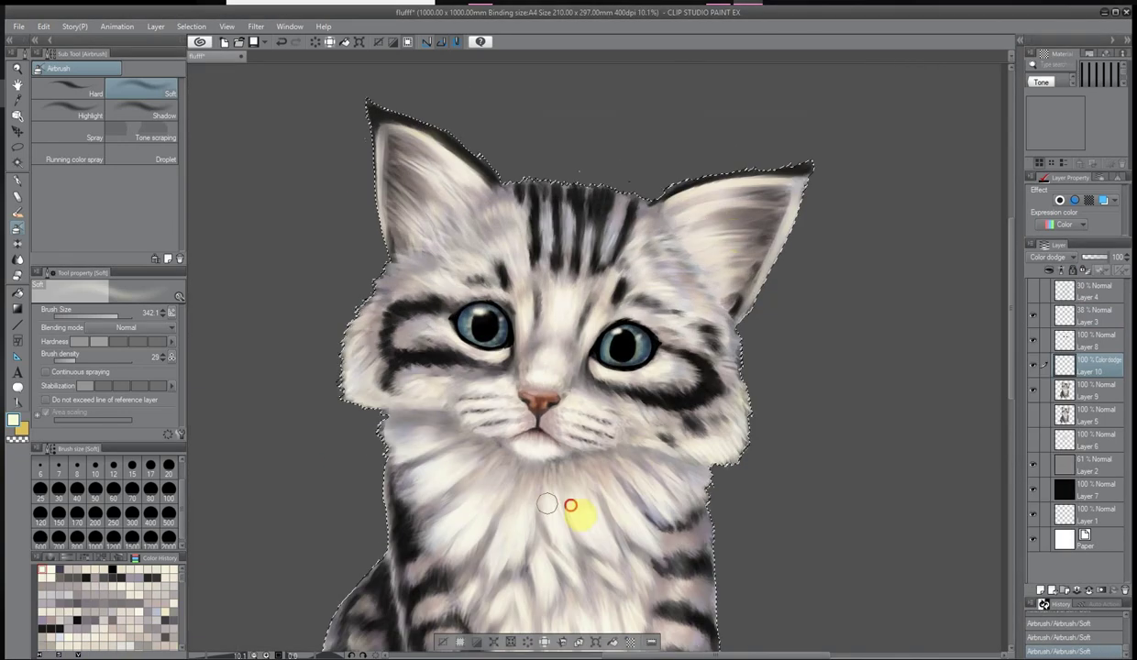
Extend the pale cream highlights over the legs and paws and set the Color dodge layer to 45% opacity
scroll(547, 503, "down", 4)
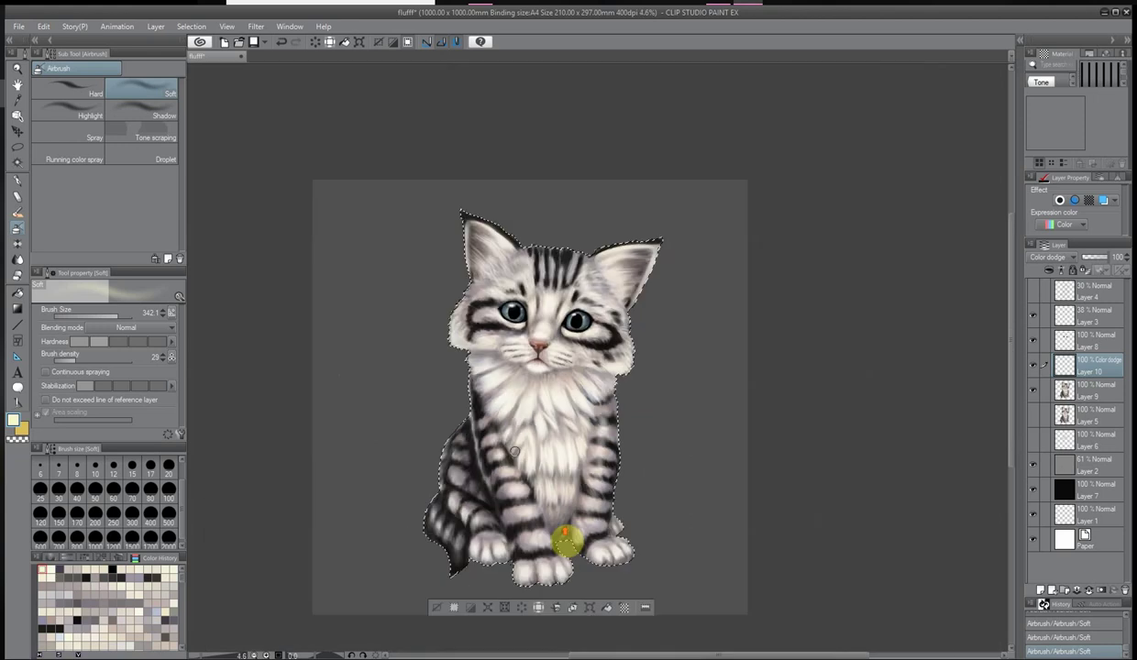
scroll(515, 451, "up", 3)
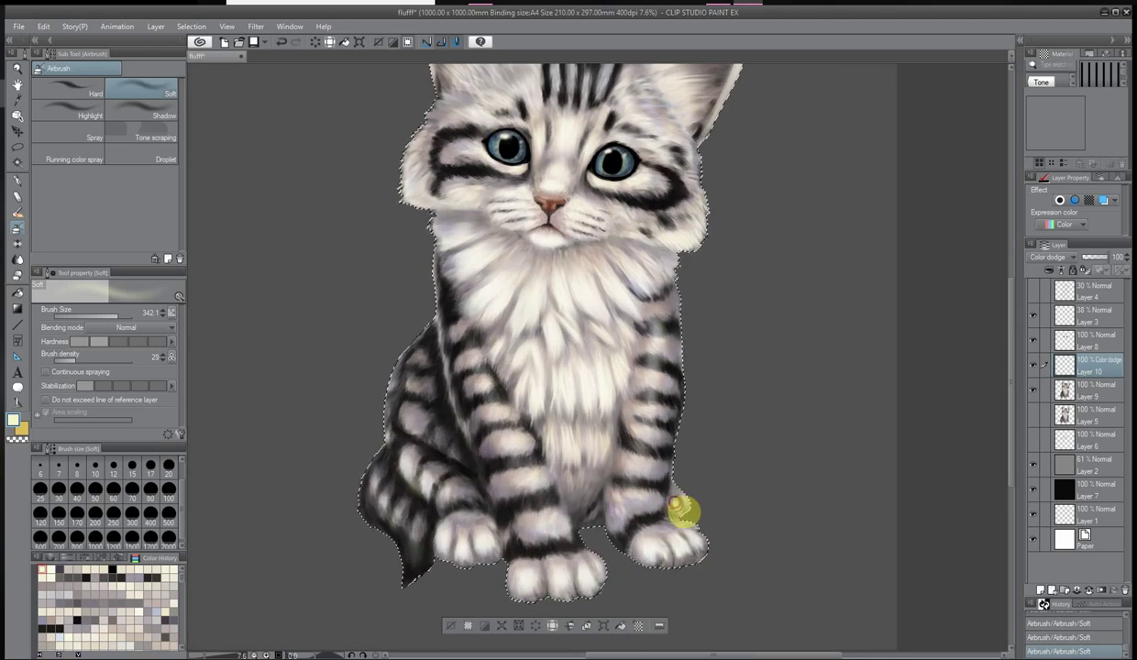
scroll(683, 511, "down", 1)
left_click(1091, 257)
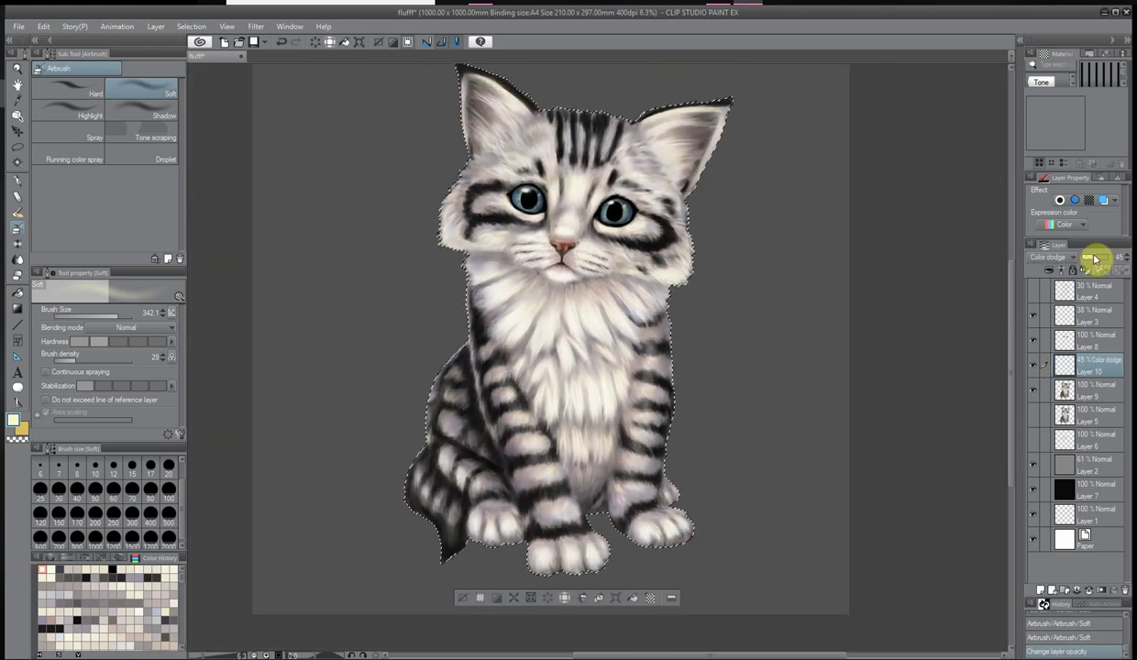
Merge the Color dodge layer into Layer 9 and add a Color burn layer for dark purple Soft airbrush shading
right_click(1035, 370)
left_click(1094, 305)
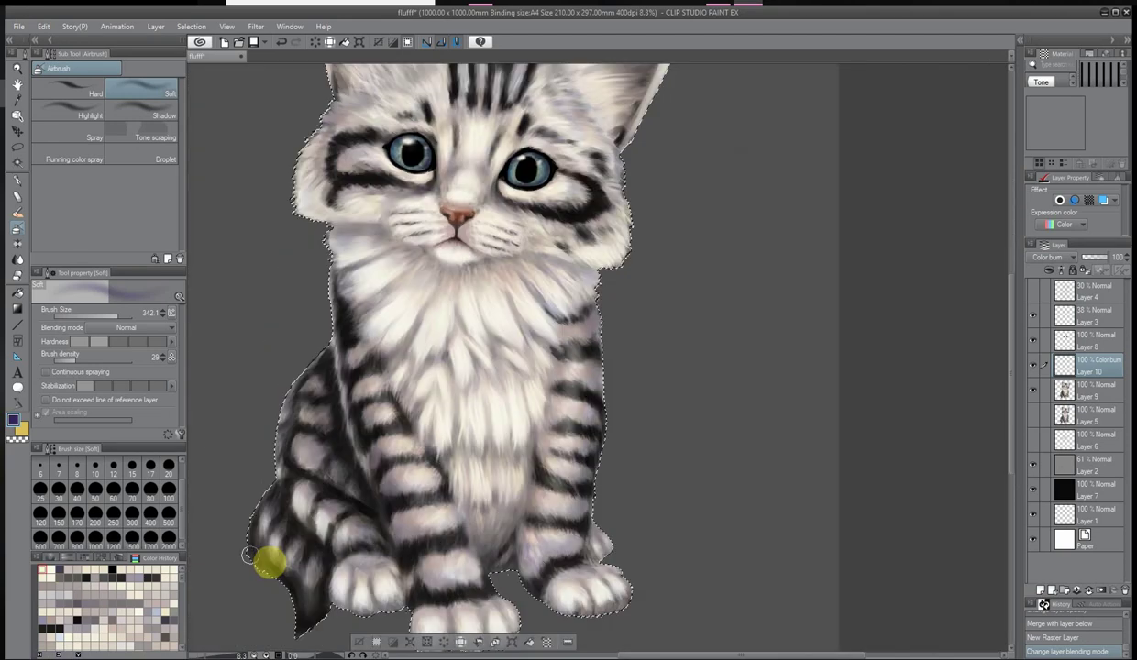
scroll(274, 497, "up", 1)
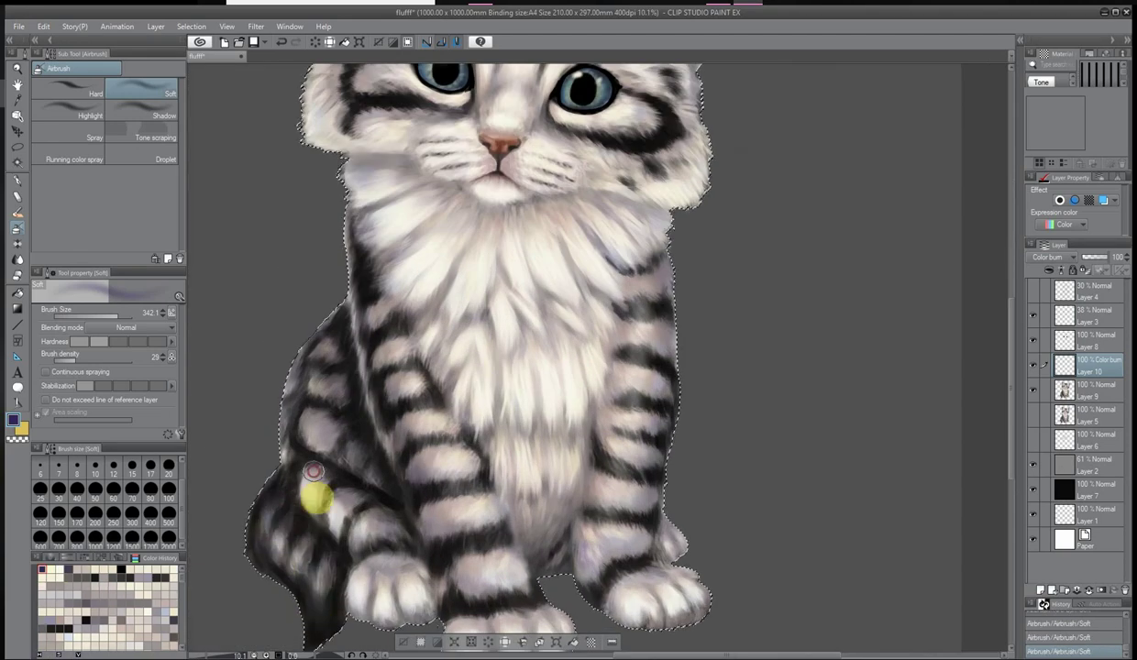
Shade the hind leg, side and front legs on the Color burn layer, undoing unwanted strokes and repainting between the front legs
left_click_drag(313, 471, 299, 412)
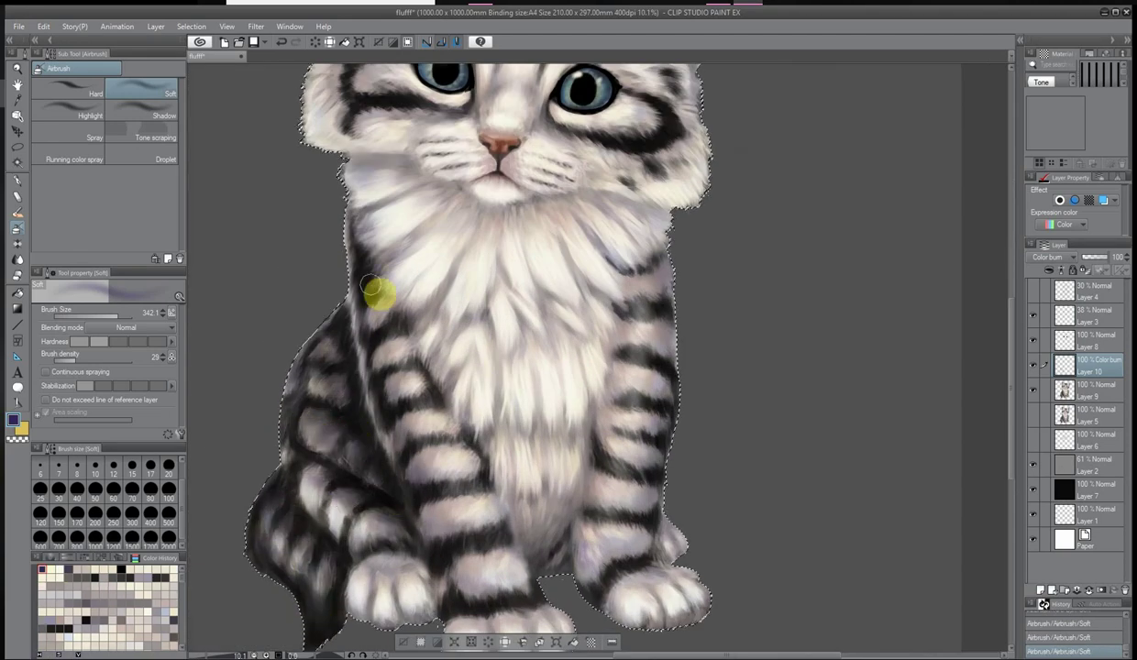
mouse_move(408, 456)
left_mouse_down()
mouse_move(475, 614)
mouse_move(621, 589)
left_mouse_up()
left_click(43, 26)
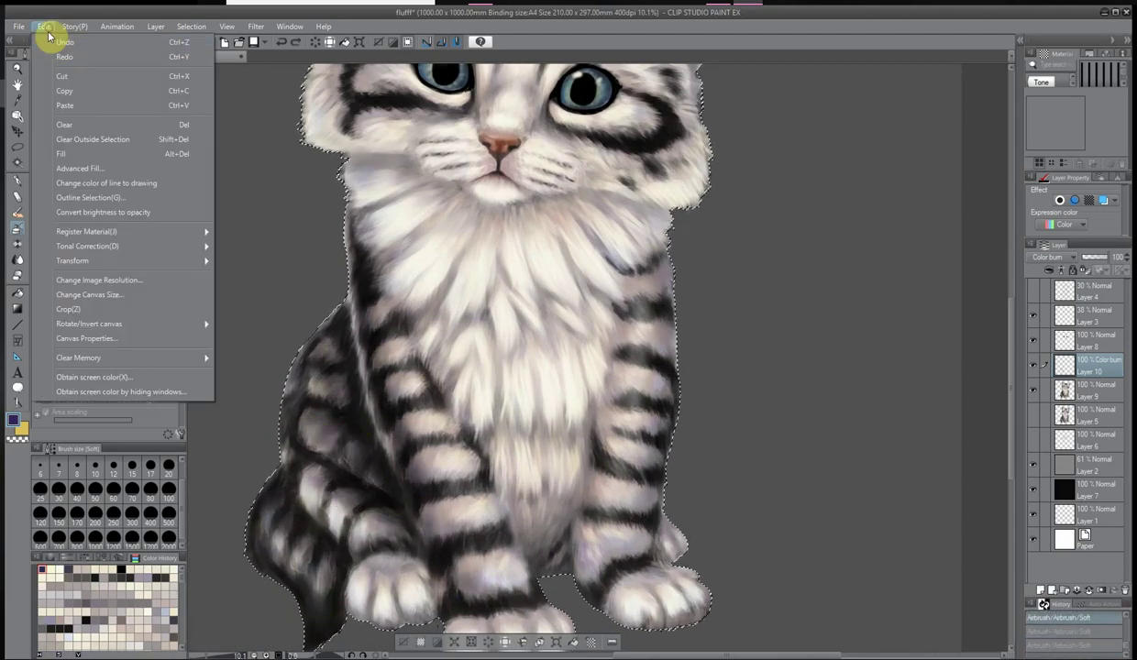
left_click(60, 47)
left_click_drag(499, 592, 644, 484)
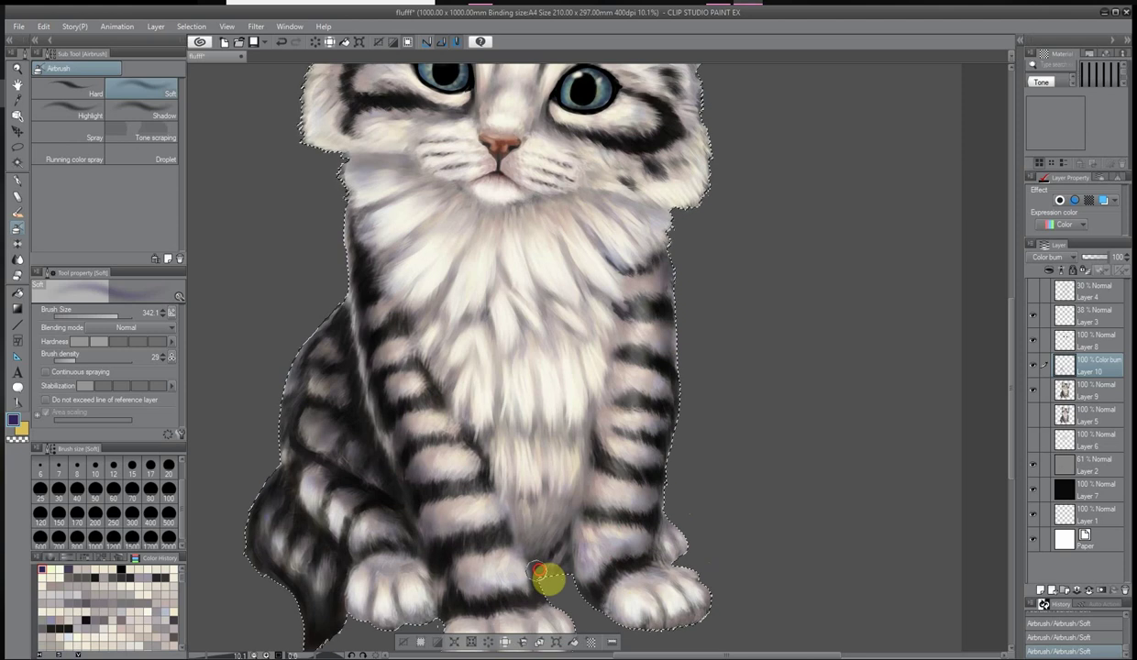
Enlarge the Soft airbrush to 465.1 and shade the kitten's face and inner ears on the Color burn layer
scroll(357, 339, "up", 3)
scroll(358, 339, "up", 3)
left_click(122, 317)
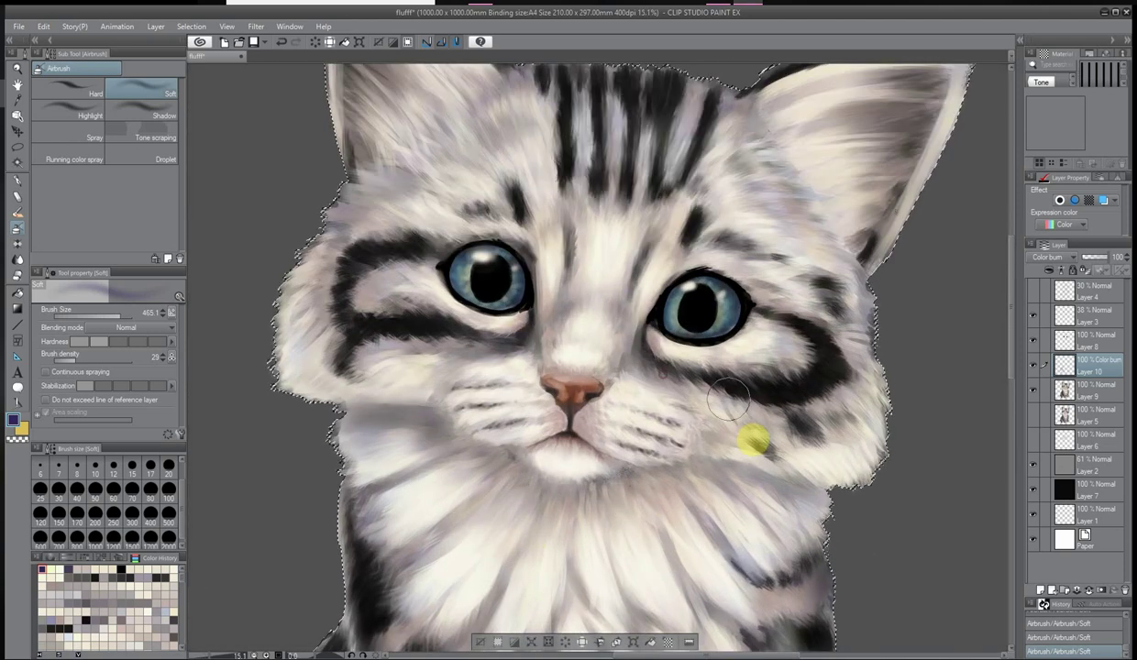
scroll(500, 503, "down", 1)
scroll(435, 293, "up", 3)
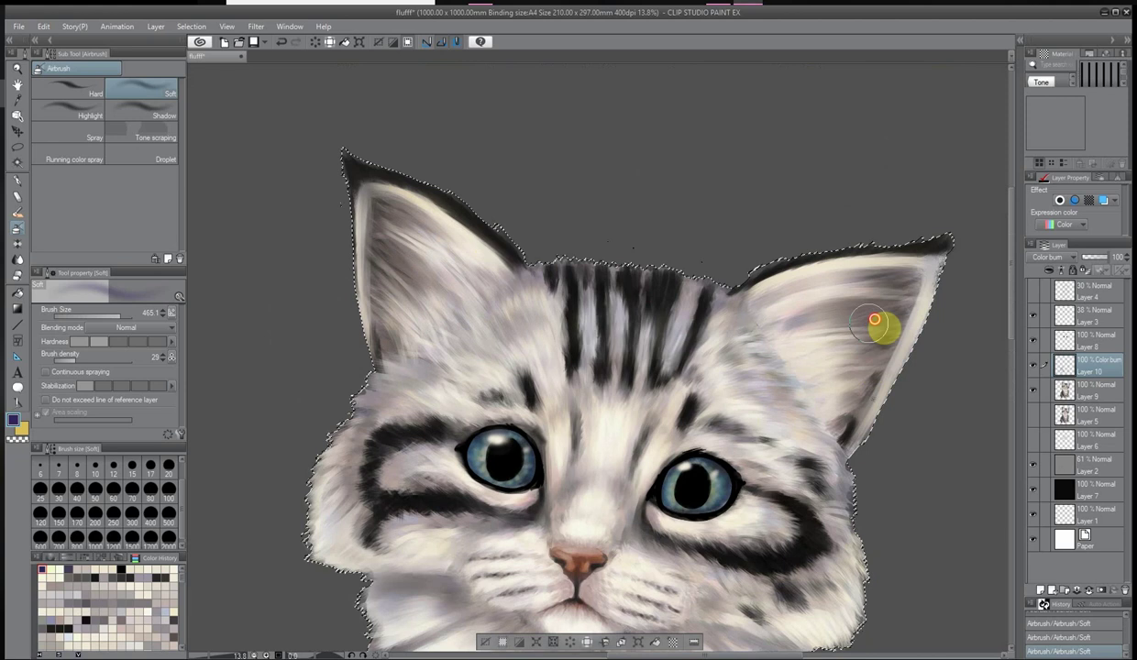
Shade the chest and front legs with the Soft airbrush at size 171.4 and density 16, and set the Color burn layer to 52% opacity
scroll(884, 325, "down", 1)
scroll(515, 275, "down", 3)
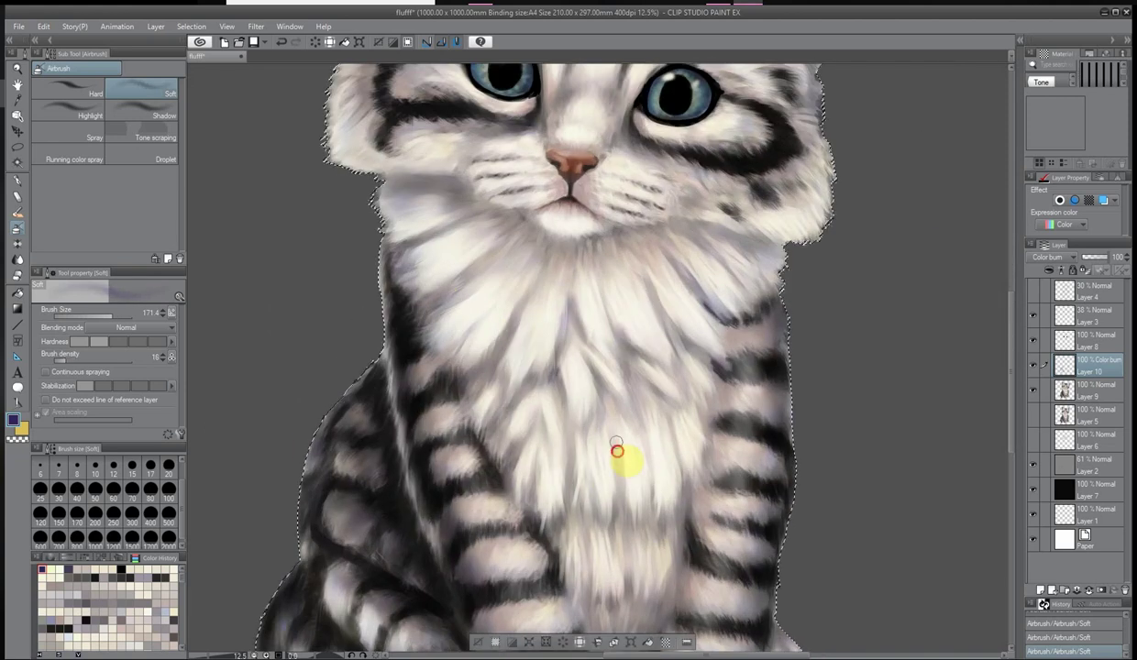
scroll(628, 448, "down", 5)
scroll(600, 461, "up", 8)
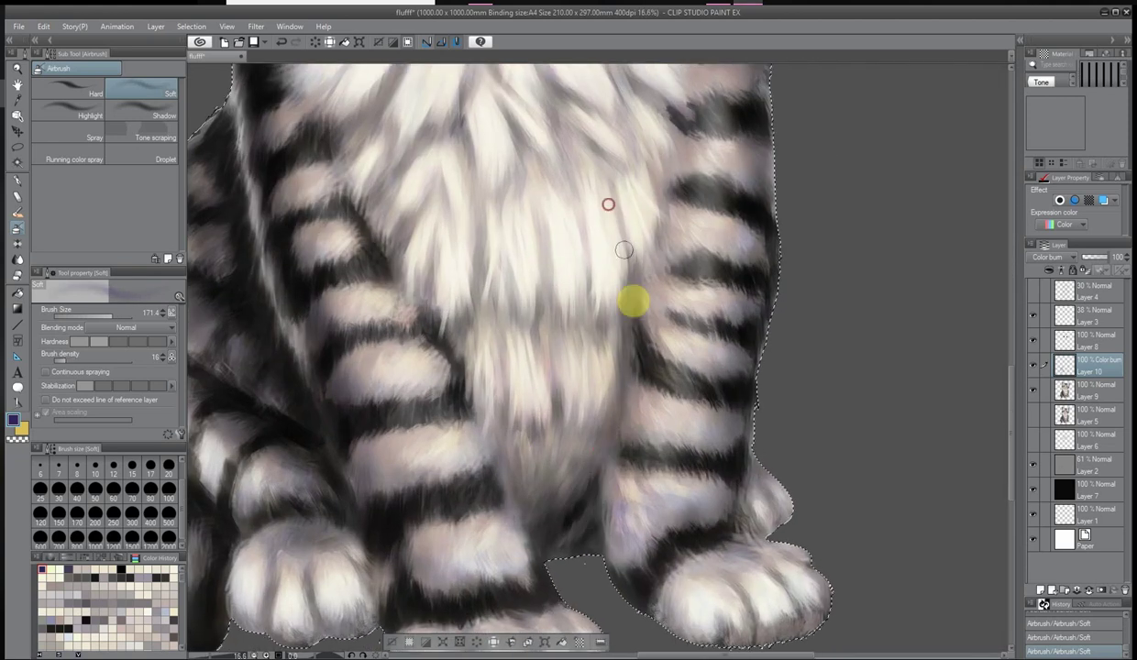
scroll(633, 301, "down", 6)
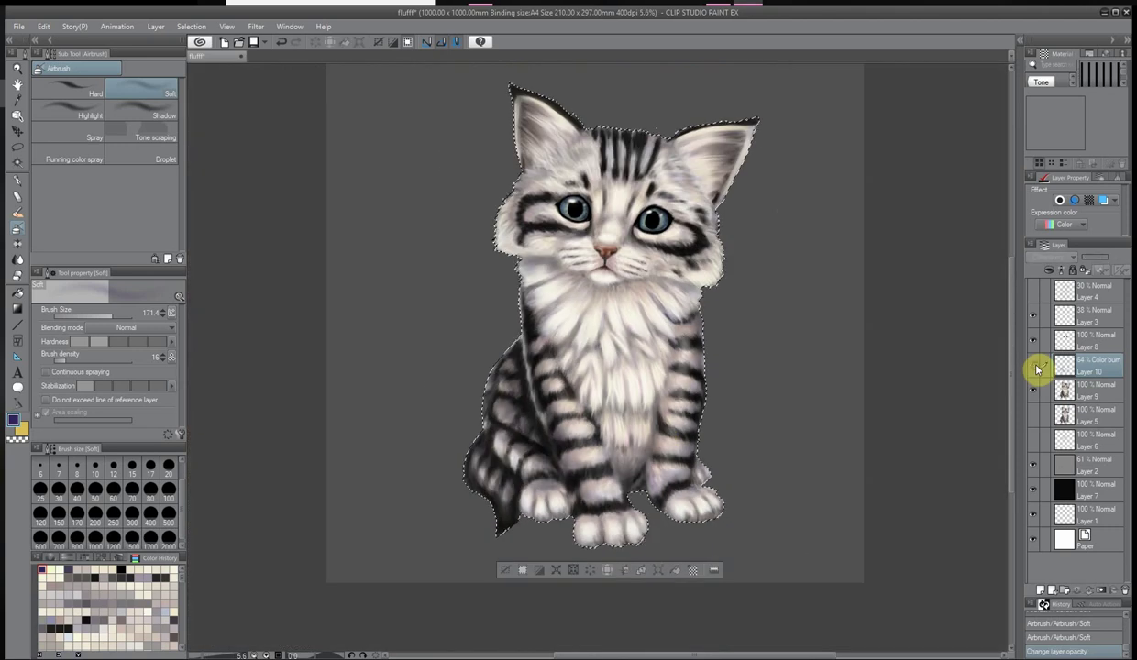
left_click(1098, 258)
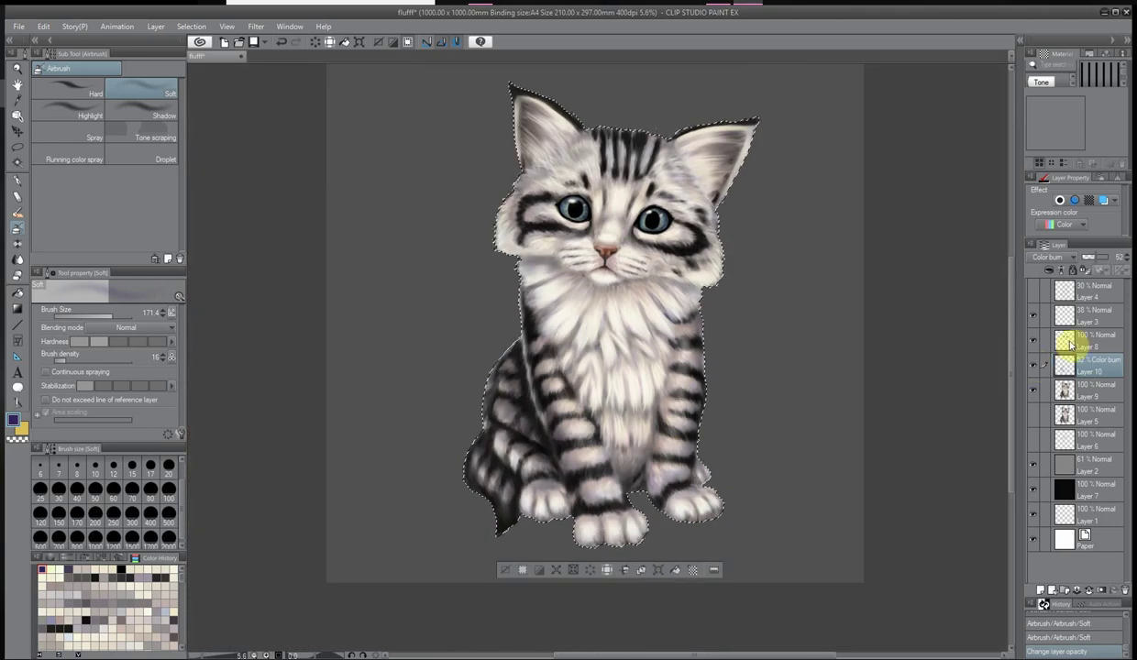
Add a Color dodge layer above the Color burn layer at 66% opacity and choose a pale yellow paint color
left_click(1039, 589)
left_click(1064, 257)
left_click(1054, 458)
left_click(13, 420)
left_click(582, 158)
left_click(807, 114)
left_click(1100, 257)
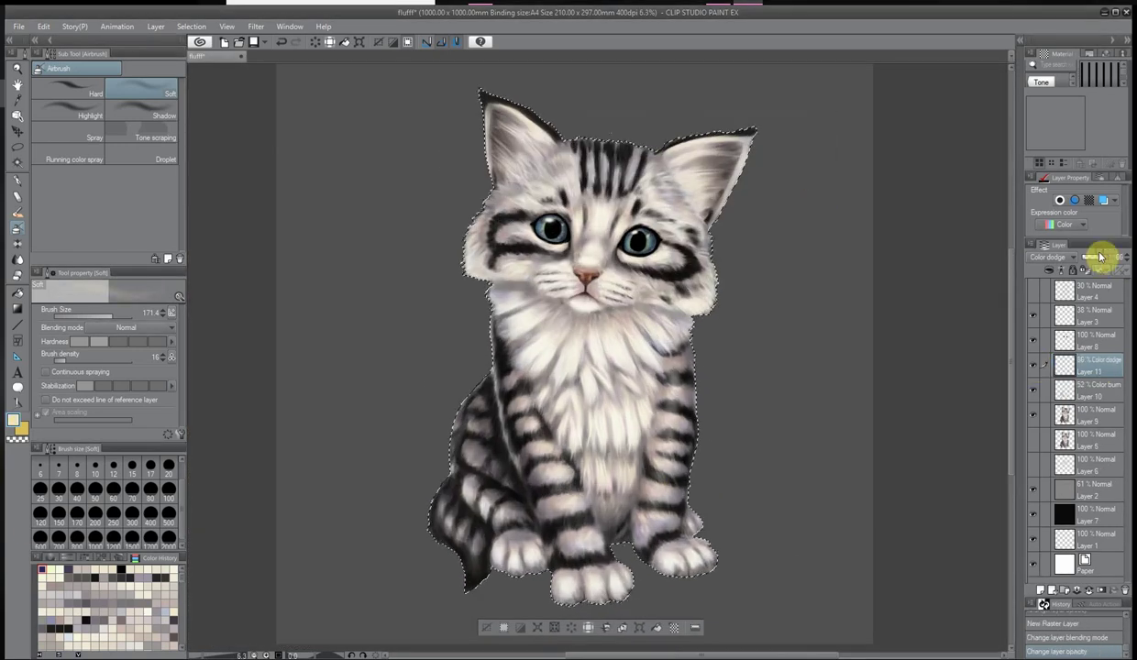
Airbrush pale yellow highlights around the kitten's muzzle and cheeks on the Color dodge layer
scroll(584, 56, "up", 3)
scroll(487, 324, "up", 3)
left_click_drag(463, 472, 481, 524)
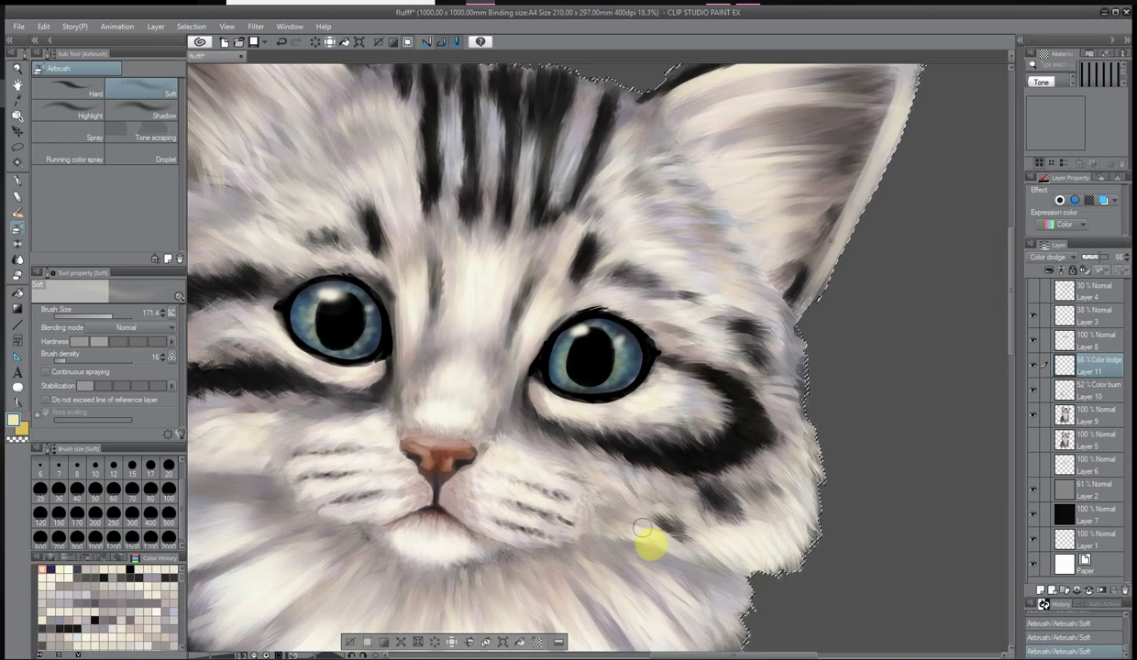
Choose a deeper yellow and airbrush warm highlights over the forehead, ears and chest on the Color dodge layer
left_click(14, 420)
left_click(672, 165)
left_click(806, 114)
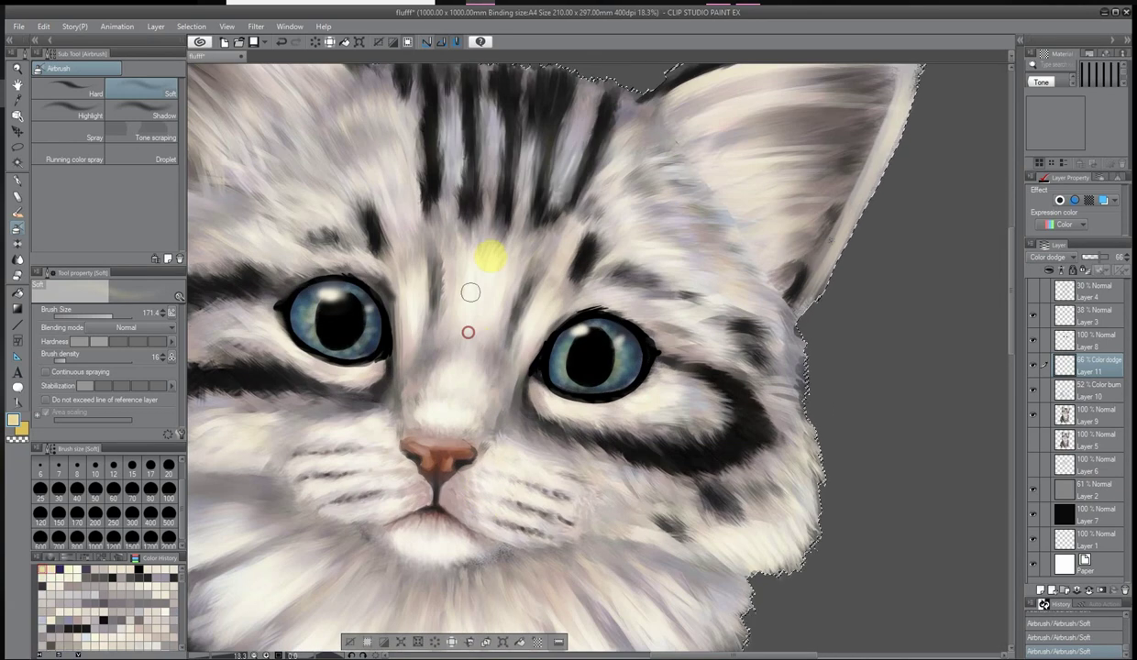
scroll(828, 526, "down", 1)
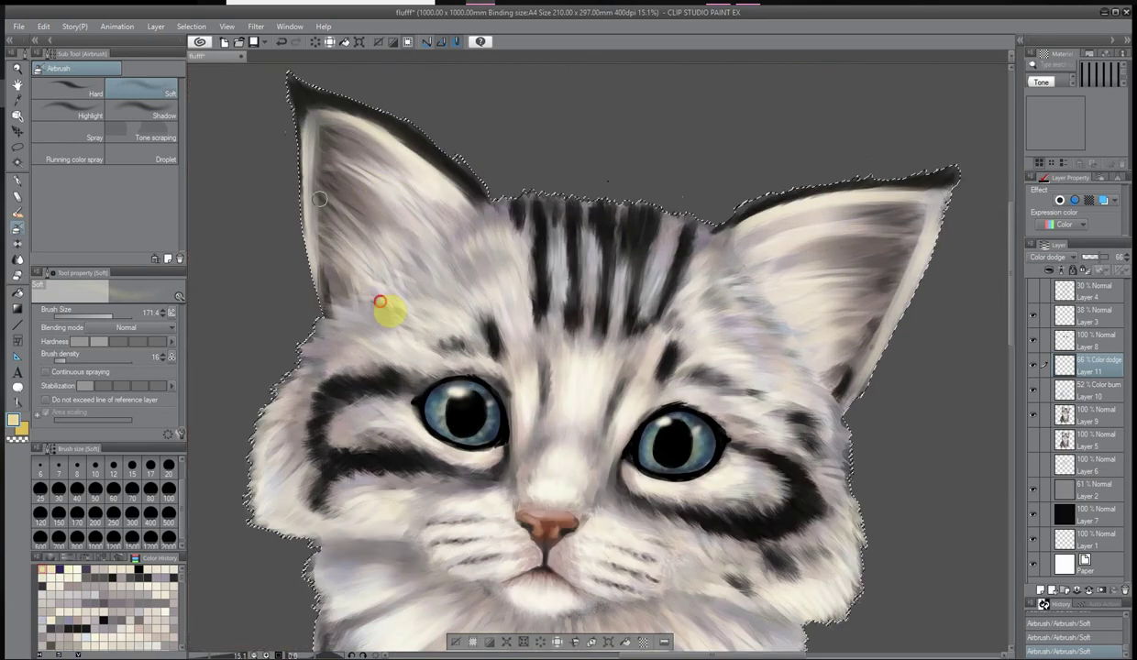
scroll(381, 279, "down", 1)
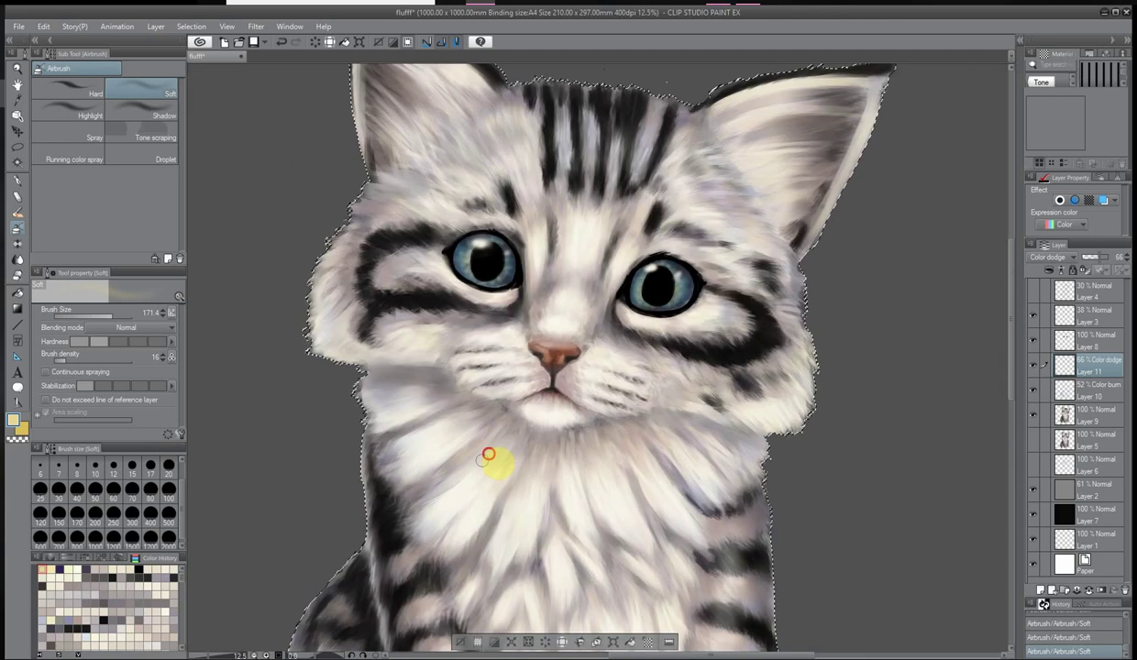
scroll(594, 470, "down", 1)
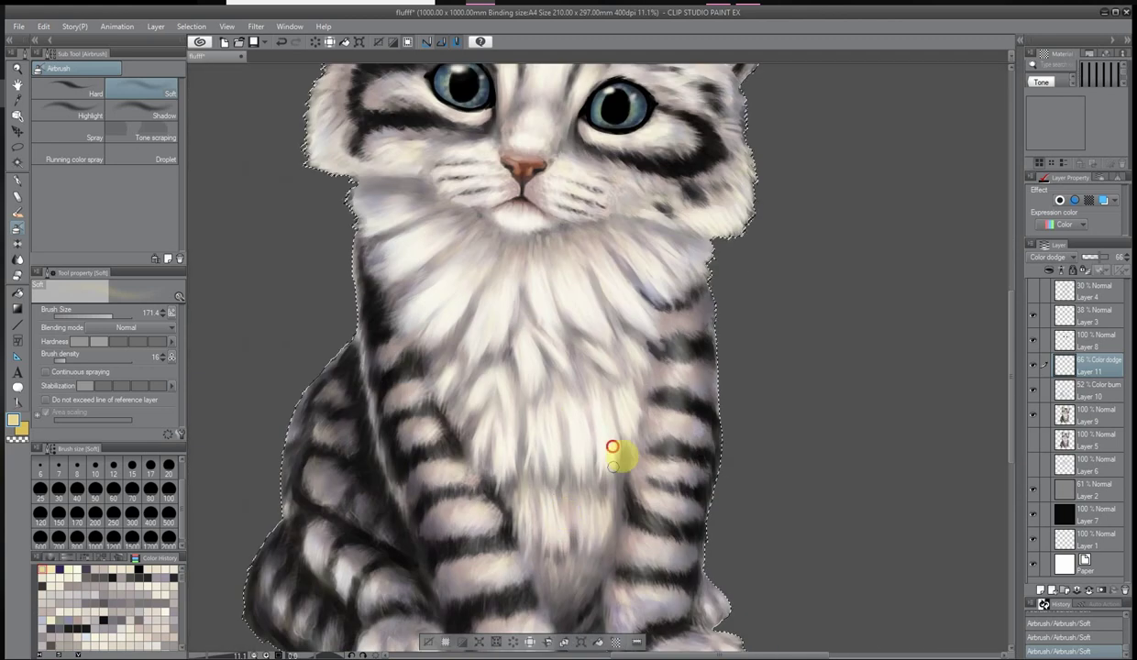
scroll(671, 325, "down", 2)
Set the Color dodge layer to 41% opacity and merge it and the Color burn layer down into Layer 9
left_click(1037, 369)
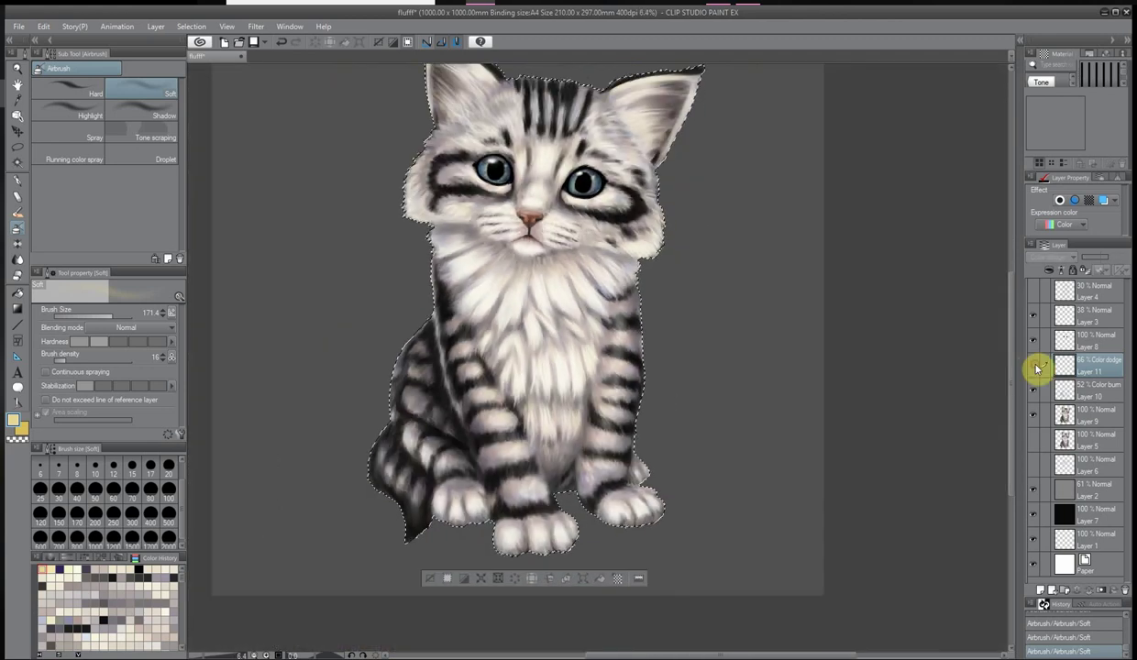
scroll(744, 368, "down", 1)
left_click(1035, 394)
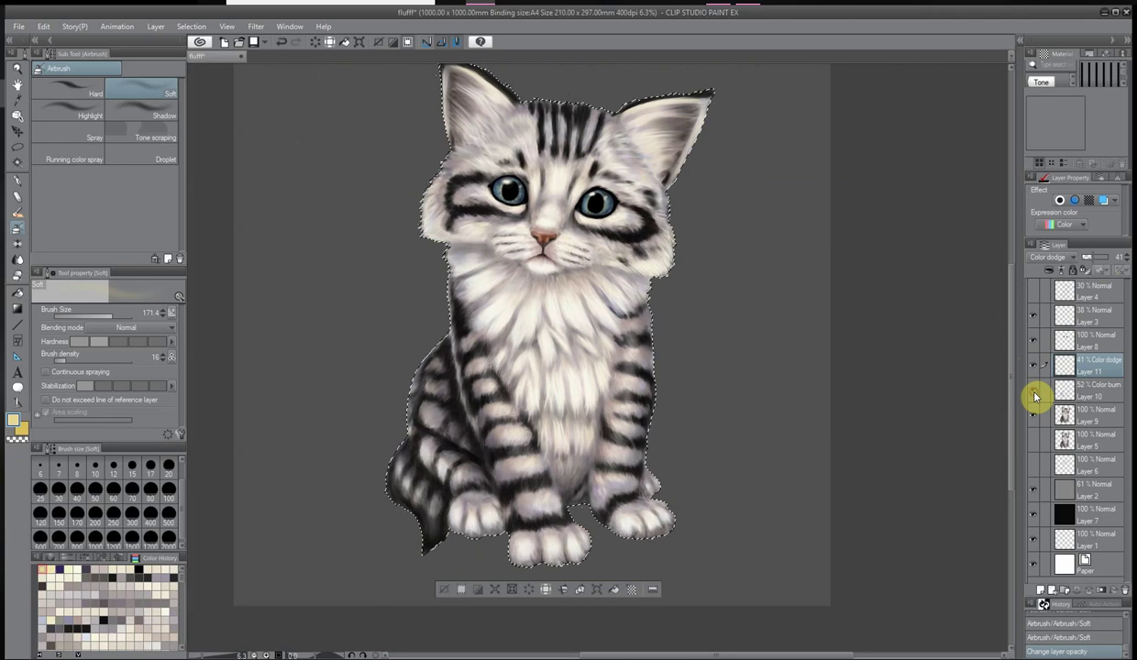
key("ctrl+e")
left_click(1084, 367)
key("ctrl+e")
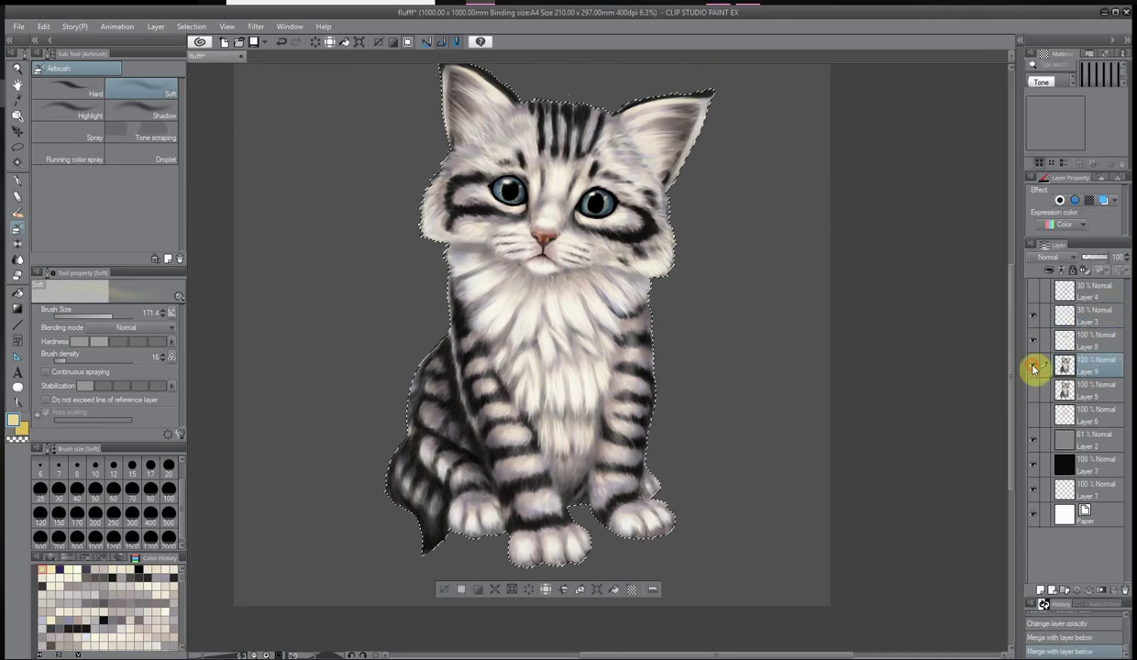
Add a new layer above Layer 9, set it to Multiply and choose a light tan paint color
scroll(629, 423, "up", 1)
scroll(629, 423, "up", 2)
scroll(865, 392, "down", 3)
key("ctrl+shift+n")
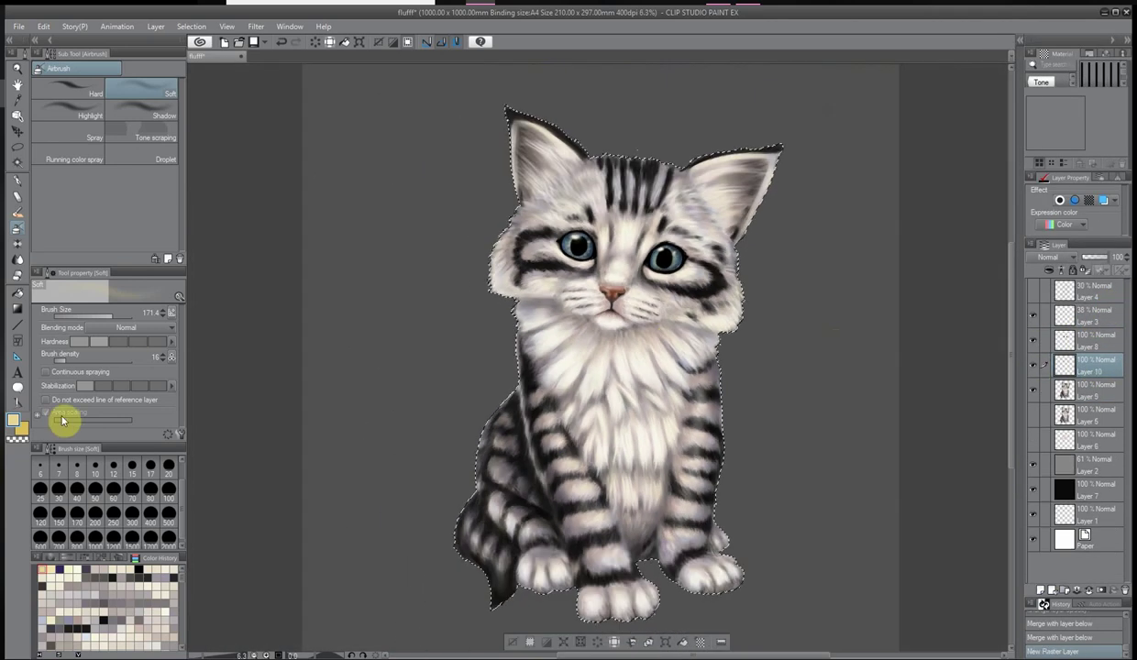
scroll(492, 290, "up", 3)
scroll(491, 290, "down", 3)
left_click(1049, 258)
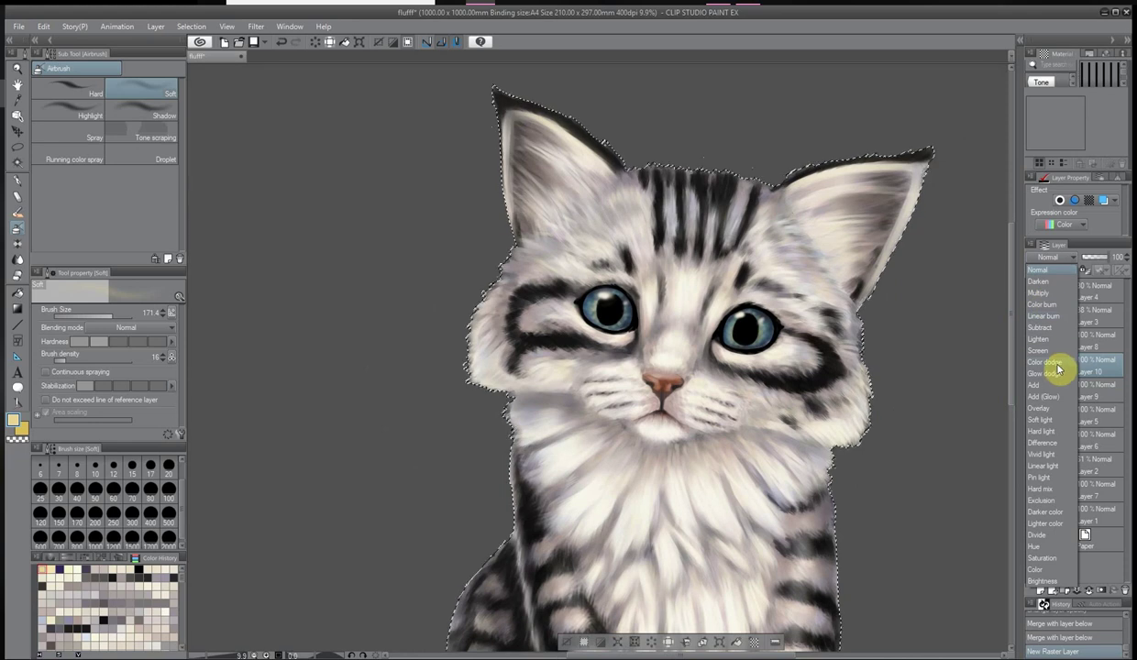
left_click(1038, 292)
scroll(858, 310, "up", 1)
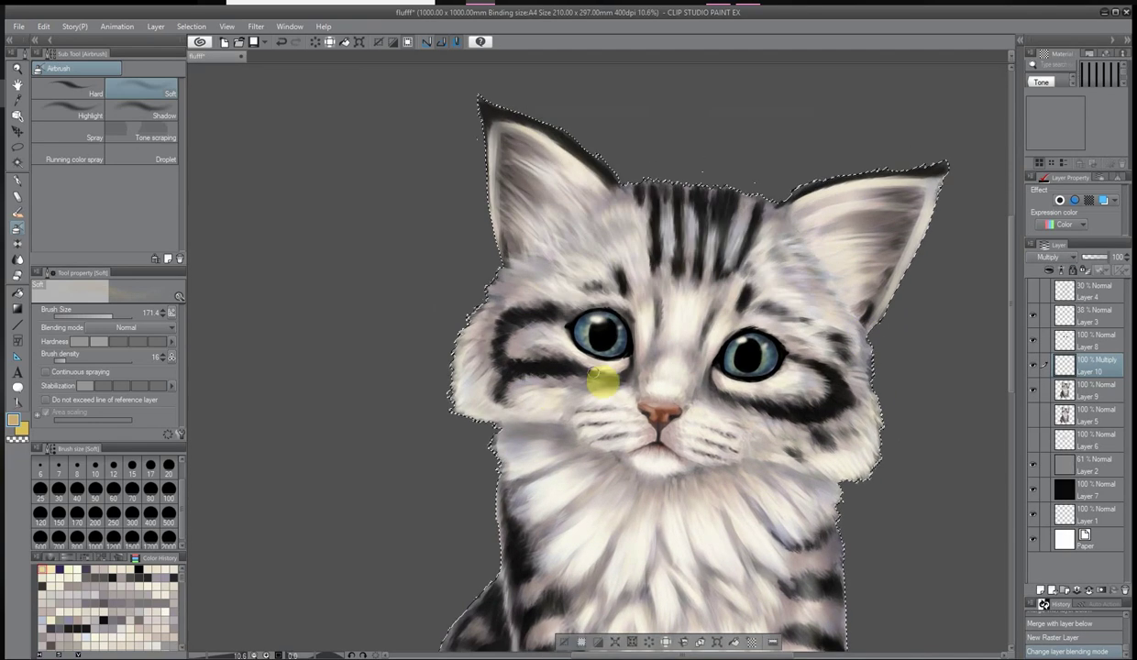
Airbrush light tan tints over the kitten's face, chest fur and upper legs on the Multiply layer
scroll(724, 504, "up", 4)
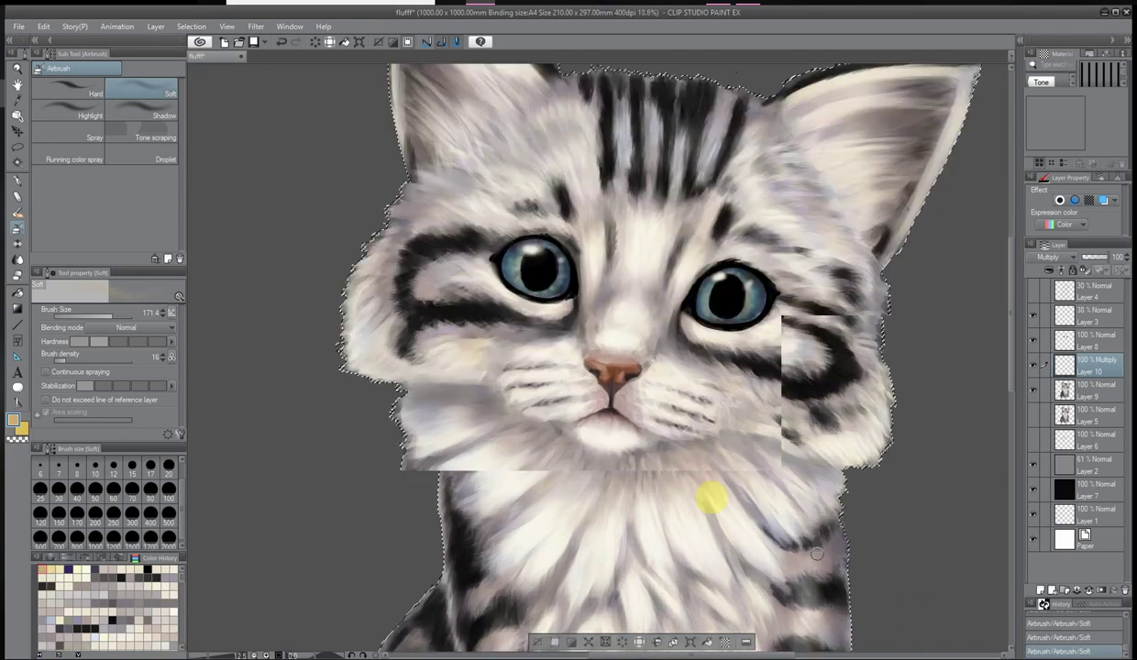
scroll(484, 229, "down", 2)
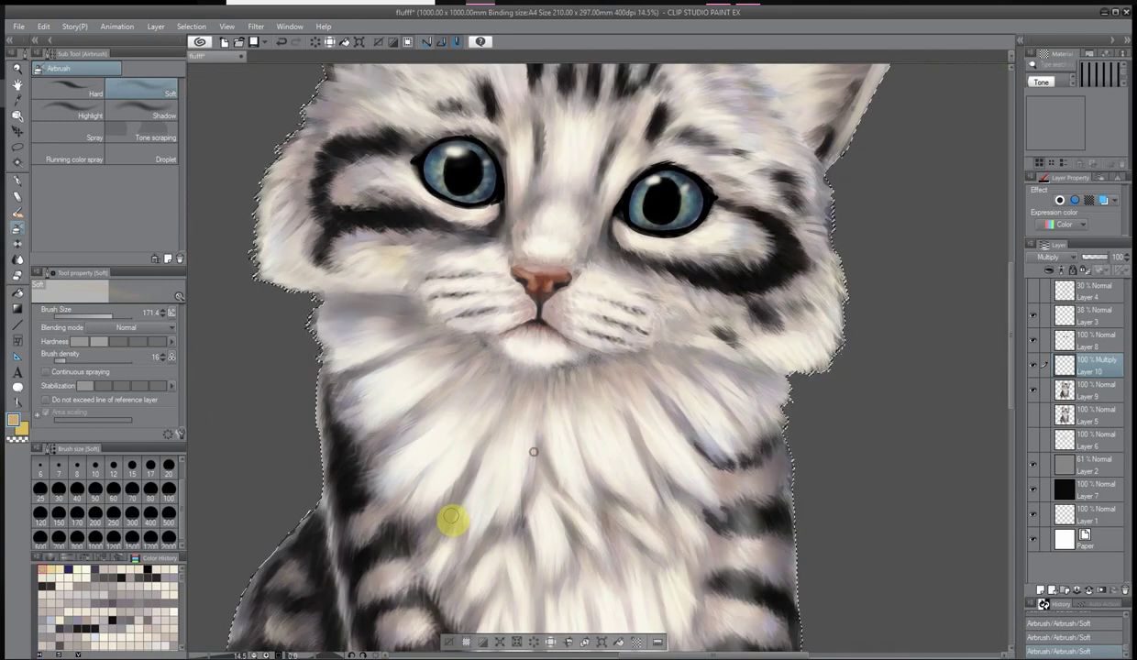
scroll(541, 467, "down", 2)
scroll(564, 508, "up", 1)
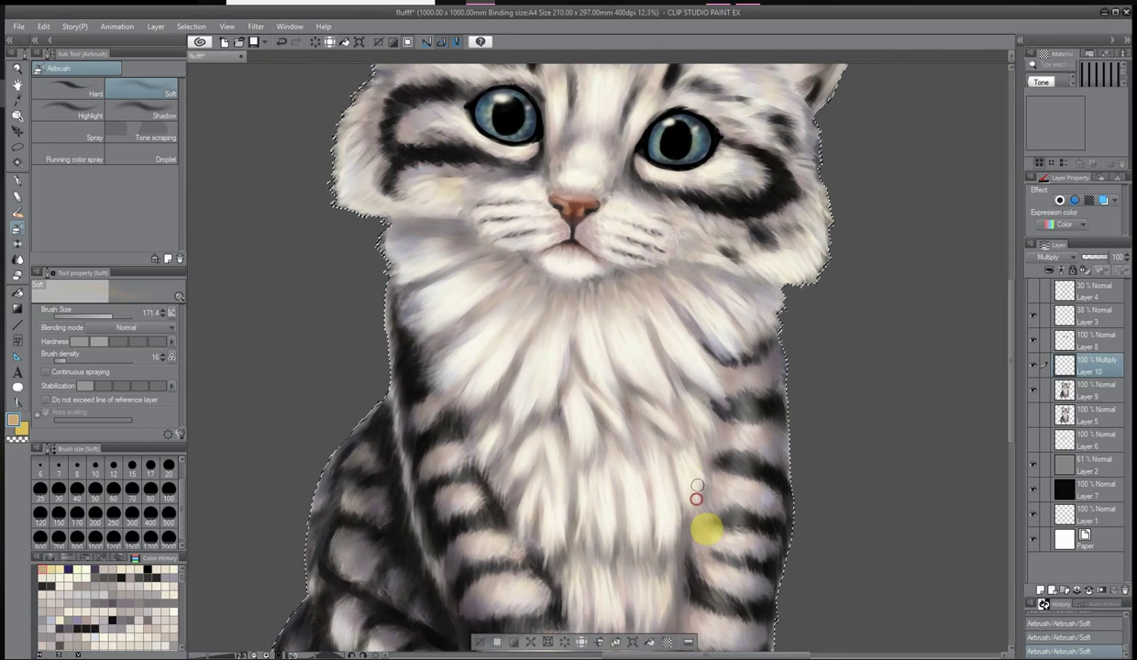
scroll(612, 598, "down", 3)
scroll(642, 592, "up", 2)
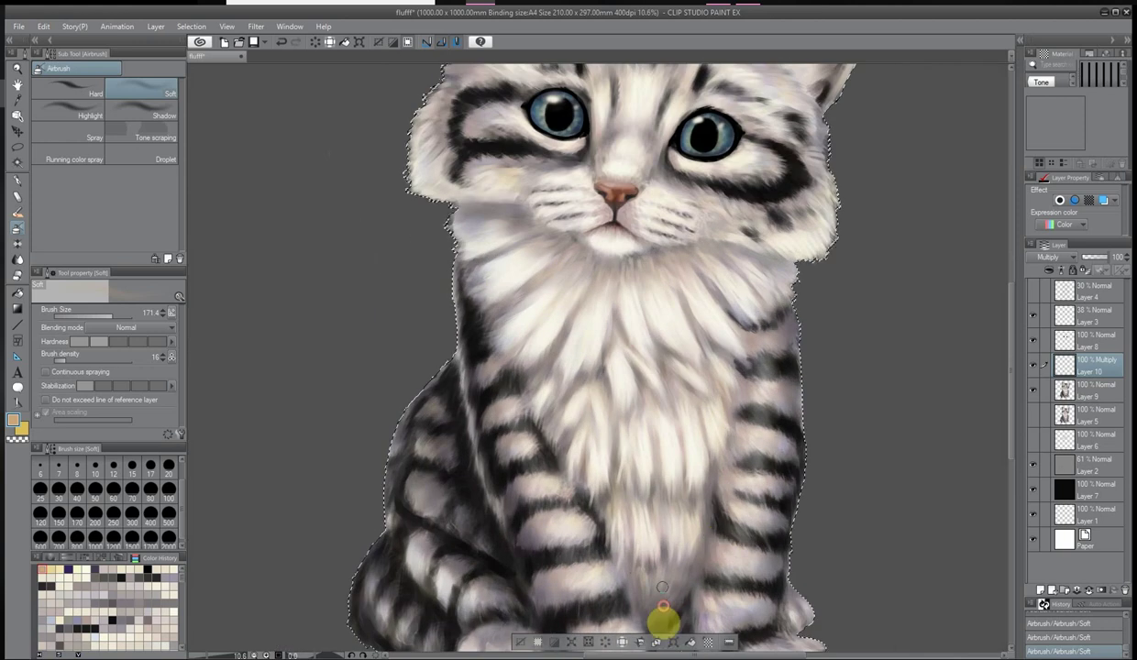
Continue airbrushing tan tints over the front legs and under the cheeks on the Multiply layer
scroll(759, 596, "down", 1)
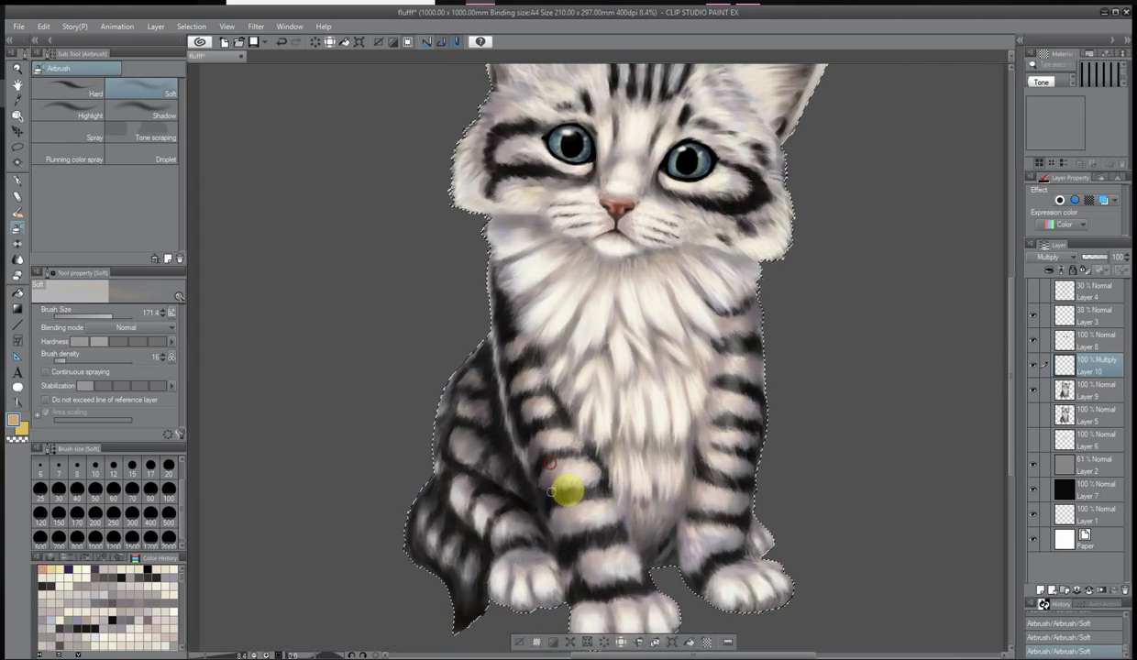
scroll(813, 343, "down", 1)
scroll(660, 216, "up", 2)
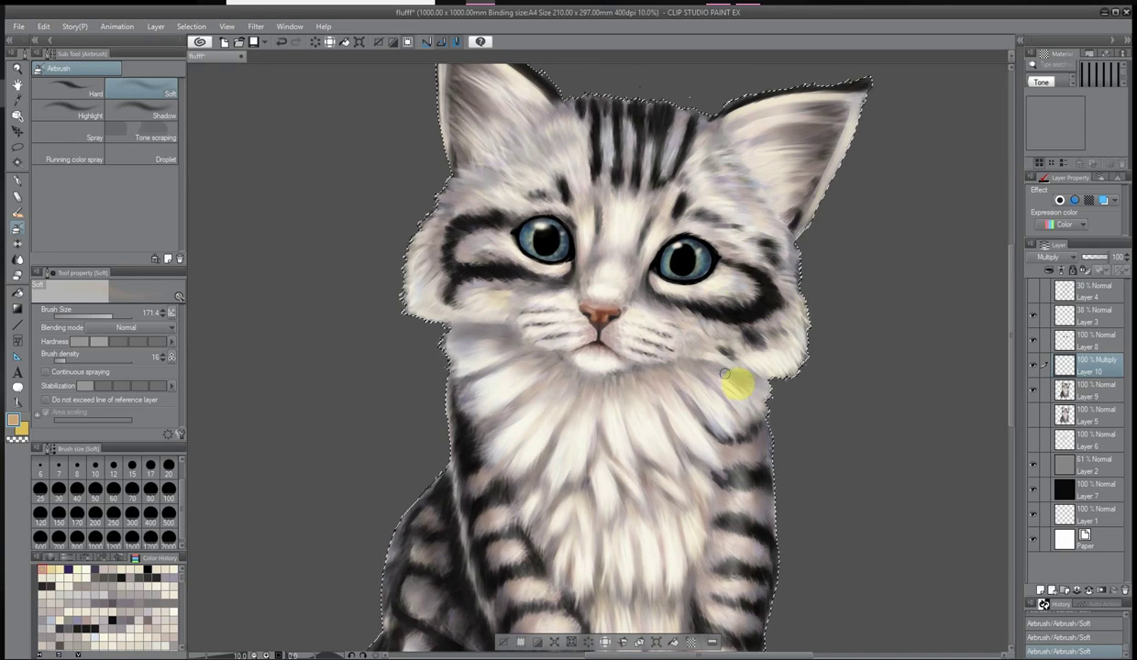
scroll(796, 402, "down", 1)
scroll(452, 287, "up", 3)
Choose a dark reddish-brown paint color and airbrush shading around the paws and lower legs on the Multiply layer
scroll(609, 235, "up", 2)
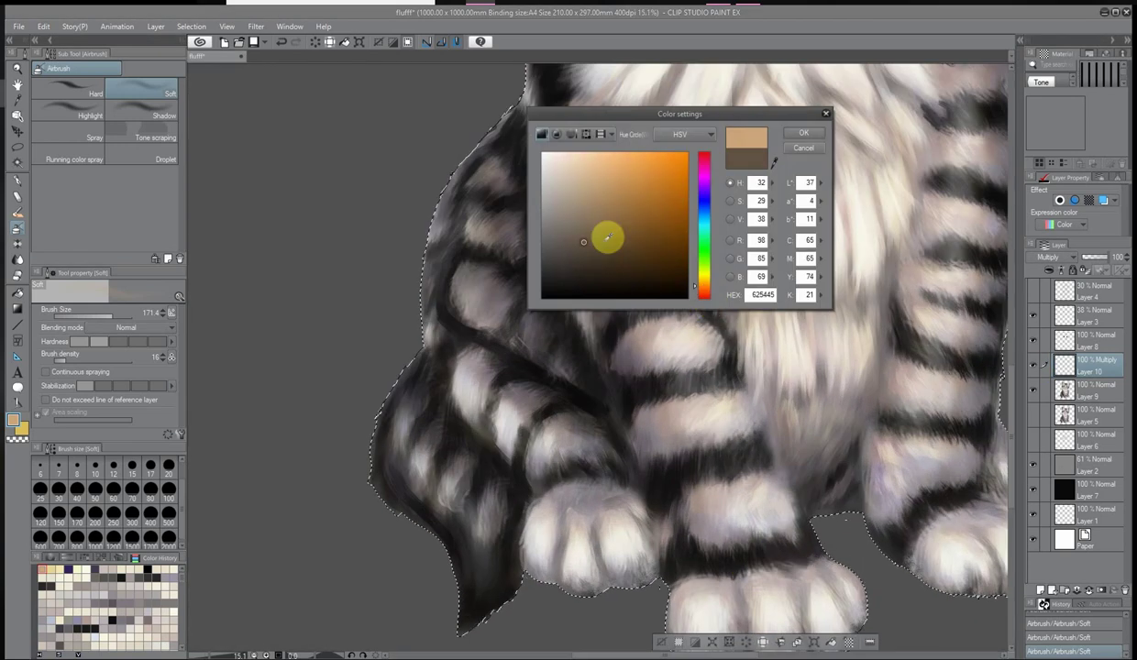
left_click(609, 236)
key("Return")
mouse_move(613, 547)
left_mouse_down()
mouse_move(546, 376)
mouse_move(588, 371)
mouse_move(658, 520)
mouse_move(579, 534)
mouse_move(827, 519)
mouse_move(931, 579)
left_mouse_up()
scroll(930, 580, "down", 1)
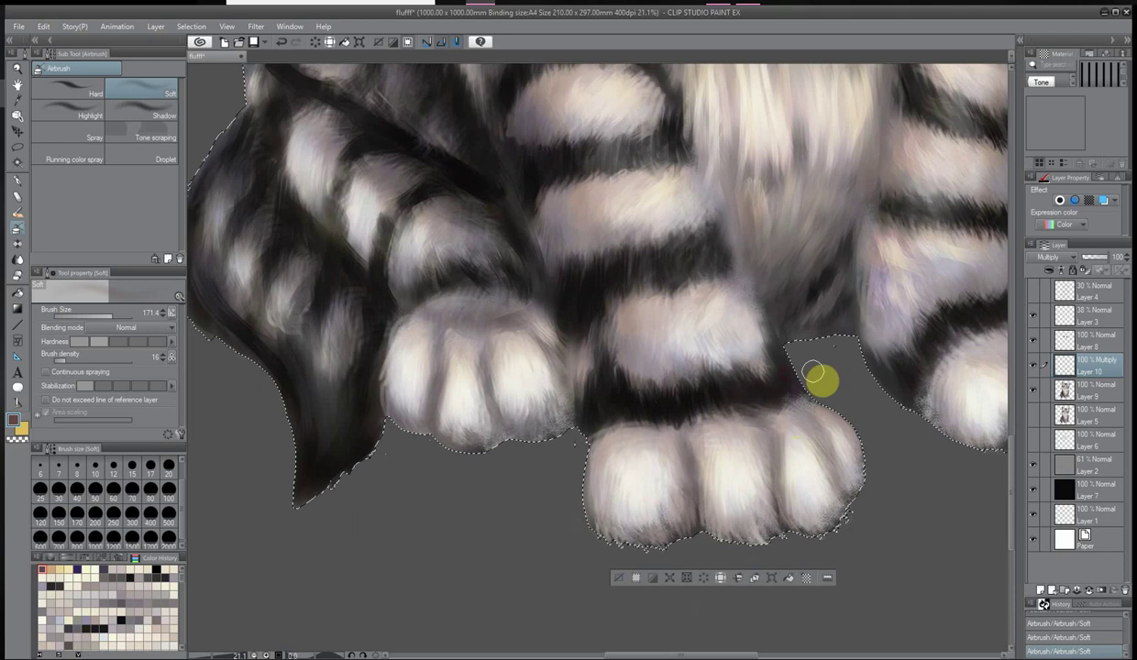
mouse_move(820, 381)
left_mouse_down()
mouse_move(518, 400)
mouse_move(589, 376)
mouse_move(664, 324)
mouse_move(459, 330)
mouse_move(378, 347)
left_mouse_up()
Airbrush brown shading over the striped legs, chest edges and face on the Multiply layer
scroll(515, 115, "down", 2)
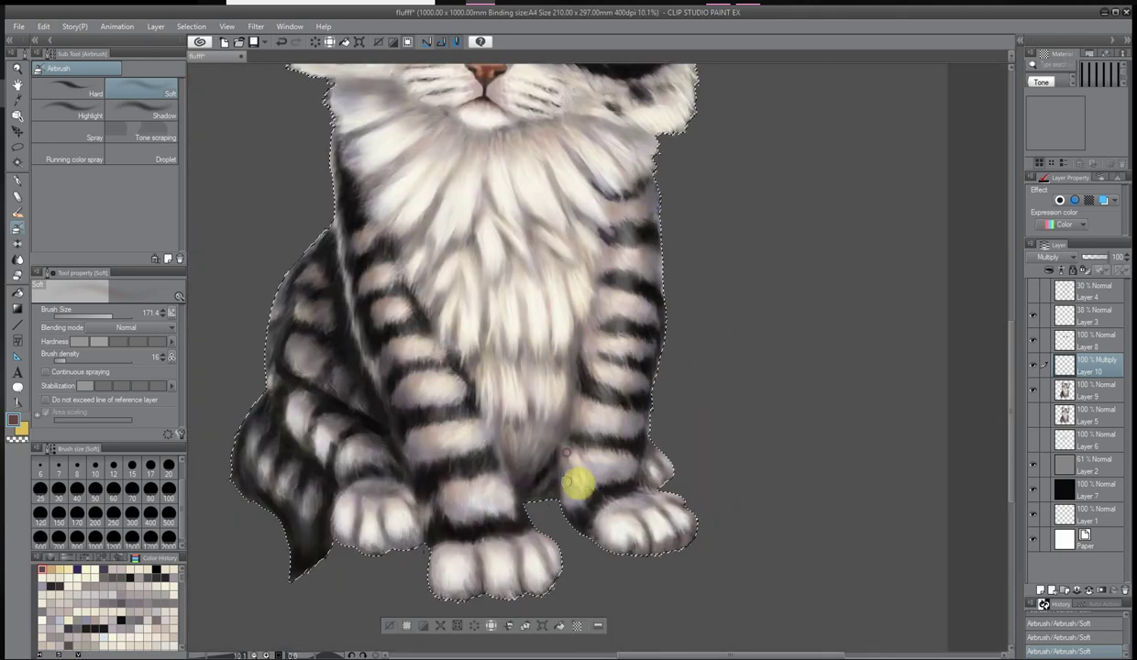
scroll(557, 545, "up", 1)
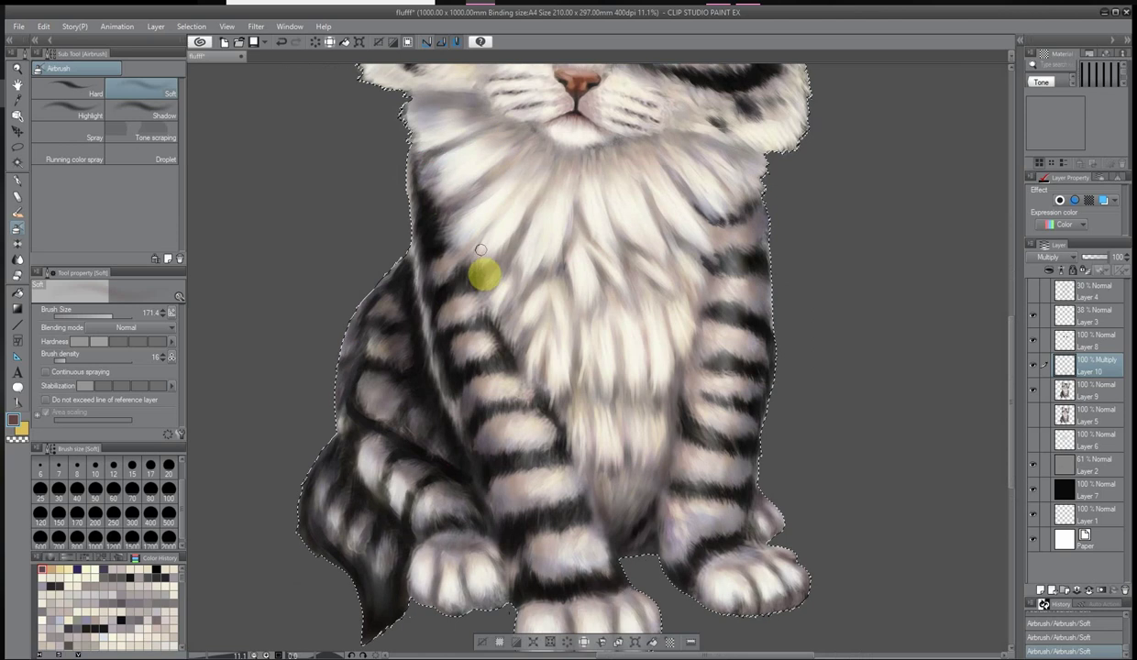
scroll(792, 224, "down", 2)
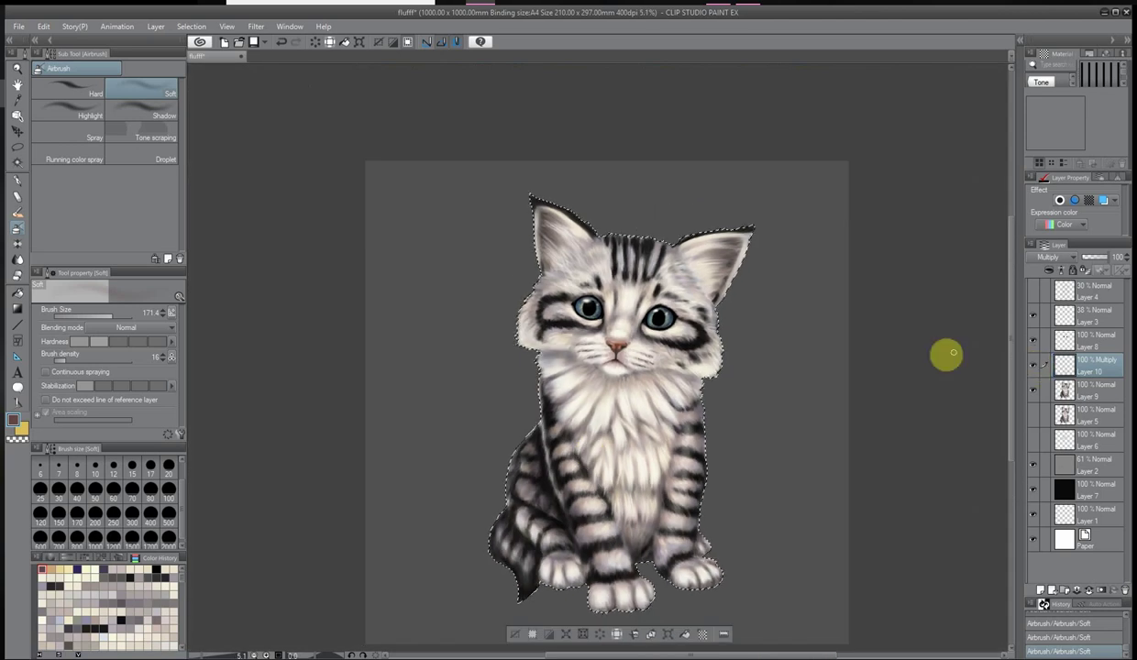
scroll(532, 422, "up", 3)
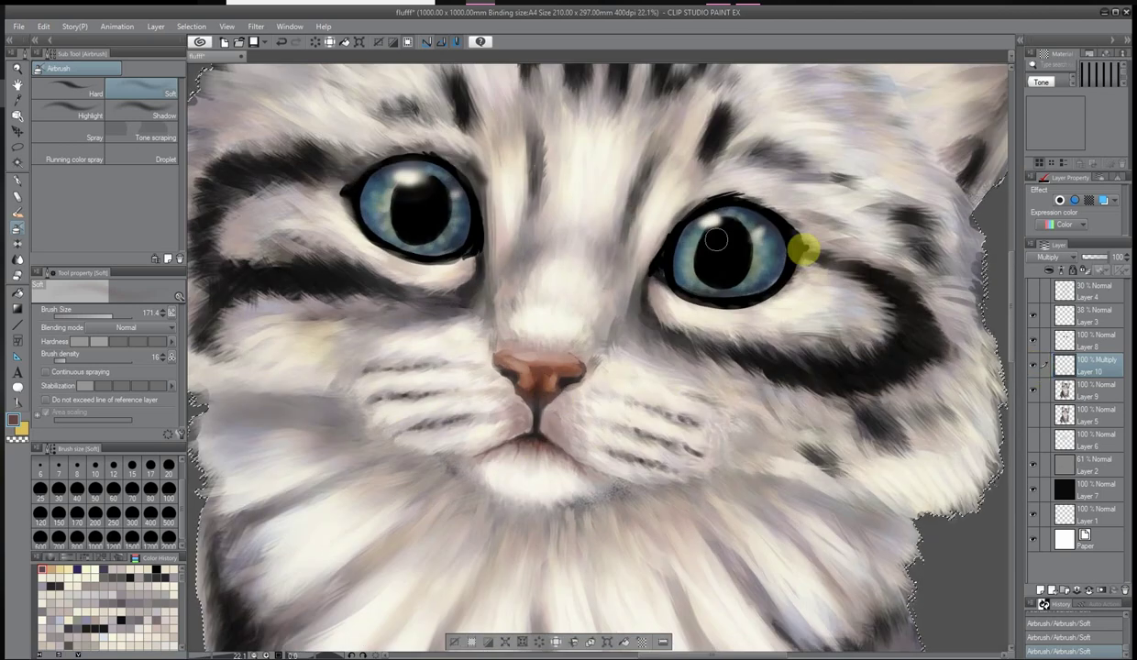
scroll(804, 248, "down", 1)
Airbrush broad shading over the head with an 859.6 brush and set the Multiply layer's opacity to 75%
left_click(126, 314)
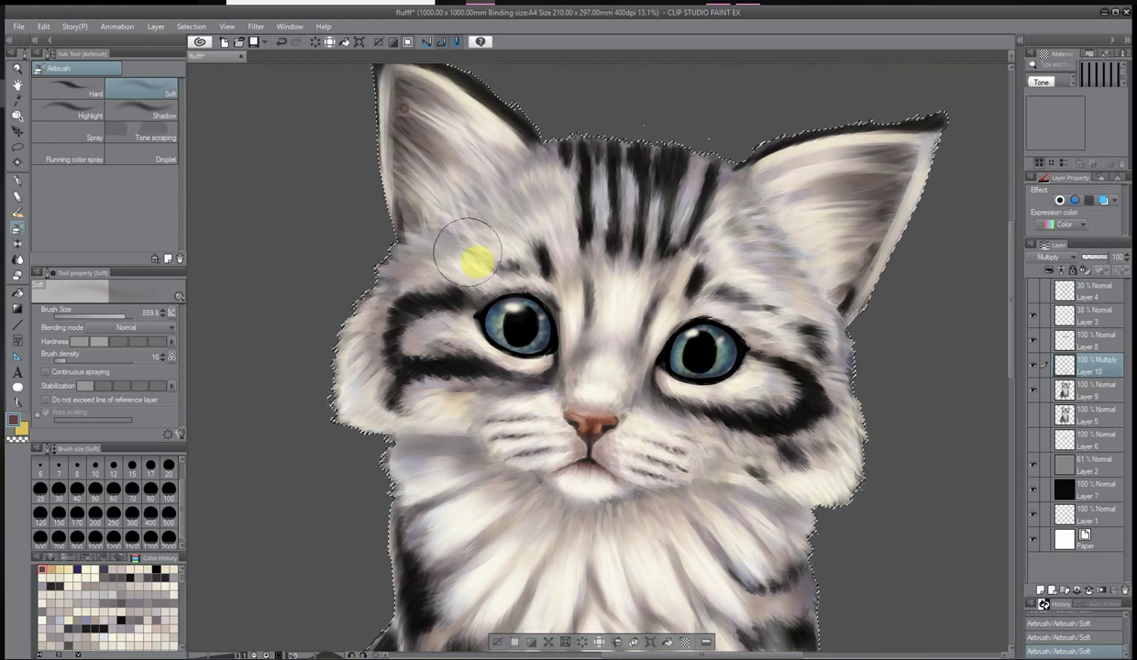
scroll(468, 252, "down", 2)
scroll(998, 364, "down", 1)
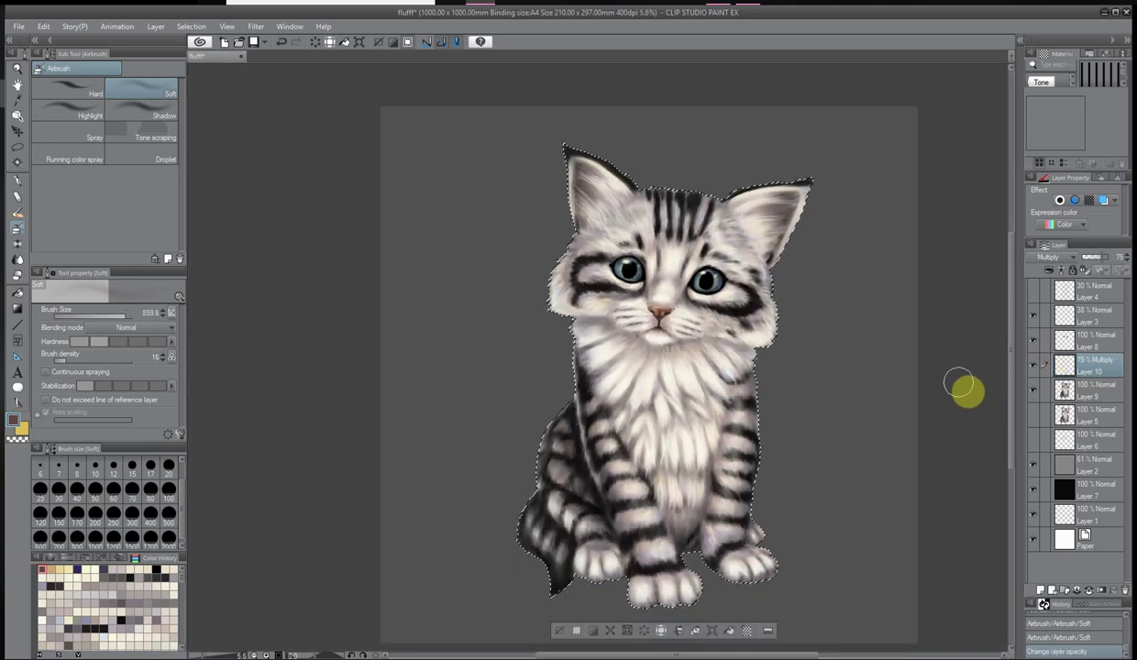
Choose a darker brown and, with a 233.1 airbrush, shade the ears, cheek edges and body
scroll(964, 390, "up", 2)
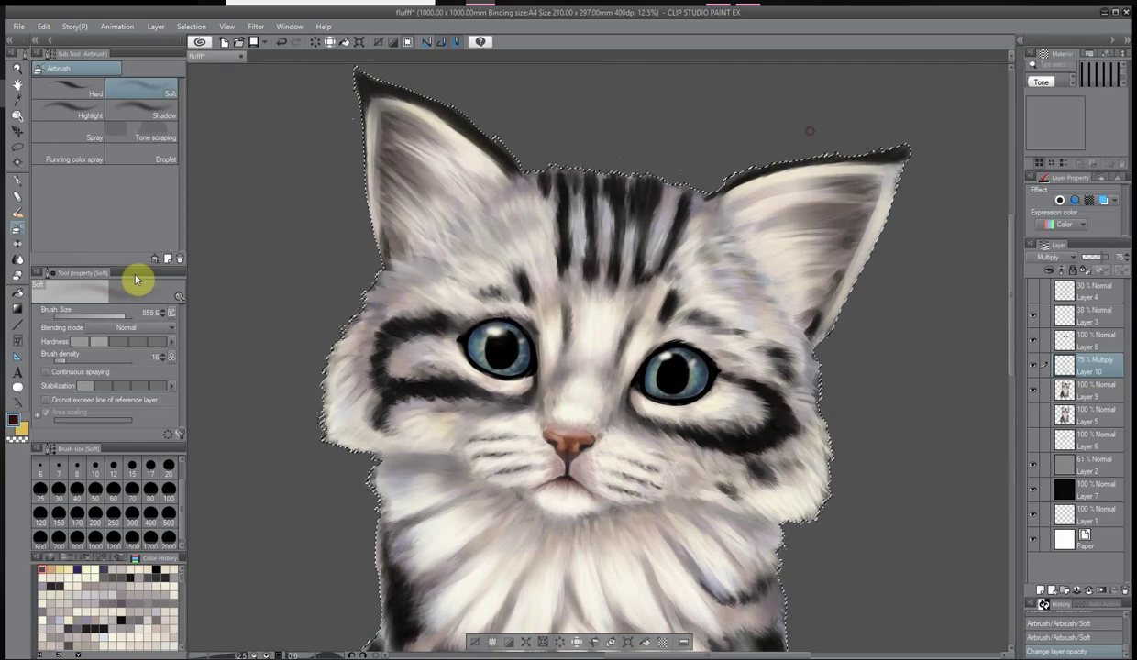
left_click(138, 312)
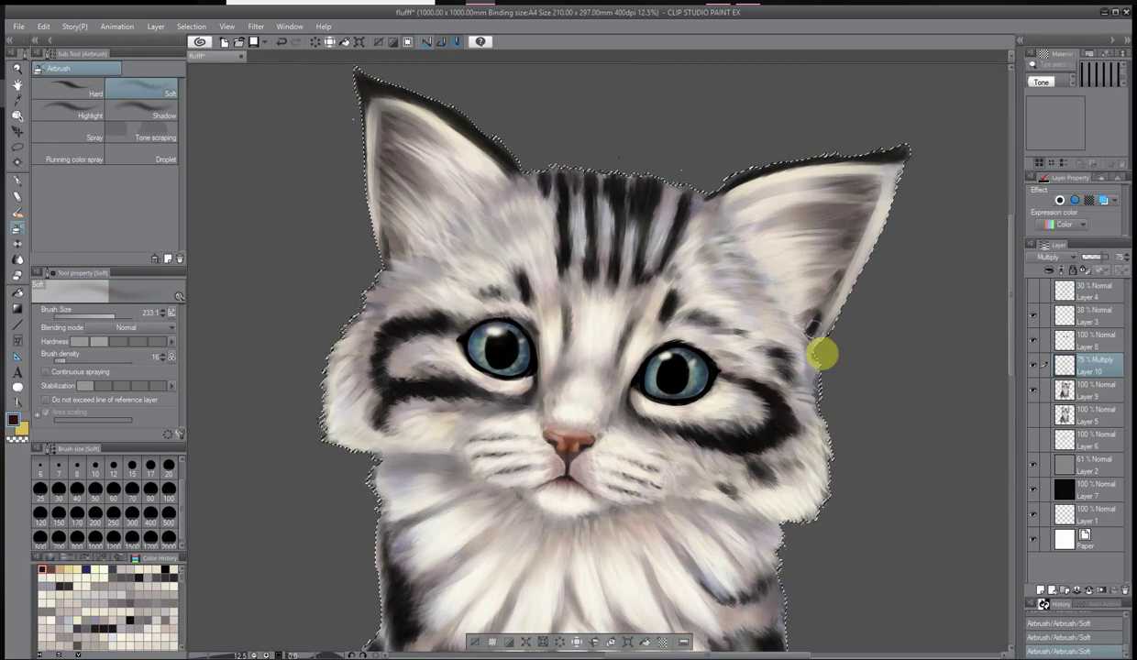
scroll(608, 543, "down", 2)
scroll(608, 542, "up", 1)
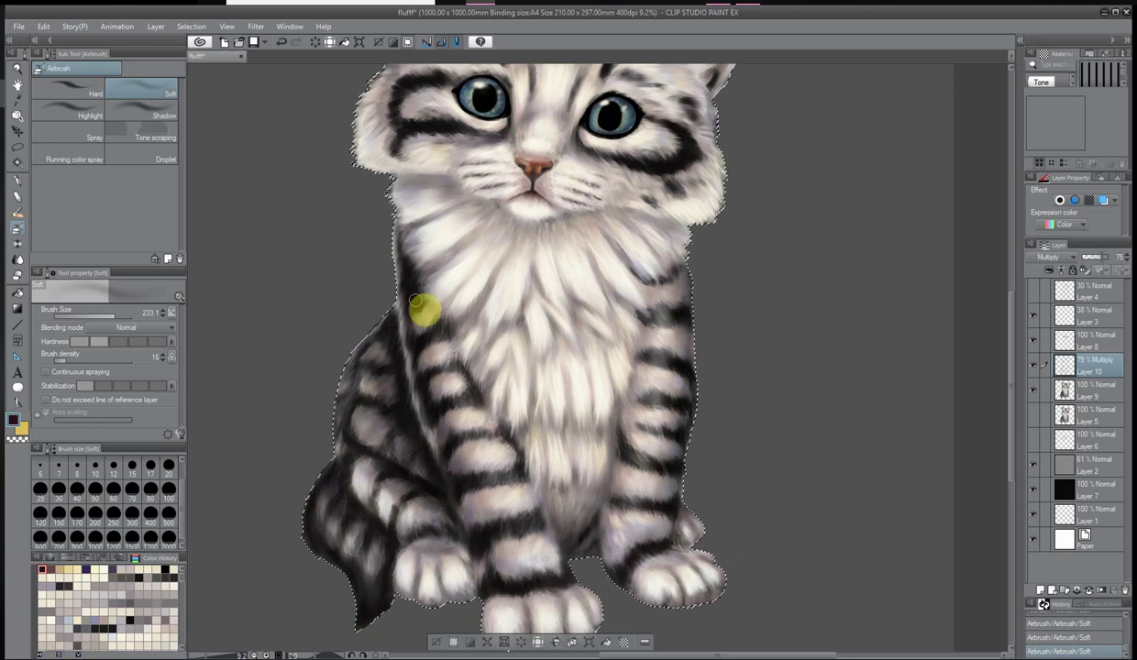
scroll(421, 307, "down", 2)
Adjust the Multiply layer's opacity, merge it down into Layer 9 and clear the selection
left_click(1095, 258)
right_click(1094, 371)
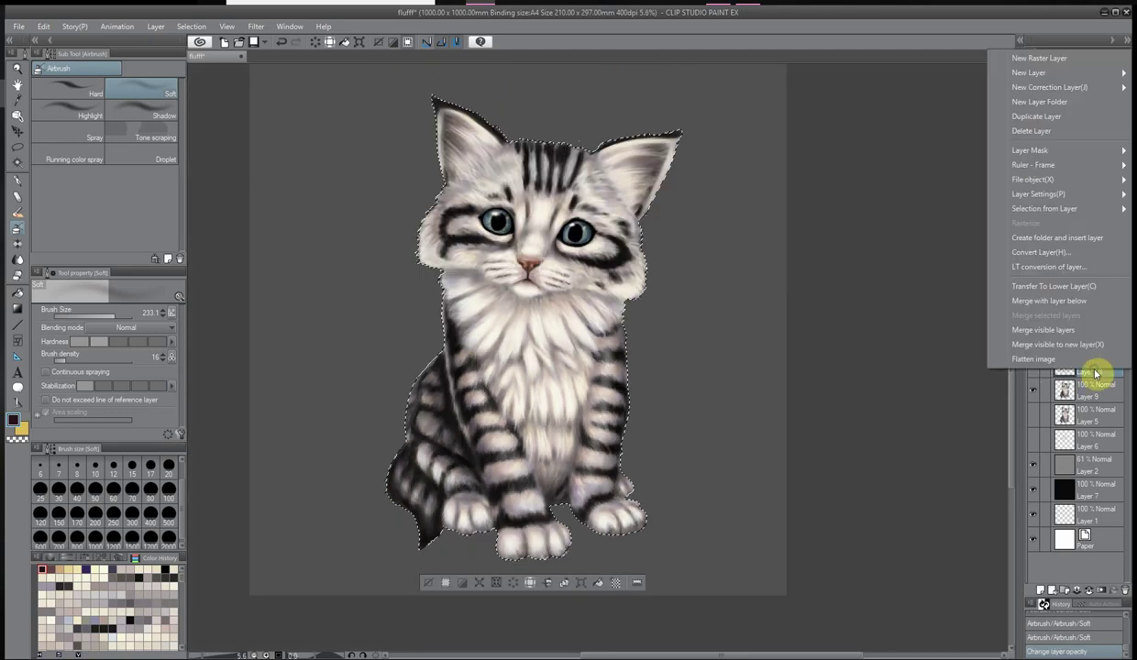
left_click(972, 458)
key("ctrl+e")
scroll(558, 242, "up", 3)
scroll(558, 241, "down", 1)
key("ctrl+d")
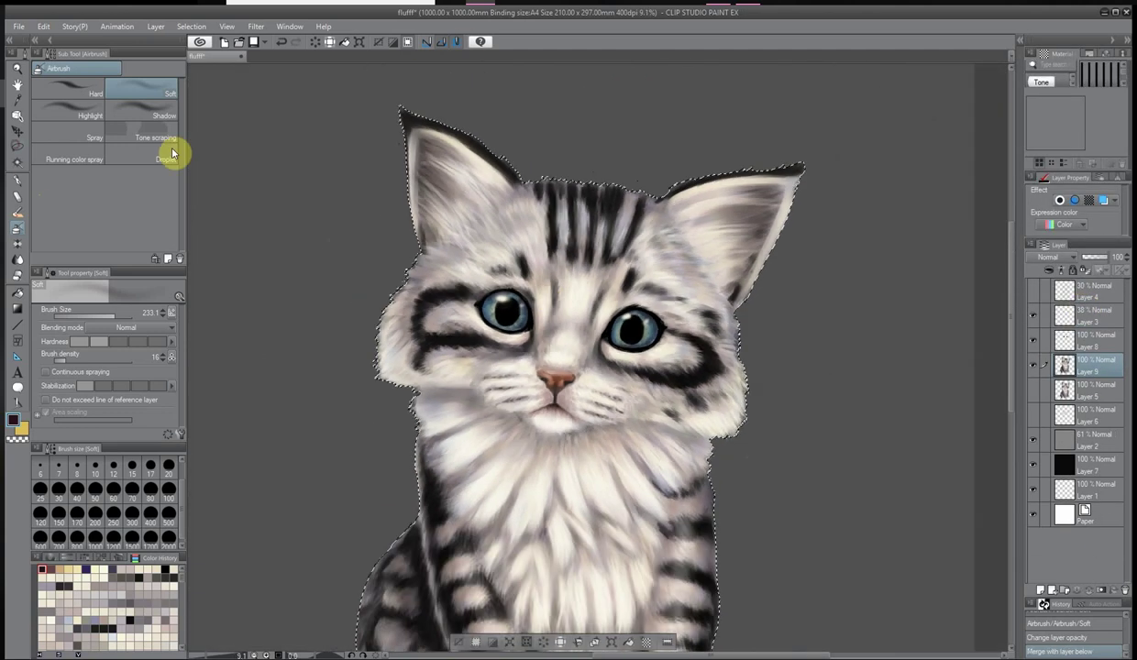
Mirror the canvas view and check the kitten's values by temporarily setting the layer's expression color to Gray
key("m")
scroll(597, 513, "down", 2)
scroll(954, 445, "down", 3)
scroll(932, 385, "up", 3)
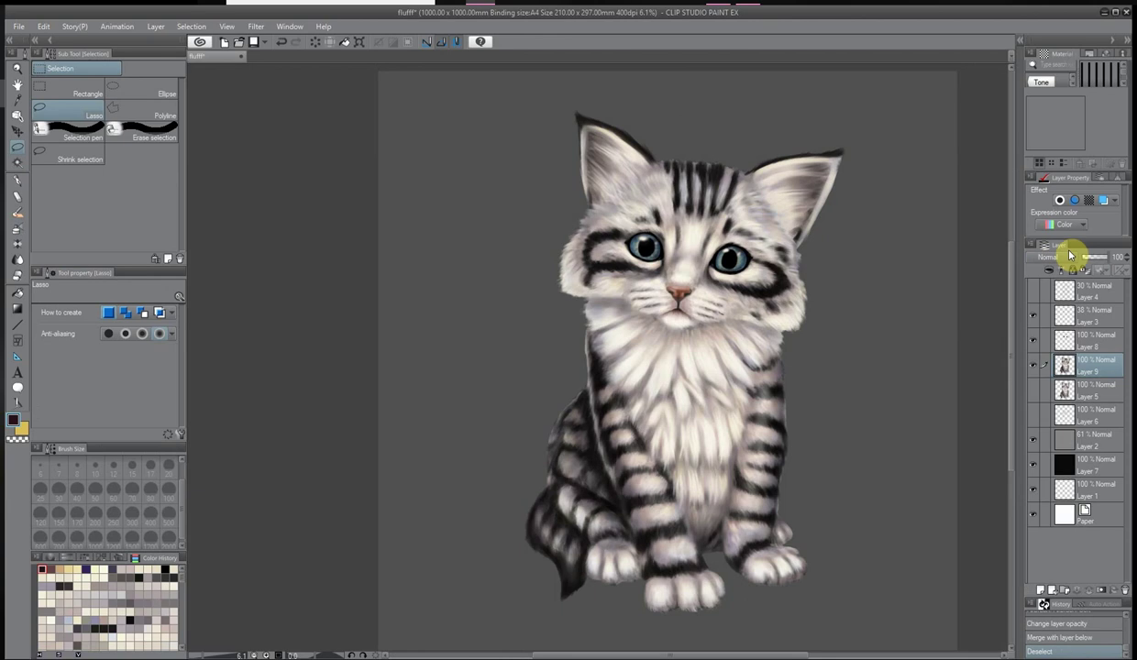
left_click(228, 28)
scroll(669, 261, "up", 3)
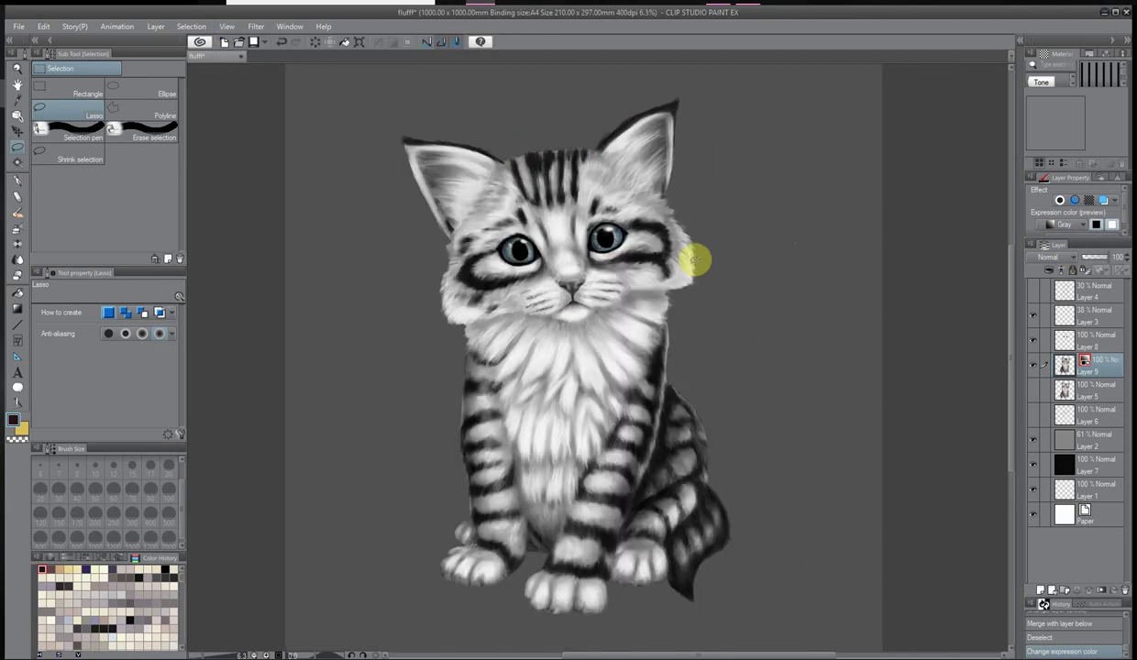
scroll(634, 270, "down", 2)
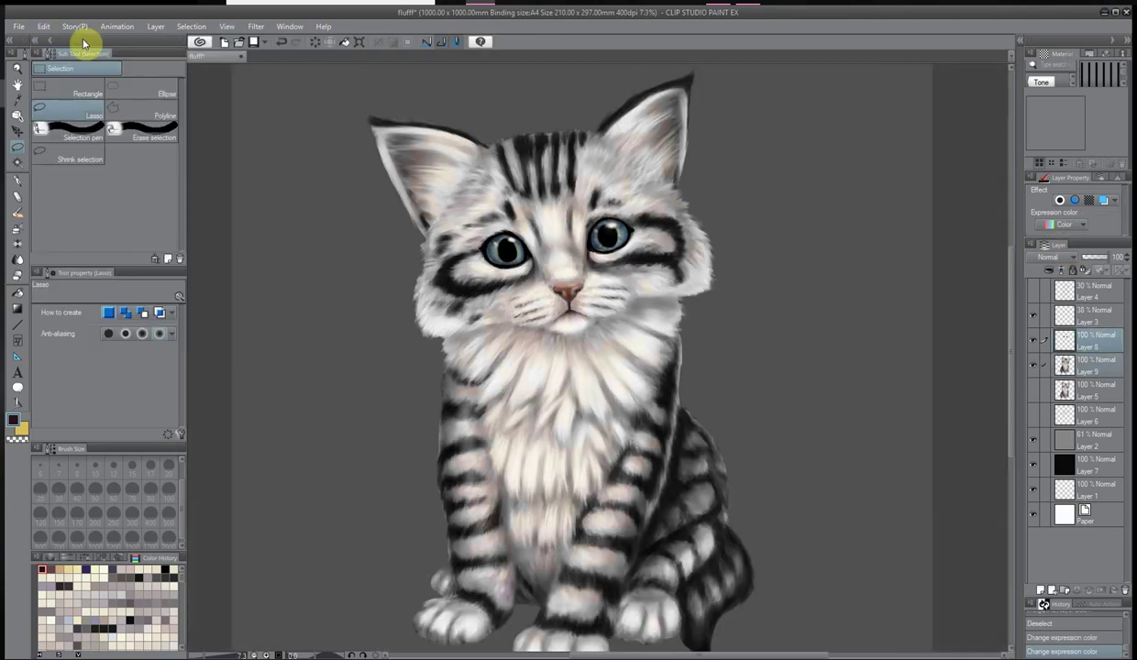
Duplicate Layer 9, lasso the kitten's head on the copy and include Layer 8 in the layer selection
right_click(1090, 366)
left_click(999, 91)
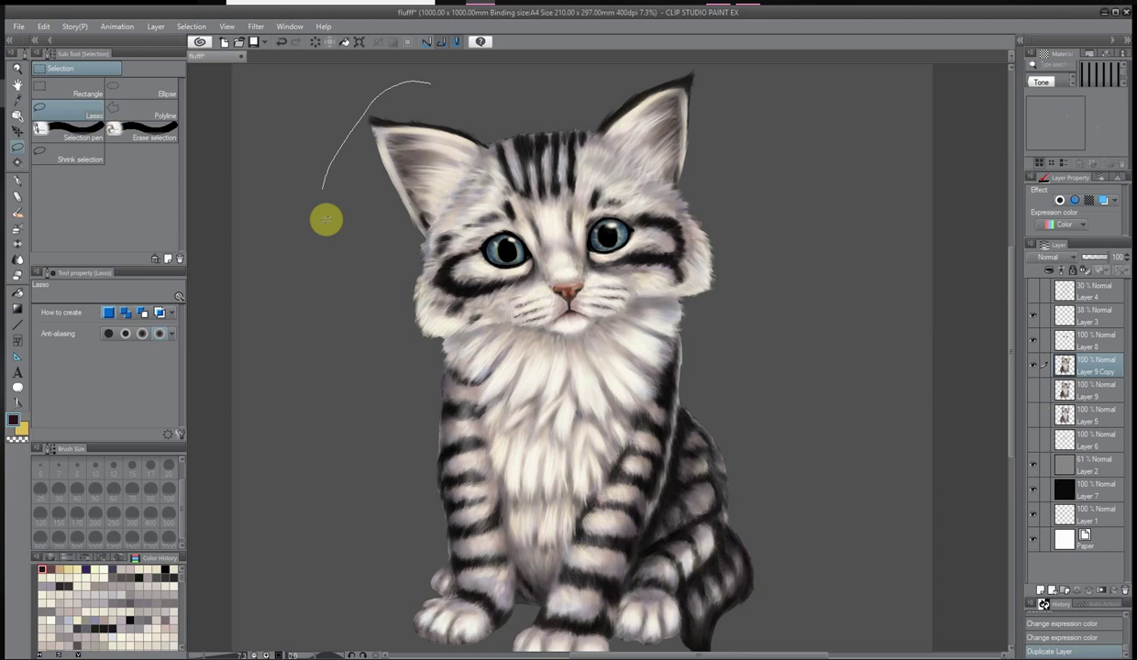
left_click_drag(327, 220, 761, 101)
left_click(1049, 340, "ctrl")
Start a mesh transformation on the selected head and shift mesh points beside the raised ear and cheek
left_click(43, 26)
left_click(275, 302)
scroll(589, 168, "up", 2)
left_click_drag(666, 158, 653, 165)
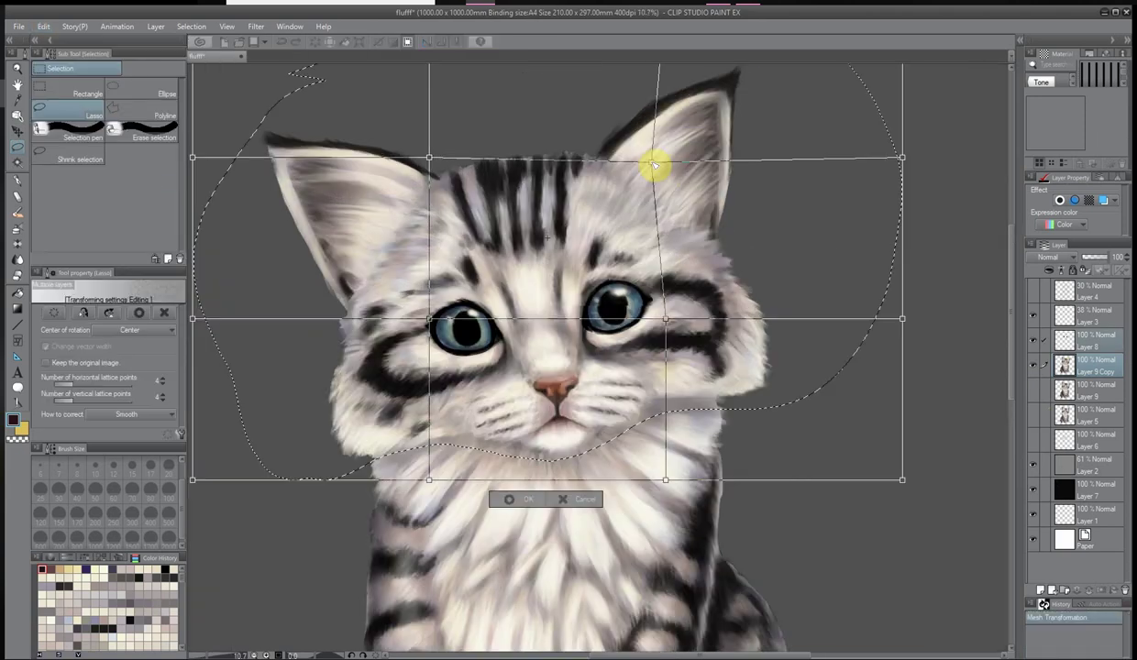
left_click_drag(906, 163, 897, 159)
left_click_drag(904, 480, 906, 477)
scroll(917, 316, "up", 1)
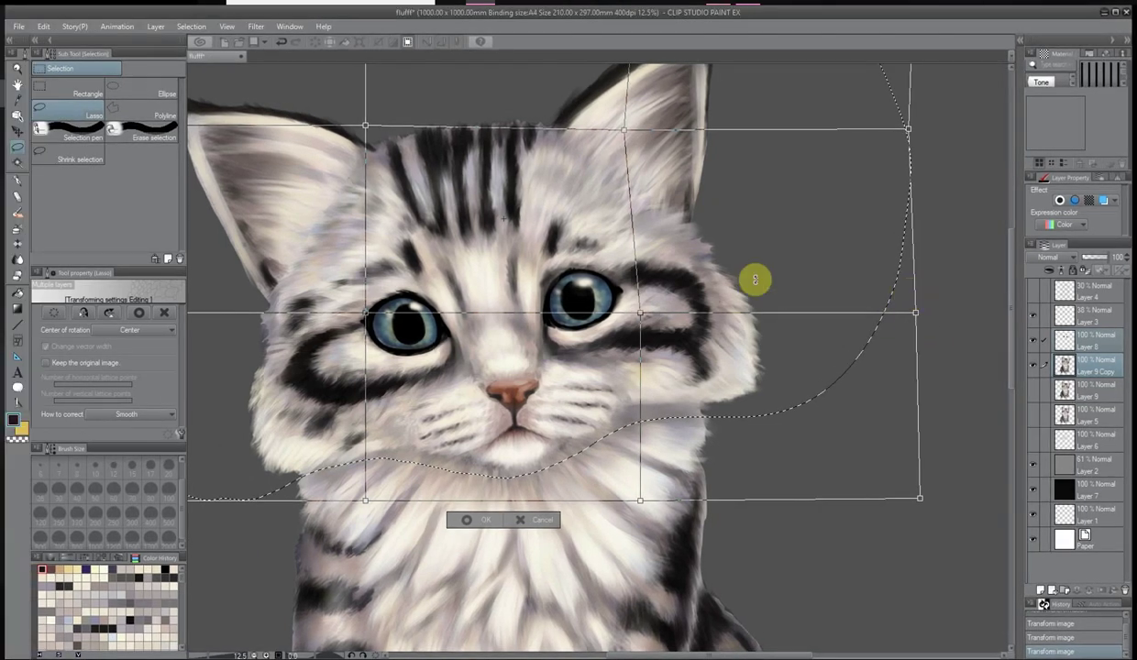
left_click_drag(754, 280, 700, 249)
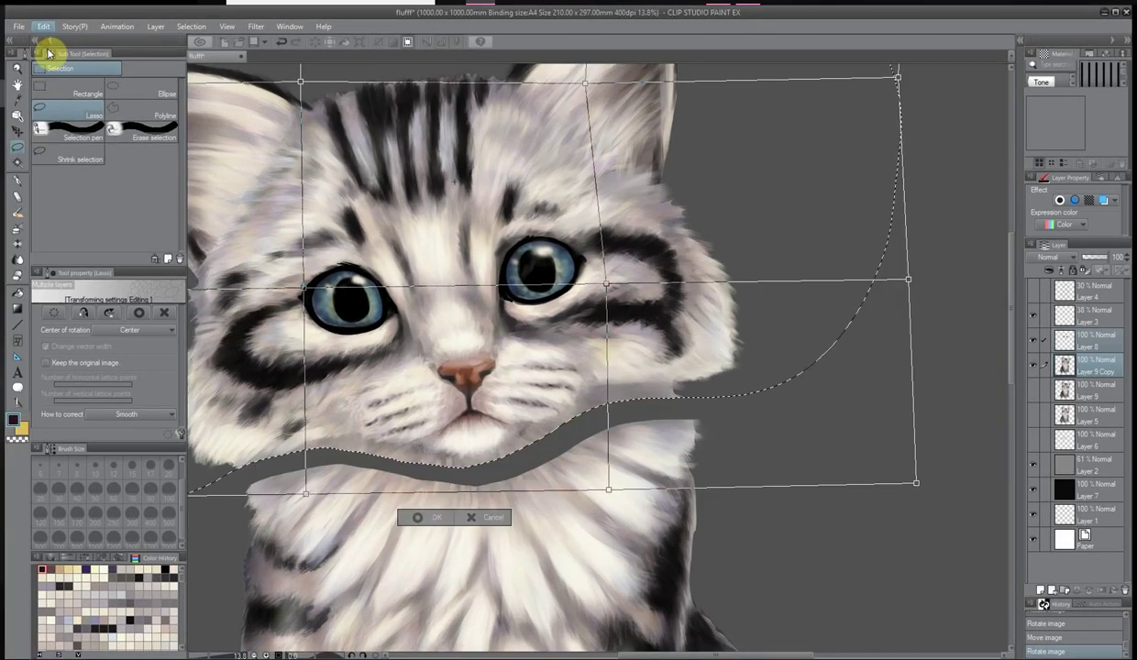
key("ctrl+z")
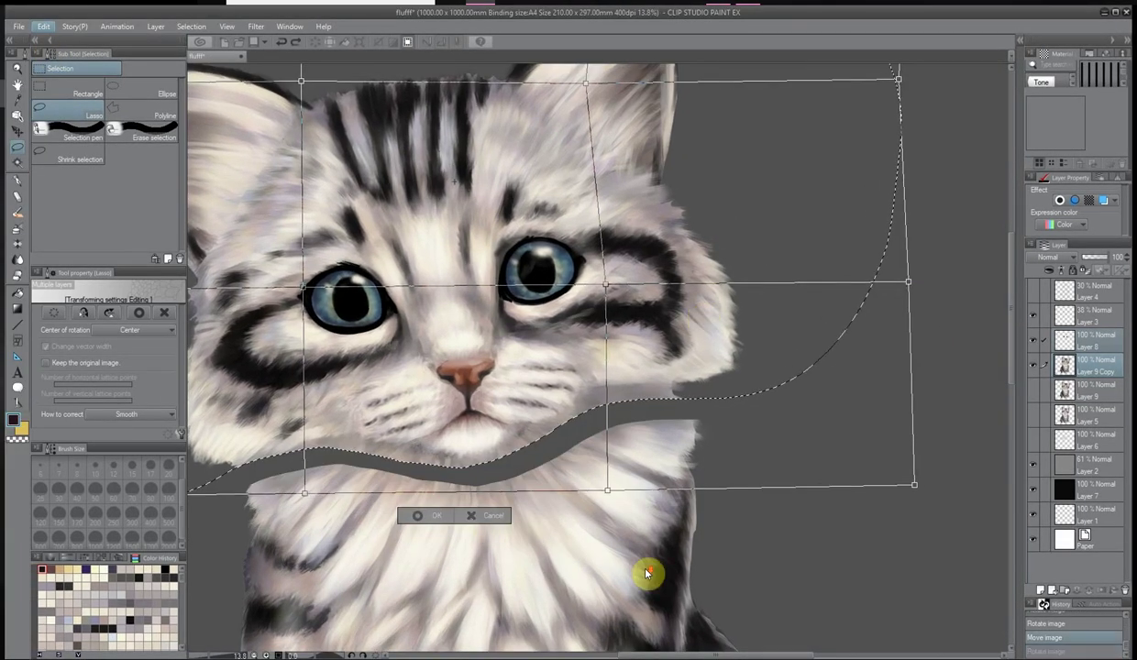
key("ctrl+z")
scroll(678, 615, "down", 2)
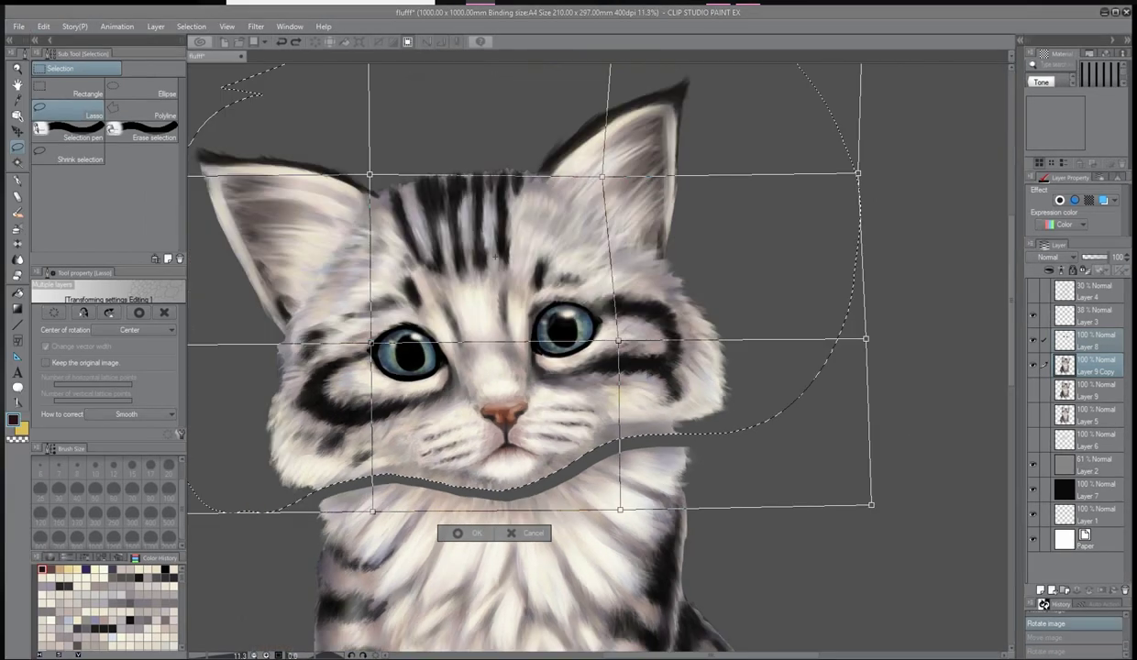
key("ctrl+z")
left_click(48, 28)
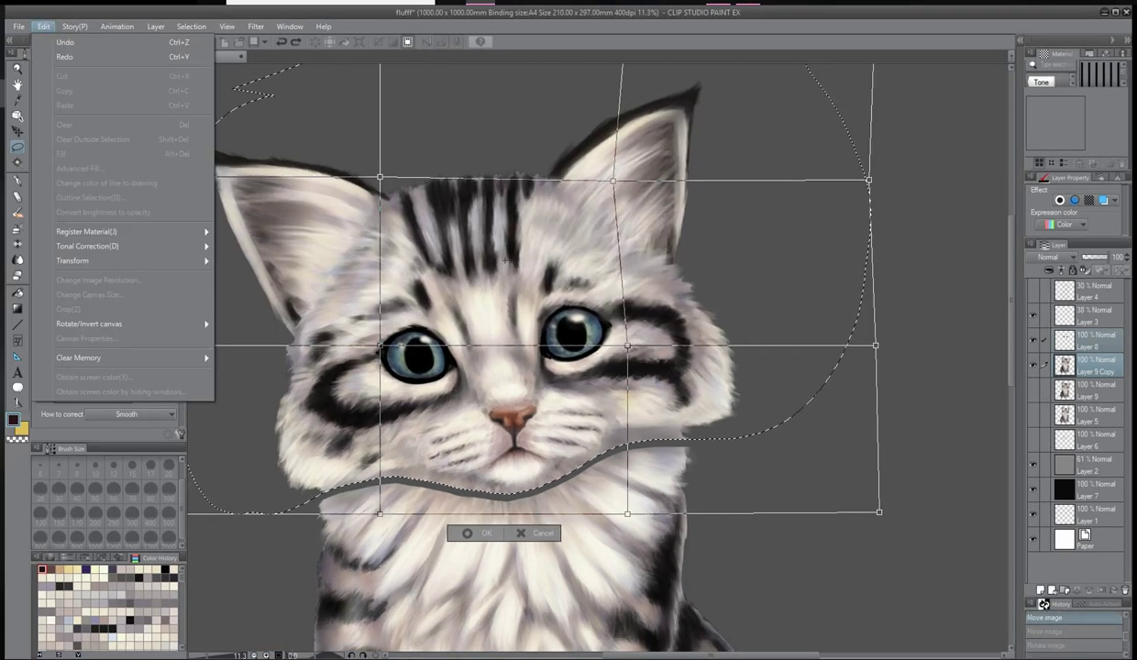
key("Escape")
Adjust the mesh points around the ears, cheeks and eyes to reshape the head, and apply the mesh transformation
left_click_drag(875, 353, 868, 352)
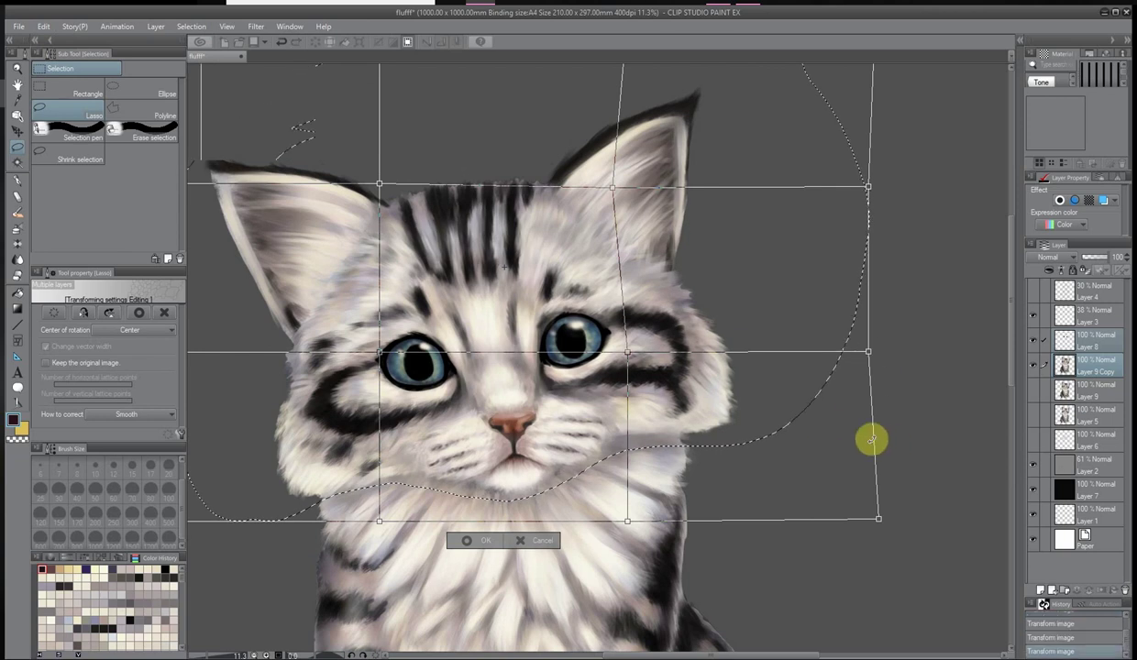
scroll(304, 238, "down", 1)
left_click_drag(303, 372, 295, 371)
left_click_drag(519, 222, 510, 231)
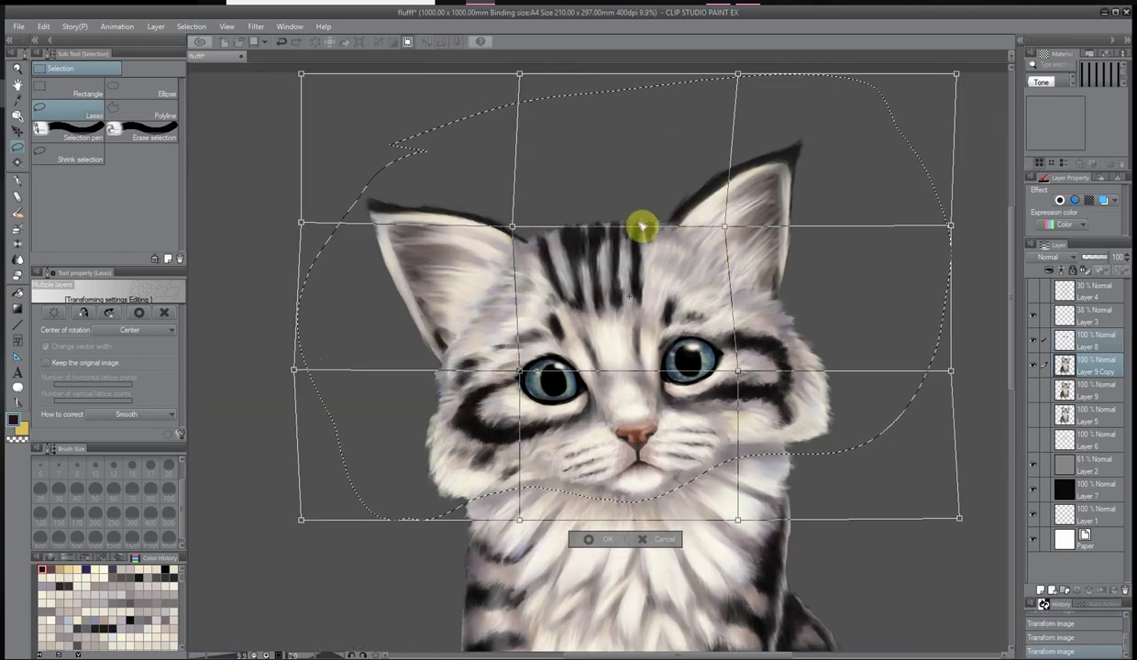
left_click_drag(724, 226, 726, 223)
left_click_drag(733, 371, 737, 367)
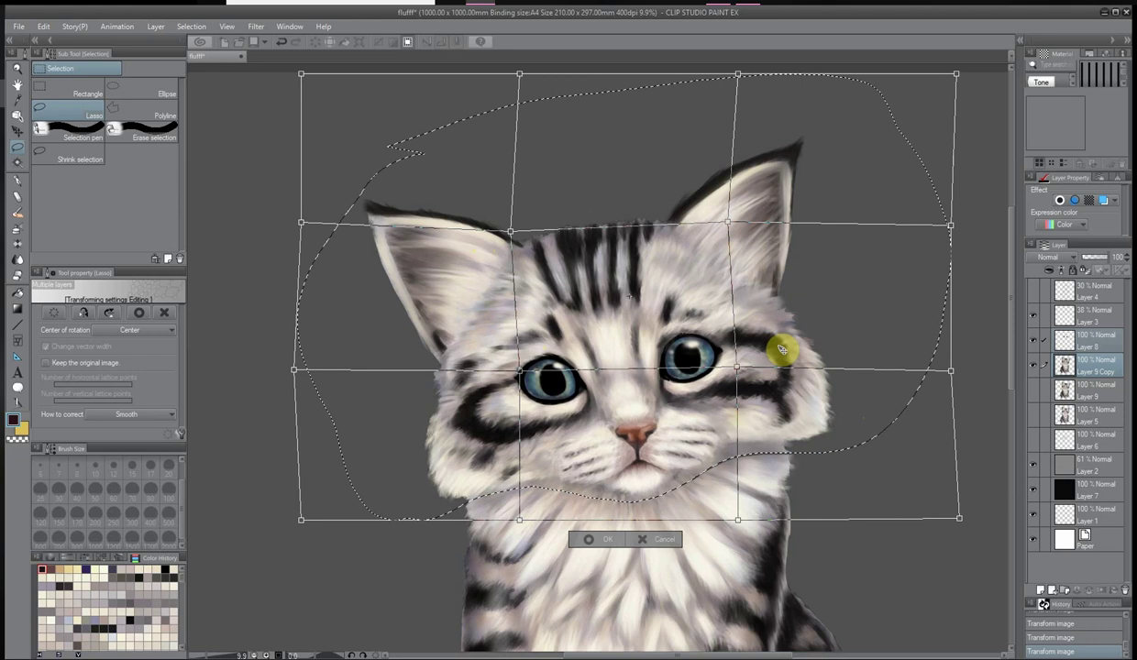
left_click(596, 536)
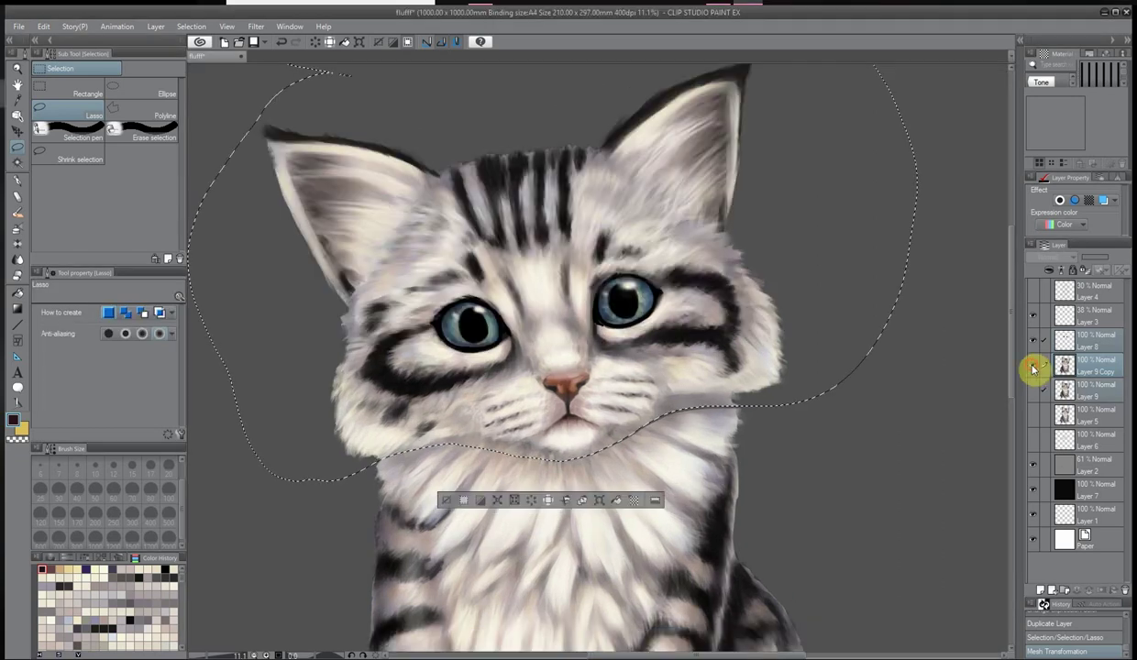
Replace the selection with a new lasso around the head and clear that area from Layer 9
key("ctrl+d")
scroll(665, 330, "up", 2)
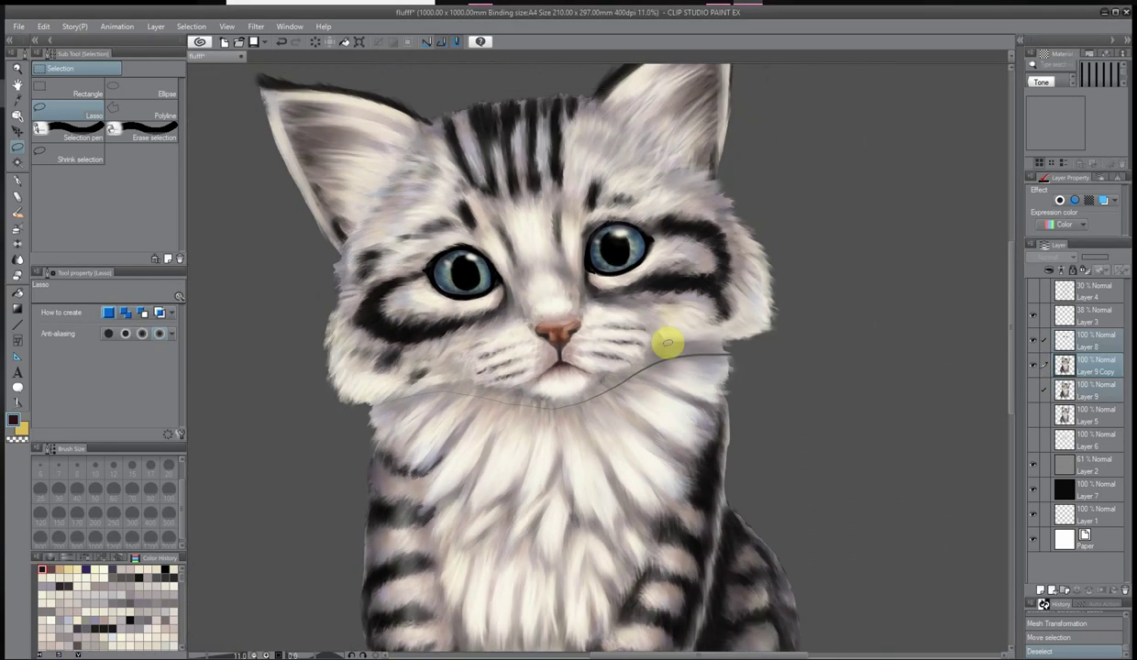
scroll(913, 317, "down", 4)
left_click_drag(587, 122, 589, 365)
left_click(1096, 390)
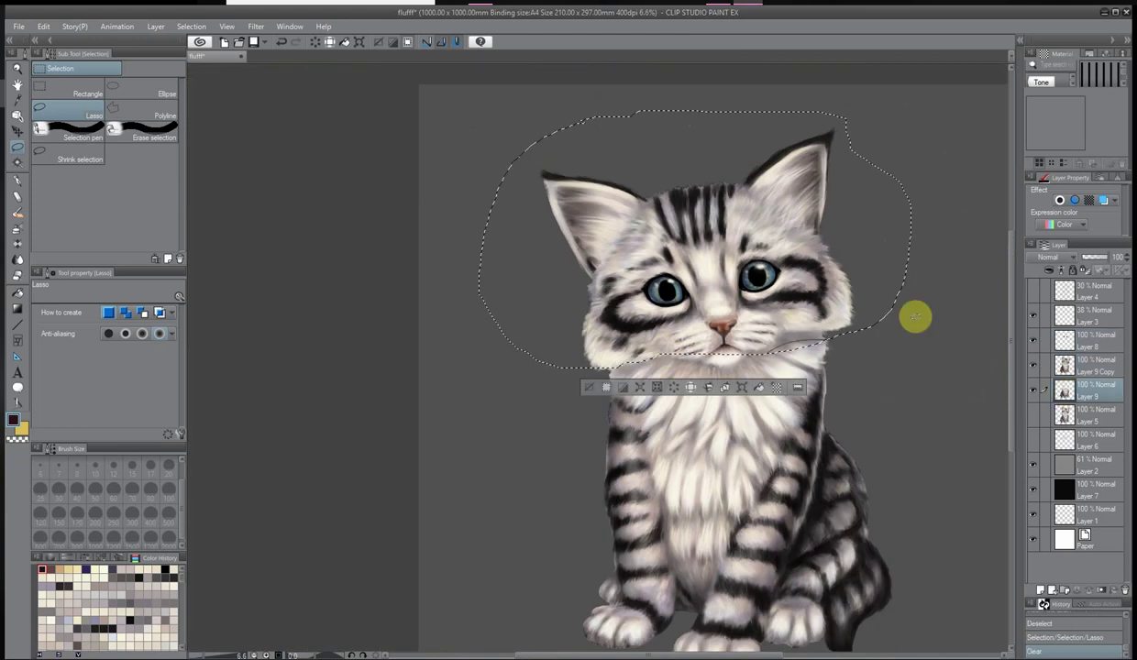
Lasso the remaining old head area down to the jawline on Layer 9, clear it and remove the selection
scroll(837, 223, "up", 3)
mouse_move(990, 74)
left_mouse_down()
mouse_move(546, 653)
mouse_move(894, 547)
mouse_move(880, 550)
left_mouse_up()
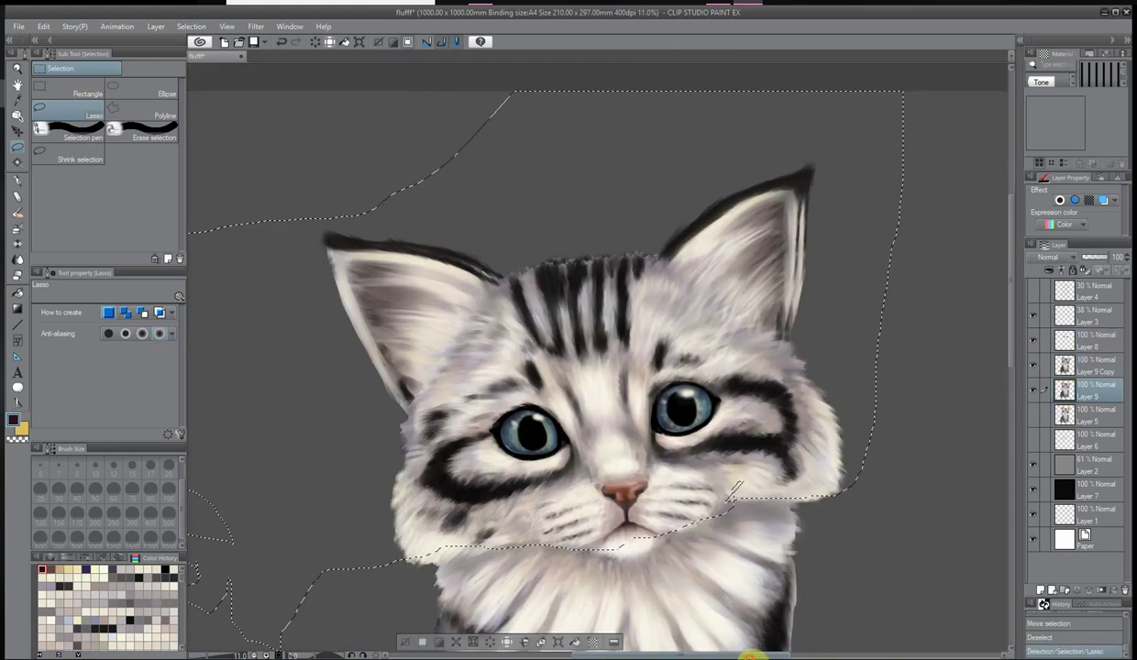
key("Delete")
key("ctrl+d")
mouse_move(563, 525)
left_mouse_down()
mouse_move(458, 267)
mouse_move(832, 380)
left_mouse_up()
scroll(509, 287, "down", 1)
scroll(509, 287, "down", 3)
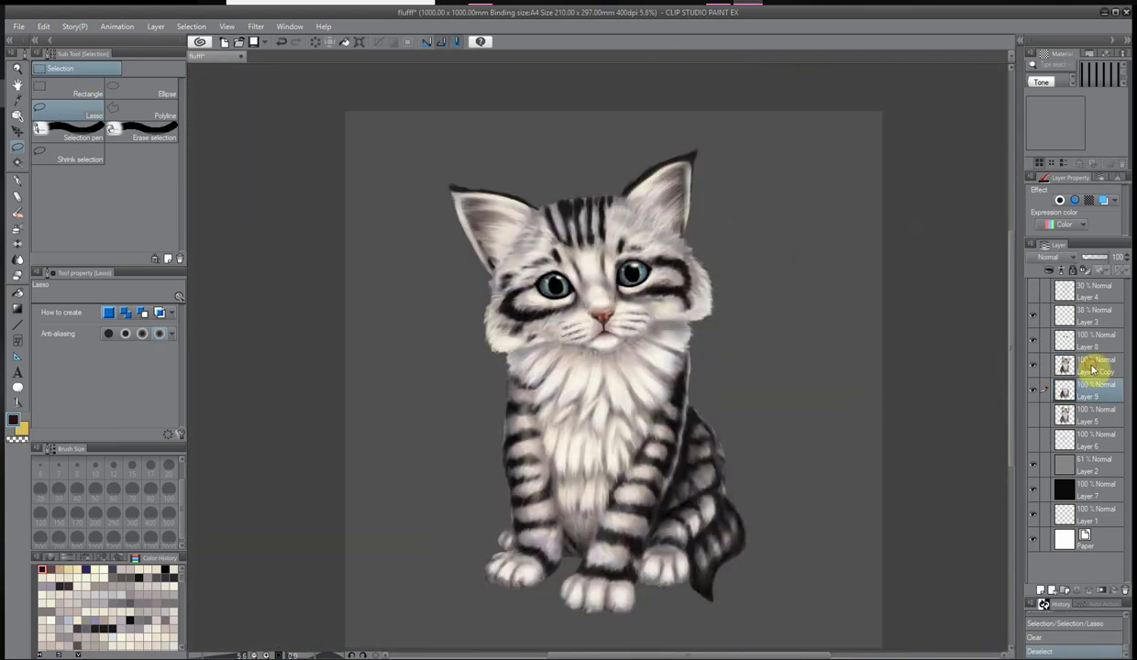
Merge the reshaped head copy into Layer 9 and flip the canvas view horizontally
left_click(191, 26)
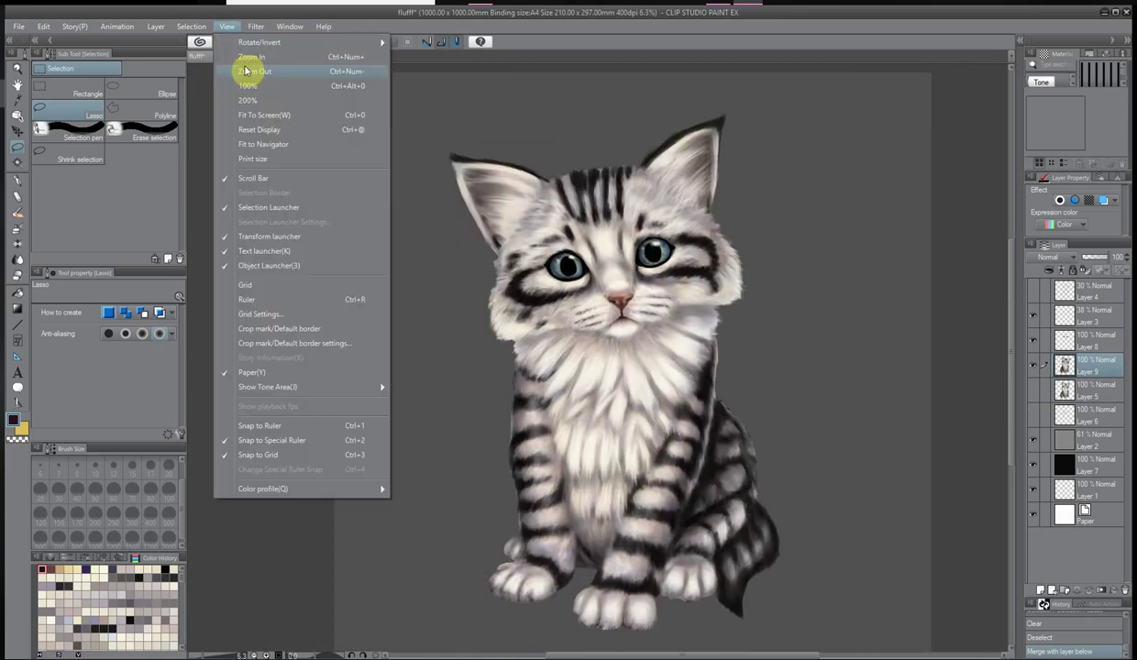
key("ctrl+e")
scroll(463, 468, "up", 4)
scroll(463, 468, "down", 4)
Preview Layer 9 with the Gray expression color to check its values, and return it to Color
left_click(1063, 224)
left_click(1075, 239)
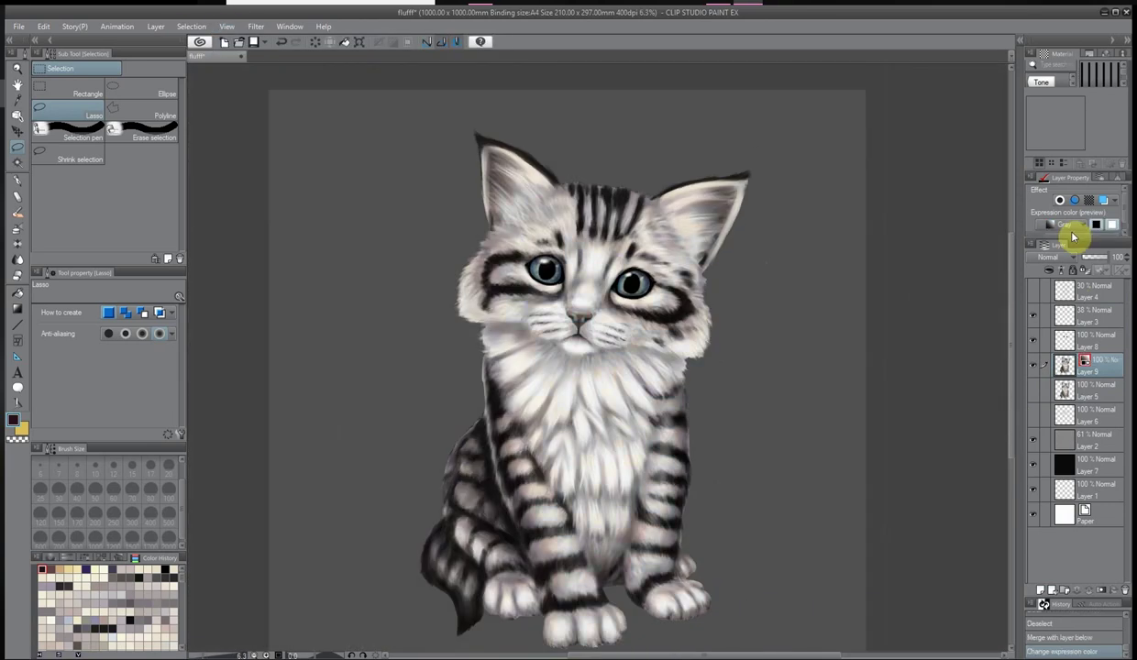
left_click(1063, 224)
left_click(1050, 235)
scroll(325, 368, "up", 3)
scroll(307, 112, "up", 2)
scroll(307, 112, "down", 2)
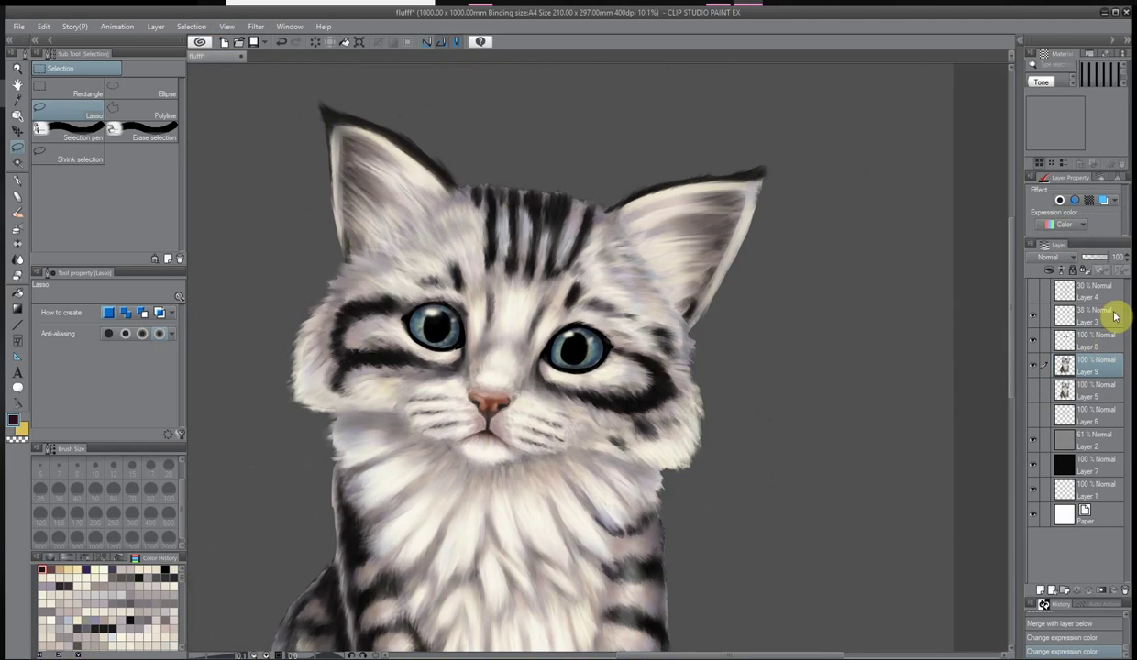
Add a raster layer above Layer 3 and paint fine white whiskers with the Oil paint brush at size 15
key("ctrl+shift+n")
key("b")
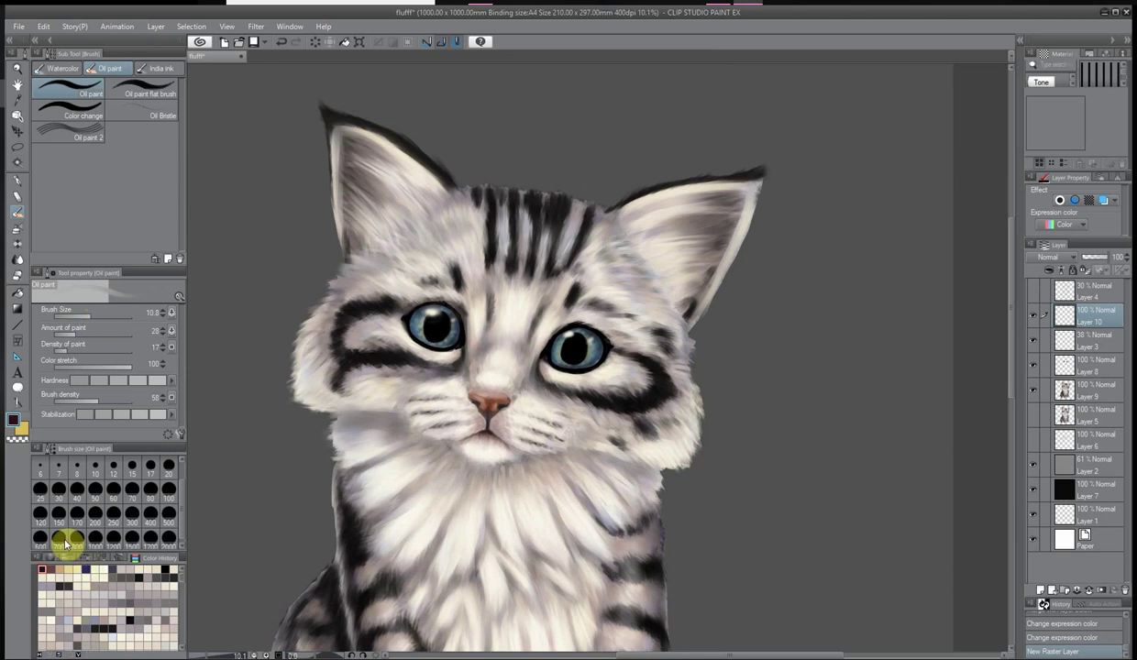
key("x")
left_click_drag(454, 423, 472, 431)
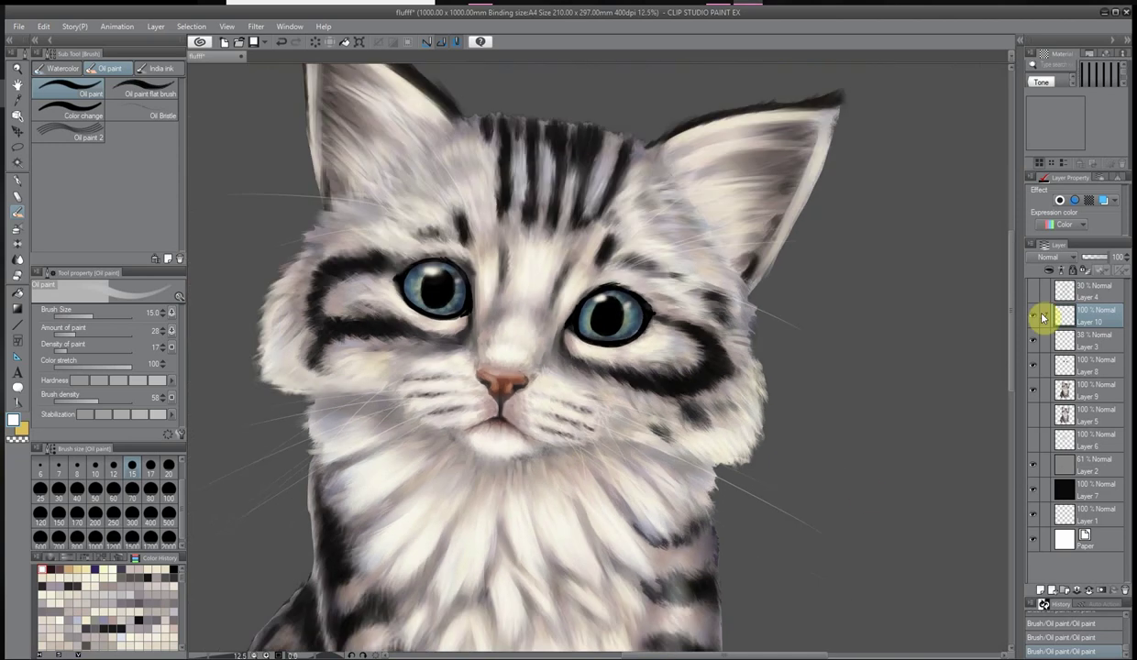
Set the whisker layer's opacity to 96% and soften the whiskers with the Soft eraser
scroll(455, 479, "down", 1)
left_click(1108, 256)
scroll(477, 367, "up", 1)
left_click(18, 274)
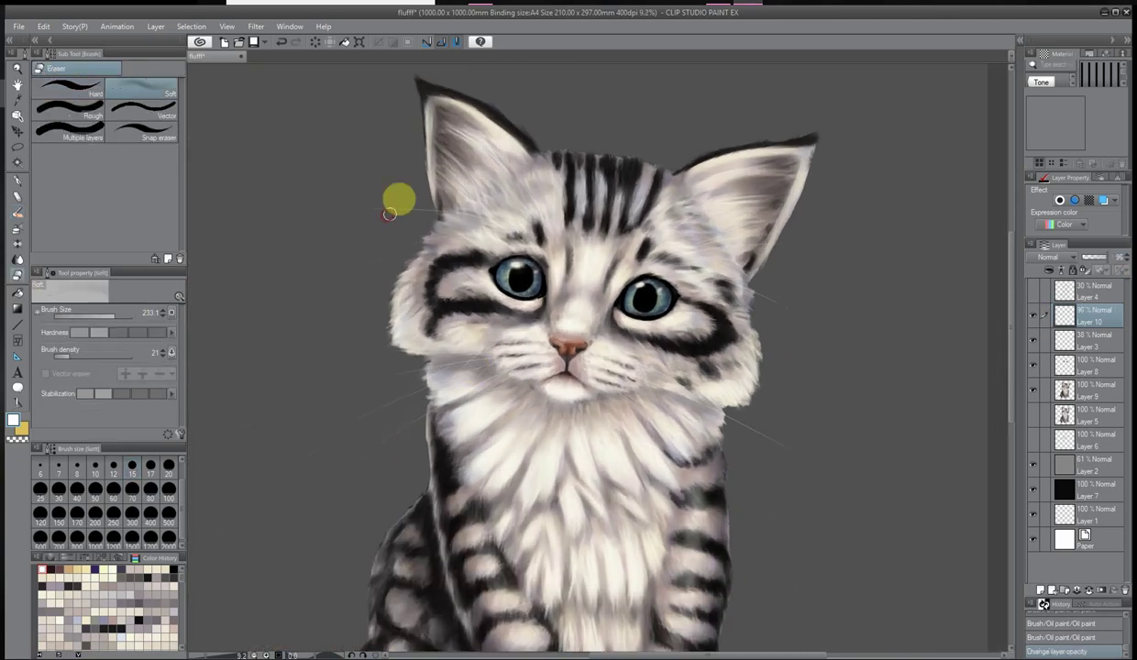
scroll(307, 254, "up", 3)
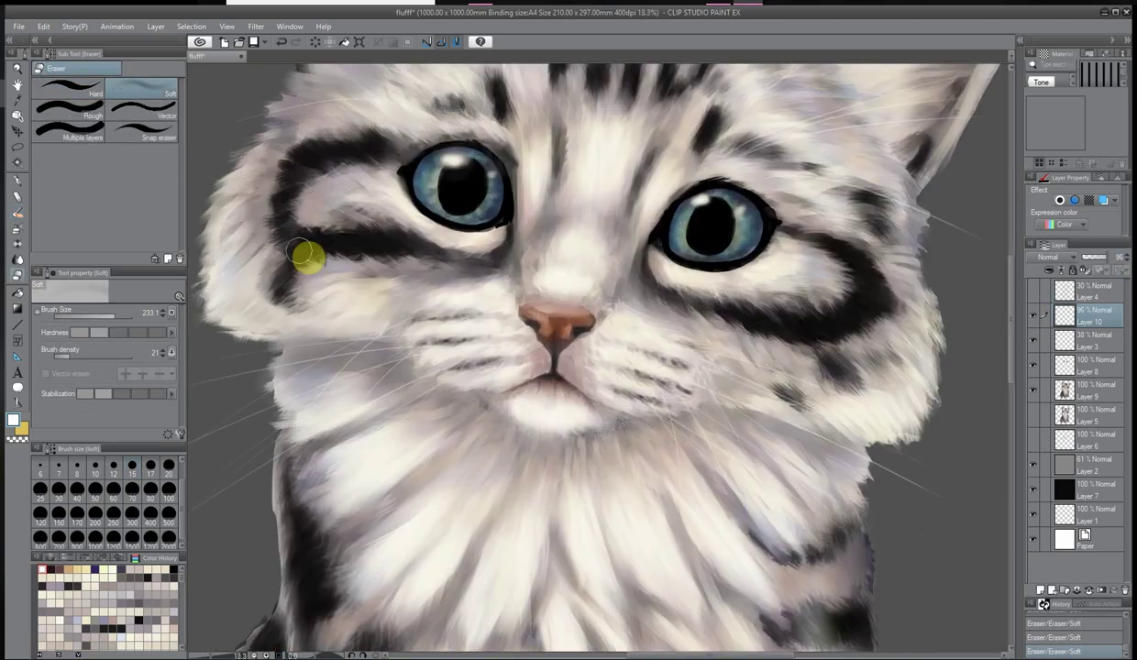
Add a raster layer above Layer 9 and start painting fine light hairs in the ear with the Oil paint brush
scroll(375, 198, "down", 2)
left_click(1036, 396)
key("ctrl+shift+n")
key("b")
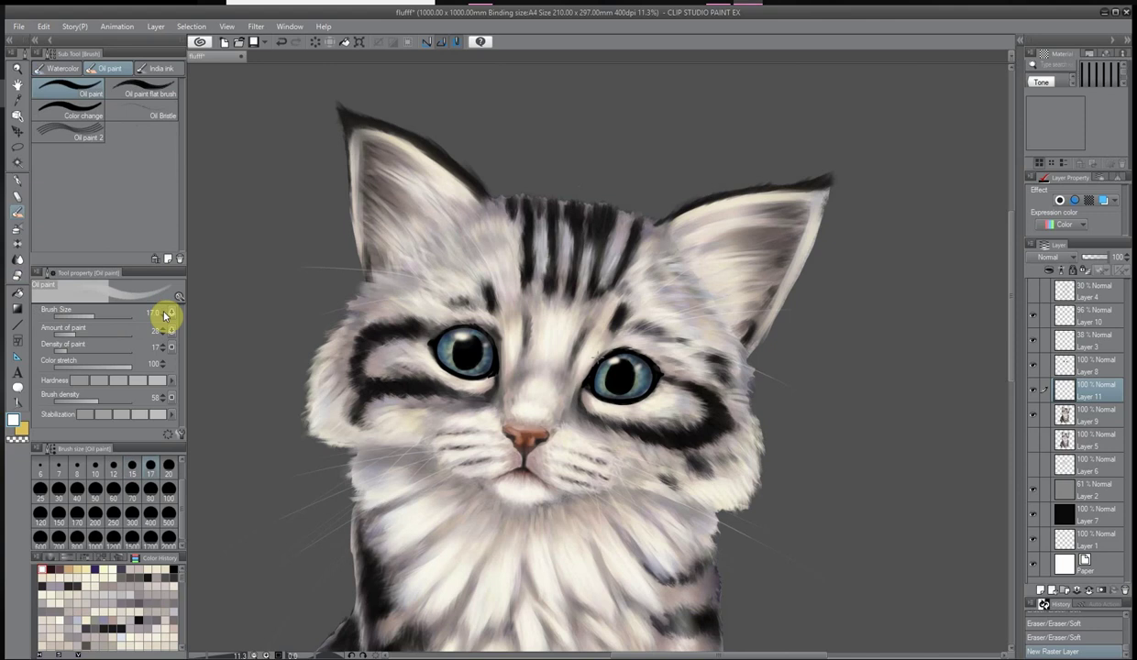
scroll(871, 101, "up", 2)
left_click_drag(626, 387, 620, 392)
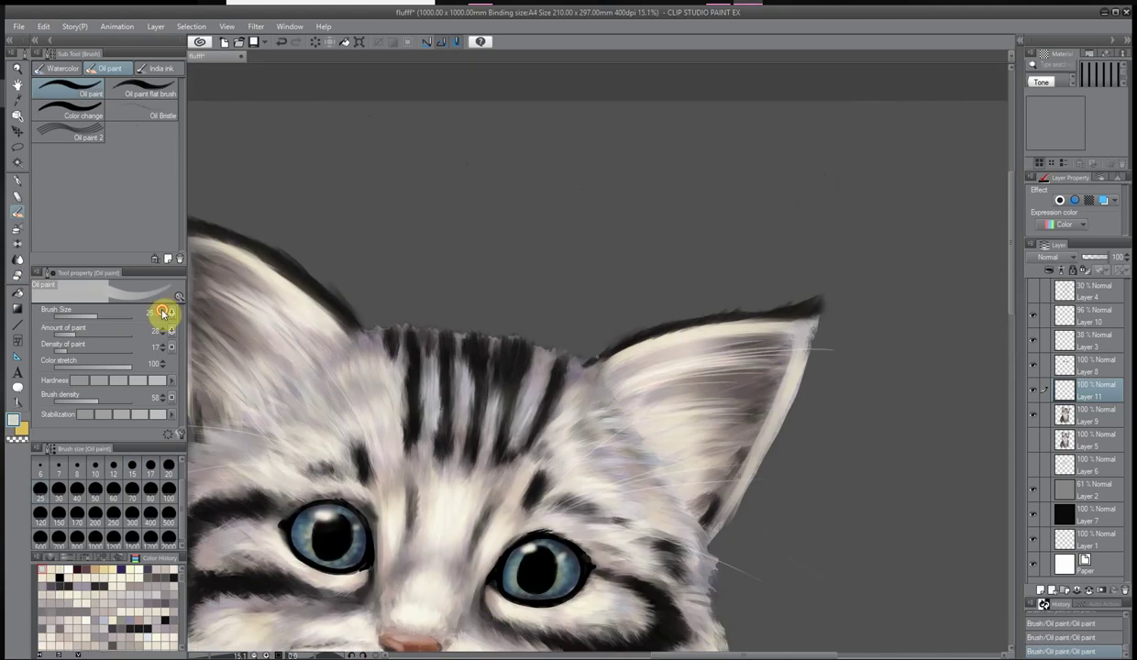
Paint more light hairs inside both ears with the Oil paint 2 and Oil paint brushes, and set Layer 11's opacity to 55%
scroll(648, 432, "up", 1)
scroll(414, 436, "left", 3)
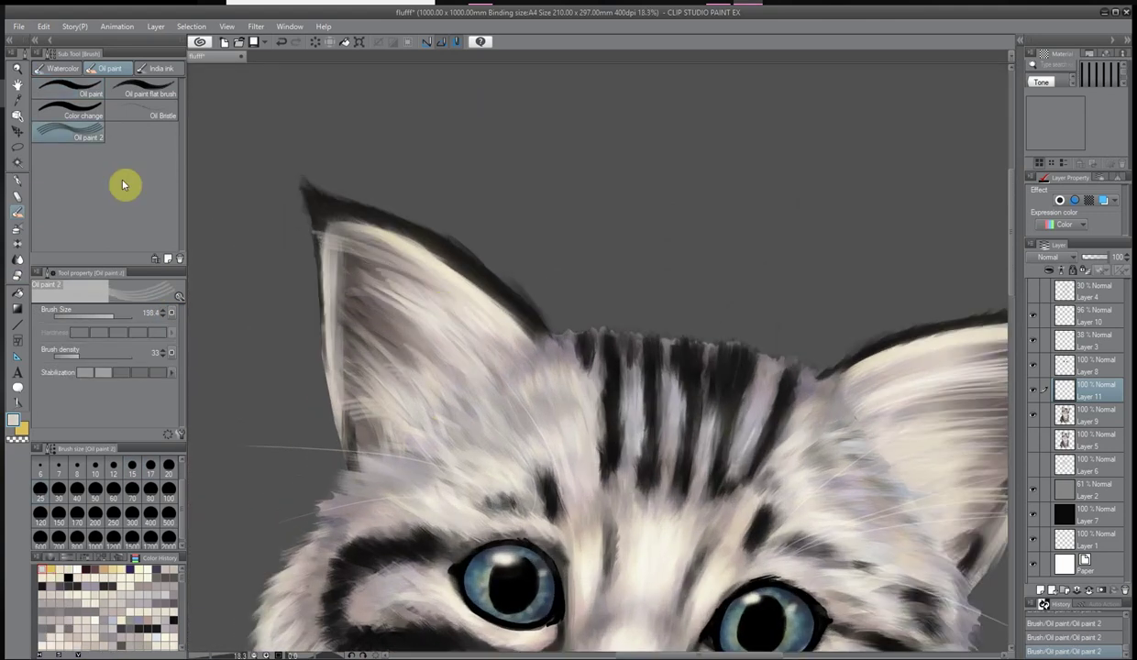
scroll(1011, 338, "down", 2)
scroll(690, 196, "up", 2)
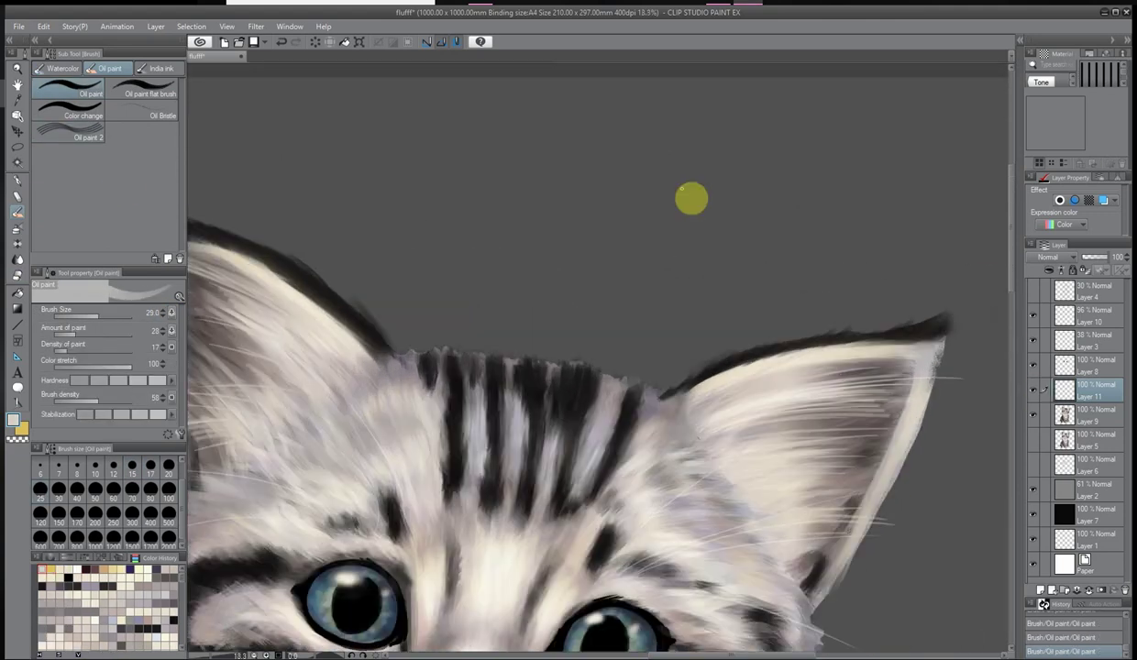
scroll(326, 423, "left", 2)
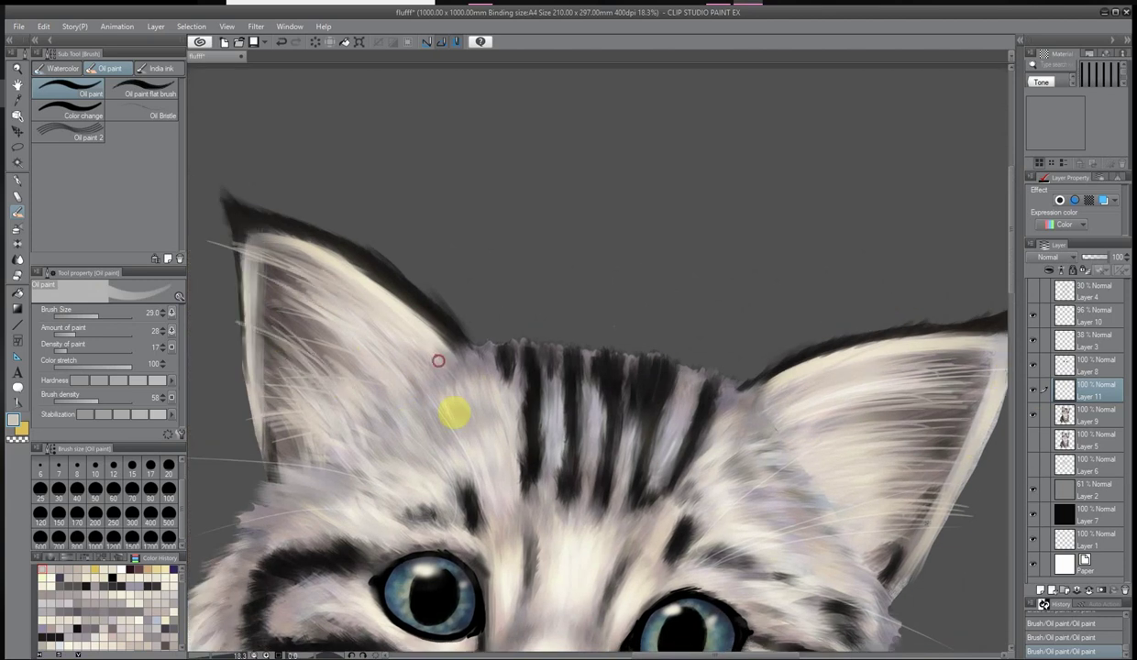
scroll(438, 361, "down", 3)
scroll(790, 371, "up", 2)
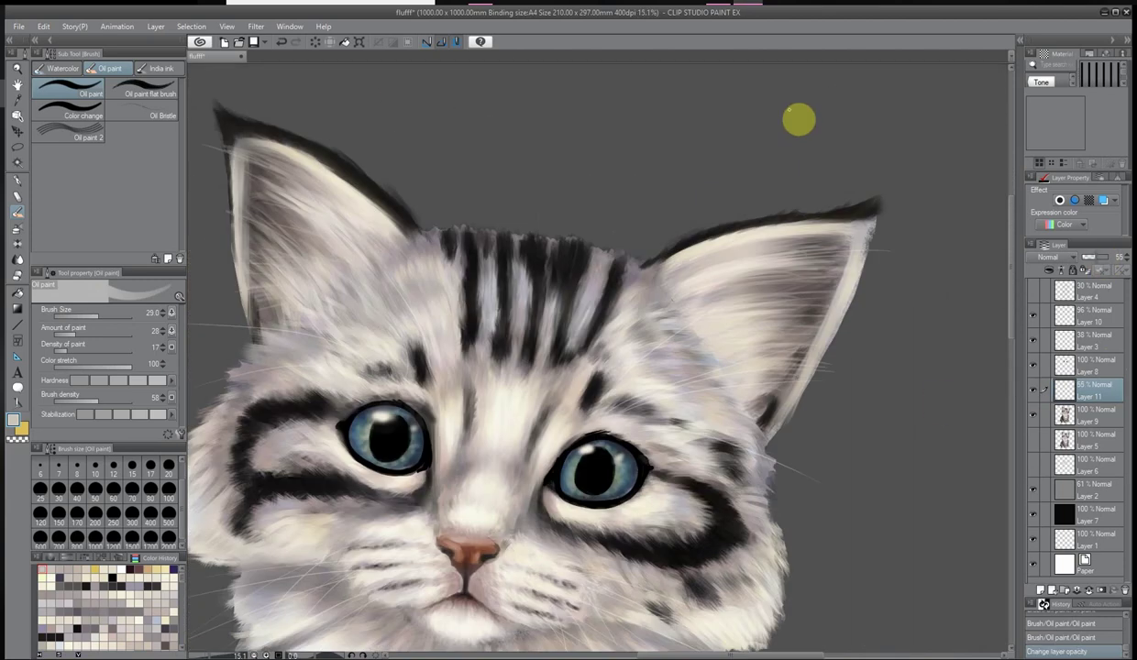
Add off-white hairs around the ears with the Oil paint brush at size 30, and set Layer 11's opacity to 61%
left_click(172, 313)
left_click(765, 267)
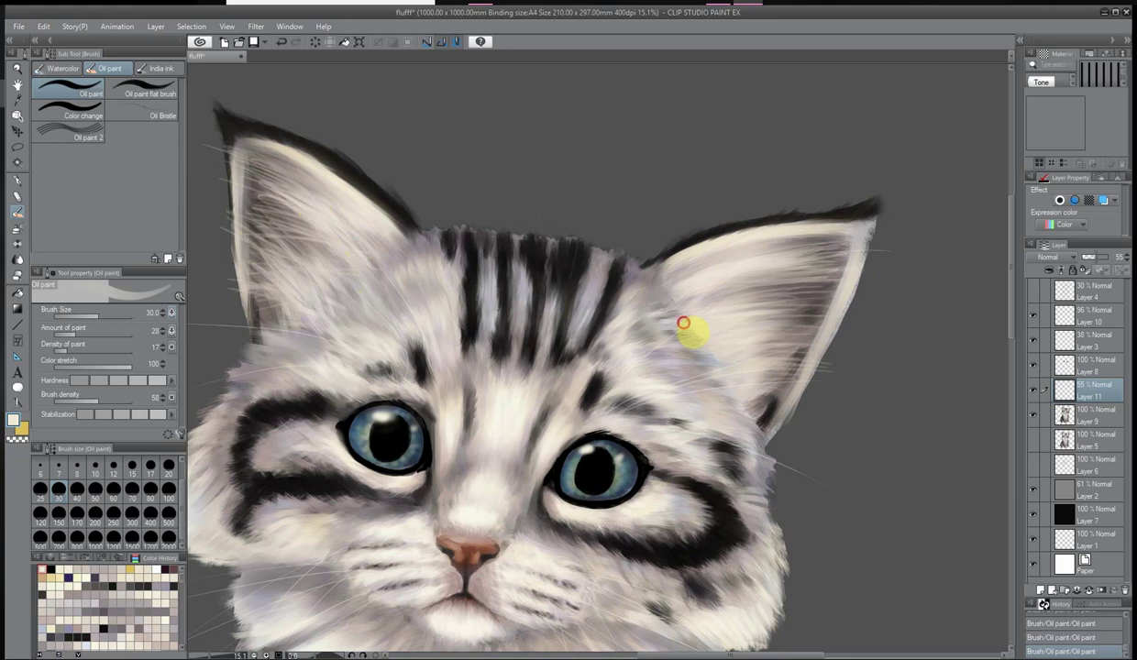
scroll(857, 259, "up", 1)
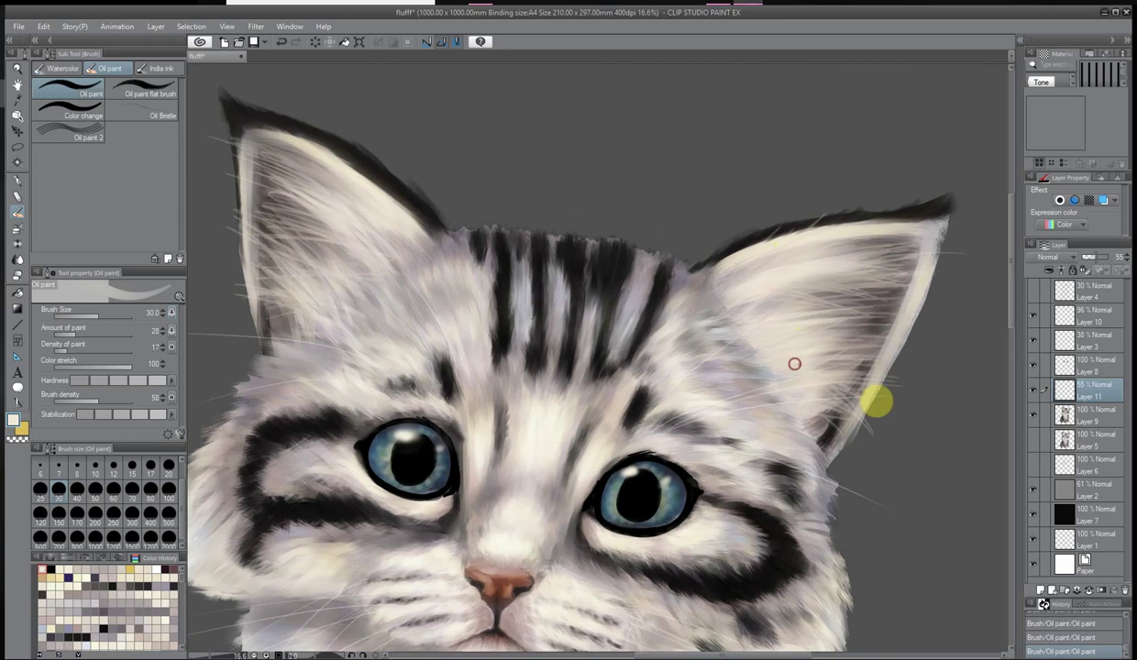
scroll(875, 401, "down", 2)
left_click(1111, 261)
left_click(1127, 256)
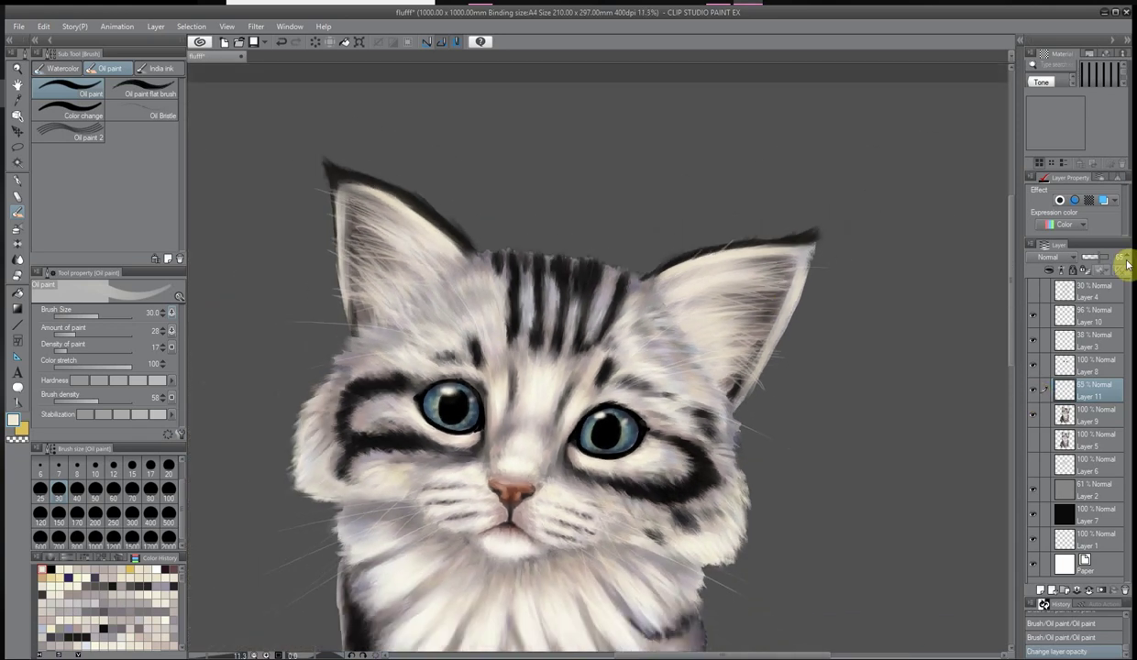
scroll(736, 259, "down", 2)
scroll(736, 259, "up", 3)
scroll(716, 302, "down", 1)
scroll(716, 303, "down", 1)
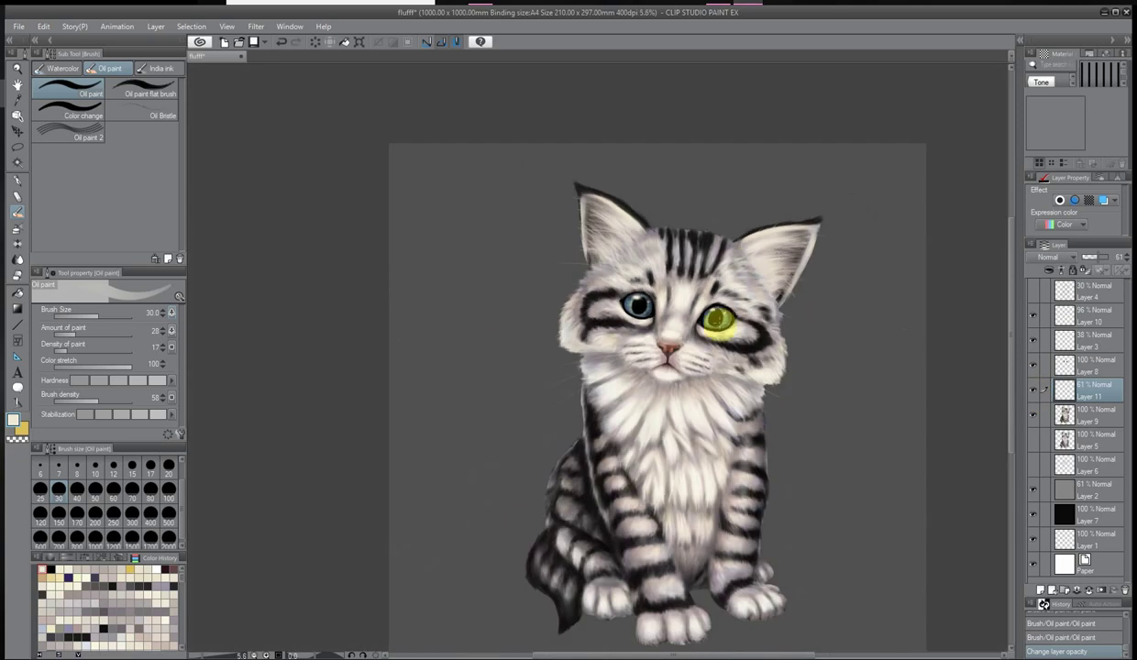
Add a raster layer above Layer 8, airbrush soft white highlights on the eyes at size 90, and set the layer's opacity to 86%
scroll(720, 302, "up", 5)
key("ctrl+shift+n")
left_click(792, 130)
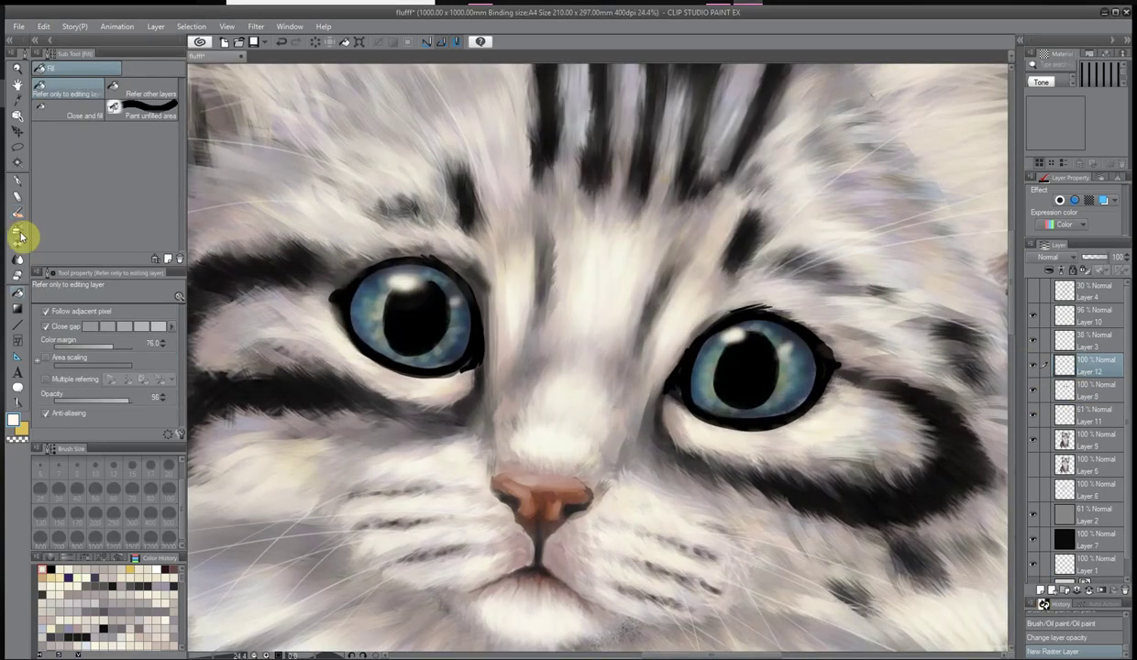
left_click(18, 230)
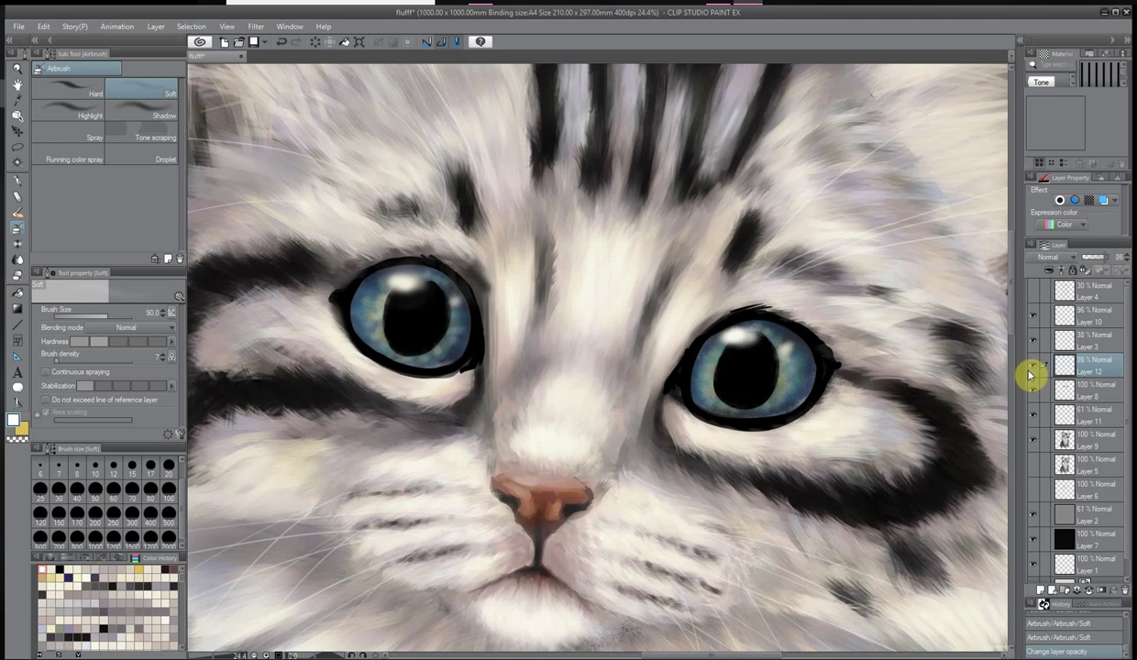
scroll(736, 203, "down", 2)
scroll(921, 406, "up", 4)
Choose a muted brownish grey and airbrush subtle soft shading around the eyes on Layer 12
left_click(12, 420)
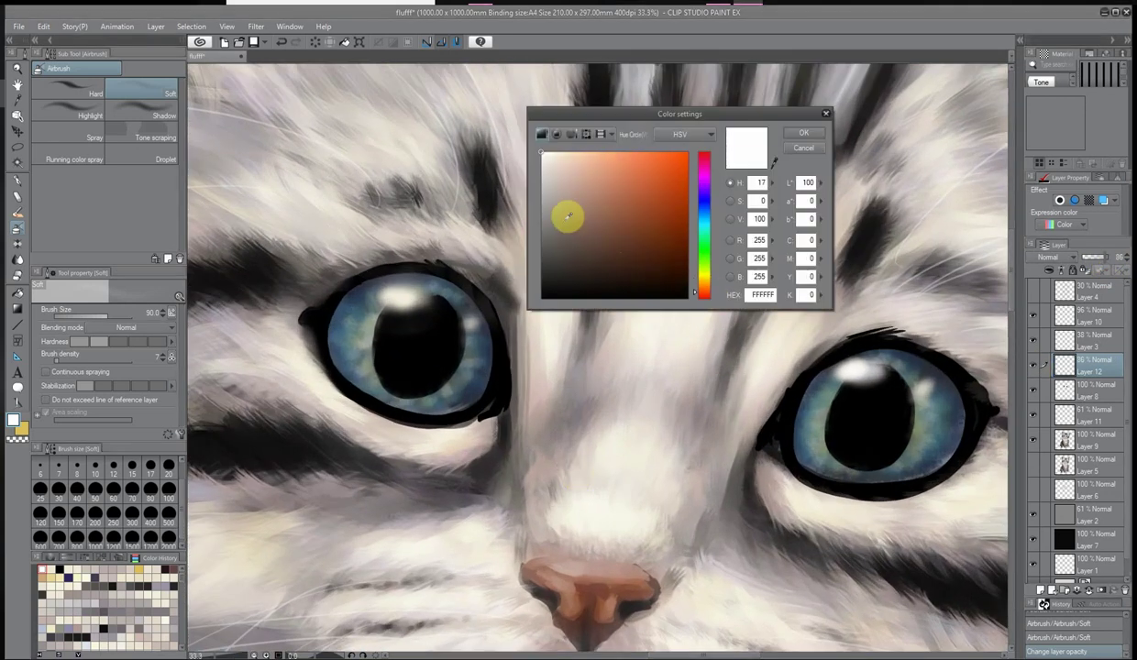
left_click(568, 216)
key("Return")
scroll(647, 328, "down", 1)
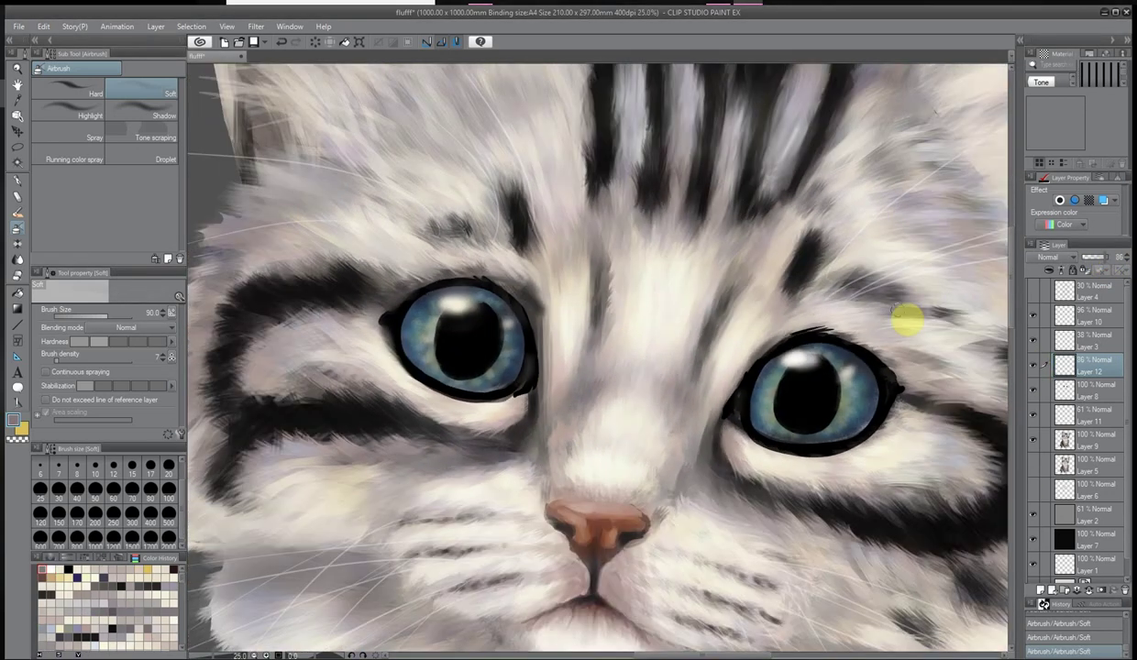
Choose a near-black color and airbrush soft dark shading along the edges of both eyes
scroll(605, 294, "up", 2)
left_click(706, 183)
key("Return")
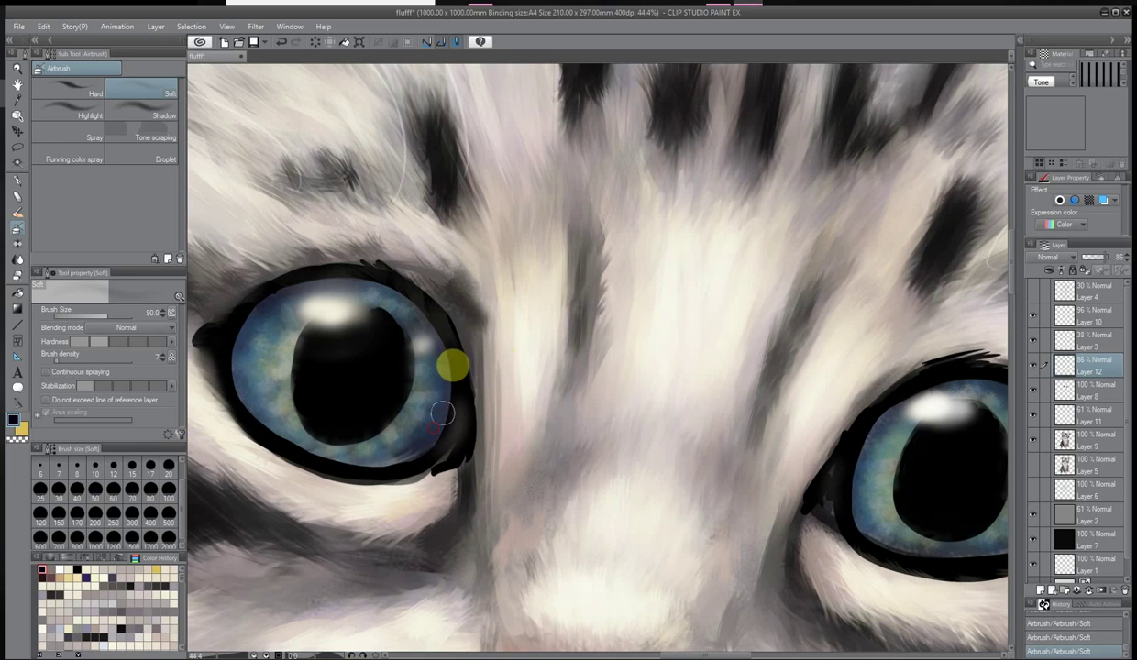
scroll(990, 404, "down", 1)
left_click_drag(990, 404, 816, 409)
scroll(916, 385, "down", 3)
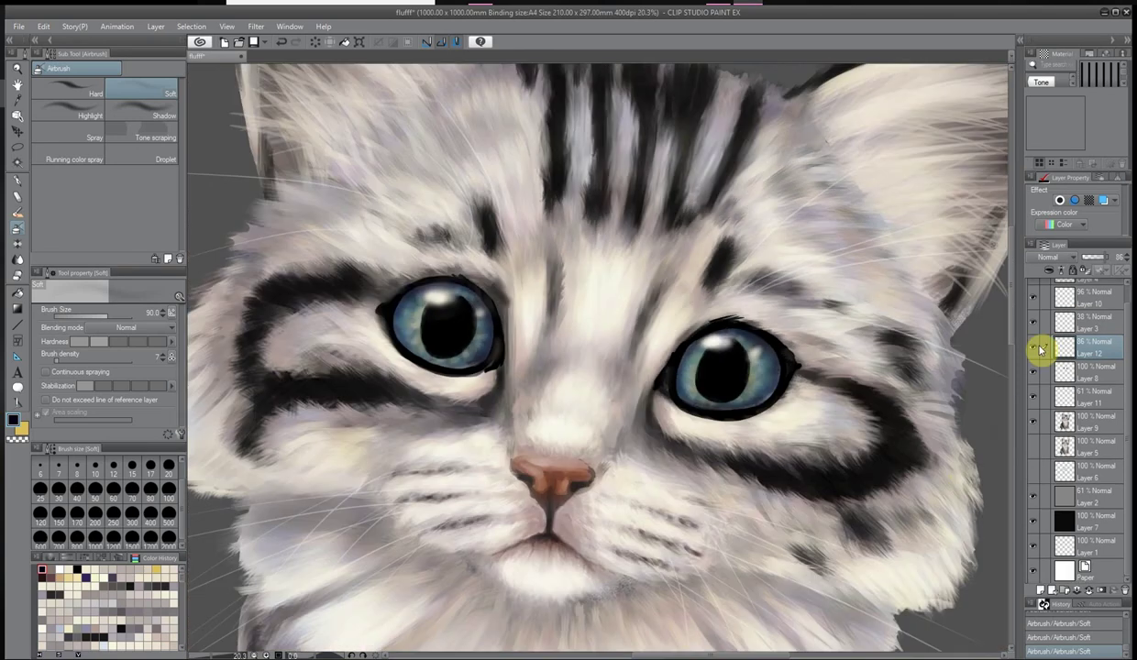
Soften the airbrushed eye shading on Layer 12 with the Soft eraser at size 233.1
scroll(605, 261, "up", 1)
left_click(18, 275)
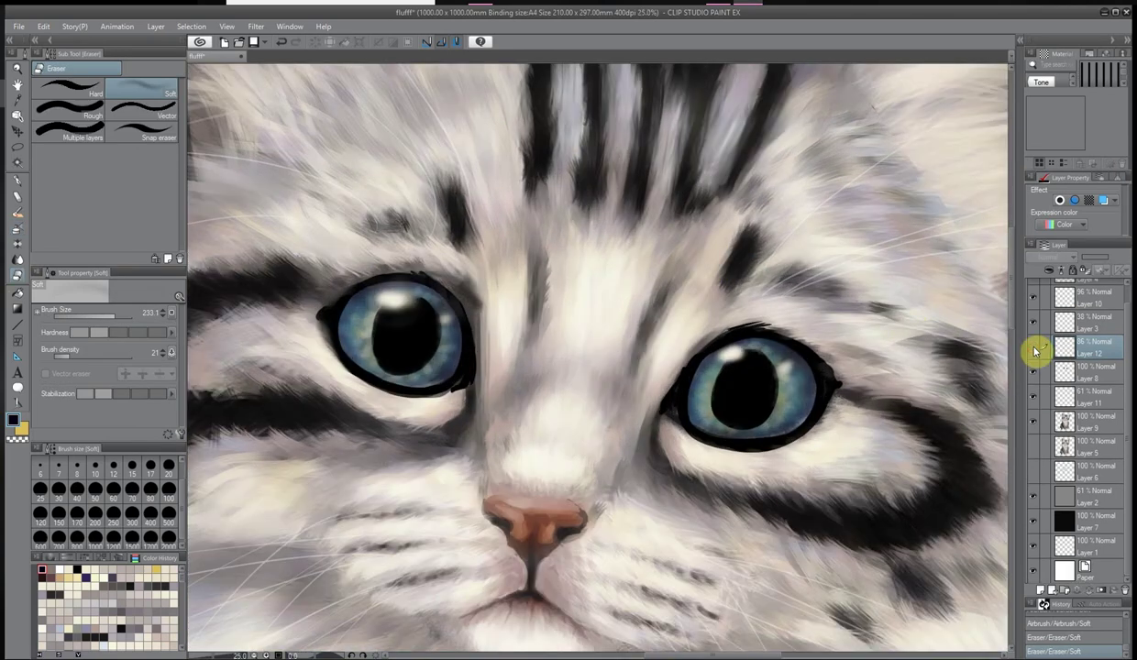
scroll(809, 344, "down", 3)
scroll(852, 363, "up", 3)
Add a raster layer directly above Layer 9 and set its blending mode to Color dodge
left_click(1068, 398)
left_click(1039, 589)
left_click(1049, 257)
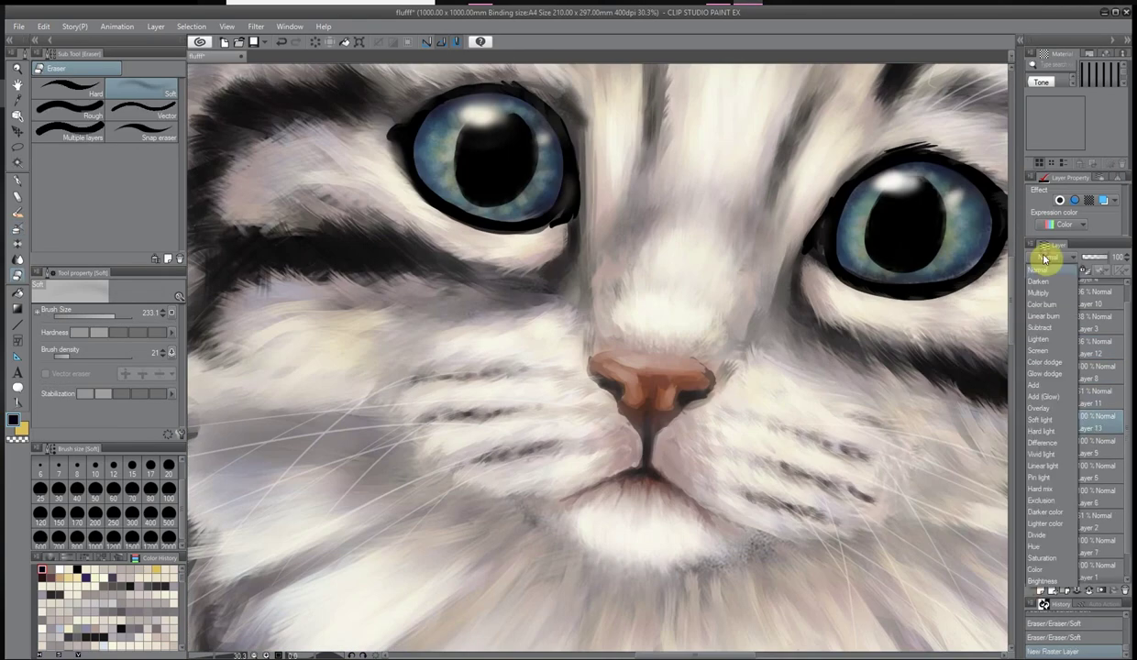
left_click(1054, 385)
Choose a light peach color and airbrush a soft highlight along the upper edge of the nose
double_click(13, 420)
left_click(582, 171)
left_click(804, 120)
left_click(18, 230)
left_click_drag(596, 362, 656, 344)
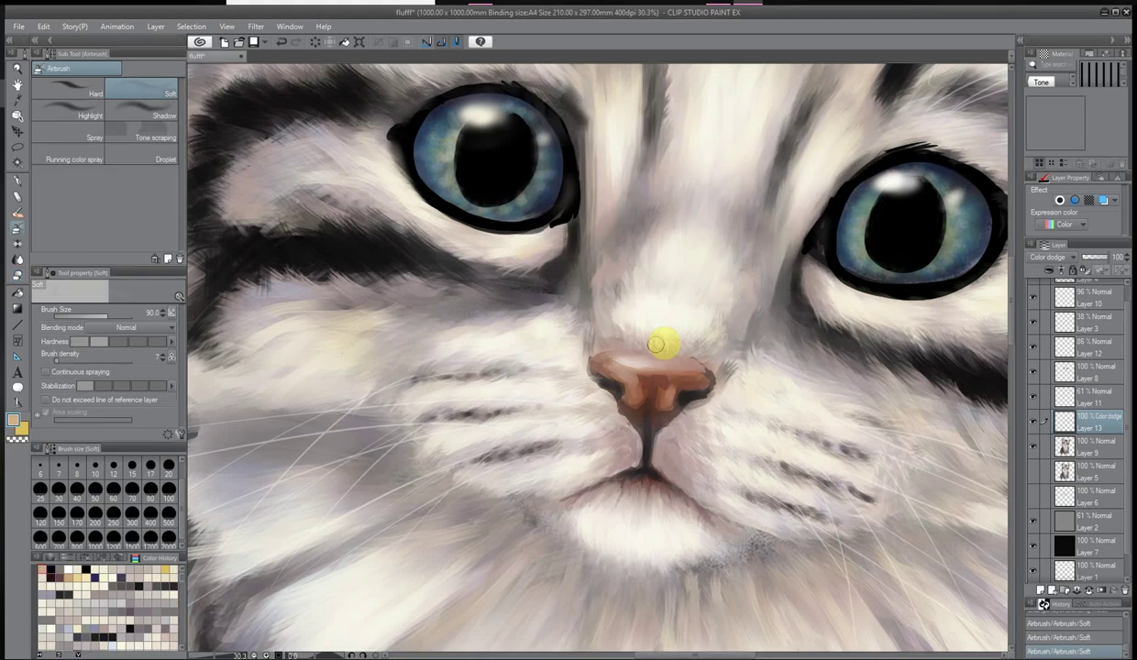
Reduce the Color dodge layer's opacity to 27% and merge it with the layer below
scroll(578, 293, "down", 5)
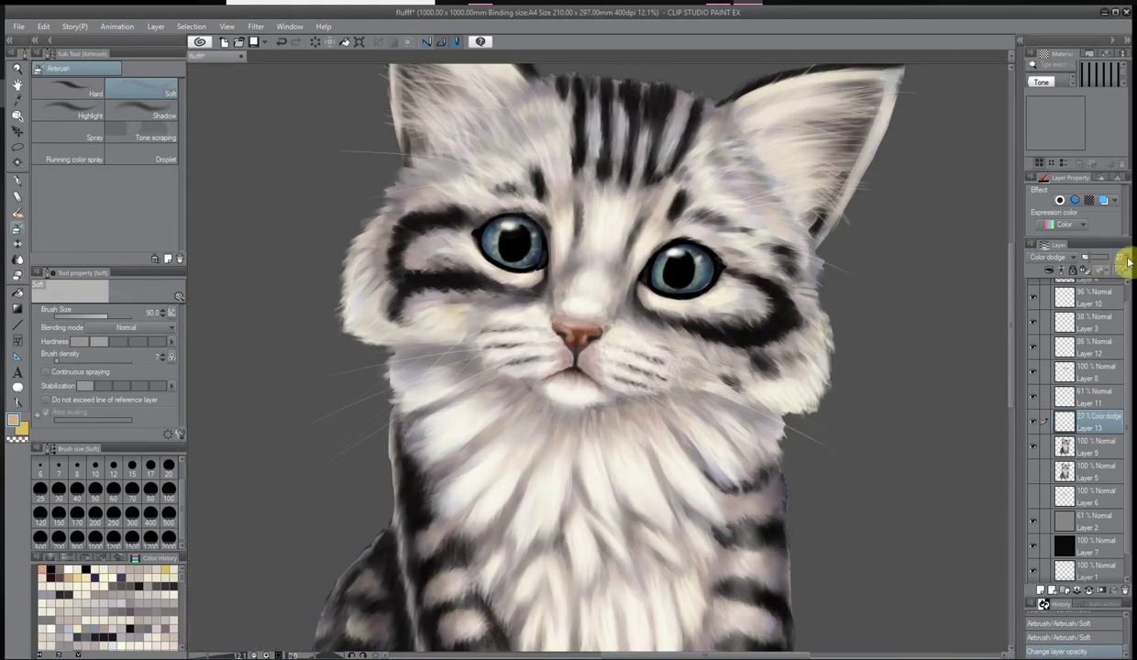
right_click(1030, 424)
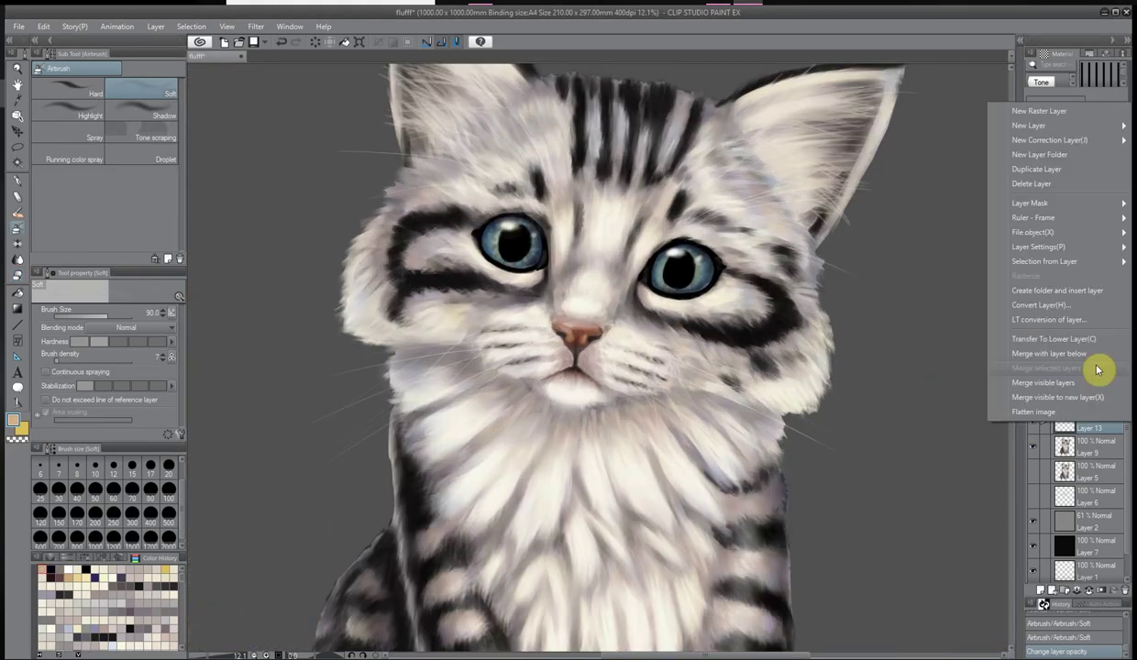
left_click(1097, 367)
Paint dark brown and near-black strands inside both ears on Layer 11 with the Oil Bristle brush at size 25.2
scroll(532, 441, "up", 5)
left_click(40, 212)
left_click_drag(511, 238, 495, 234)
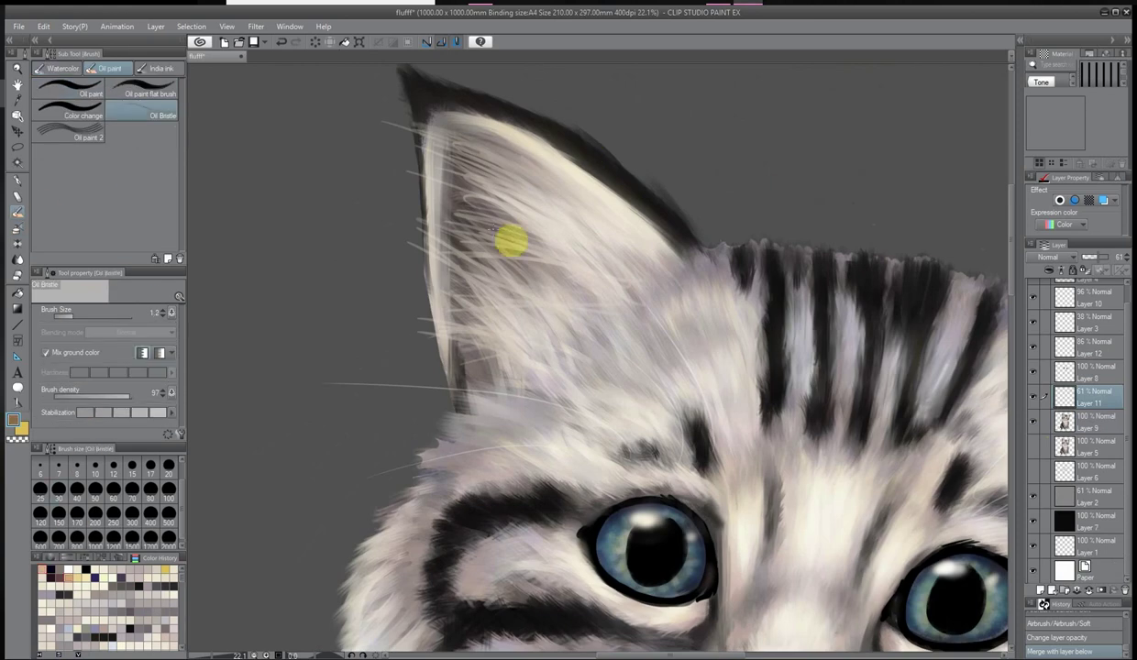
left_click(486, 312)
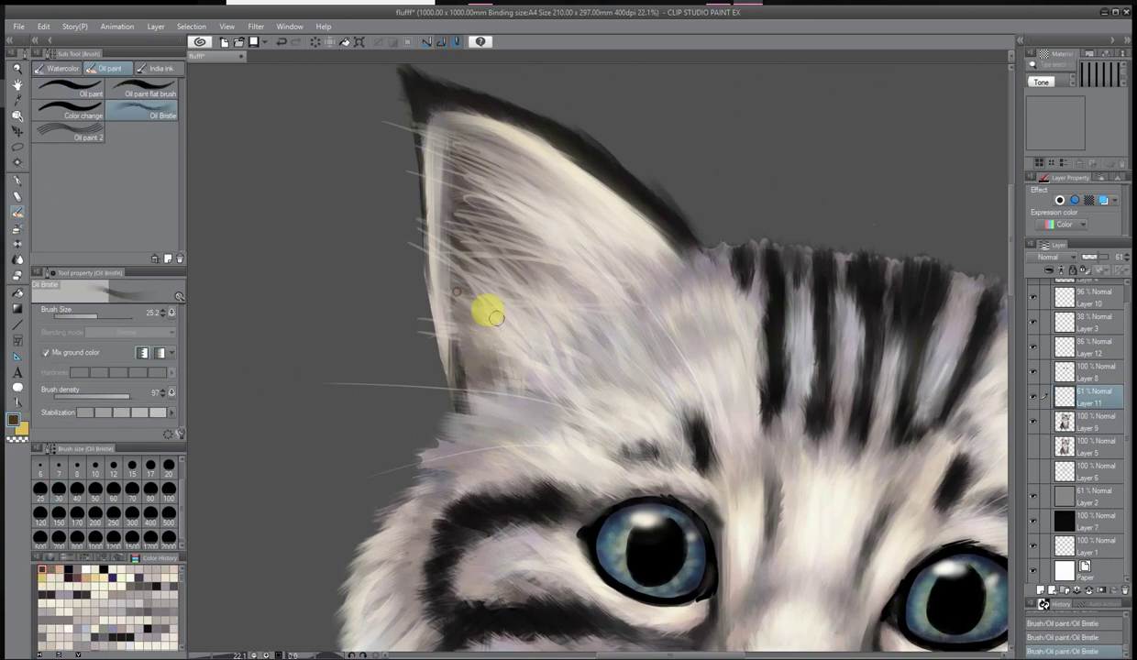
scroll(712, 338, "down", 2)
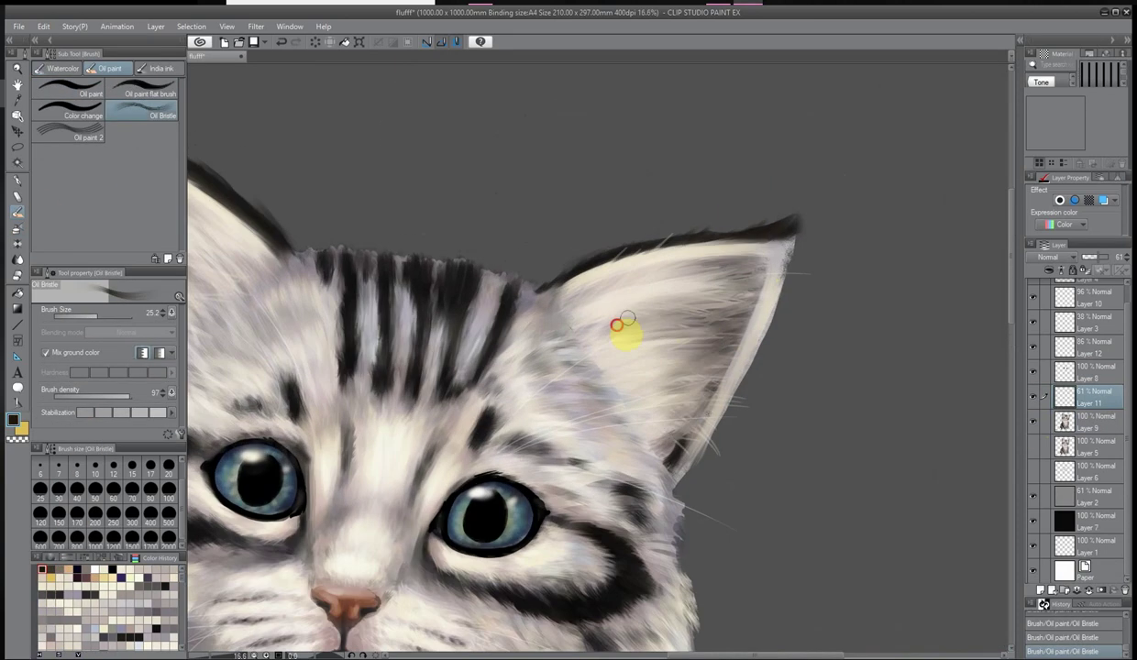
scroll(672, 356, "down", 3)
scroll(538, 283, "up", 3)
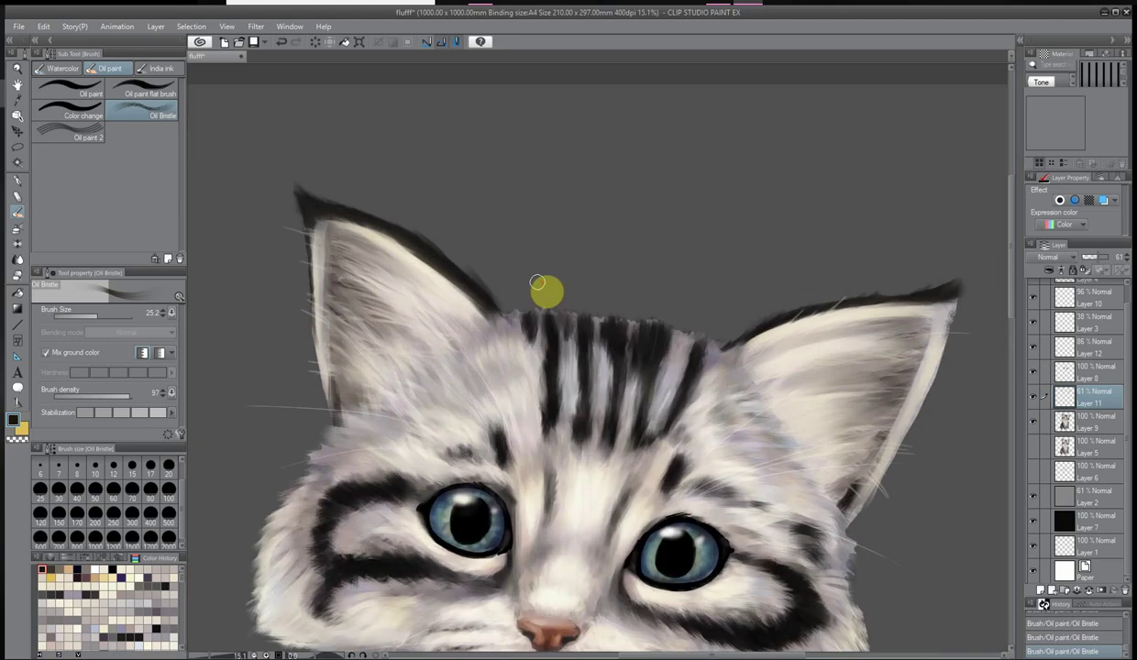
Undo the last Oil Bristle strokes
left_click(43, 26)
left_click(69, 57)
left_click(43, 26)
left_click(69, 57)
scroll(593, 233, "down", 2)
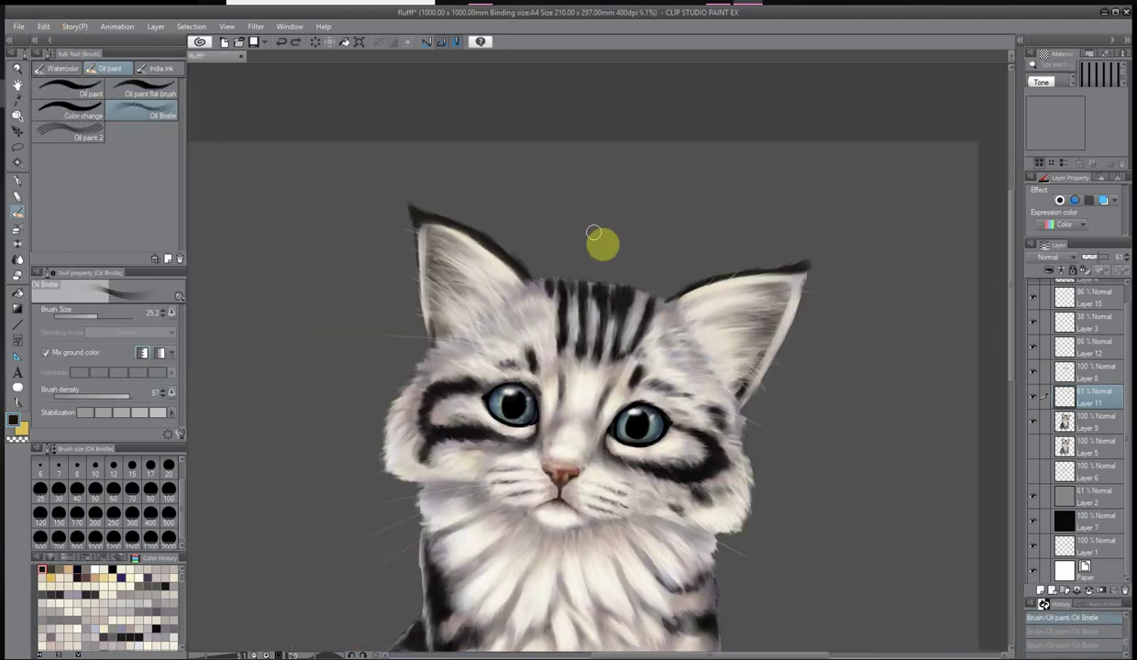
Undo several more of the earlier Oil Bristle strokes on Layer 11's ear hairs
scroll(594, 232, "down", 1)
scroll(363, 254, "up", 4)
left_click(43, 26)
left_click(64, 42)
left_click(43, 26)
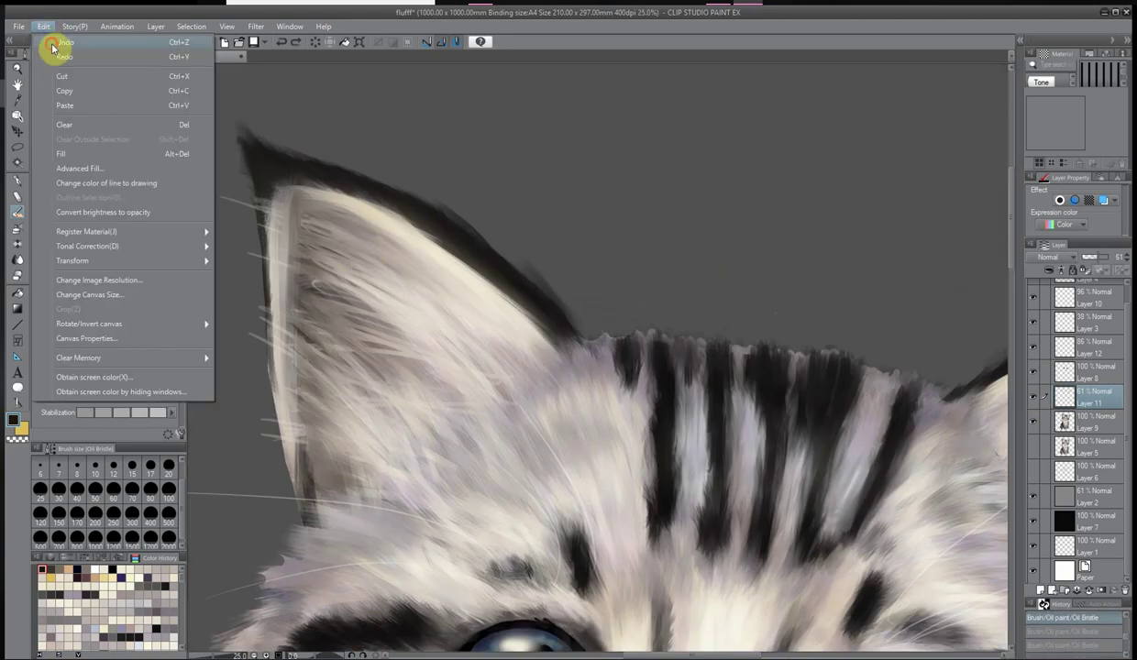
left_click(55, 42)
left_click(43, 26)
left_click(55, 42)
left_click(43, 25)
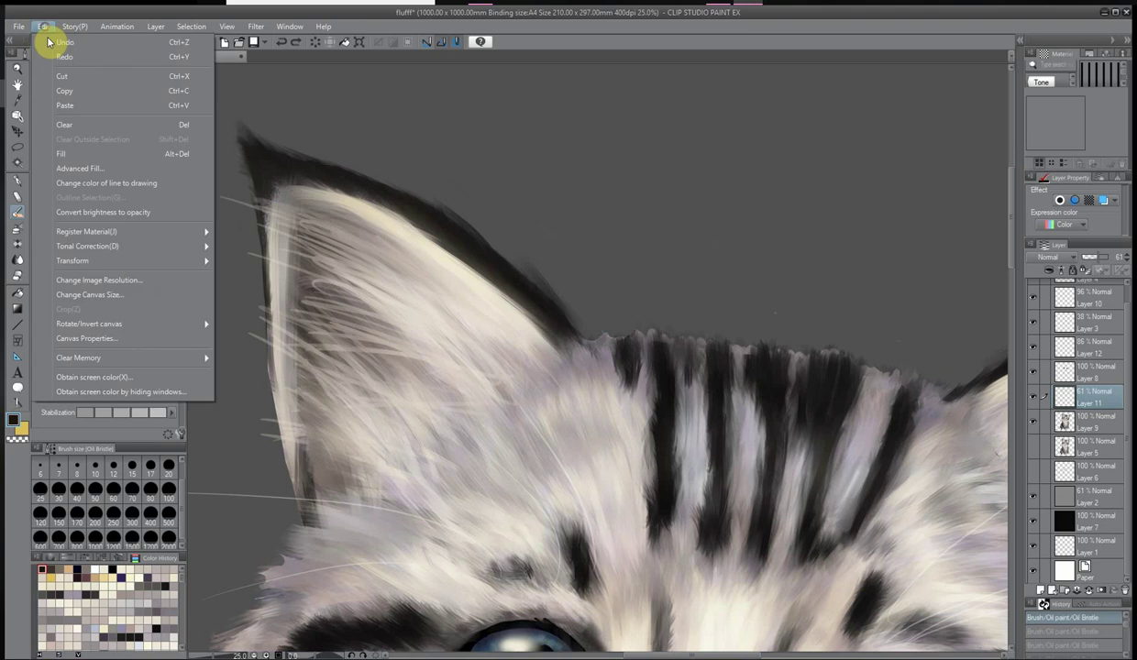
left_click(47, 43)
Add a new raster layer beneath Layer 11 and paint dark brown Oil Bristle strands inside both ears
left_click(1045, 589)
mouse_move(264, 144)
left_mouse_down()
mouse_move(254, 294)
mouse_move(343, 365)
mouse_move(311, 216)
mouse_move(467, 285)
mouse_move(411, 510)
left_mouse_up()
key("h")
left_click_drag(743, 383, 598, 518)
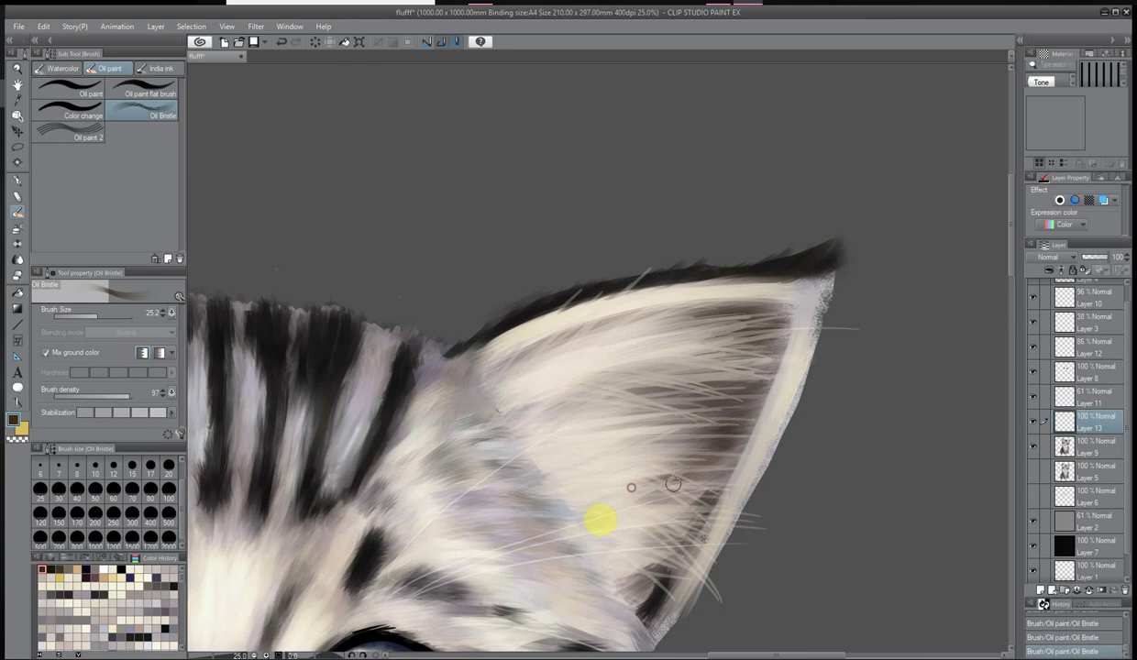
scroll(726, 269, "down", 3)
Reduce Layer 13's opacity to 68% and paint more dark brown strands inside the right ear
right_click(1034, 423)
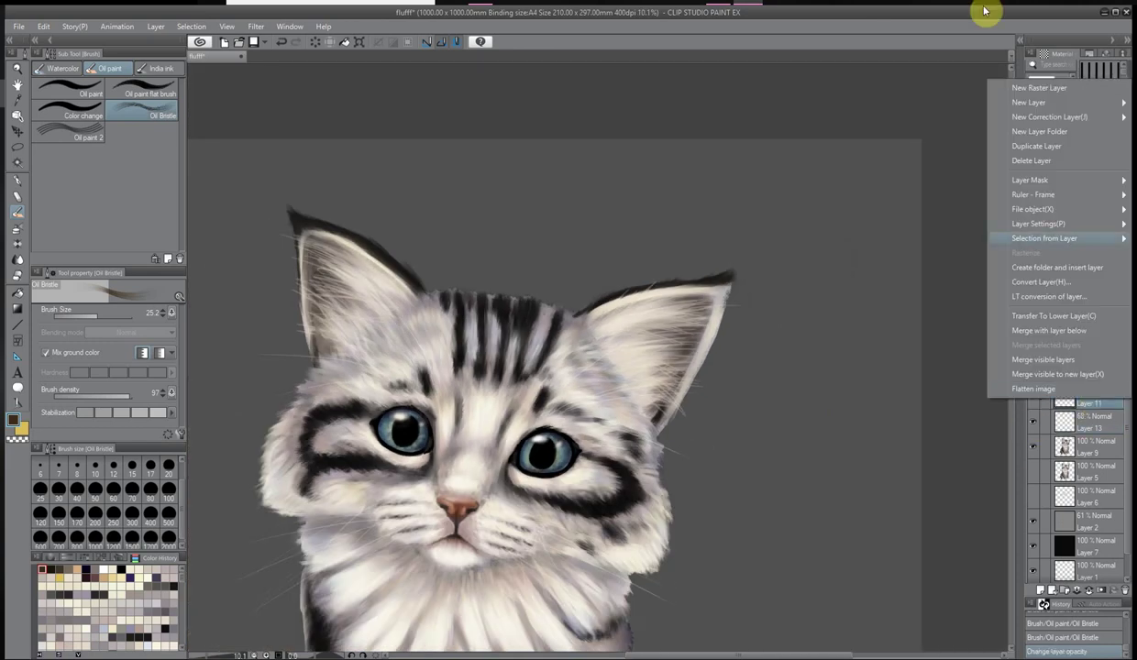
left_click_drag(605, 330, 628, 387)
left_click_drag(699, 448, 637, 390)
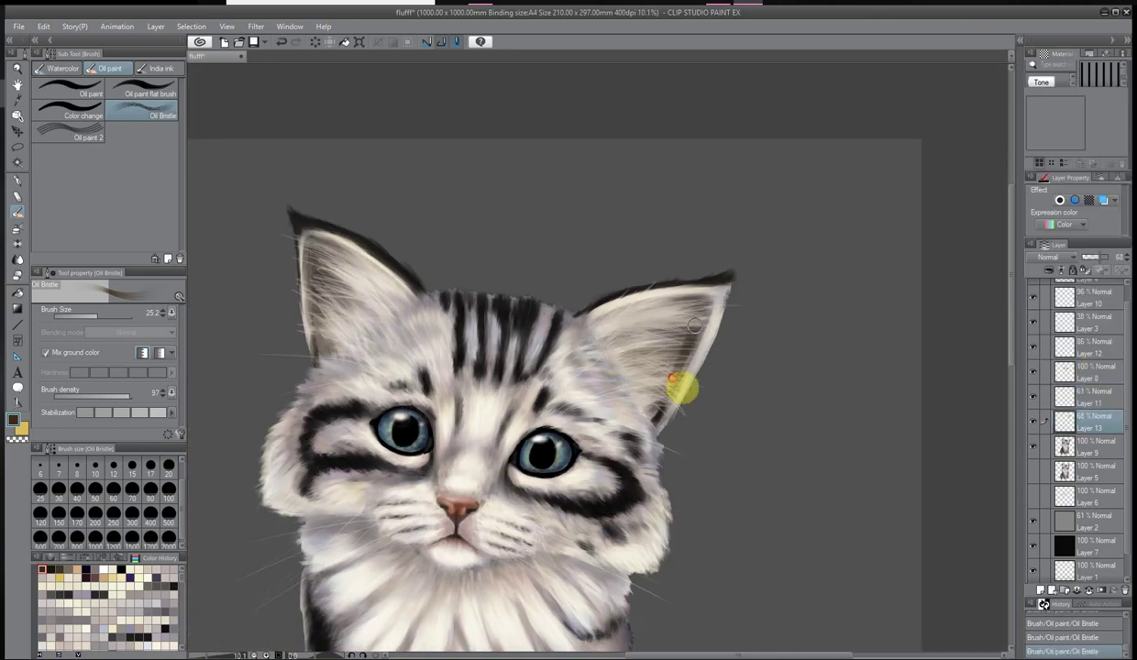
scroll(688, 388, "up", 3)
left_click_drag(680, 325, 584, 516)
Merge Layer 11 and Layer 13 down into Layer 9
scroll(584, 515, "down", 3)
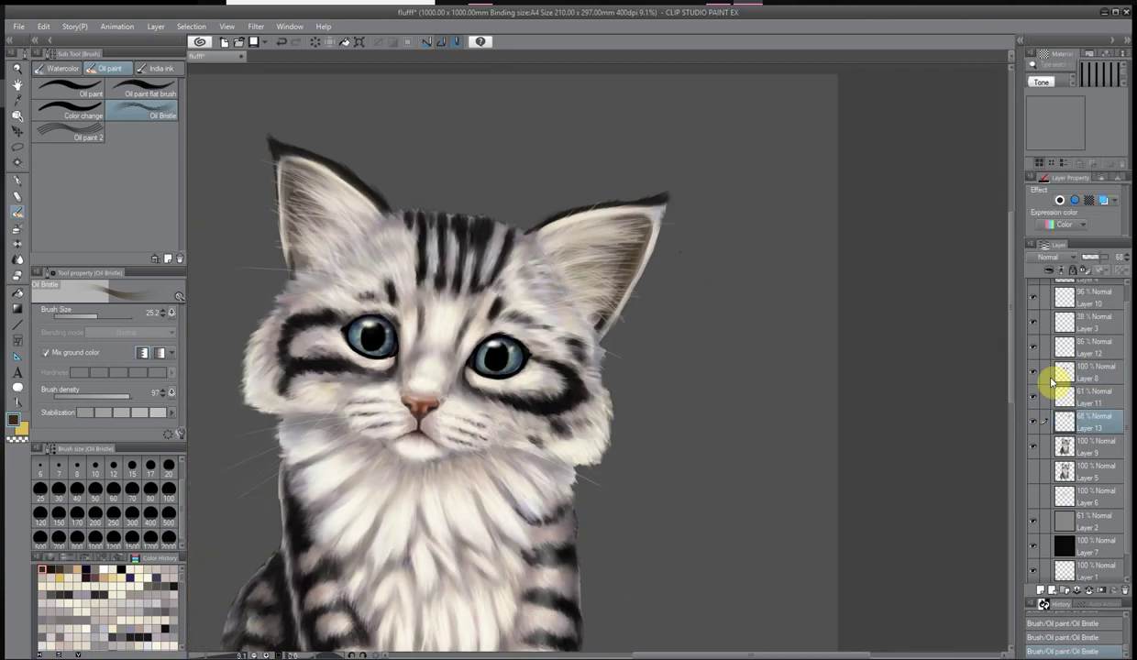
right_click(1097, 395)
left_click(1096, 327)
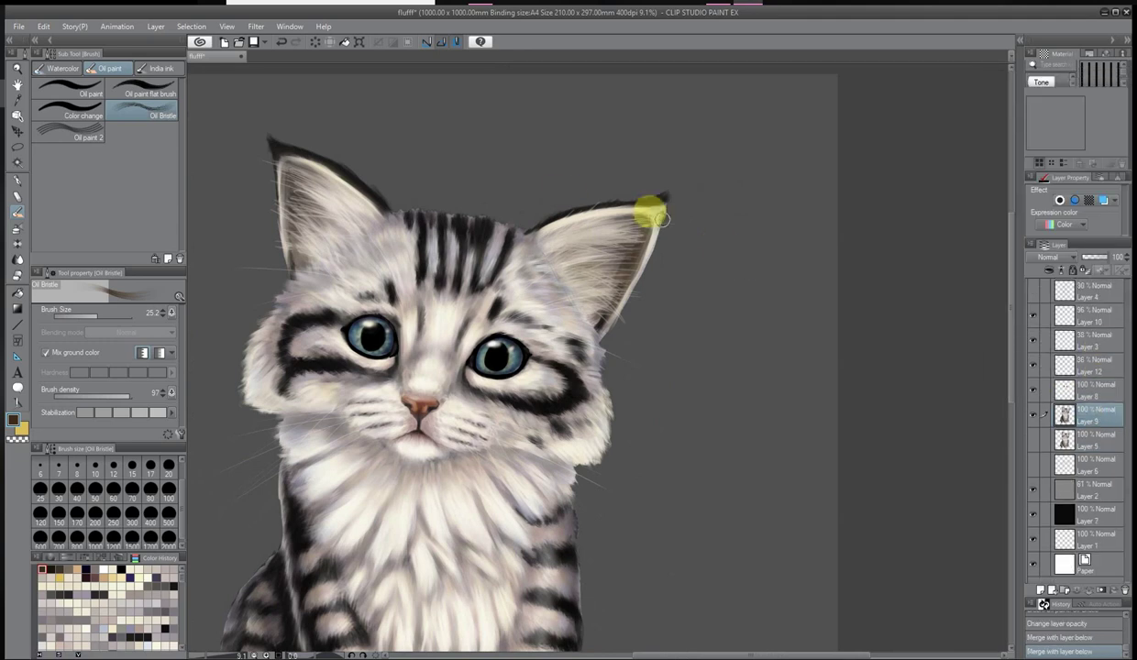
Paint light grey fur strands around the left ear's base on a new raster layer and reduce its opacity to 77%
left_click(1065, 597)
scroll(367, 220, "up", 3)
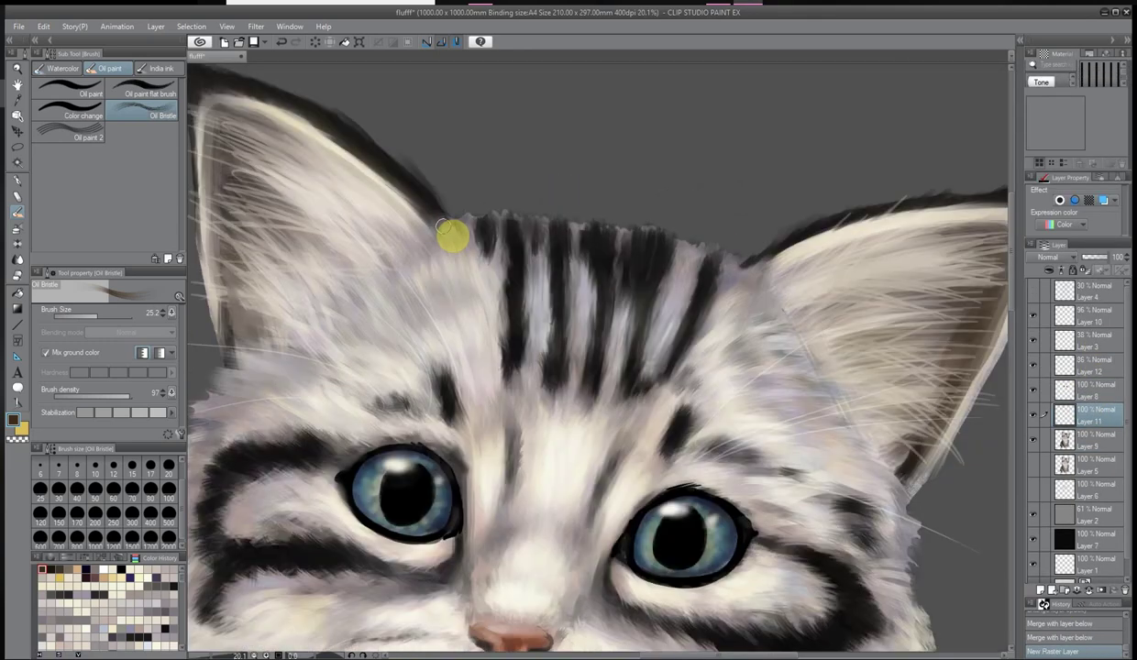
mouse_move(452, 237)
left_mouse_down()
mouse_move(269, 234)
mouse_move(228, 271)
mouse_move(395, 265)
left_mouse_up()
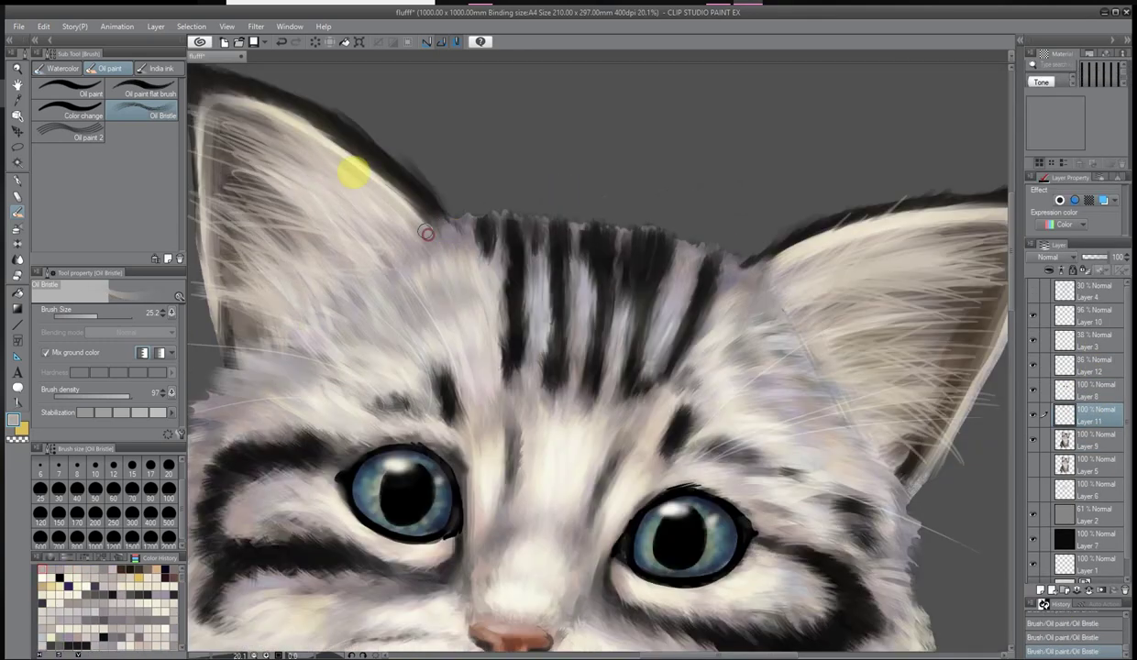
scroll(569, 175, "down", 1)
scroll(241, 242, "up", 3)
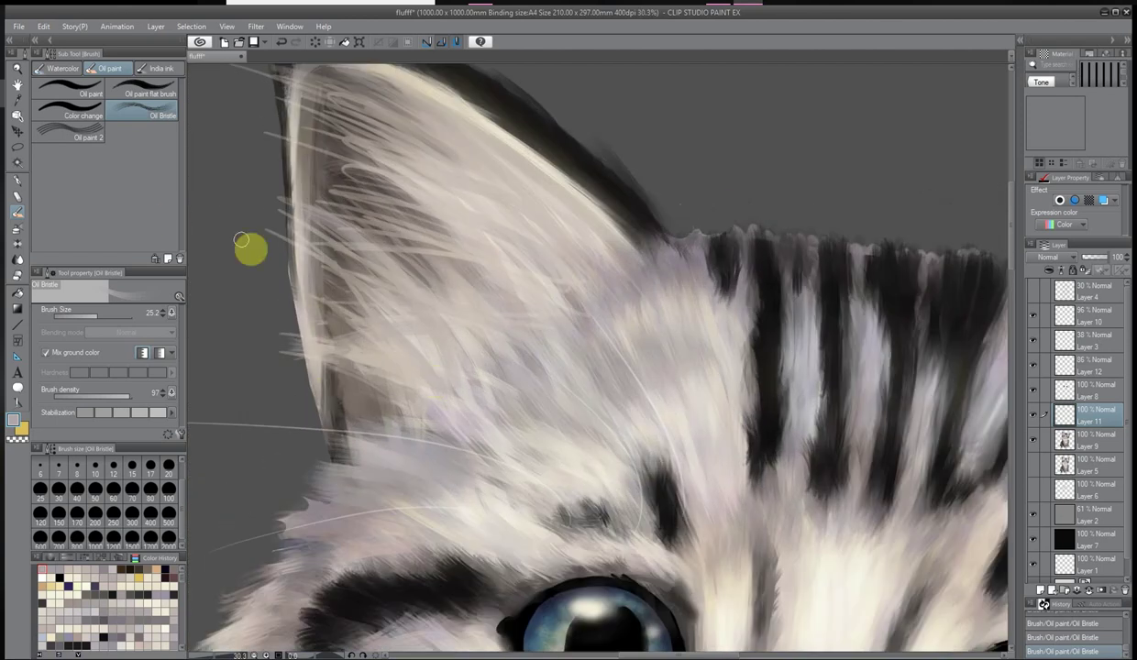
scroll(353, 444, "down", 5)
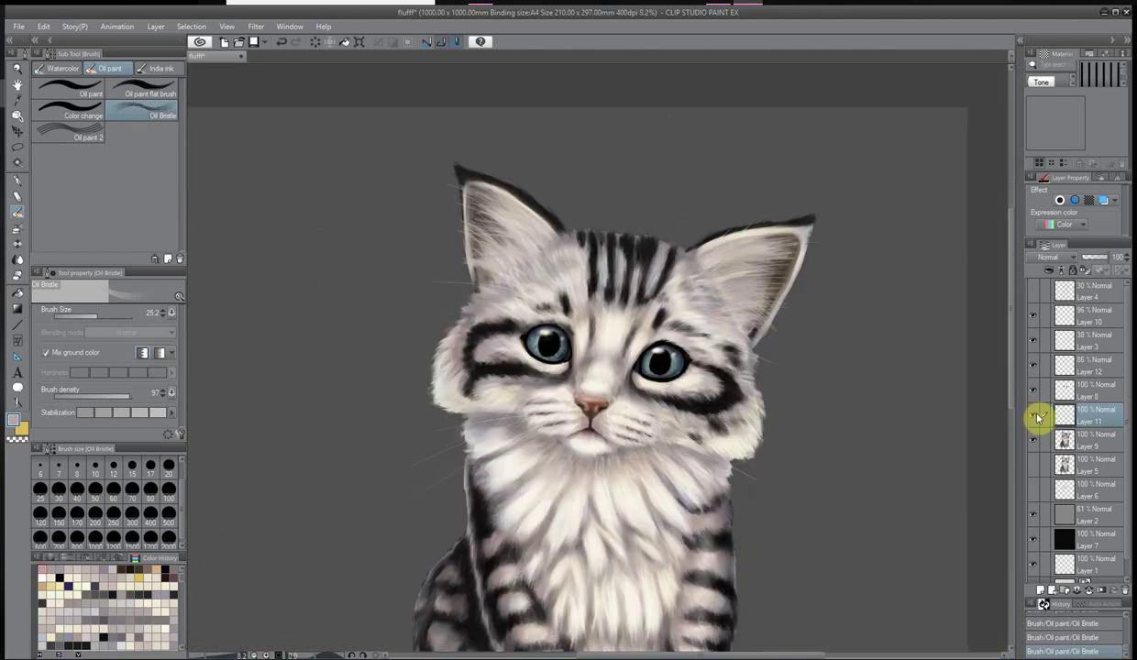
scroll(541, 211, "up", 2)
Add a raster layer with Hue blending and tint the insides of the ears with the Soft airbrush in light pinkish grey
key("ctrl+shift+n")
left_click(1054, 257)
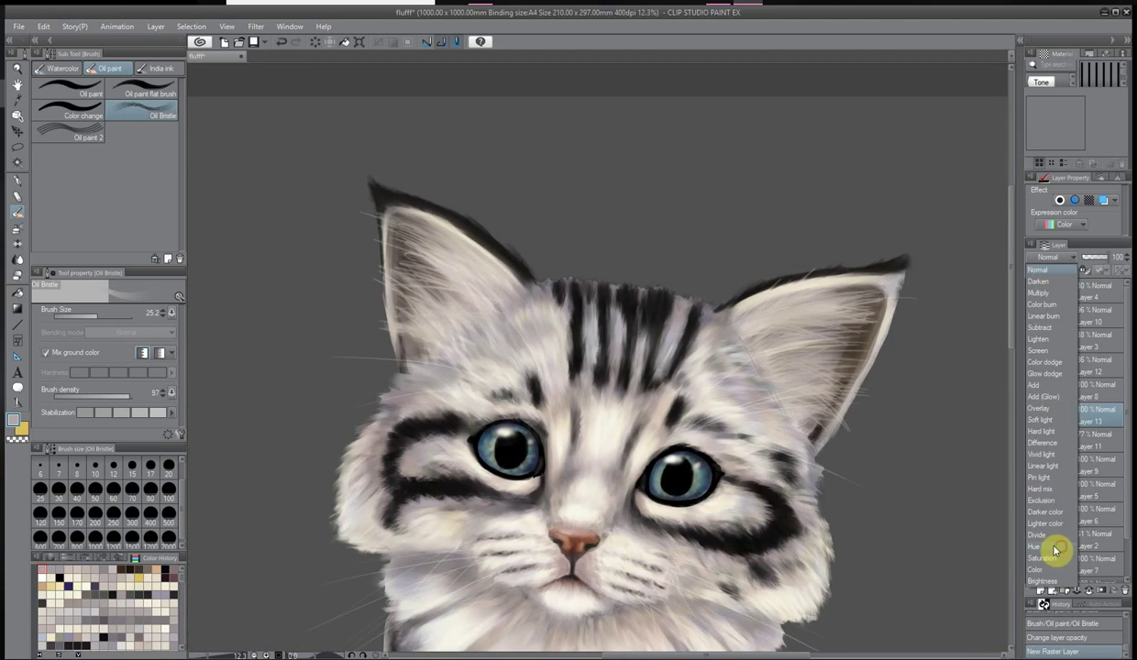
left_click(1055, 546)
key("b")
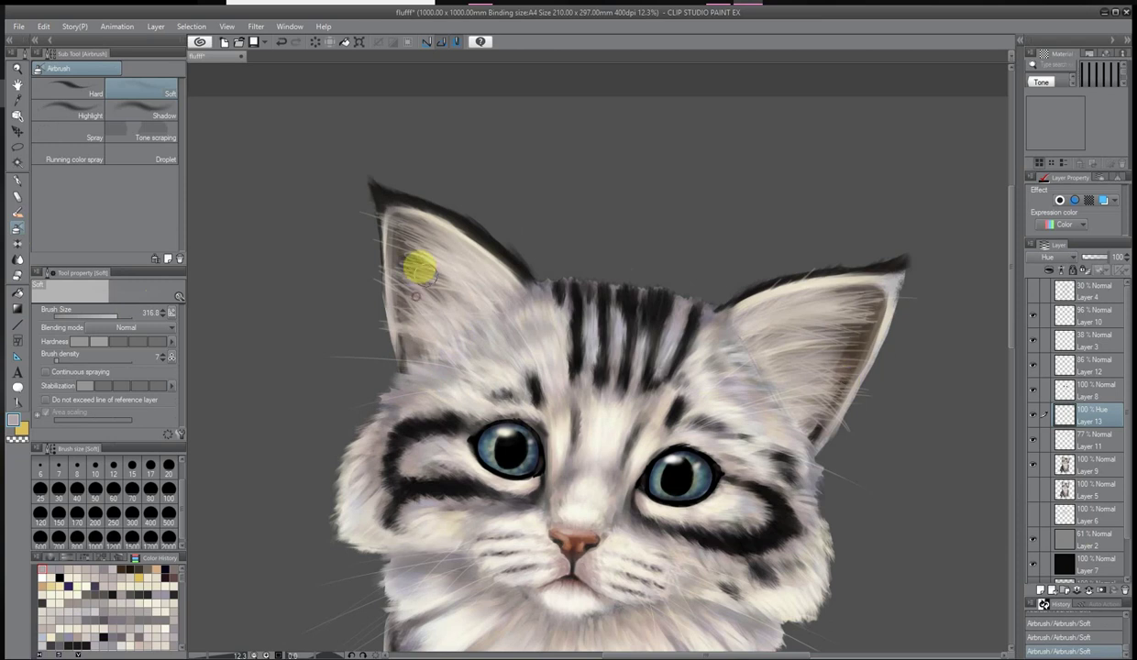
key("ctrl+minus")
scroll(431, 271, "up", 3)
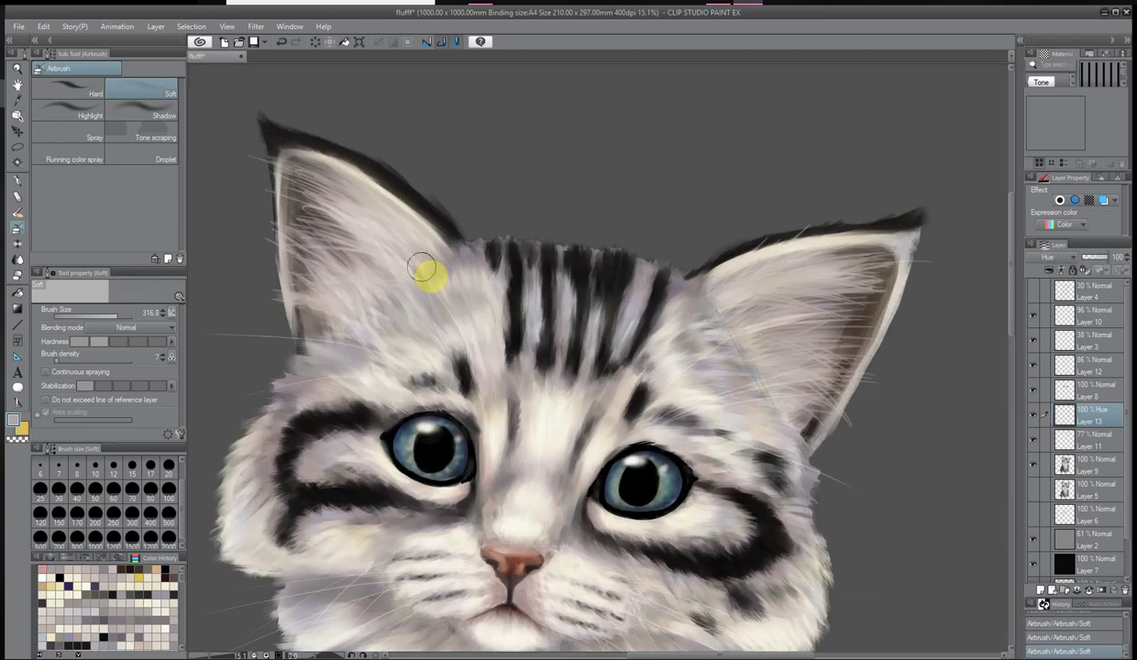
key("ctrl+minus")
key("ctrl+minus")
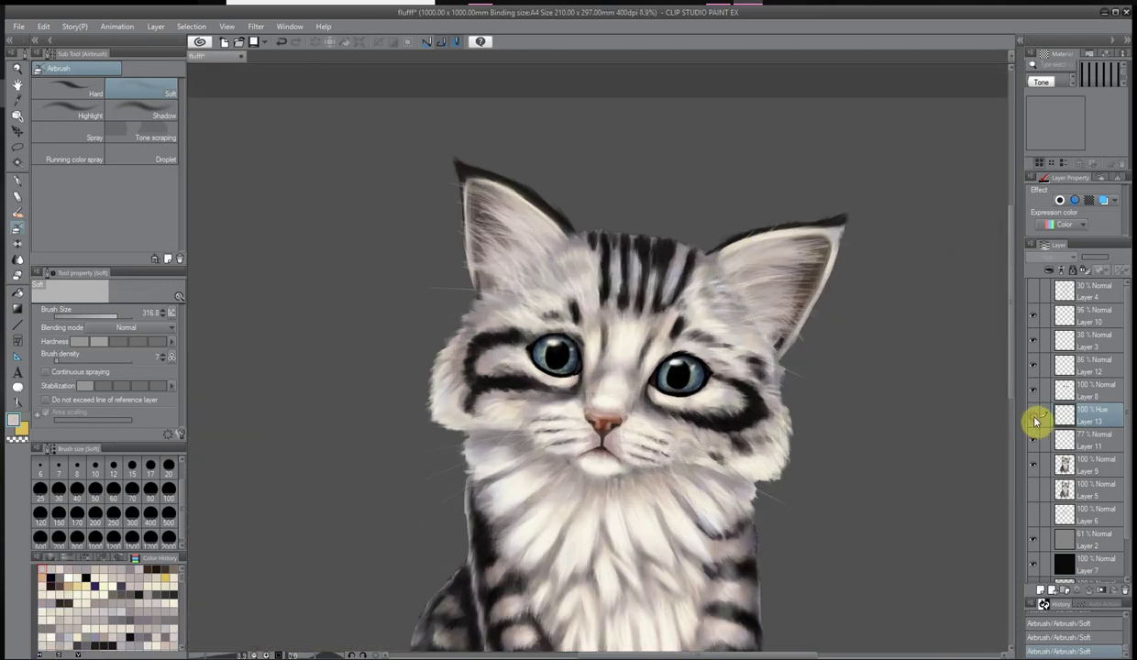
Adjust Layer 11's opacity and merge it and the Hue layer into Layer 9
left_click(1082, 438)
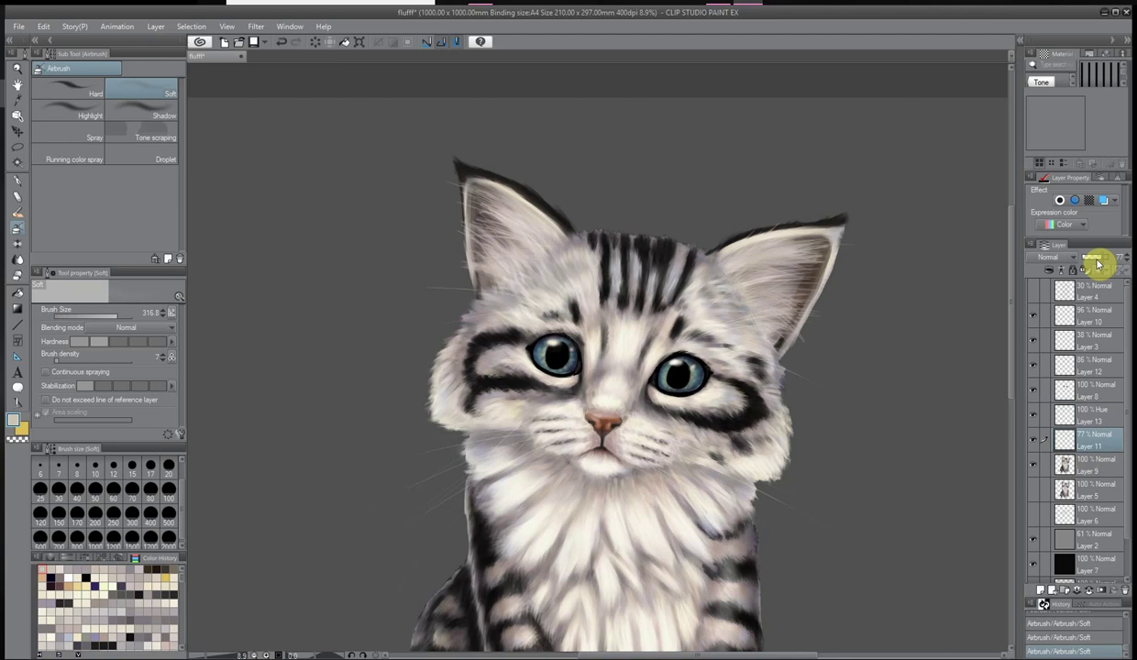
right_click(1034, 444)
left_click(1105, 426)
left_click(1105, 420)
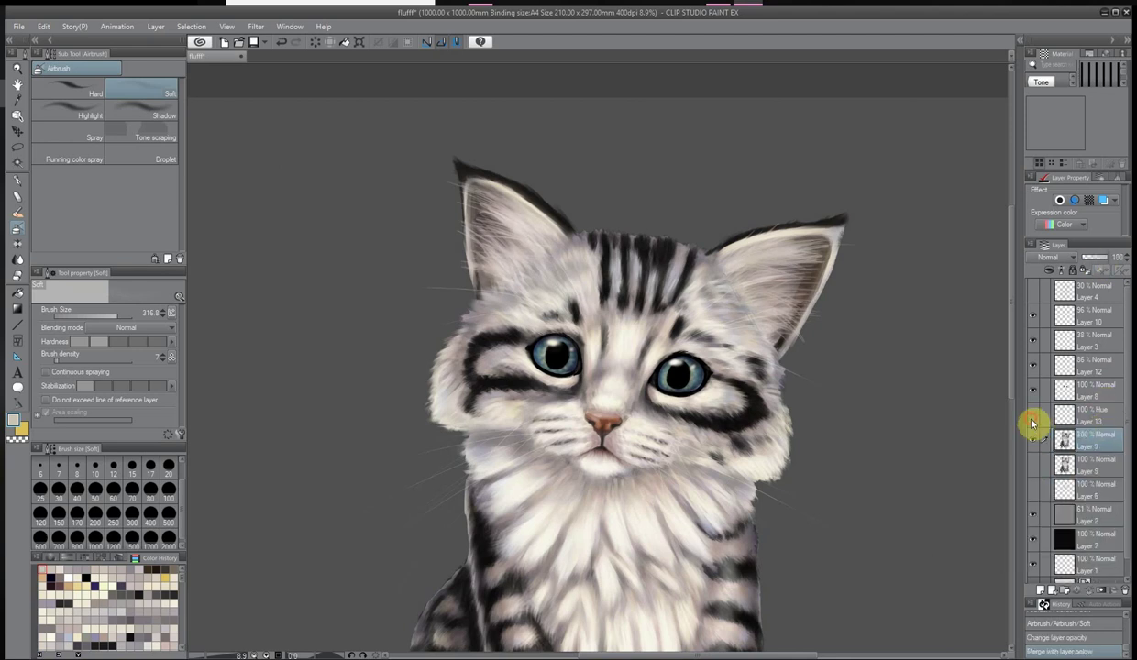
key("ctrl+e")
Add a new raster layer and blend the fur at the right ear's base with Oil Bristle strokes in sampled grey tones
mouse_move(686, 303)
left_mouse_down()
mouse_move(642, 132)
mouse_move(837, 330)
mouse_move(802, 525)
mouse_move(883, 496)
left_mouse_up()
key("ctrl+shift+n")
key("b")
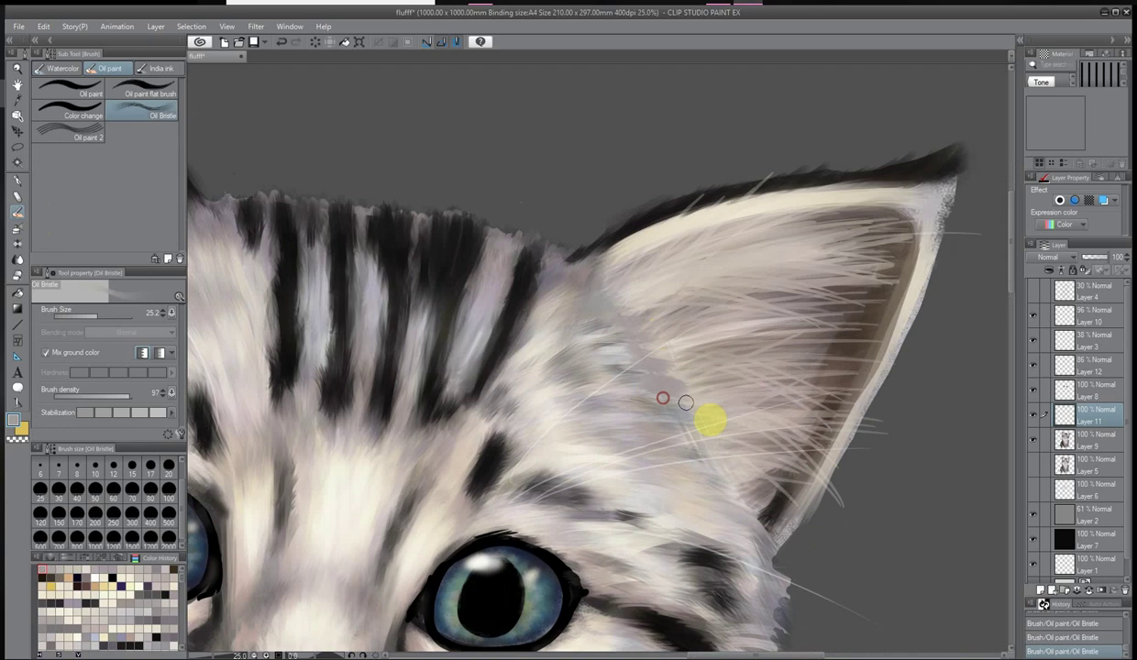
left_click(760, 520, "alt")
mouse_move(641, 367)
left_mouse_down()
mouse_move(676, 373)
mouse_move(549, 336)
mouse_move(744, 486)
mouse_move(651, 438)
mouse_move(675, 353)
left_mouse_up()
left_click(773, 508, "alt")
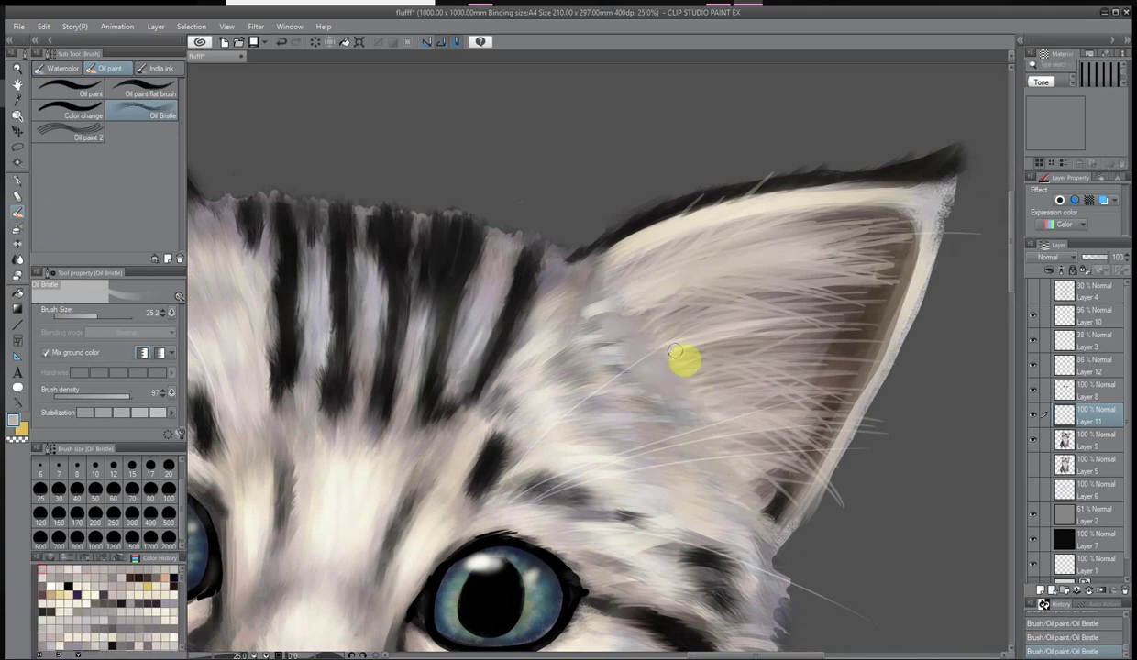
Adjust Layer 11's opacity, merge it into Layer 9 and check the kitten in mirrored view
left_click_drag(1117, 259, 1132, 259)
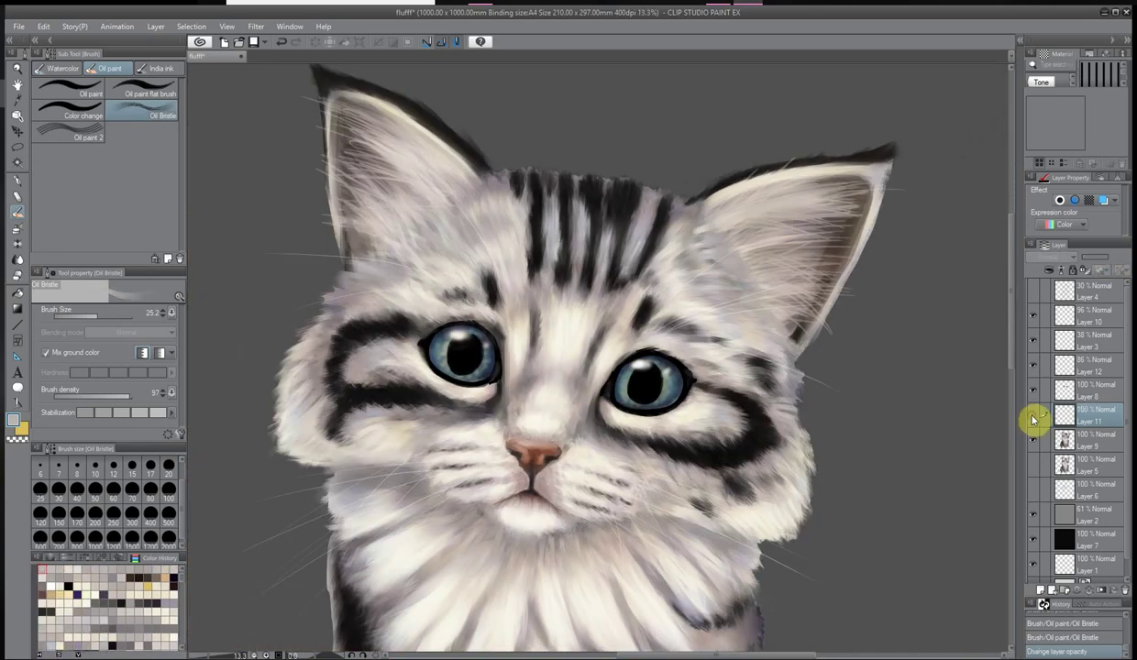
right_click(1033, 419)
left_click(1096, 352)
scroll(685, 267, "down", 4)
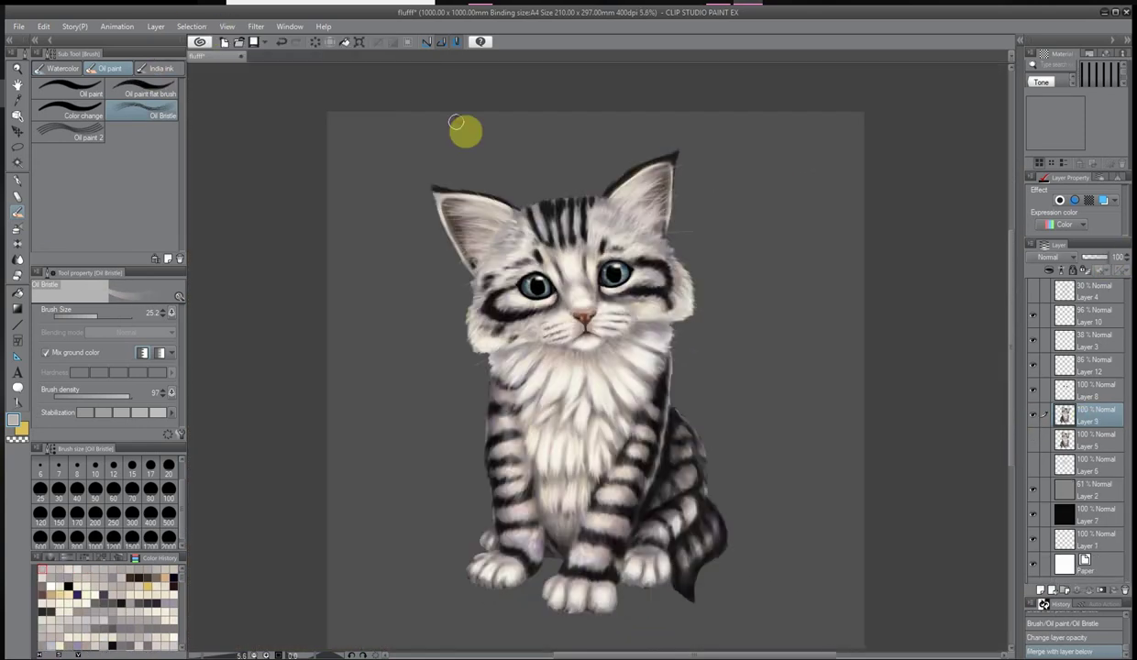
scroll(468, 161, "up", 3)
scroll(440, 138, "down", 1)
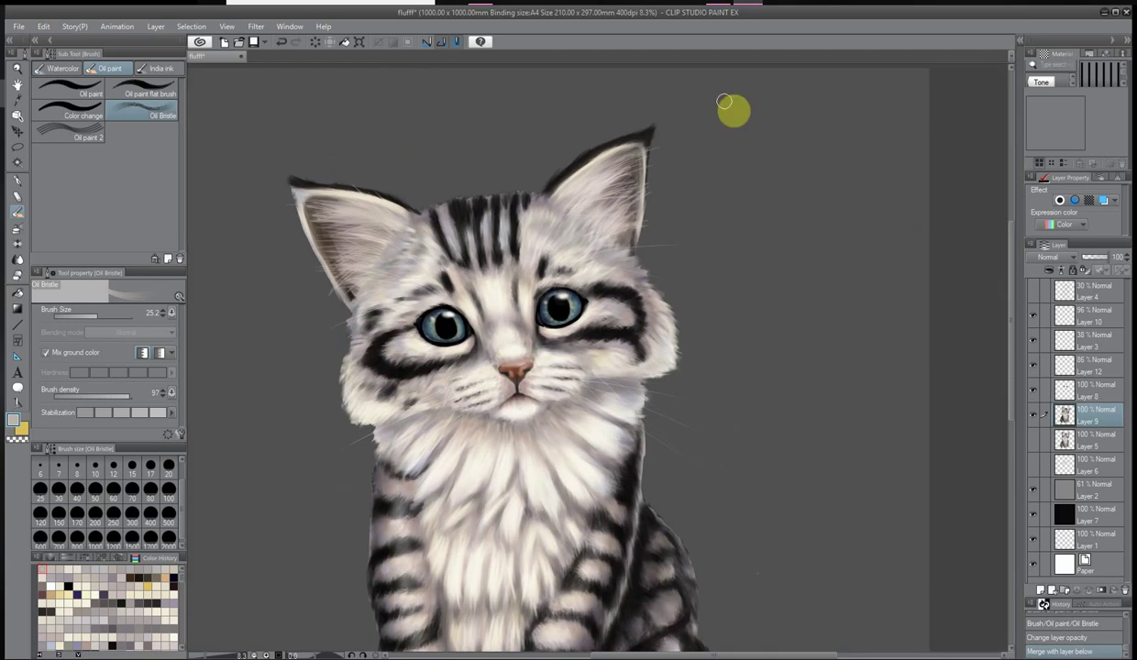
scroll(366, 248, "down", 2)
left_click(226, 26)
Paint grey and off-white Oil Bristle fur strokes on both cheeks and beside the muzzle on Layer 11
scroll(622, 274, "up", 3)
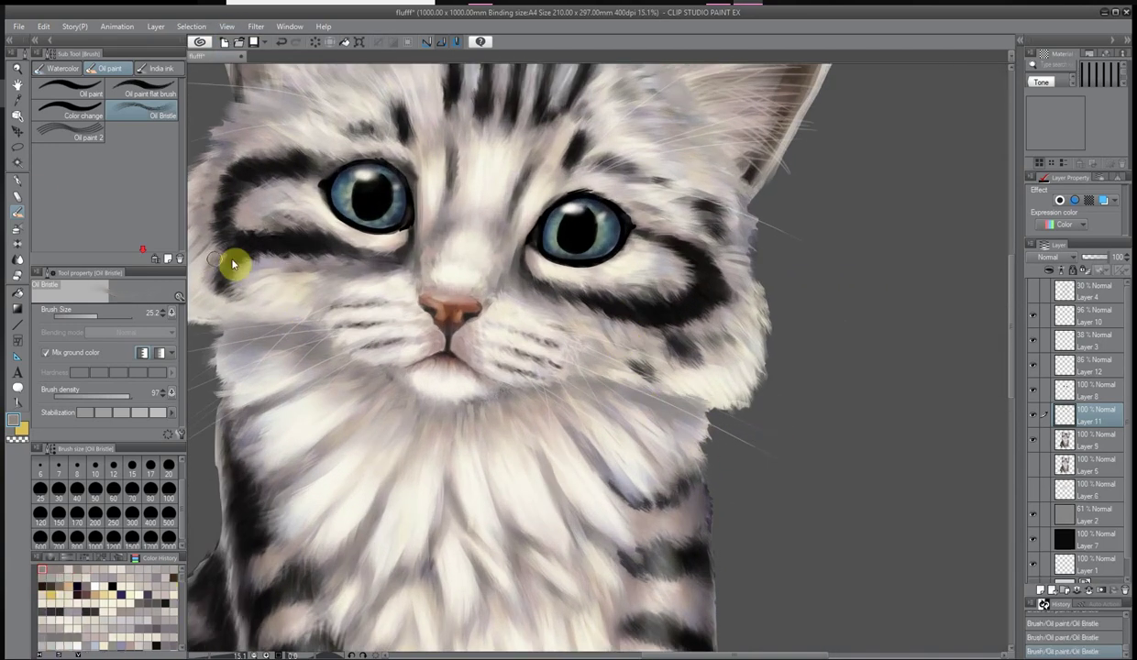
scroll(998, 468, "up", 2)
scroll(1000, 406, "down", 2)
scroll(756, 399, "up", 2)
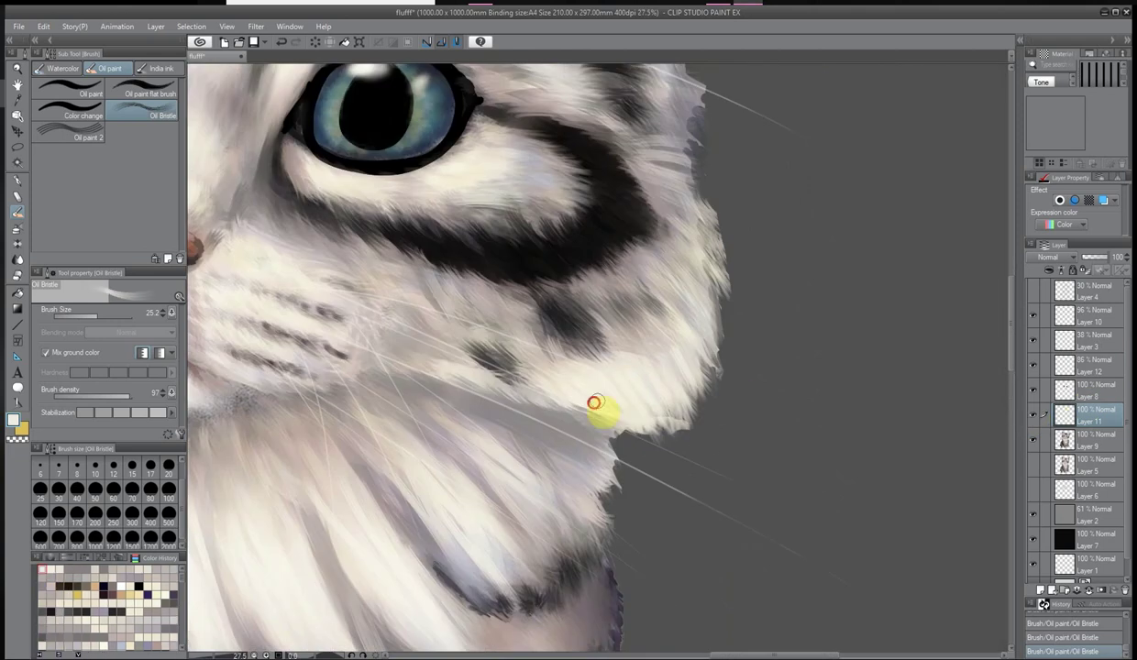
scroll(809, 280, "down", 2)
scroll(752, 291, "up", 2)
scroll(740, 454, "down", 1)
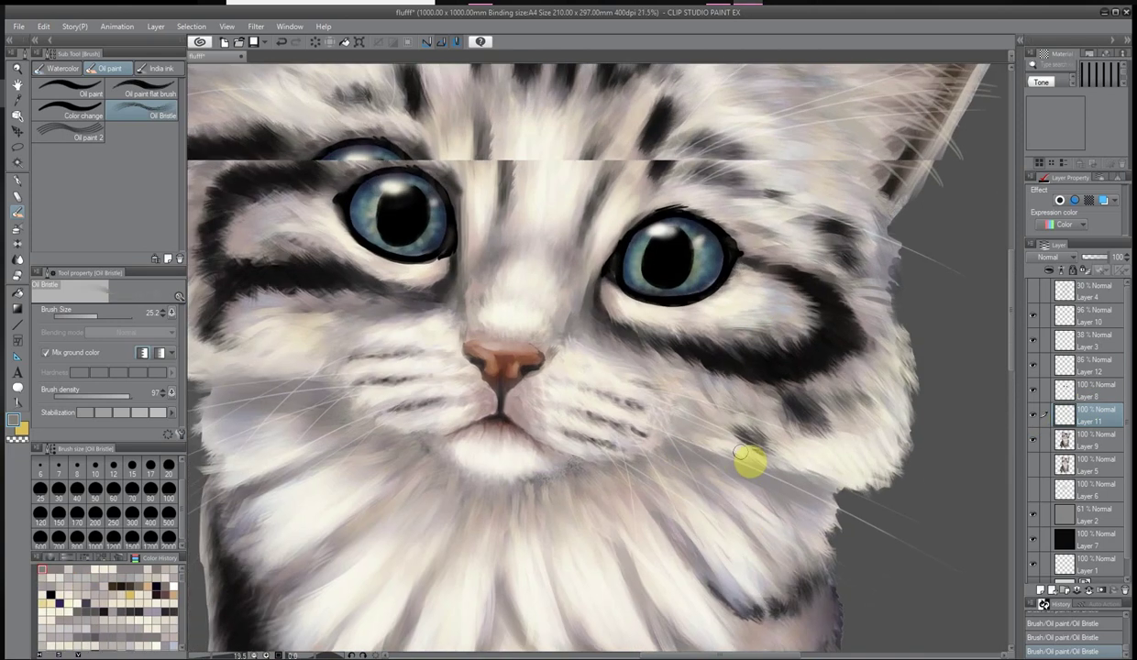
scroll(741, 455, "down", 3)
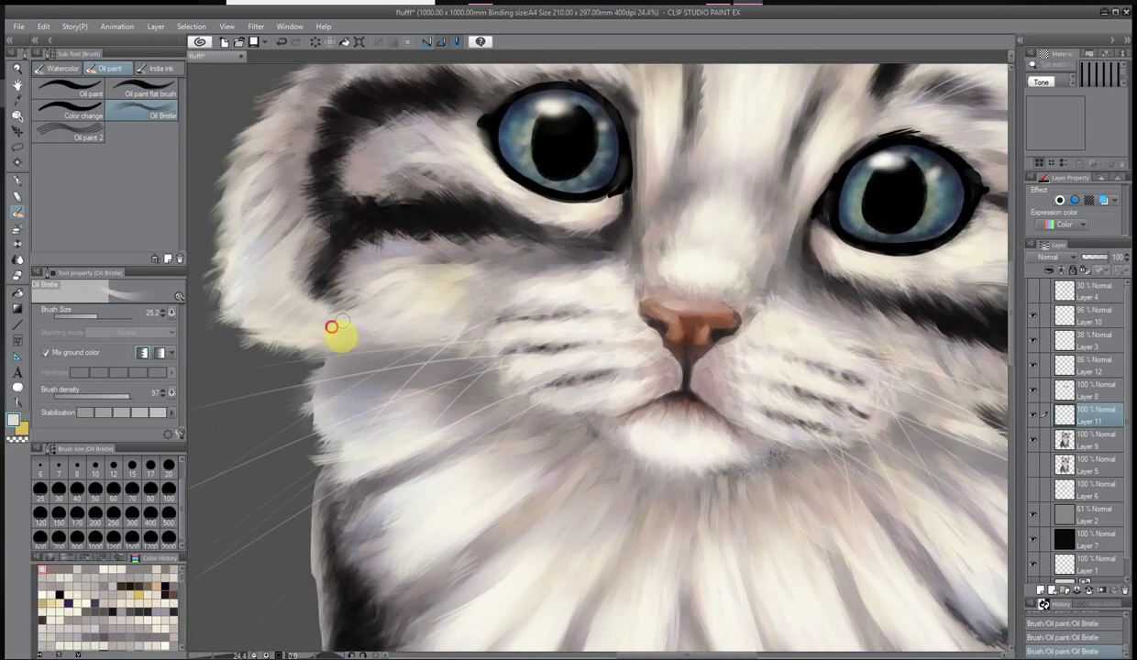
scroll(317, 323, "right", 5)
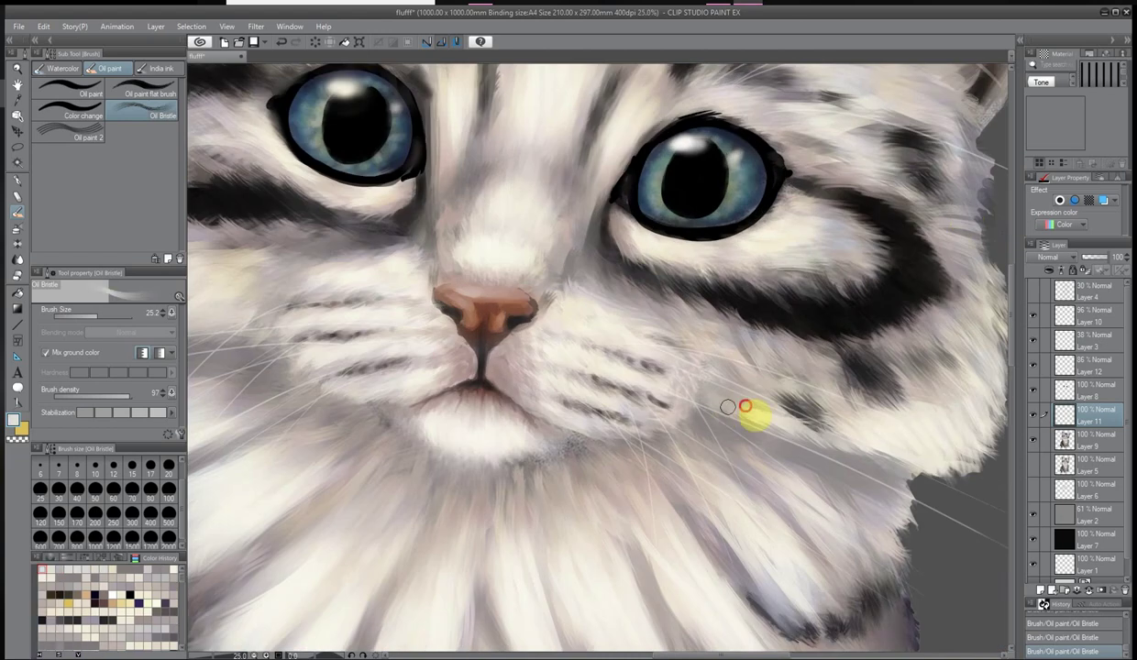
Check the whole kitten in mirrored view and merge Layer 11 into Layer 9
scroll(744, 407, "down", 5)
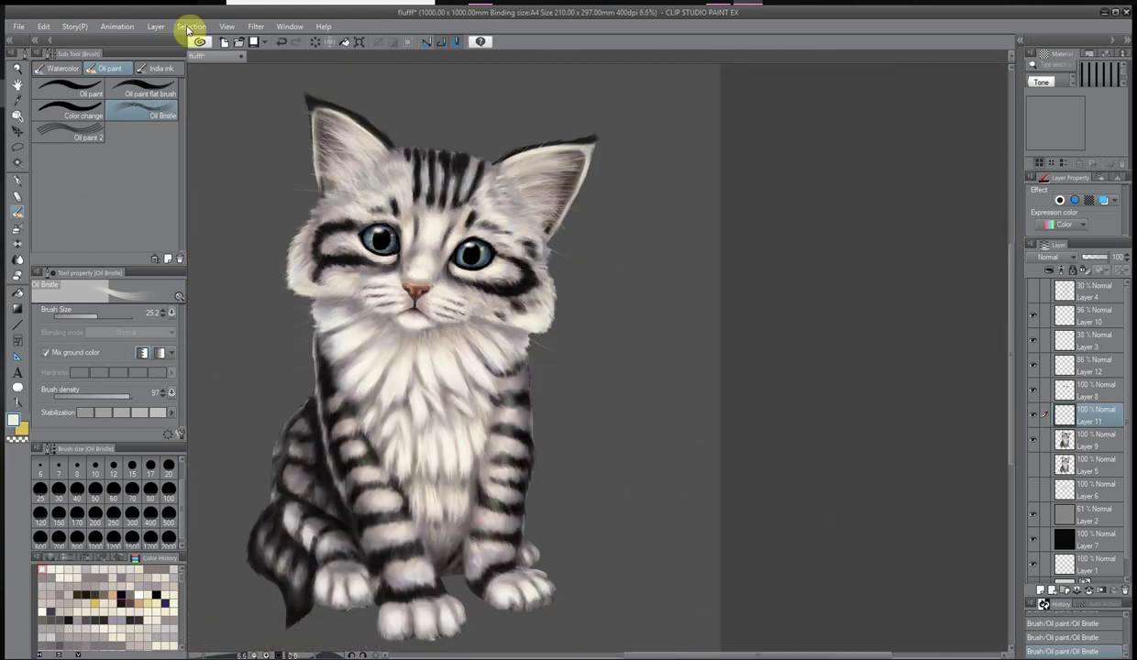
left_click(226, 26)
left_click(254, 70)
left_click(227, 25)
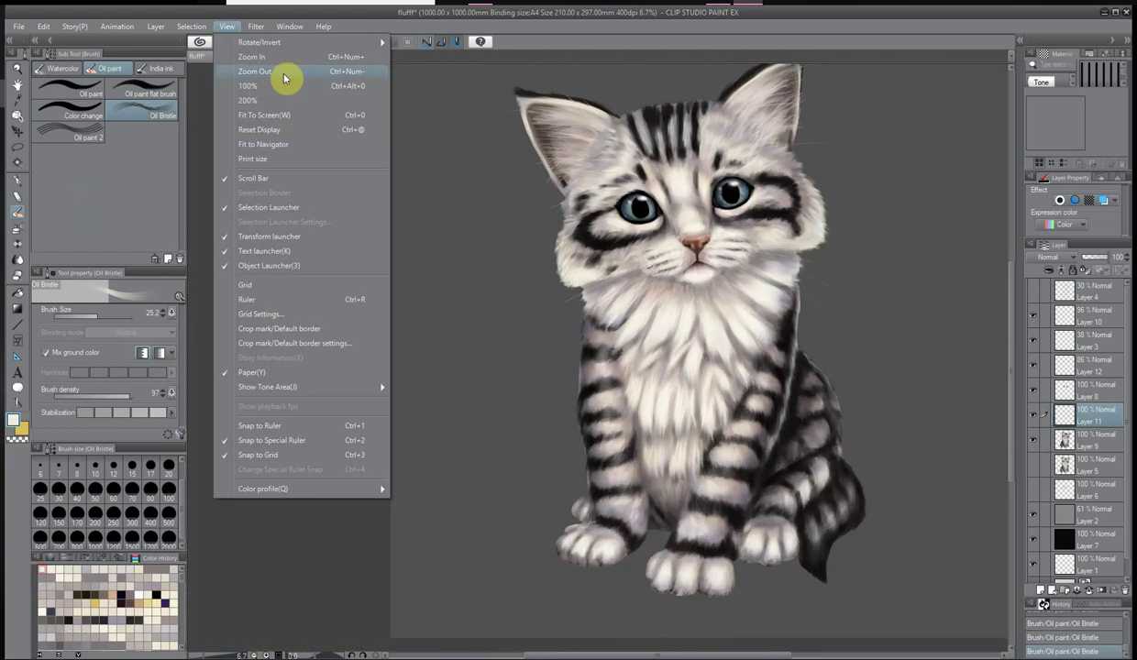
left_click(283, 72)
right_click(1063, 415)
left_click(1082, 335)
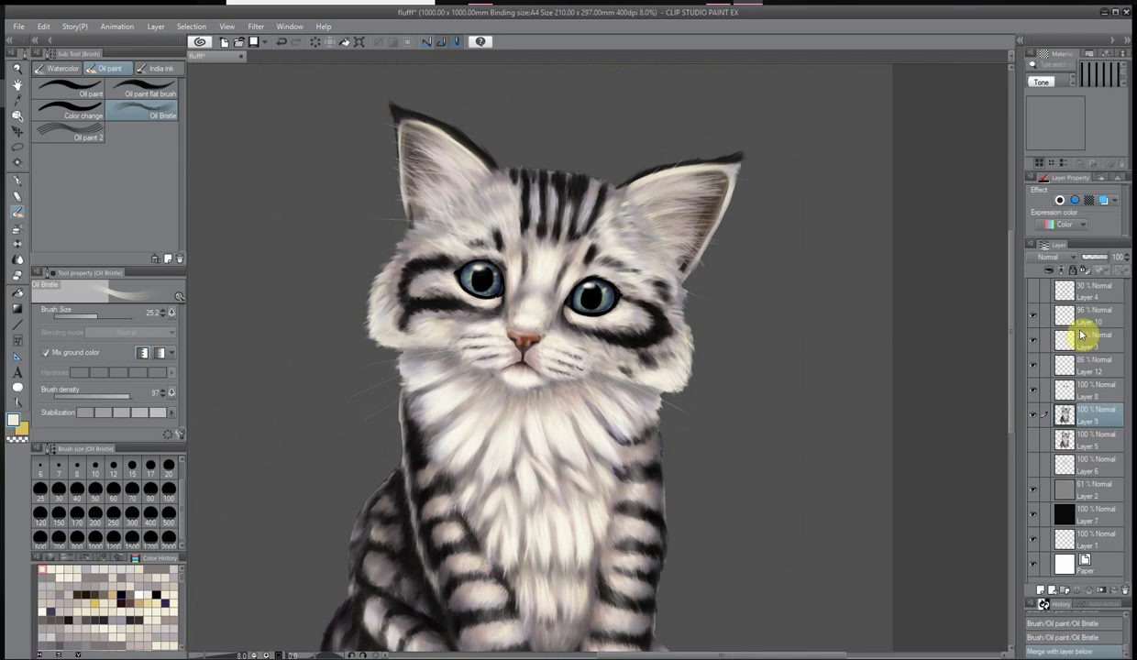
Check the painting's tonal values by switching Layer 9's expression color to Gray and back to Color
scroll(629, 287, "down", 2)
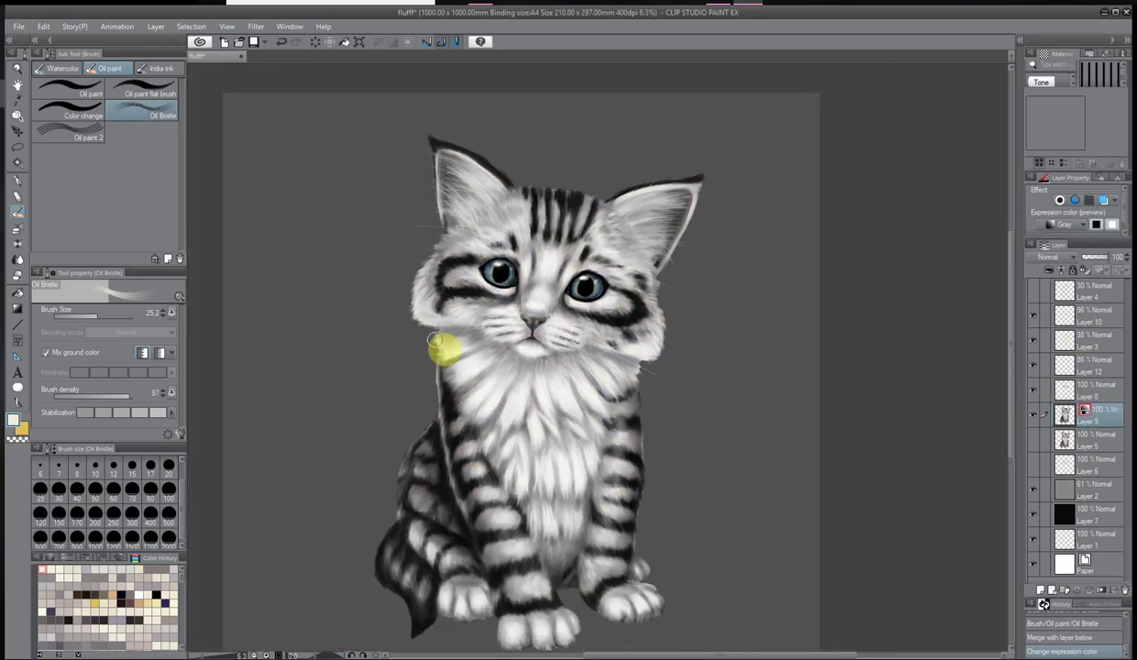
scroll(503, 229, "up", 3)
left_click(1067, 242)
Paint light fur along the left cheek's outer edge on a new raster layer and shift that layer with Move layer
left_click(1041, 590)
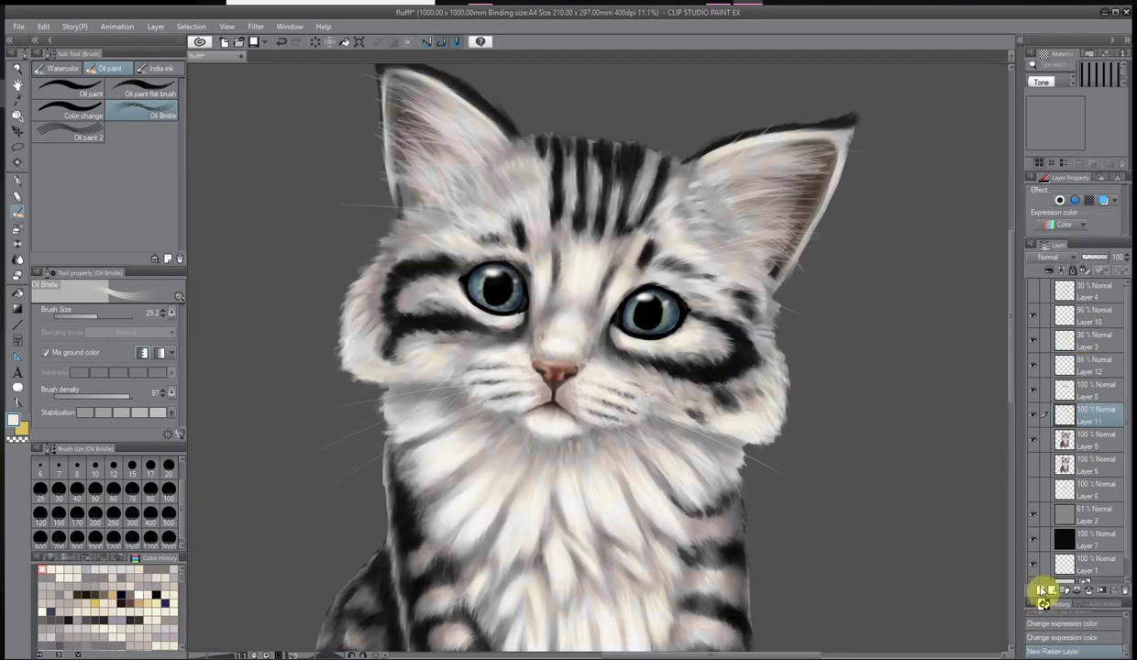
scroll(355, 356, "up", 5)
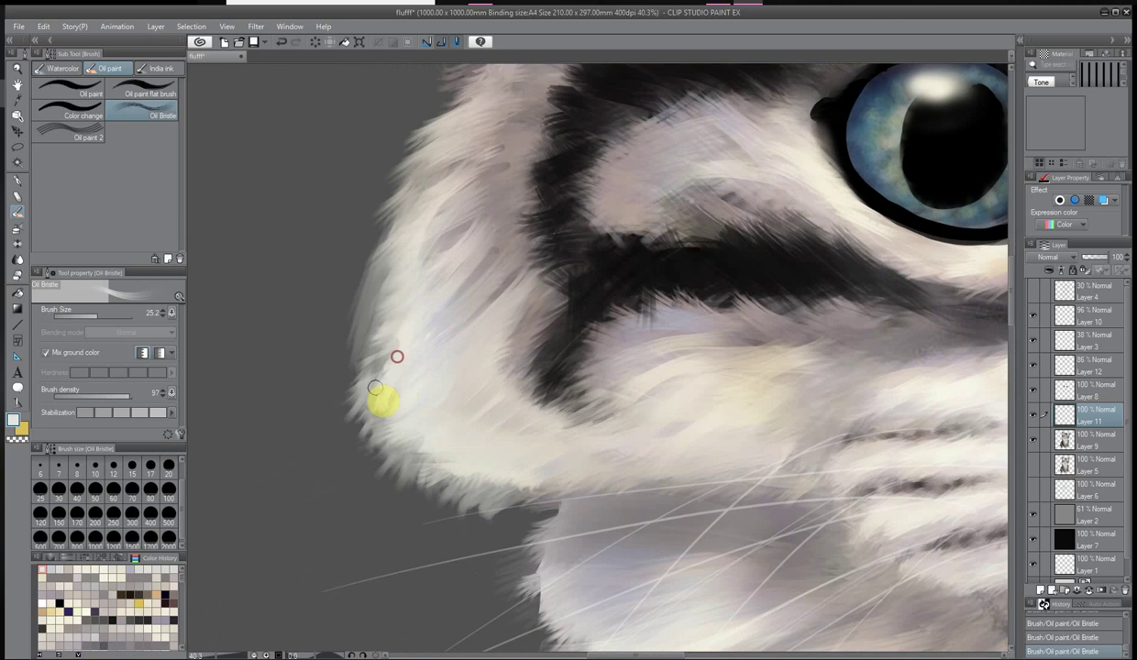
scroll(799, 355, "down", 6)
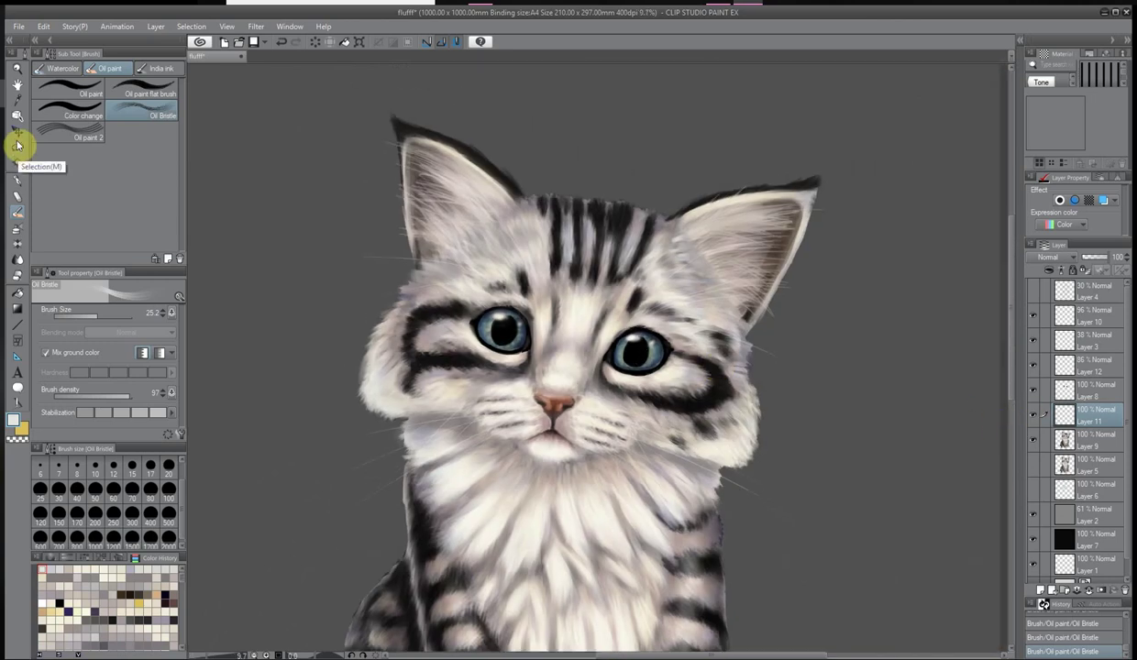
left_click(17, 132)
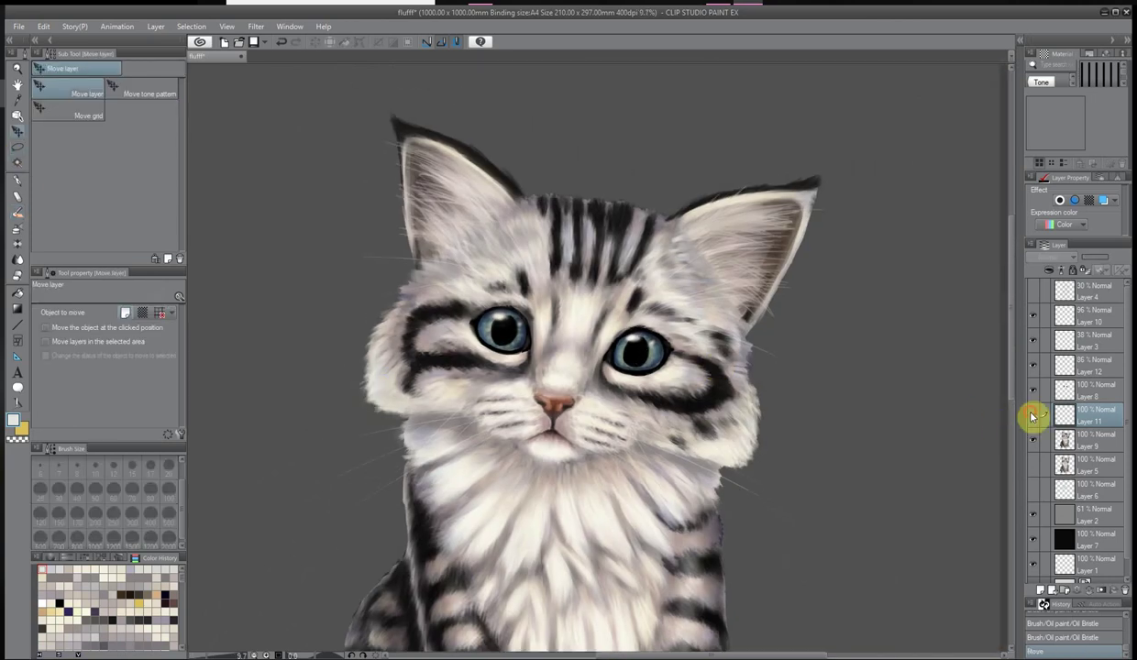
Set Layer 11's opacity to 70% and softly erase some of its strokes on the lower right cheek
scroll(604, 388, "up", 5)
key("b")
scroll(743, 389, "down", 5)
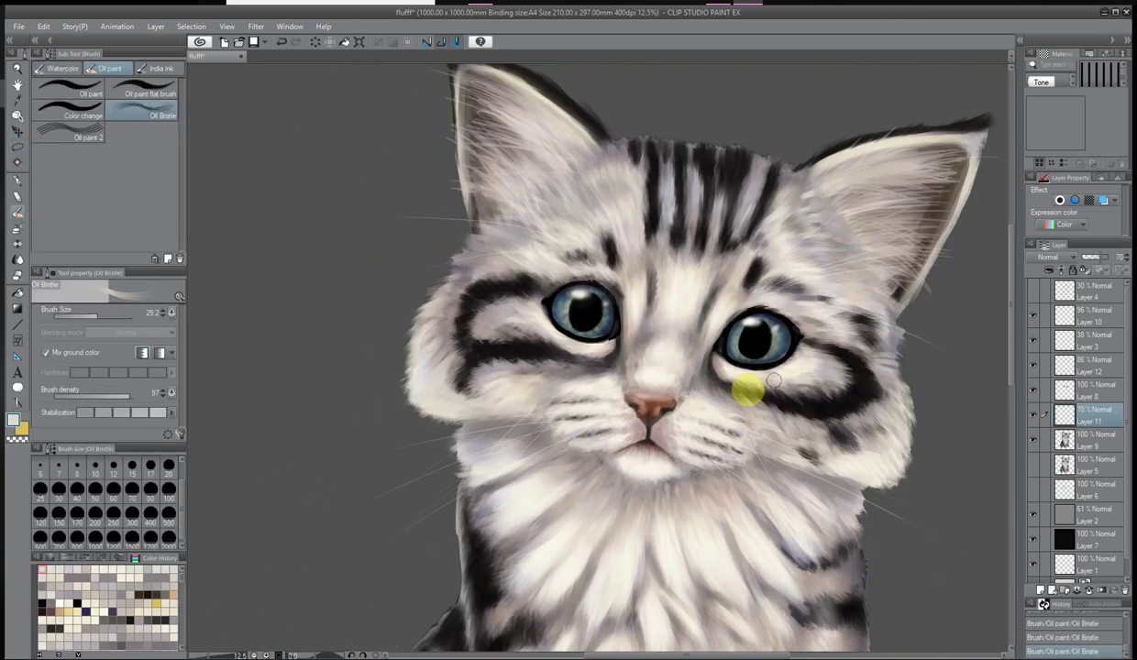
scroll(440, 406, "up", 2)
scroll(955, 479, "down", 2)
scroll(995, 502, "up", 3)
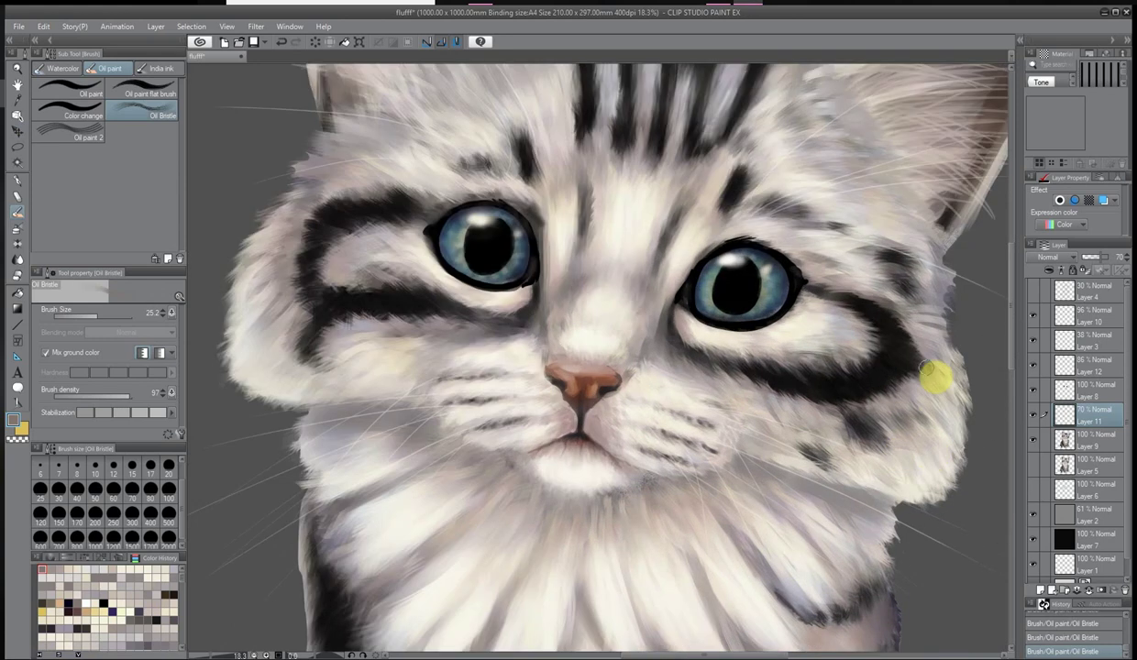
key("e")
left_click_drag(881, 448, 876, 482)
left_click_drag(861, 426, 844, 447)
key("b")
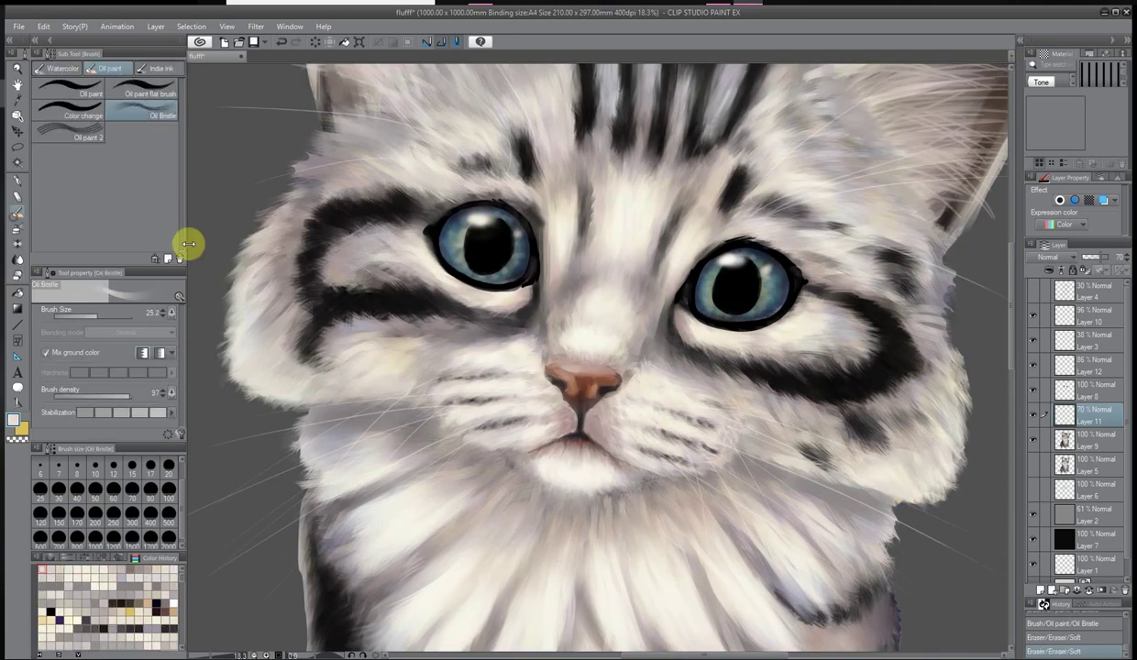
Paint grey Oil Bristle shading under the cheeks and chin on a new raster layer and set its opacity to 14%
scroll(924, 492, "down", 3)
key("ctrl+shift+n")
scroll(607, 193, "up", 2)
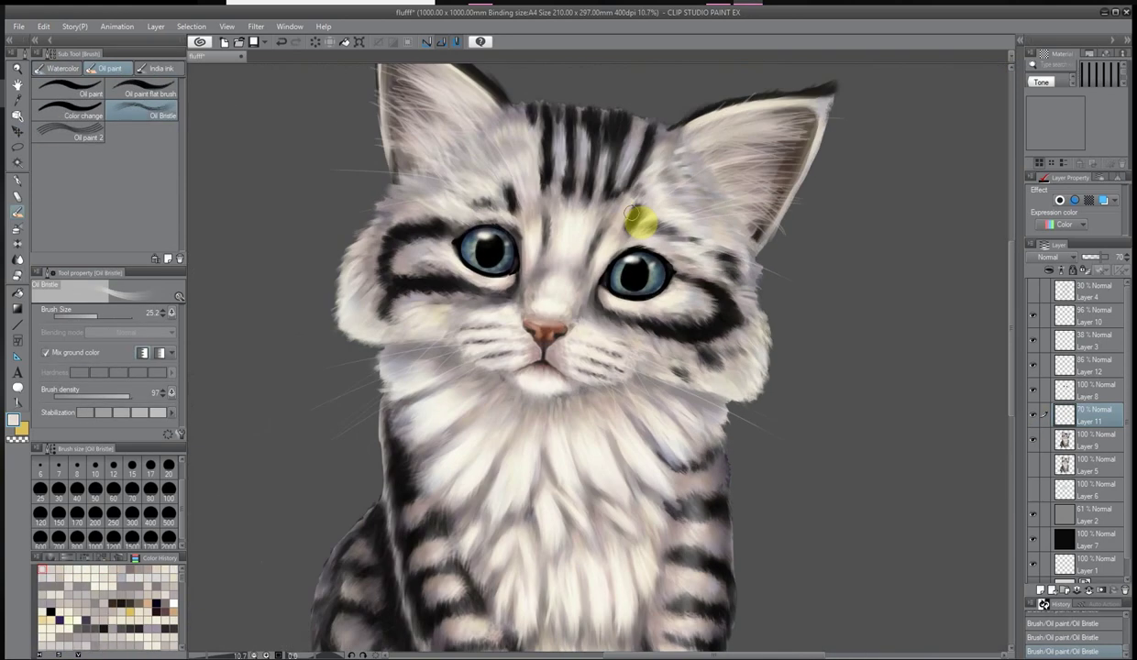
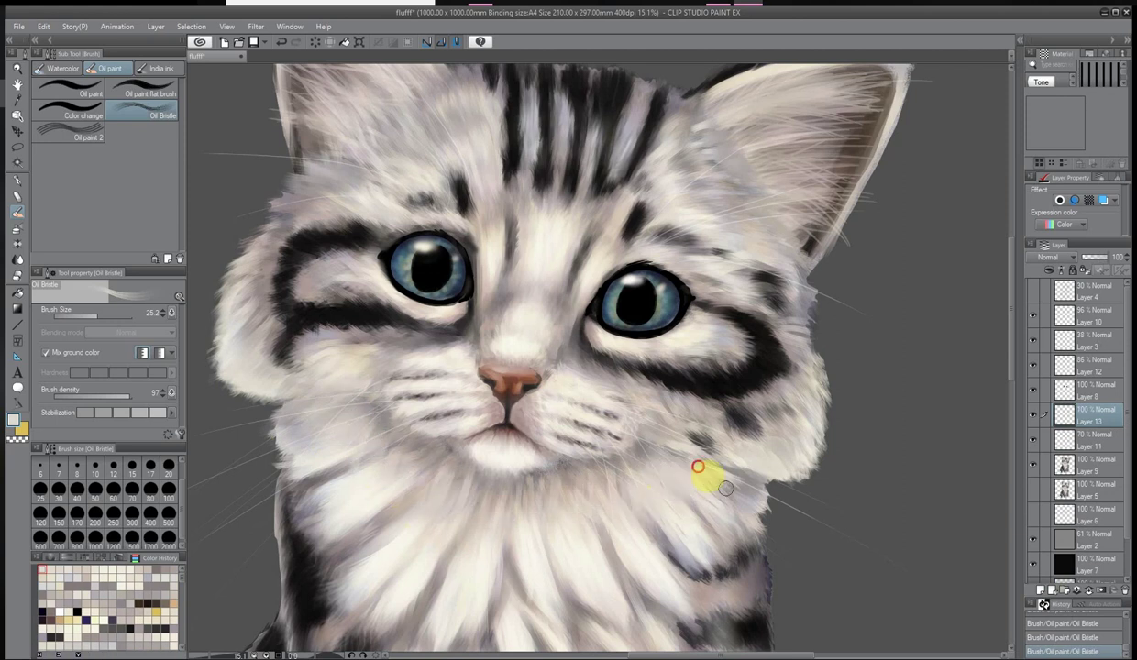
left_click(437, 456)
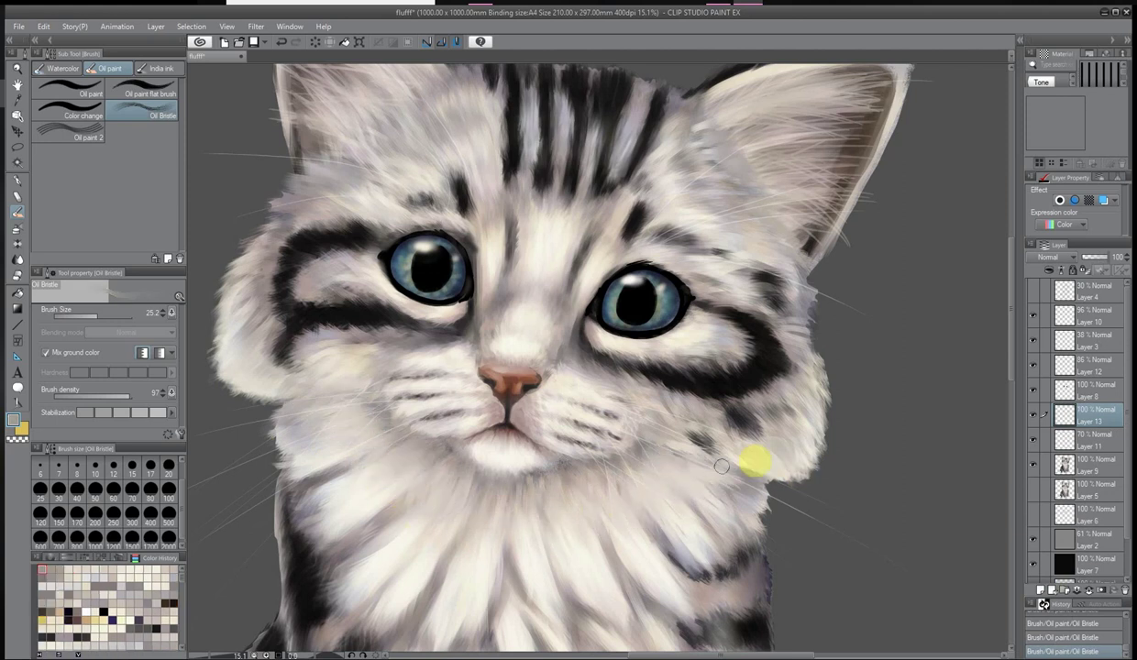
mouse_move(721, 465)
left_mouse_down()
mouse_move(655, 453)
mouse_move(523, 489)
left_mouse_up()
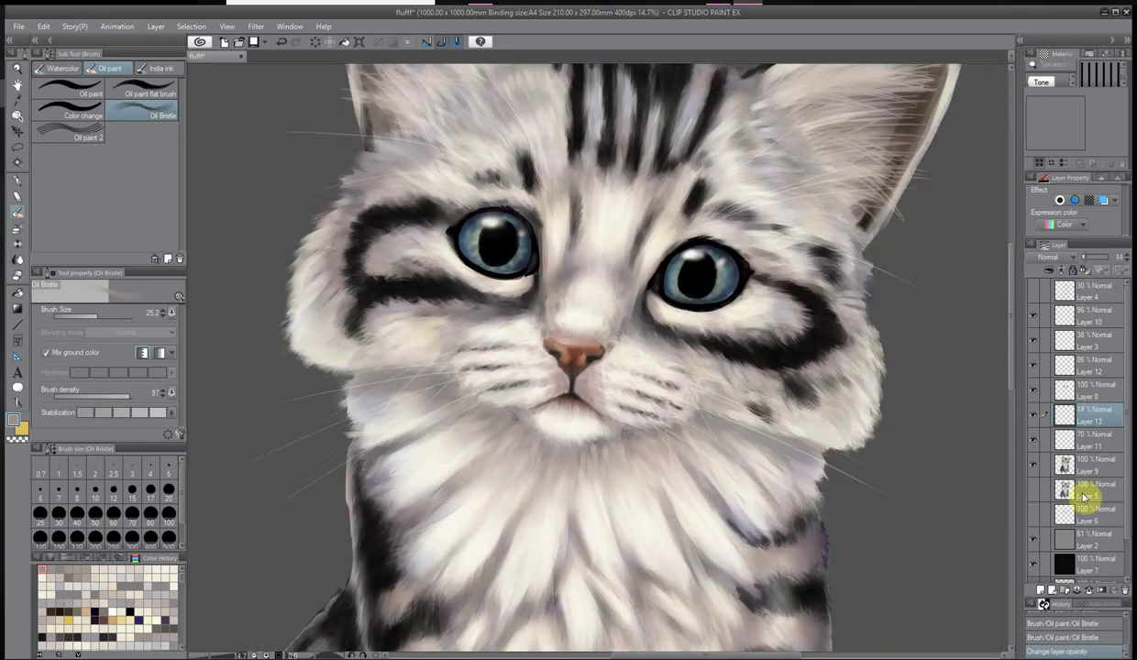
Paint light fur strokes below the left cheek, where it meets the neck, on a new raster layer
key("ctrl+shift+n")
left_click_drag(386, 363, 413, 386)
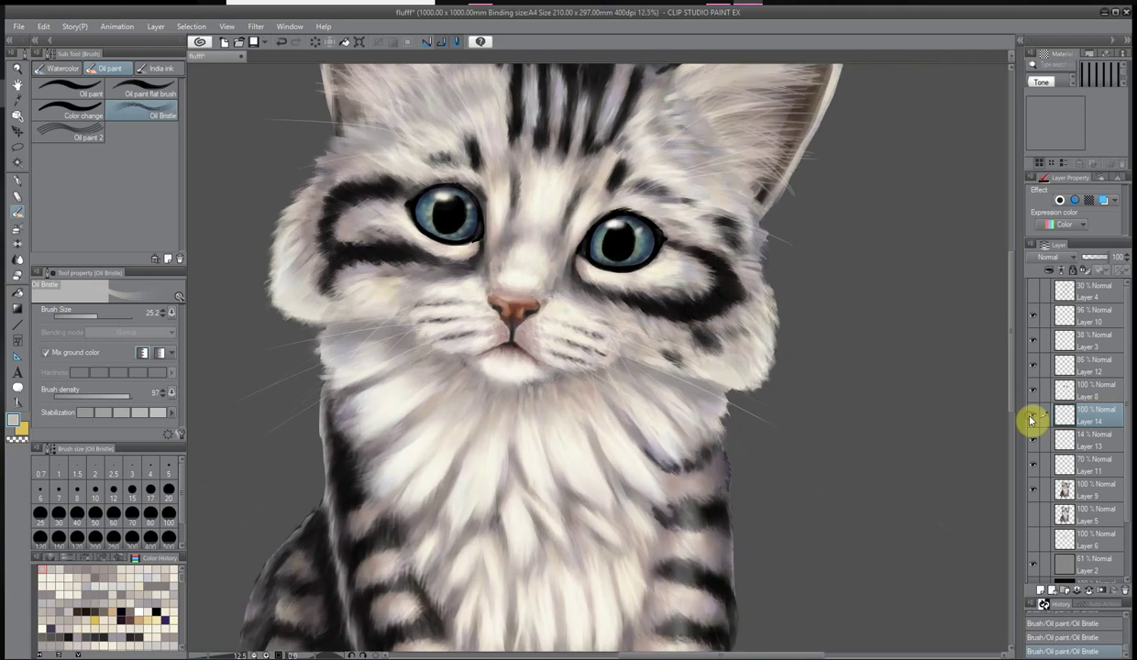
left_click(322, 351)
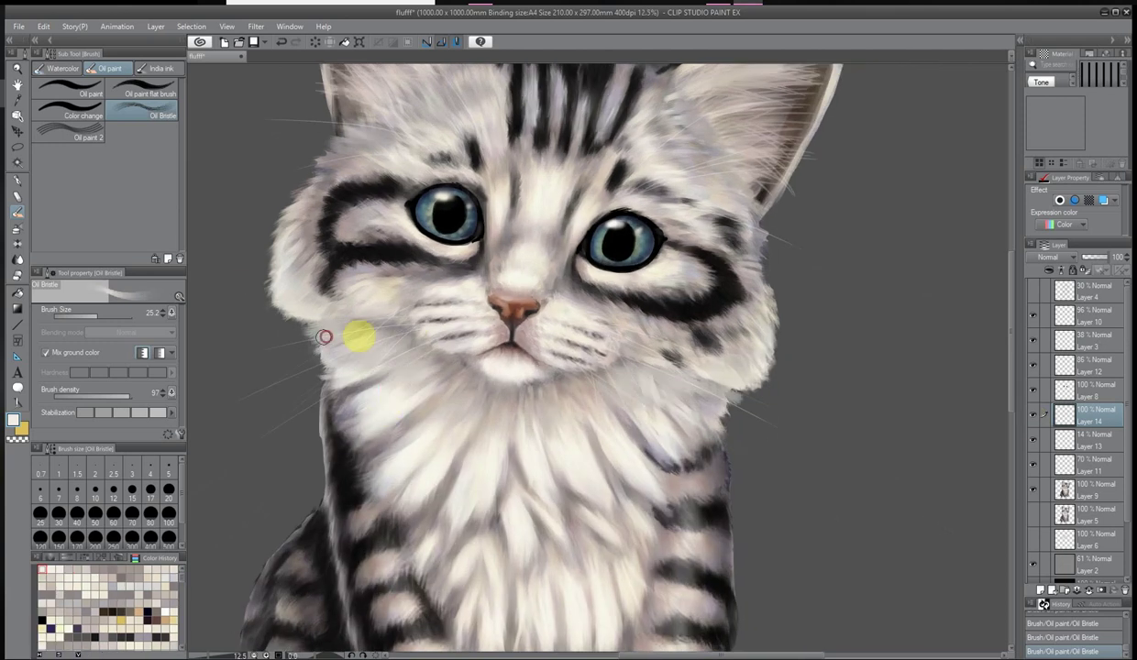
key("ctrl+minus")
key("ctrl+plus")
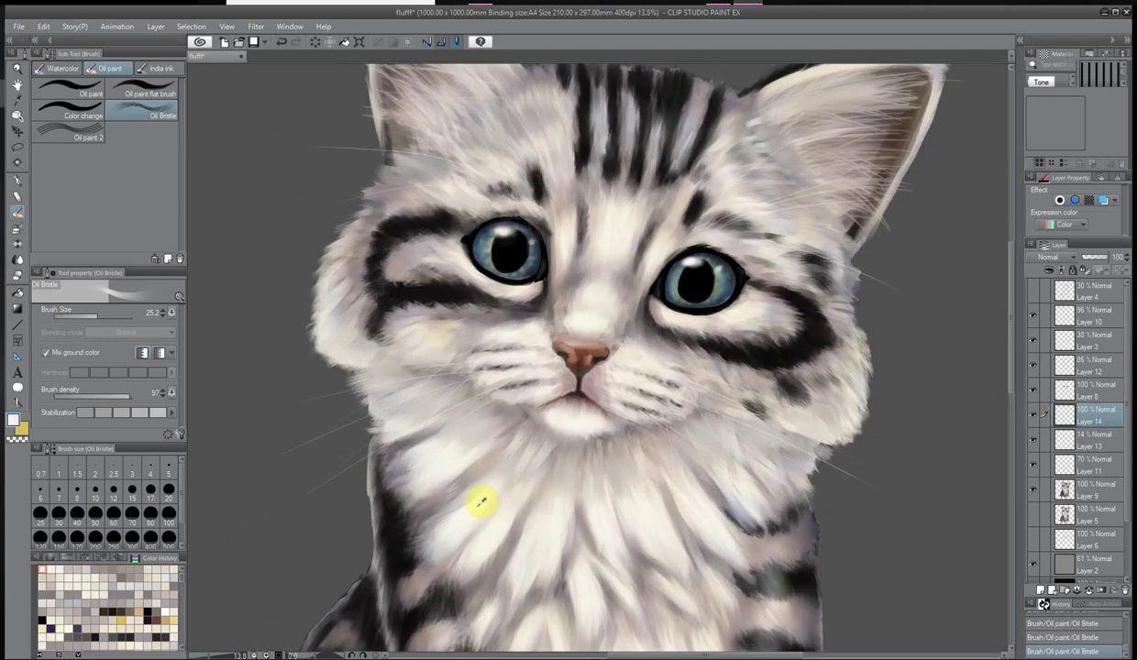
Paint more fur strokes below the left cheek on new Layer 15, then merge Layers 15 and 14 down into Layer 13
key("ctrl+shift+n")
left_click(413, 394)
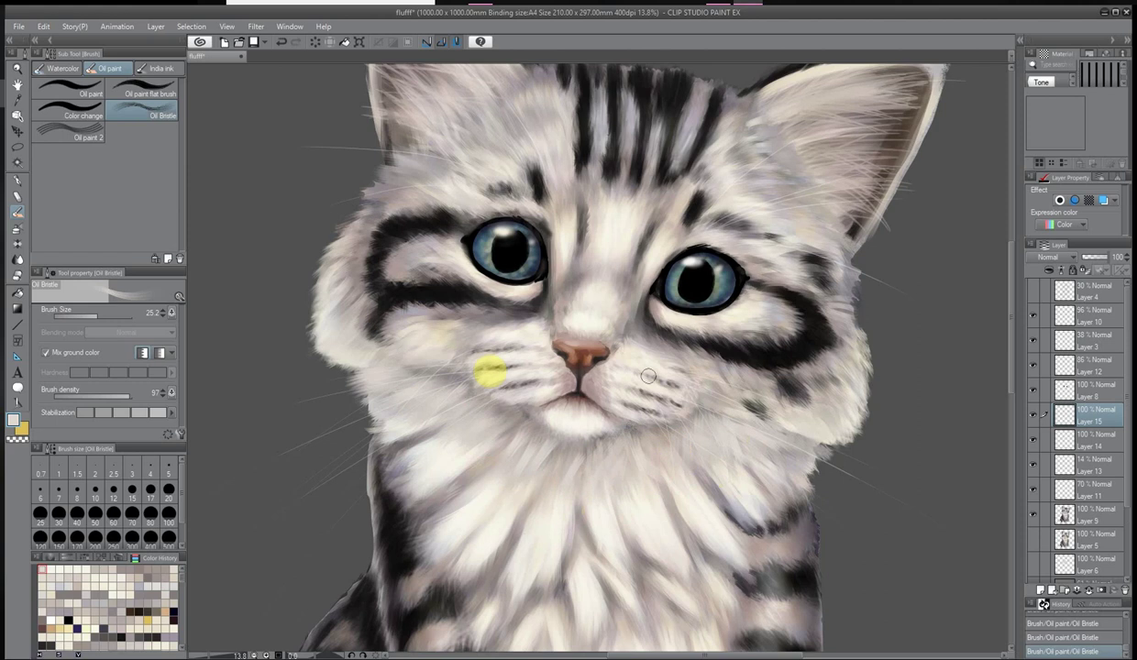
left_click_drag(385, 366, 462, 389)
key("ctrl+minus")
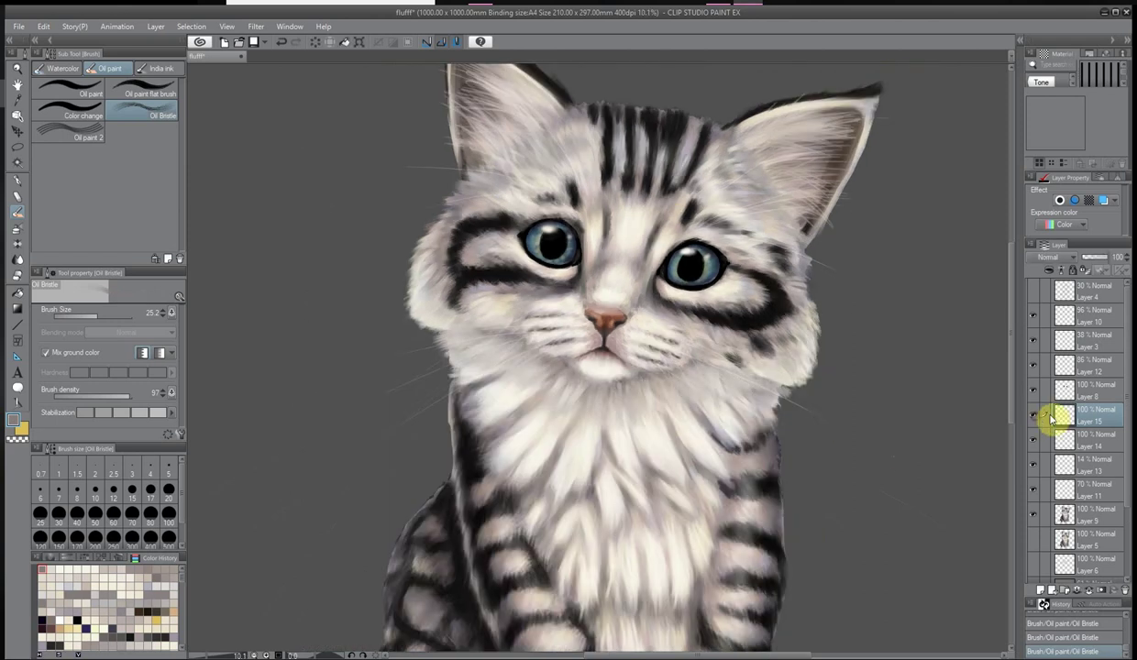
key("ctrl+e")
key("ctrl+e")
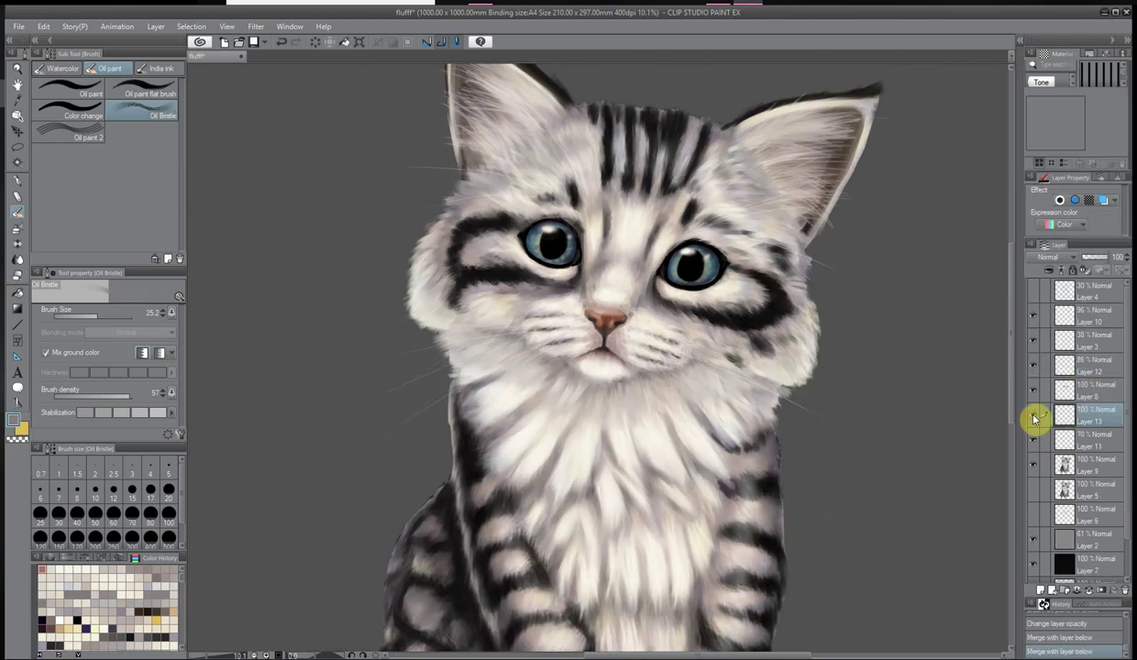
Add a new raster layer in Color dodge mode and paint pale fur highlights on the cheeks and chest
key("ctrl+minus")
key("ctrl+plus")
key("ctrl+plus")
left_click(1040, 589)
left_click(1068, 257)
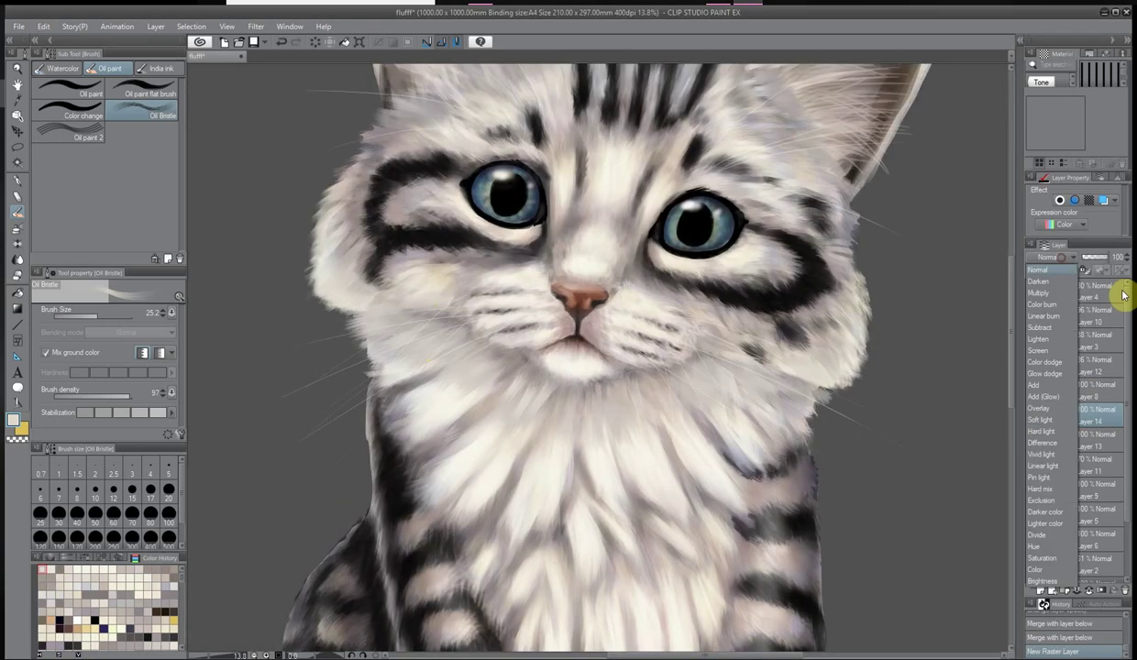
left_click(1064, 367)
left_click_drag(431, 275, 364, 320)
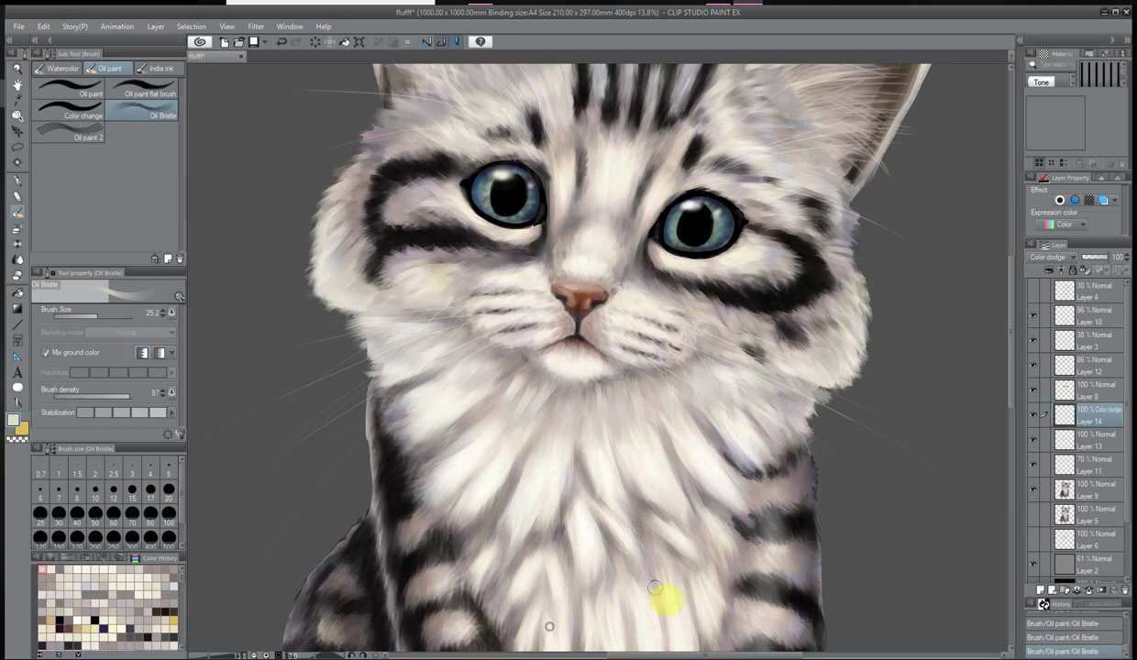
left_click_drag(373, 339, 368, 321)
scroll(780, 492, "down", 1)
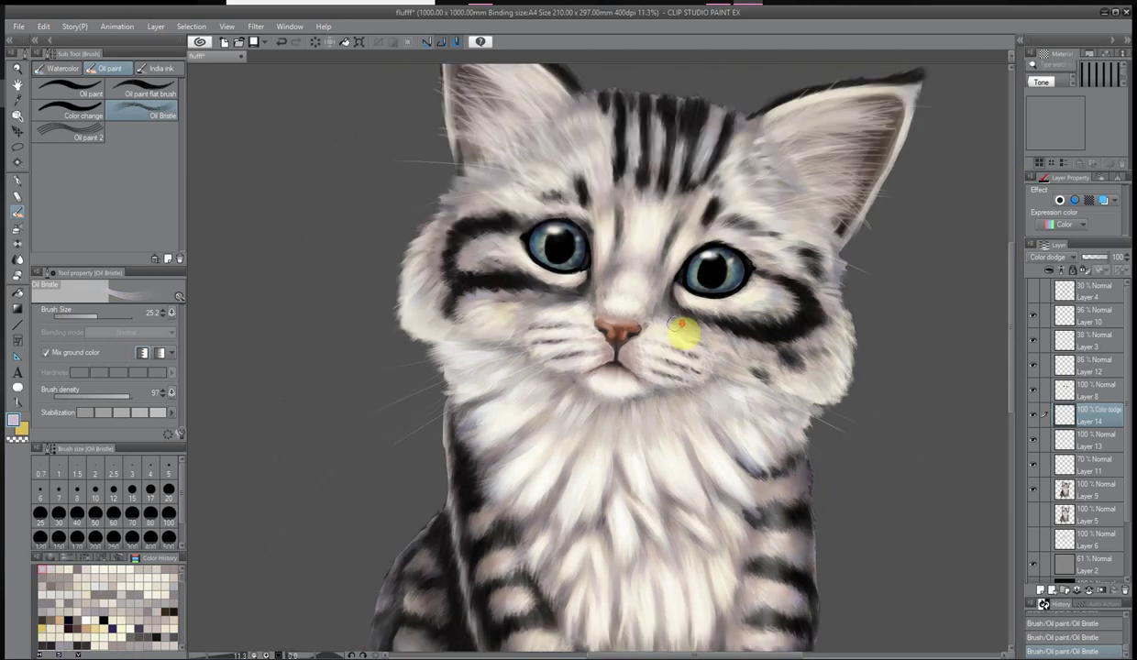
Merge the Color dodge layer into Layer 13 and compare the kitten with that layer hidden and shown
scroll(680, 330, "up", 1)
right_click(1093, 418)
left_click(1035, 417)
scroll(695, 321, "down", 2)
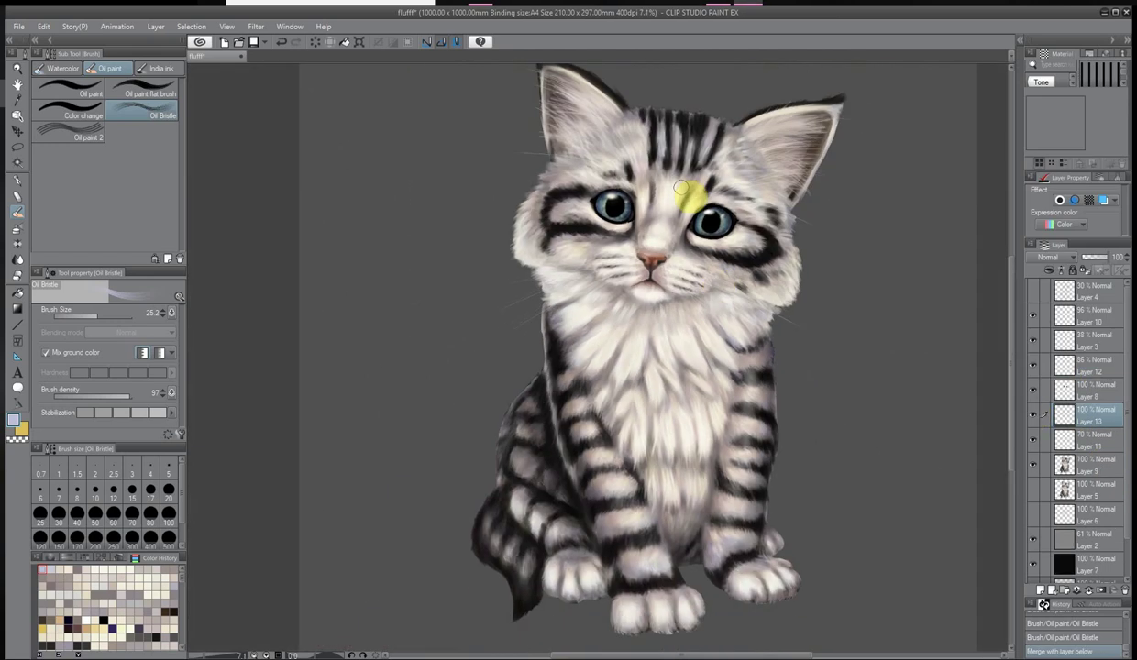
scroll(697, 393, "up", 3)
scroll(698, 394, "down", 1)
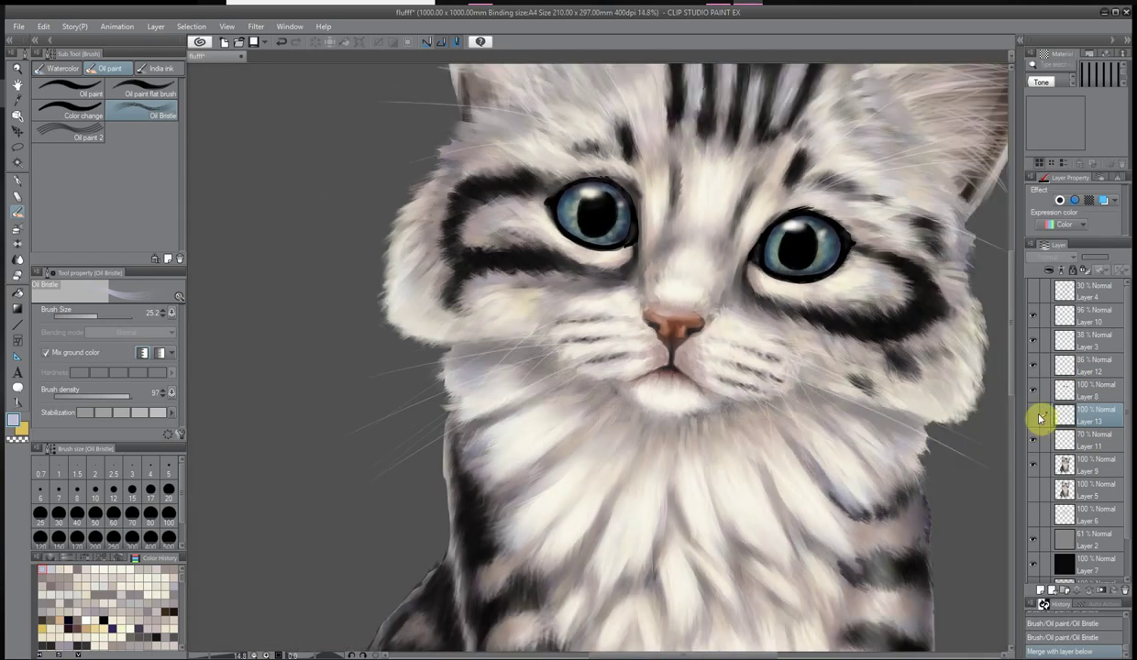
Paint dark bluish-grey fur shadows under the cheeks, chin and across the chest on a new Multiply layer at 57% opacity
scroll(697, 342, "down", 1)
scroll(654, 379, "up", 2)
key("ctrl+z")
left_click(596, 231)
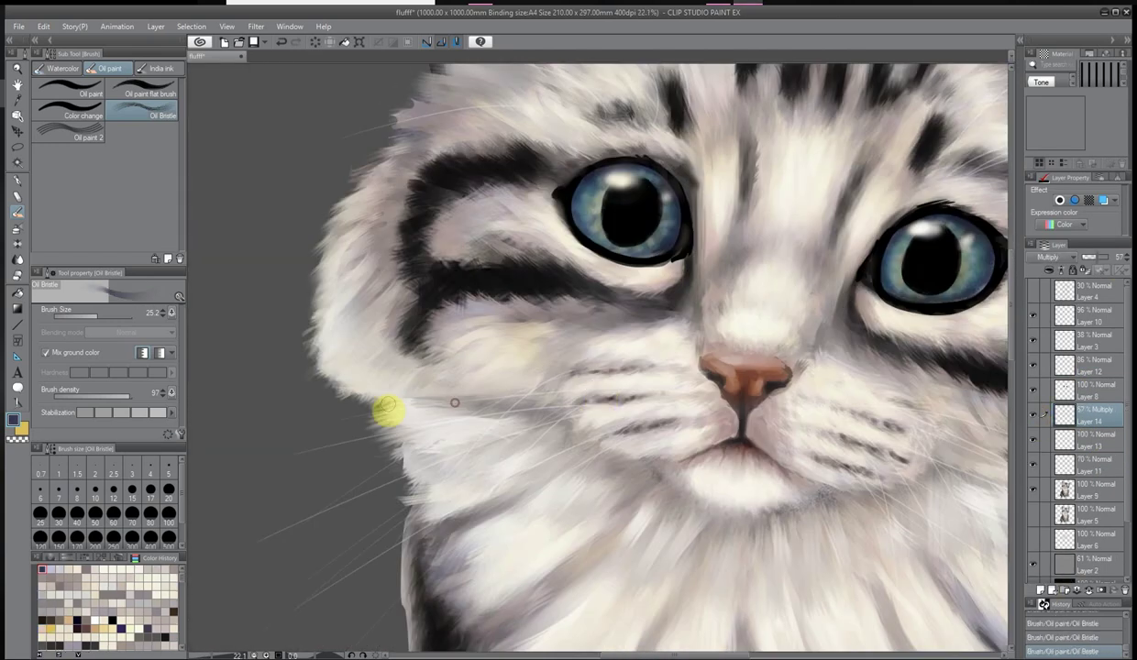
mouse_move(440, 493)
left_mouse_down()
mouse_move(499, 523)
mouse_move(647, 532)
left_mouse_up()
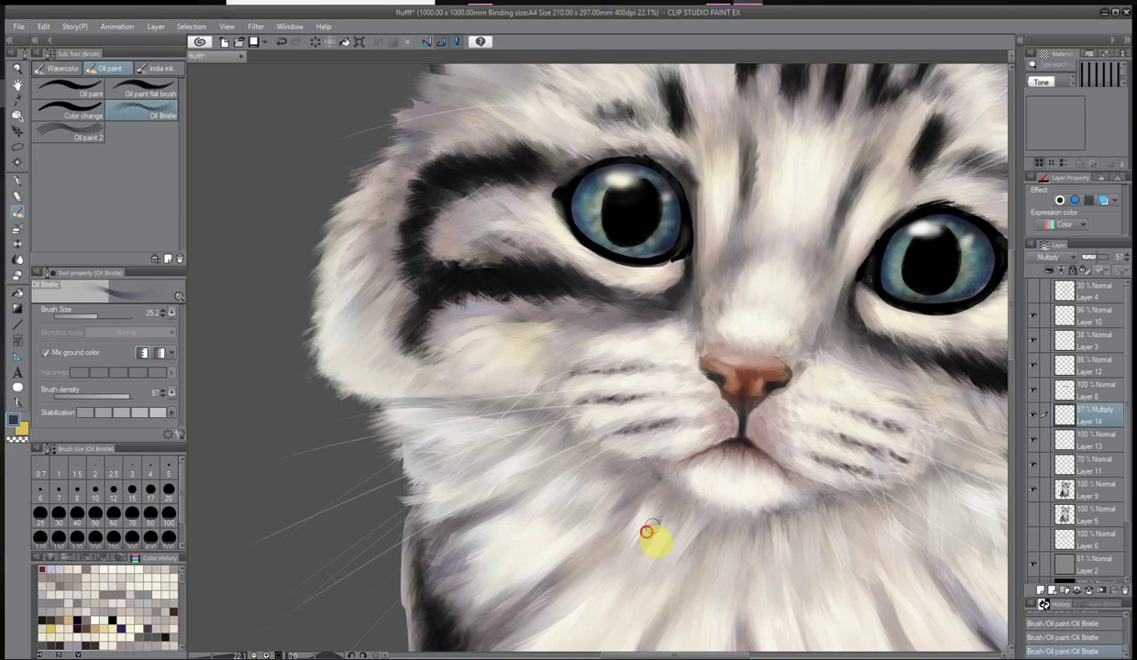
left_click(13, 424)
left_click(675, 526)
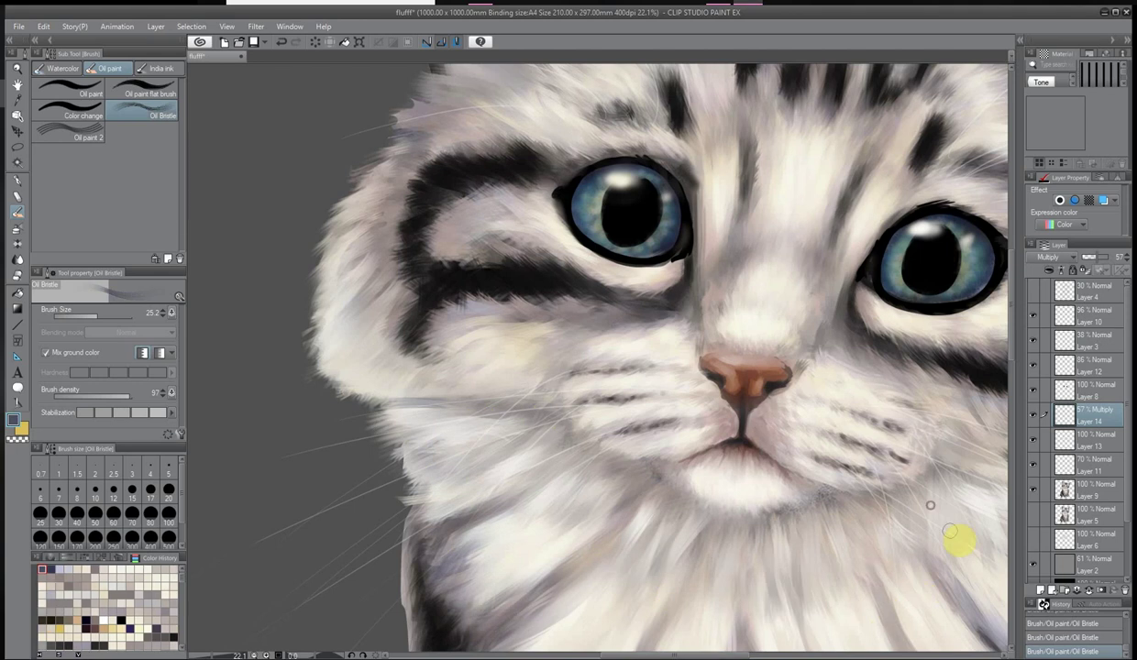
scroll(929, 505, "down", 1)
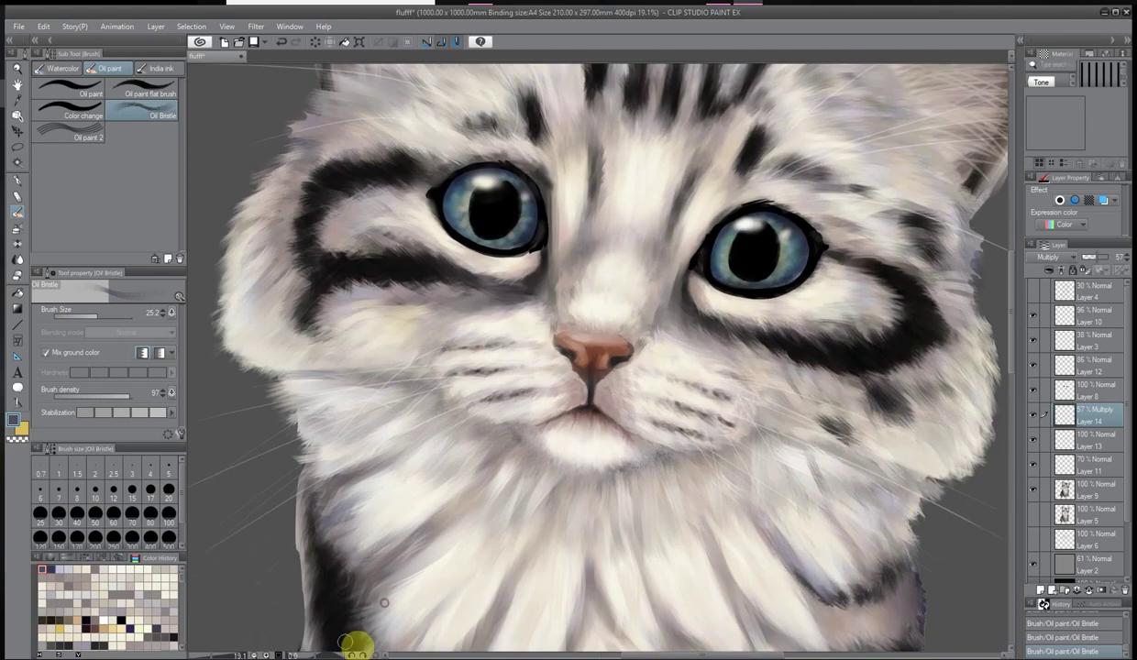
scroll(373, 427, "up", 2)
scroll(453, 511, "down", 2)
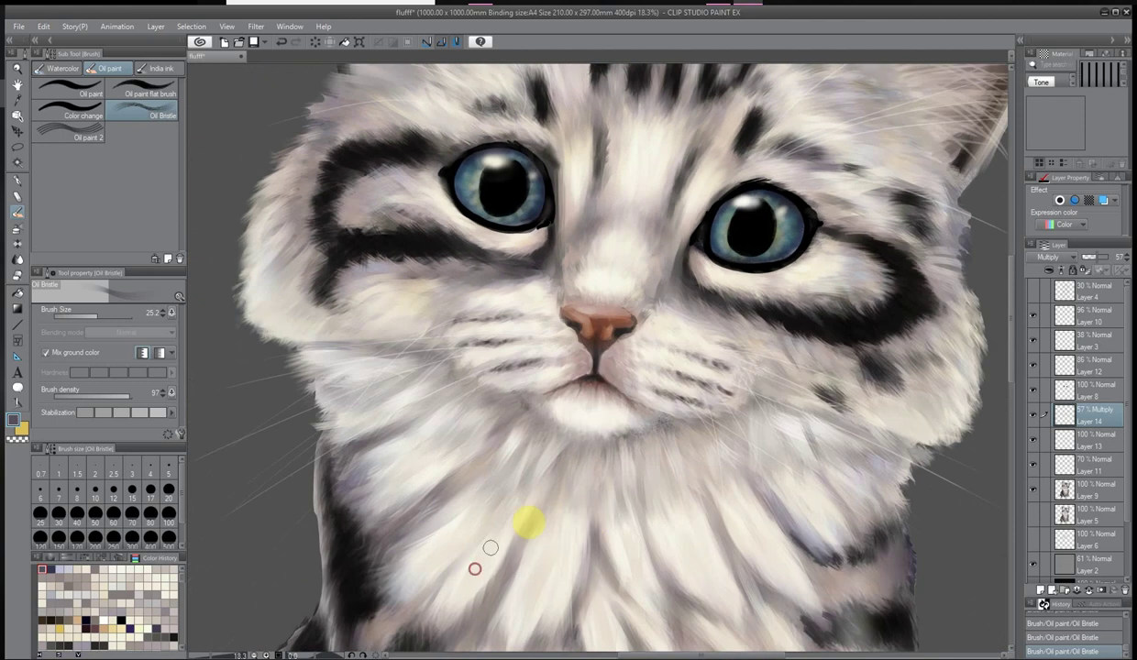
Adjust the Multiply shadow layer's opacity and merge it into Layer 13
scroll(849, 471, "down", 7)
left_click(1124, 257)
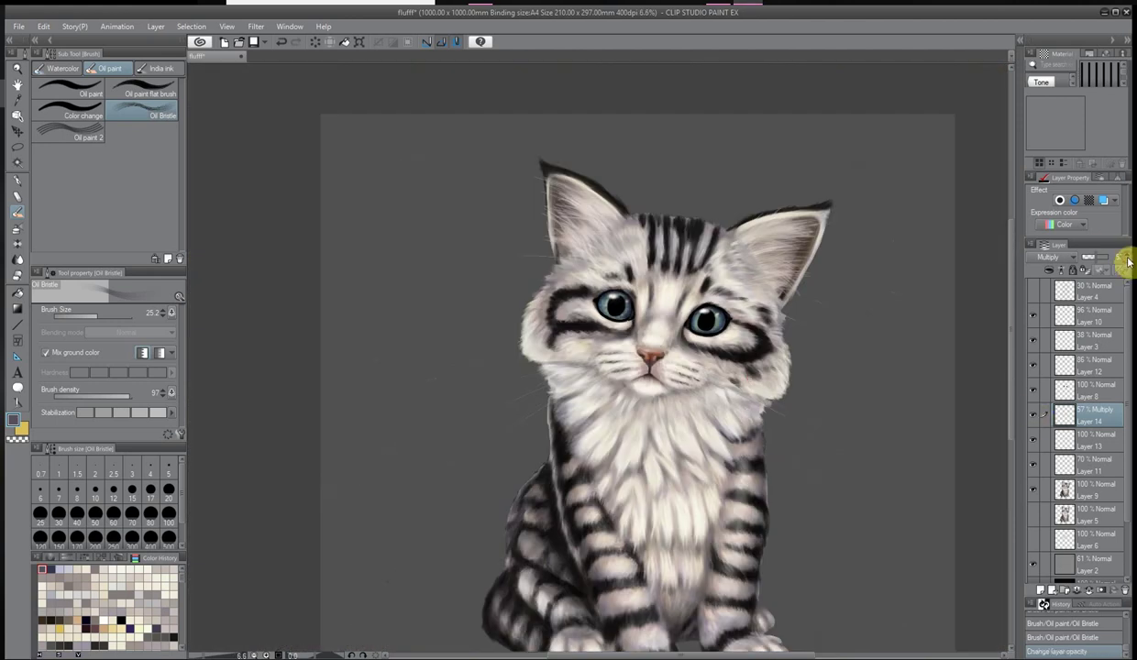
key("ctrl+e")
Paint warm cream highlights through the neck and chest fur on a new Color dodge layer
left_click(1040, 590)
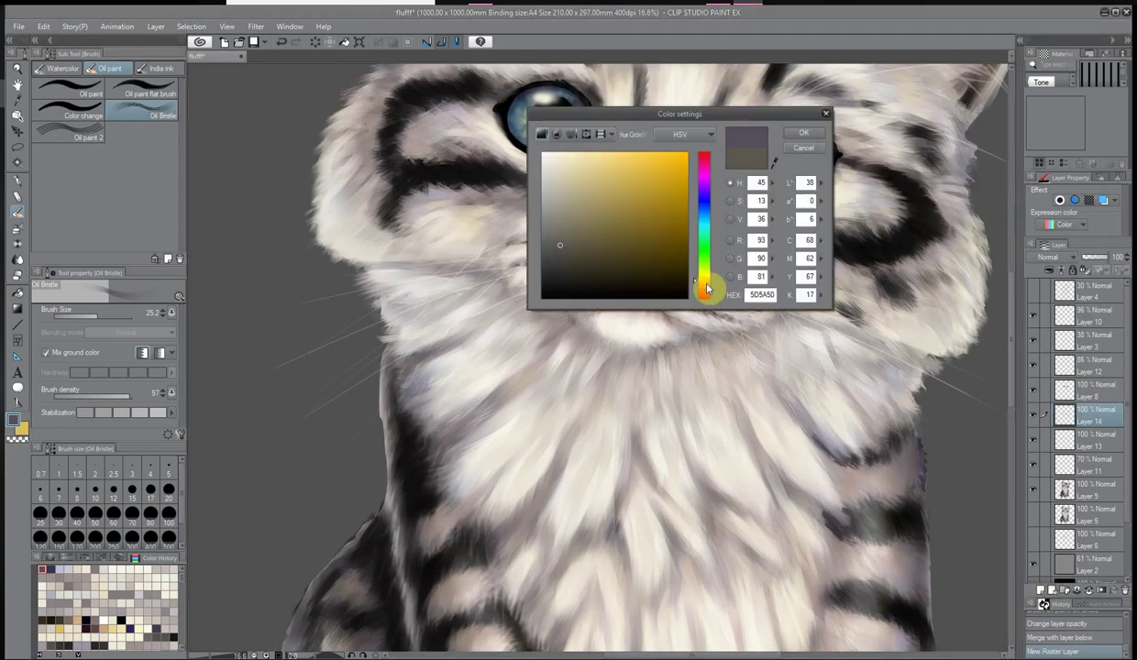
left_click_drag(456, 320, 419, 388)
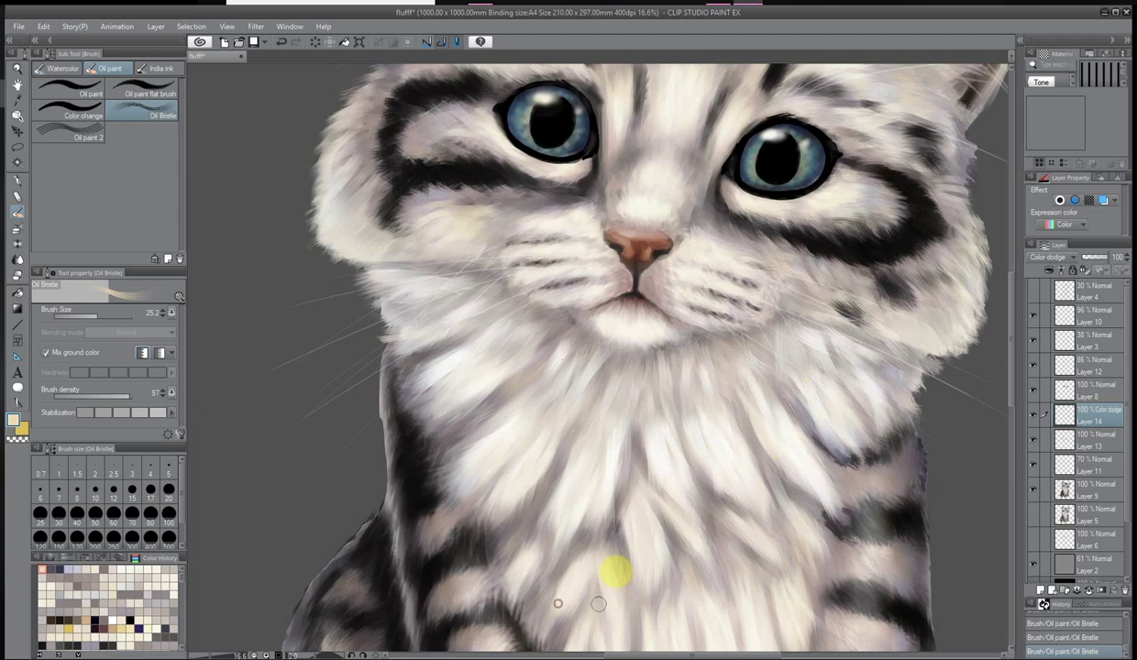
scroll(598, 603, "down", 5)
scroll(520, 419, "up", 5)
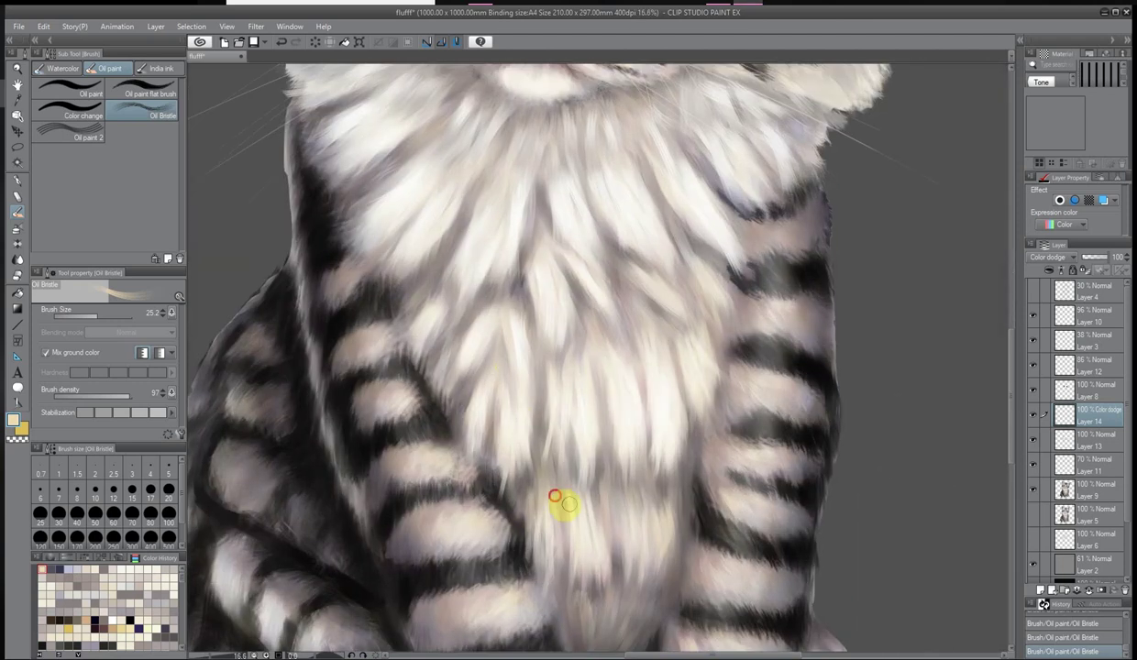
Undo the last layer merge, then merge Layers 14, 13 and 11 down into Layer 9
scroll(561, 501, "down", 5)
key("ctrl+z")
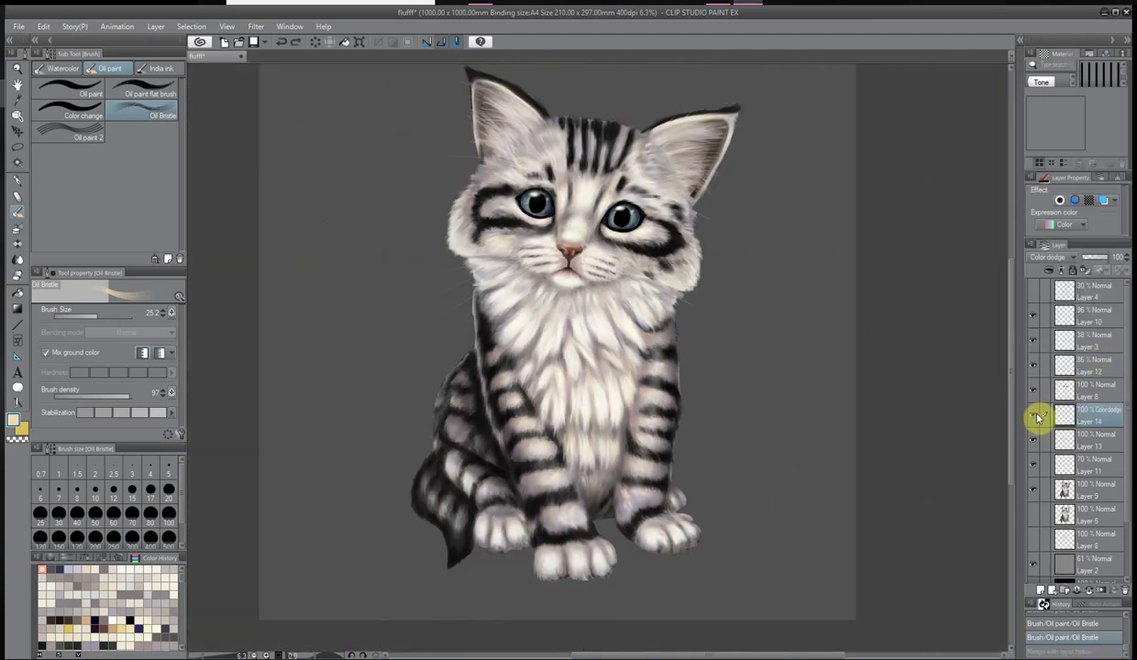
left_click(1032, 447)
right_click(1034, 444)
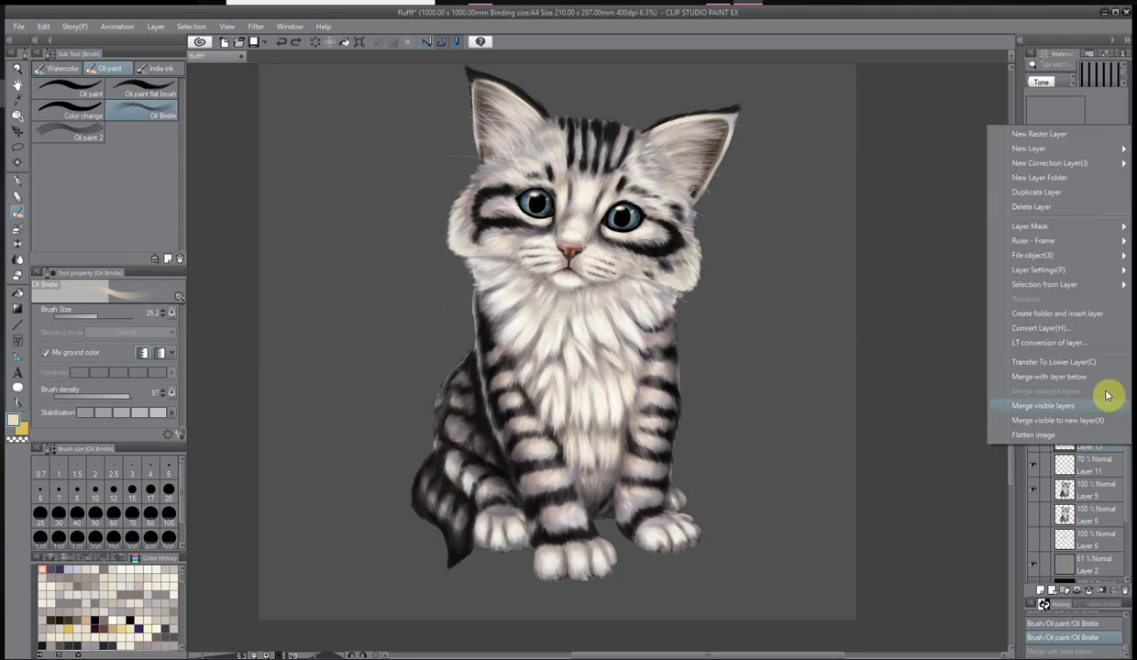
key("Escape")
right_click(1039, 468)
left_click(1096, 380)
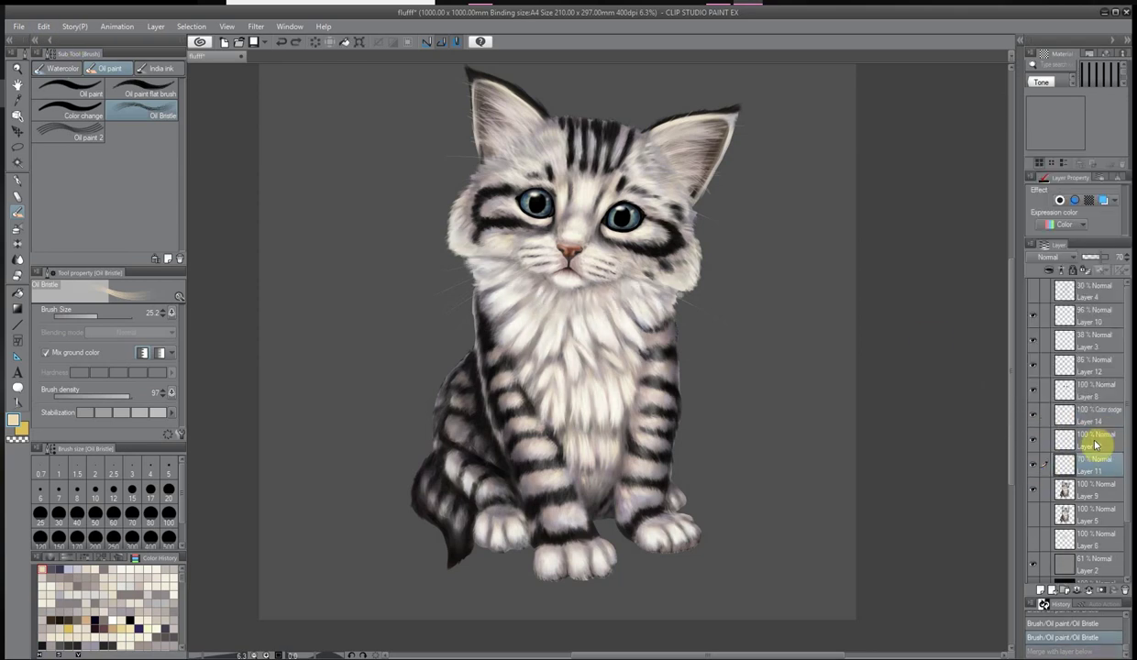
right_click(1076, 419)
left_click(1104, 347)
Mirror the canvas view, erase stray paint along the fur edge below the cheek on Layer 9, and restore the view
scroll(499, 381, "up", 5)
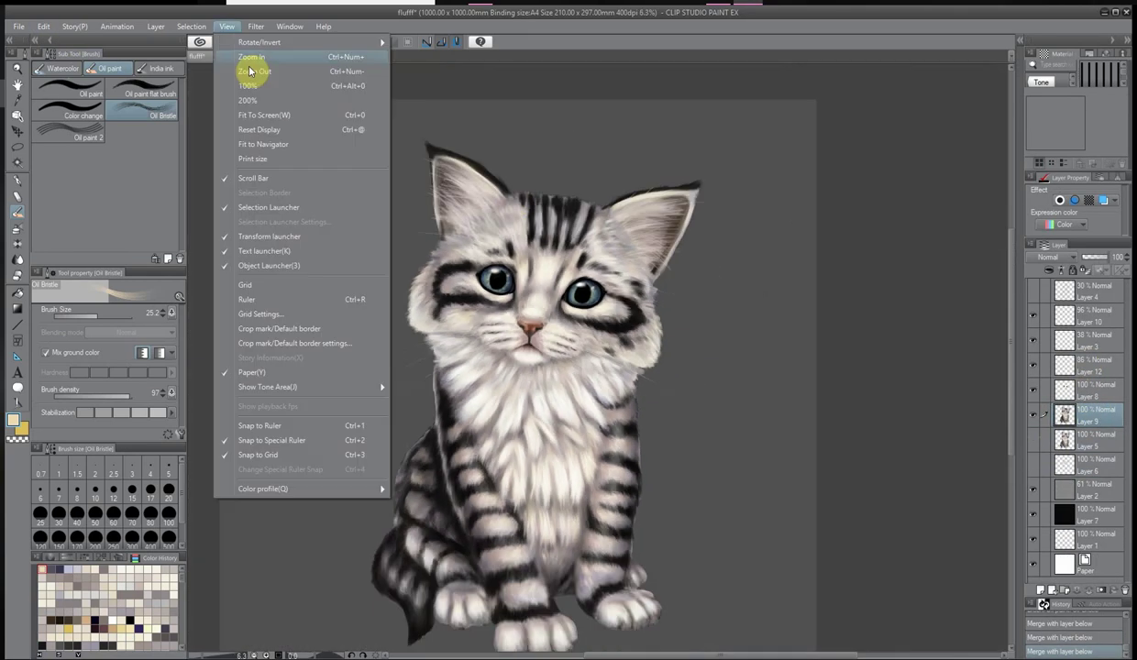
left_click(254, 72)
key("e")
scroll(392, 425, "up", 3)
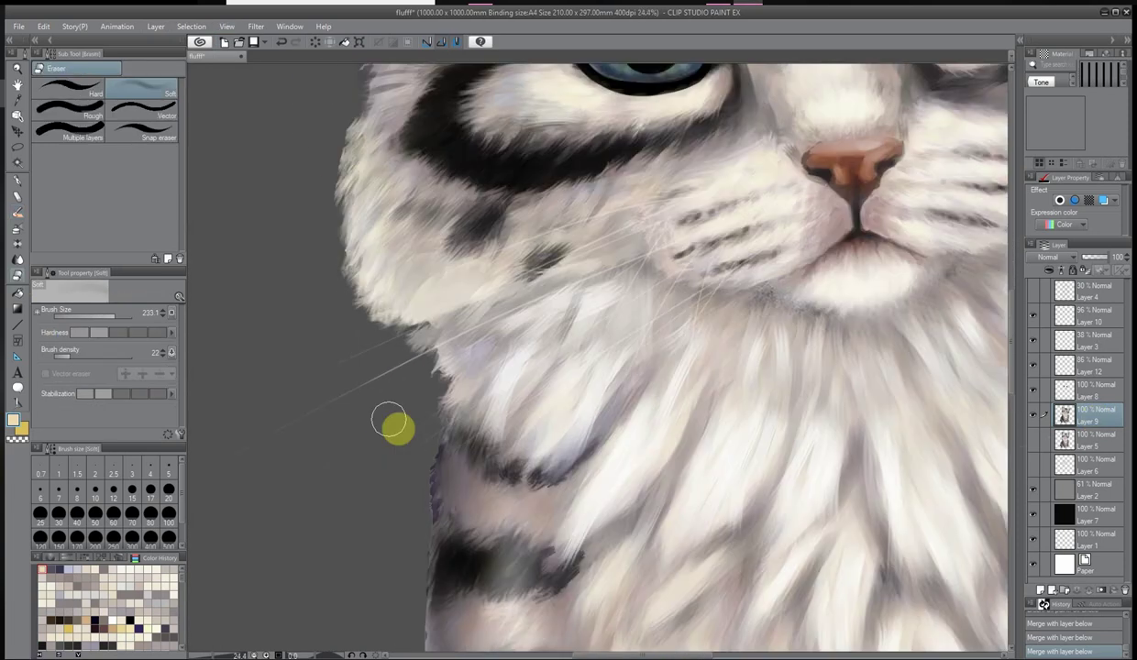
key("e")
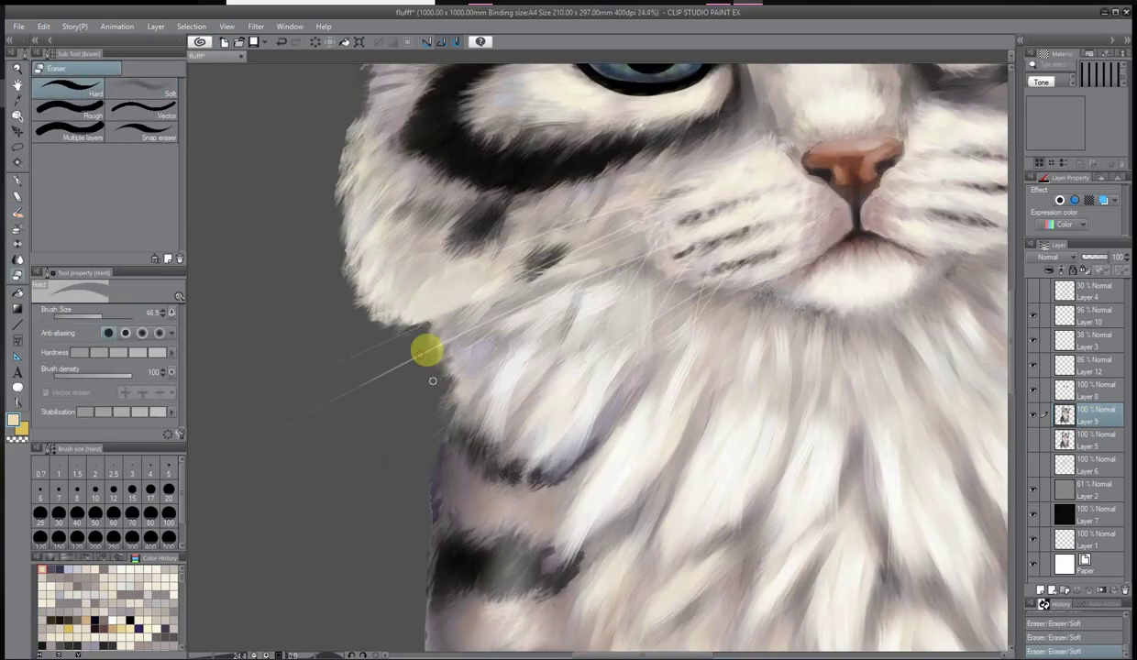
scroll(426, 348, "down", 6)
left_click(227, 25)
mouse_move(260, 42)
left_click(458, 64)
scroll(773, 215, "up", 4)
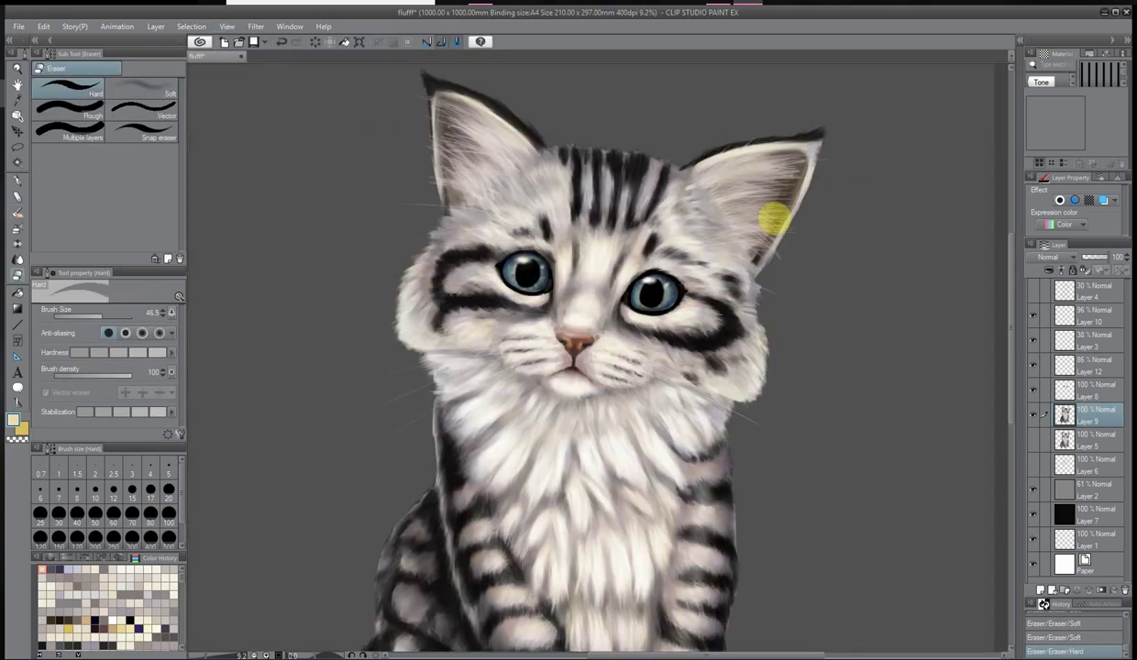
scroll(575, 241, "down", 4)
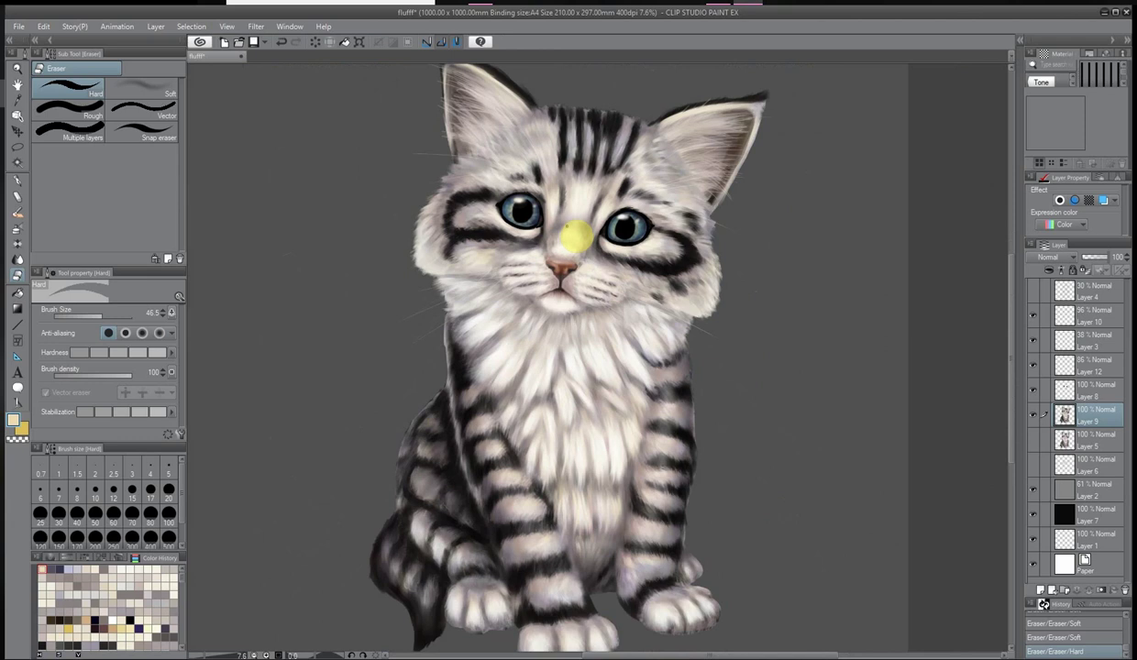
Select the whole kitten by auto-selecting the empty background on Layer 9 and inverting the selection
scroll(394, 479, "up", 1)
key("w")
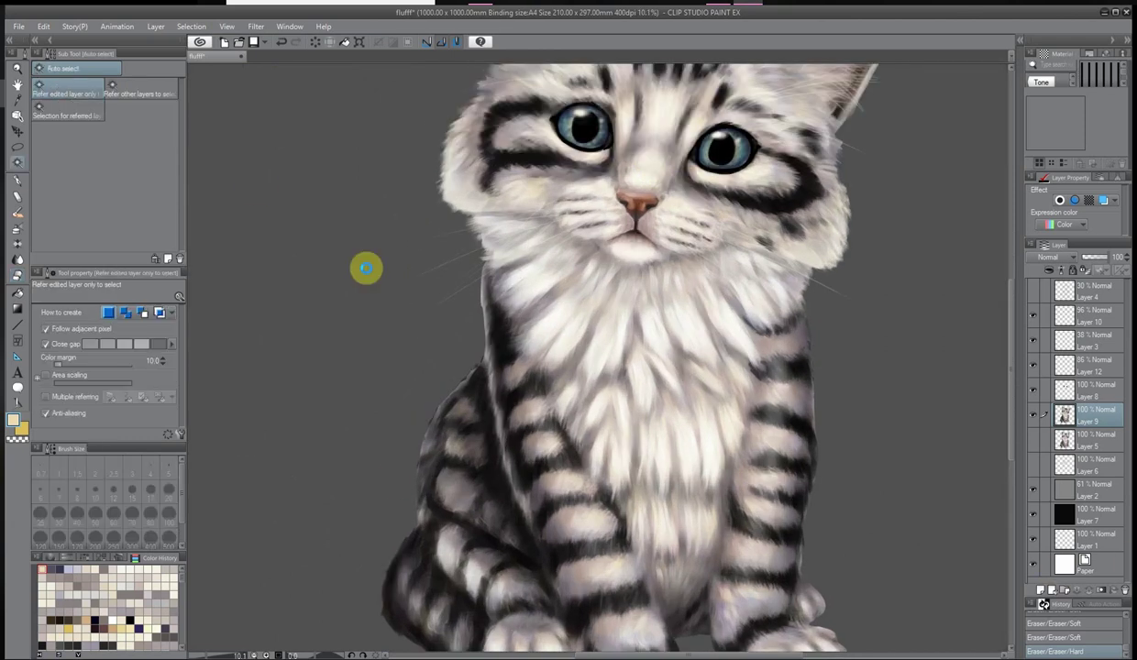
scroll(311, 264, "down", 3)
left_click(685, 374)
key("ctrl+shift+i")
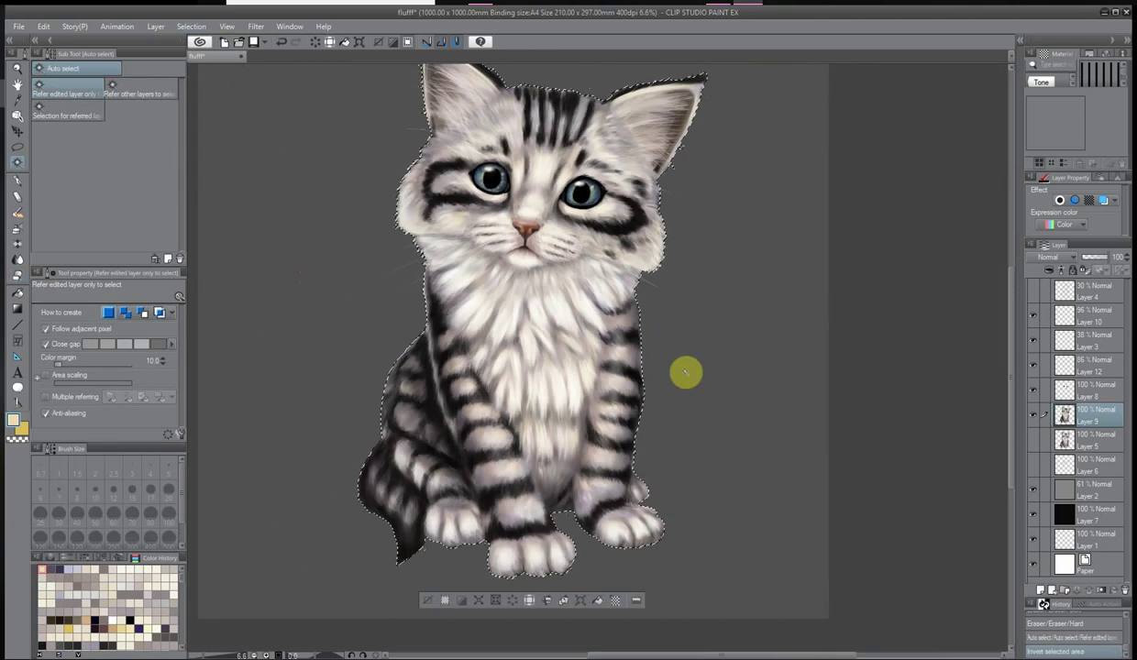
Add a new raster layer above Layer 9 and set its blending mode to Multiply
scroll(394, 178, "up", 4)
scroll(568, 165, "up", 3)
key("ctrl+shift+n")
left_click(1047, 256)
left_click(1055, 301)
Darken the nose outline and mouth line in black with the Oil paint brush and the Soft airbrush
left_click(12, 420)
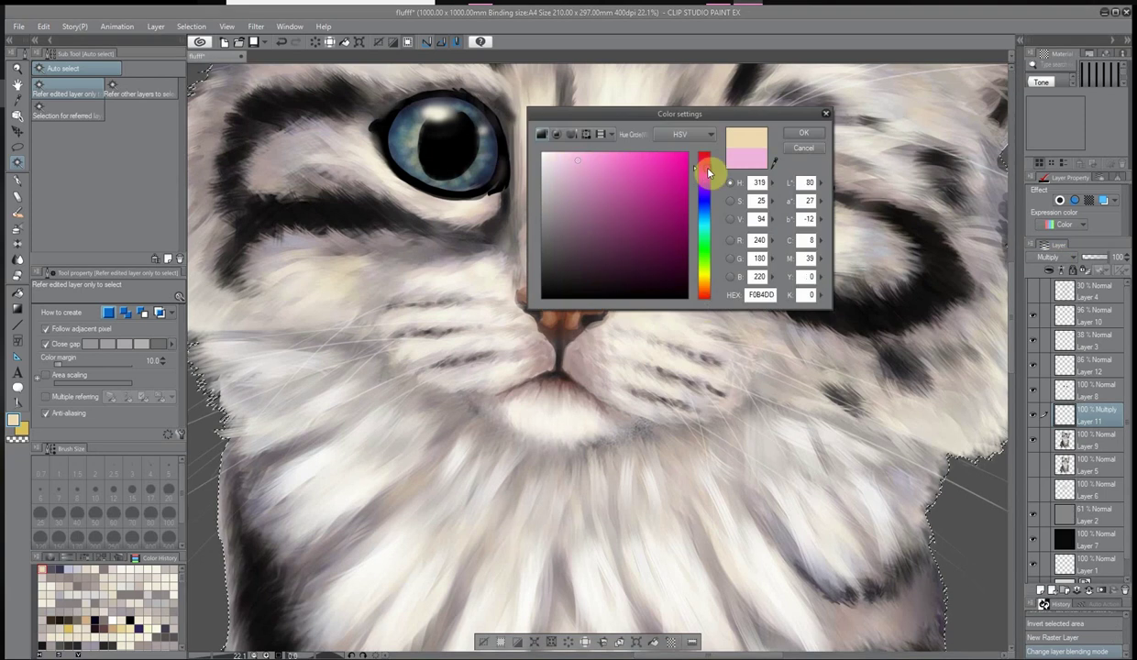
left_click_drag(713, 168, 713, 295)
left_click(802, 147)
scroll(482, 268, "up", 2)
key("b")
left_click_drag(495, 298, 547, 367)
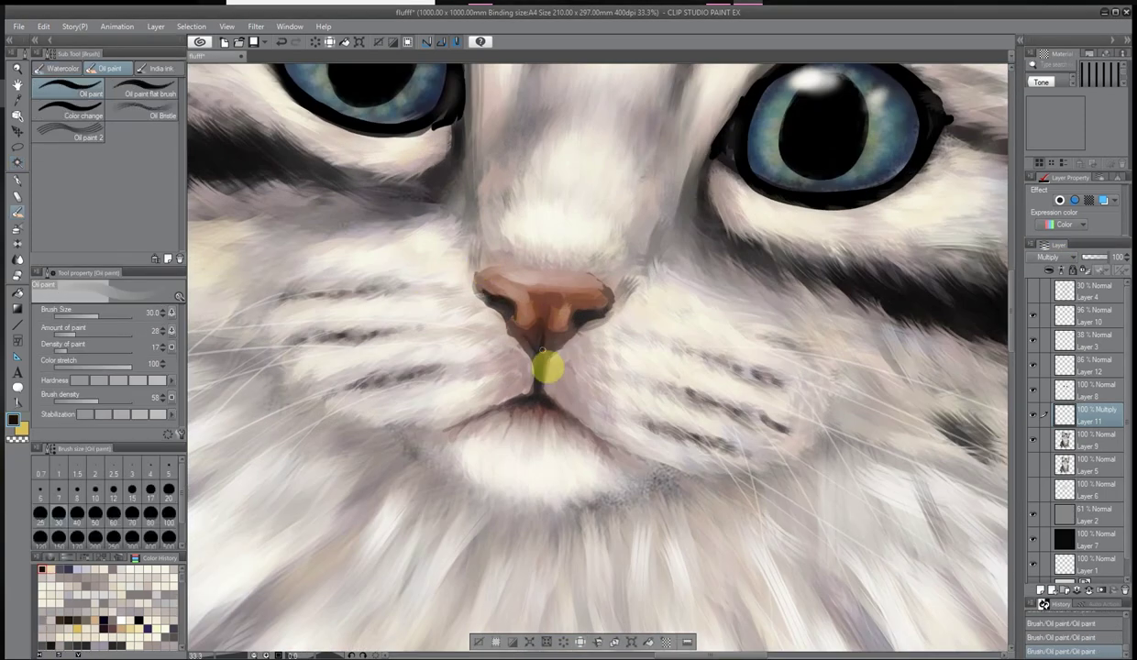
left_click(17, 228)
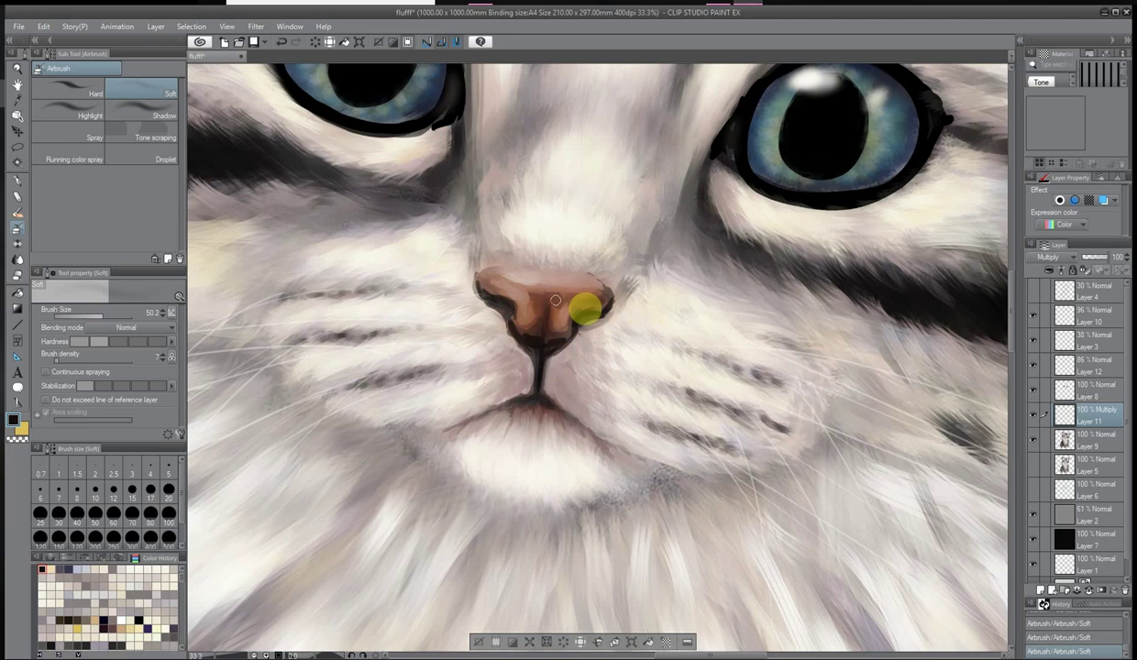
scroll(588, 254, "down", 5)
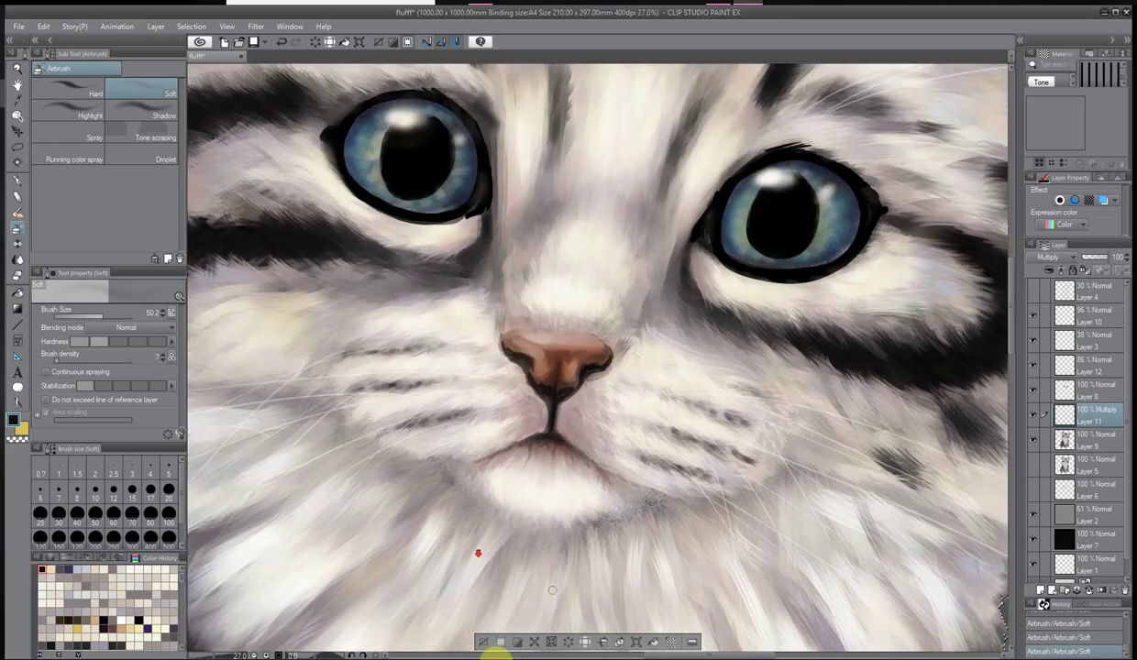
Airbrush soft dark purple shading over the kitten's head, chest, legs and paws within the selection
left_click(1063, 414, "ctrl")
key("Return")
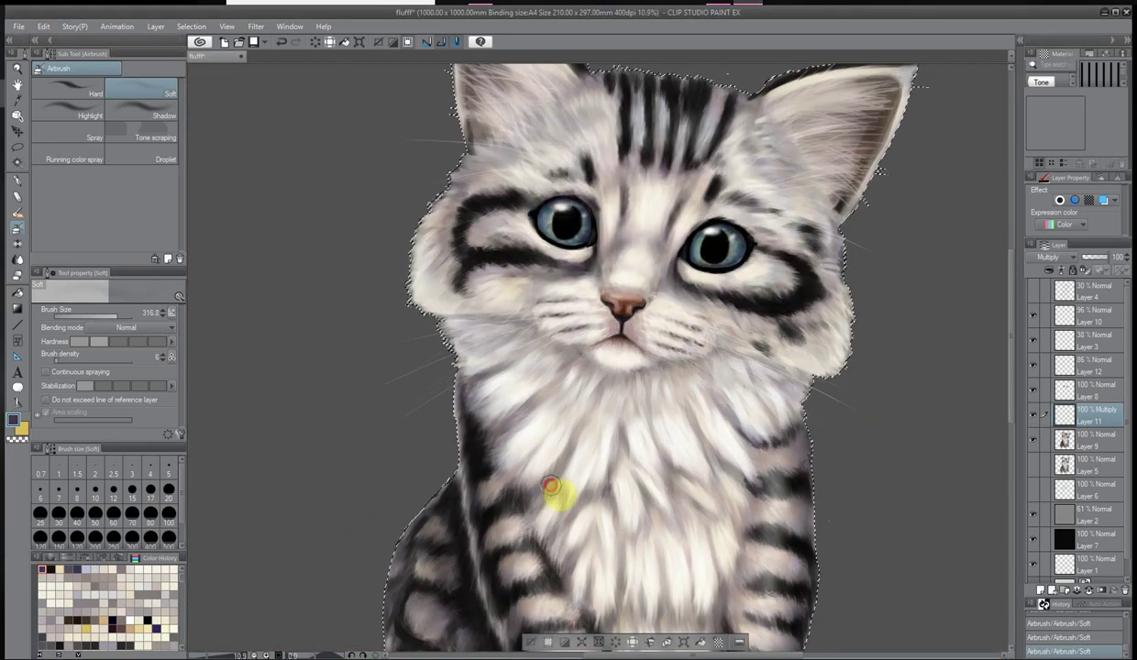
scroll(807, 400, "down", 1)
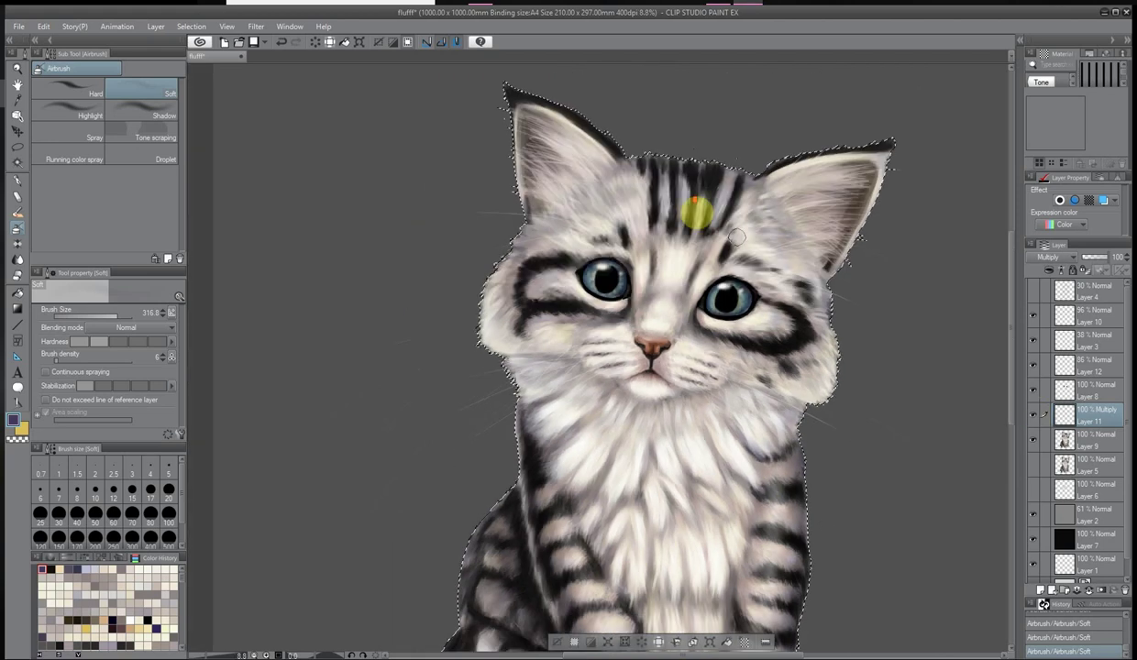
scroll(457, 447, "up", 2)
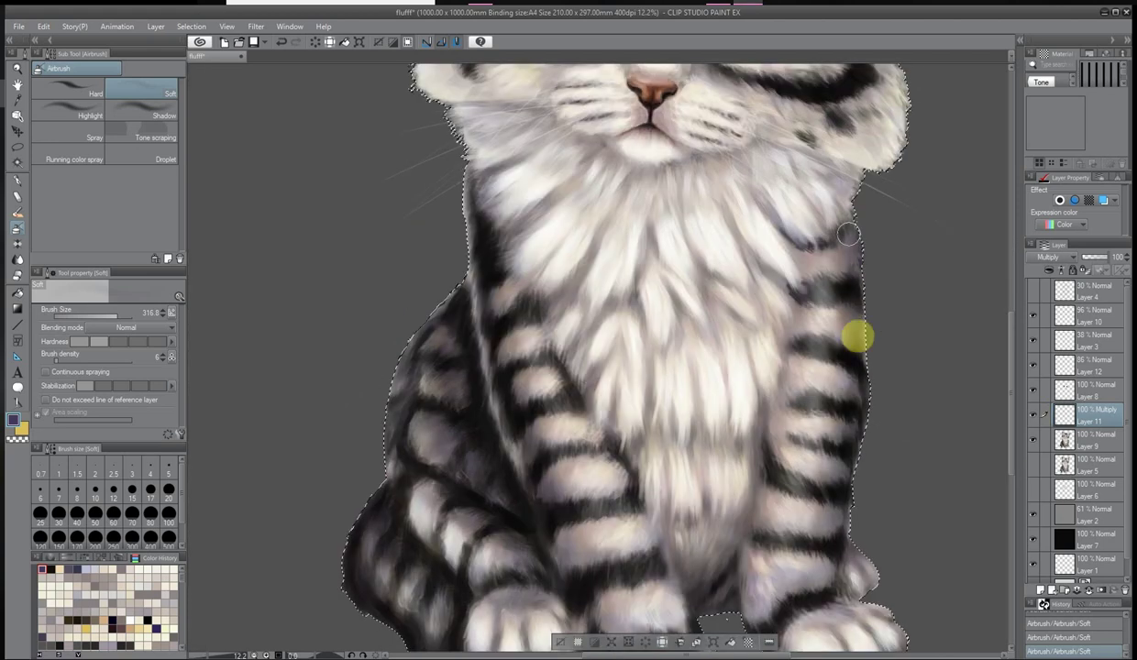
scroll(899, 275, "down", 2)
scroll(523, 437, "up", 4)
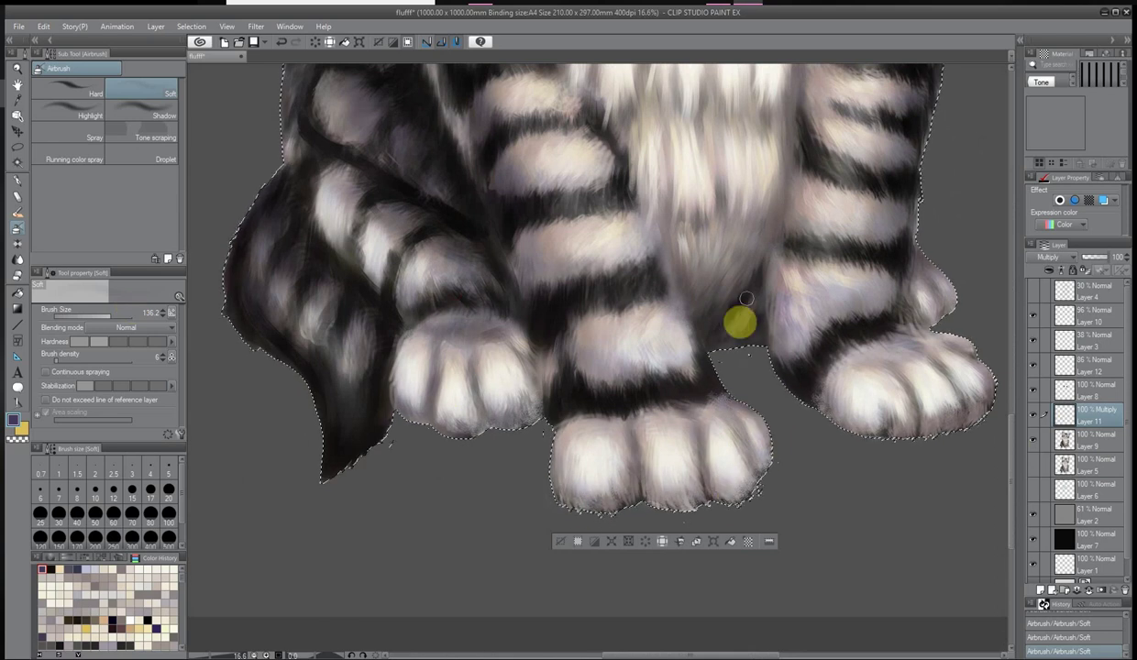
scroll(617, 432, "down", 5)
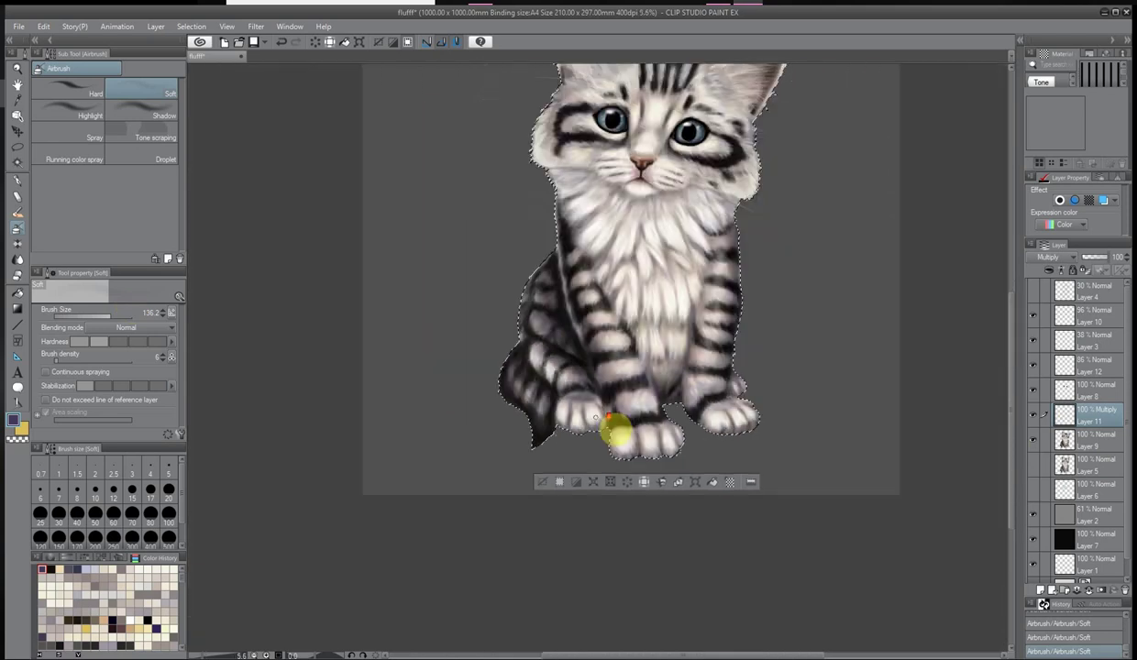
Deepen the soft Multiply shading along the foreleg edges, chest fur and sides of the face with the Soft airbrush
scroll(436, 326, "up", 3)
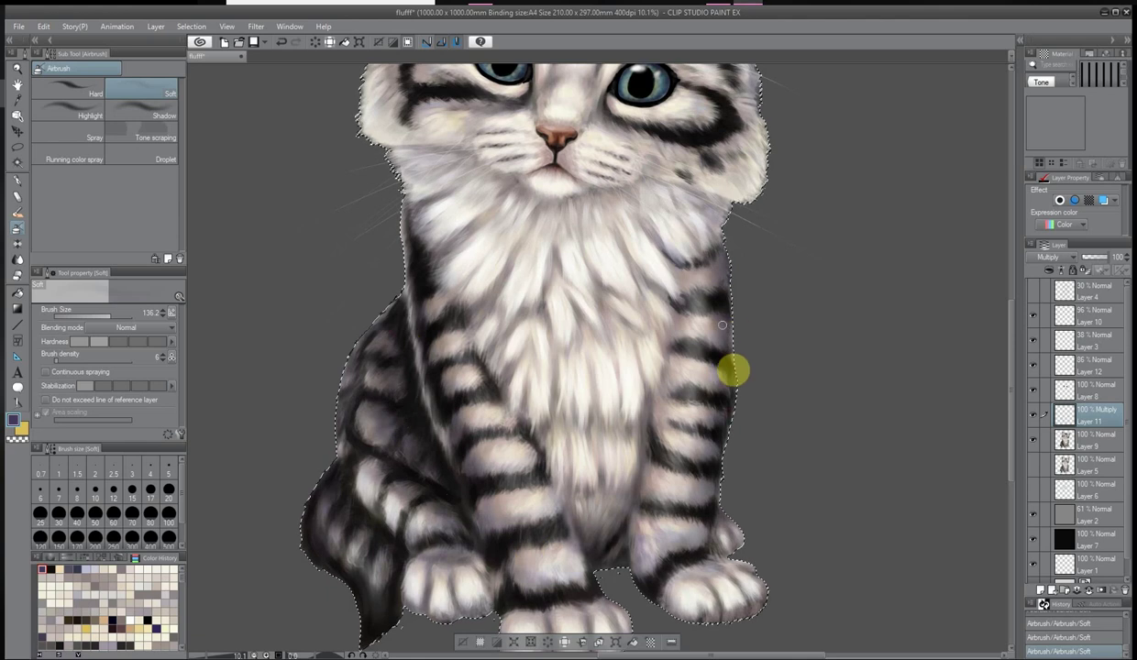
scroll(672, 452, "down", 2)
scroll(591, 516, "up", 2)
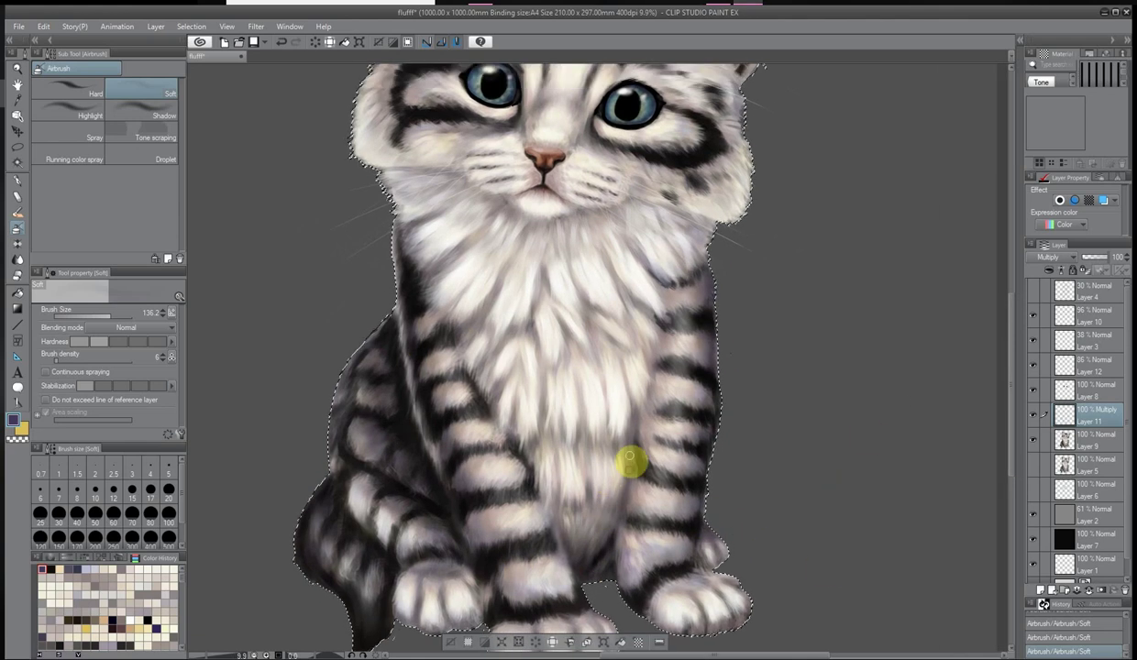
scroll(629, 463, "down", 2)
scroll(538, 126, "up", 4)
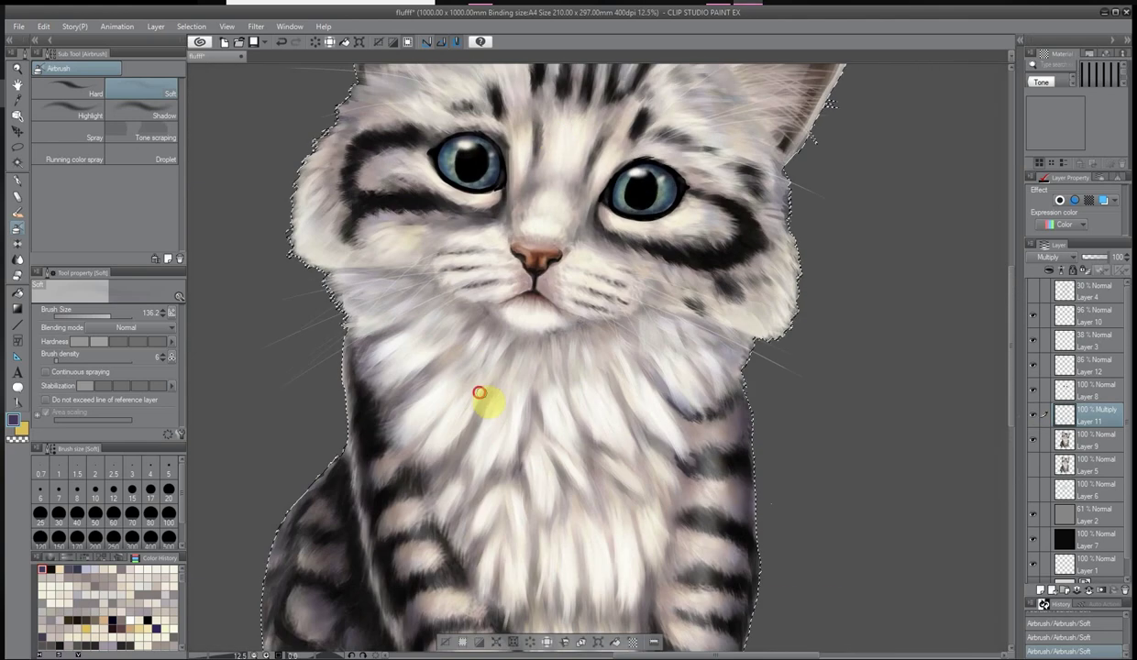
scroll(655, 458, "down", 2)
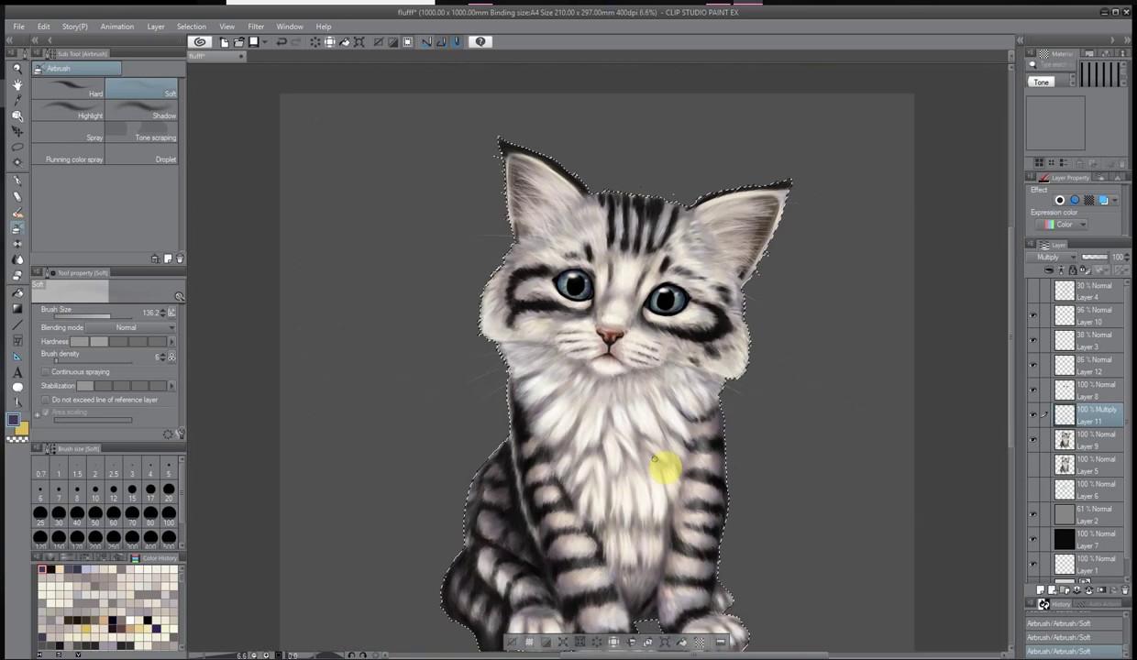
scroll(654, 463, "up", 4)
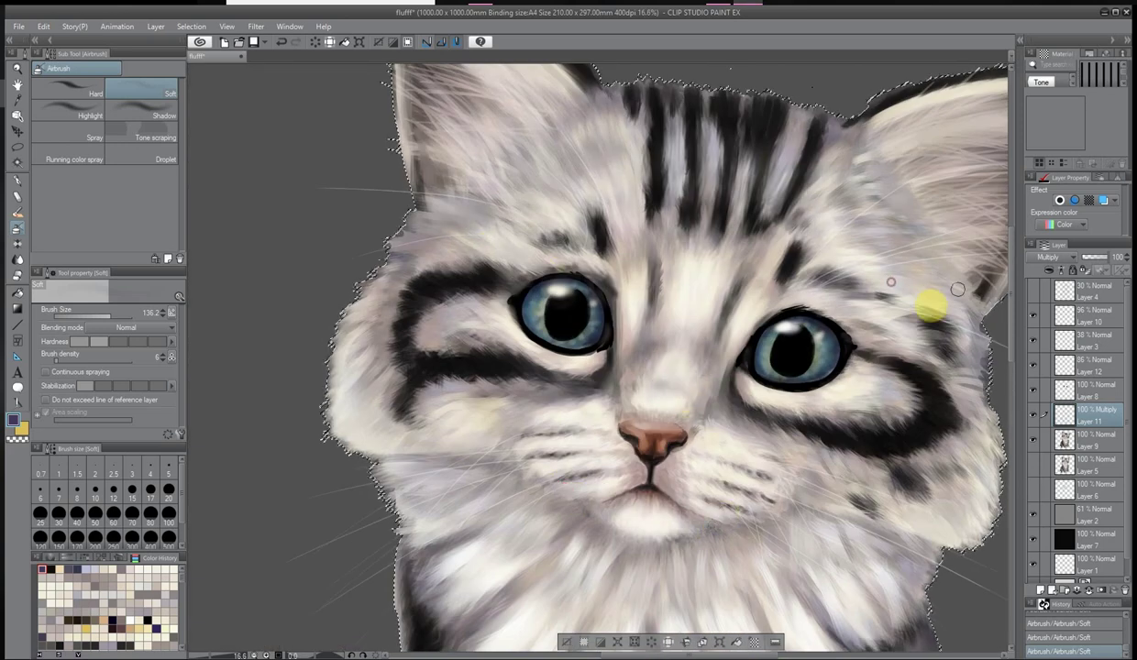
scroll(990, 406, "down", 4)
scroll(479, 242, "up", 2)
scroll(807, 320, "down", 1)
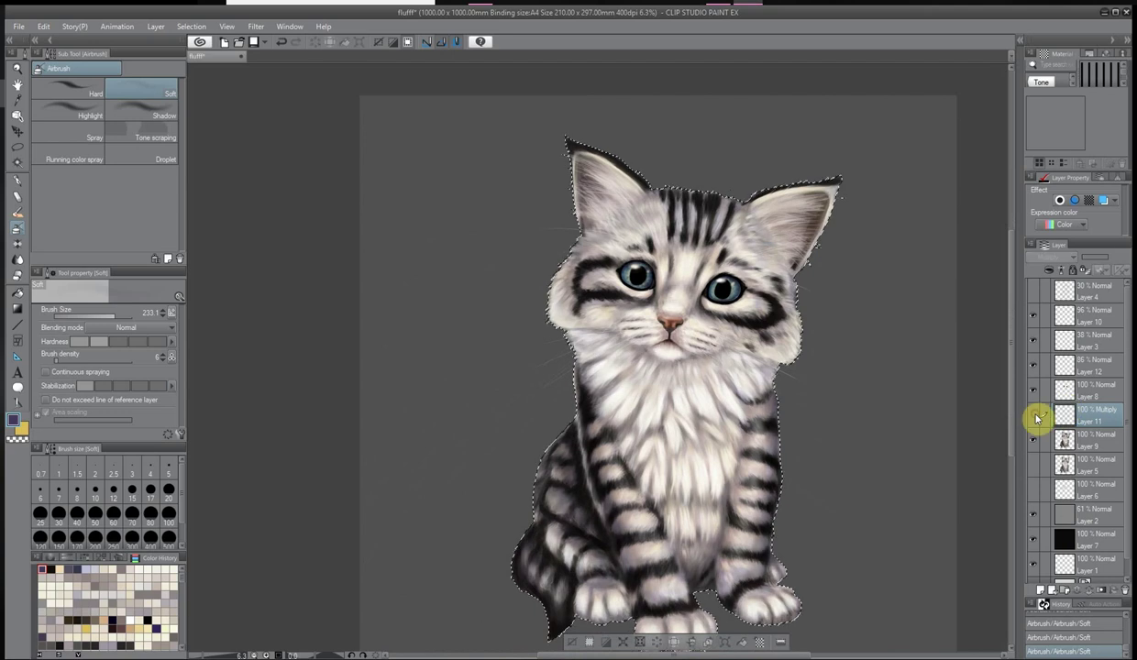
Adjust the Multiply shading layer's opacity, merge it into Layer 9, and add a new Color dodge layer
left_click(1098, 261)
key("ctrl+0")
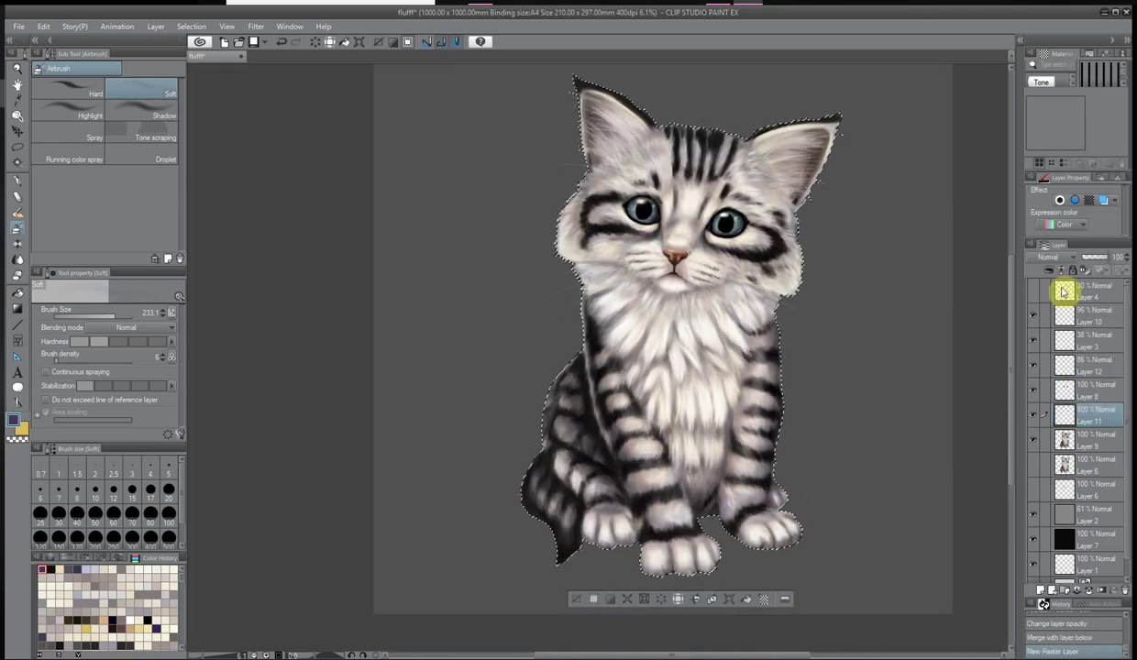
left_click(89, 564)
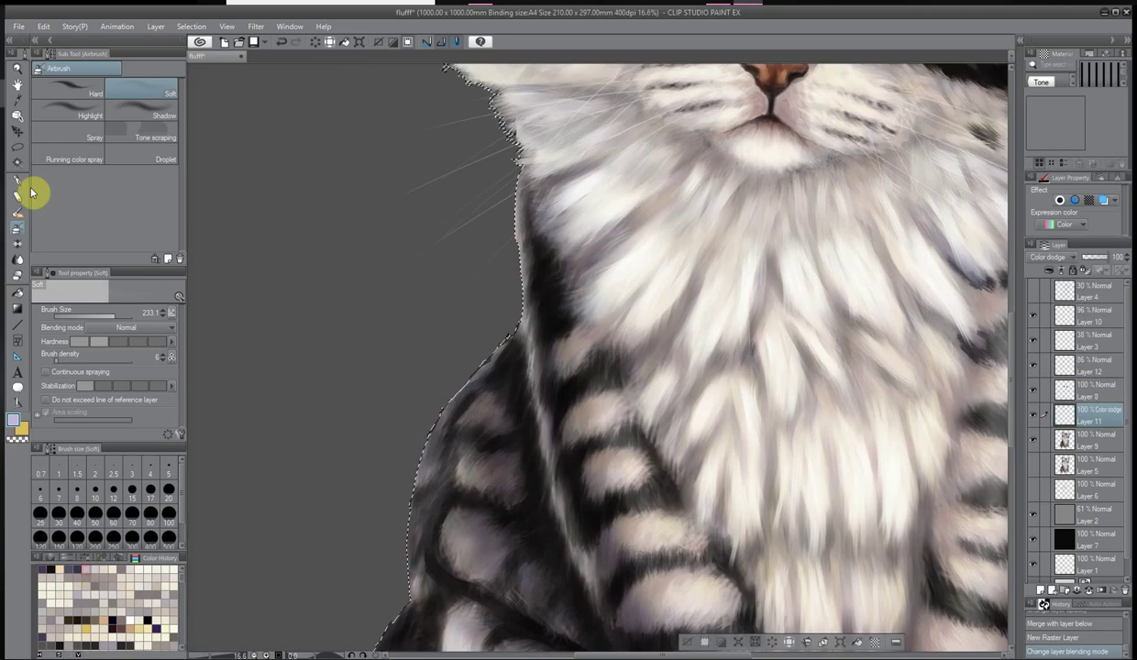
Paint violet rim light along the back and the foreleg's outer edge with the Oil Bristle brush
left_click(17, 212)
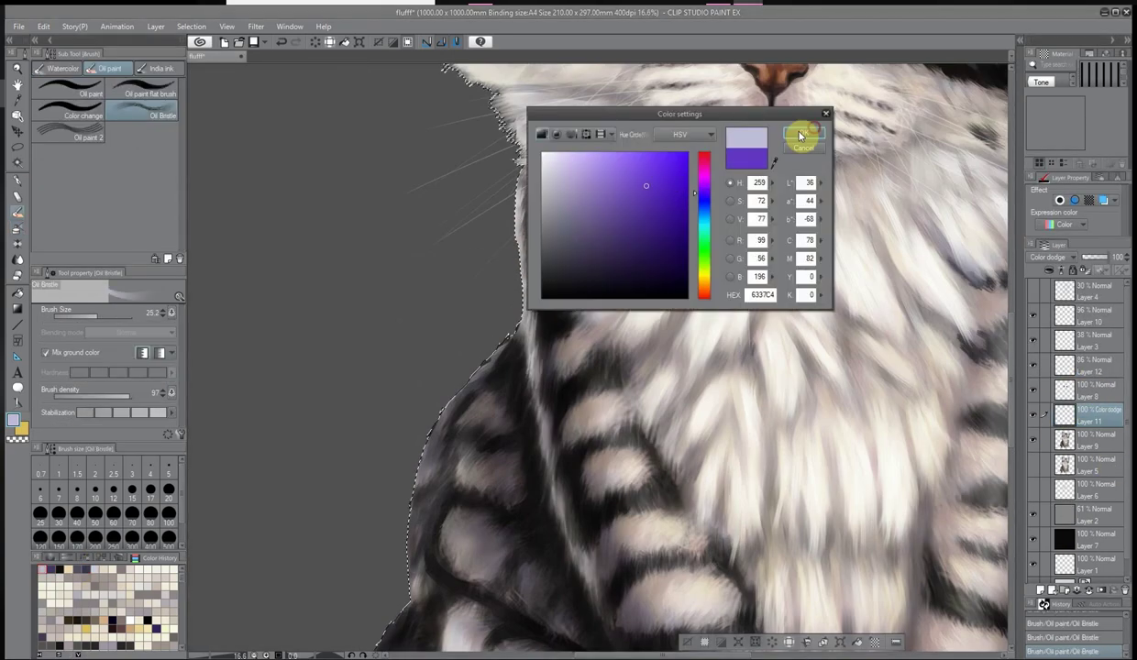
left_click(802, 135)
left_click_drag(500, 321, 422, 513)
left_click_drag(469, 359, 452, 442)
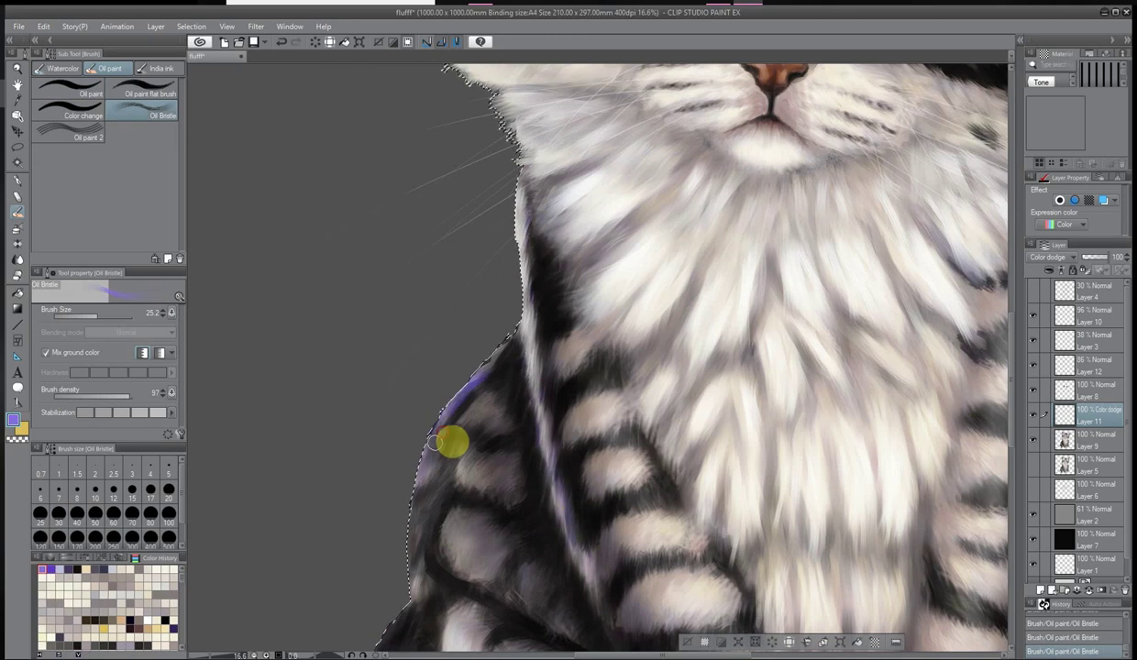
Set the violet rim-light layer to 0% opacity and add a new Color dodge layer at 61% opacity
scroll(452, 442, "down", 3)
left_click_drag(1099, 258, 1046, 259)
right_click(1100, 423)
left_click(1076, 368)
scroll(499, 266, "up", 3)
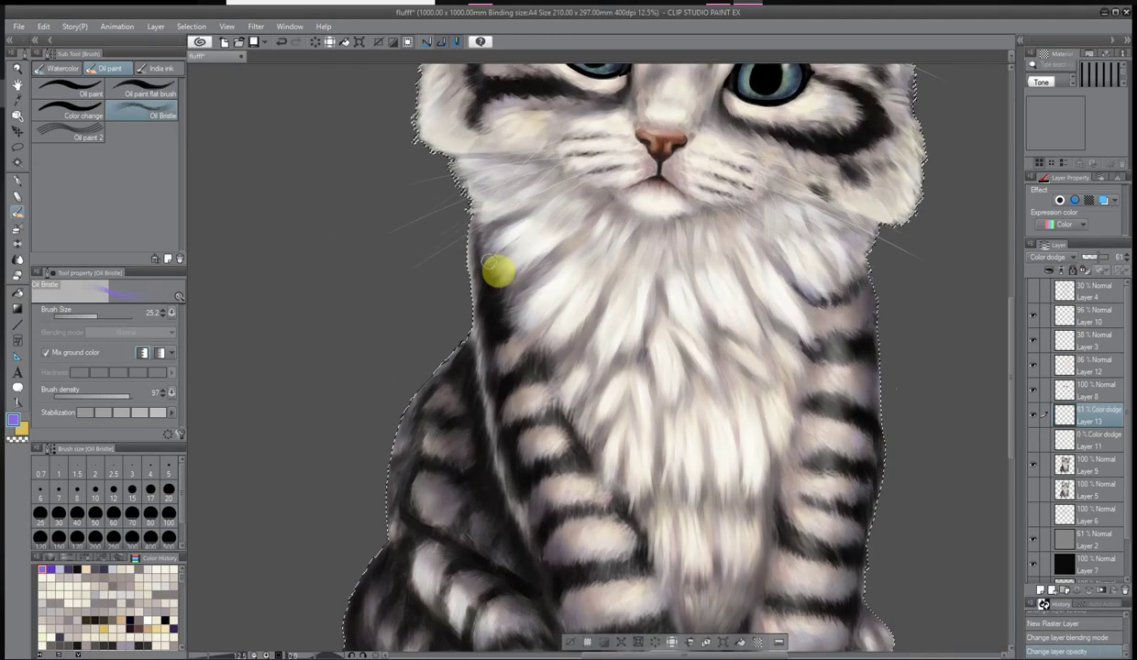
Paint pale lavender rim light along the neck, foreleg edges and haunch with Oil Bristle on Layer 13
key("Return")
scroll(631, 147, "down", 2)
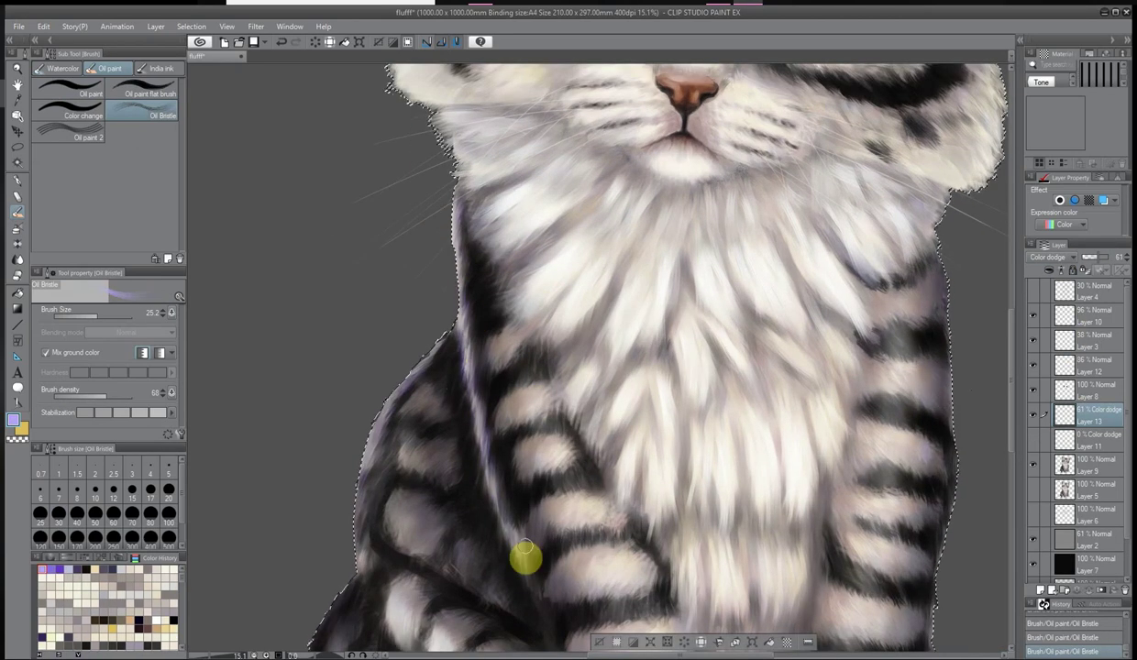
scroll(440, 609, "down", 2)
left_click_drag(739, 266, 747, 298)
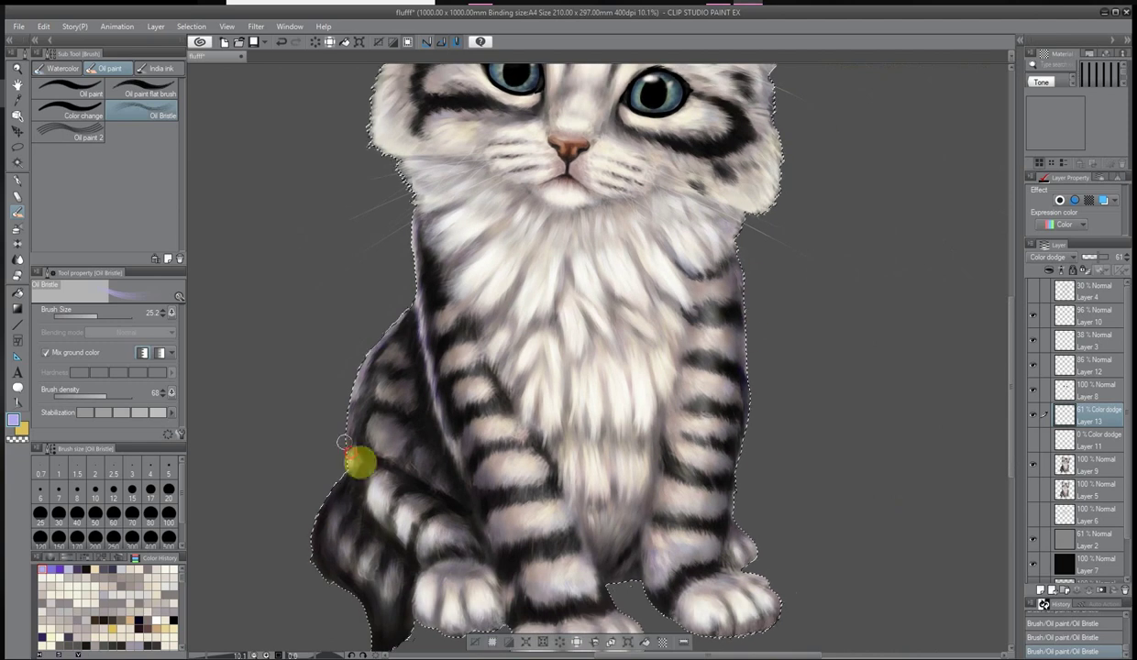
left_click_drag(343, 443, 385, 518)
Add deeper violet rim light around the tail, outer foreleg and neck edges with the Oil Bristle brush
left_click(66, 566)
scroll(545, 343, "up", 2)
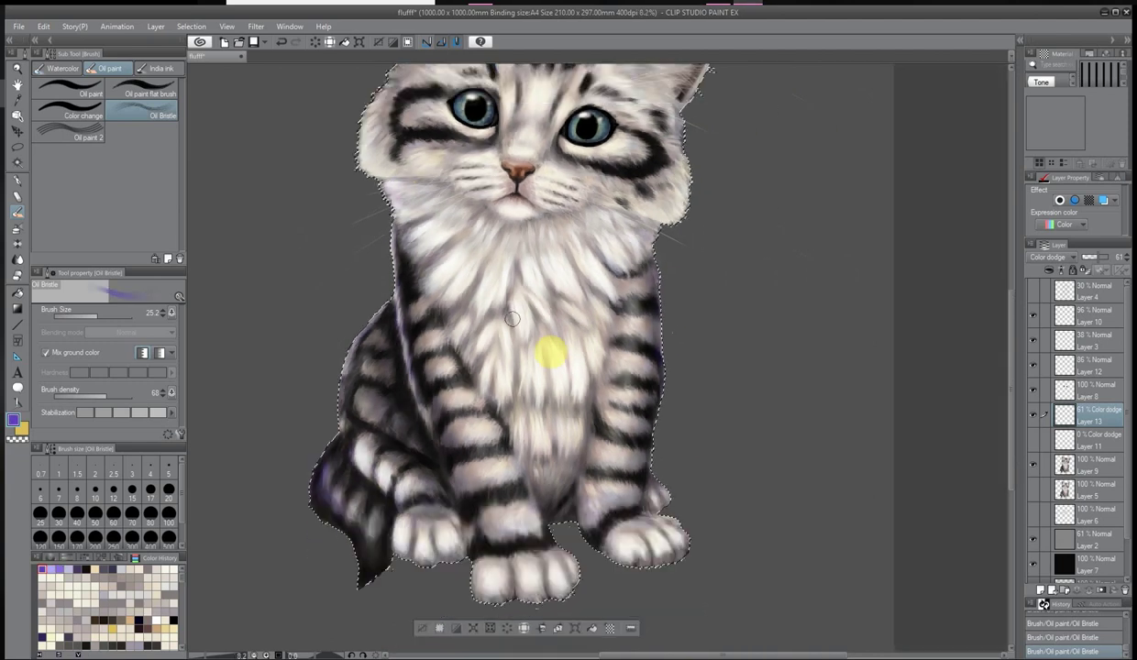
scroll(677, 245, "down", 1)
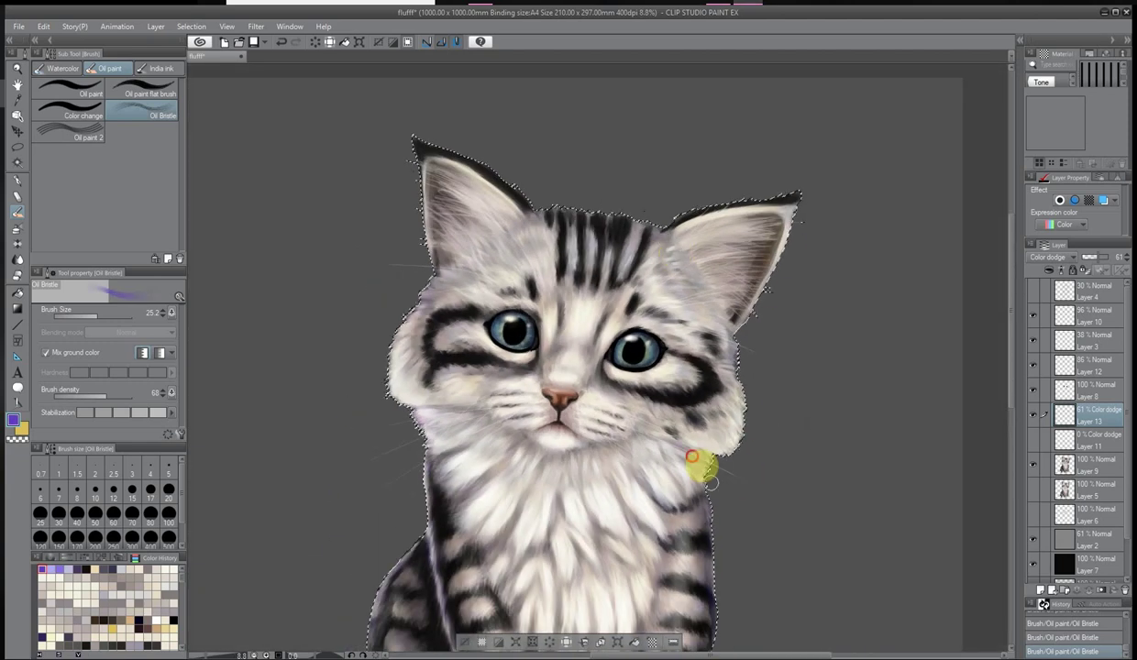
scroll(683, 456, "down", 1)
Lower the opacity of Color dodge Layer 13 to 20%
left_click_drag(1100, 256, 1078, 257)
scroll(563, 426, "up", 2)
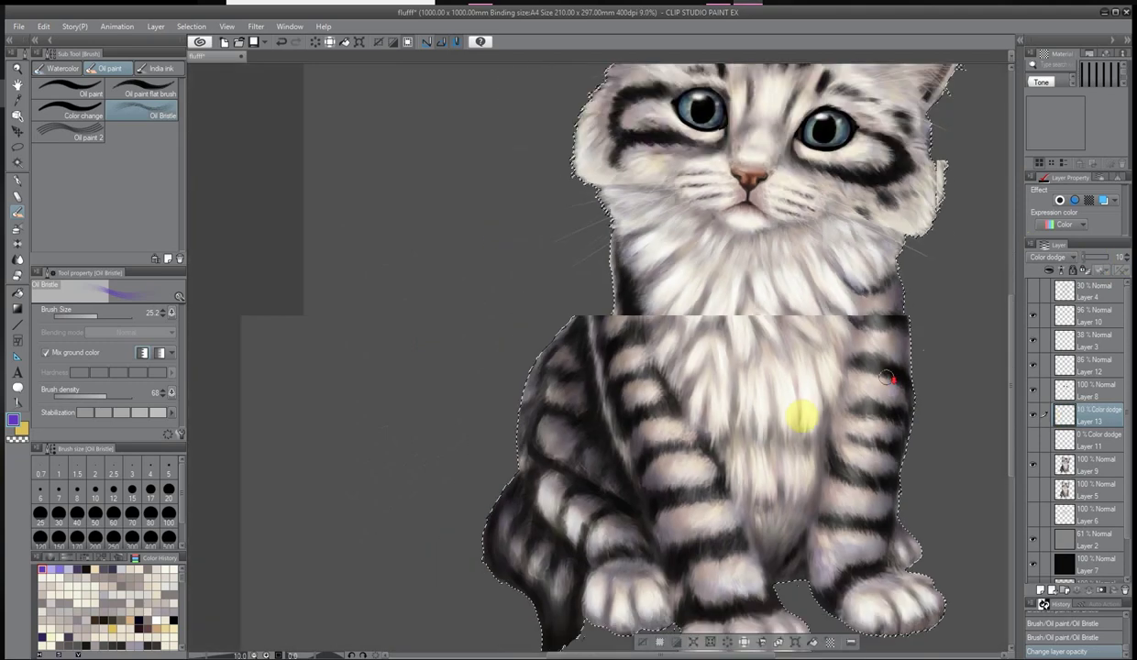
scroll(802, 411, "down", 3)
scroll(622, 437, "up", 2)
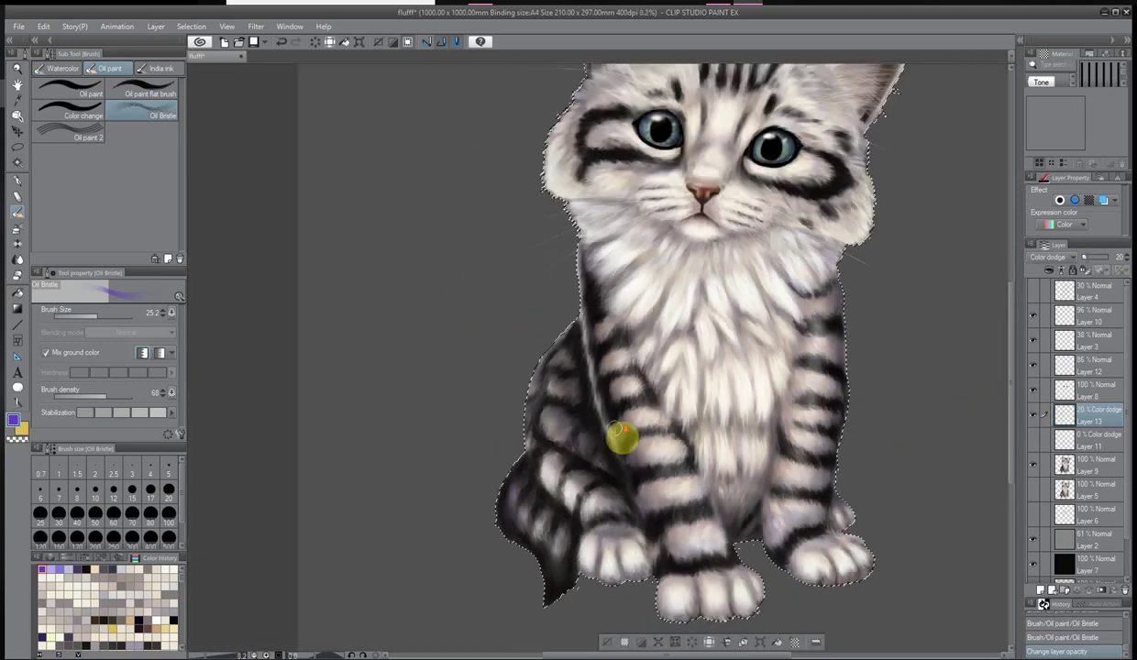
Soften the rim light along the shoulder and inner hind leg on Layer 13 with the Soft eraser
key("e")
left_click(635, 495)
left_click(609, 325)
scroll(559, 275, "down", 1)
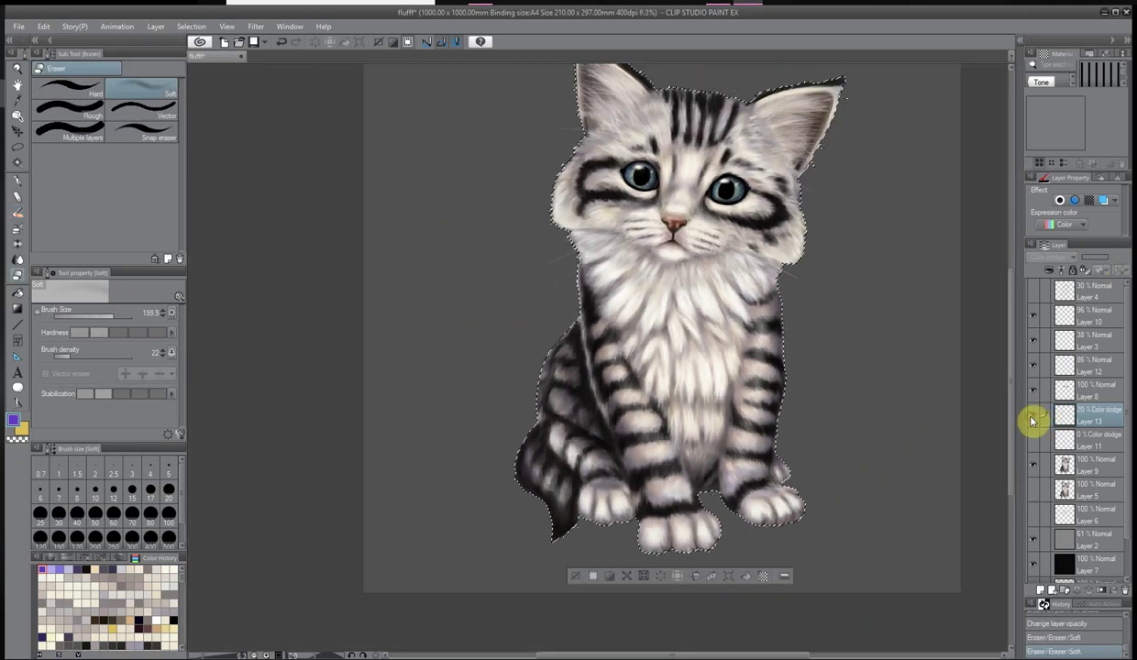
Add another Color dodge layer above Layer 13 and set its opacity to 59%
key("ctrl+shift+n")
left_click(1056, 259)
left_click(1054, 264)
left_click(1055, 367)
scroll(718, 198, "up", 5)
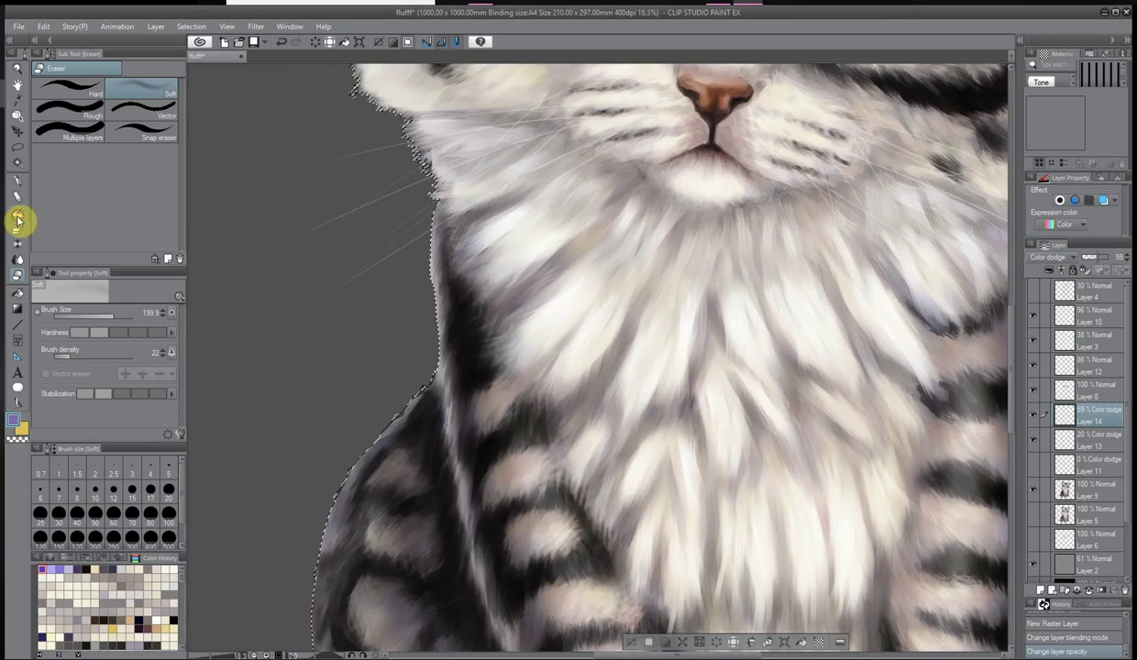
Paint muted violet rim light down the neck, foreleg edge and back with Oil Bristle on Layer 14
left_click(19, 220)
mouse_move(424, 250)
left_mouse_down()
mouse_move(479, 574)
mouse_move(393, 589)
left_mouse_up()
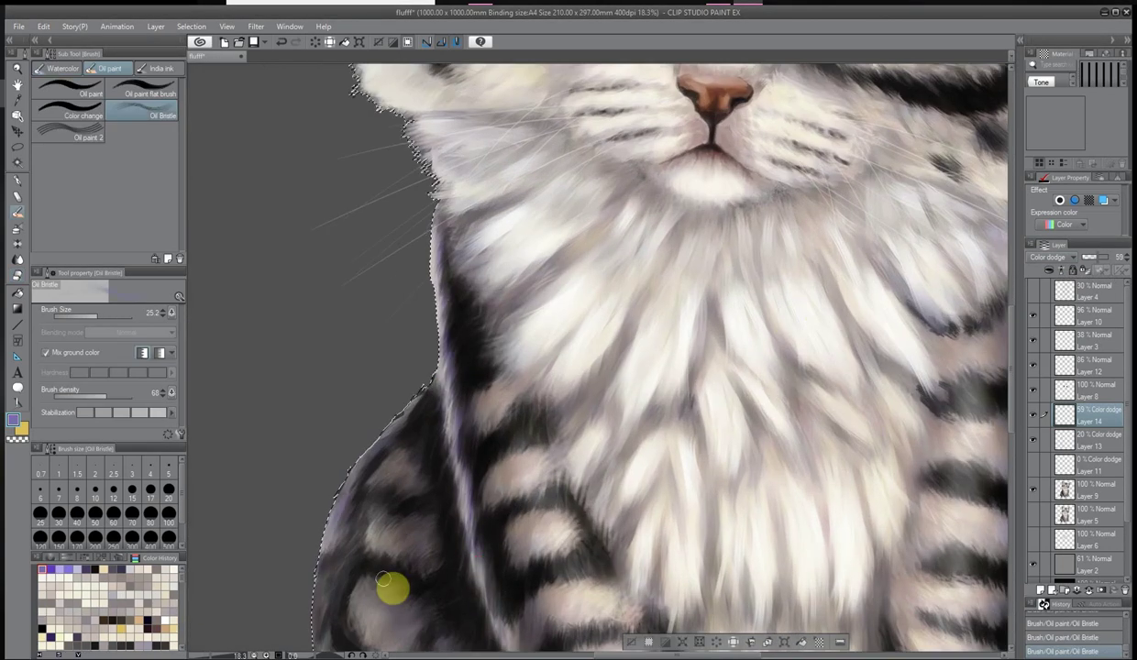
scroll(397, 504, "down", 2)
Airbrush a soft violet glow along the neck, back and tail edges with the Soft airbrush at brush density 14
key("b")
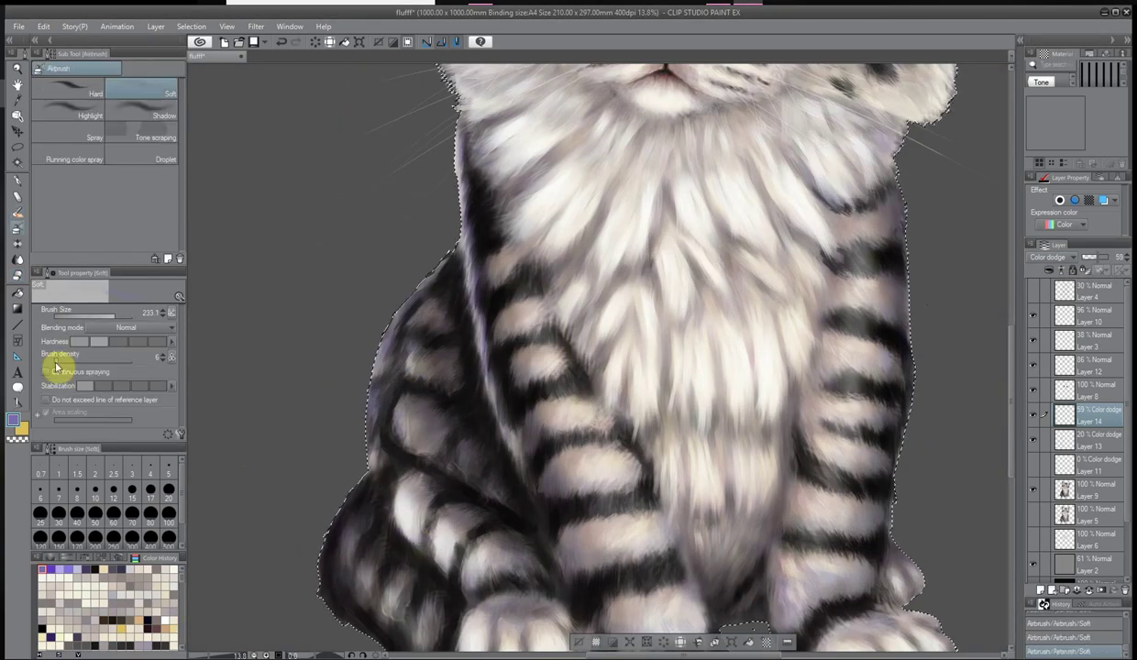
scroll(738, 220, "down", 1)
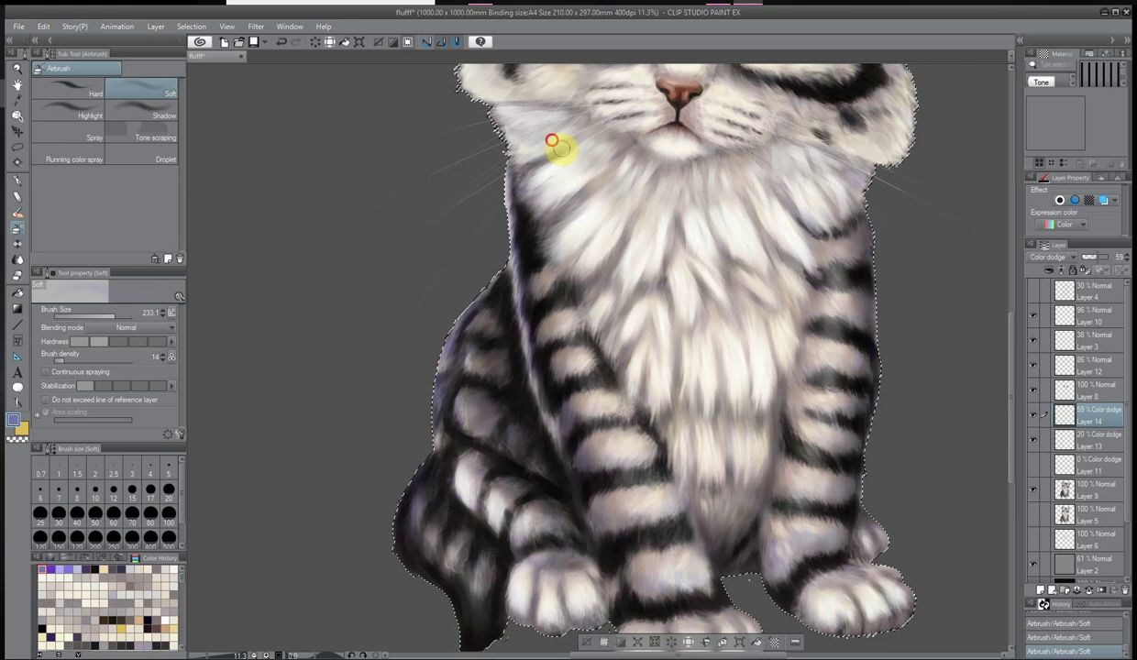
scroll(578, 224, "down", 2)
scroll(578, 224, "up", 2)
Airbrush violet rim light along the cheek and body edges at brush density 27, and lower Layer 14's opacity to 18%
left_click(75, 359)
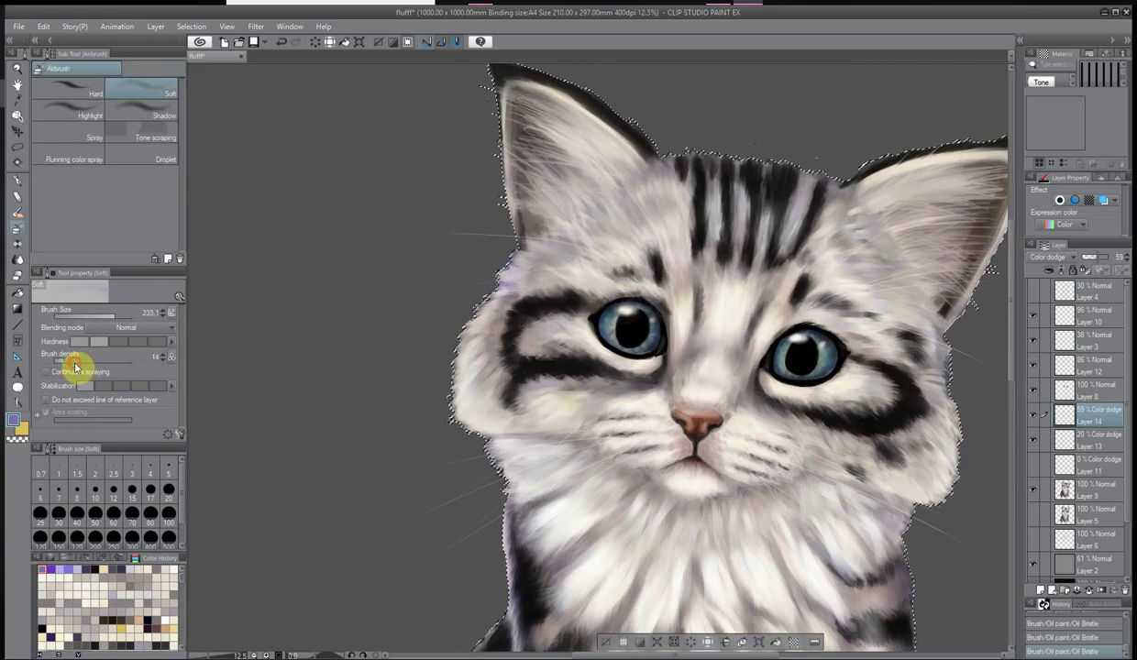
mouse_move(500, 275)
left_mouse_down()
mouse_move(706, 142)
mouse_move(592, 191)
mouse_move(465, 395)
left_mouse_up()
scroll(466, 403, "down", 3)
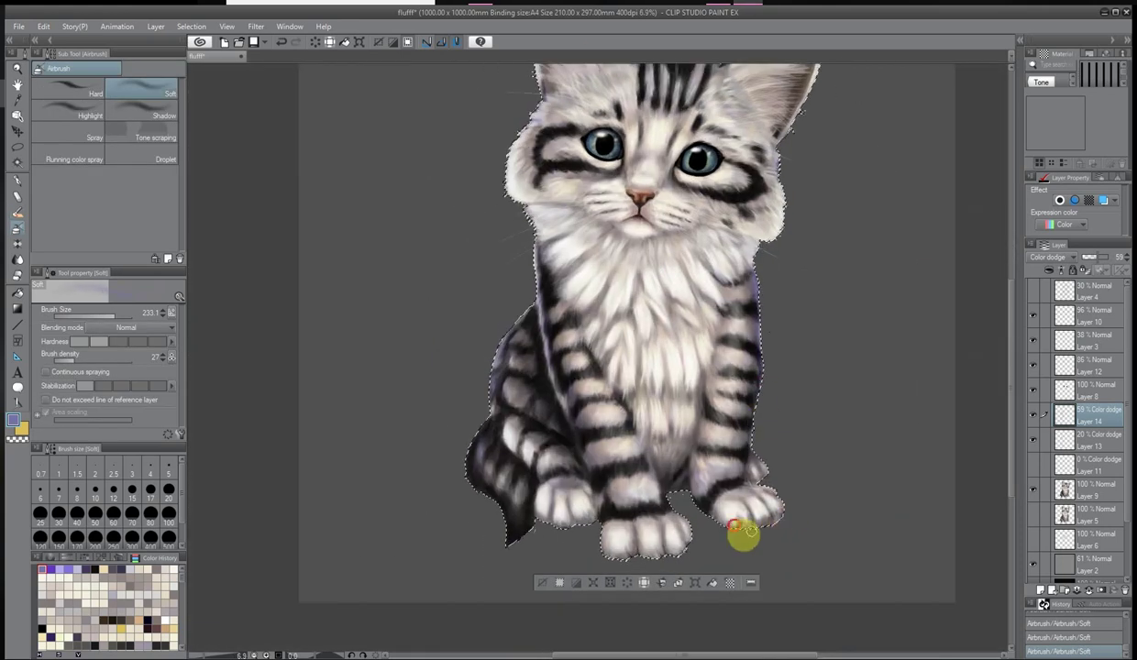
left_click_drag(1100, 257, 1090, 256)
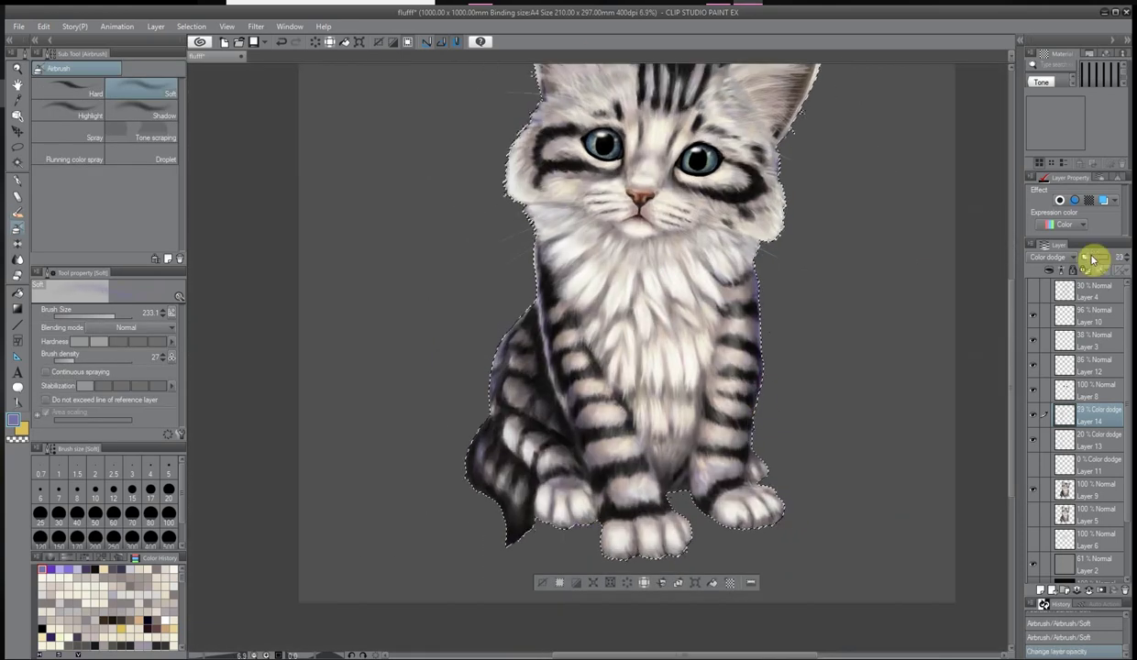
Delete the unused 0% Color dodge Layer 11 and clear the selection around the kitten
left_click(1124, 589)
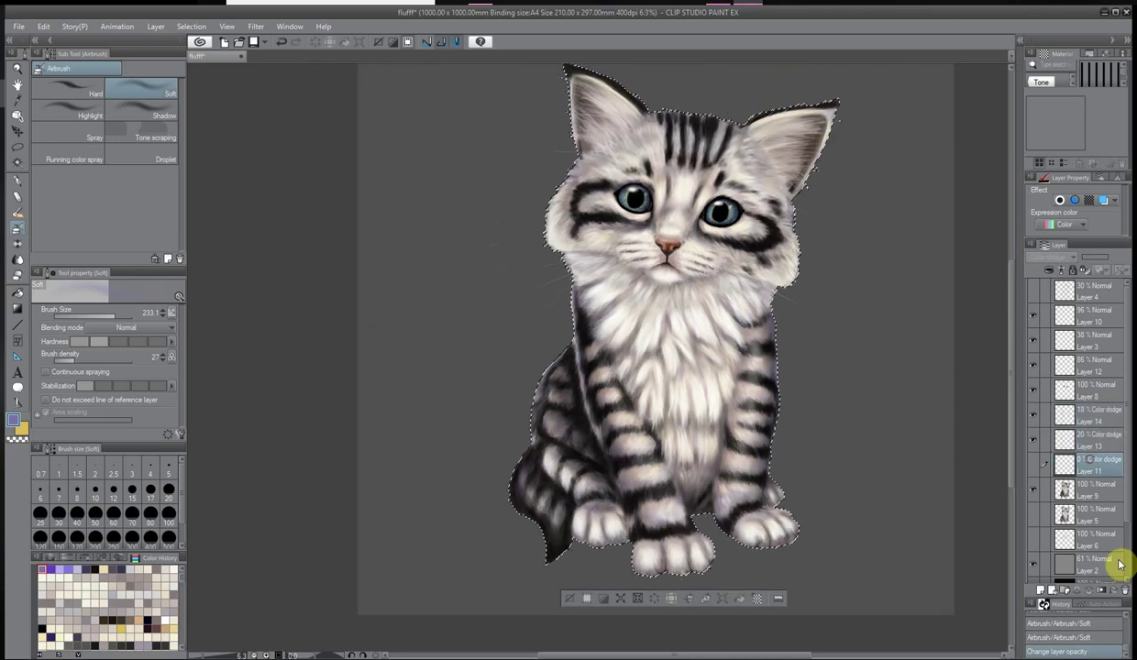
key("ctrl+d")
scroll(842, 319, "up", 1)
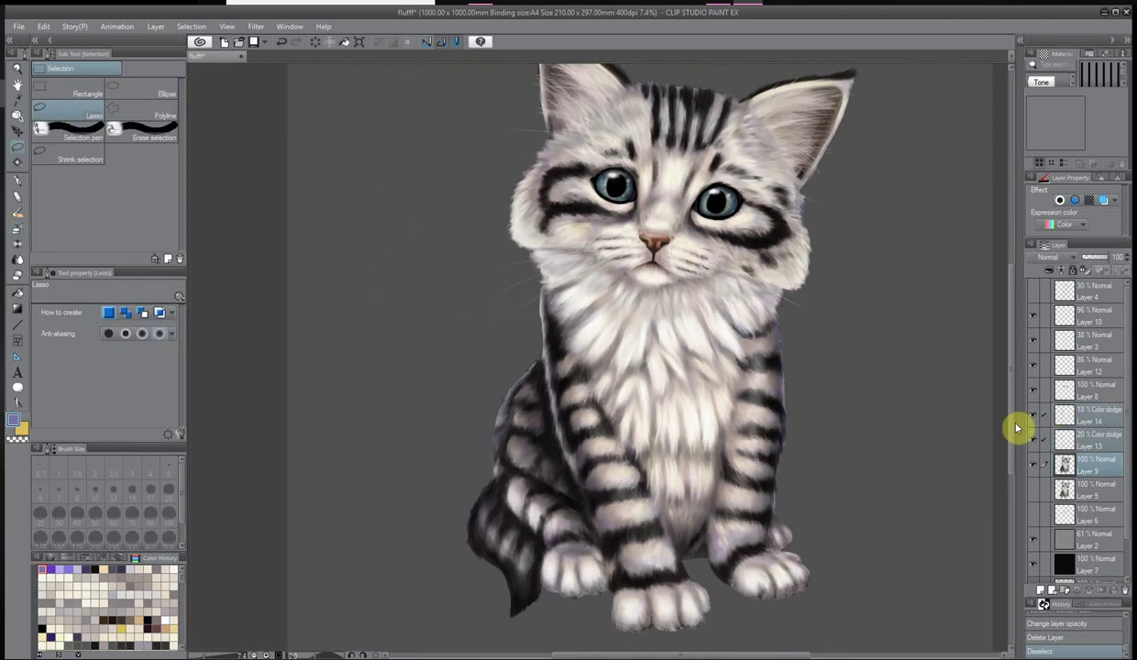
Merge the Color dodge rim-light Layers 14 and 13 together and down into the kitten's Layer 9
right_click(1099, 404)
left_click(1097, 386)
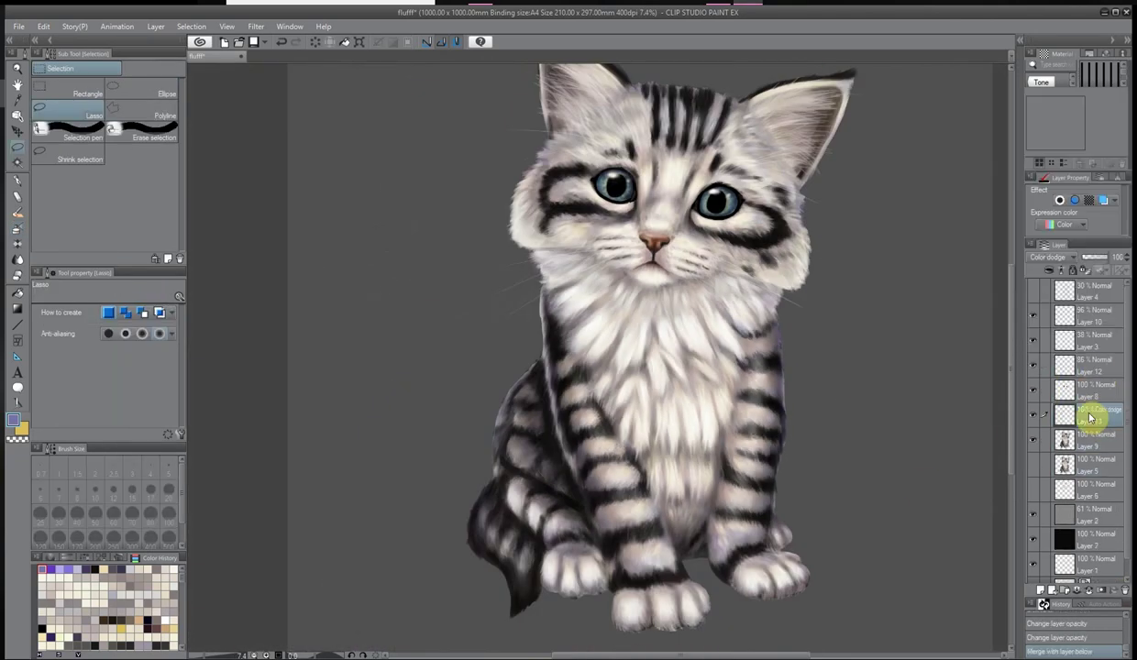
right_click(1040, 412)
left_click(1040, 394)
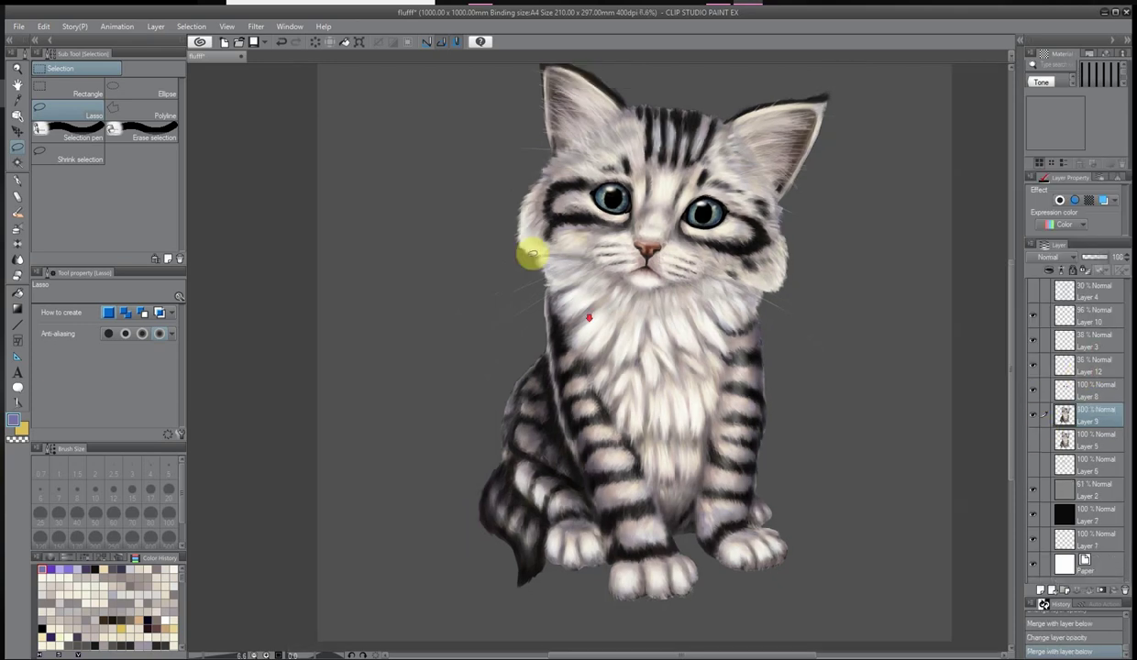
Shade the paw undersides and toe edges with dark Oil Bristle strokes on a new Multiply layer set to 59% opacity
scroll(718, 235, "up", 1)
scroll(615, 101, "down", 4)
scroll(615, 102, "up", 4)
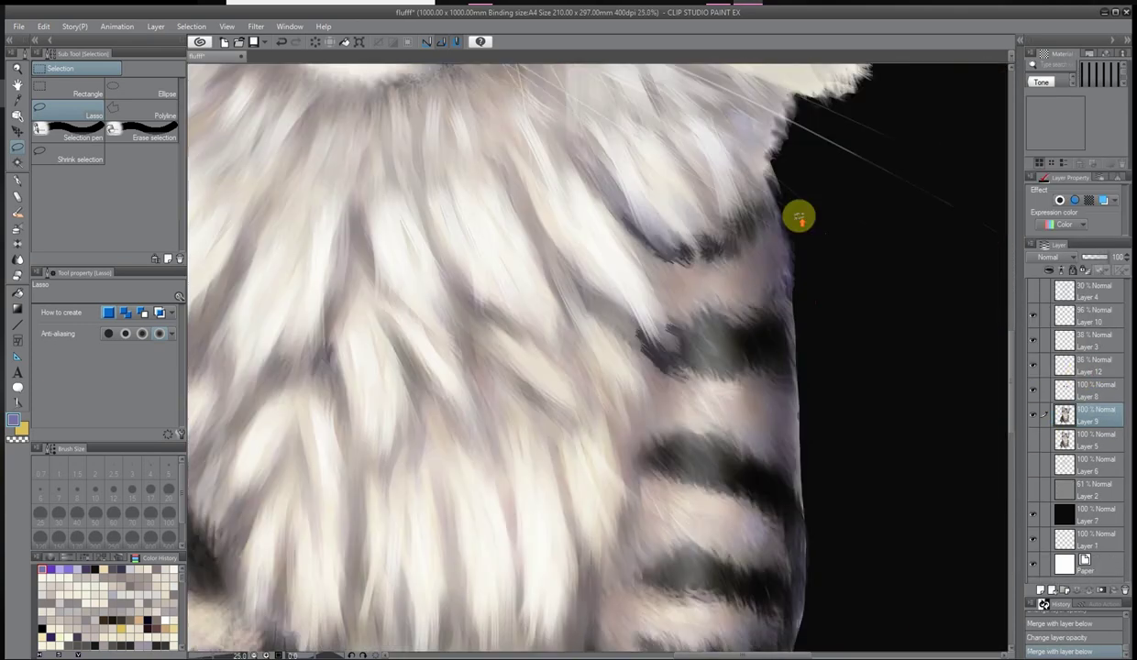
scroll(800, 218, "down", 3)
scroll(421, 185, "up", 1)
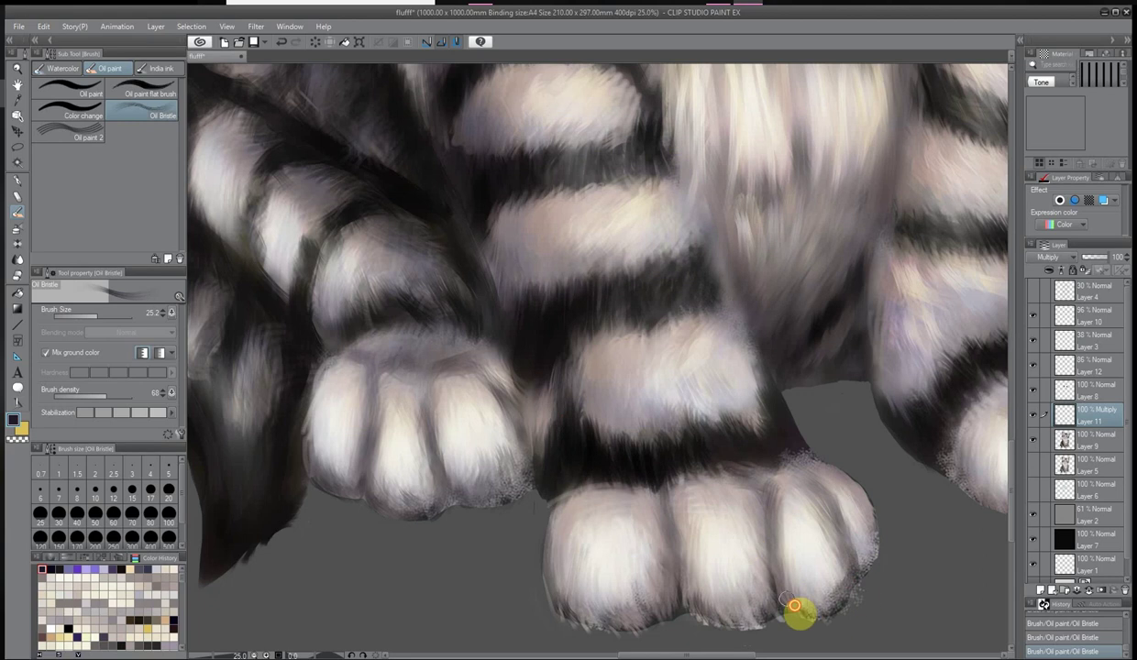
scroll(604, 565, "up", 1)
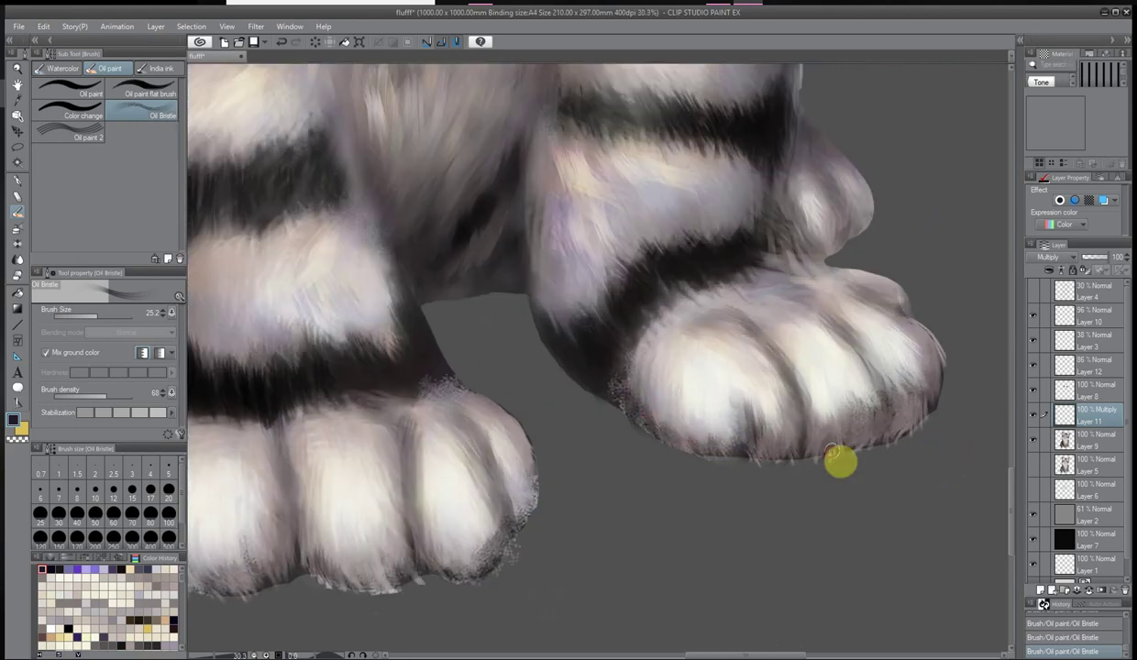
scroll(803, 109, "down", 3)
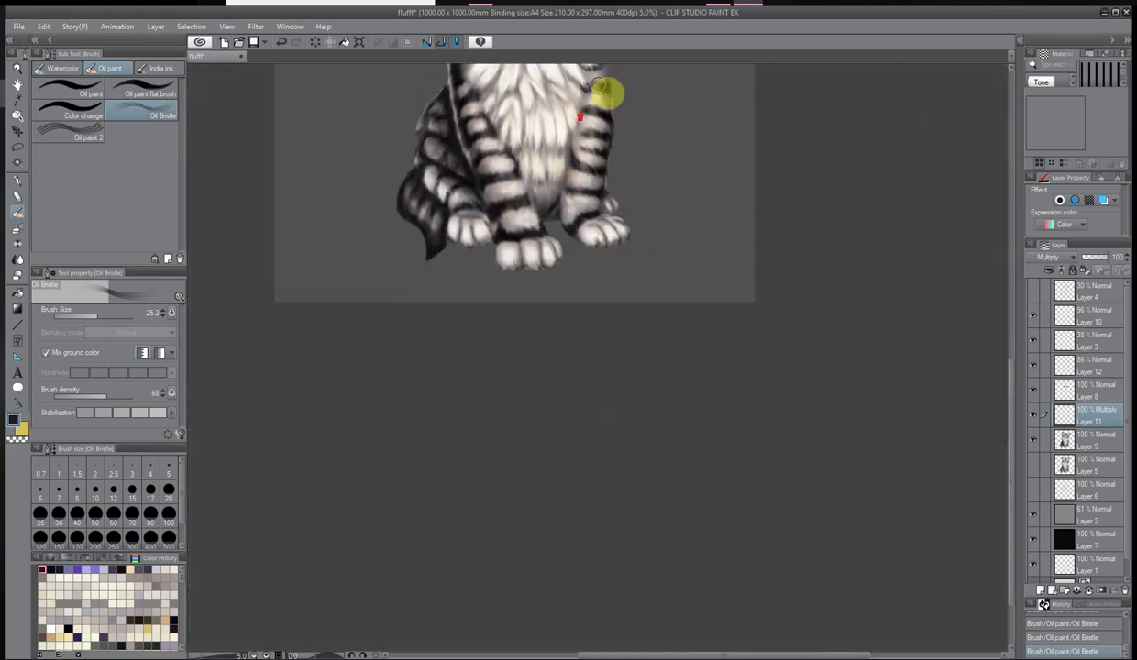
scroll(783, 312, "up", 2)
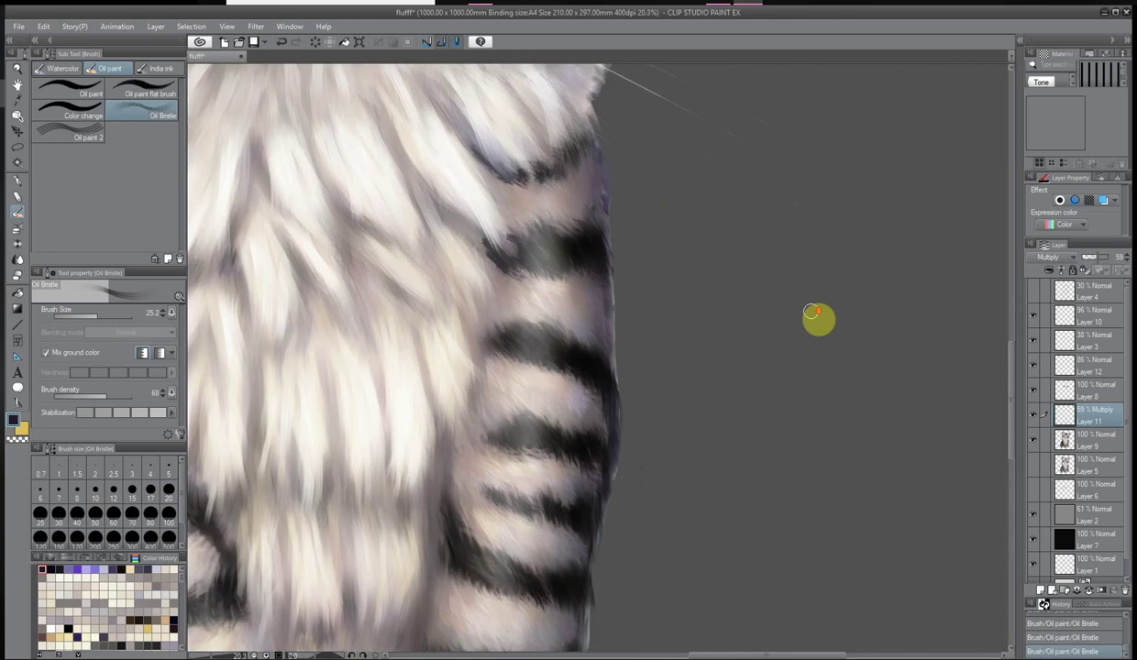
Add a Normal layer above the Multiply shading and paint fine gray-mauve fur along the paws' lower edges with Oil Bristle
scroll(1022, 427, "down", 3)
scroll(505, 457, "up", 3)
key("ctrl+shift+n")
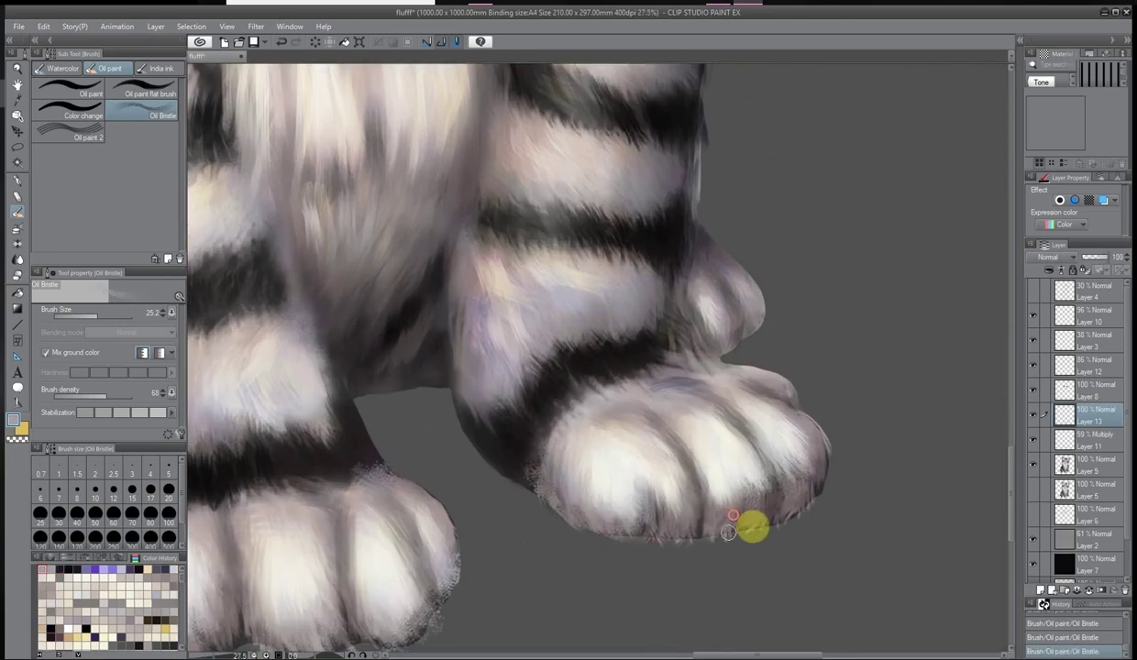
scroll(337, 370, "up", 2)
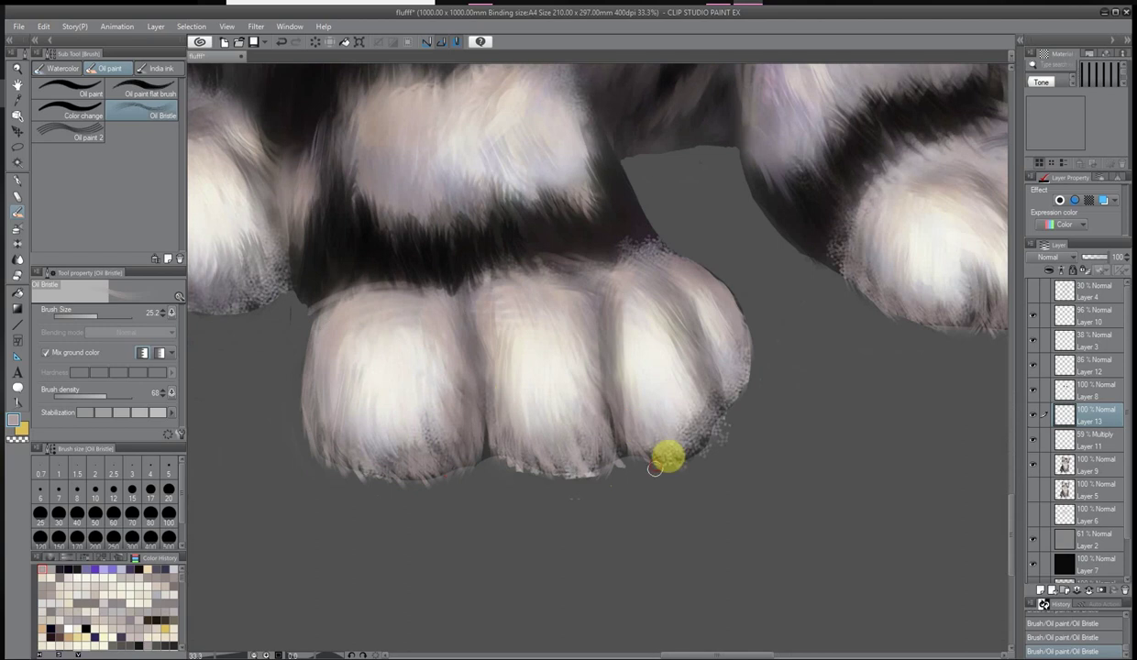
scroll(360, 312, "up", 1)
mouse_move(321, 350)
left_mouse_down()
mouse_move(337, 431)
mouse_move(452, 479)
mouse_move(574, 401)
mouse_move(594, 426)
left_mouse_up()
scroll(410, 337, "down", 3)
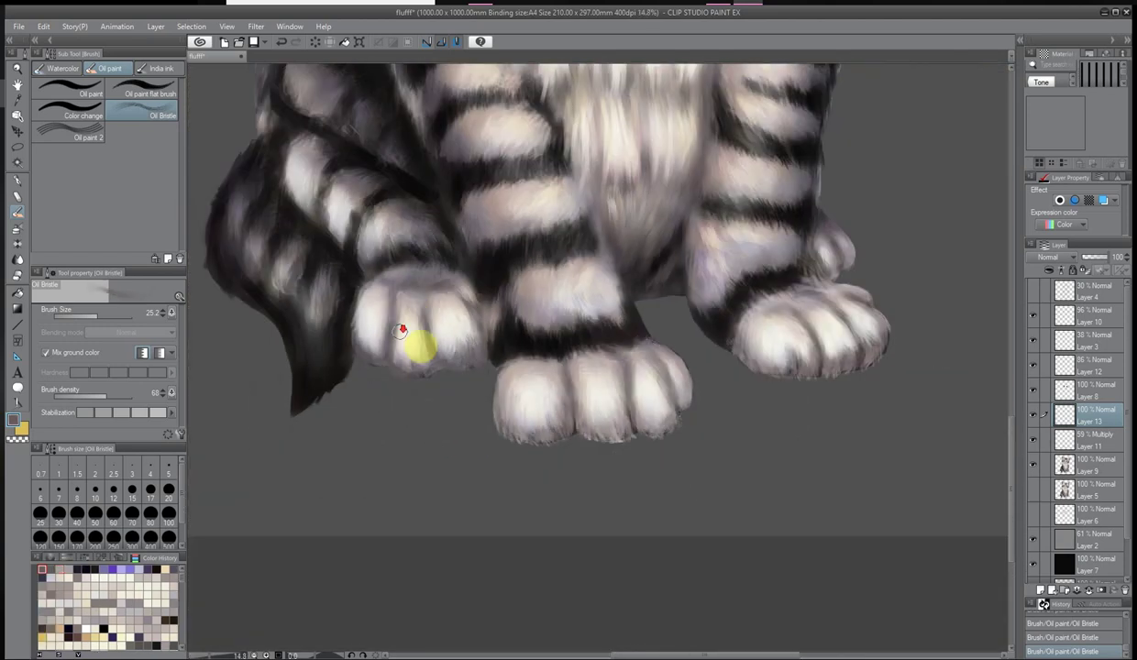
scroll(724, 436, "up", 2)
scroll(288, 602, "up", 2)
Merge the Multiply paw shading on Layer 11 and the fur strokes on Layer 13 into Layer 9
key("e")
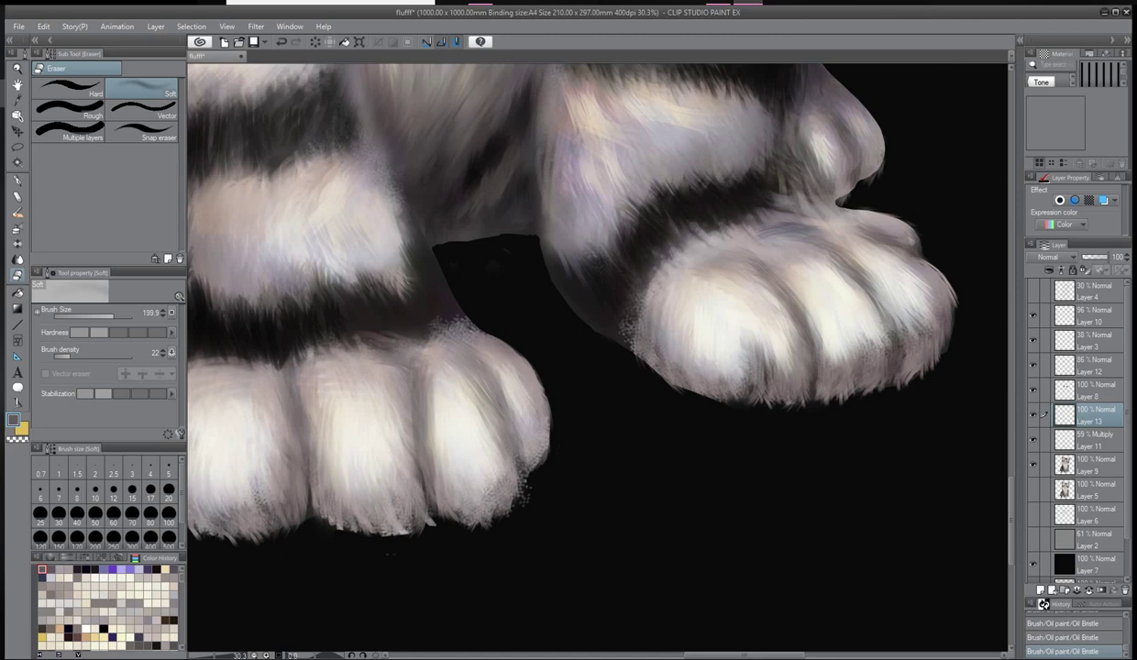
left_click(1095, 449)
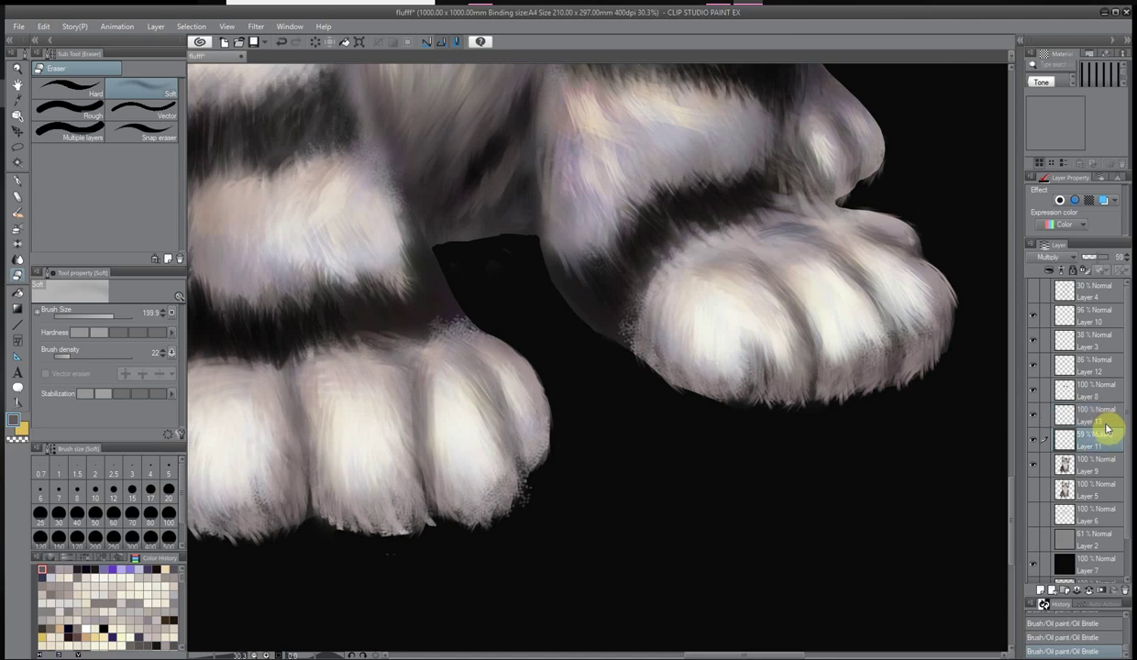
key("ctrl+e")
scroll(545, 394, "down", 3)
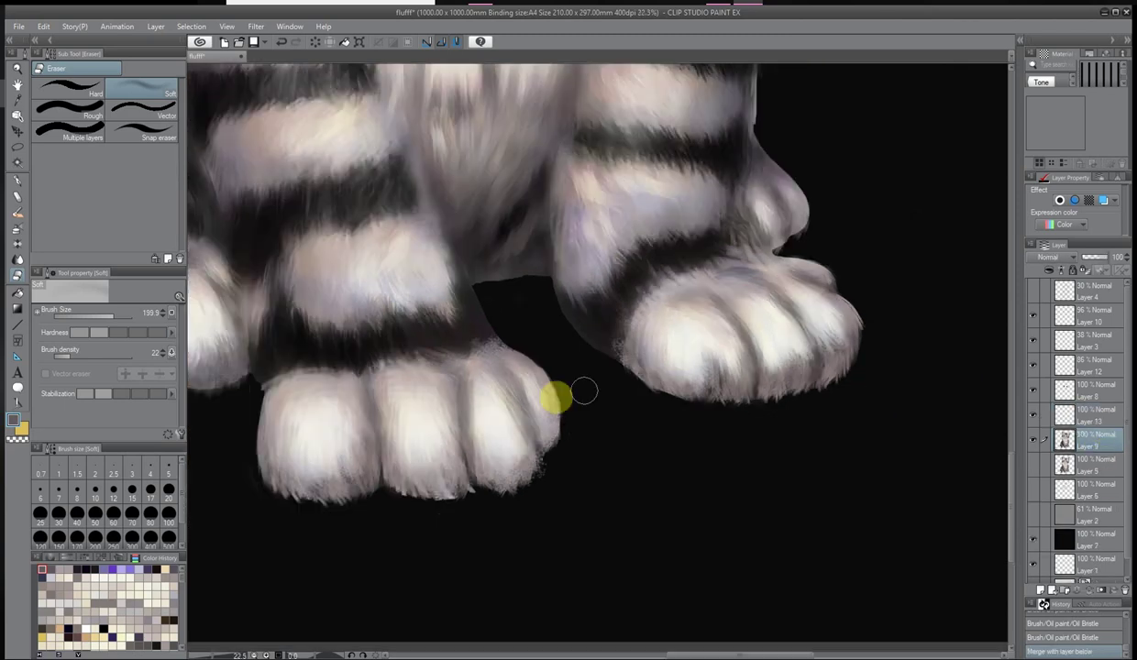
right_click(1087, 432)
left_click(1040, 399)
Clean up the paw and leg outlines on Layer 9 with the Soft eraser against the black background
scroll(197, 368, "up", 2)
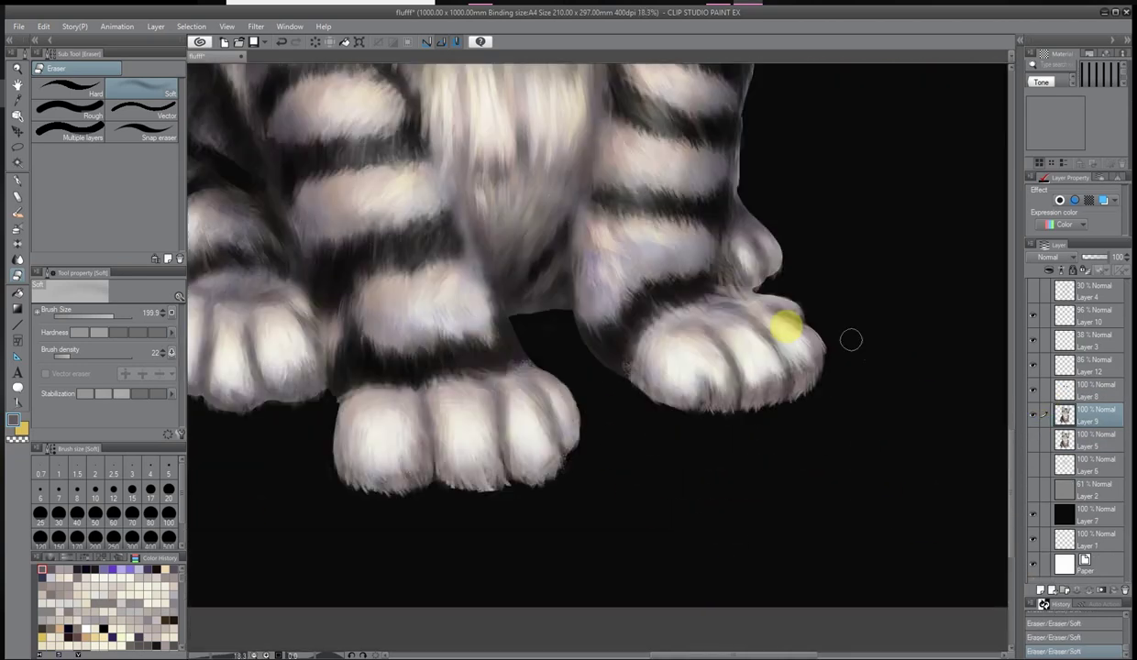
scroll(812, 231, "up", 1)
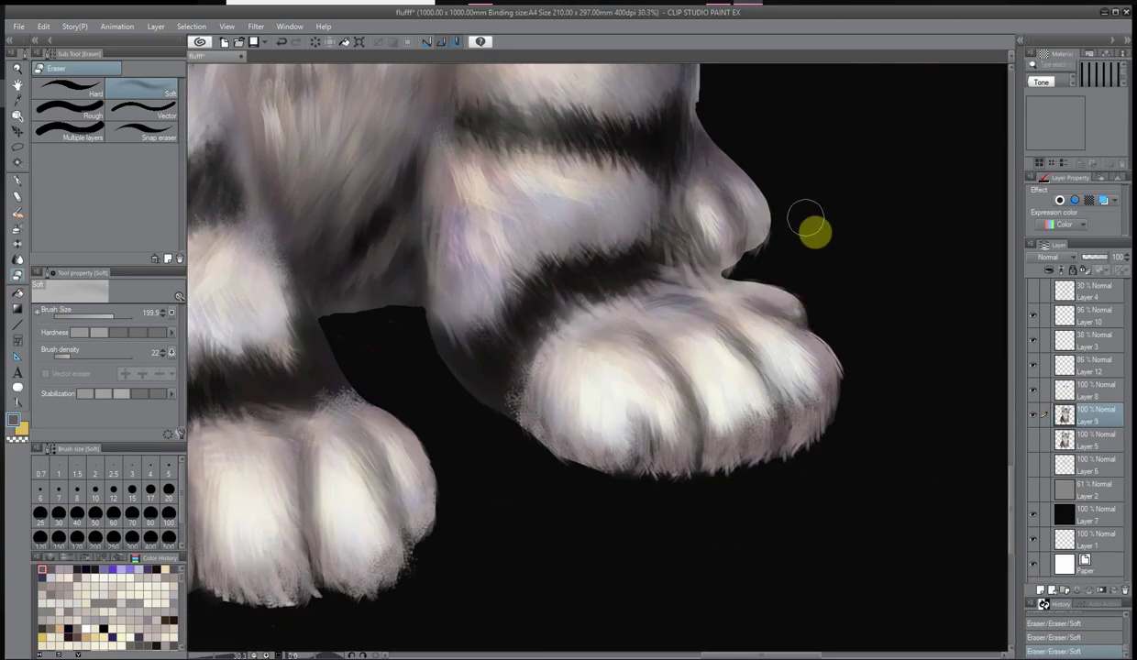
scroll(350, 449, "down", 4)
scroll(707, 138, "up", 4)
Hide the gray Layer 2 and black Layer 7, and erase stray marks around the kitten with the Hard eraser
scroll(706, 138, "up", 2)
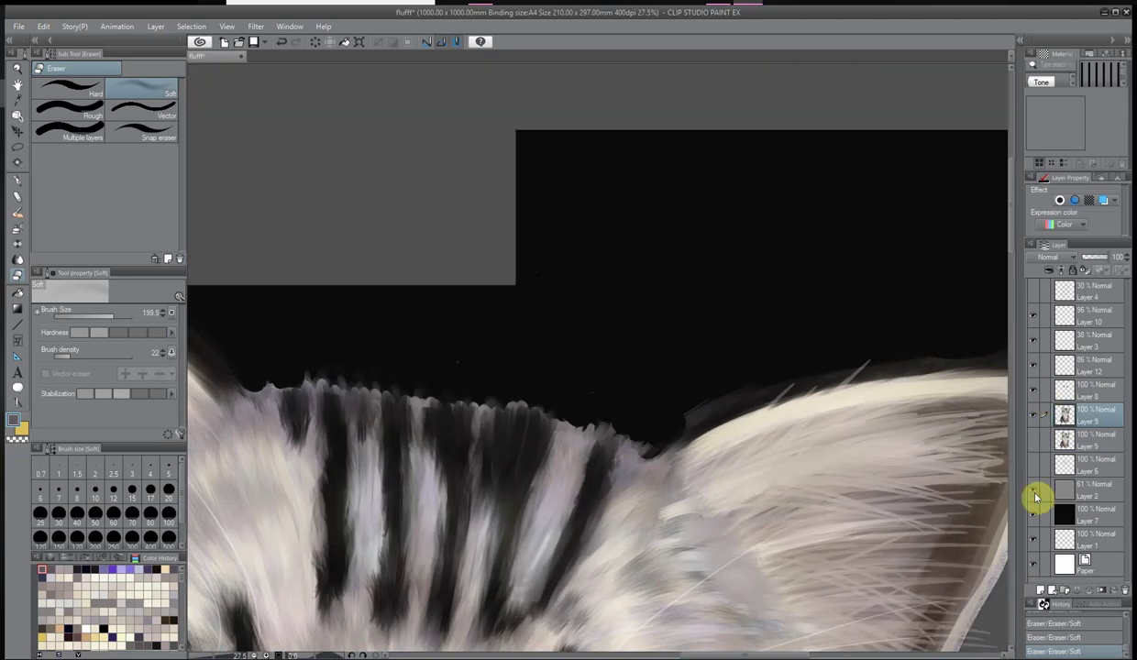
left_click(1033, 509)
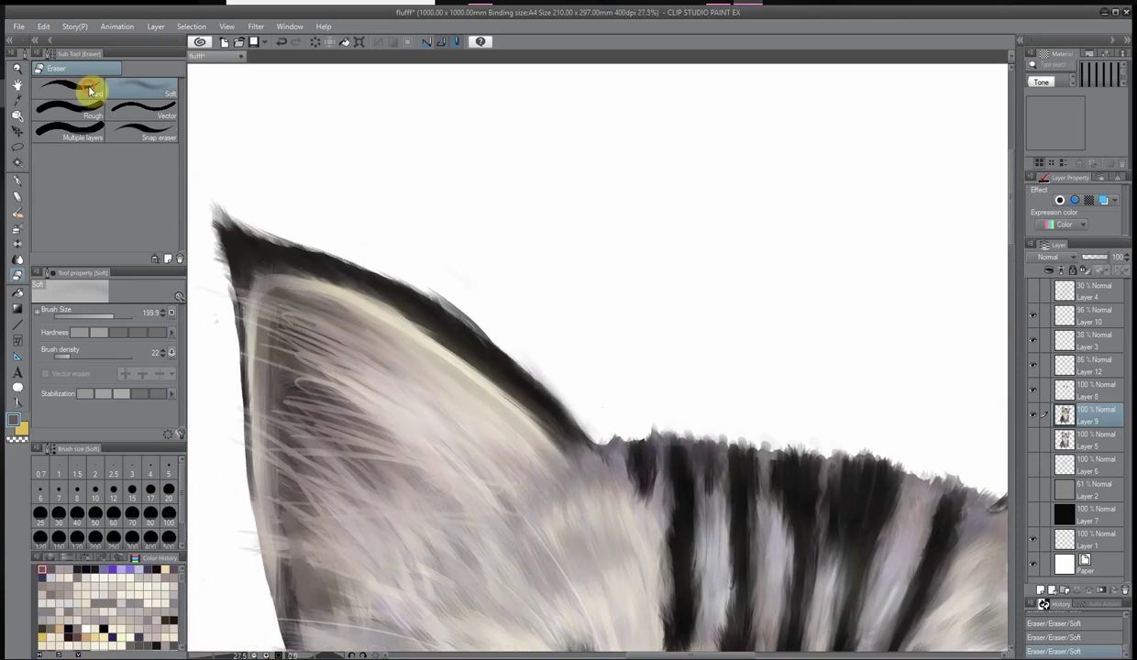
left_click(89, 89)
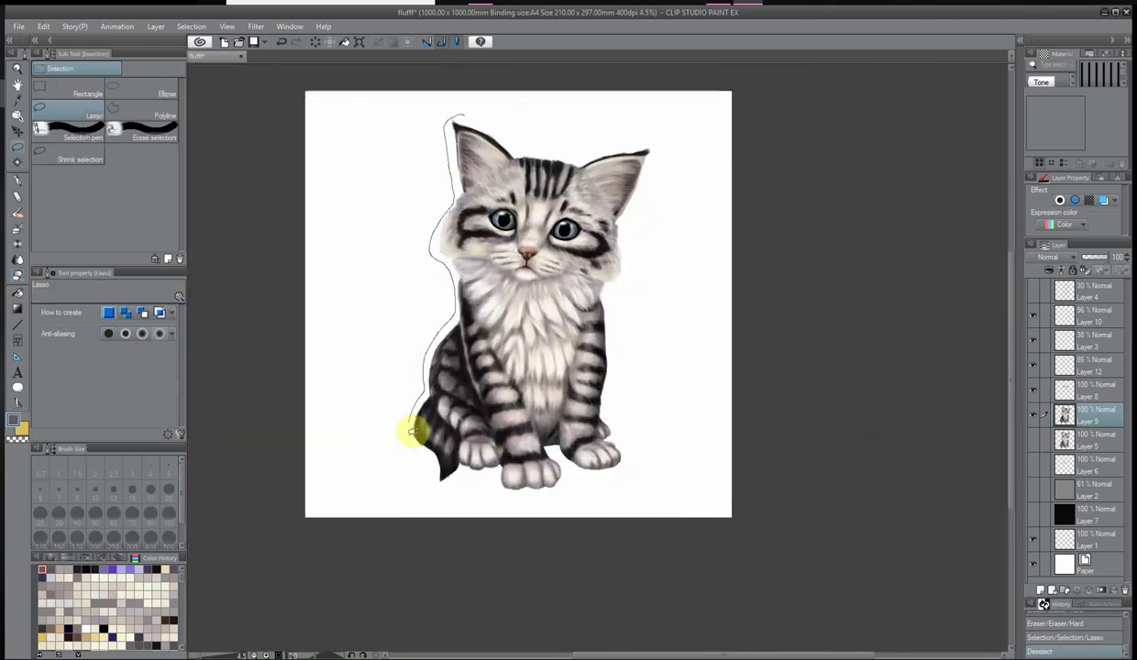
Lasso the empty areas around the kitten's outline and clear leftover paint from them on Layer 9
left_click_drag(414, 430, 477, 93)
key("Delete")
key("ctrl+d")
left_click_drag(531, 142, 439, 117)
key("Delete")
key("ctrl+d")
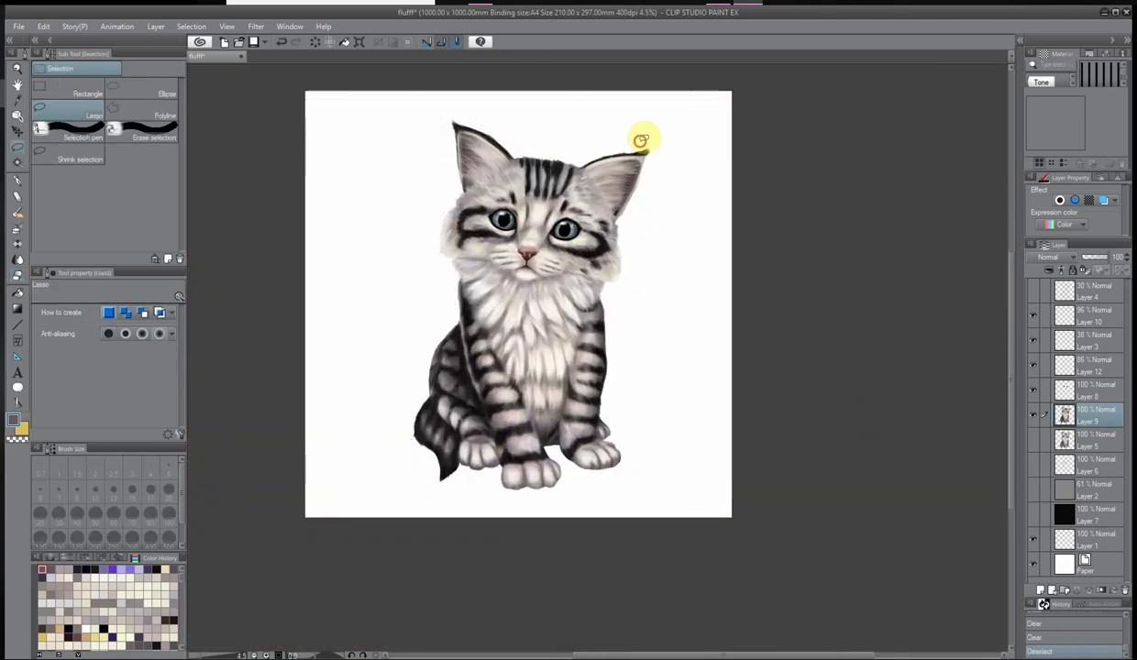
left_click_drag(621, 431, 814, 104)
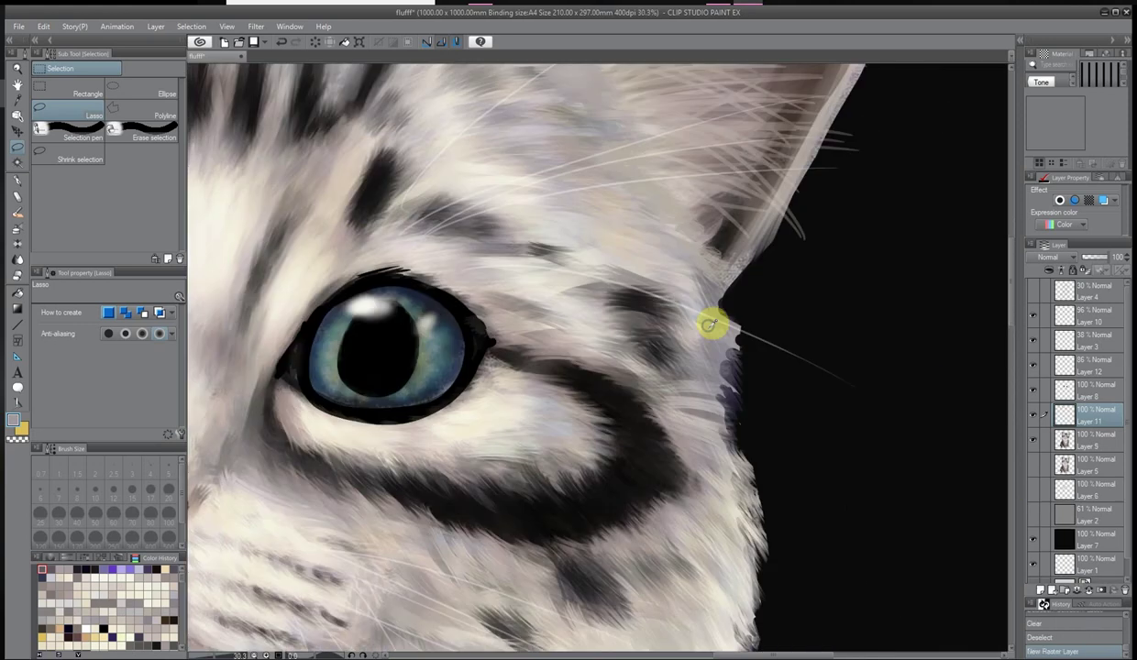
Paint fur strokes over the rough cheek, back and tail edges with Oil Bristle on a new raster layer above Layer 9
mouse_move(717, 322)
left_mouse_down()
mouse_move(741, 383)
mouse_move(706, 406)
mouse_move(724, 374)
mouse_move(766, 393)
mouse_move(761, 604)
mouse_move(730, 325)
left_mouse_up()
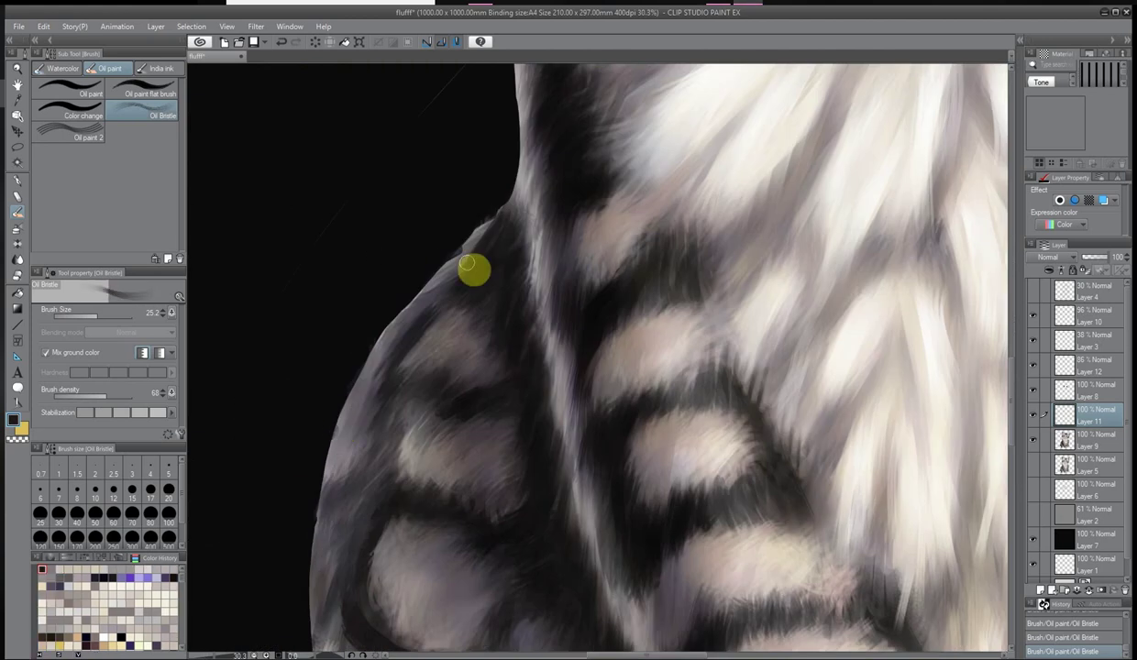
left_click(1033, 539)
mouse_move(440, 262)
left_mouse_down()
mouse_move(386, 337)
mouse_move(436, 297)
mouse_move(364, 375)
mouse_move(444, 291)
mouse_move(342, 462)
left_mouse_up()
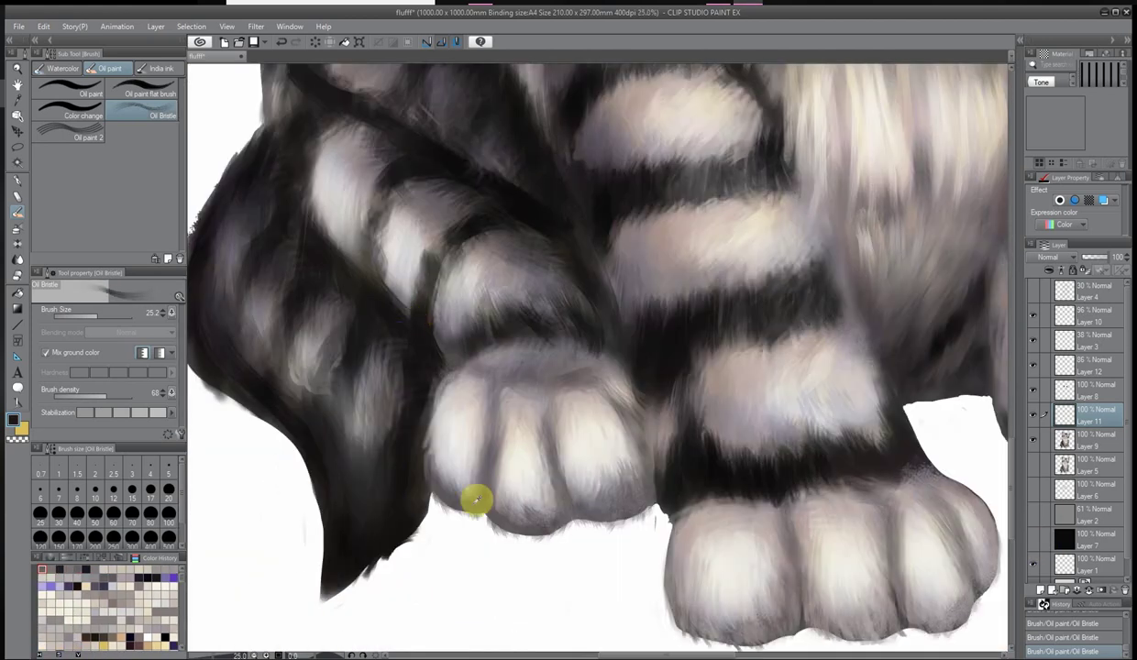
Erase stray specks outside the kitten on Layer 9 with the Hard eraser, and make Layer 10 active
left_click(17, 275)
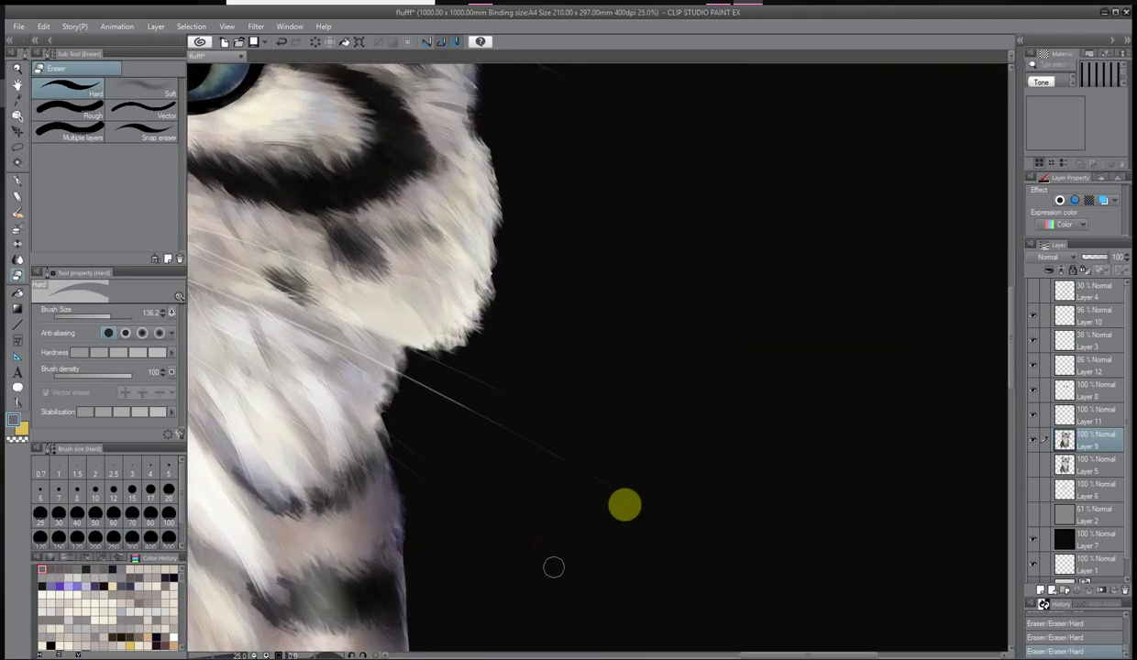
left_click(1045, 317)
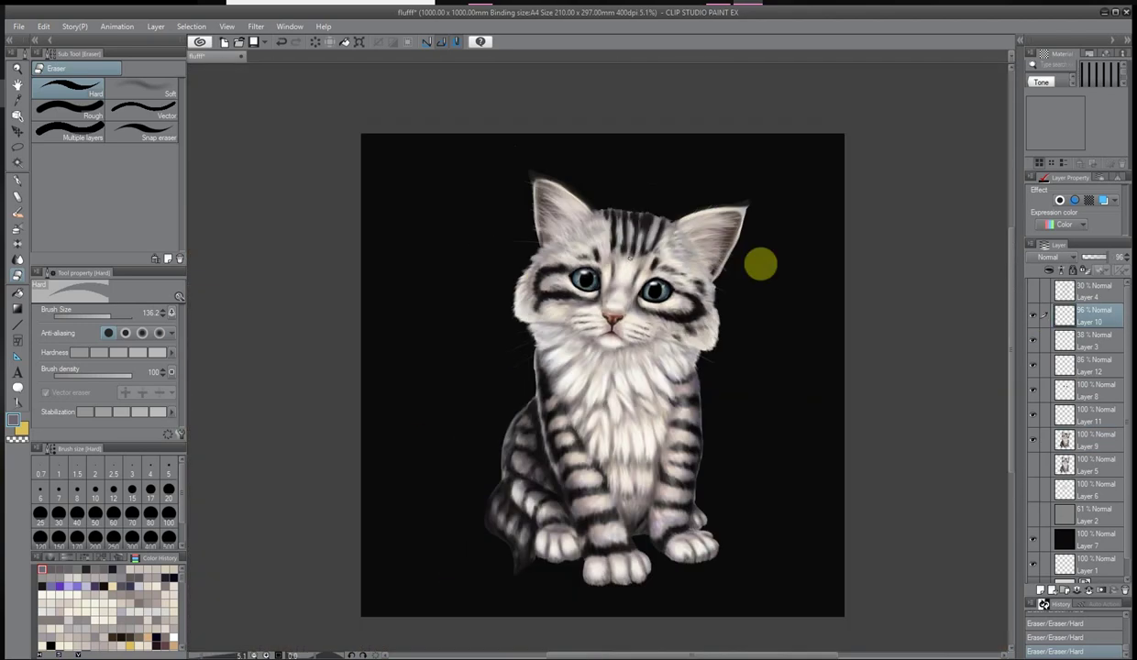
Hide the black Layer 7, gray Layer 2 and Paper layer so the kitten sits on a transparent background
left_click(1033, 539)
left_click(18, 26)
left_click(558, 171)
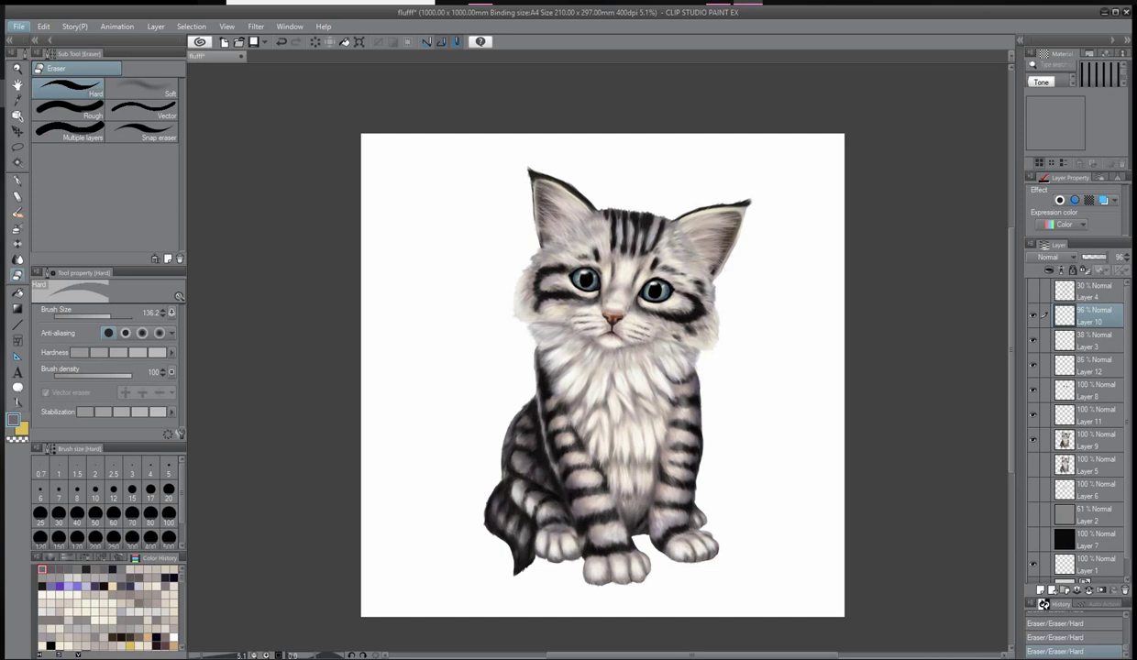
scroll(1033, 573, "down", 1)
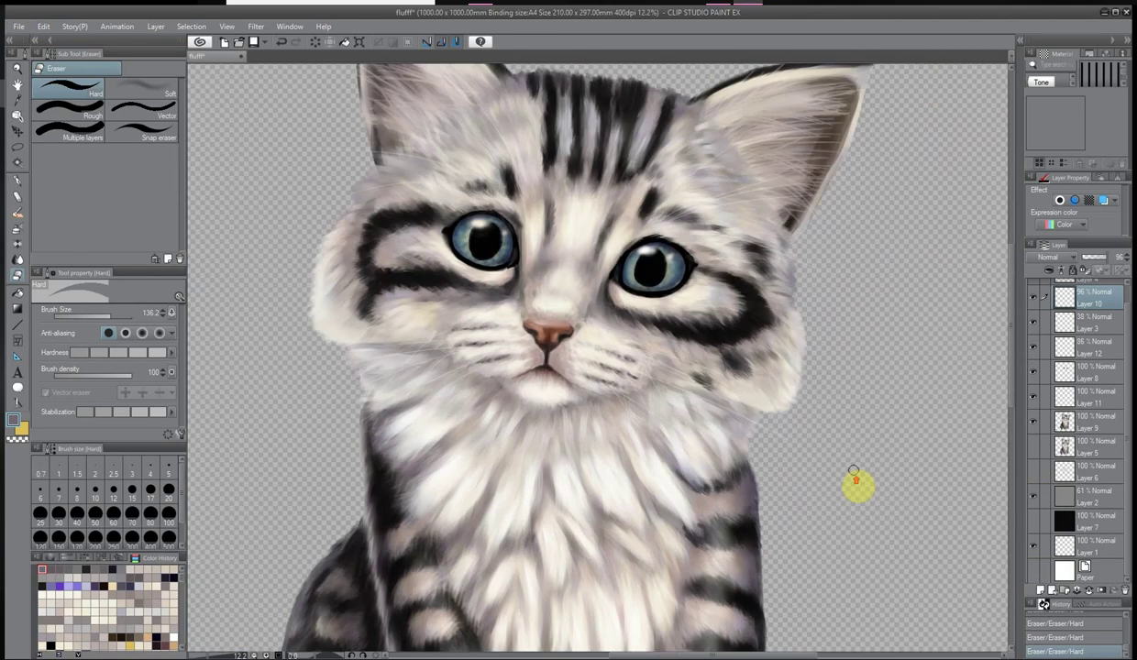
left_click(1034, 524)
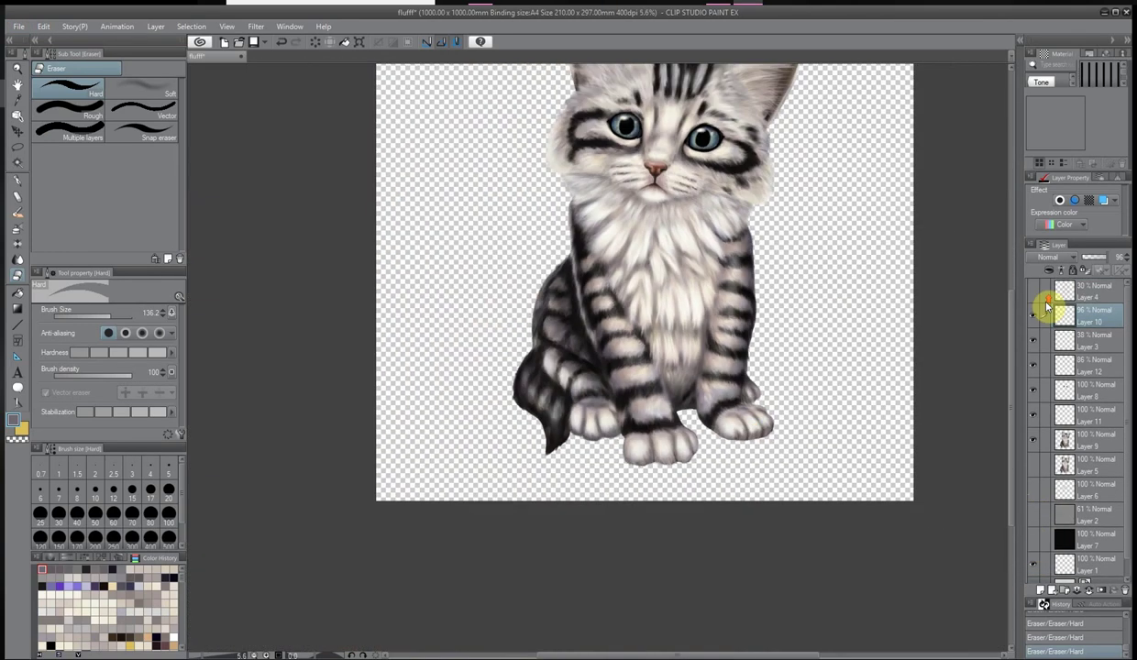
Merge all visible kitten layers into Layer 10 and duplicate the merged layer
right_click(1051, 300)
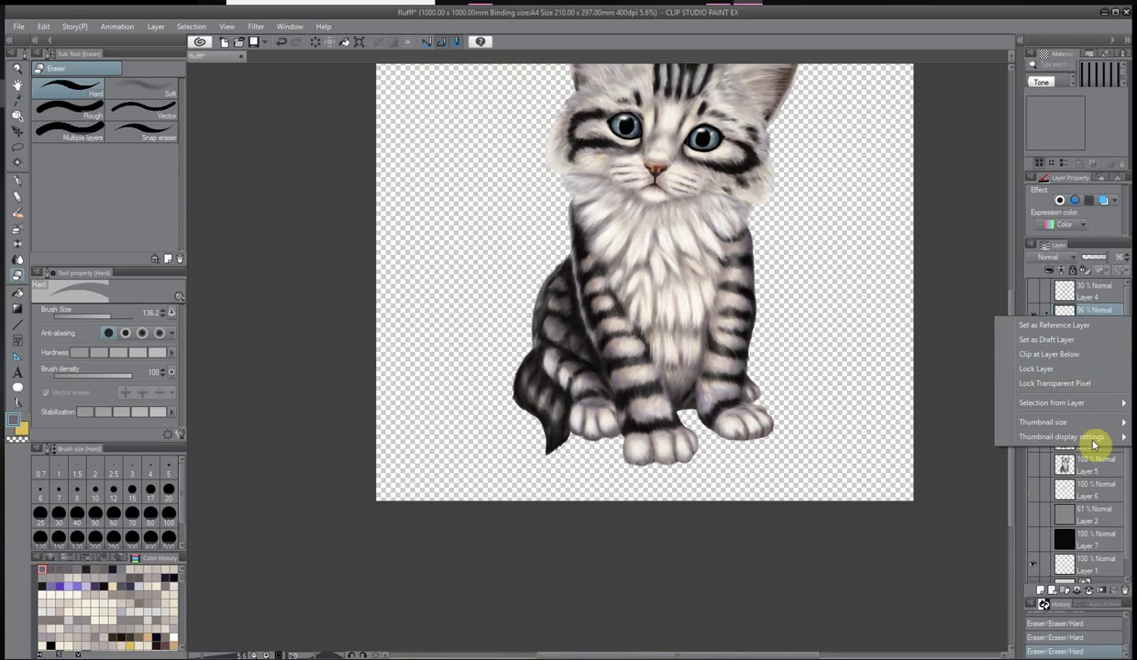
left_click(1042, 588)
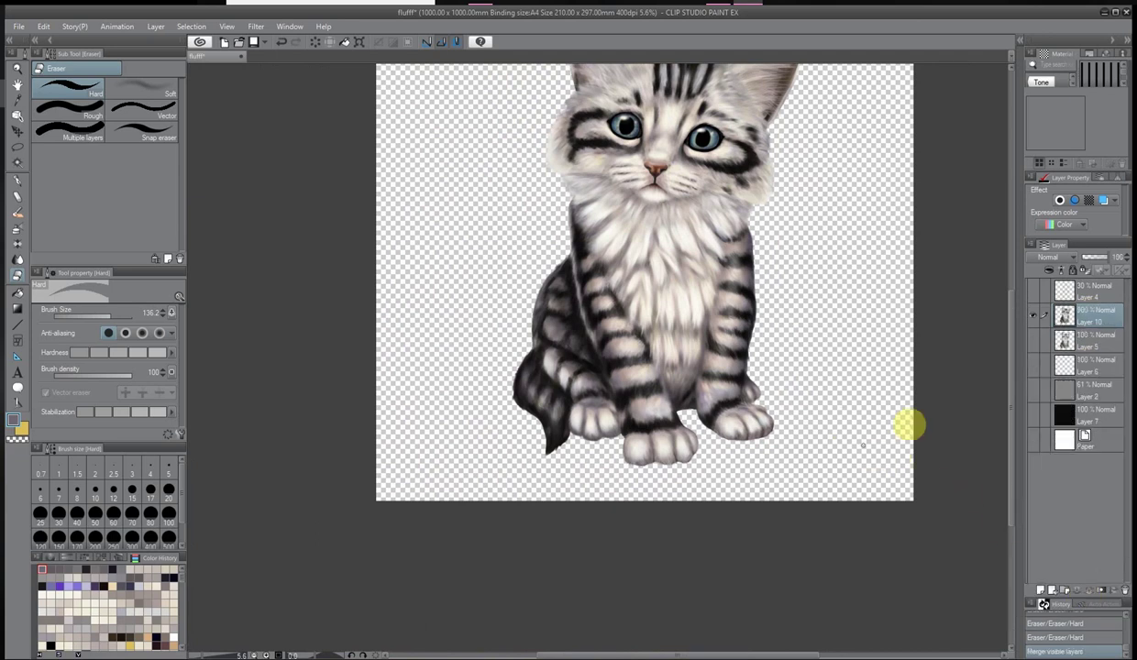
right_click(1108, 317)
left_click(1091, 383)
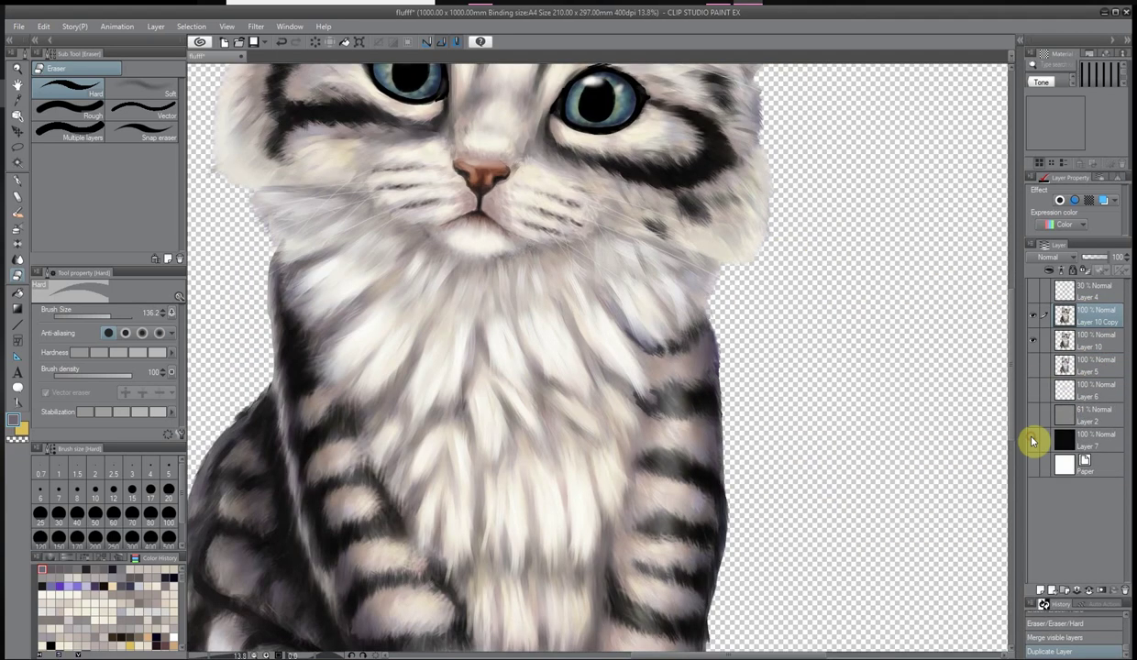
Show the black Layer 7 behind the kitten and erase stray specks outside its outline on Layer 10 with the Hard eraser
left_click(1033, 441)
scroll(715, 318, "up", 4)
left_click(1063, 338)
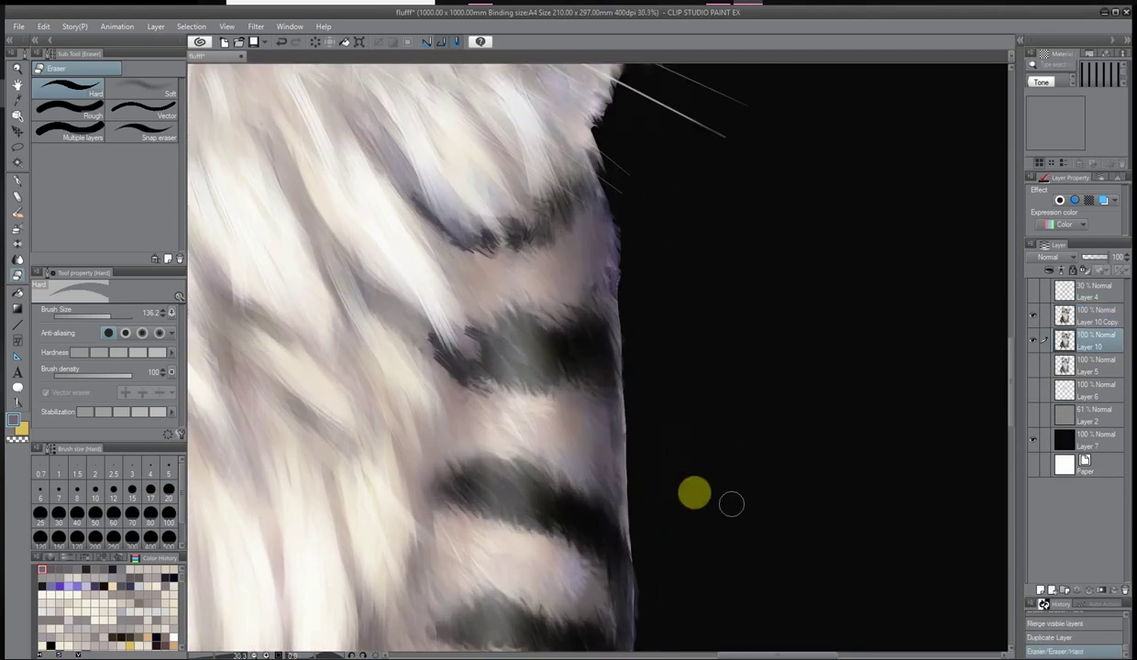
left_click(730, 503)
scroll(700, 555, "down", 8)
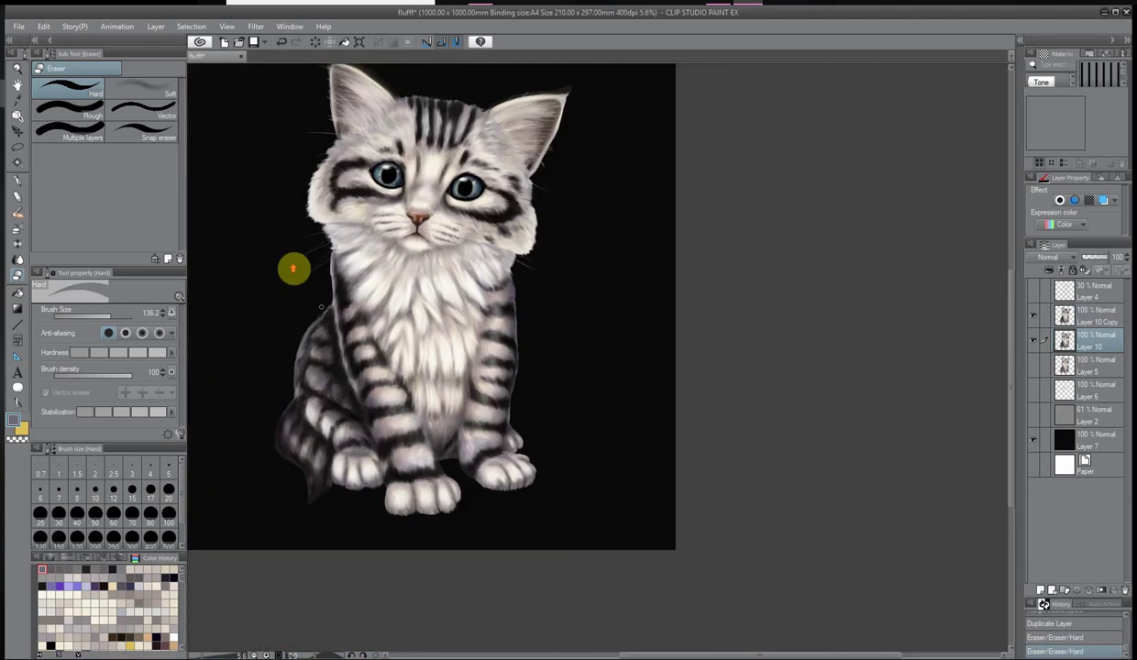
scroll(321, 307, "up", 5)
left_click(330, 376)
scroll(330, 376, "down", 3)
scroll(304, 178, "up", 3)
left_click(420, 408)
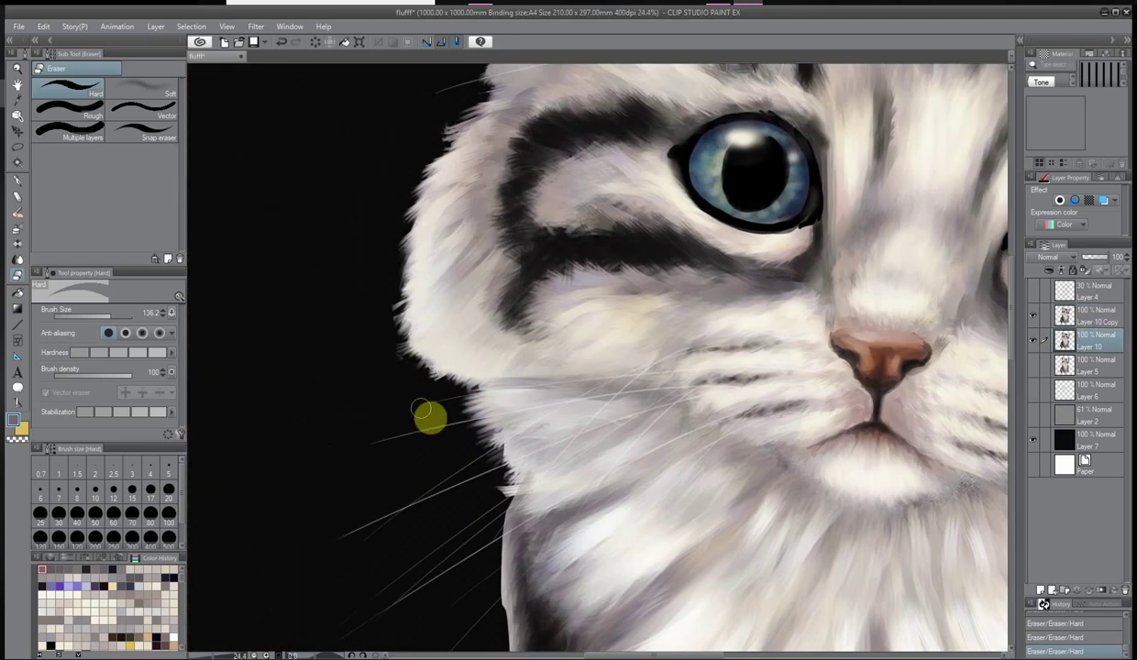
Replace the black Layer 7 backdrop with the white Paper layer and clean the fur edge between the ears on Layer 10 Copy
scroll(514, 275, "up", 5)
left_click(1033, 441)
left_click(1063, 317)
scroll(845, 337, "up", 2)
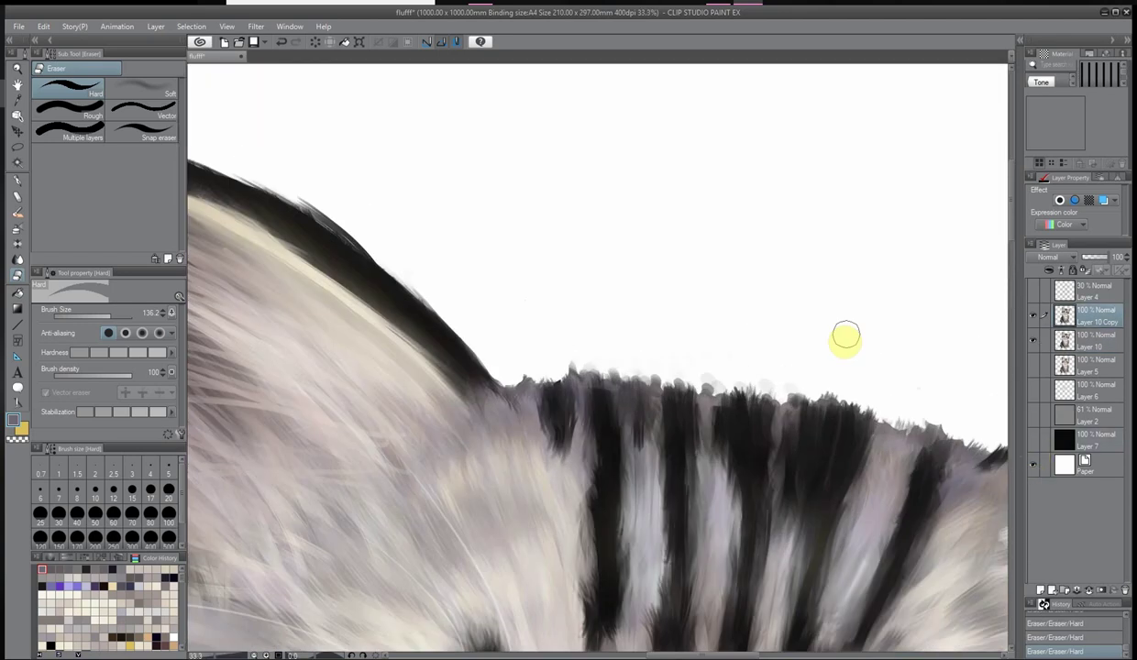
left_click_drag(845, 337, 677, 393)
left_click(1091, 341)
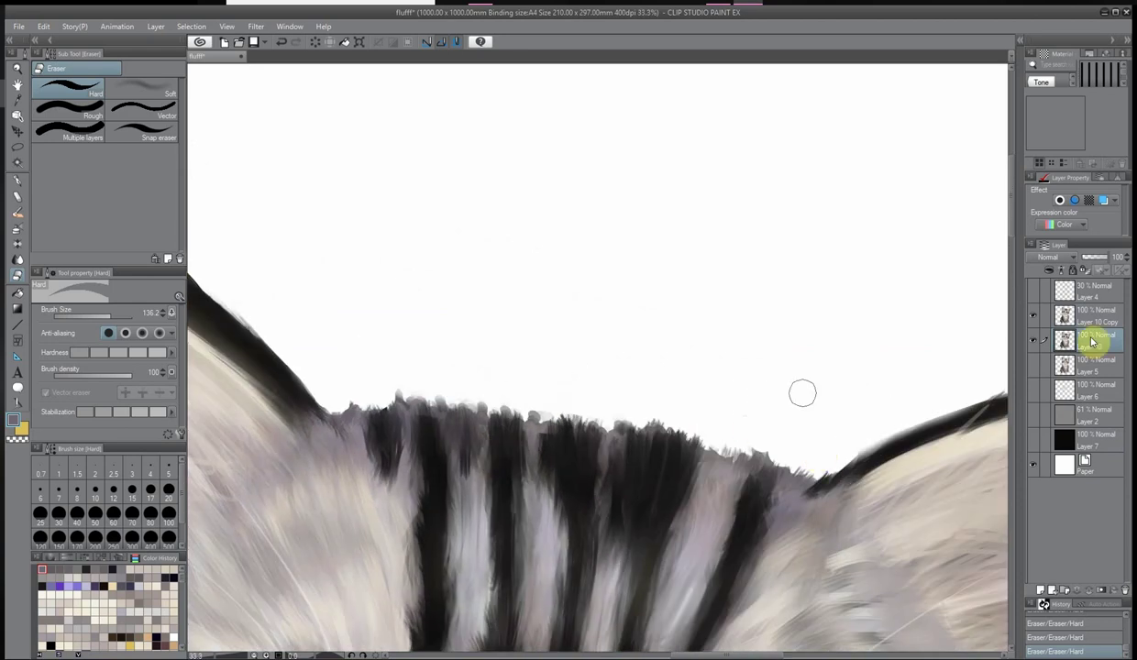
left_click(1089, 316)
Check the cheek and chest edges against white, make Layer 10 active, and show the black Layer 7 again
scroll(759, 541, "down", 3)
scroll(545, 389, "up", 4)
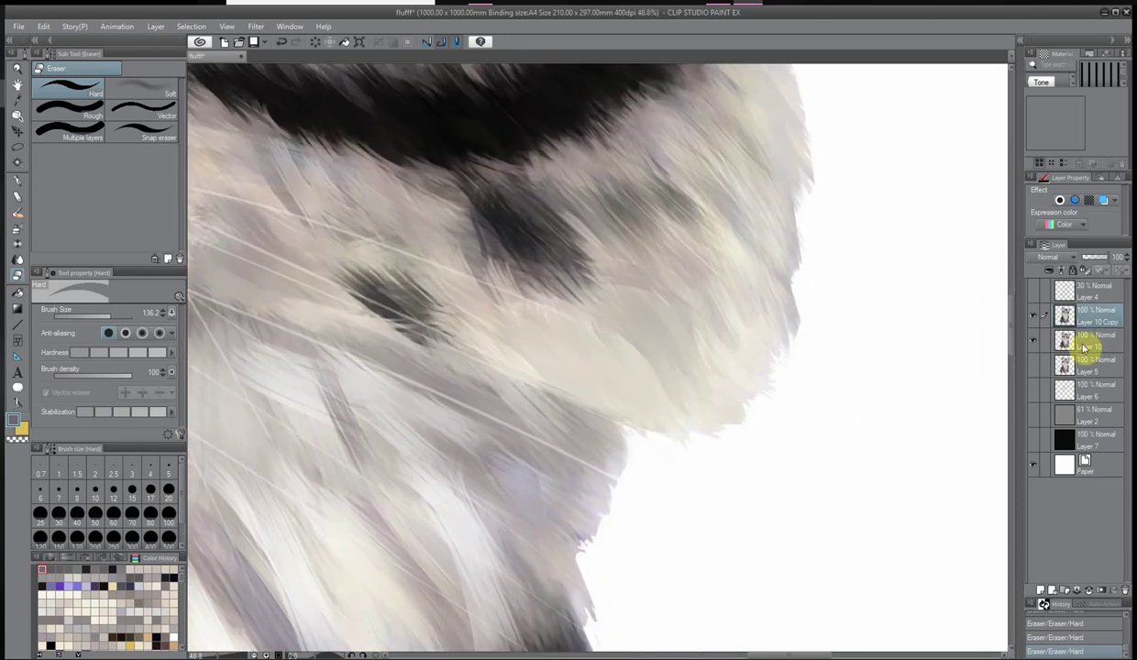
left_click(1083, 347)
scroll(607, 208, "down", 5)
scroll(469, 373, "up", 1)
left_click(1034, 441)
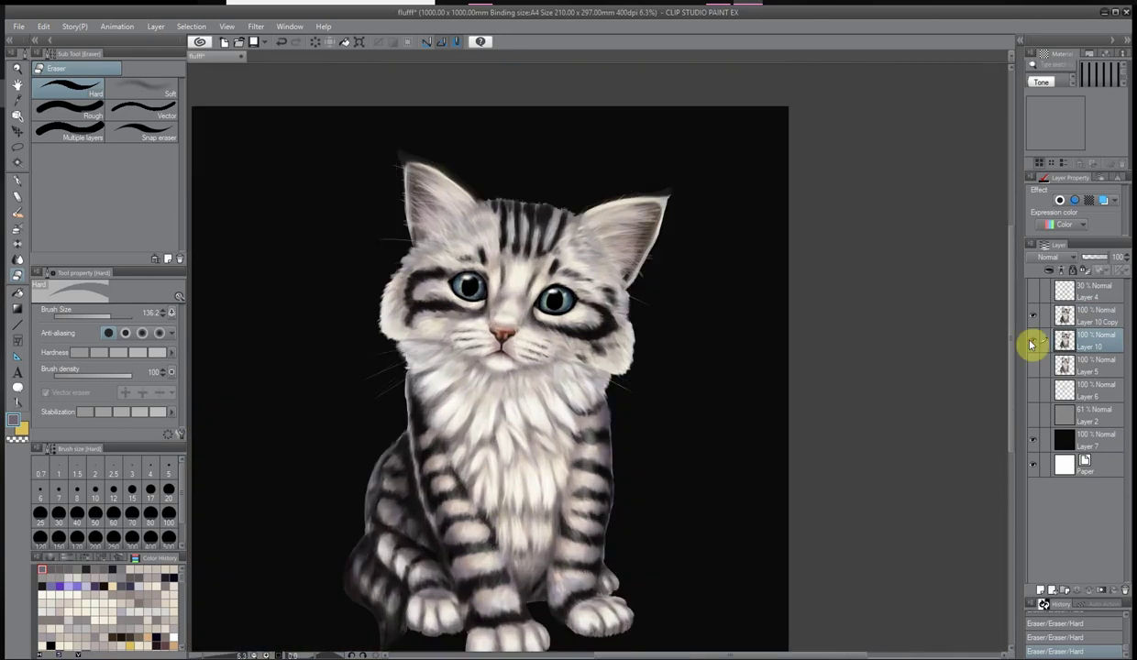
Try merging Layer 10 Copy with the layer below, and undo the merge
key("ctrl+plus")
right_click(1087, 317)
left_click(1091, 548)
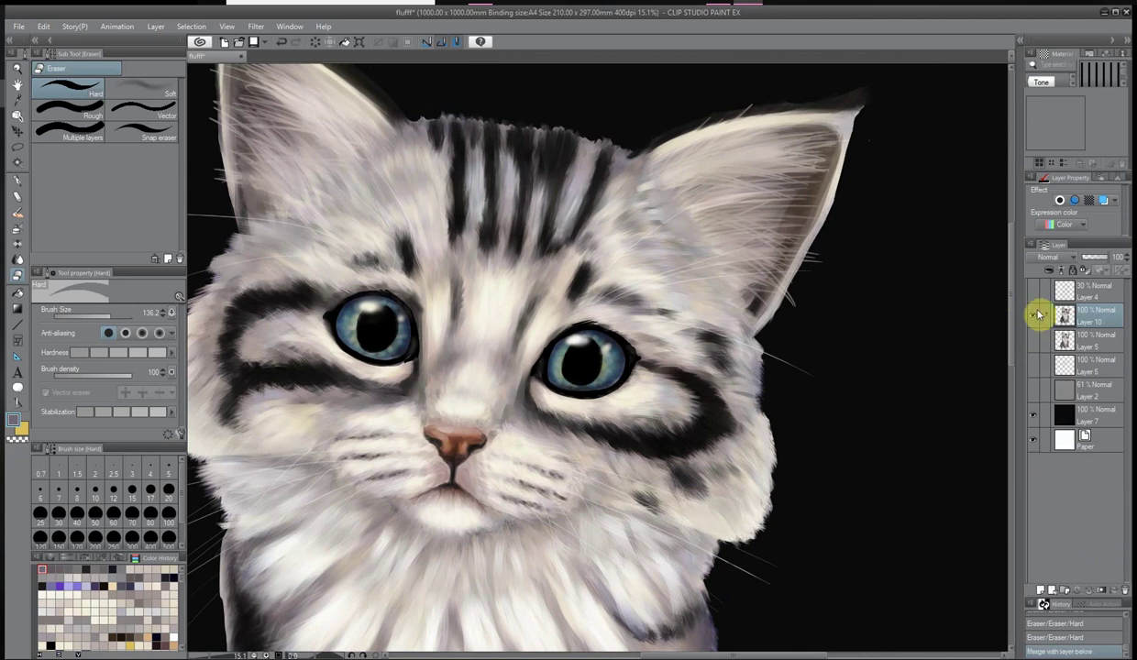
key("ctrl+z")
key("ctrl+minus")
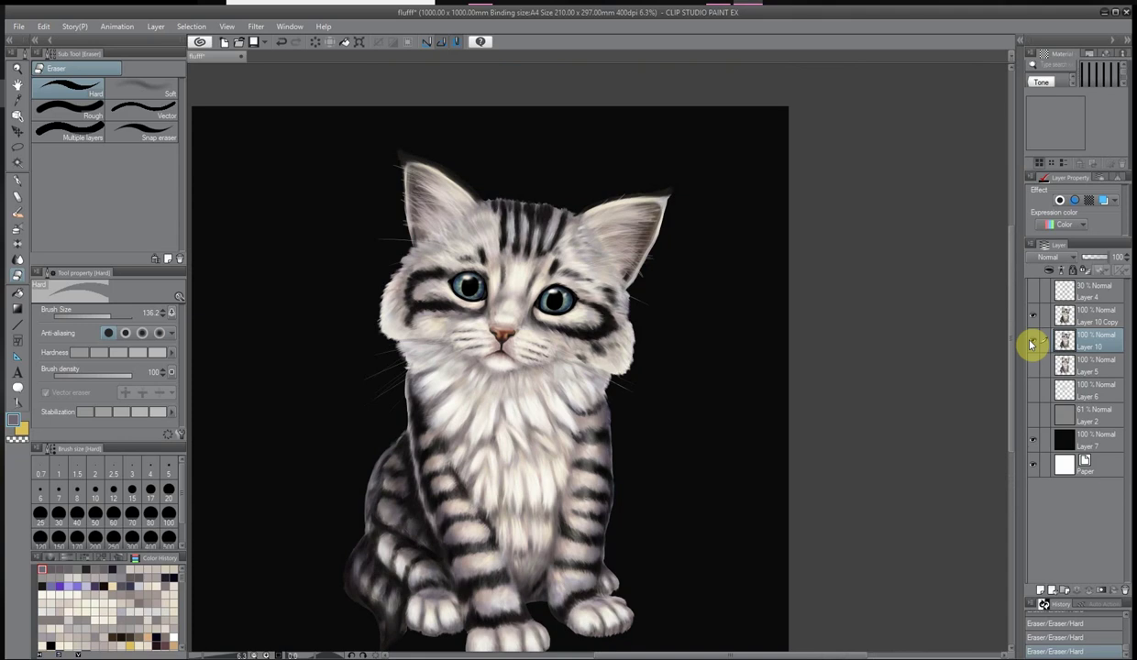
Hide Layer 10 beneath its duplicate
left_click(1030, 341)
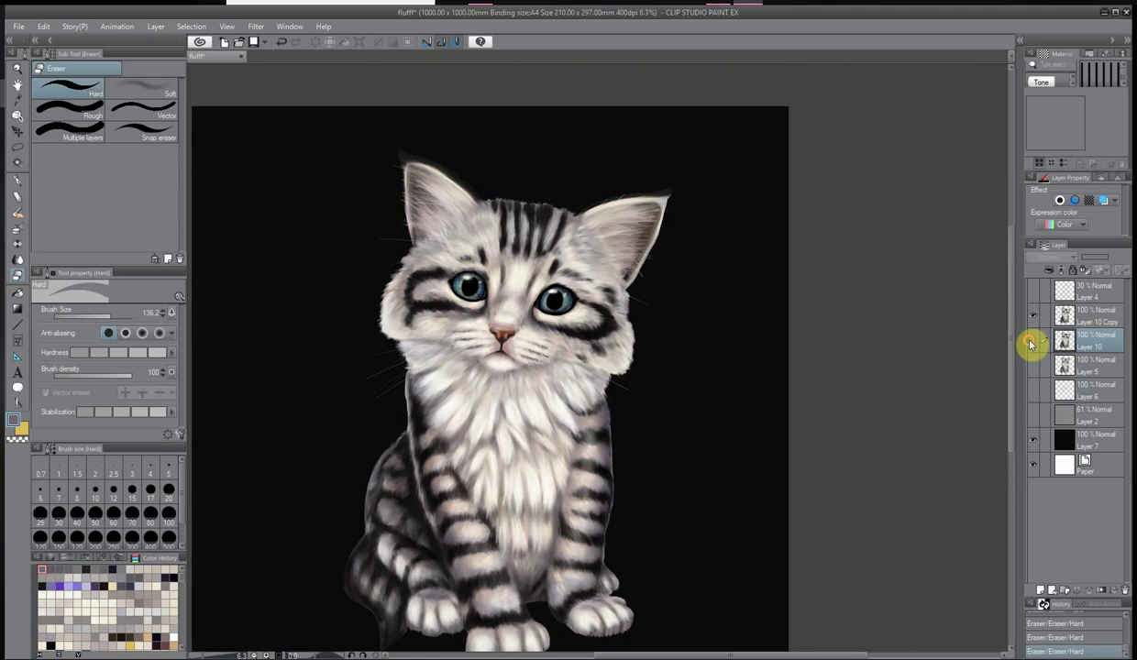